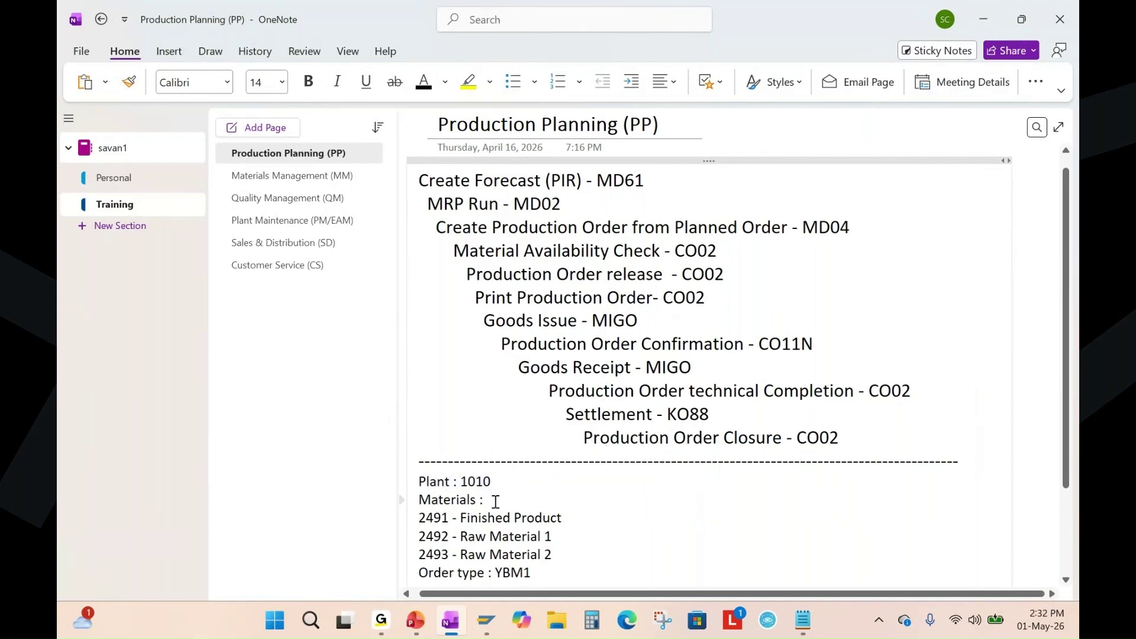
Highlight the 2491 finished product line and the 2492–2493 raw material lines in the notes.
left_click(423, 518)
key("shift+End")
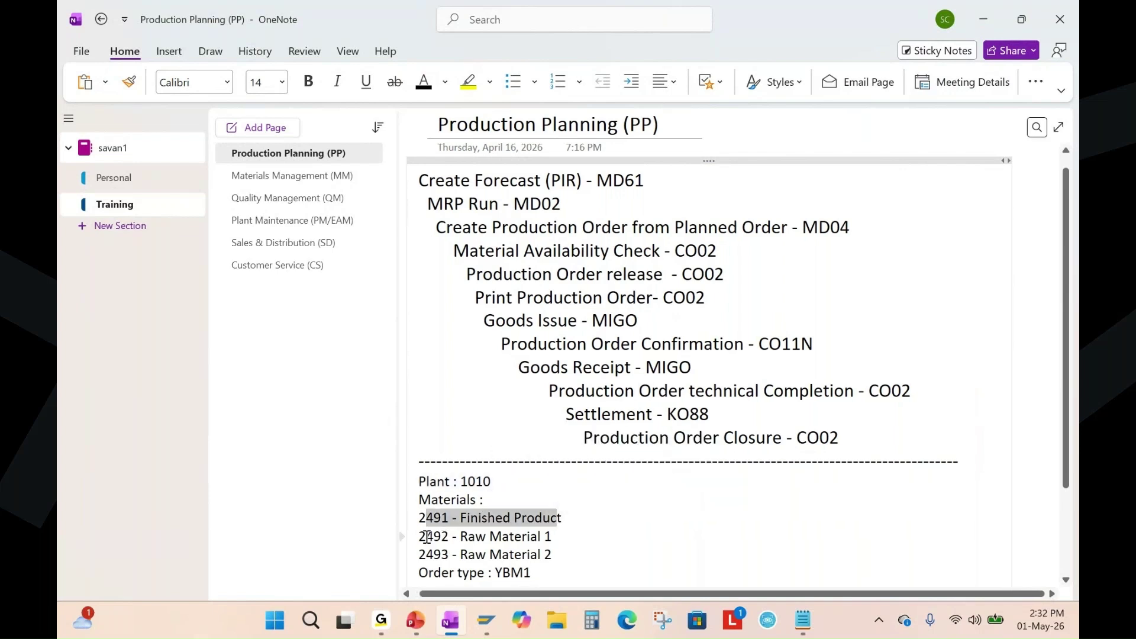
left_click(427, 536)
key("shift+End")
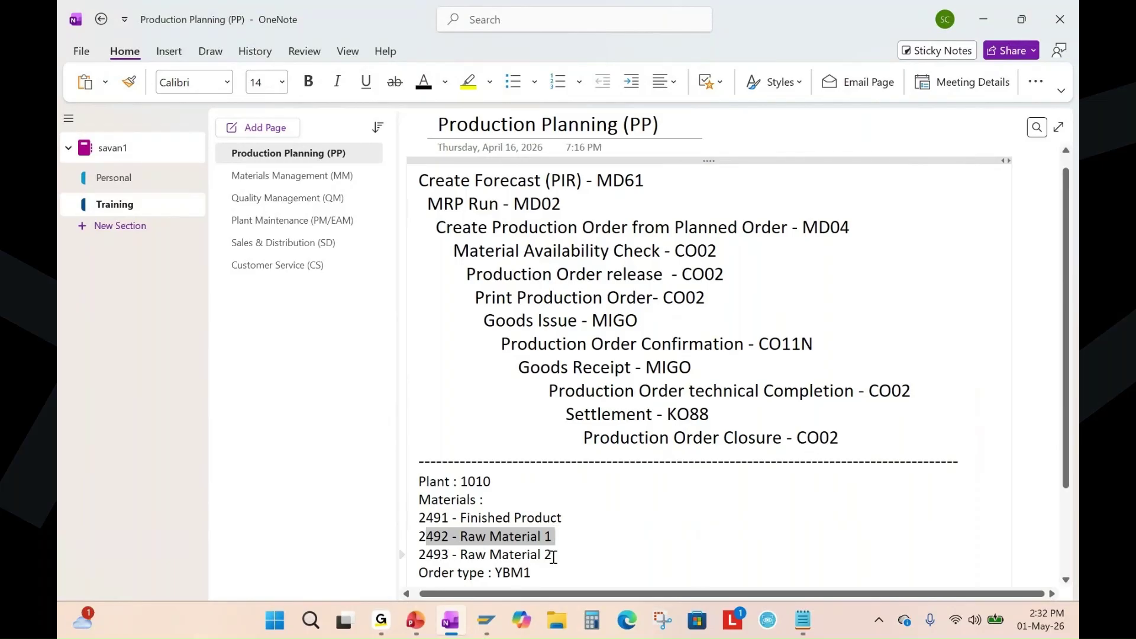
left_click_drag(553, 556, 423, 538)
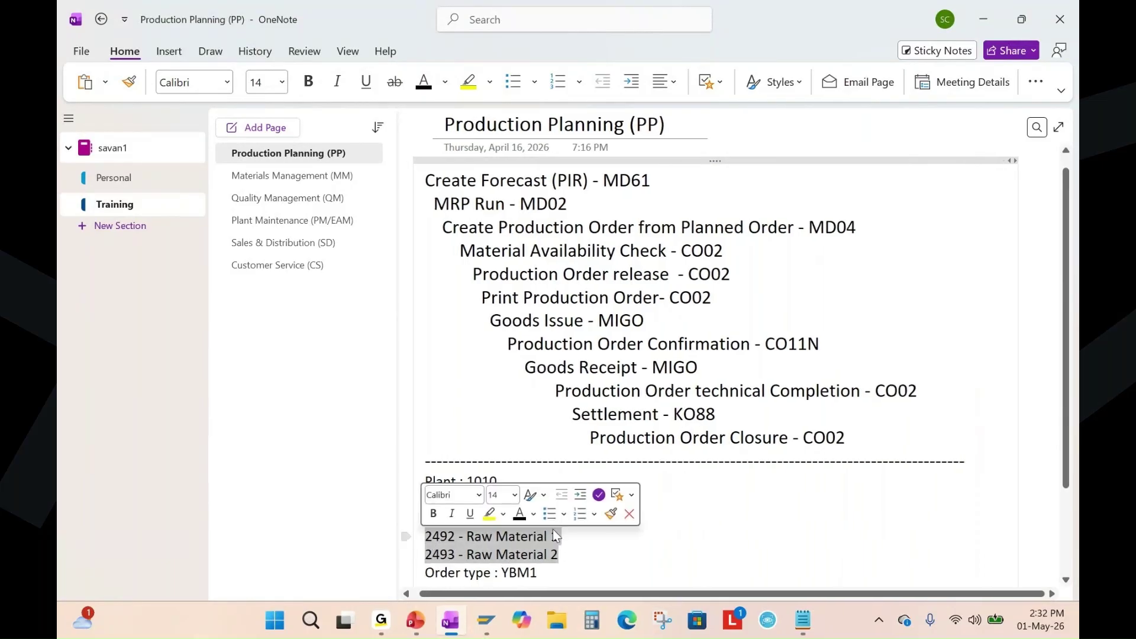
left_click(599, 537)
left_click_drag(573, 519, 422, 521)
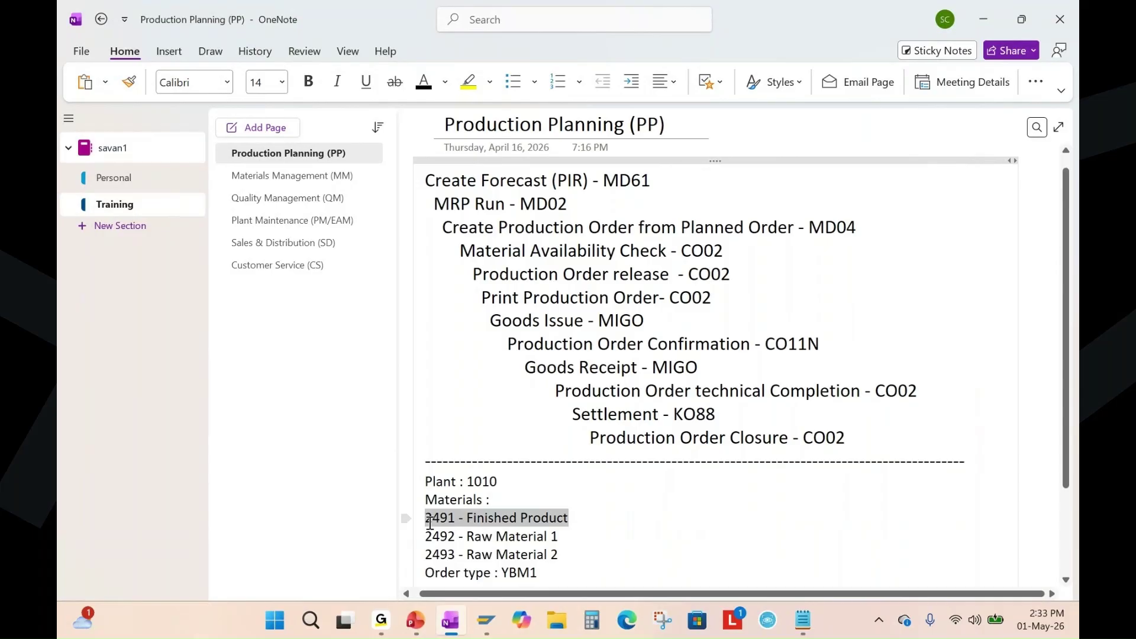
left_click(726, 535)
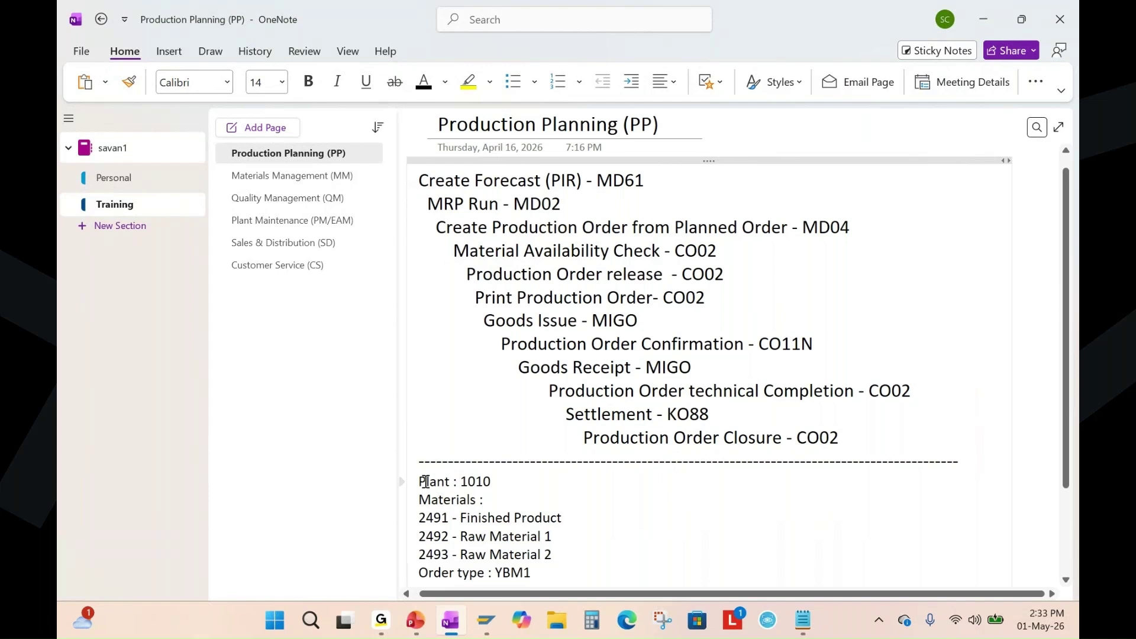
Append ', Storage location' after 'Plant : 1010' in the notes.
left_click_drag(425, 481, 496, 481)
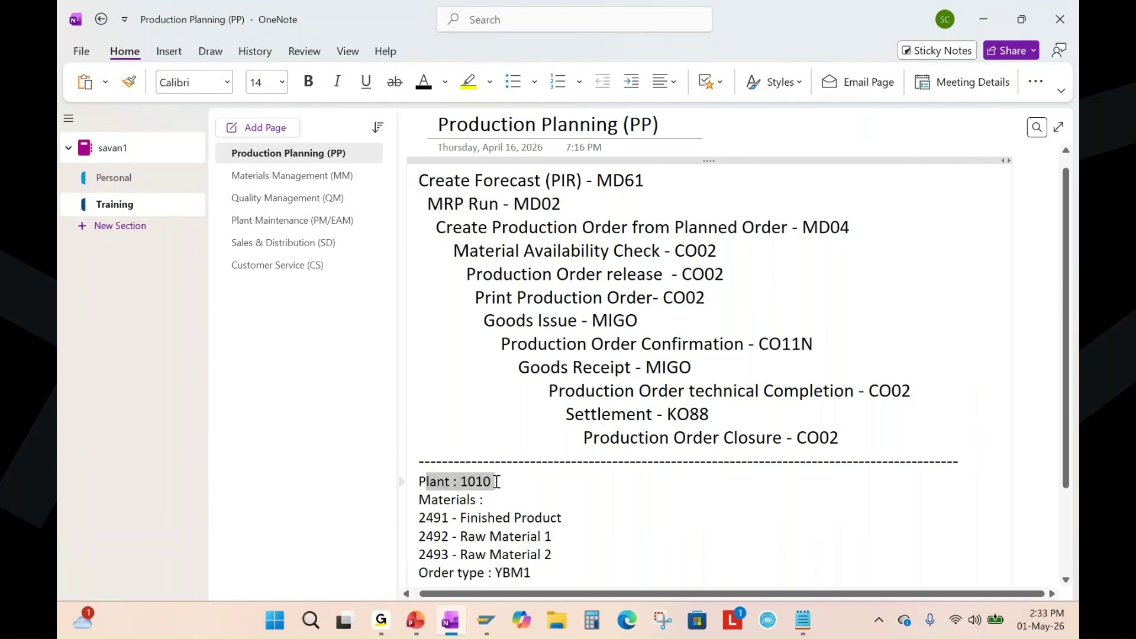
triple_click(424, 504)
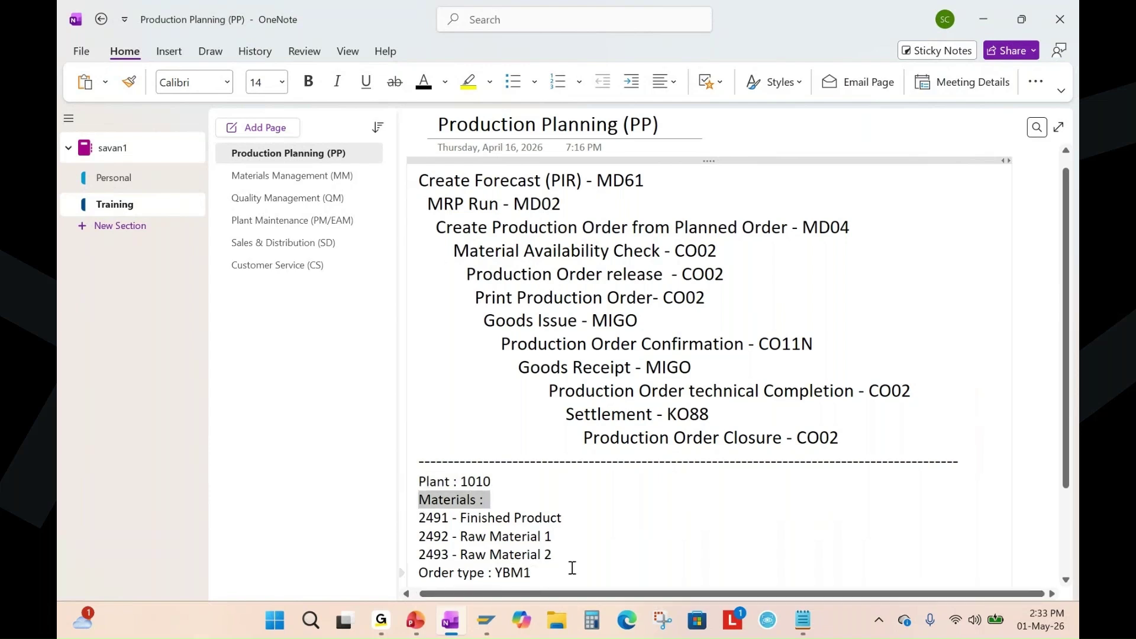
left_click(501, 479)
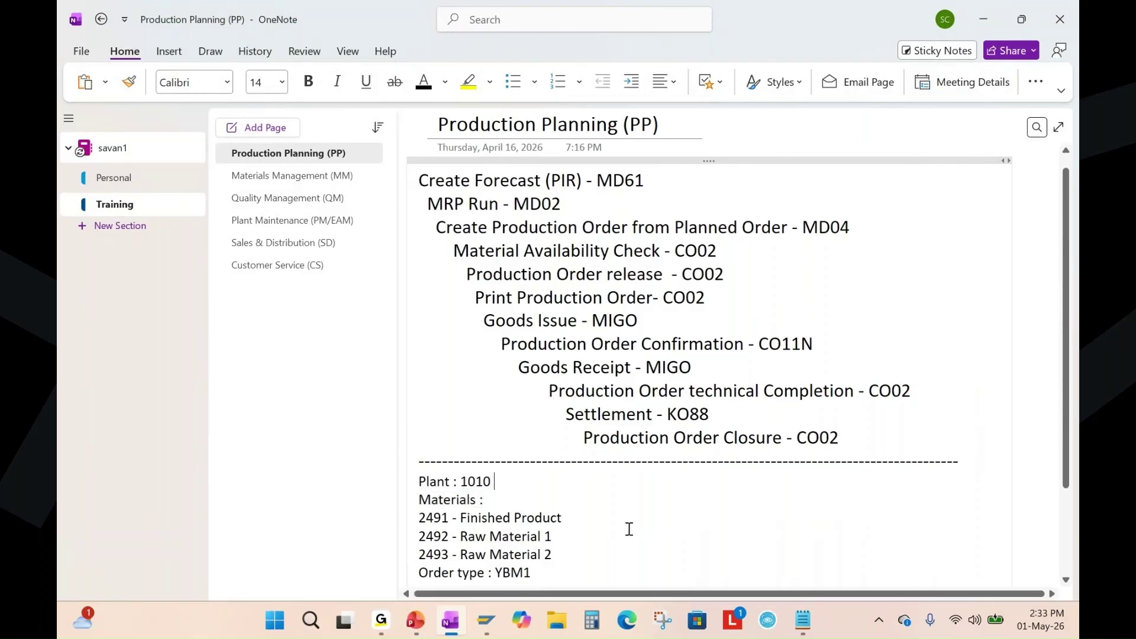
type(", Storage location :")
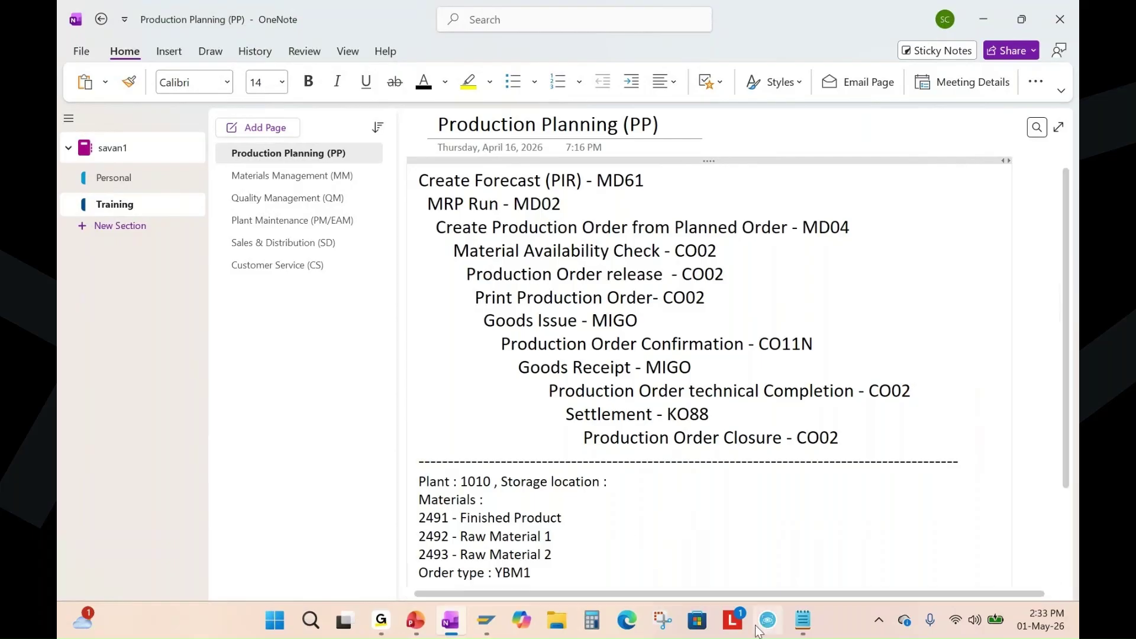
In SAP Easy Access, run MB52 and load the SAVAN selection variant.
left_click(486, 622)
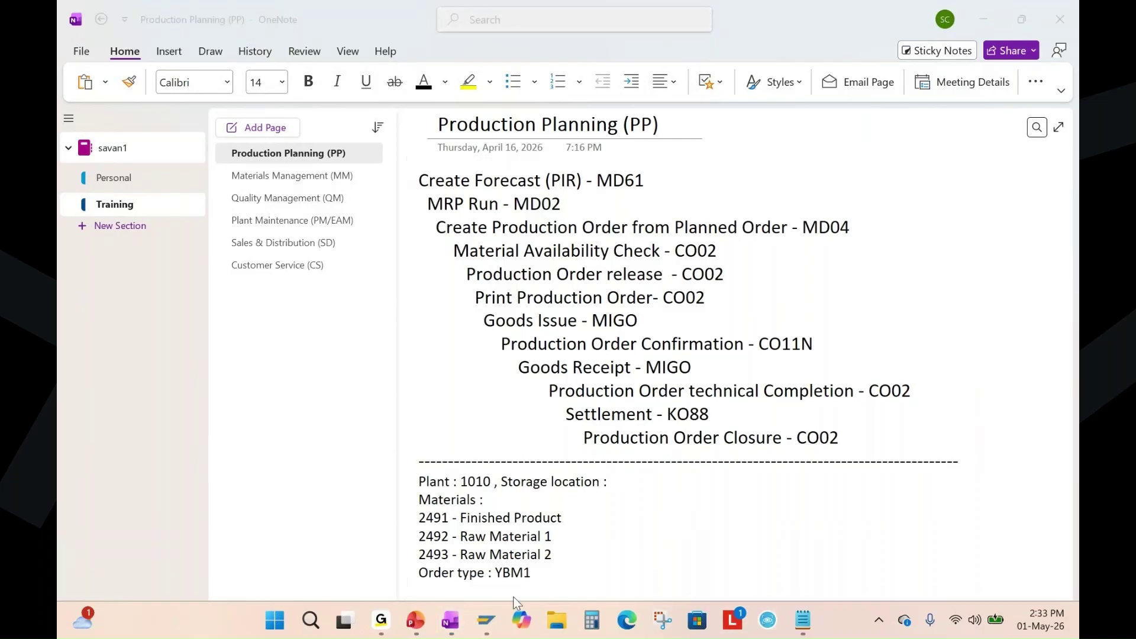
left_click(596, 534)
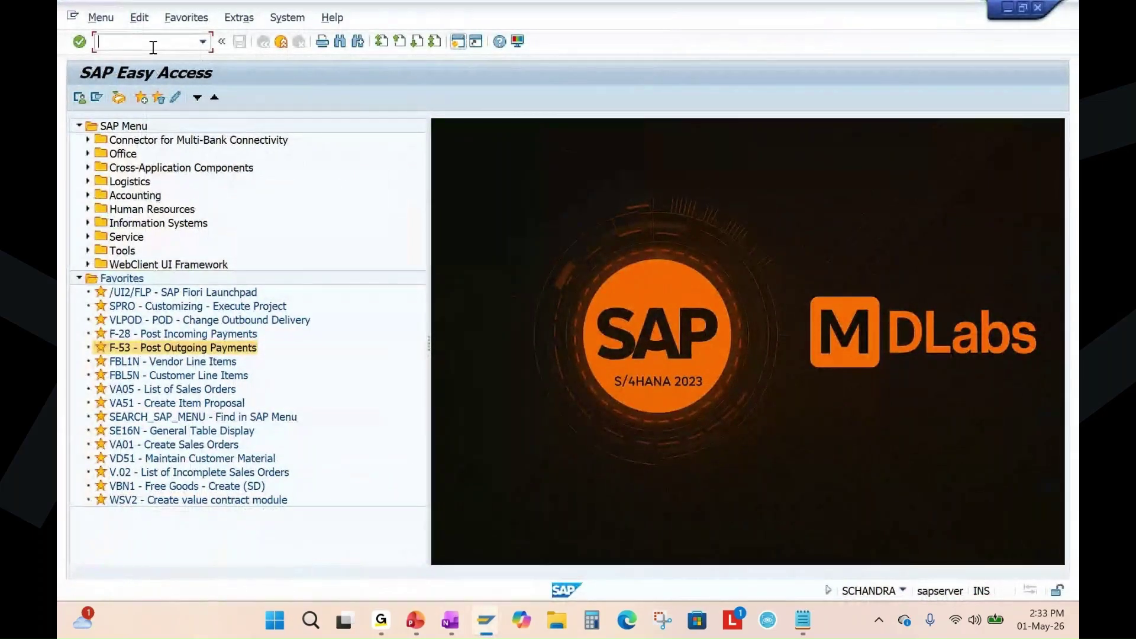
type("mb5")
key("Return")
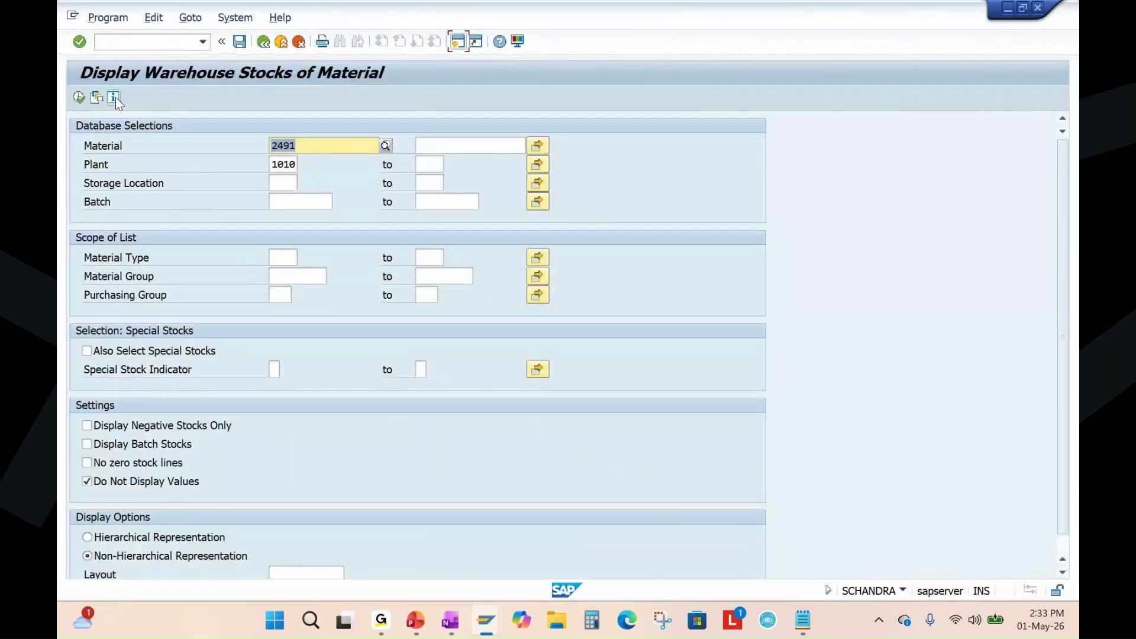
left_click(97, 97)
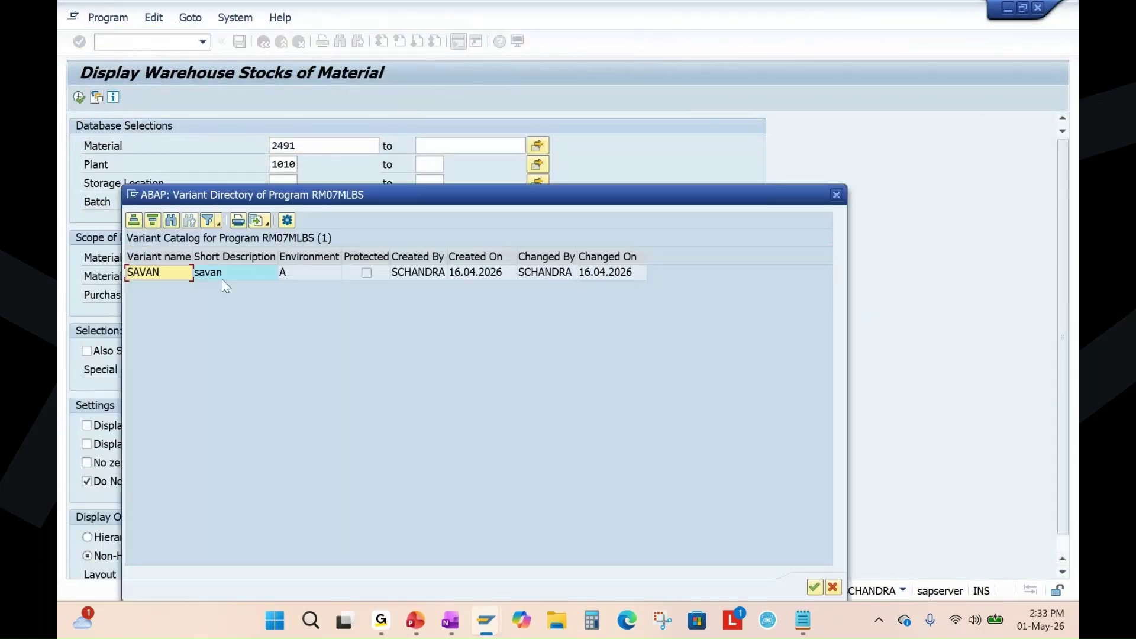
left_click(155, 274)
double_click(155, 274)
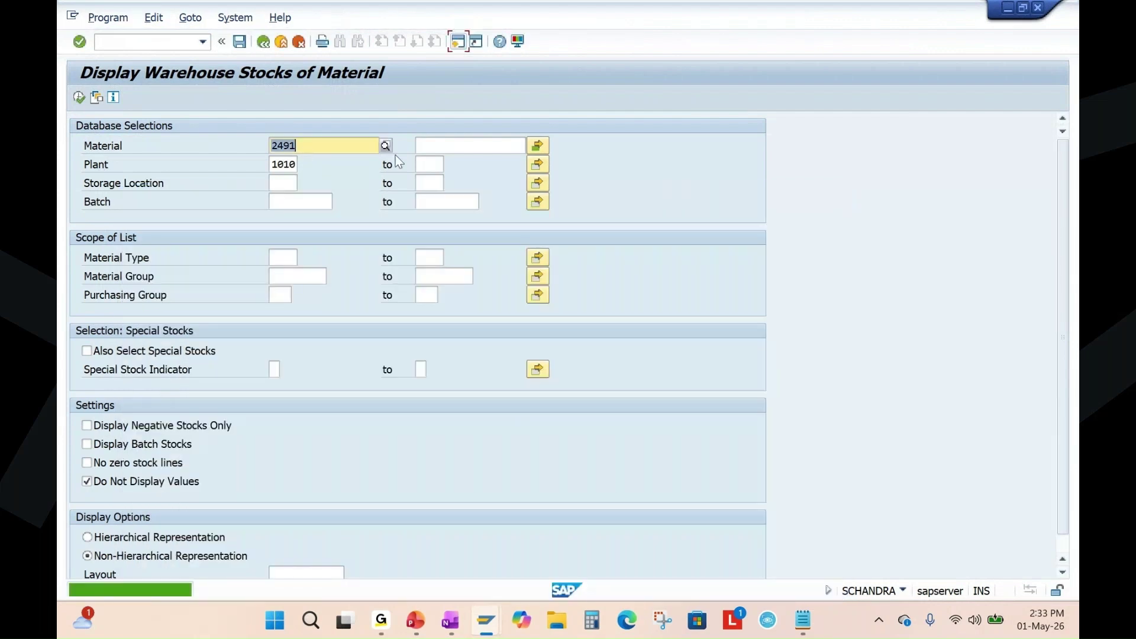
Check materials 2491–2493 and plant 1010, then execute the warehouse stock report.
left_click(537, 146)
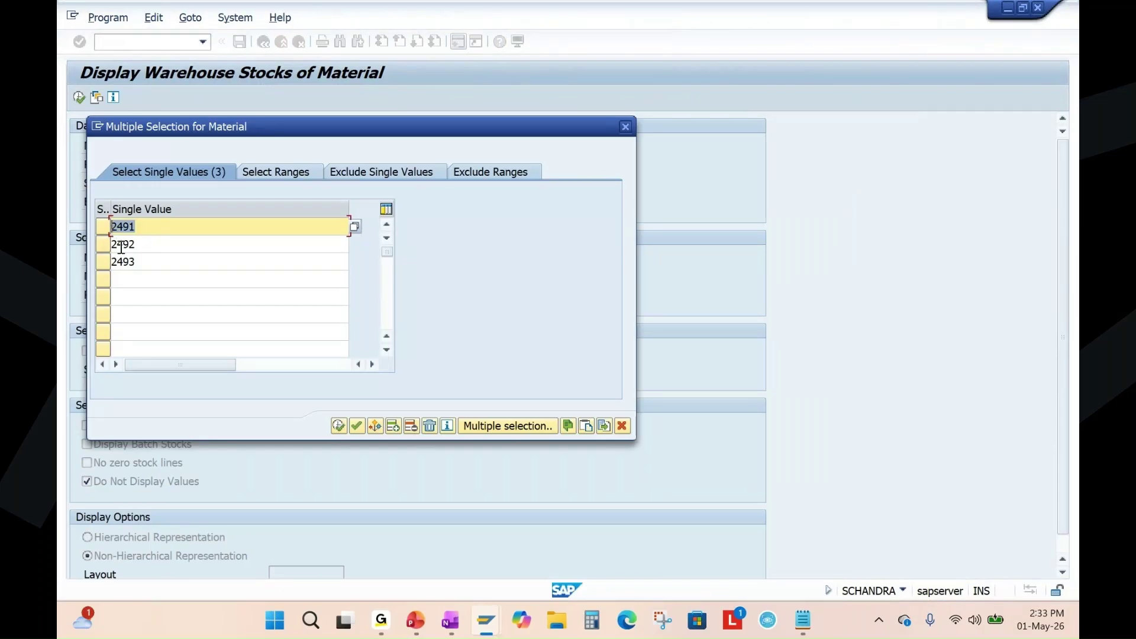
key("Down")
key("Down")
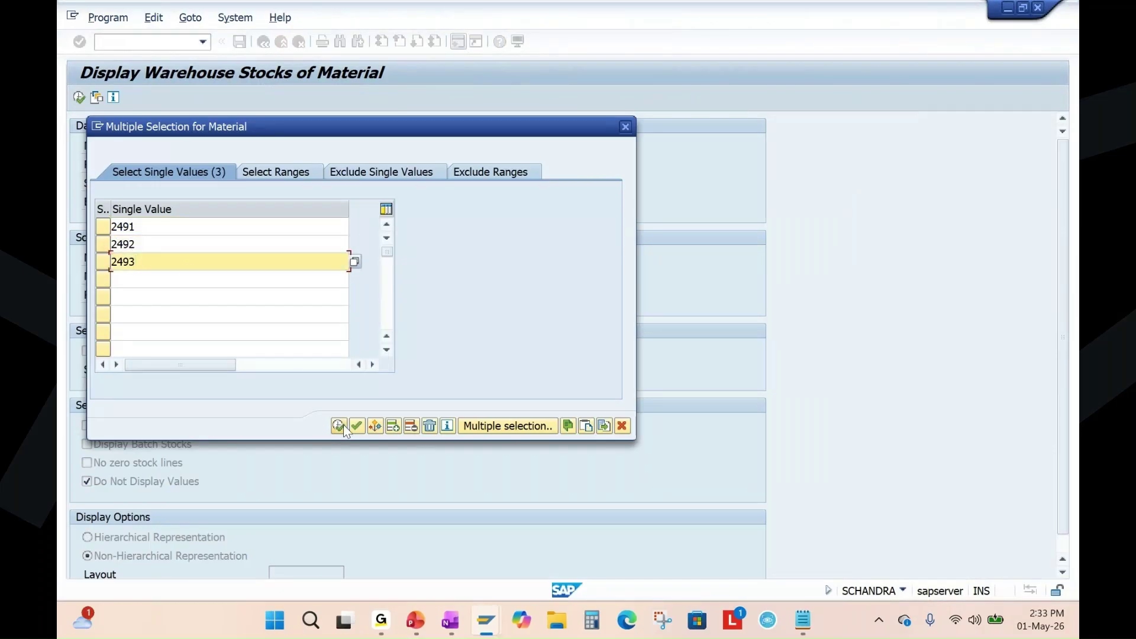
left_click(343, 424)
key("F8")
double_click(284, 164)
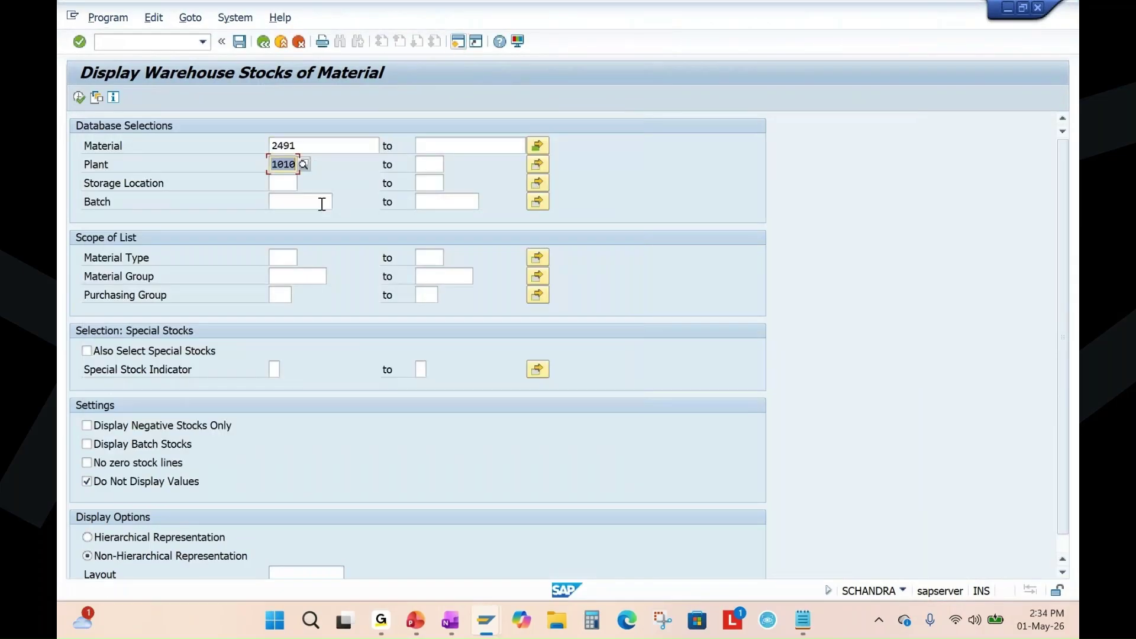
left_click(78, 97)
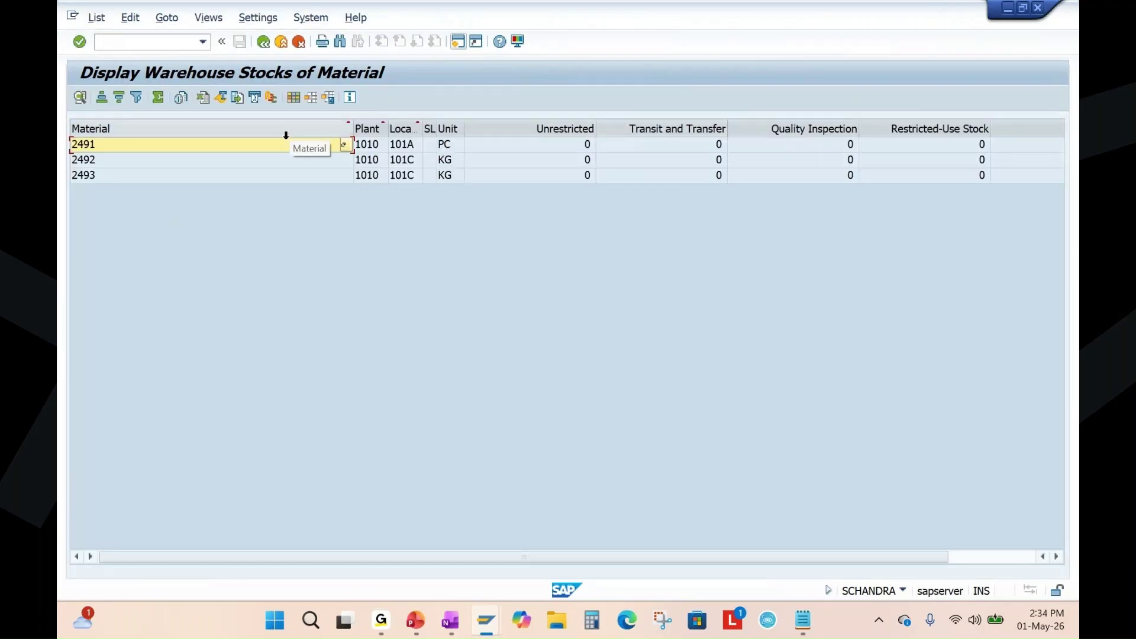
Narrow the Material column and widen the Plant column in the stock list.
left_click_drag(355, 126, 188, 153)
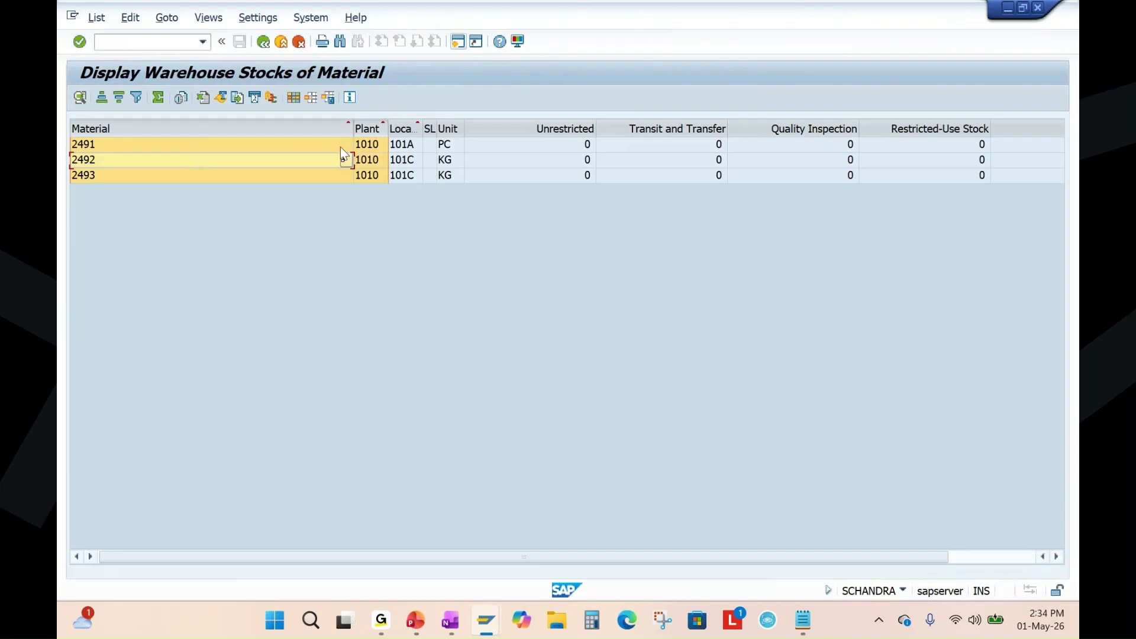
left_click_drag(353, 130, 252, 129)
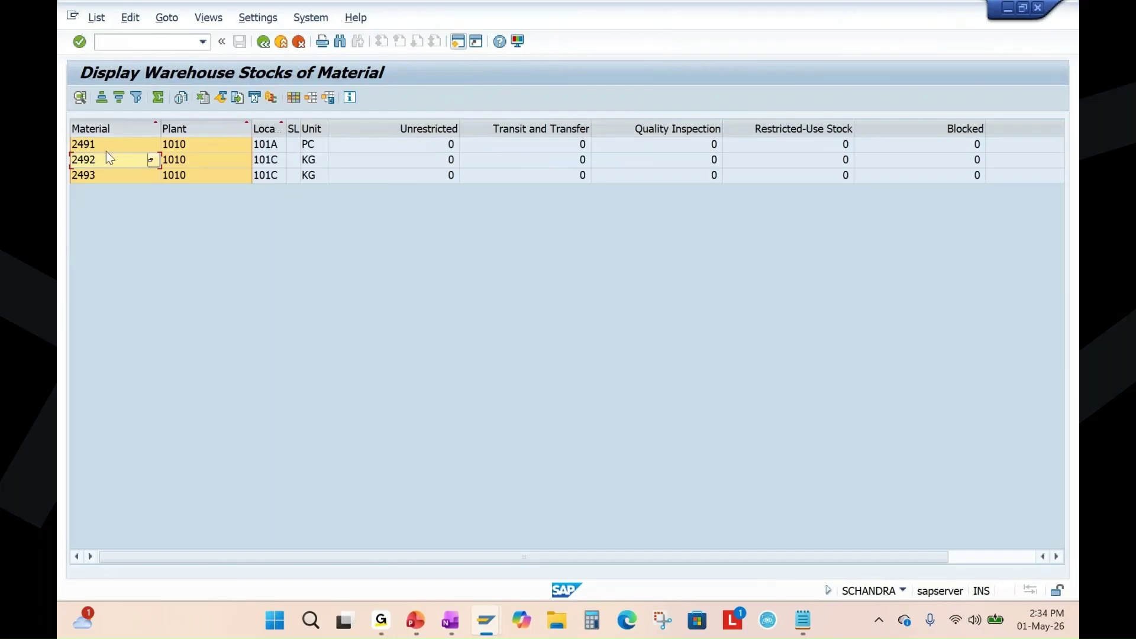
left_click(129, 42)
Show the MD04 list for 2491 at plant 1010 with 0 available, then switch to PowerPoint.
mouse_move(486, 626)
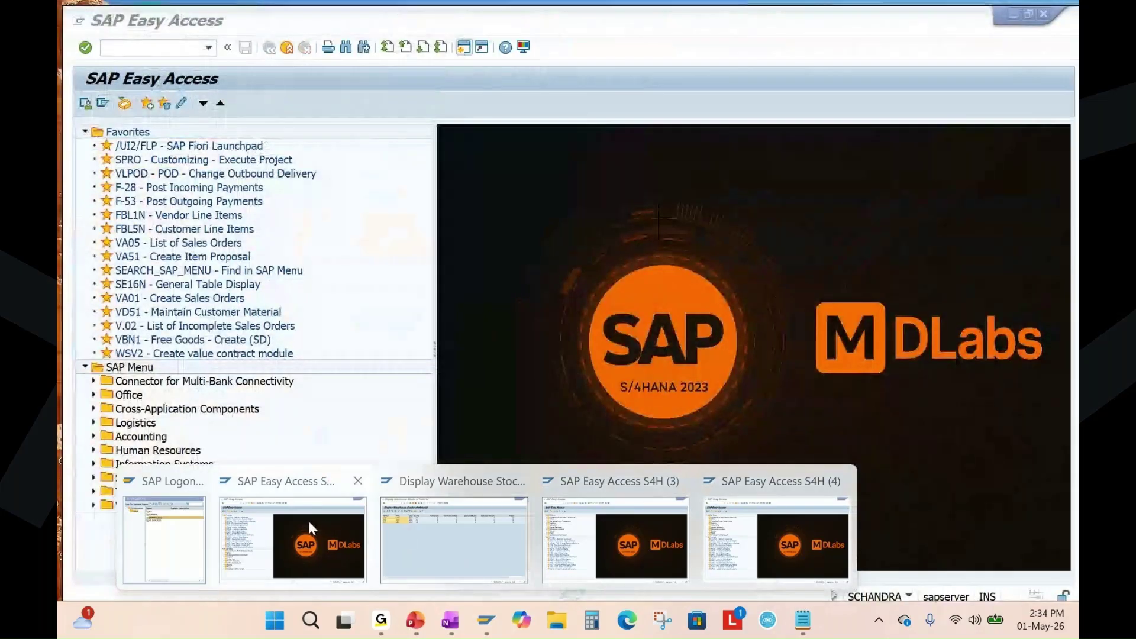
left_click(307, 527)
type("m")
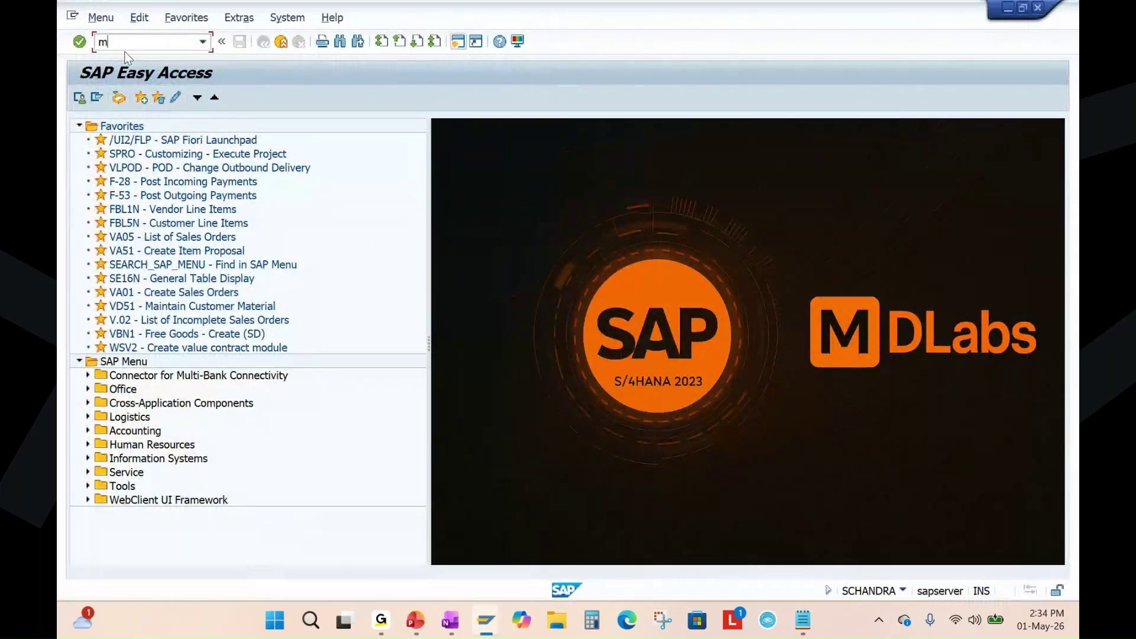
type("d04")
key("Return")
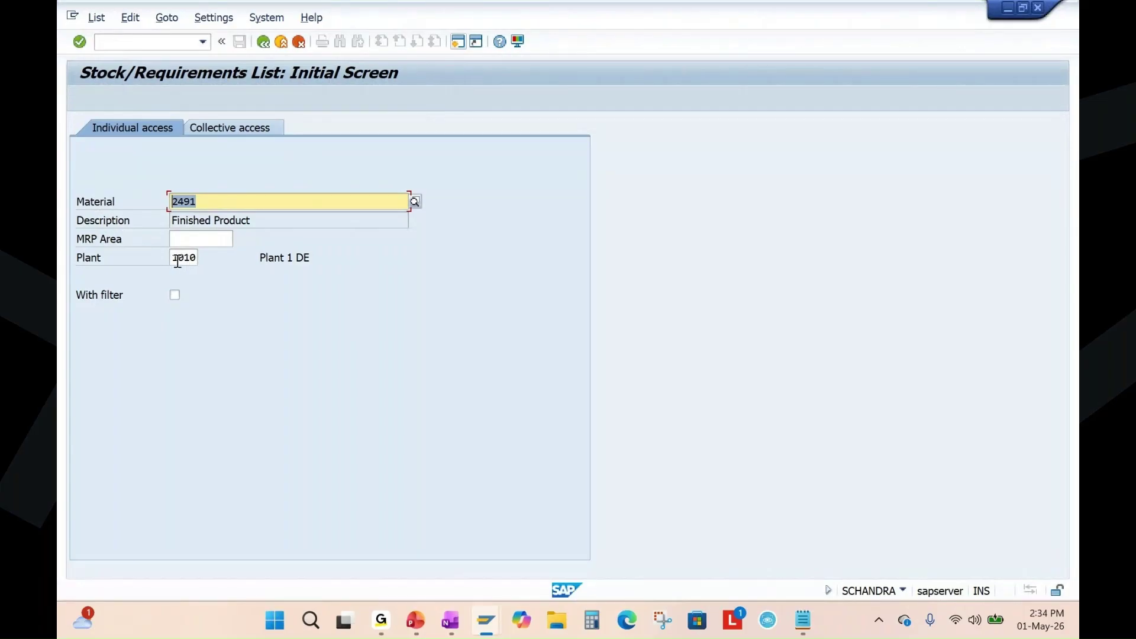
double_click(178, 258)
double_click(174, 204)
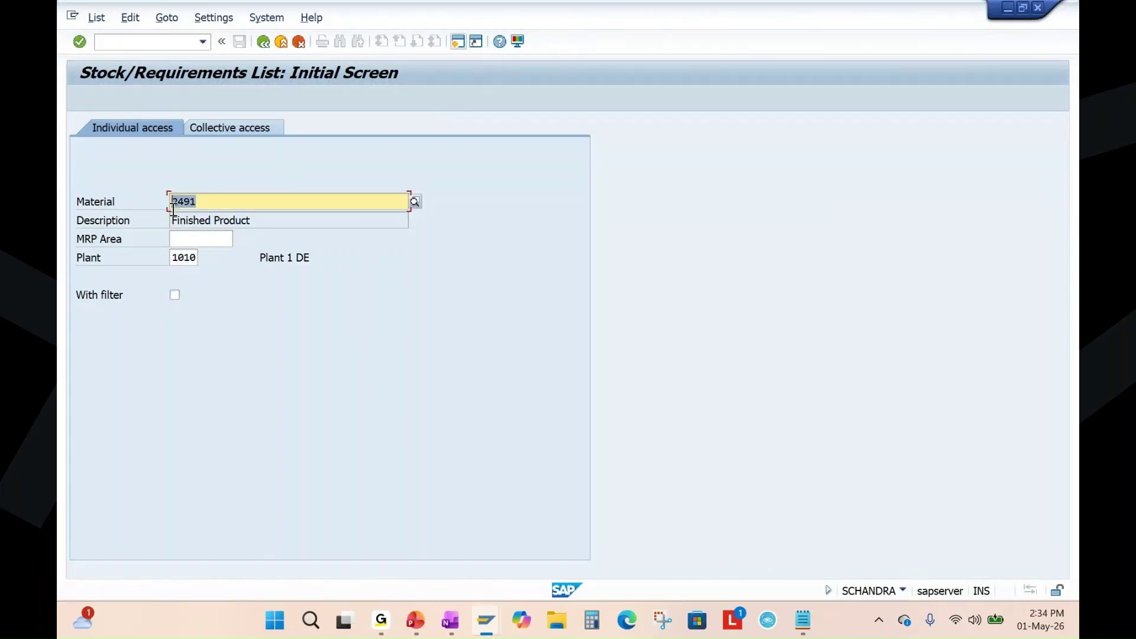
double_click(176, 258)
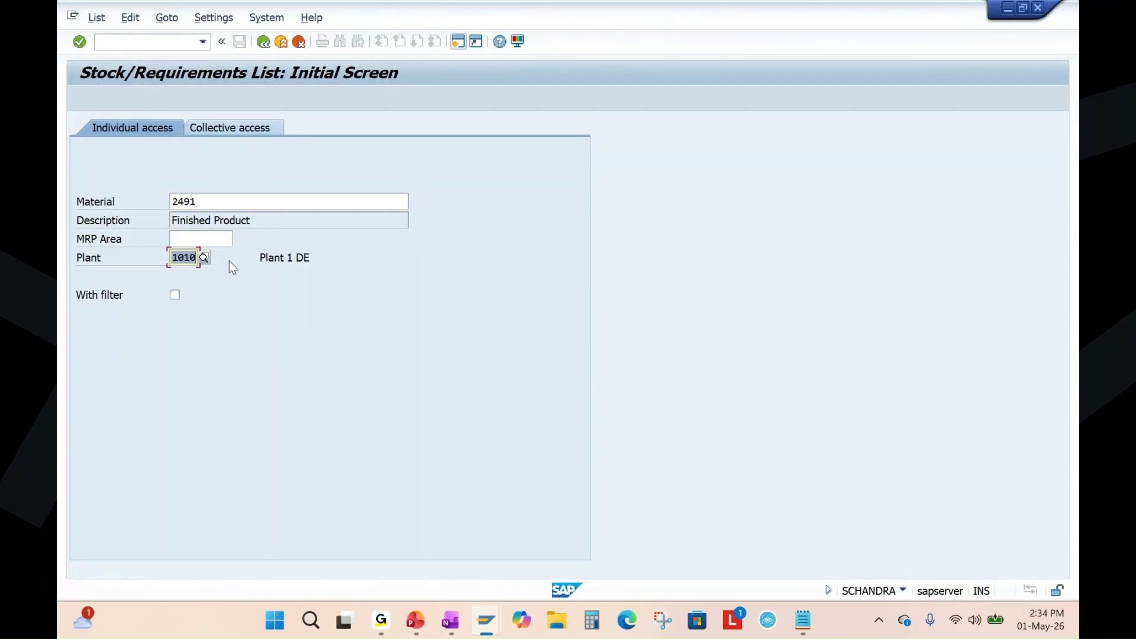
key("Return")
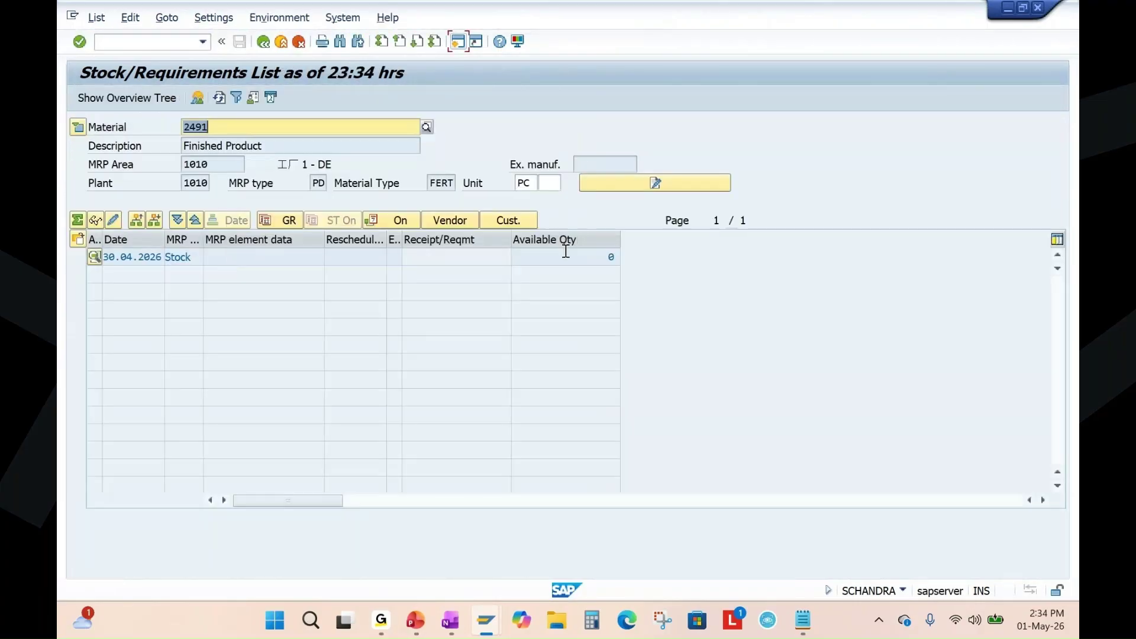
left_click(593, 256)
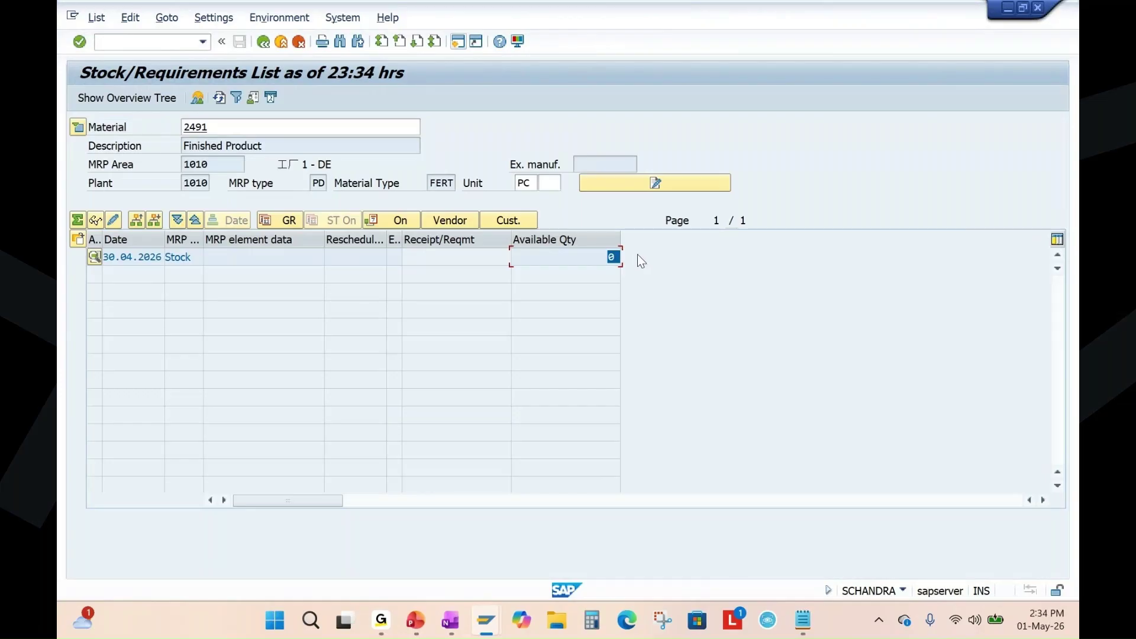
left_click(415, 620)
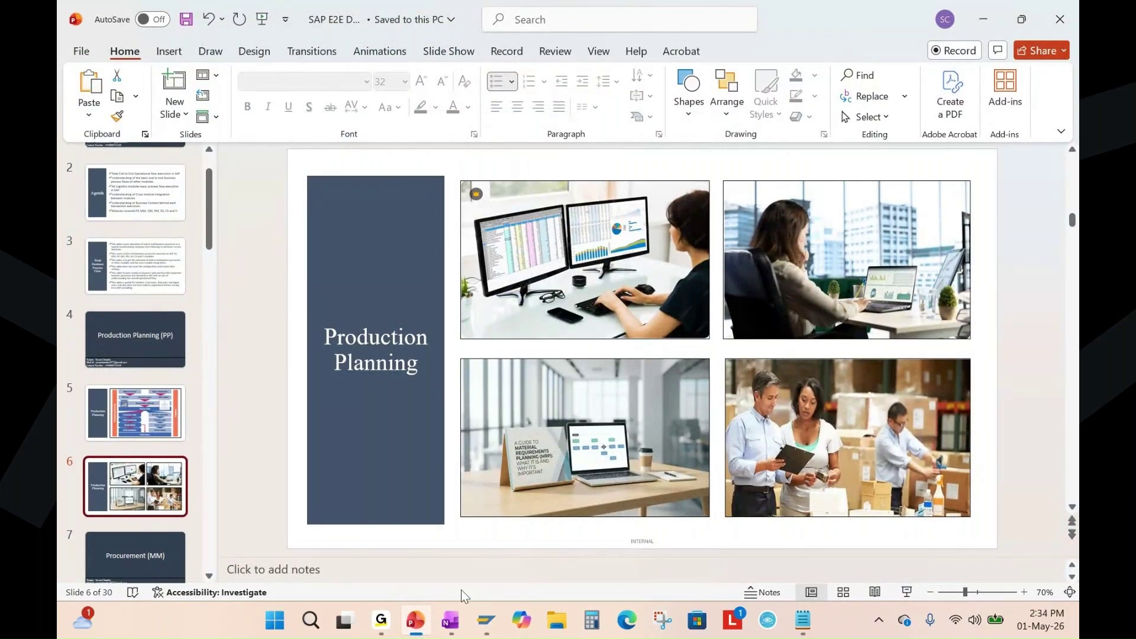
Highlight 'Forecast' and 'MD61' in the OneNote notes, then return to SAP Easy Access.
left_click(450, 626)
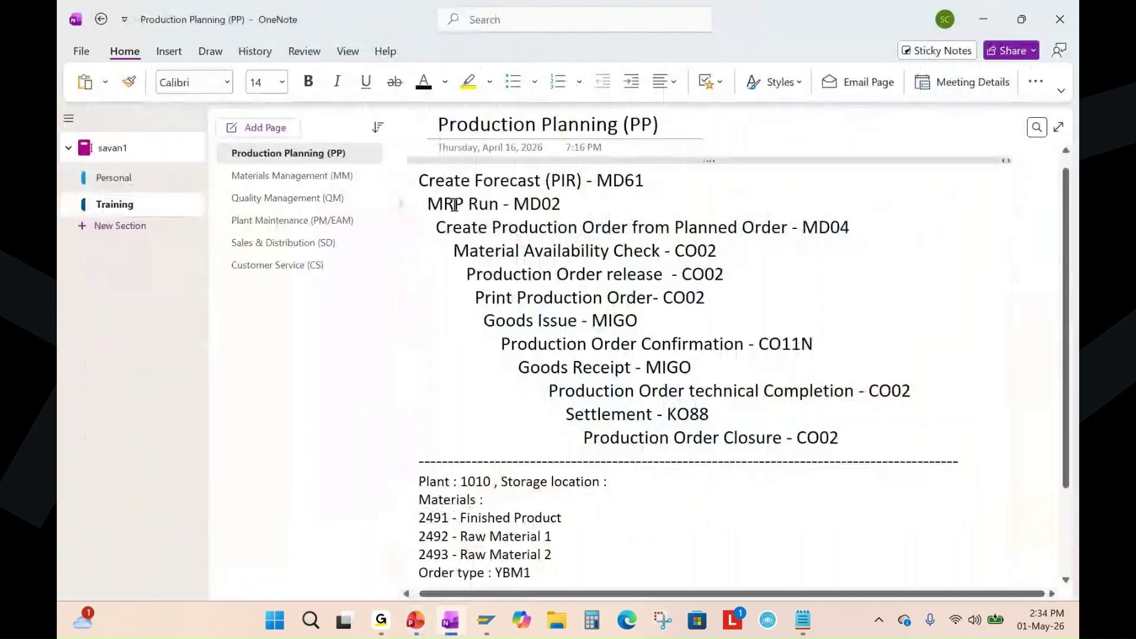
left_click_drag(418, 181, 644, 181)
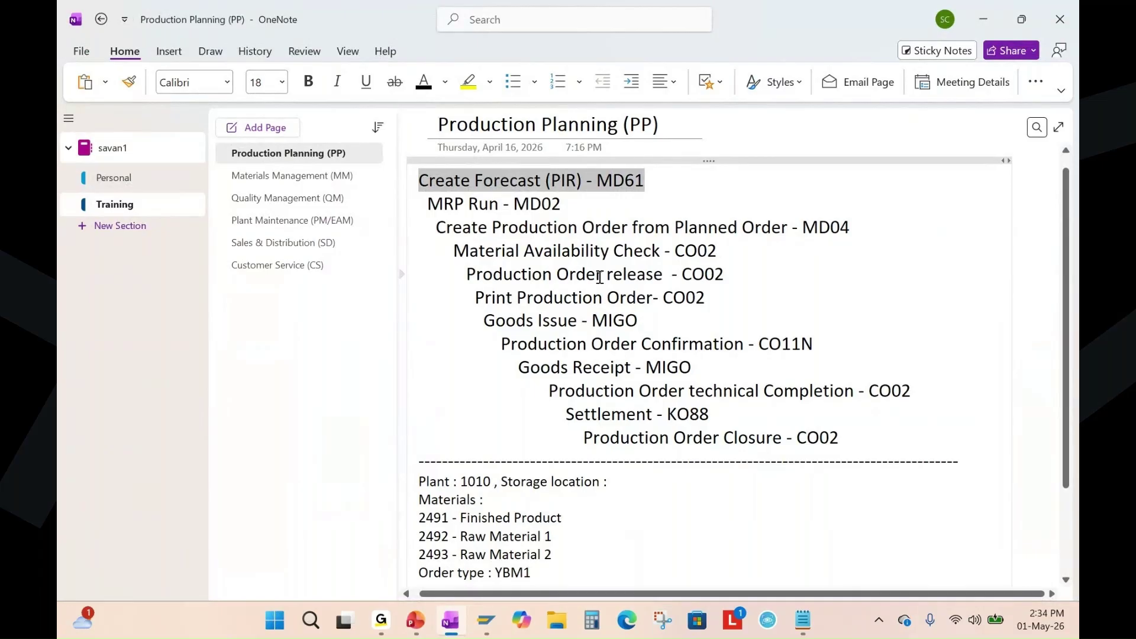
left_click(663, 180)
double_click(482, 183)
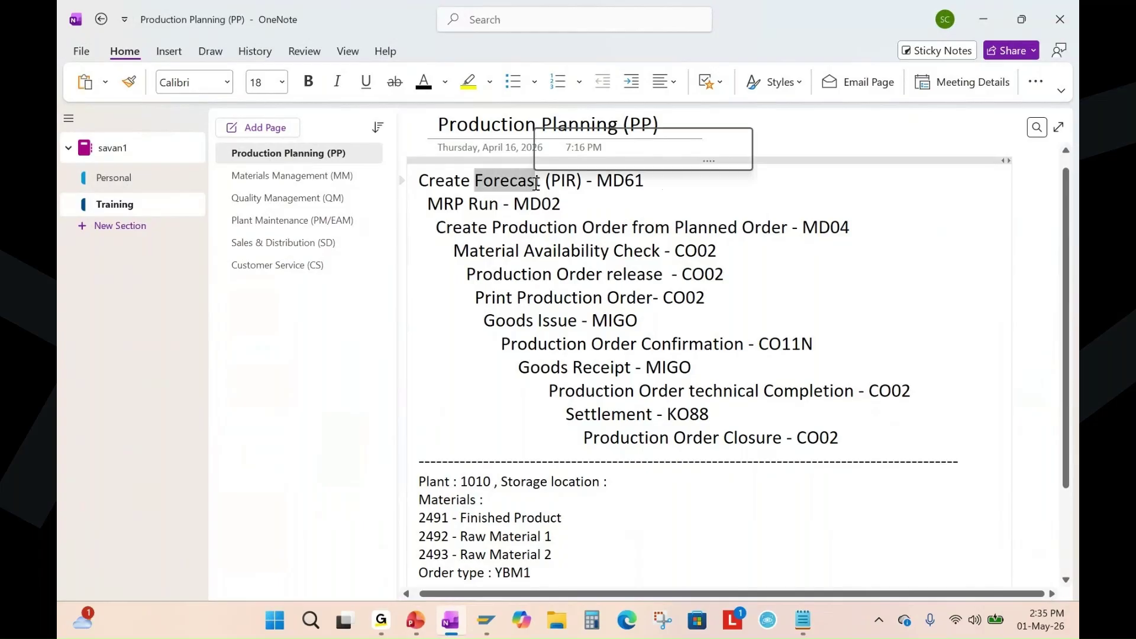
double_click(610, 182)
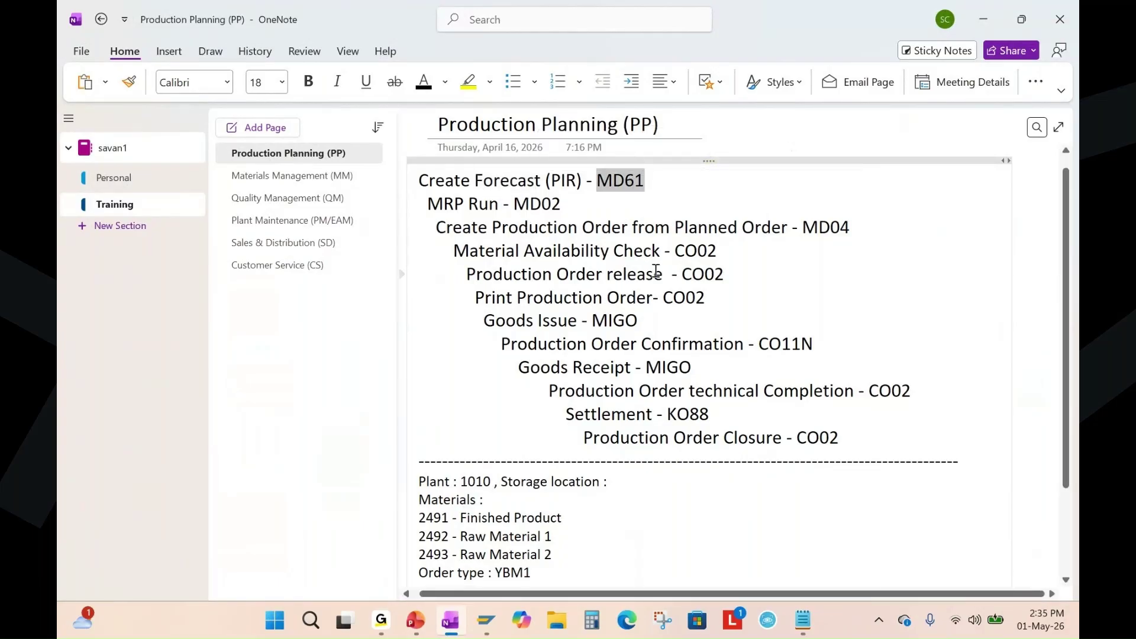
left_click(484, 618)
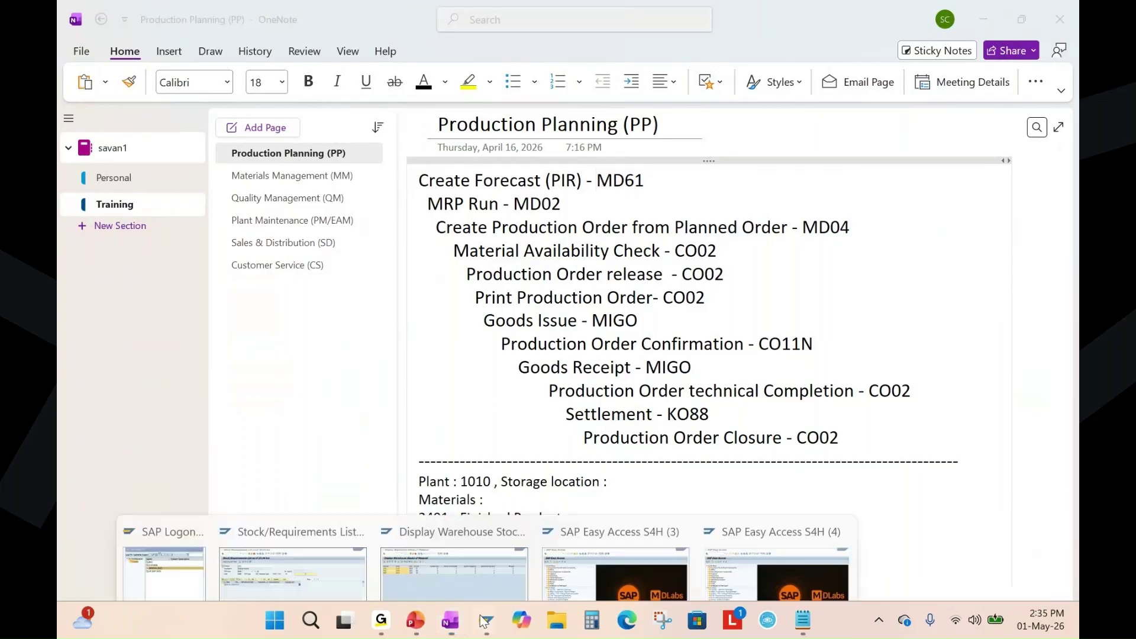
left_click(616, 568)
Start MD61 for material 2491, plant 1010, with the planning horizon from 01.05.2026.
type("m")
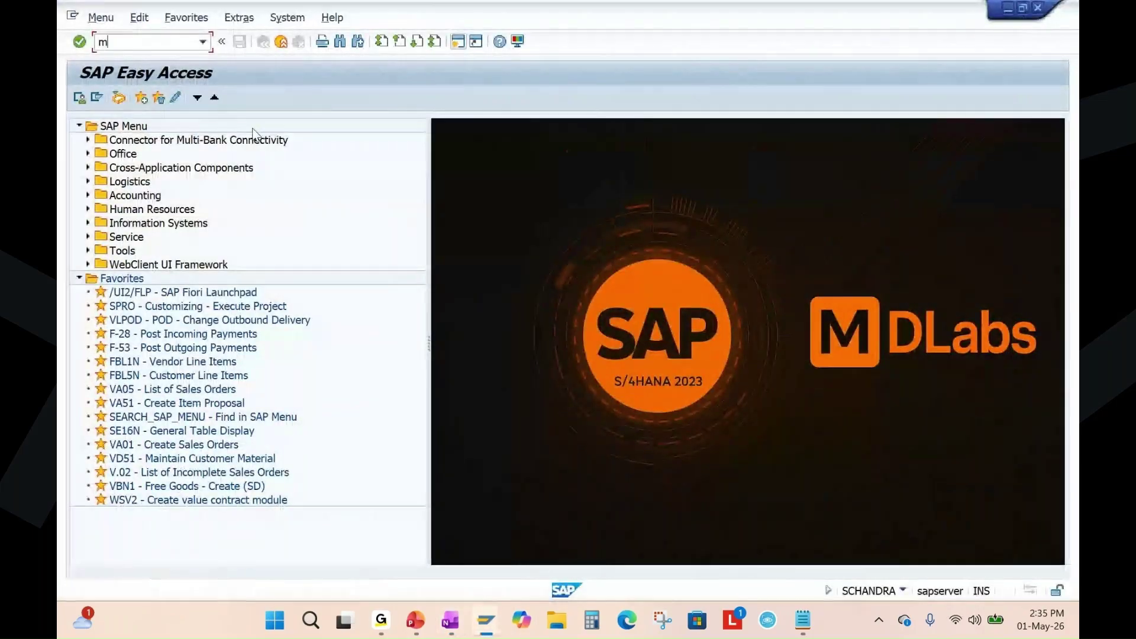
type("d61")
key("Return")
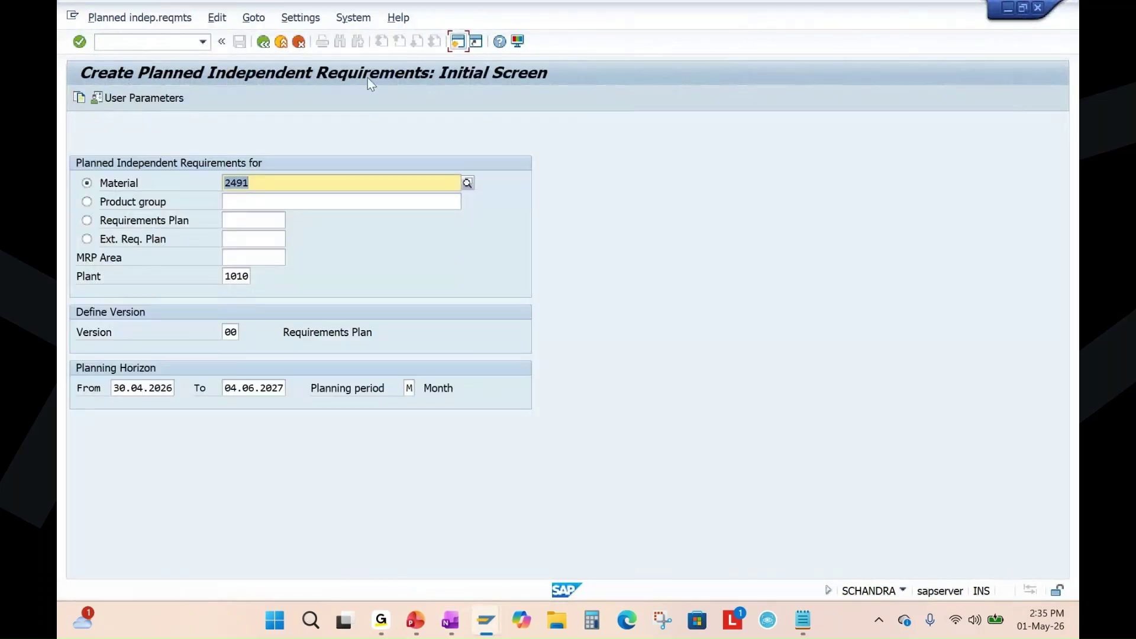
double_click(257, 185)
double_click(243, 276)
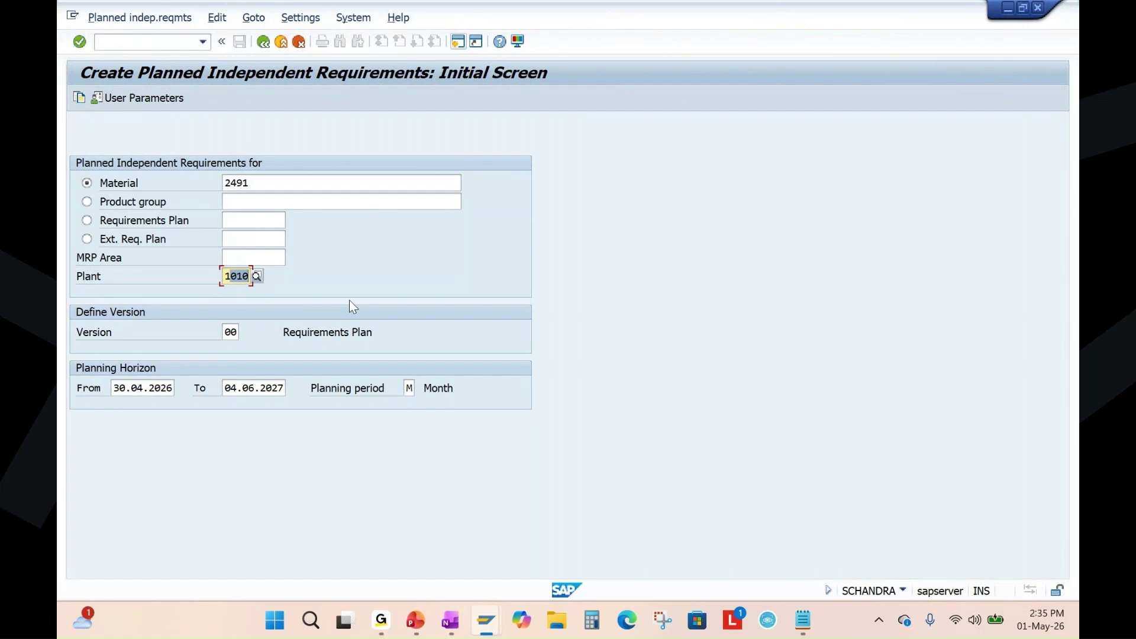
left_click_drag(116, 388, 185, 384)
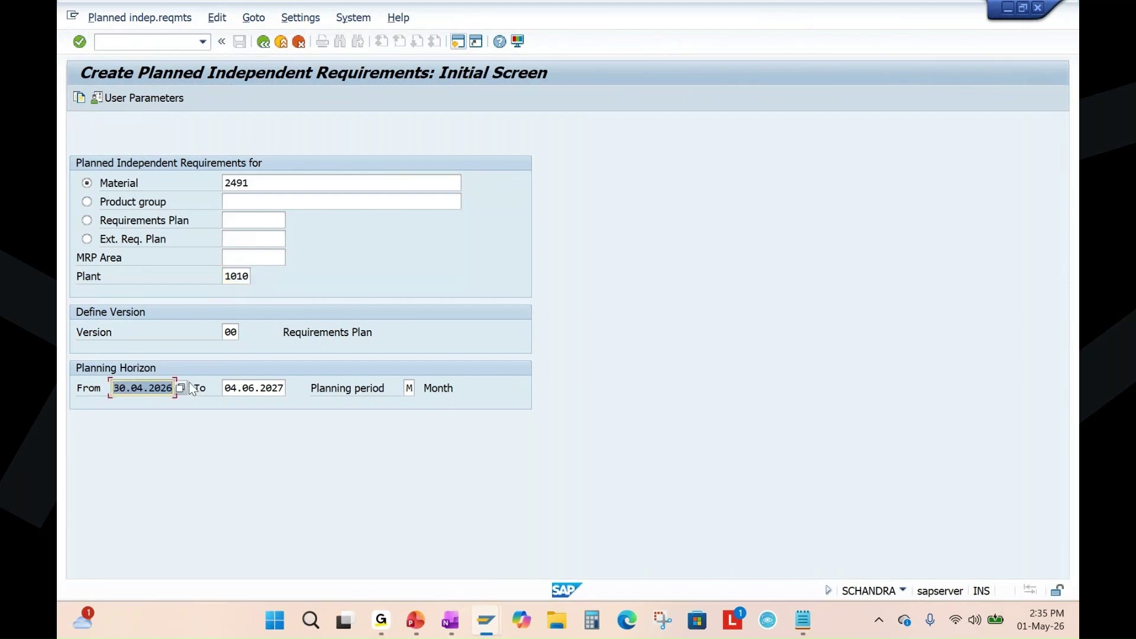
type("0")
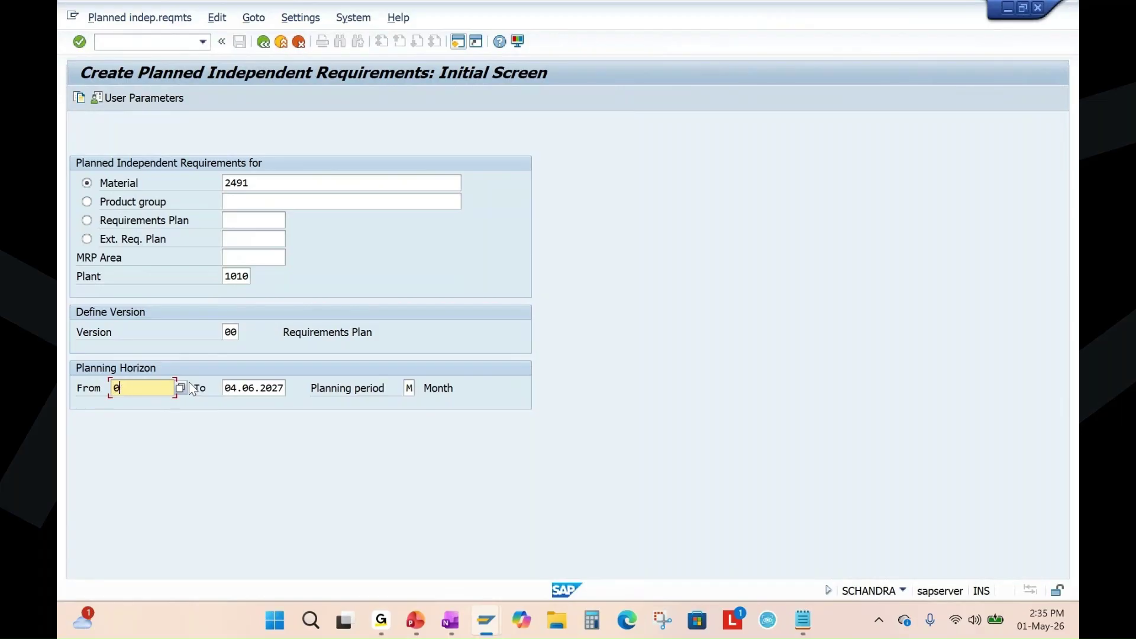
type("1.05.2026")
left_click(266, 395)
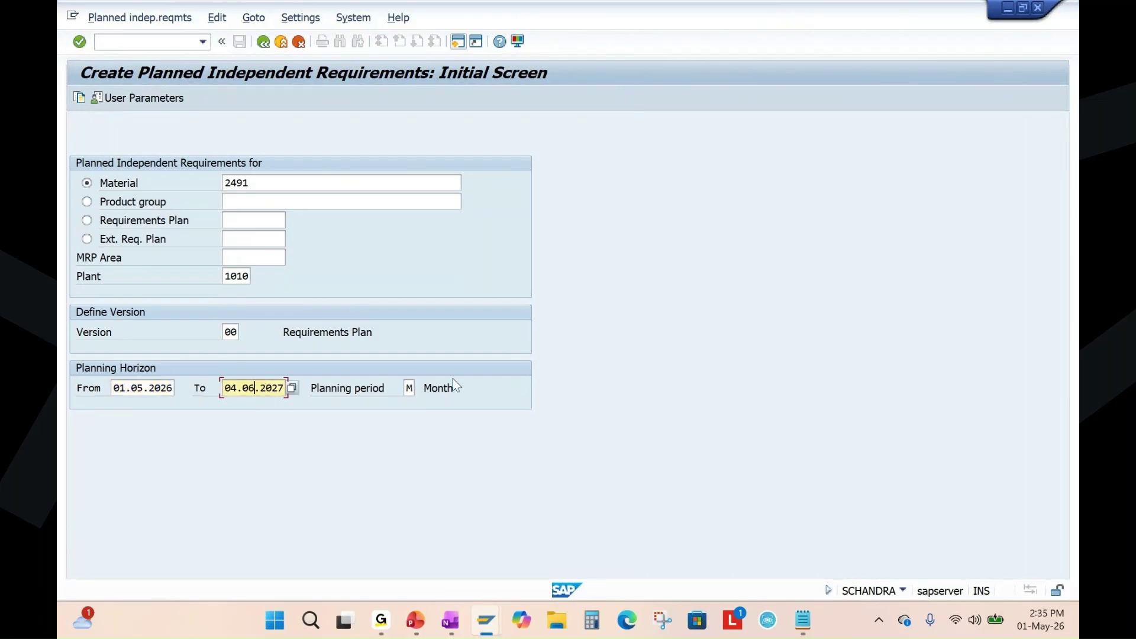
left_click(410, 388)
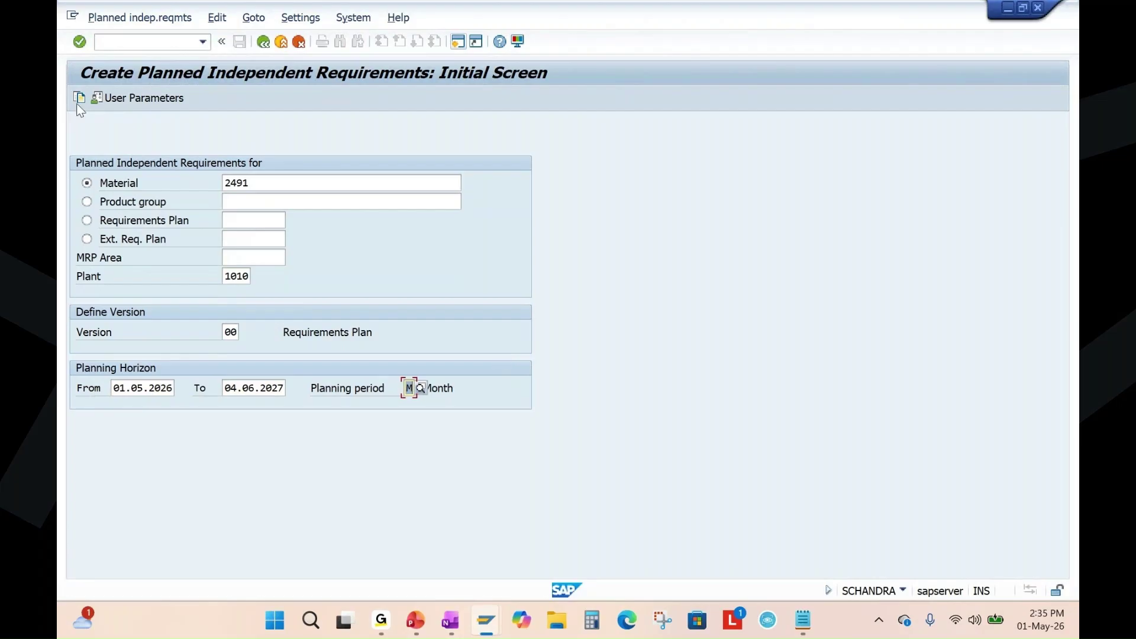
left_click(79, 42)
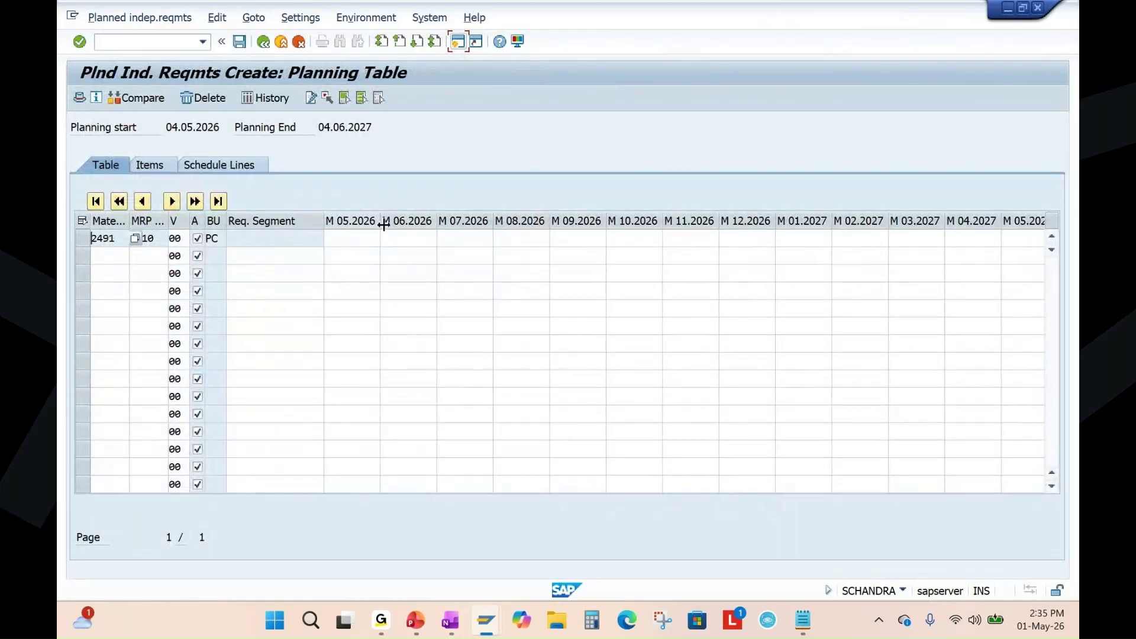
Enter quantities 5, 10, 5, 10, 5, 10 for May through October 2026.
left_click(340, 241)
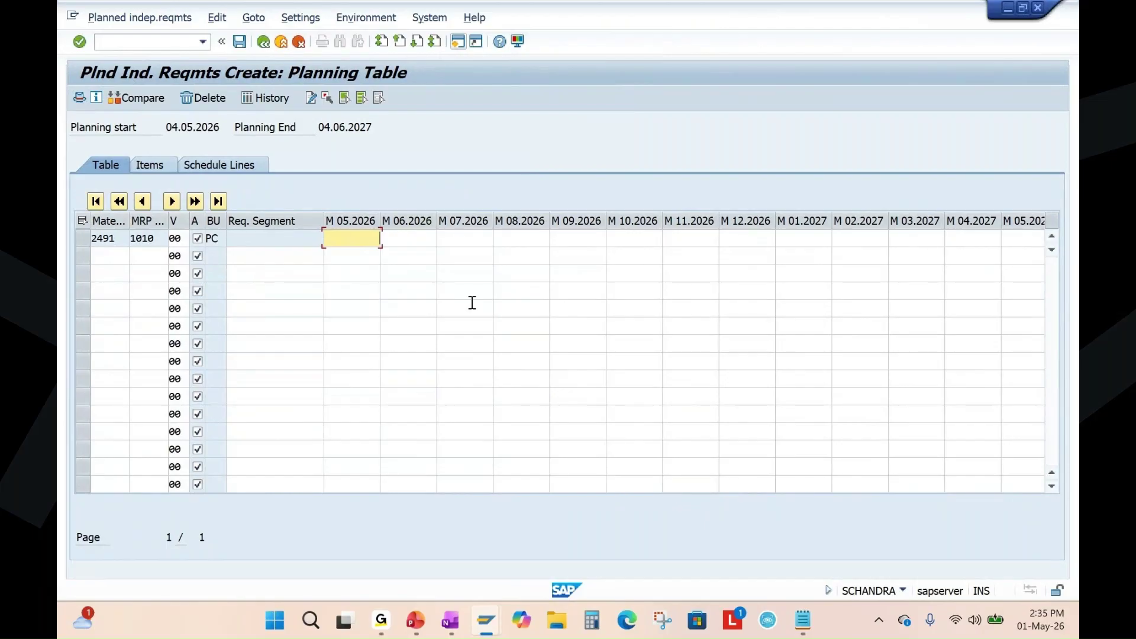
key("Tab")
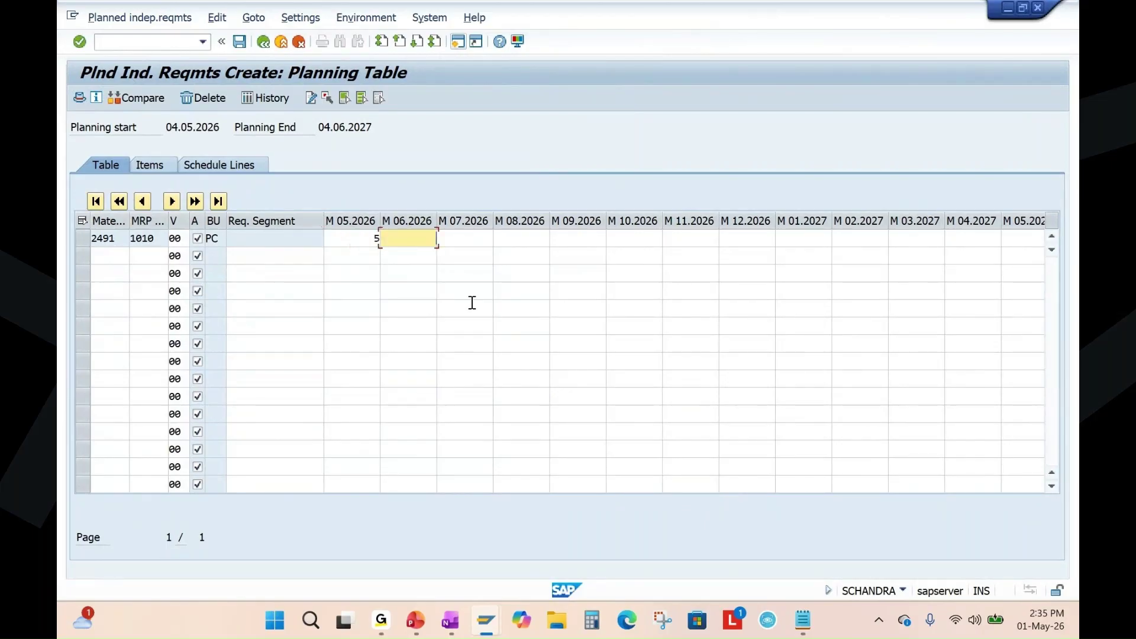
type("10")
key("Tab")
type("5")
key("Tab")
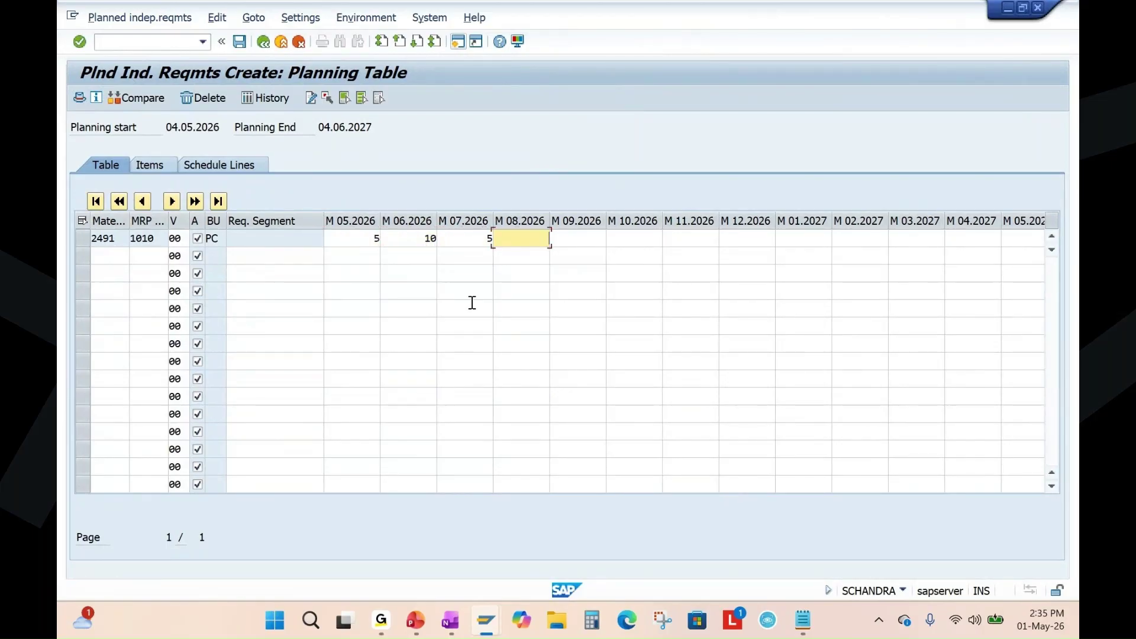
key("Tab")
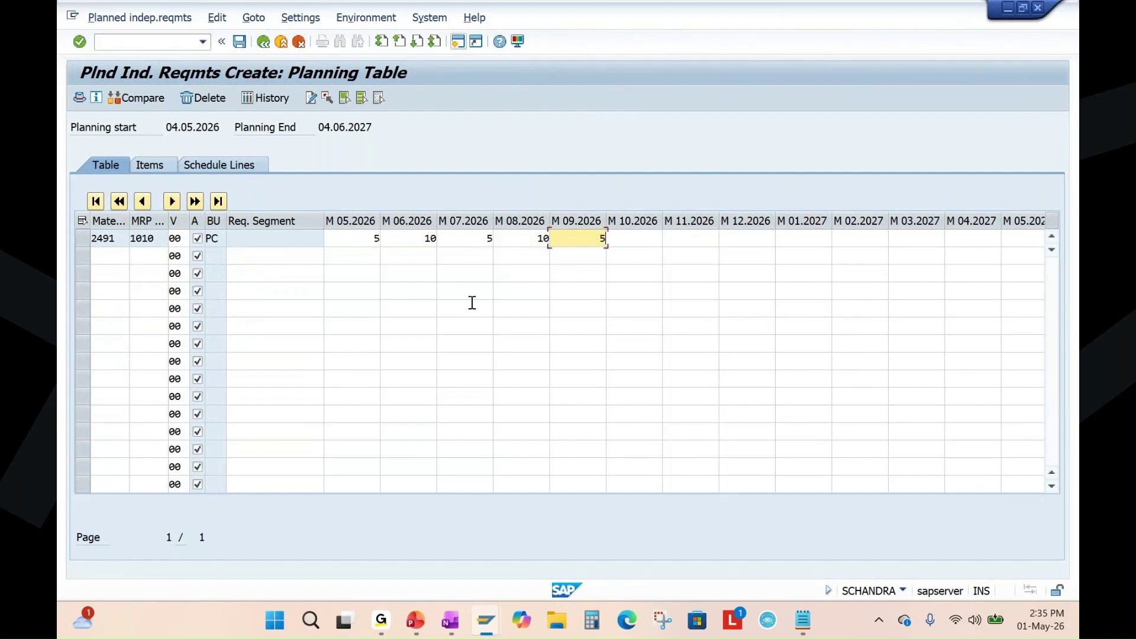
type("5")
left_click(626, 236)
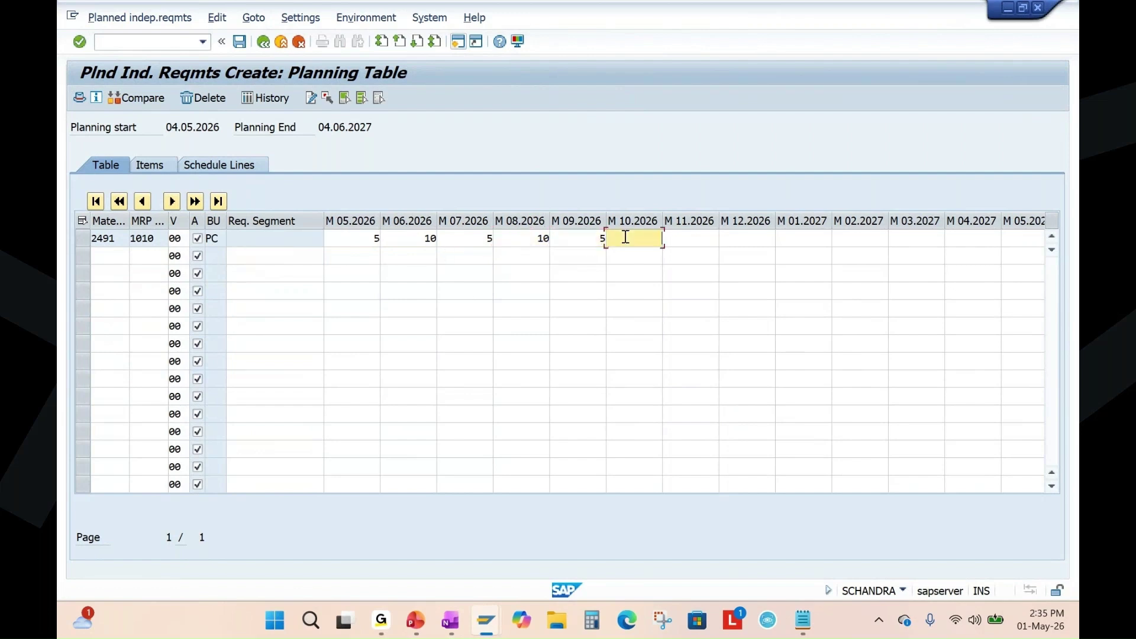
type("10")
Review the six monthly quantities and save the planned independent requirements.
left_click(368, 238)
double_click(373, 238)
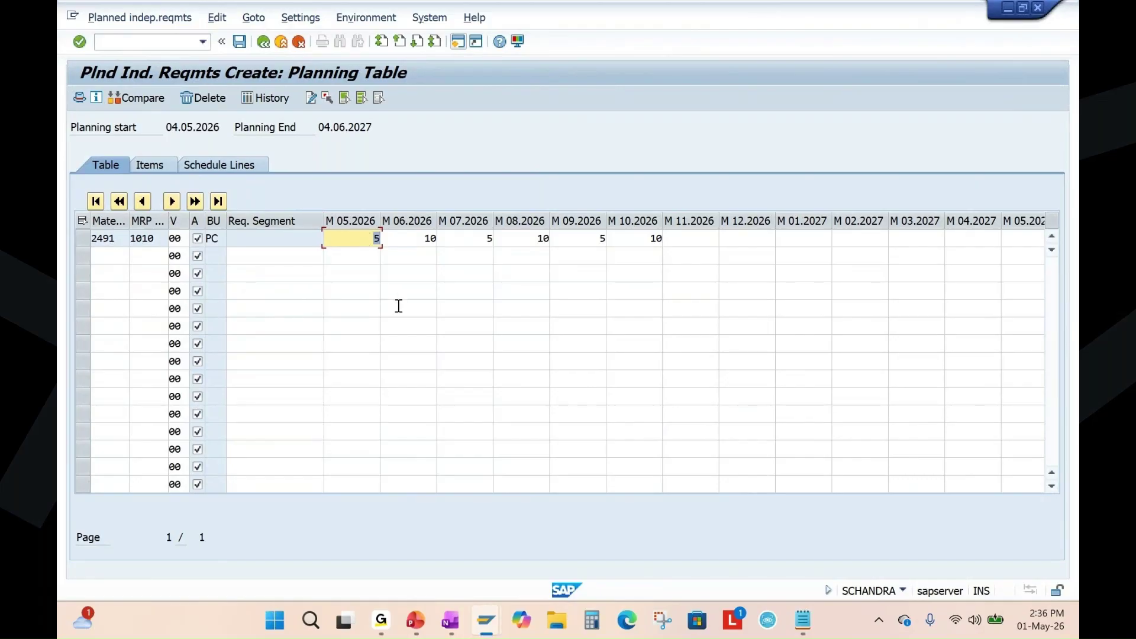
left_click(430, 239)
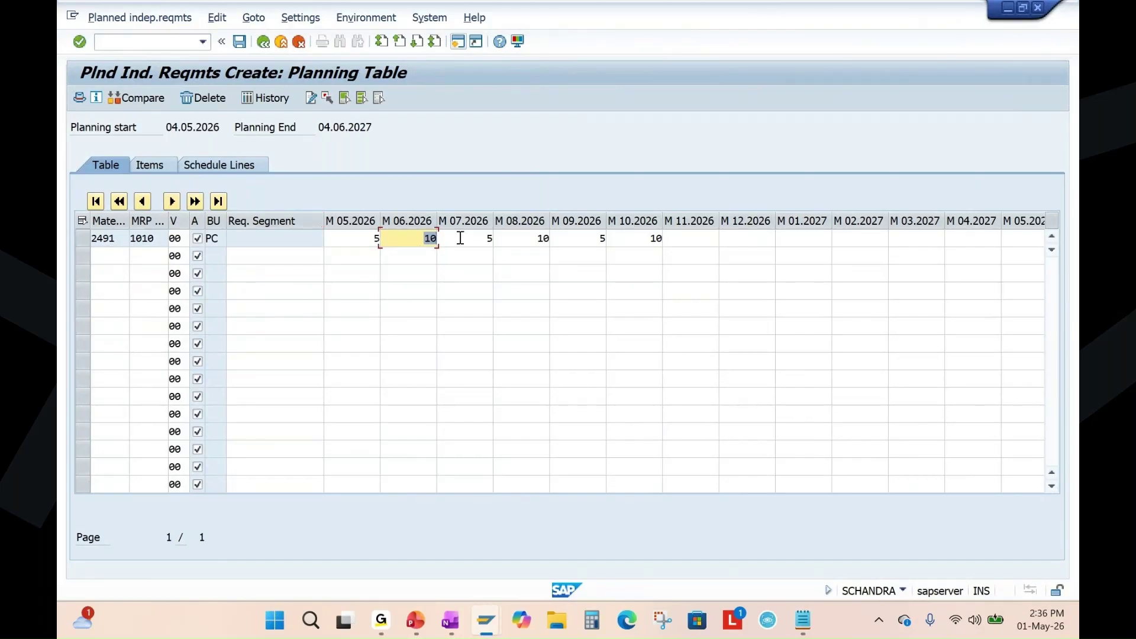
left_click(467, 237)
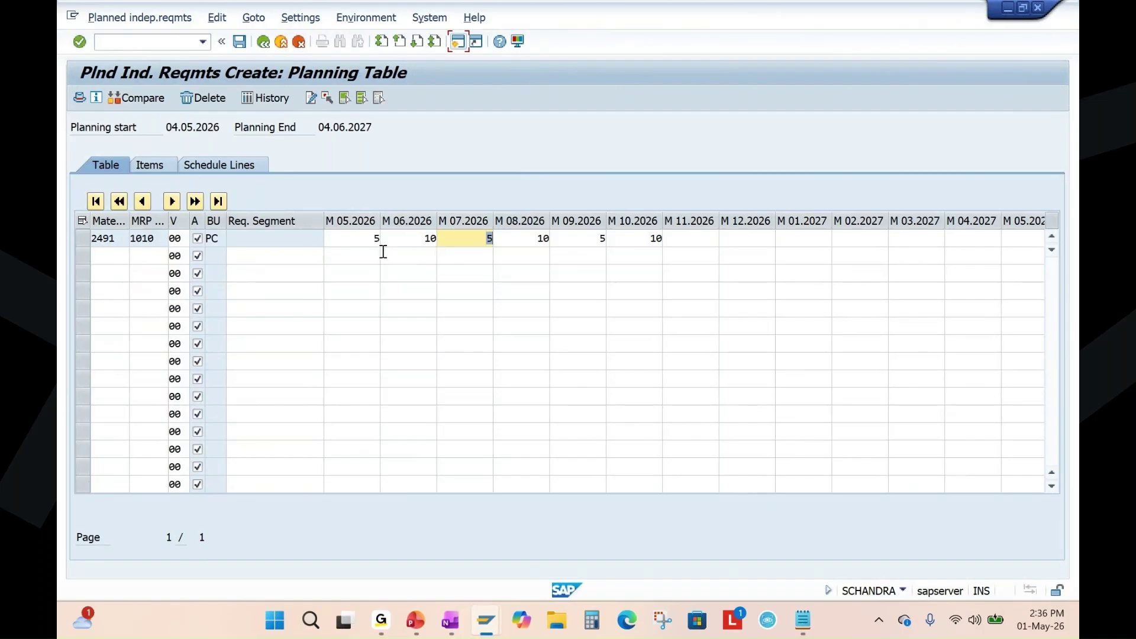
left_click(373, 240)
left_click(426, 240)
left_click(469, 239)
left_click(526, 239)
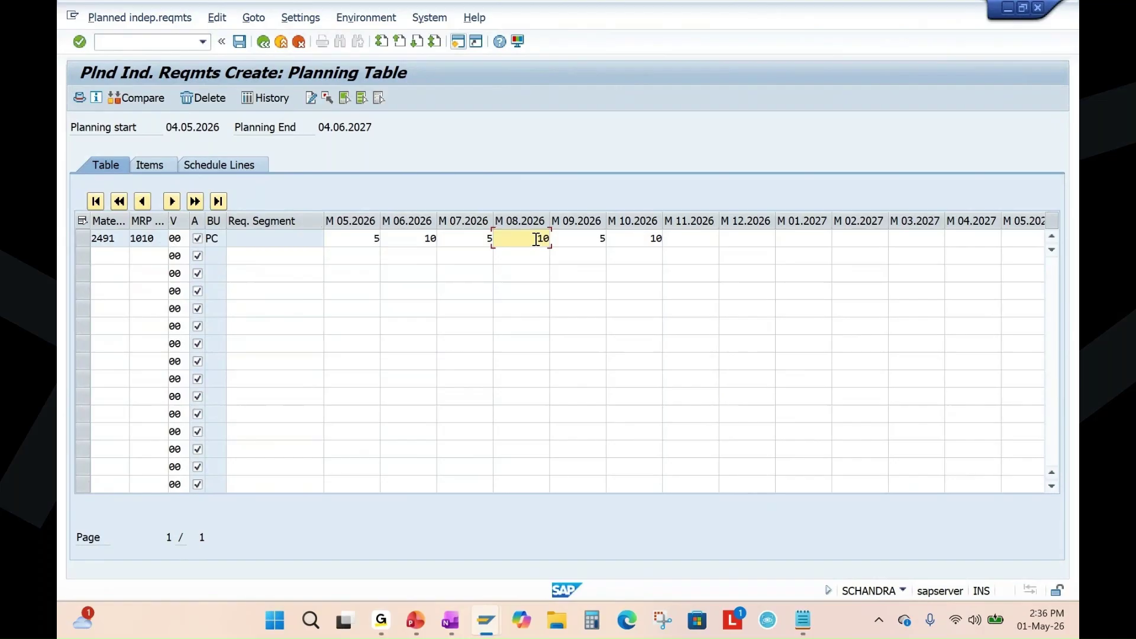
left_click(572, 238)
left_click(647, 237)
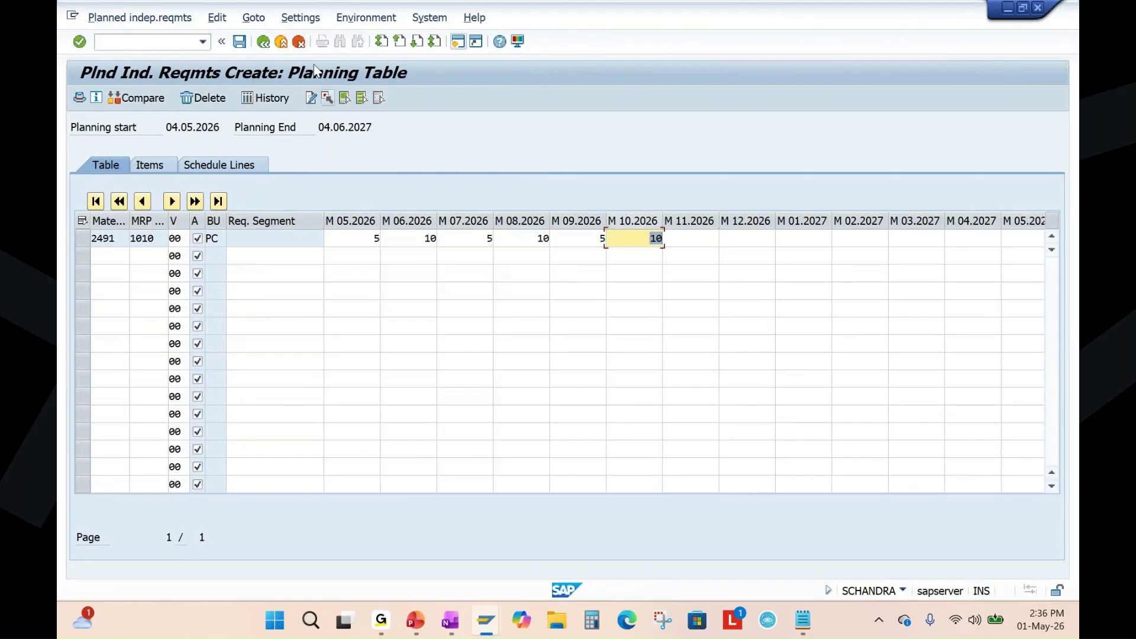
left_click(240, 43)
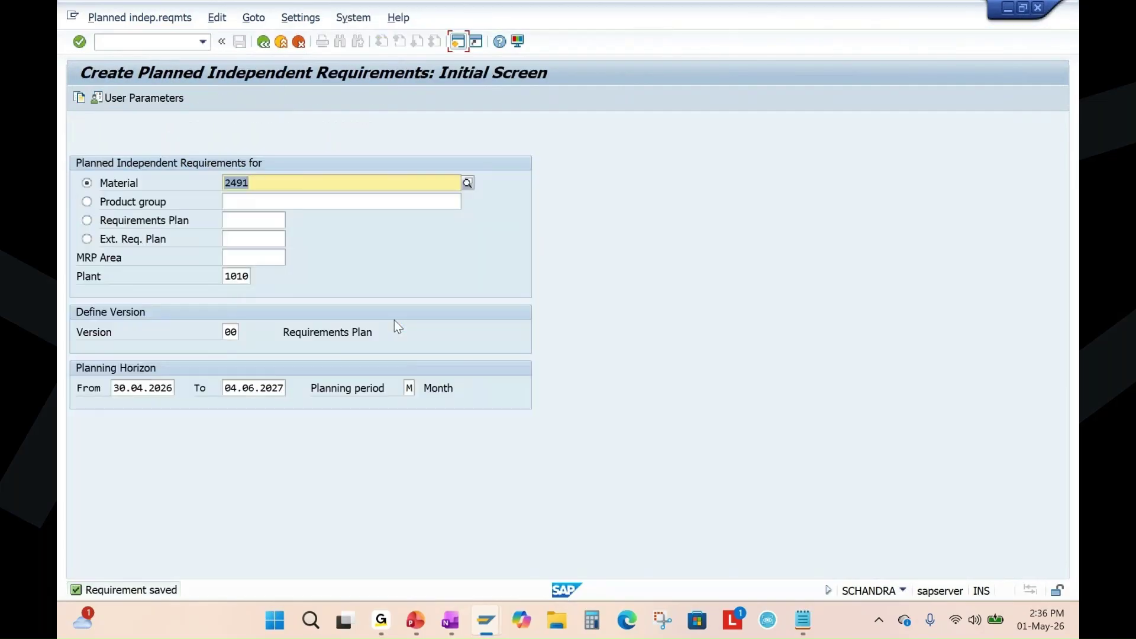
Bring up the stock/requirements list and check the May–October 2026 requirement quantities.
mouse_move(485, 619)
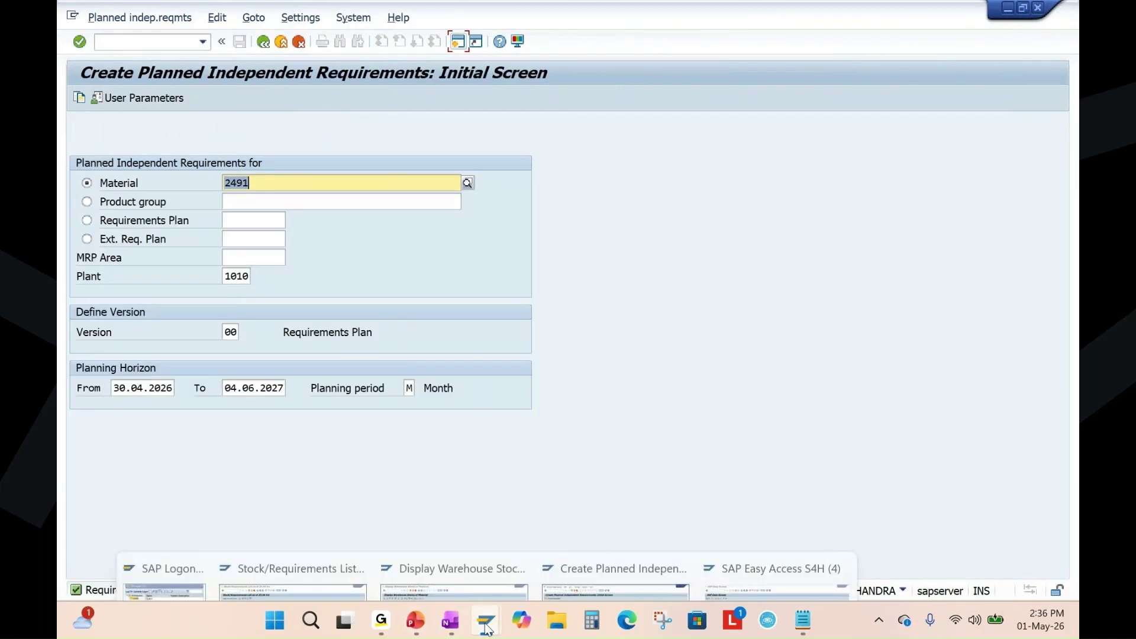
left_click(316, 510)
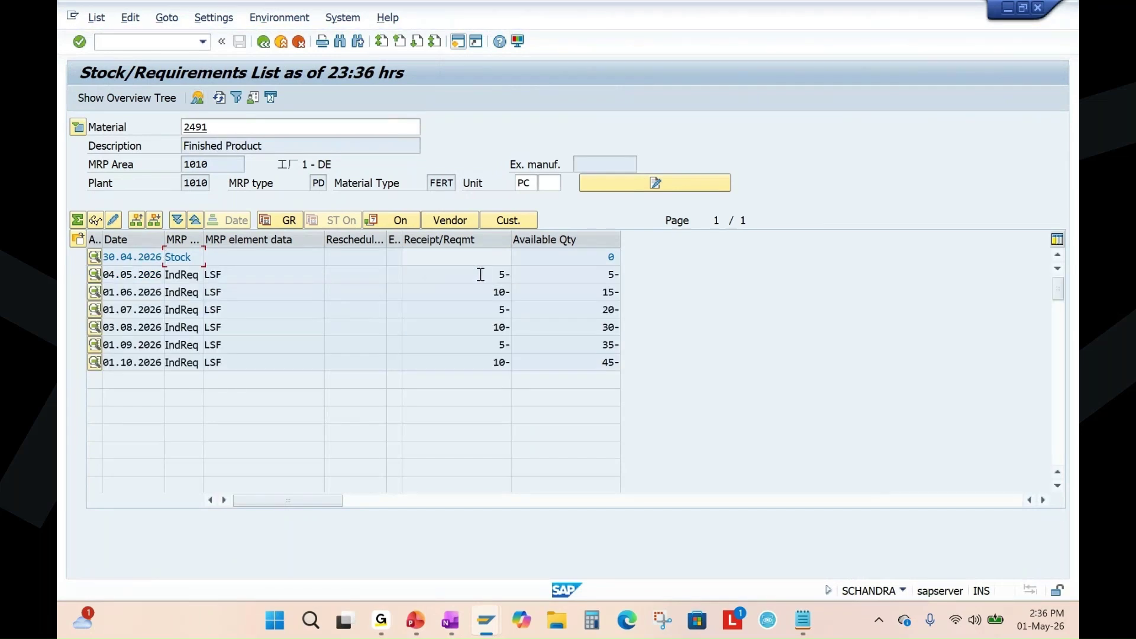
left_click(481, 274)
left_click(483, 294)
left_click(497, 306)
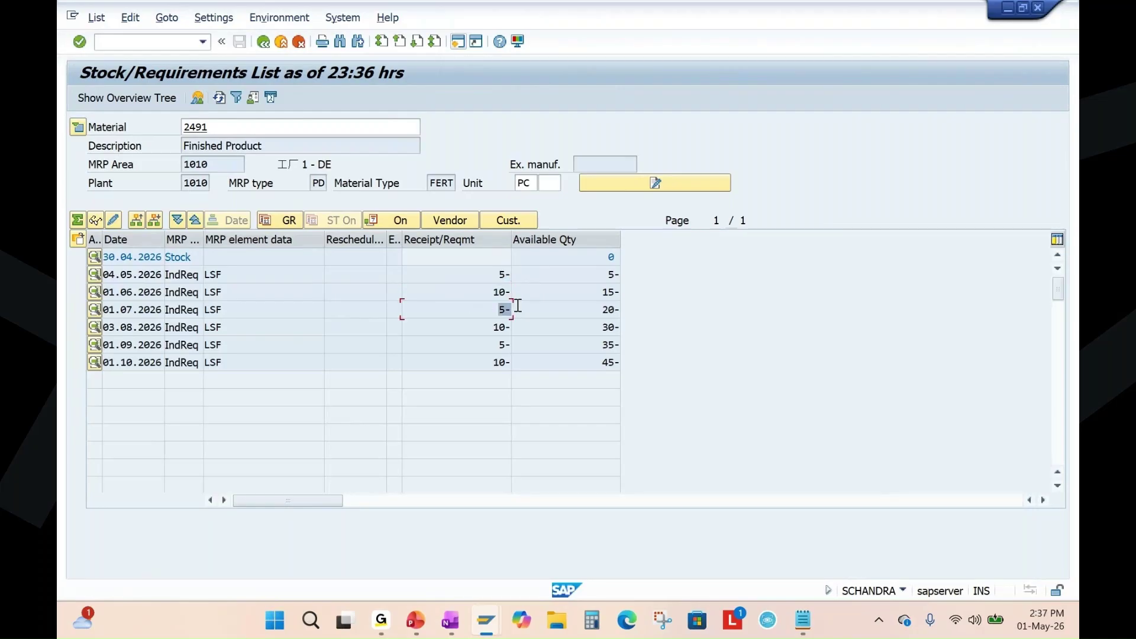
left_click(484, 326)
left_click(489, 344)
left_click(484, 360)
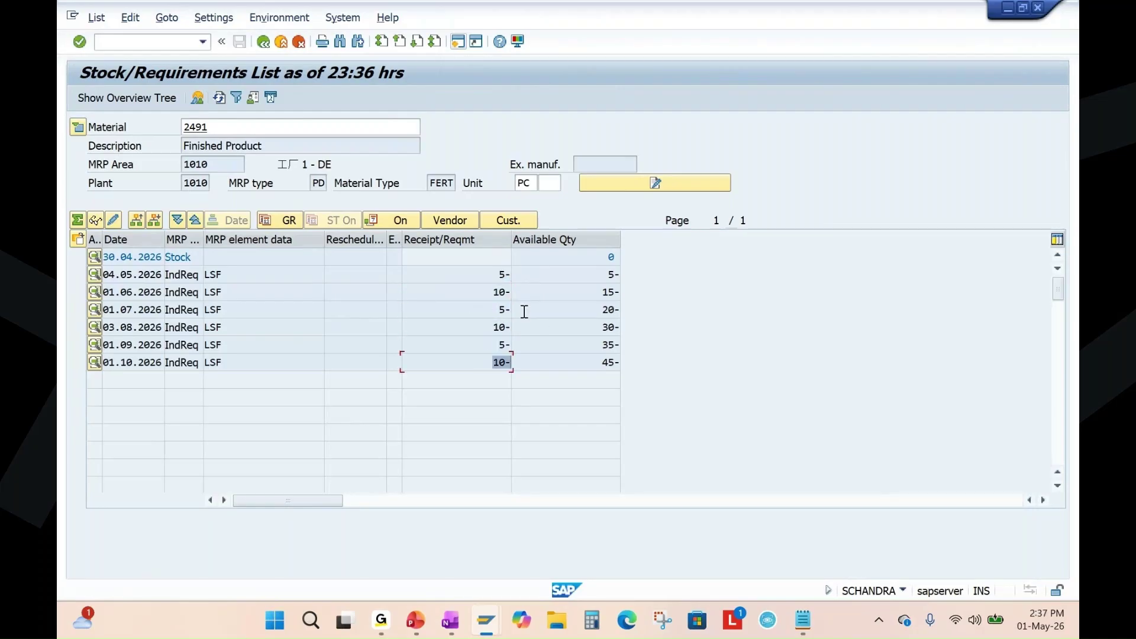
left_click(504, 276)
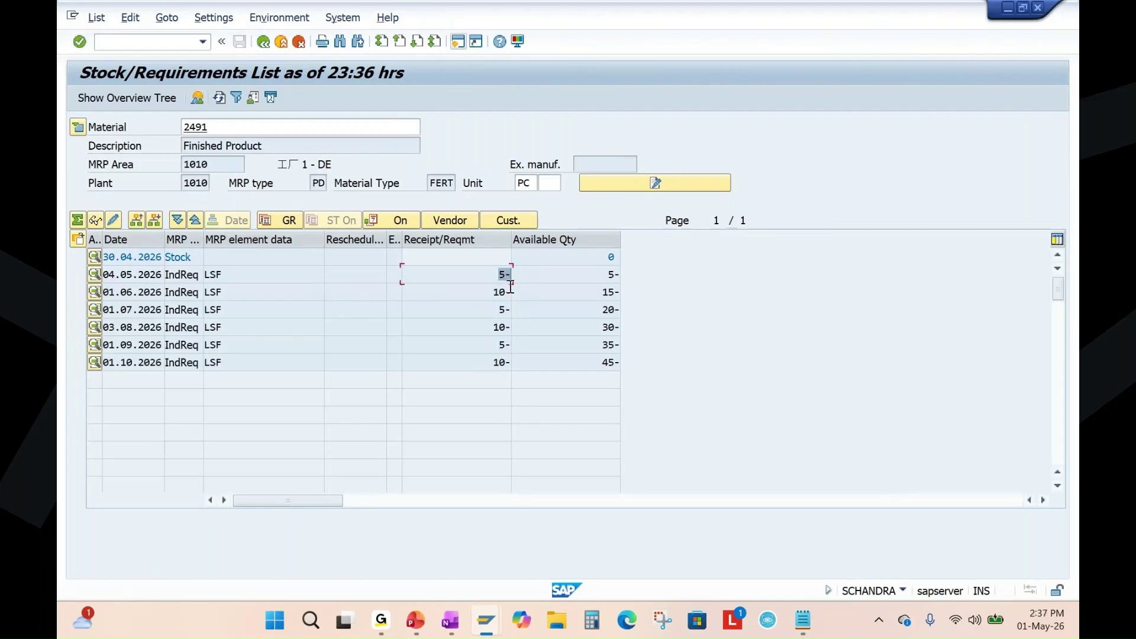
Point out requirements dated 04.05, 01.06, 01.07 and 03.08.2026, and the zero available stock.
left_click(135, 273)
left_click(486, 276)
left_click(140, 293)
left_click(474, 293)
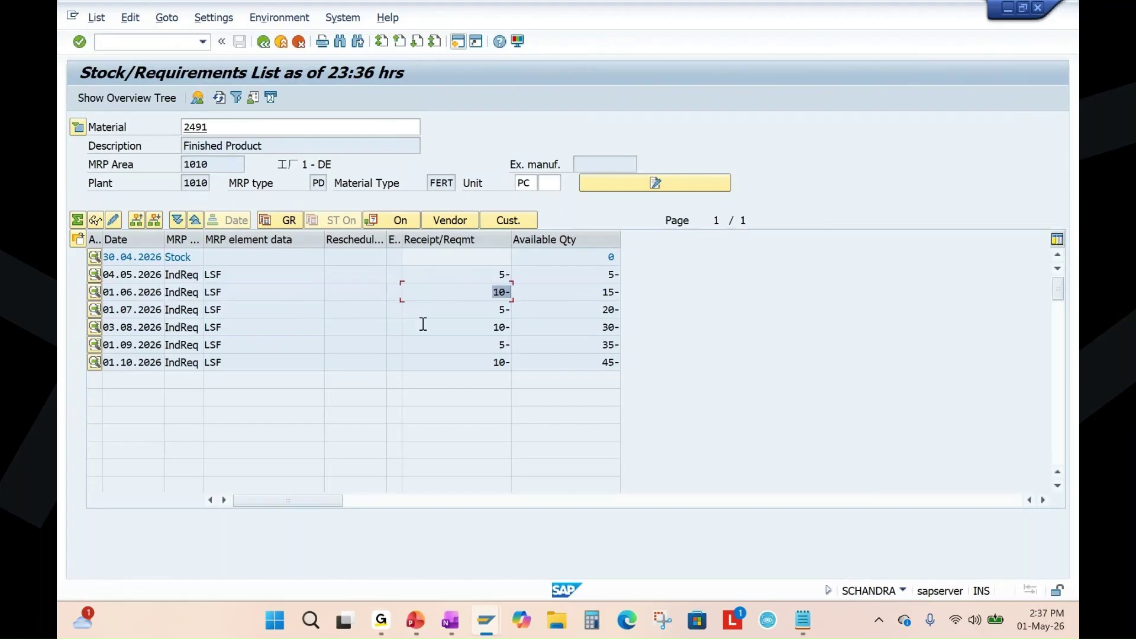
left_click(138, 310)
left_click(495, 311)
left_click(130, 329)
left_click(468, 328)
left_click(603, 259)
Start the slide show on slide 6, mark the MRP guide picture in red, then erase the ink.
left_click(416, 620)
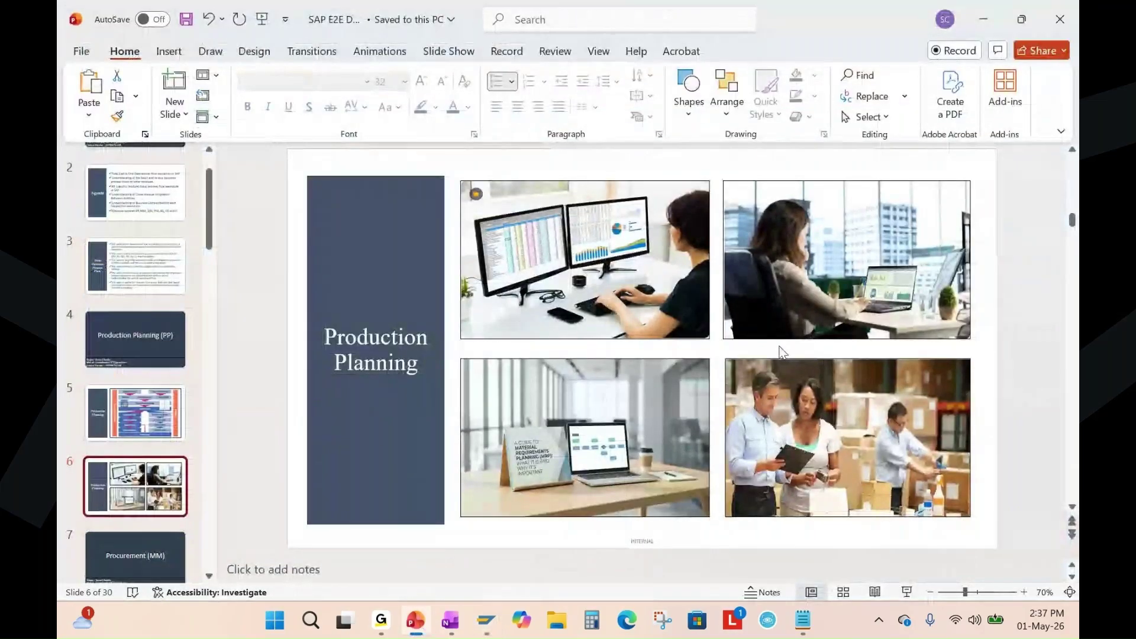
left_click(907, 590)
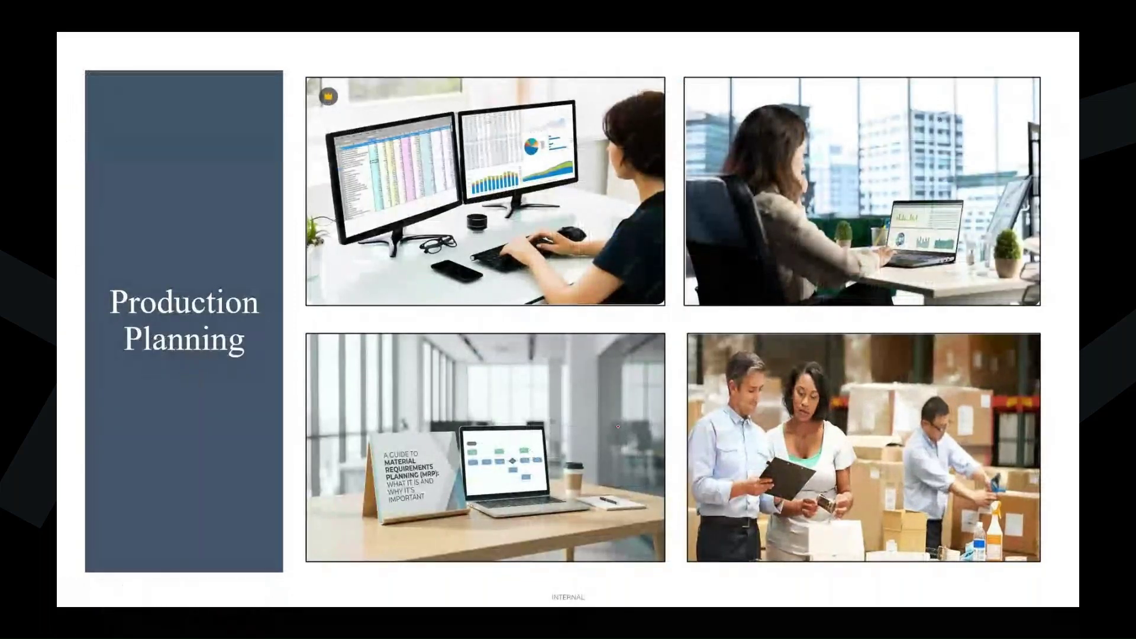
left_click_drag(457, 456, 529, 440)
left_click_drag(449, 484, 530, 440)
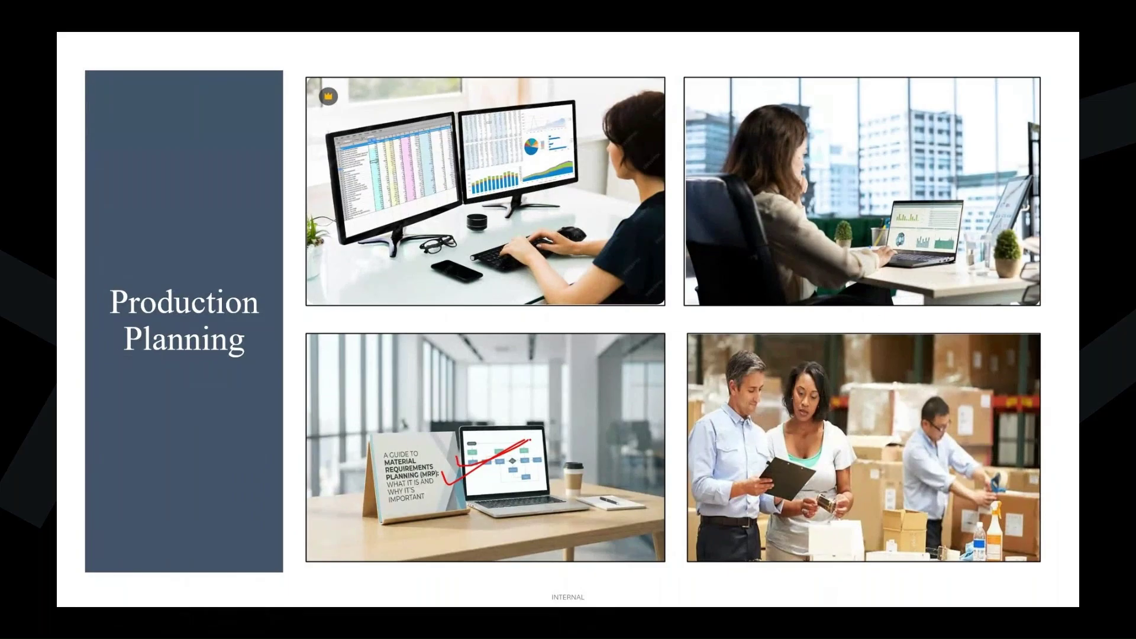
mouse_move(400, 397)
left_mouse_down()
mouse_move(362, 439)
mouse_move(569, 549)
mouse_move(635, 449)
mouse_move(353, 448)
mouse_move(580, 569)
mouse_move(651, 438)
mouse_move(462, 387)
left_mouse_up()
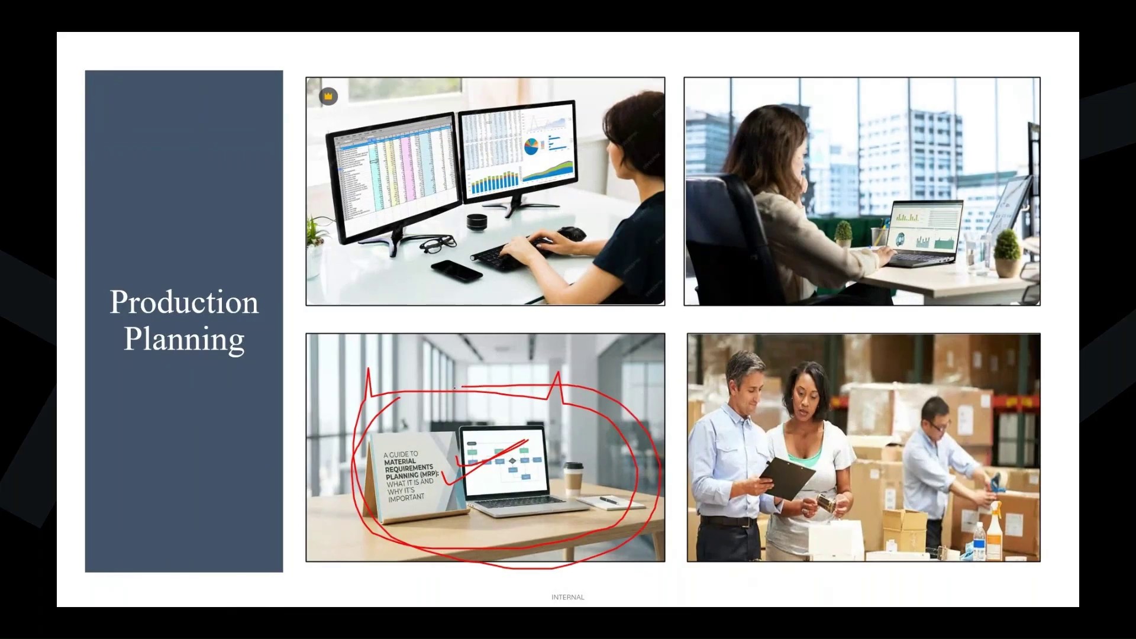
key("e")
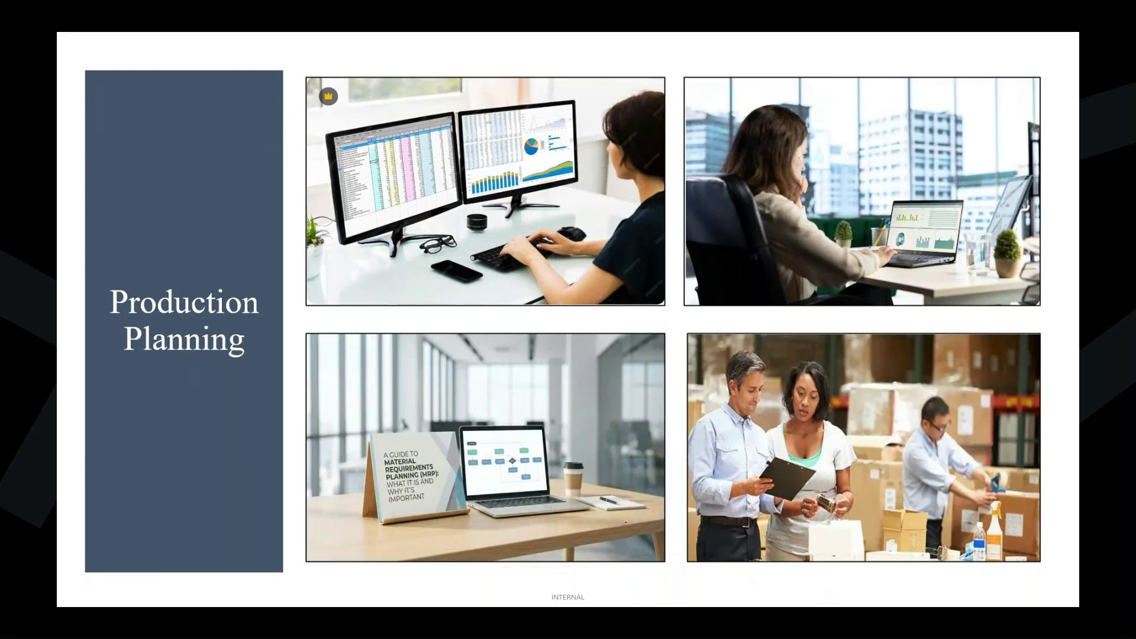
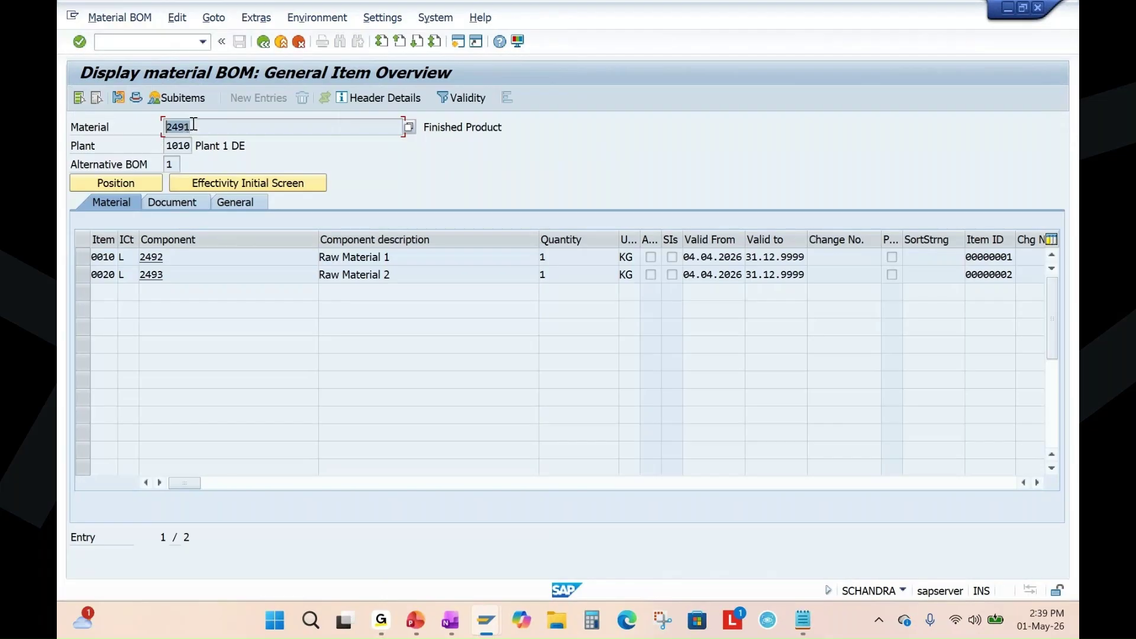
left_click(167, 256)
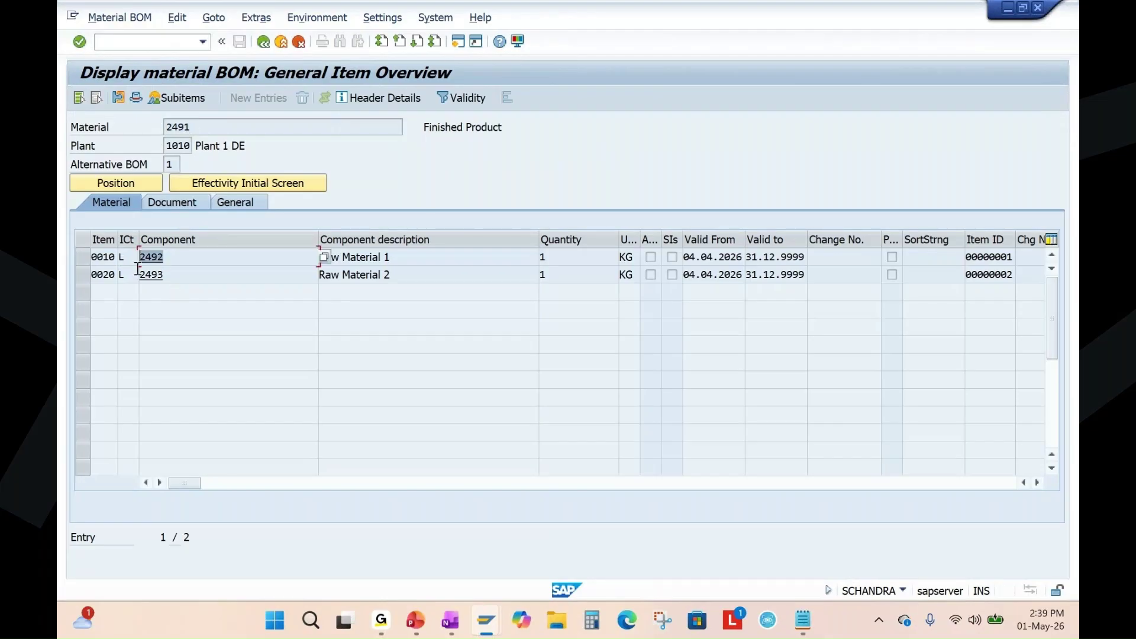
key("Down")
left_click(170, 256)
key("Down")
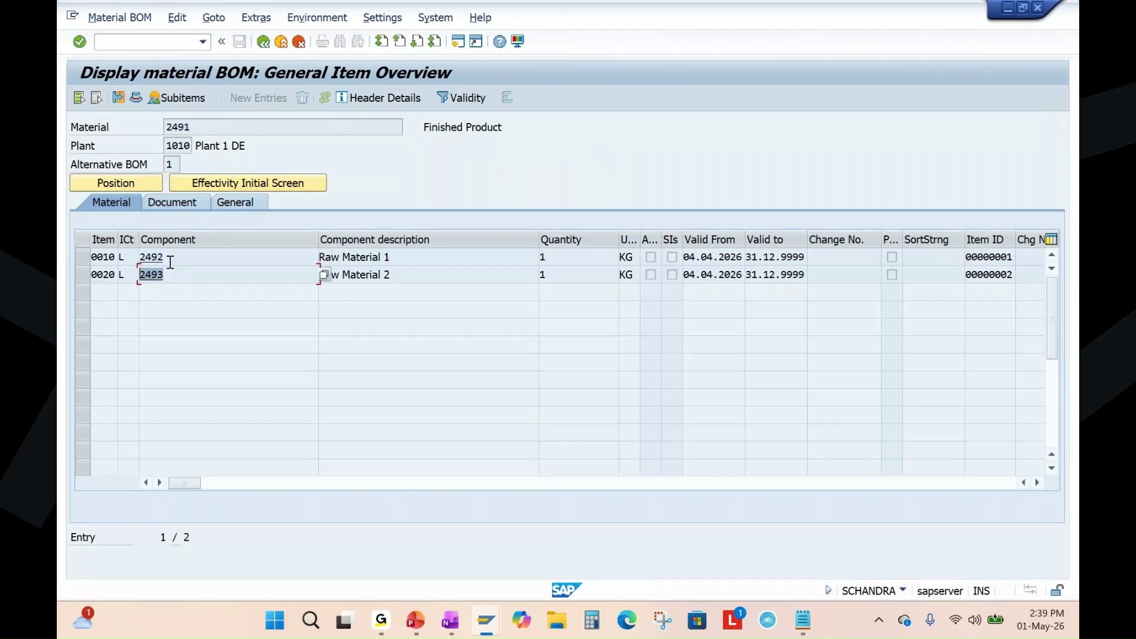
key("Up")
left_click(165, 275)
left_click(391, 258)
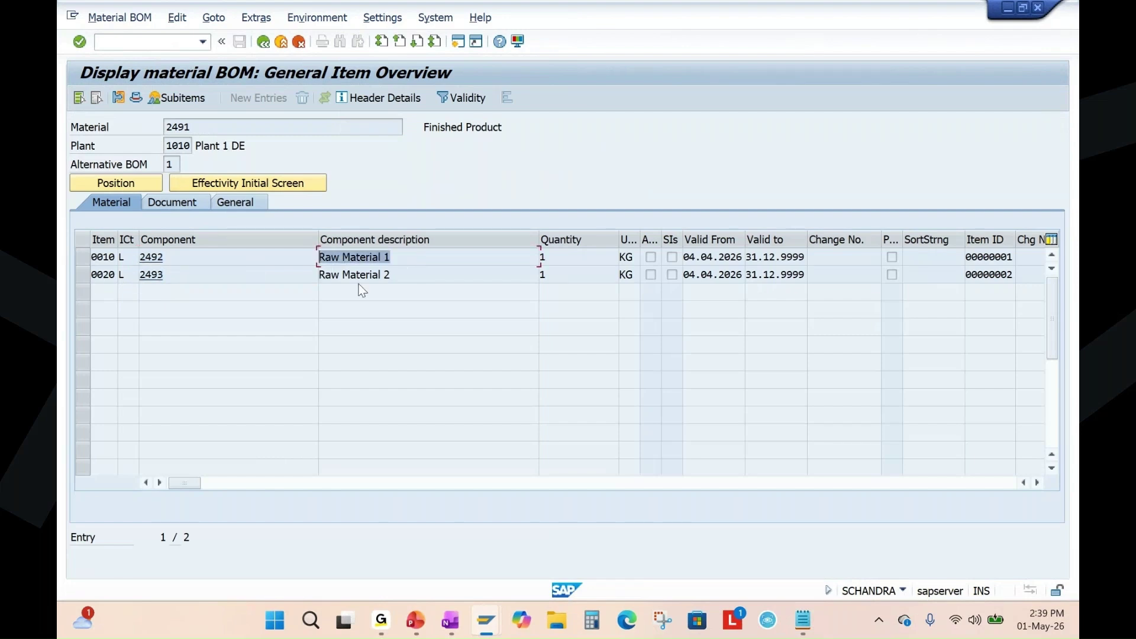
left_click(382, 273)
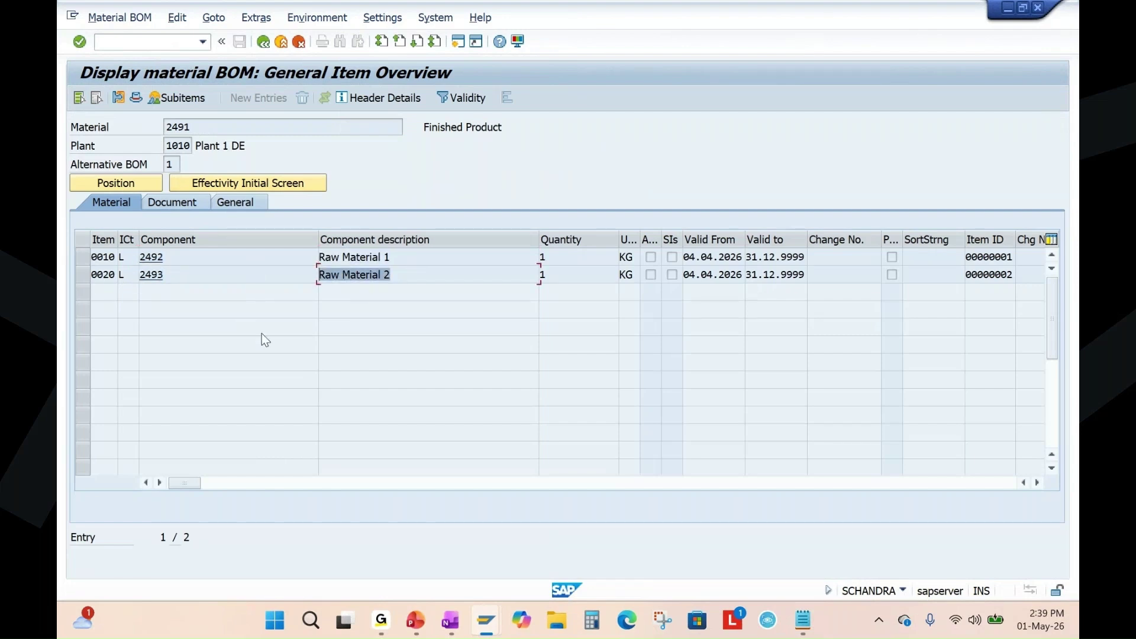
left_click(193, 128)
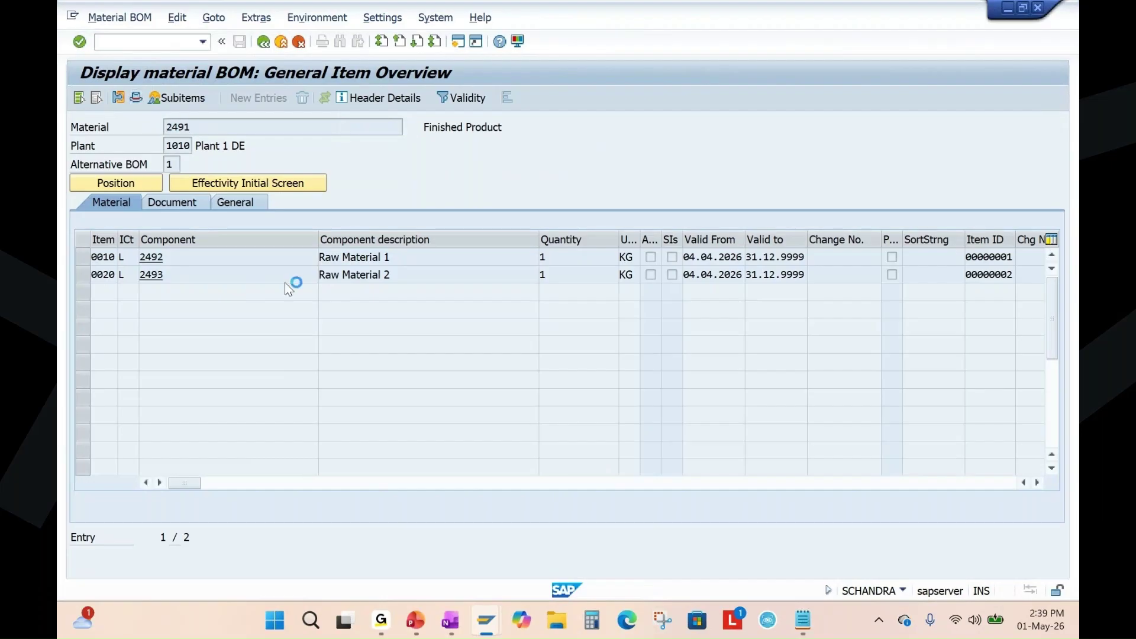
key("F5")
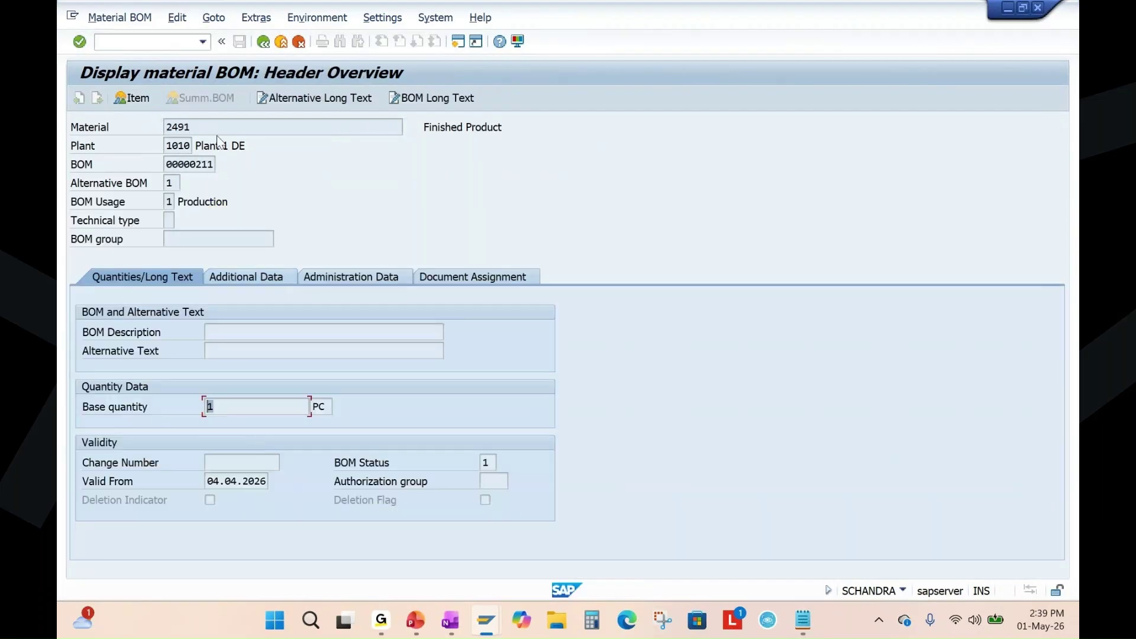
left_click(210, 127)
key("F3")
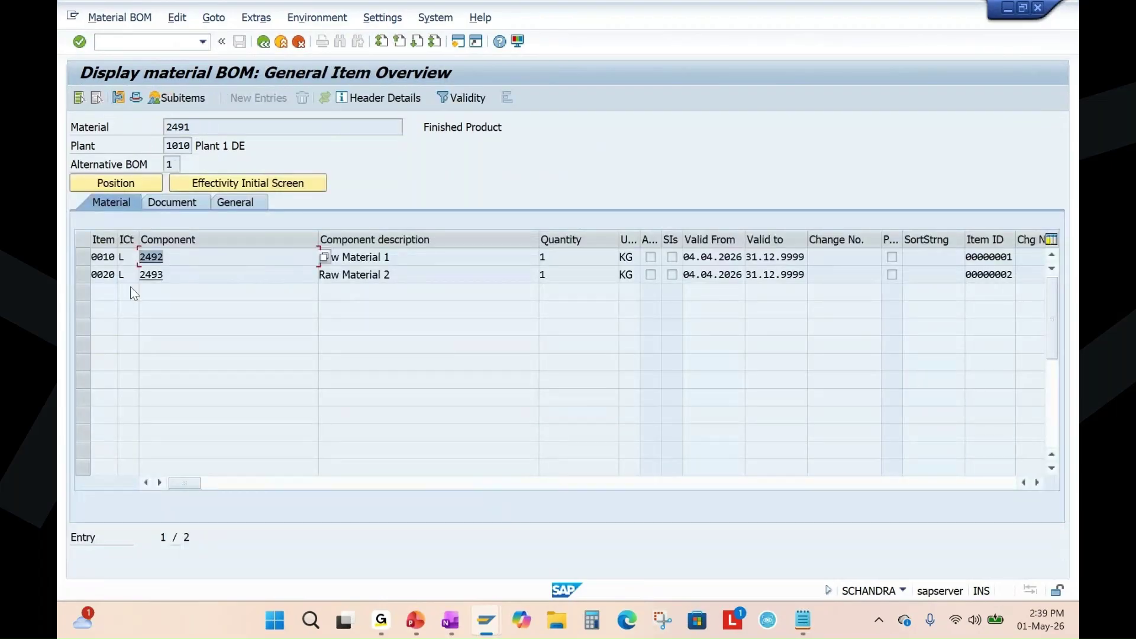
left_click(251, 271)
left_click(539, 256)
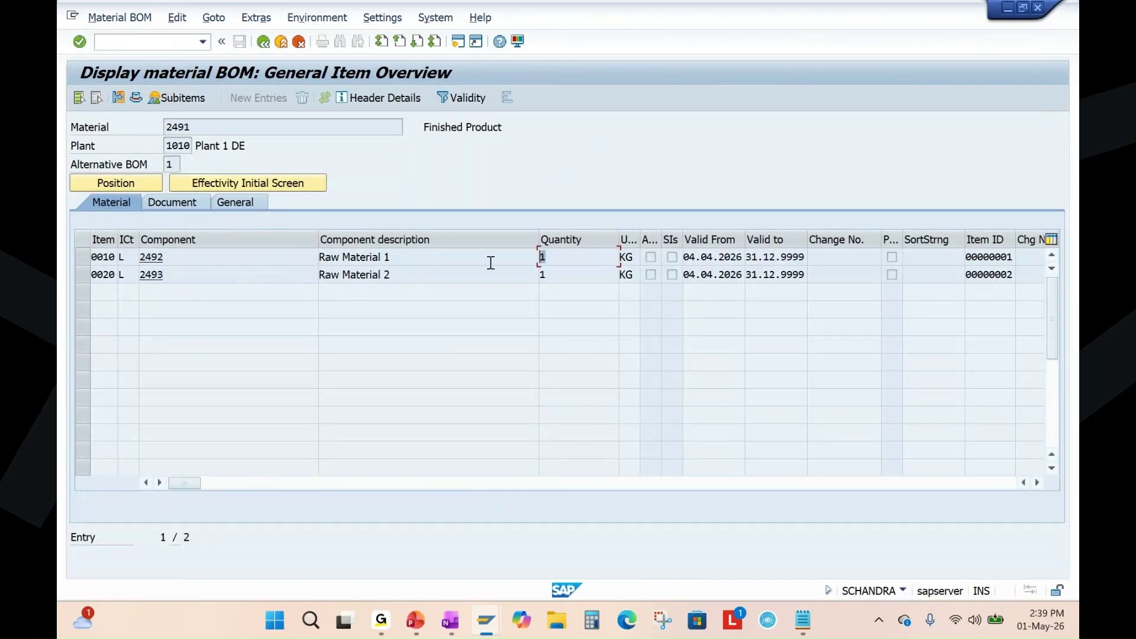
left_click(555, 275)
left_click_drag(188, 127, 153, 127)
left_click(172, 257)
left_click(158, 275)
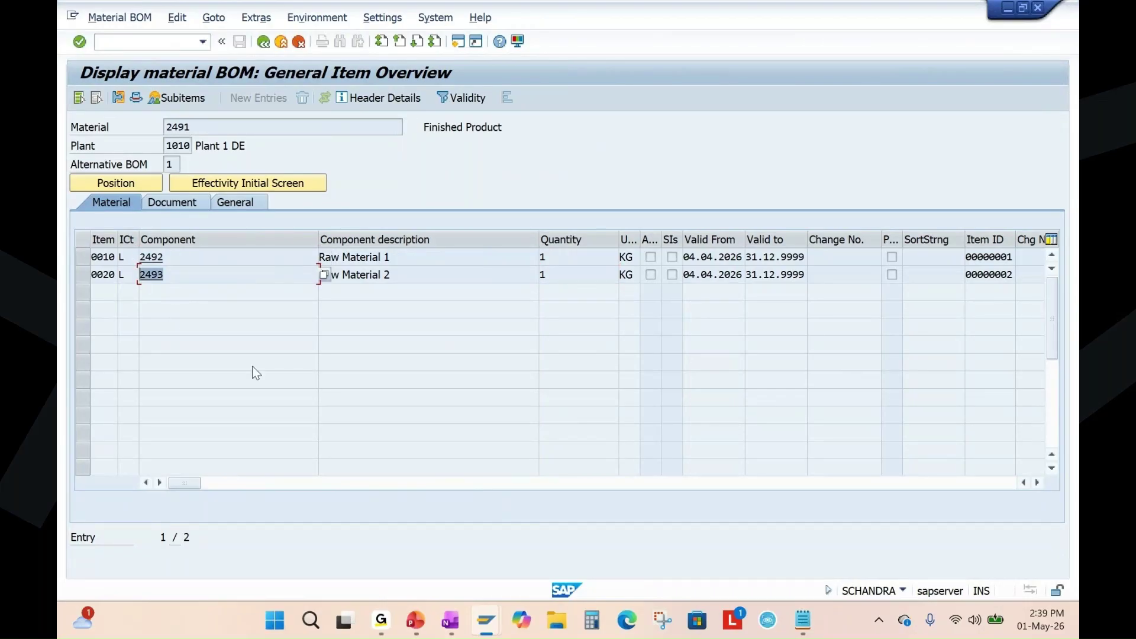
left_click(169, 257)
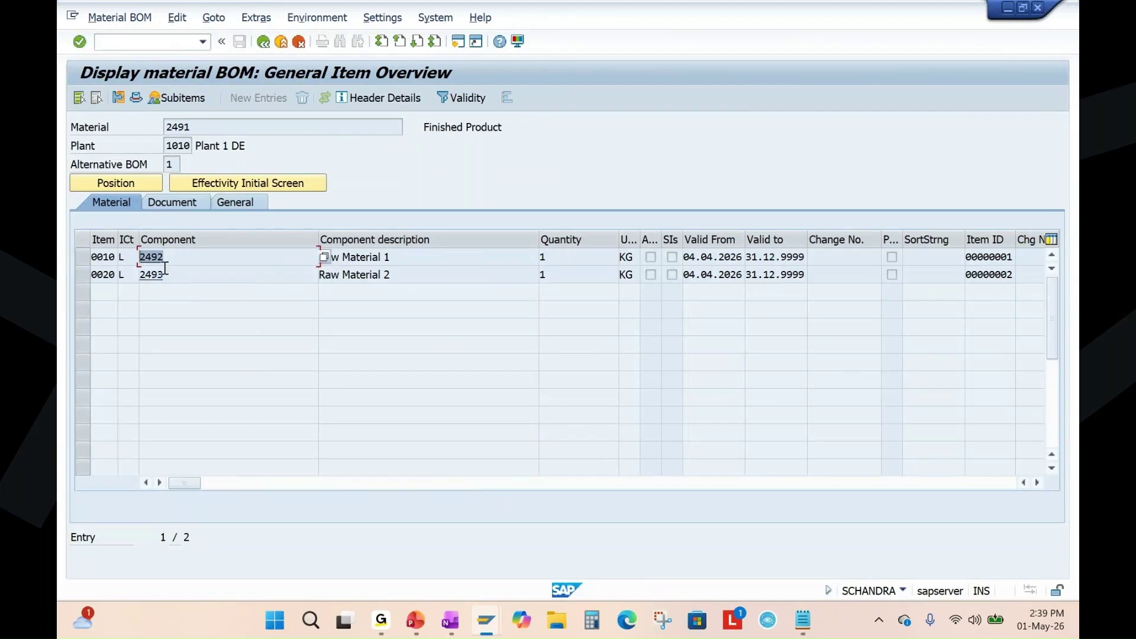
left_click(157, 275)
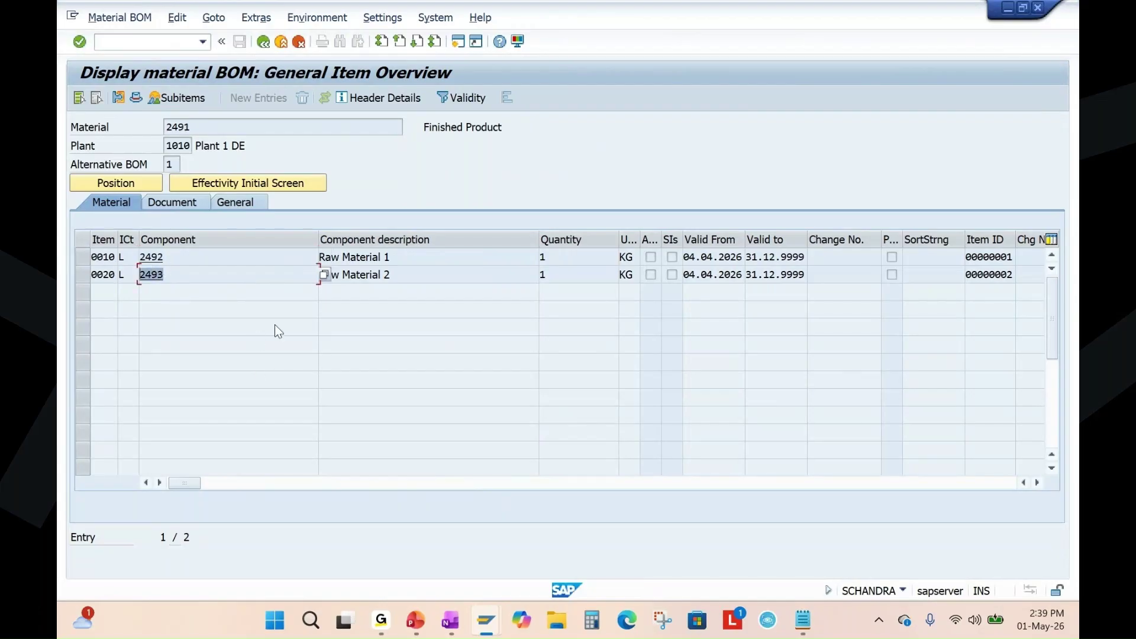
left_click(416, 621)
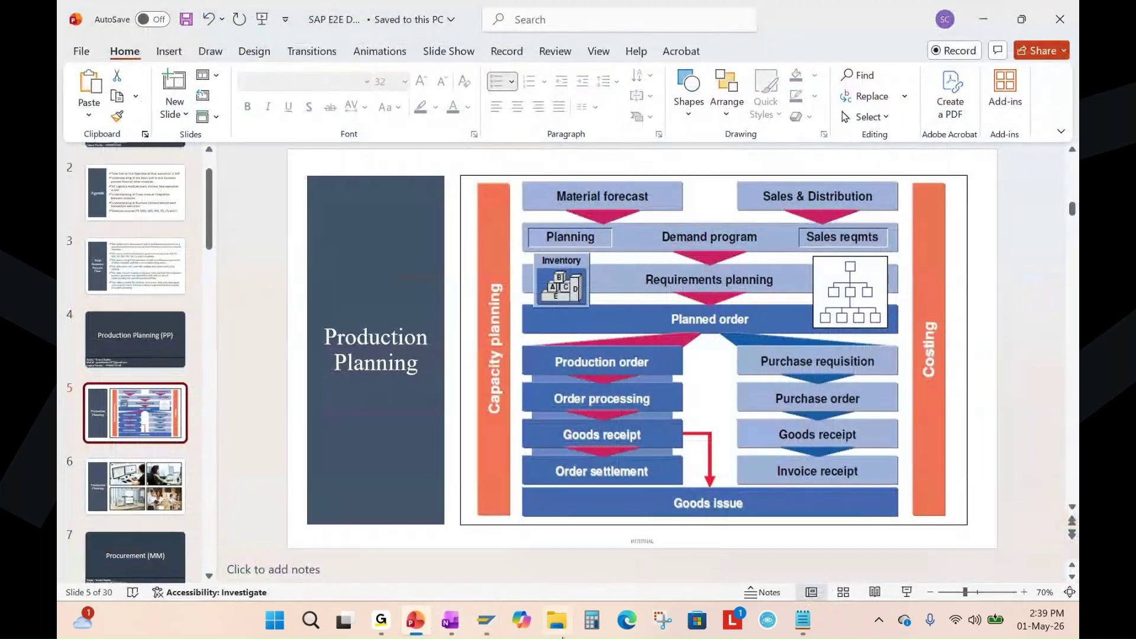
mouse_move(485, 620)
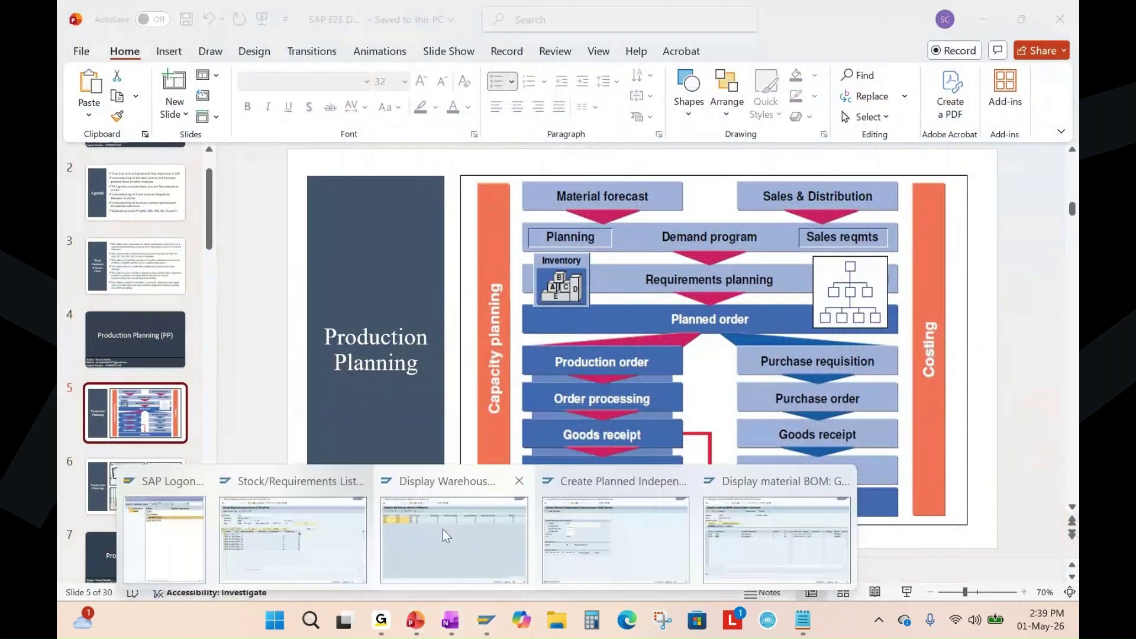
mouse_move(630, 532)
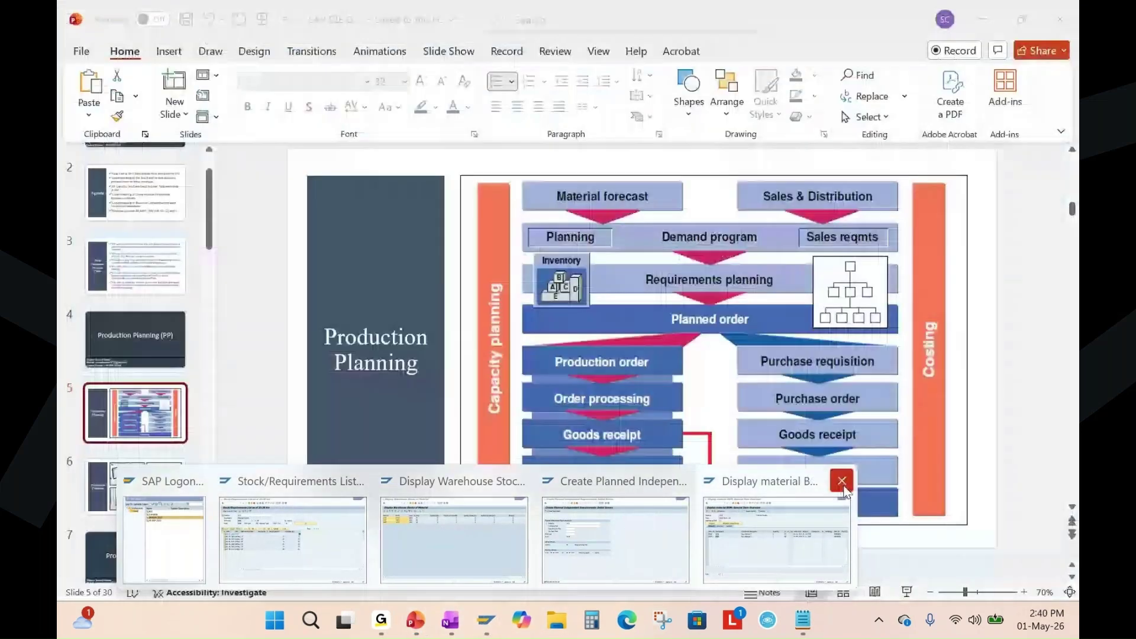
left_click(822, 515)
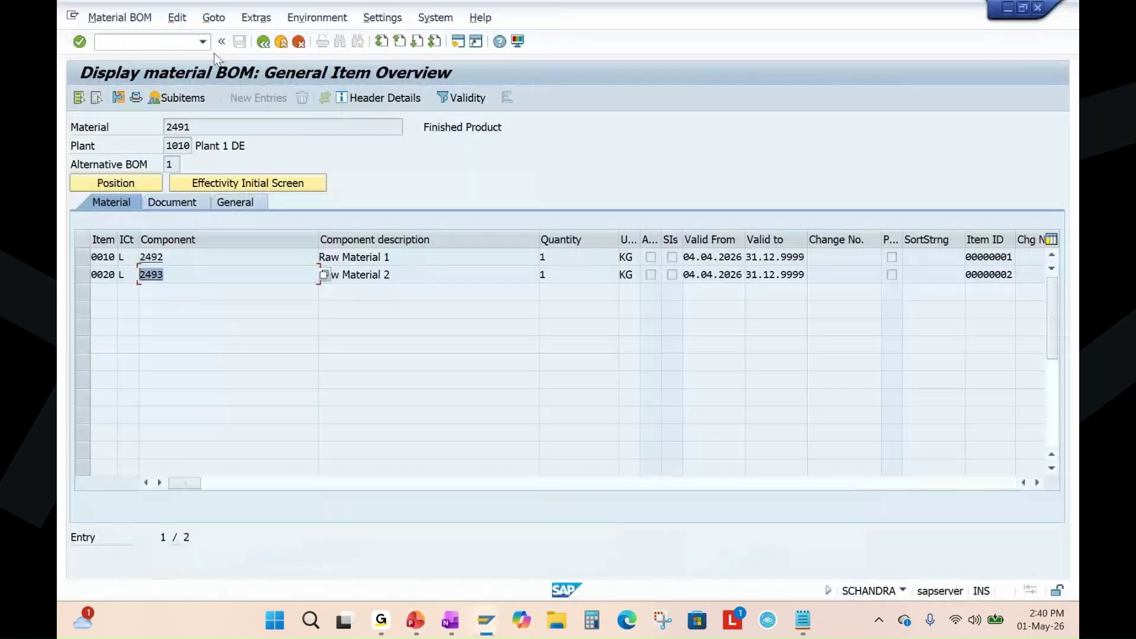
Run MD02 for material 2491 in plant 1010 with Create Purchase Req. set to 1.
left_click(169, 42)
type("/nmd02")
key("Return")
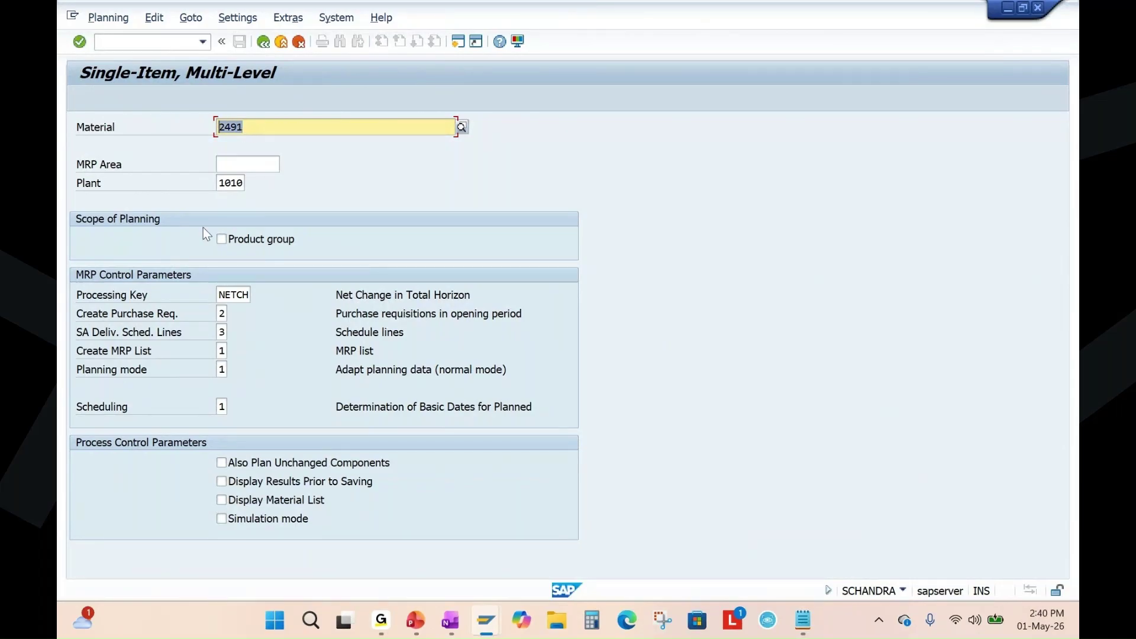
left_click(226, 313)
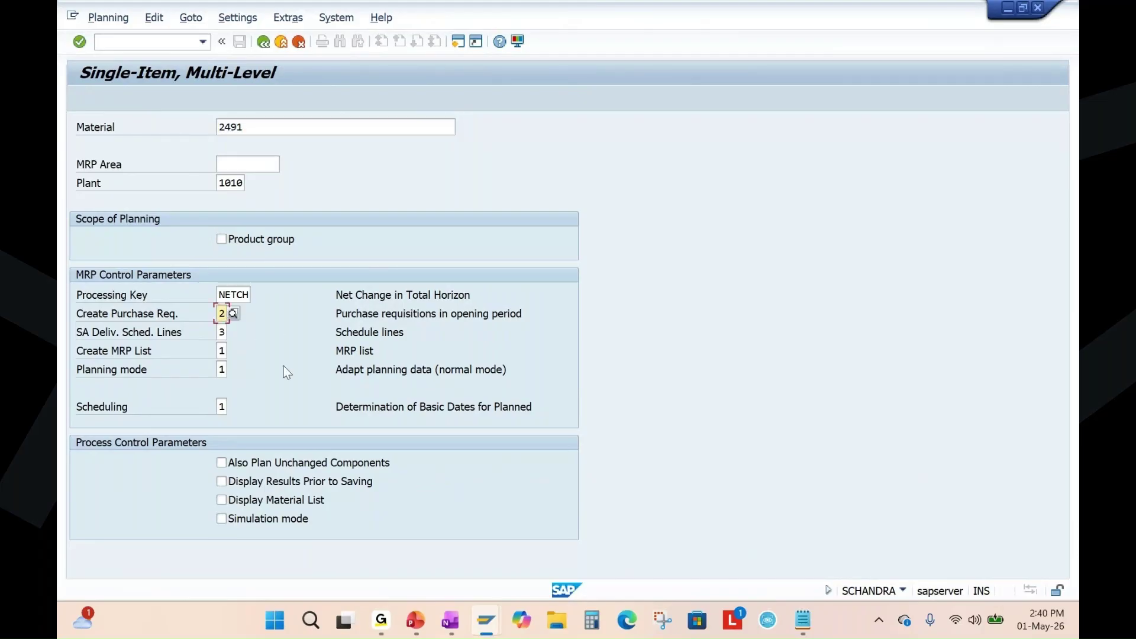
key("BackSpace")
type("1")
key("Tab")
key("Tab")
key("Tab")
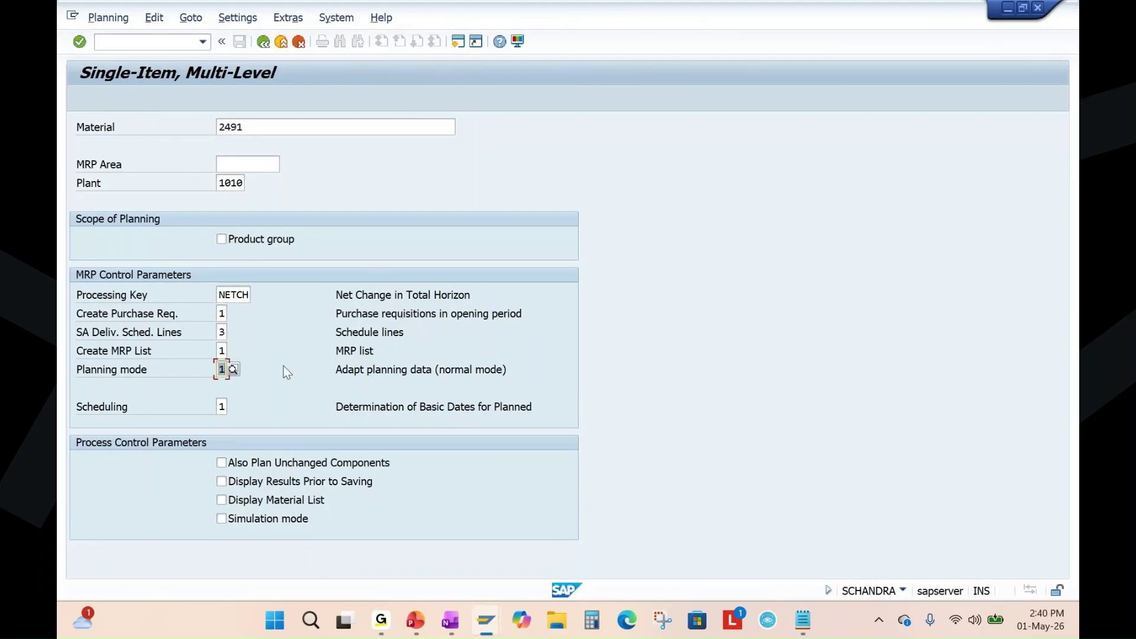
key("Return")
key("Return")
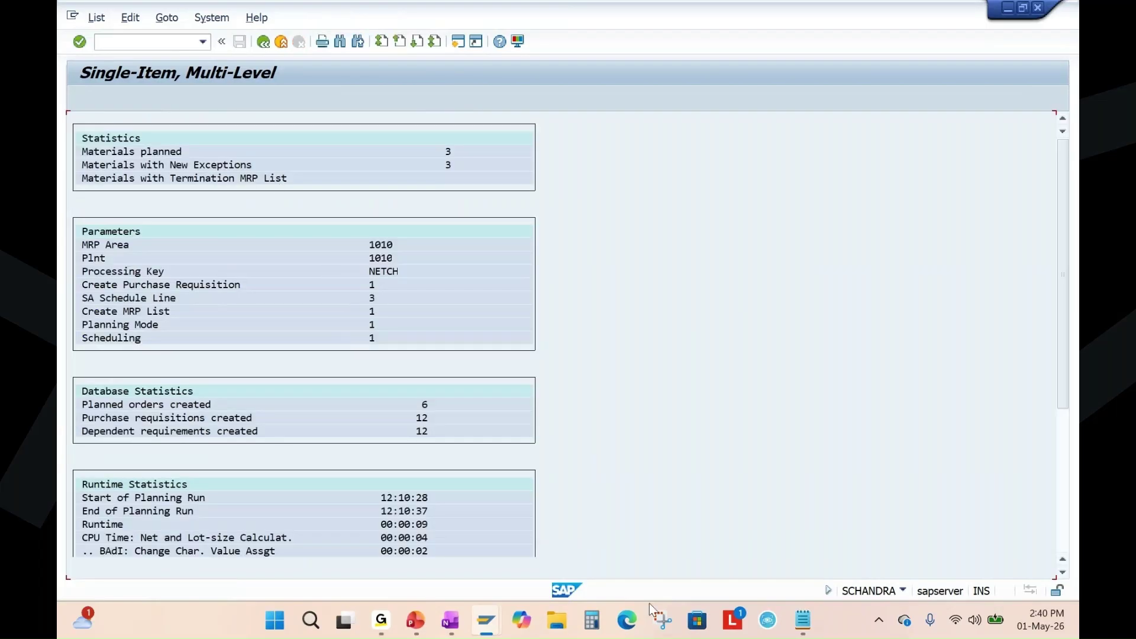
Show slide 5's Production Planning diagram, then return to the 2491 stock/requirements list.
left_click(416, 620)
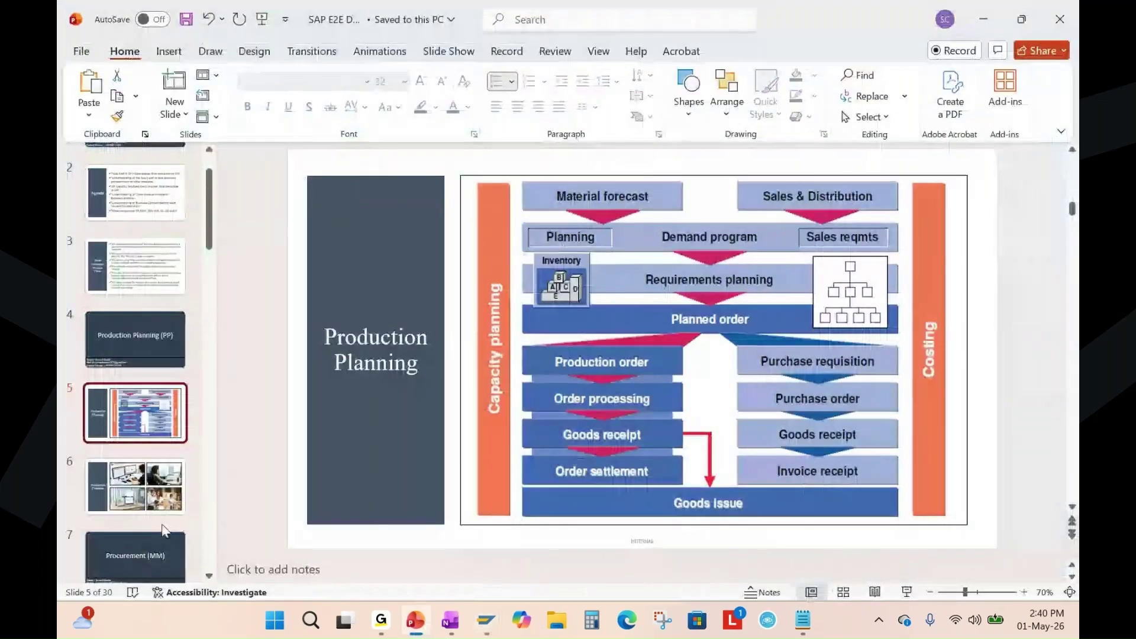
scroll(580, 471, "down", 1)
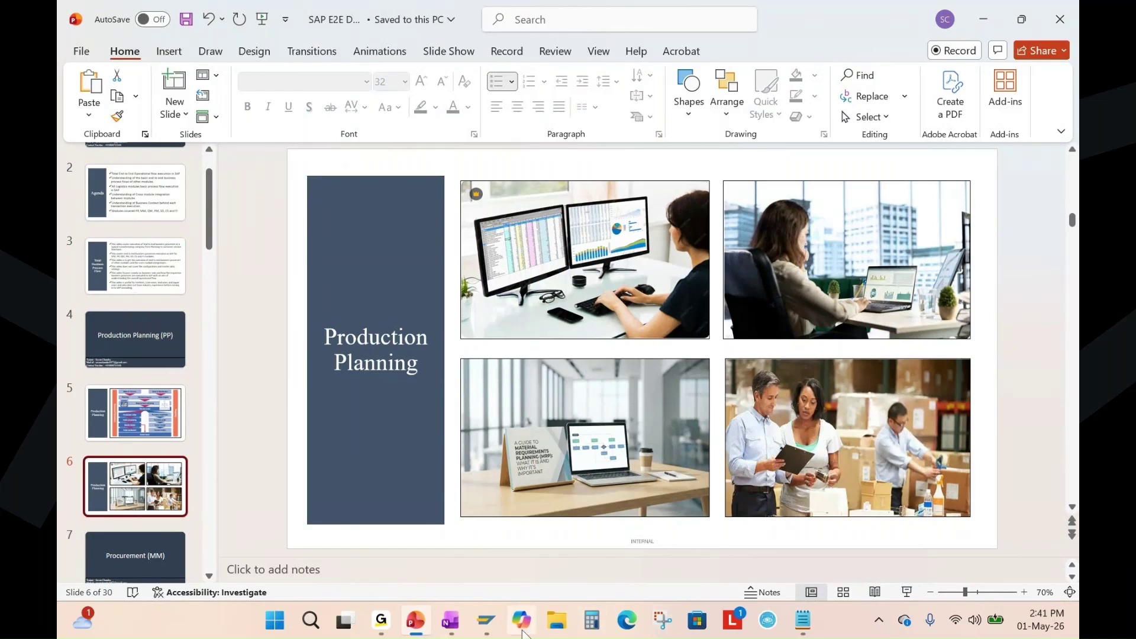
key("Up")
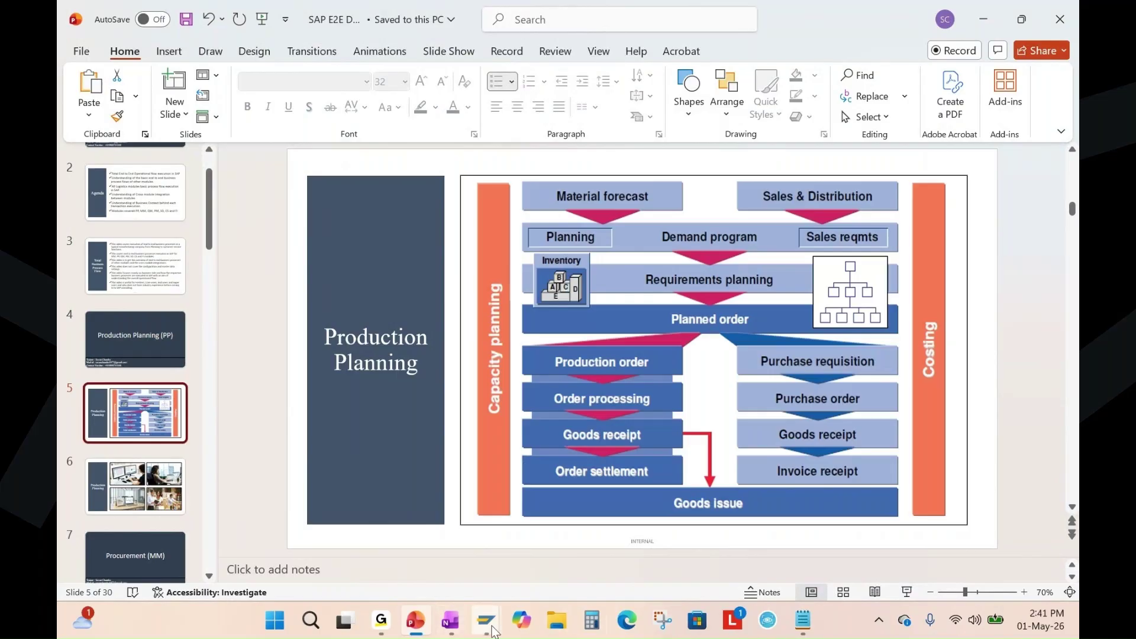
mouse_move(494, 632)
left_click(299, 521)
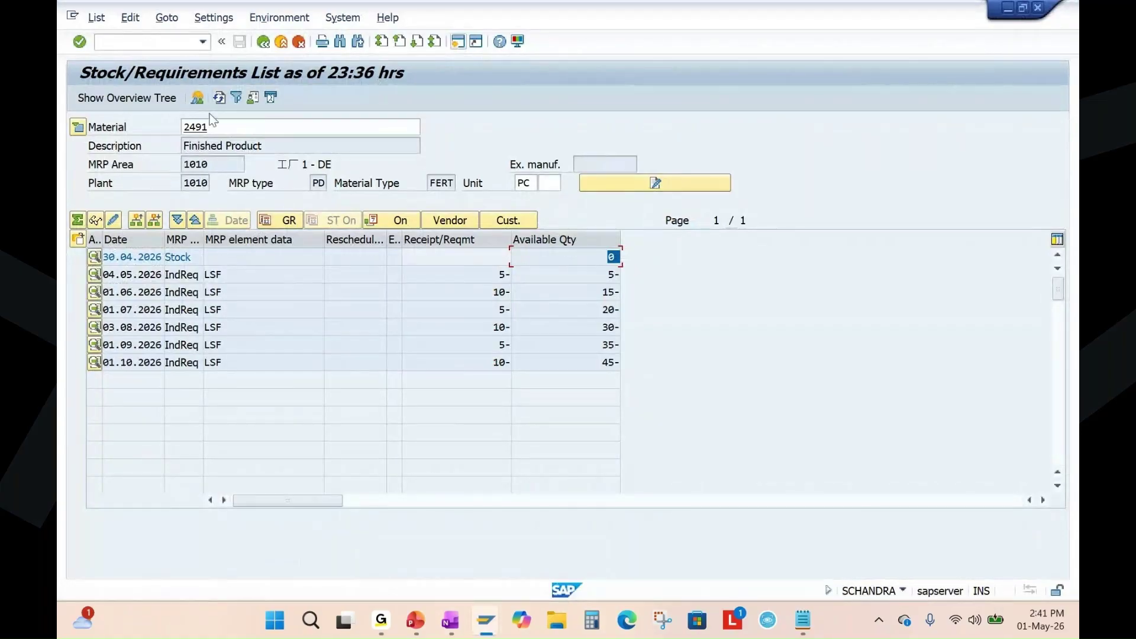
left_click(221, 98)
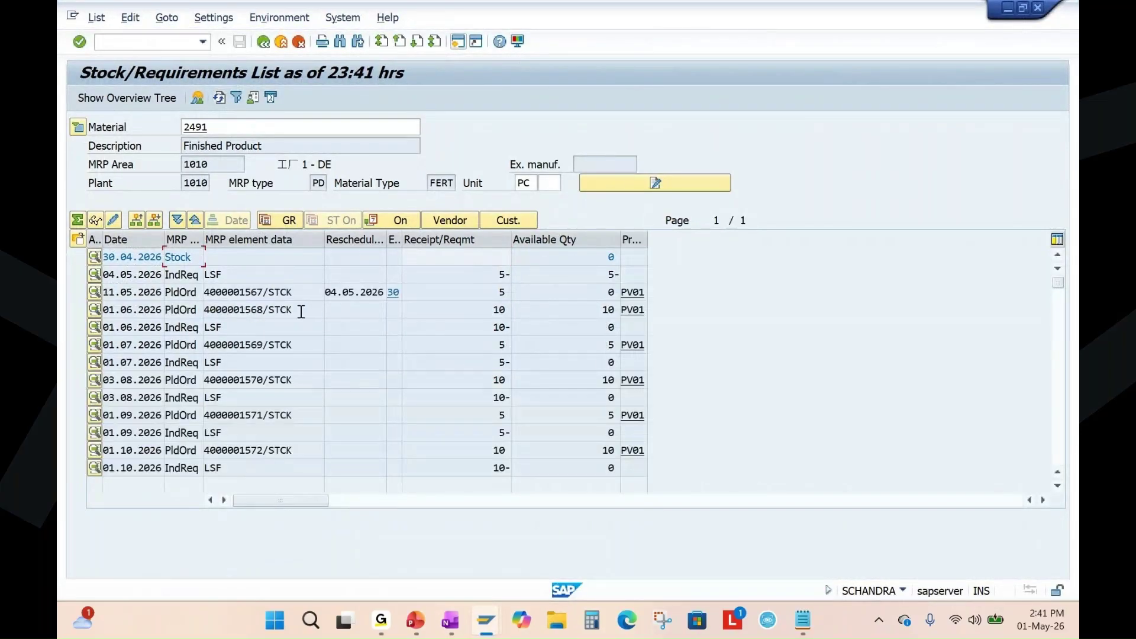
left_click(310, 291)
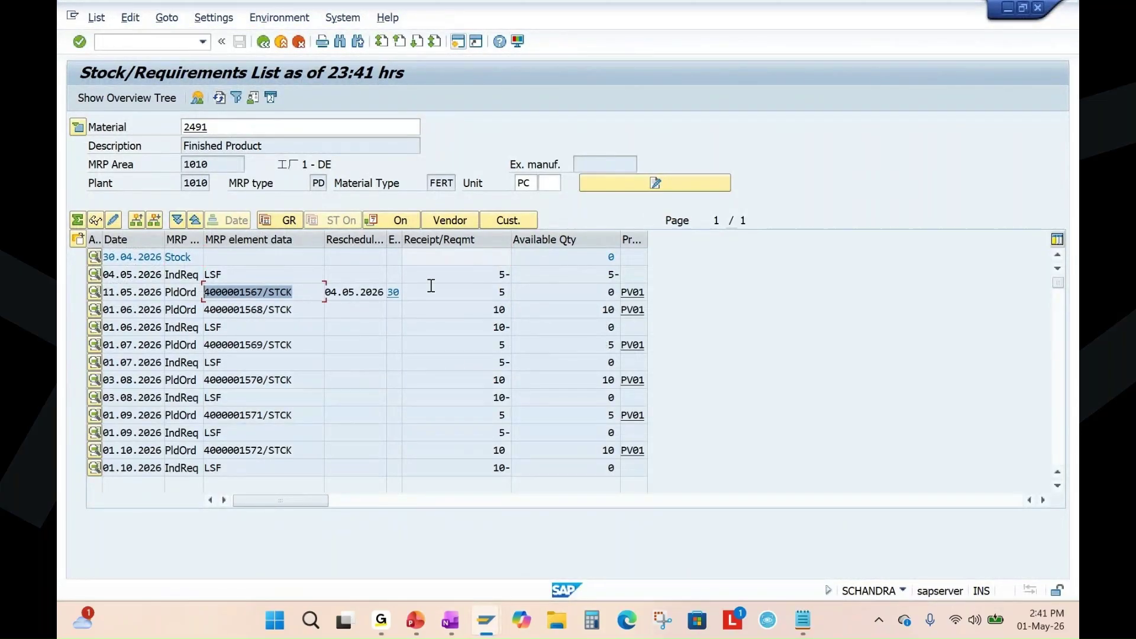
left_click(611, 257)
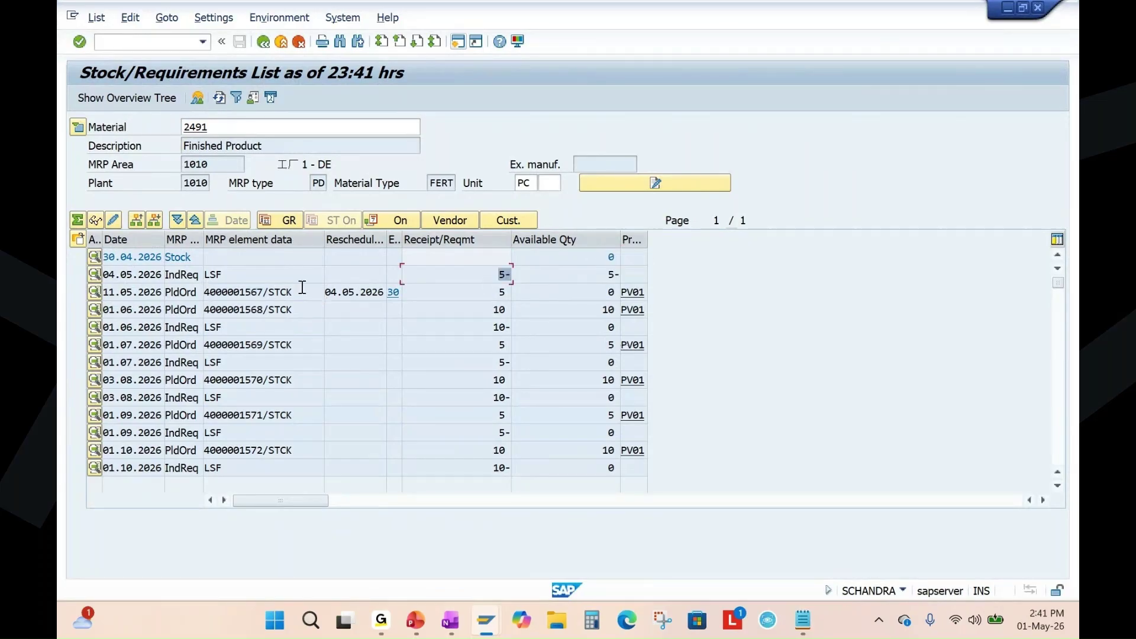
left_click(272, 297)
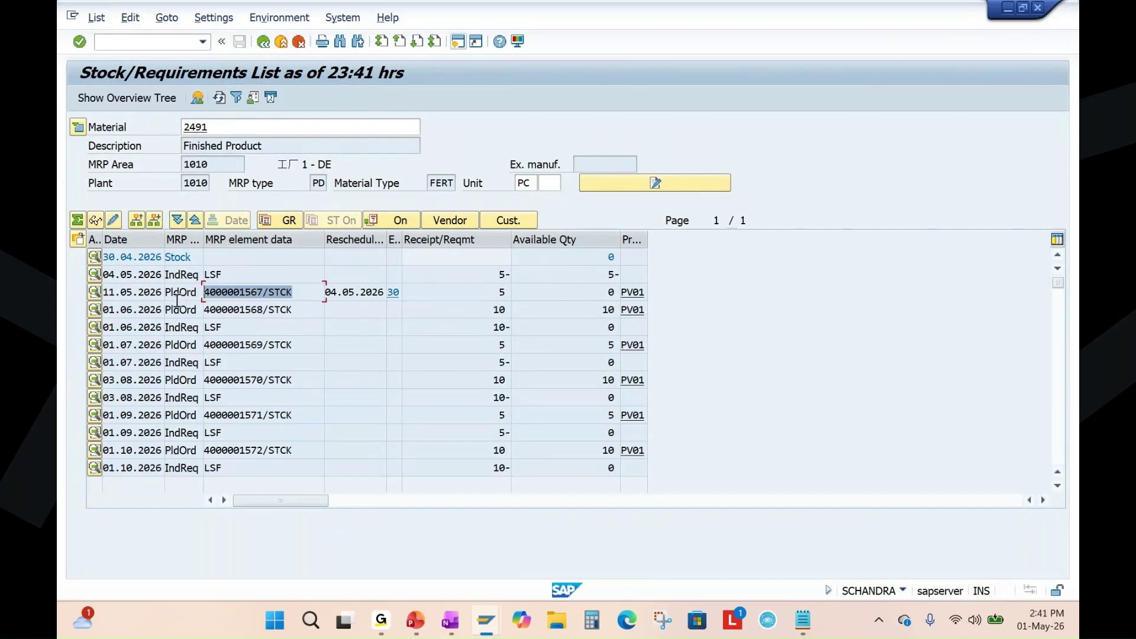
left_click(271, 311)
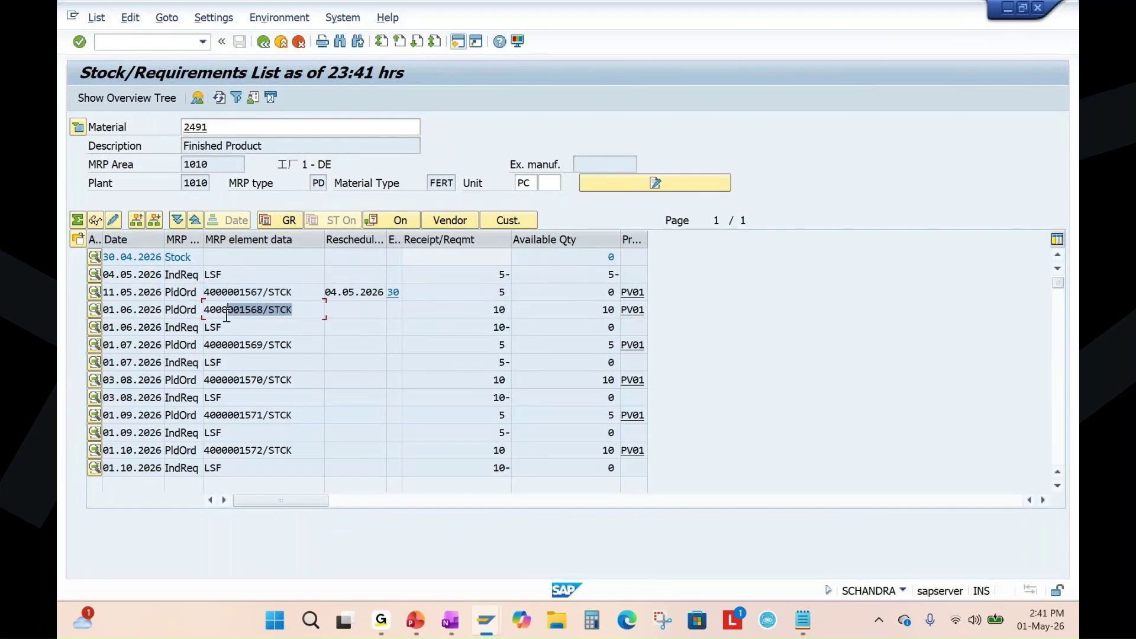
left_click(289, 348)
left_click(300, 383)
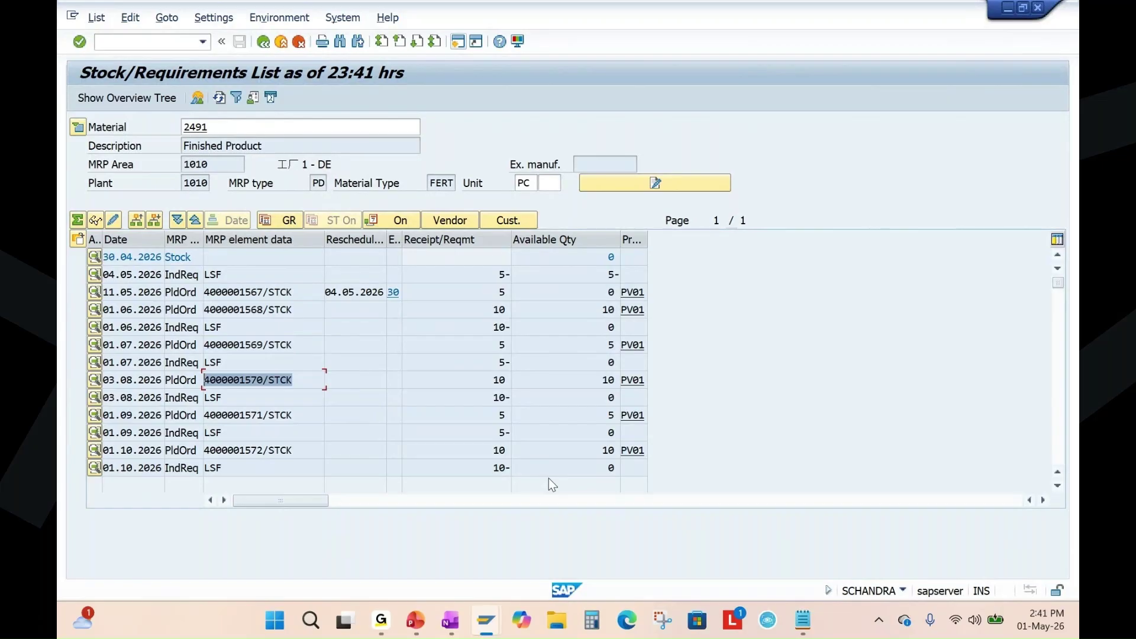
left_click(220, 130)
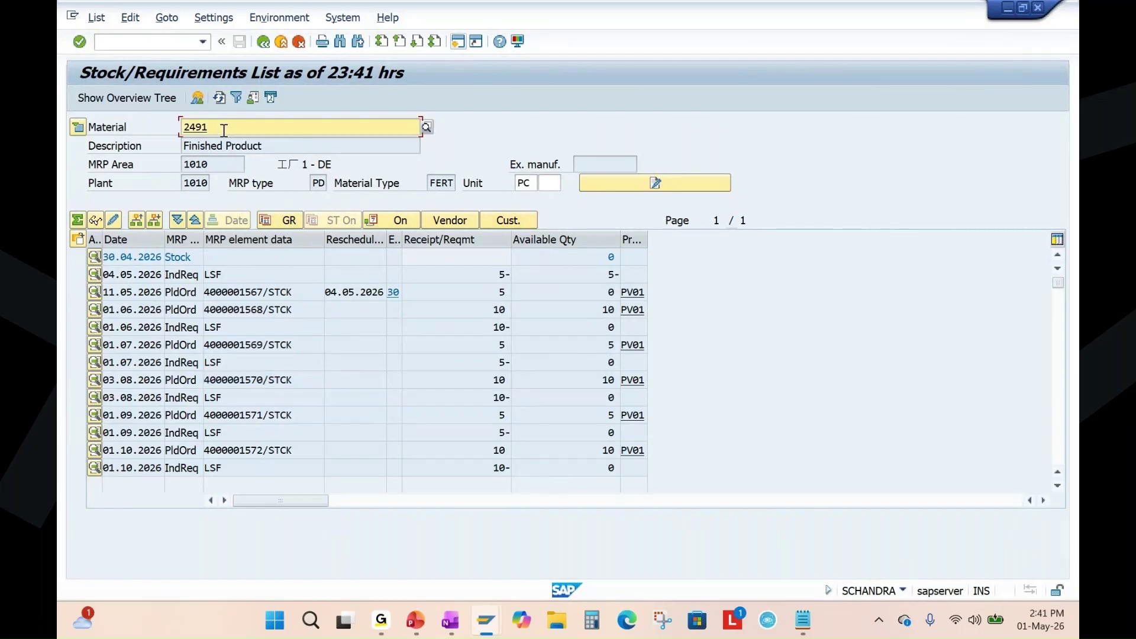
key("BackSpace")
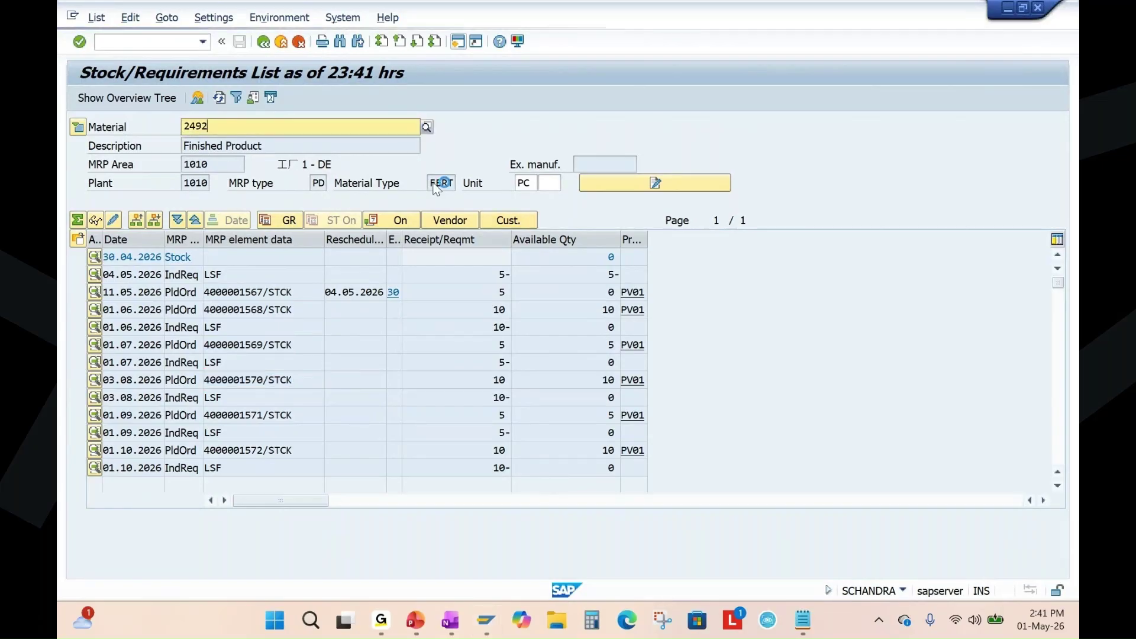
key("Return")
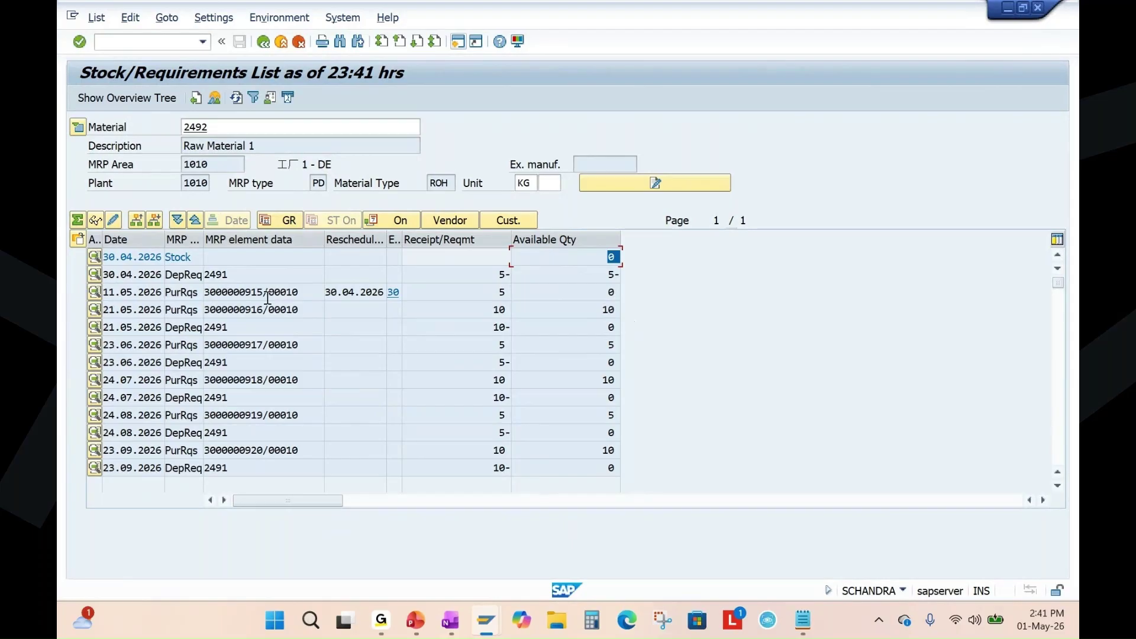
left_click_drag(298, 292, 198, 293)
left_click_drag(302, 312, 185, 318)
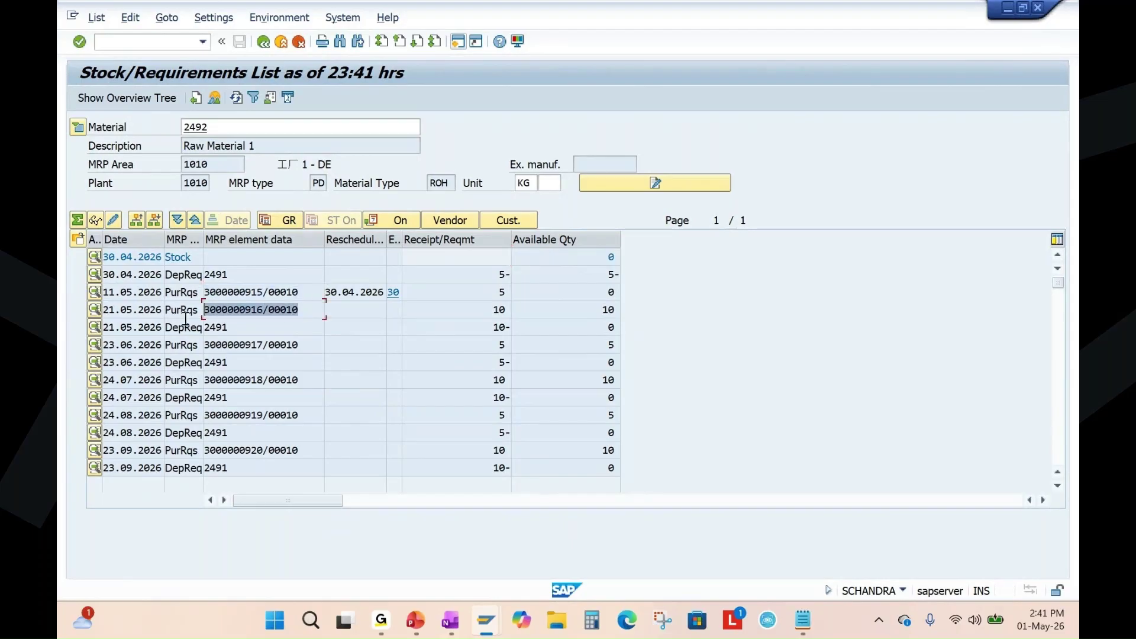
left_click_drag(303, 346, 151, 351)
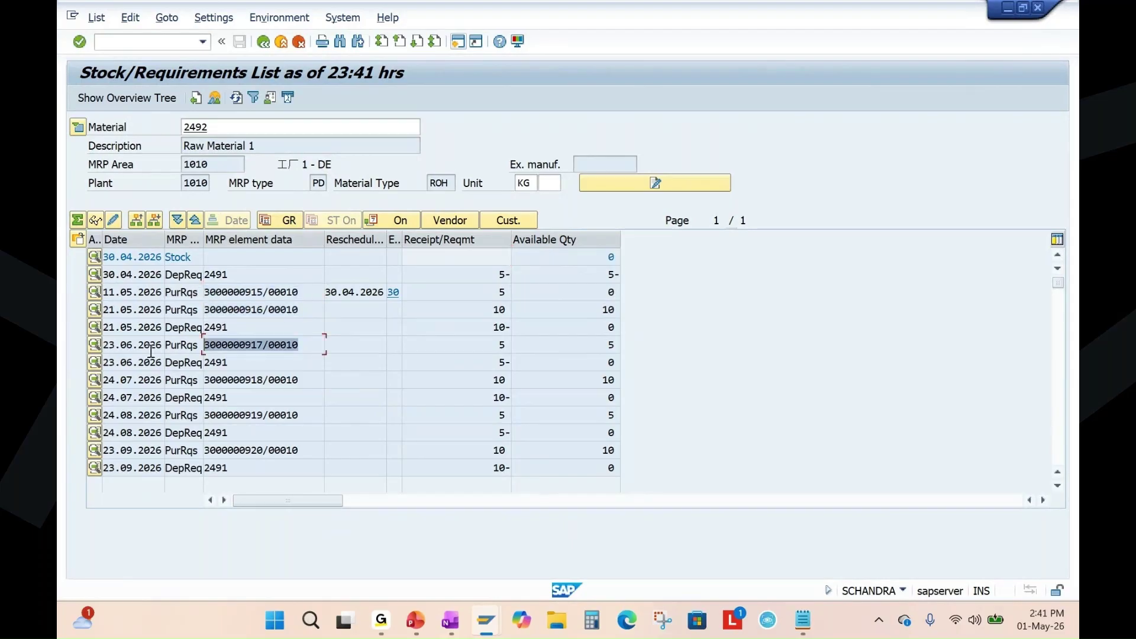
left_click(415, 621)
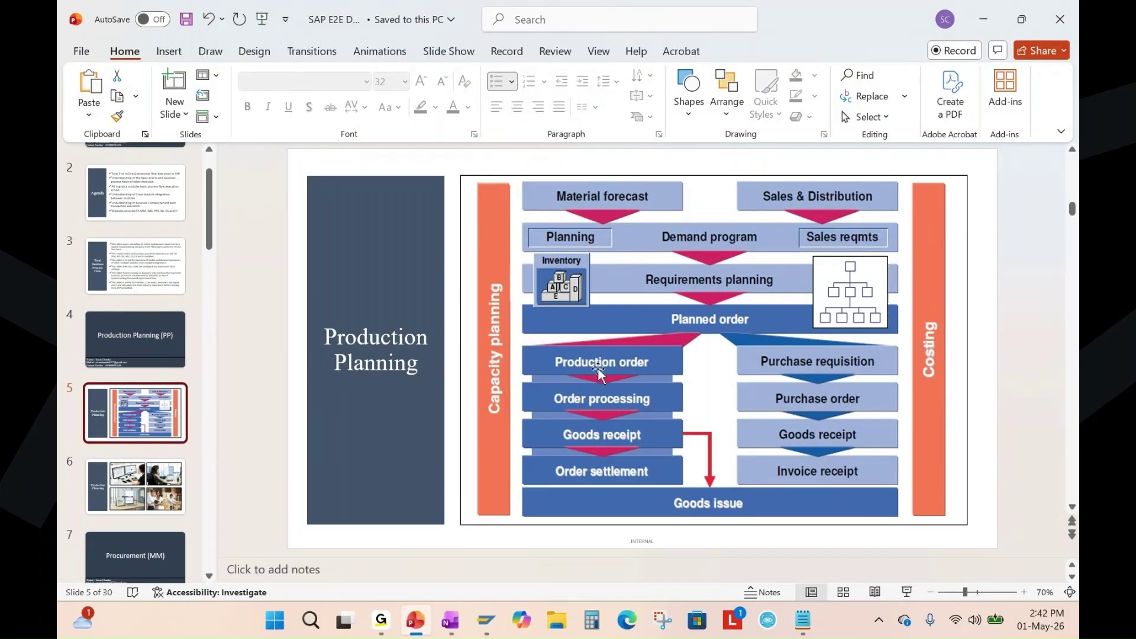
Switch from PowerPoint to OneNote's Production Planning (PP) notes page.
left_click(450, 620)
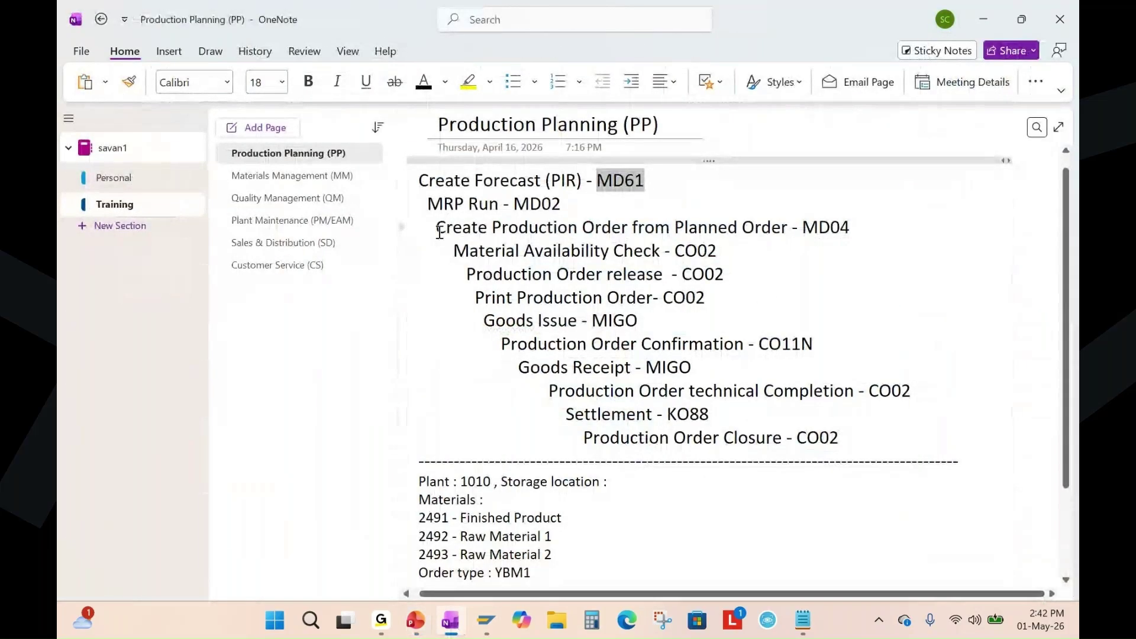
Highlight the production order and 'Planned Order - MD04' notes, then go back to PowerPoint.
left_click_drag(438, 228, 605, 233)
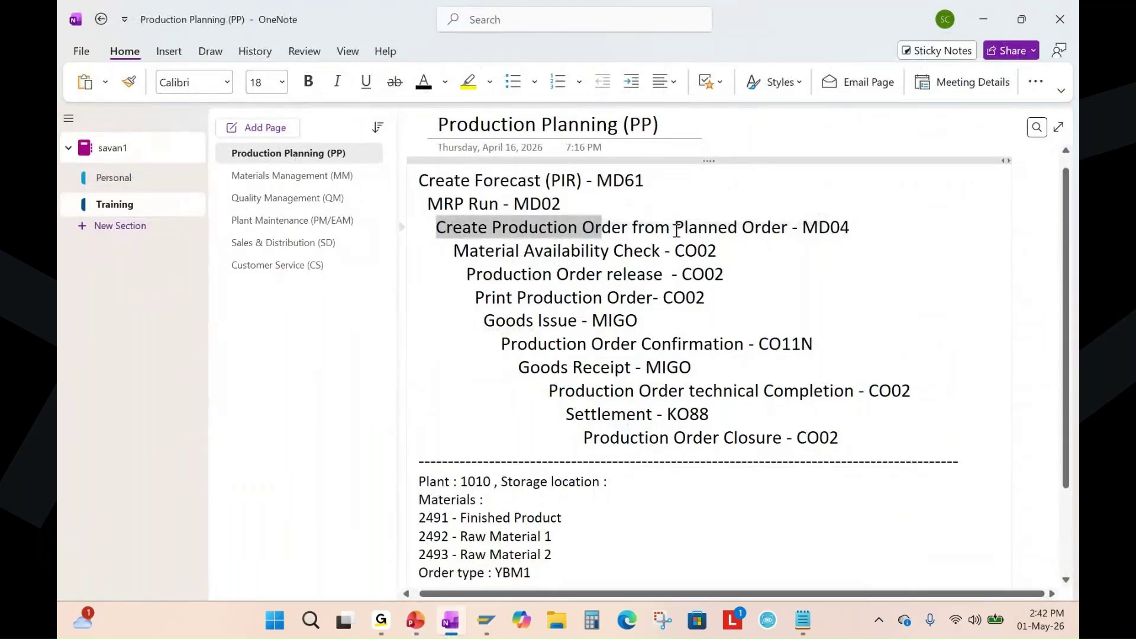
left_click_drag(674, 228, 850, 229)
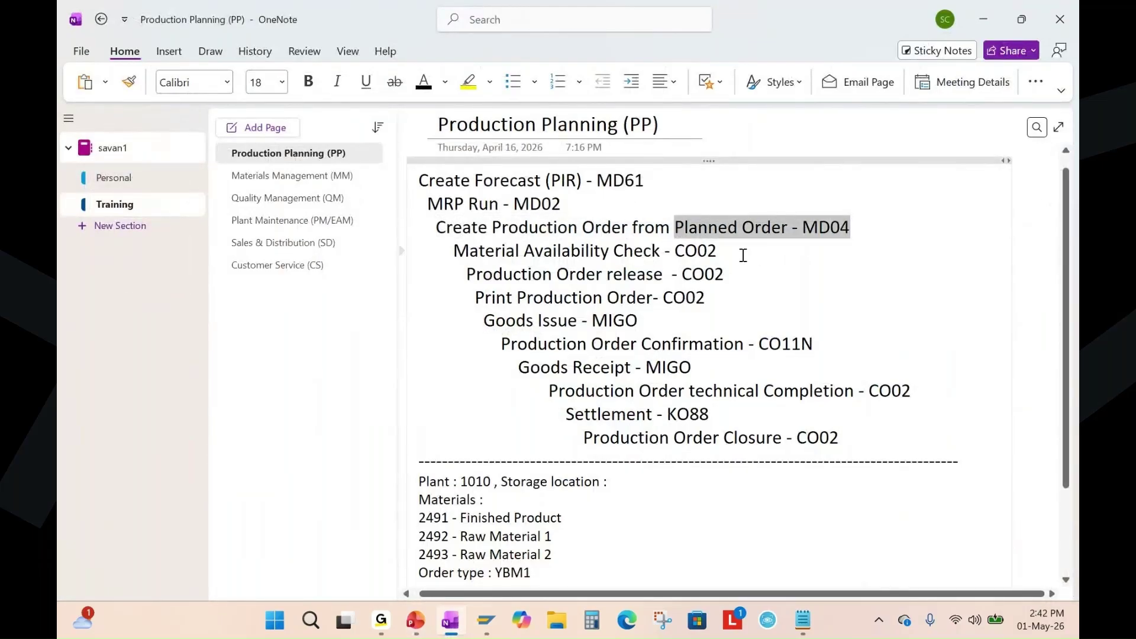
left_click(784, 263)
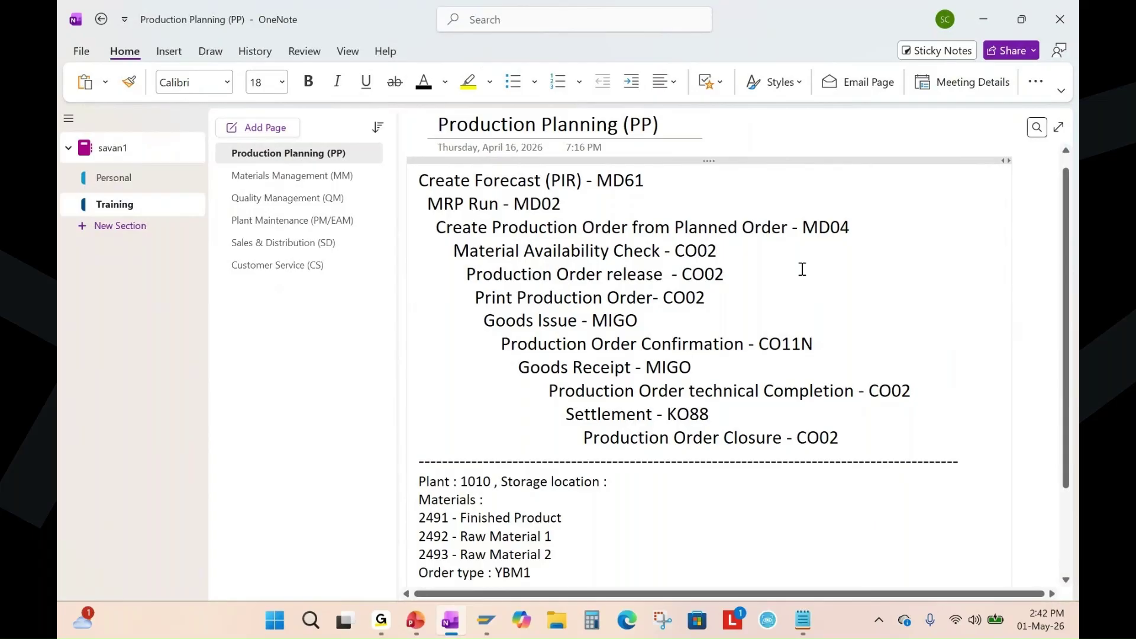
key("alt+Tab")
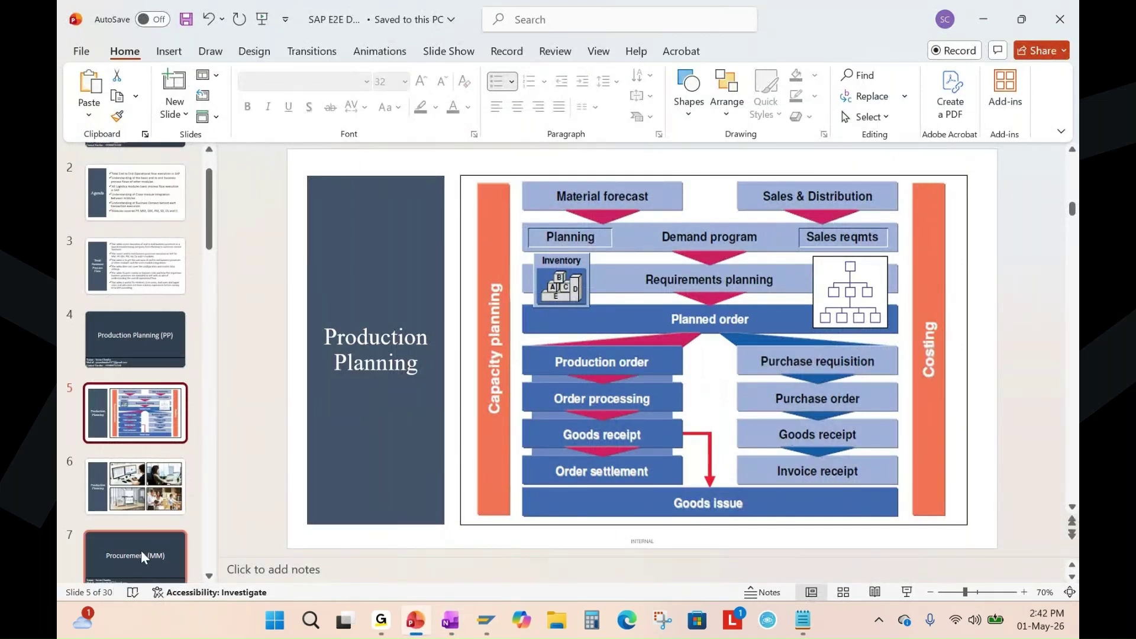
Present slide 8's Procurement (MM) photos as a full-screen slide show.
scroll(141, 467, "down", 1)
scroll(143, 467, "down", 2)
left_click(133, 404)
left_click(136, 463)
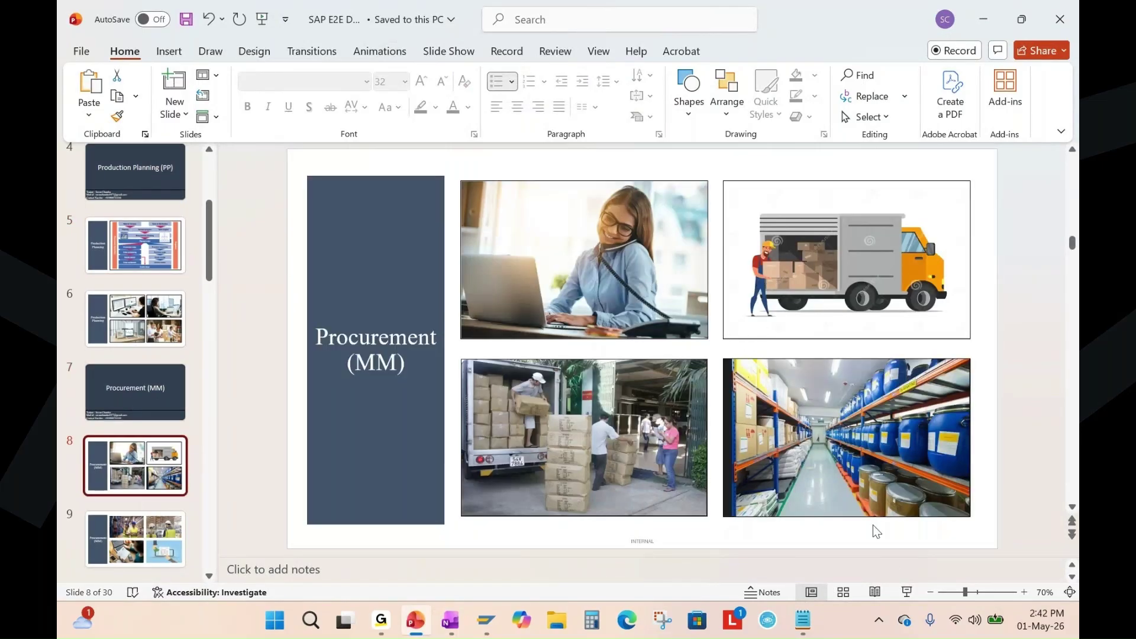
left_click(905, 592)
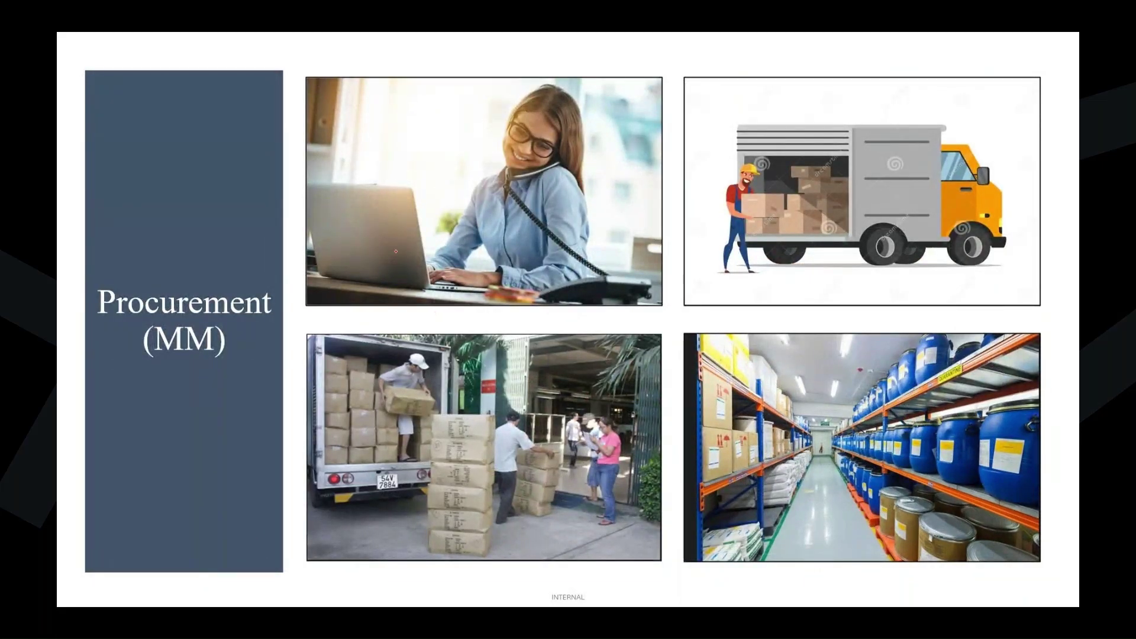
Mark the woman and laptop in the office photo with the pen, then erase the marks.
mouse_move(509, 93)
left_mouse_down()
mouse_move(475, 158)
mouse_move(516, 91)
mouse_move(463, 109)
left_mouse_up()
left_click_drag(402, 267, 512, 232)
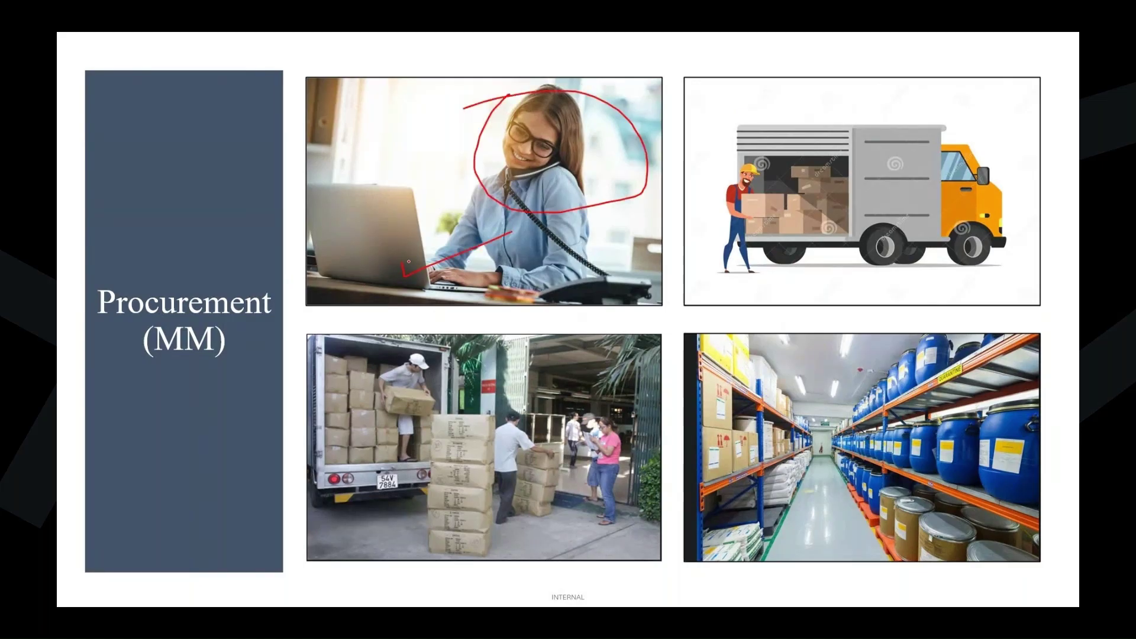
left_click_drag(408, 261, 485, 241)
left_click_drag(493, 157, 559, 162)
left_click_drag(490, 193, 597, 145)
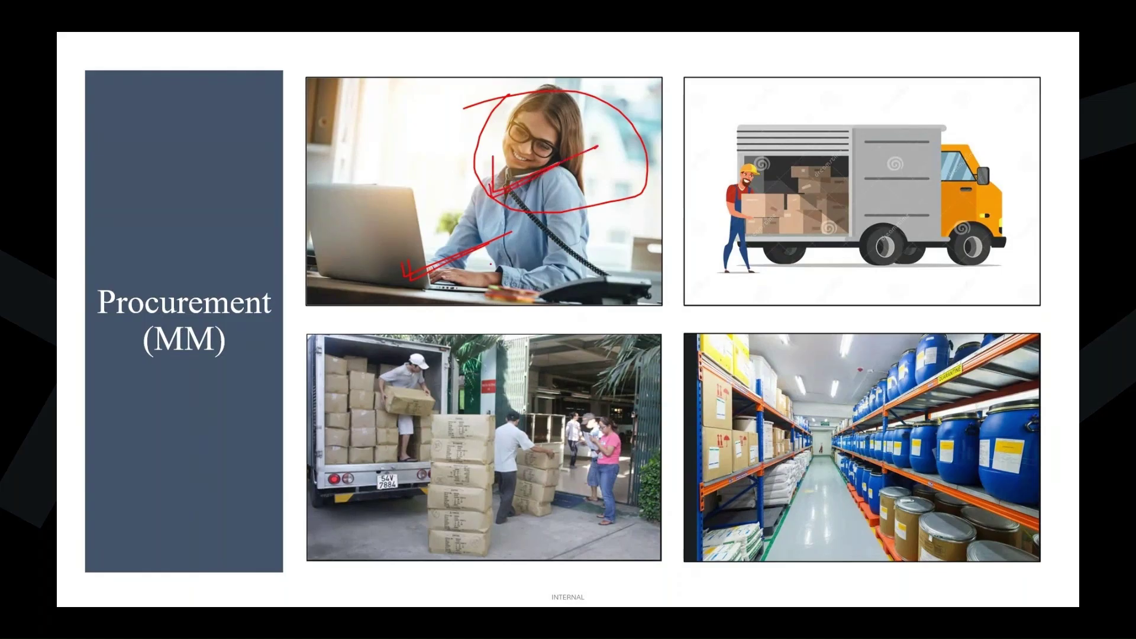
key("e")
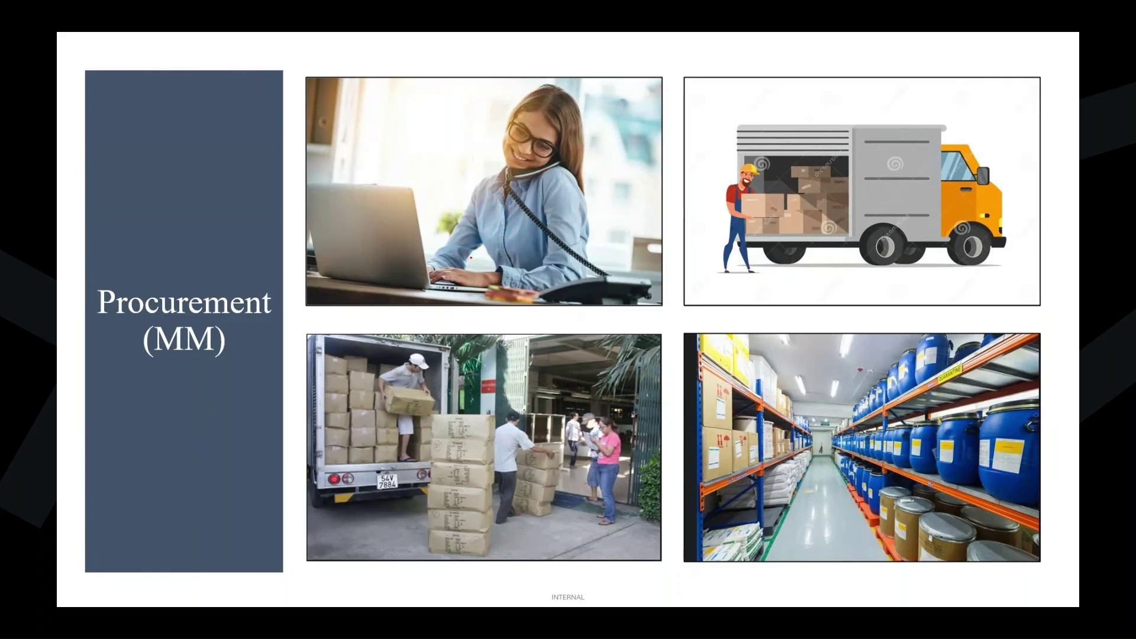
Circle the desk phone, erase it, end the show and return to the SAP stock/requirements list.
mouse_move(522, 224)
left_mouse_down()
mouse_move(607, 284)
mouse_move(568, 311)
mouse_move(657, 258)
mouse_move(526, 304)
mouse_move(562, 256)
left_mouse_up()
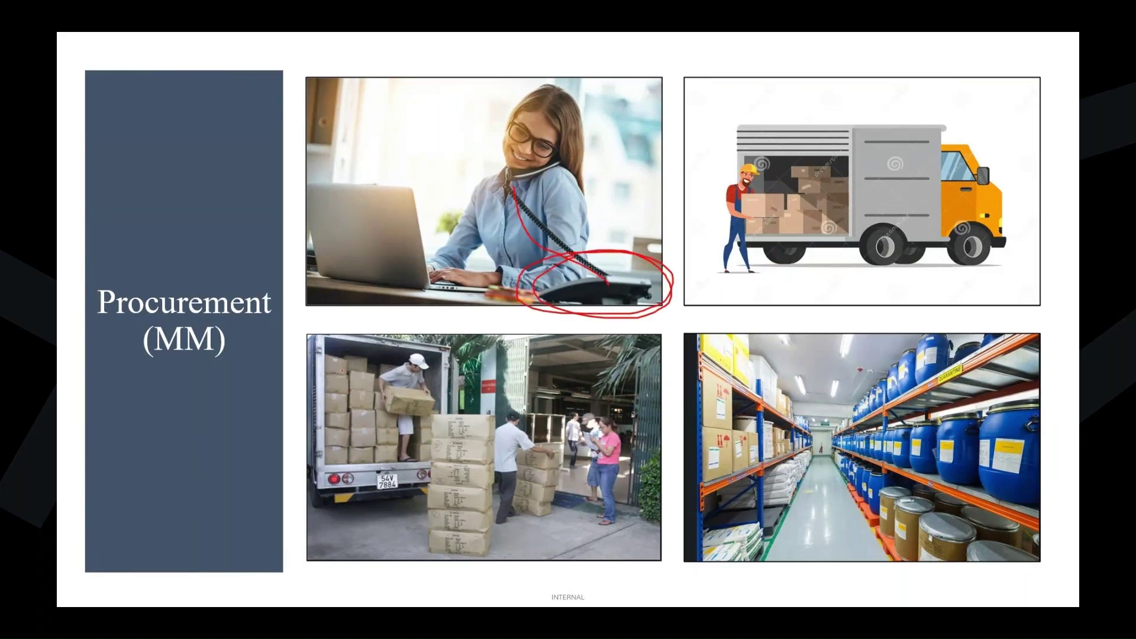
key("e")
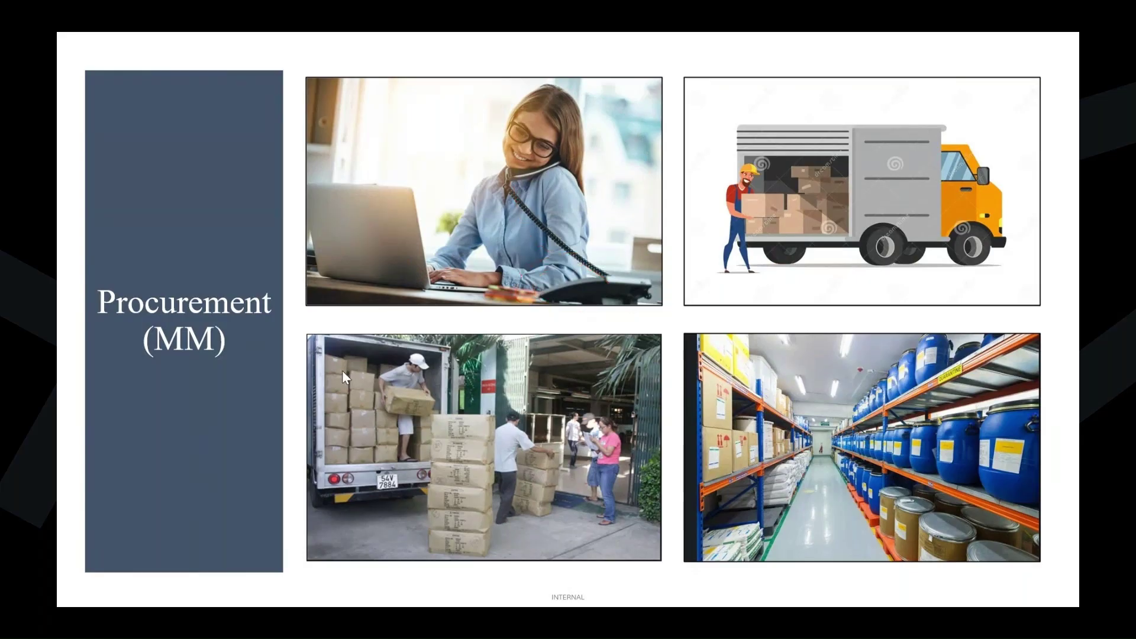
key("Escape")
mouse_move(486, 620)
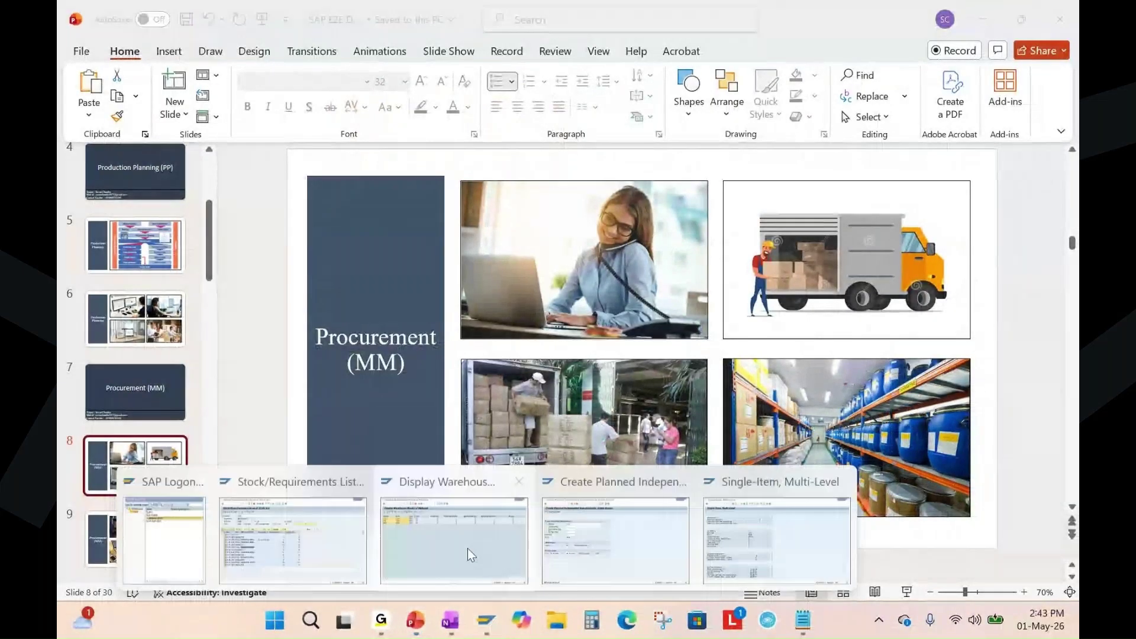
left_click(362, 521)
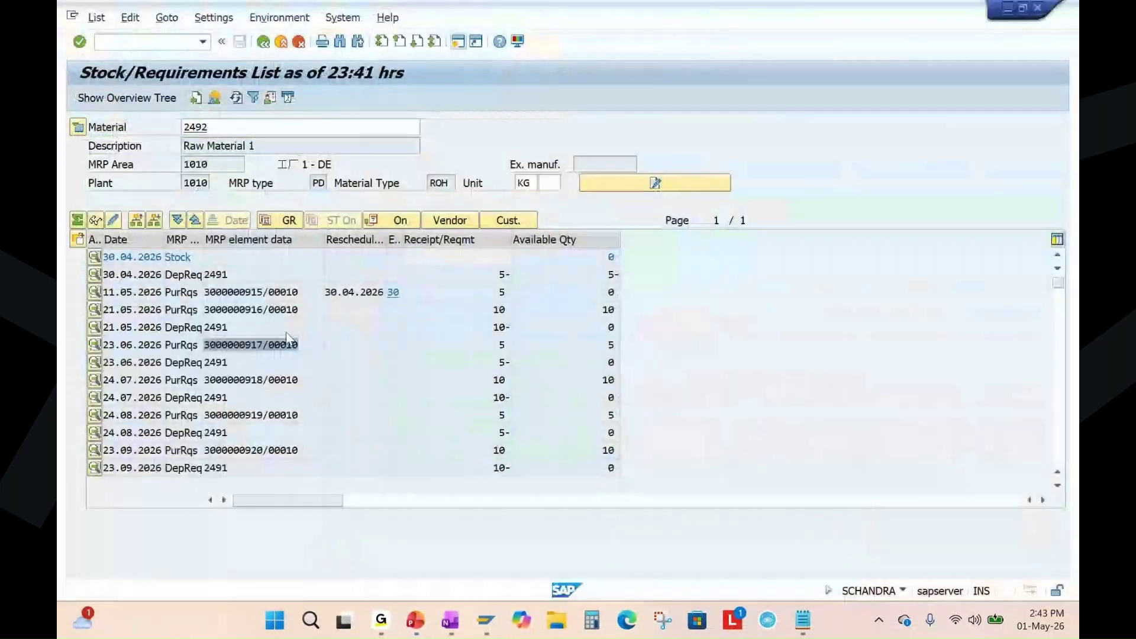
left_click(299, 293)
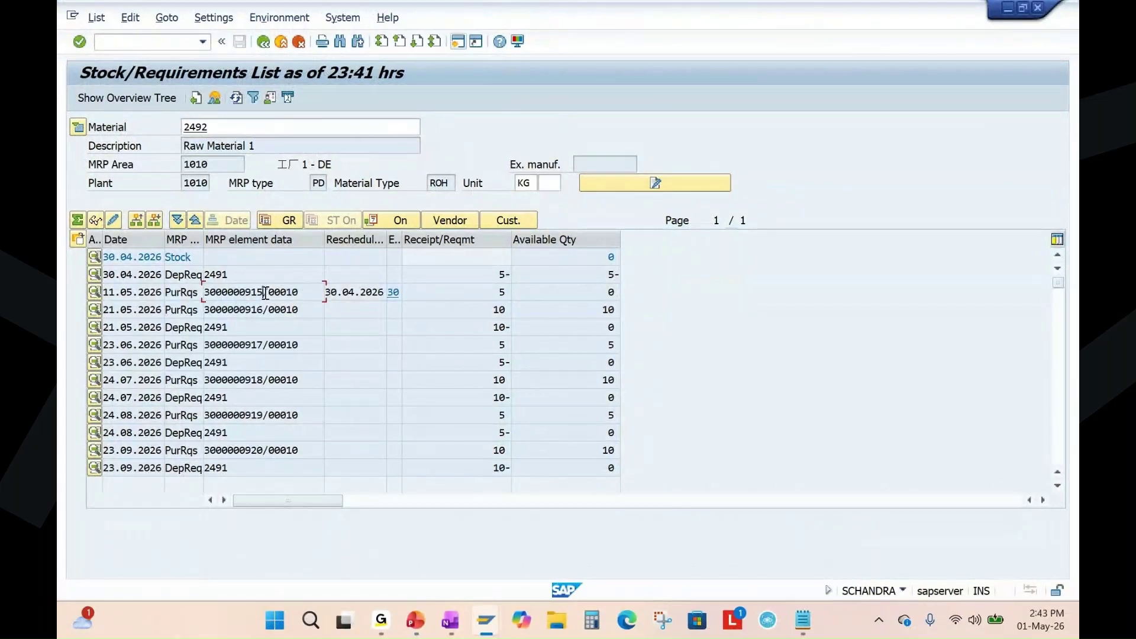
left_click_drag(266, 292, 206, 301)
left_click(450, 620)
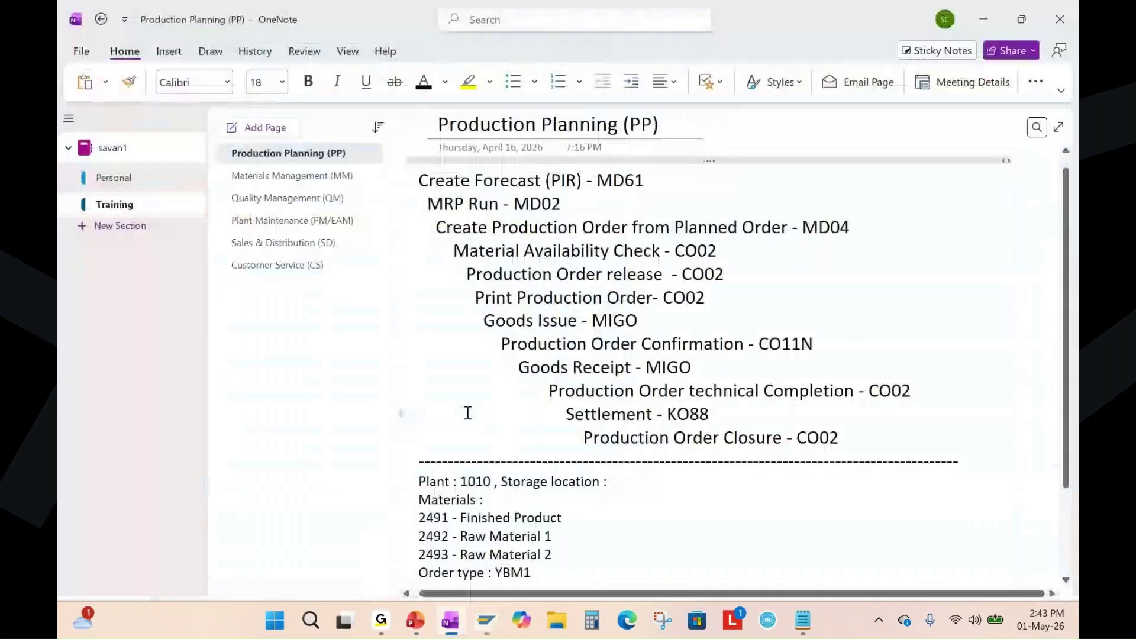
left_click(302, 176)
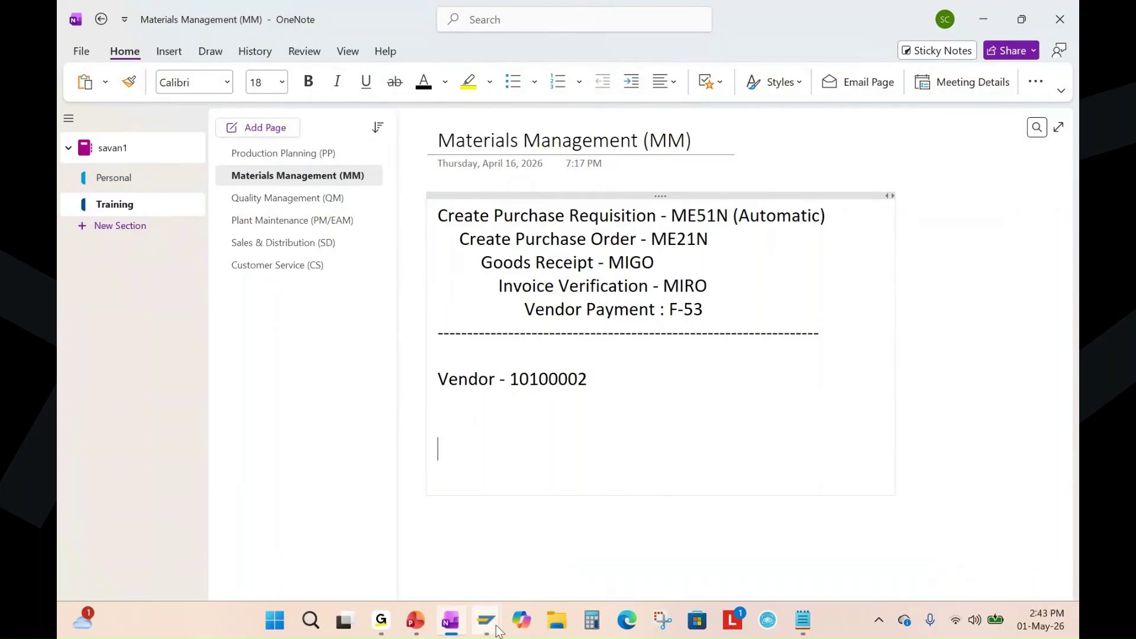
mouse_move(486, 619)
left_click(318, 528)
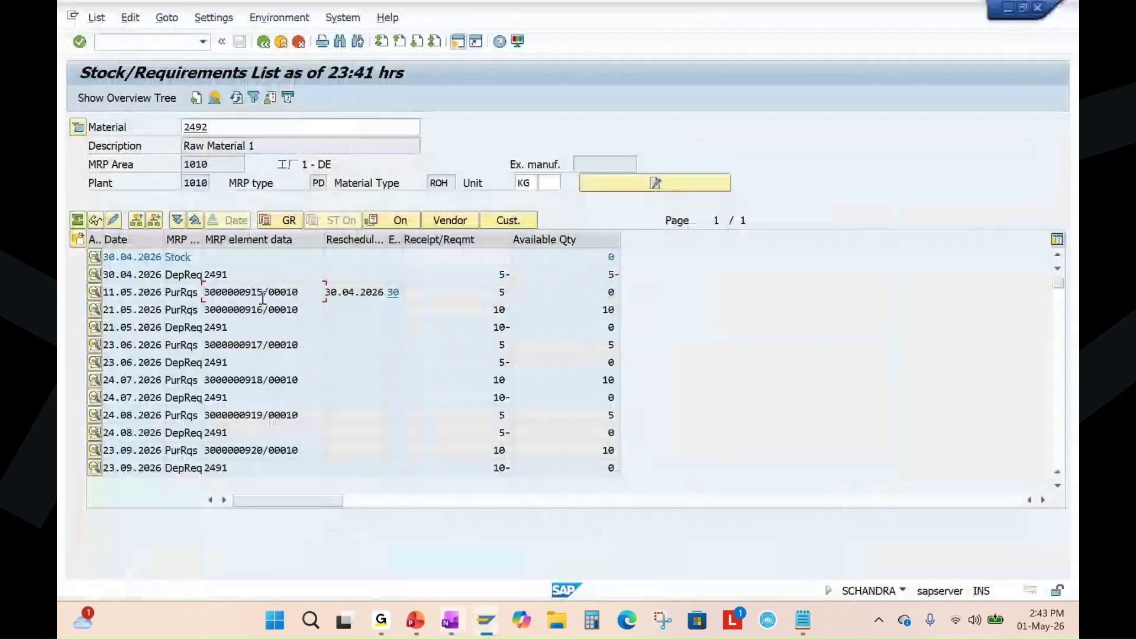
left_click_drag(265, 292, 201, 296)
left_click(243, 294)
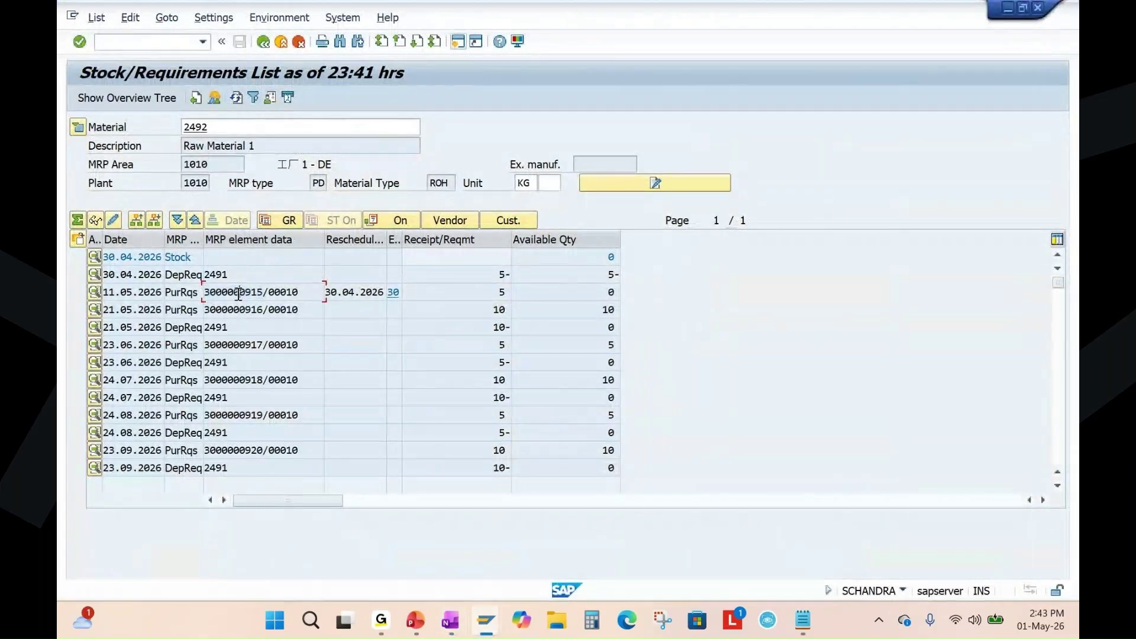
double_click(242, 297)
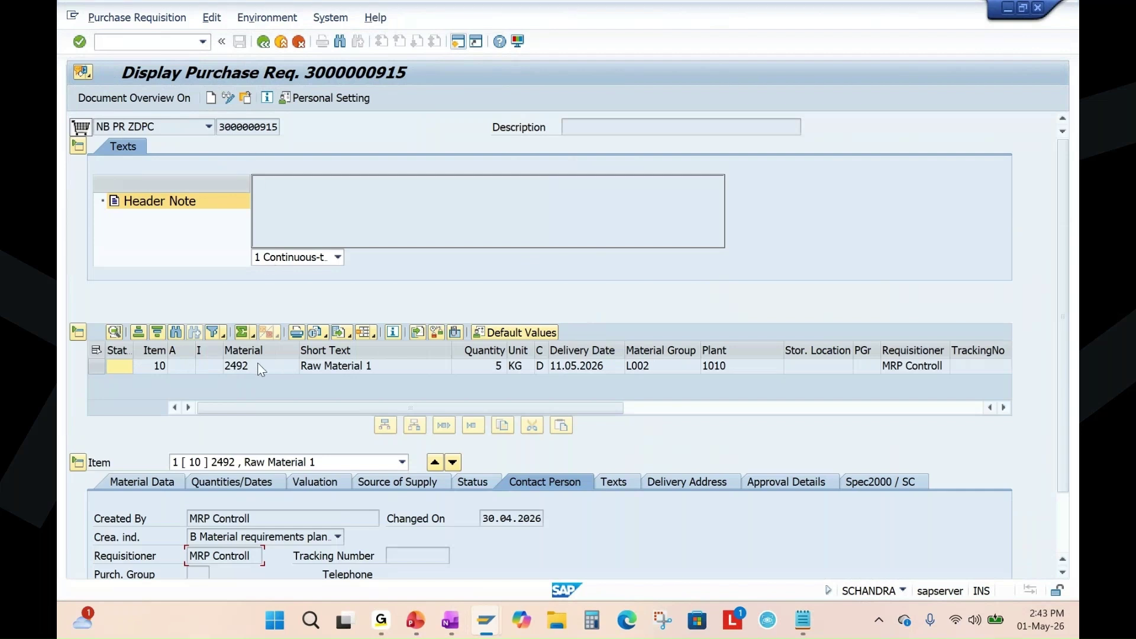
left_click(244, 369)
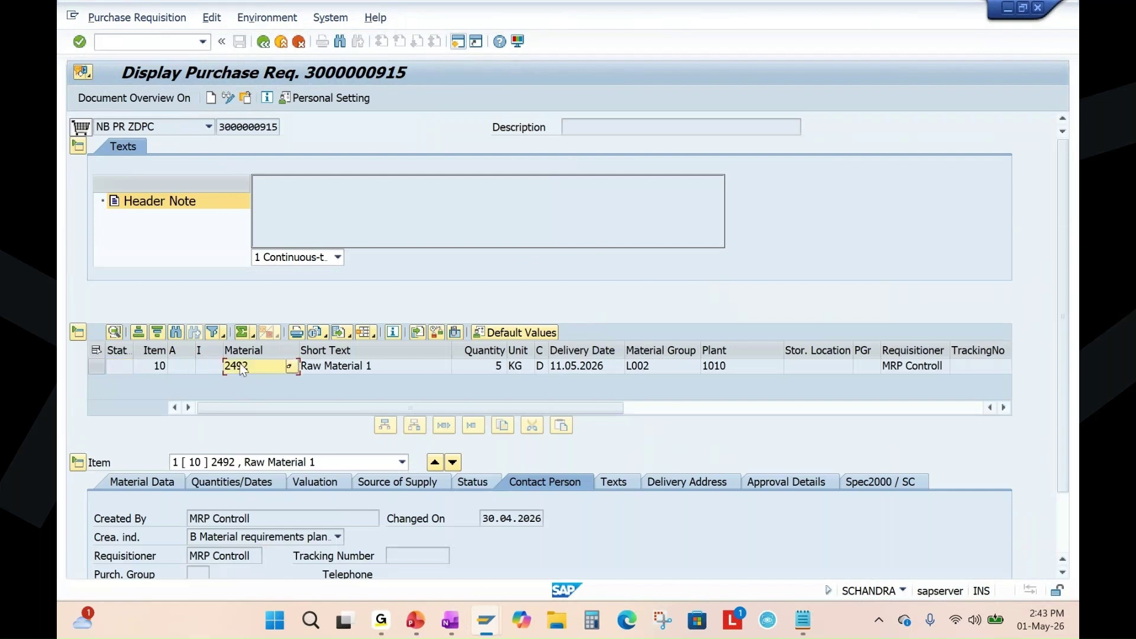
left_click(495, 368)
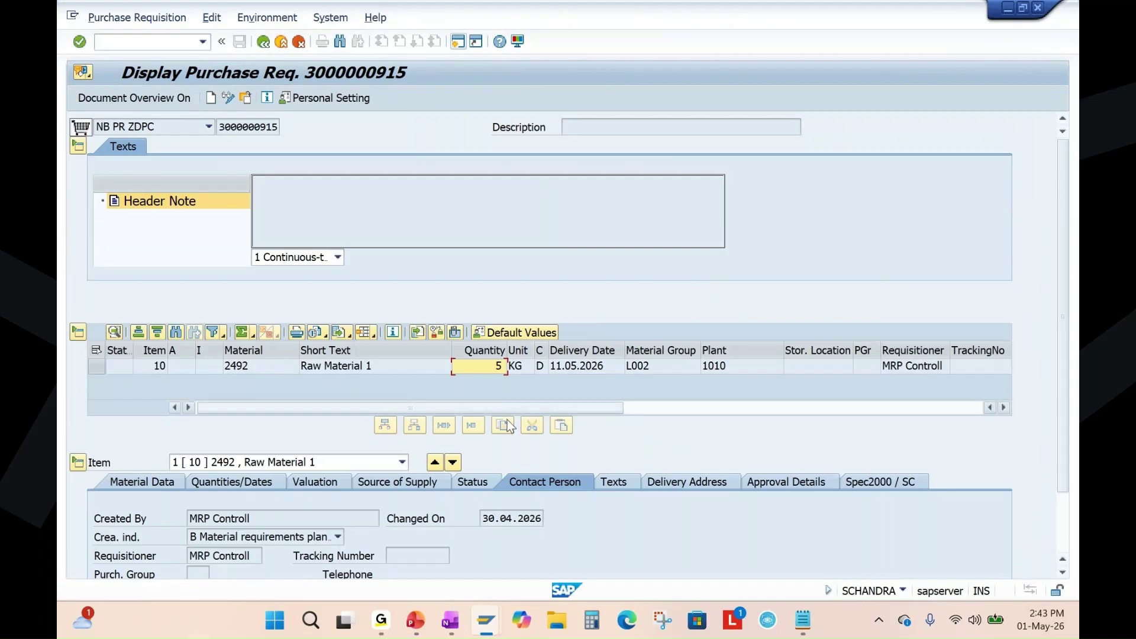
left_click(714, 366)
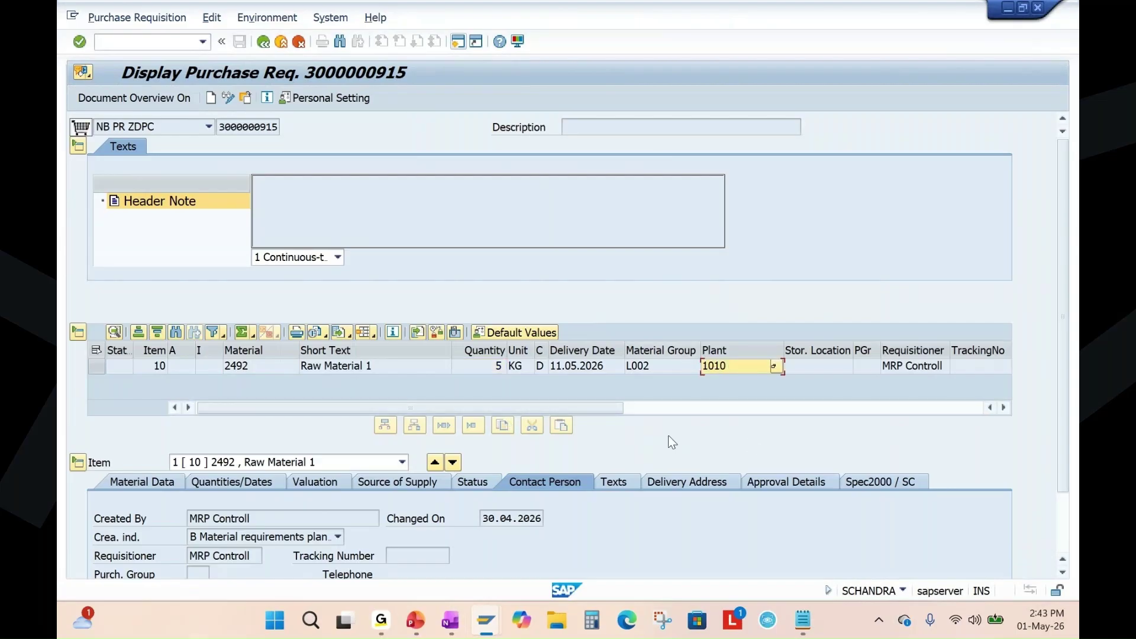
left_click(265, 42)
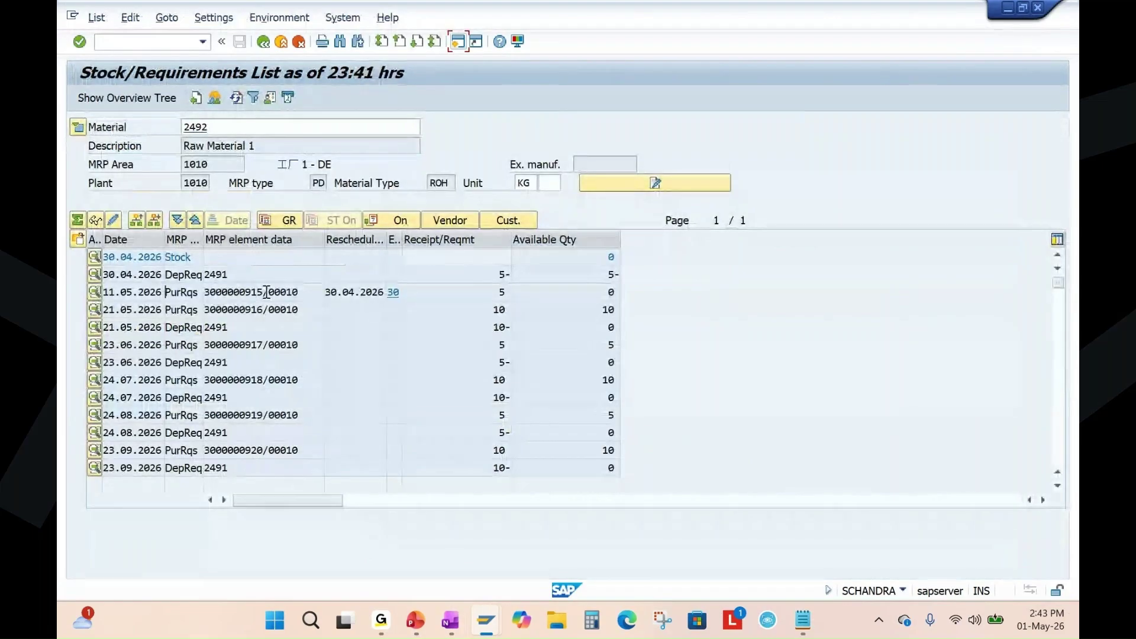
left_click_drag(264, 292, 203, 294)
key("ctrl+c")
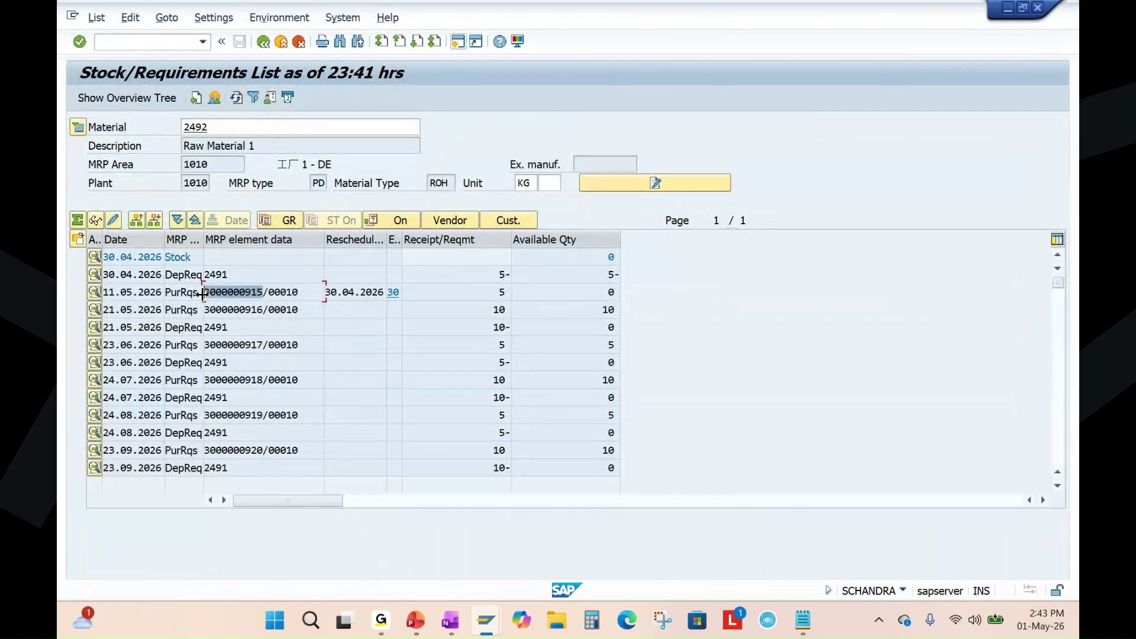
left_click(802, 620)
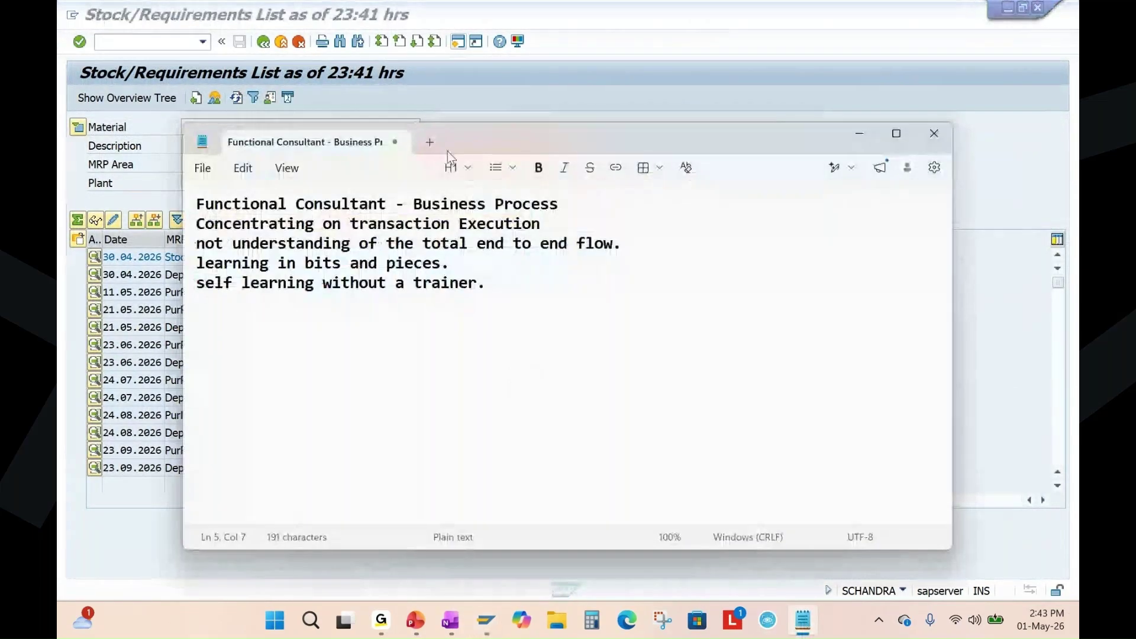
left_click(430, 142)
key("ctrl+v")
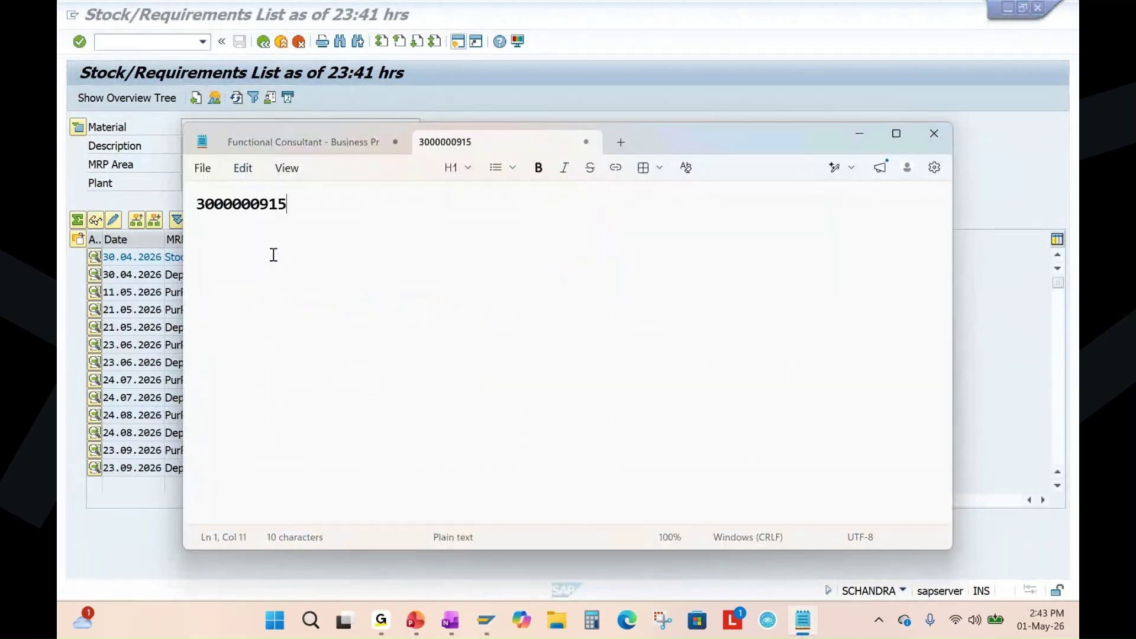
Switch the SAP stock/requirements list to material 2493.
key("alt+Tab")
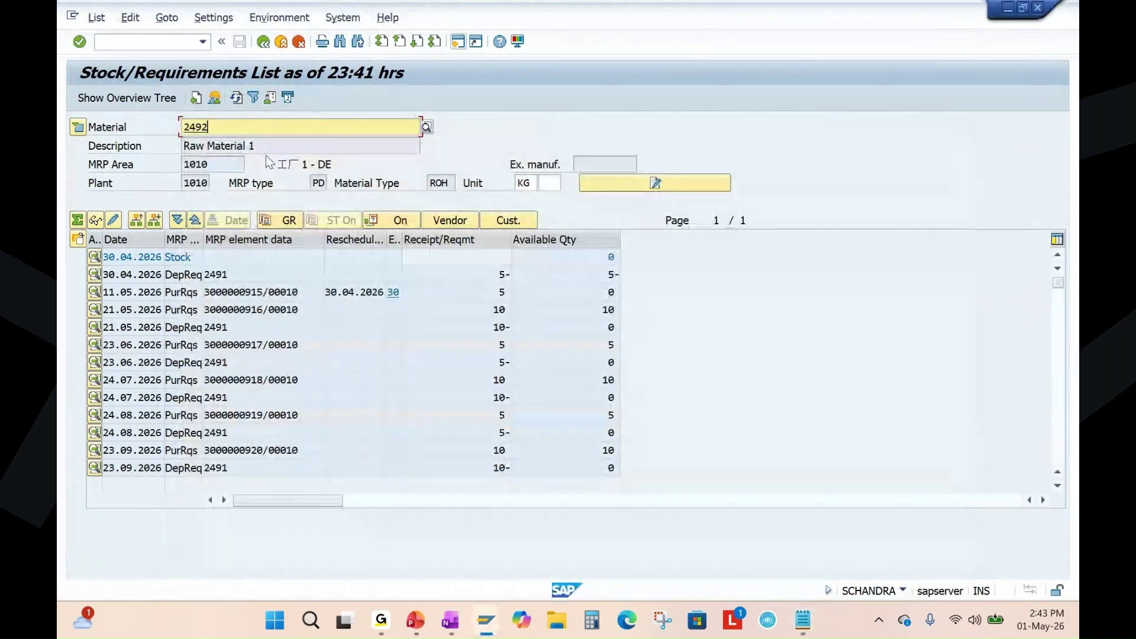
key("BackSpace")
type("3")
key("Return")
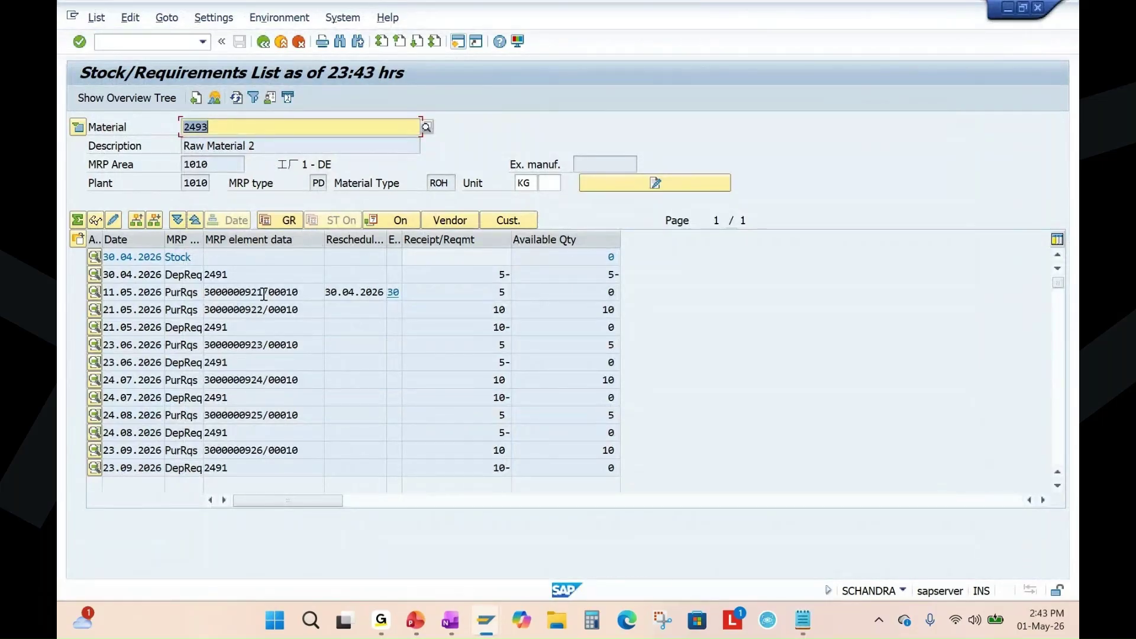
left_click_drag(264, 294, 193, 294)
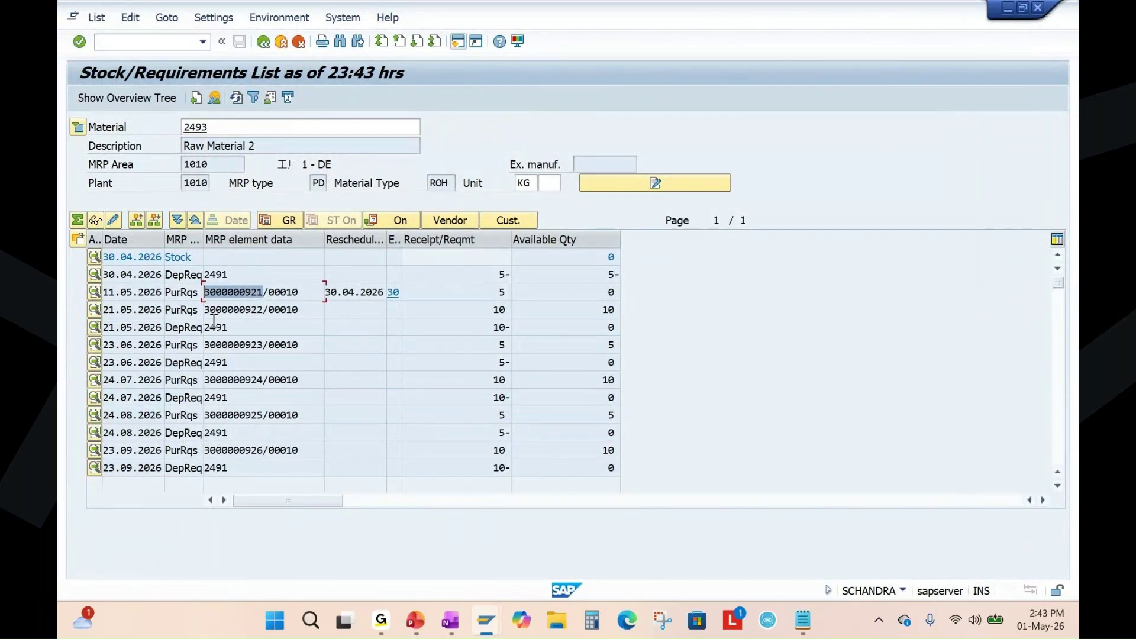
key("ctrl+c")
key("alt+Tab")
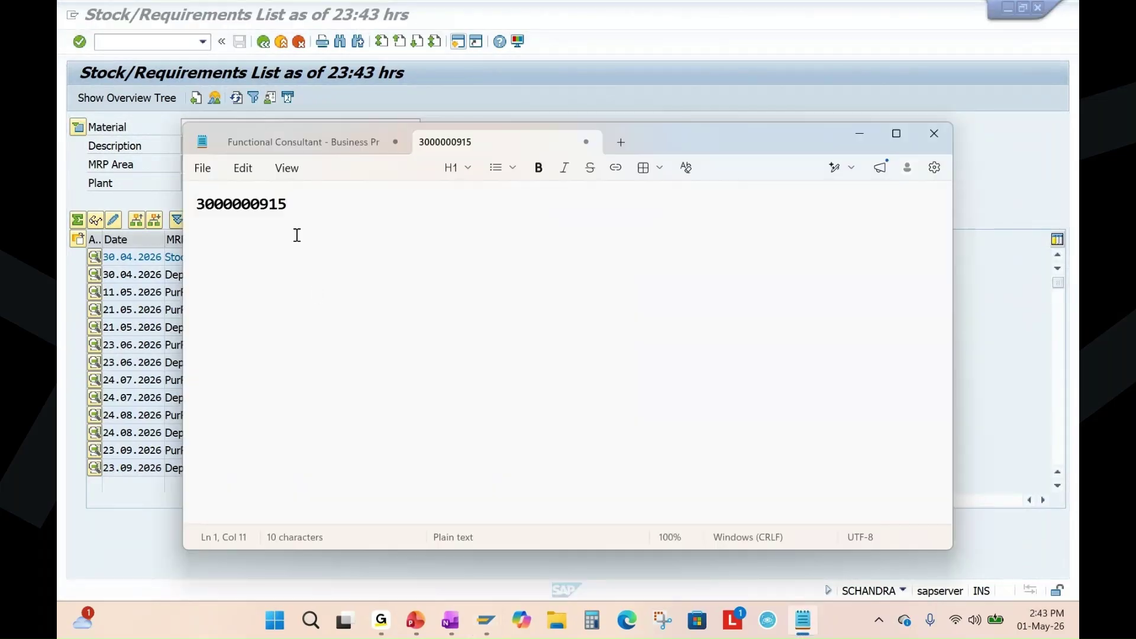
key("Return")
key("ctrl+v")
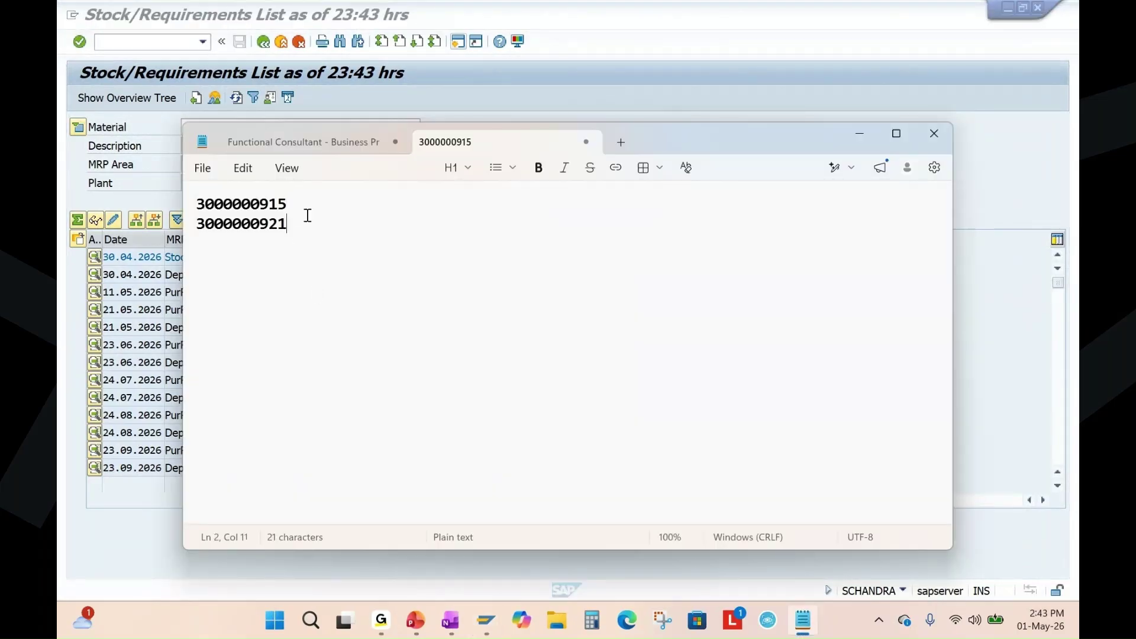
left_click(860, 134)
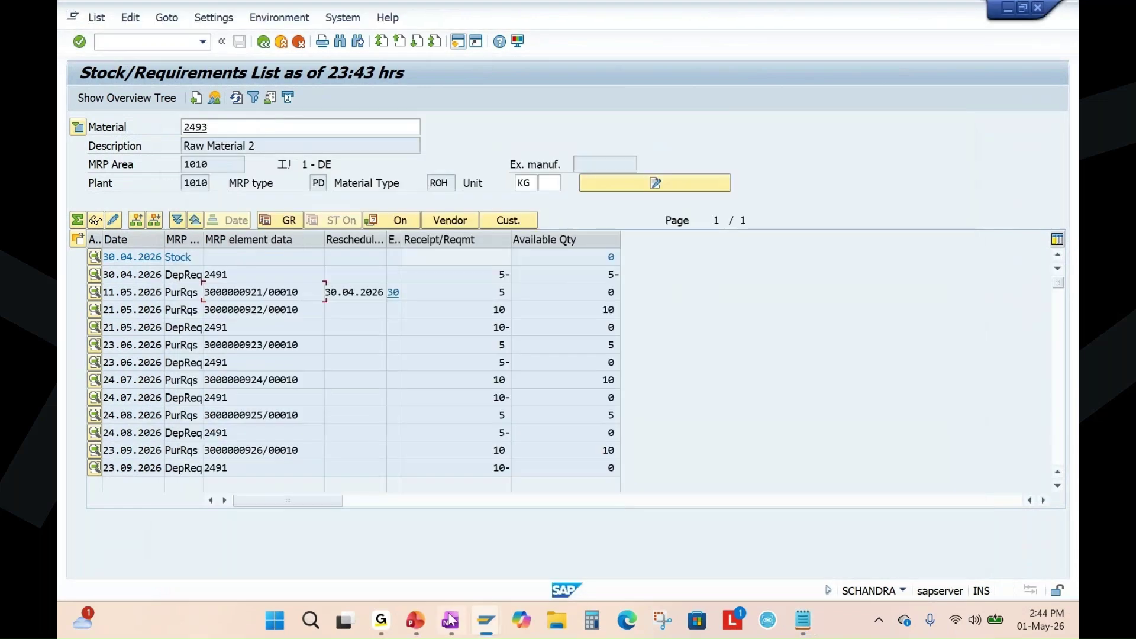
Highlight the Create Purchase Requisition and ME21N purchase order lines in OneNote, then switch to PowerPoint.
left_click(450, 620)
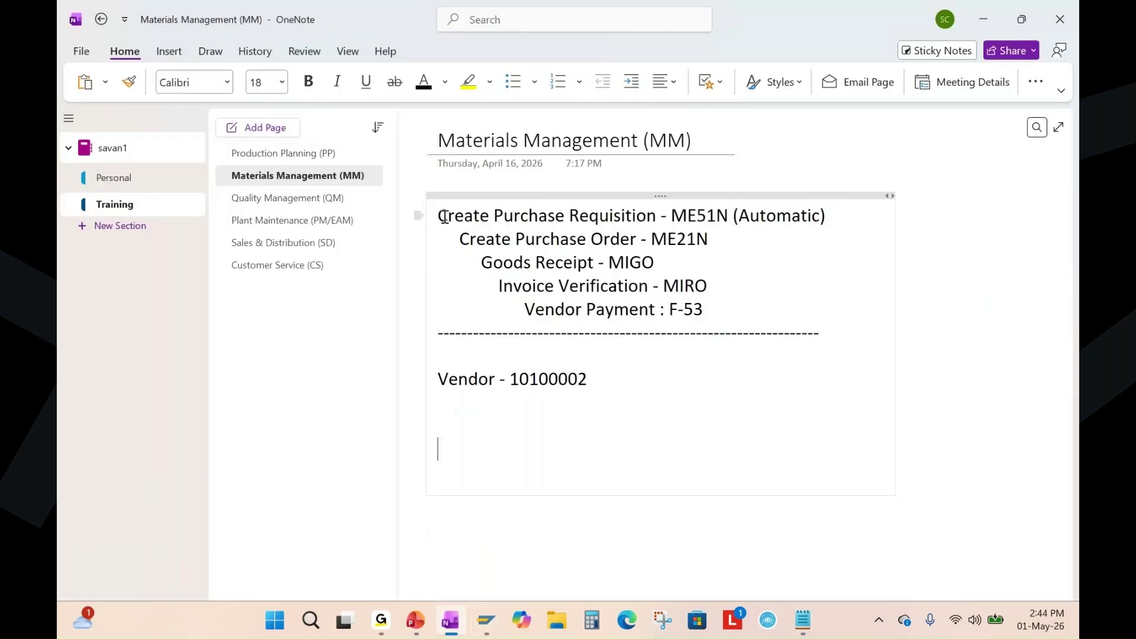
left_click_drag(445, 217, 823, 216)
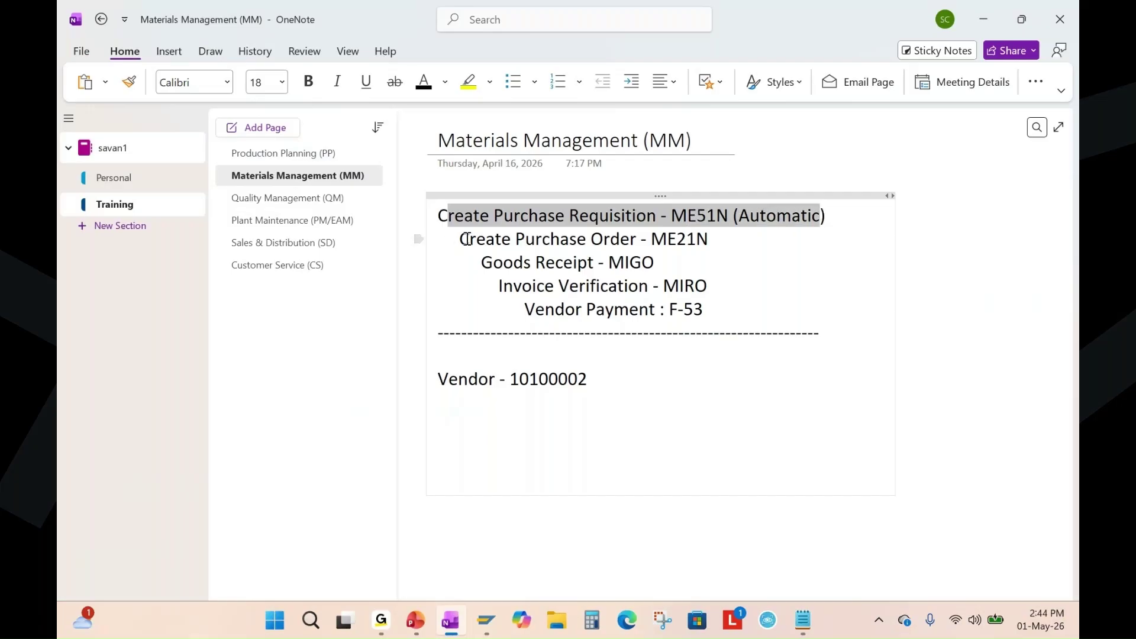
left_click_drag(464, 239, 709, 240)
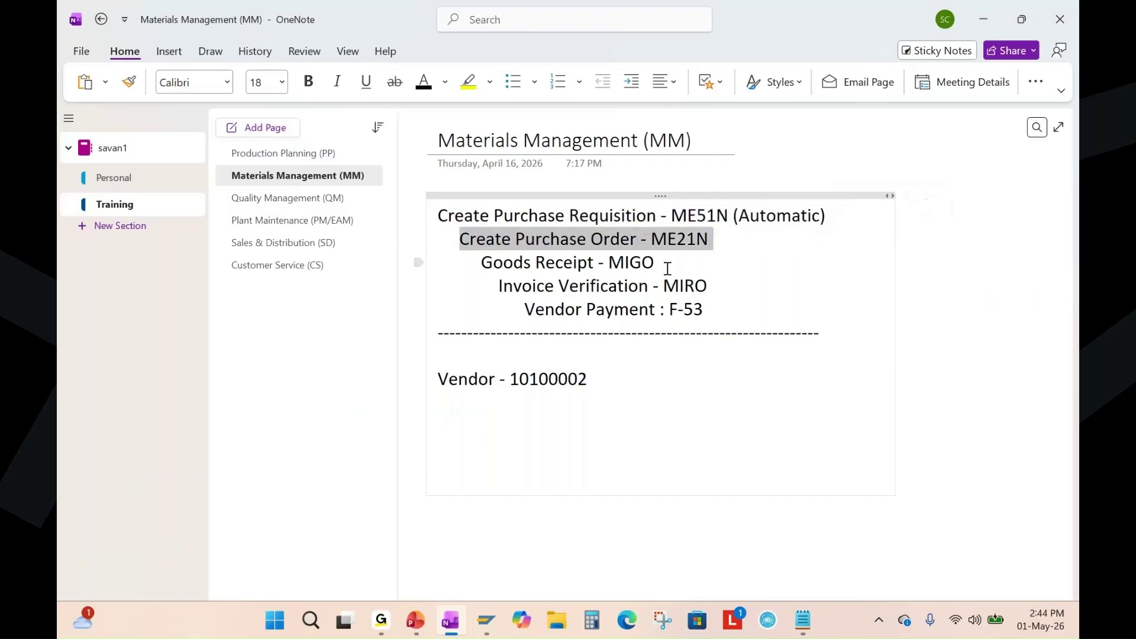
left_click(667, 263)
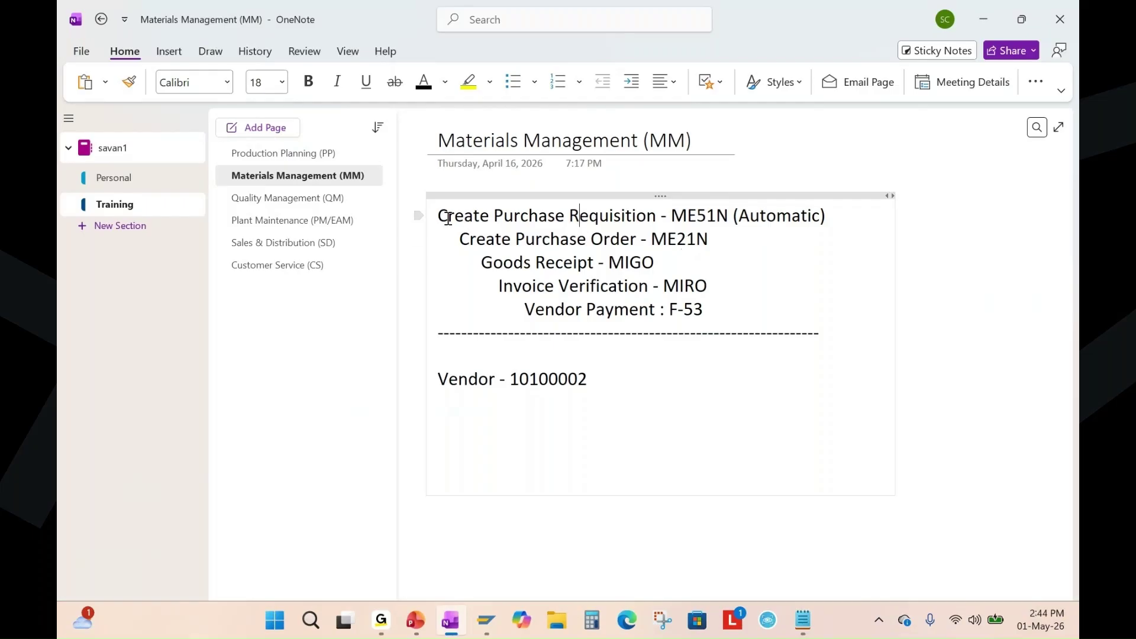
left_click_drag(441, 215, 839, 213)
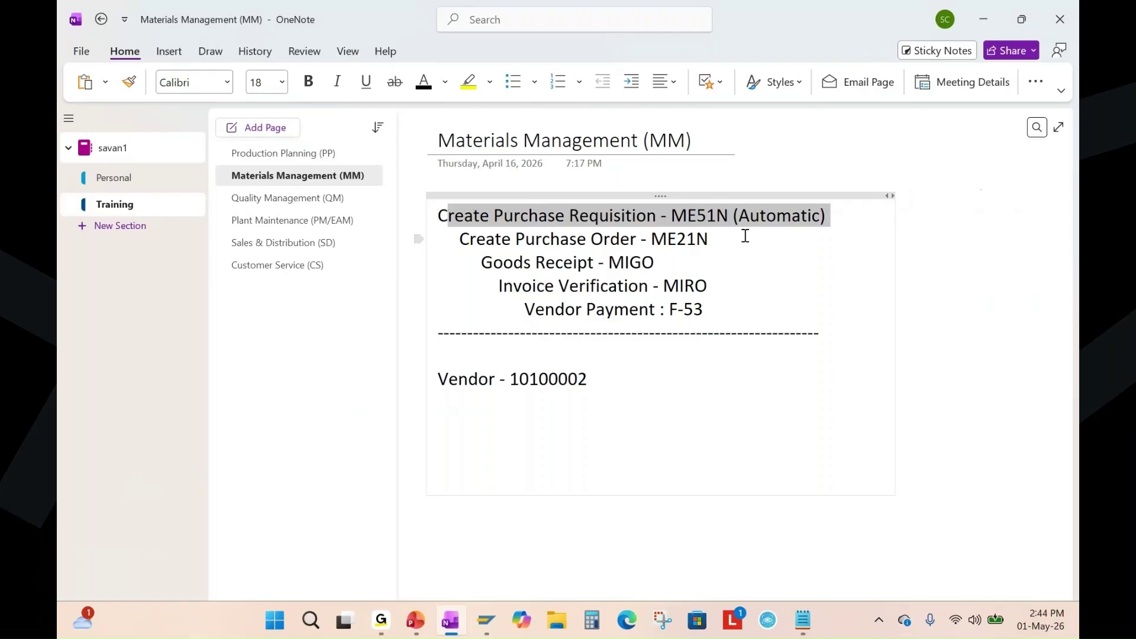
left_click(828, 277)
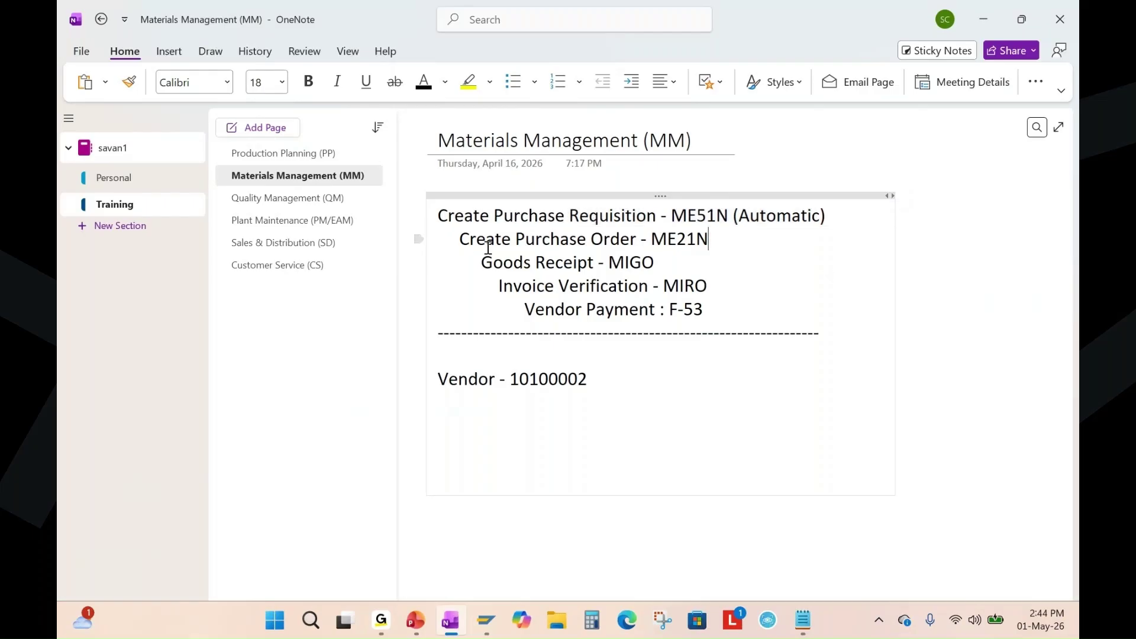
left_click_drag(461, 239, 710, 238)
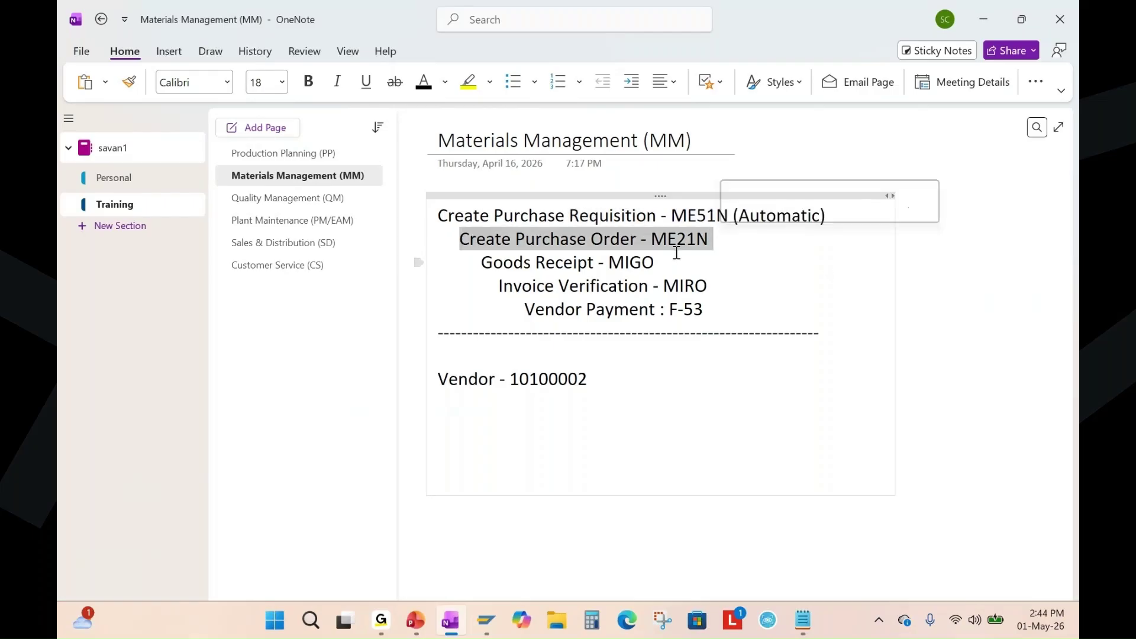
left_click(680, 244)
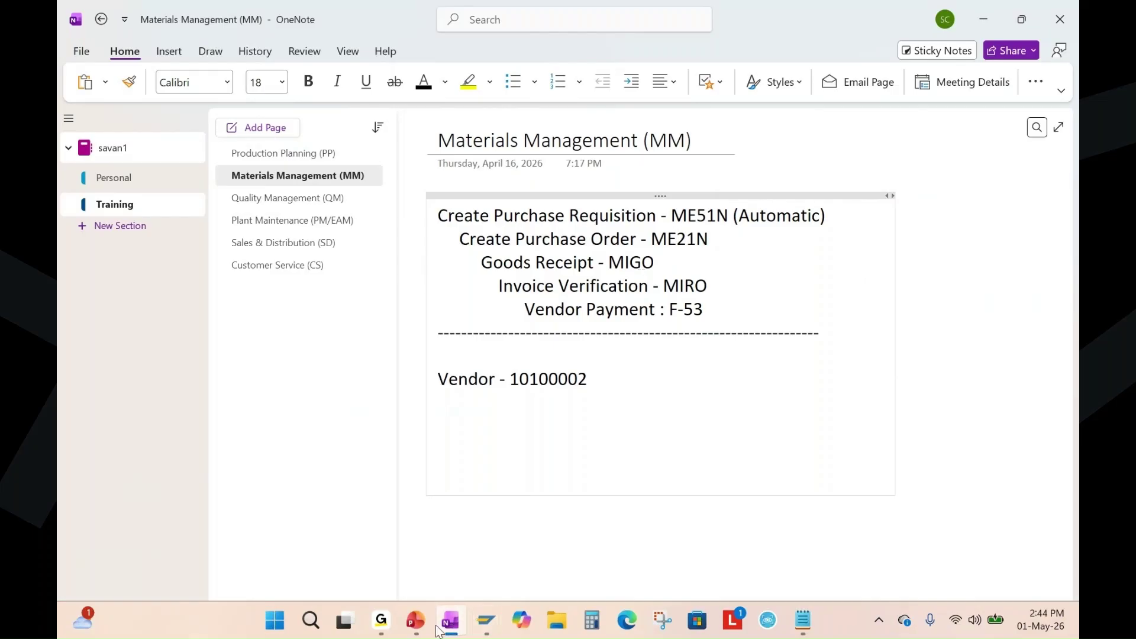
left_click(416, 619)
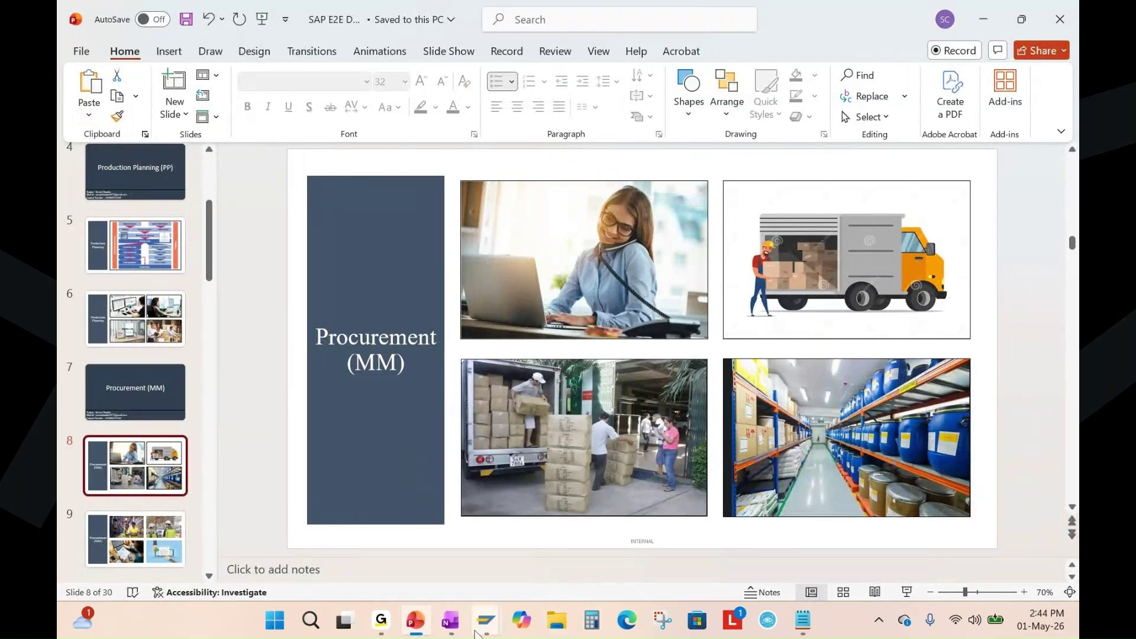
Return to SAP and start /nme21n to get an empty NB Standard purchase order.
mouse_move(486, 622)
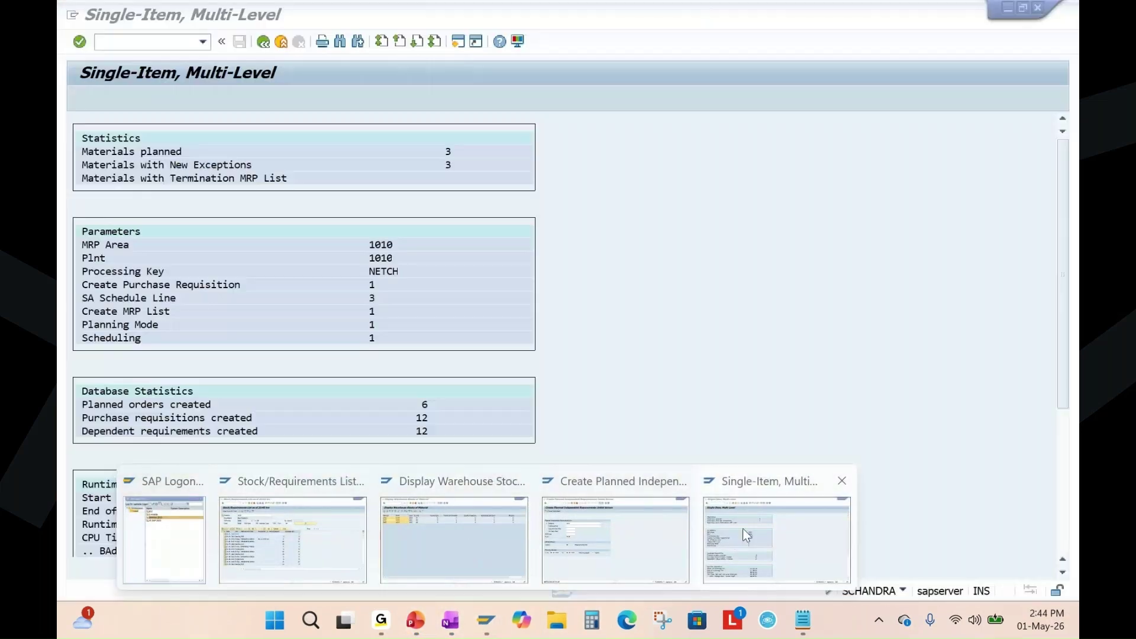
left_click(743, 527)
left_click(263, 42)
left_click(162, 42)
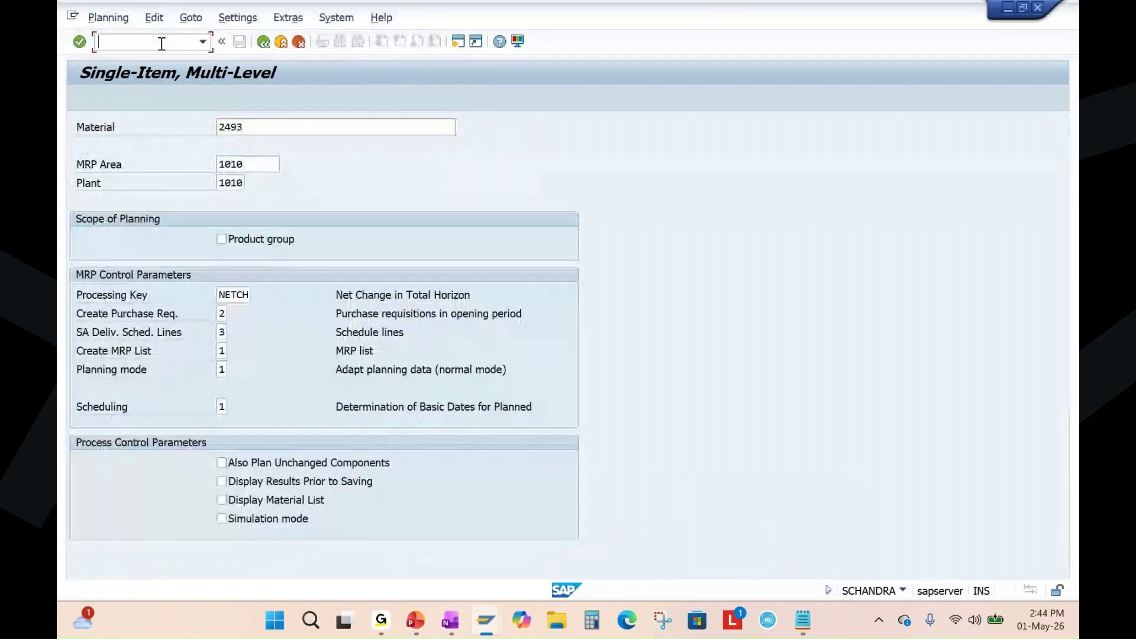
type("/nme21n")
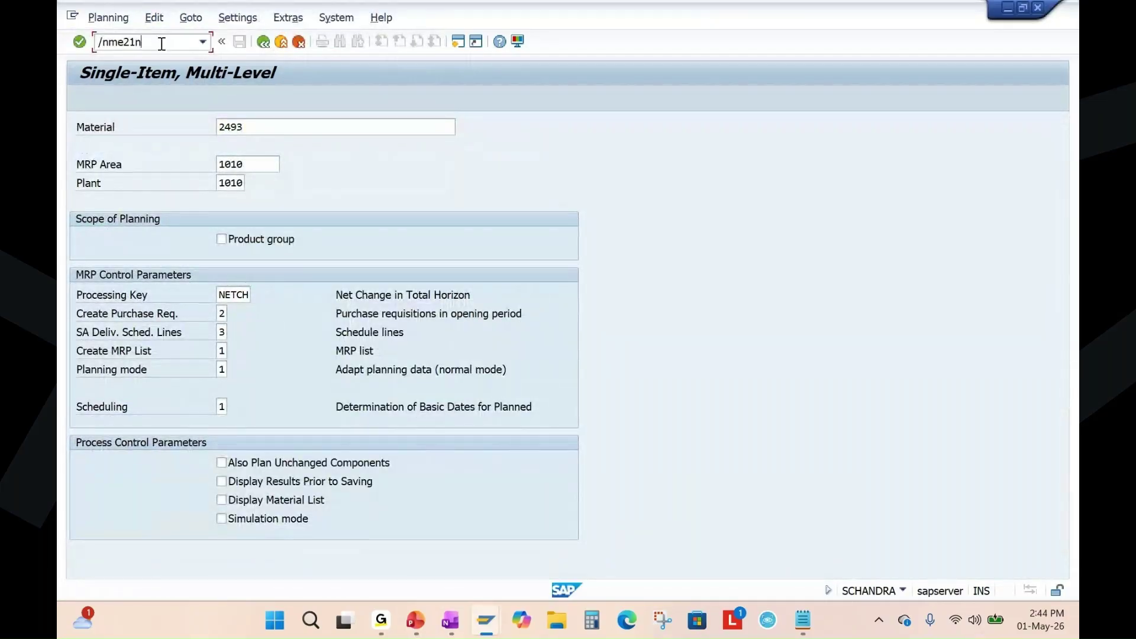
key("Return")
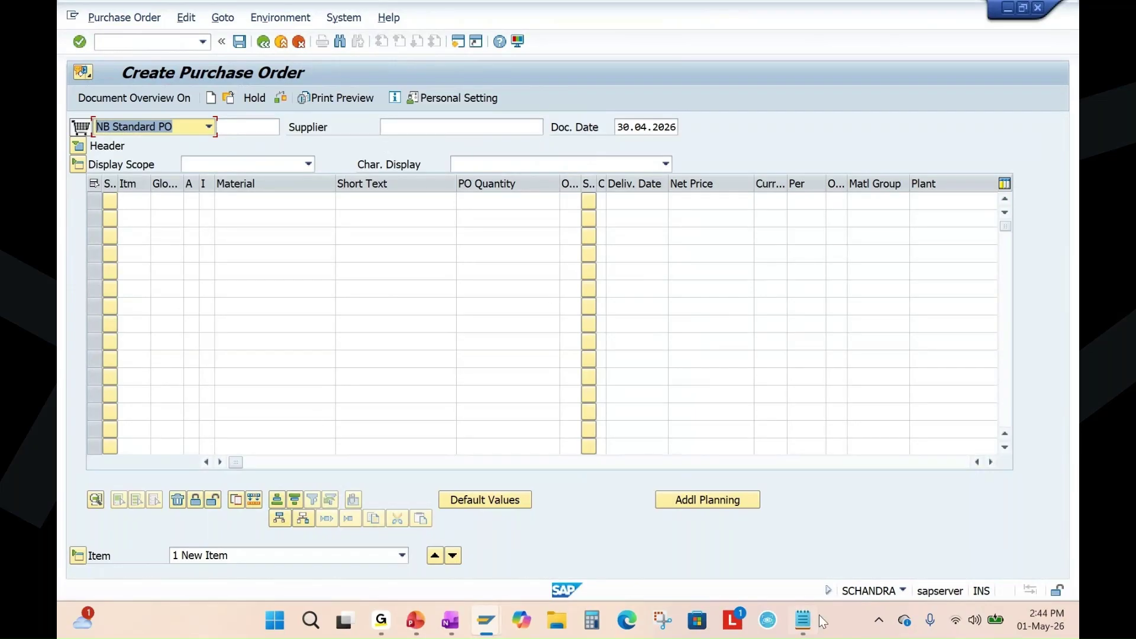
Display the transaction code in the SAP status area via the system information summary.
left_click(903, 589)
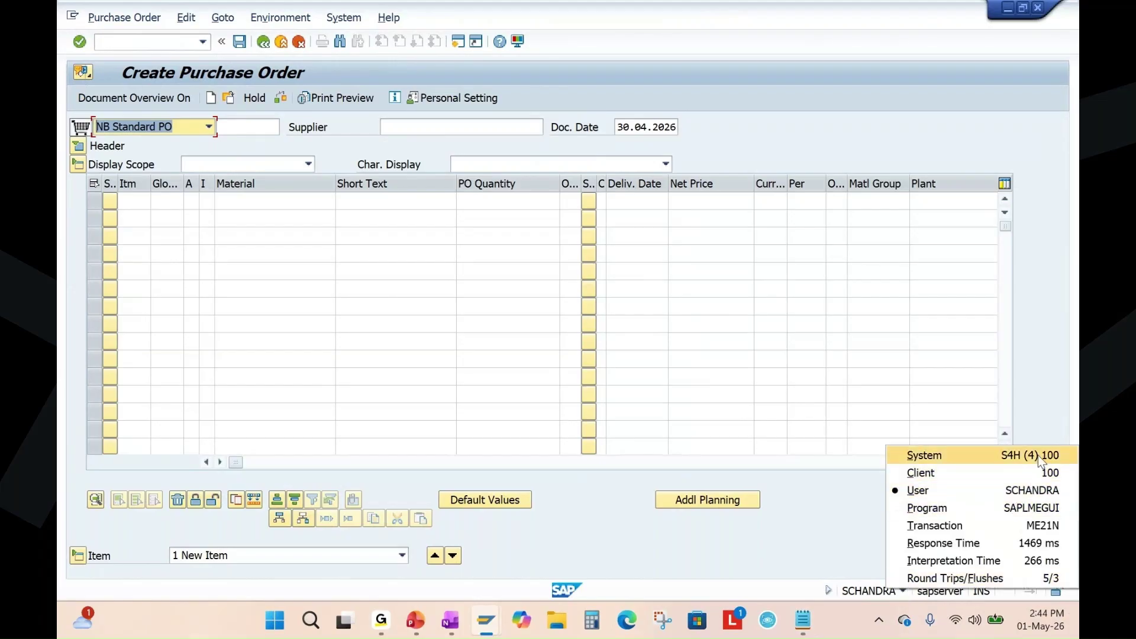
left_click(1027, 532)
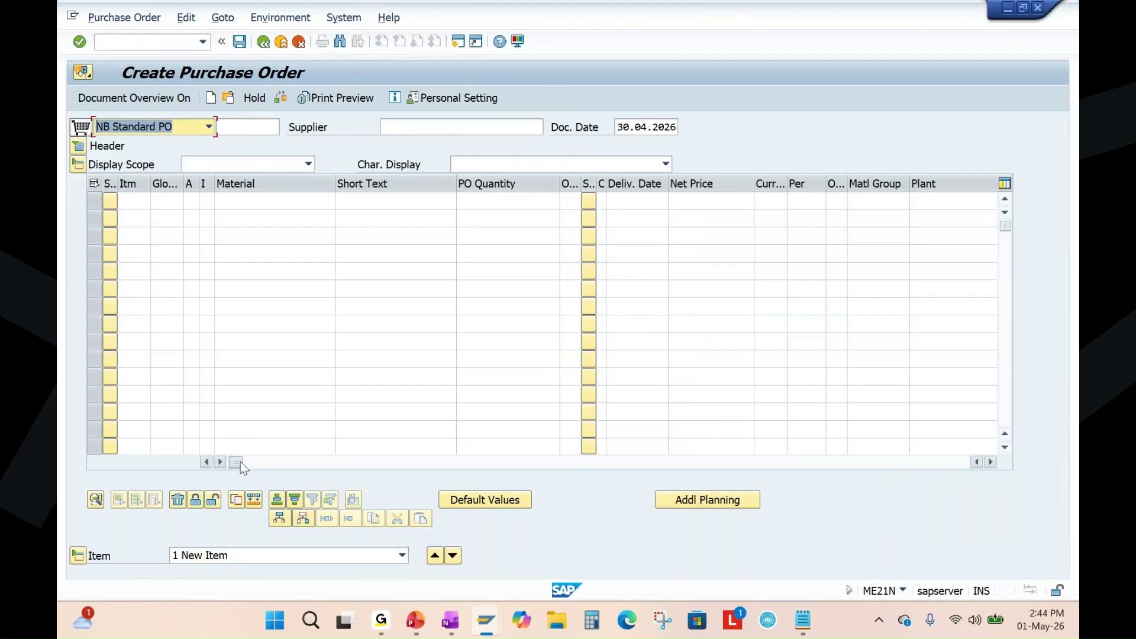
left_click_drag(240, 461, 517, 478)
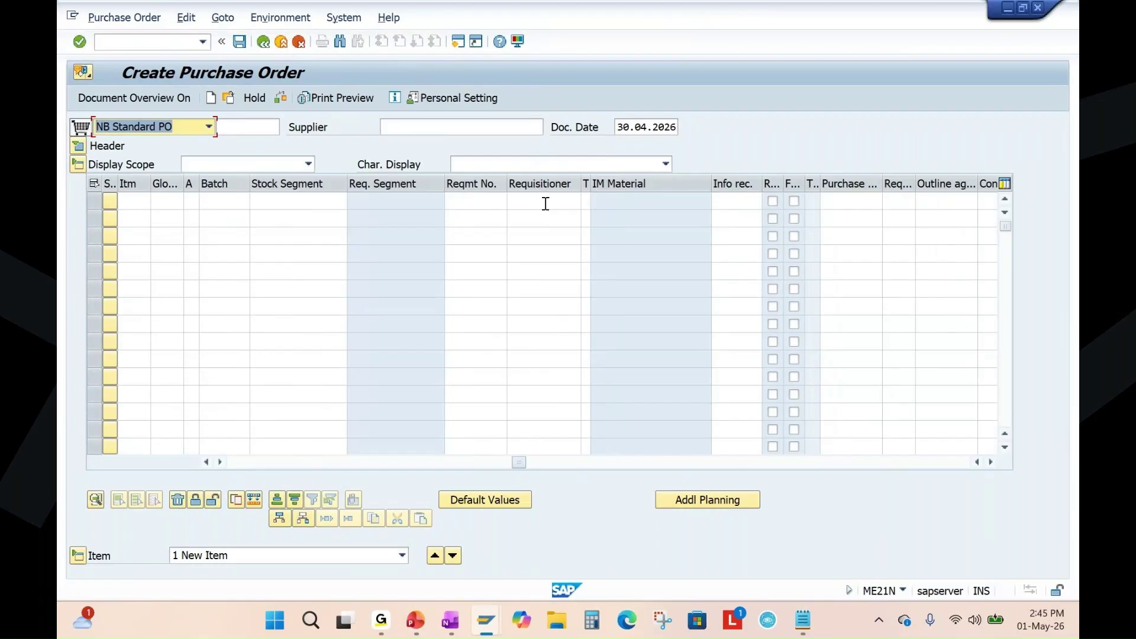
left_click(846, 201)
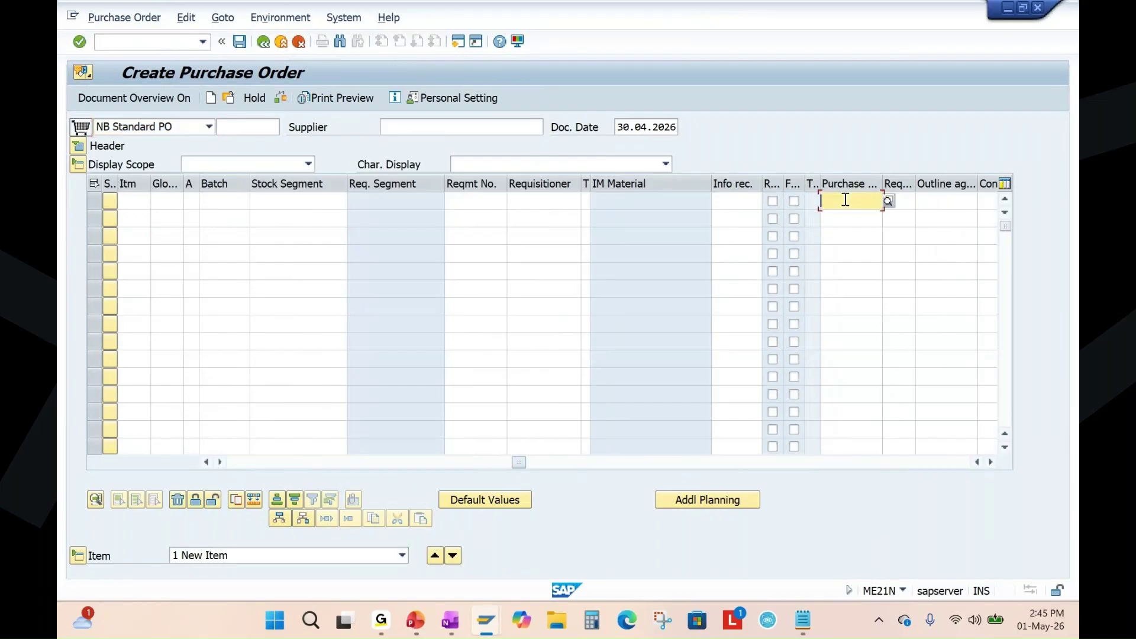
left_click(803, 620)
double_click(285, 208)
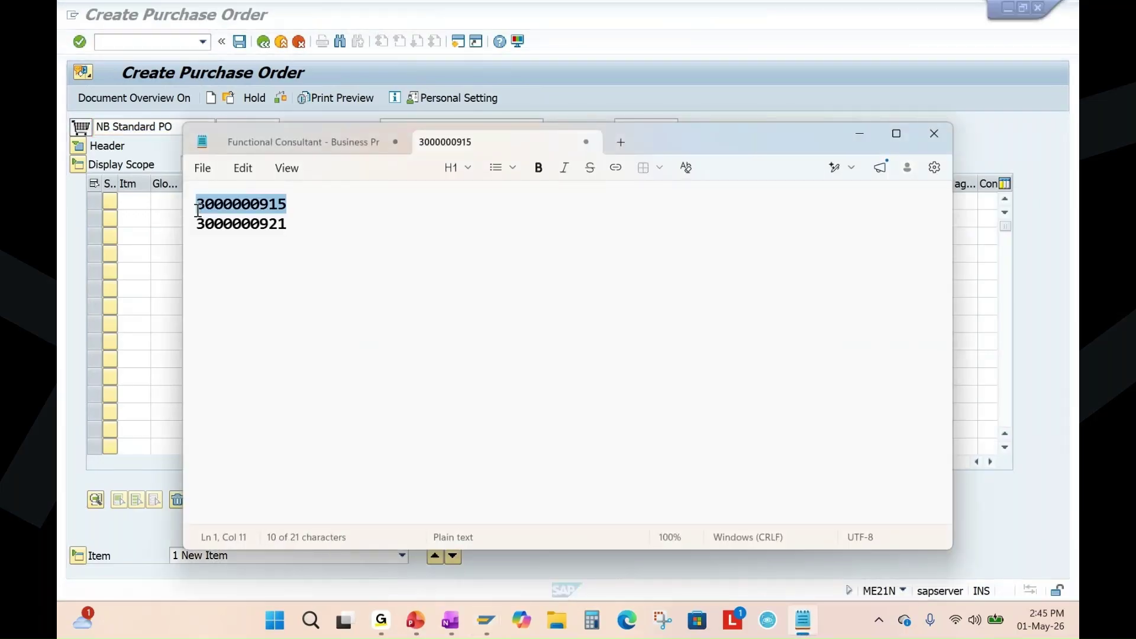
key("ctrl+c")
key("alt+Tab")
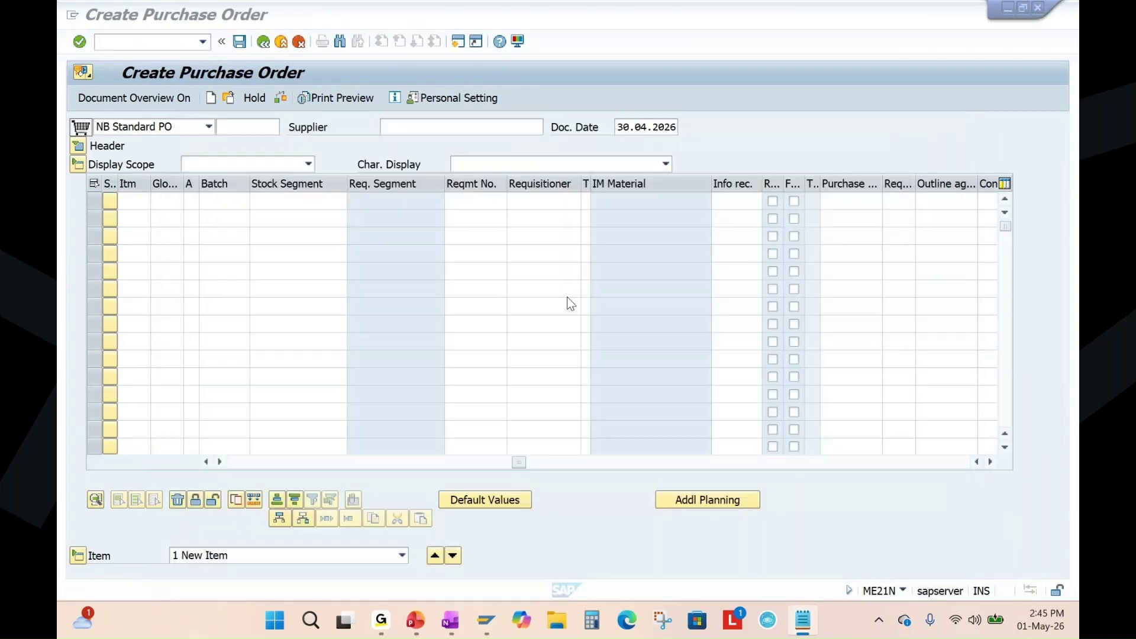
key("ctrl+v")
left_click(835, 220)
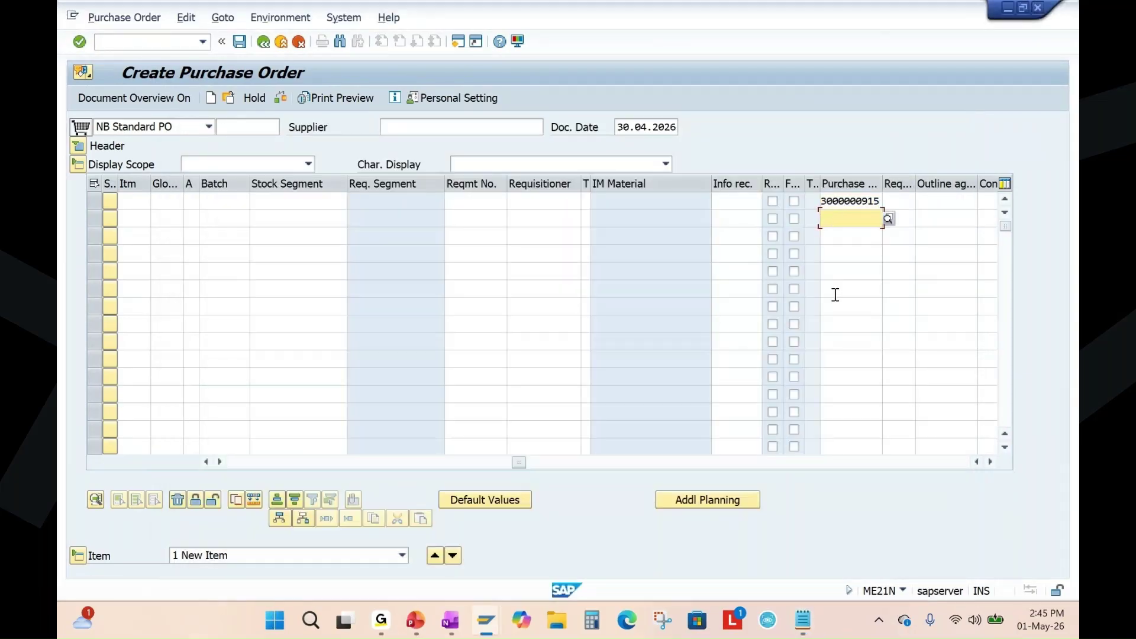
key("alt+Tab")
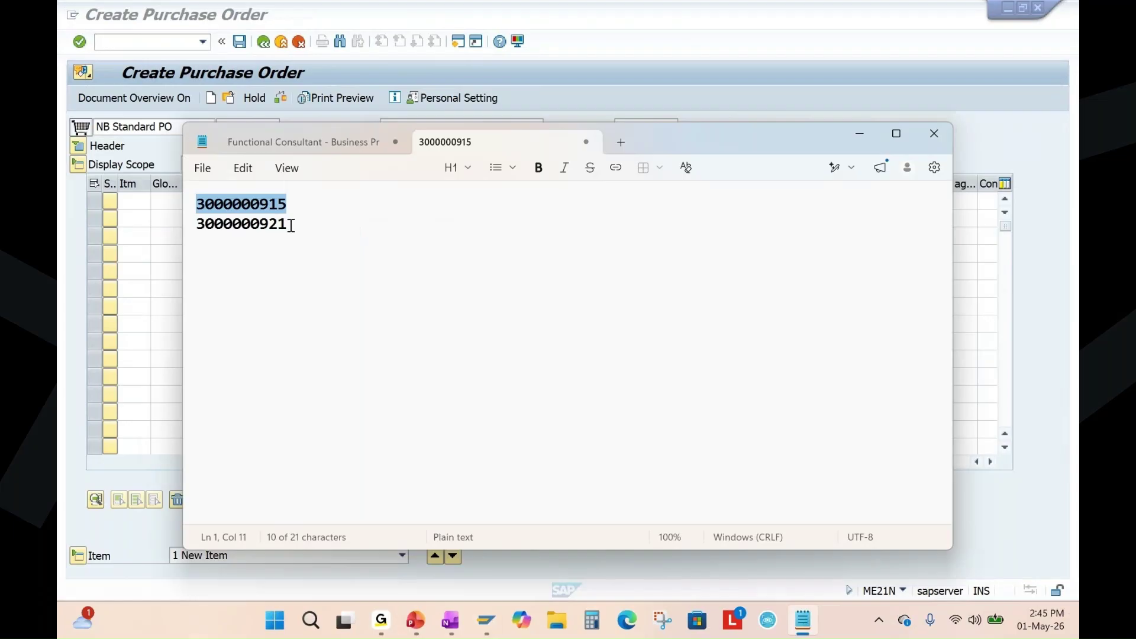
left_click_drag(291, 224, 187, 231)
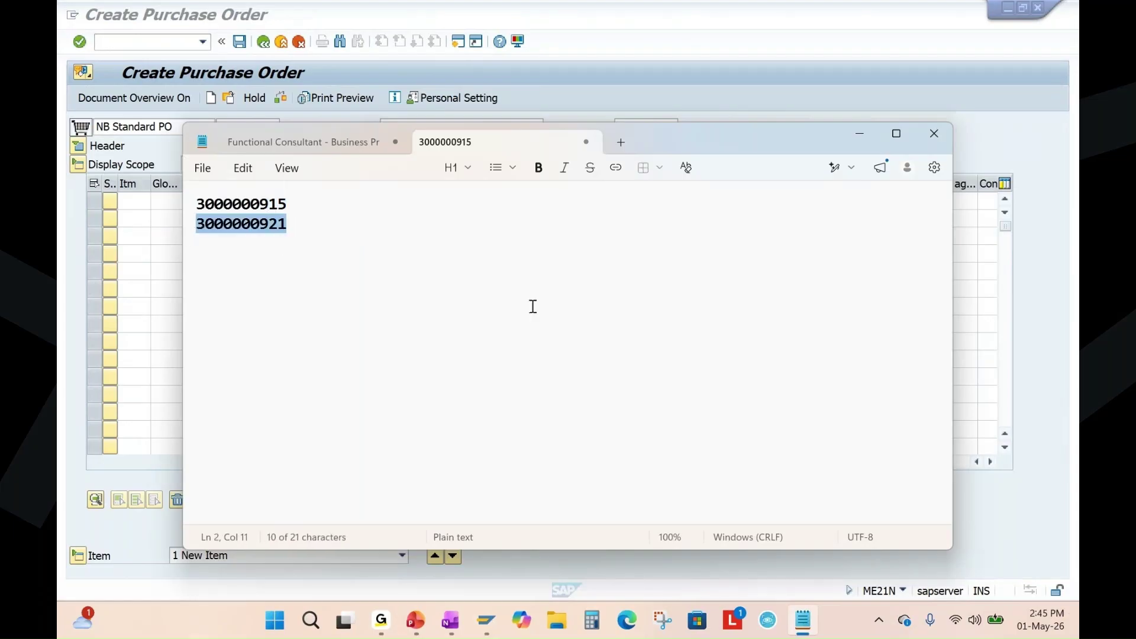
key("ctrl+c")
key("alt+Tab")
key("ctrl+v")
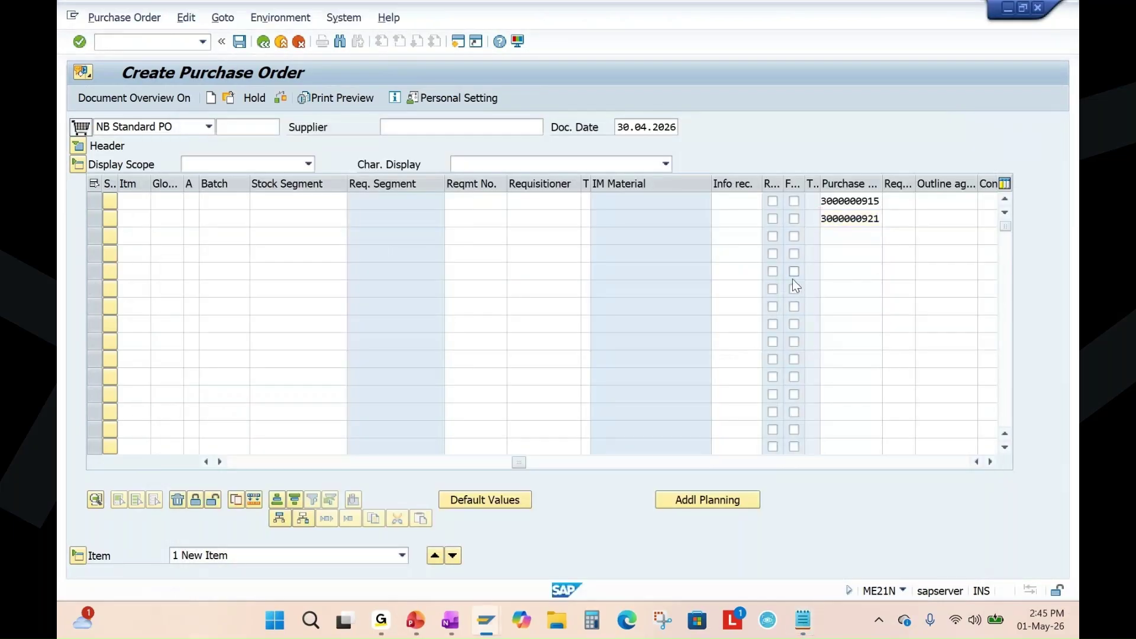
Adopt both requisitions as order items and enter supplier 10100002 from recent entries.
key("Return")
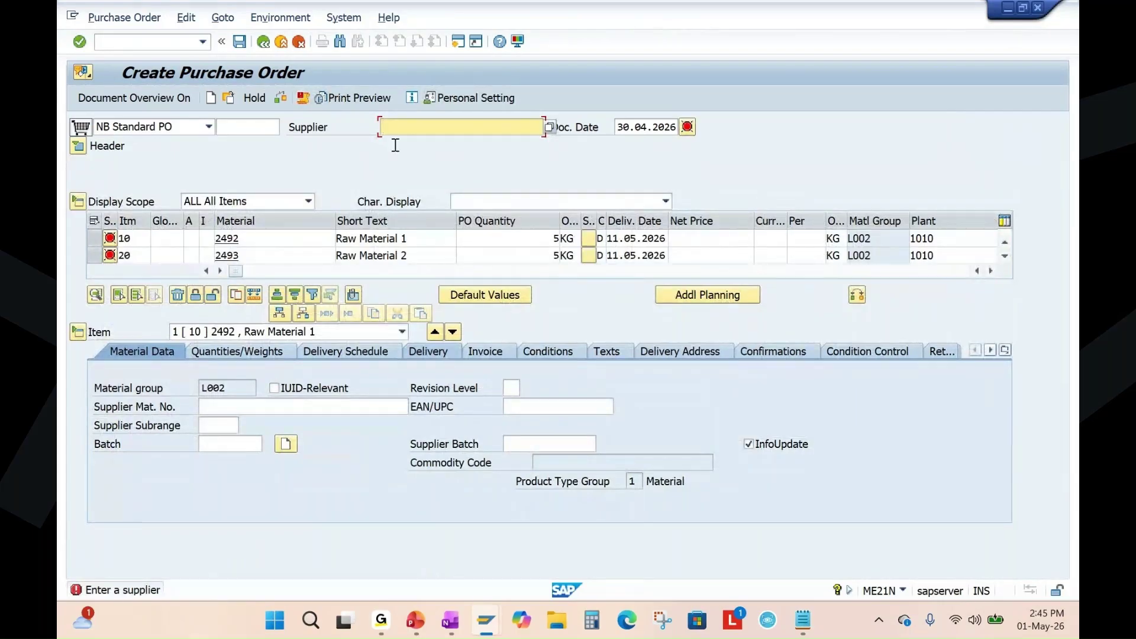
type("1")
left_click(422, 144)
Review materials 2492/2493, 5 KG quantities and plant 1010, then check to pull prices 5.00 and 6.00 EUR.
left_click_drag(443, 124, 373, 131)
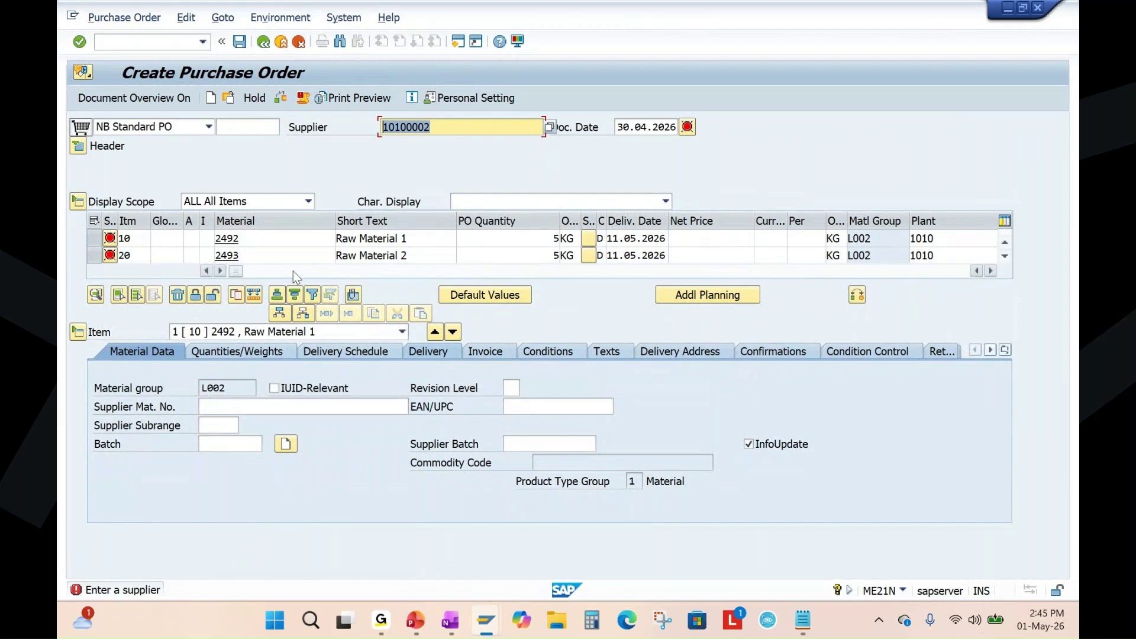
left_click_drag(241, 238, 206, 259)
left_click_drag(426, 130, 373, 128)
left_click_drag(542, 236, 592, 255)
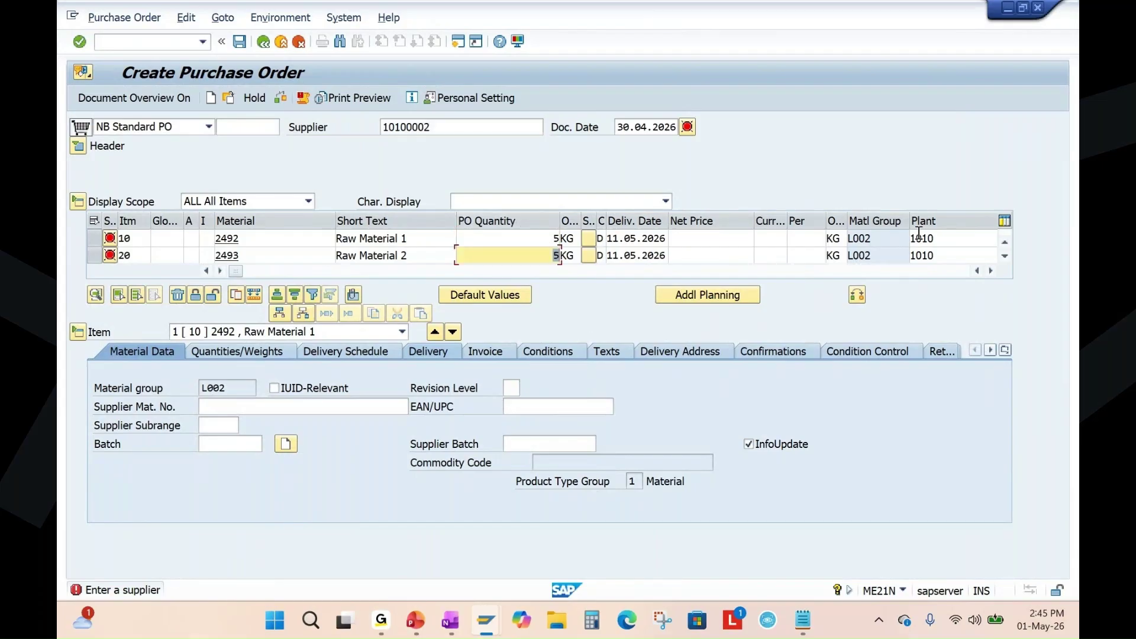
left_click_drag(935, 235, 846, 245)
left_click_drag(931, 256, 852, 259)
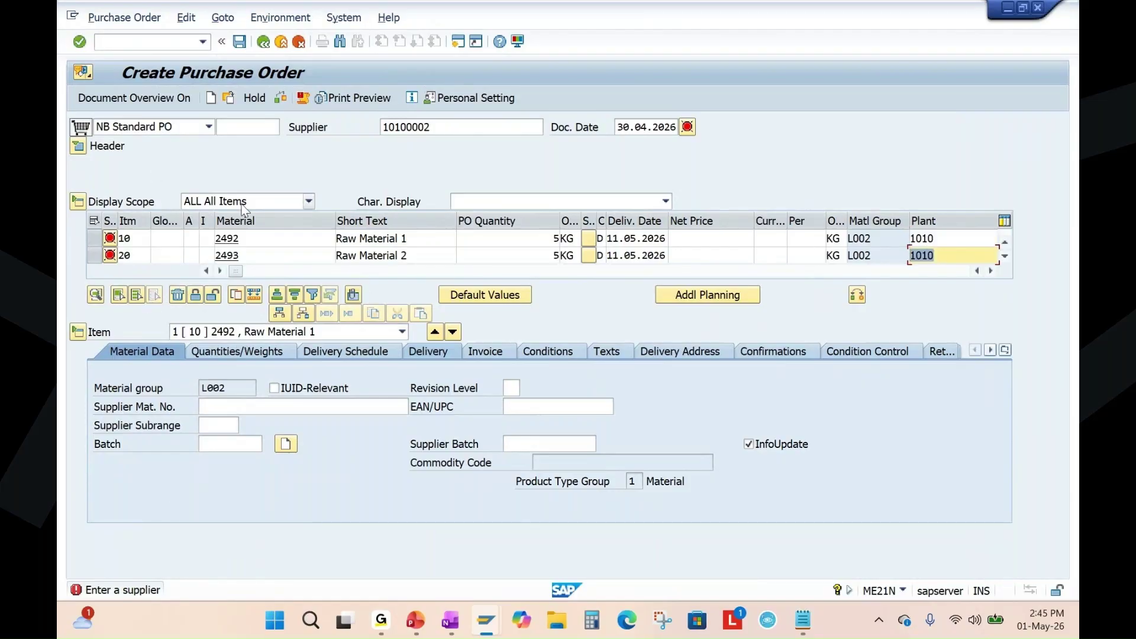
left_click(80, 41)
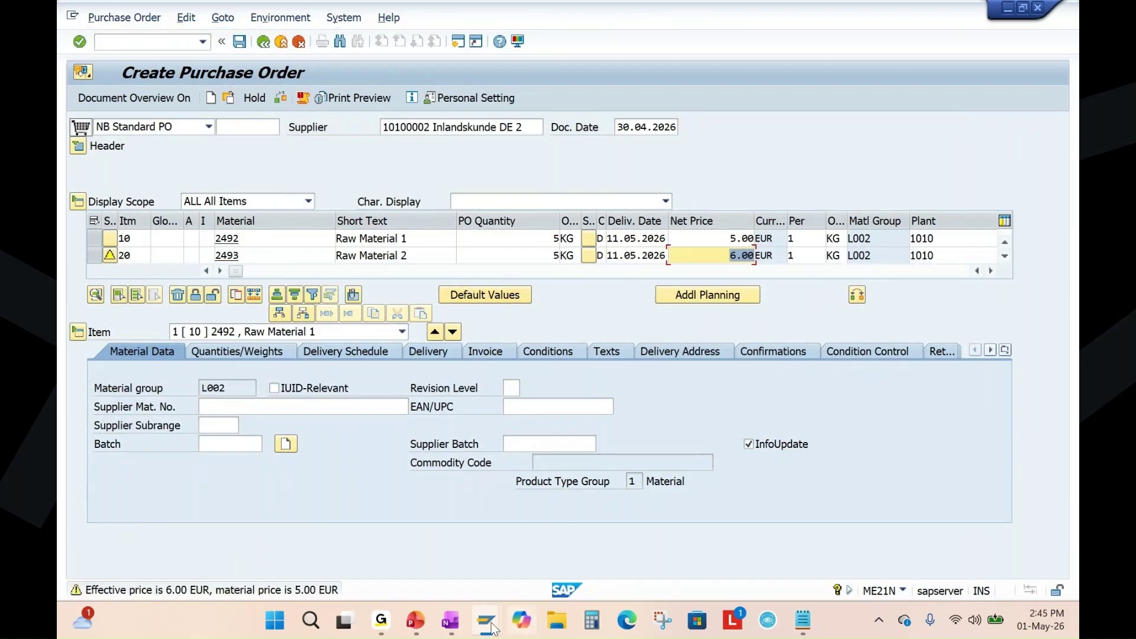
left_click(416, 621)
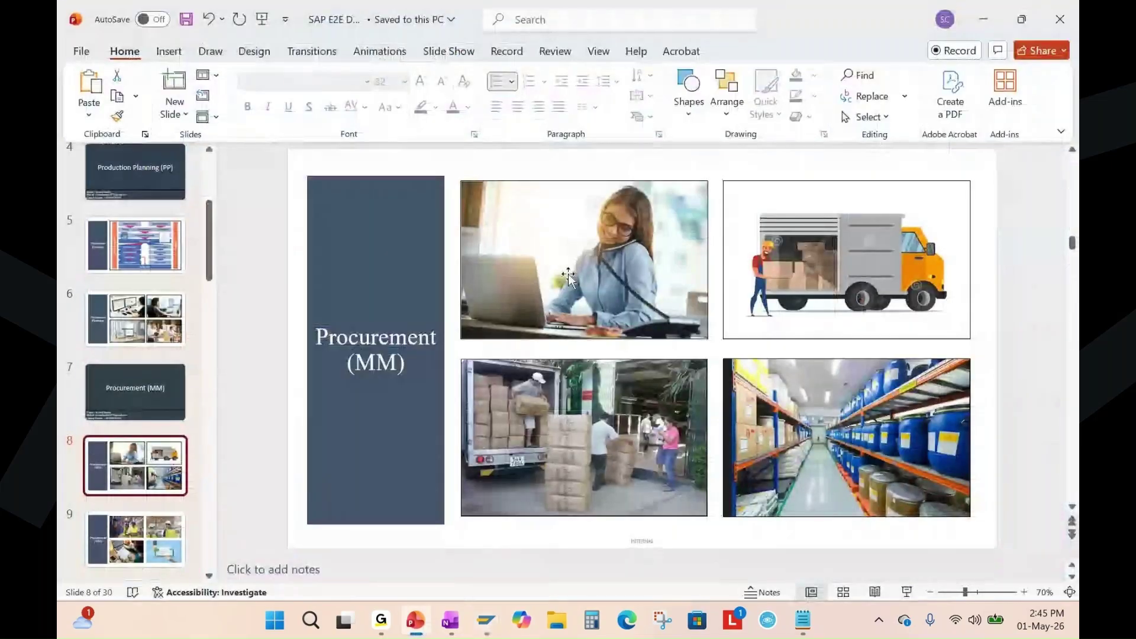
key("alt+Tab")
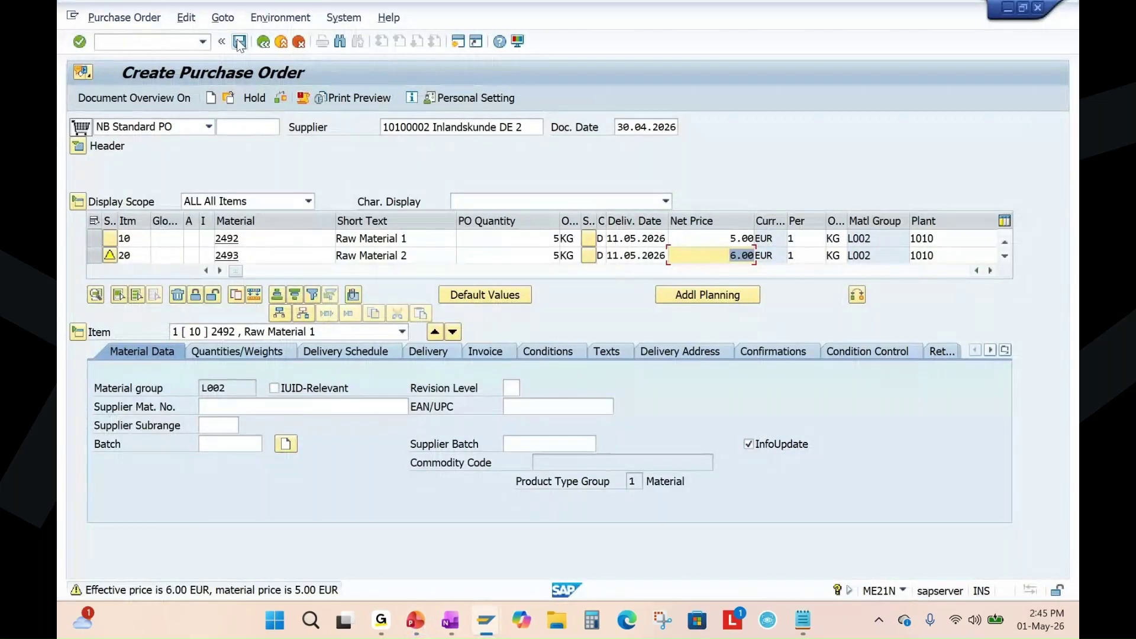
left_click(238, 41)
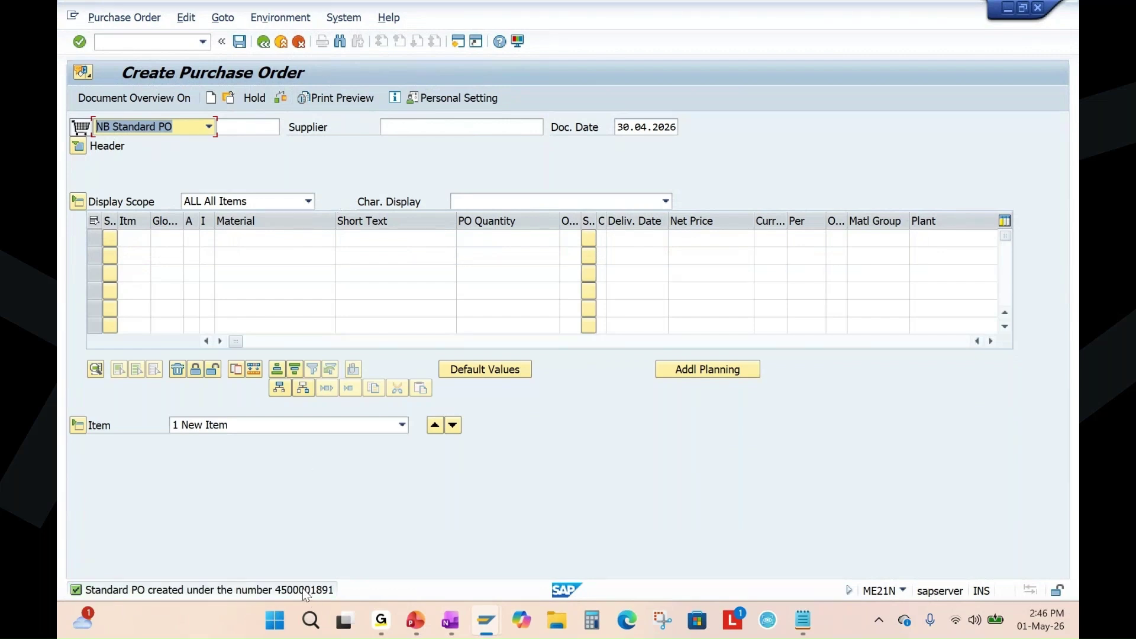
left_click(230, 96)
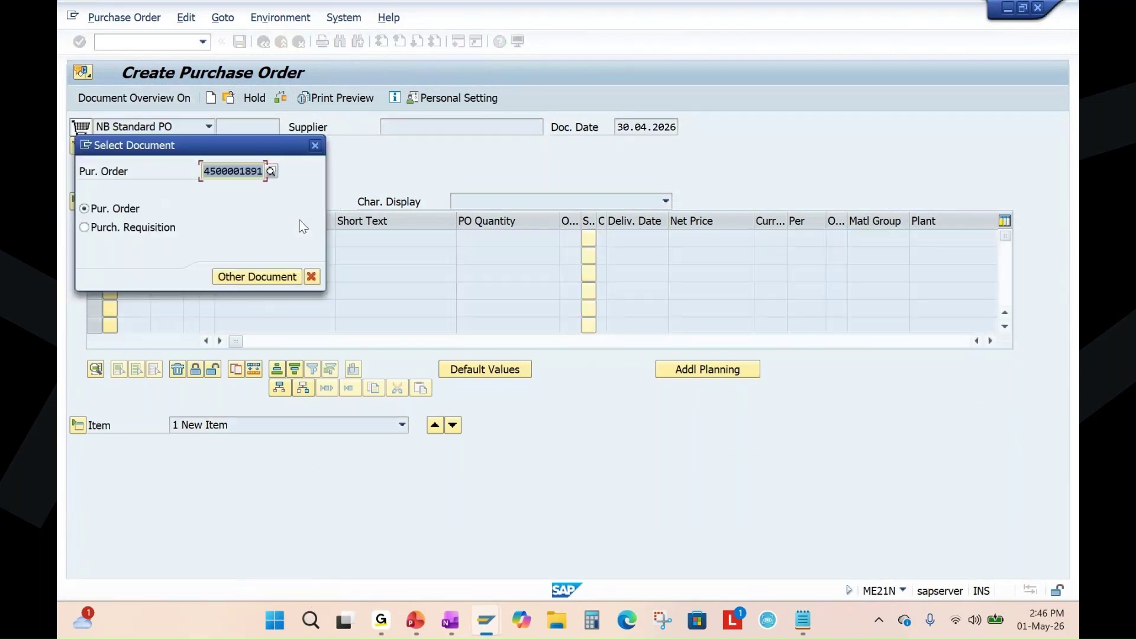
left_click(276, 282)
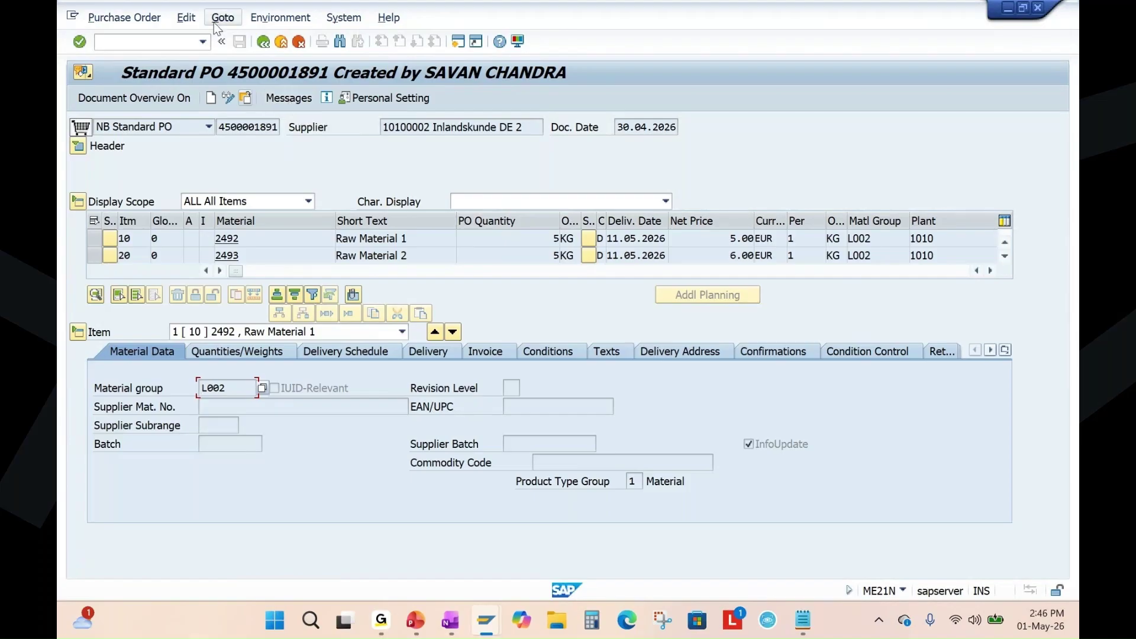
left_click(290, 100)
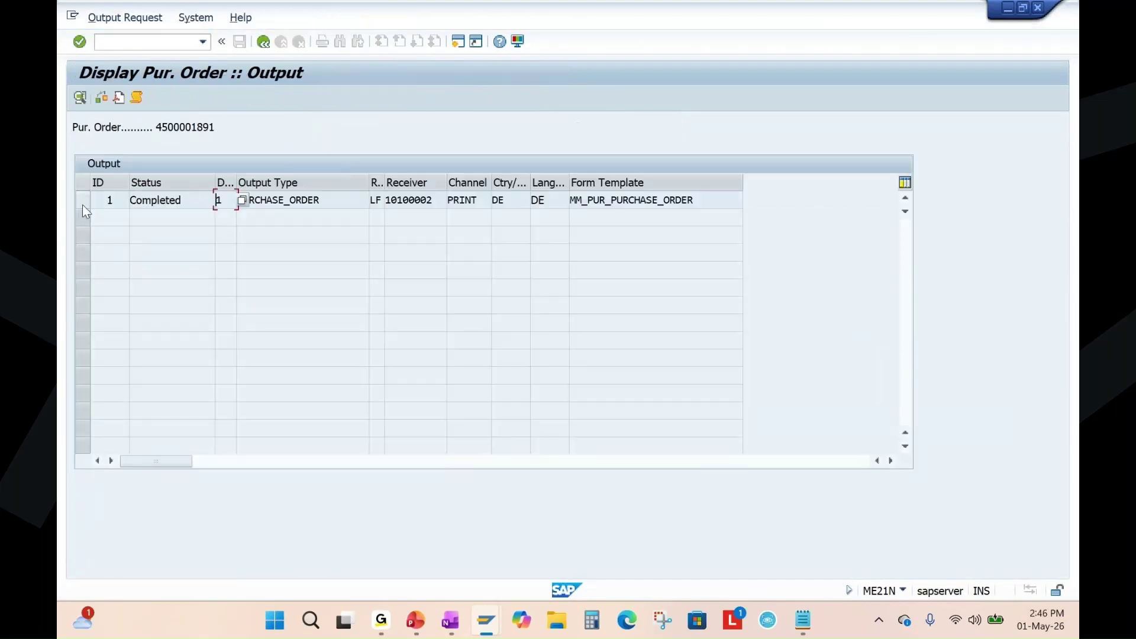
left_click(83, 200)
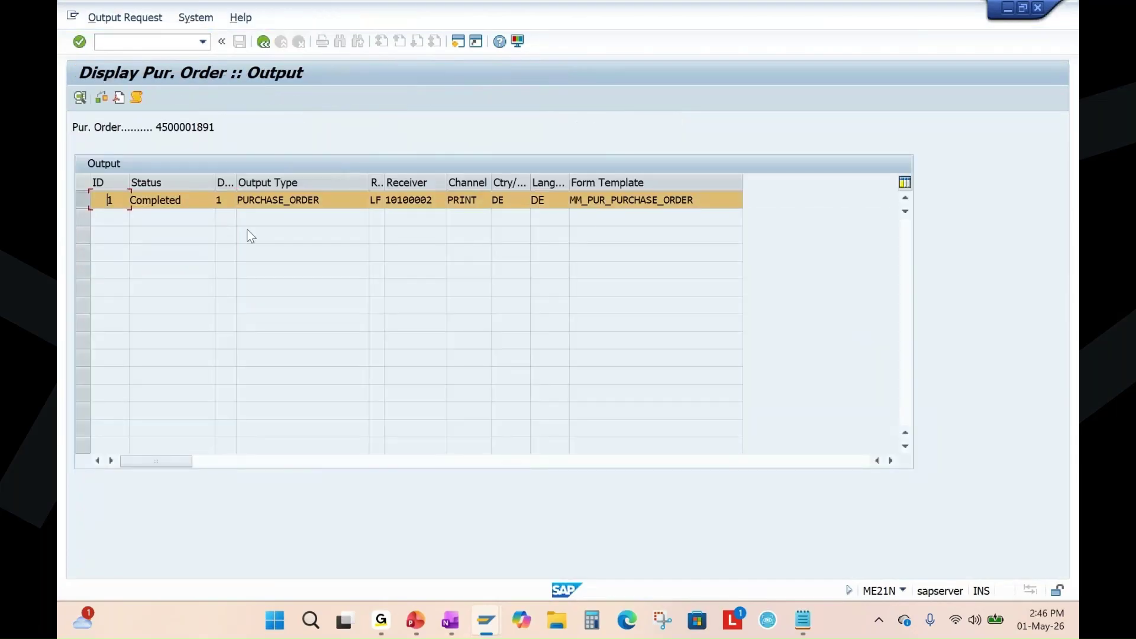
left_click(119, 98)
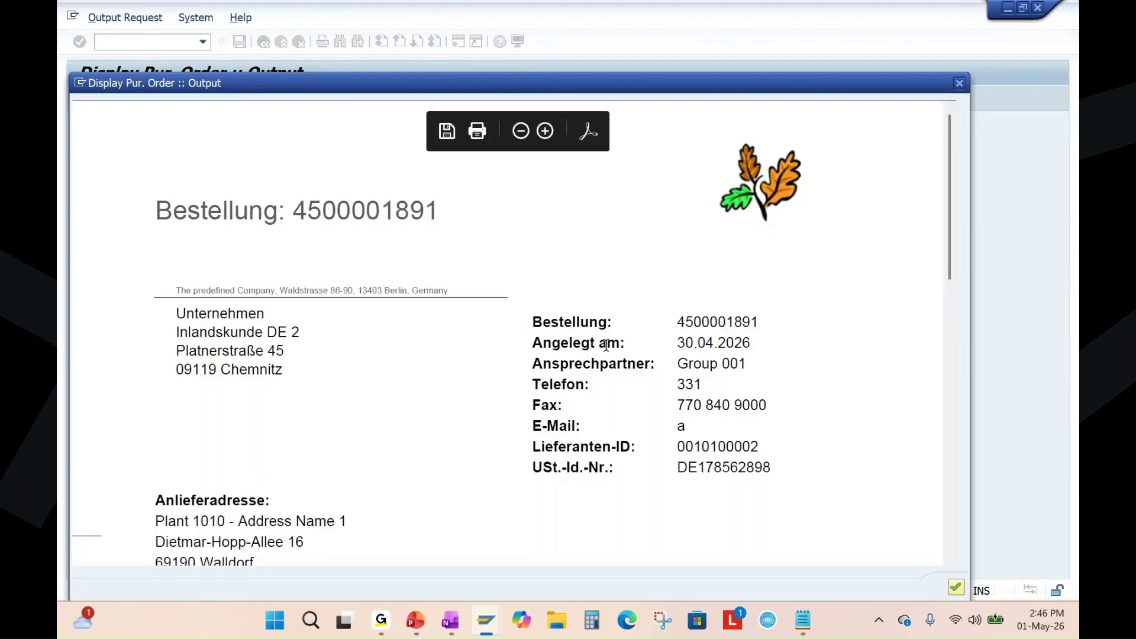
scroll(607, 353, "down", 5)
scroll(605, 347, "down", 3)
scroll(605, 346, "up", 9)
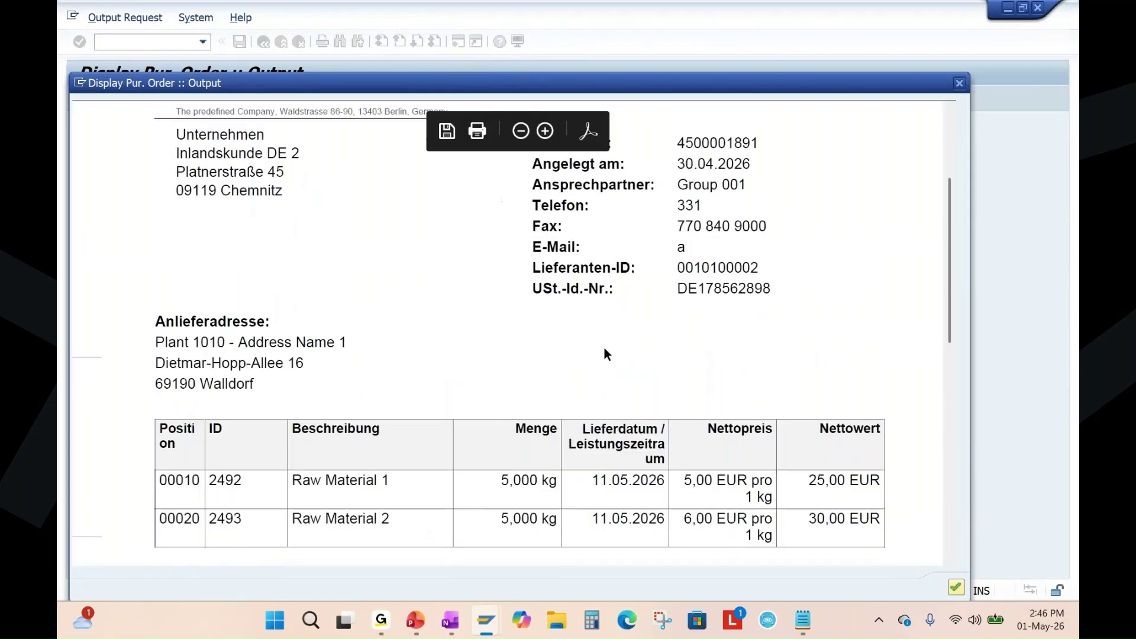
scroll(604, 348, "down", 4)
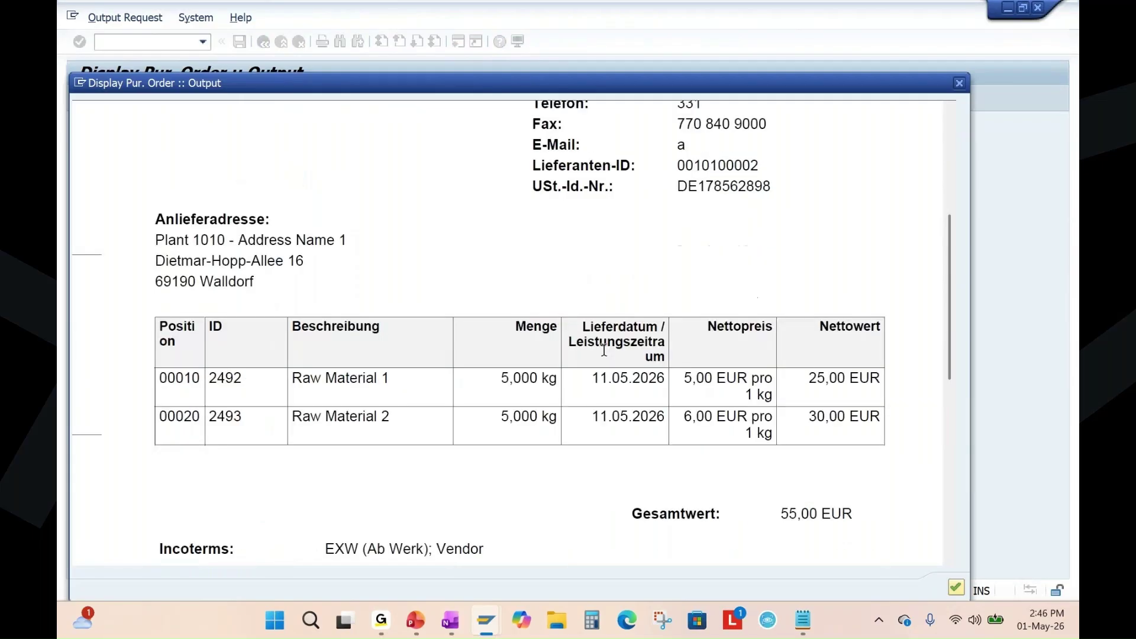
scroll(604, 351, "up", 5)
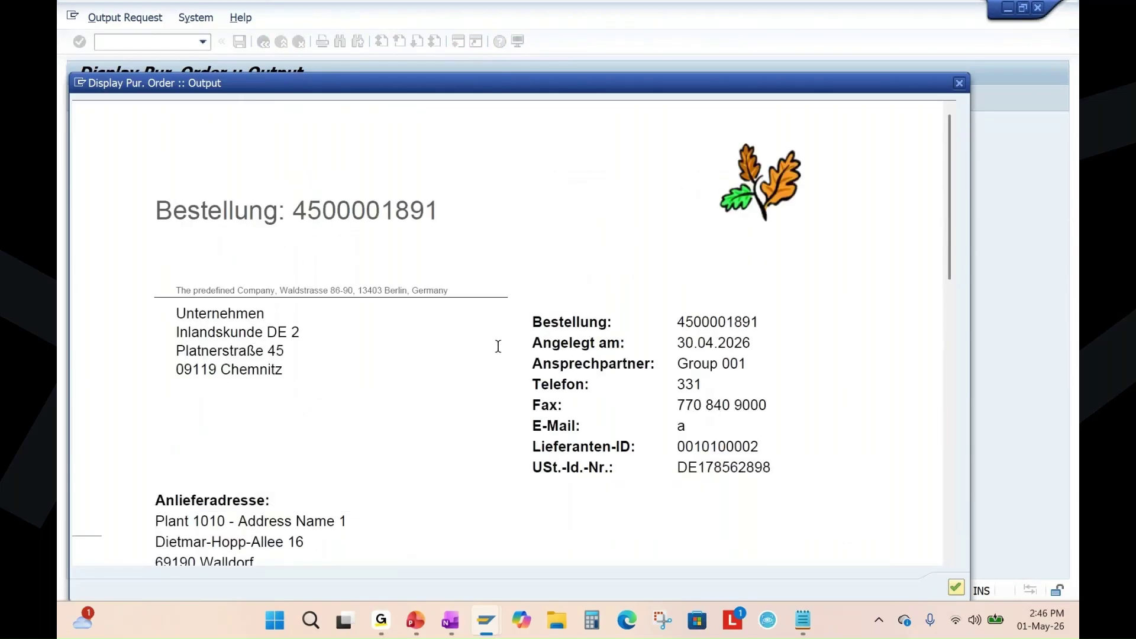
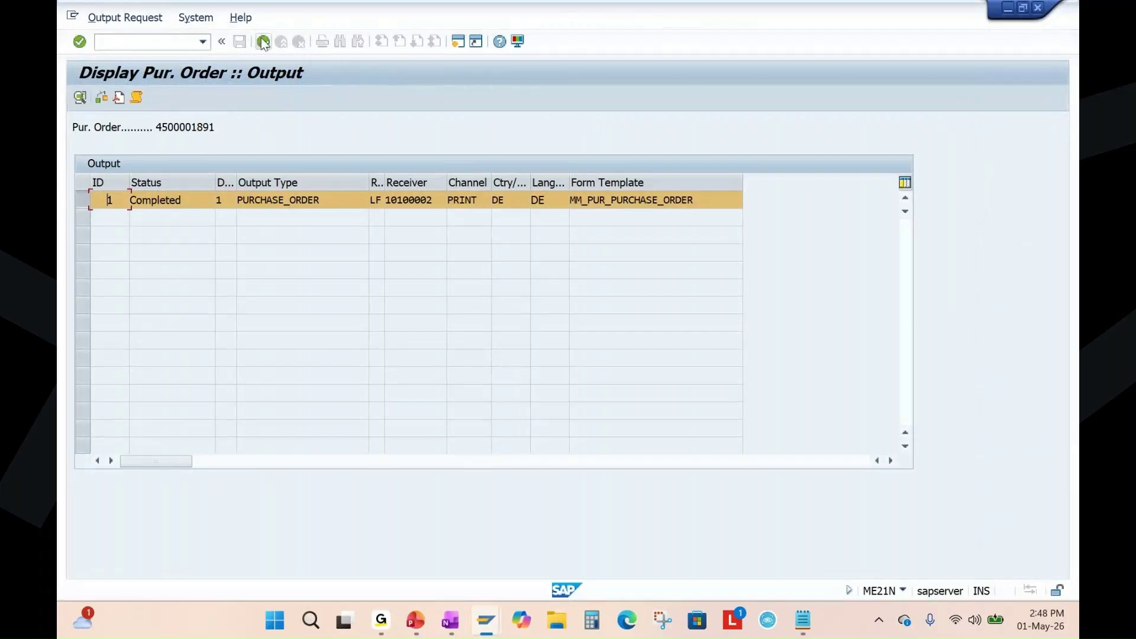
left_click(263, 41)
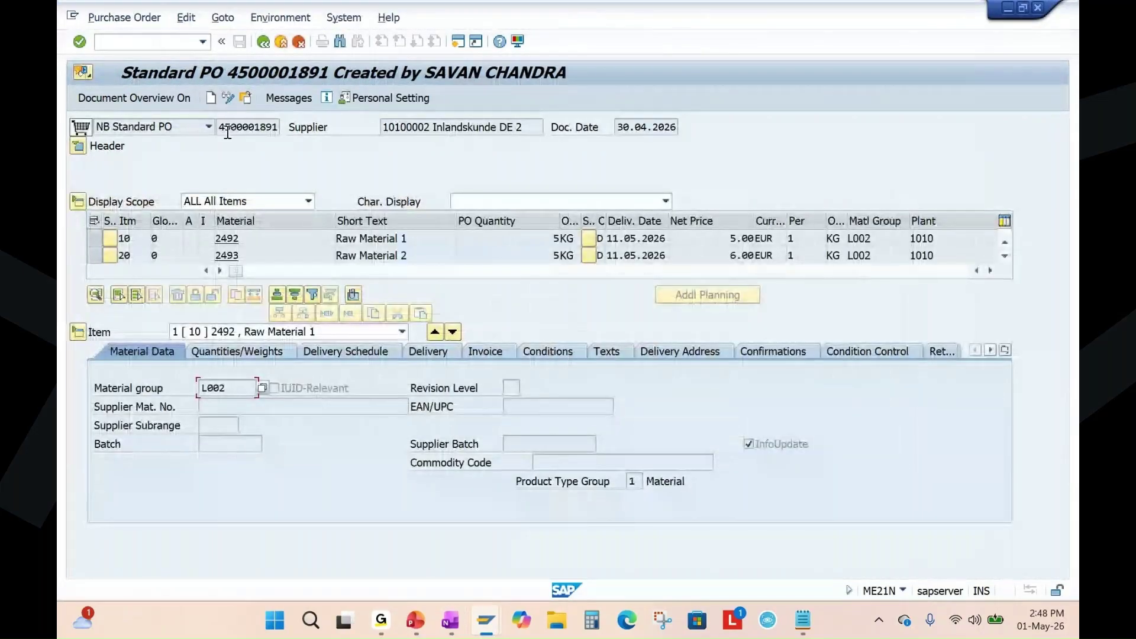
left_click_drag(219, 126, 309, 125)
key("ctrl+c")
left_click(308, 127)
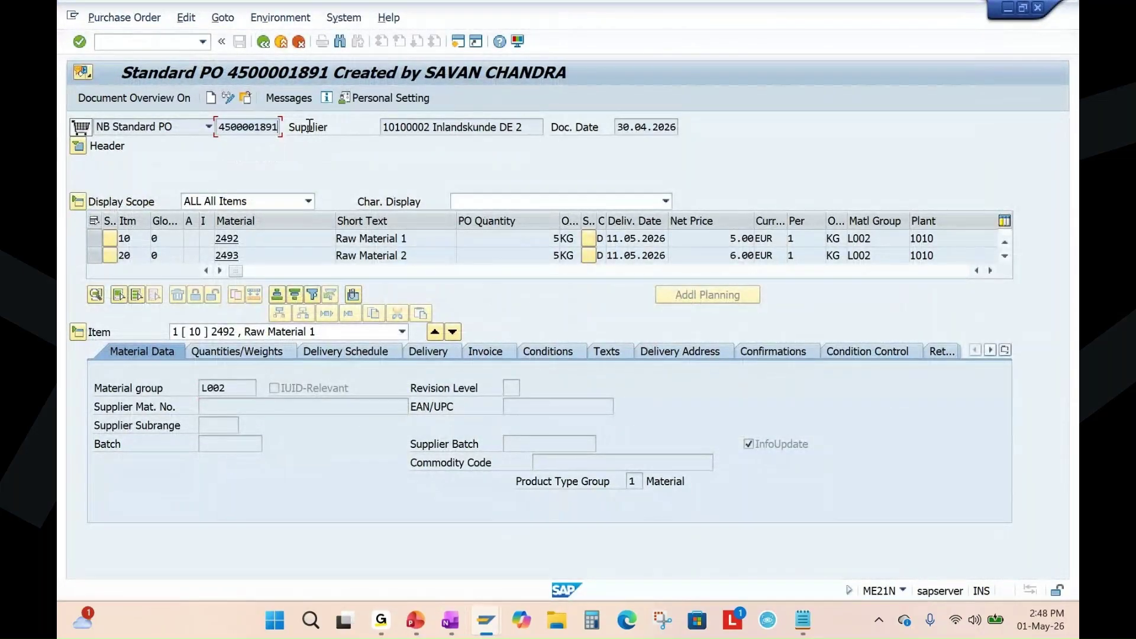
Launch the goods movement transaction MIGO with /nmigo.
left_click(136, 42)
type("/nmigo")
key("Return")
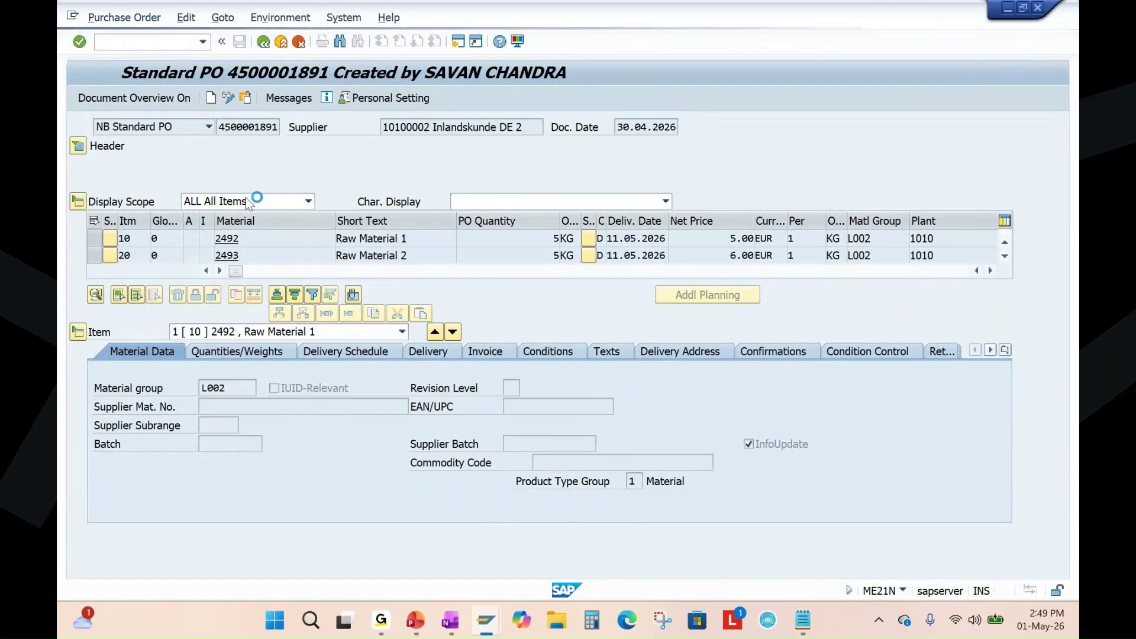
Set up an A01 Goods Receipt against the pasted purchase order with movement type 101 and load its items.
left_click(147, 127)
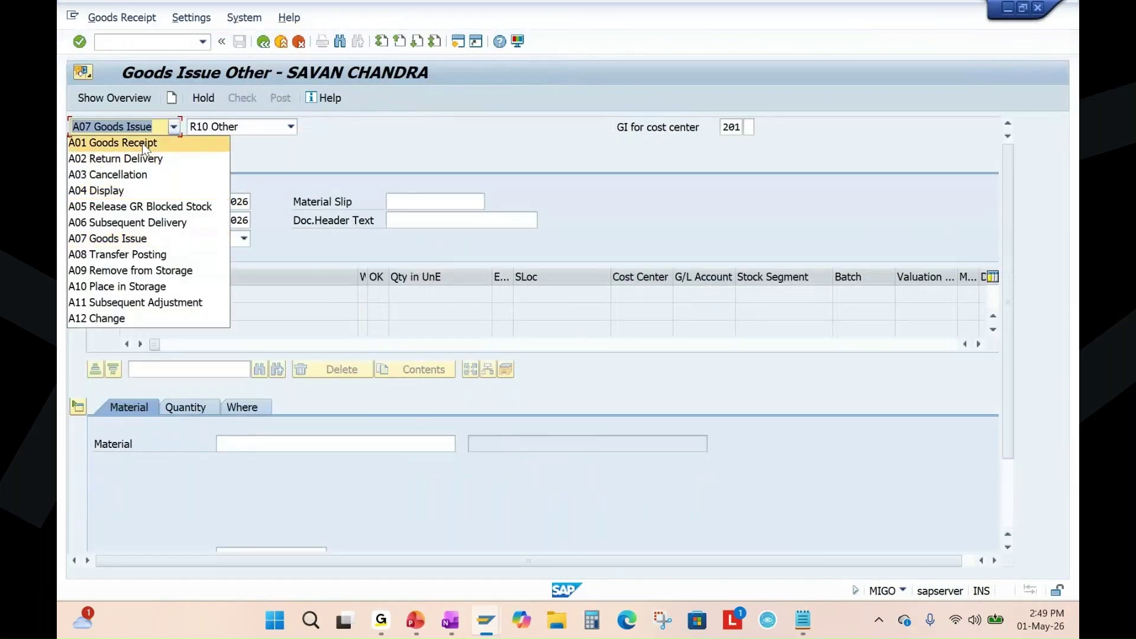
left_click(113, 143)
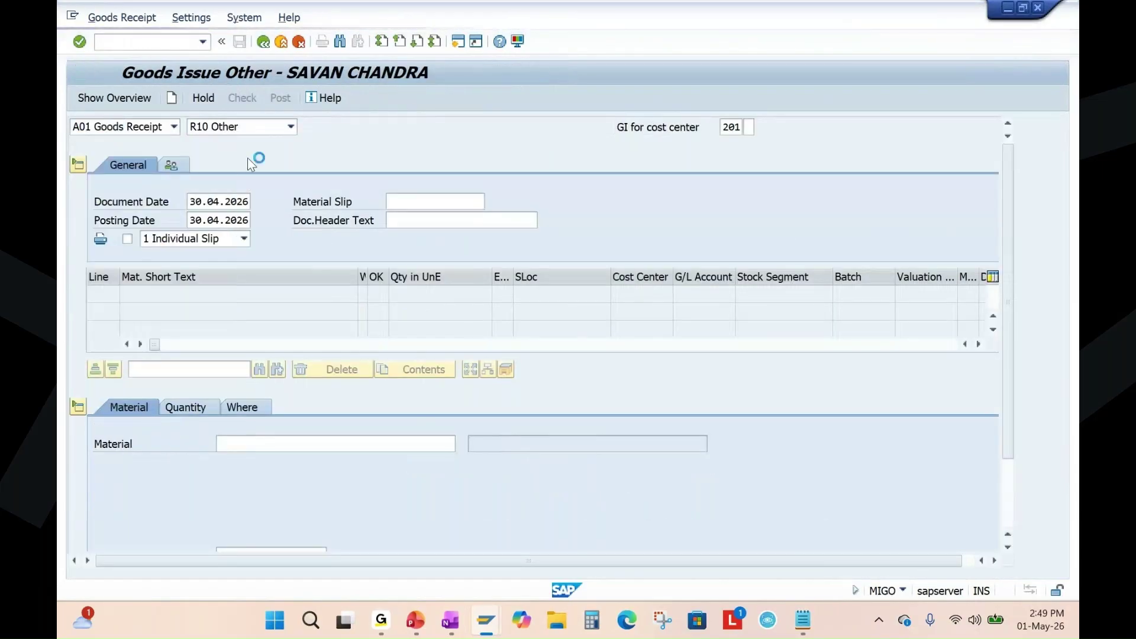
left_click(291, 127)
left_click(278, 142)
left_click(332, 129)
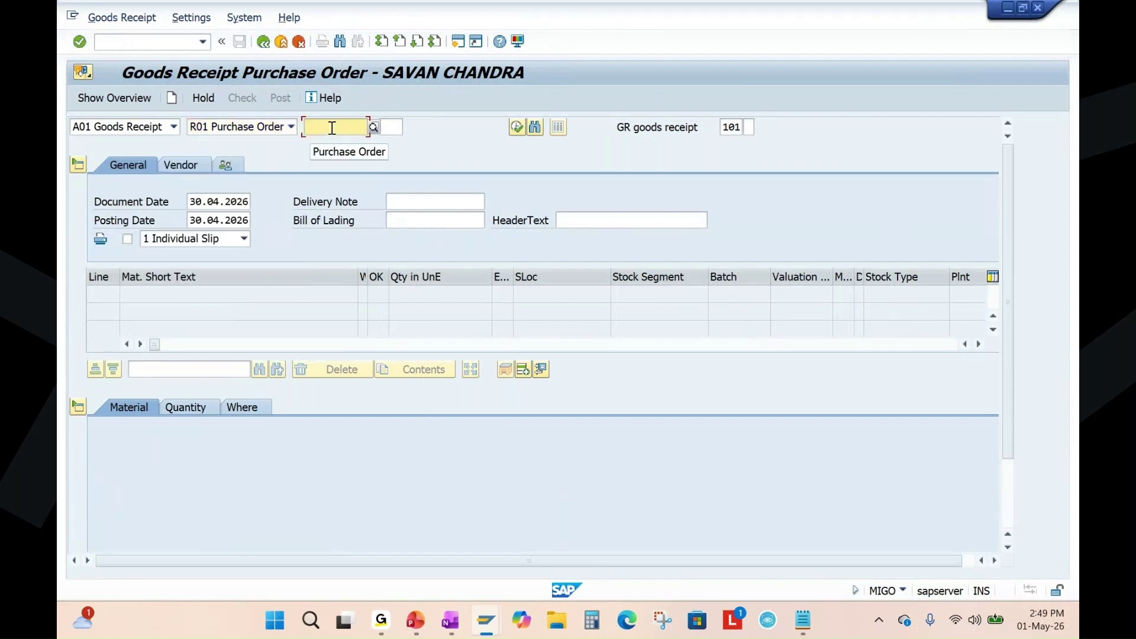
key("ctrl+v")
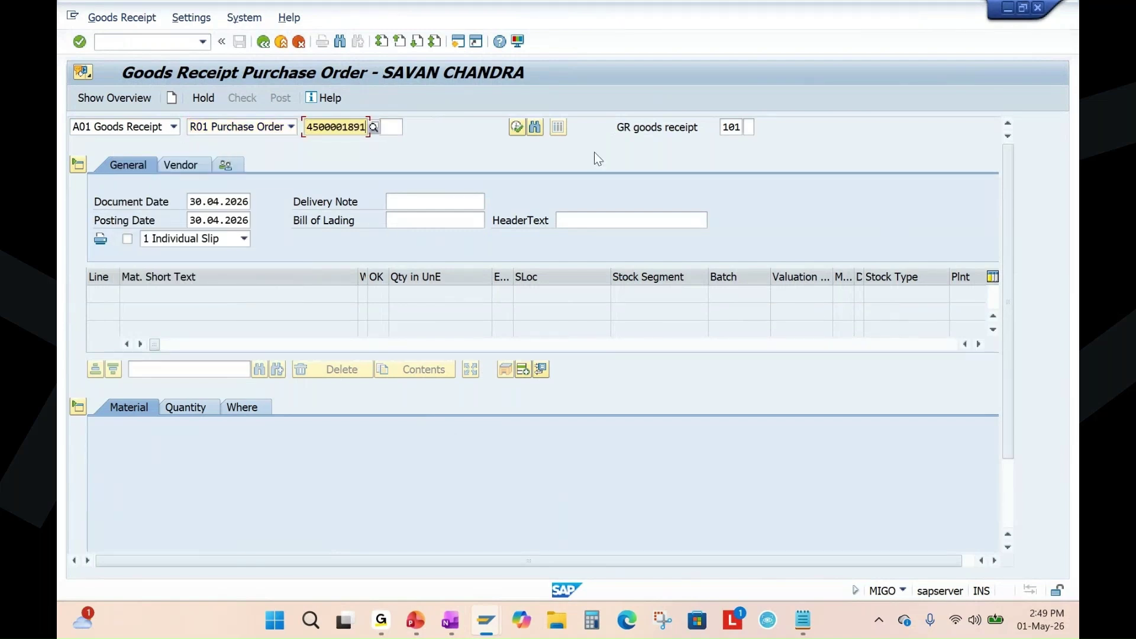
double_click(730, 126)
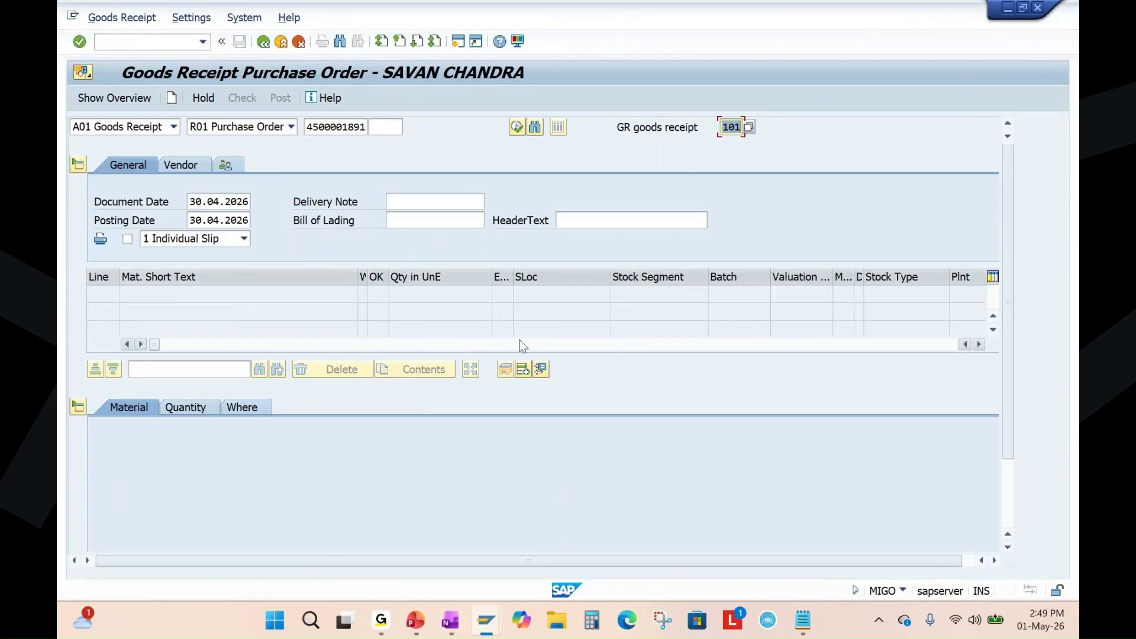
left_click(507, 365)
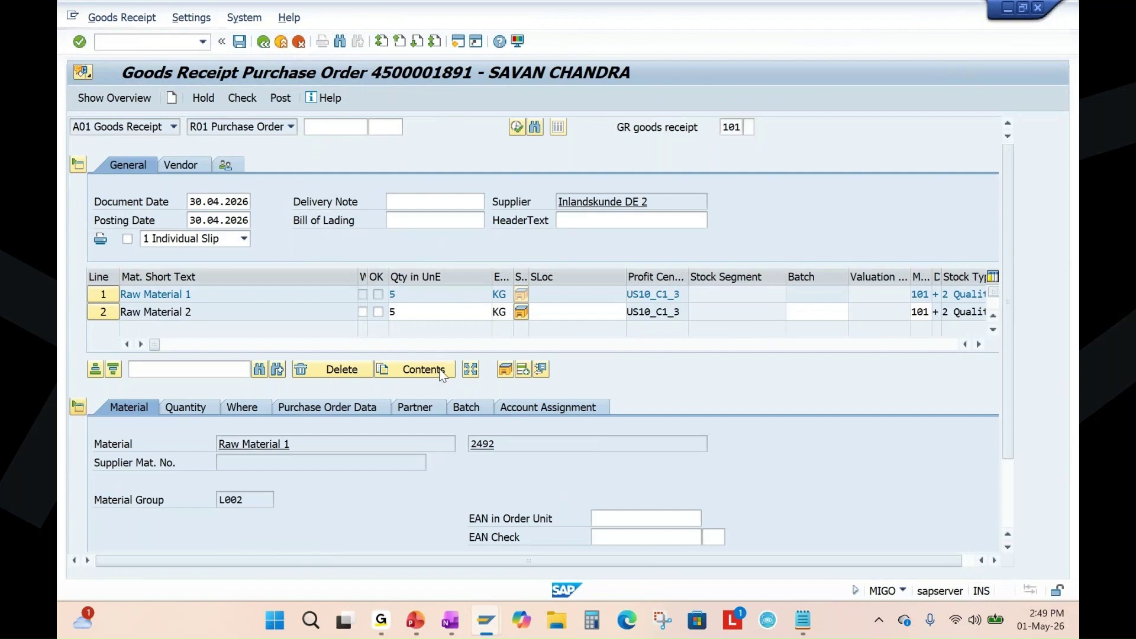
Mark both raw-material lines OK and set storage location 101C on each.
left_click(377, 294)
left_click(377, 312)
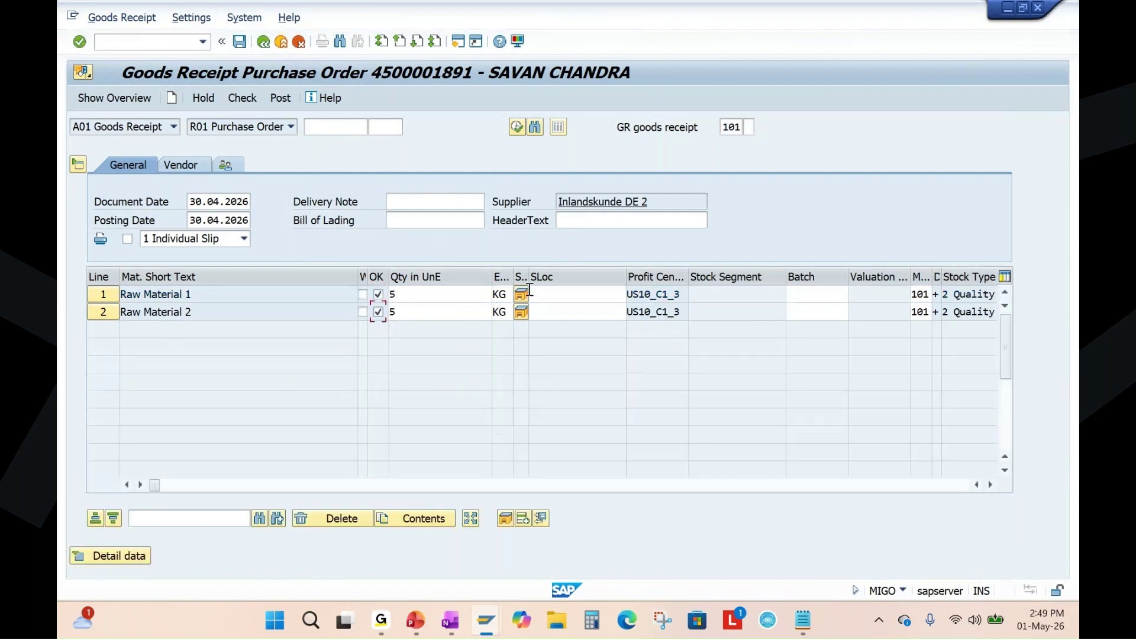
left_click(529, 294)
left_click(550, 326)
left_click(577, 312)
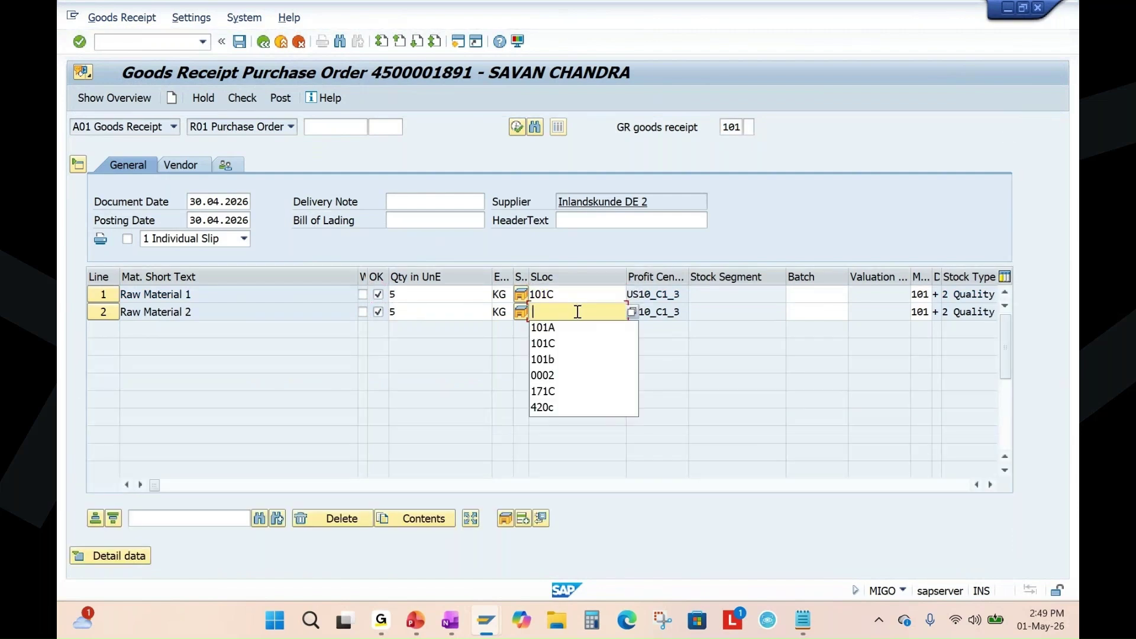
left_click(549, 343)
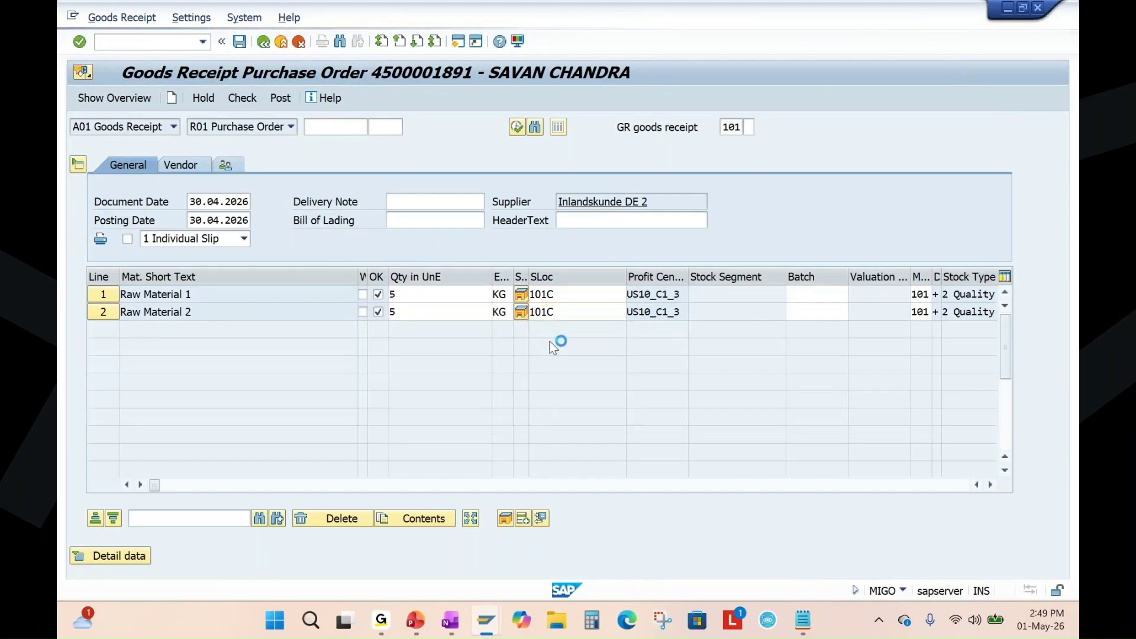
Review both lines' 5 KG quantities and storage locations, then check the goods receipt for errors.
left_click(206, 296)
left_click(207, 310)
left_click(404, 297)
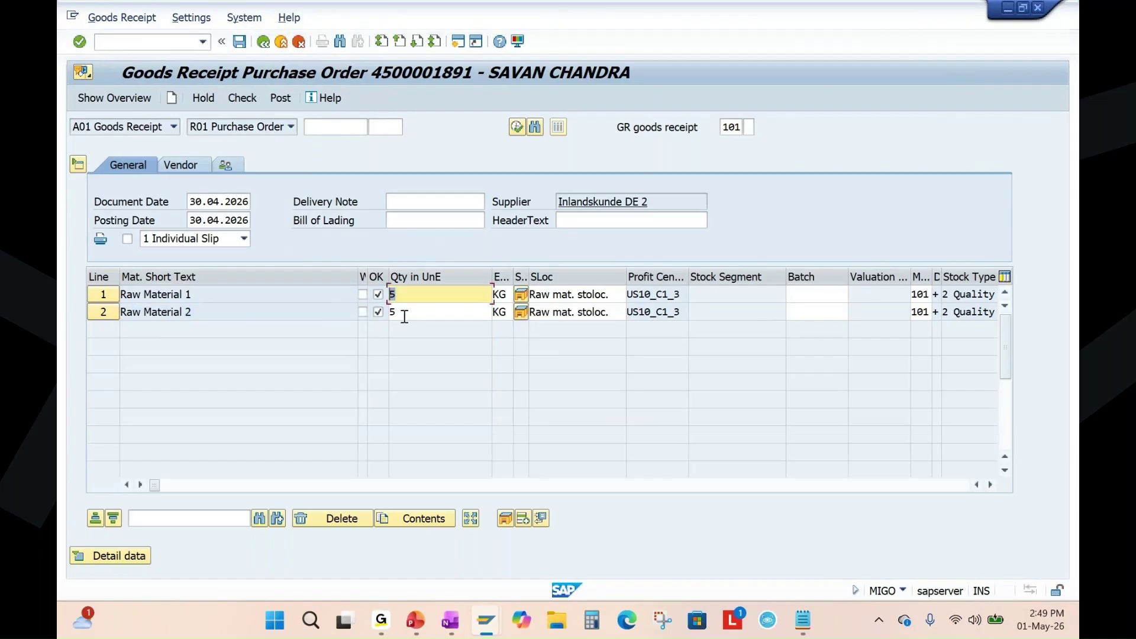
left_click(404, 313)
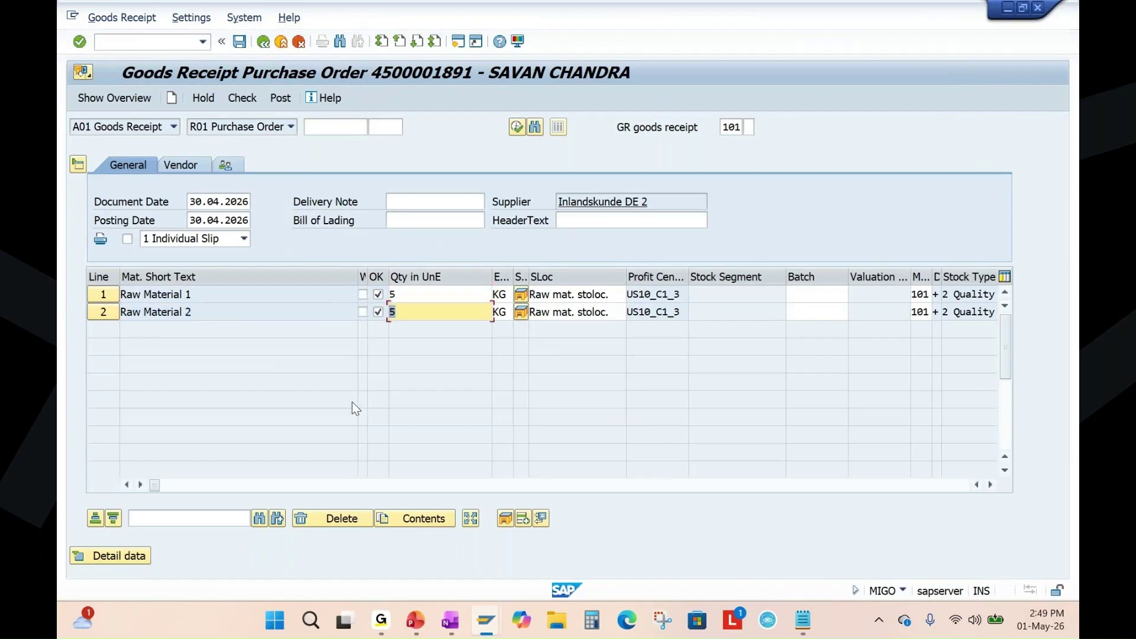
left_click(613, 295)
left_click(621, 313)
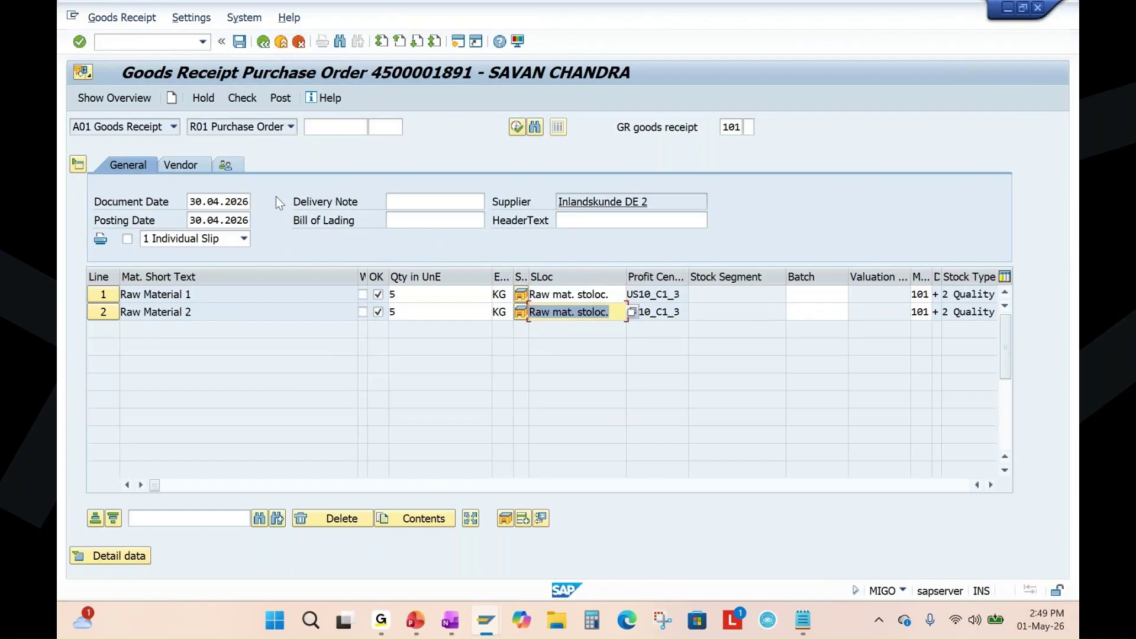
left_click(241, 99)
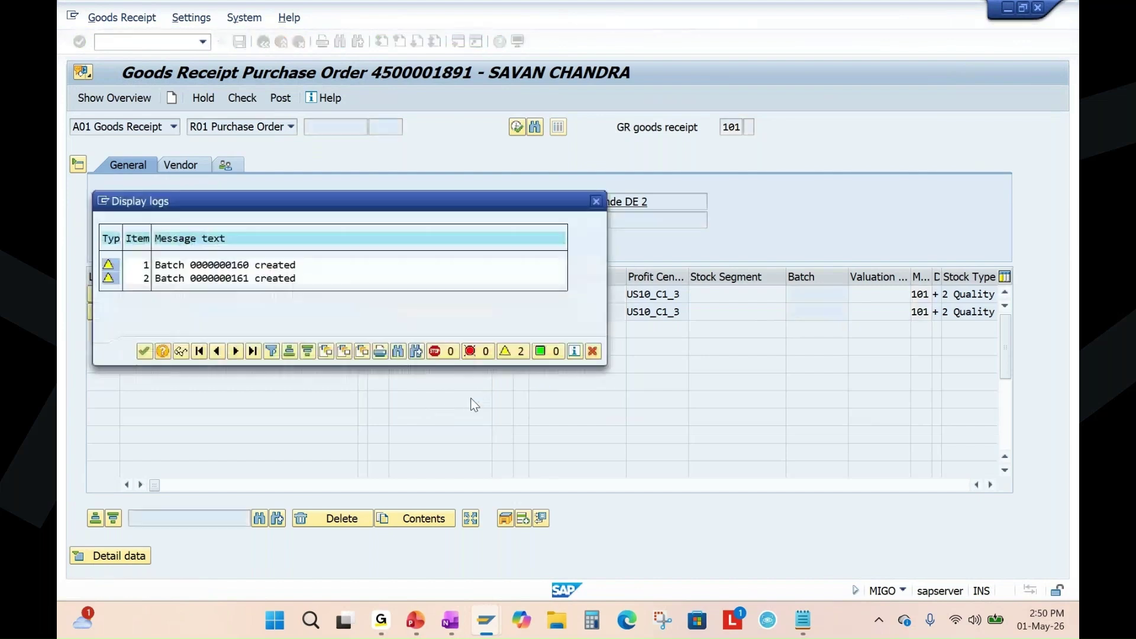
left_click(144, 351)
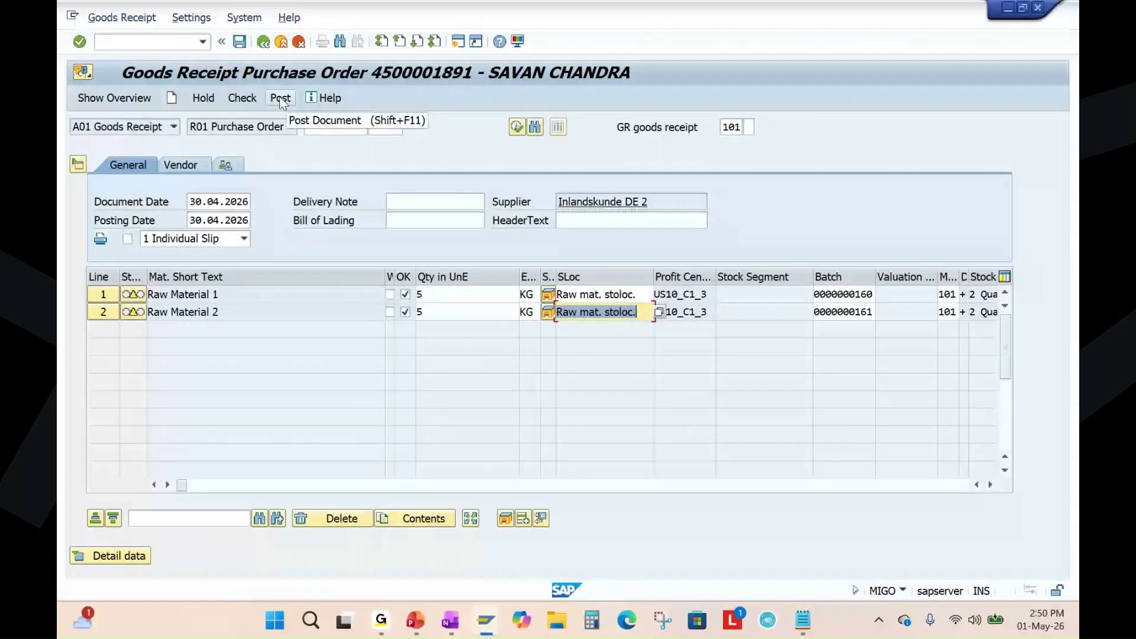
left_click(281, 99)
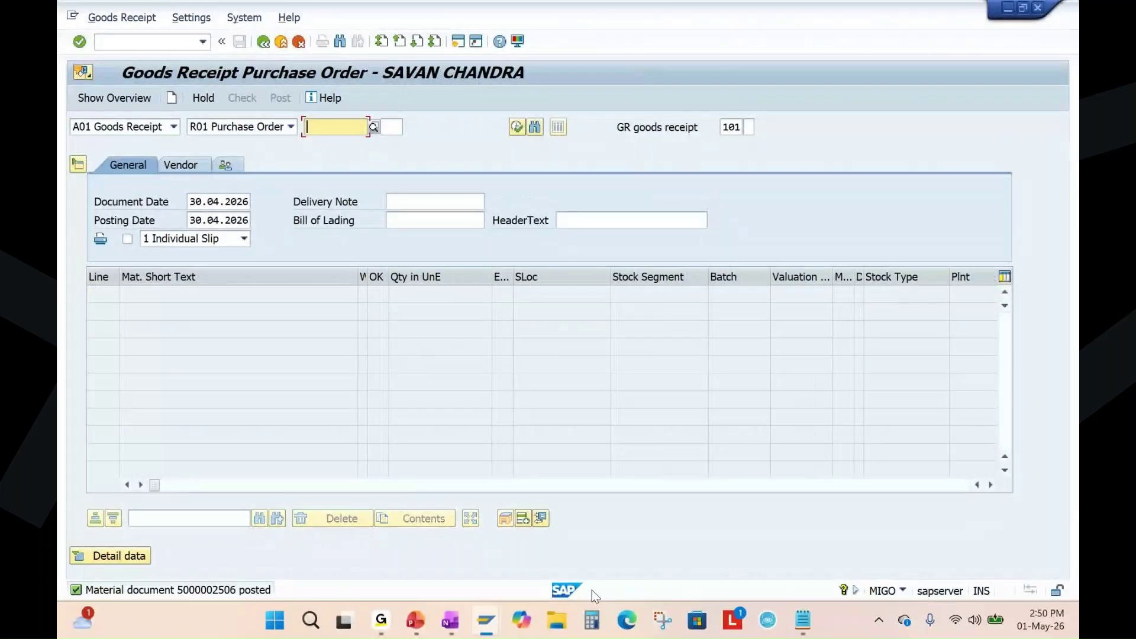
key("alt+Tab")
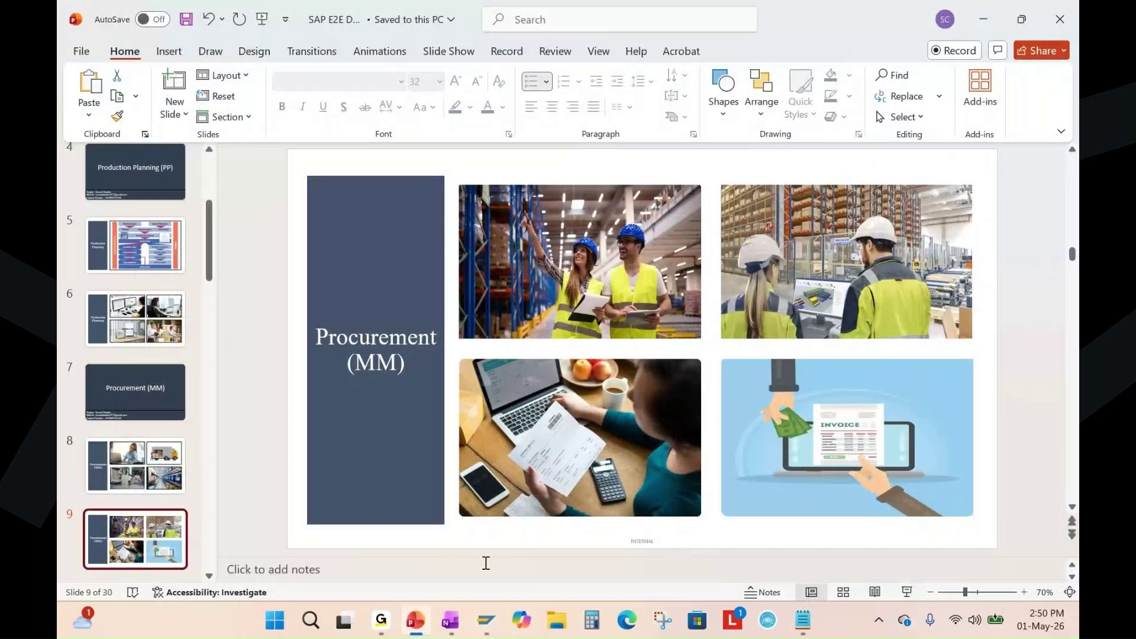
Back in SAP, rerun the MB52 warehouse stock report.
key("alt+Tab")
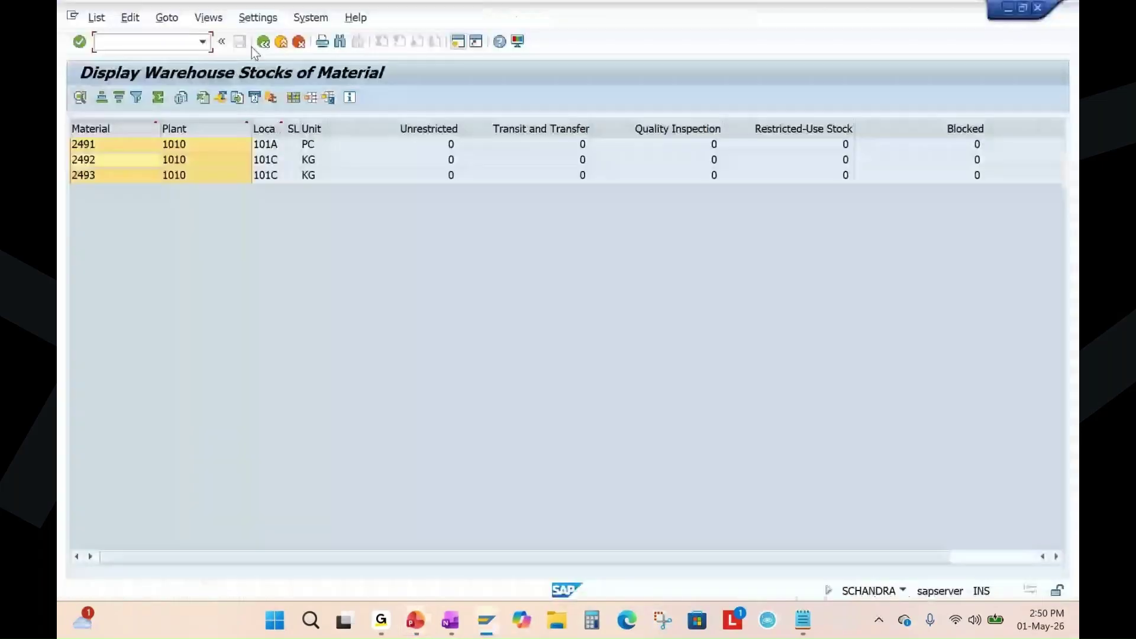
left_click(264, 42)
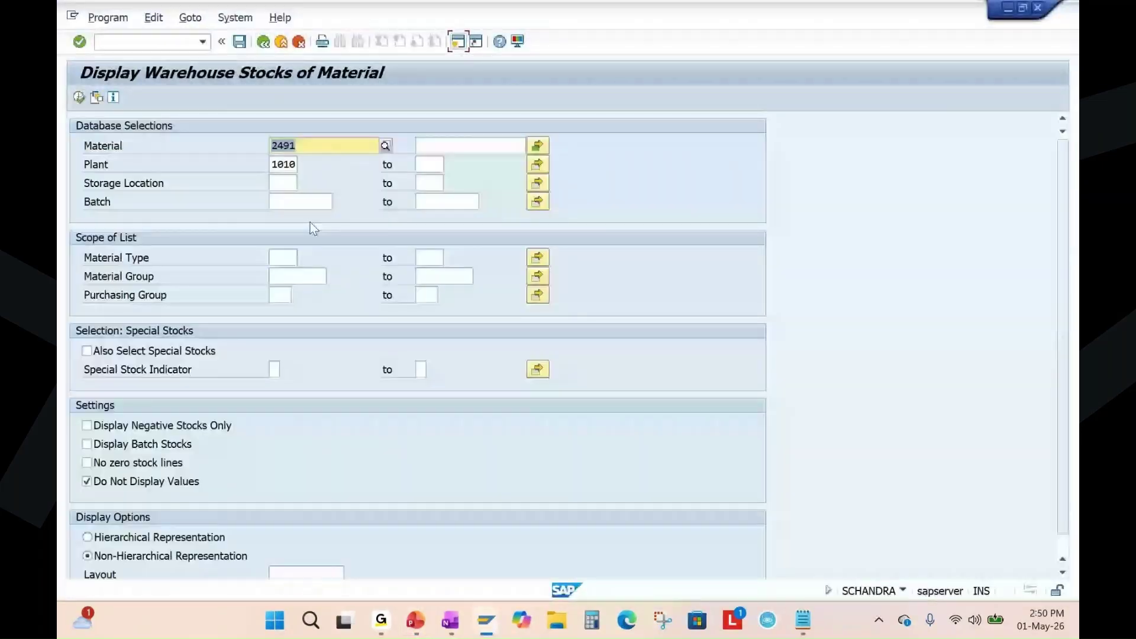
left_click(903, 591)
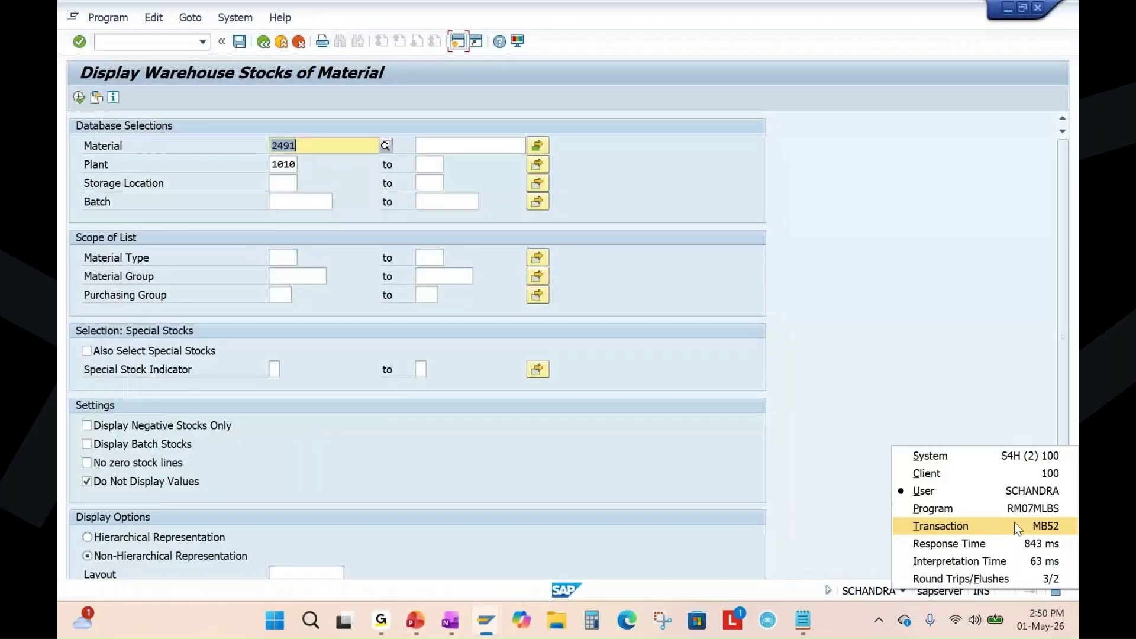
left_click(1016, 526)
left_click(79, 97)
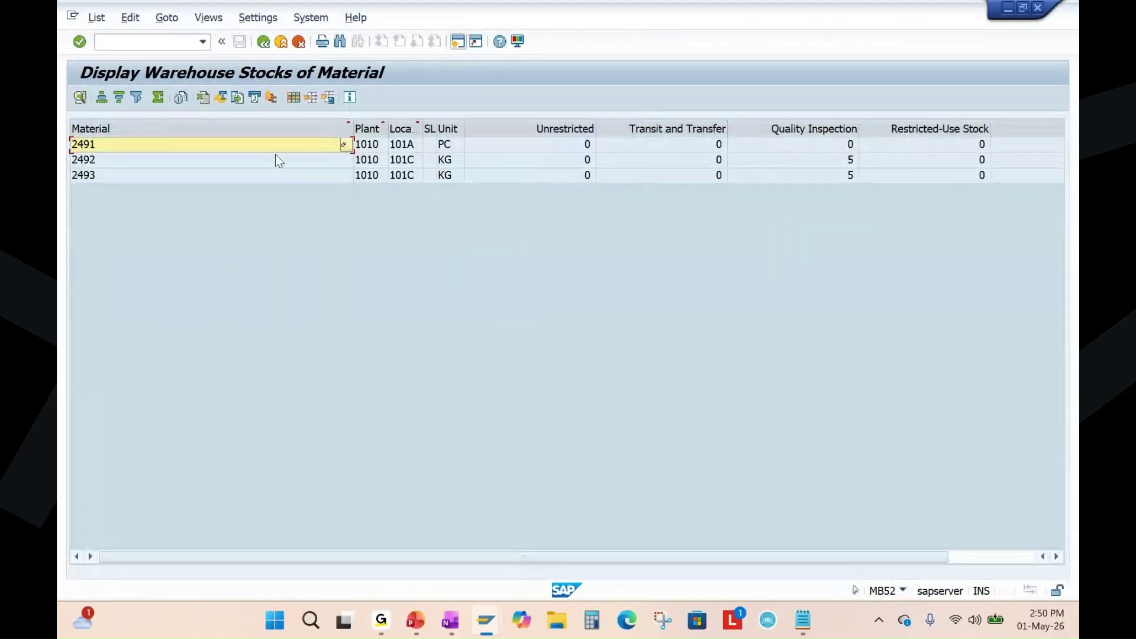
Fit the Material column and highlight 2492 and 2493's Quality Inspection stock before returning to PowerPoint.
double_click(350, 123)
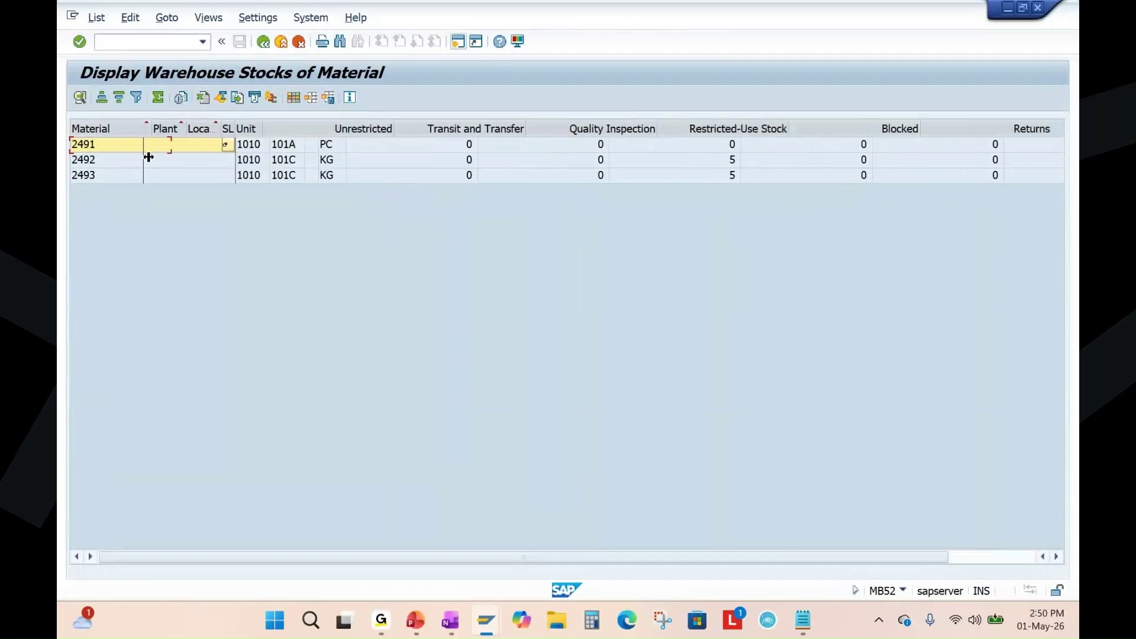
left_click(609, 174)
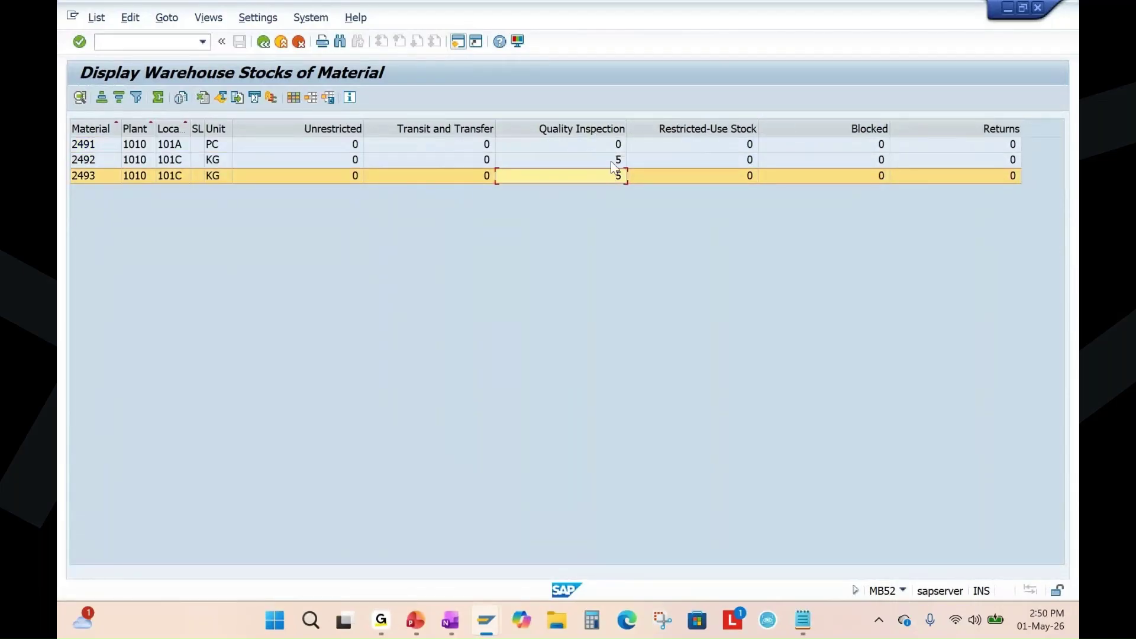
left_click(611, 161)
left_click(607, 128)
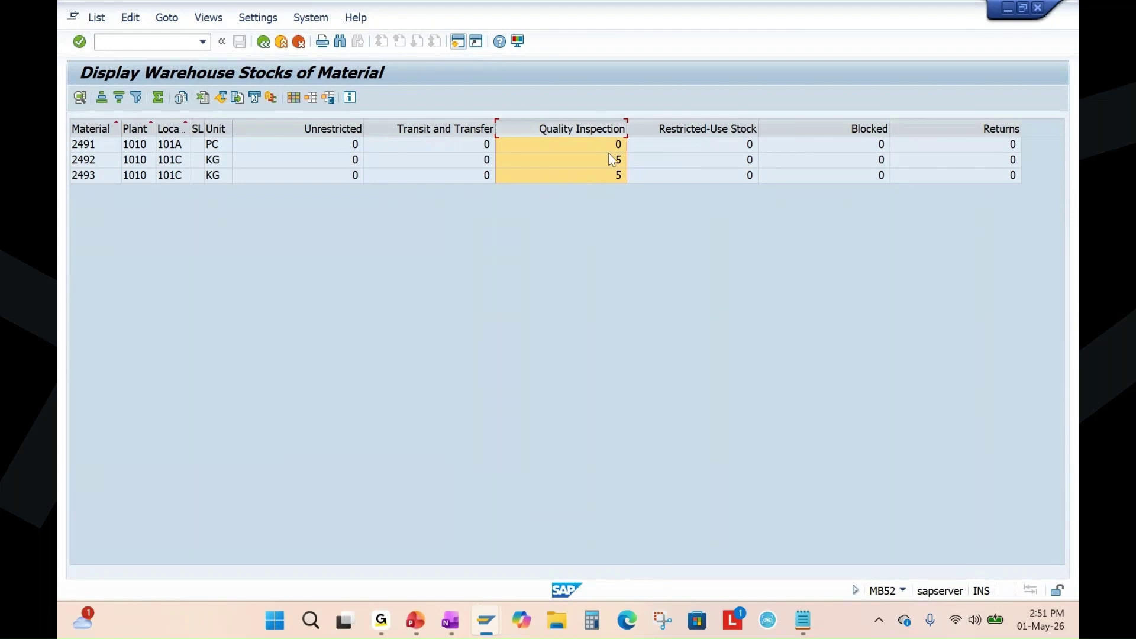
left_click(609, 161)
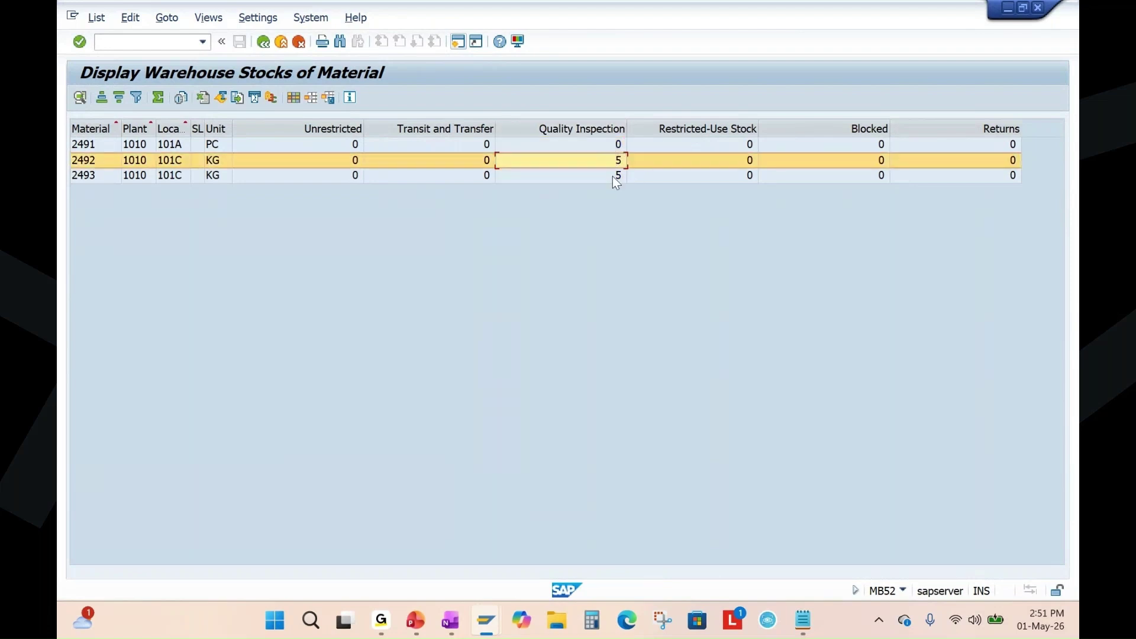
left_click(612, 177)
left_click(603, 126)
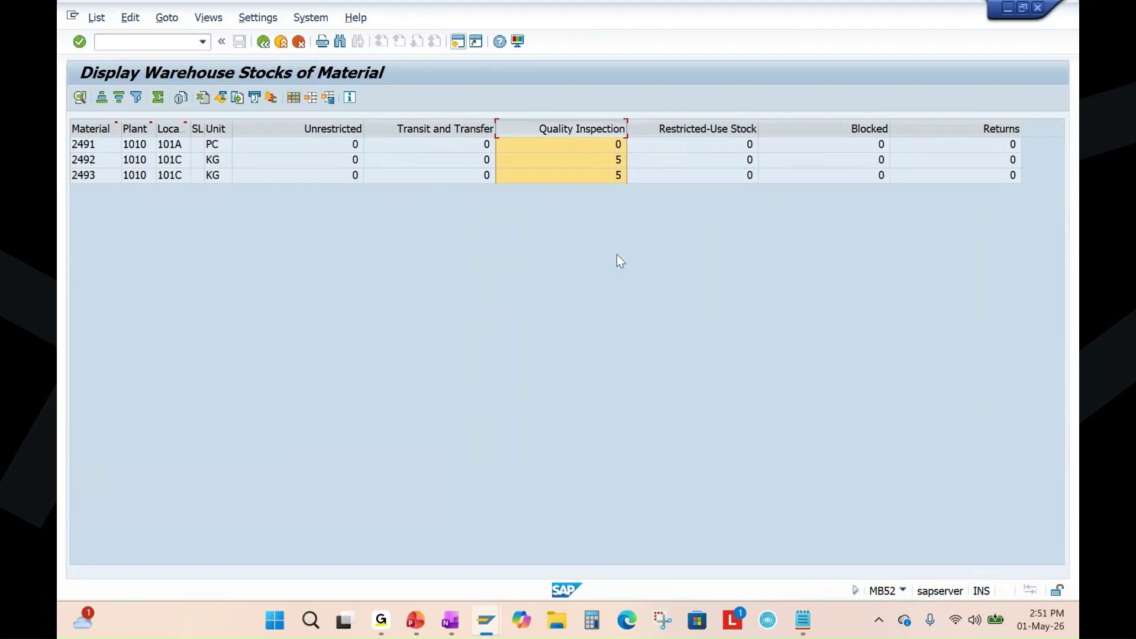
key("alt+Tab")
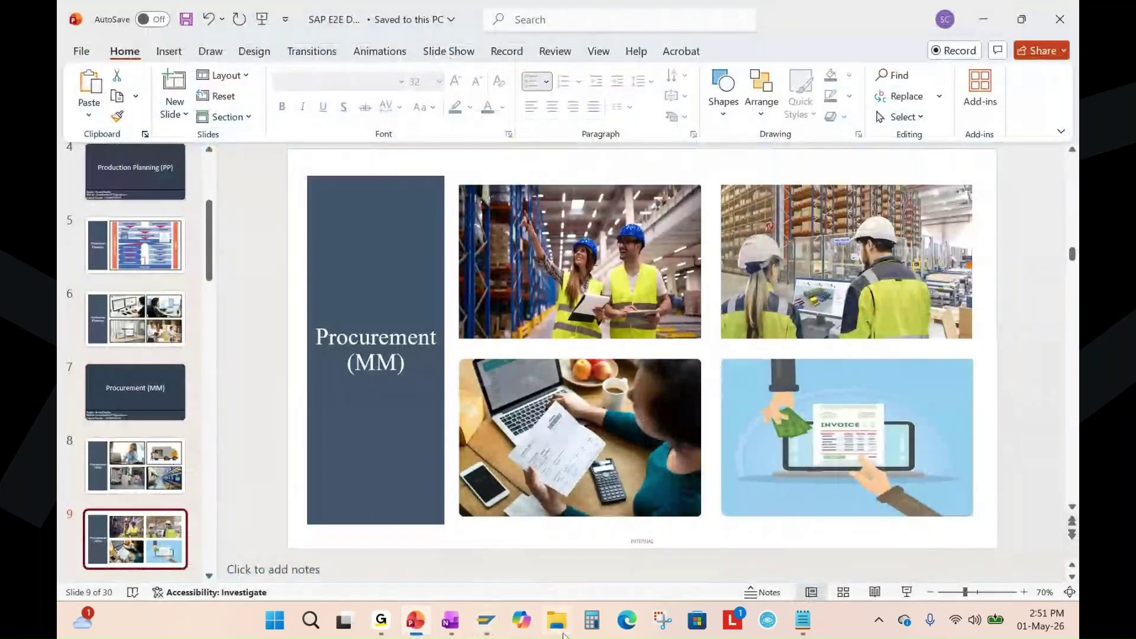
Bring up the Materials Management notes, highlight the Goods Receipt - MIGO line, and list open SAP windows.
left_click(449, 620)
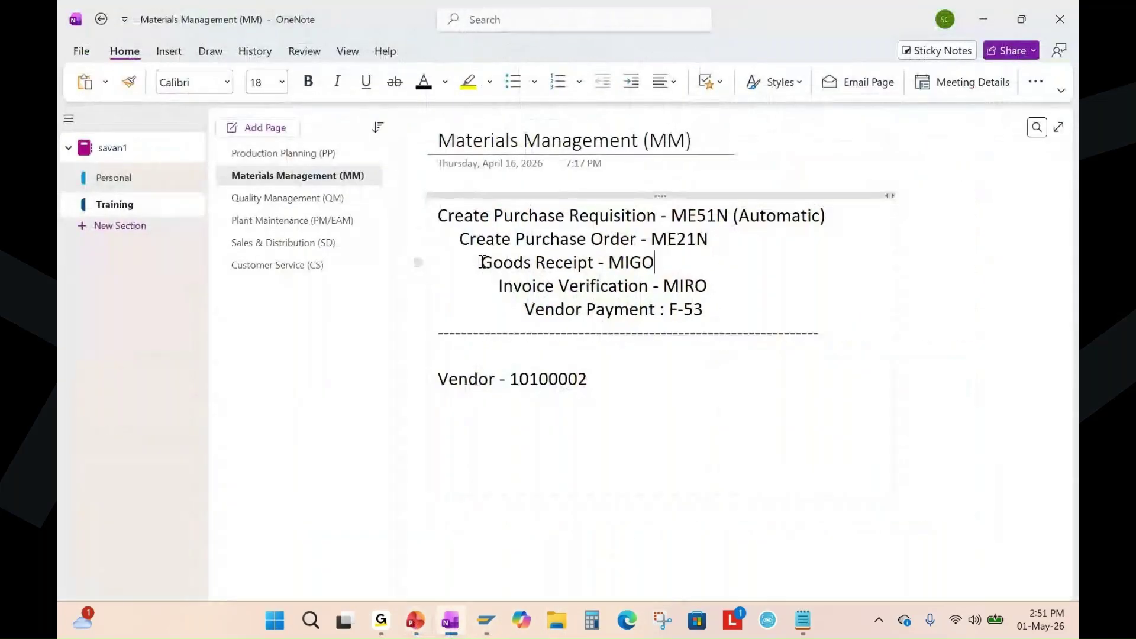
left_click_drag(480, 264, 657, 263)
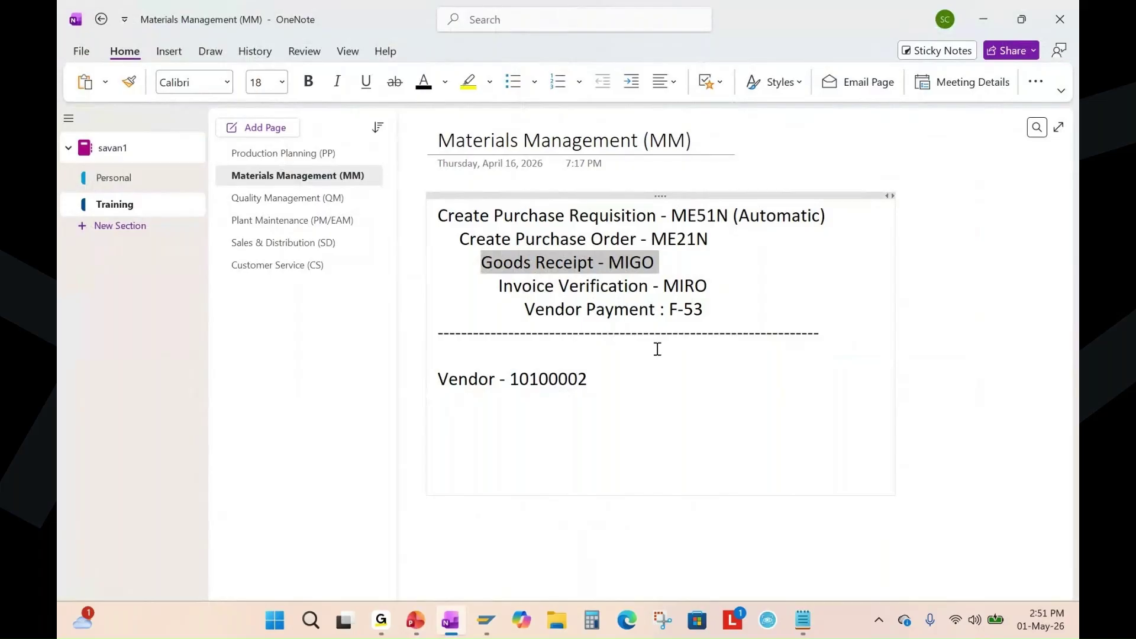
left_click(660, 265)
left_click(488, 622)
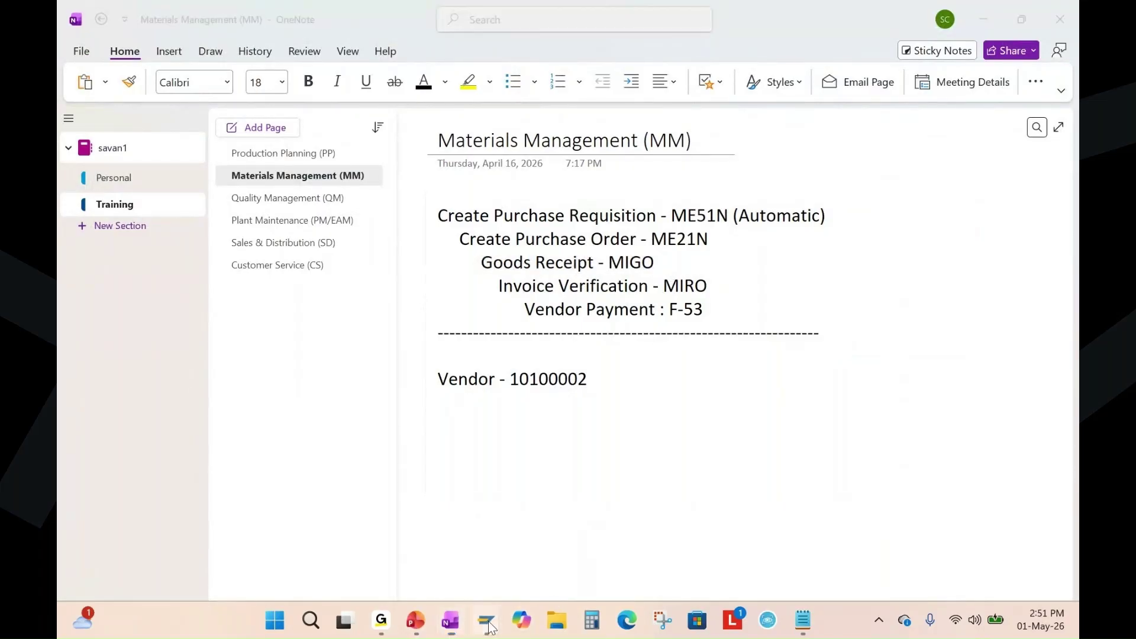
left_click(487, 628)
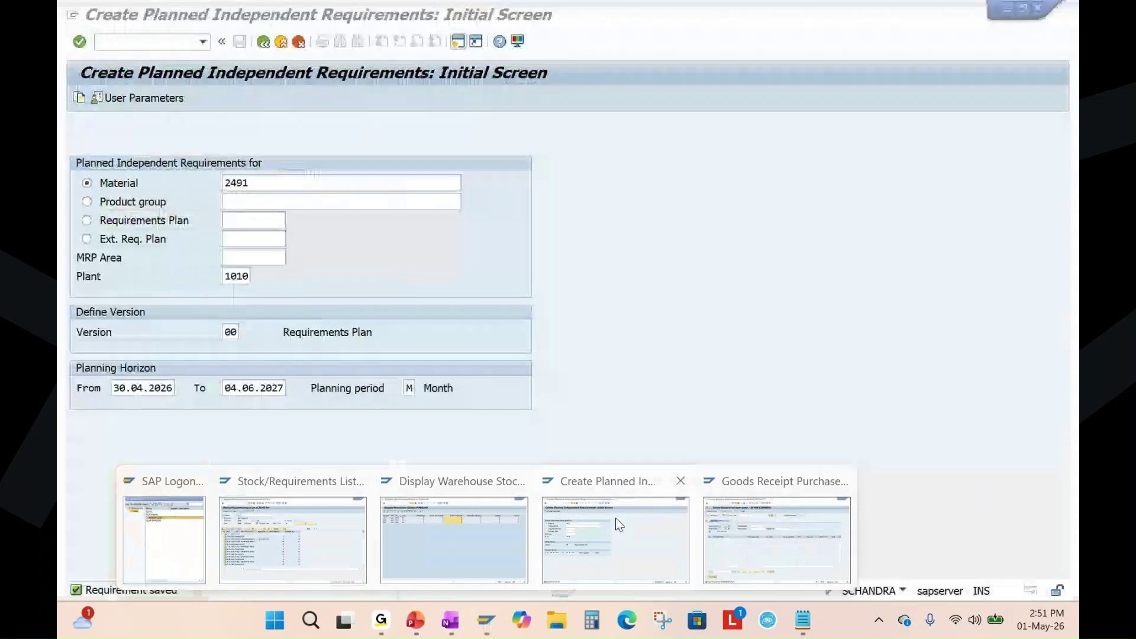
Run /nme2m to view the purchase order's goods receipt history, then return to OneNote.
left_click(615, 517)
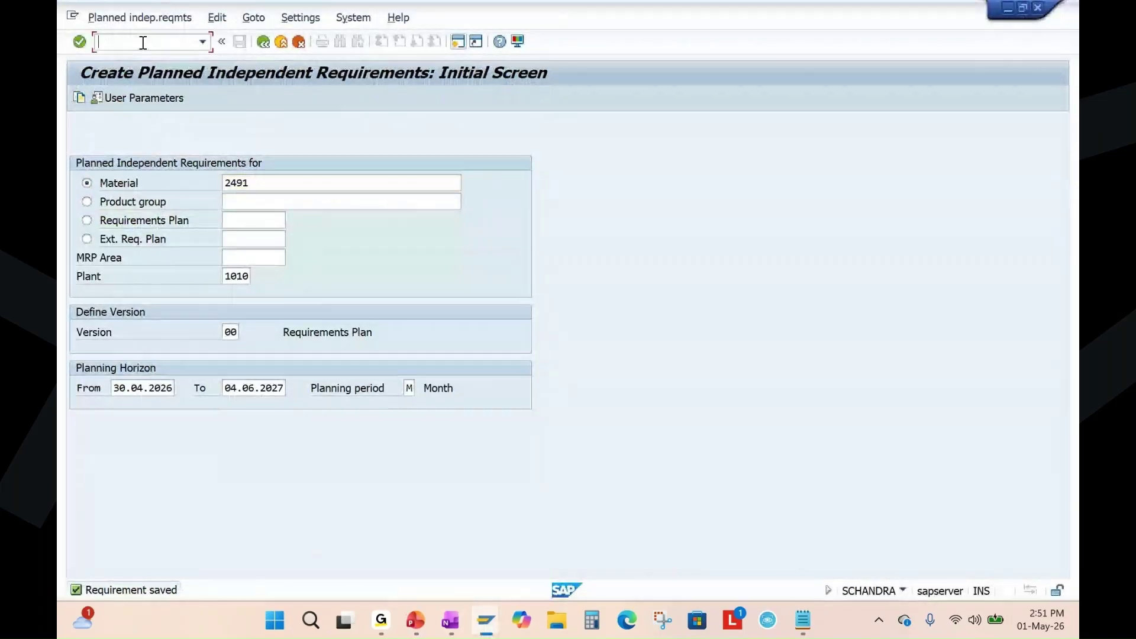
type("/nme2")
type("m")
key("Return")
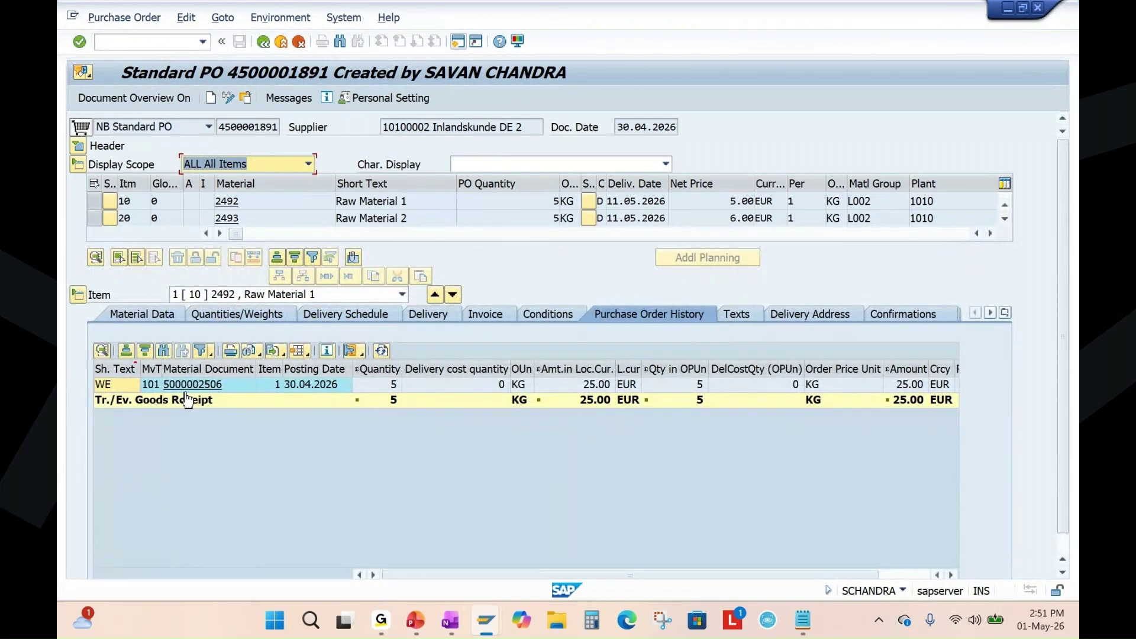
left_click(450, 620)
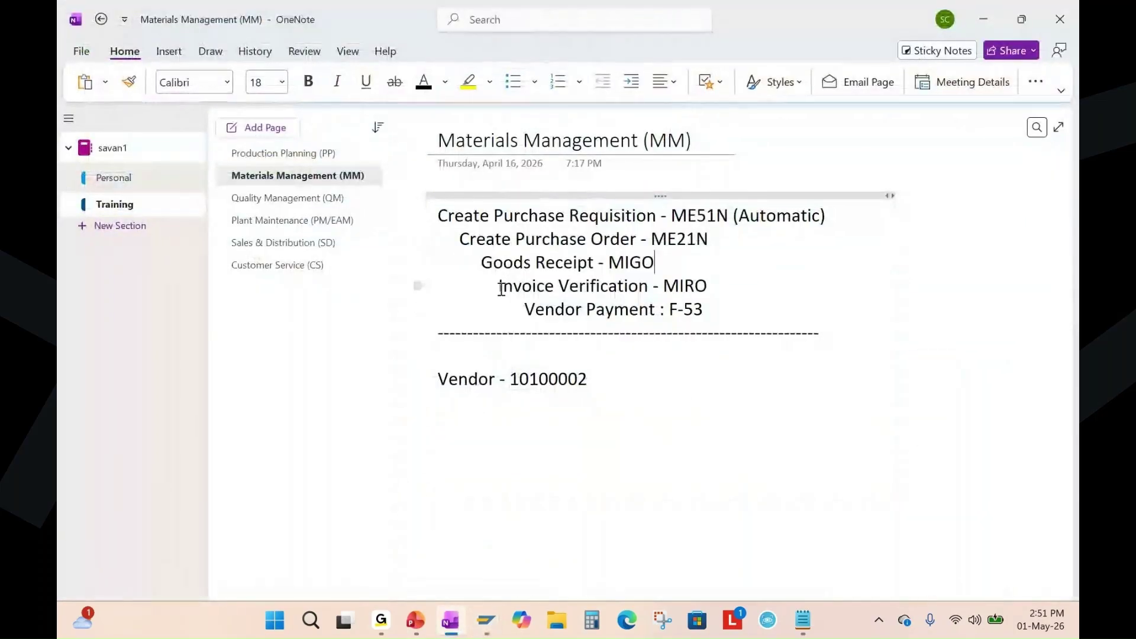
Highlight the Invoice Verification - MIRO line in the notes, then bring the SAP E2E Demo presentation forward.
left_click_drag(501, 286, 708, 288)
left_click(779, 300)
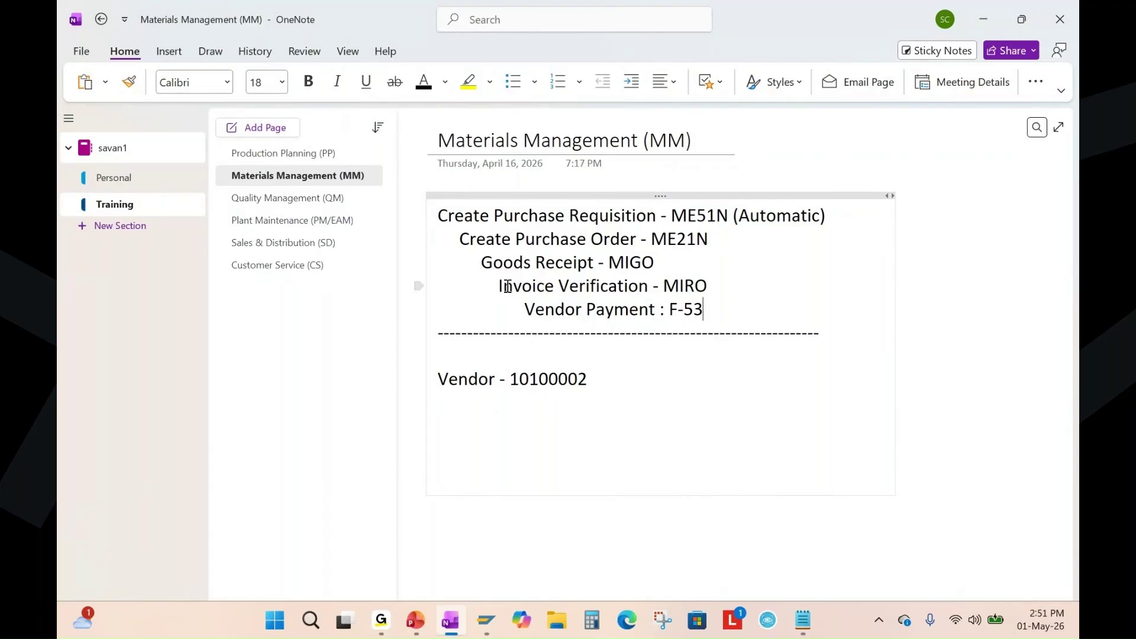
left_click_drag(498, 286, 718, 284)
left_click(796, 309)
left_click(418, 627)
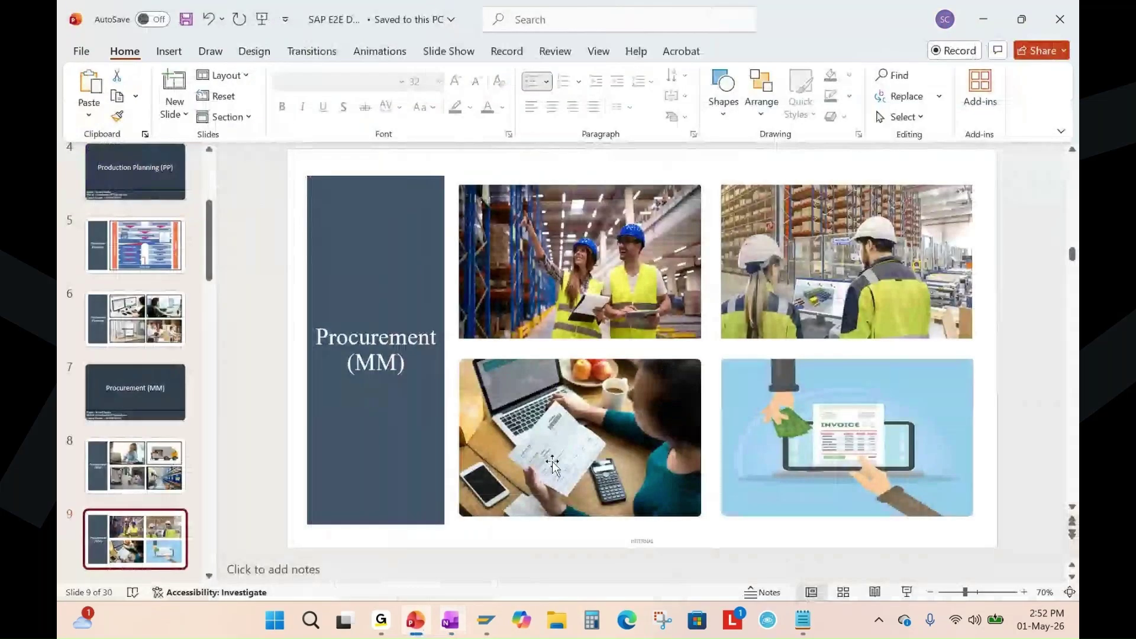
Present the Procurement (MM) slide, annotate the invoice photo in red ink, then erase it and exit.
left_click(907, 592)
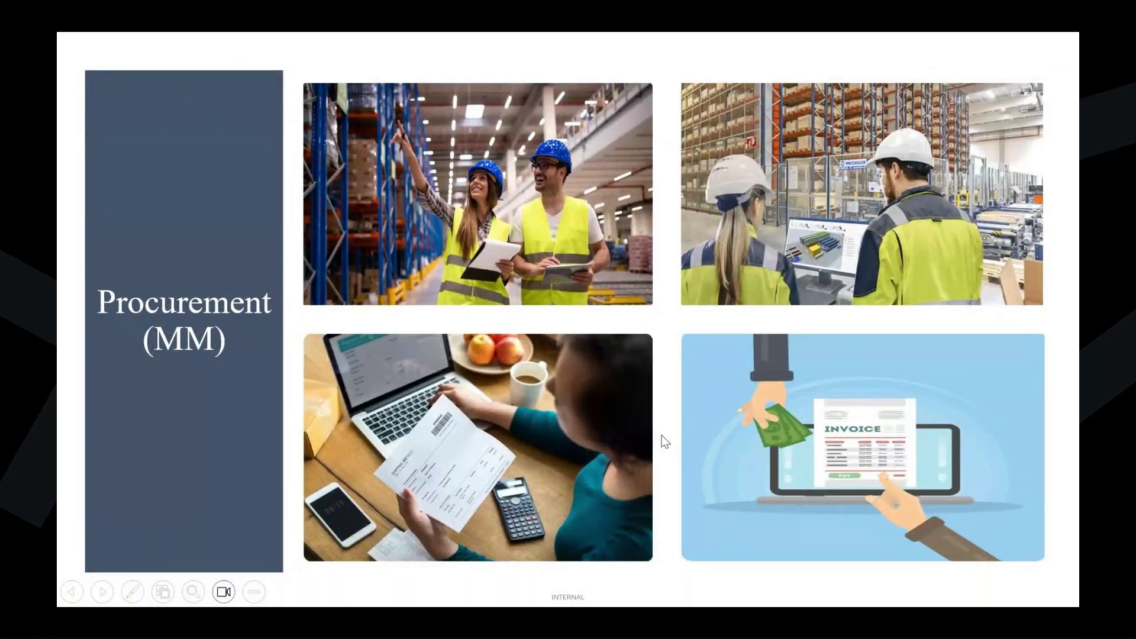
key("ctrl+l")
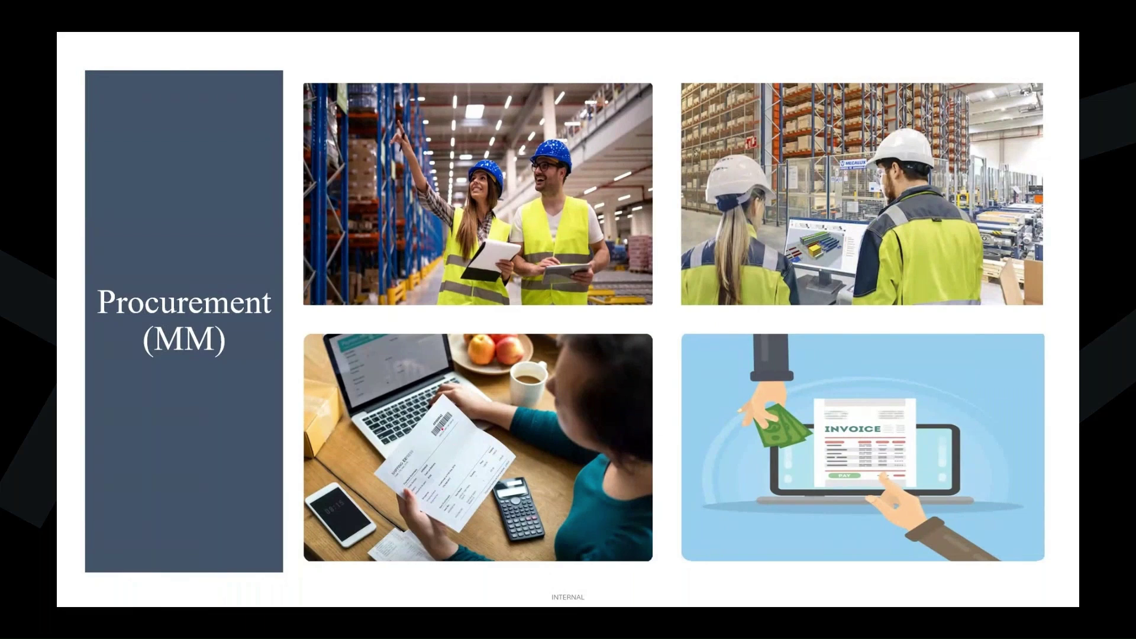
mouse_move(441, 423)
left_mouse_down()
mouse_move(384, 478)
mouse_move(468, 536)
left_mouse_up()
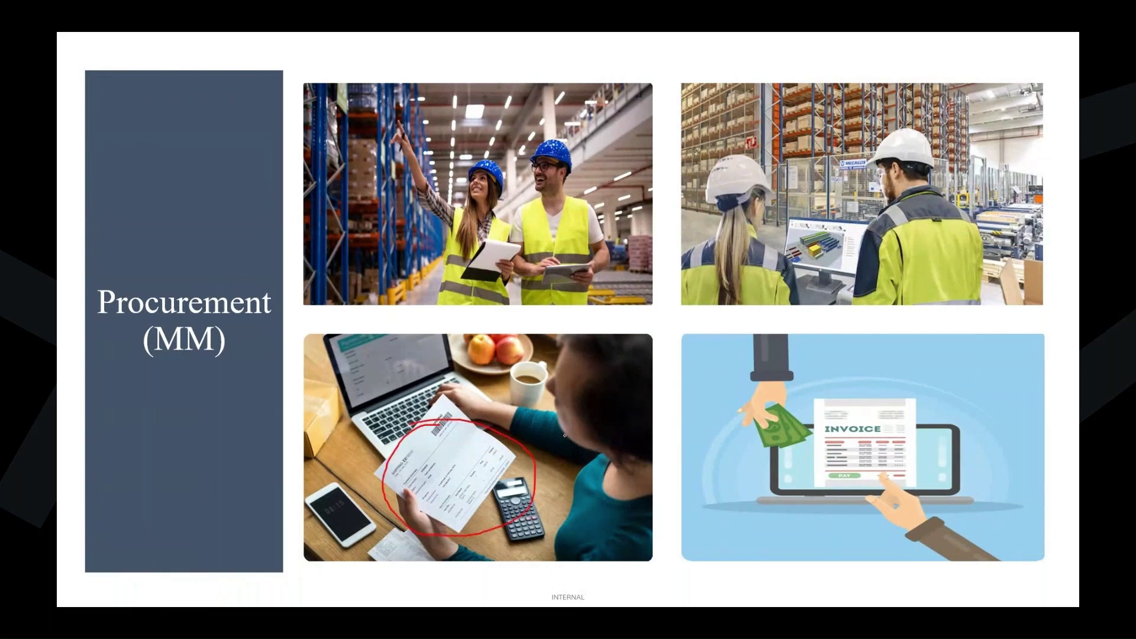
mouse_move(417, 418)
left_mouse_down()
mouse_move(404, 381)
mouse_move(436, 381)
left_mouse_up()
left_click_drag(560, 461, 554, 507)
mouse_move(564, 447)
left_mouse_down()
mouse_move(566, 521)
mouse_move(554, 444)
left_mouse_up()
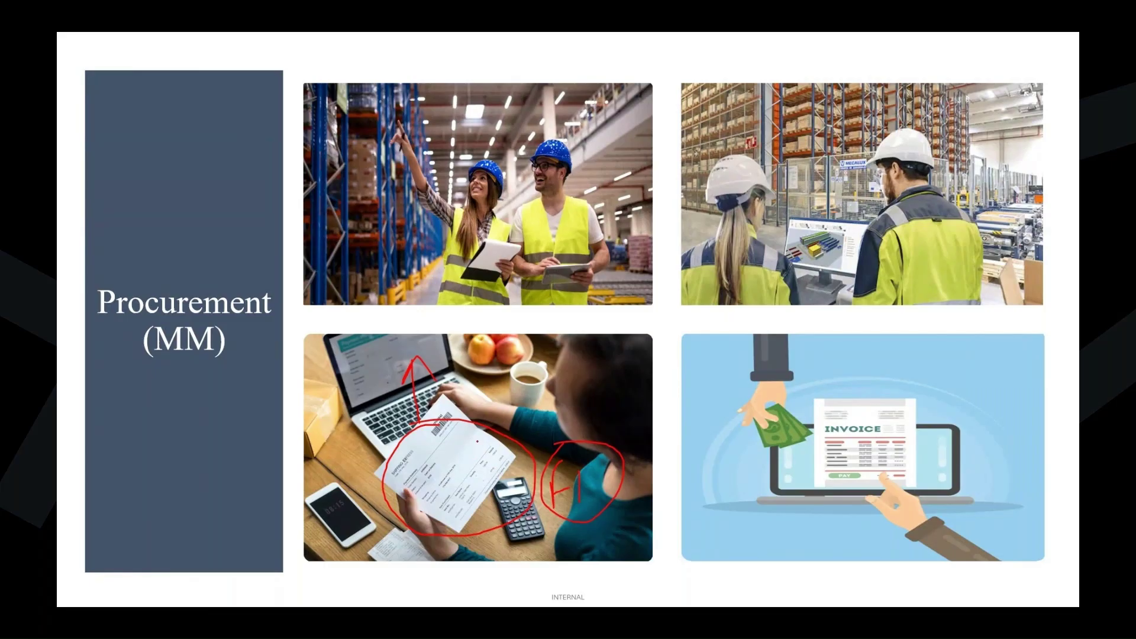
mouse_move(478, 441)
left_mouse_down()
mouse_move(530, 417)
mouse_move(483, 460)
mouse_move(529, 394)
left_mouse_up()
key("e")
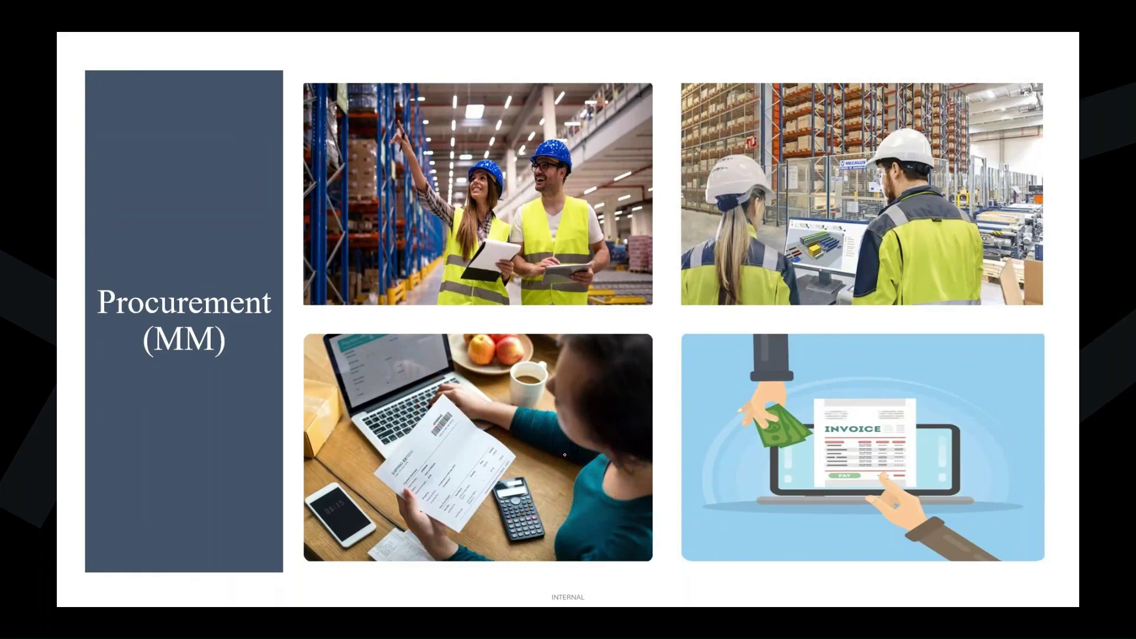
key("Escape")
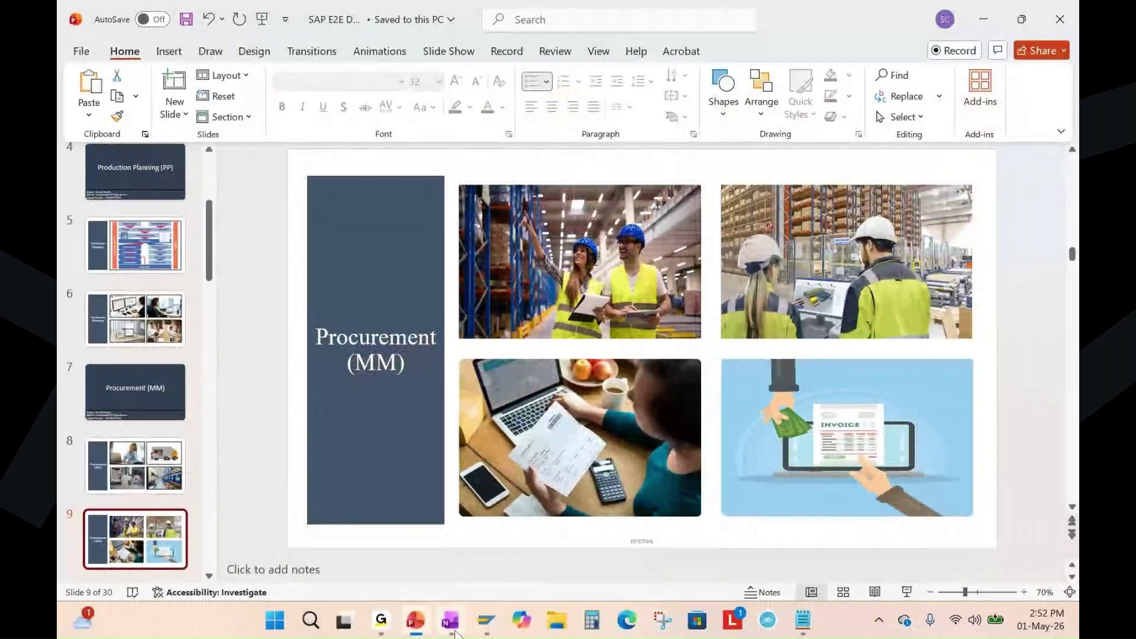
Highlight the MIRO line in OneNote, then bring the SAP goods receipt window forward.
key("alt+Tab")
left_click_drag(501, 286, 708, 287)
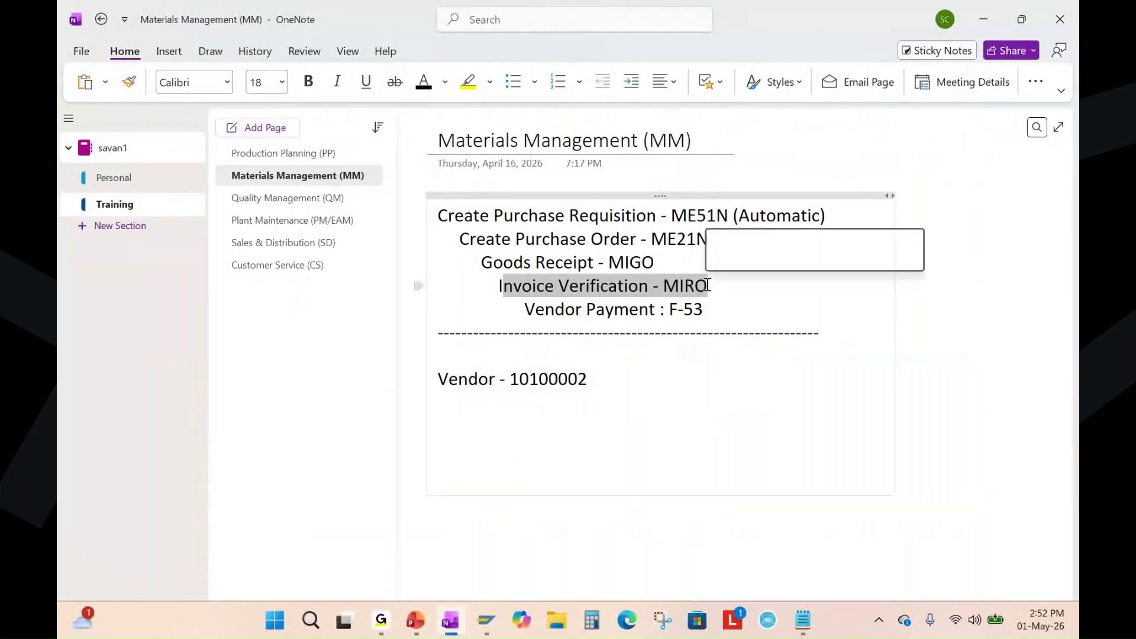
left_click(712, 319)
left_click(486, 620)
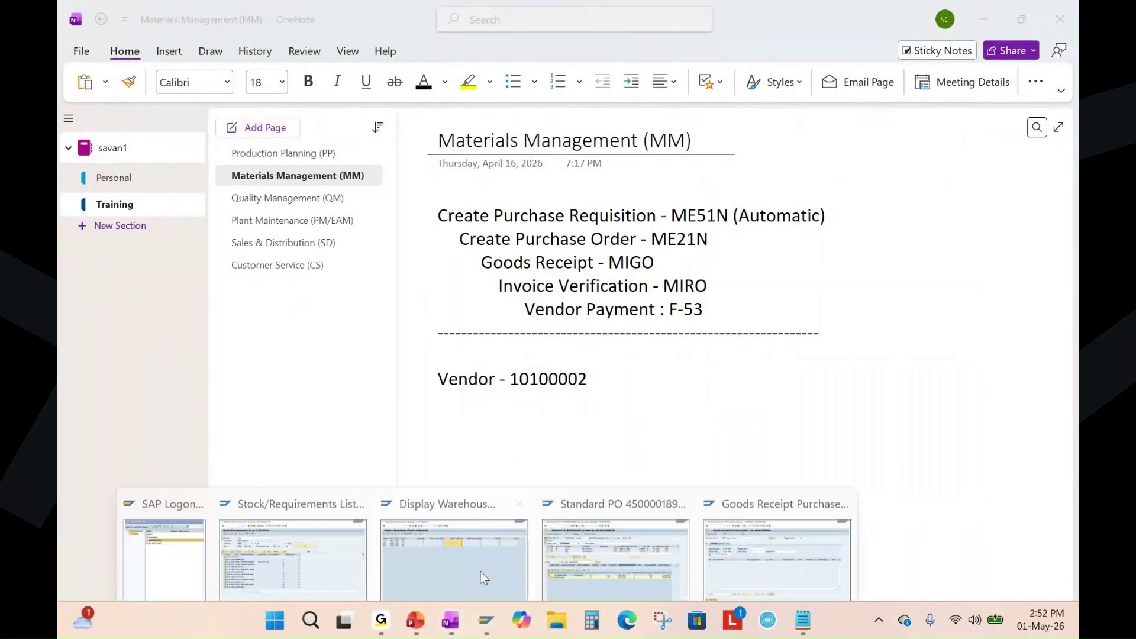
left_click(753, 514)
left_click(159, 42)
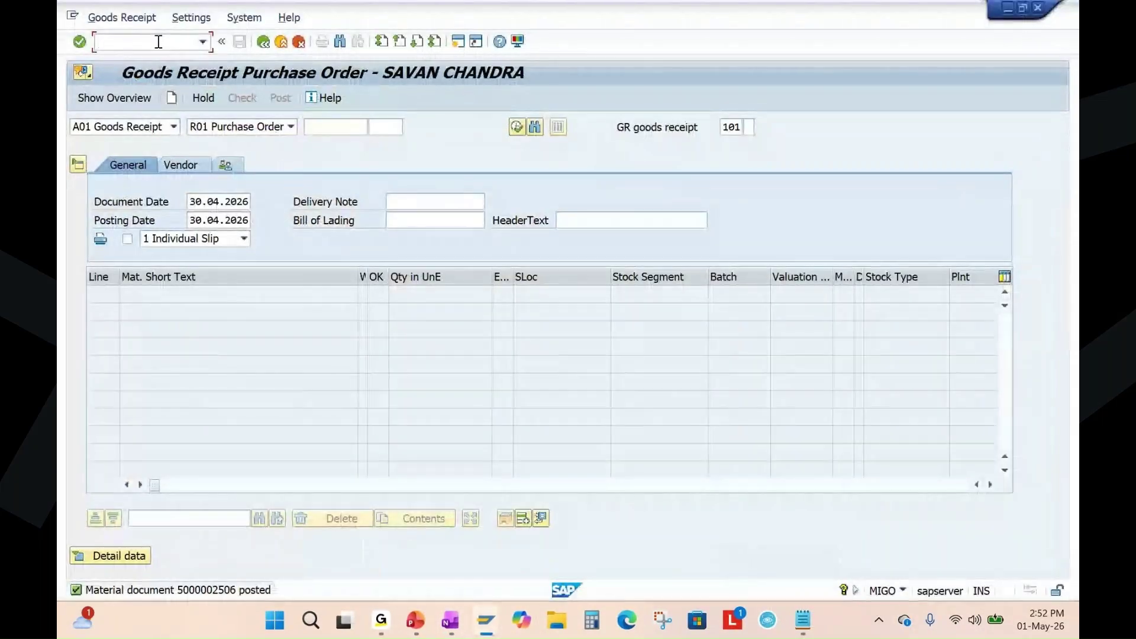
Open MIRO for company code 1010 and copy posting date 30.04.2026 into the invoice date.
type("/nmiro")
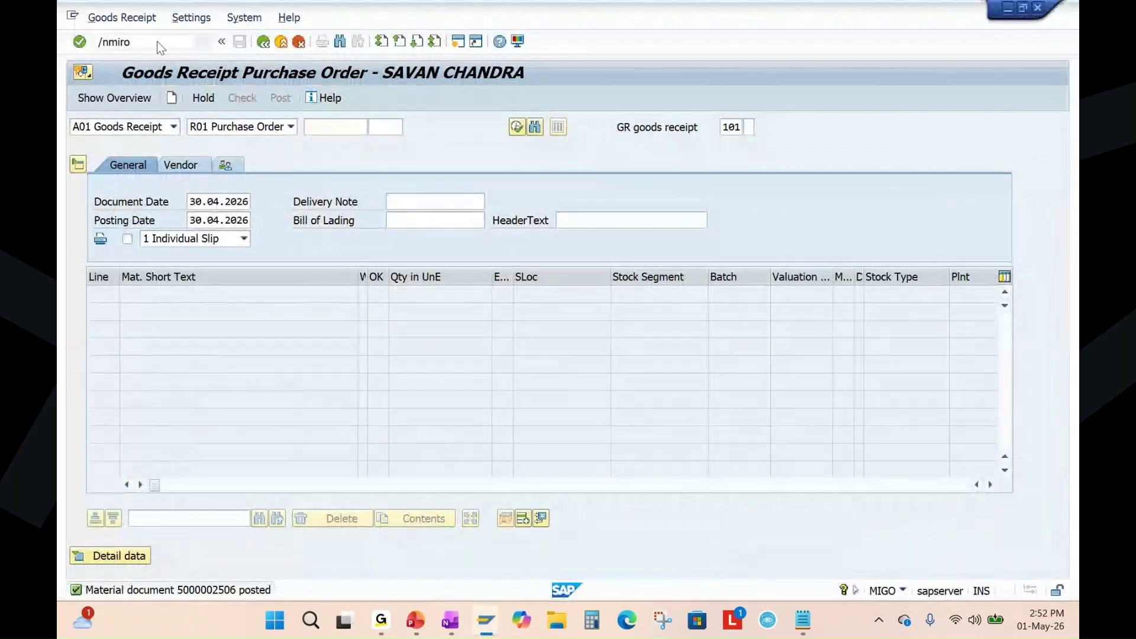
key("Return")
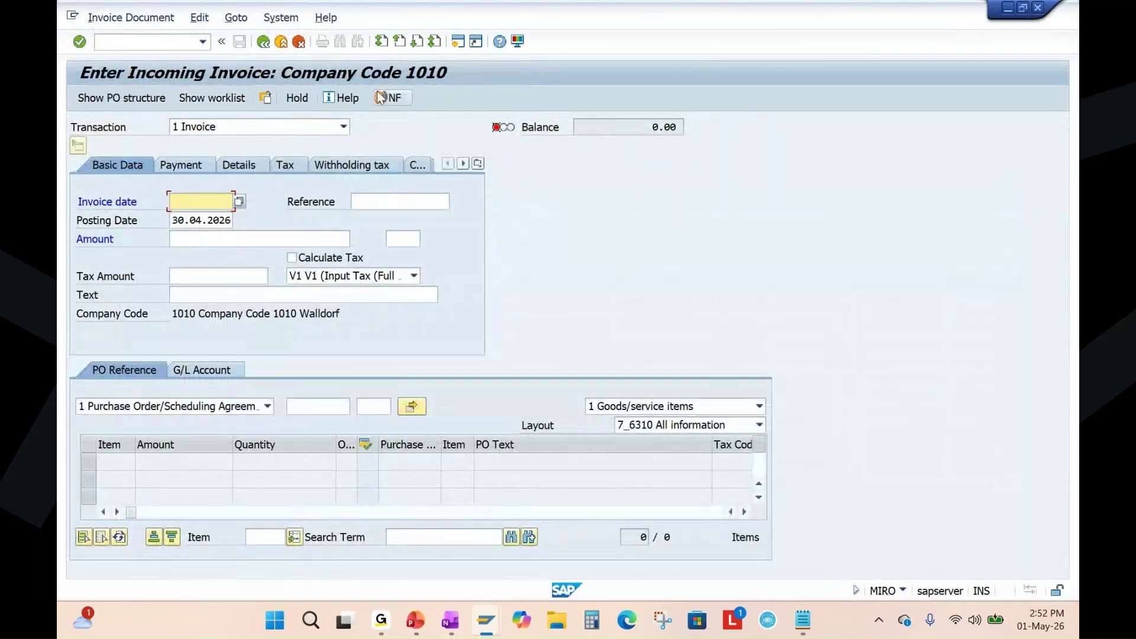
left_click(205, 202)
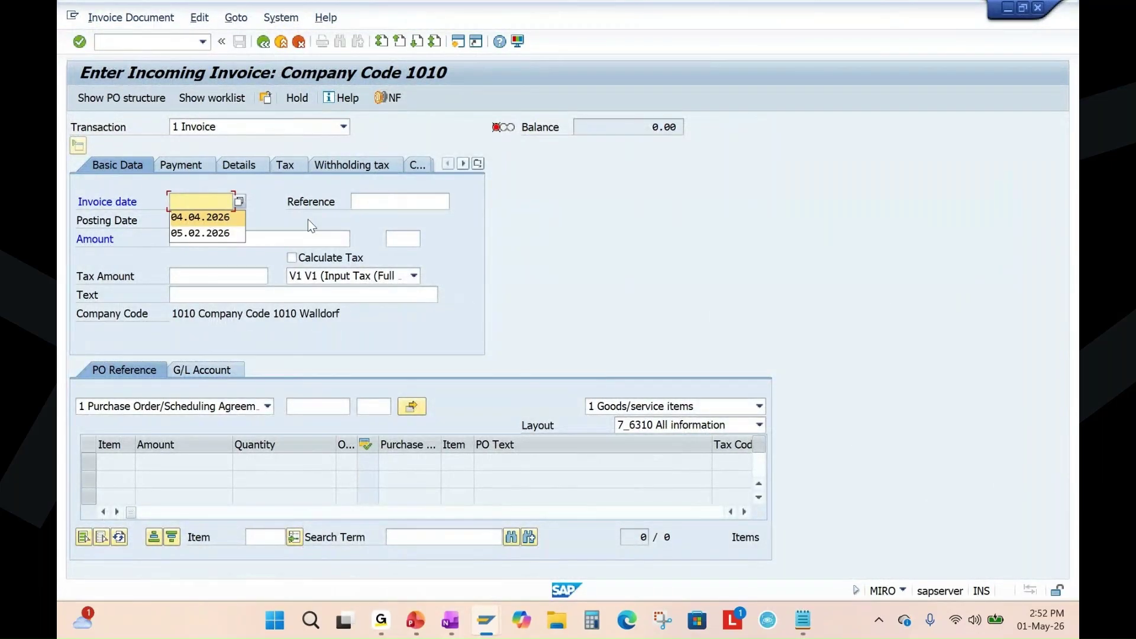
left_click(178, 220)
left_click_drag(172, 220, 228, 221)
key("ctrl+c")
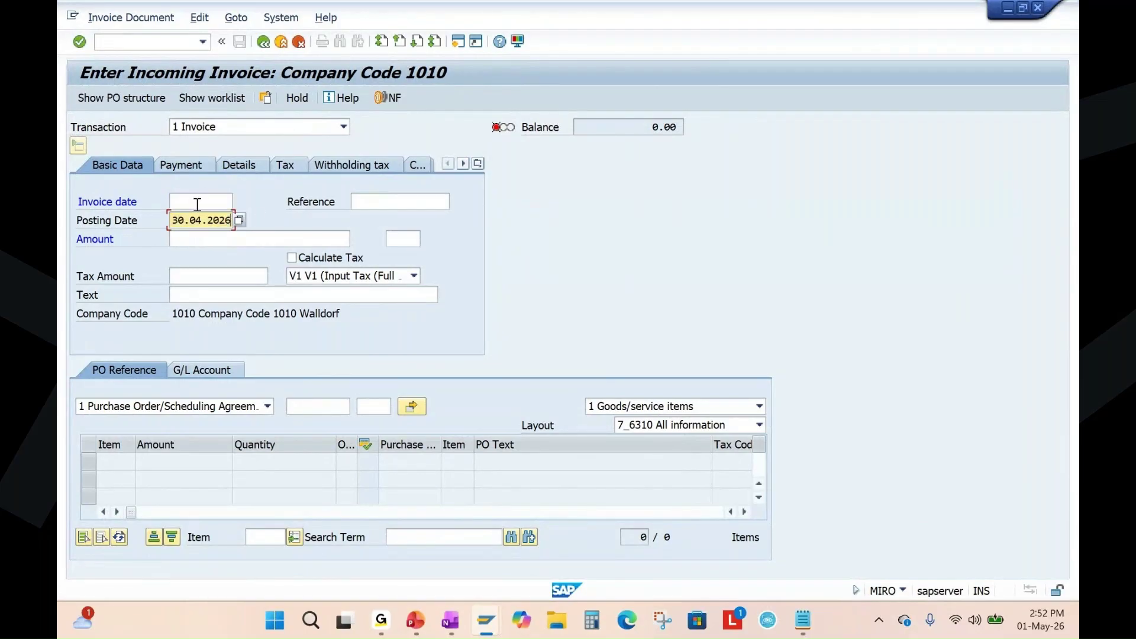
left_click(195, 202)
key("ctrl+v")
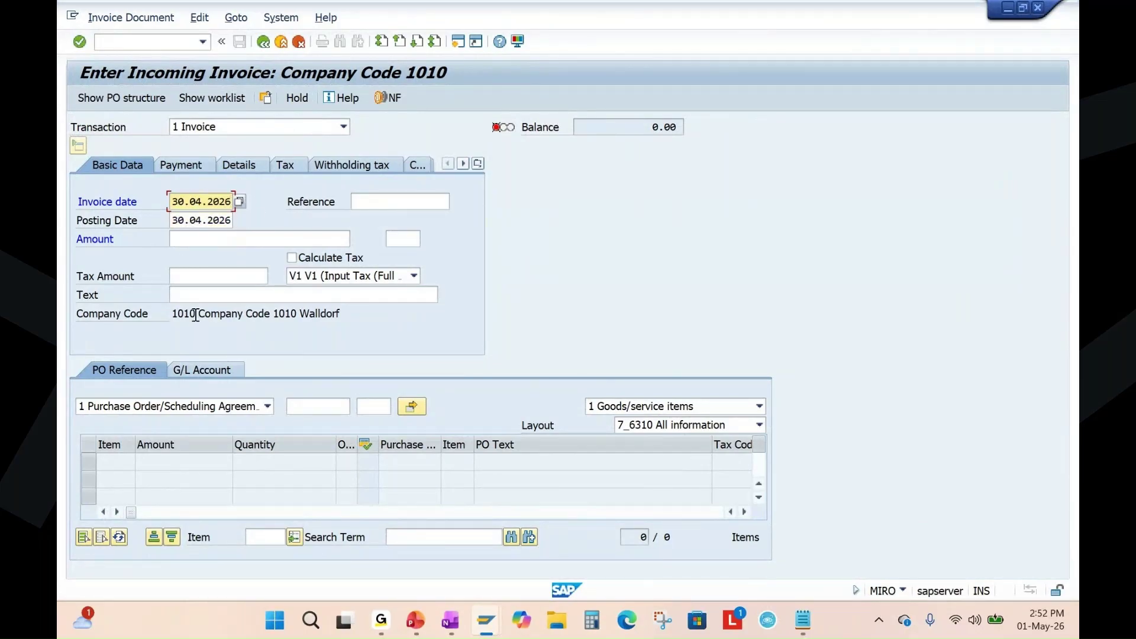
left_click(327, 405)
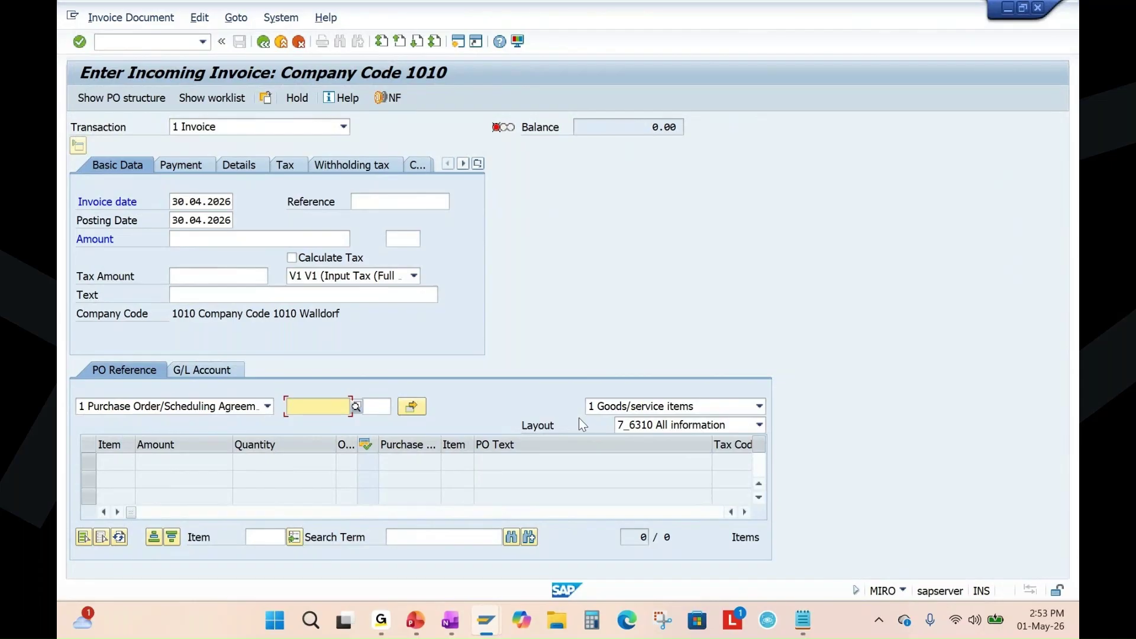
Paste the purchase order number into the invoice to load its 25.00 and 30.00 EUR items, and enter reference 'savintesting'.
left_click(485, 620)
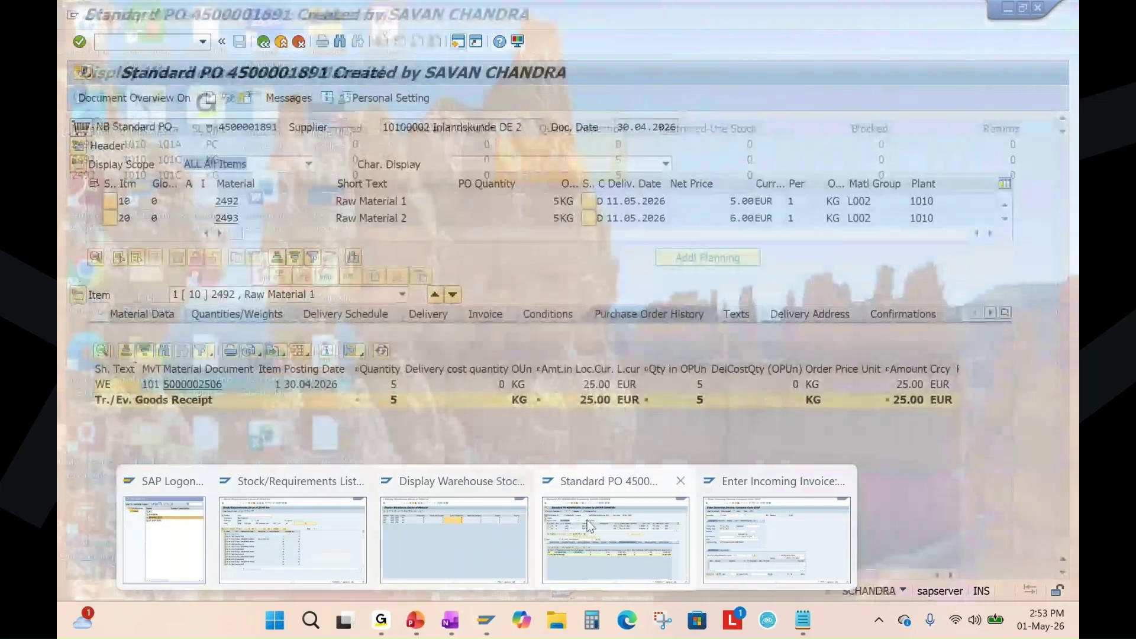
left_click(587, 519)
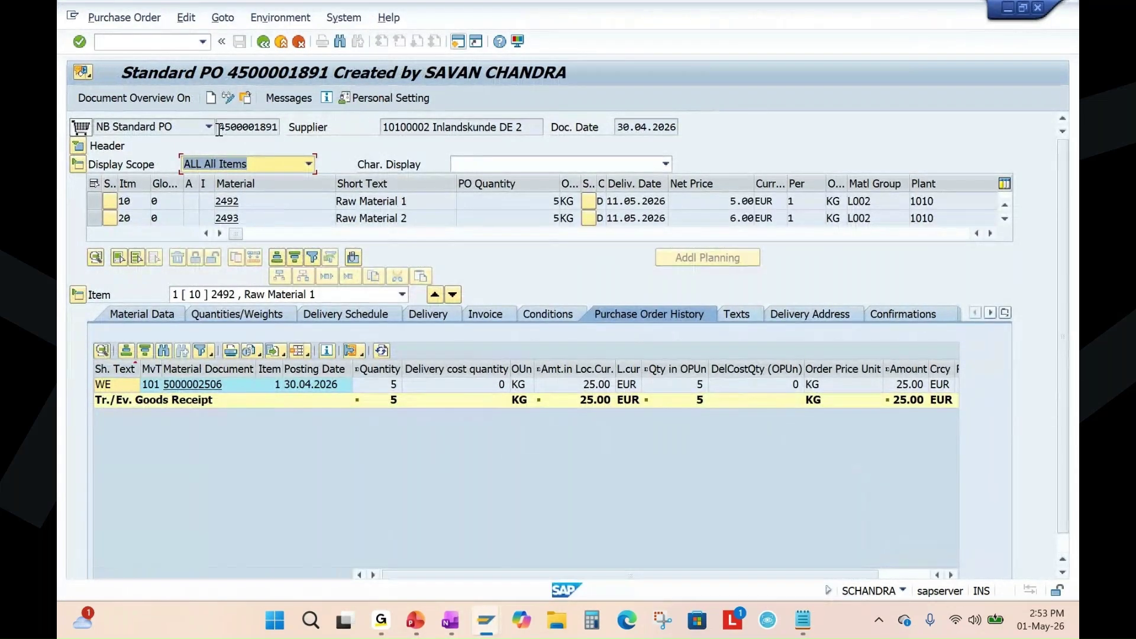
left_click(222, 131)
key("alt+Tab")
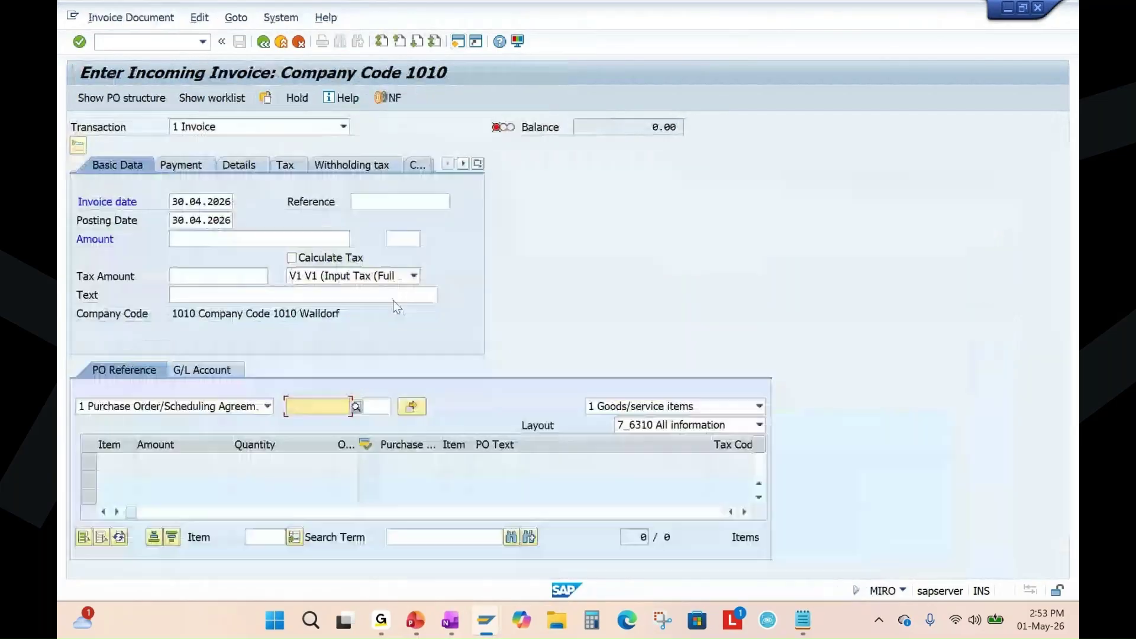
key("ctrl+v")
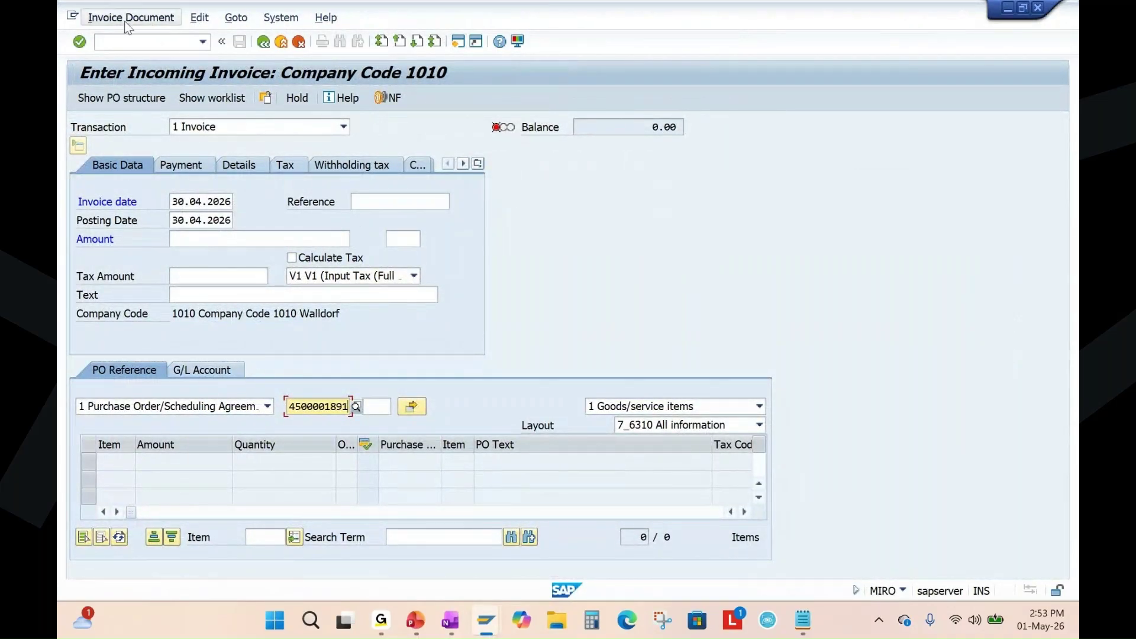
key("Return")
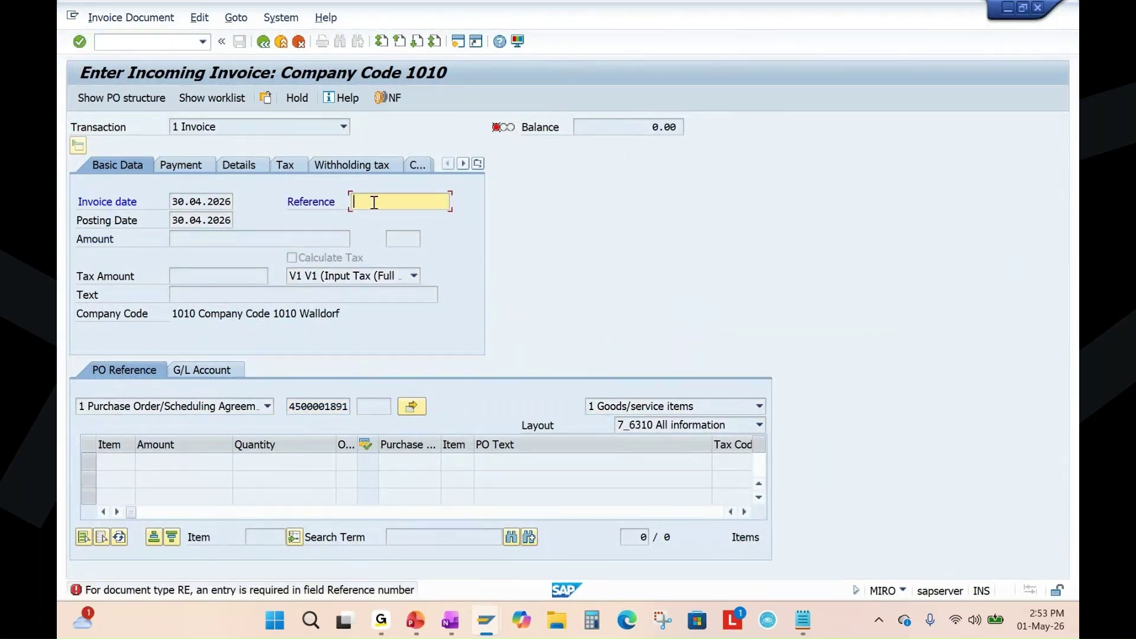
type("savintesting")
left_click(83, 45)
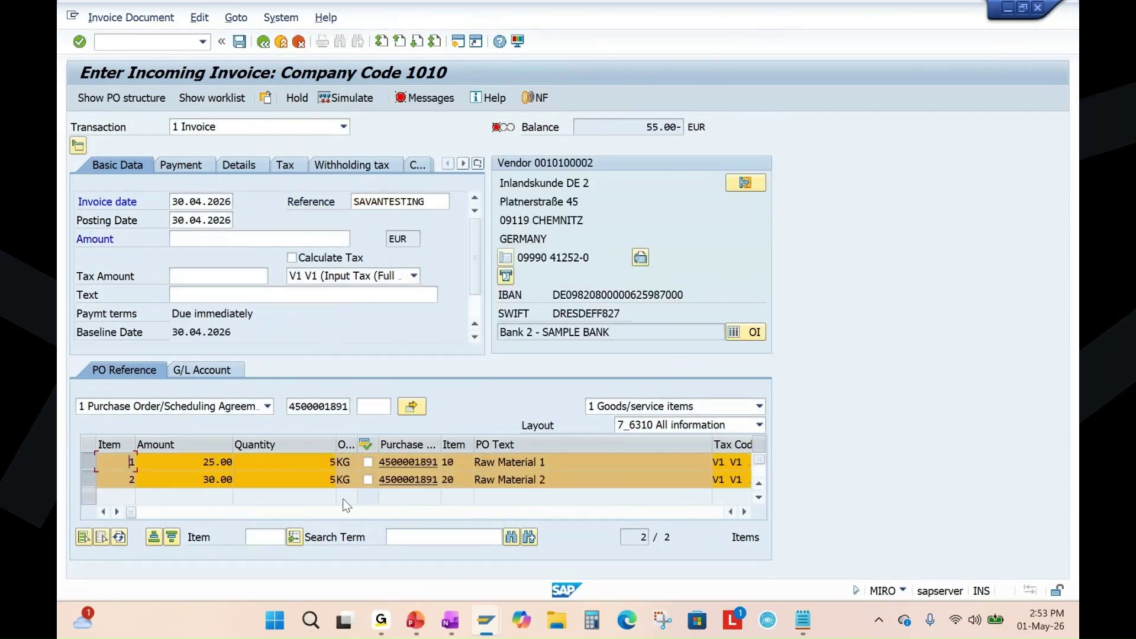
Clear the header and item tax codes and enter an invoice amount of 55.
left_click(416, 276)
left_click(310, 497)
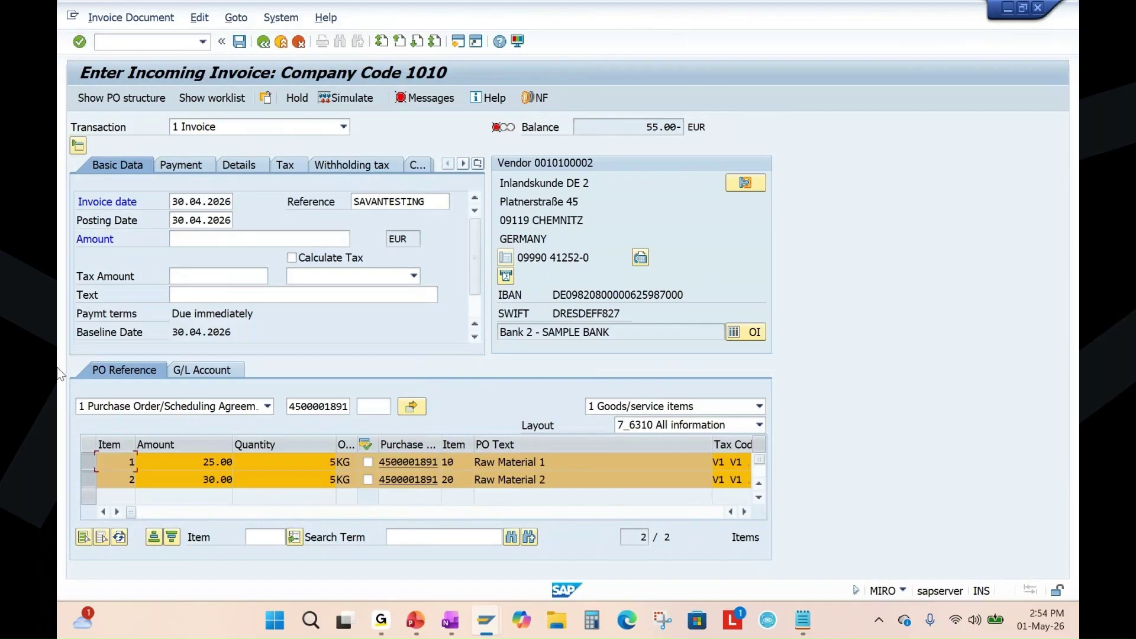
mouse_move(132, 511)
left_mouse_down()
mouse_move(181, 511)
mouse_move(153, 511)
left_mouse_up()
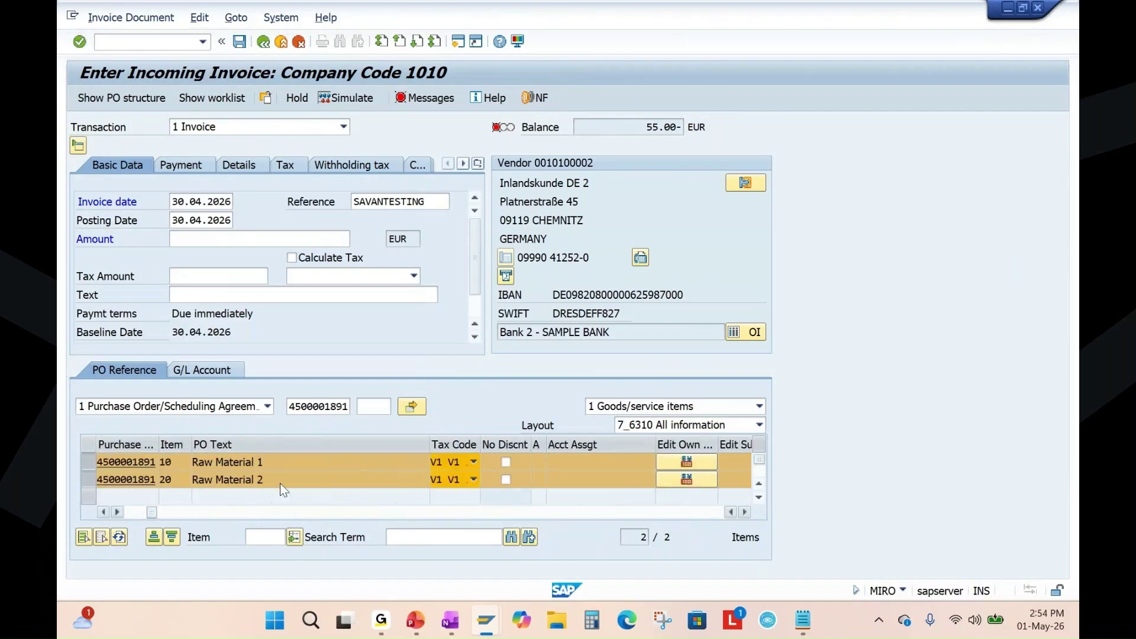
left_click(474, 462)
scroll(408, 505, "down", 1)
left_click(472, 507)
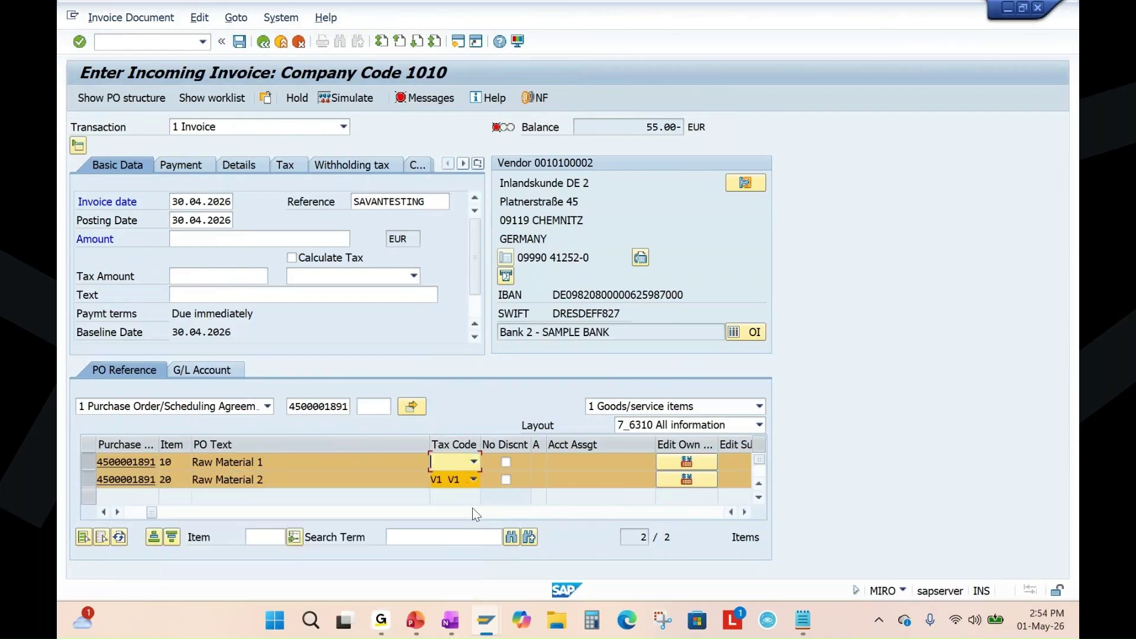
left_click(474, 479)
scroll(357, 568, "down", 2)
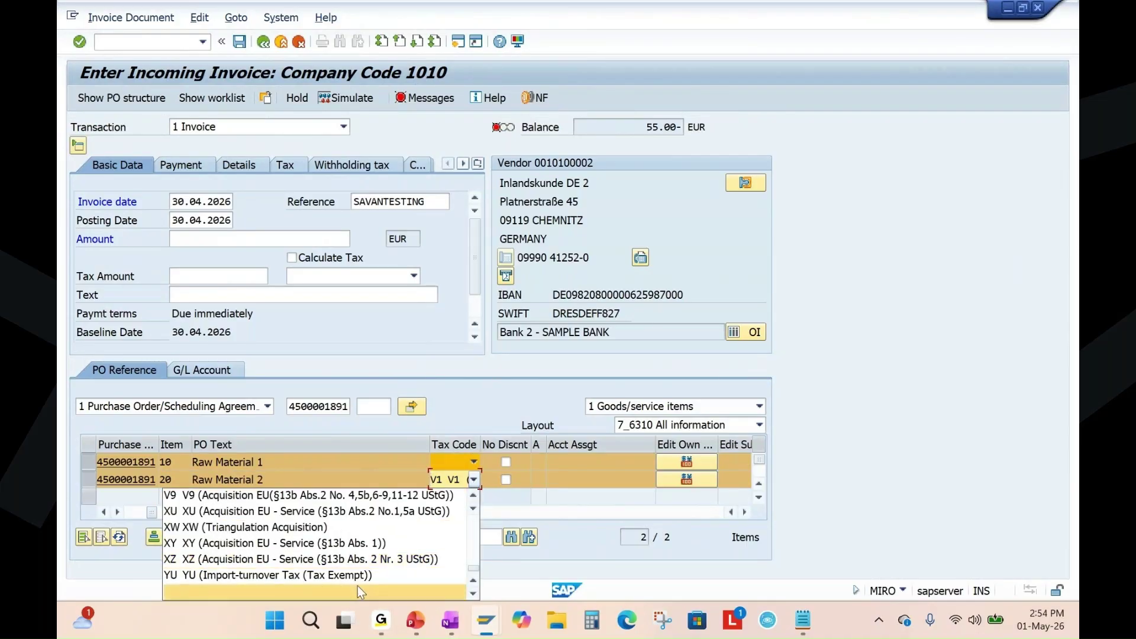
left_click(355, 587)
left_click(224, 240)
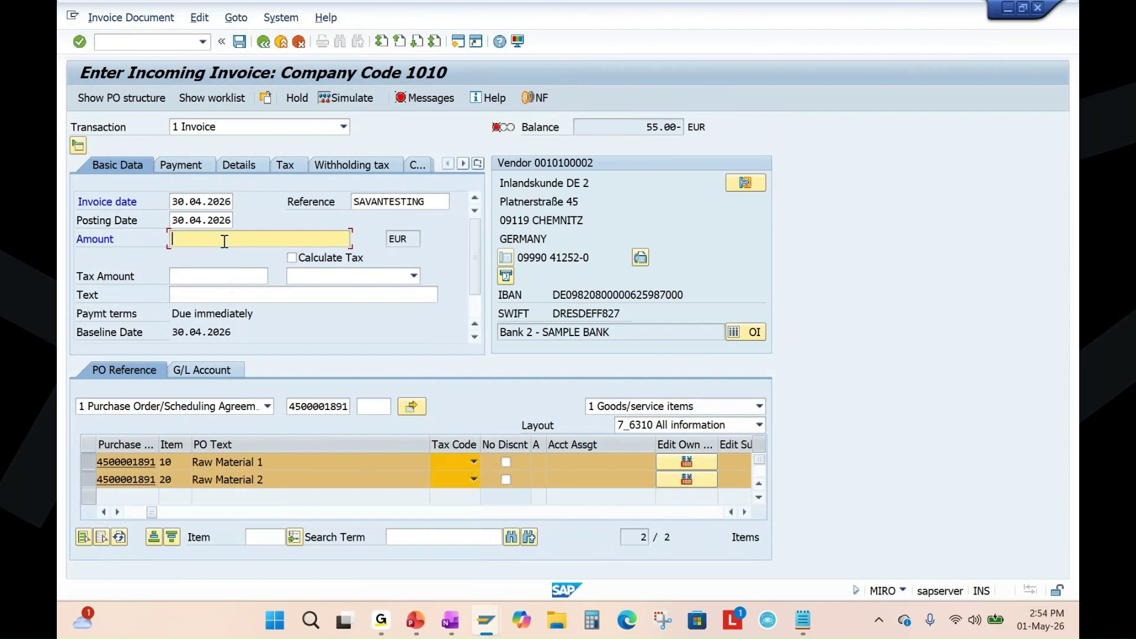
type("55")
key("Return")
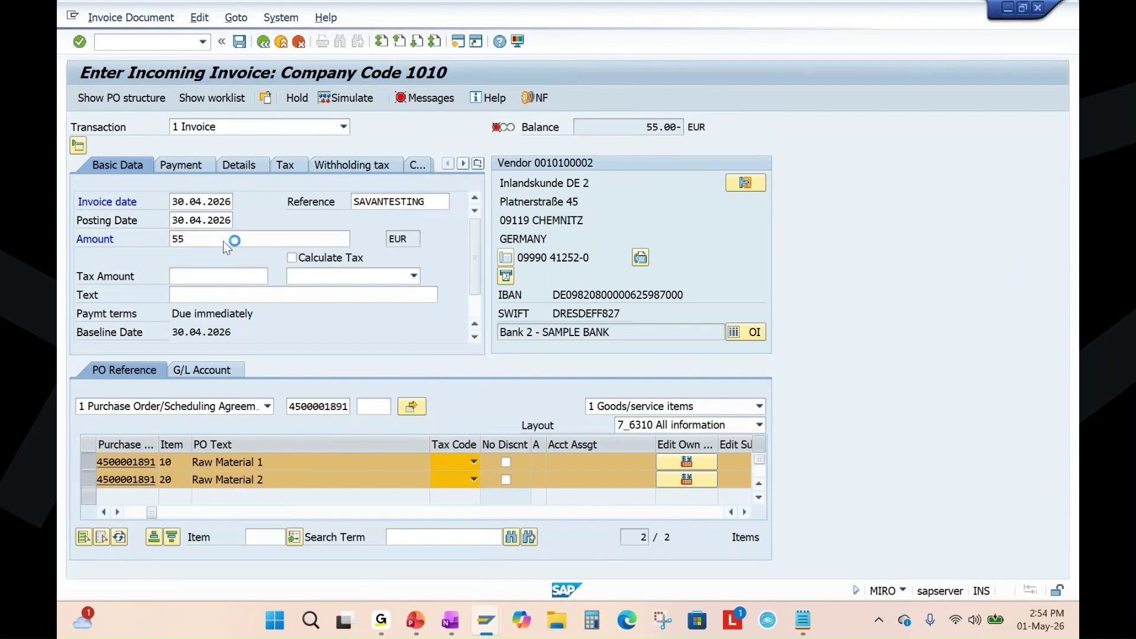
Set tax code T2 on items 10 and 20 and recalculate the balance to 0.00.
left_click(477, 462)
scroll(325, 543, "down", 10)
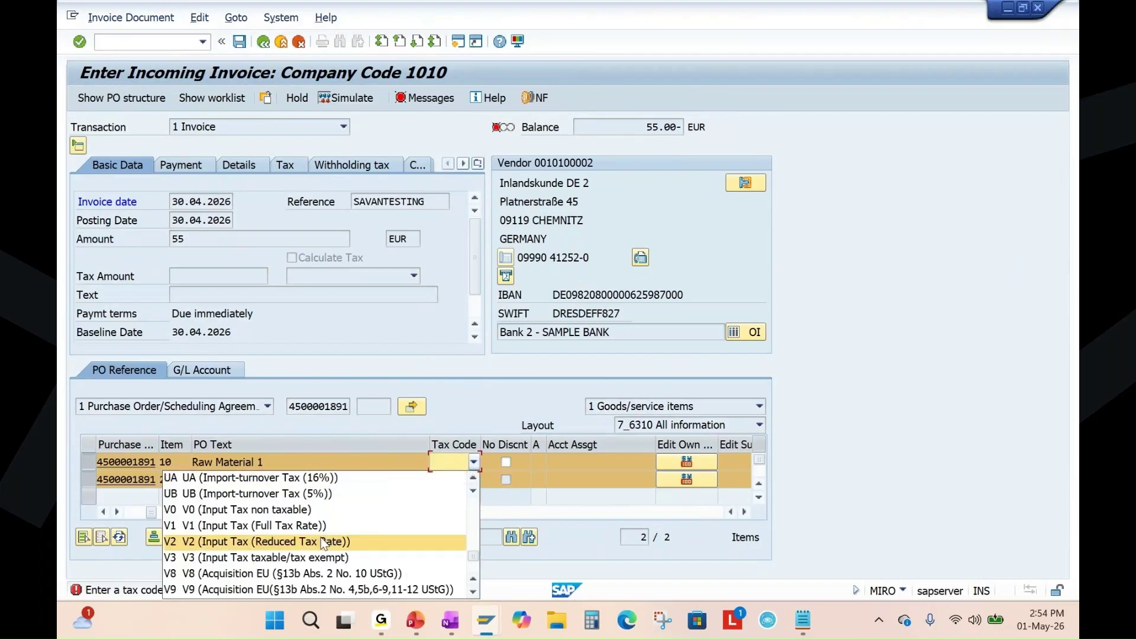
scroll(324, 543, "down", 3)
scroll(323, 553, "up", 10)
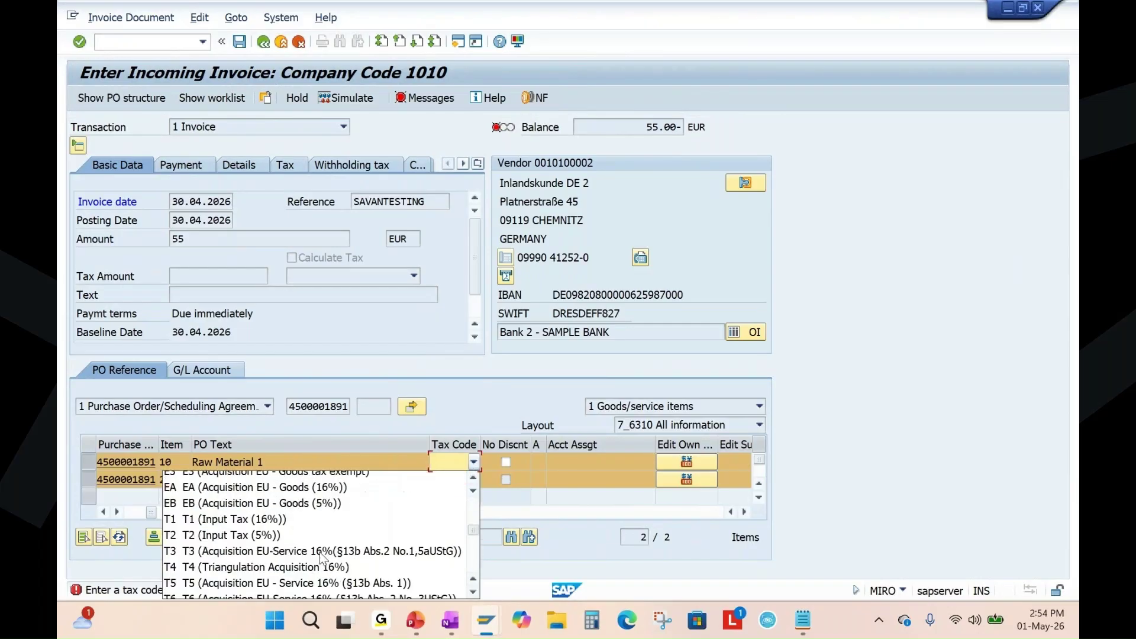
scroll(322, 557, "down", 2)
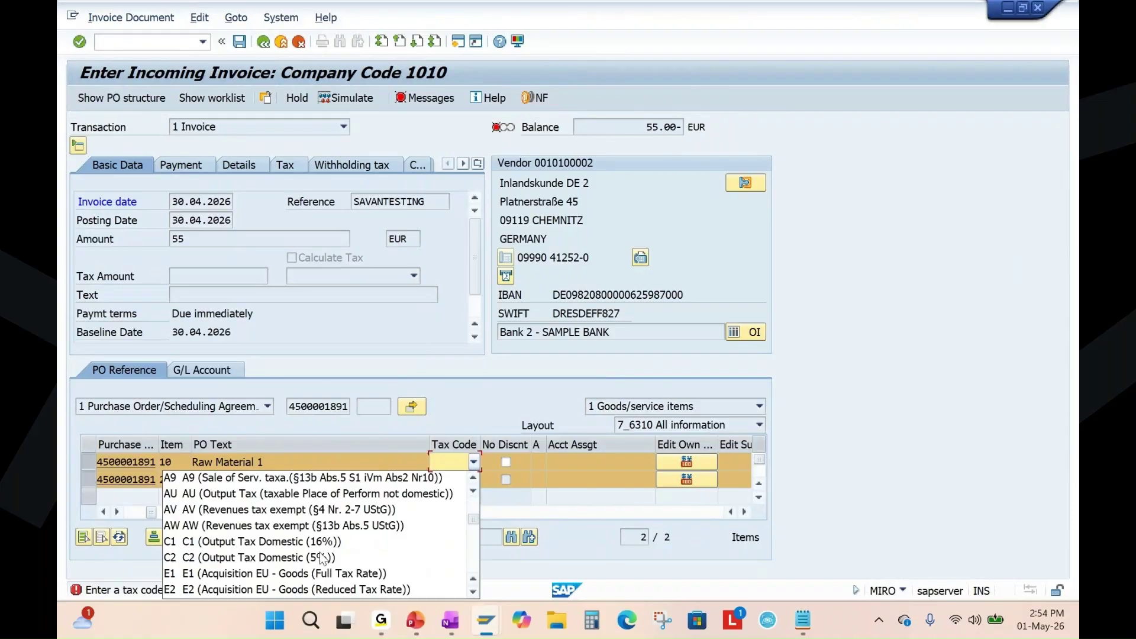
scroll(323, 558, "down", 2)
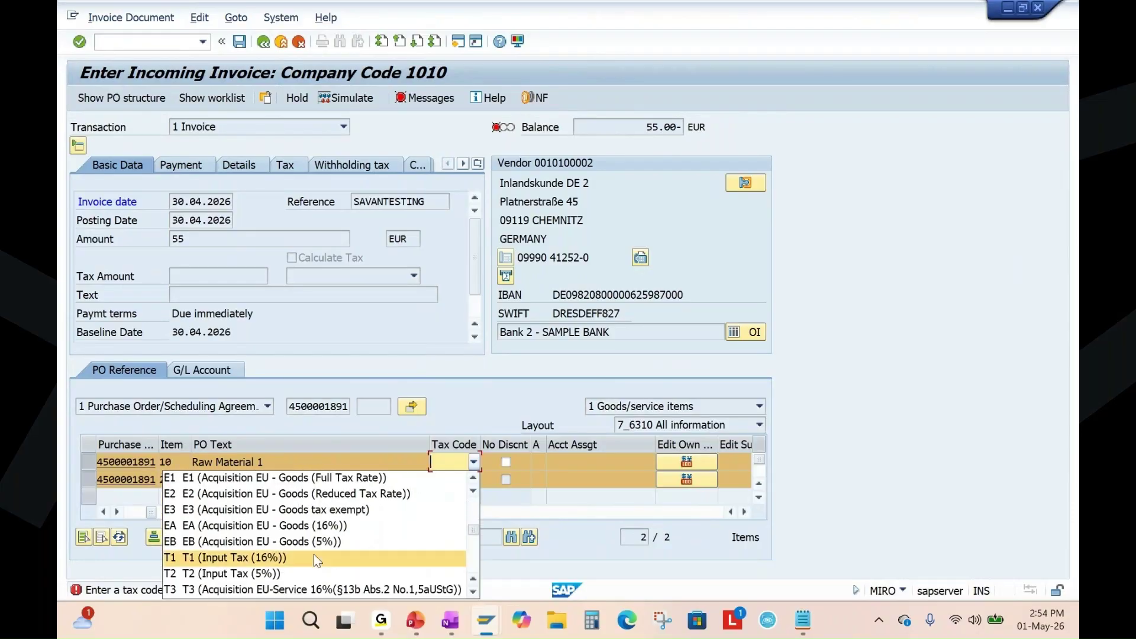
scroll(314, 554, "down", 1)
left_click(255, 526)
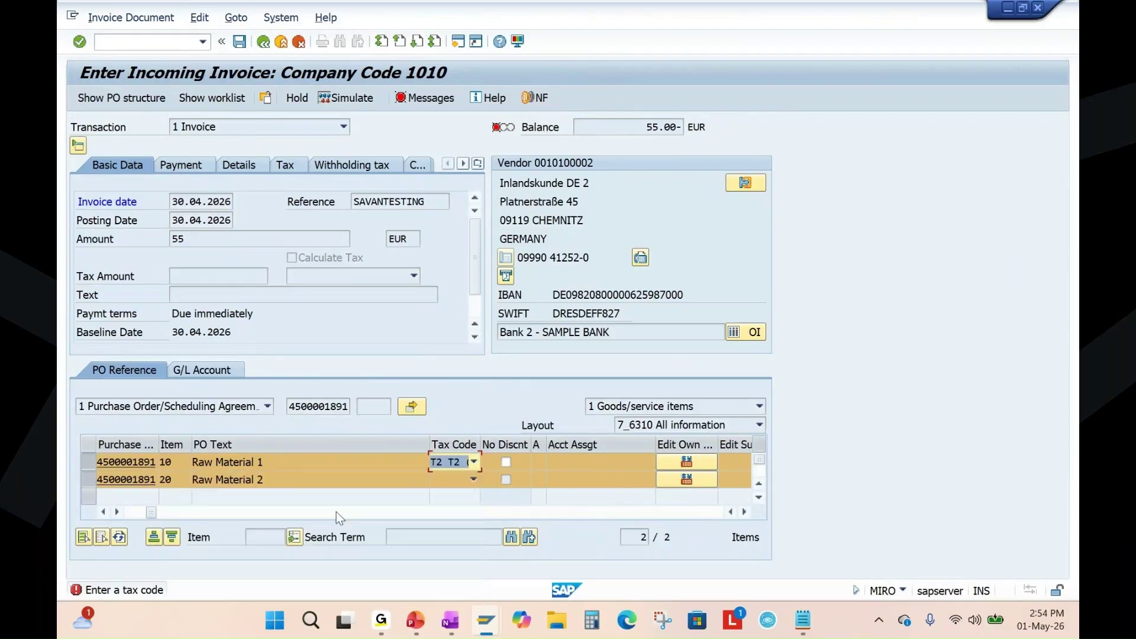
left_click(473, 488)
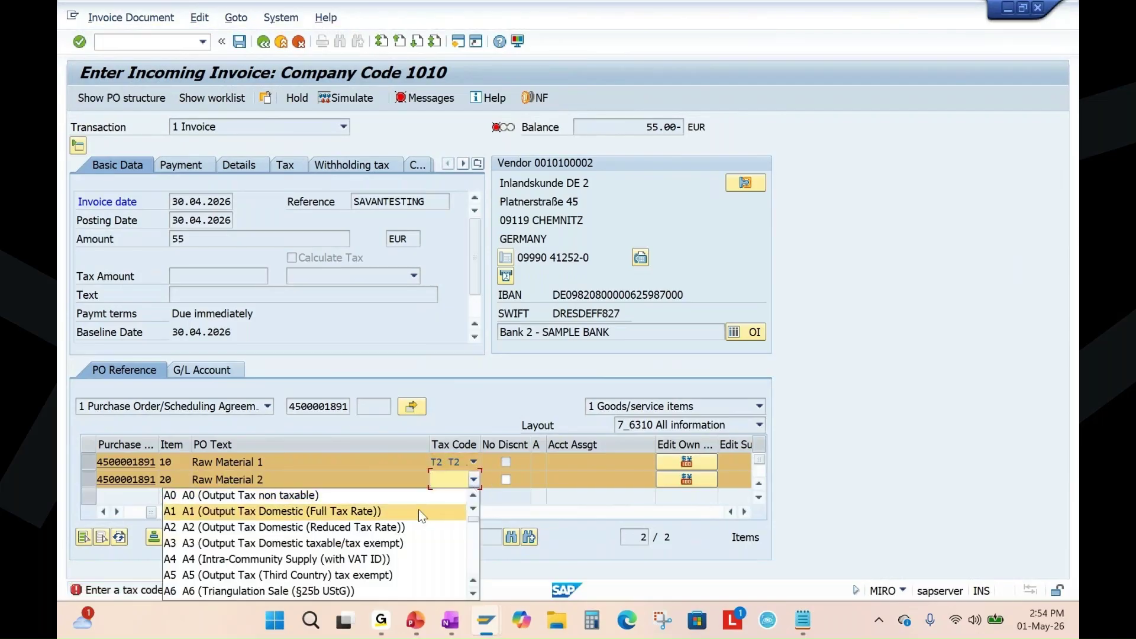
scroll(341, 551, "down", 3)
scroll(310, 574, "down", 3)
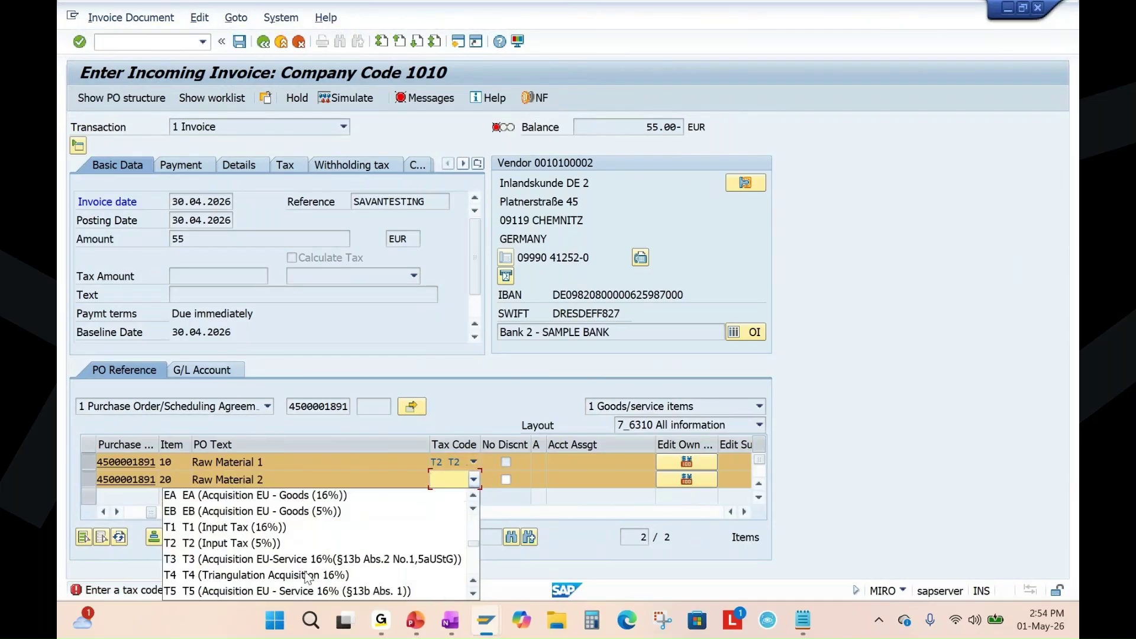
left_click(242, 543)
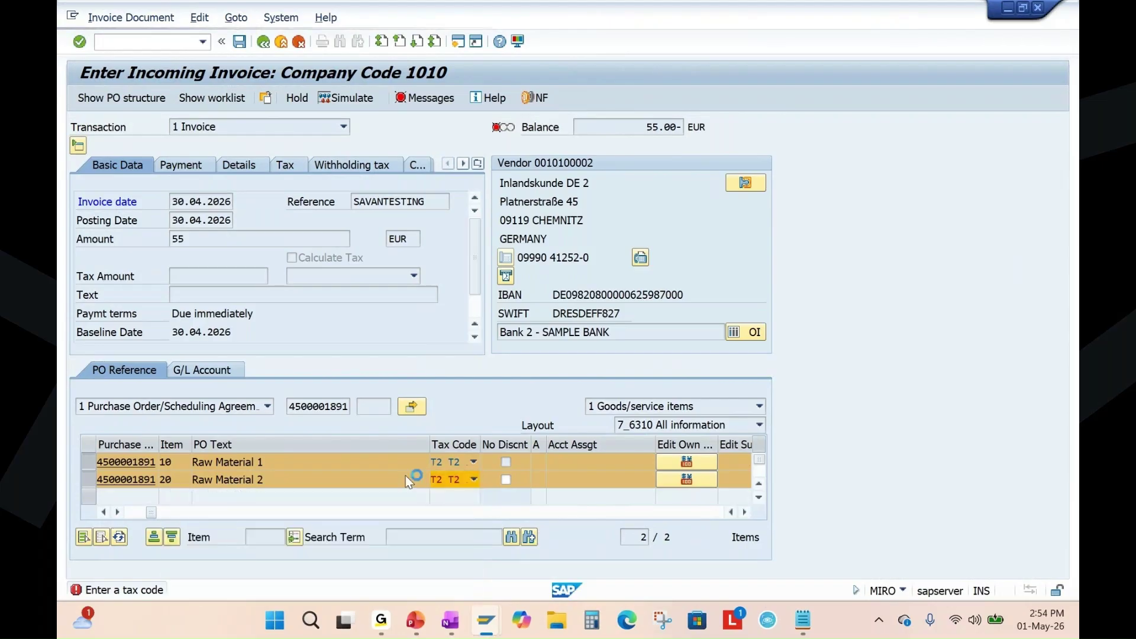
key("Return")
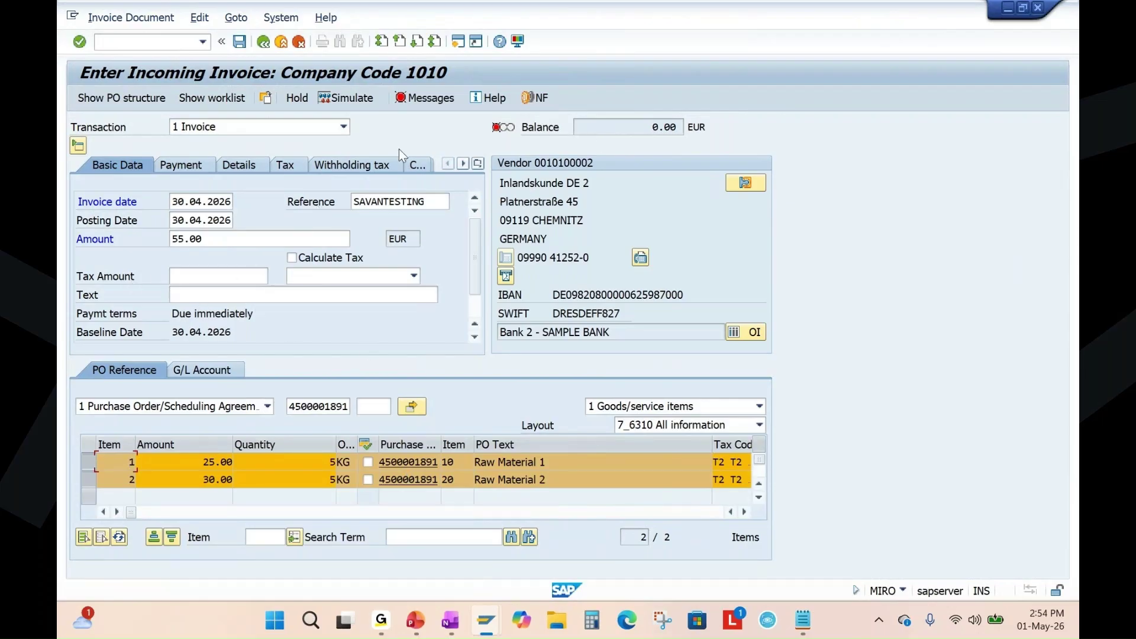
Simulate the posting and dismiss the log reporting T2 missing from procedure 0TXD.
left_click(431, 99)
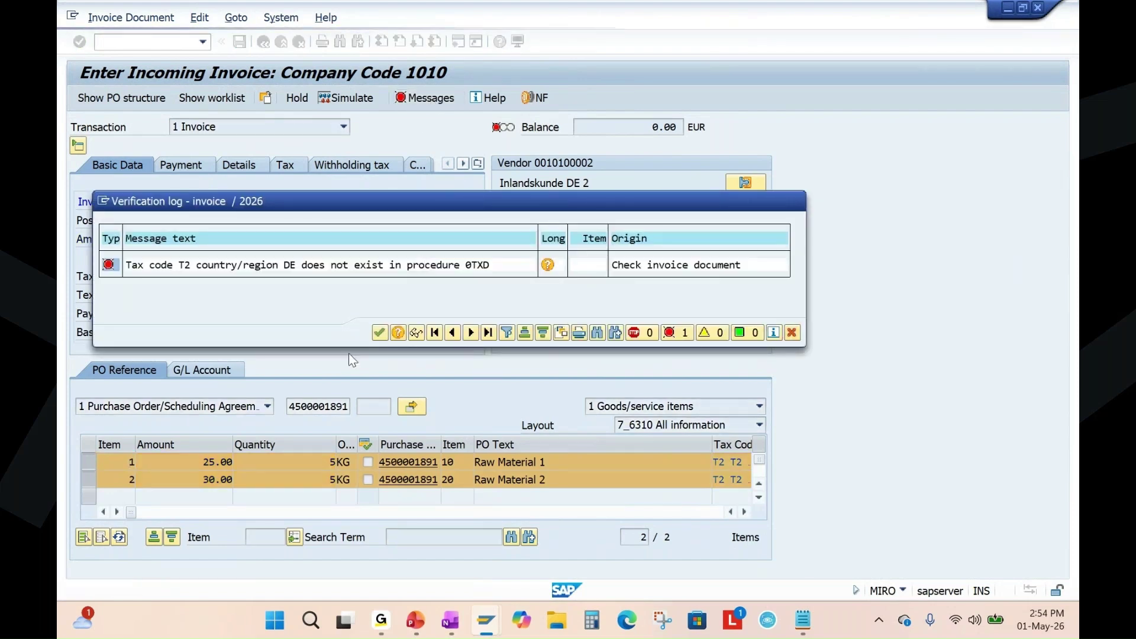
key("Return")
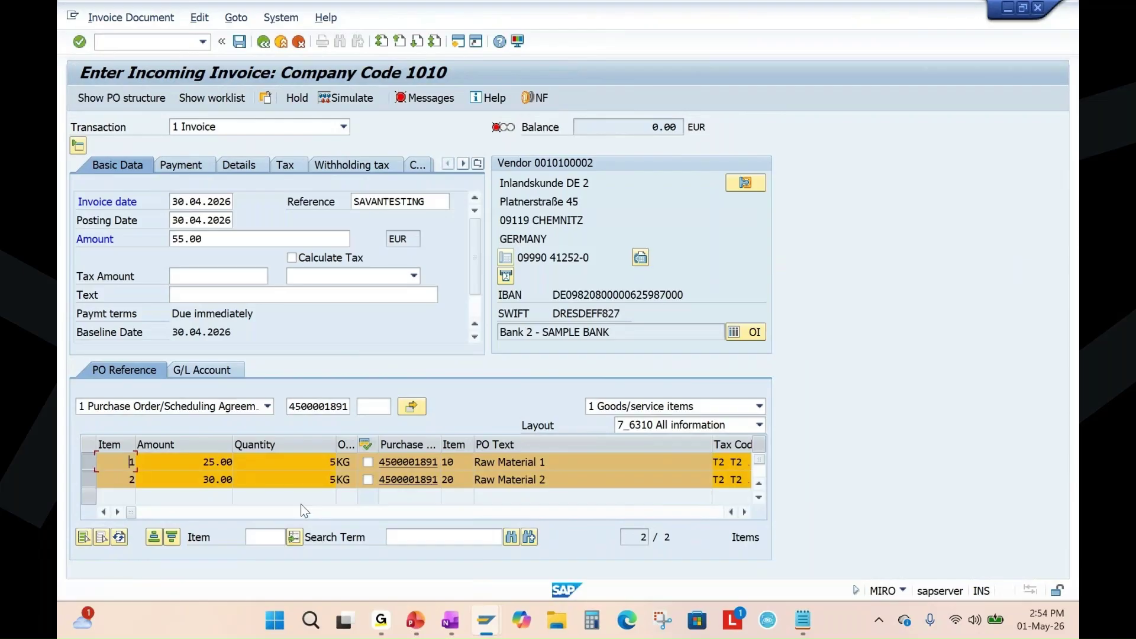
left_click_drag(131, 517, 154, 517)
Change the tax code on items 10 and 20 to V0.
left_click(473, 462)
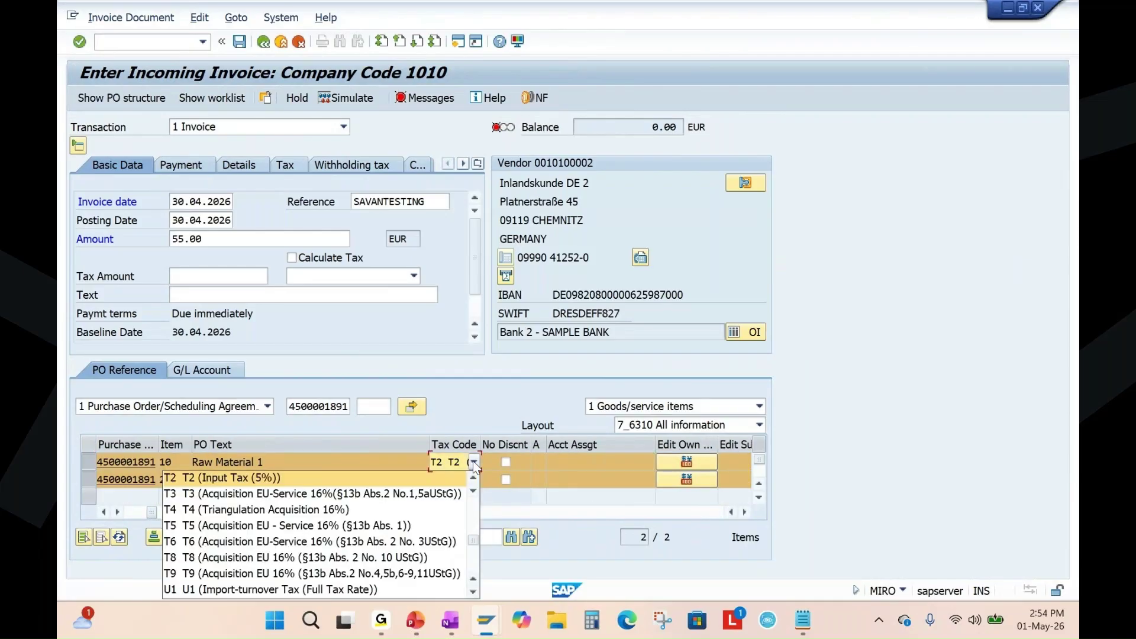
scroll(356, 523, "down", 3)
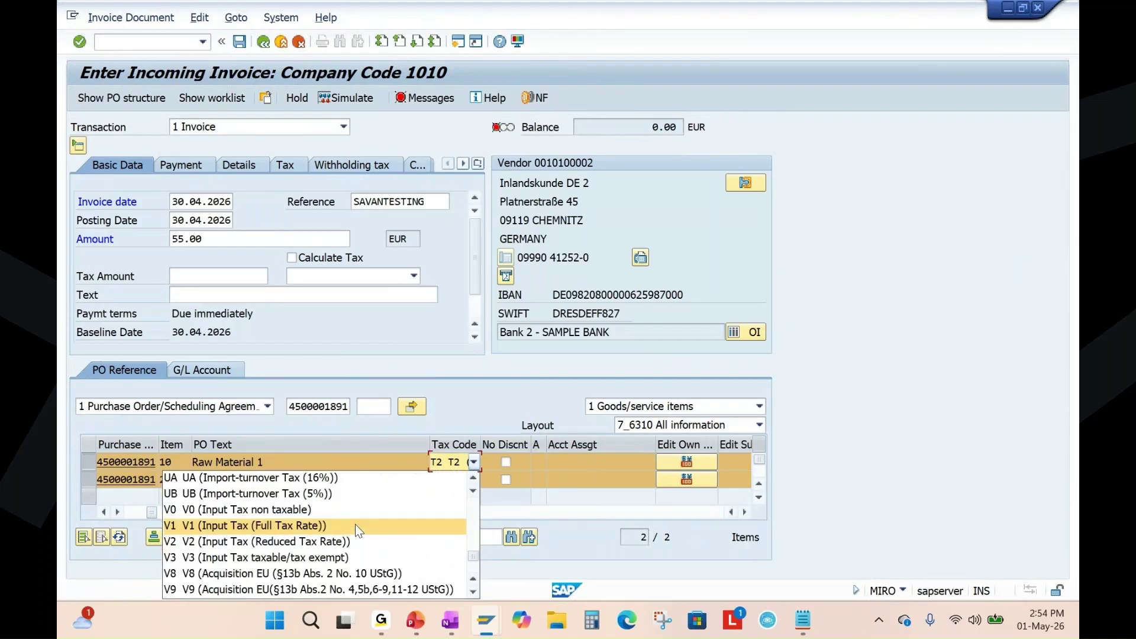
left_click(288, 510)
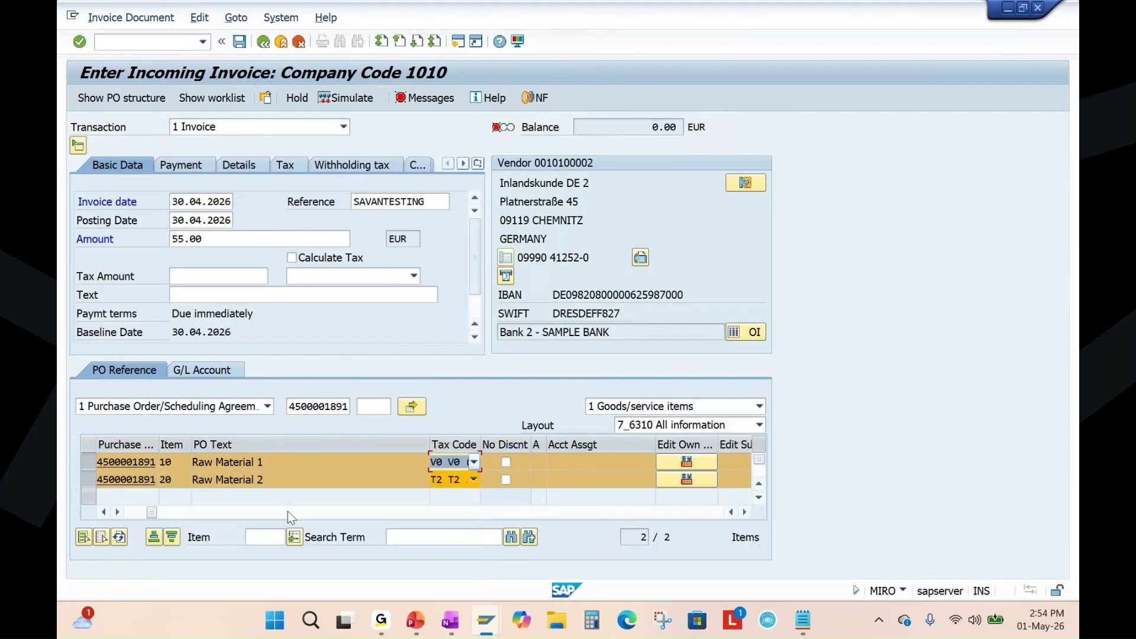
left_click(473, 479)
scroll(284, 572, "down", 3)
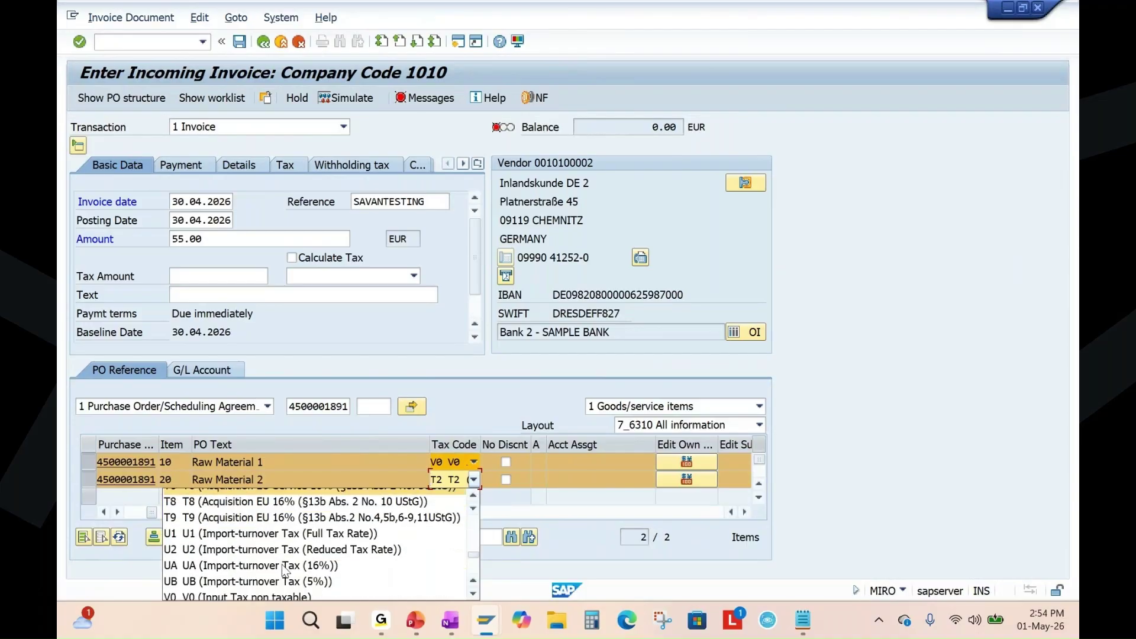
left_click(286, 591)
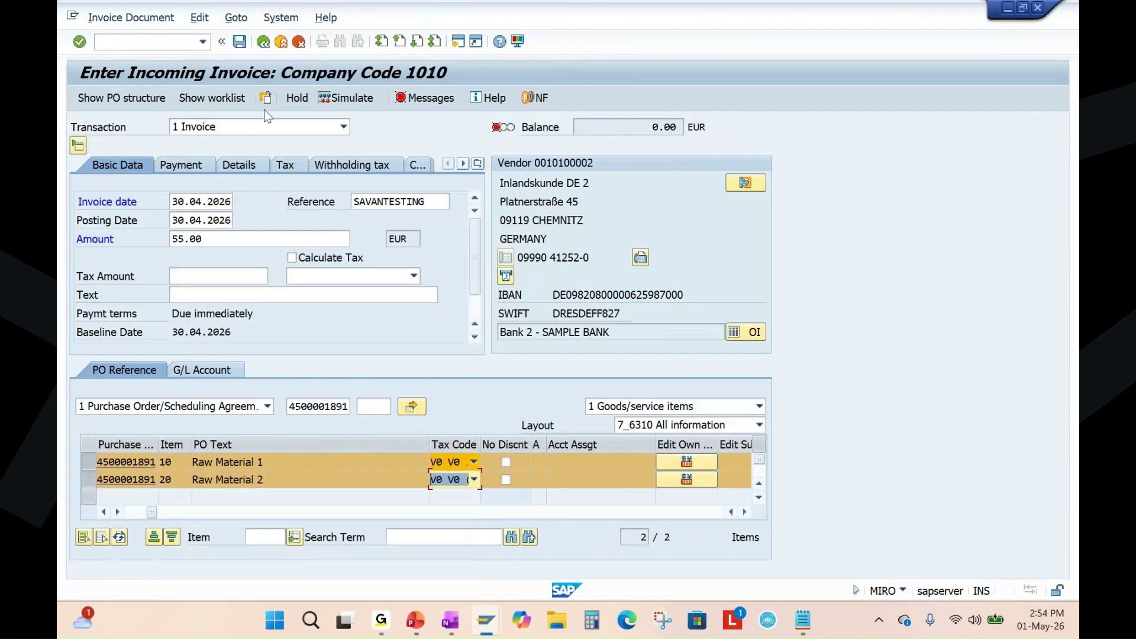
Re-simulate the invoice with 55.00 debit and credit, then highlight the 55.00 amount.
left_click(311, 95)
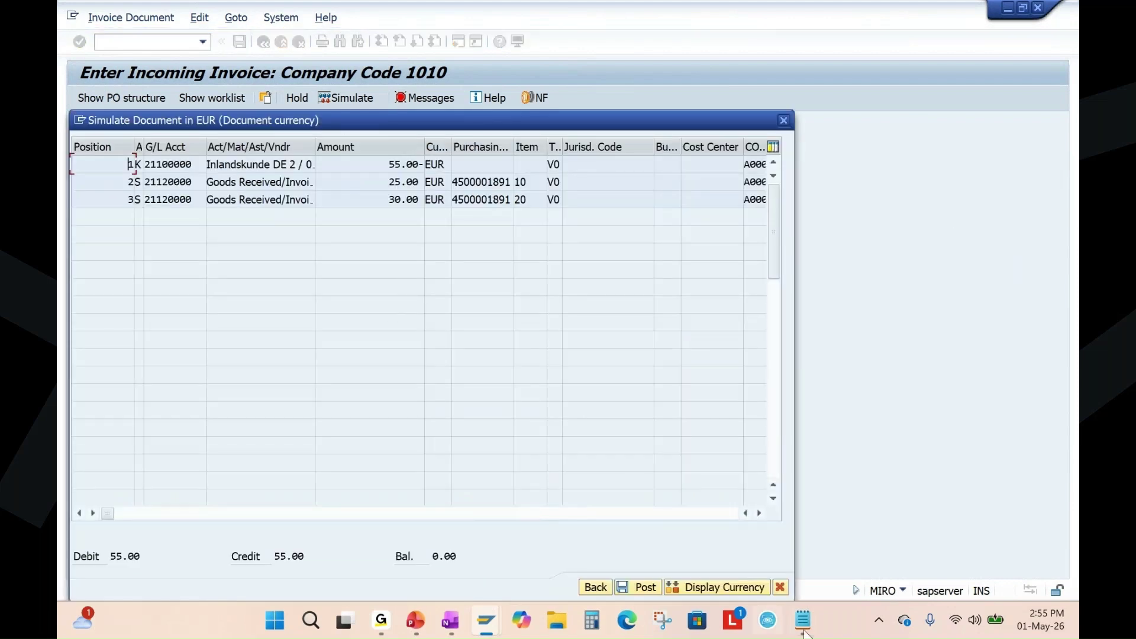
left_click(781, 587)
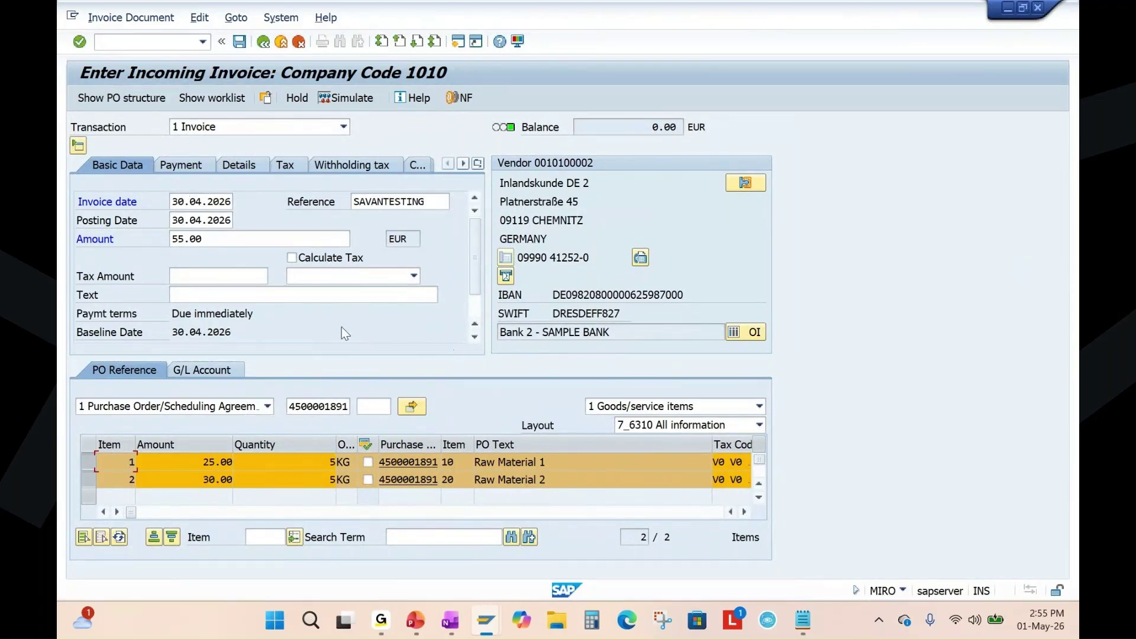
left_click_drag(223, 239, 144, 247)
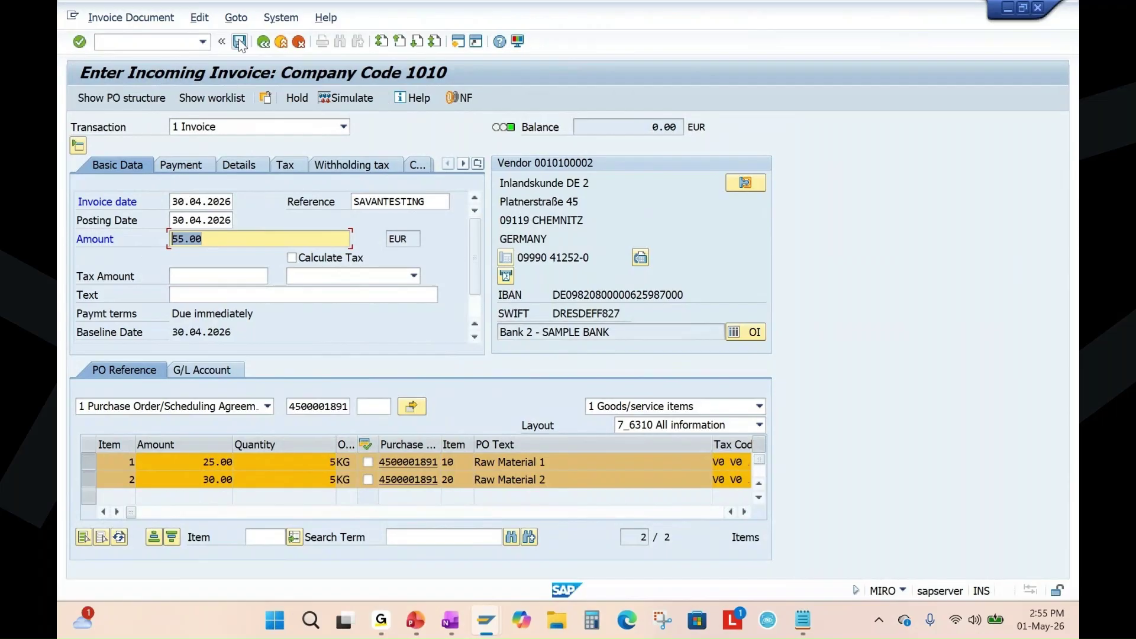
key("Return")
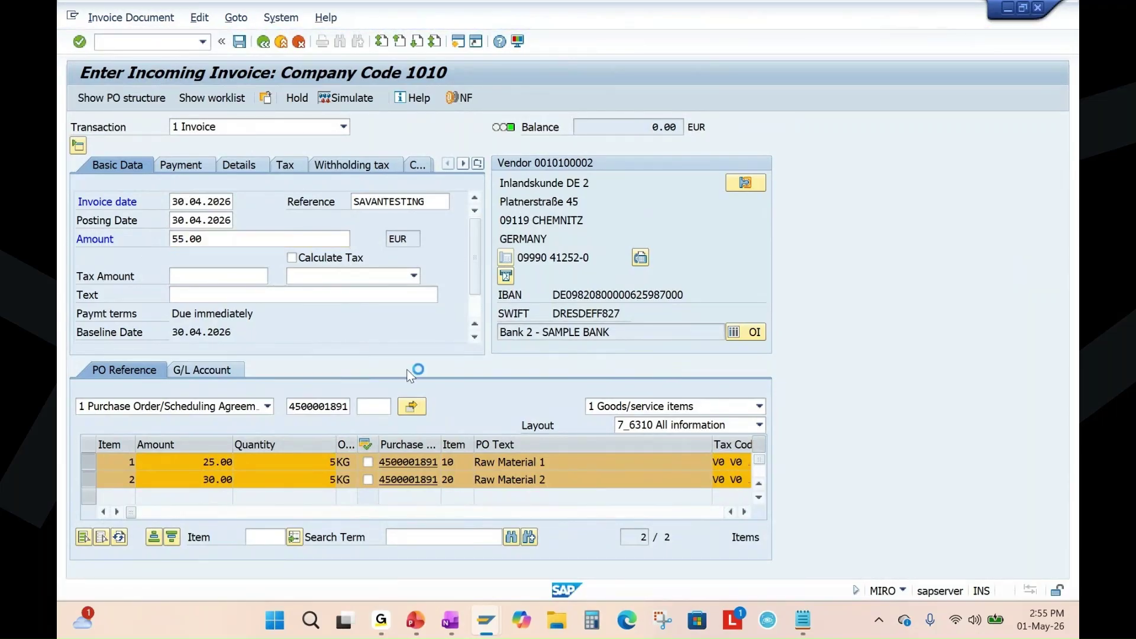
left_click(416, 621)
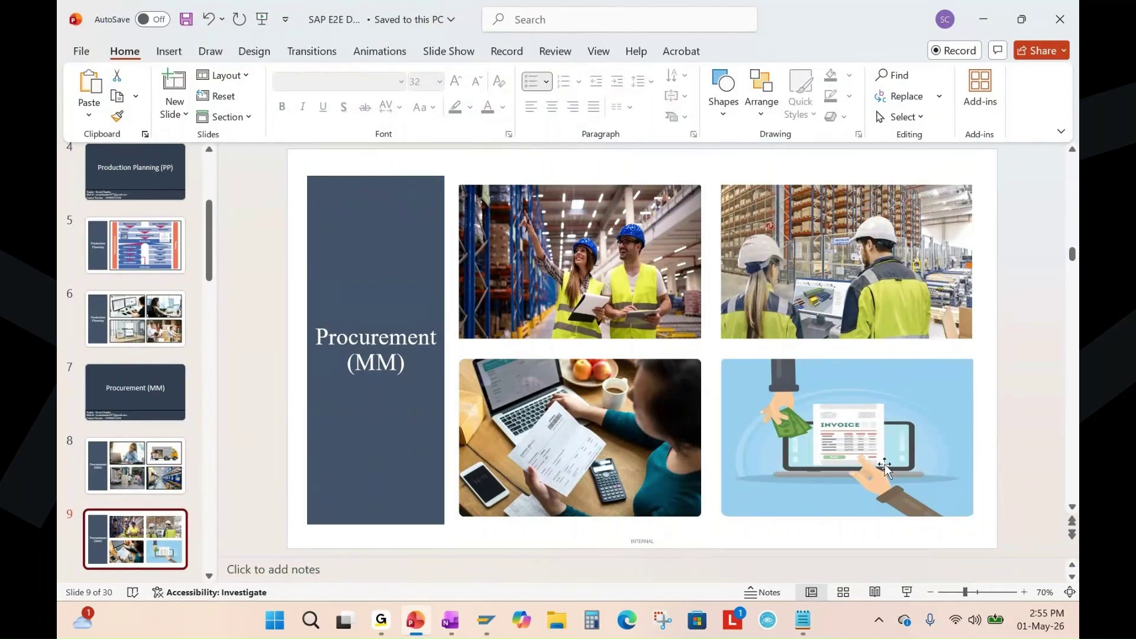
left_click(494, 630)
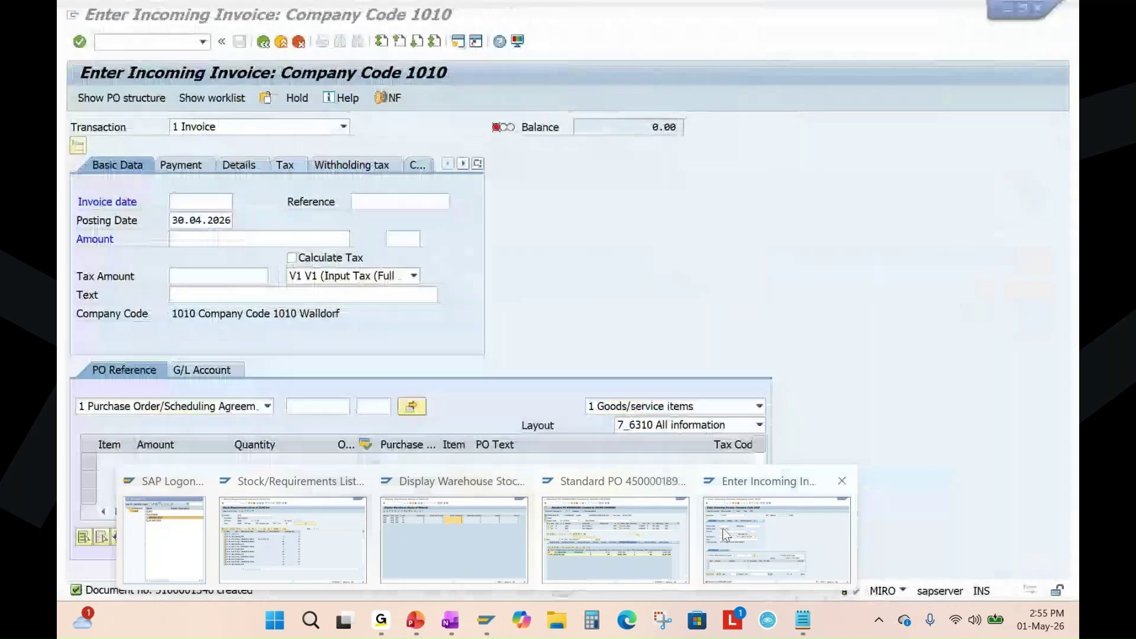
left_click(723, 528)
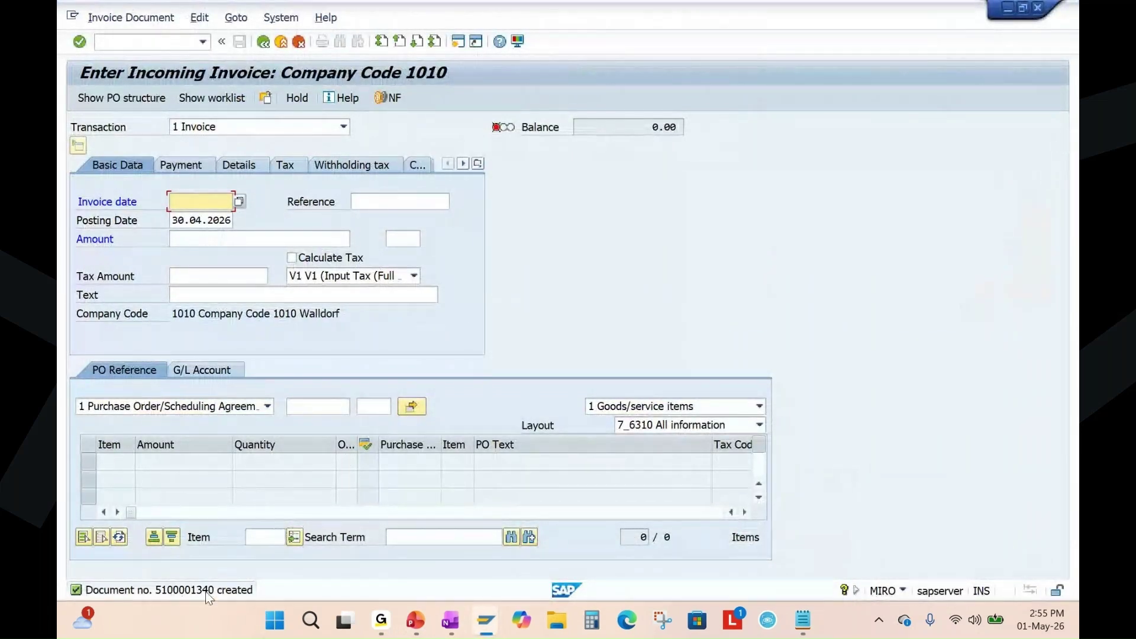
mouse_move(494, 631)
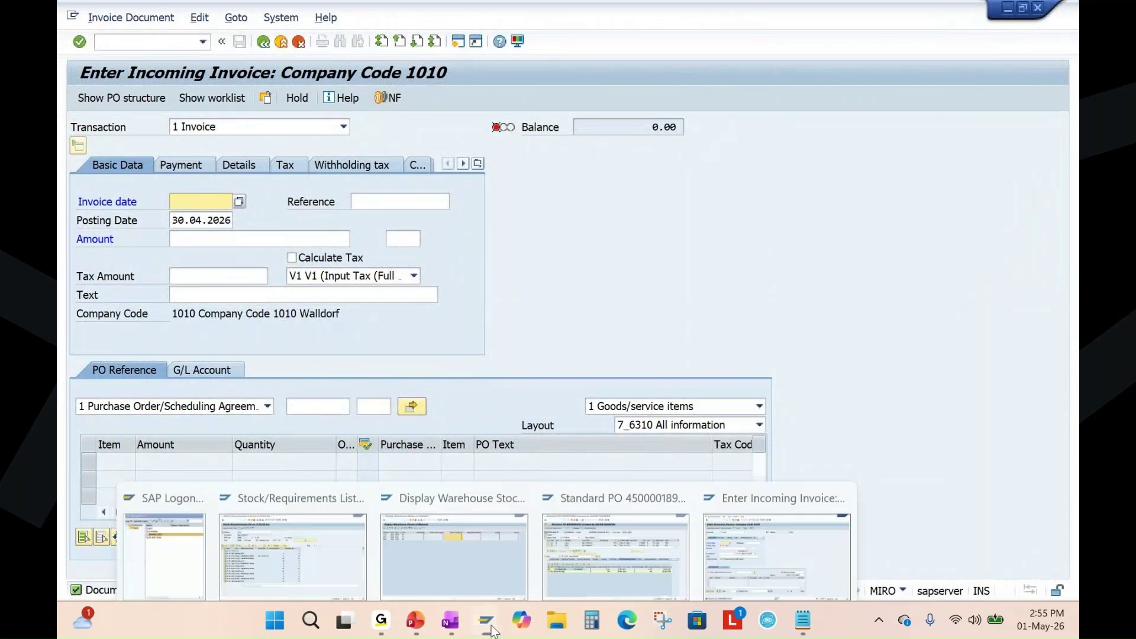
left_click(576, 537)
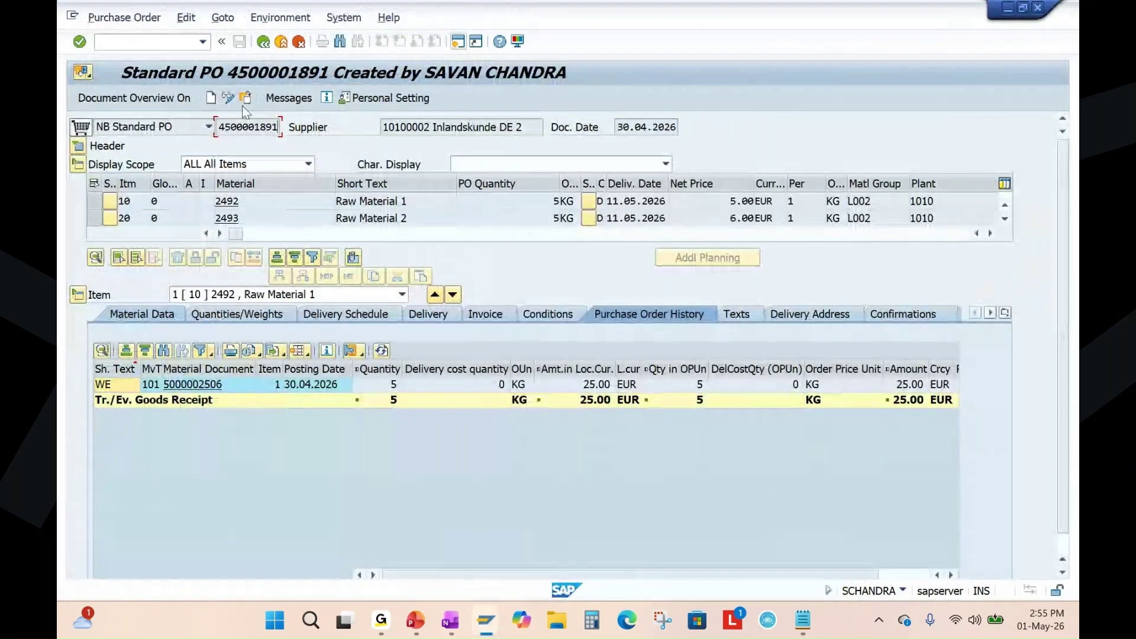
left_click(457, 41)
left_click(264, 278)
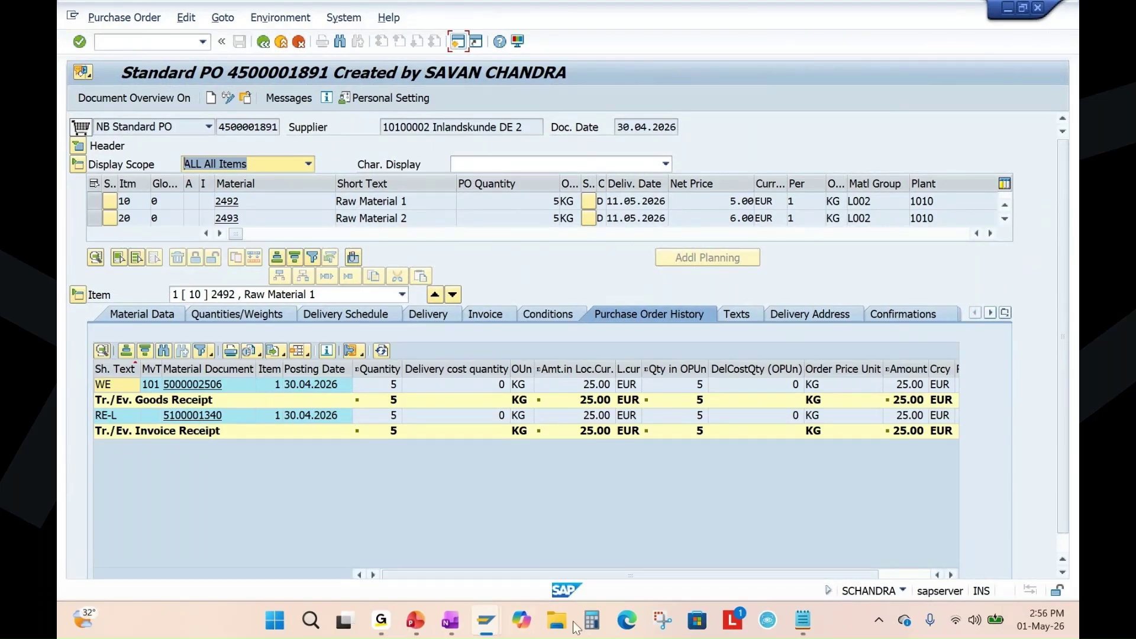
left_click(450, 621)
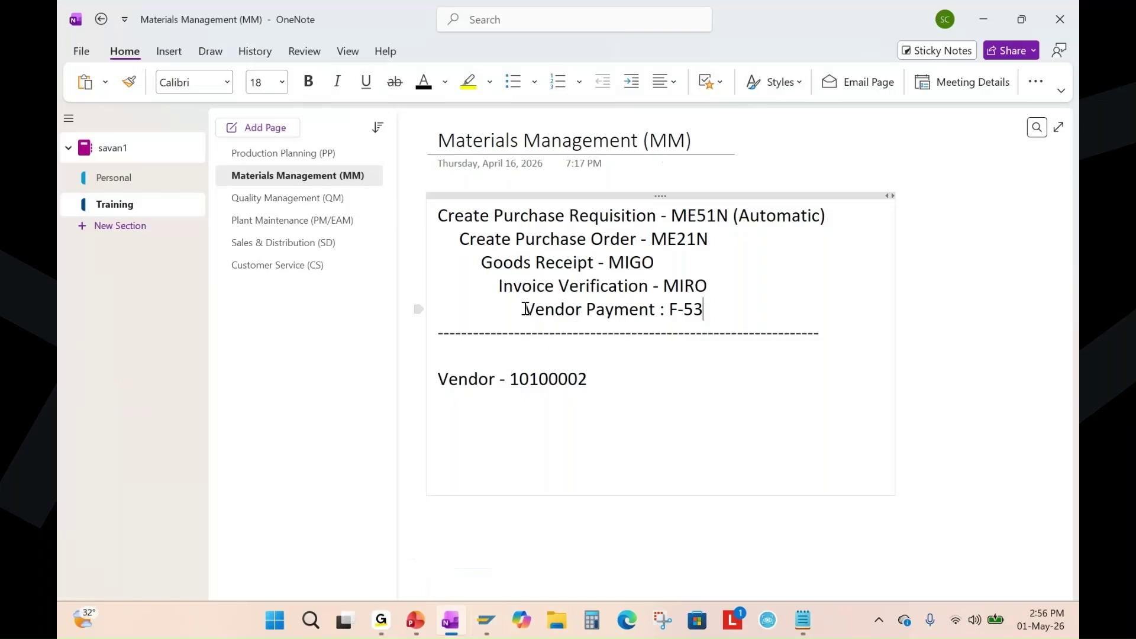
Highlight the Vendor Payment : F-53 line in OneNote, then return to SAP's Enter Incoming Invoice screen.
left_click_drag(525, 310, 728, 309)
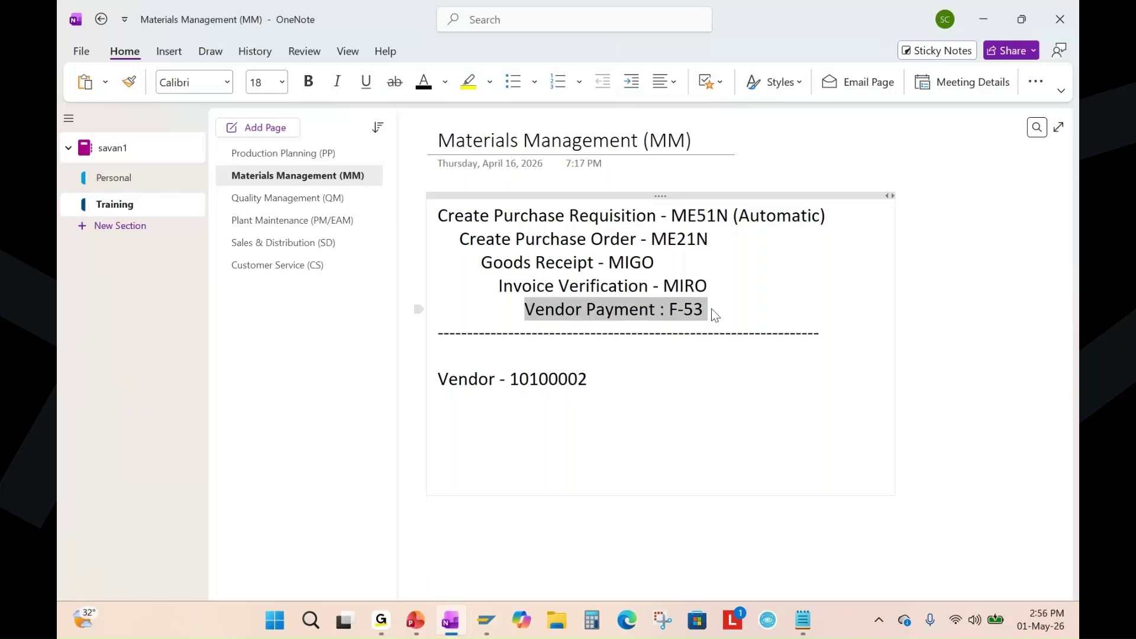
left_click(712, 310)
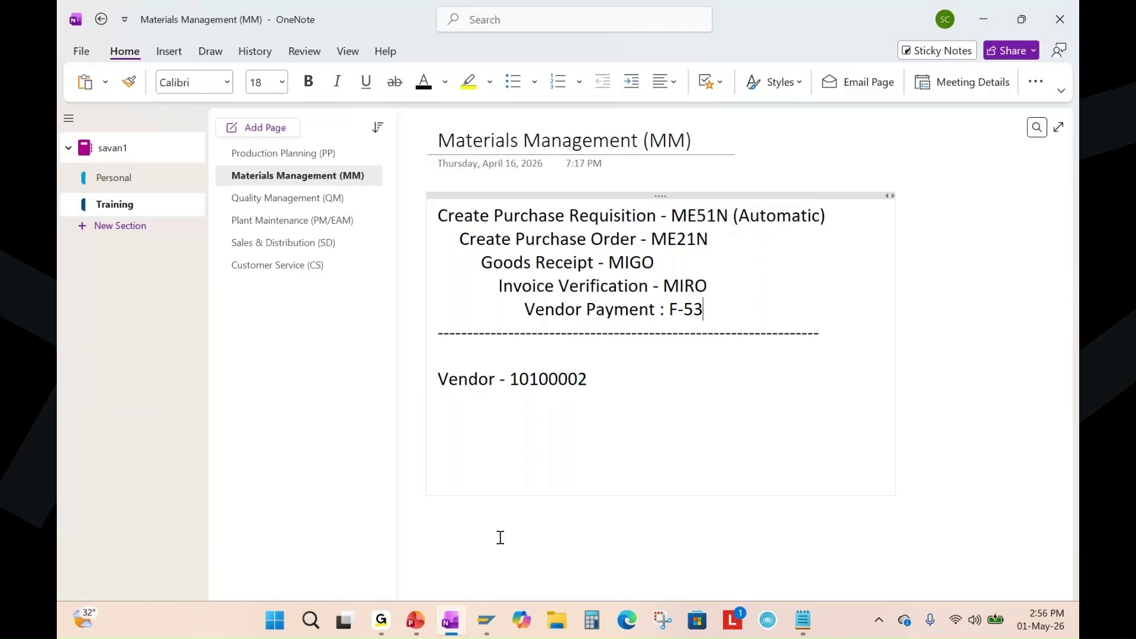
left_click(486, 621)
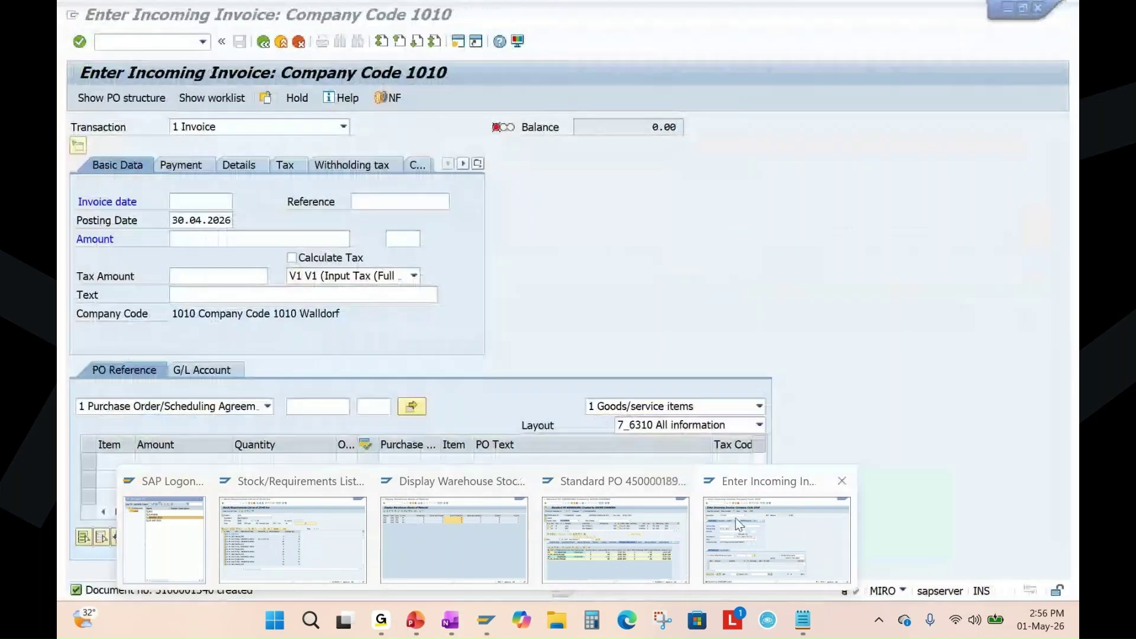
left_click(736, 518)
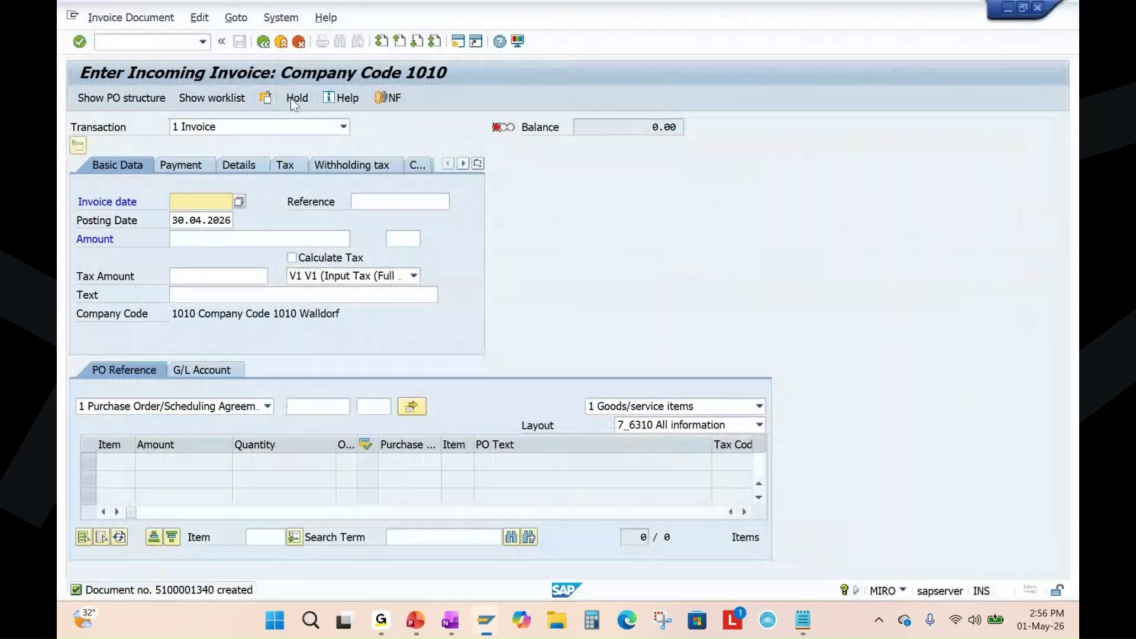
Leave the invoice screen with /n and run the FBL1N vendor line items report to check the open invoice.
left_click(160, 41)
type("/")
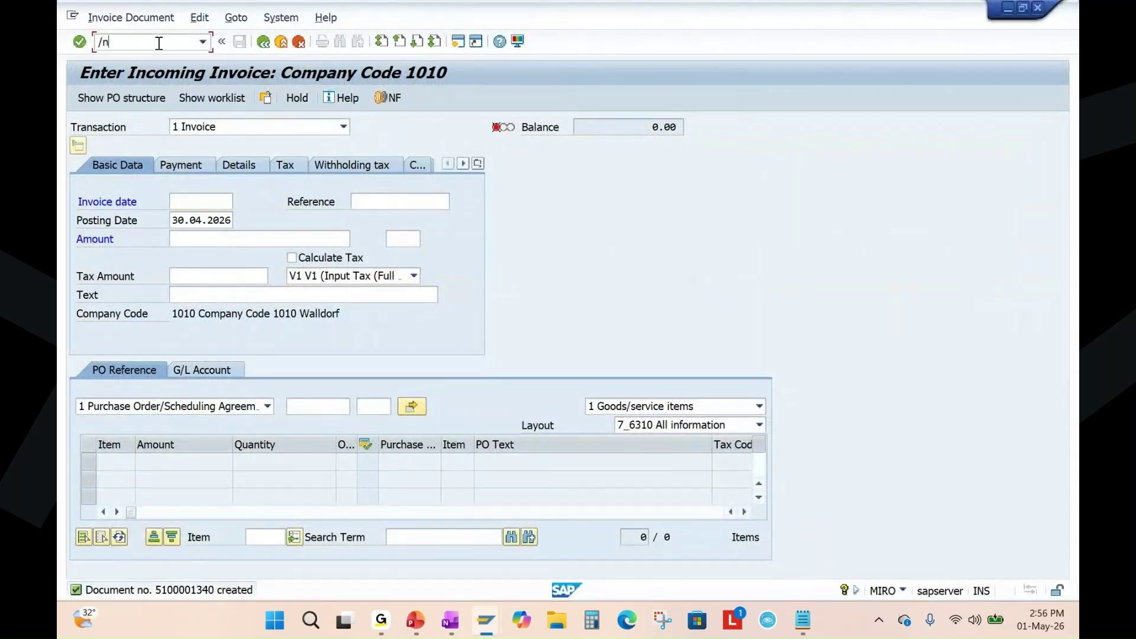
type("n")
key("Return")
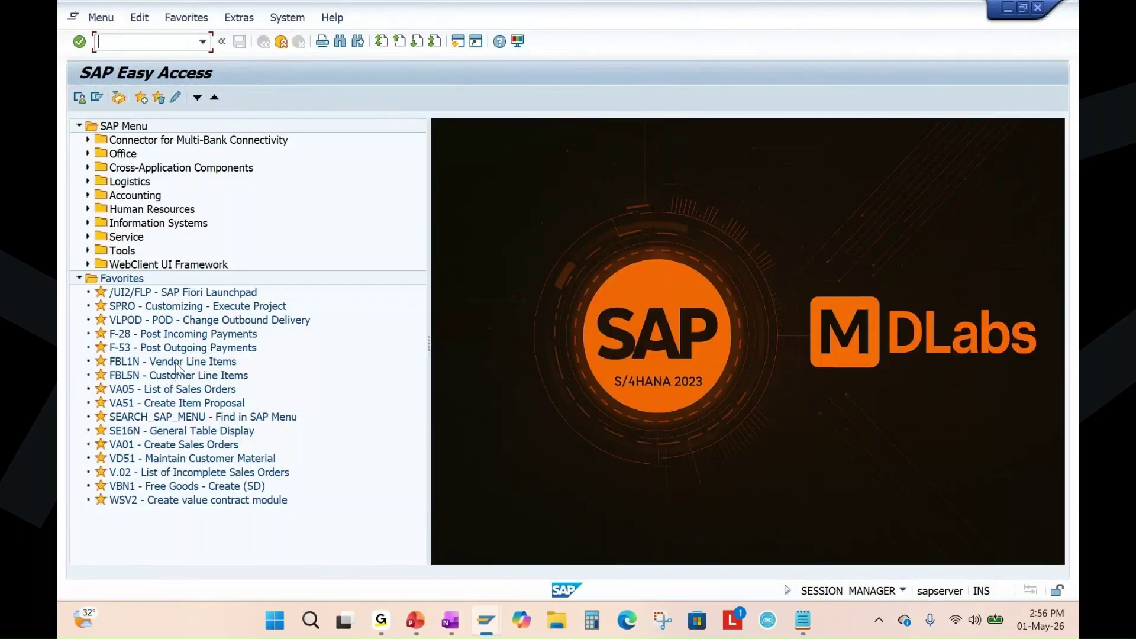
double_click(139, 362)
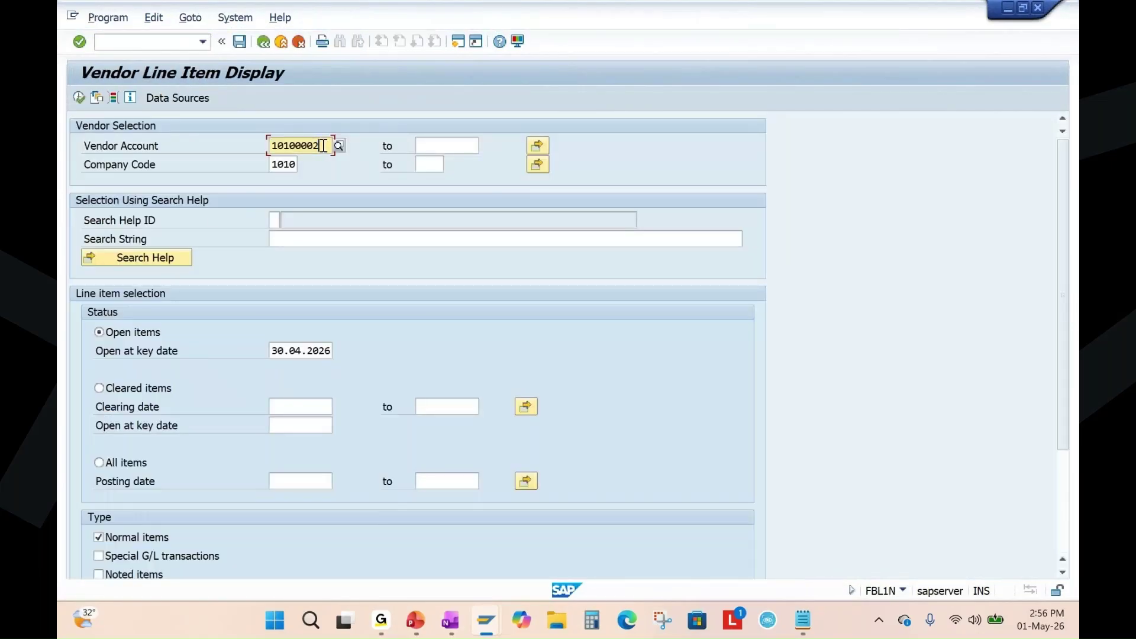
left_click(79, 98)
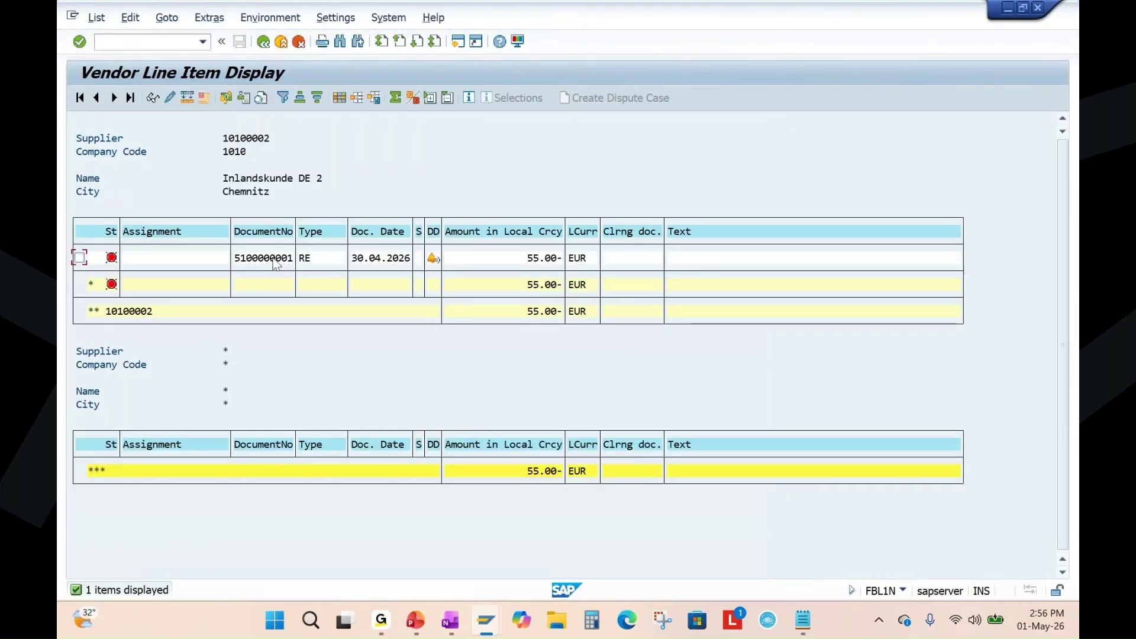
left_click(275, 259)
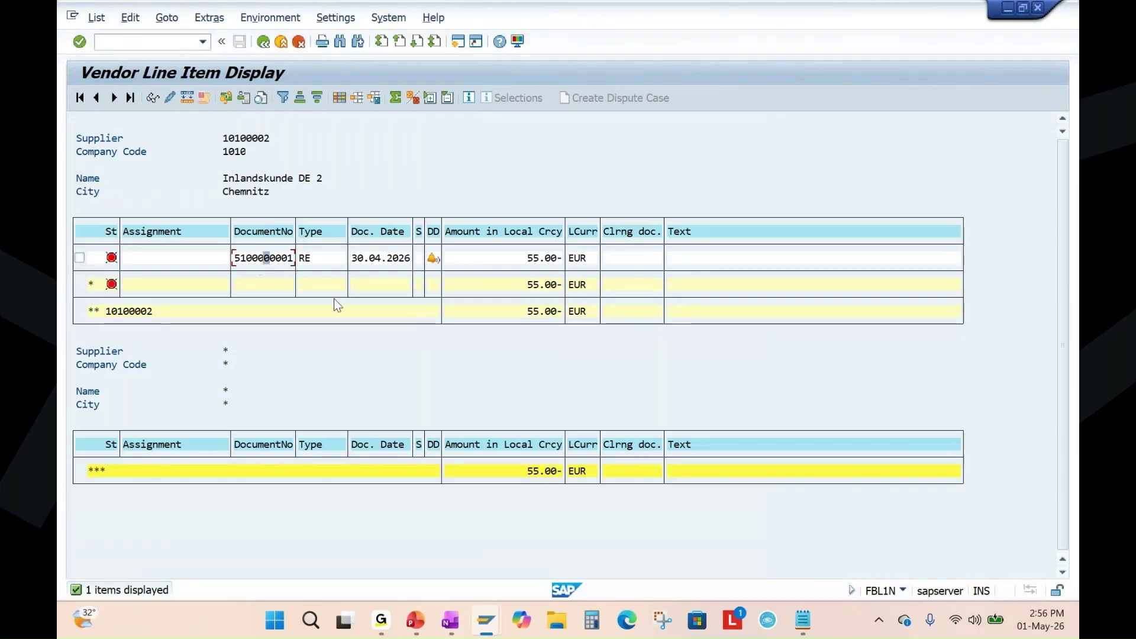
key("alt+Tab")
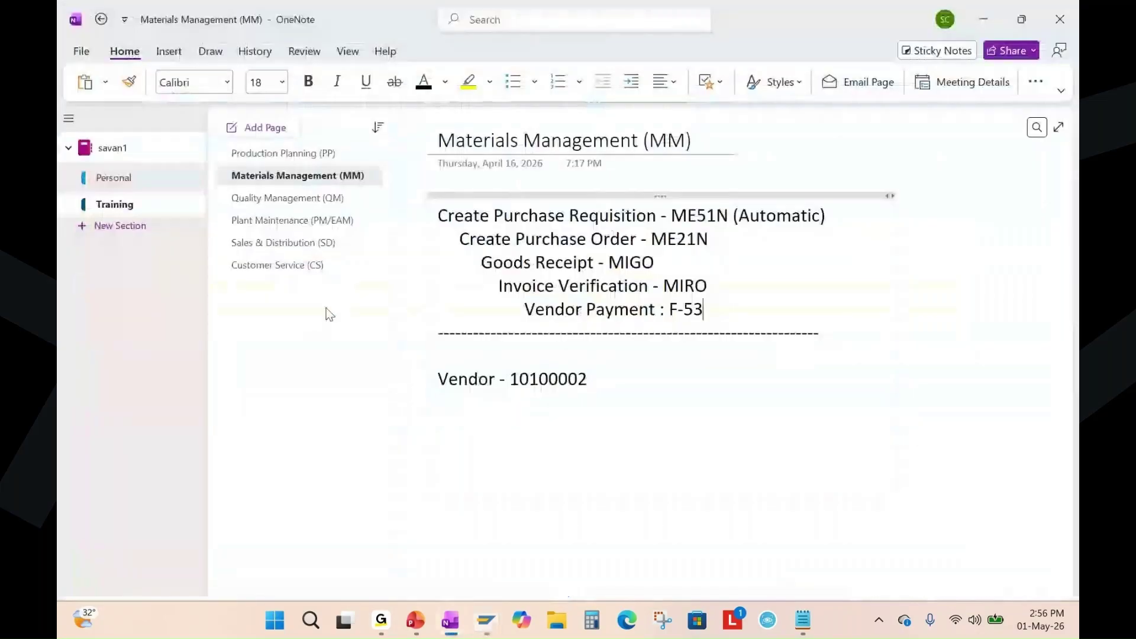
key("alt+Tab")
mouse_move(500, 631)
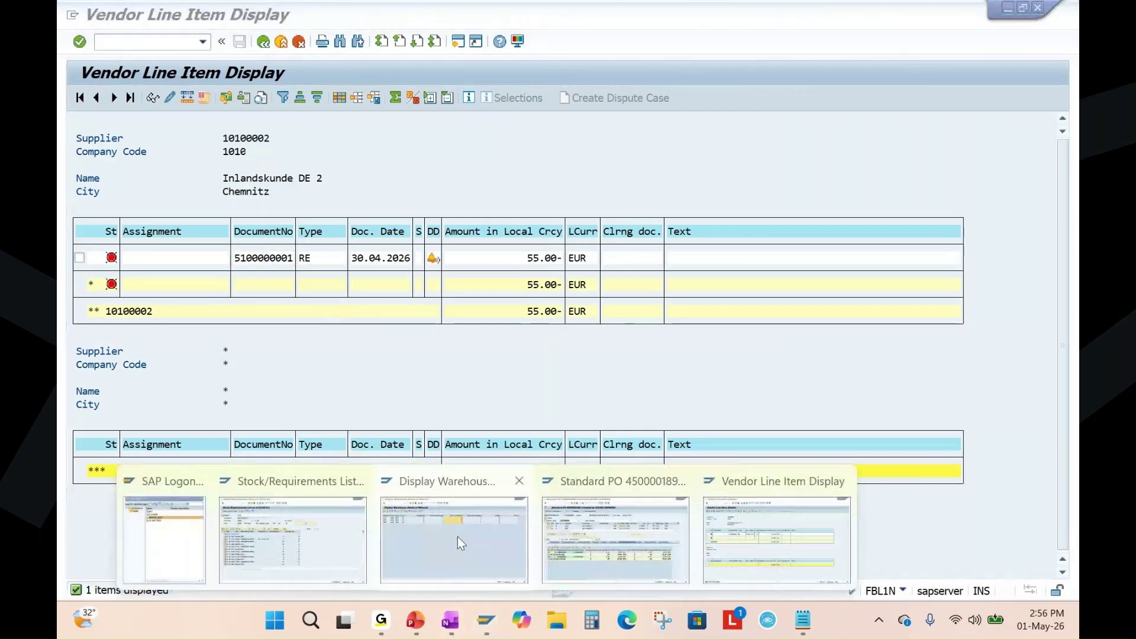
left_click(580, 536)
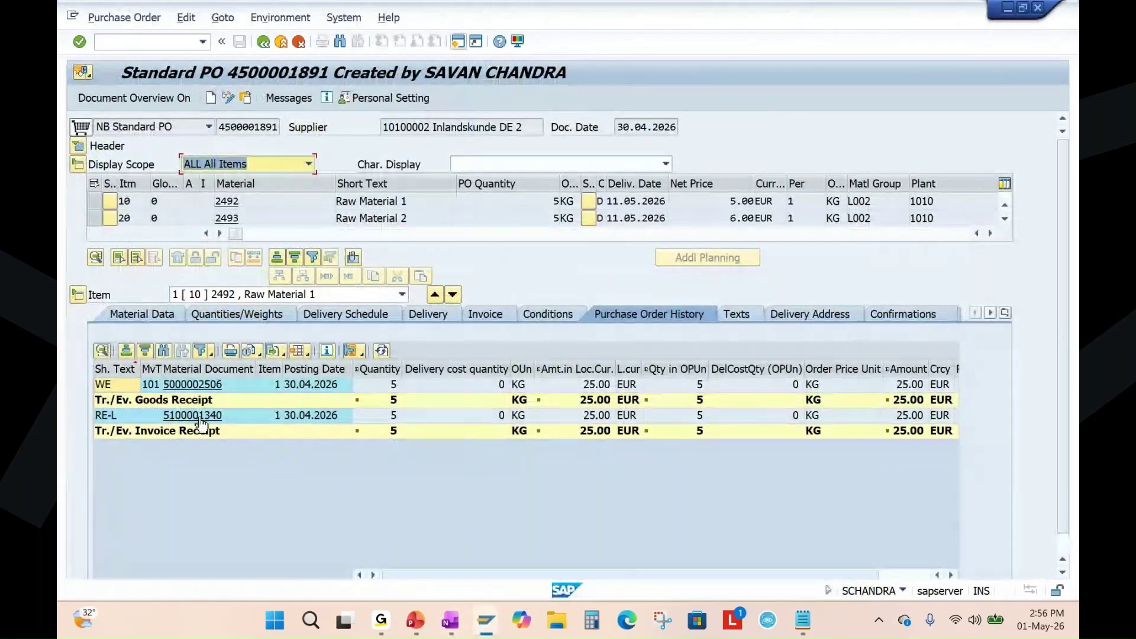
double_click(308, 417)
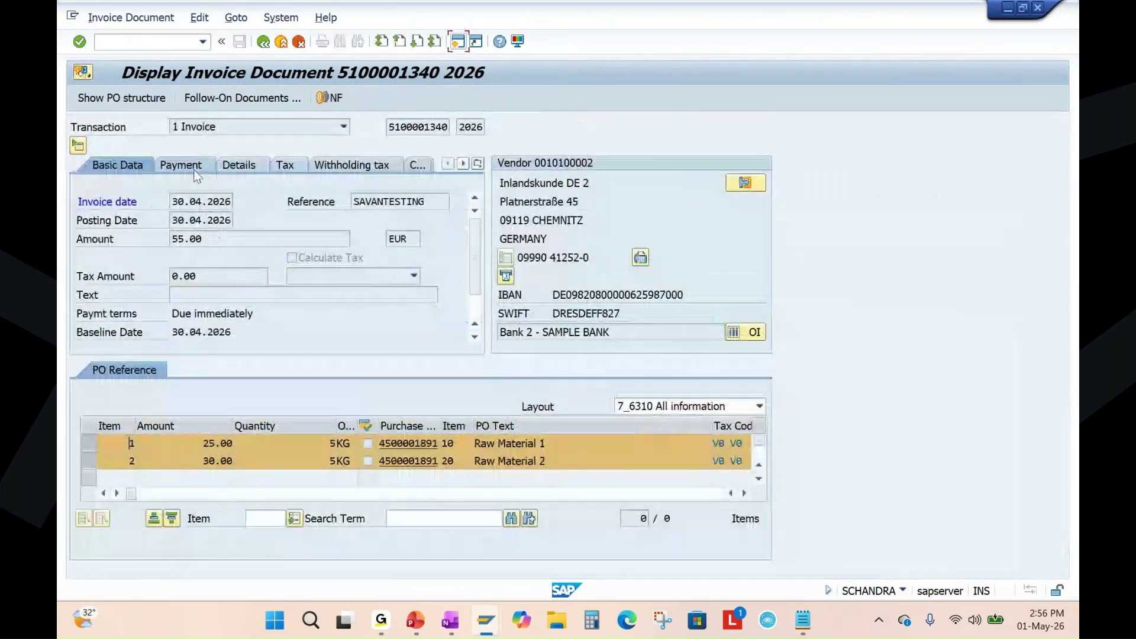
left_click(229, 94)
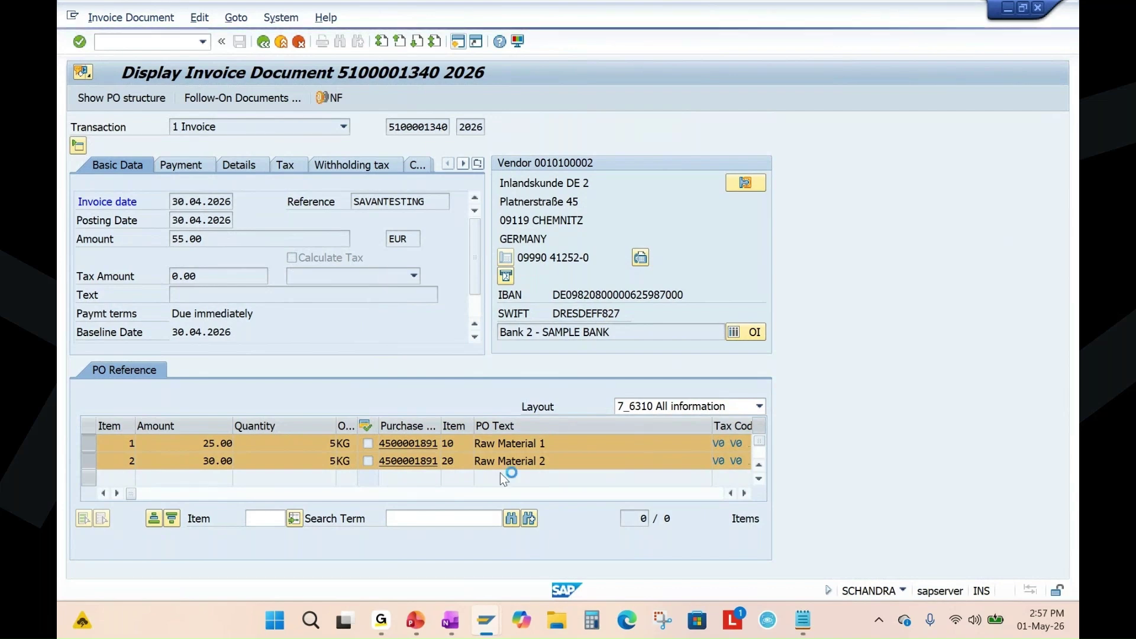
left_click(419, 625)
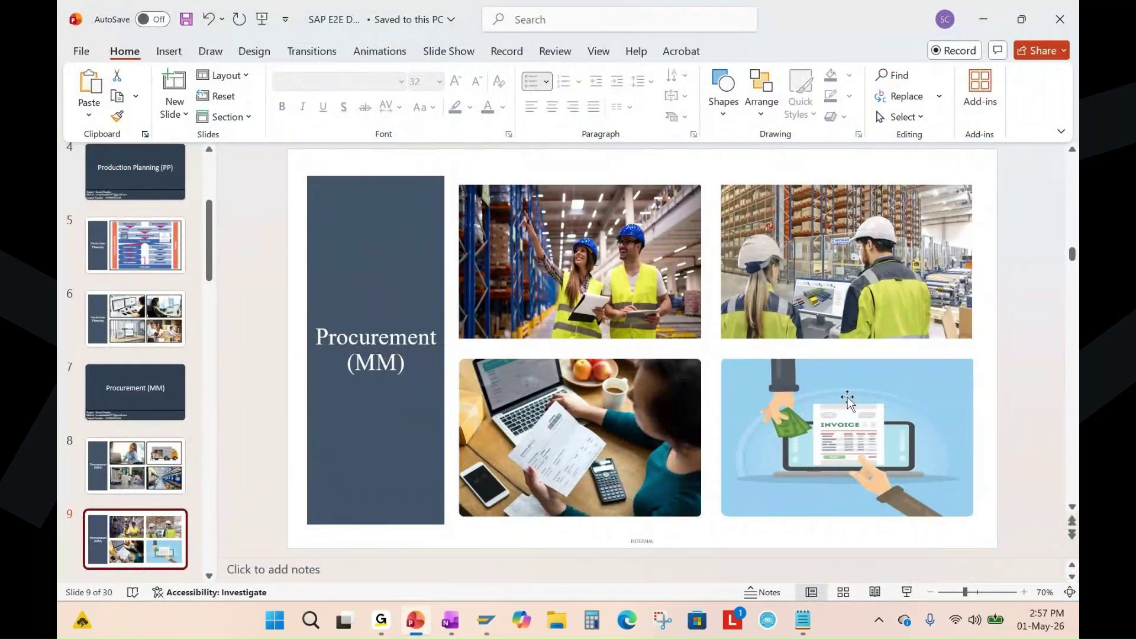
left_click(450, 621)
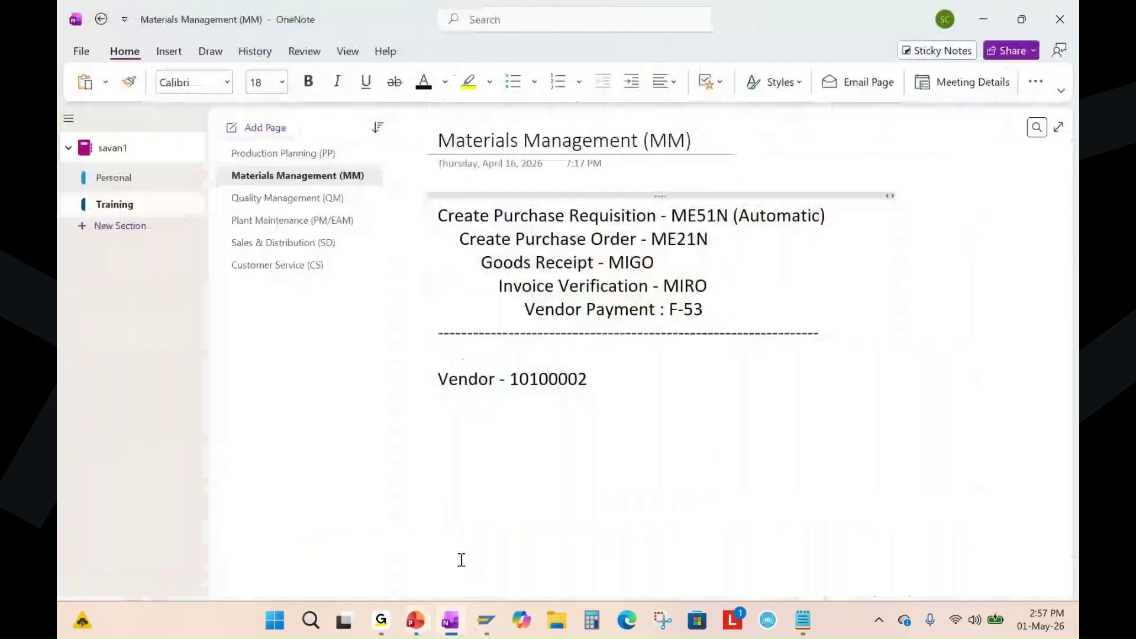
left_click_drag(666, 309, 704, 309)
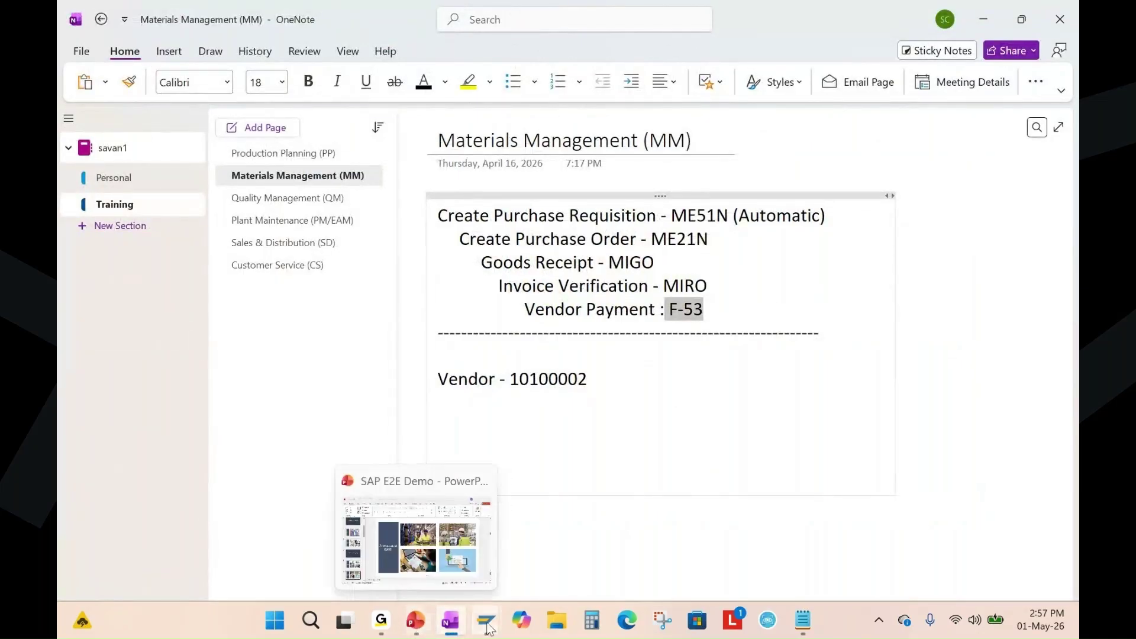
mouse_move(486, 621)
left_click(616, 524)
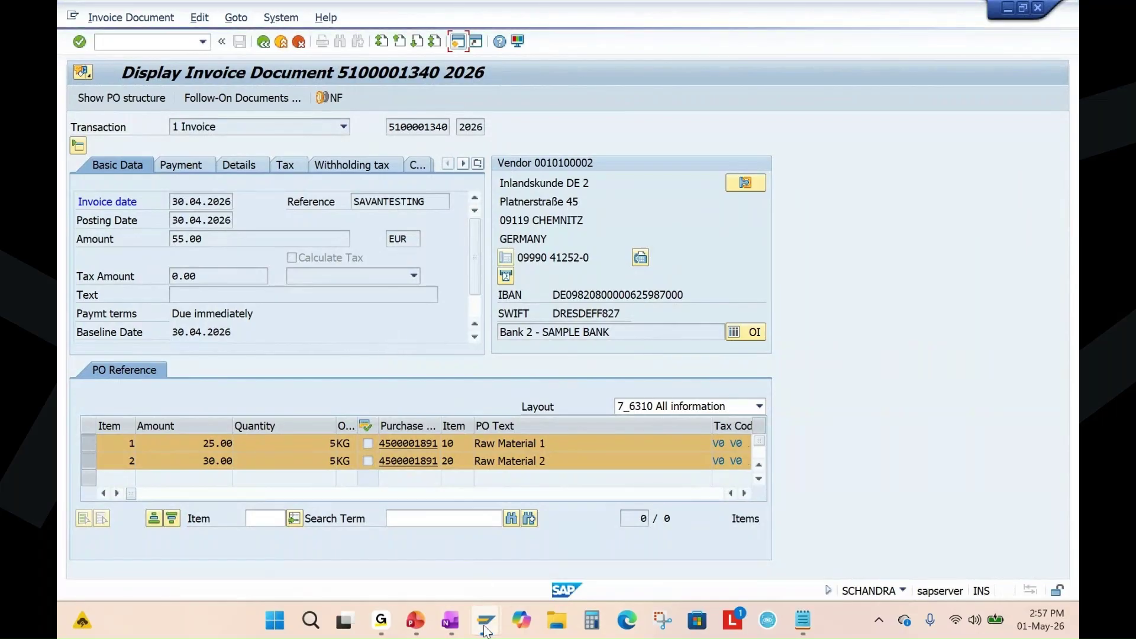
Start F-53 Post Outgoing Payments from favorites in a new SAP session.
mouse_move(486, 621)
left_click(762, 538)
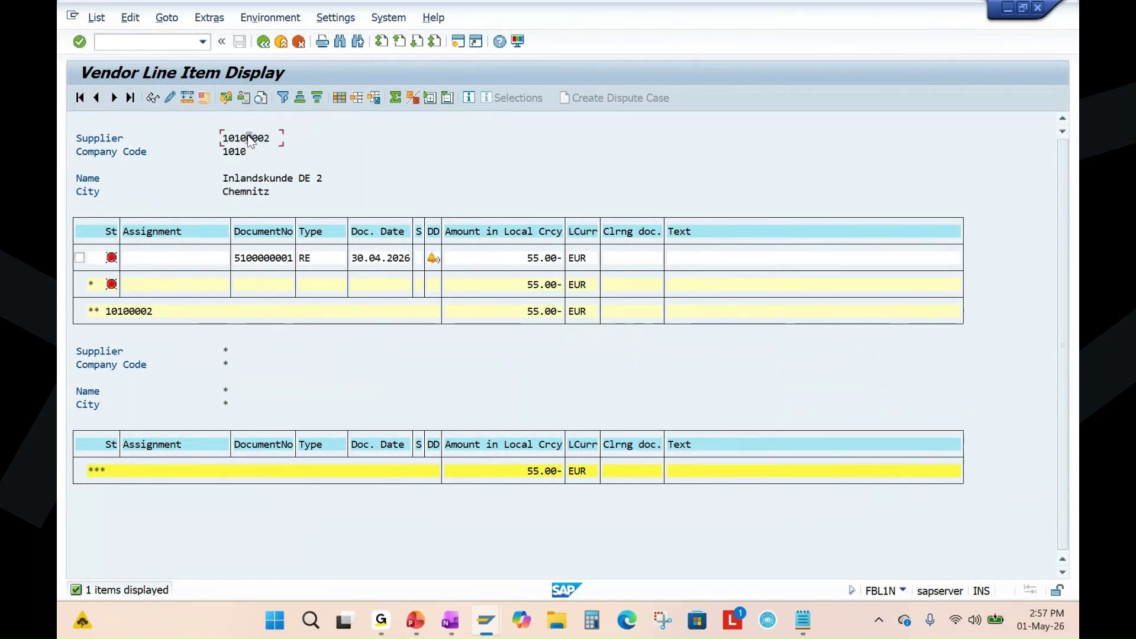
left_click(459, 45)
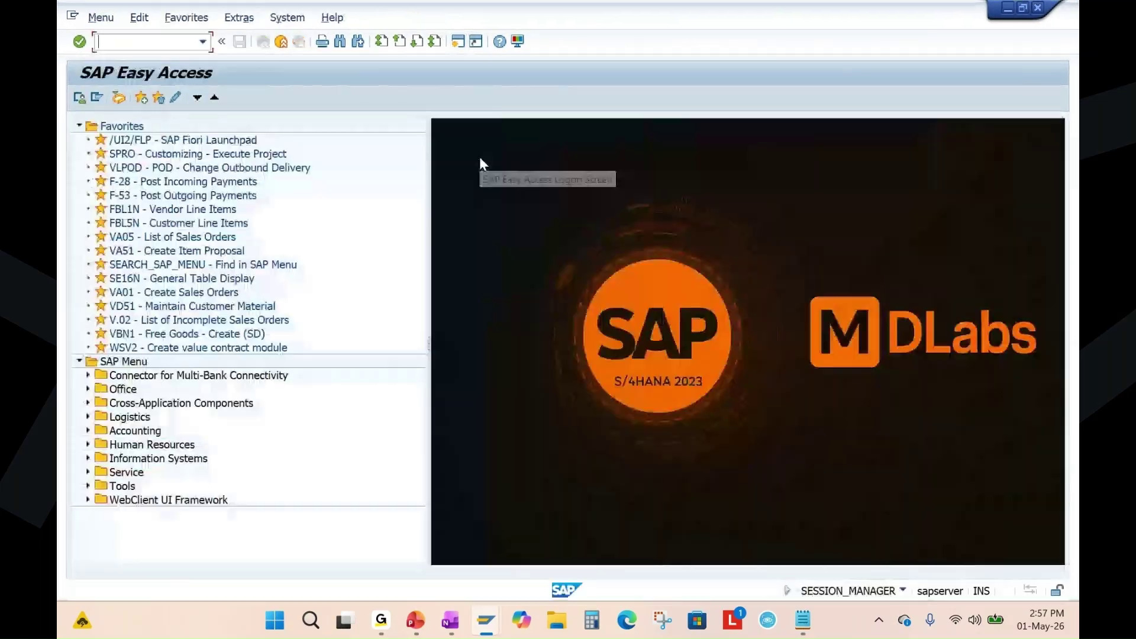
left_click(196, 197)
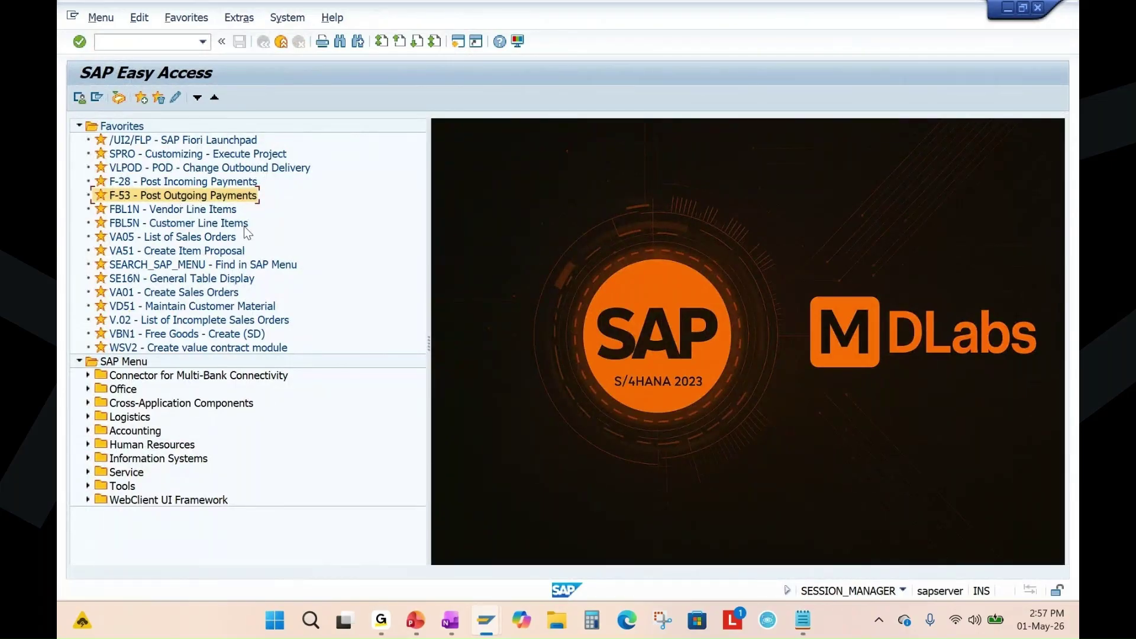
double_click(202, 196)
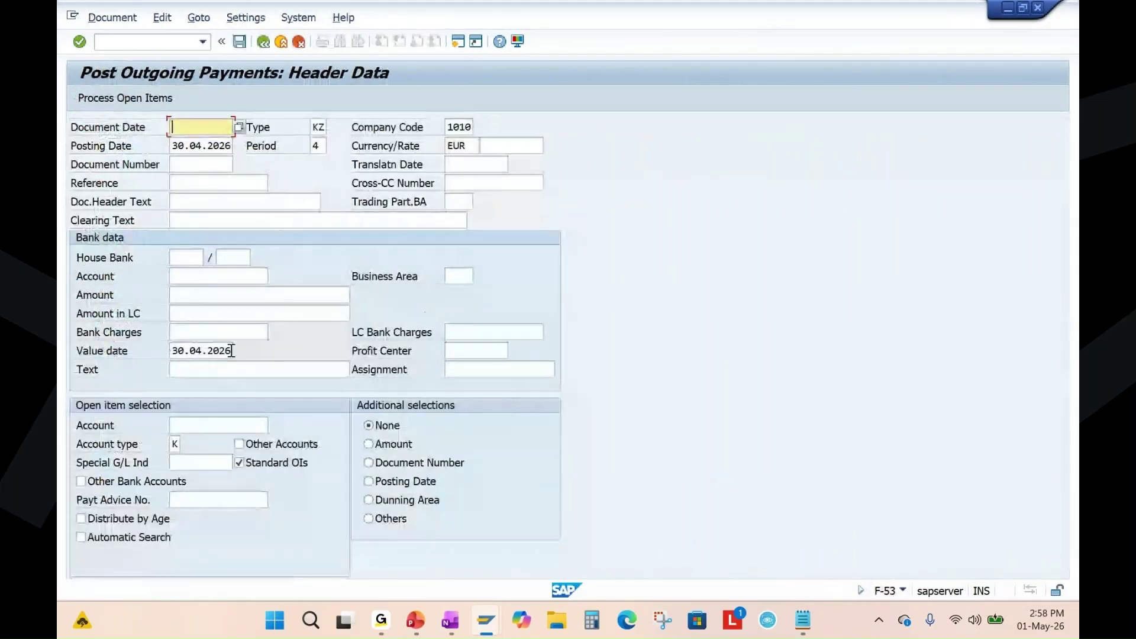
Copy the posting date 30.04.2026 into the document date field.
left_click_drag(171, 146, 233, 145)
key("ctrl+c")
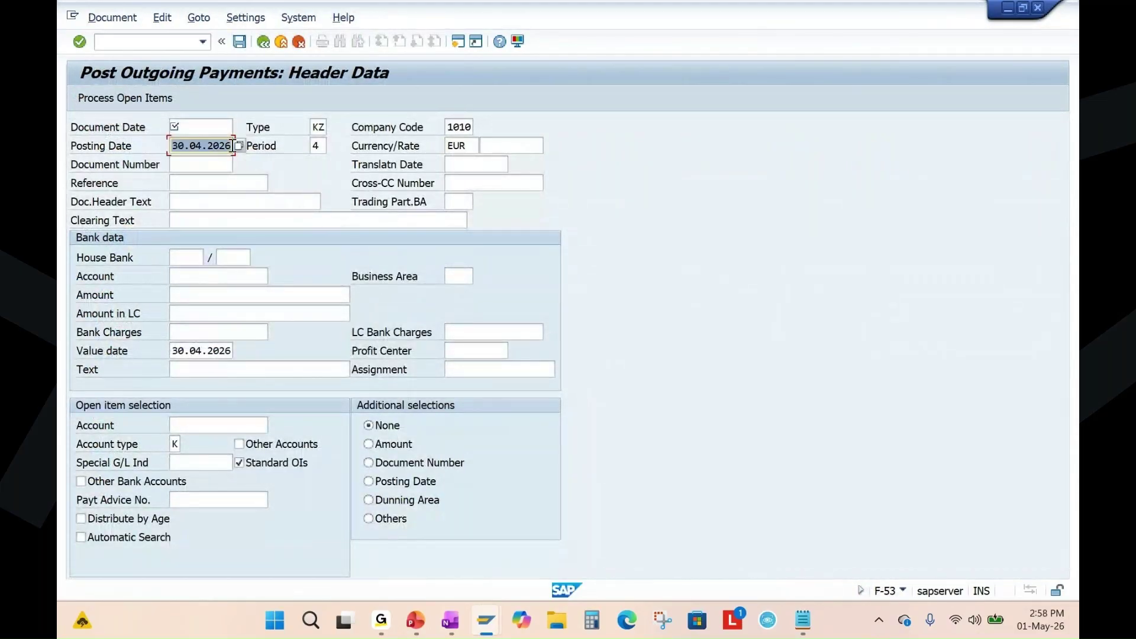
left_click(210, 127)
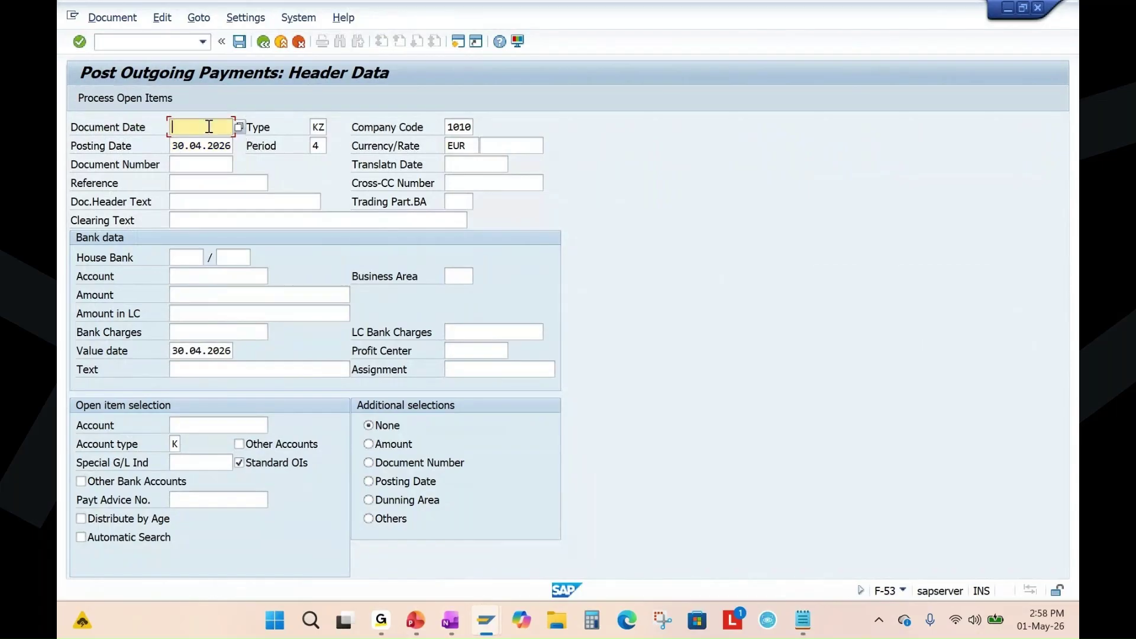
key("ctrl+v")
left_click(227, 220)
type("test")
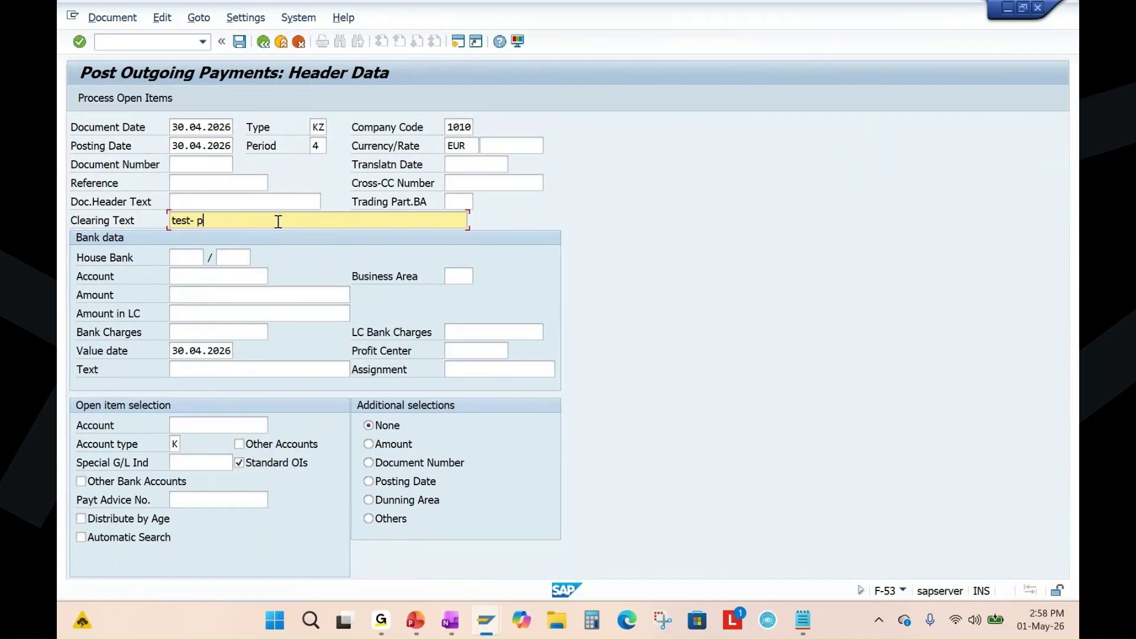
key("BackSpace")
key("BackSpace")
key("BackSpace")
key("BackSpace")
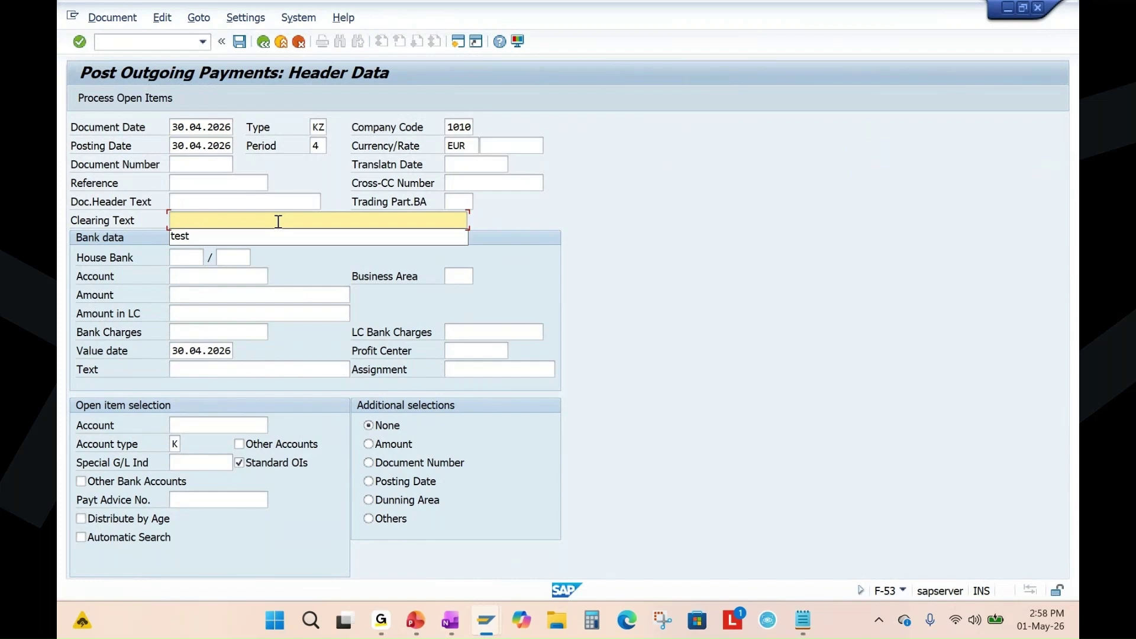
Paste the supplier number from the vendor line items as the clearing text.
key("alt+Tab")
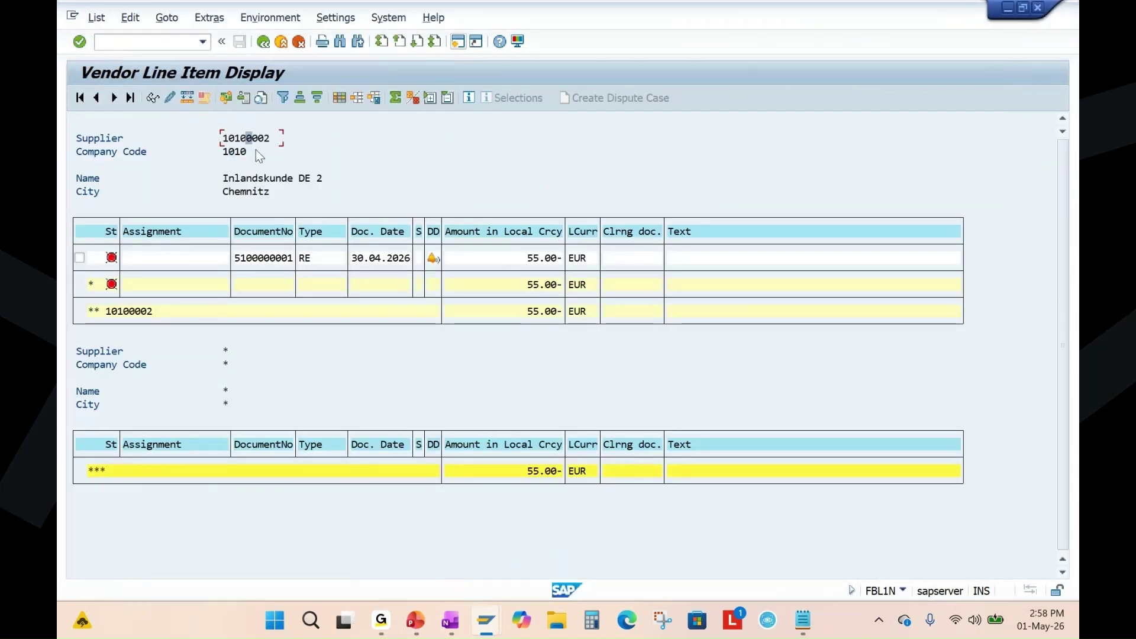
left_click_drag(219, 146, 258, 131)
key("ctrl+c")
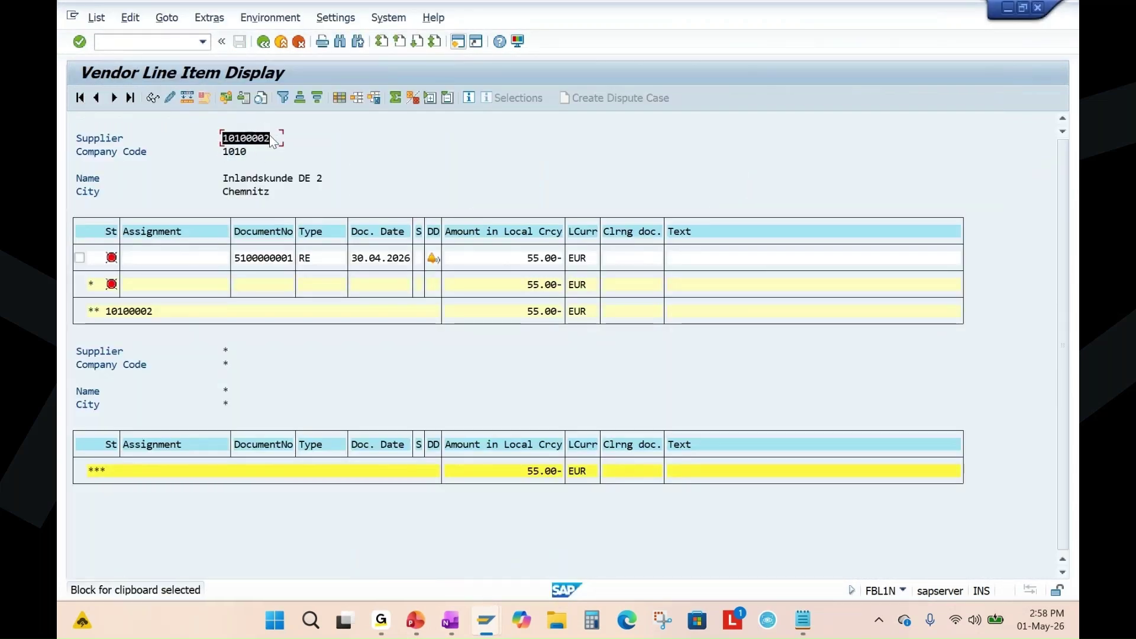
key("alt+Tab")
key("ctrl+v")
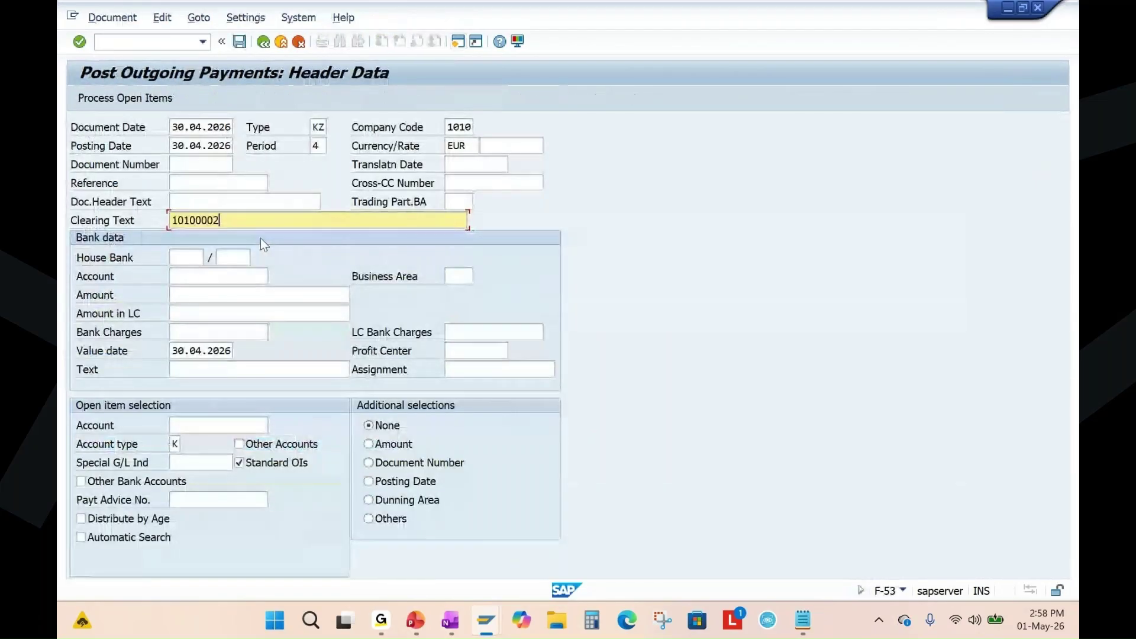
Choose a recent bank G/L account and supplier account, then check the header.
left_click(205, 278)
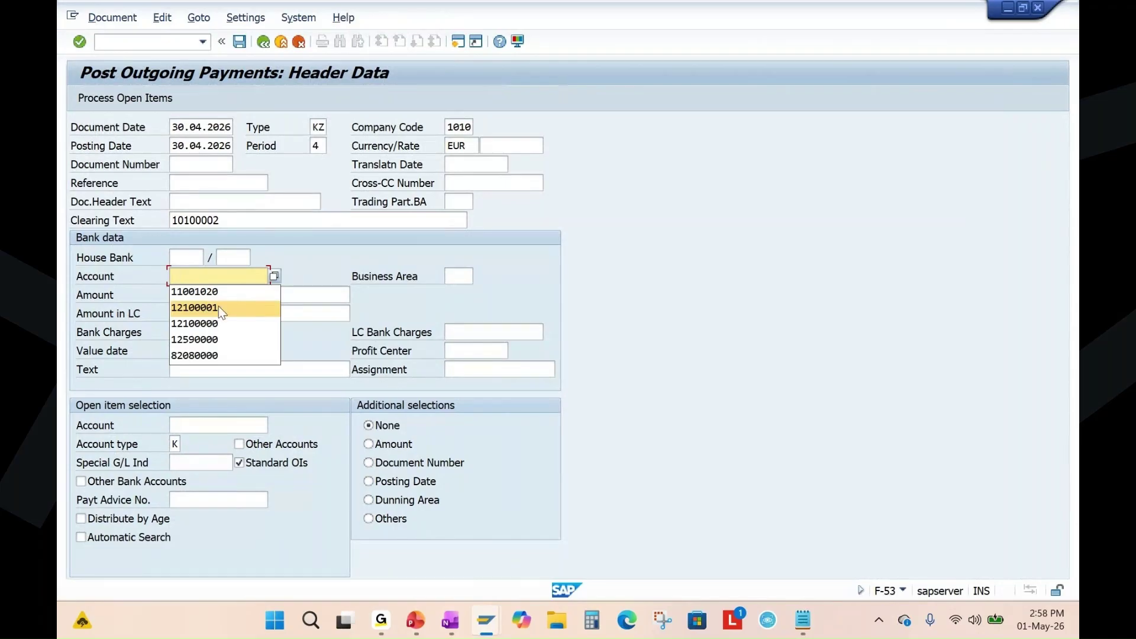
left_click(218, 307)
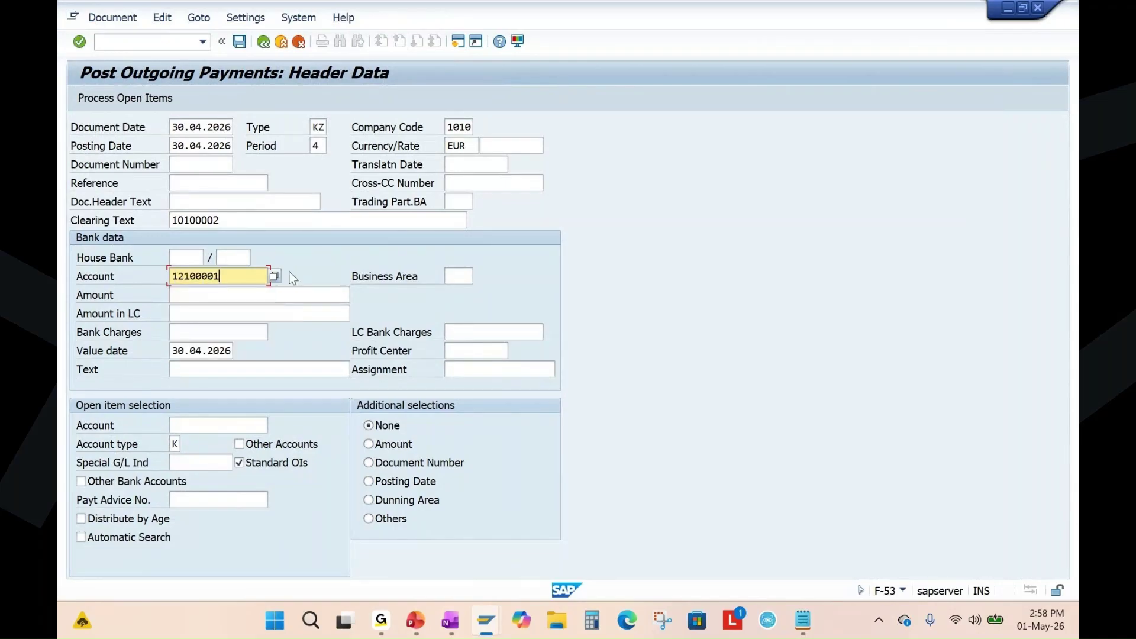
left_click(200, 426)
left_click_drag(232, 278, 120, 284)
left_click(195, 422)
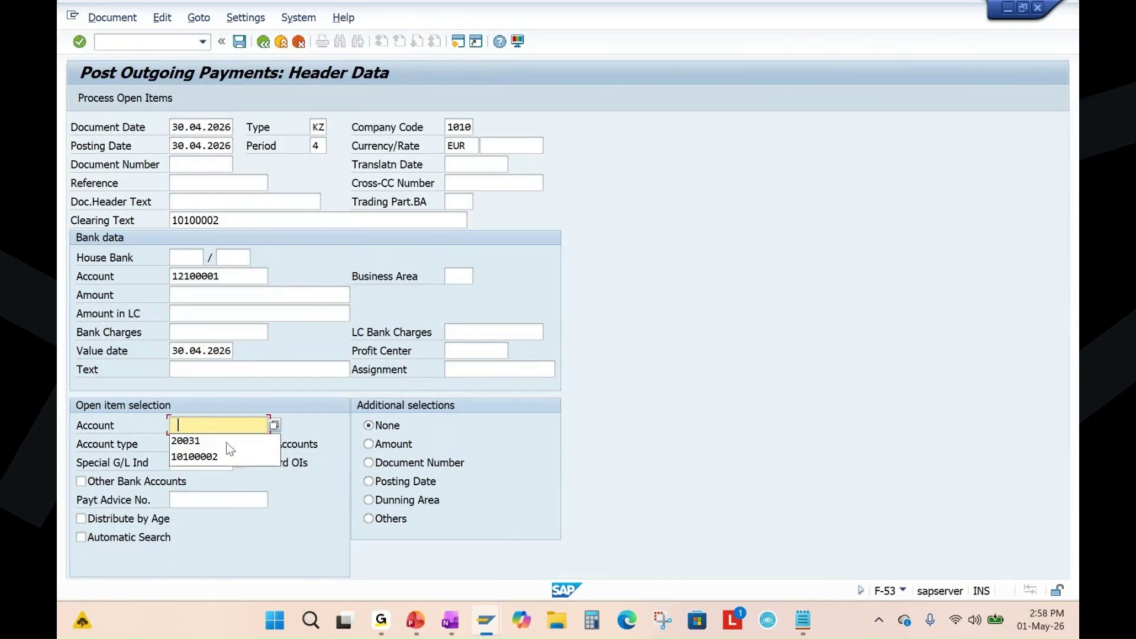
left_click(218, 456)
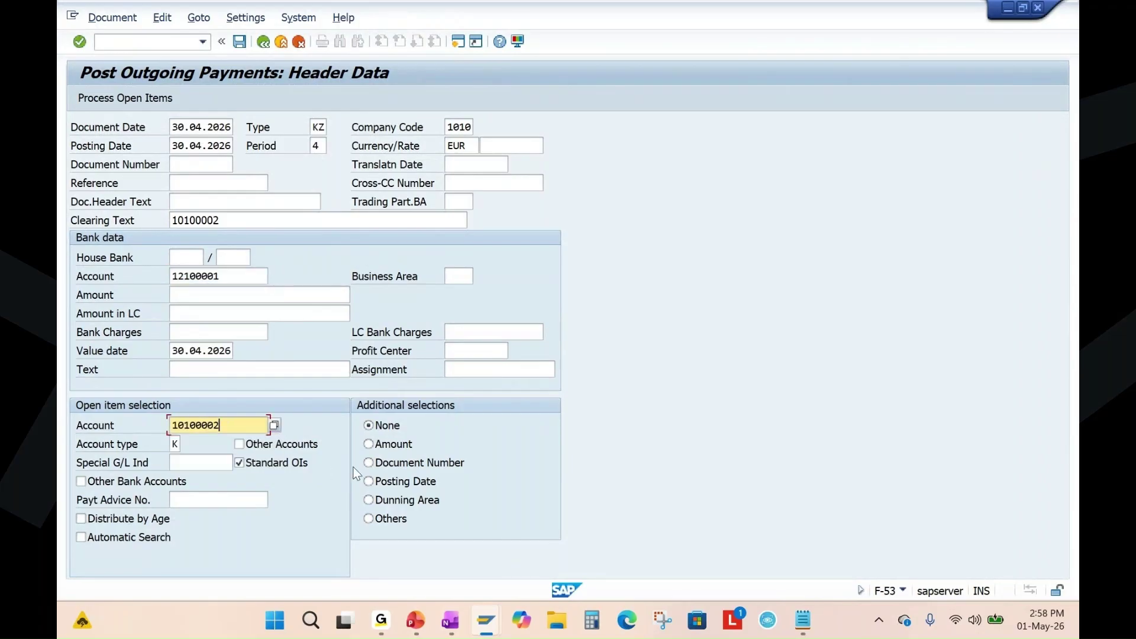
key("Return")
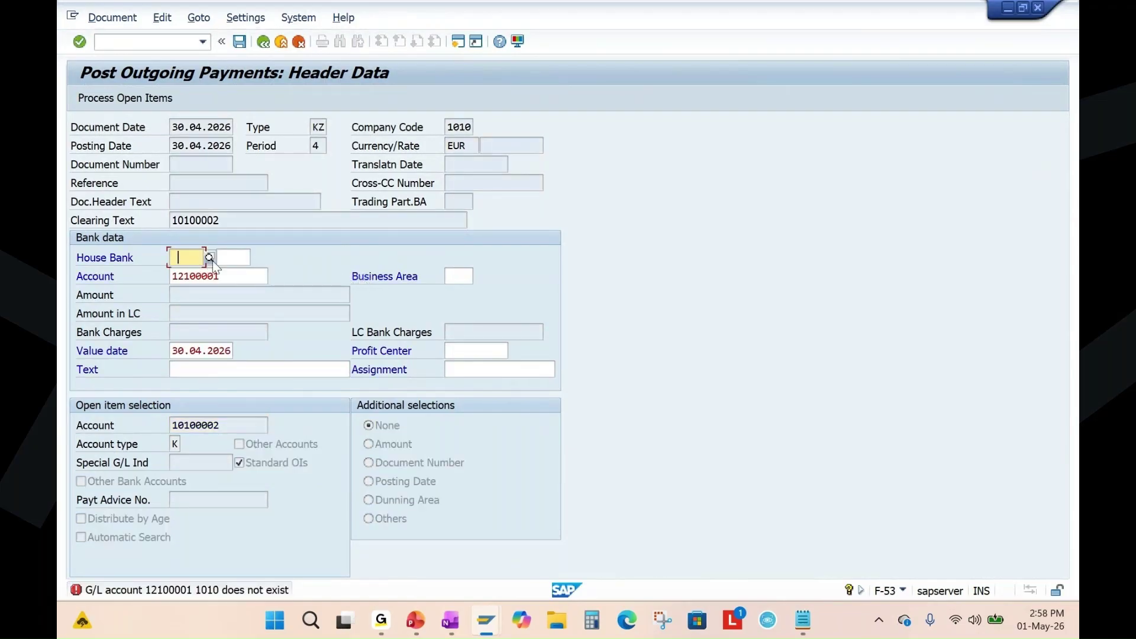
Enter bank account 82080000 and select house bank DEBK1.
left_click(223, 277)
key("Delete")
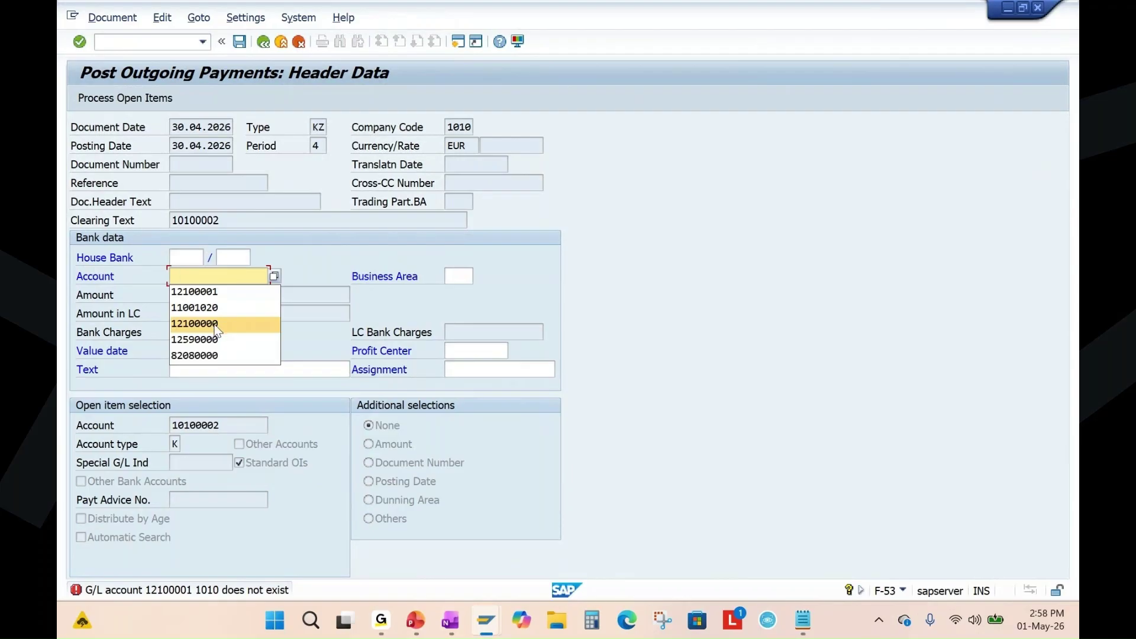
left_click(204, 355)
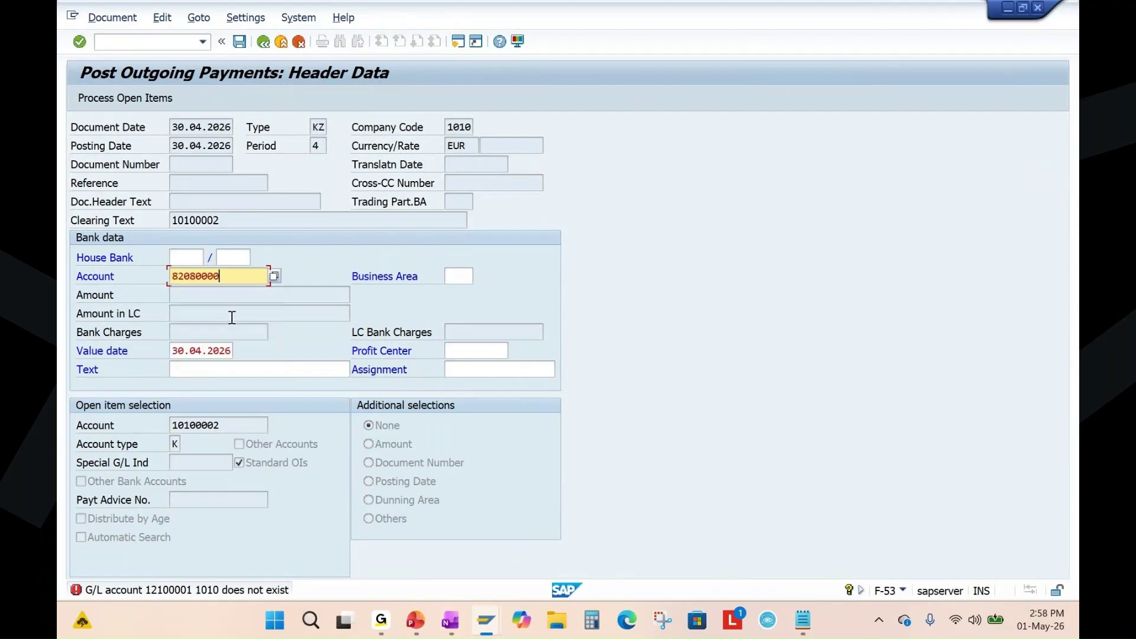
key("Return")
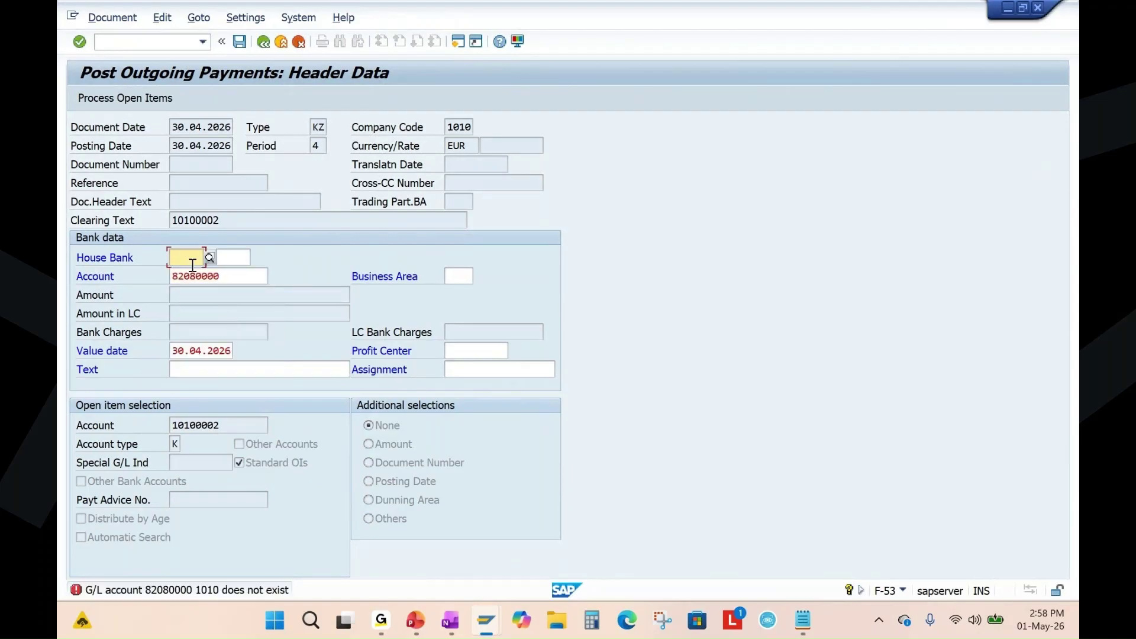
left_click(209, 259)
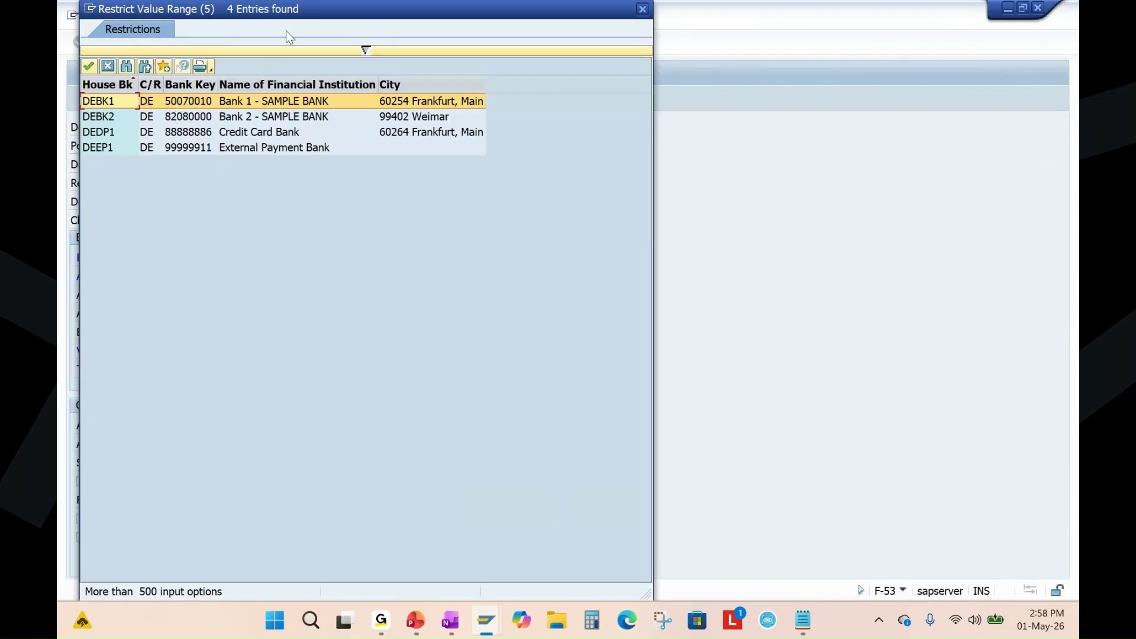
left_click_drag(307, 22, 390, 64)
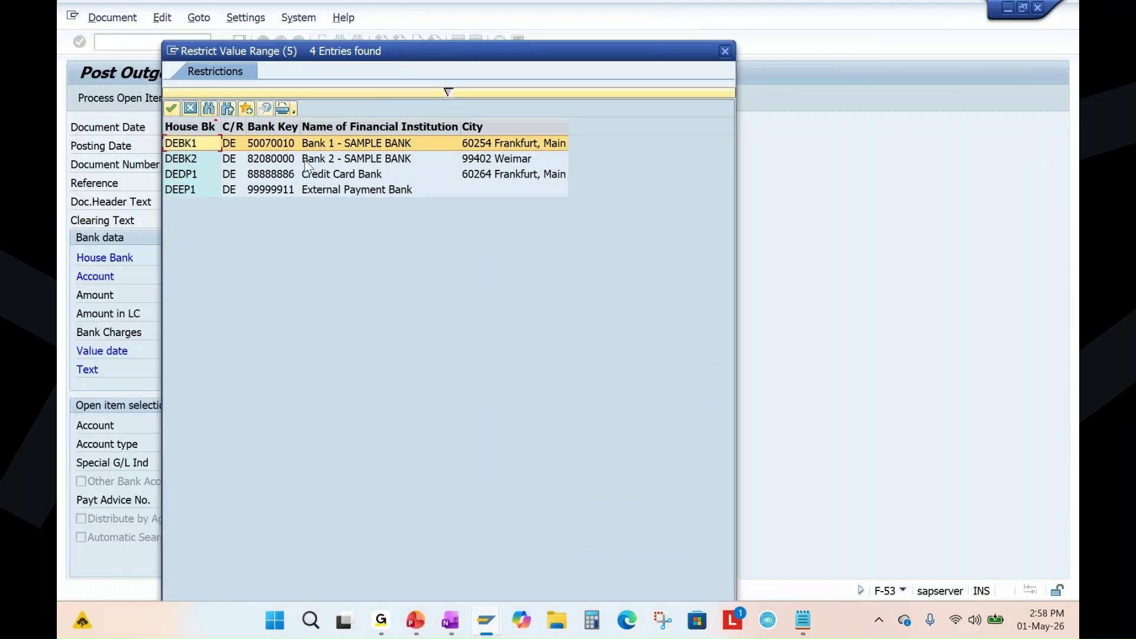
double_click(271, 147)
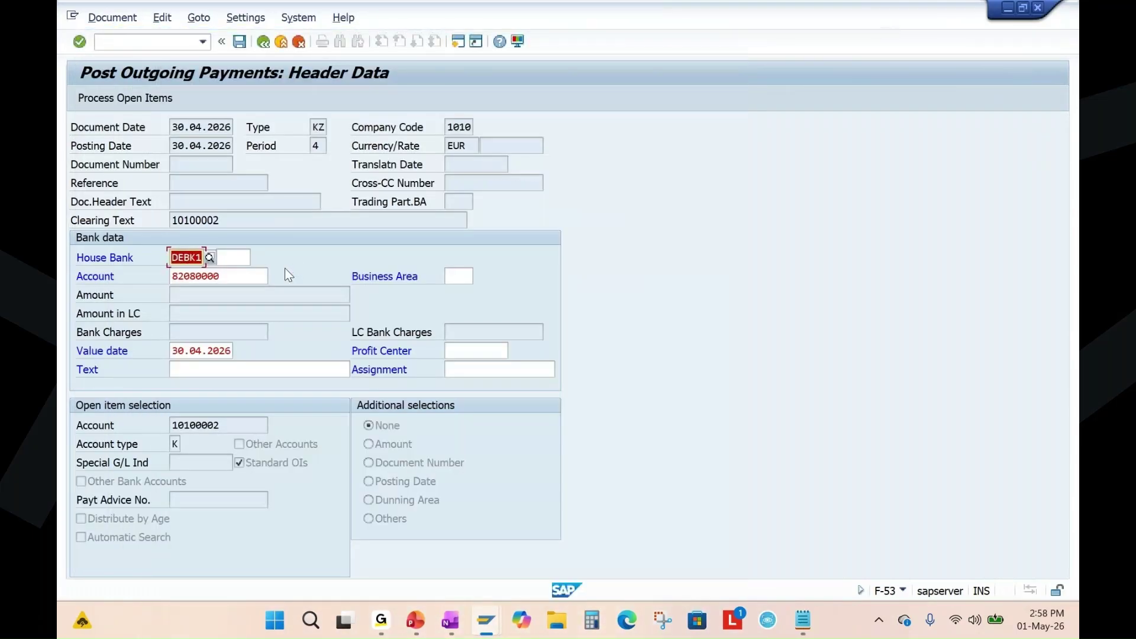
key("Return")
Try bank account 12100000, then clear it and open the G/L account search.
double_click(244, 274)
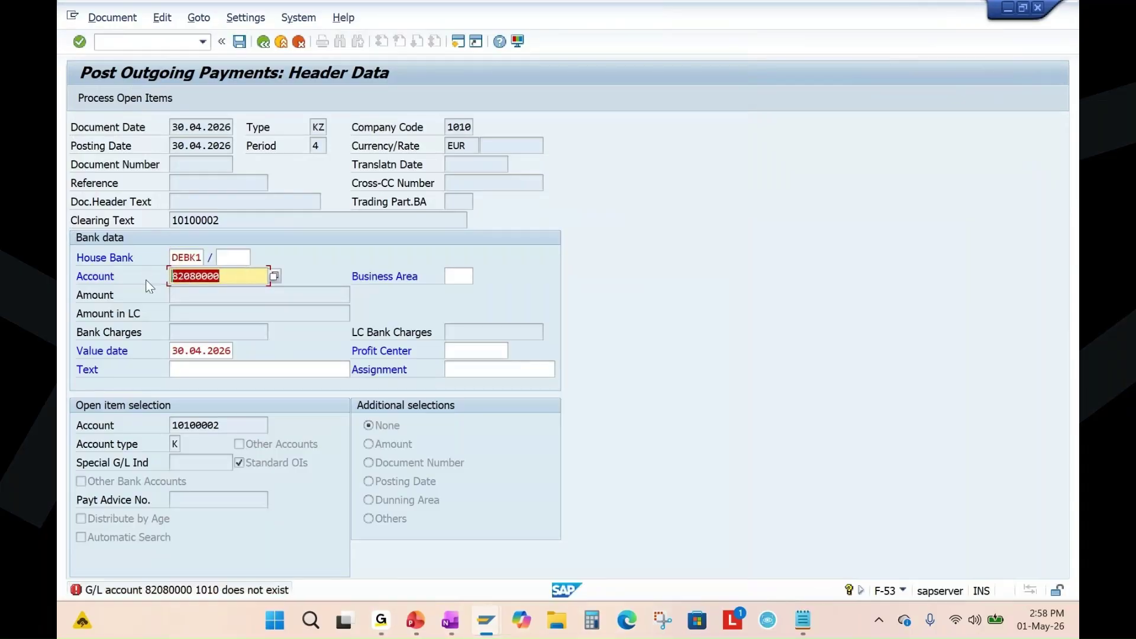
key("BackSpace")
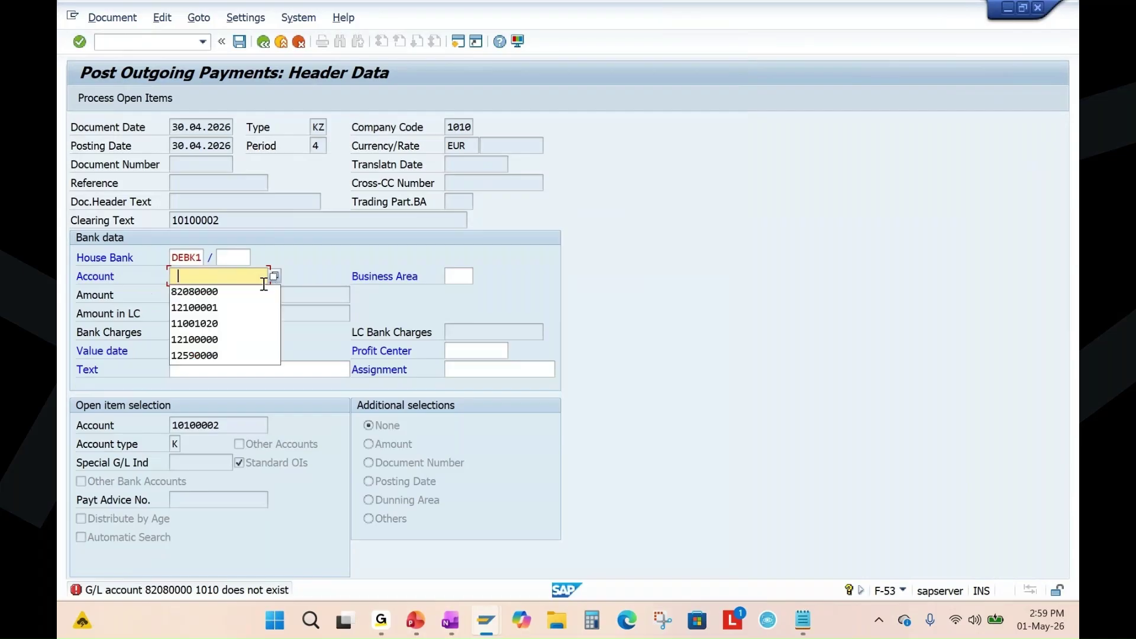
left_click(209, 339)
key("Return")
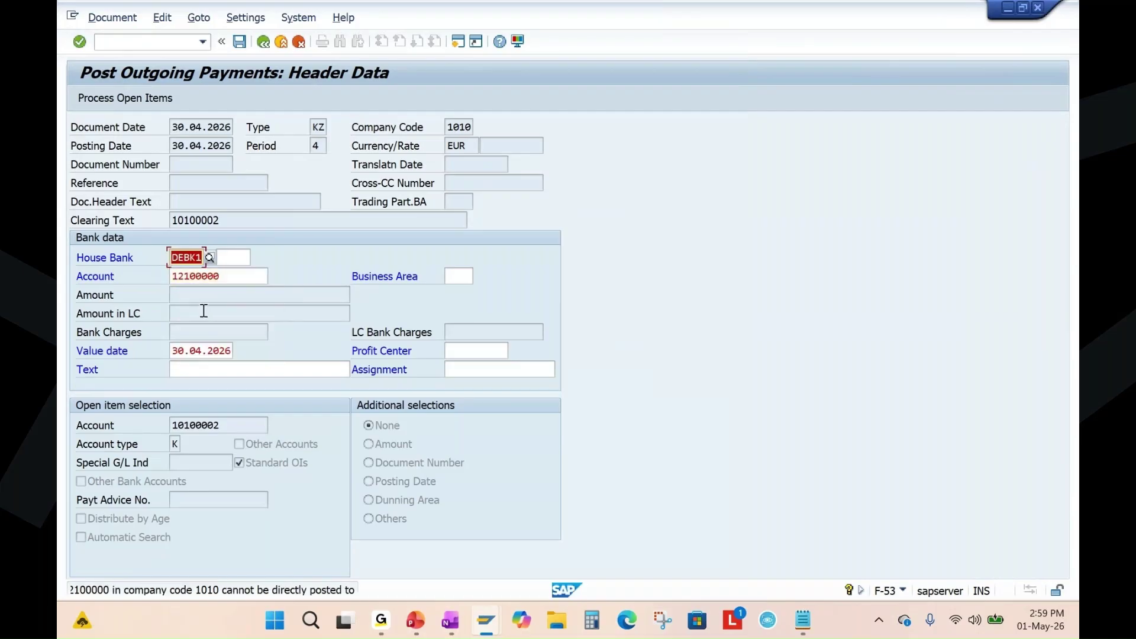
key("Return")
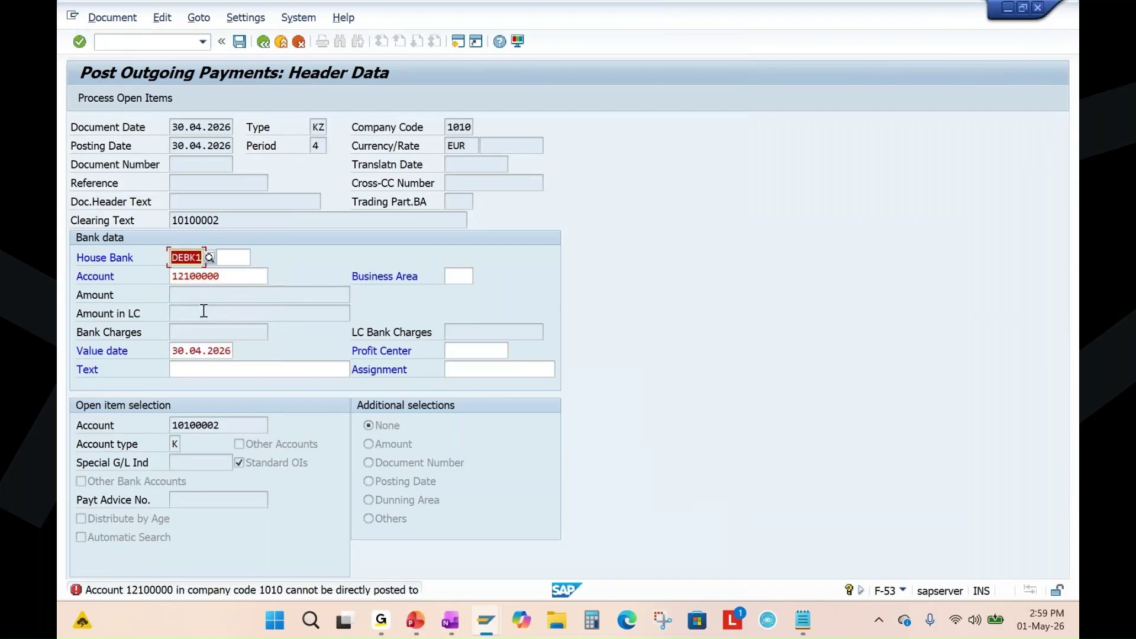
double_click(220, 280)
key("BackSpace")
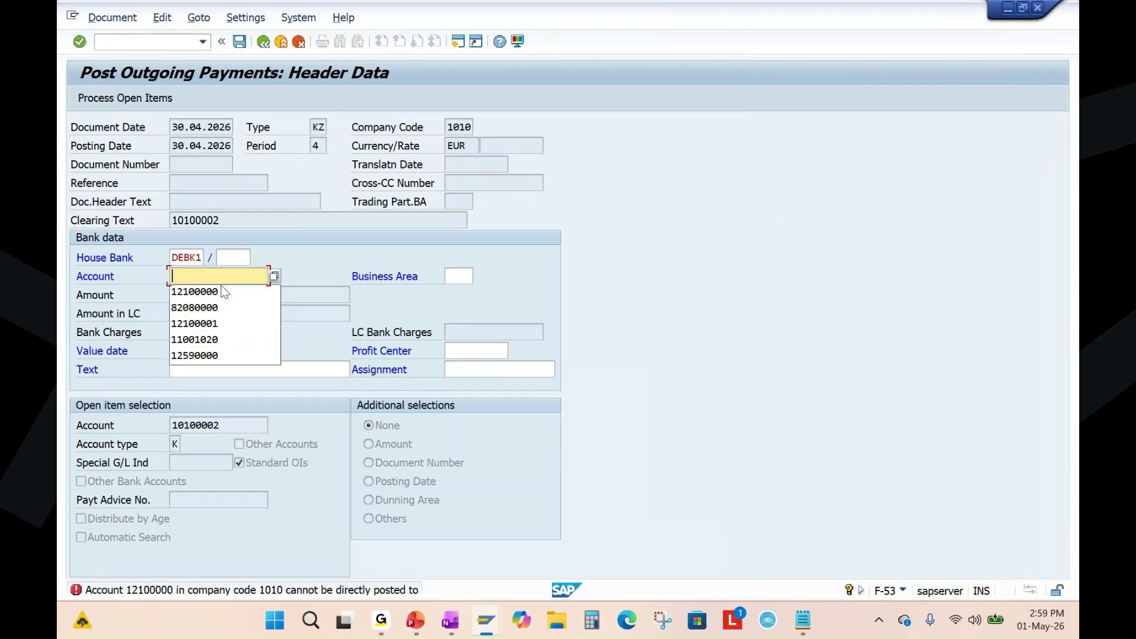
key("Return")
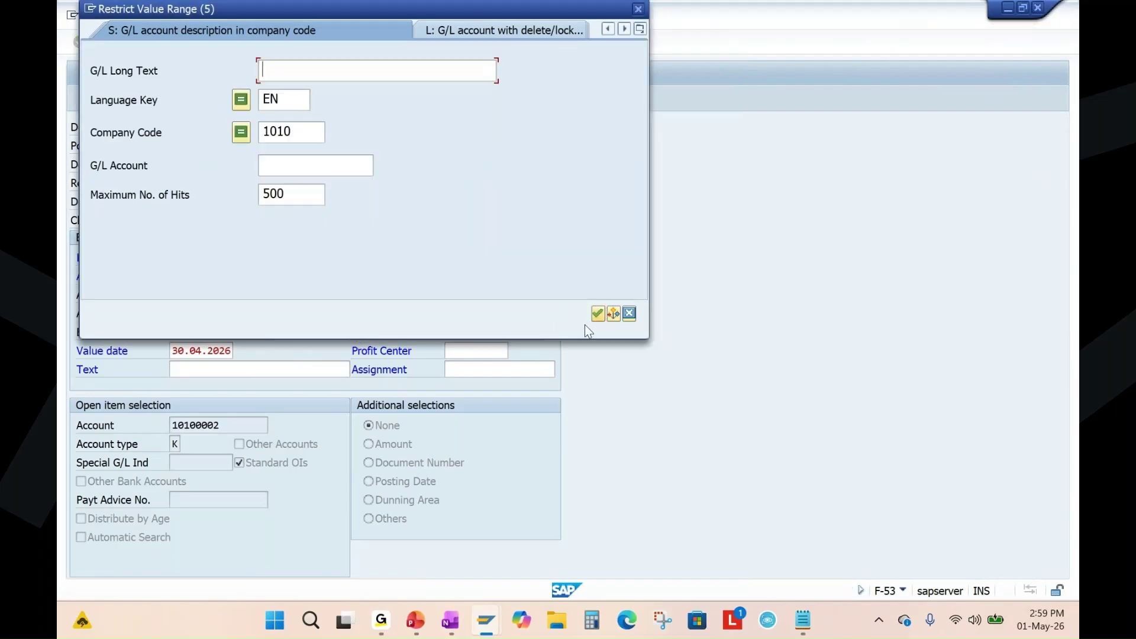
Search G/L accounts for company 1010 and enter 51100000, which gets a tax-account error.
left_click(597, 315)
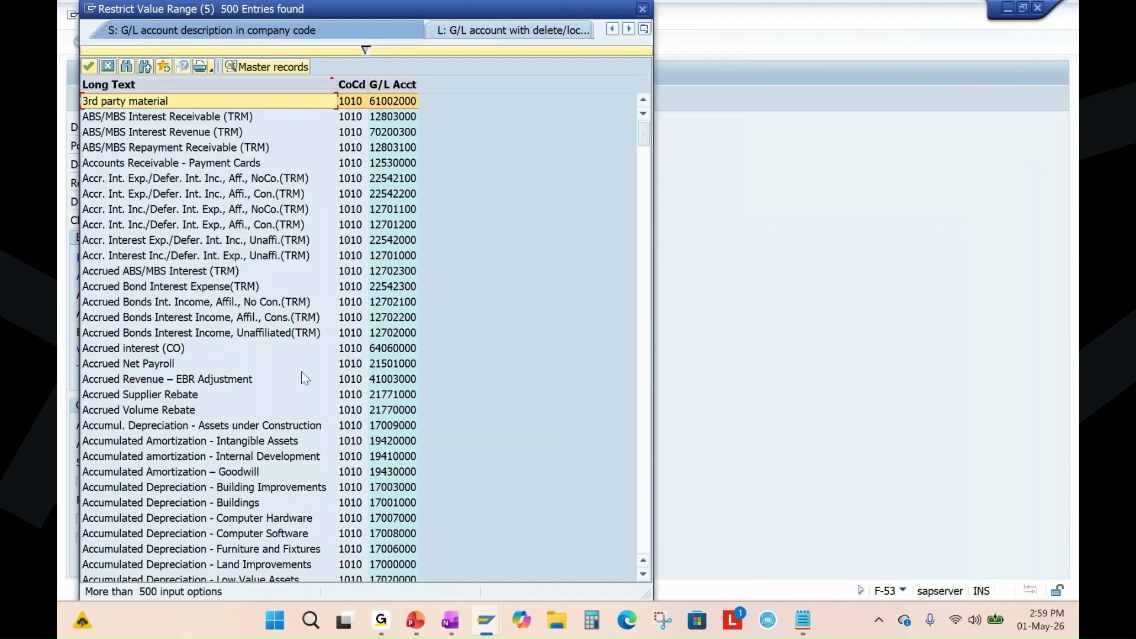
scroll(303, 373, "down", 4)
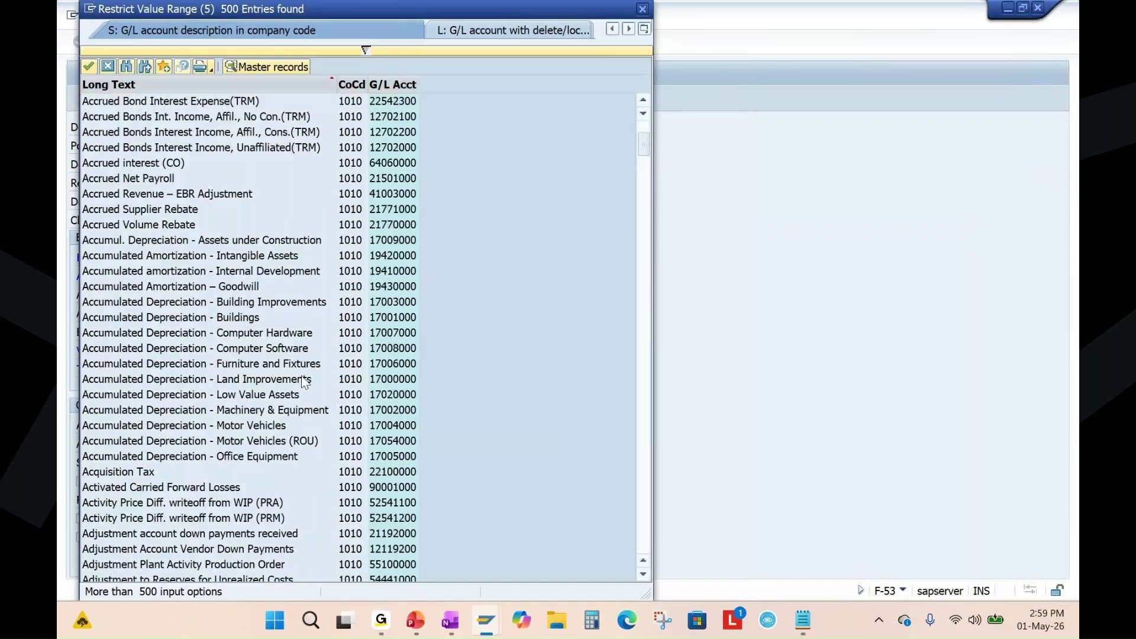
scroll(304, 382, "down", 7)
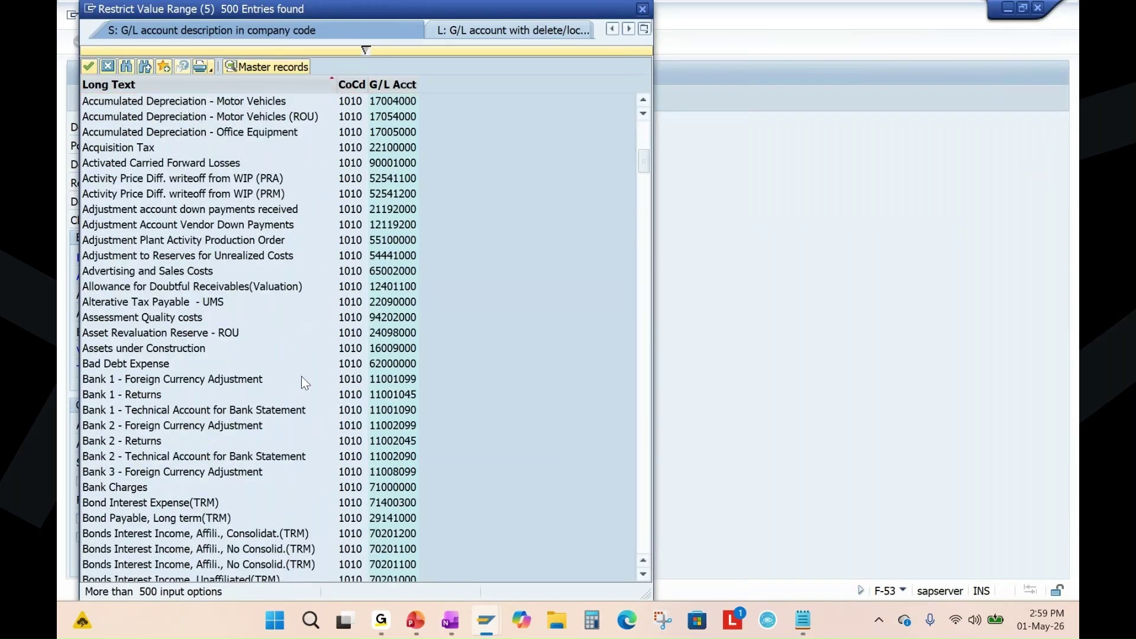
scroll(303, 381, "down", 14)
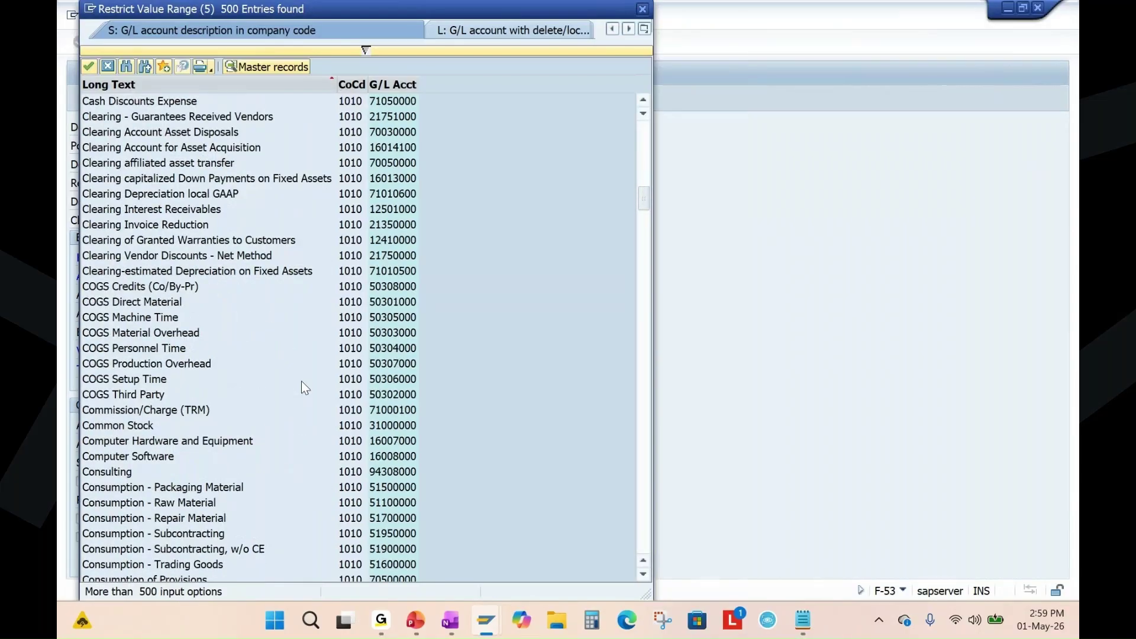
double_click(390, 504)
key("Return")
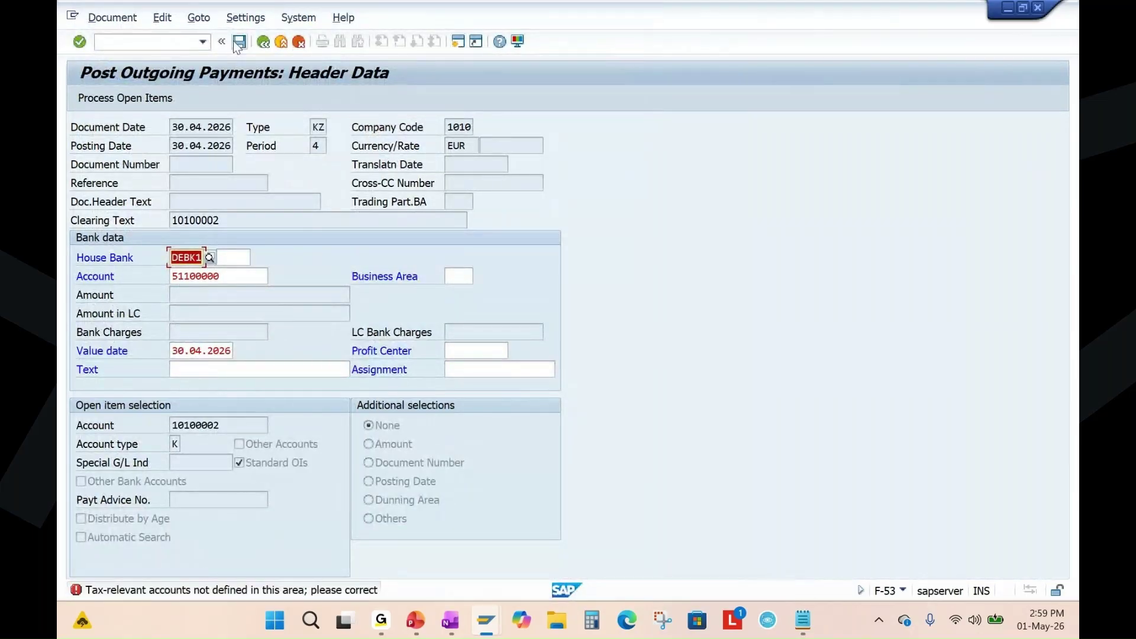
left_click(264, 42)
key("Return")
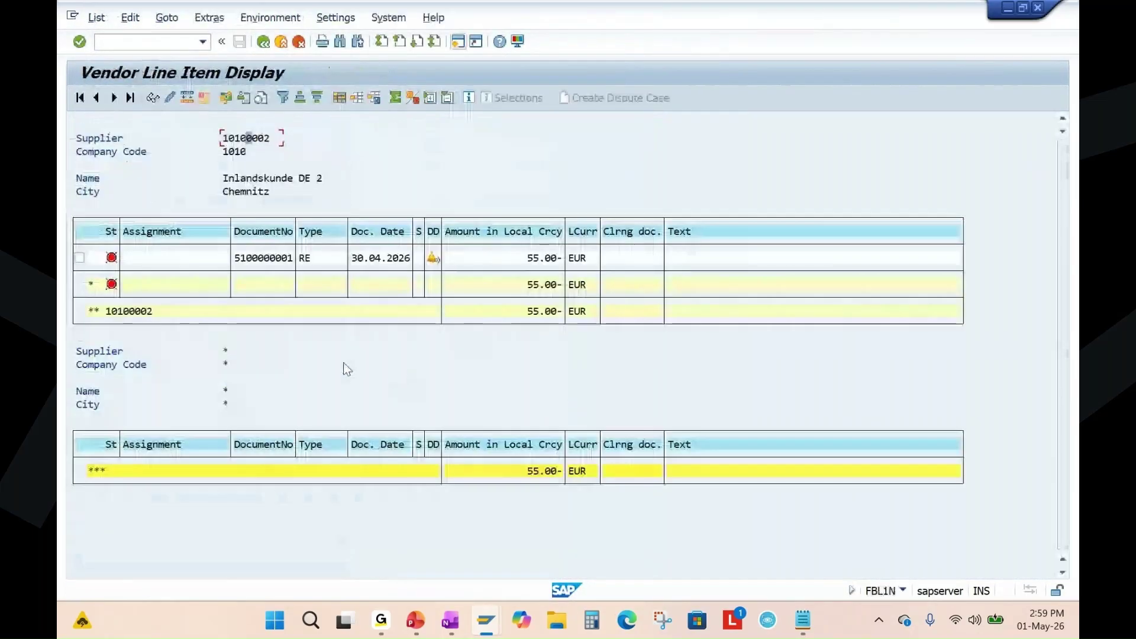
left_click(263, 41)
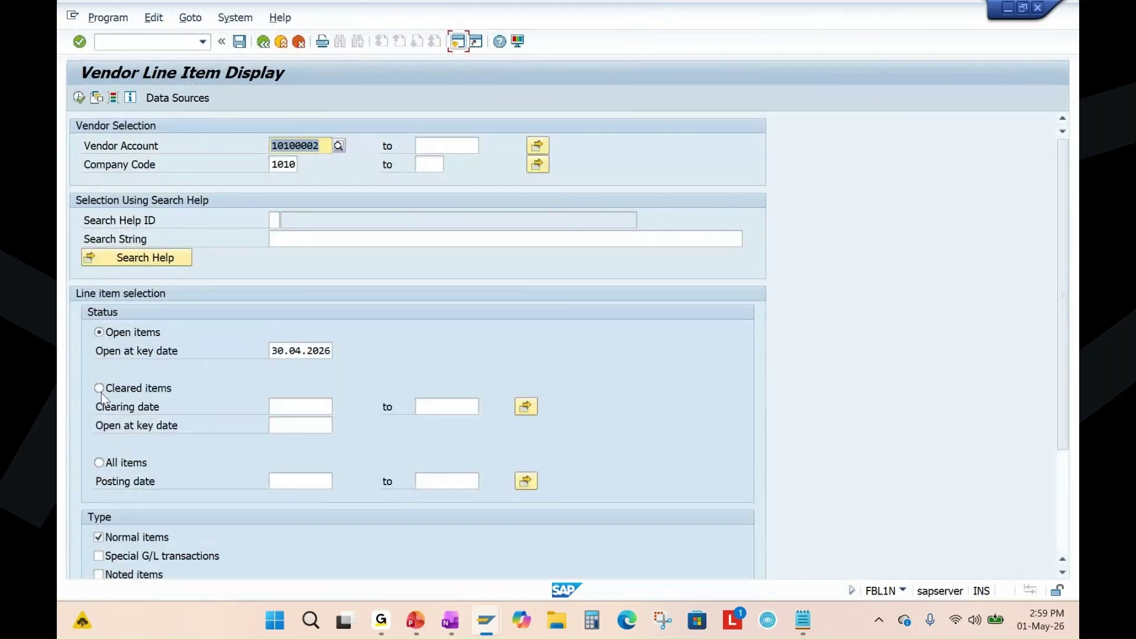
left_click(99, 463)
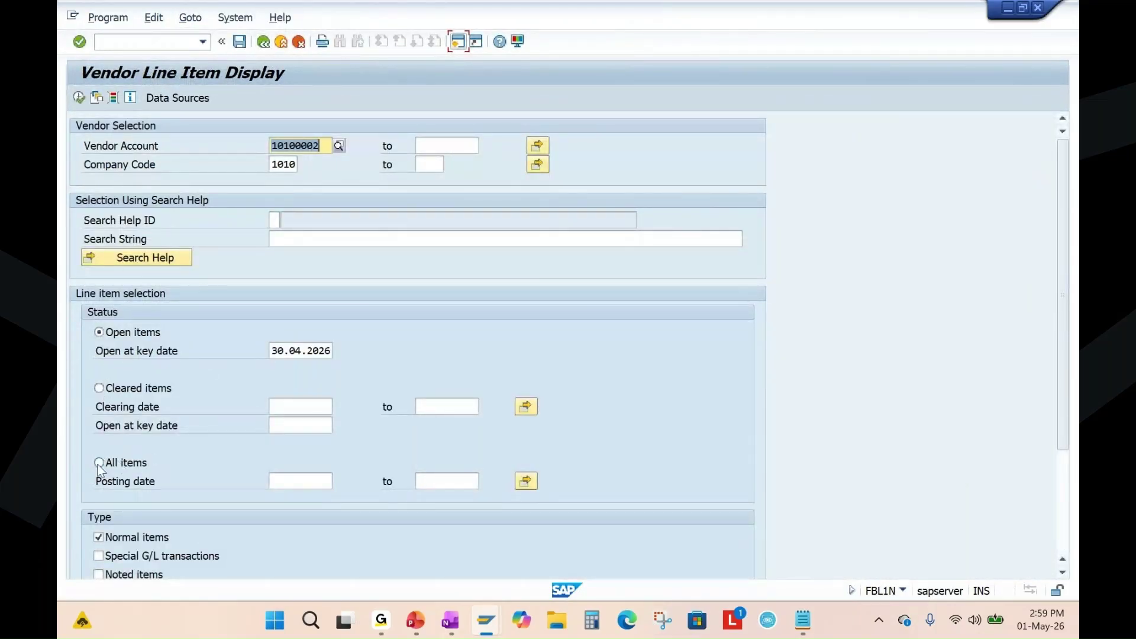
left_click(83, 100)
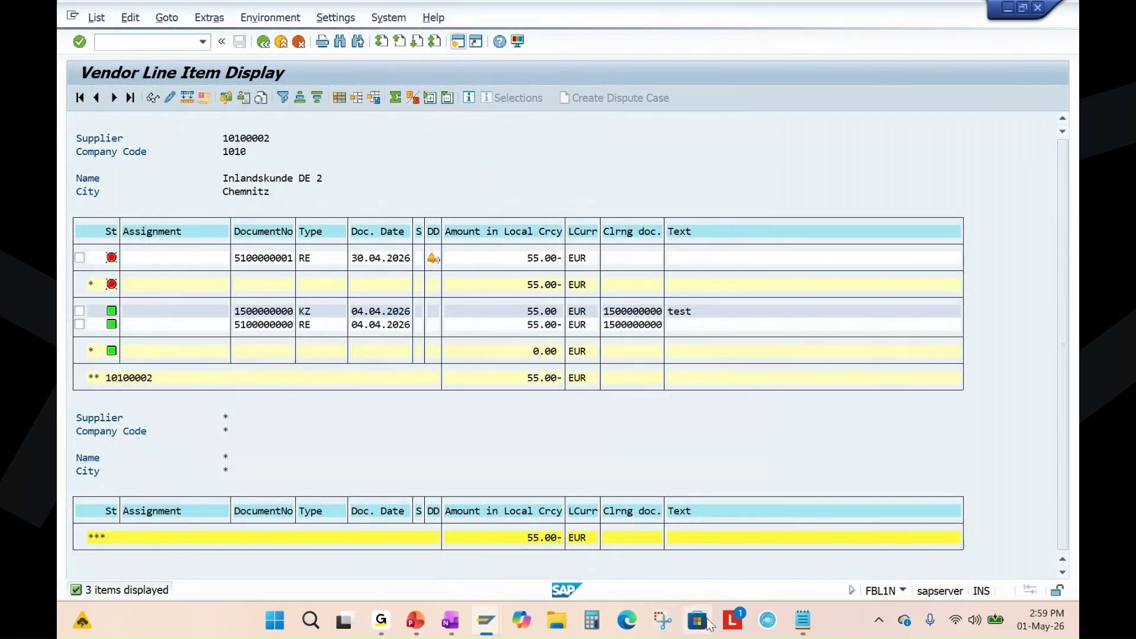
double_click(349, 313)
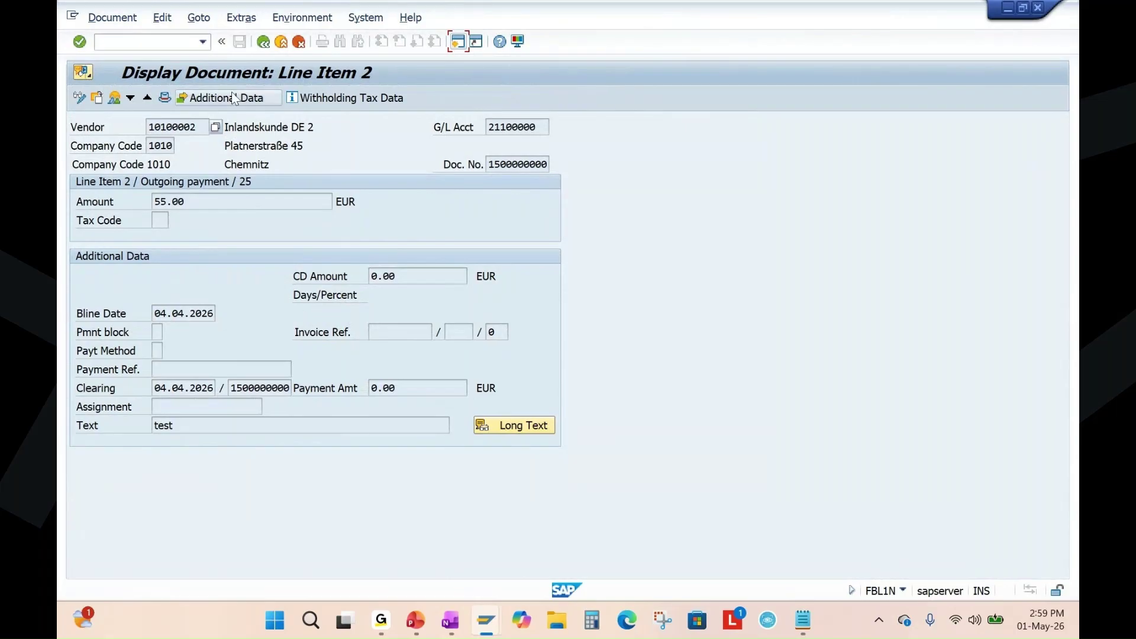
left_click(114, 99)
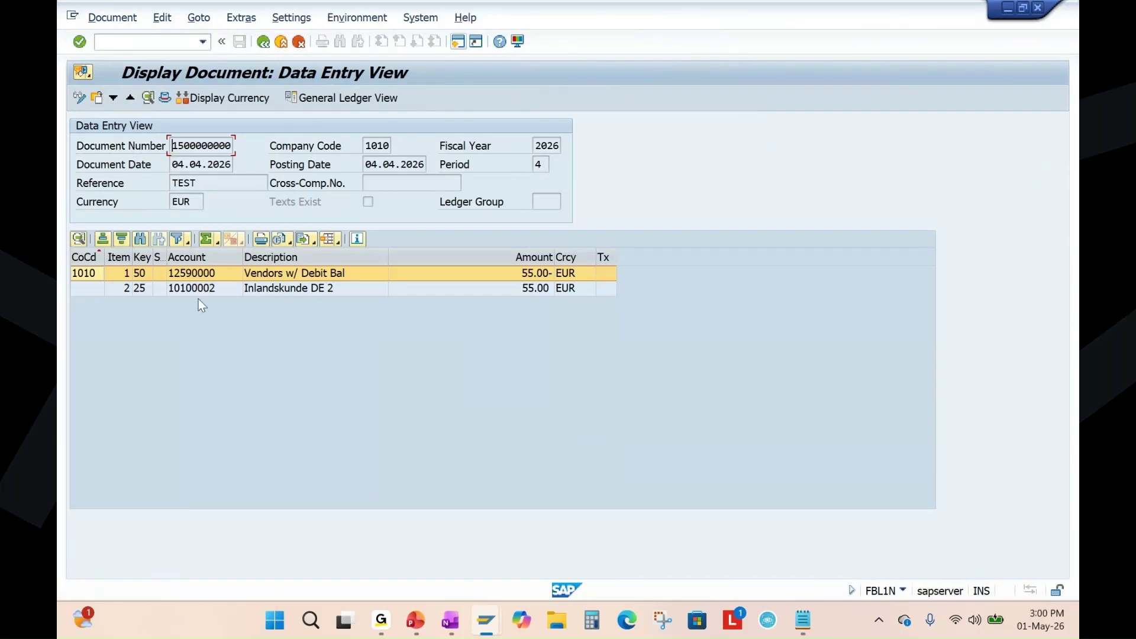
left_click(207, 276)
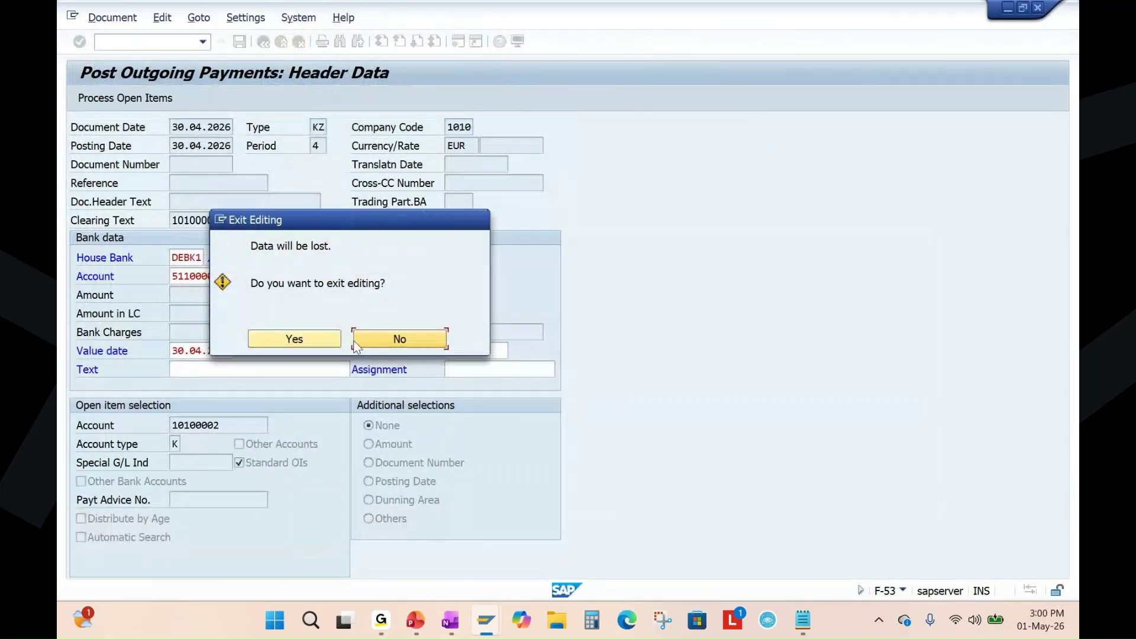
Replace the payment's bank account with 12590000 and clear the business area.
left_click(400, 342)
key("Return")
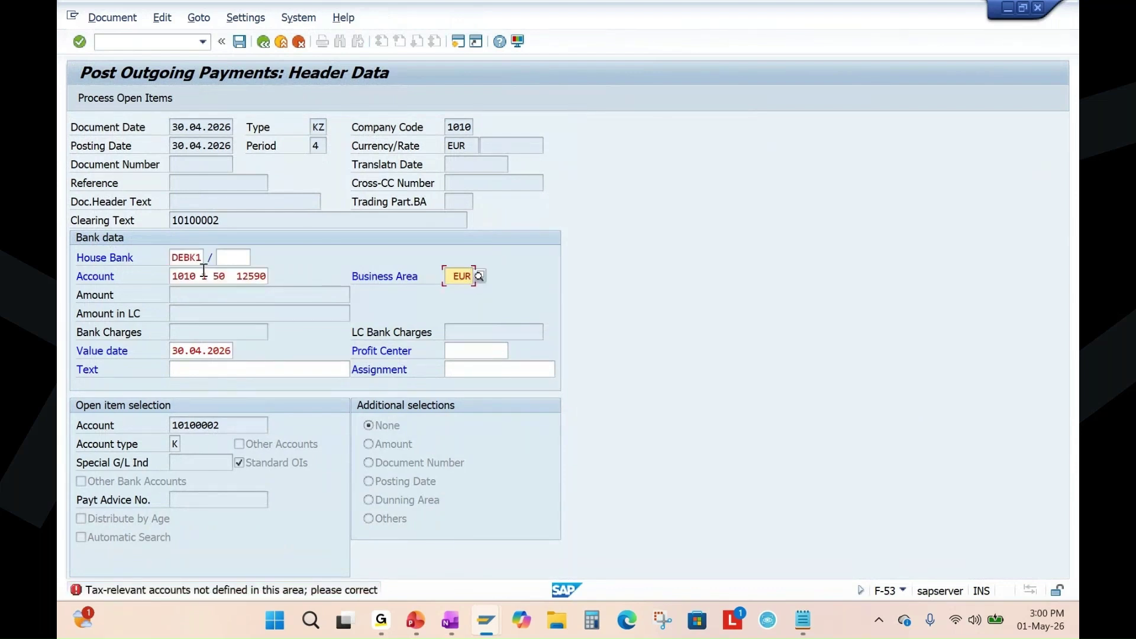
left_click_drag(181, 280, 296, 280)
key("BackSpace")
key("BackSpace")
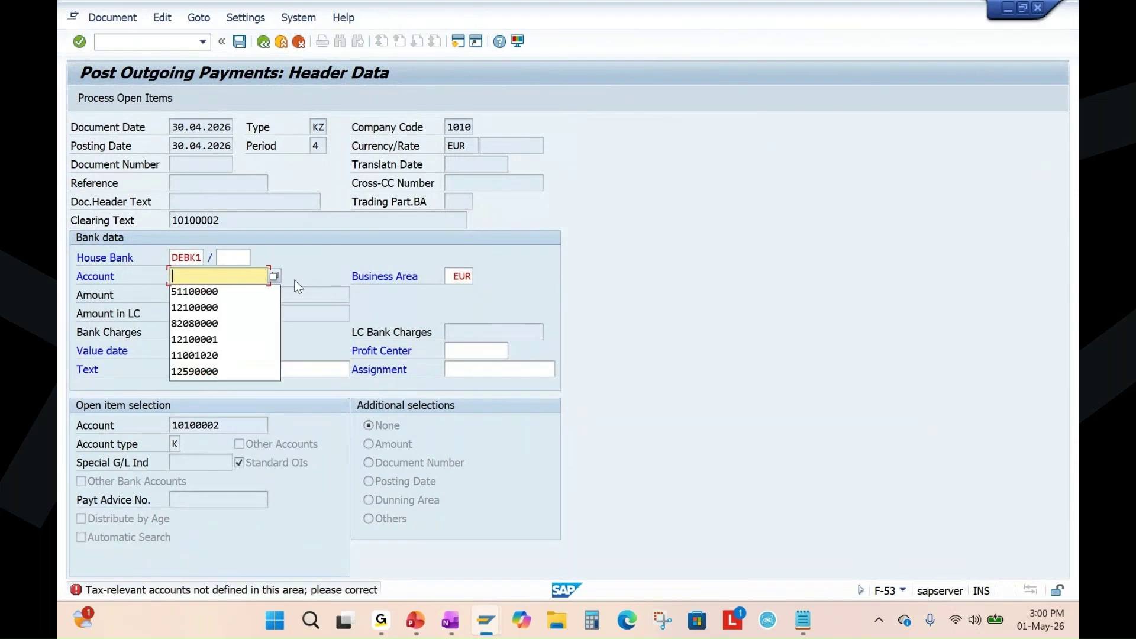
key("Tab")
key("BackSpace")
left_click(212, 283)
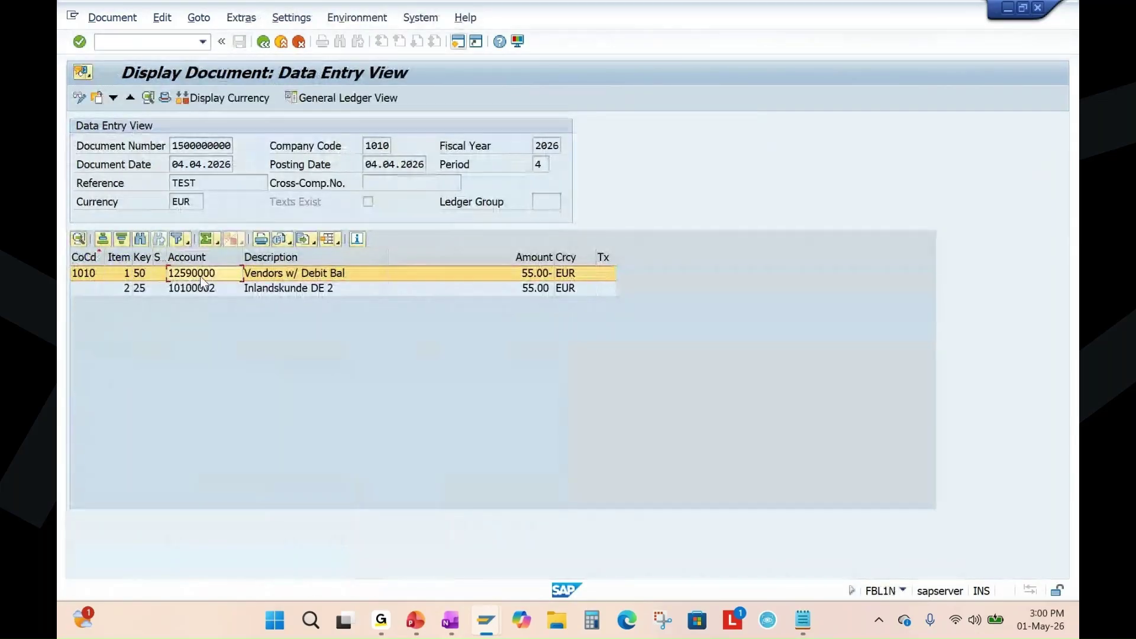
left_click(201, 278)
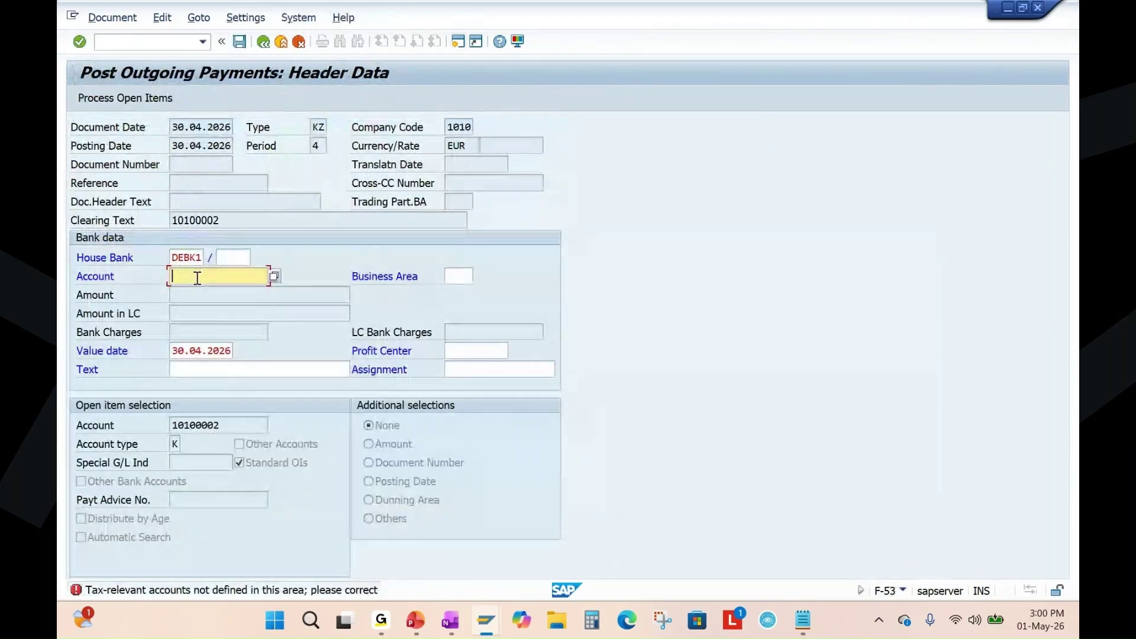
type("12590000")
key("Return")
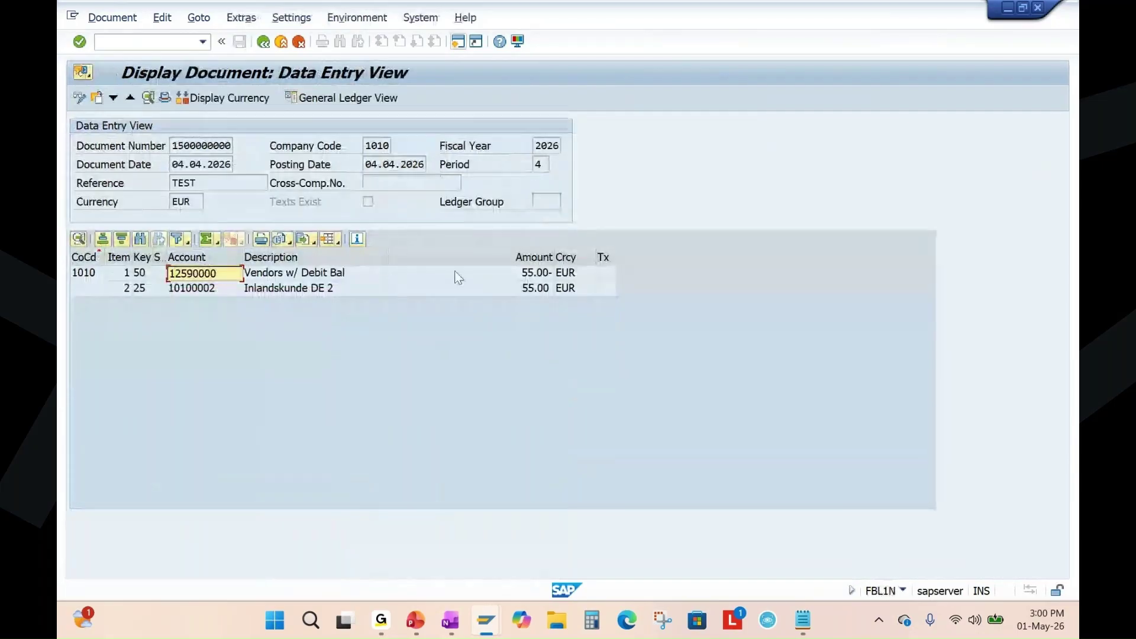
Enter amount 55 and vendor 10100002, then process the open items.
left_click(534, 273)
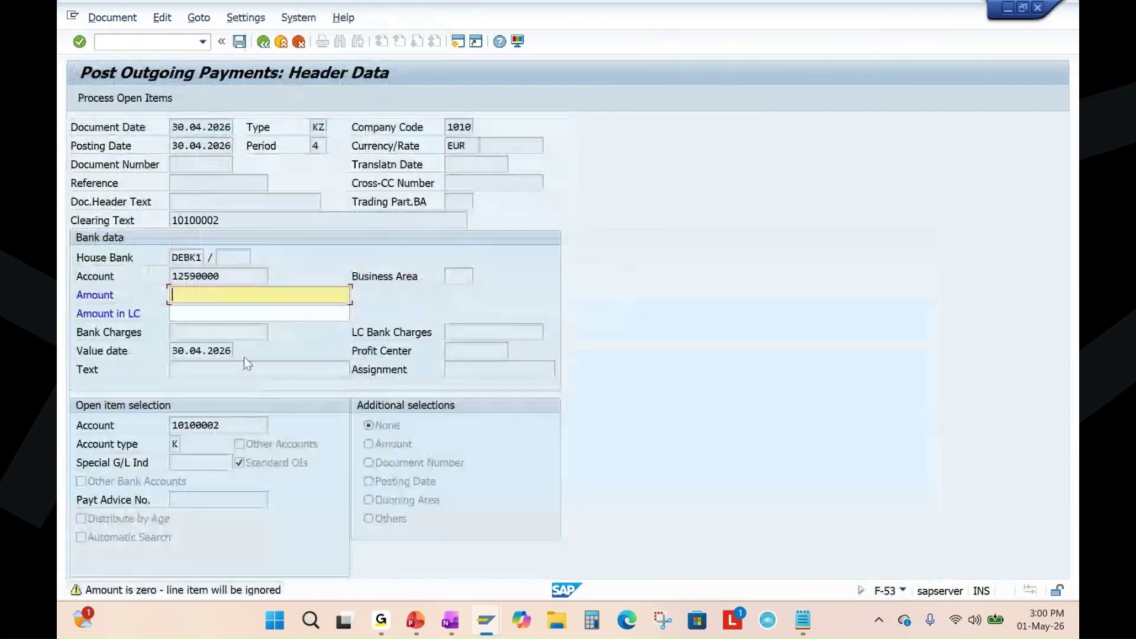
type("55")
key("Return")
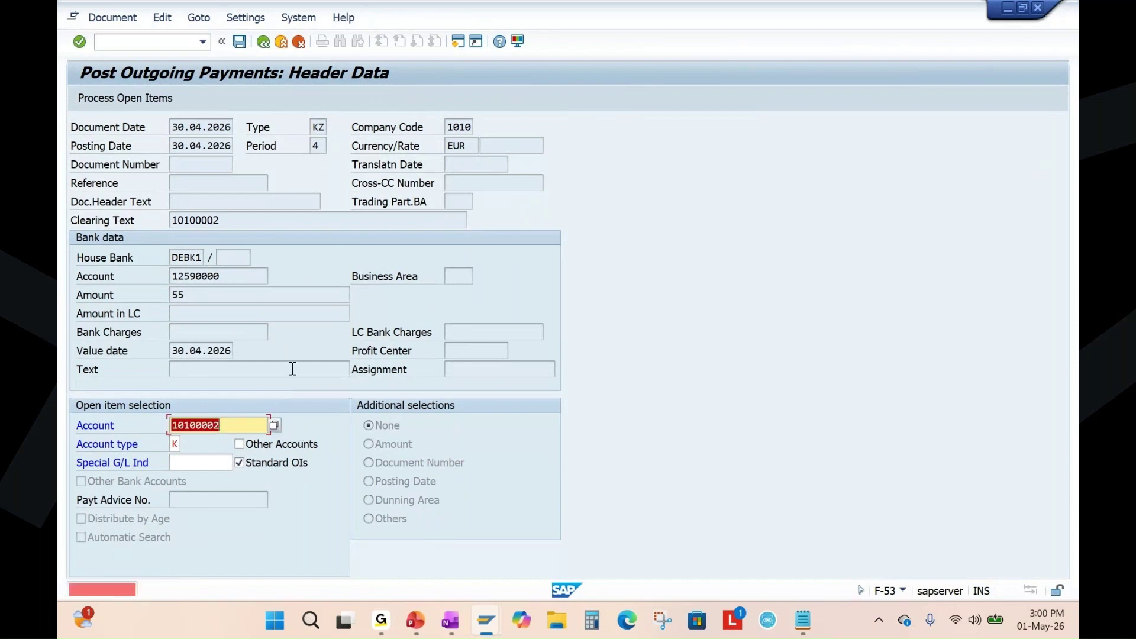
key("BackSpace")
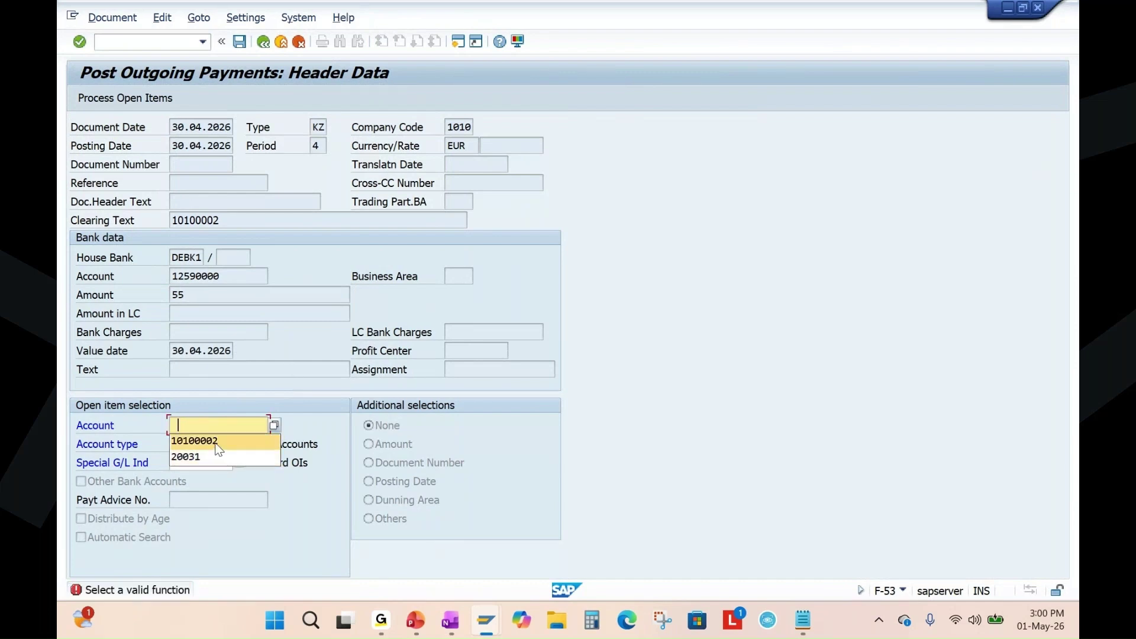
left_click(195, 441)
key("Return")
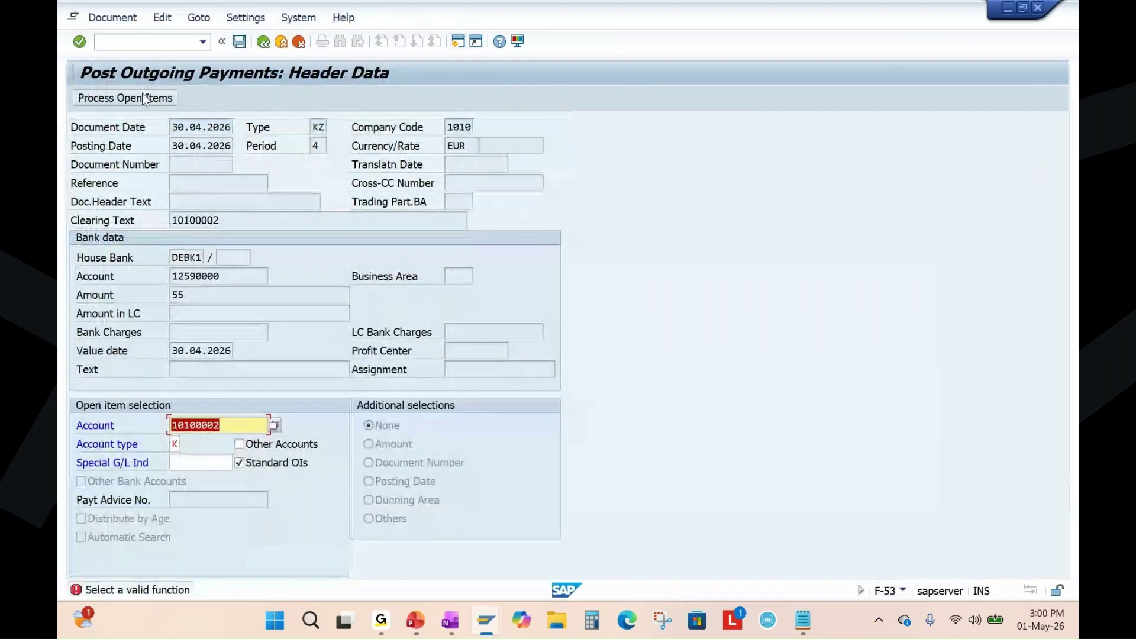
left_click(142, 95)
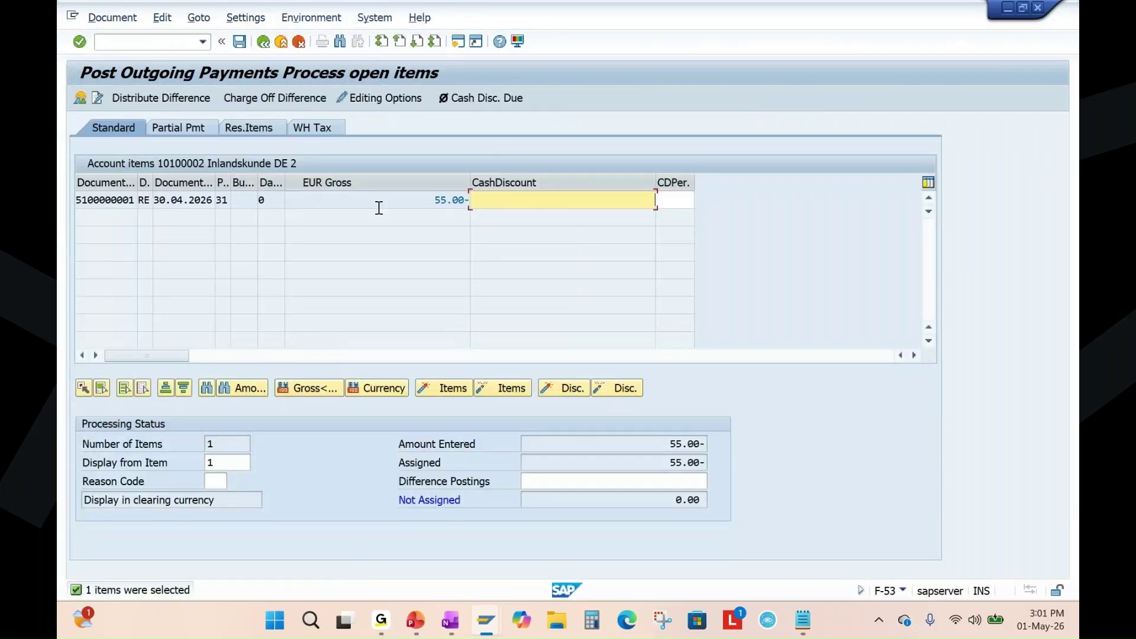
double_click(120, 200)
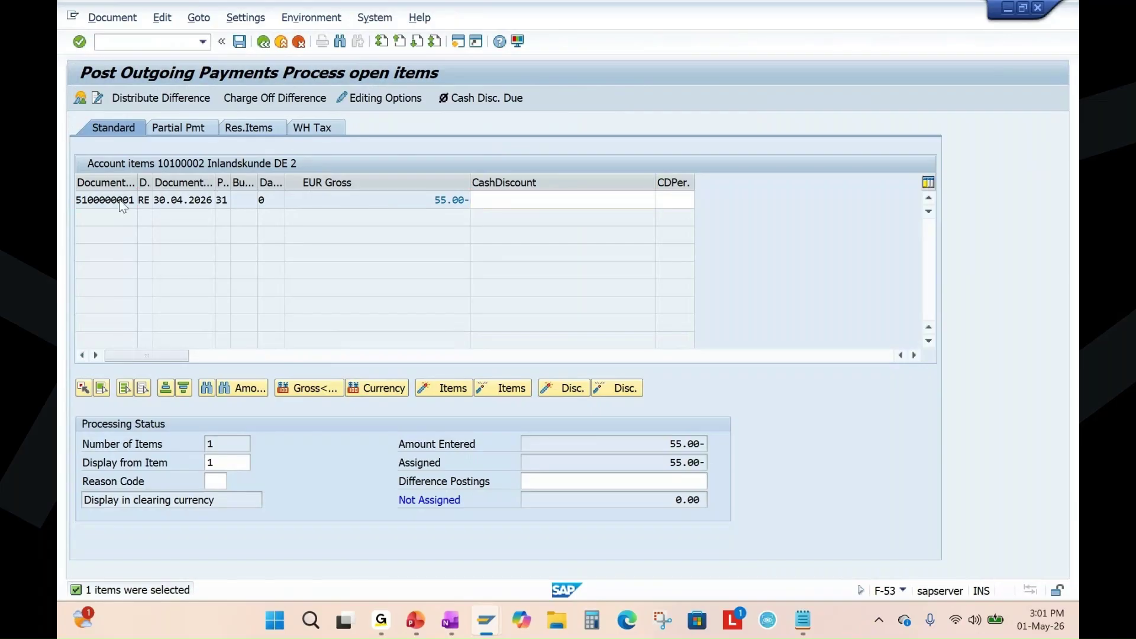
left_click(263, 41)
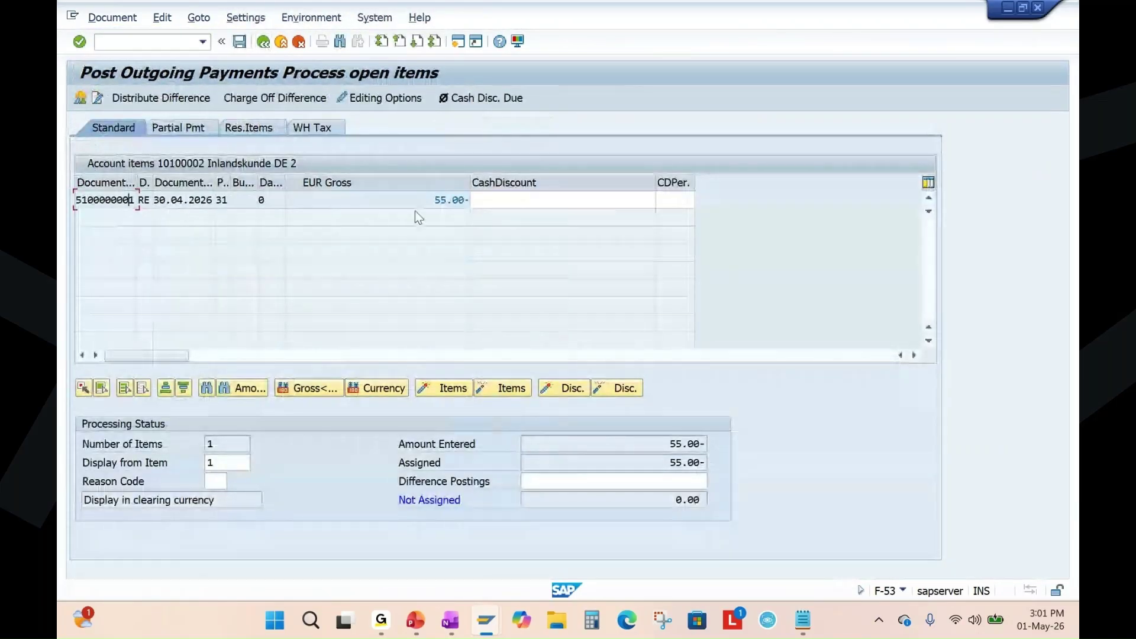
left_click(438, 200)
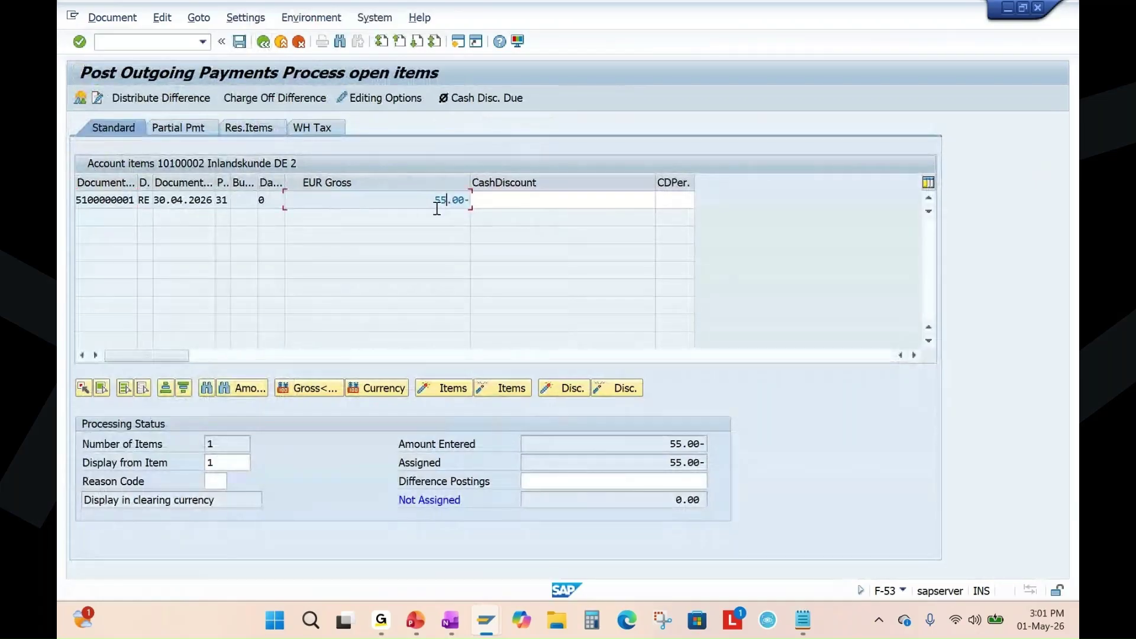
left_click(99, 18)
left_click(123, 54)
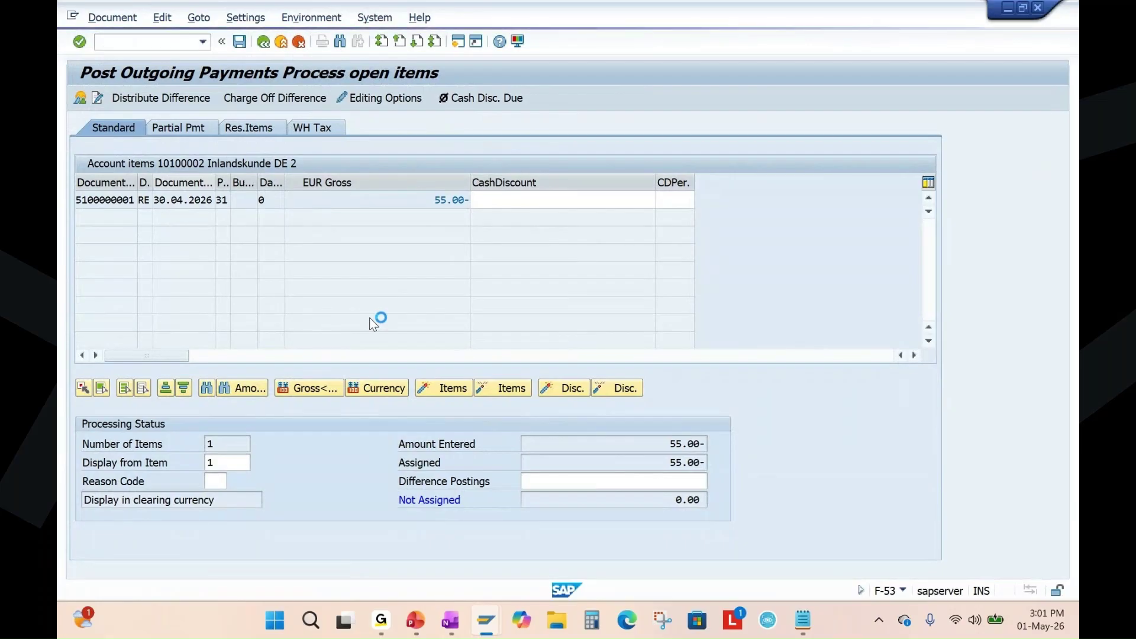
left_click(190, 277)
left_click(196, 296)
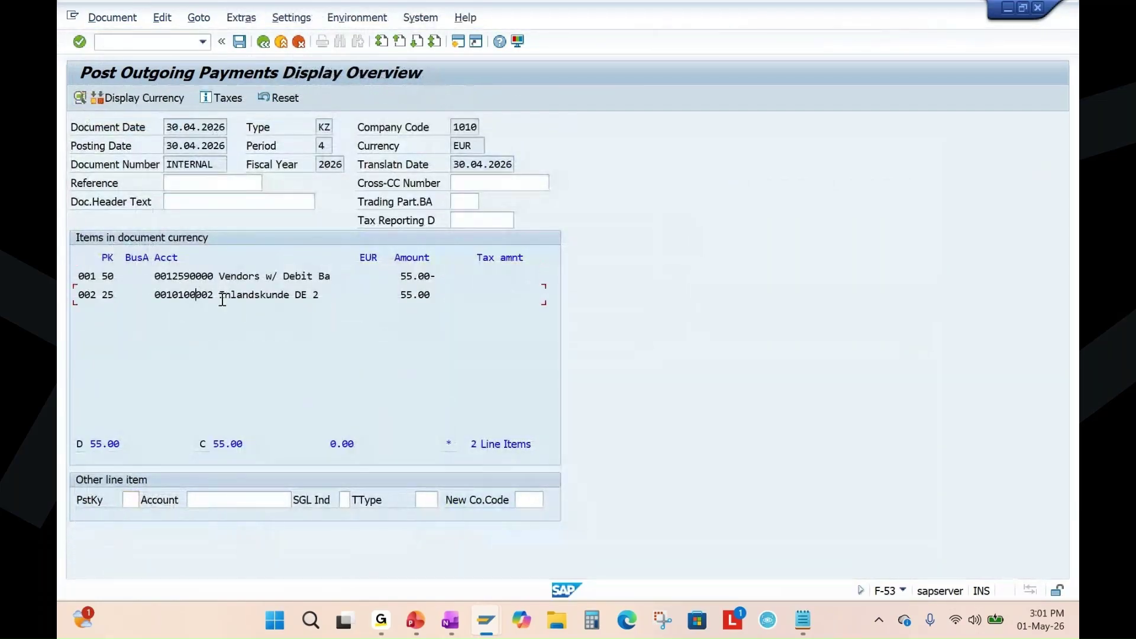
left_click(240, 41)
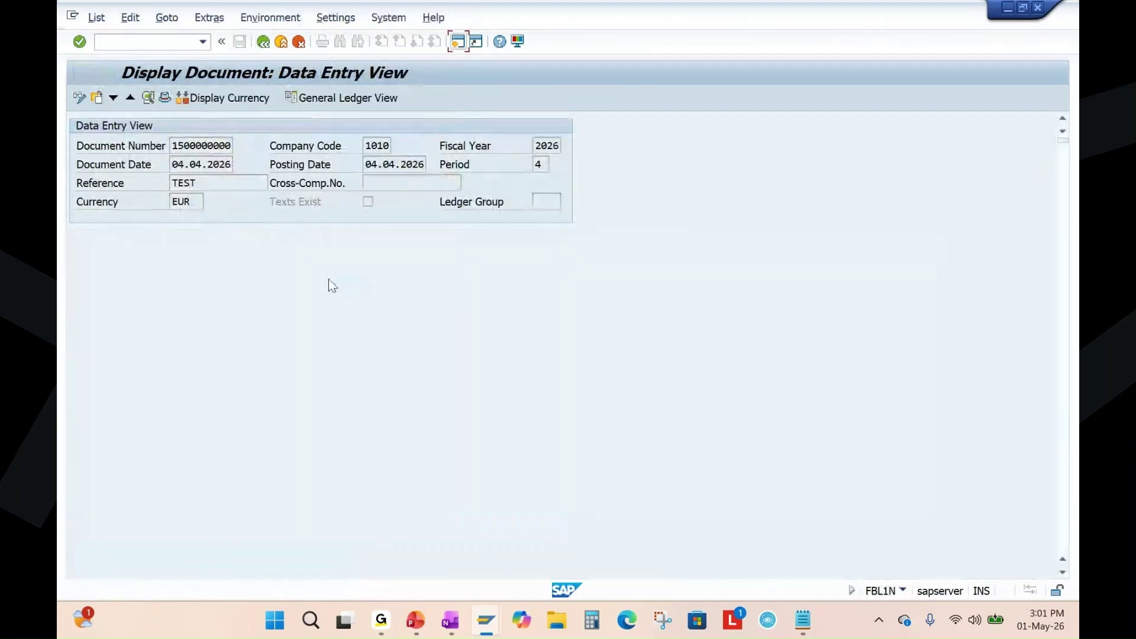
key("F3")
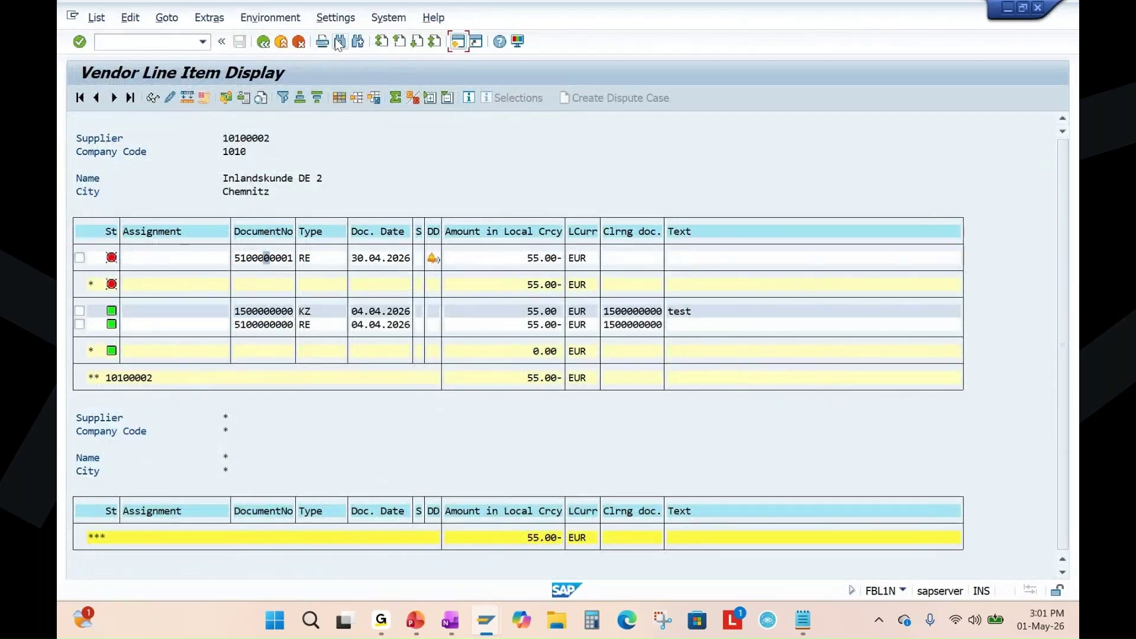
Run vendor 10100002's line item report for open items, then for all items.
key("F3")
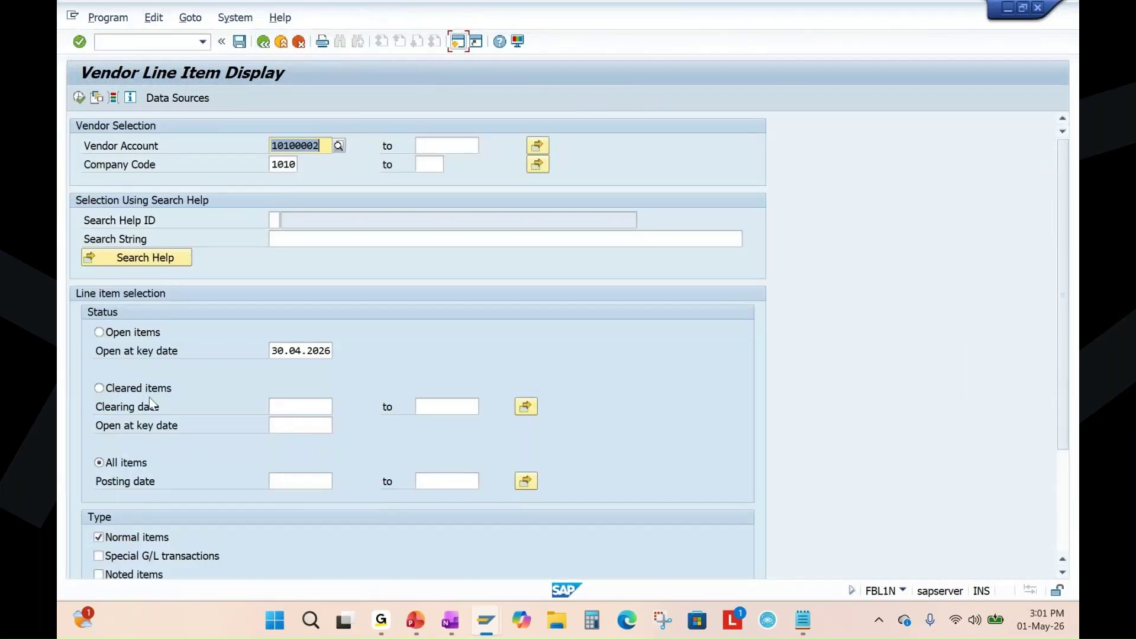
left_click(122, 332)
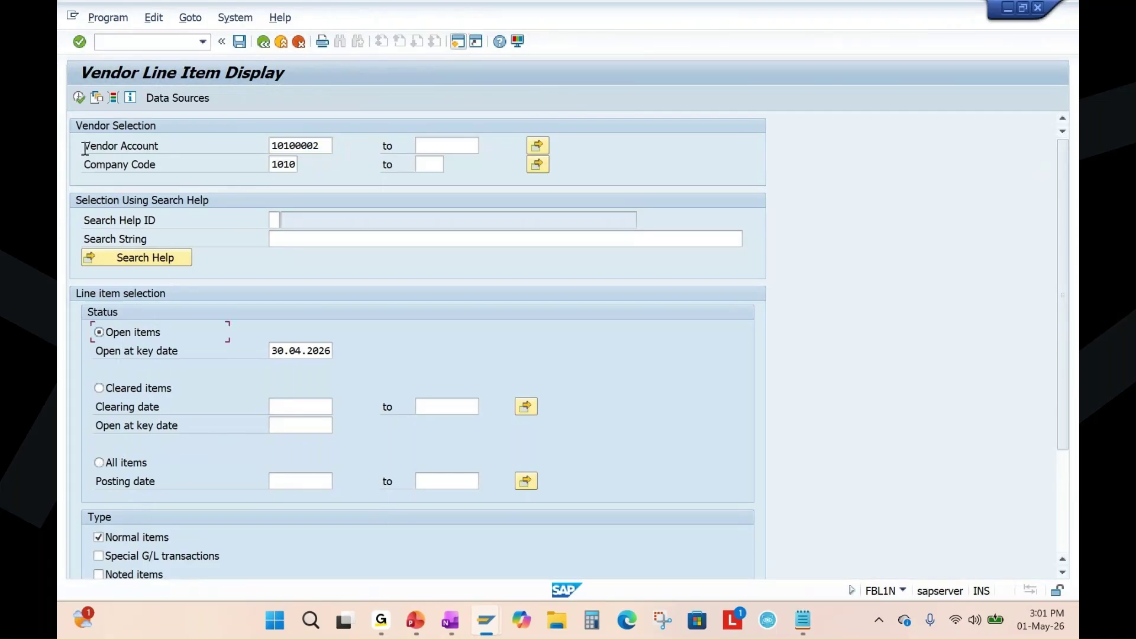
left_click(79, 98)
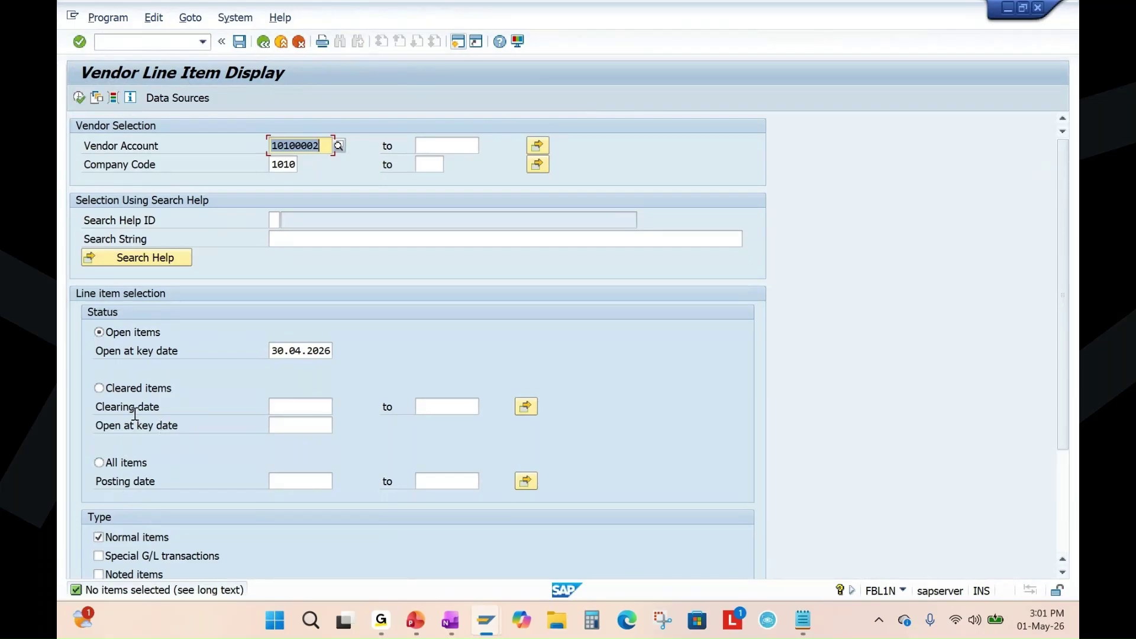
left_click(99, 462)
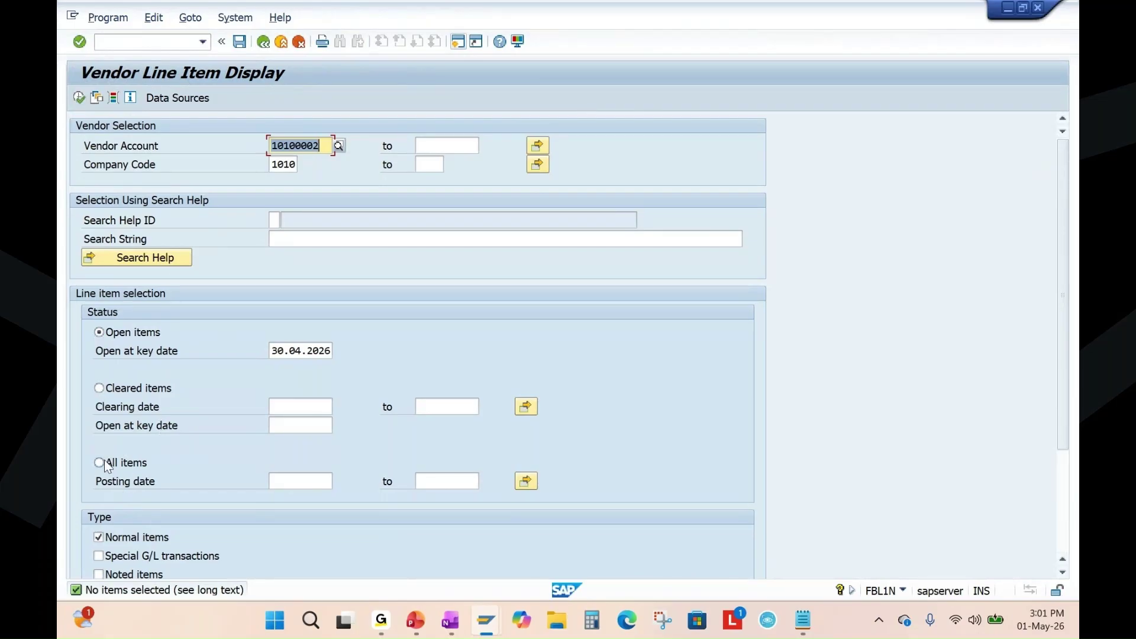
left_click(79, 98)
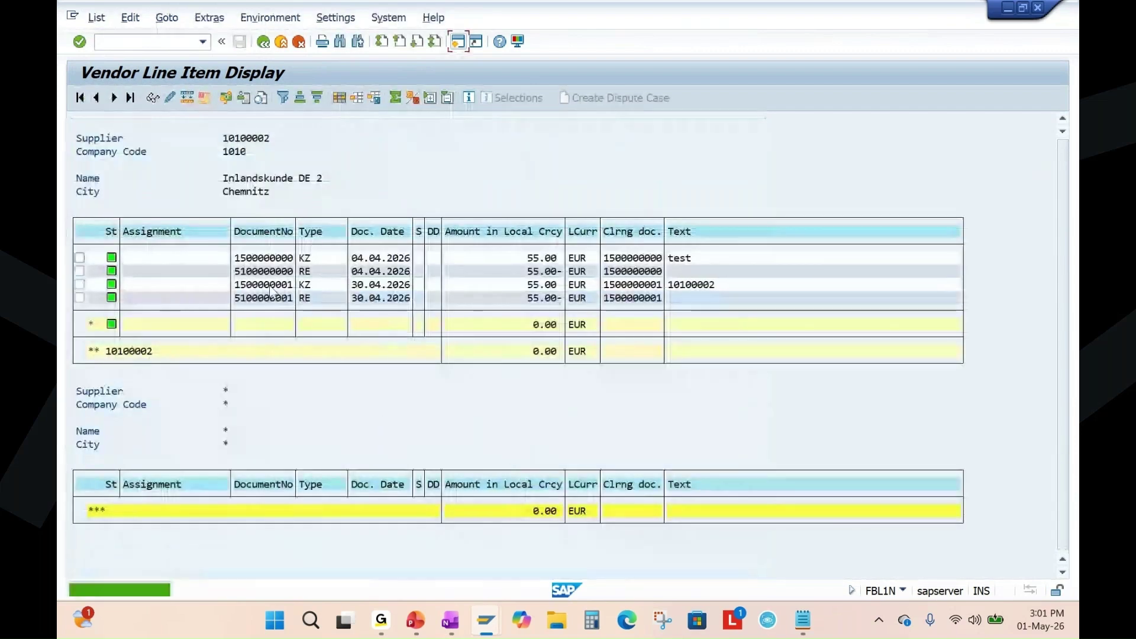
left_click(700, 284)
left_click(376, 285)
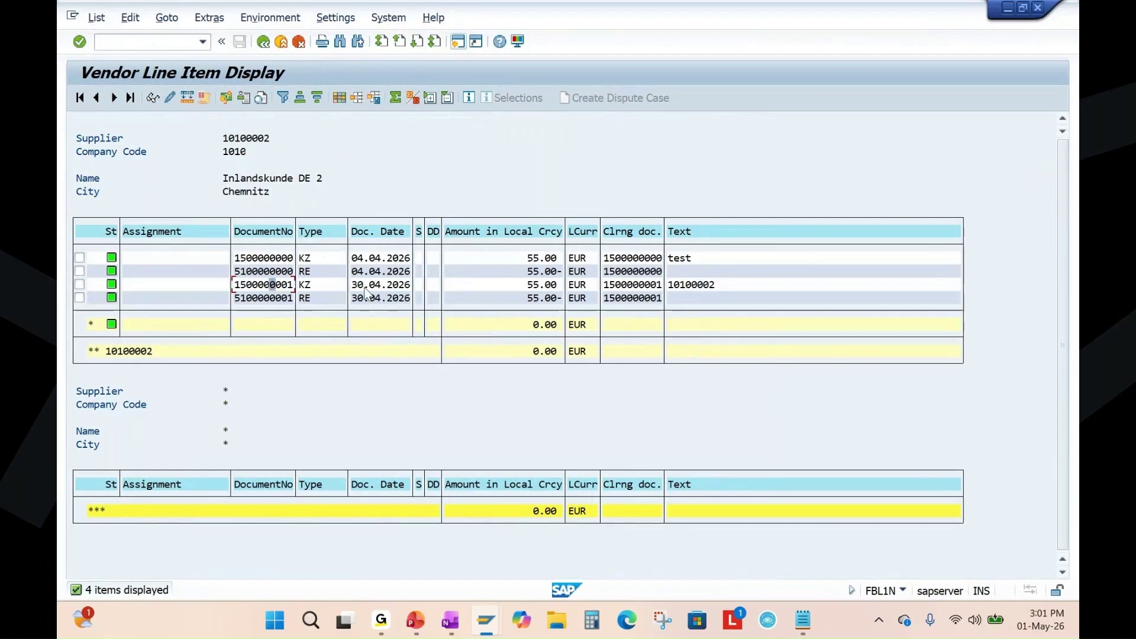
left_click(272, 297)
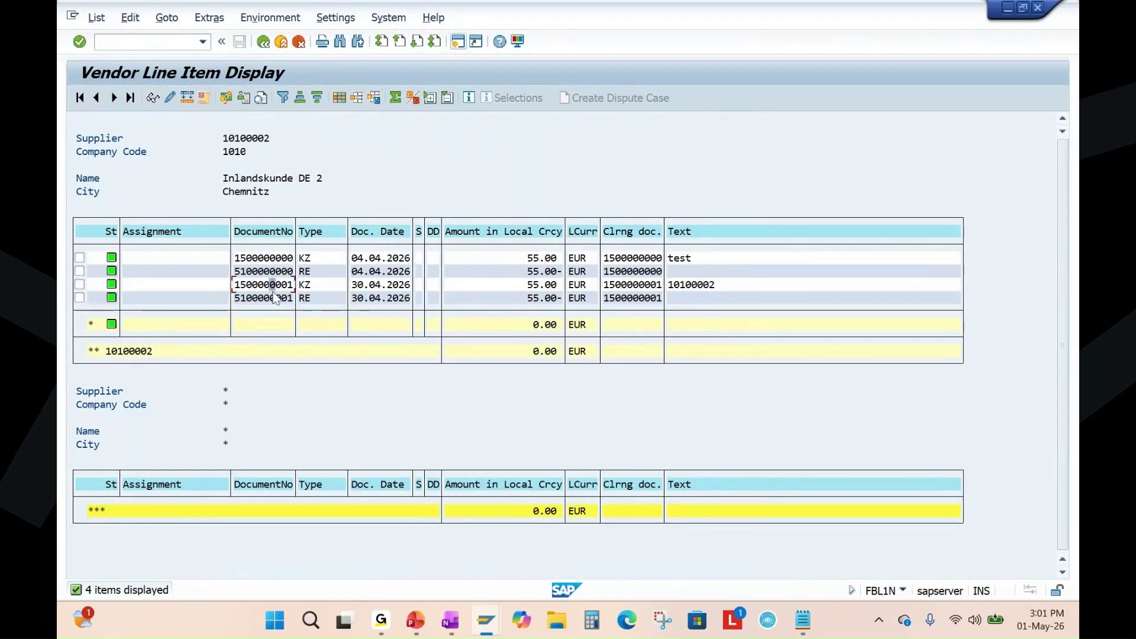
left_click(415, 620)
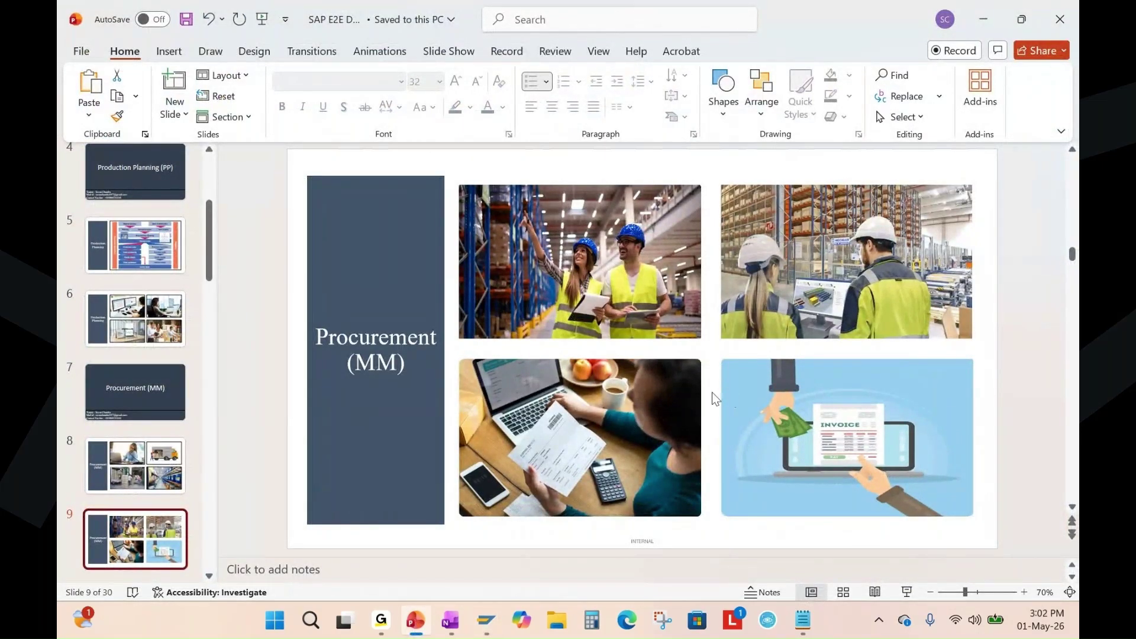
Present slide 10, the SAP MM Process Flow, as a full-screen slide show.
scroll(154, 343, "down", 3)
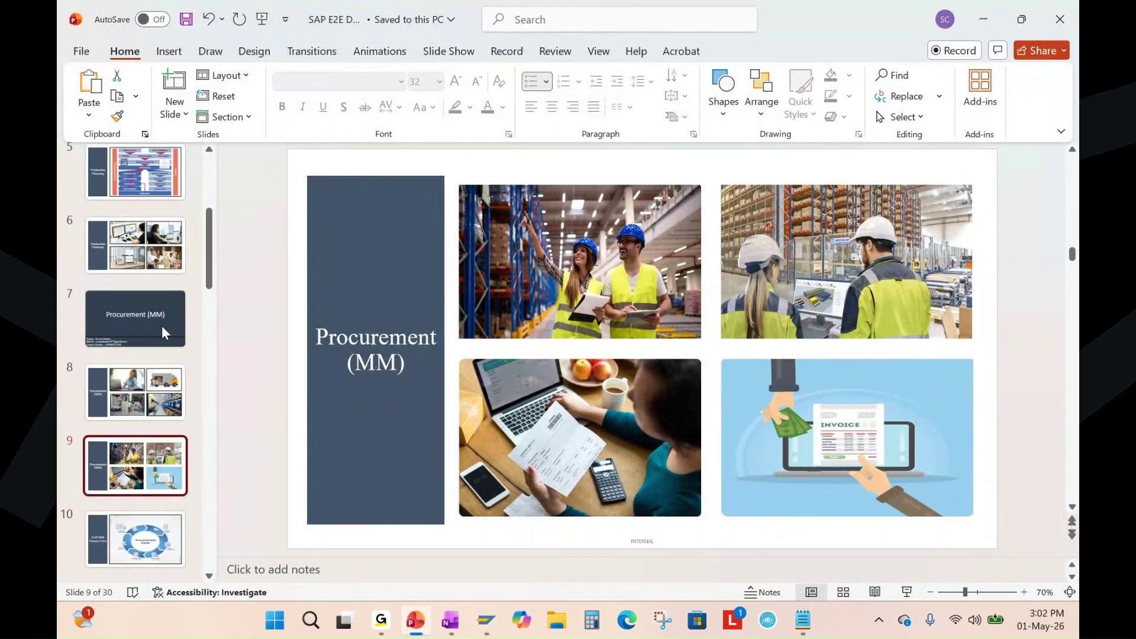
scroll(154, 363, "down", 1)
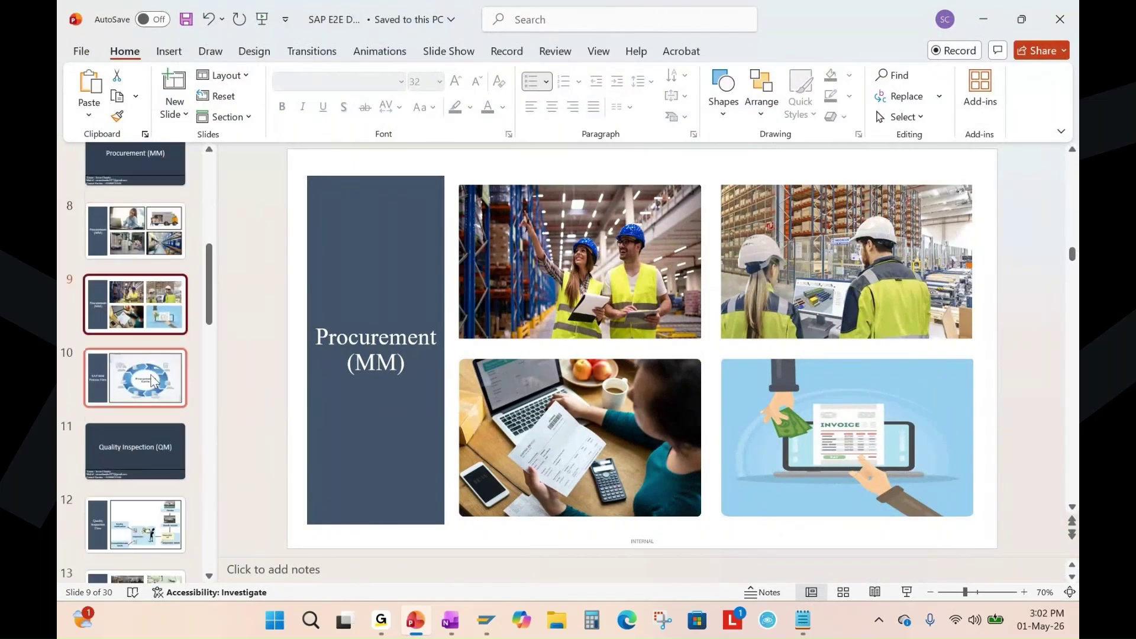
left_click(142, 384)
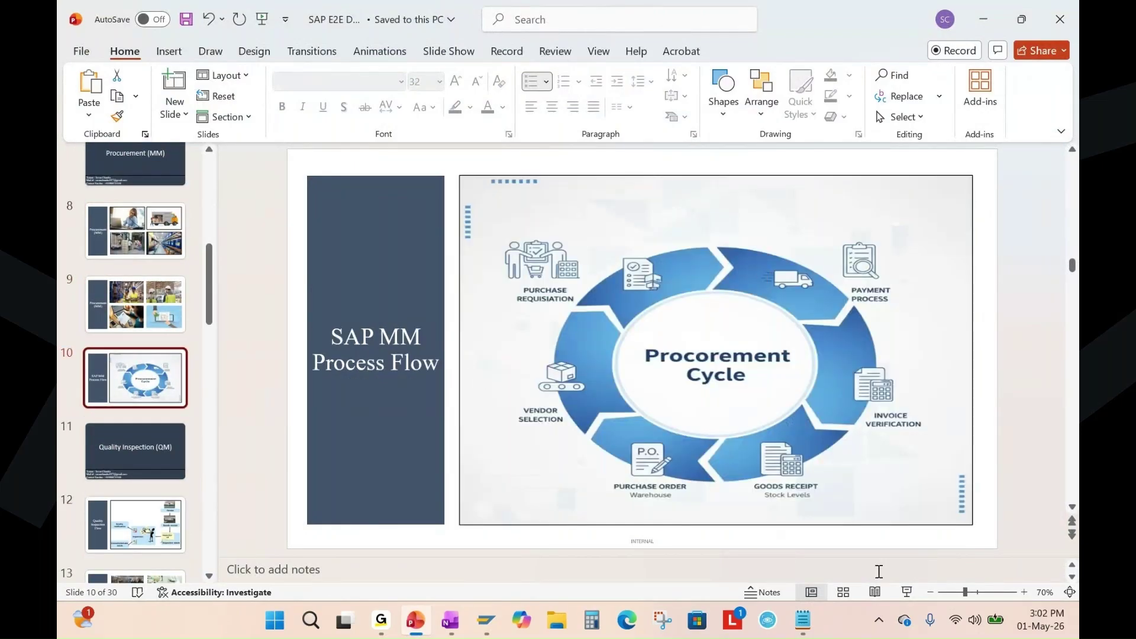
left_click(907, 592)
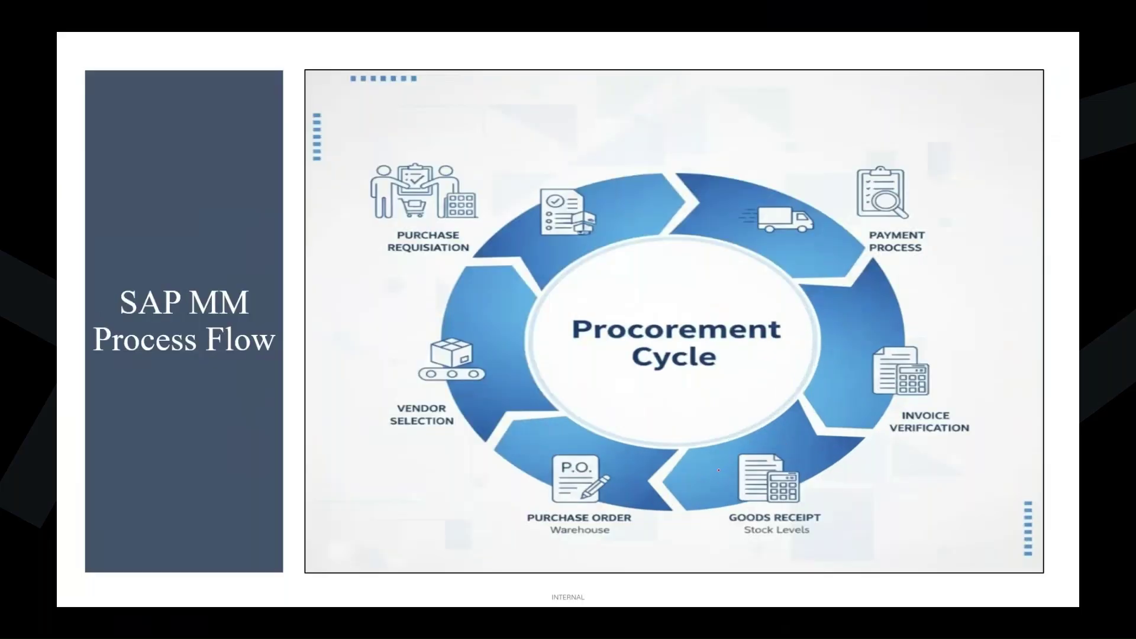
Trace the procurement cycle from Purchase Requisition to Payment Process in red ink.
mouse_move(385, 157)
left_mouse_down()
mouse_move(381, 289)
mouse_move(430, 159)
mouse_move(400, 167)
left_mouse_up()
left_click_drag(429, 268, 449, 423)
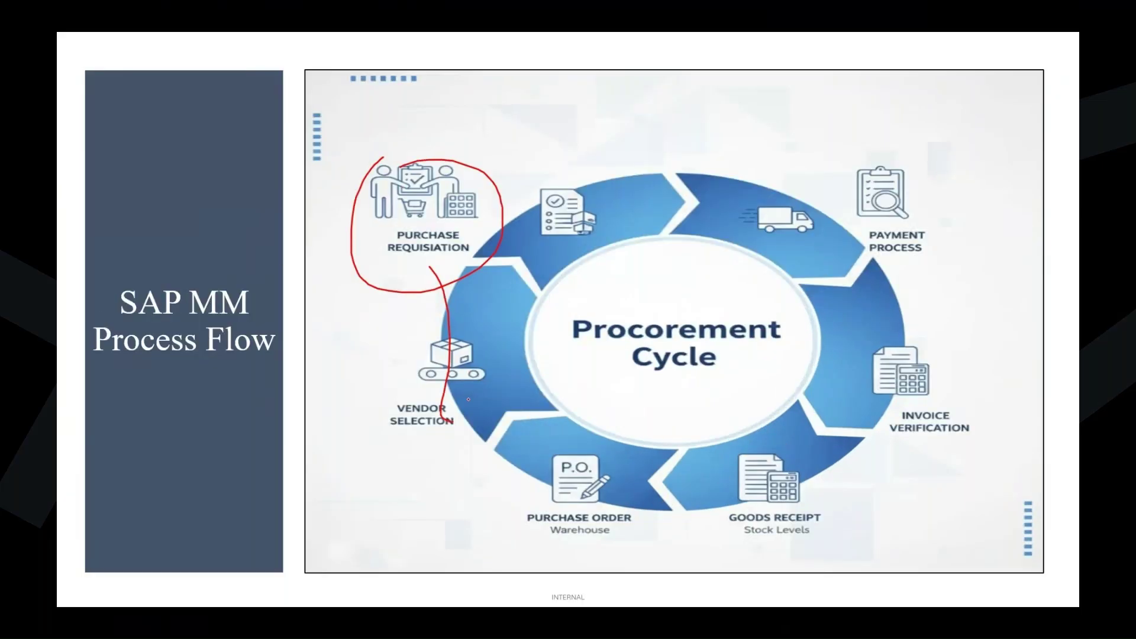
mouse_move(435, 348)
left_mouse_down()
mouse_move(409, 382)
mouse_move(441, 350)
mouse_move(431, 349)
left_mouse_up()
mouse_move(469, 427)
left_mouse_down()
mouse_move(640, 509)
mouse_move(556, 449)
left_mouse_up()
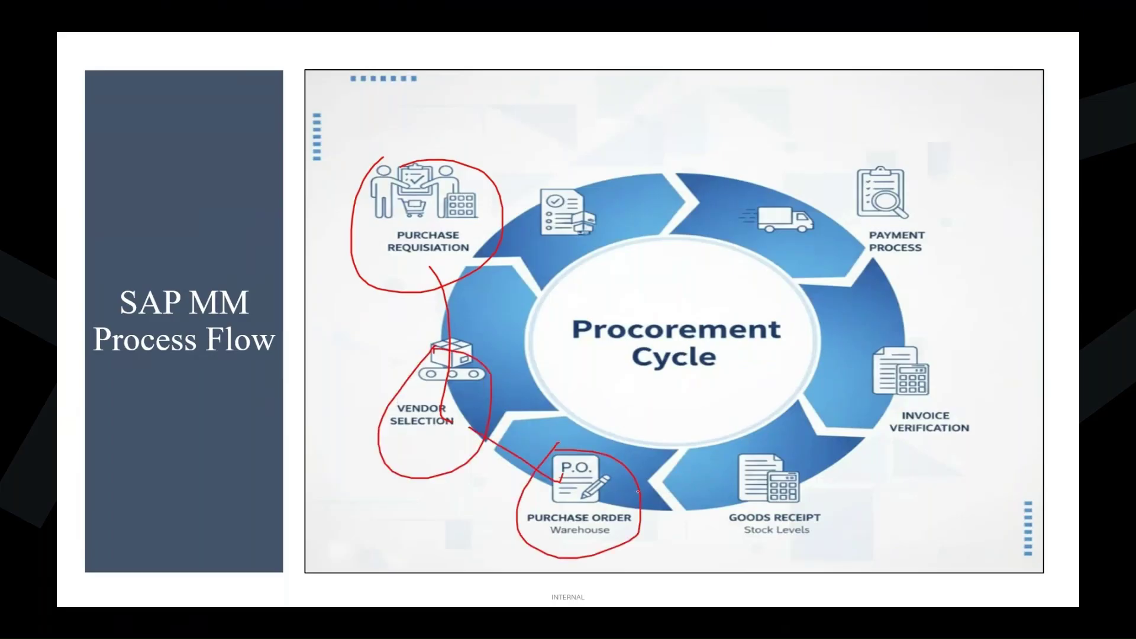
left_click_drag(626, 494, 707, 500)
mouse_move(757, 434)
left_mouse_down()
mouse_move(723, 470)
mouse_move(869, 497)
mouse_move(747, 445)
left_mouse_up()
mouse_move(838, 473)
left_mouse_down()
mouse_move(923, 402)
mouse_move(929, 426)
left_mouse_up()
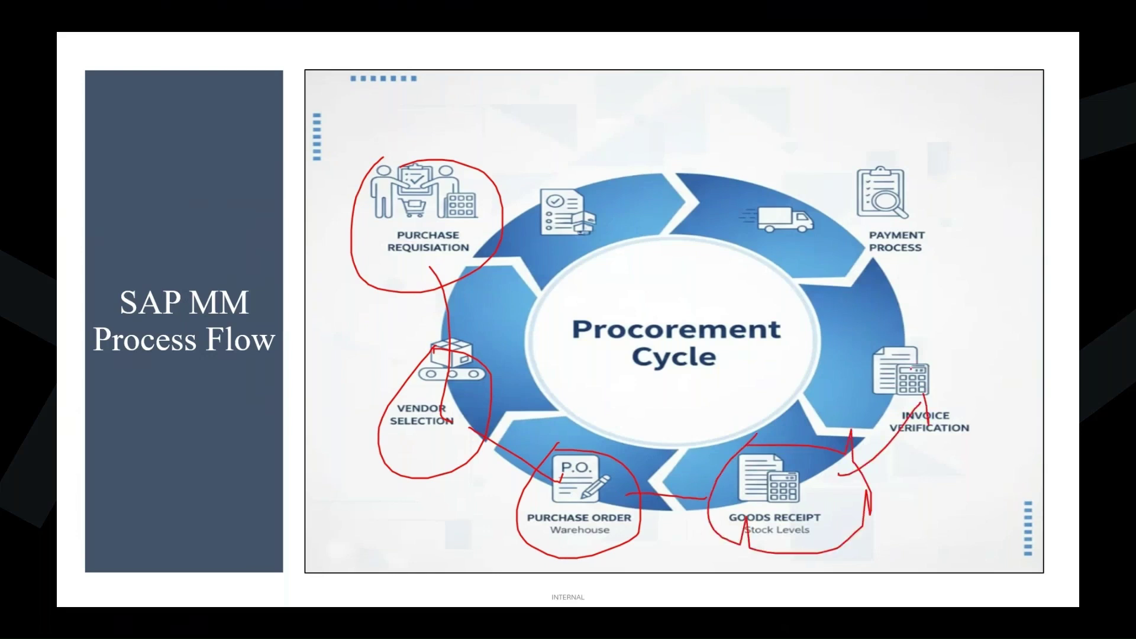
mouse_move(881, 342)
left_mouse_down()
mouse_move(981, 421)
mouse_move(875, 357)
mouse_move(902, 278)
mouse_move(916, 281)
left_mouse_up()
mouse_move(839, 155)
left_mouse_down()
mouse_move(834, 172)
mouse_move(815, 164)
left_mouse_up()
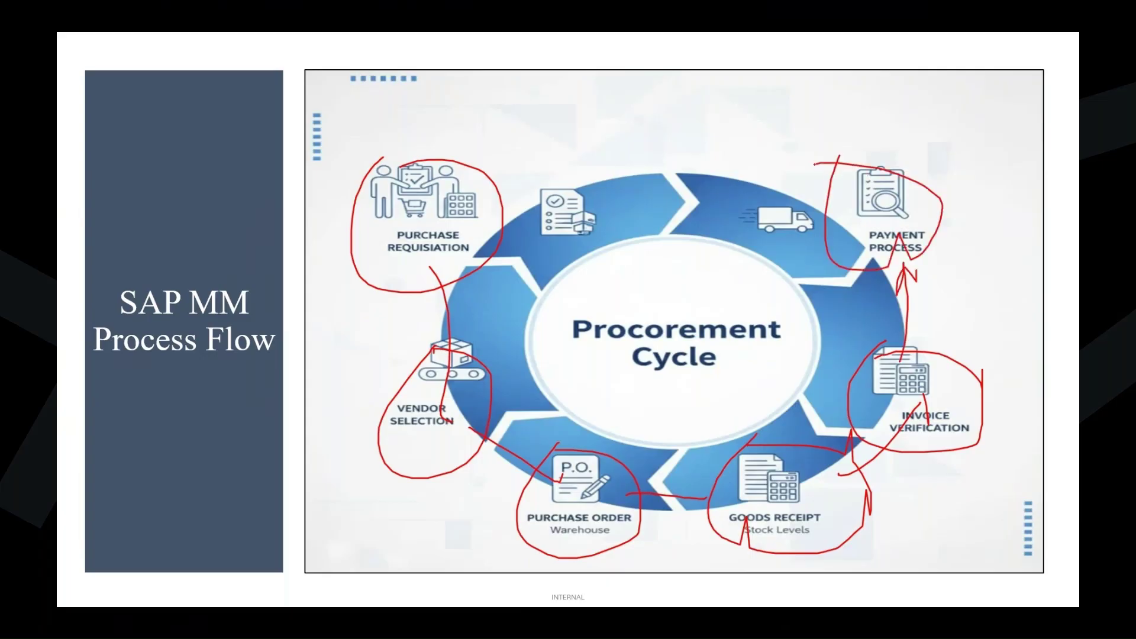
mouse_move(584, 222)
left_mouse_down()
mouse_move(467, 321)
mouse_move(626, 482)
mouse_move(764, 269)
mouse_move(614, 251)
left_mouse_up()
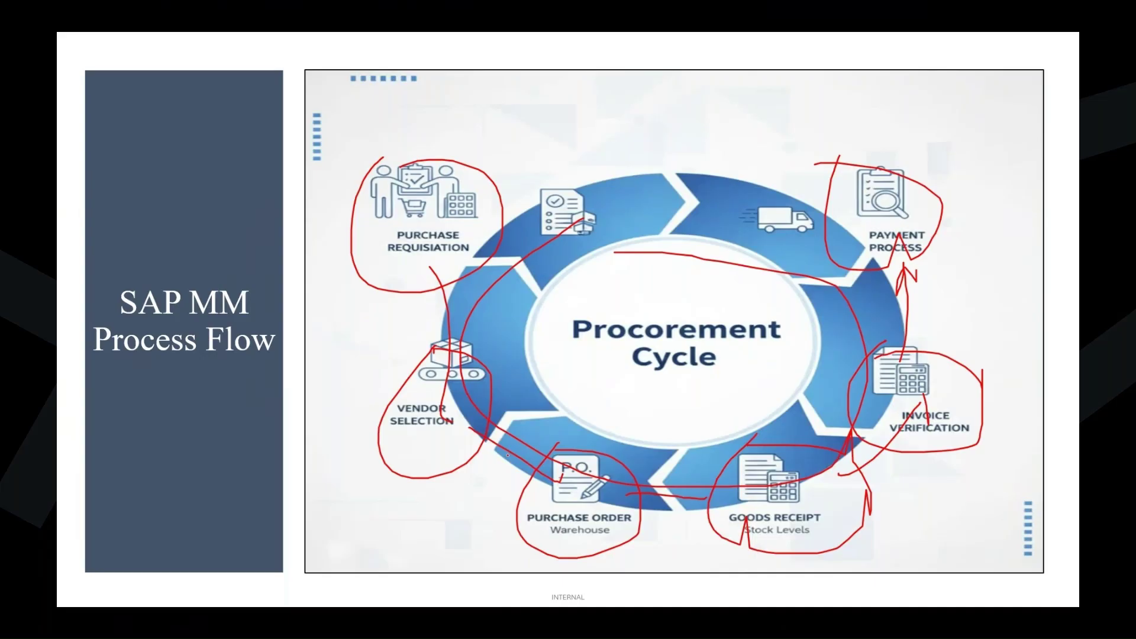
Erase the ink, end the slide show and select the Quality Inspection (QM) slide.
key("e")
key("Escape")
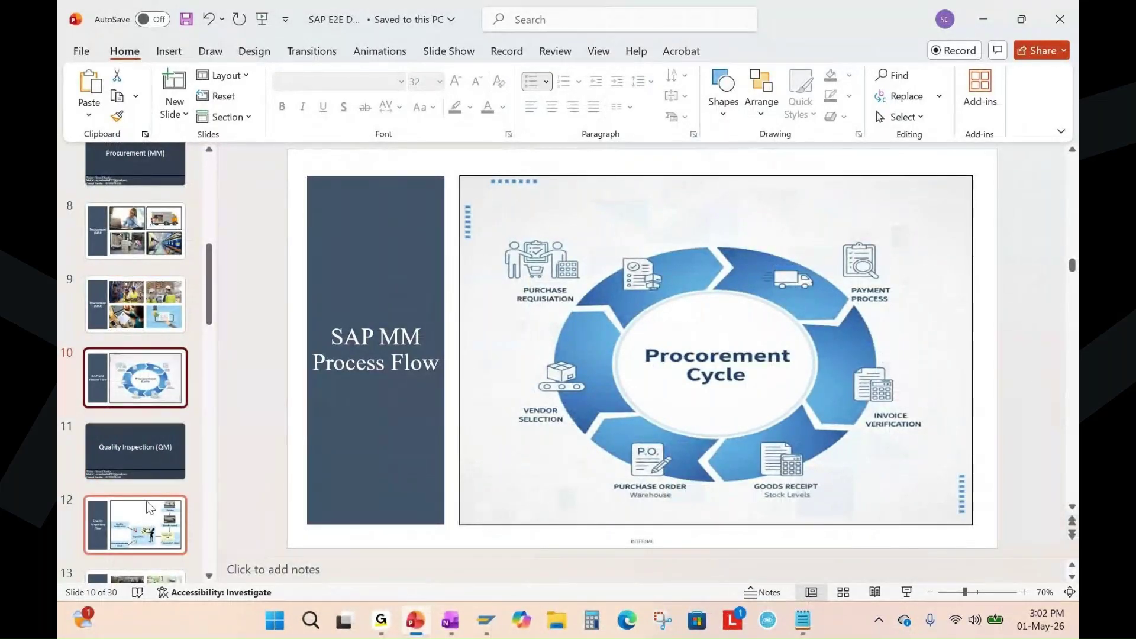
left_click(146, 453)
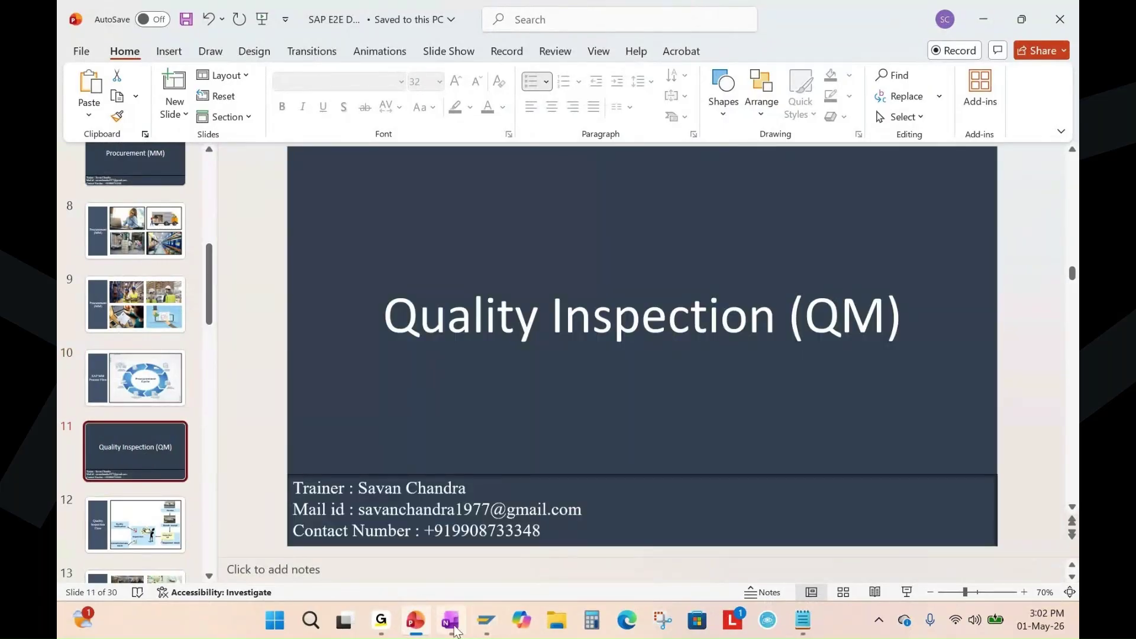
mouse_move(486, 624)
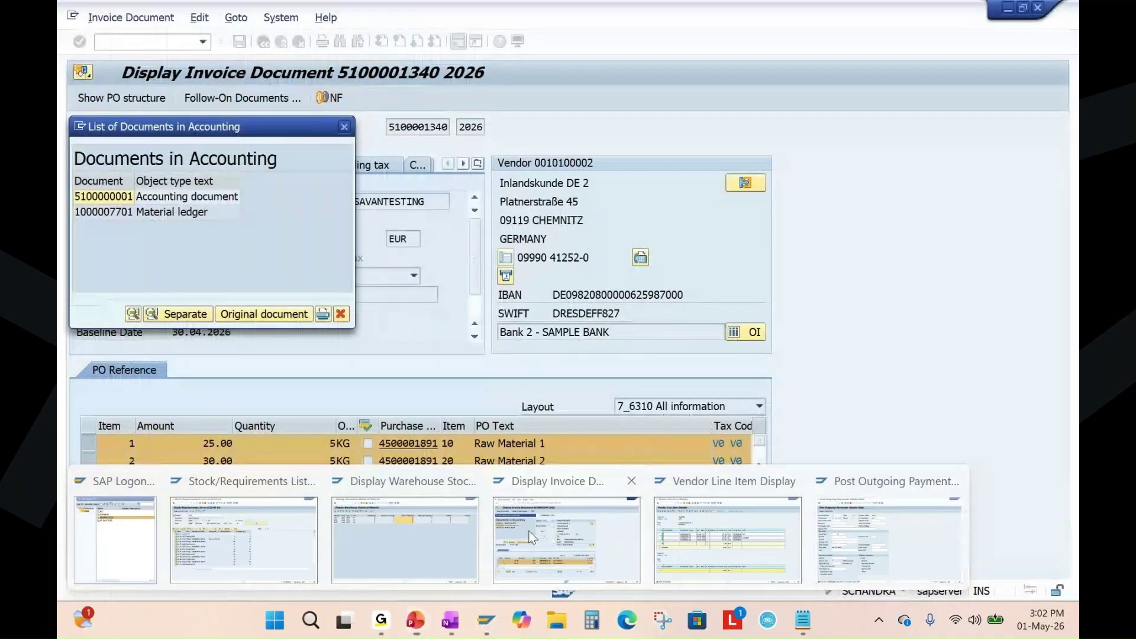
Close the accounting document list and show quality inspection stock for materials 2492 and 2493.
left_click(530, 536)
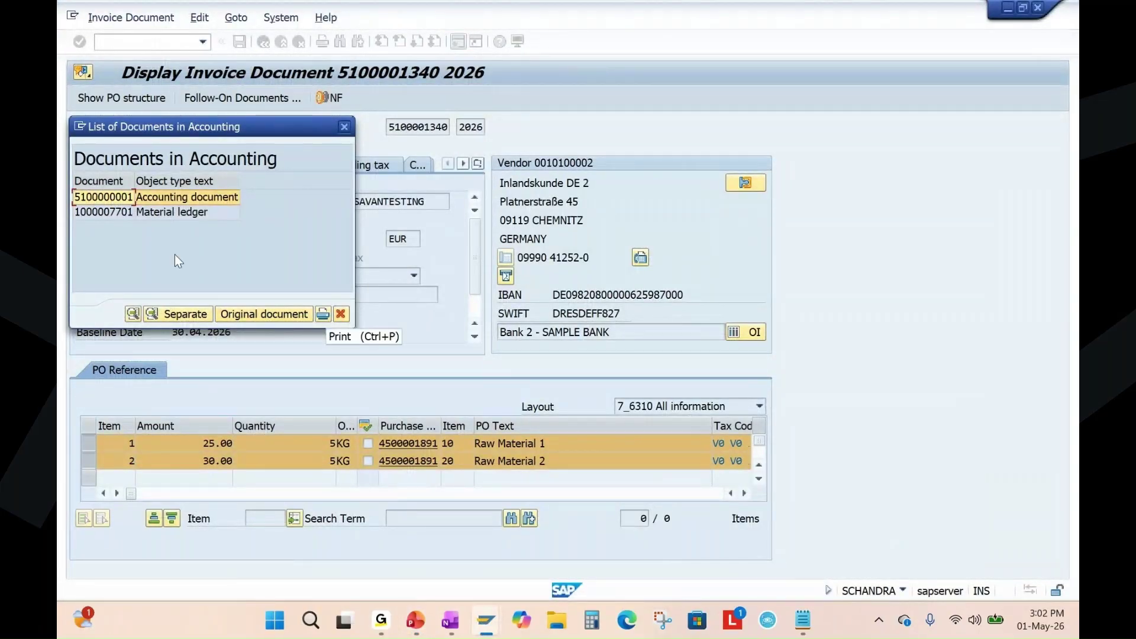
left_click(341, 314)
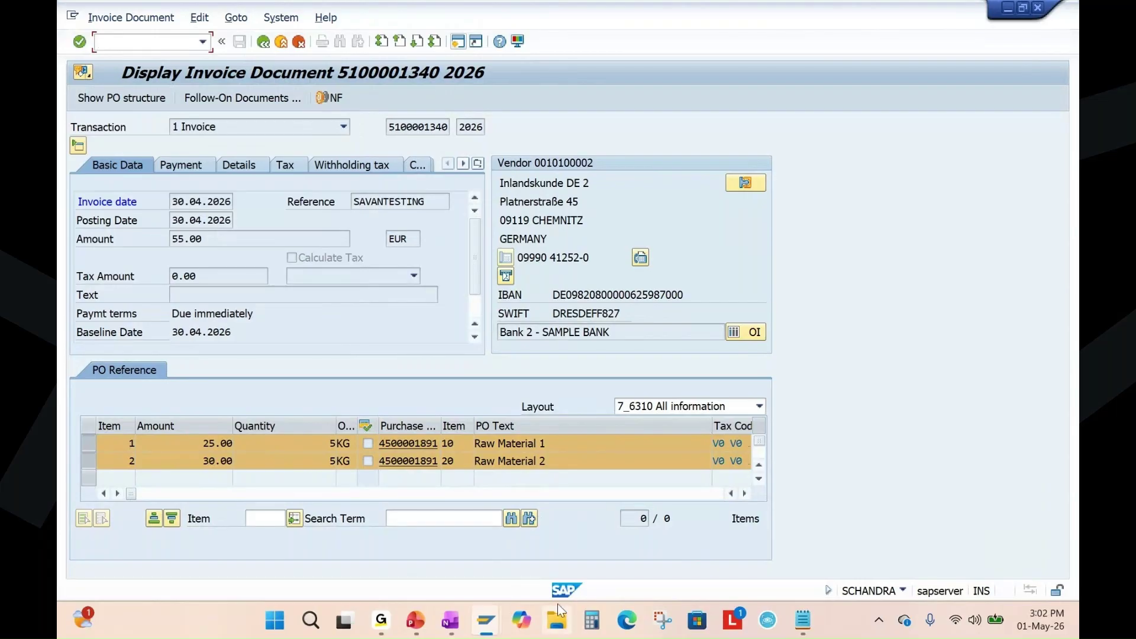
left_click(486, 620)
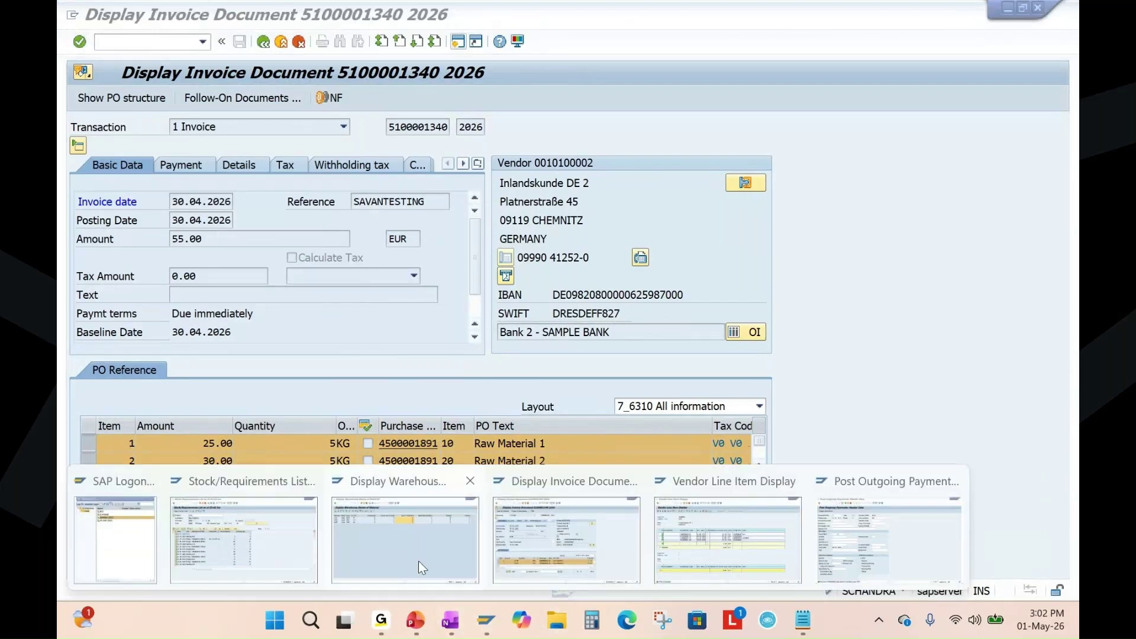
left_click(417, 560)
left_click(610, 176)
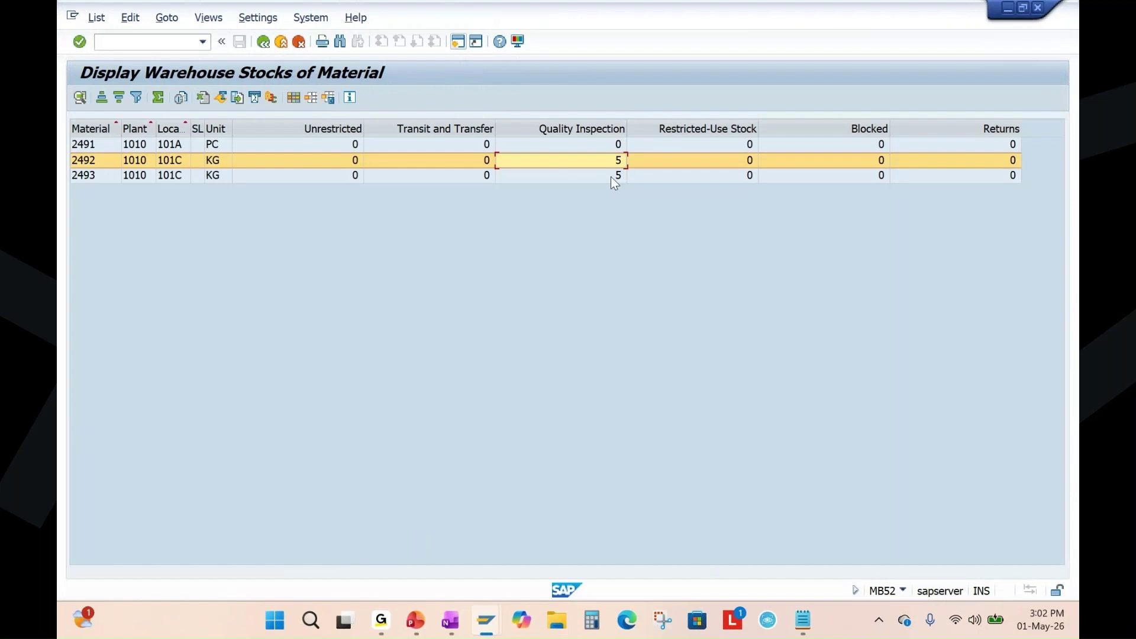
left_click(612, 176)
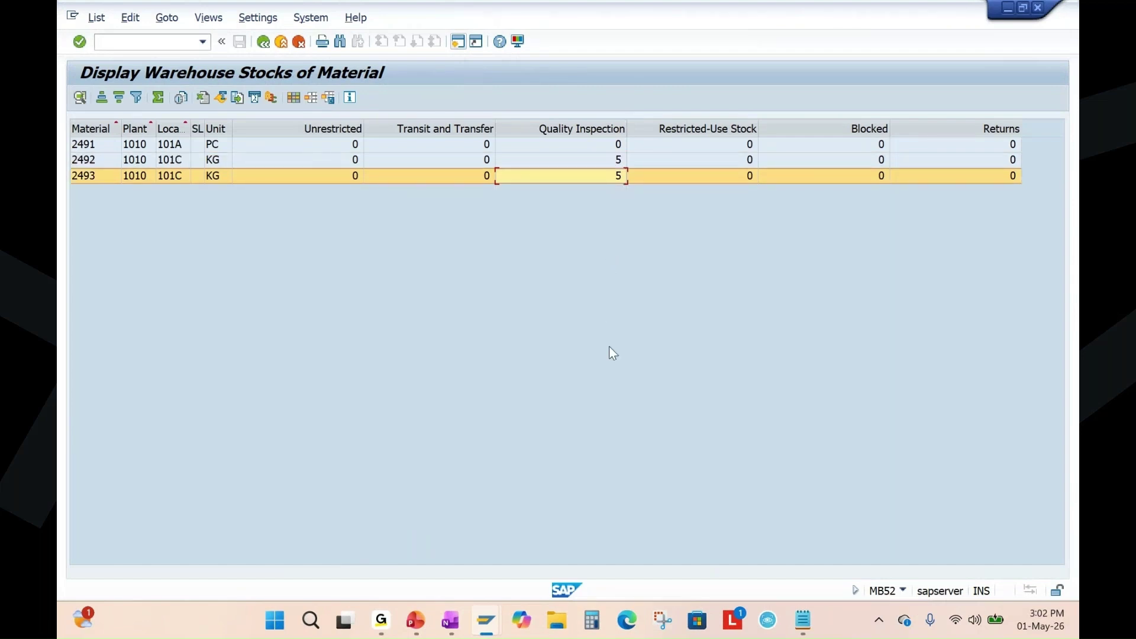
left_click(486, 620)
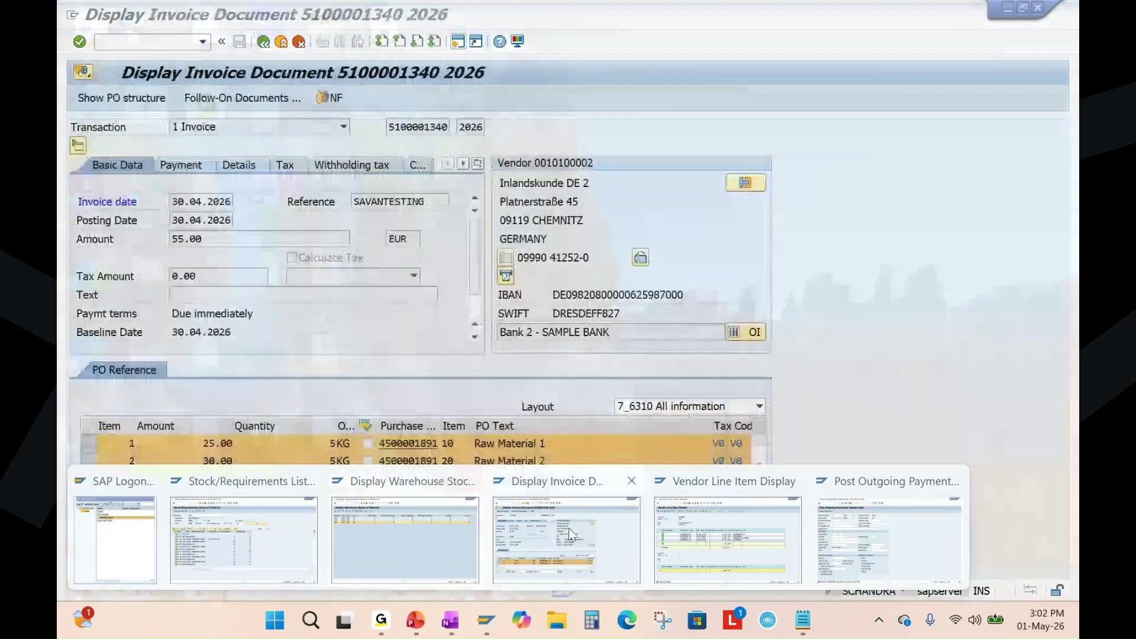
left_click(566, 527)
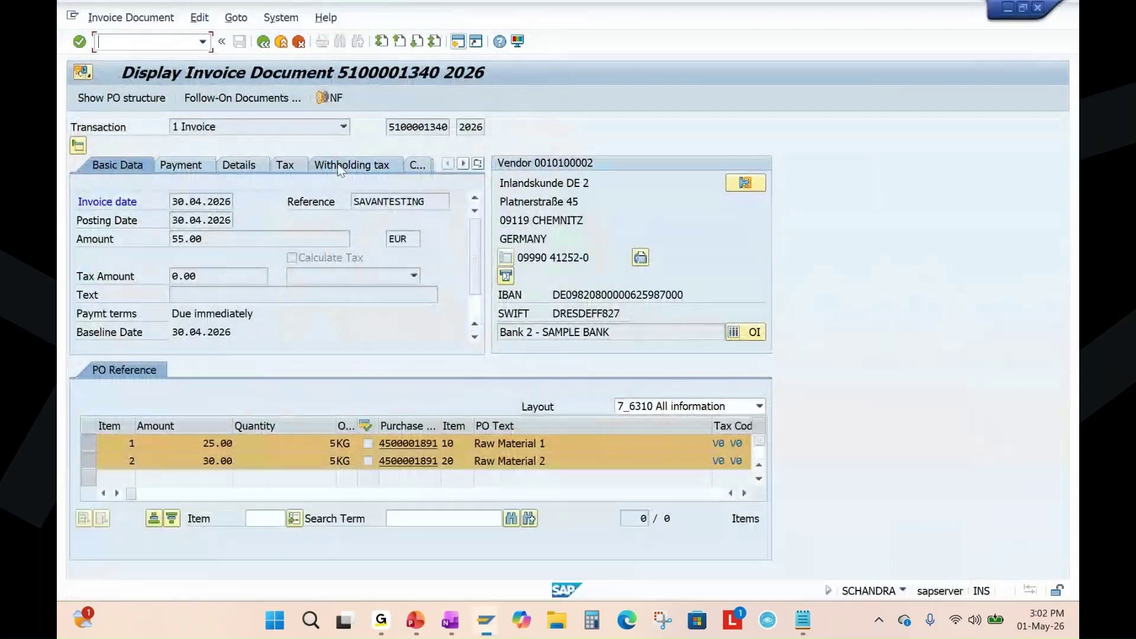
left_click(263, 42)
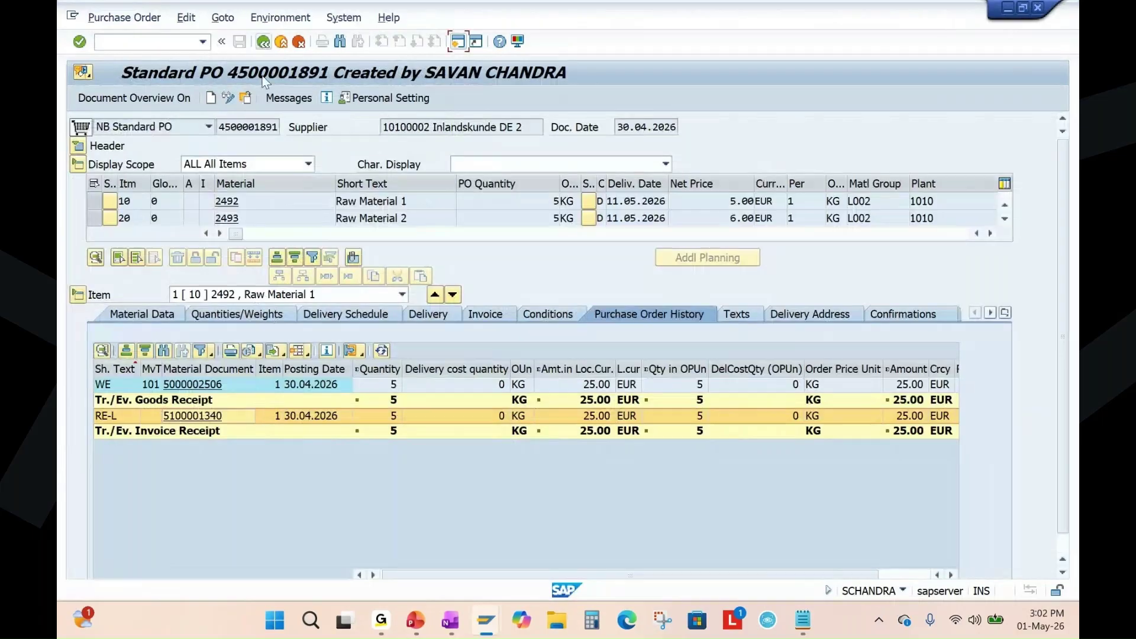
left_click(200, 385)
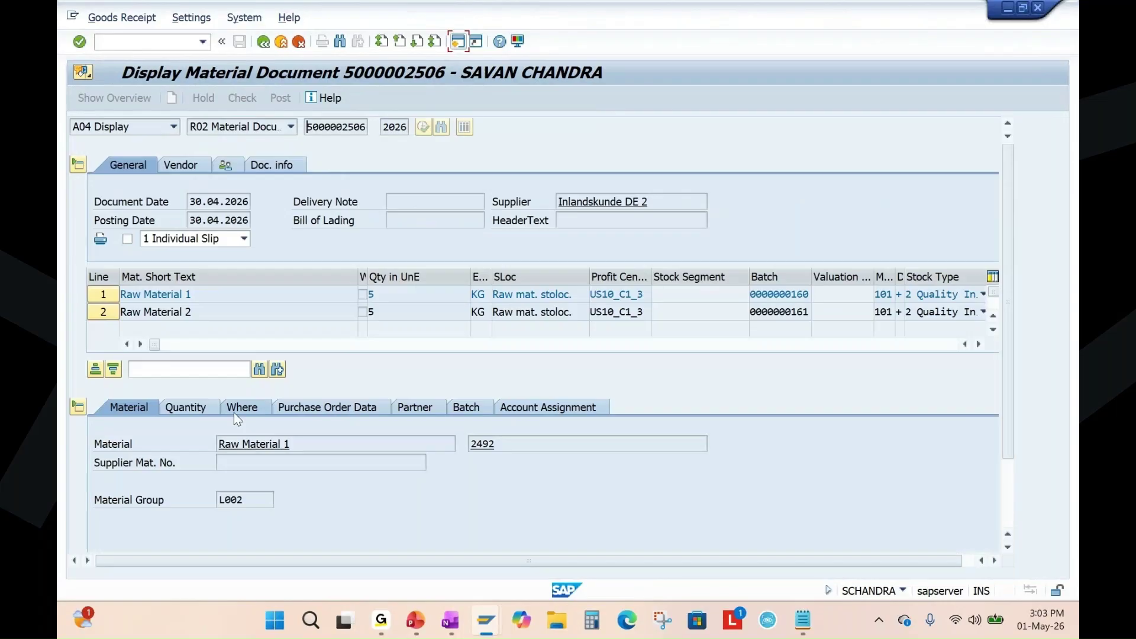
left_click(193, 409)
scroll(766, 449, "down", 2)
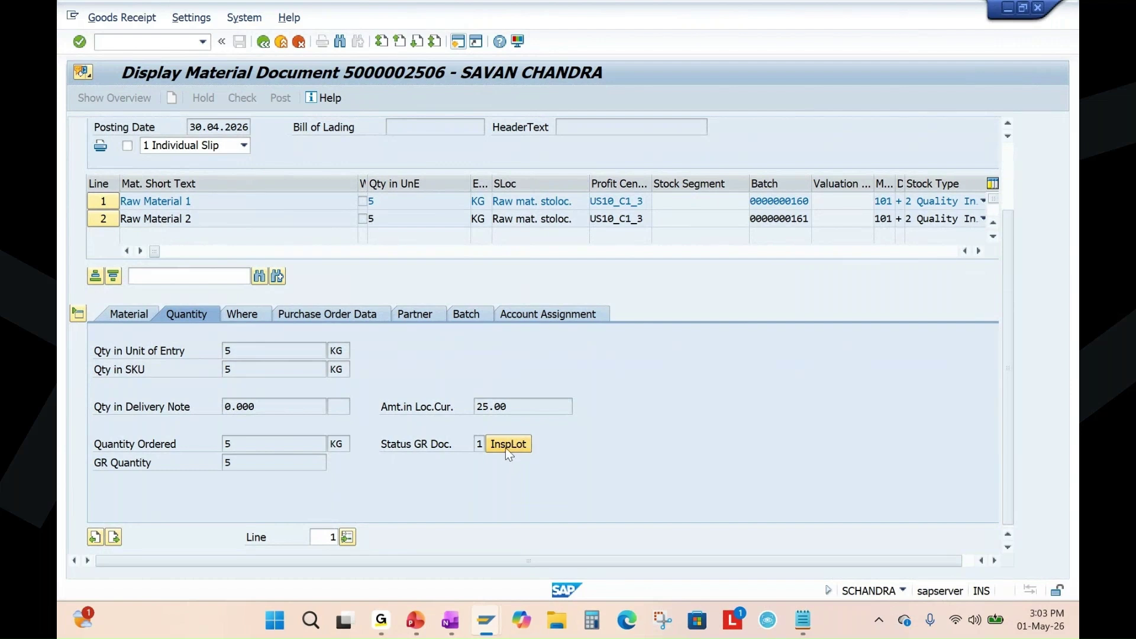
left_click(513, 448)
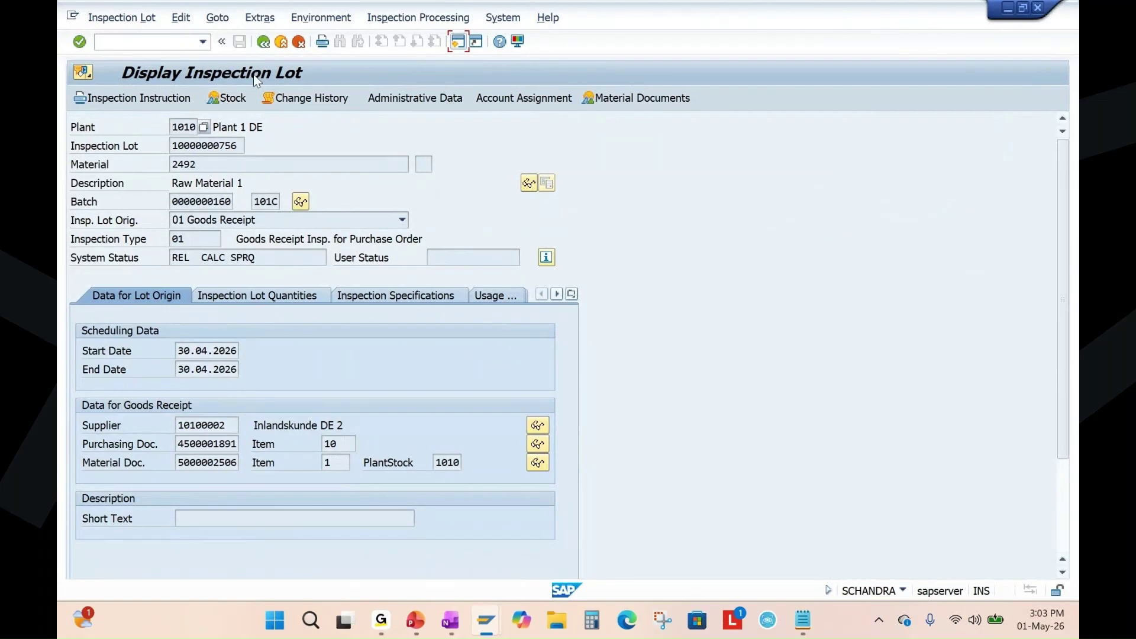
double_click(183, 444)
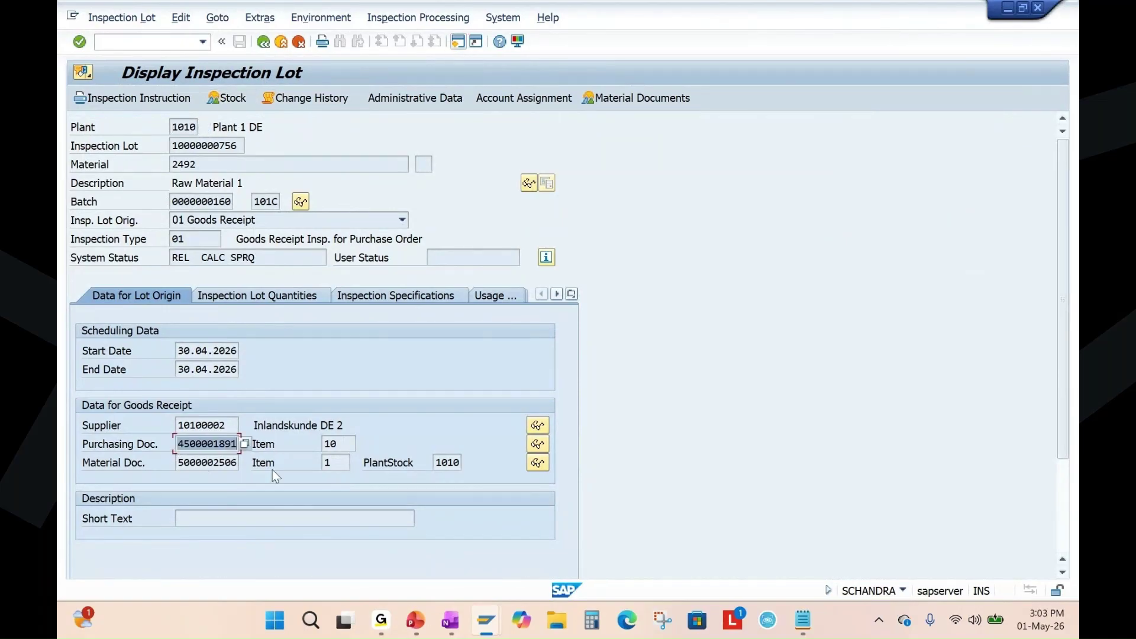
double_click(180, 463)
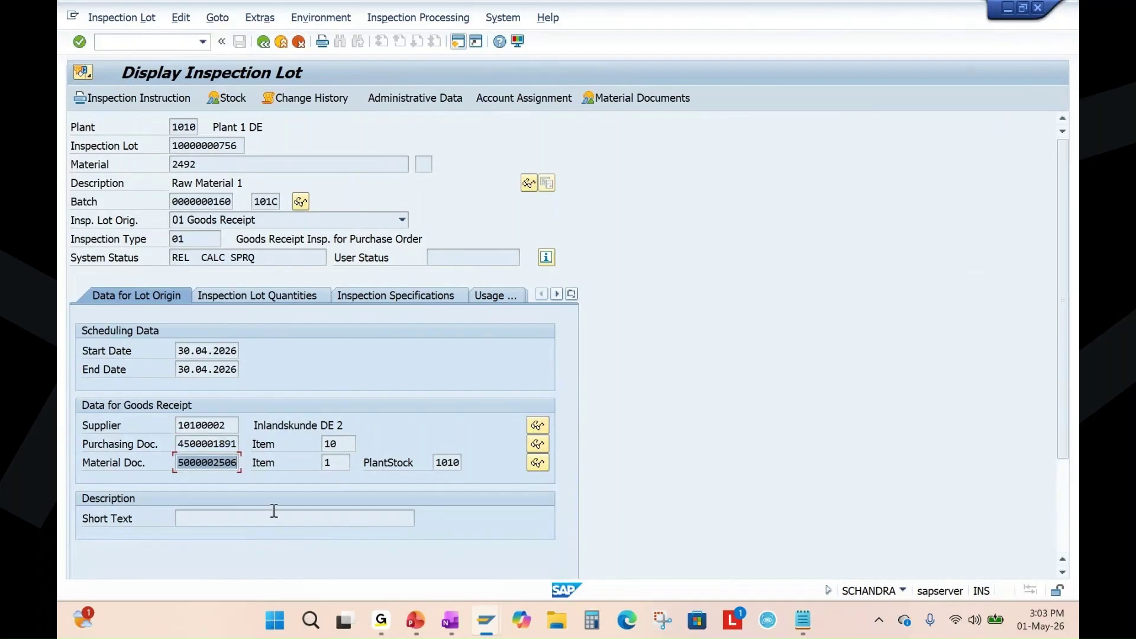
double_click(226, 426)
left_click_drag(227, 426, 178, 429)
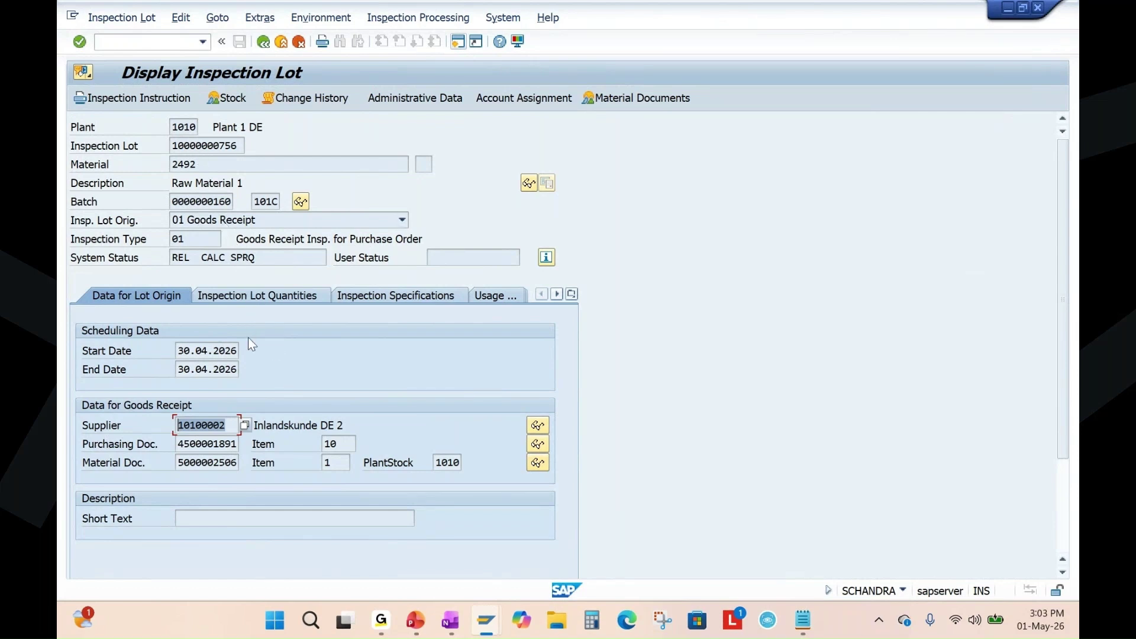
left_click_drag(205, 169, 269, 196)
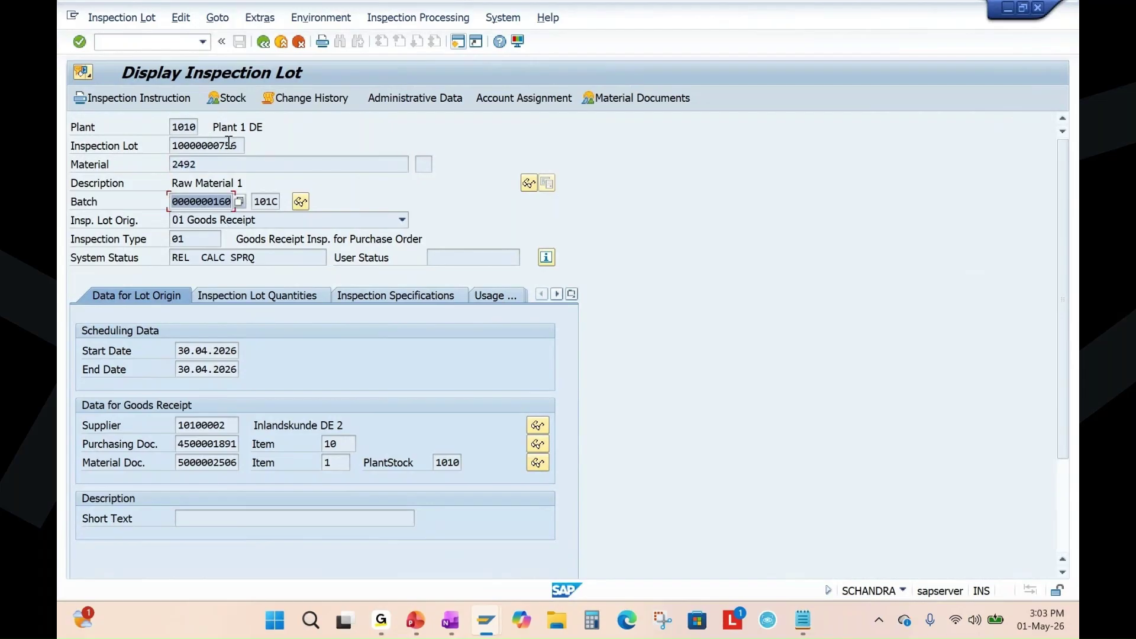
left_click_drag(240, 146, 161, 150)
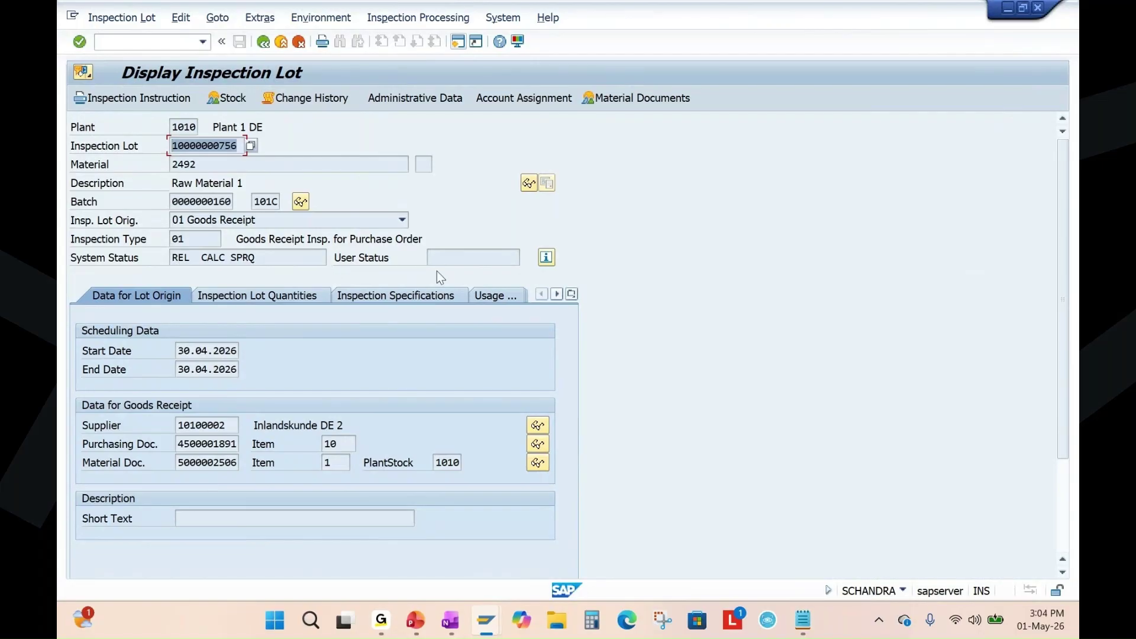
left_click(264, 42)
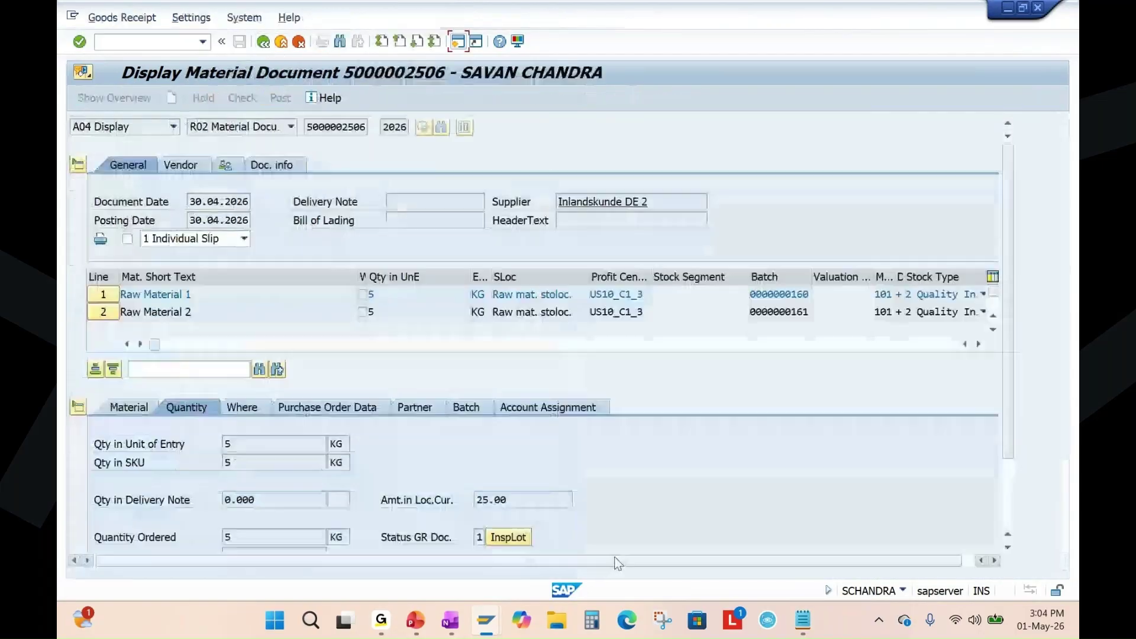
Present slide 12 full screen and ink the Vendor to Goods receipt to Inspection lot flow.
left_click(417, 621)
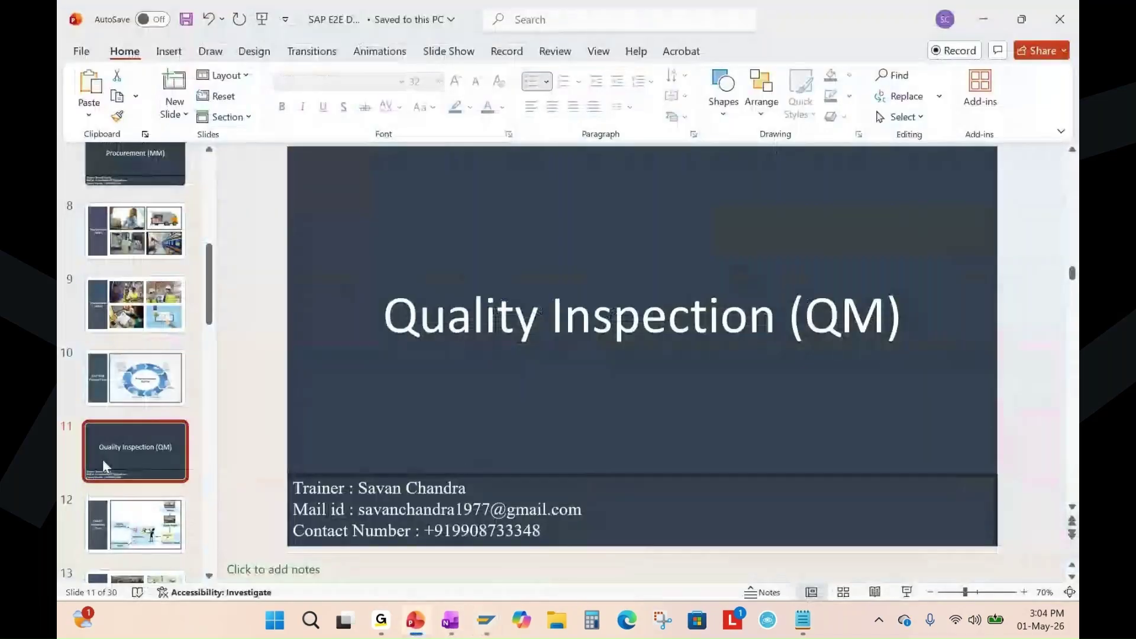
left_click(112, 521)
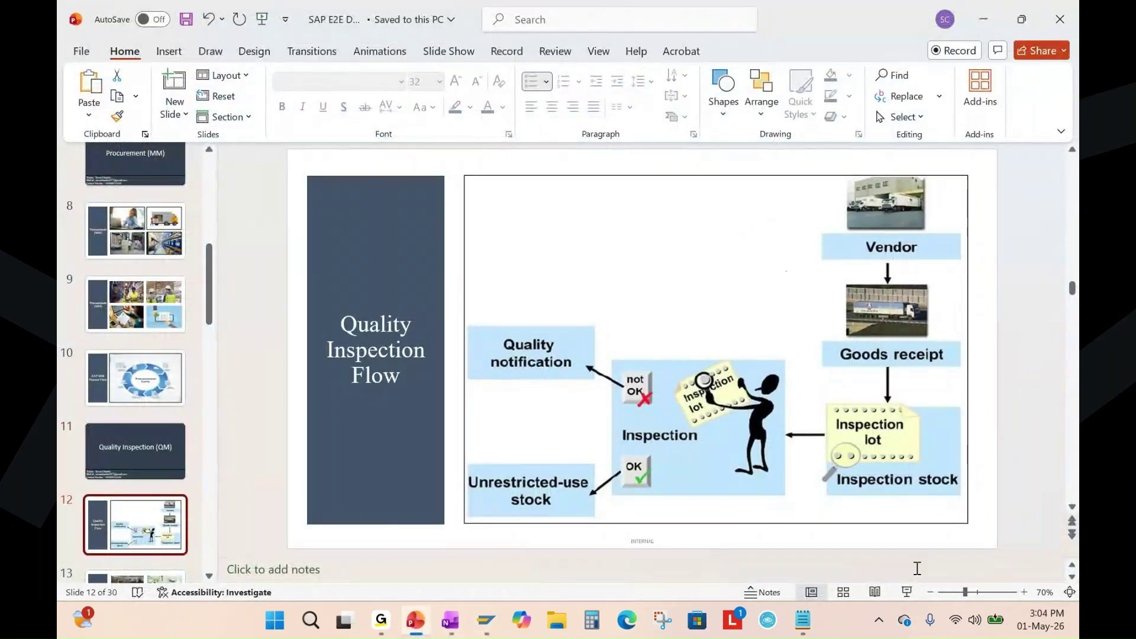
left_click(905, 591)
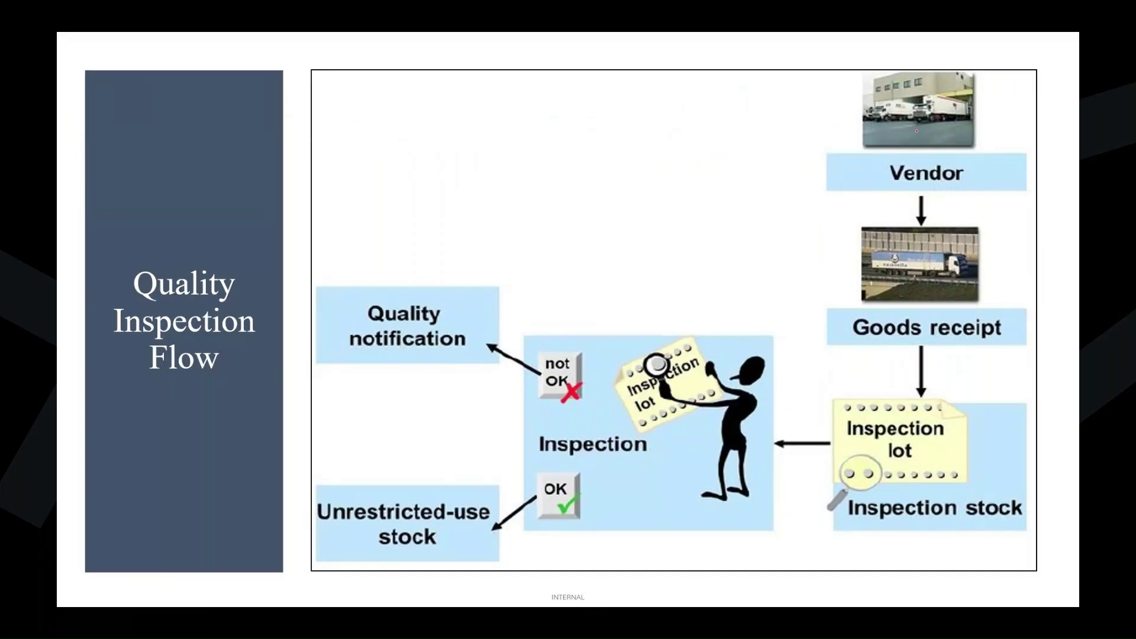
left_click_drag(916, 130, 903, 287)
mouse_move(873, 228)
left_mouse_down()
mouse_move(853, 336)
mouse_move(892, 255)
left_mouse_up()
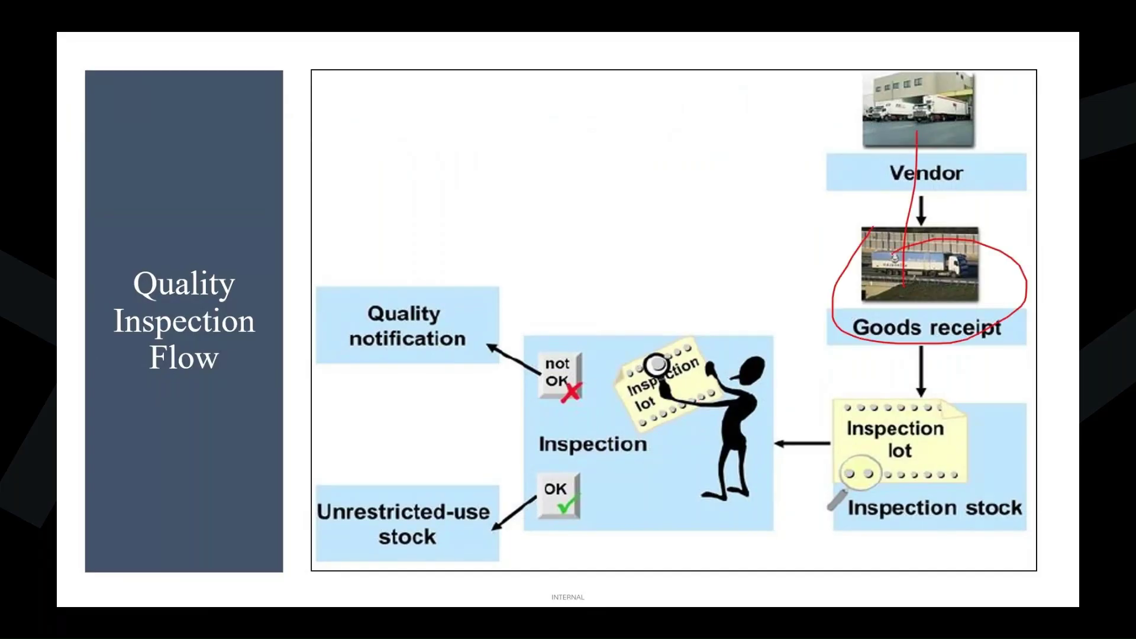
left_click_drag(940, 304, 943, 376)
mouse_move(850, 388)
left_mouse_down()
mouse_move(925, 533)
mouse_move(970, 409)
mouse_move(805, 462)
mouse_move(965, 521)
mouse_move(913, 366)
left_mouse_up()
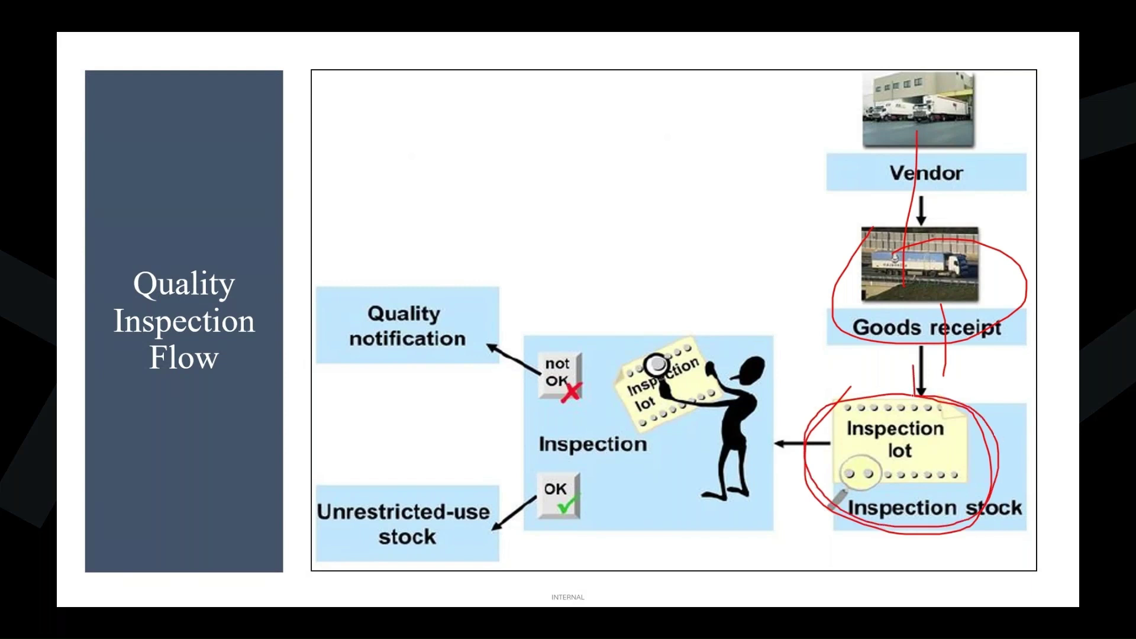
Erase the ink, mark the Inspection lot step and Inspection stock label, then erase and end the show.
key("e")
left_click_drag(900, 427, 955, 402)
mouse_move(883, 488)
left_mouse_down()
mouse_move(842, 503)
mouse_move(914, 533)
mouse_move(1025, 494)
mouse_move(846, 497)
left_mouse_up()
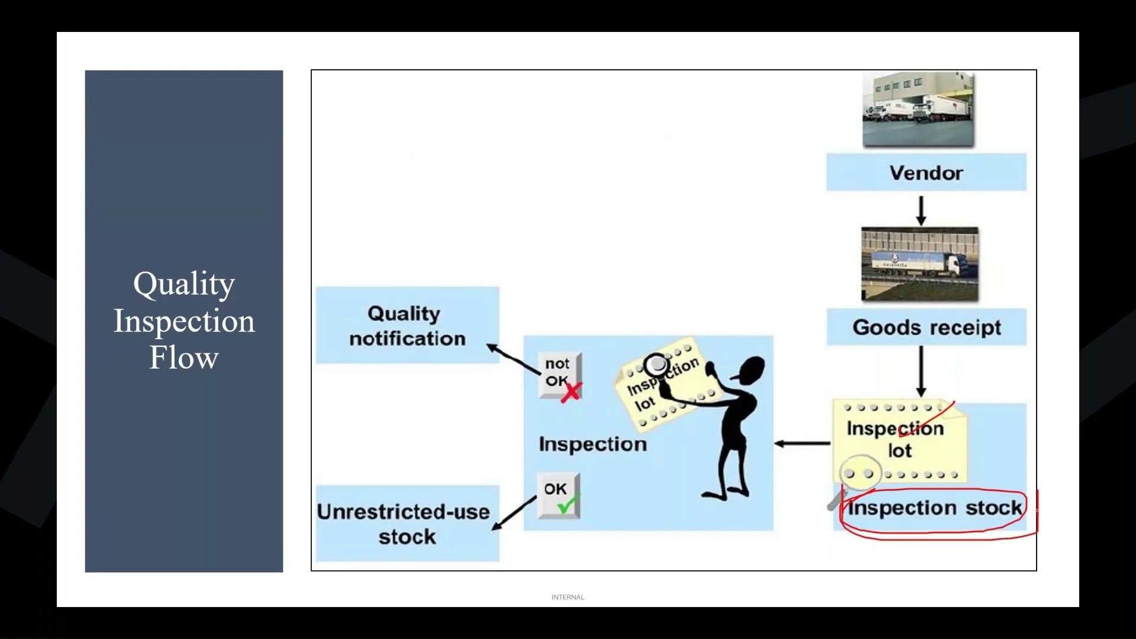
key("e")
key("Escape")
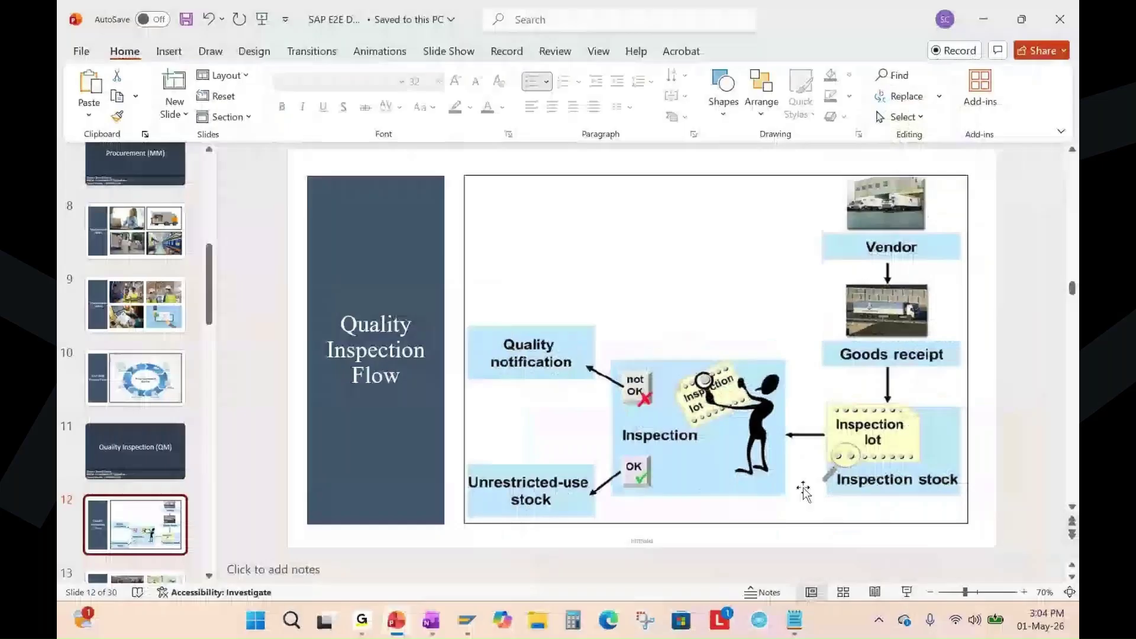
In the MB52 stock list, point out the Quality Inspection stock of materials 2492 and 2493.
mouse_move(485, 620)
left_click(452, 493)
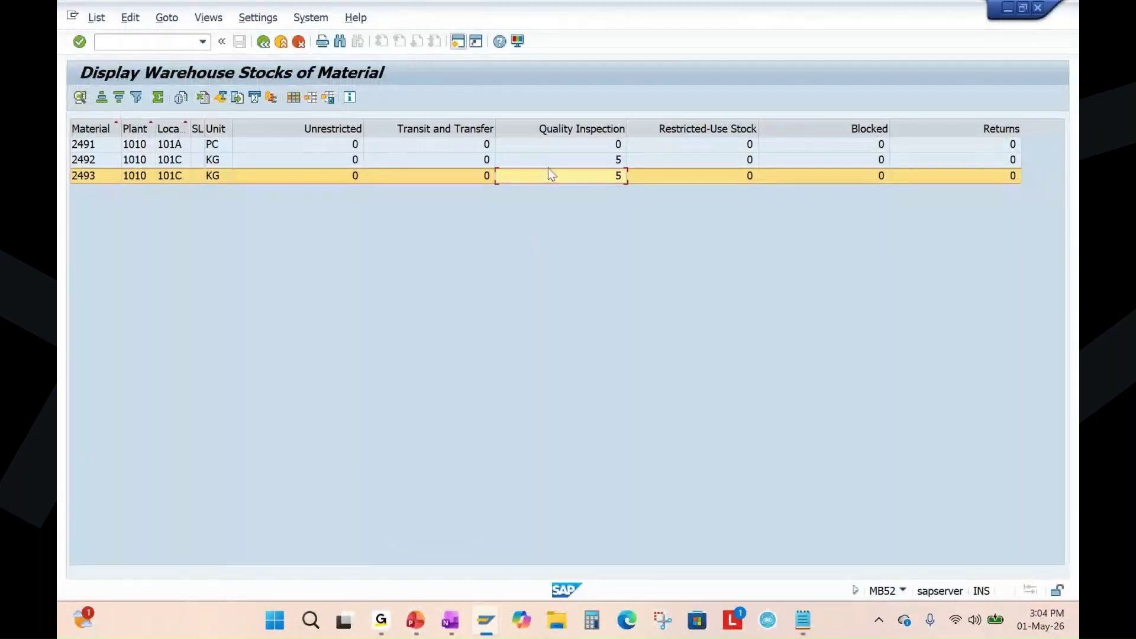
left_click(598, 129)
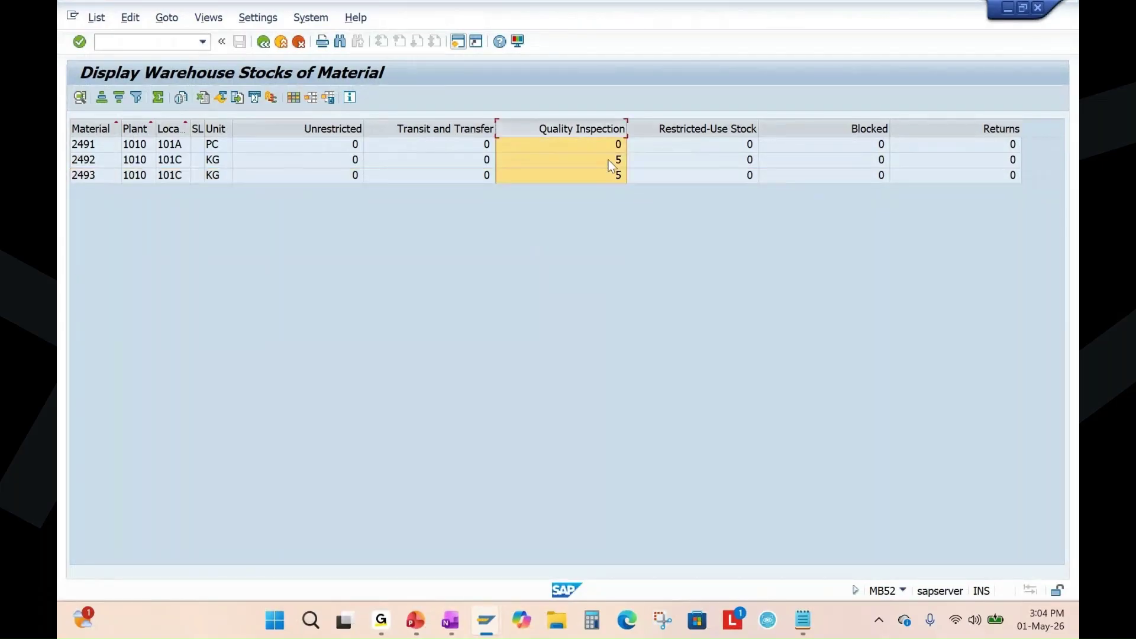
left_click(614, 172)
left_click(102, 160)
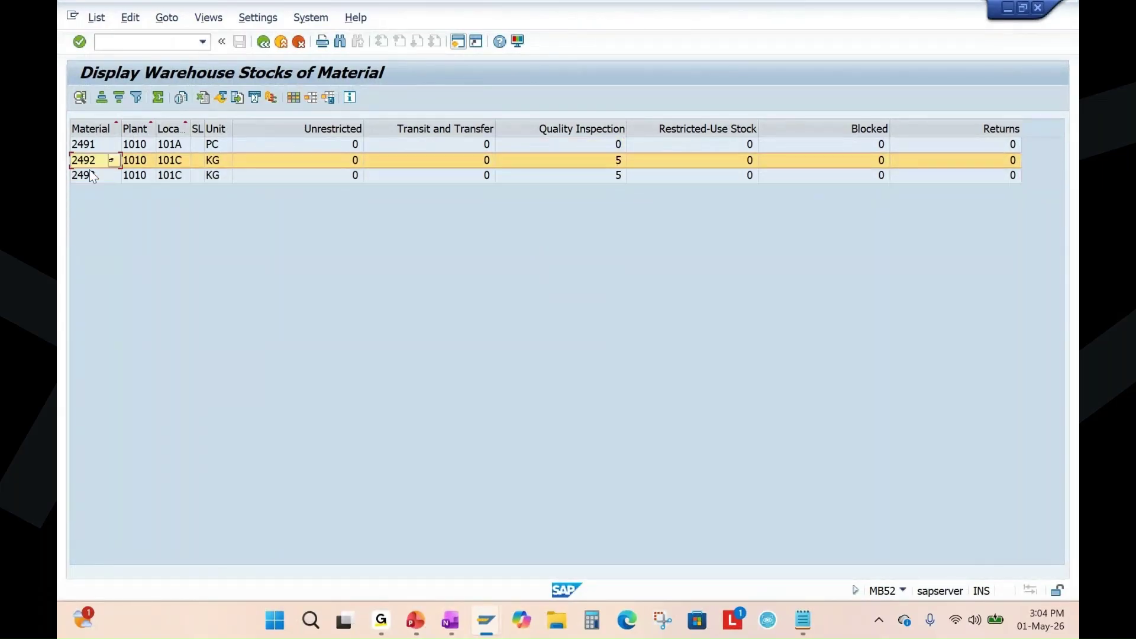
left_click(91, 176)
left_click(612, 159)
left_click(610, 176)
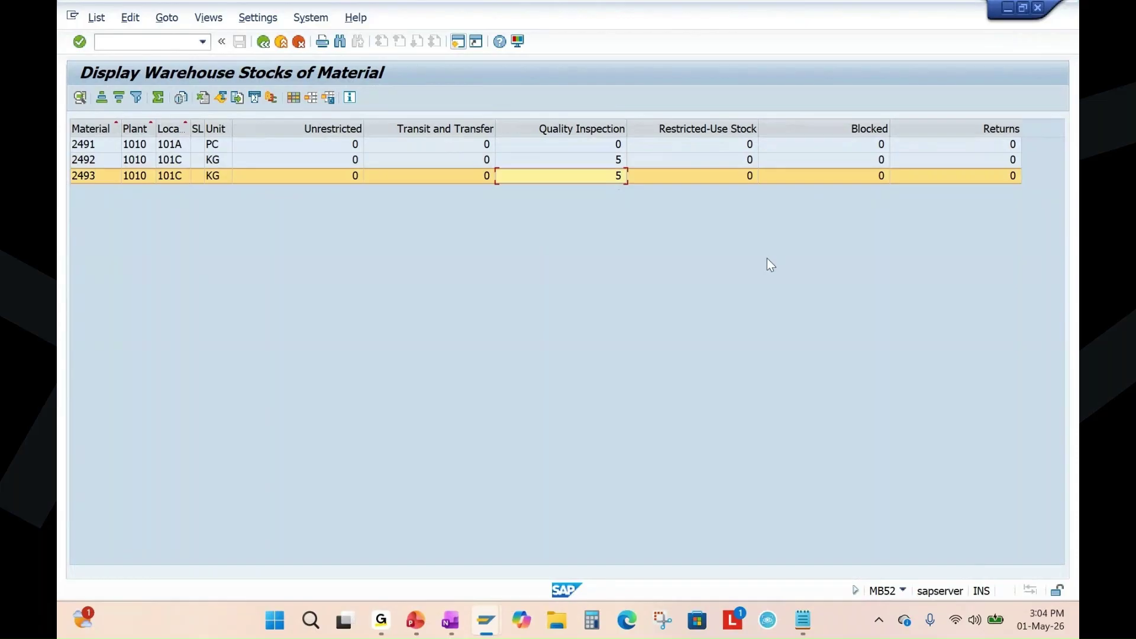
Run the stock overview (/nmmbe) for material 2492.
left_click(126, 44)
type("/nmmbe")
key("Return")
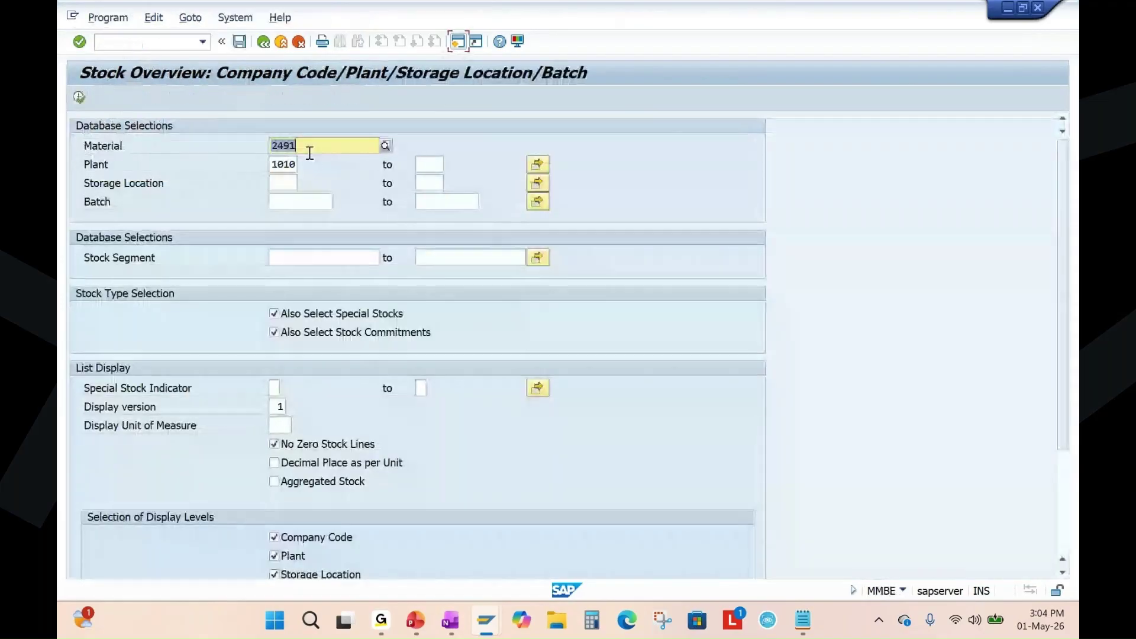
type("2492")
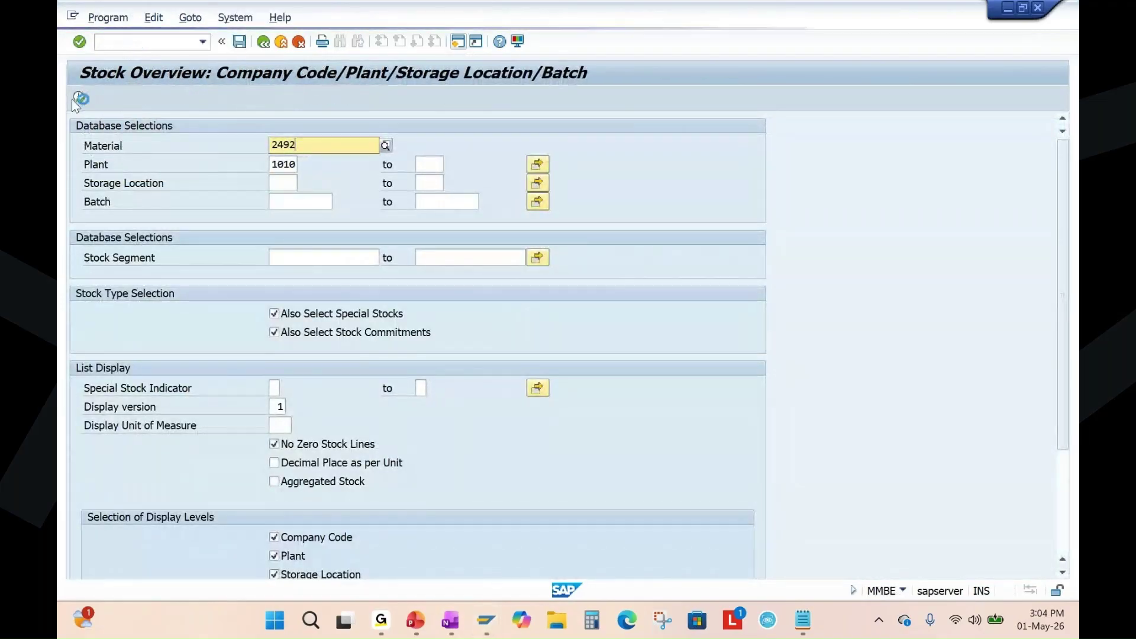
left_click(80, 98)
left_click(314, 145)
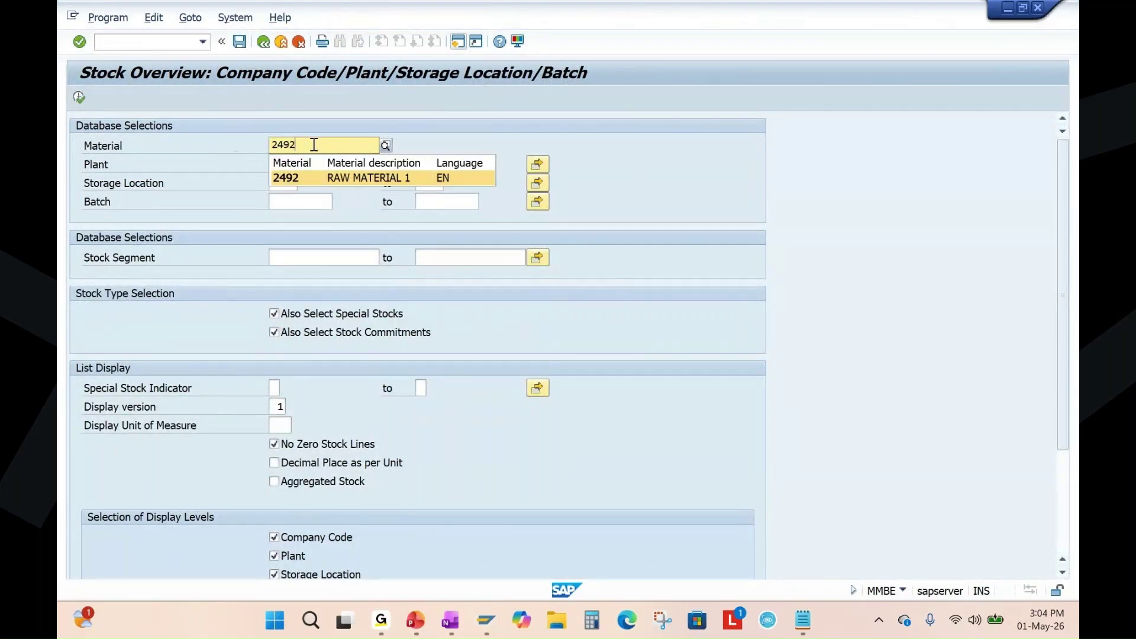
left_click(296, 177)
left_click(79, 97)
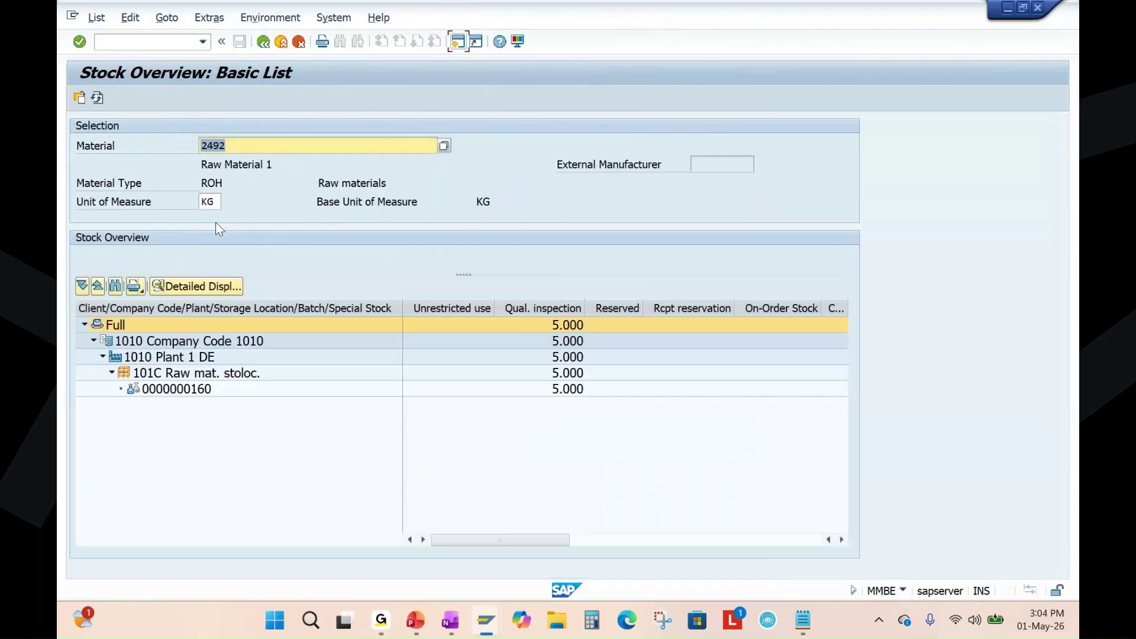
left_click(550, 309)
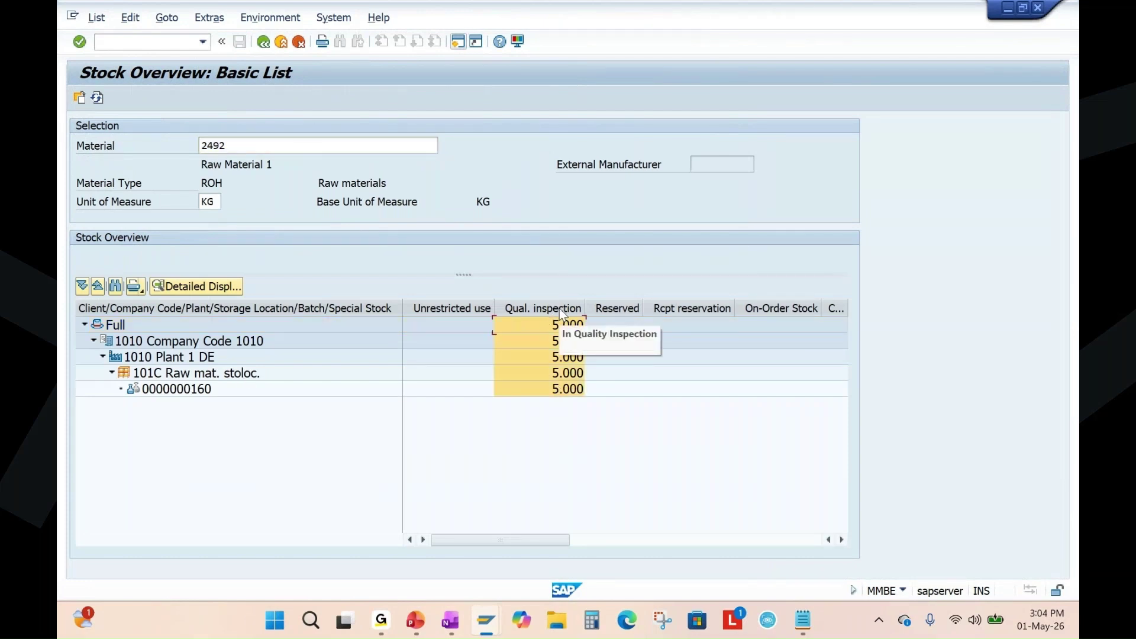
left_click(166, 392)
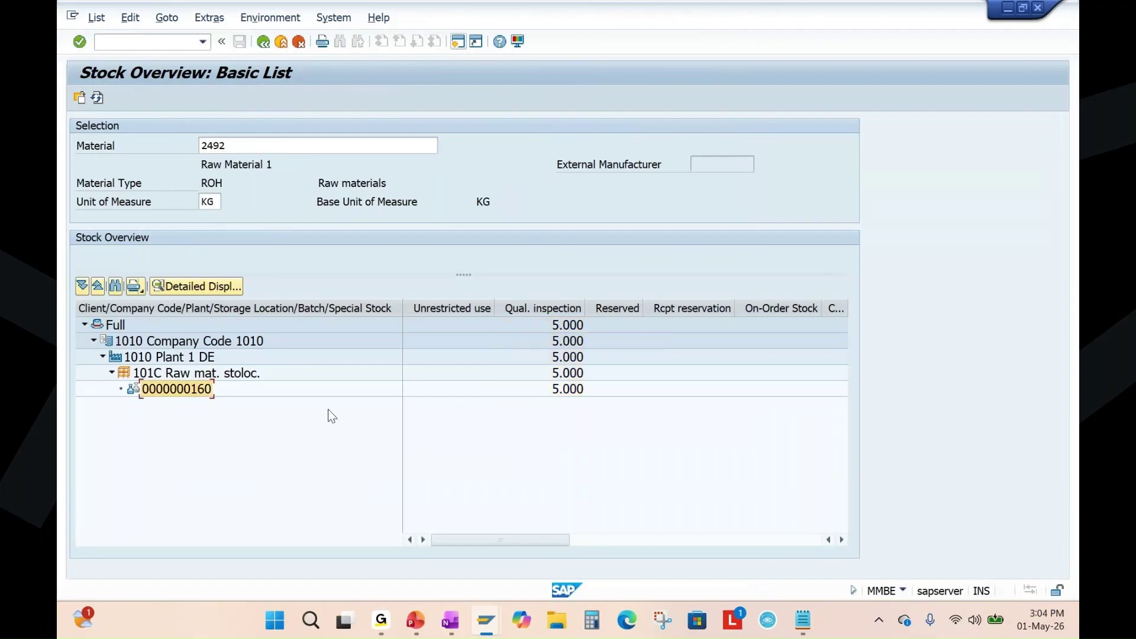
left_click(165, 374)
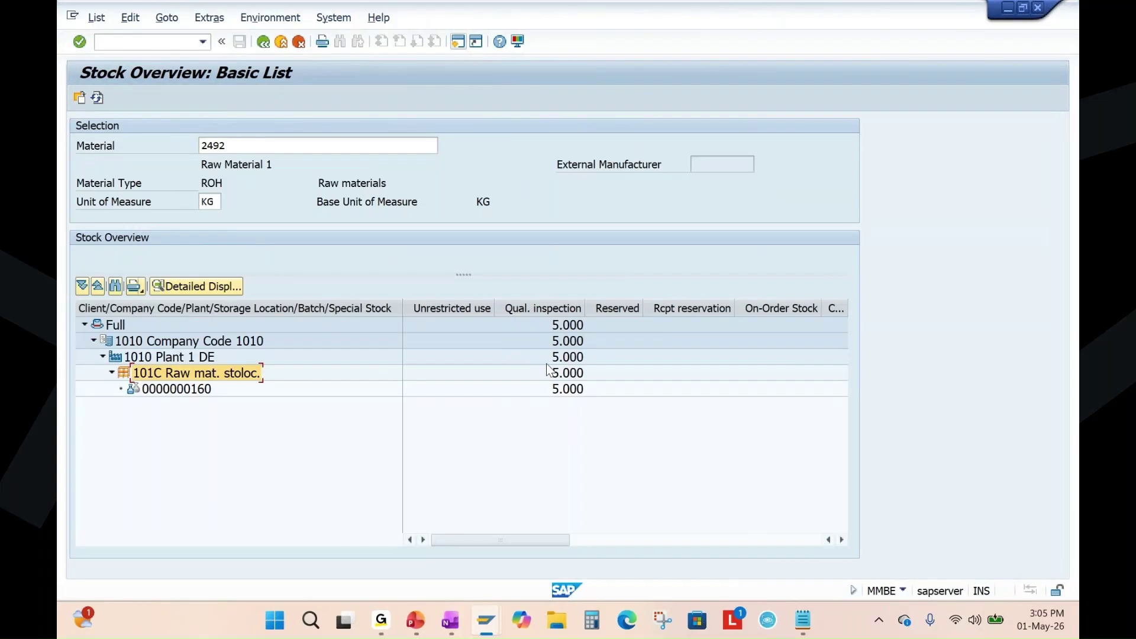
left_click(415, 620)
scroll(580, 385, "down", 1)
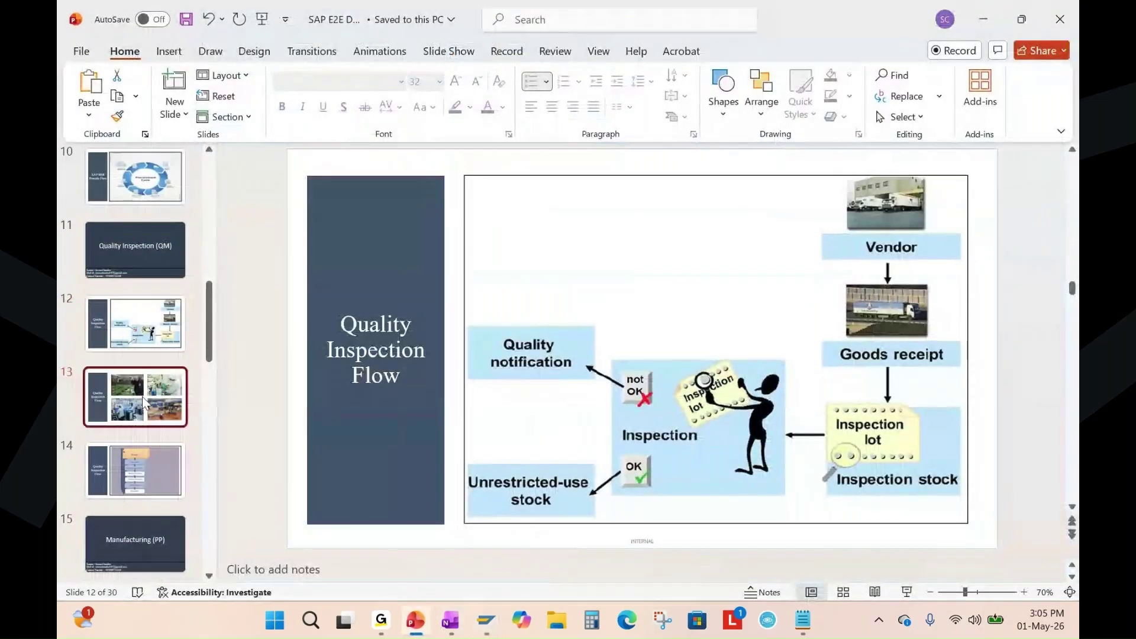
left_click(907, 592)
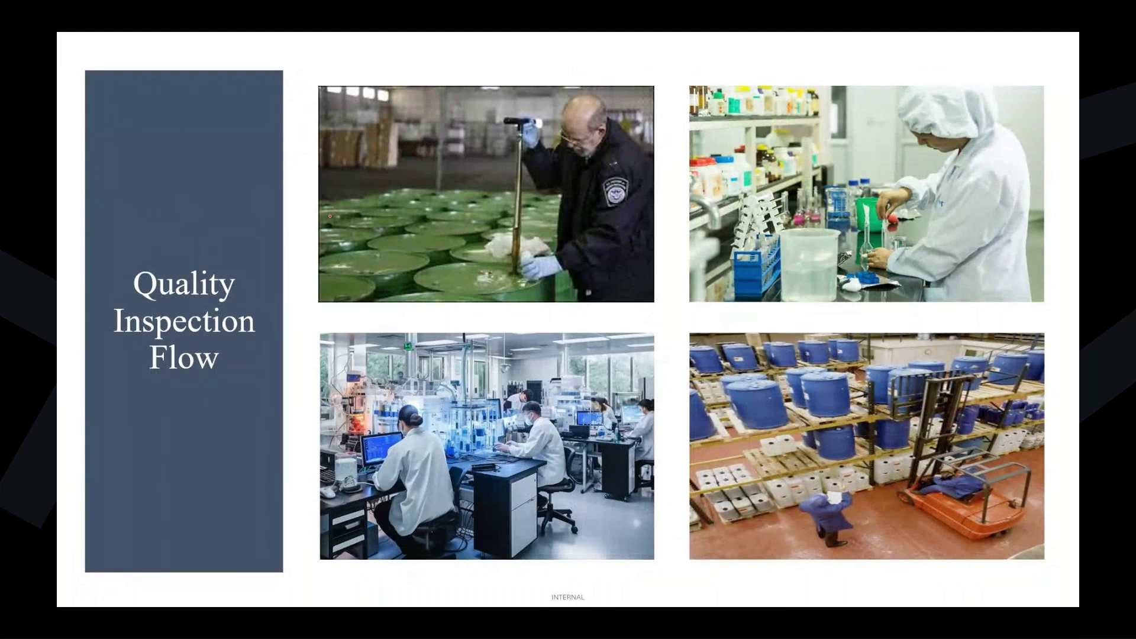
left_click_drag(339, 245, 428, 200)
left_click_drag(353, 290, 465, 211)
mouse_move(456, 292)
left_mouse_down()
mouse_move(553, 216)
mouse_move(513, 235)
mouse_move(562, 192)
left_mouse_up()
left_click_drag(370, 282, 493, 200)
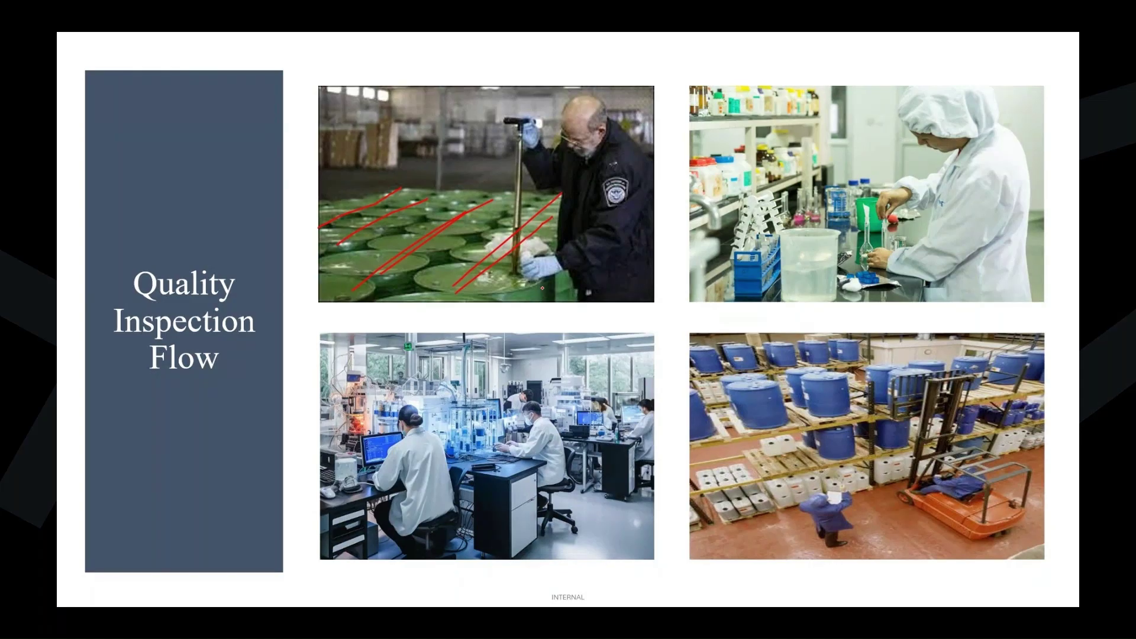
left_click_drag(656, 158, 620, 191)
mouse_move(469, 264)
left_mouse_down()
mouse_move(530, 287)
mouse_move(535, 242)
mouse_move(522, 208)
left_mouse_up()
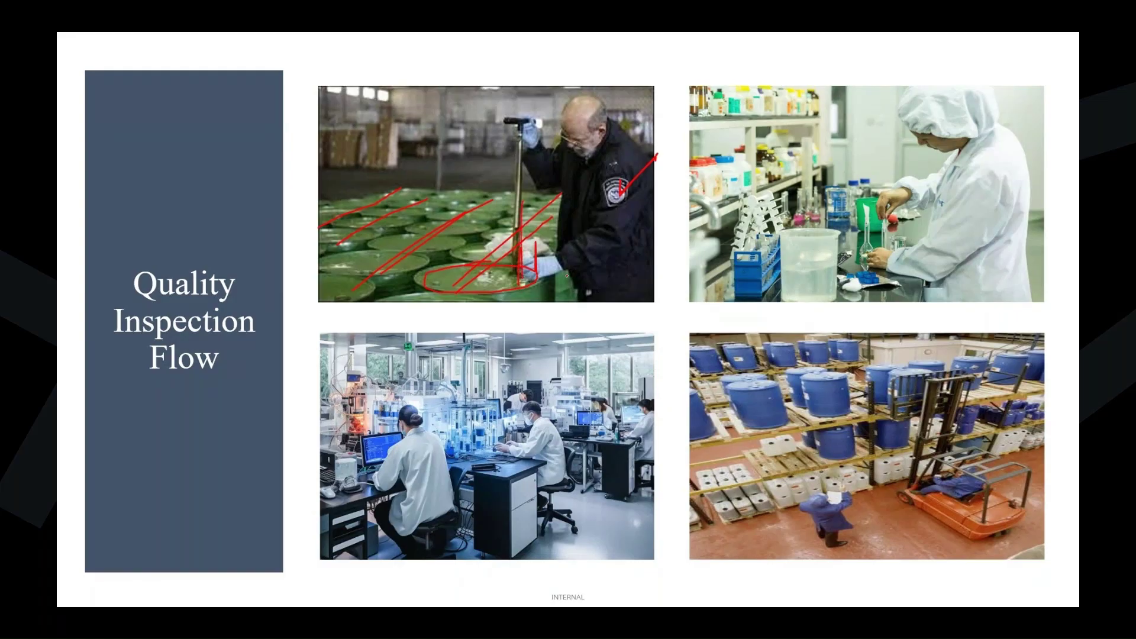
key("e")
key("Escape")
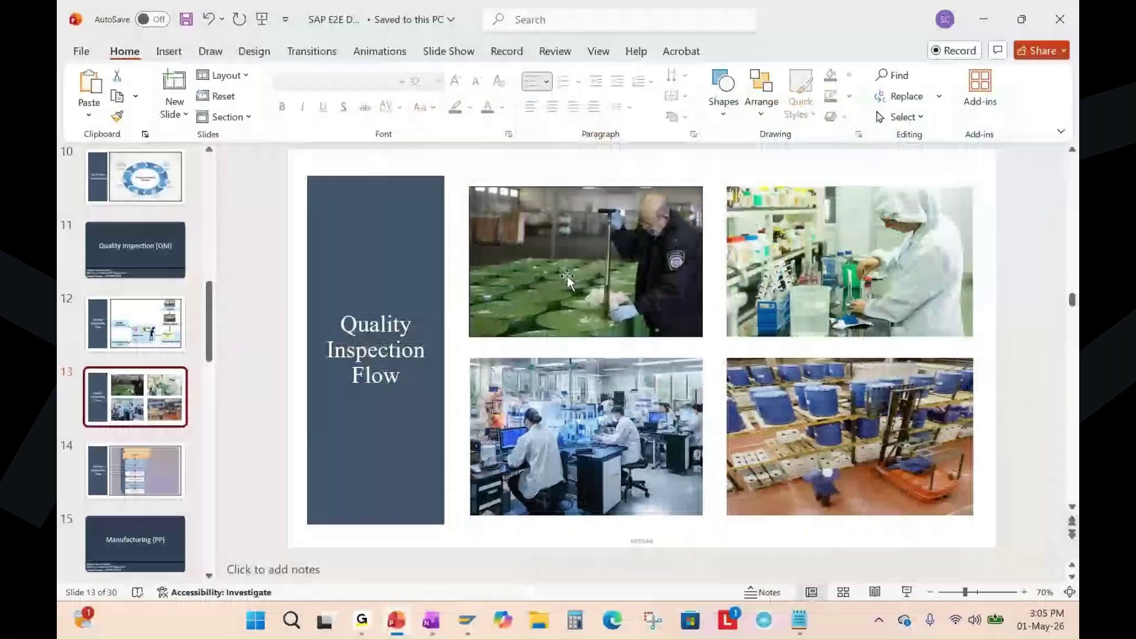
mouse_move(486, 620)
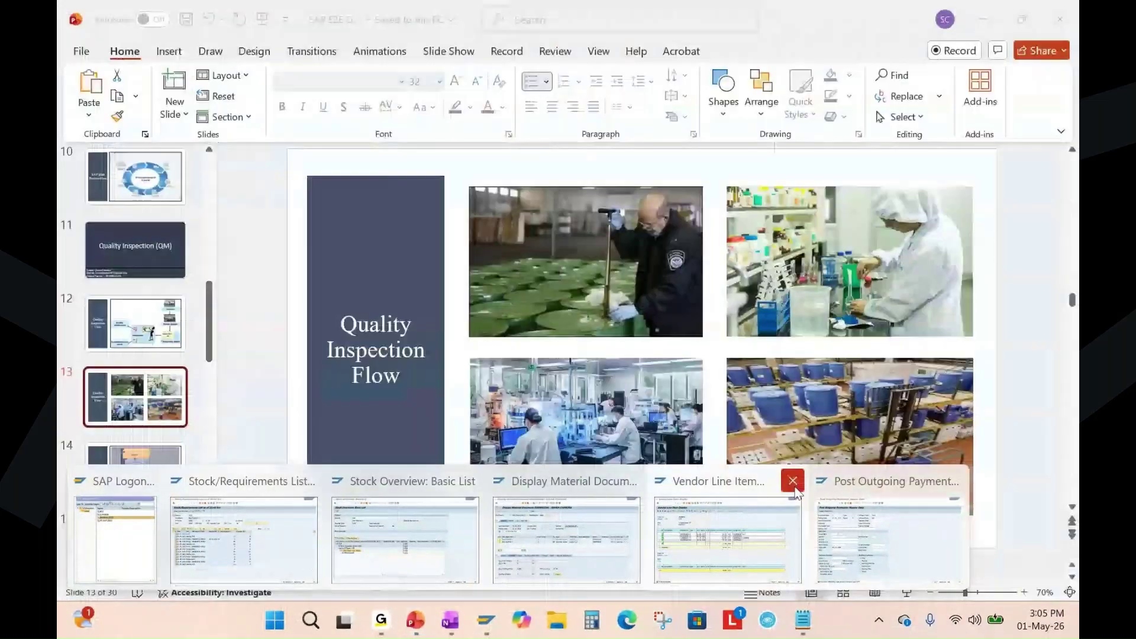
Close the vendor line item and outgoing payment sessions, keeping the material document session.
left_click(791, 479)
left_click(846, 489)
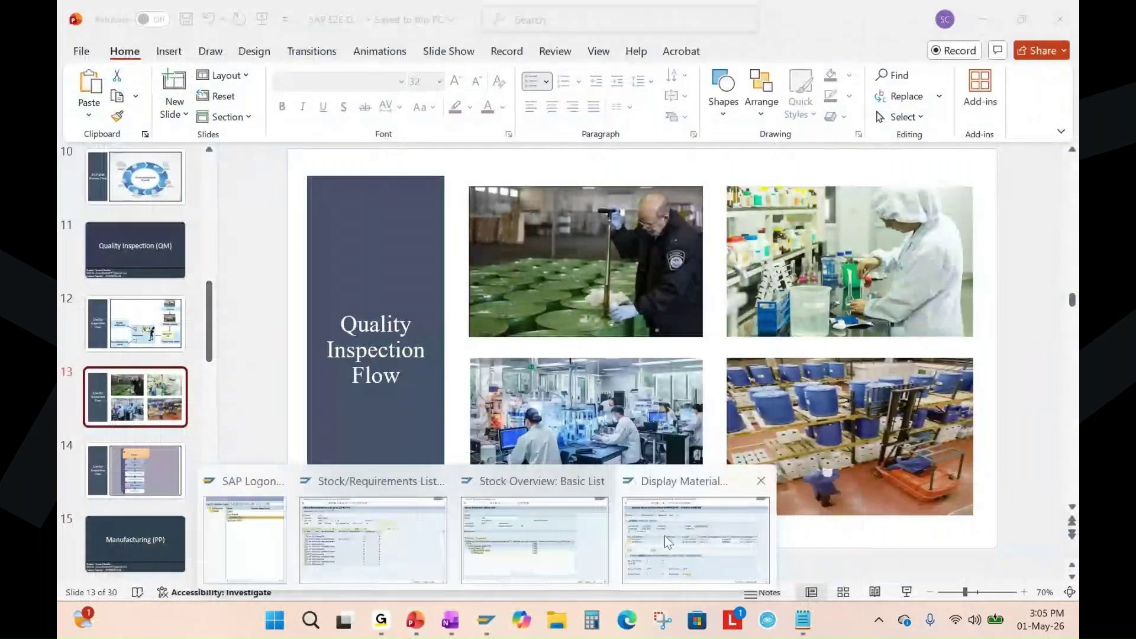
left_click(666, 535)
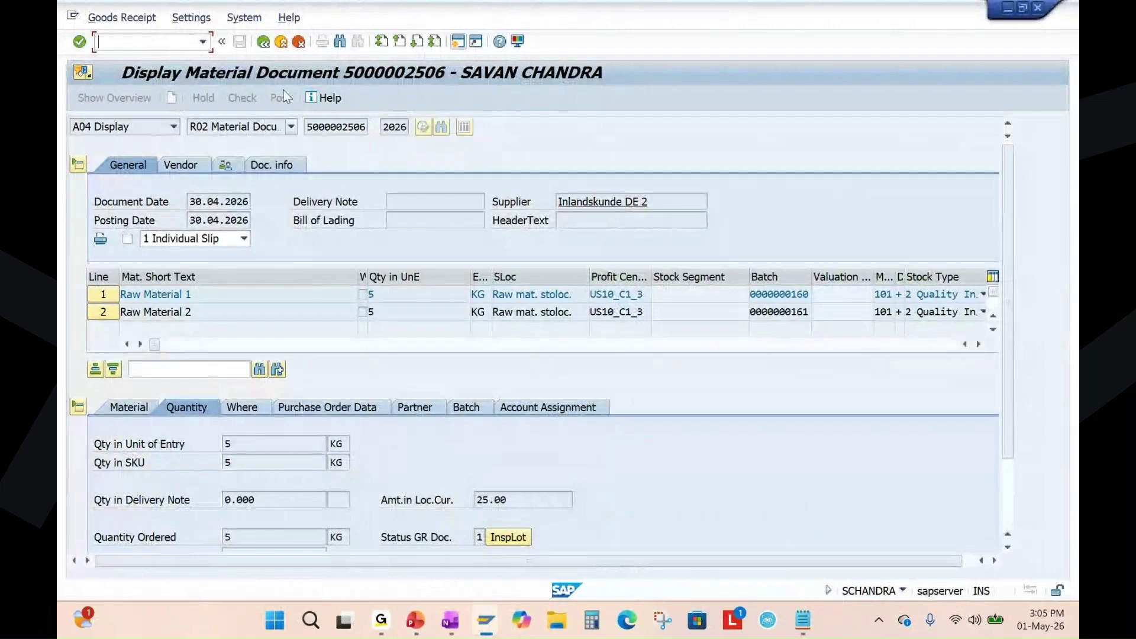
Open the QA32 inspection lot selection screen.
type("/nq")
type("a32")
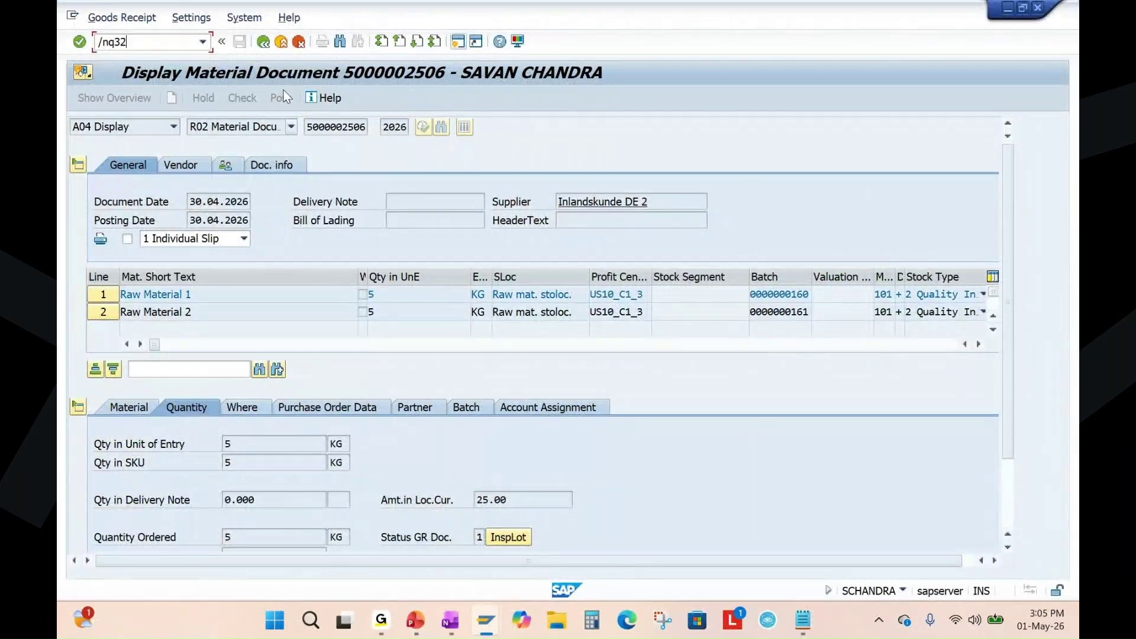
key("Return")
left_click(120, 40)
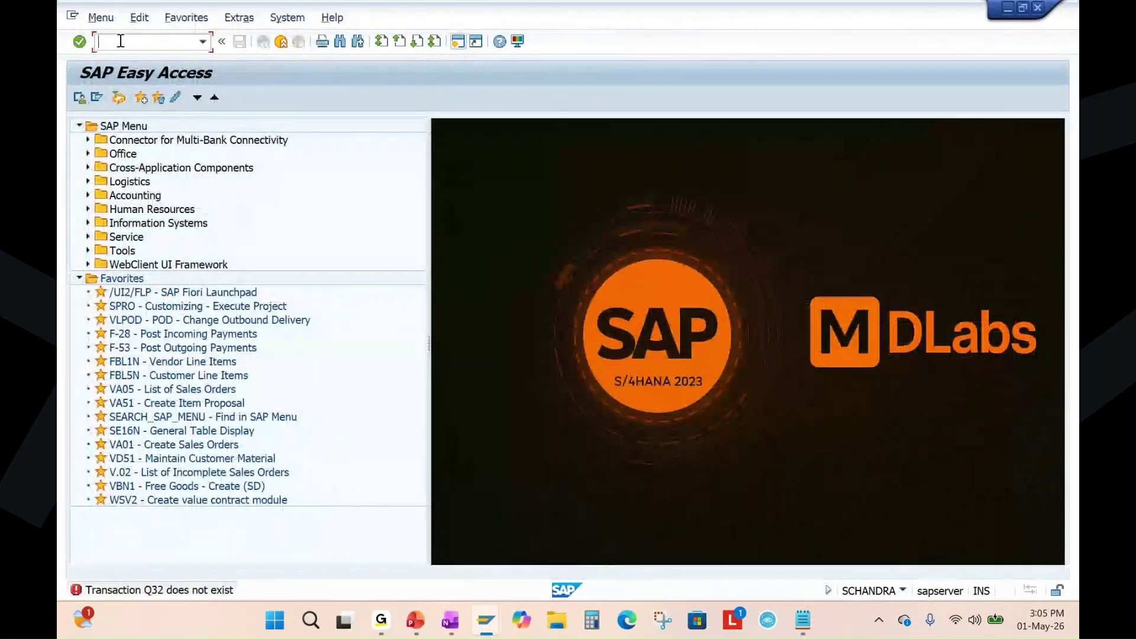
type("qa32")
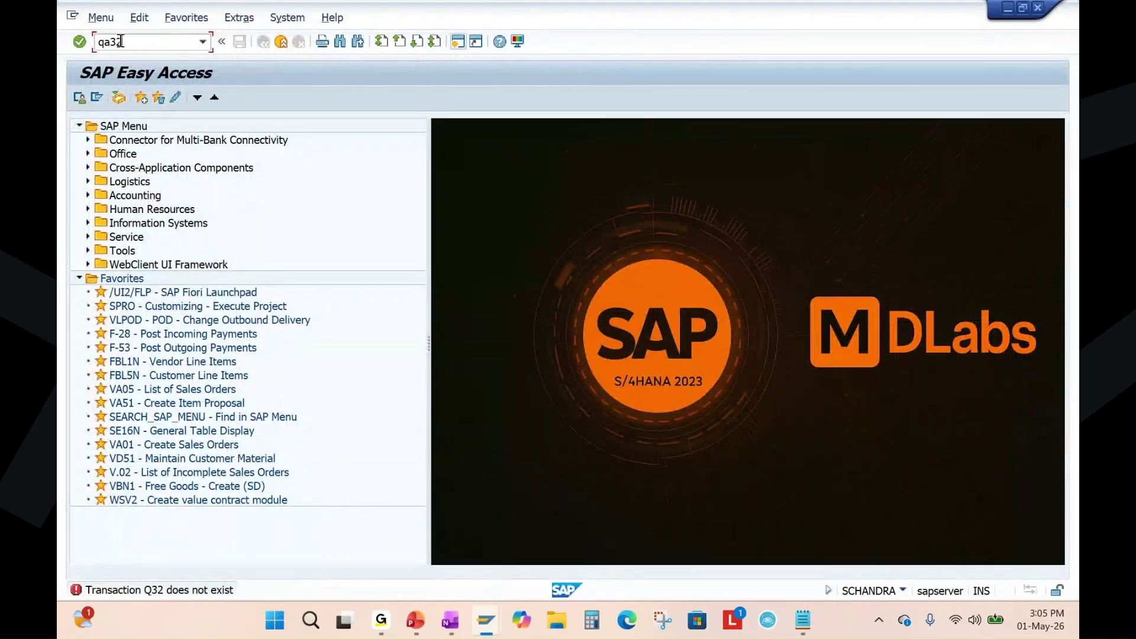
key("Return")
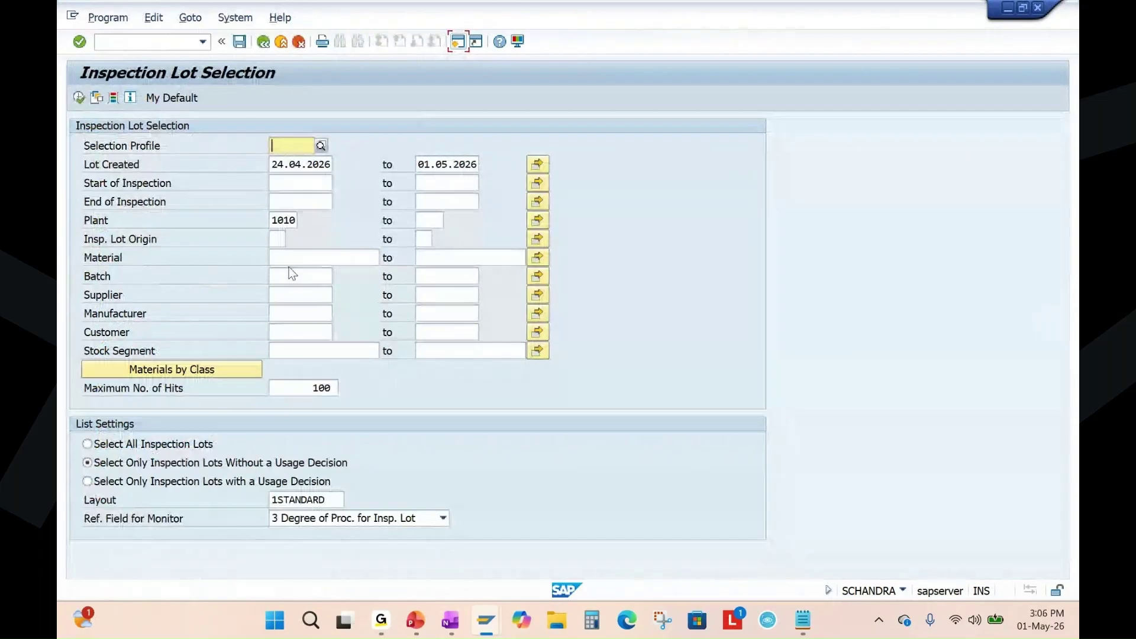
List the inspection lots without a usage decision.
left_click(291, 258)
left_click(188, 481)
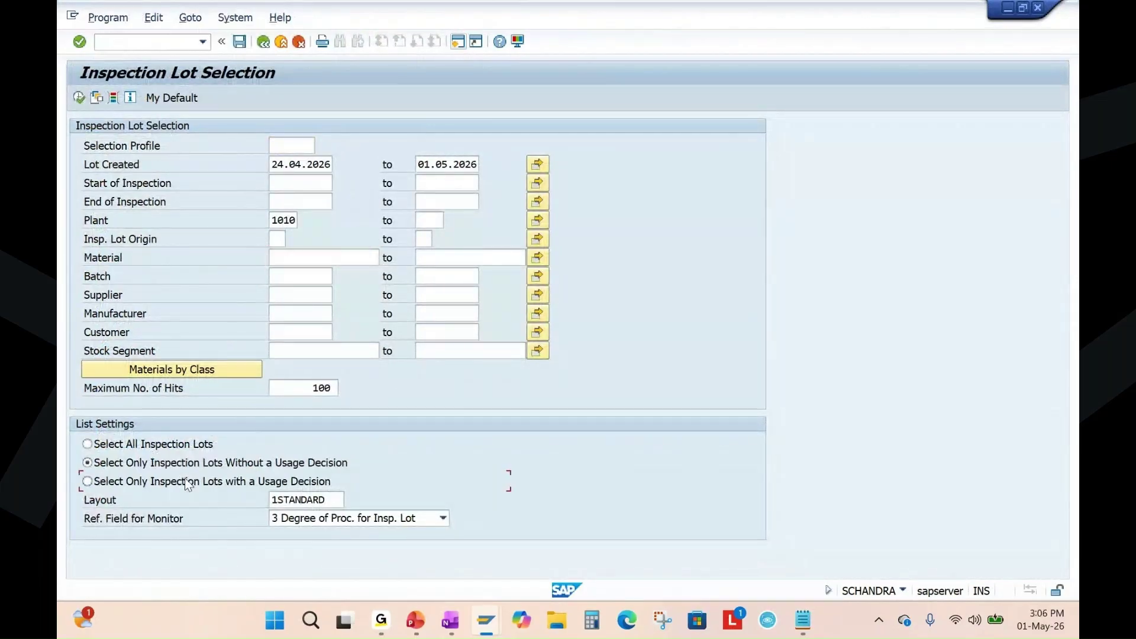
left_click(79, 97)
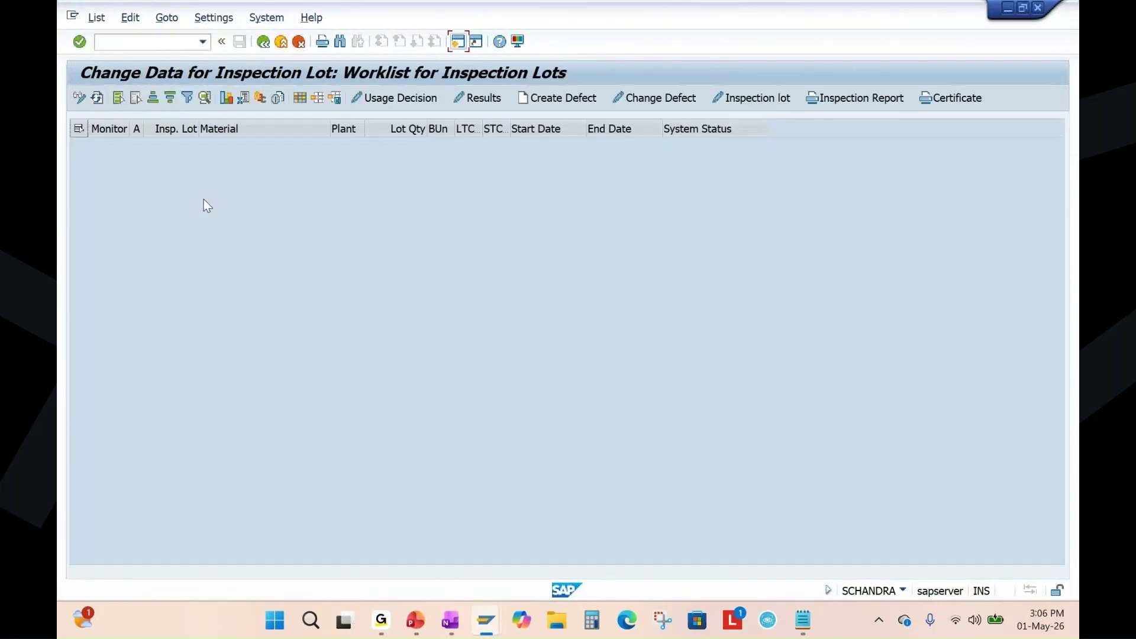
left_click(263, 42)
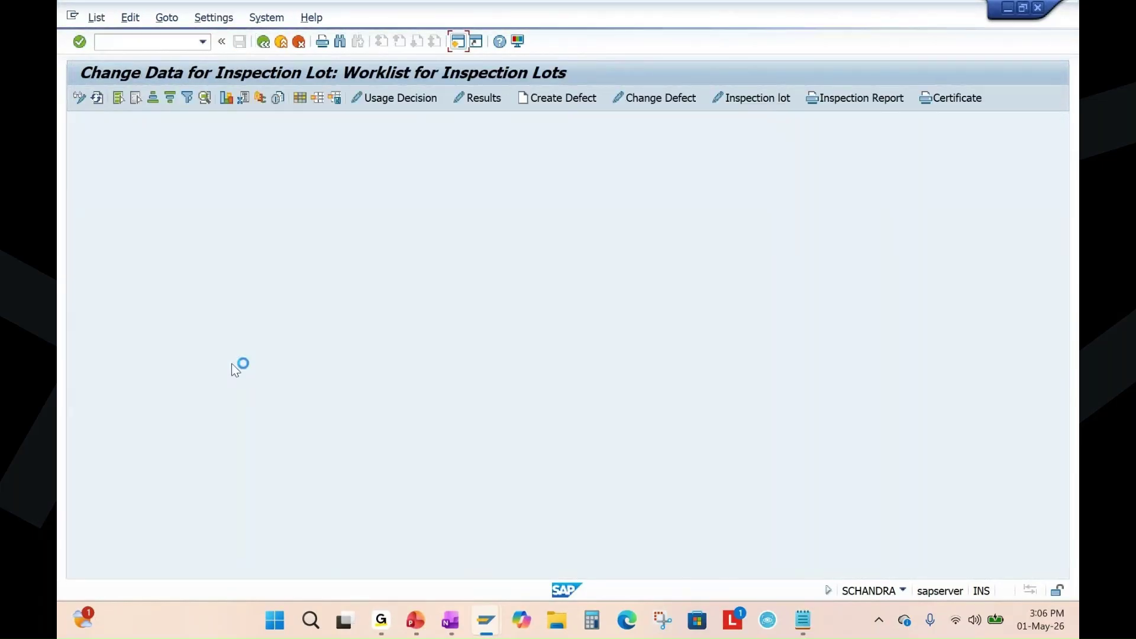
left_click(110, 462)
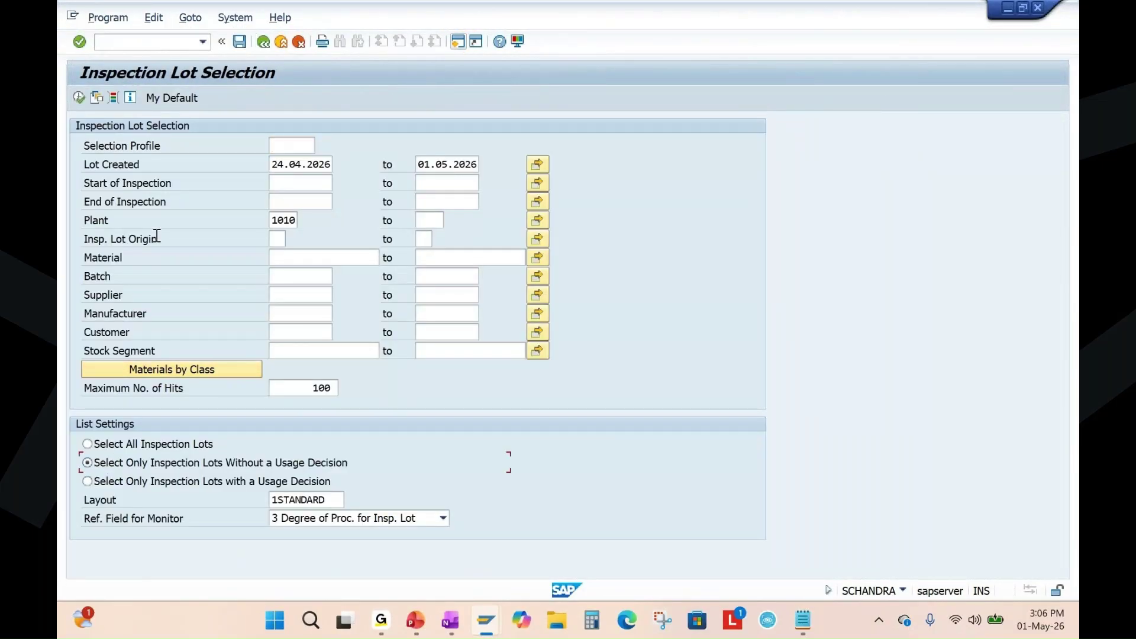
left_click(79, 98)
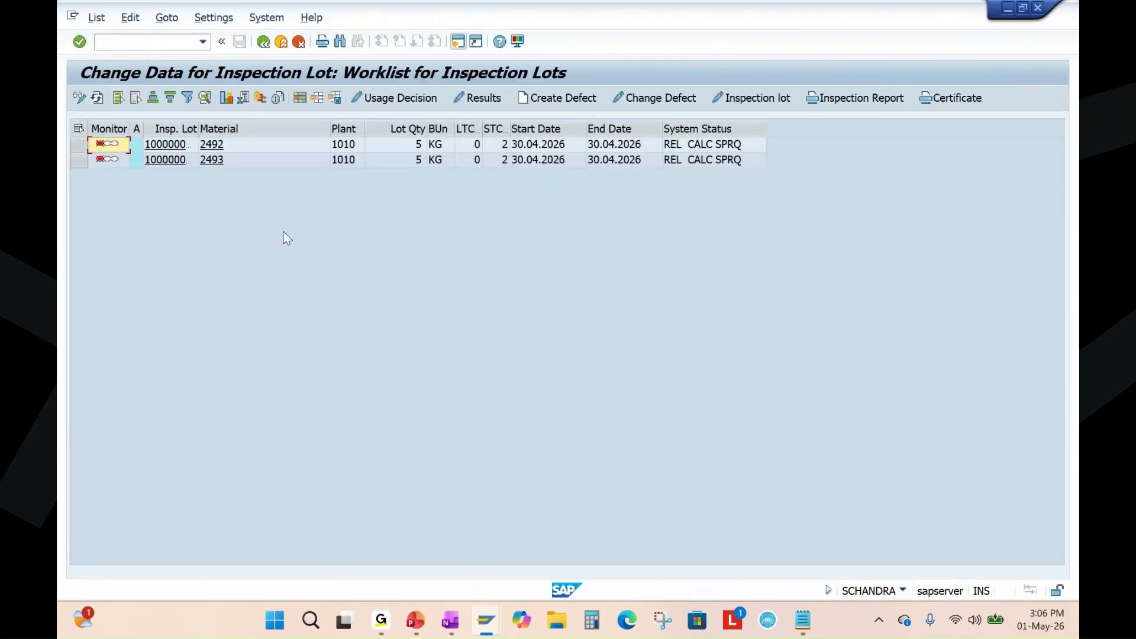
left_click(206, 128)
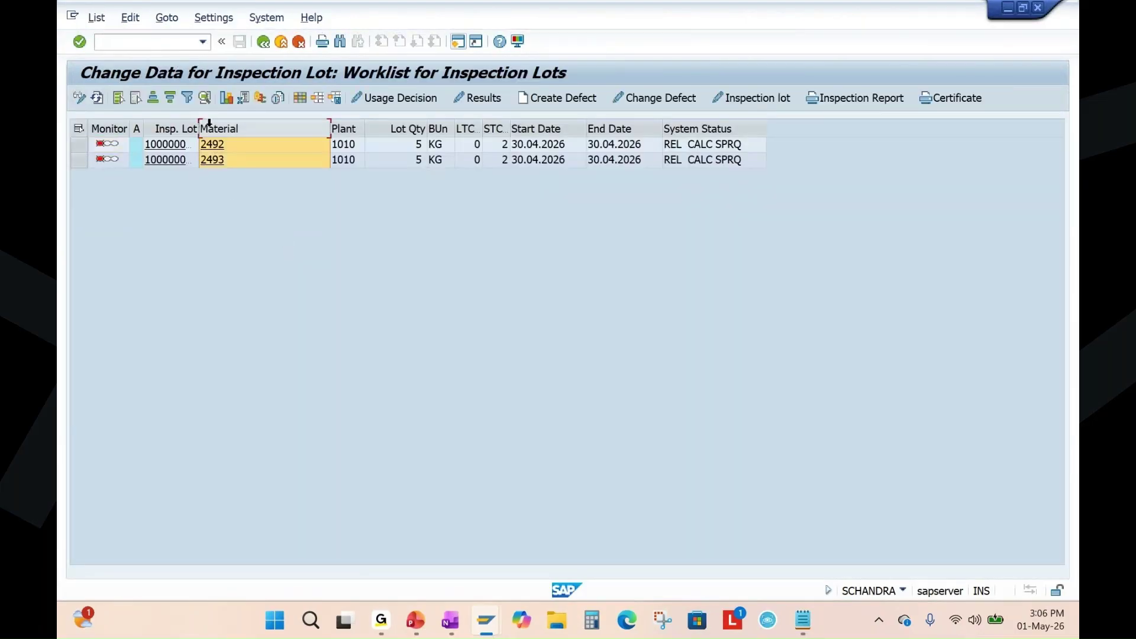
left_click_drag(198, 128, 256, 135)
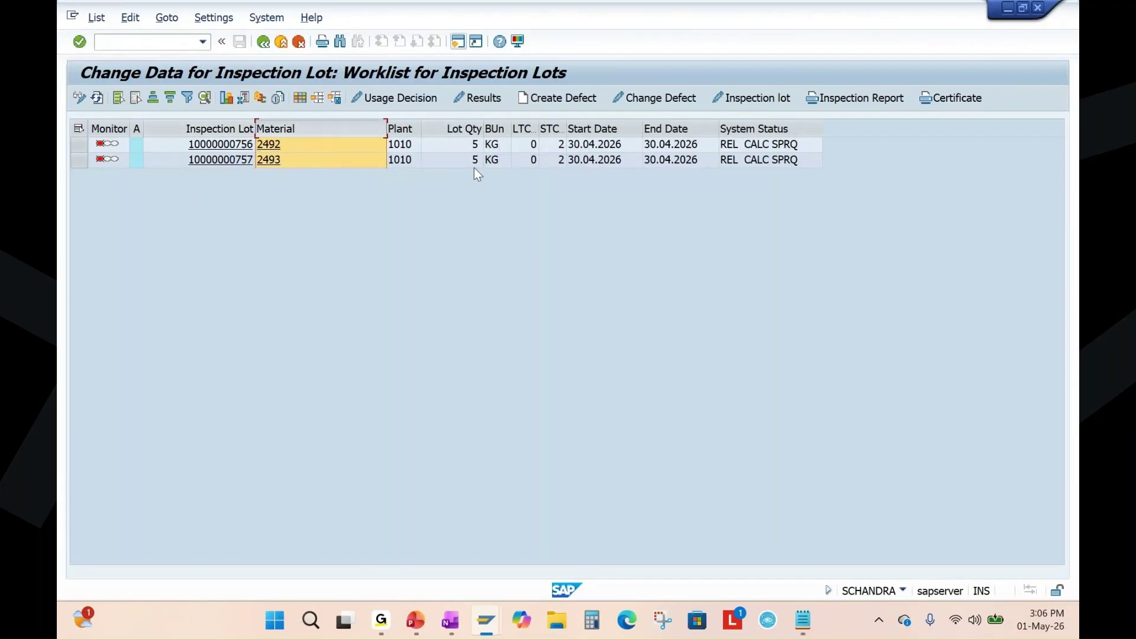
left_click(223, 145)
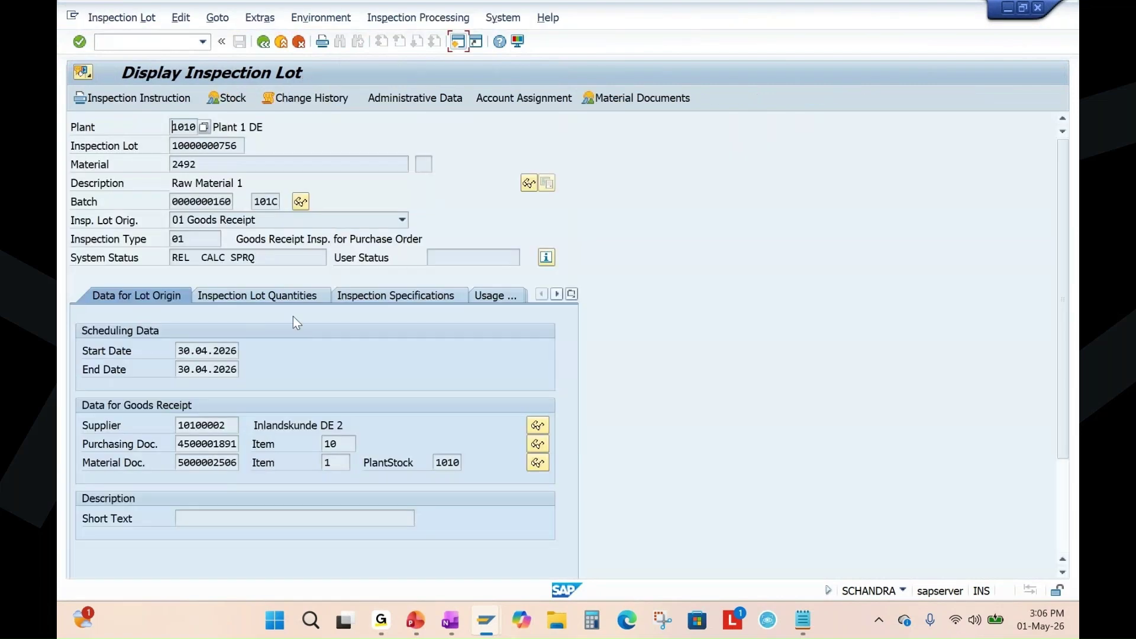
Show the lot quantities: inspection lot quantity 5 and sample size 1.
left_click(280, 296)
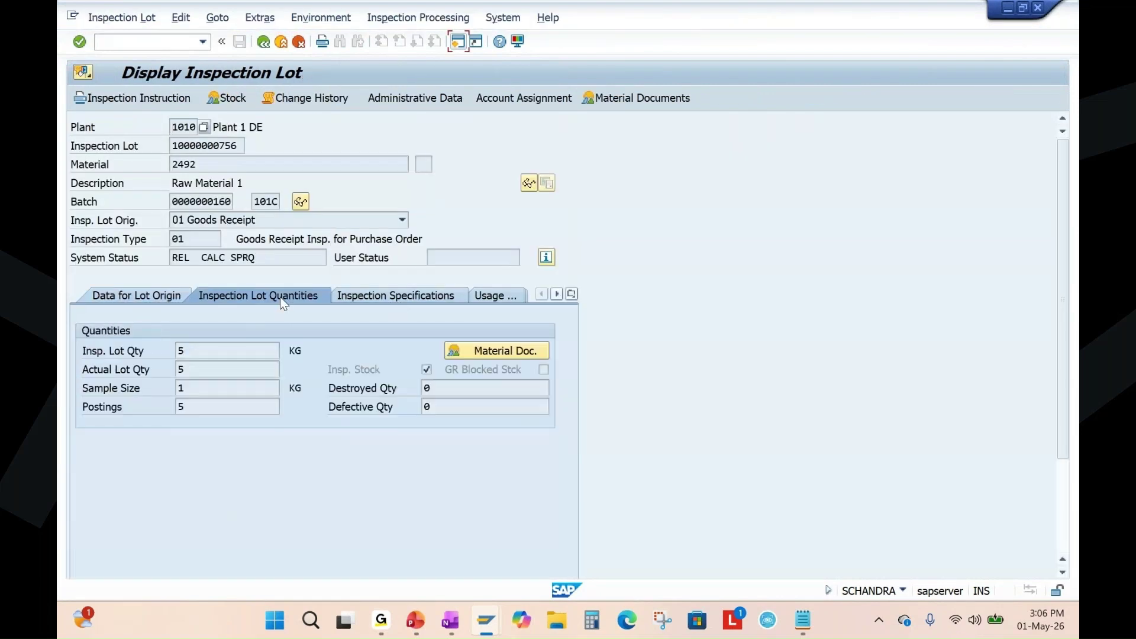
left_click(194, 393)
left_click(199, 351)
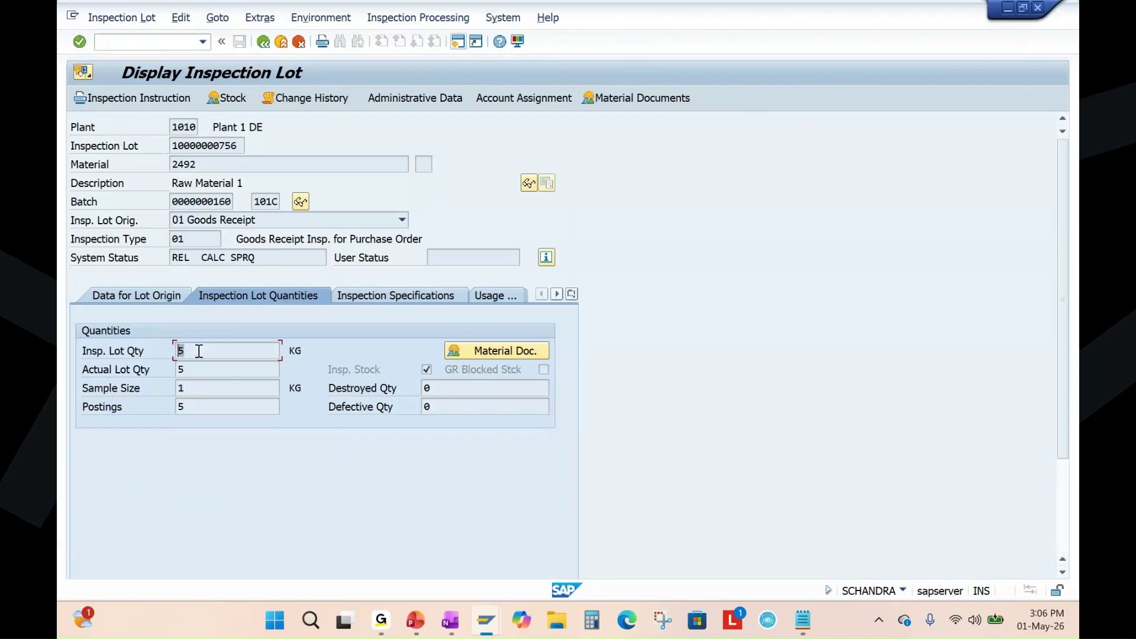
left_click(176, 387)
left_click(416, 619)
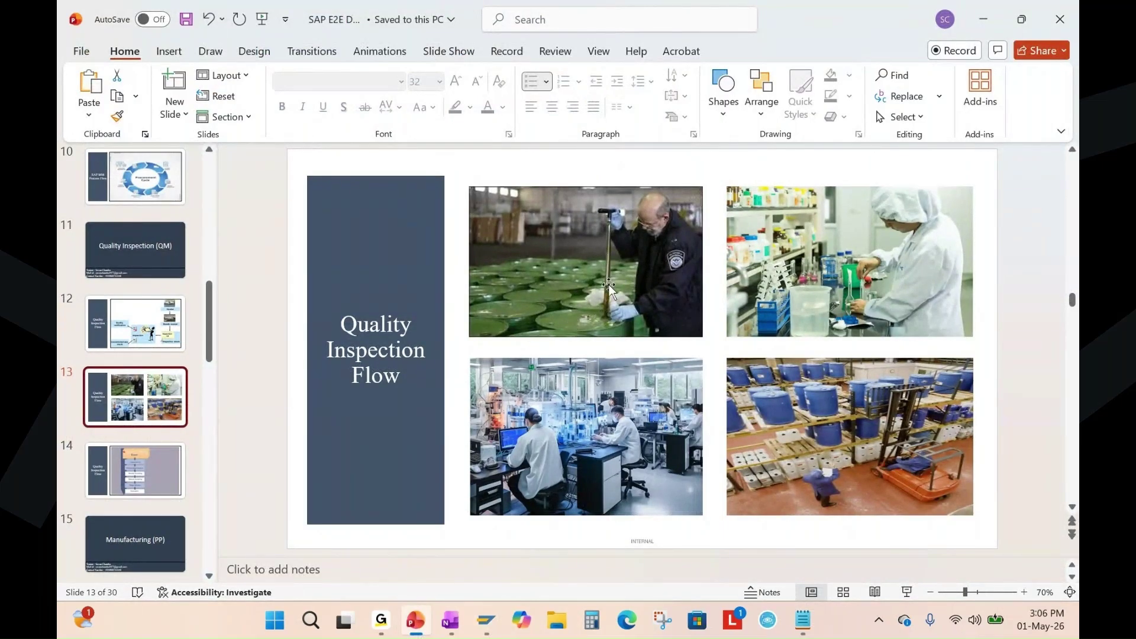
Present slide 13 full screen and circle the flask in the lab photo with red ink.
left_click(908, 592)
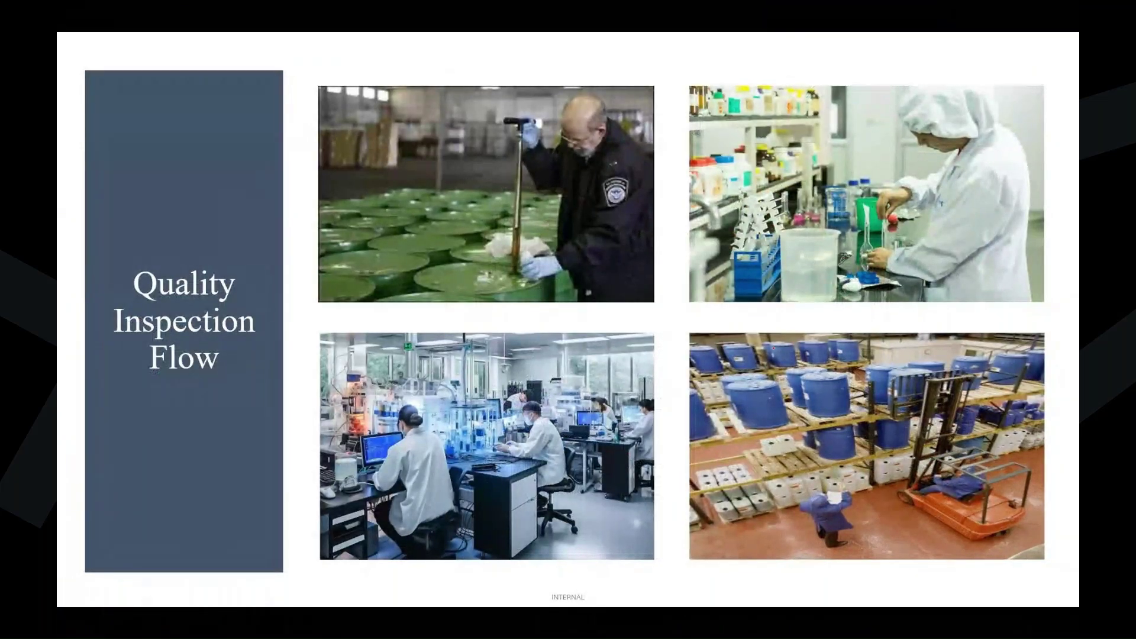
left_click_drag(867, 270, 901, 253)
mouse_move(852, 196)
left_mouse_down()
mouse_move(869, 190)
mouse_move(788, 302)
mouse_move(939, 217)
left_mouse_up()
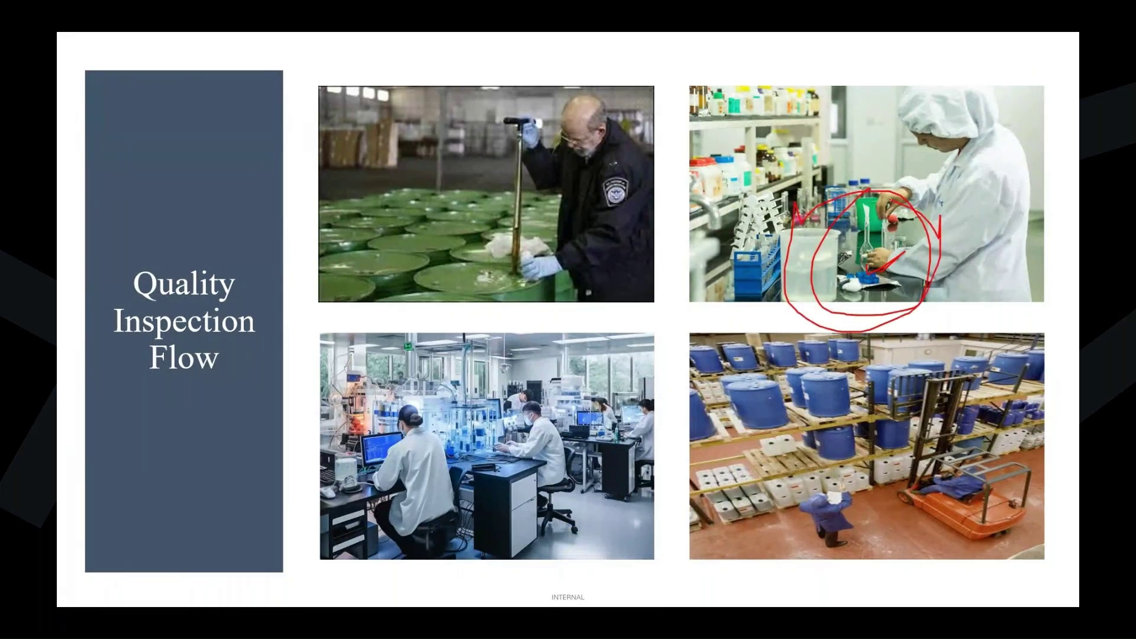
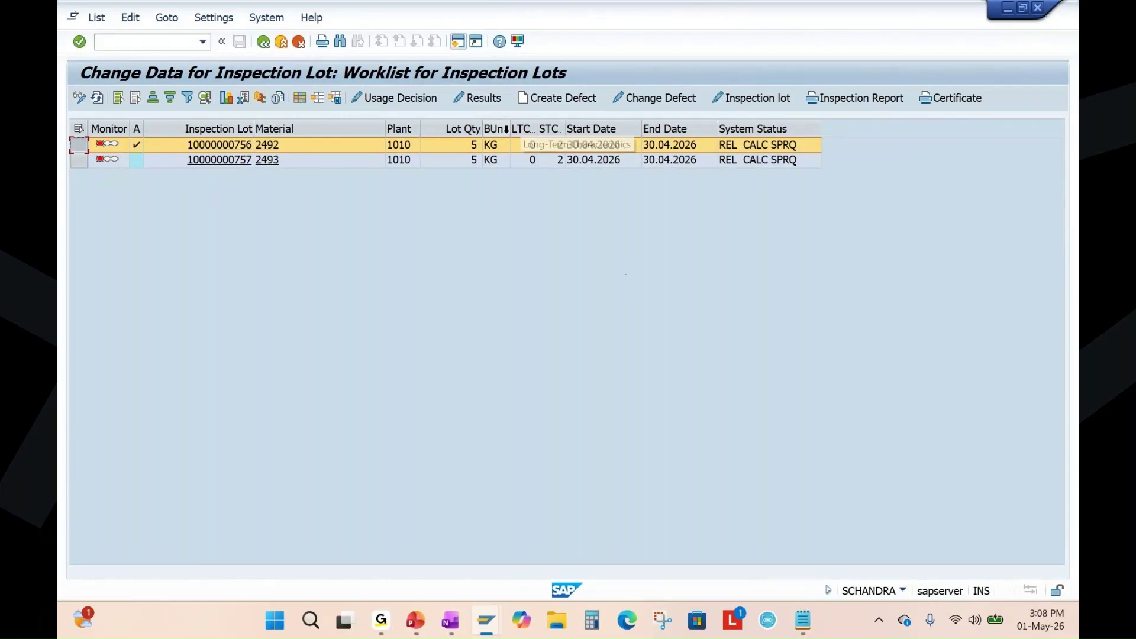
left_click(496, 102)
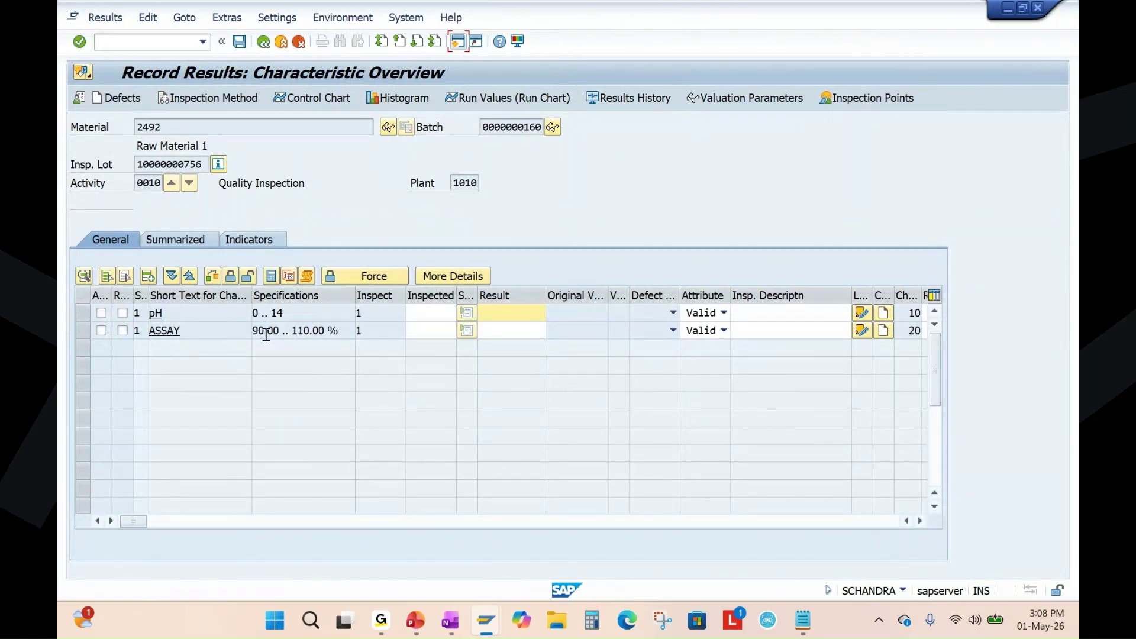
left_click(430, 314)
type("1")
left_click(423, 329)
type("1")
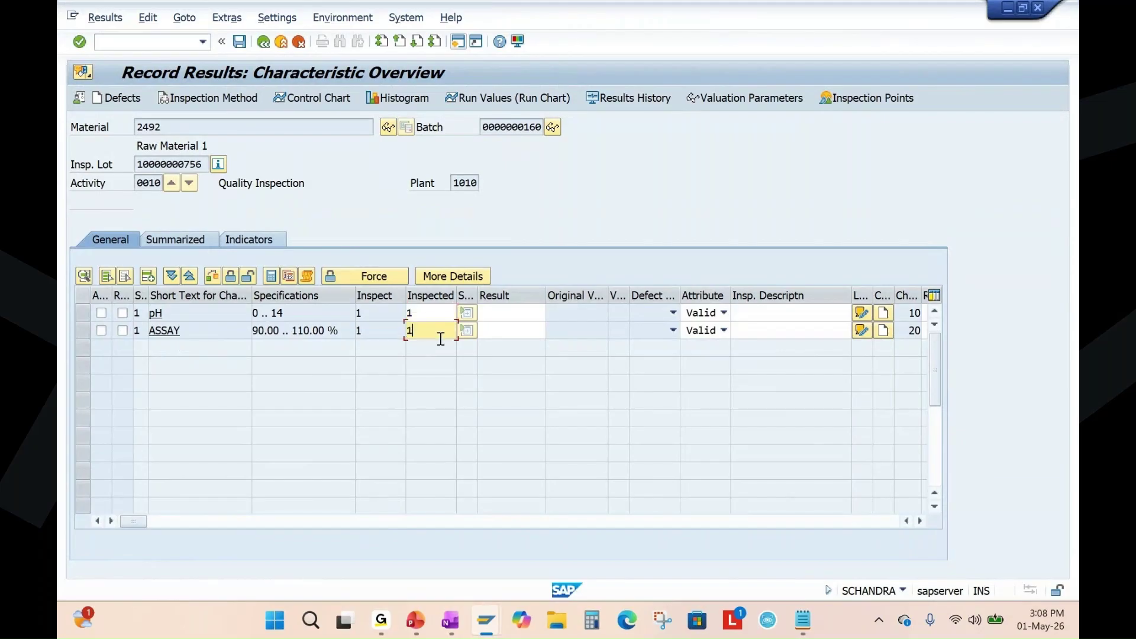
left_click(506, 314)
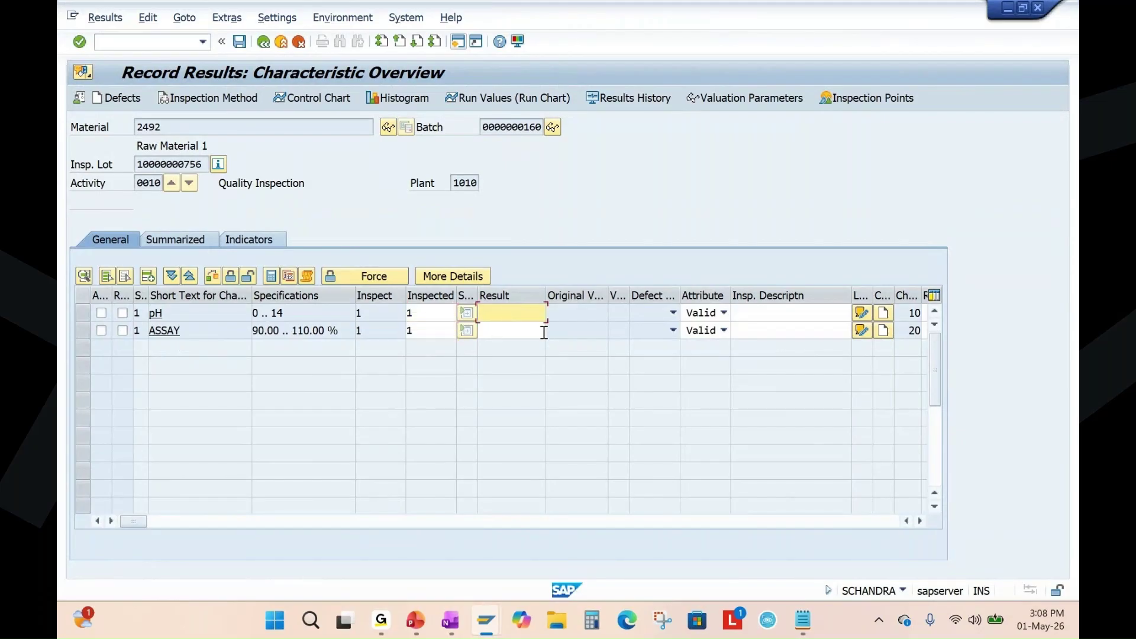
type("8")
left_click(290, 315)
left_click(509, 330)
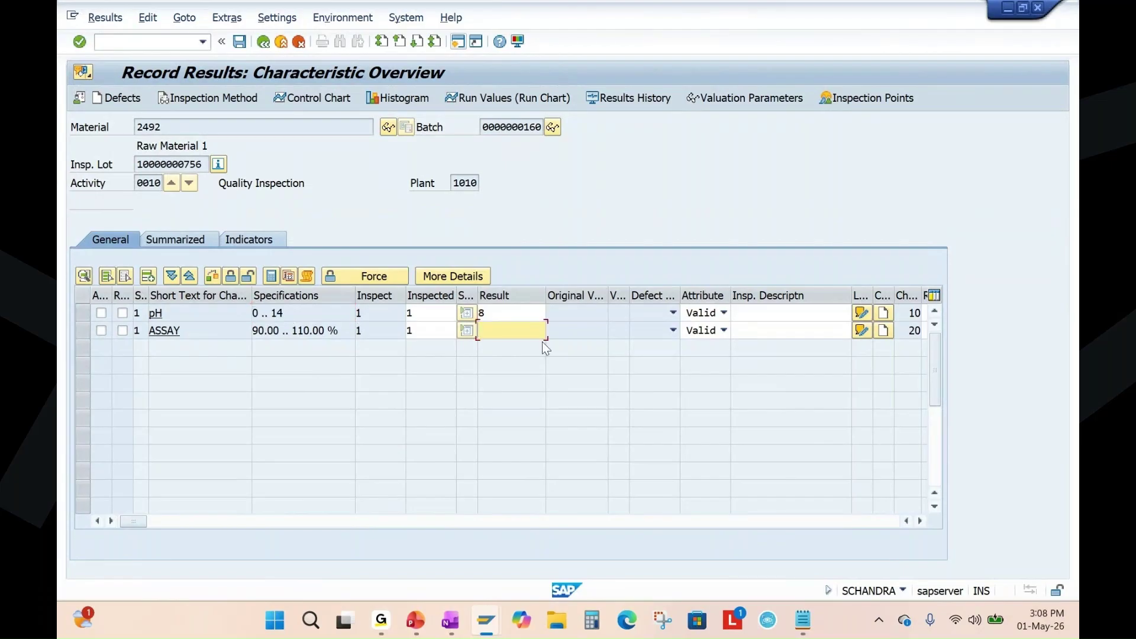
type("102")
key("Return")
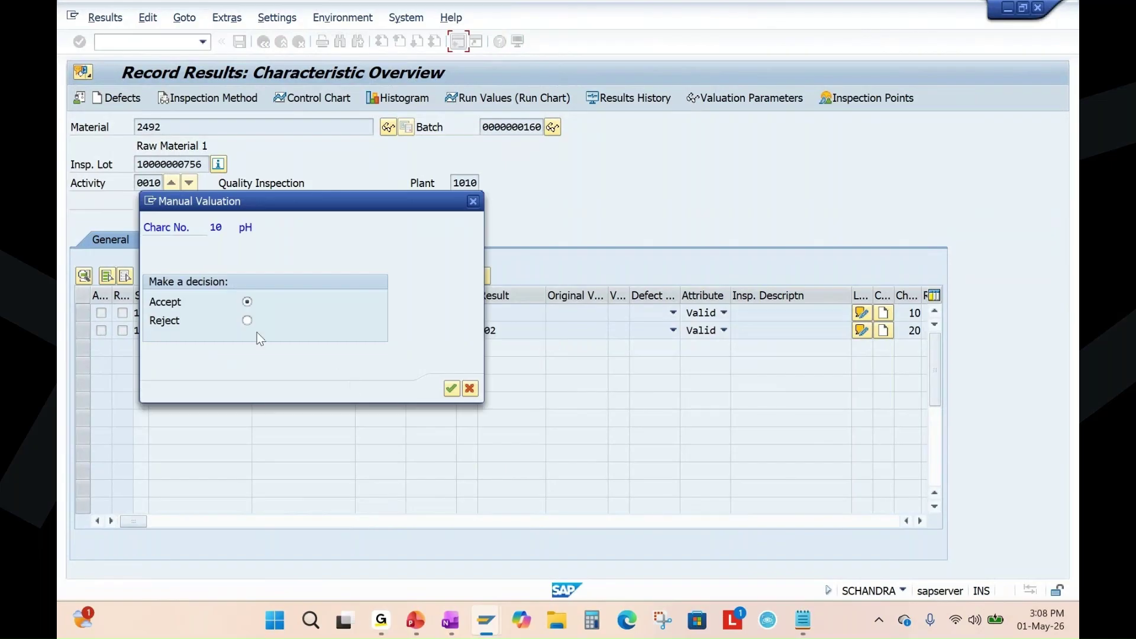
Accept both characteristics, save the results, and refresh the worklist to show INSP RREC SPRQ.
left_click(452, 389)
left_click(451, 388)
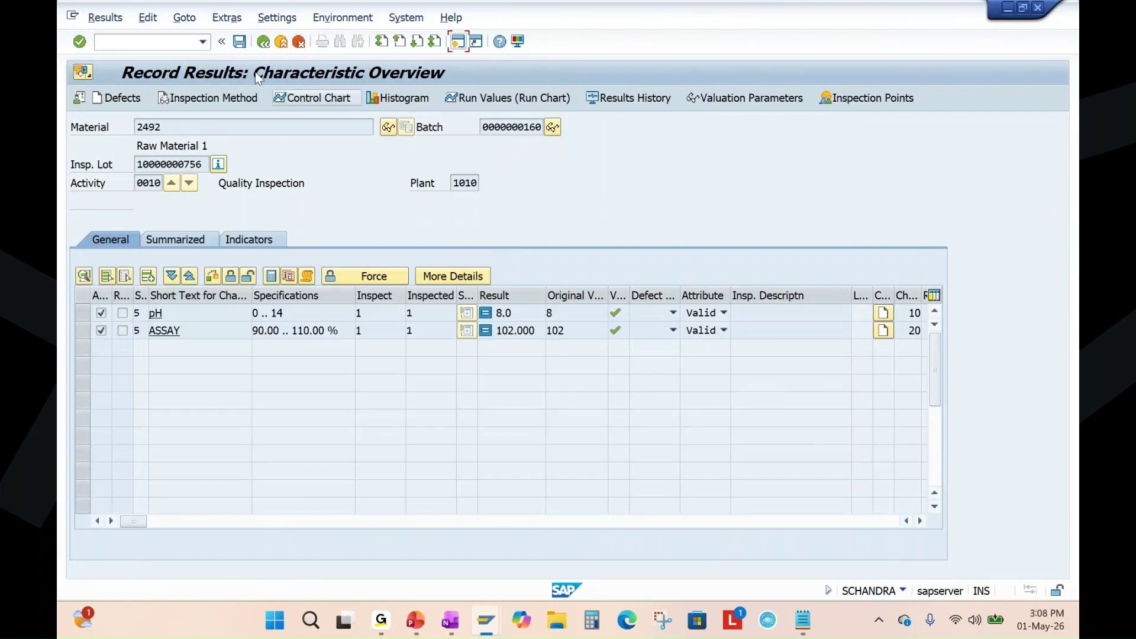
left_click(240, 42)
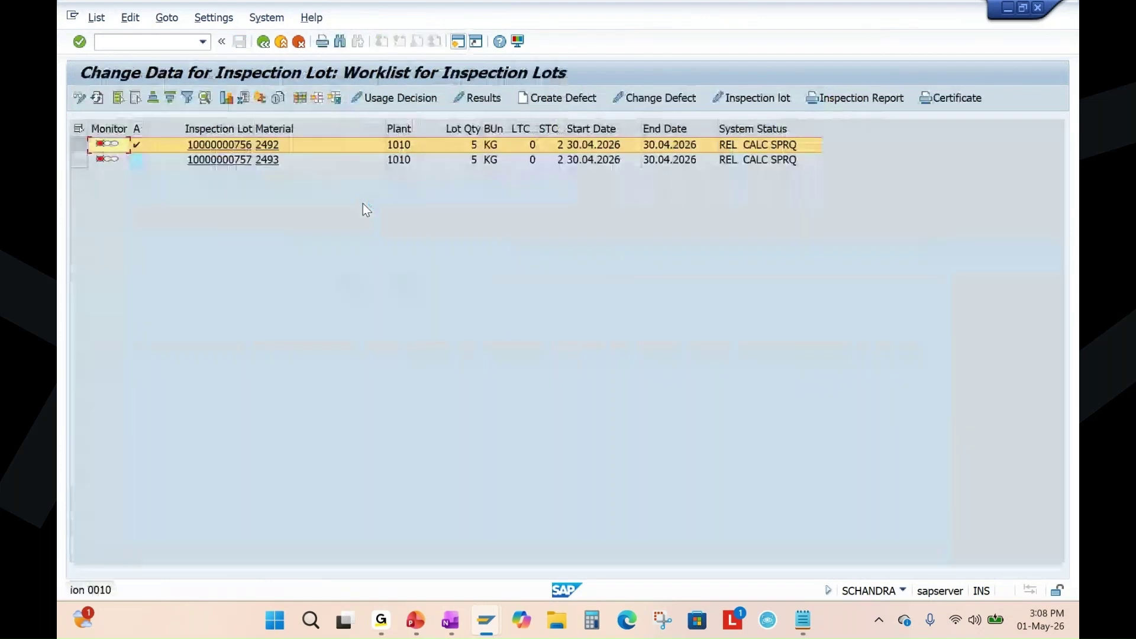
left_click(97, 99)
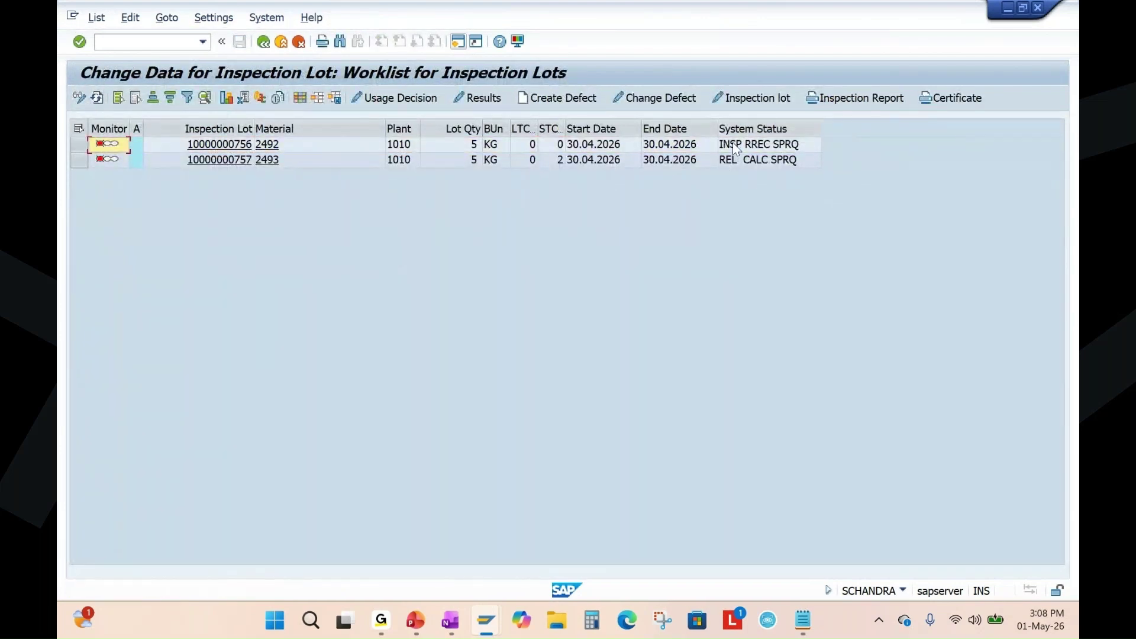
left_click(78, 159)
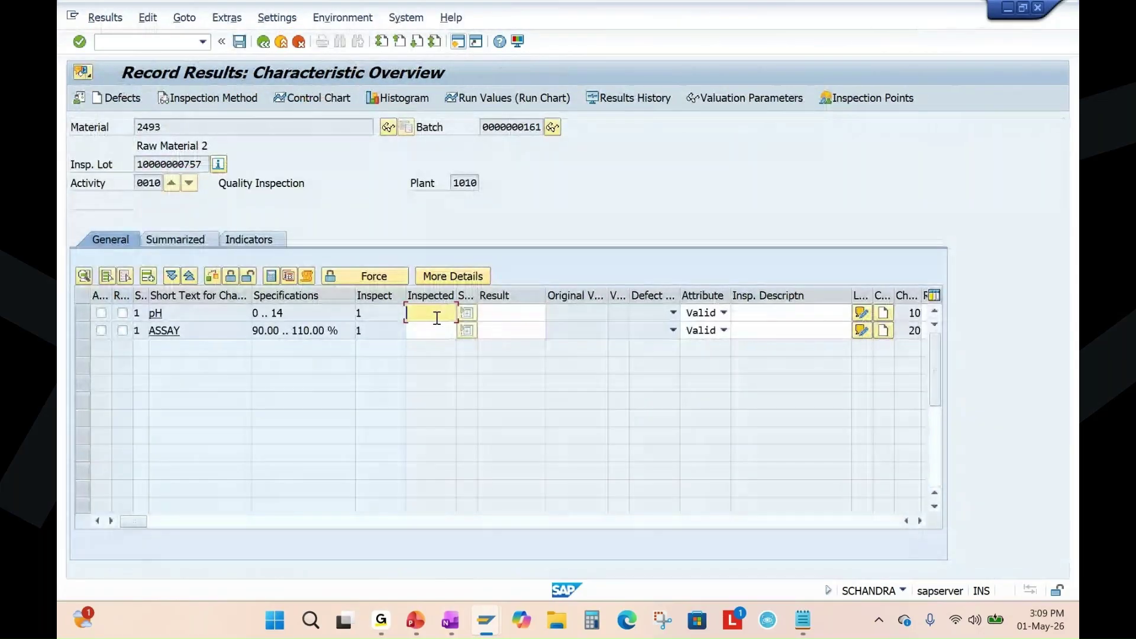
type("1")
left_click(425, 331)
type("1")
left_click(500, 313)
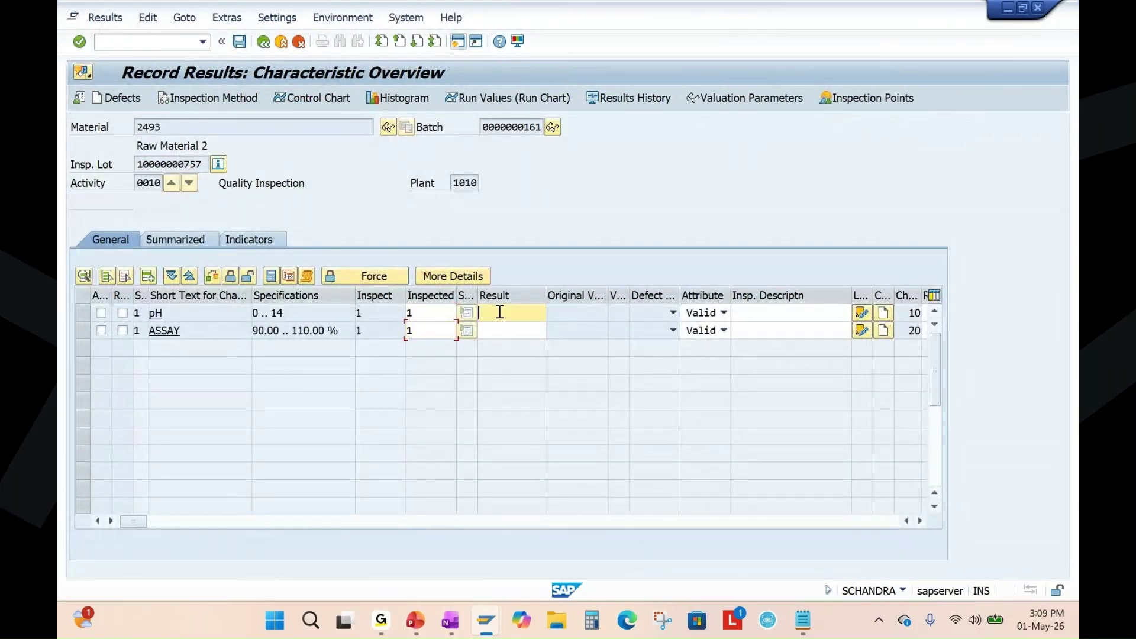
type("9")
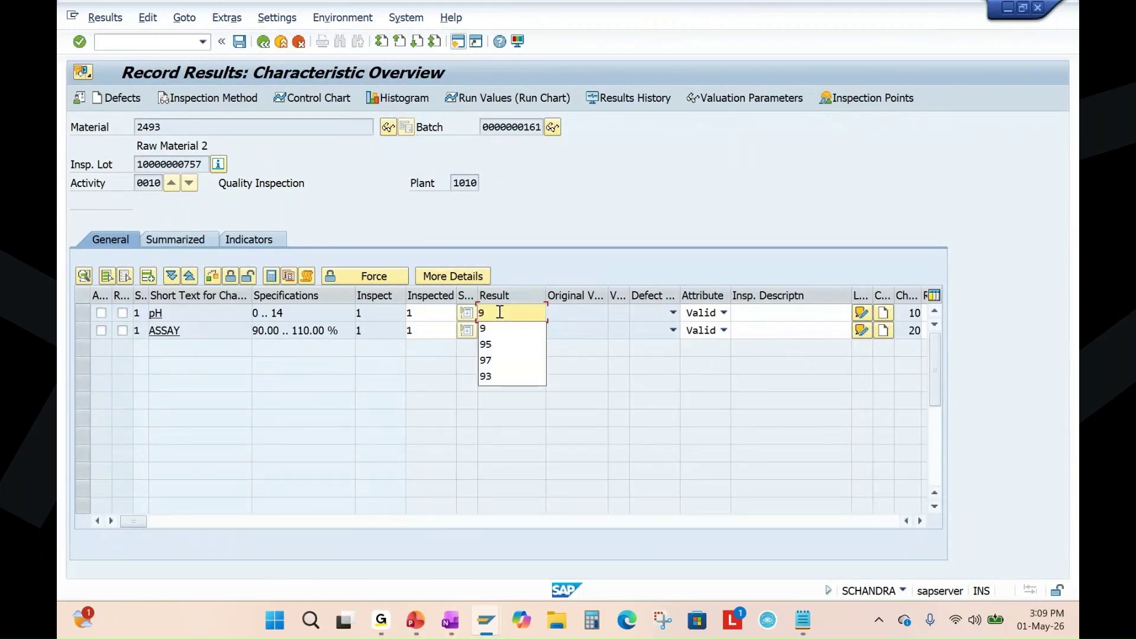
left_click(510, 329)
type("10")
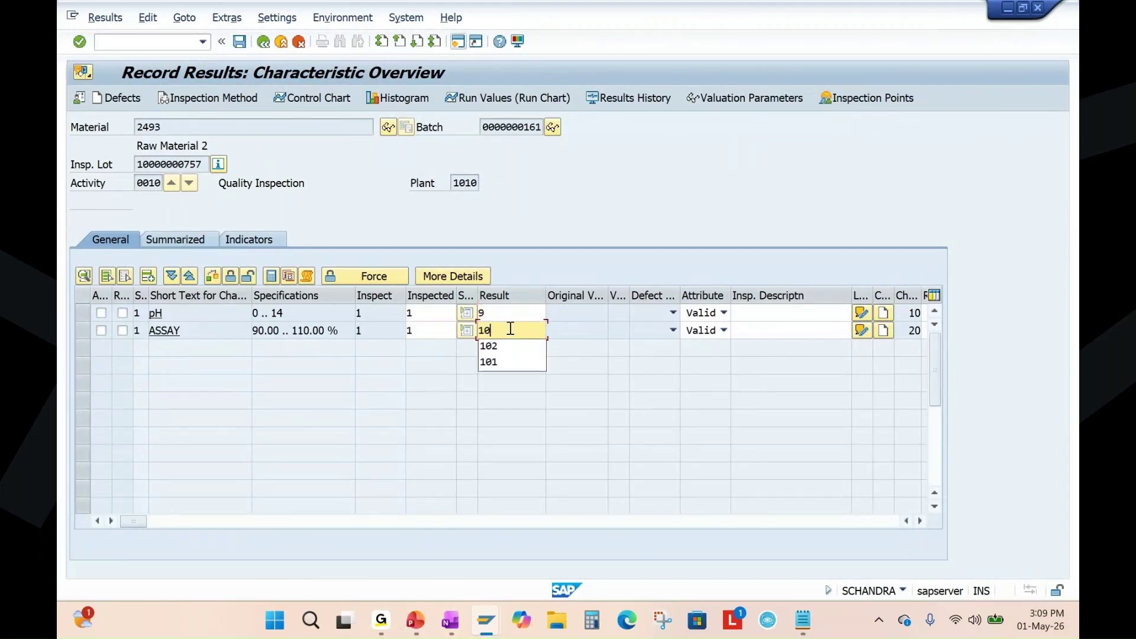
type("4")
key("Return")
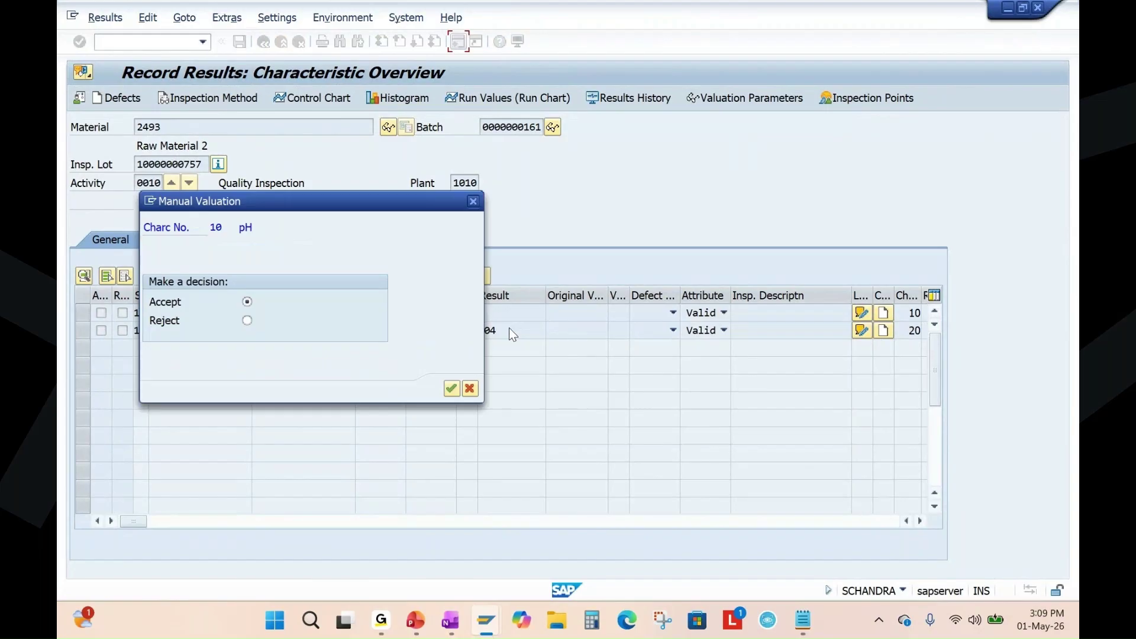
Accept both characteristics, save the results, and refresh the worklist.
left_click(451, 388)
left_click(451, 389)
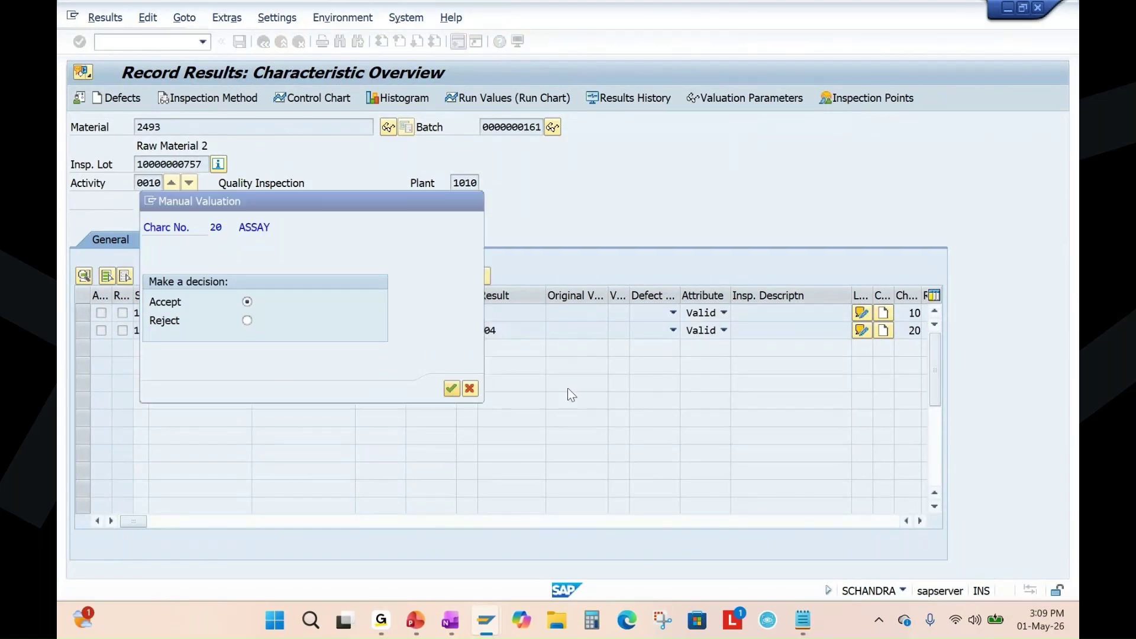
left_click(239, 41)
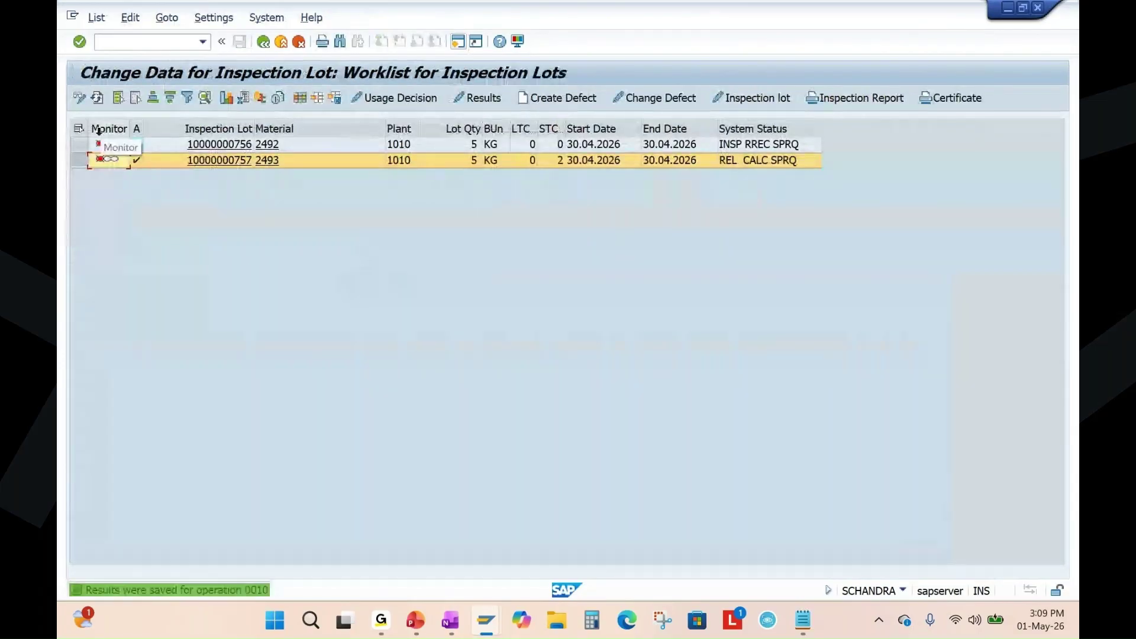
left_click(97, 98)
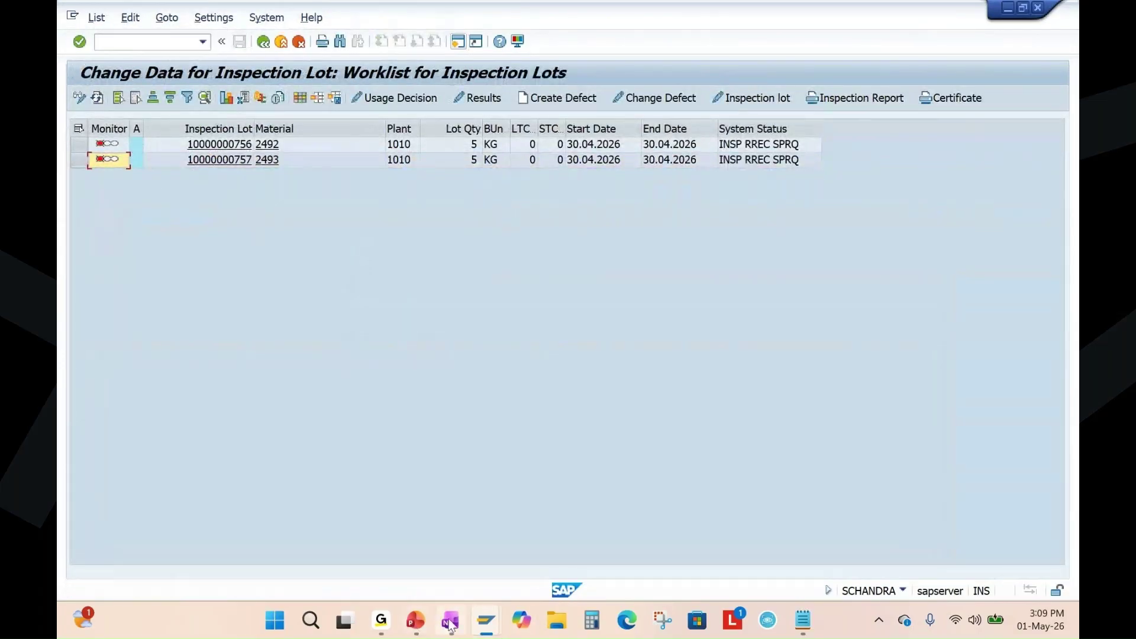
Bring up PowerPoint's slide 13, 'Quality Inspection Flow'.
left_click(415, 620)
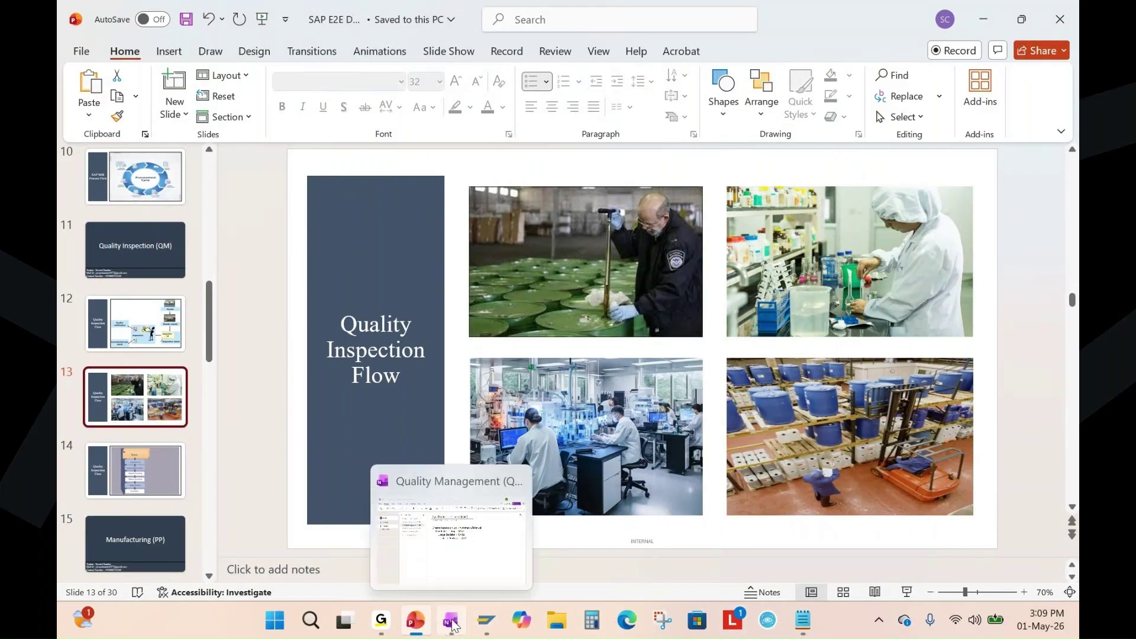
Highlight the Usage Decision and Stock Posting - QA32 lines in the OneNote QM notes, then return to SAP.
left_click(448, 623)
left_click_drag(479, 266, 657, 268)
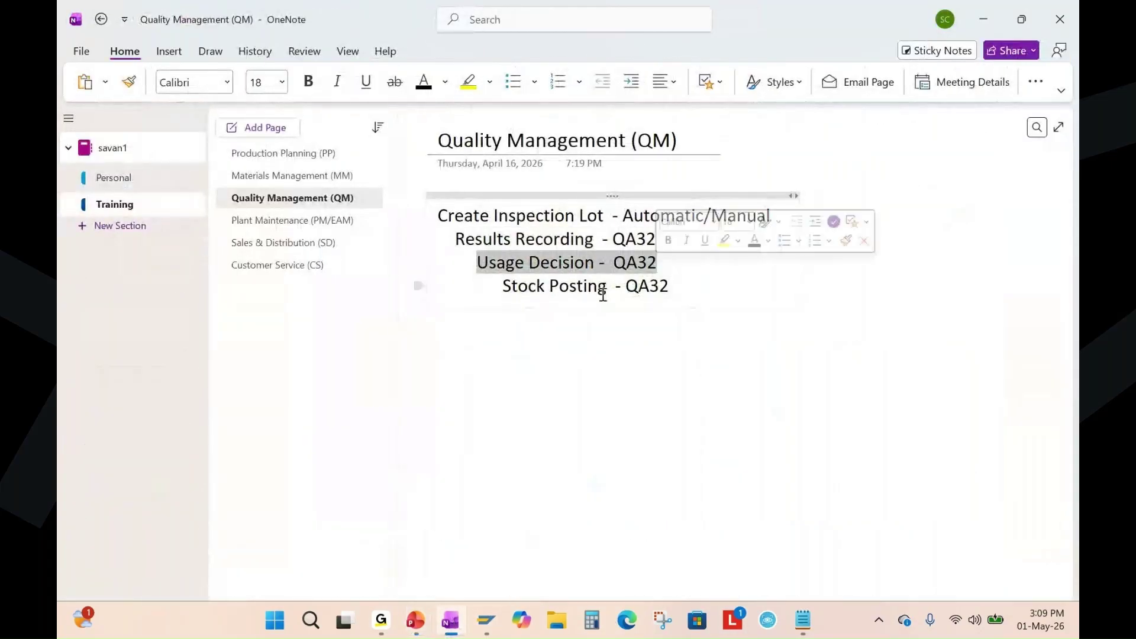
left_click_drag(503, 287, 681, 294)
left_click(682, 294)
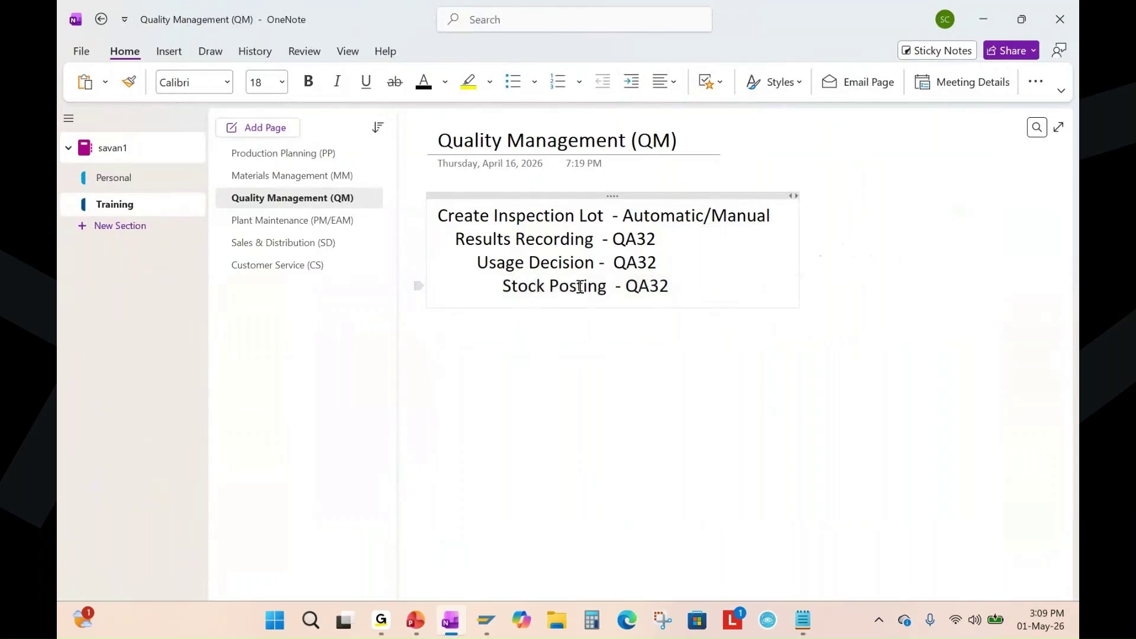
left_click_drag(479, 262, 640, 348)
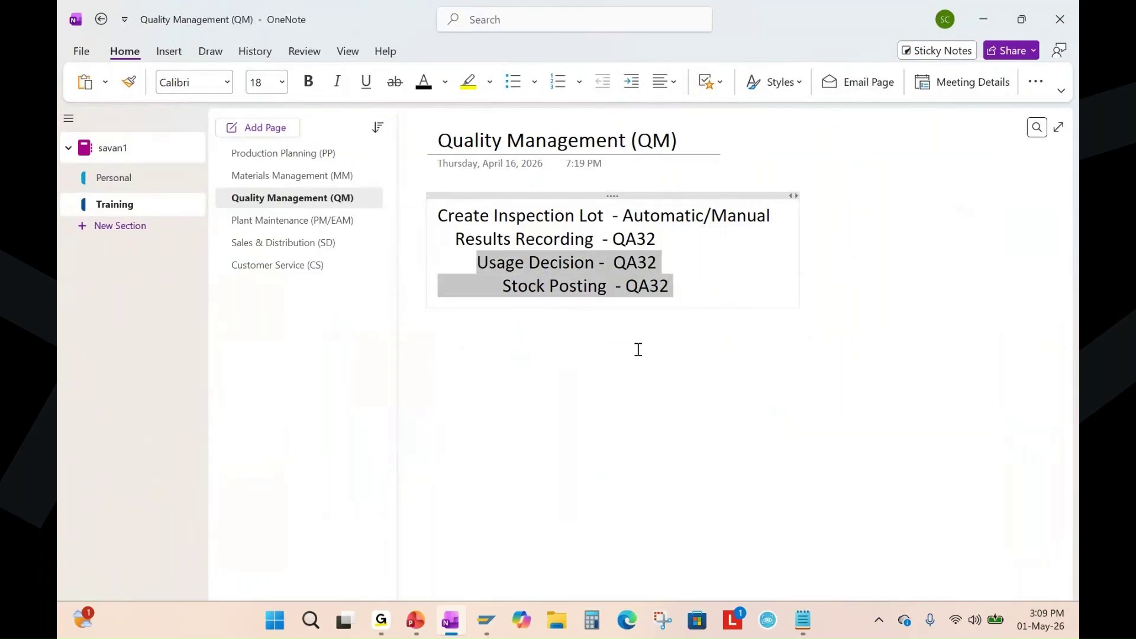
mouse_move(486, 622)
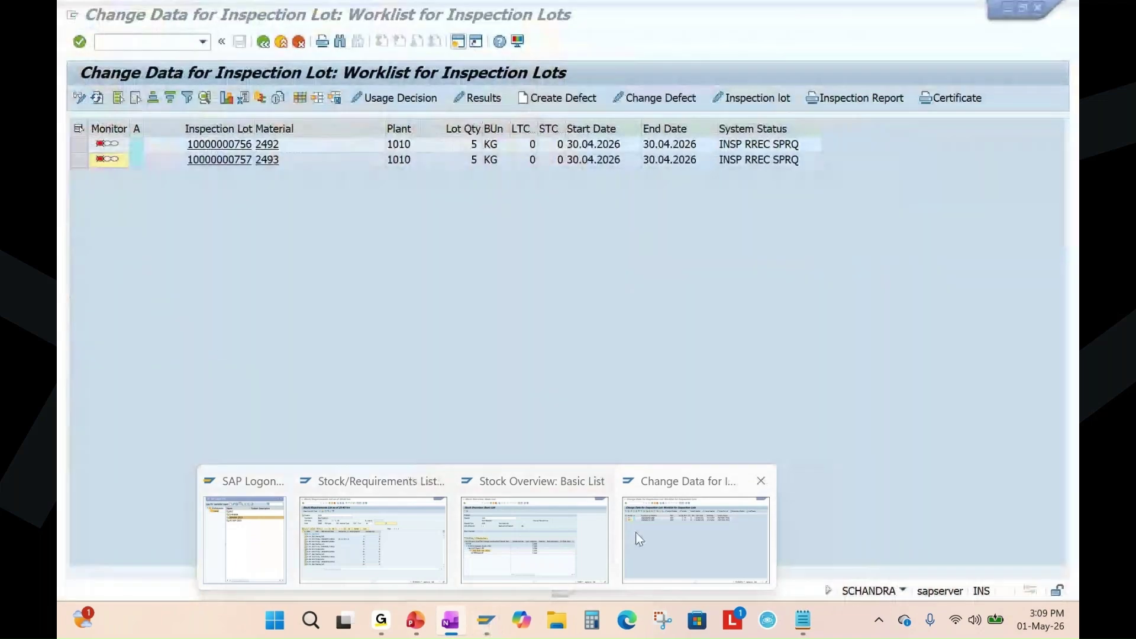
left_click(636, 531)
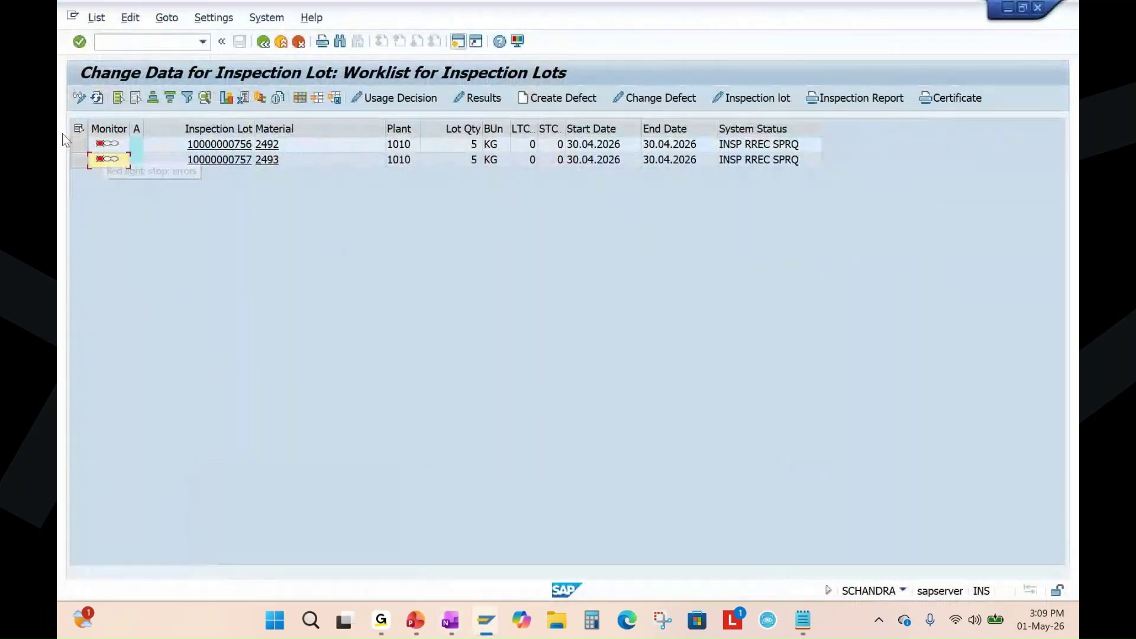
left_click(80, 144)
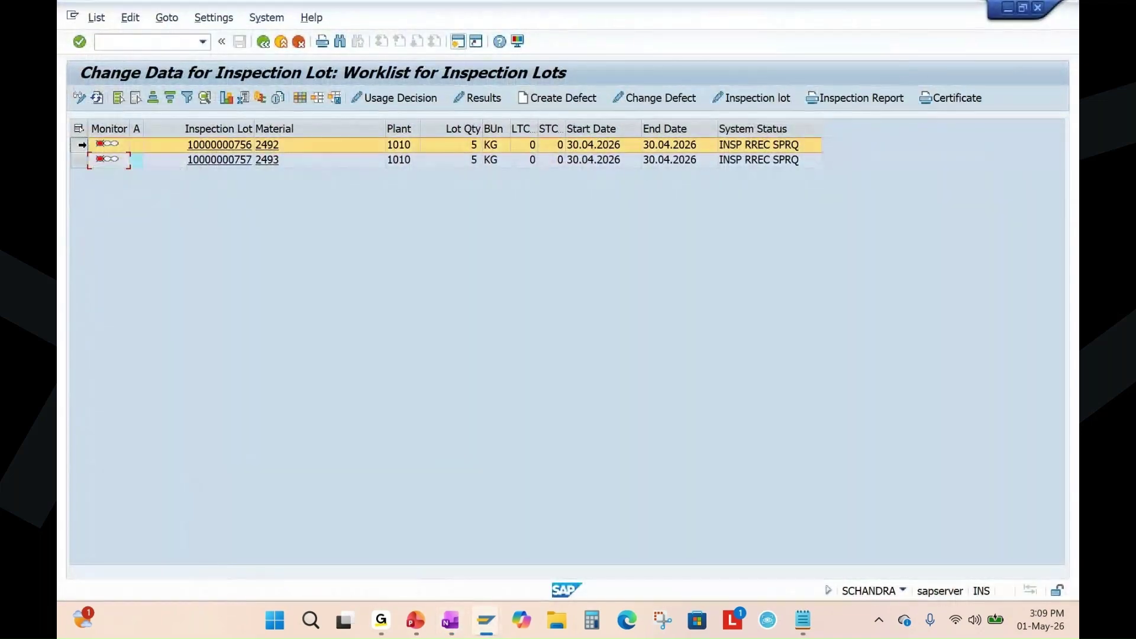
left_click(416, 98)
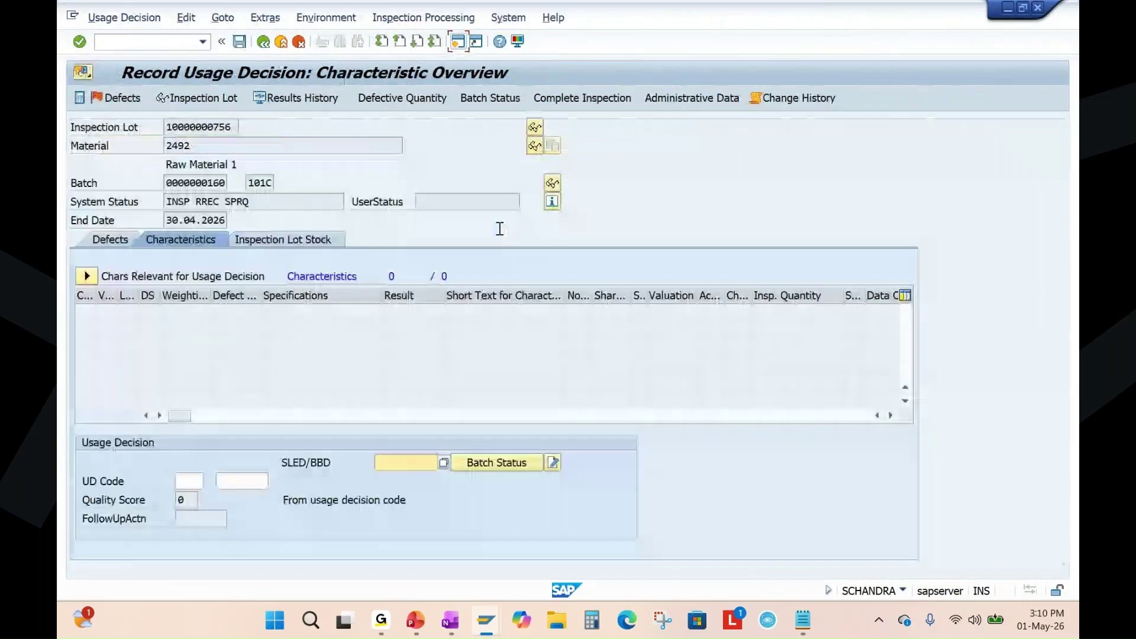
left_click(197, 484)
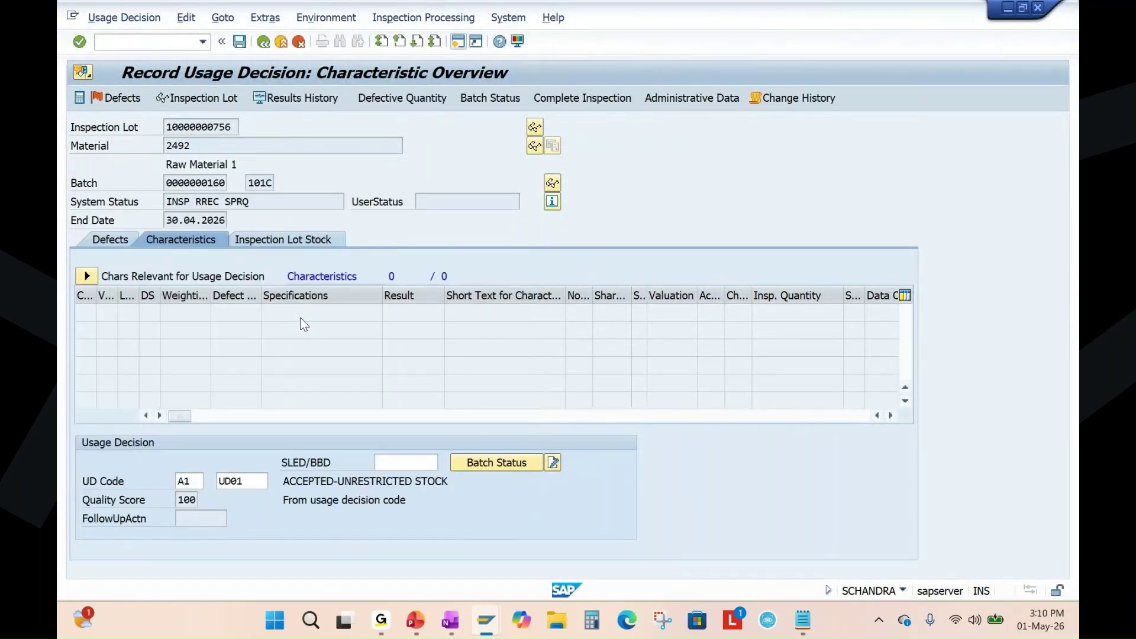
Post 5 KG to unrestricted use and save, which fails with a posting error log.
left_click(296, 236)
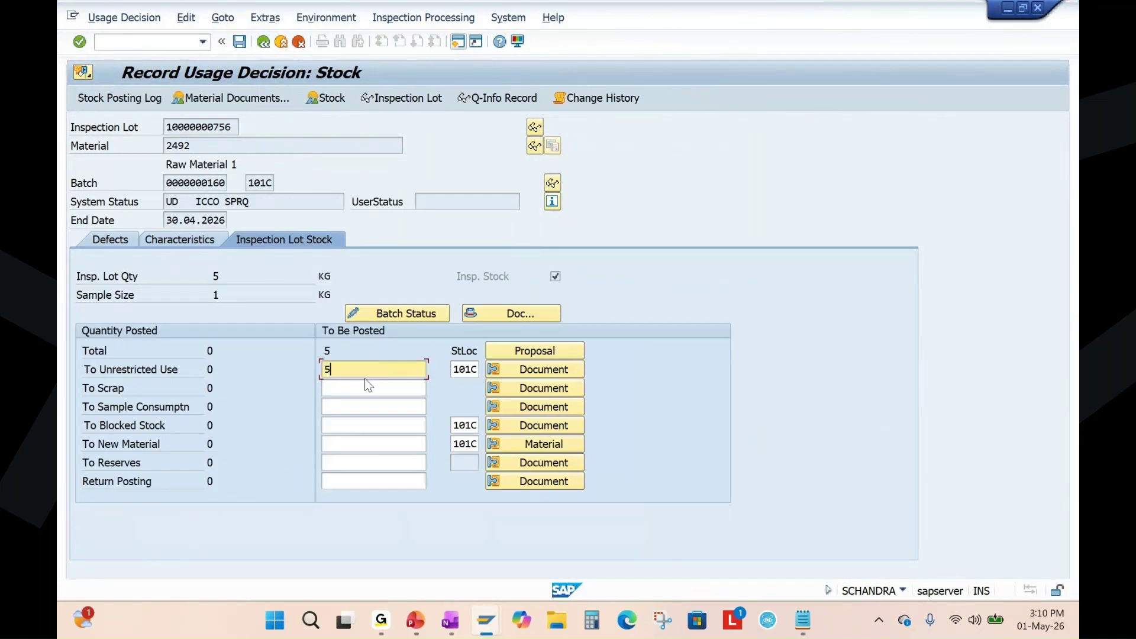
key("Return")
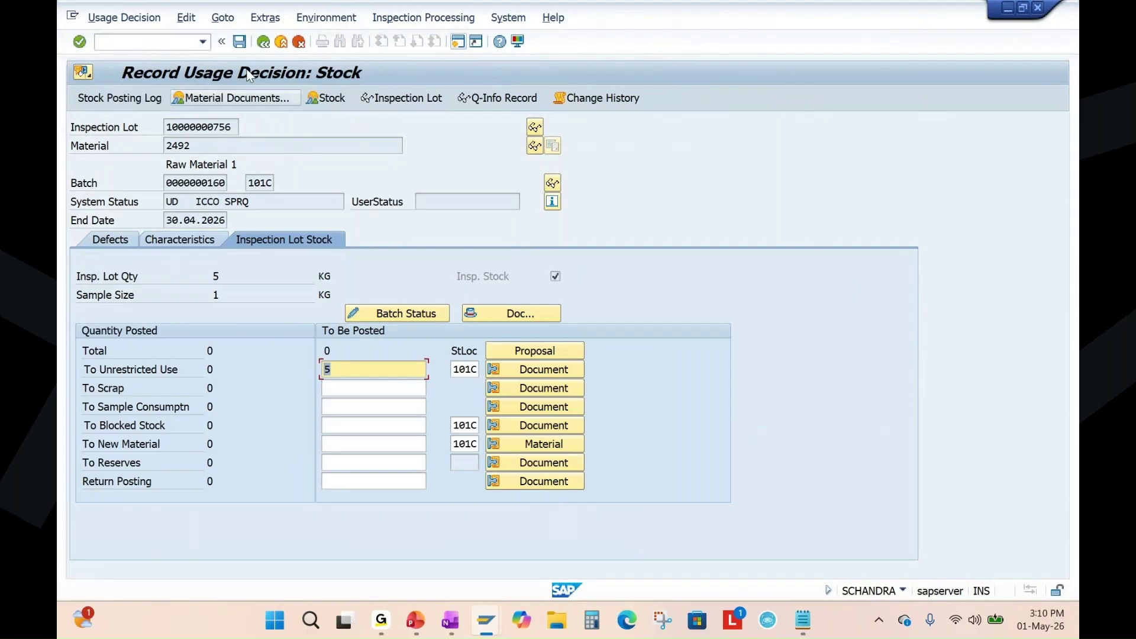
left_click(239, 42)
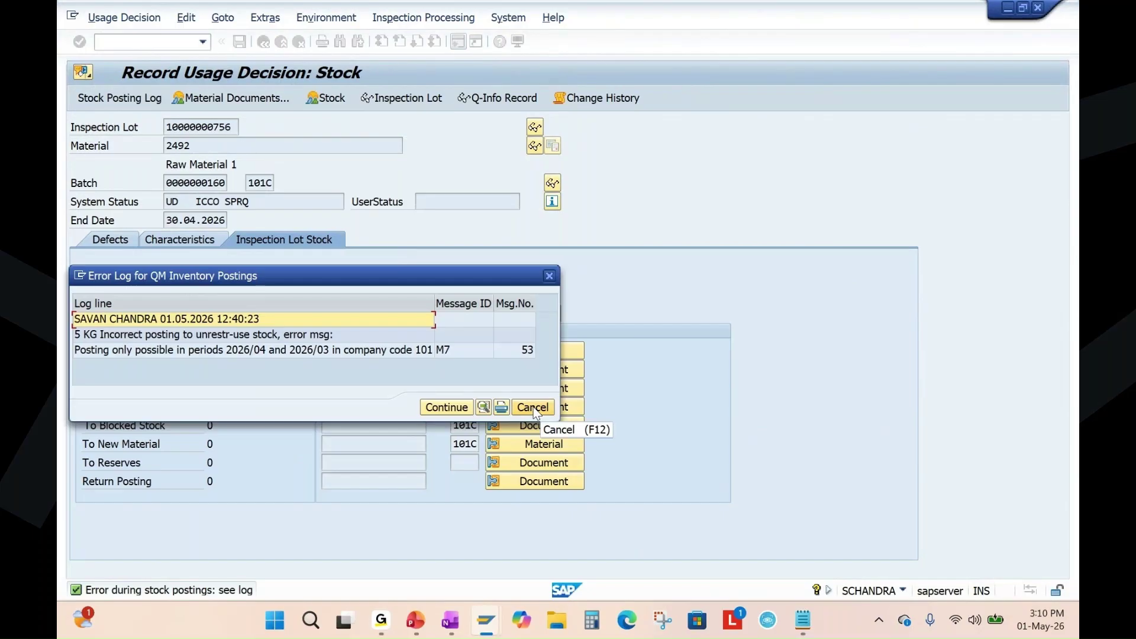
left_click(532, 408)
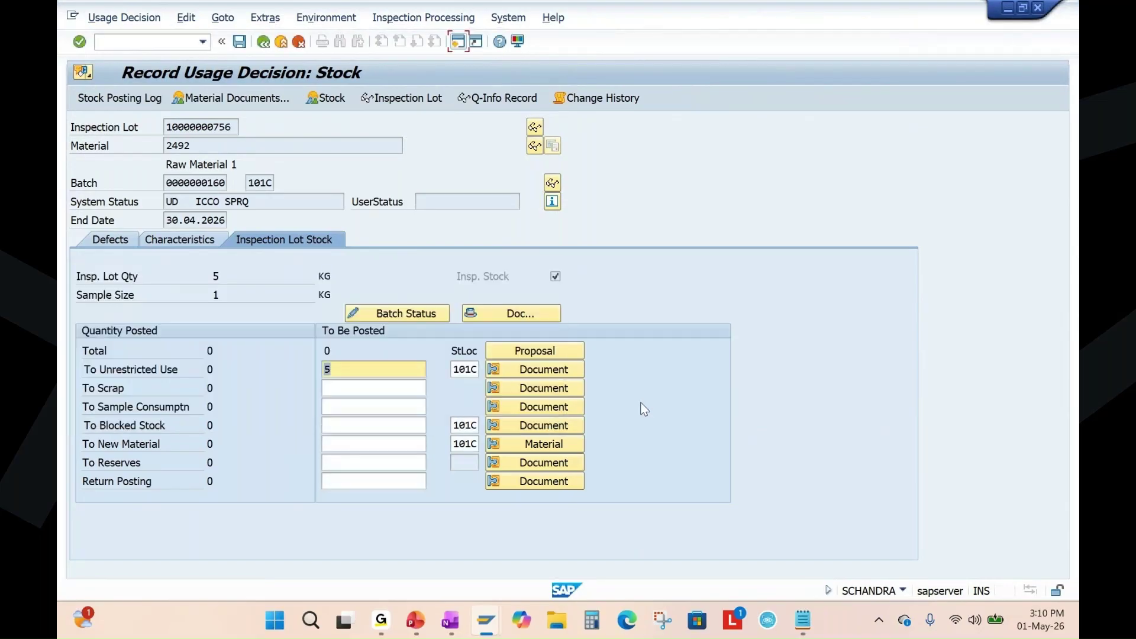
Retry saving the stock posting and close the closed-period error log.
left_click(264, 43)
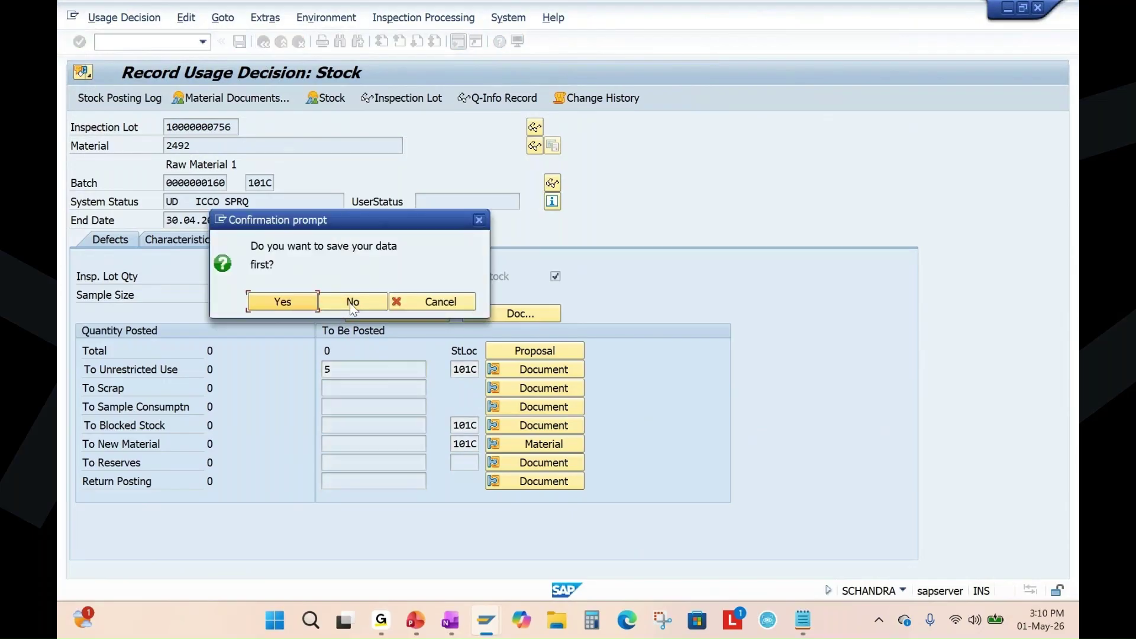
left_click(398, 301)
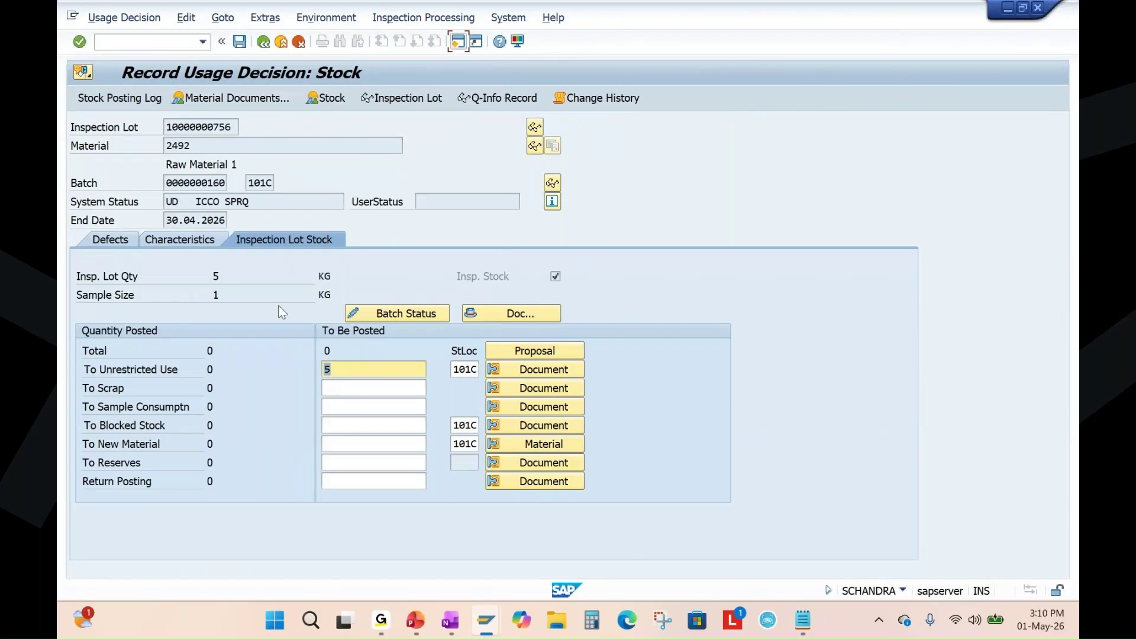
left_click(239, 41)
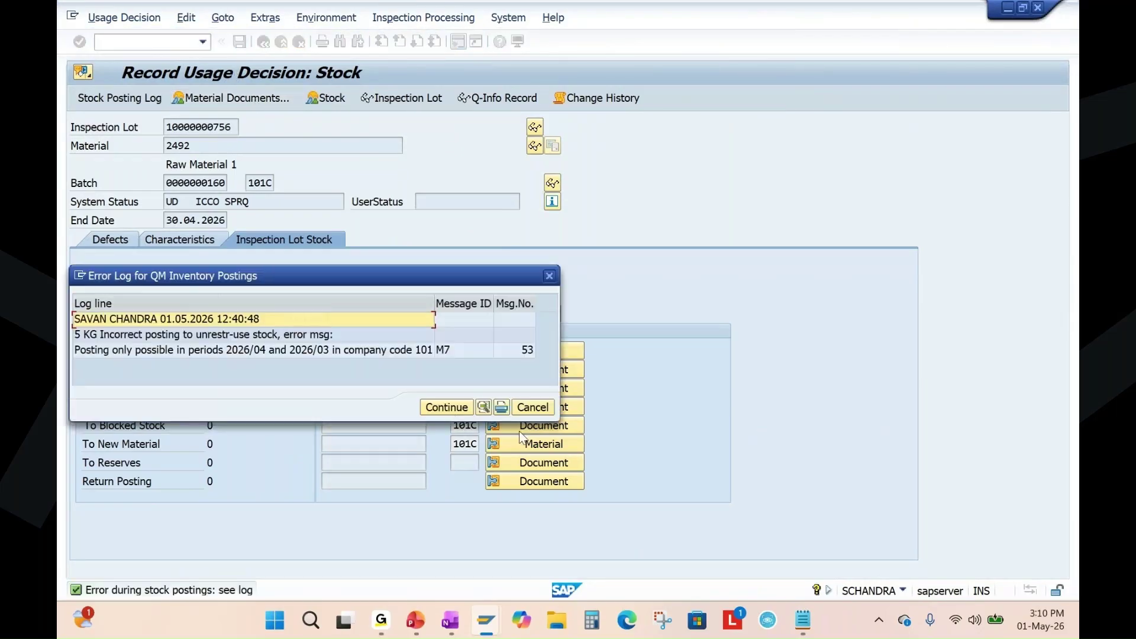
key("Return")
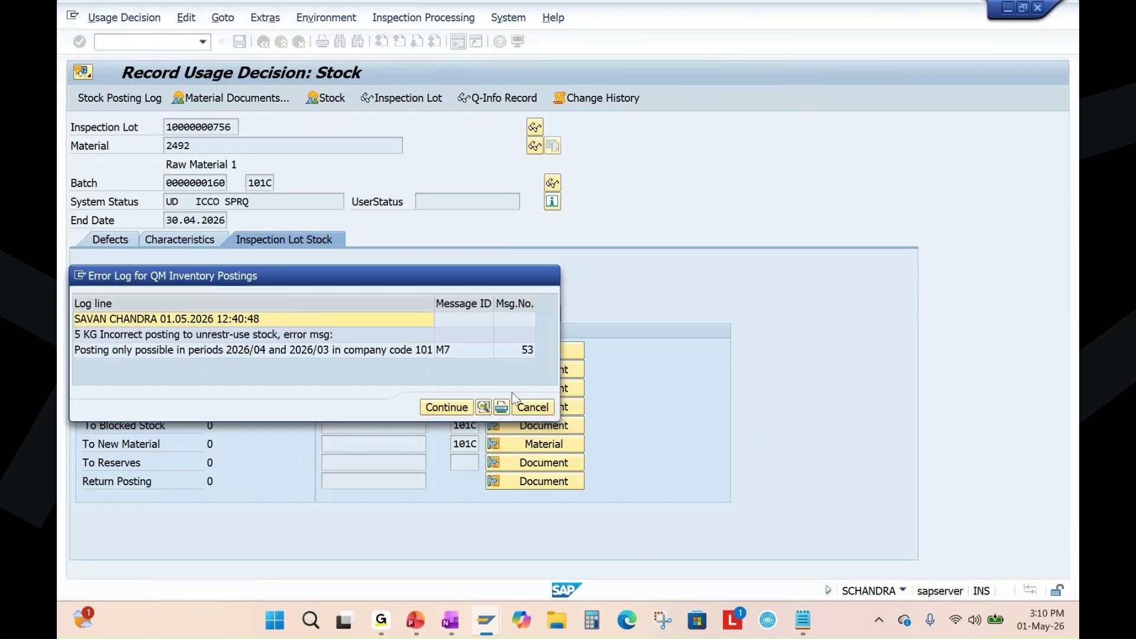
left_click(122, 45)
Check company code 1010's posting periods via MMPV and MMRV (current 04/2026, previous 03/2026).
type("/nmm")
key("Return")
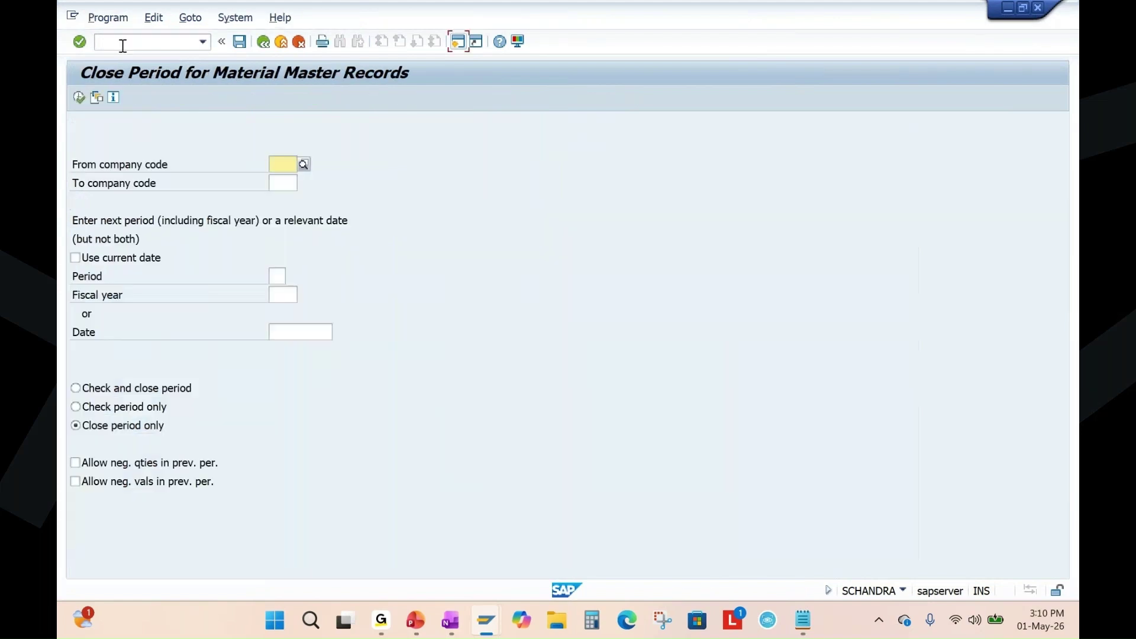
left_click(290, 184)
left_click(127, 42)
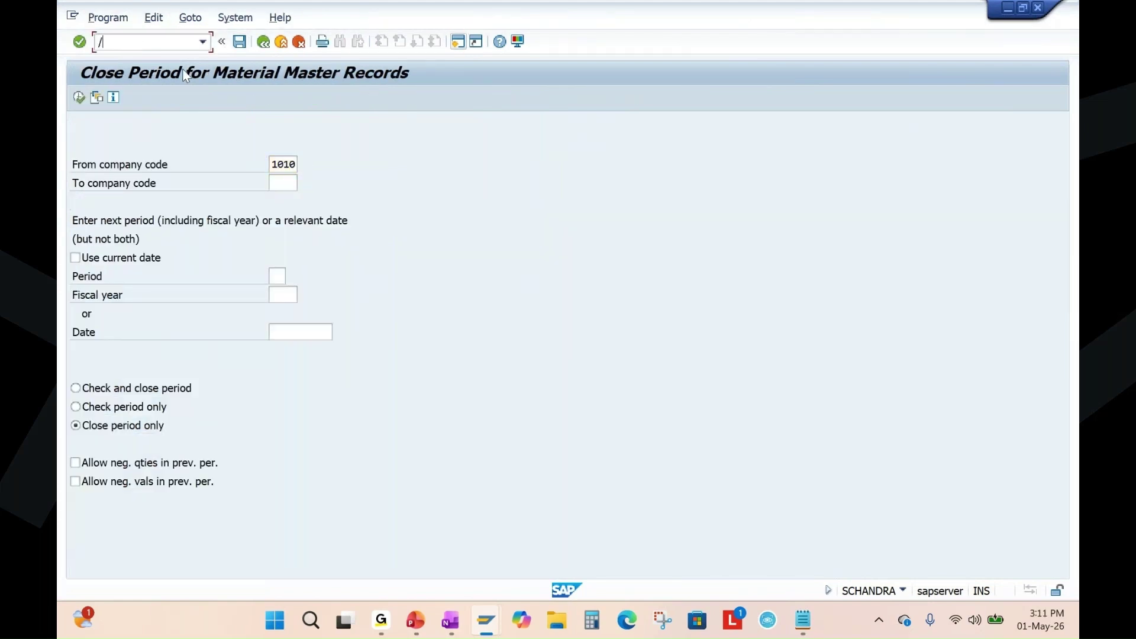
key("Return")
key("Return")
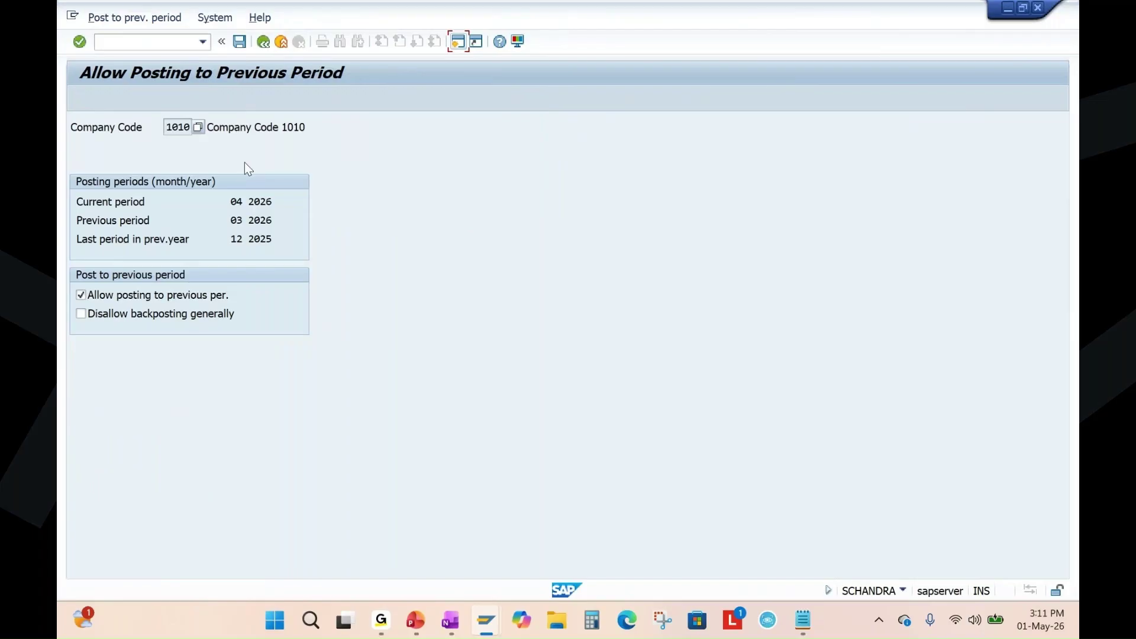
left_click(264, 43)
left_click(281, 42)
Reopen Allow Posting to Previous Period (MMRV) for company code 1010, then exit to Easy Access.
type("mmrv")
key("Return")
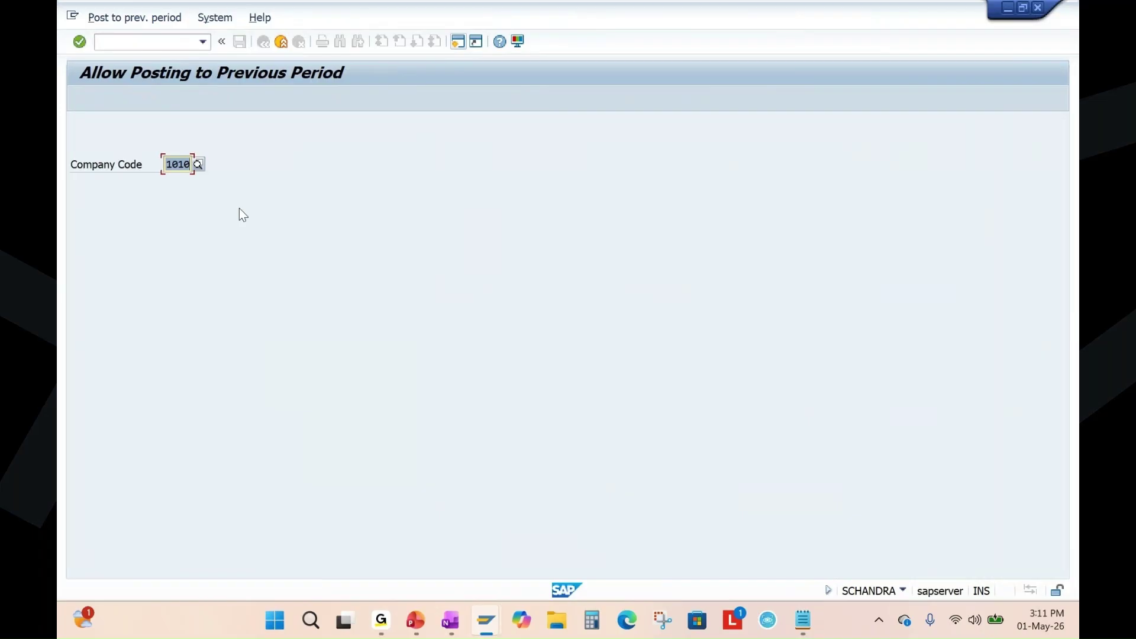
left_click(271, 48)
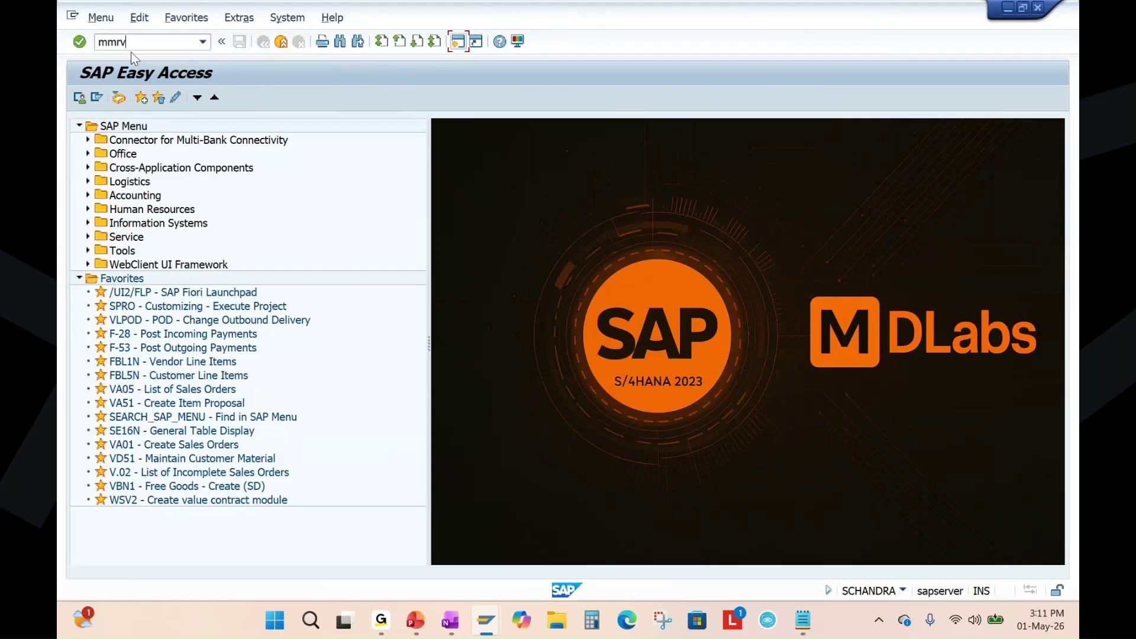
key("Return")
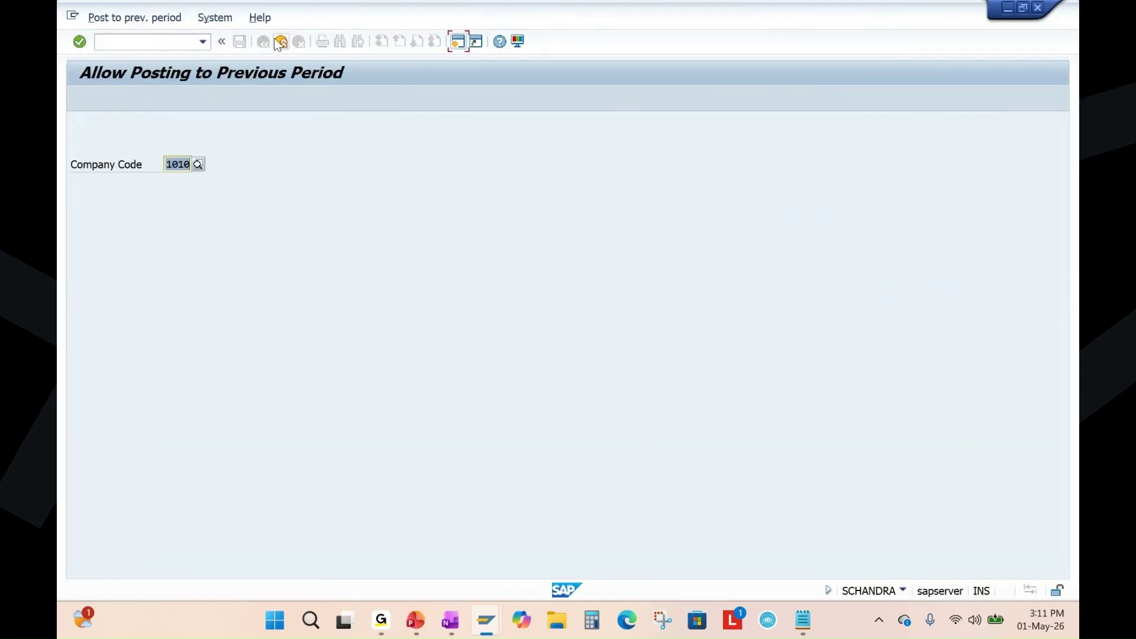
left_click(280, 42)
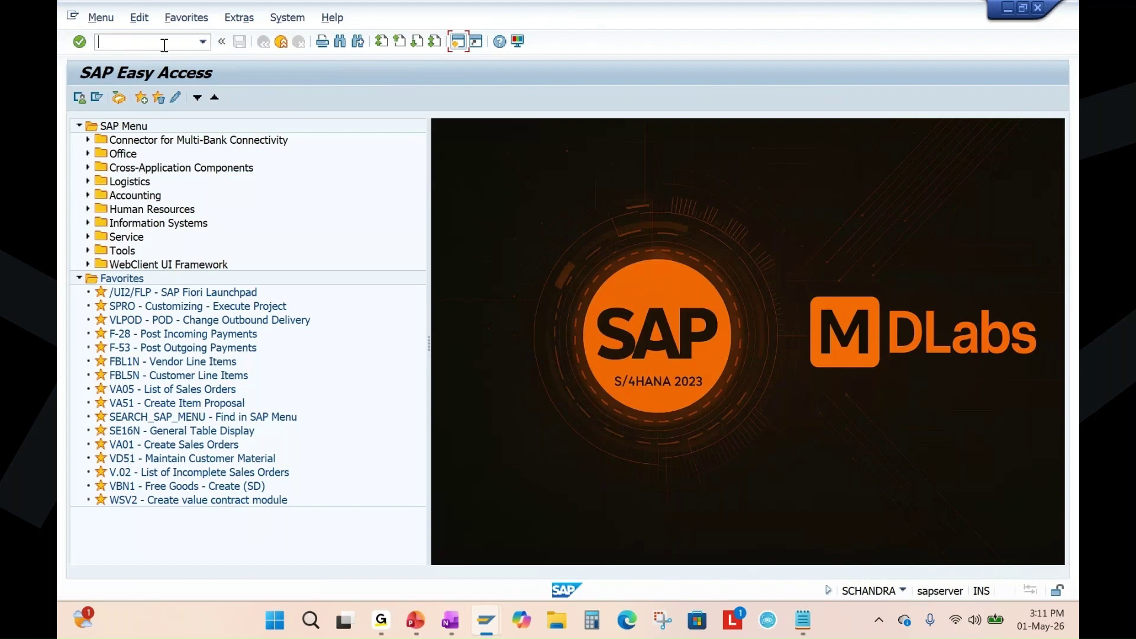
In Close Period (MMPV), enter company code 1010, period 05 and fiscal year 2026.
type("mmpv")
key("Return")
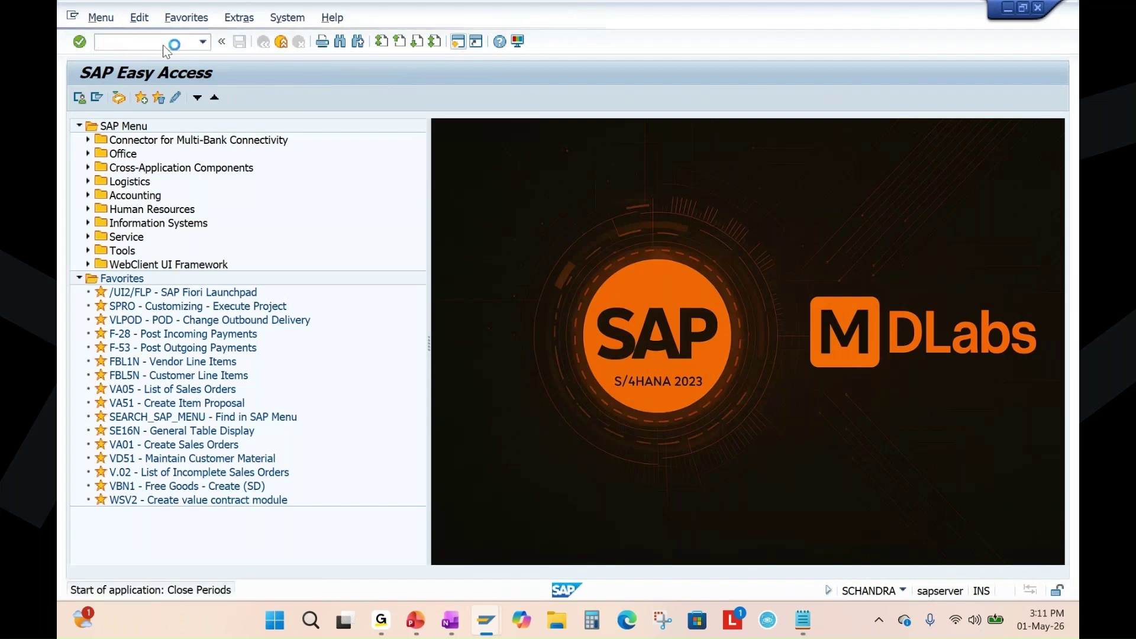
type("1010")
left_click(283, 184)
left_click(287, 198)
left_click(282, 277)
left_click(284, 279)
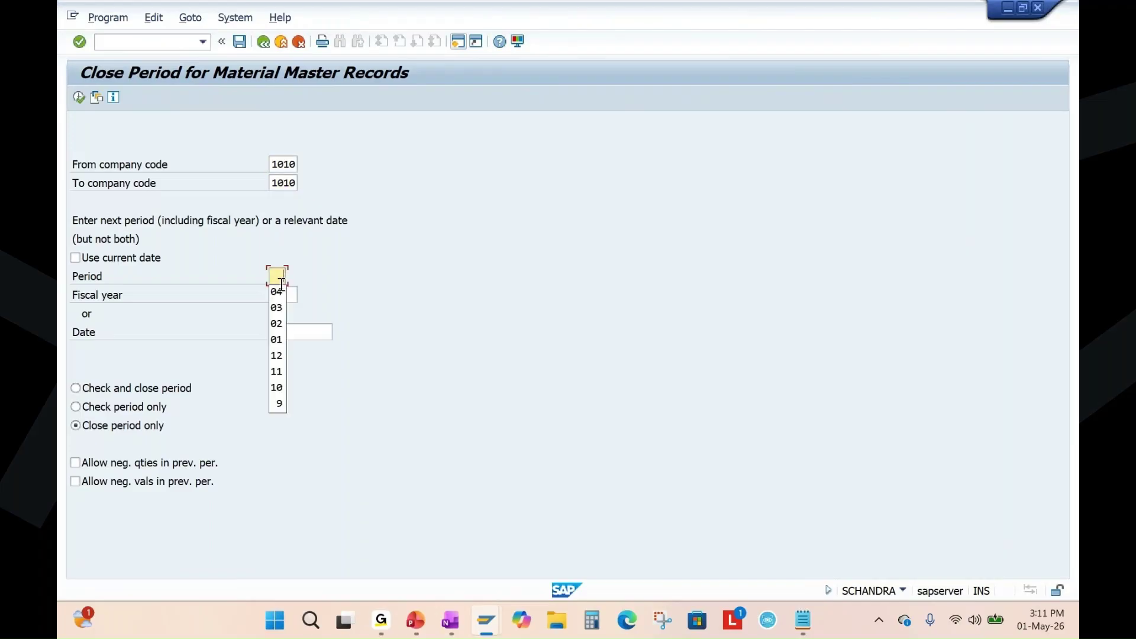
left_click(282, 278)
type("05")
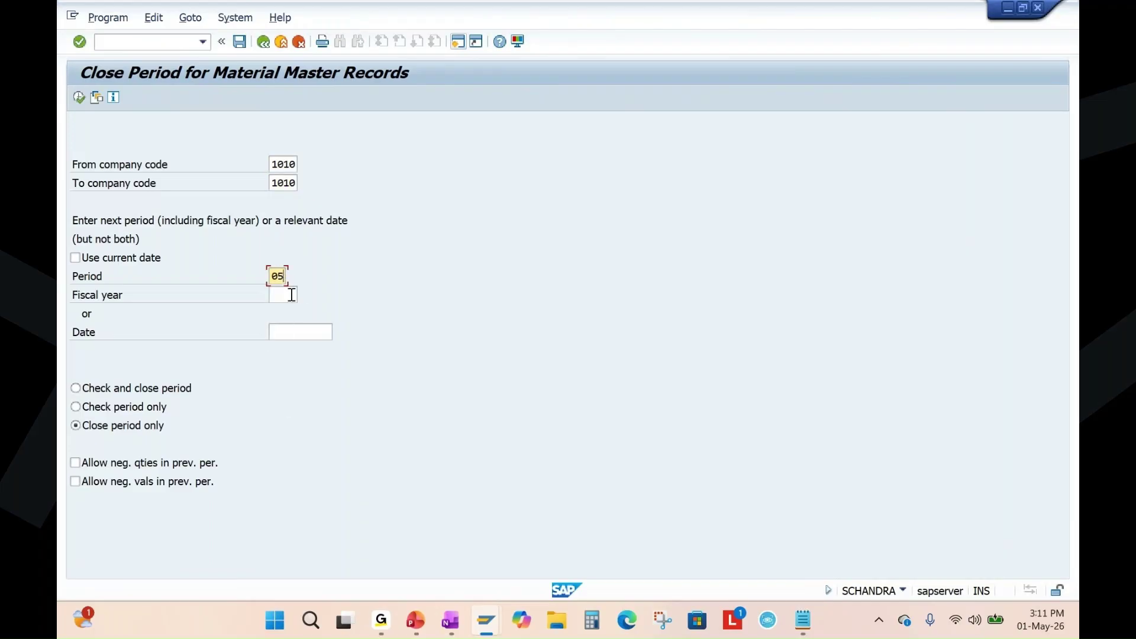
key("Tab")
left_click(280, 310)
Run Check and close period, then go back to the Easy Access menu.
left_click(112, 388)
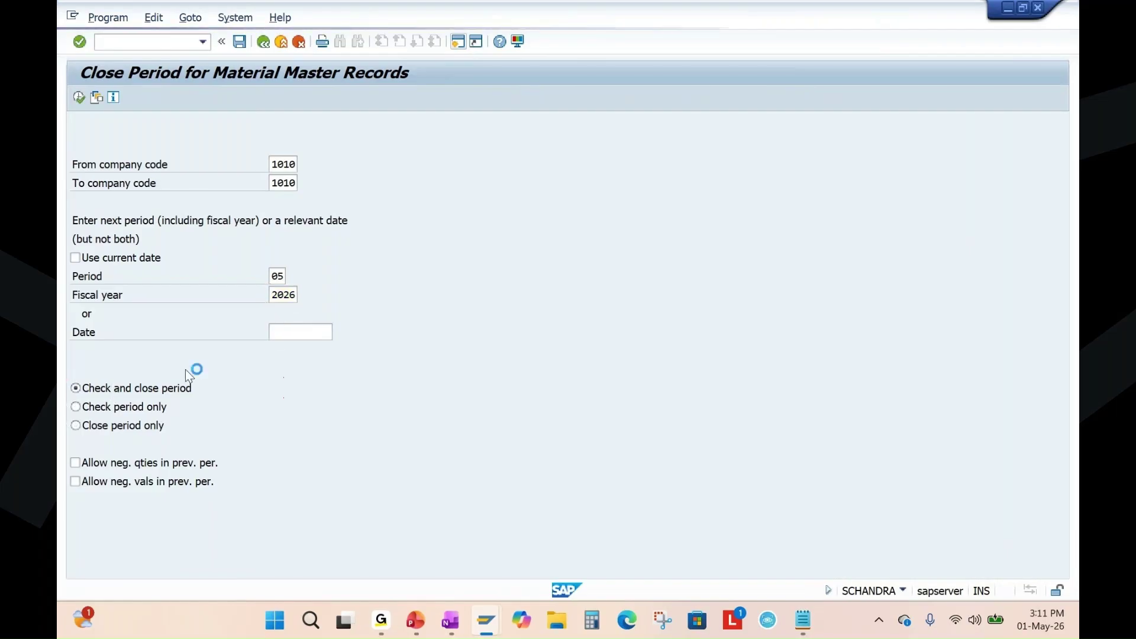
left_click(78, 98)
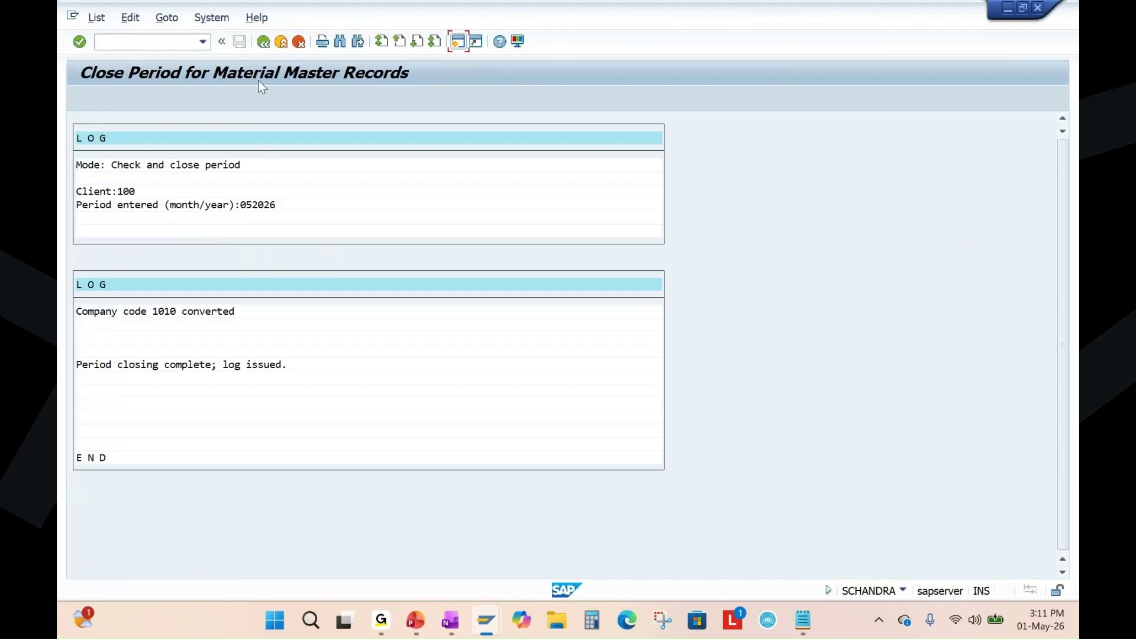
left_click(262, 43)
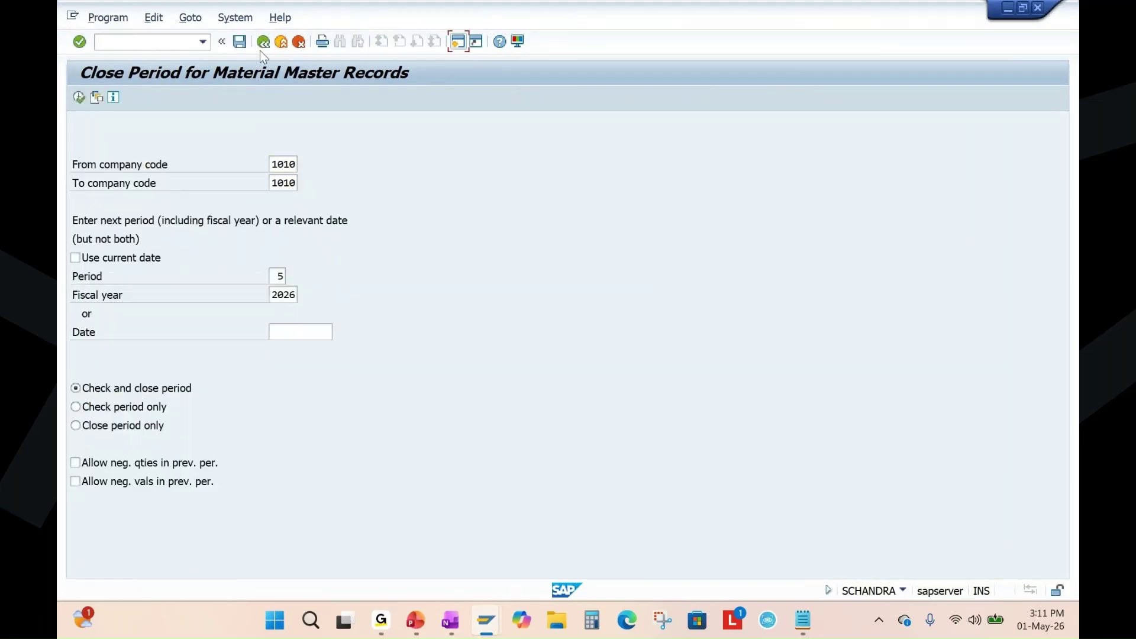
left_click(264, 43)
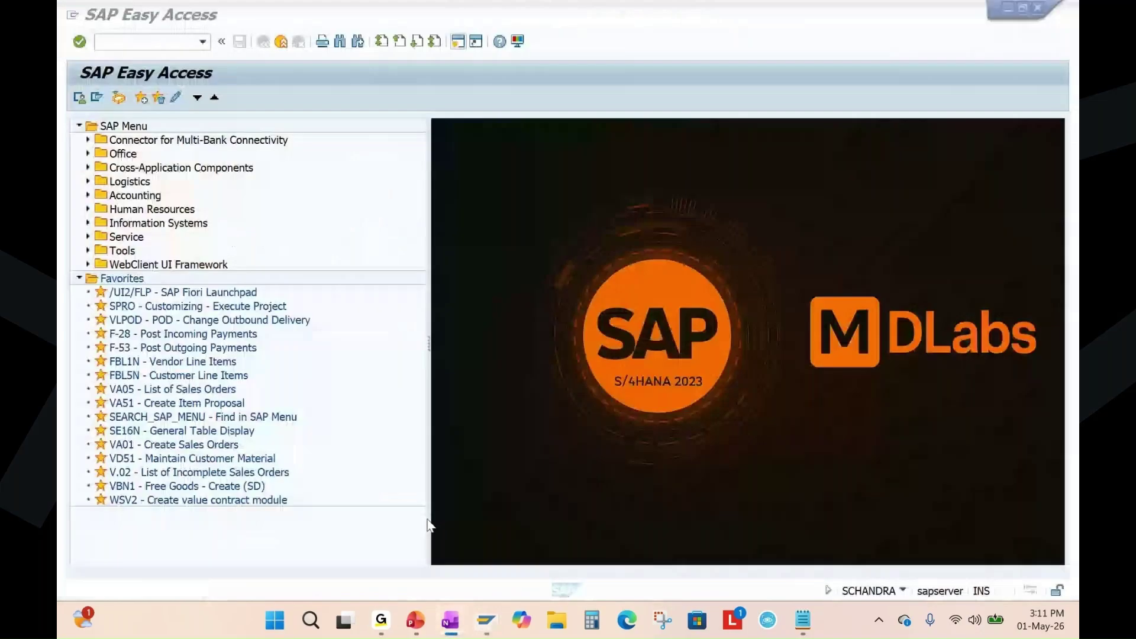
left_click(427, 525)
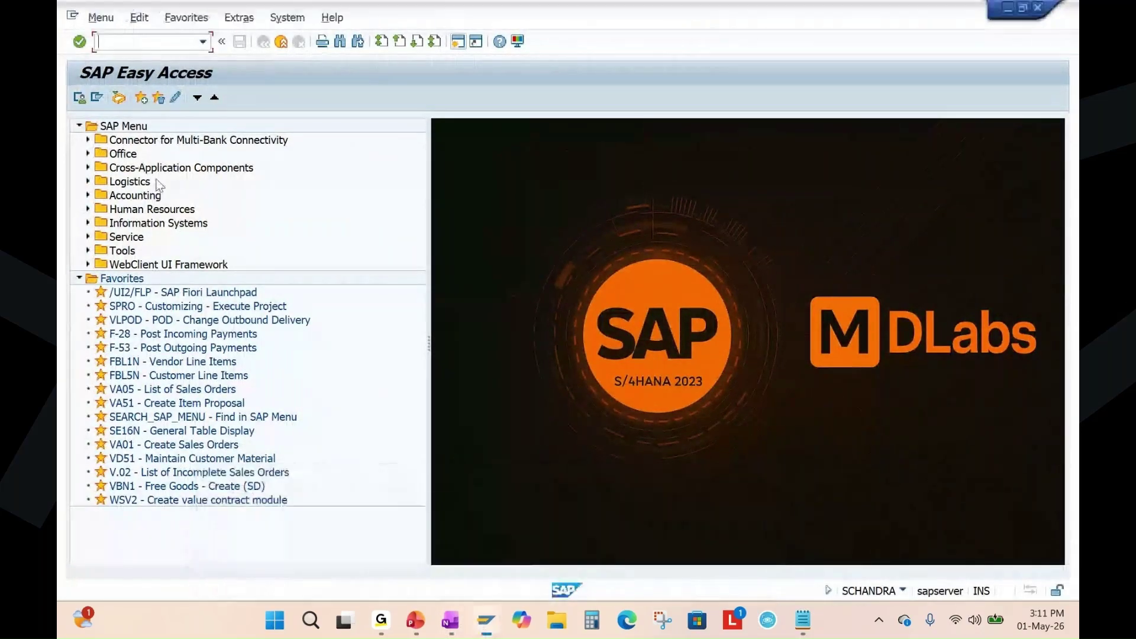
List all inspection lots in the QA32 worklist.
type("sp02")
key("Return")
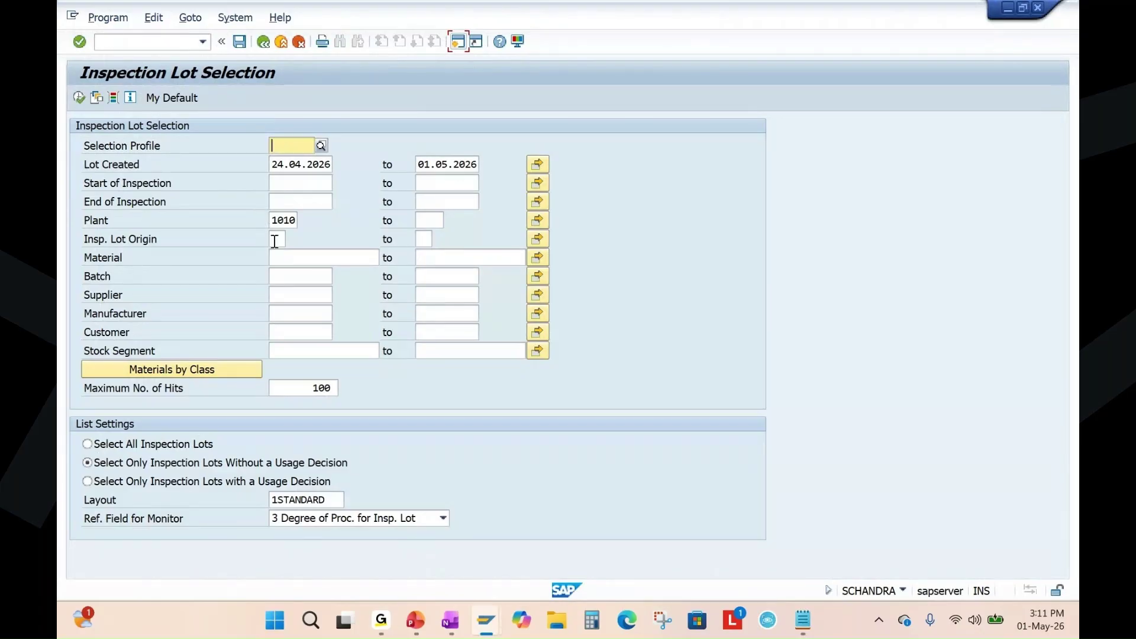
left_click(275, 239)
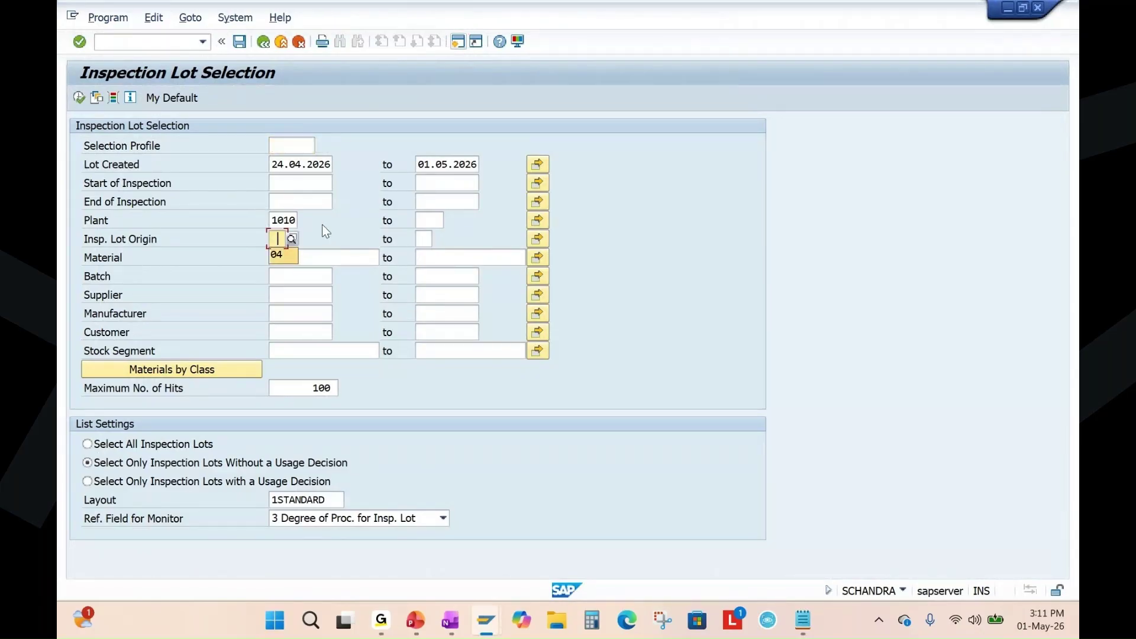
left_click(134, 449)
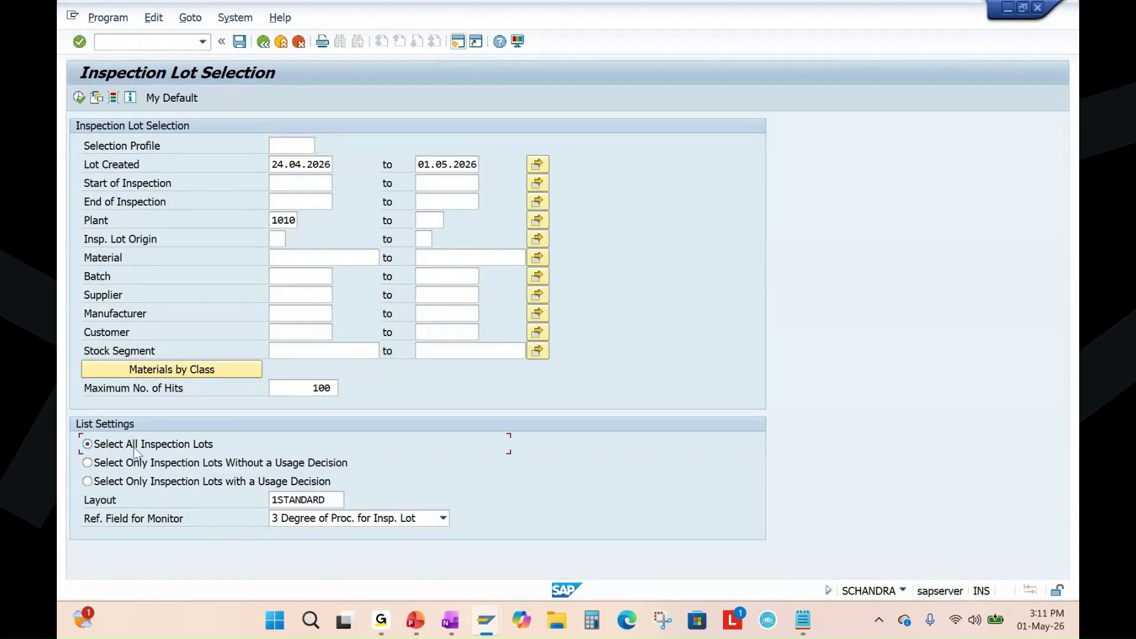
left_click(78, 97)
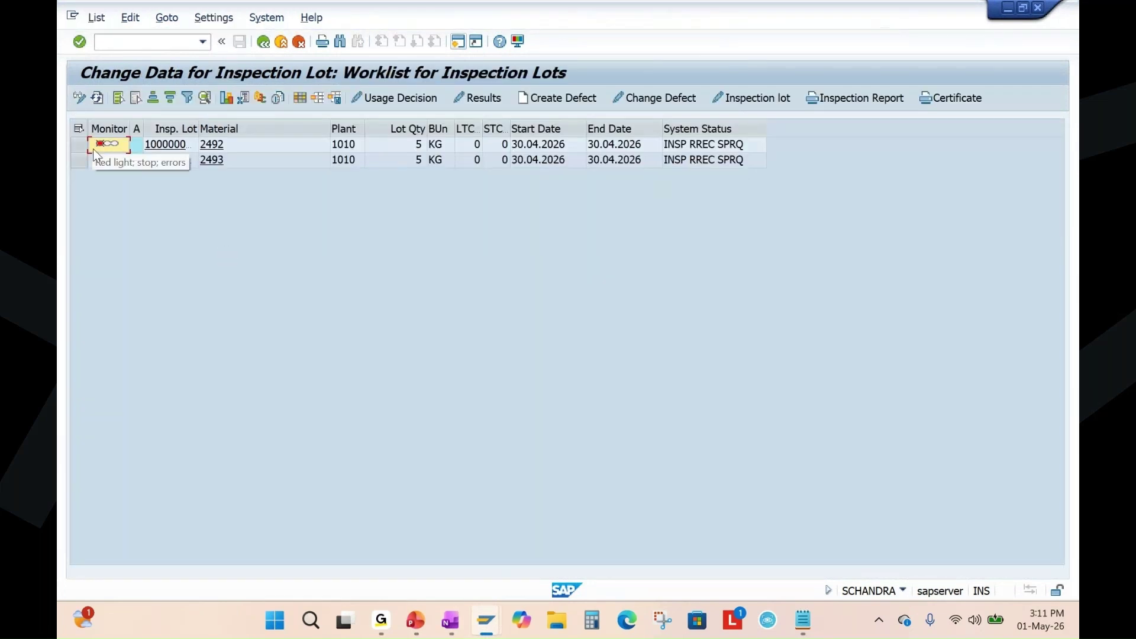
left_click(79, 145)
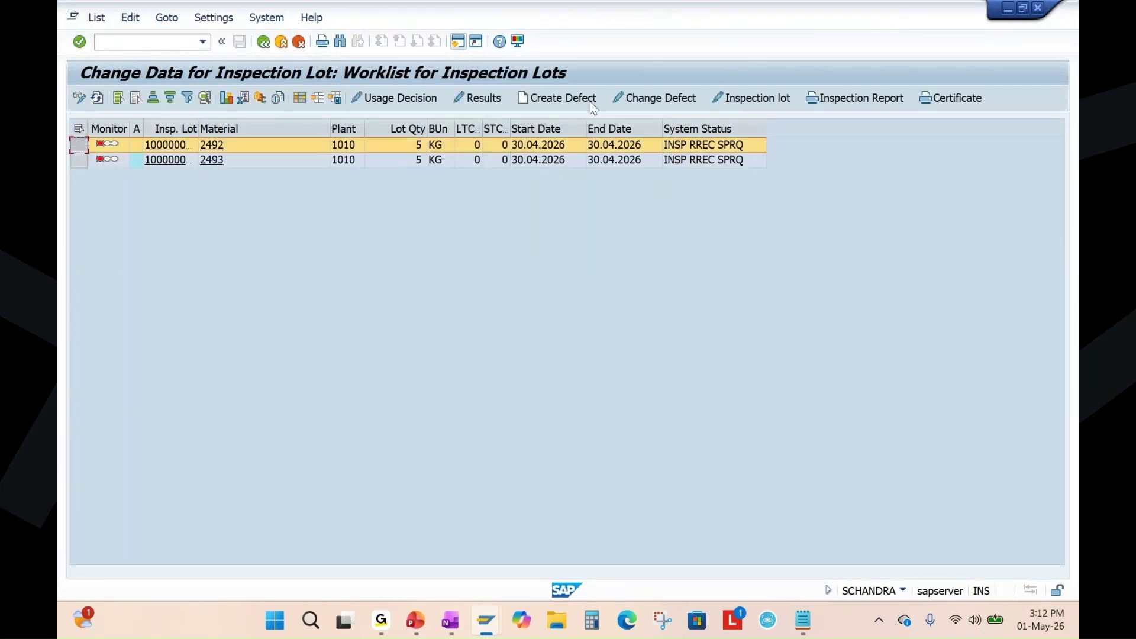
left_click(379, 99)
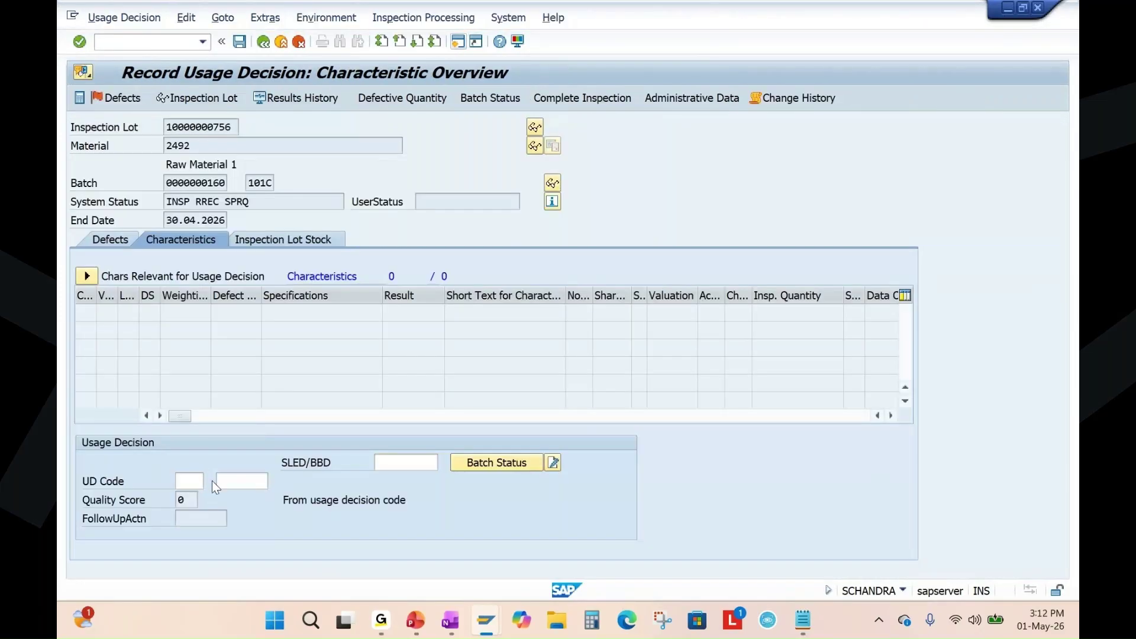
left_click(212, 481)
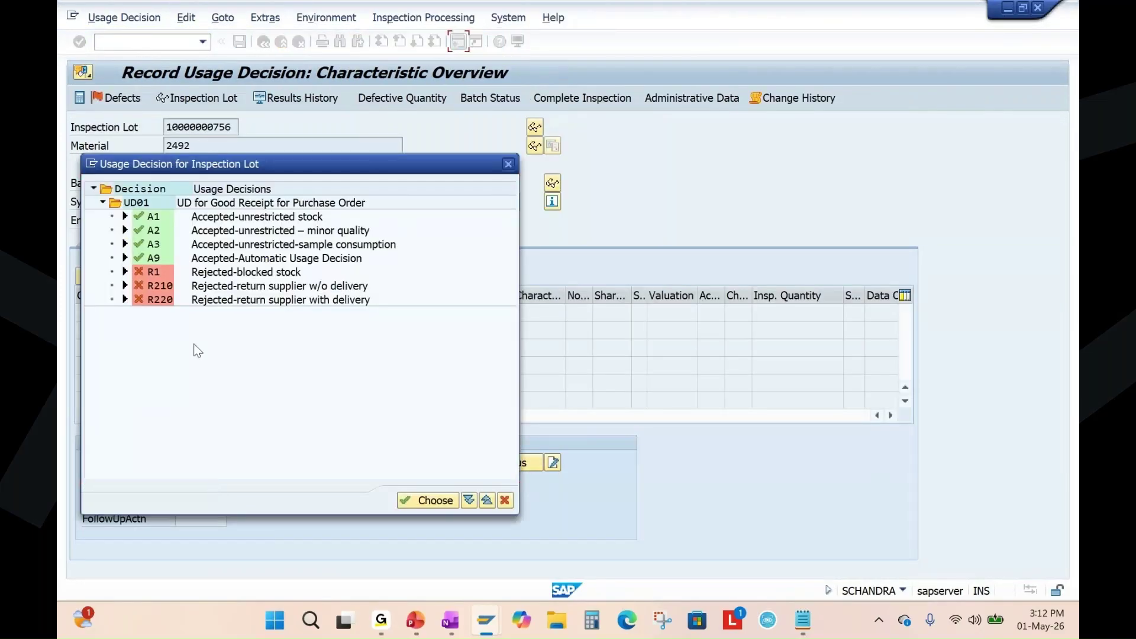
left_click(292, 237)
left_click(534, 350)
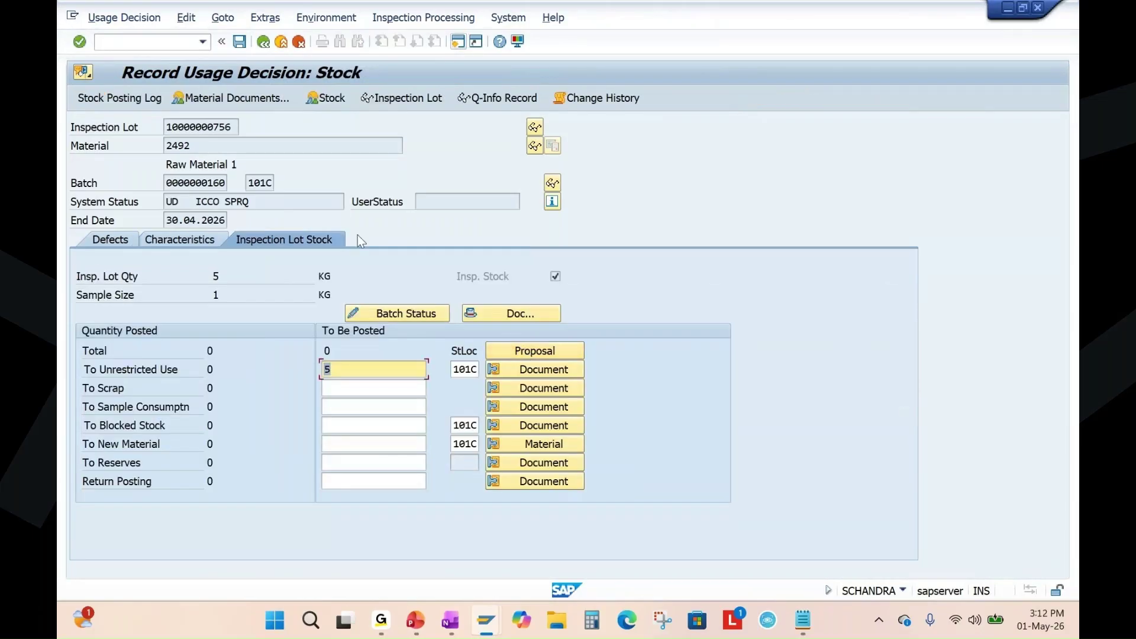
key("ctrl+s")
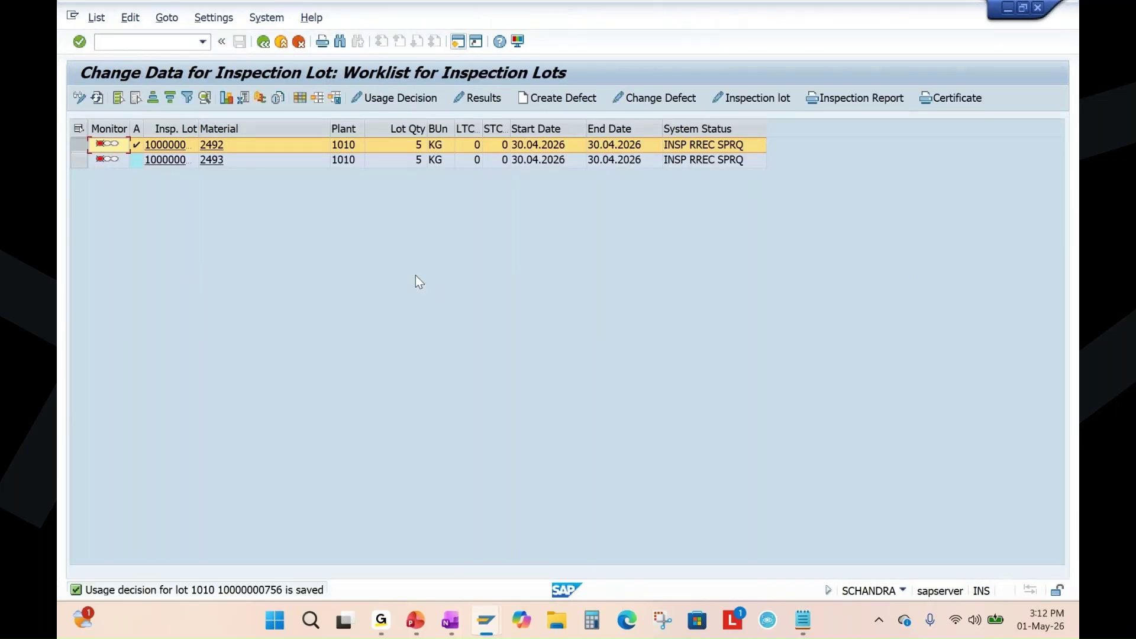
left_click(79, 160)
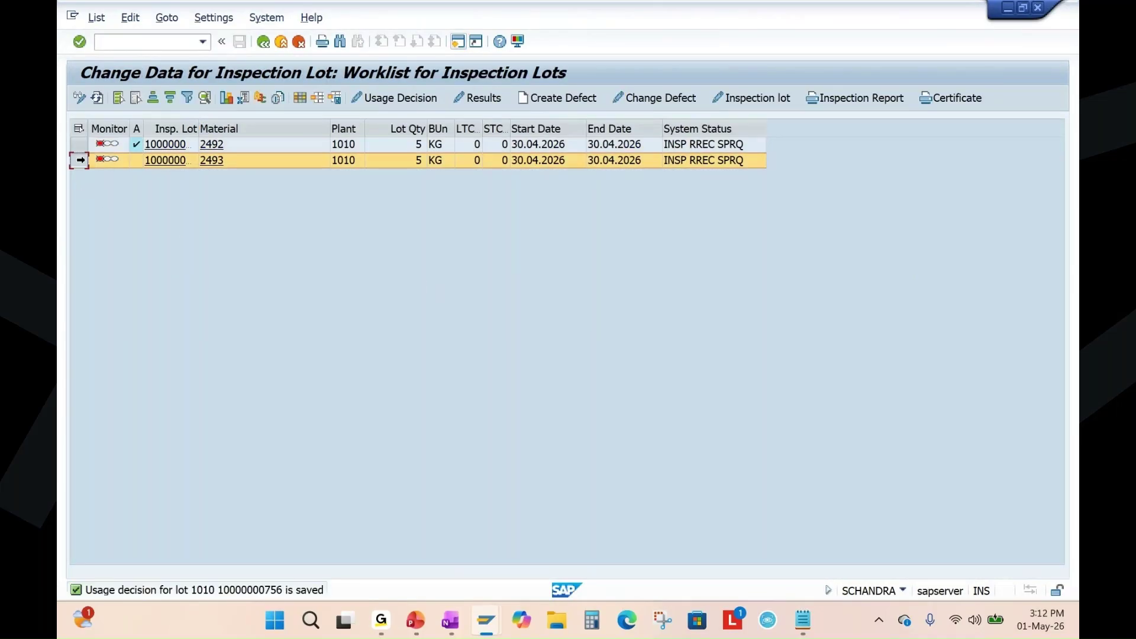
left_click(405, 97)
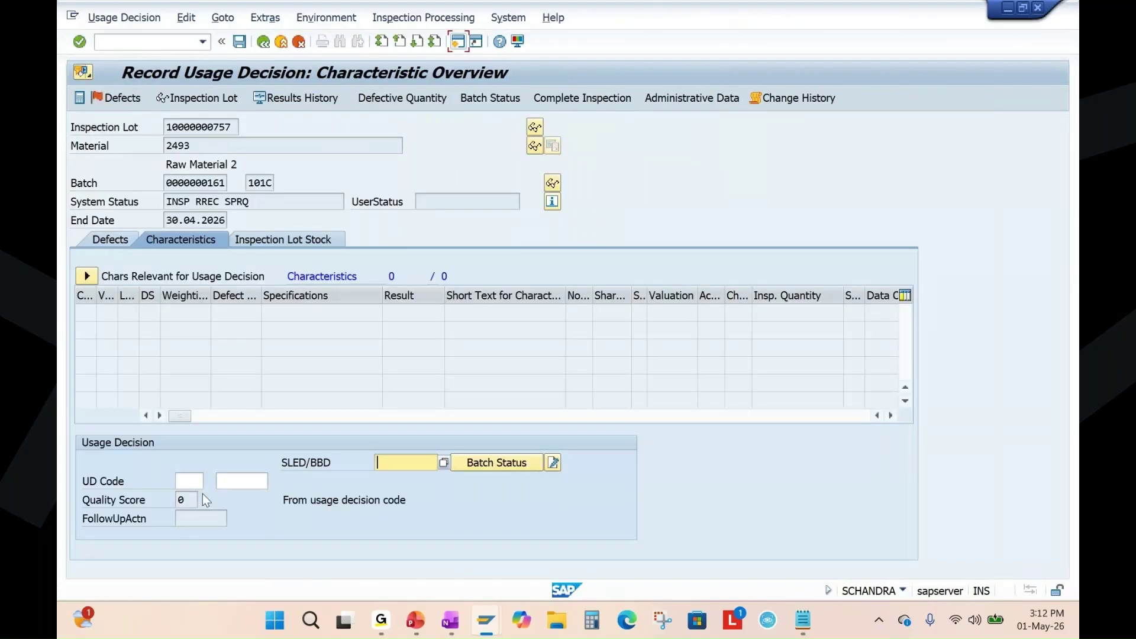
left_click(185, 480)
key("F4")
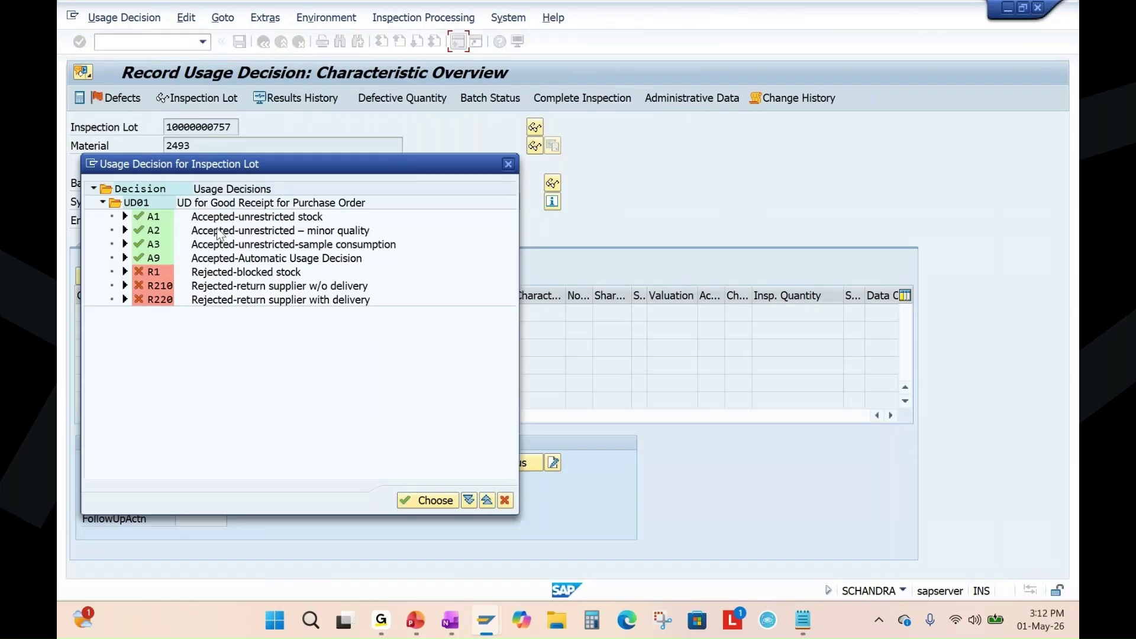
double_click(228, 216)
Save the decision posting 5 KG unrestricted, then return to the PowerPoint slide.
left_click(276, 241)
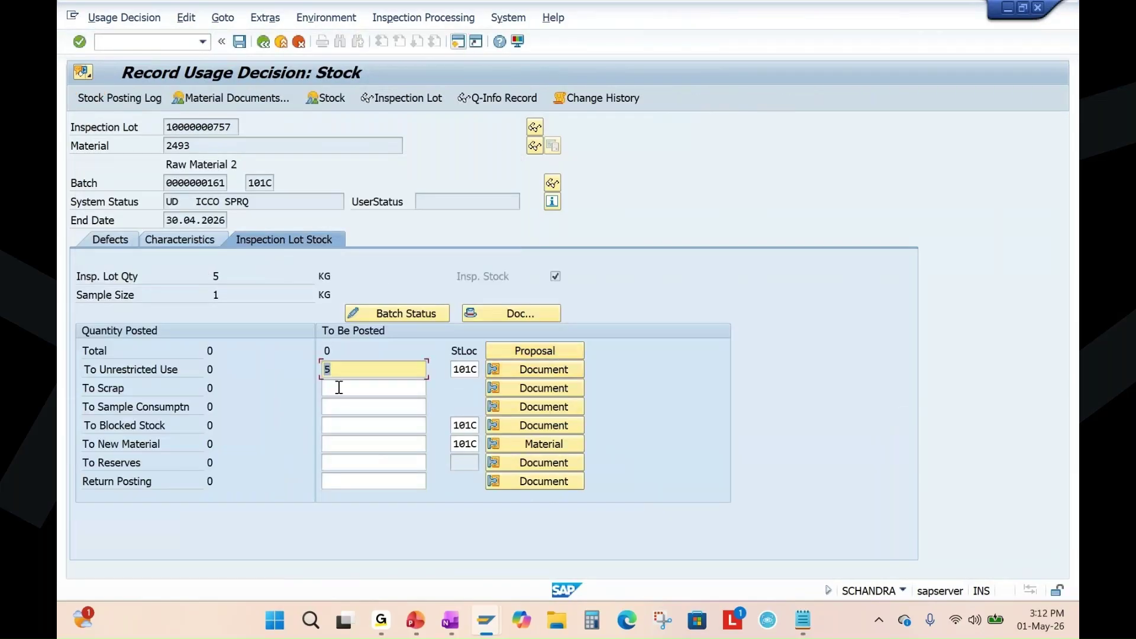
left_click(239, 42)
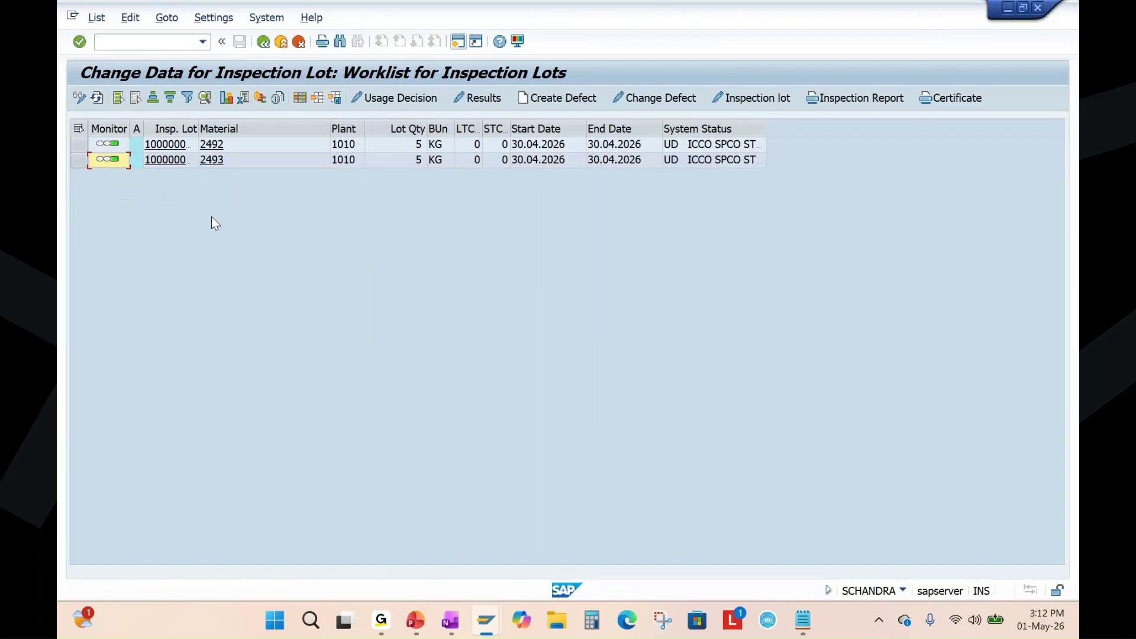
left_click(416, 620)
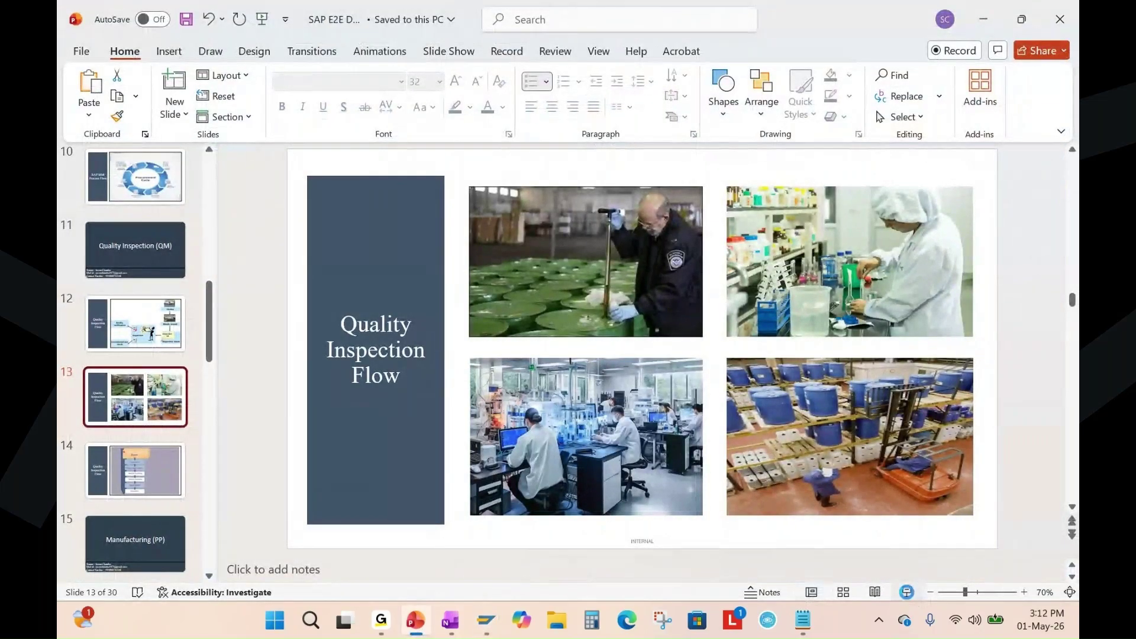
Show slide 13, 'Quality Inspection Flow', full screen and draw a red ink mark on the forklift photo.
left_click(905, 592)
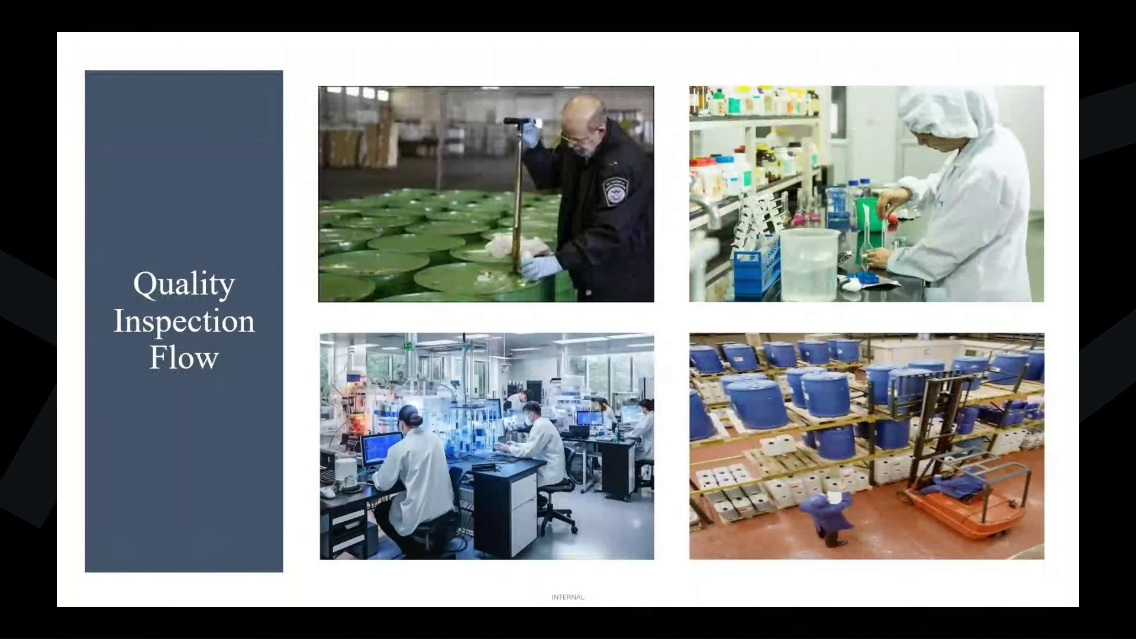
left_click_drag(816, 525, 871, 505)
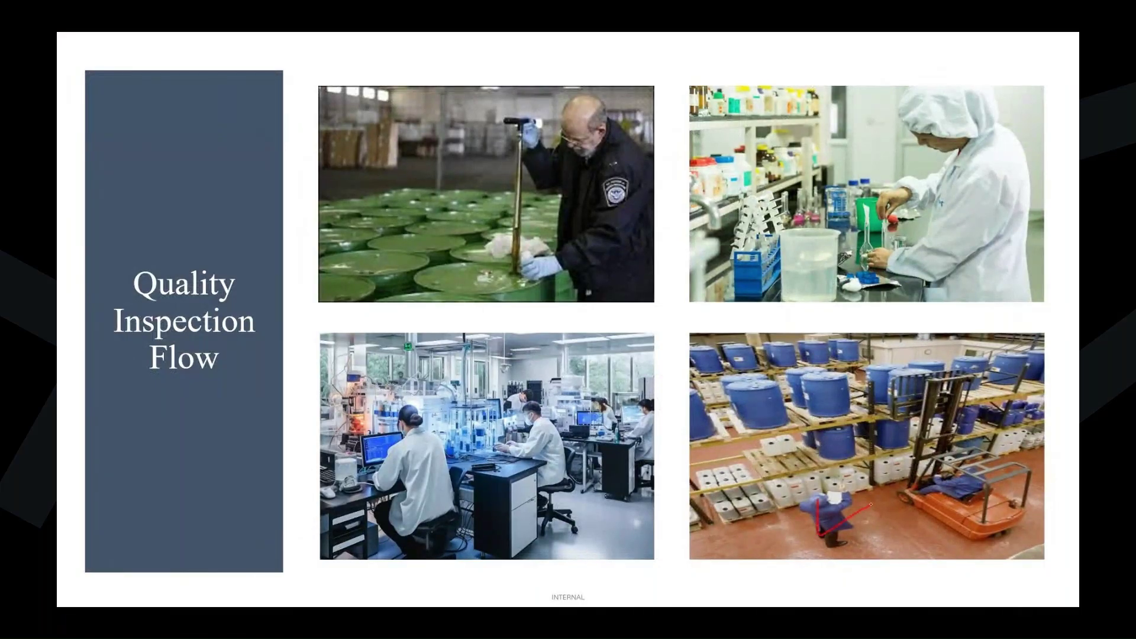
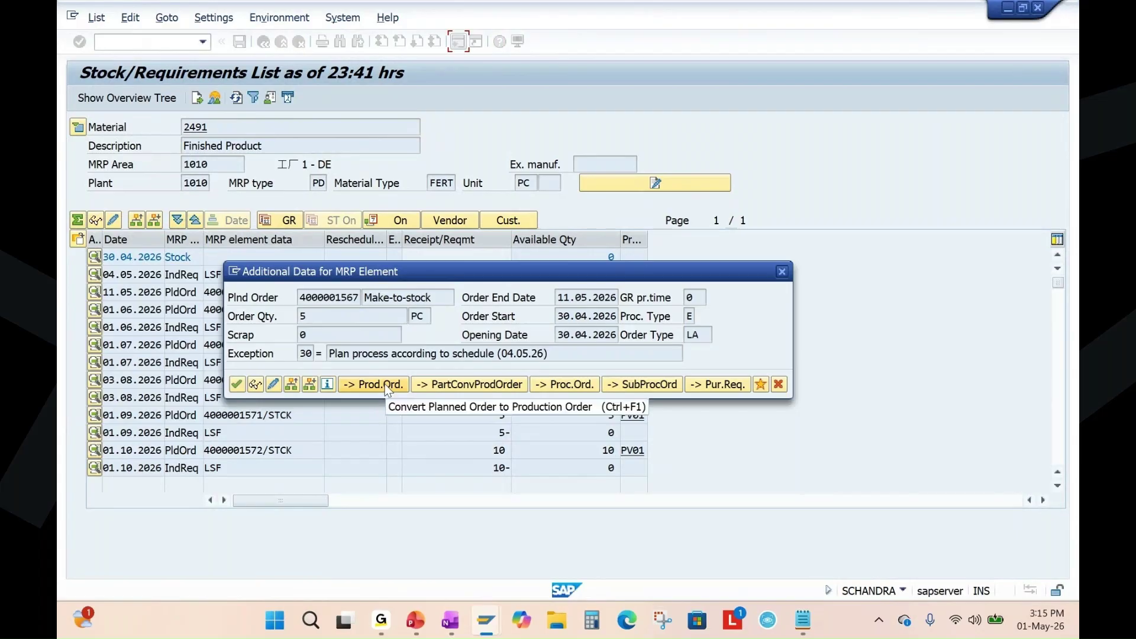
Convert the planned order, check material 2491, 5 PC, plant 1010, and show its components.
left_click(385, 386)
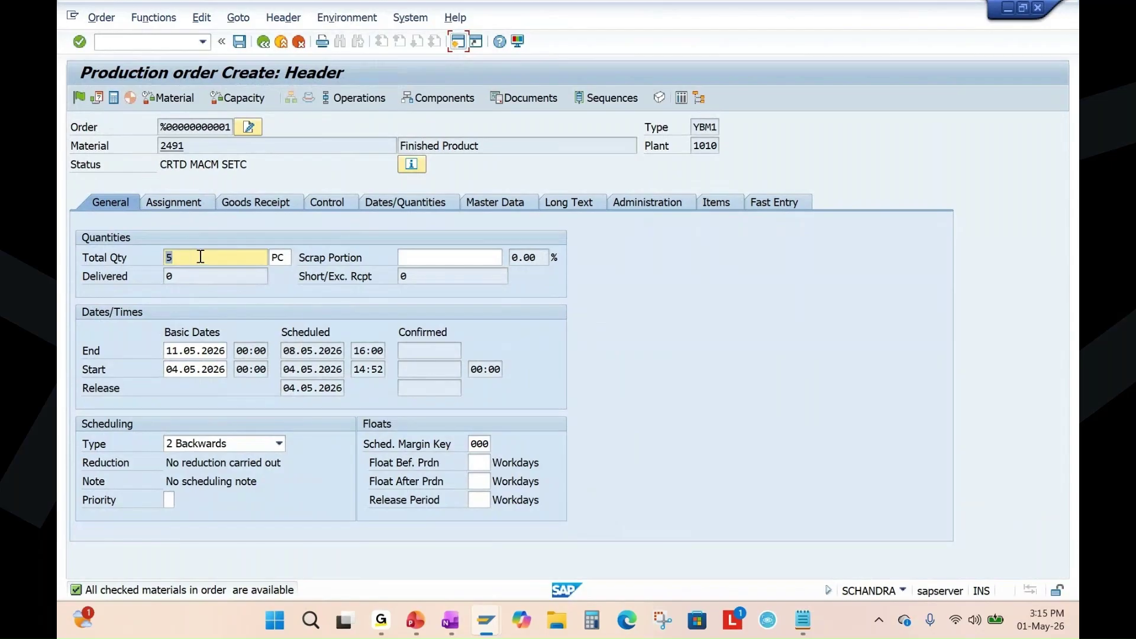
left_click_drag(192, 145, 153, 149)
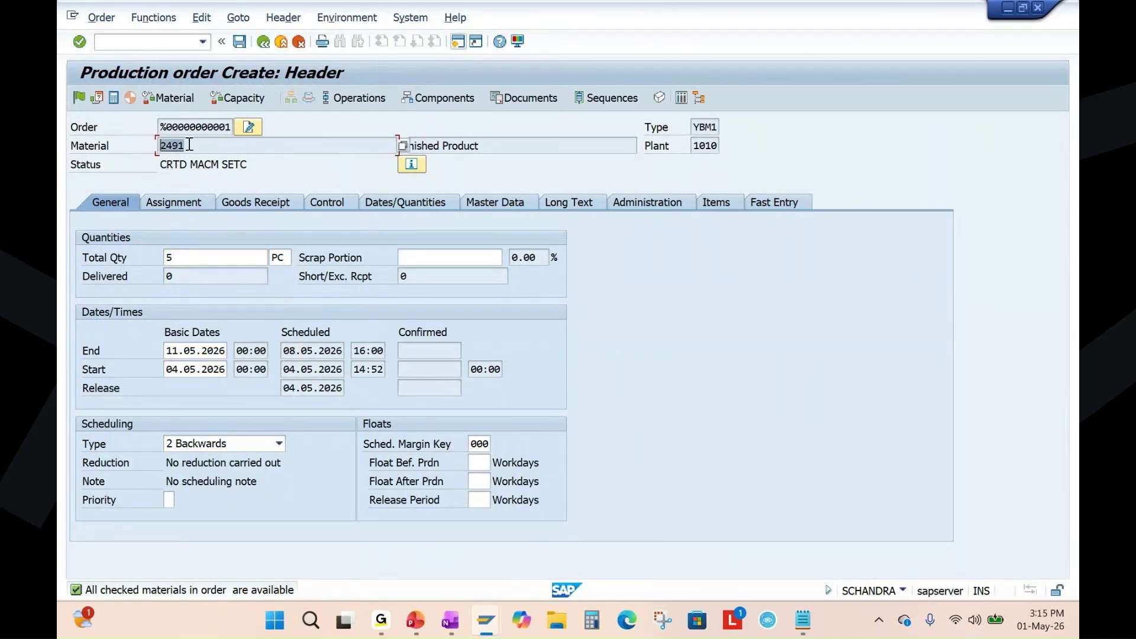
left_click(186, 262)
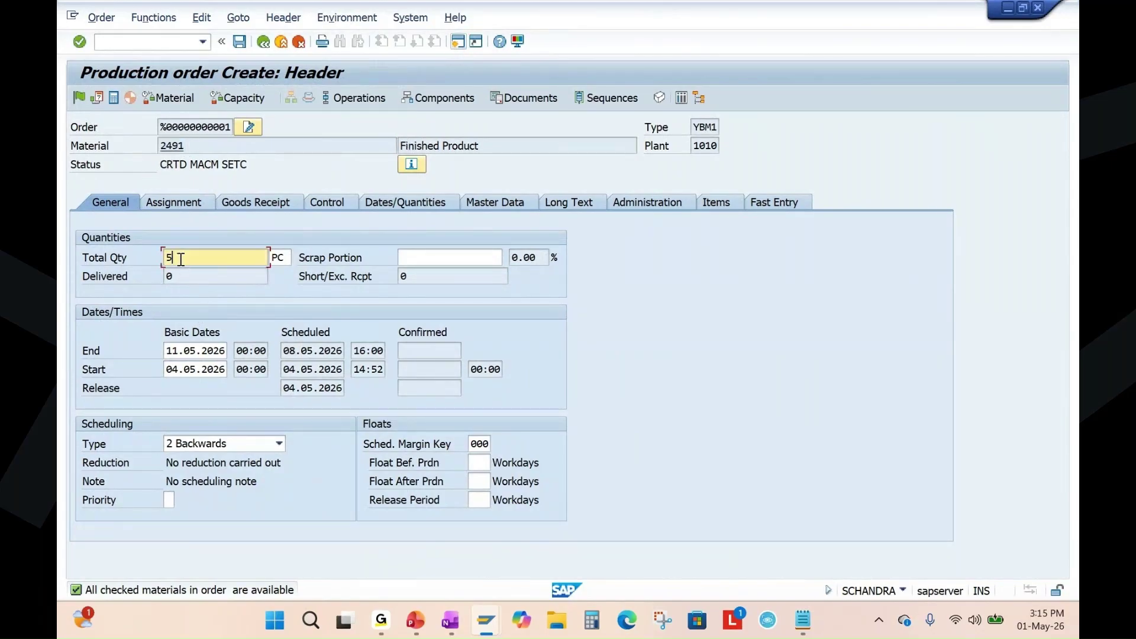
left_click_drag(697, 147, 731, 147)
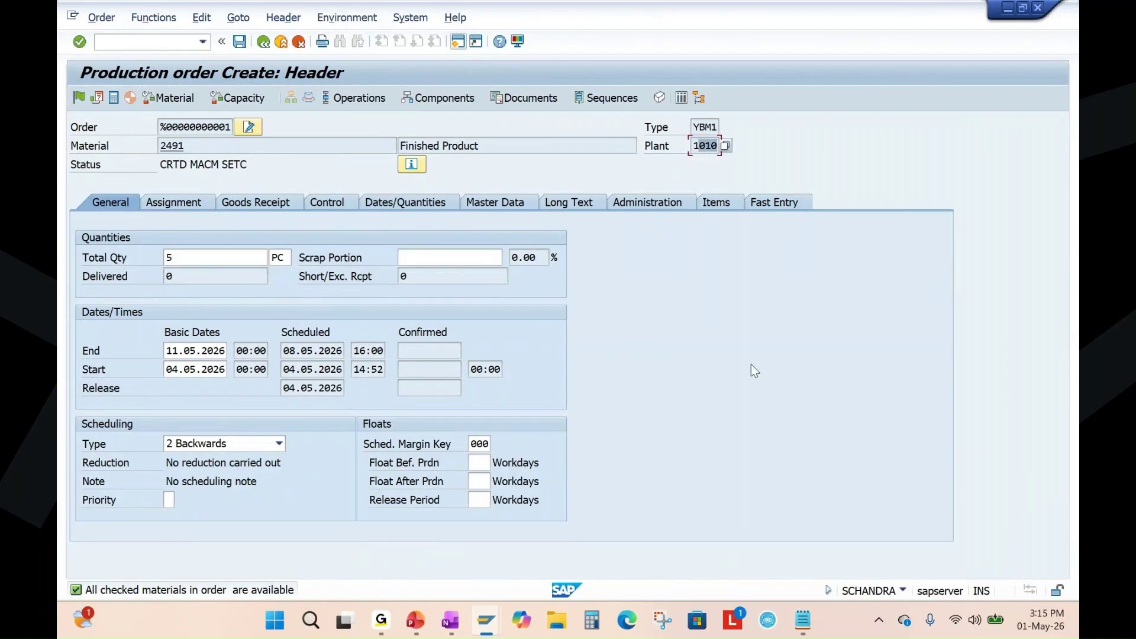
left_click(169, 258)
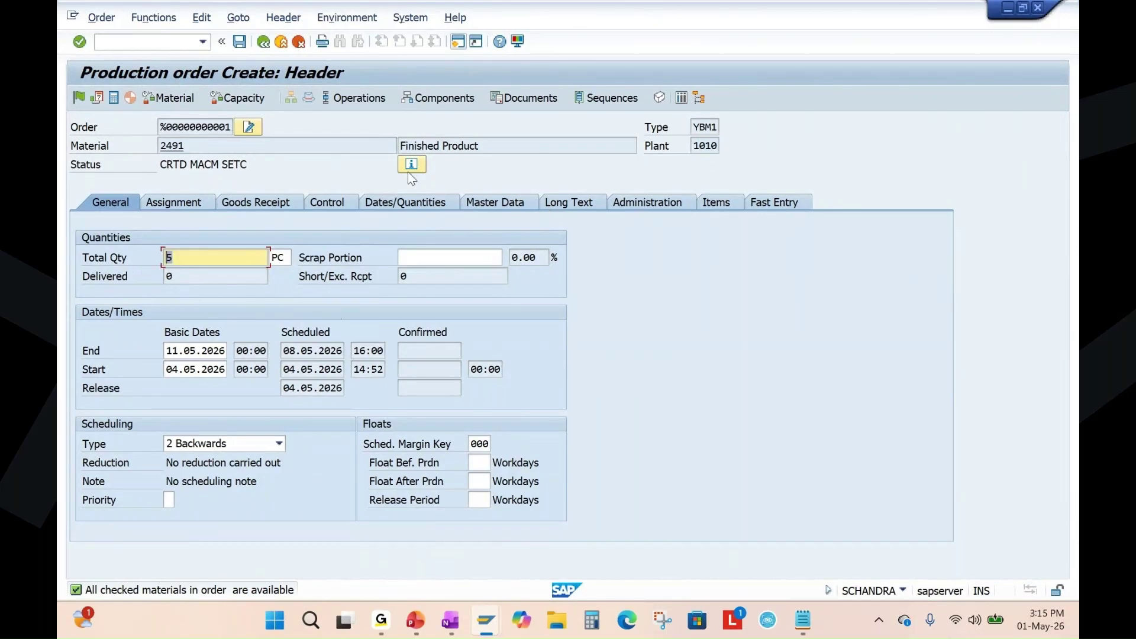
left_click(441, 98)
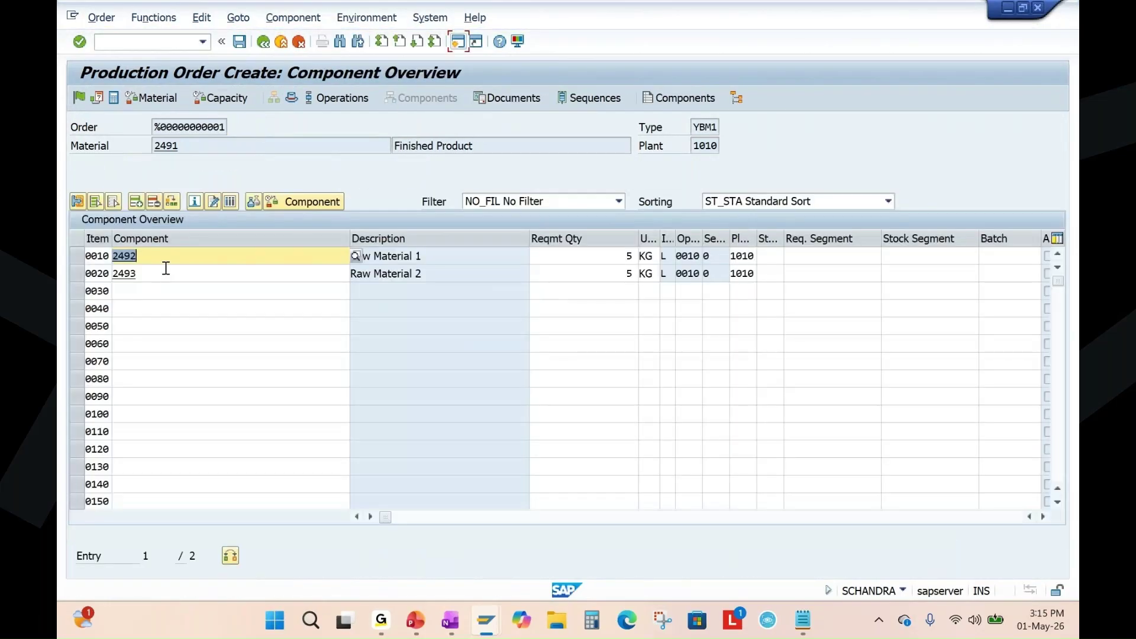
Check components 2492 and 2493 and their required quantities in rows 0010 and 0020.
left_click(111, 277)
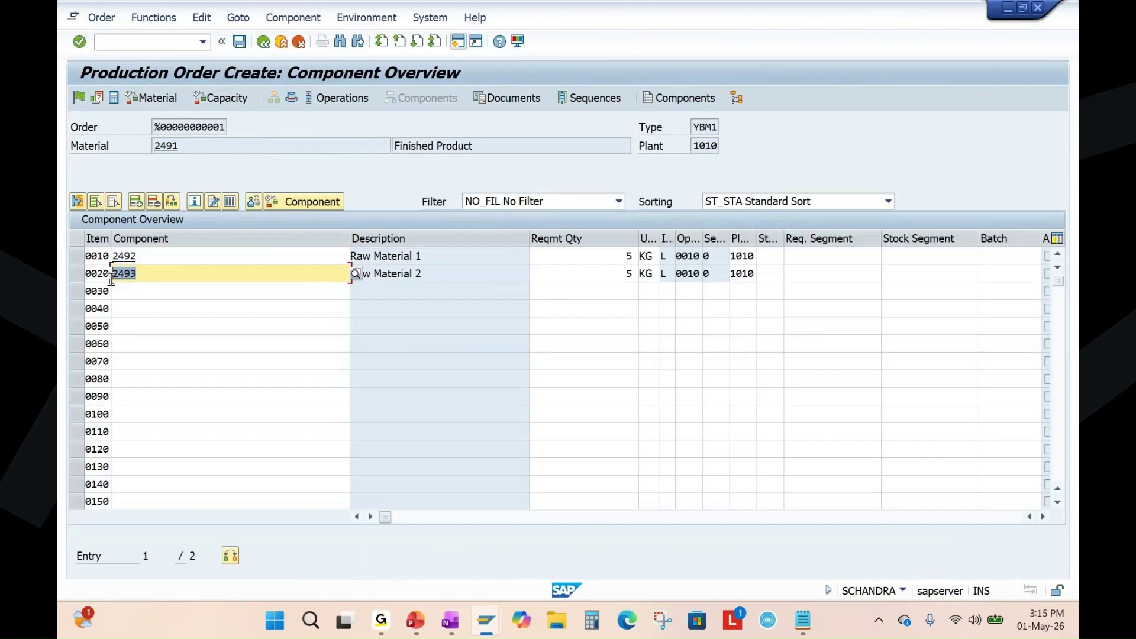
left_click(144, 260)
left_click(616, 255)
left_click(626, 272)
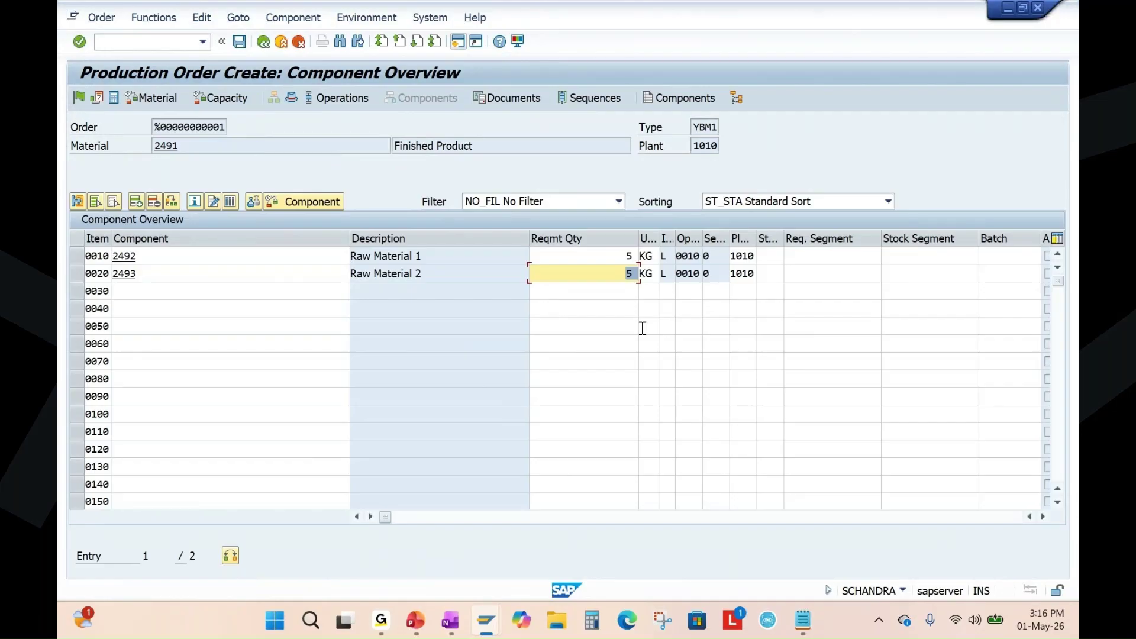
Review the three production operations on work centers MACHINE1, MACHINE2 and MACHINE3.
left_click(342, 98)
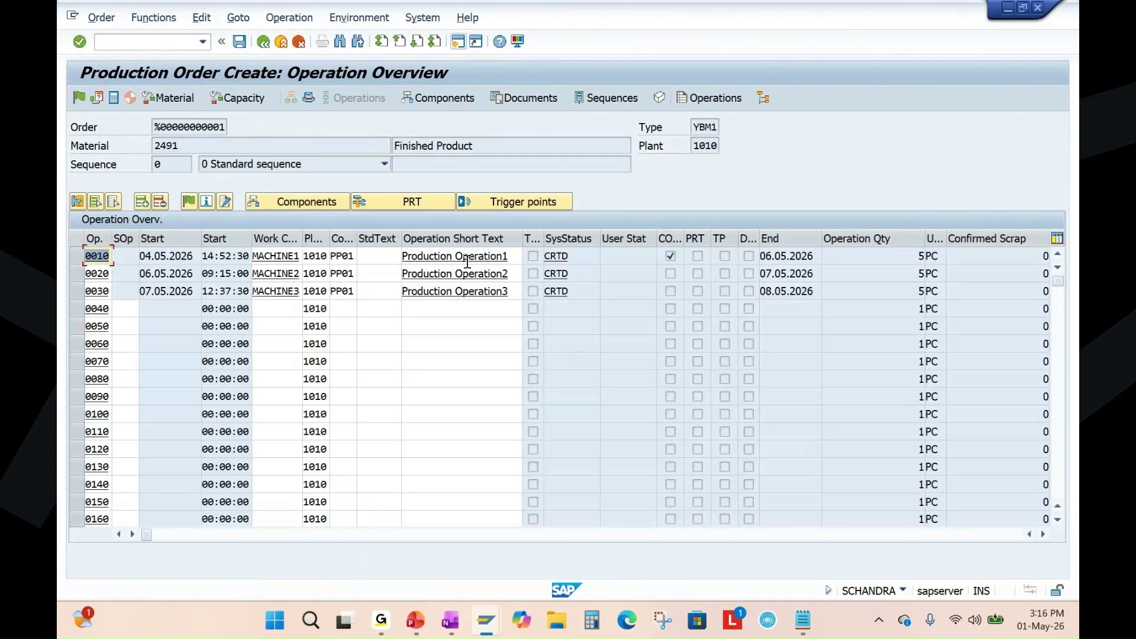
left_click(484, 256)
left_click(488, 274)
left_click(491, 291)
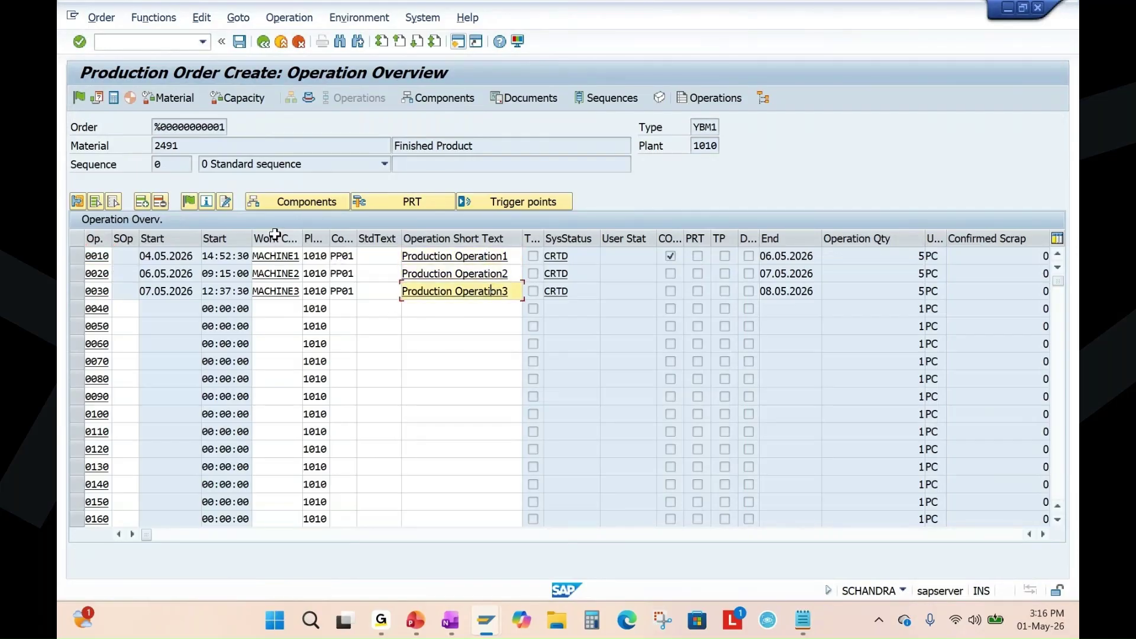
left_click(277, 259)
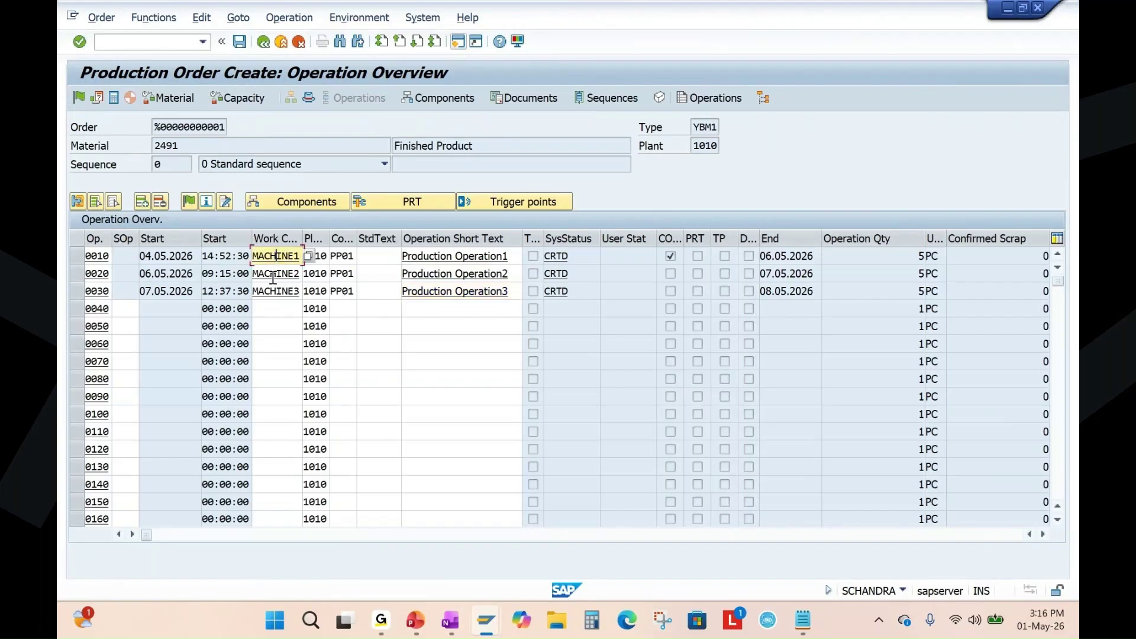
left_click(265, 273)
left_click(270, 292)
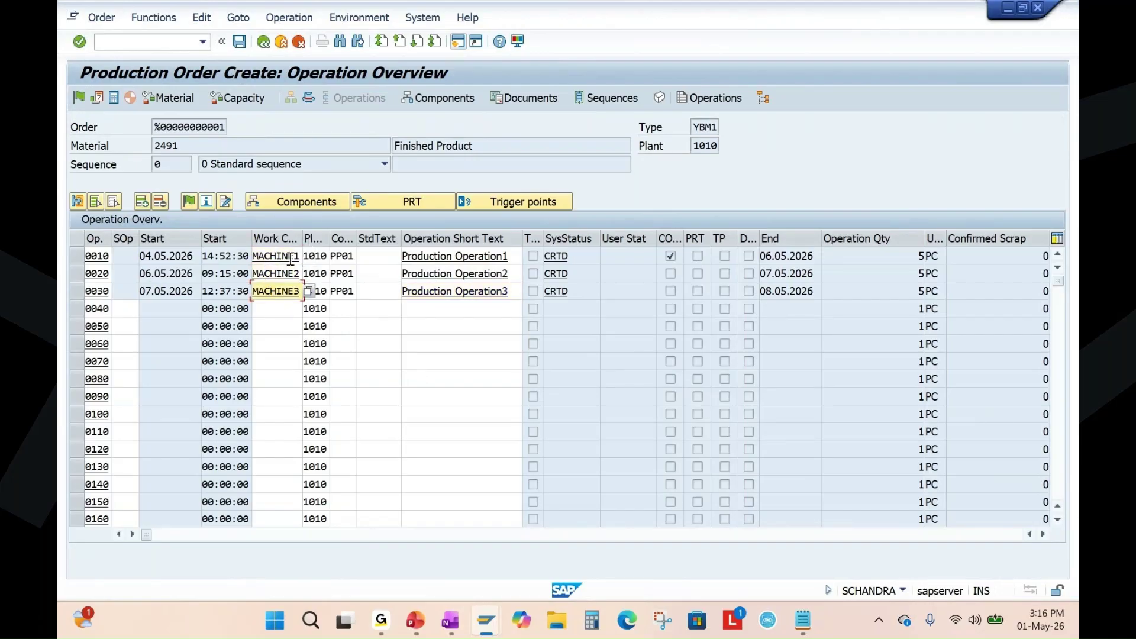
left_click(291, 258)
left_click(285, 273)
left_click(282, 291)
Recheck both components' required quantities on the component overview and save the order.
left_click(440, 97)
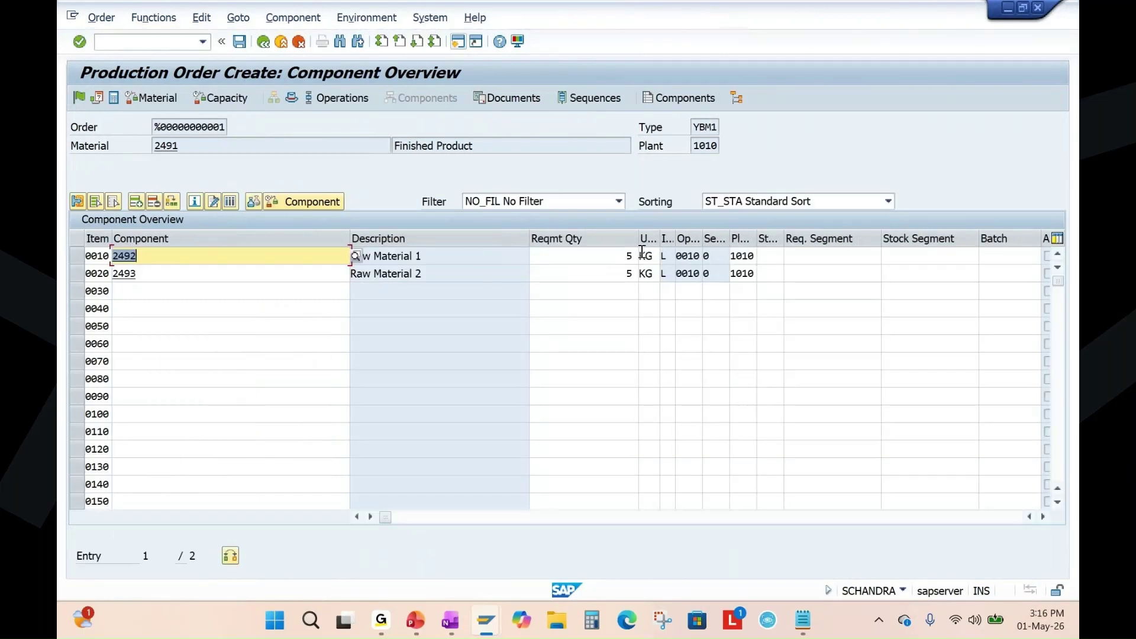
left_click(622, 255)
left_click(616, 274)
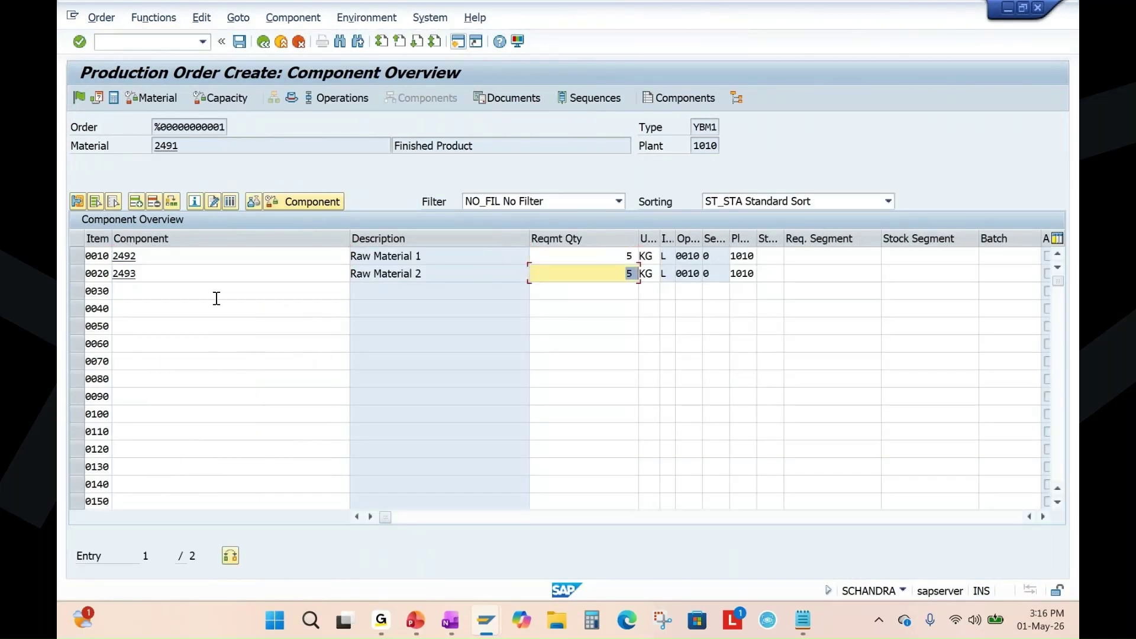
left_click(146, 258)
left_click(157, 273)
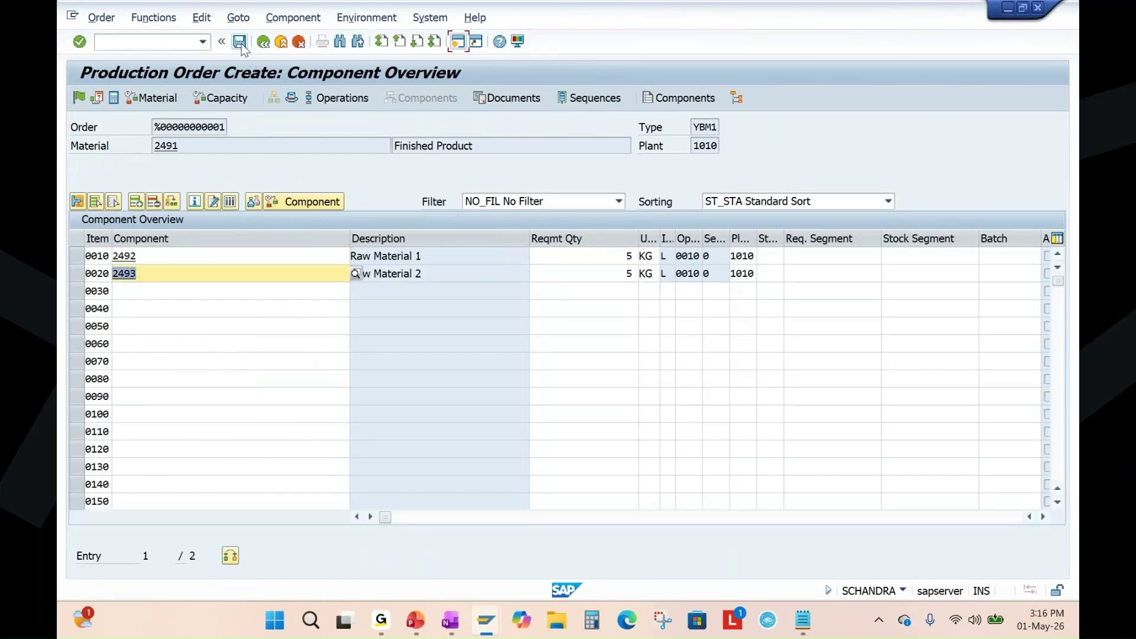
left_click(239, 43)
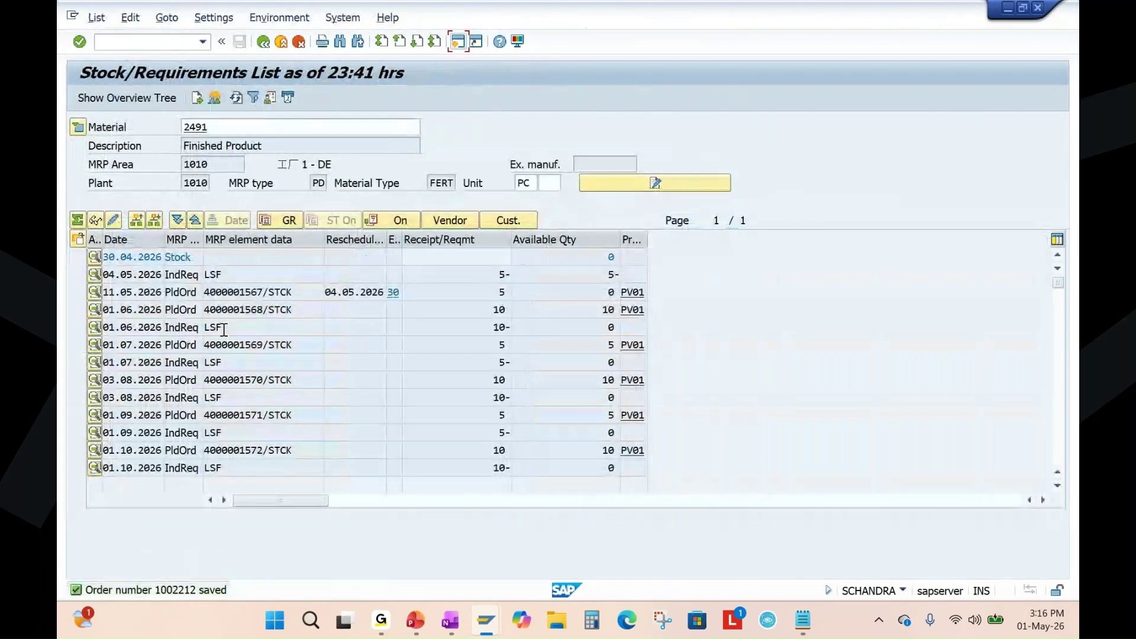
Refresh MD04 twice to show the new YBM1 production order on 11.05.2026, then switch to OneNote.
left_click(236, 98)
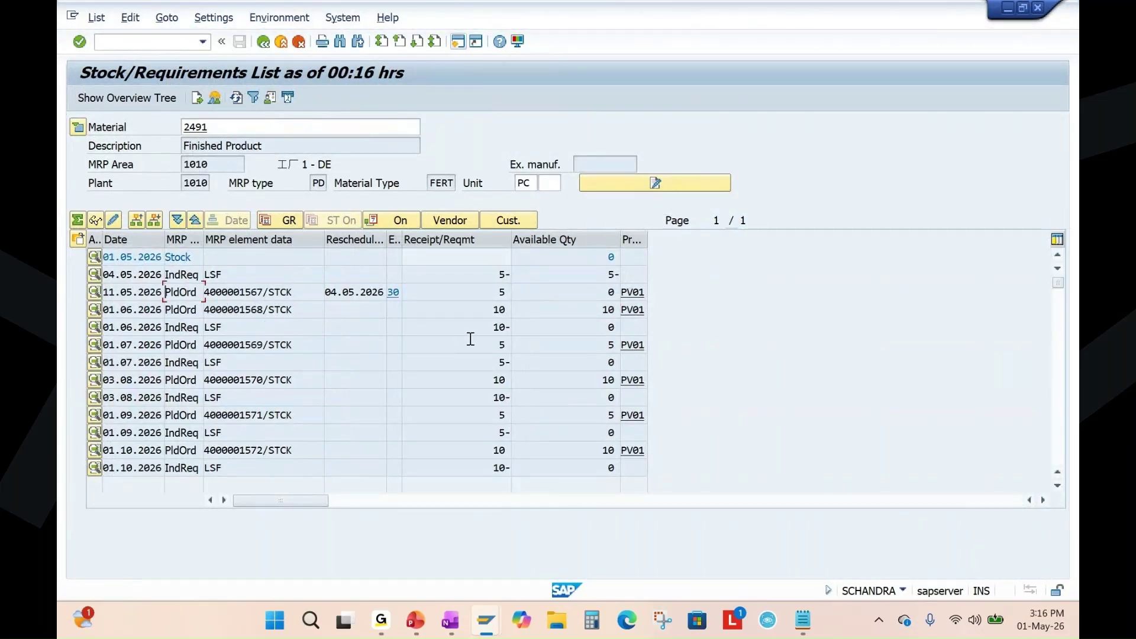
left_click(236, 99)
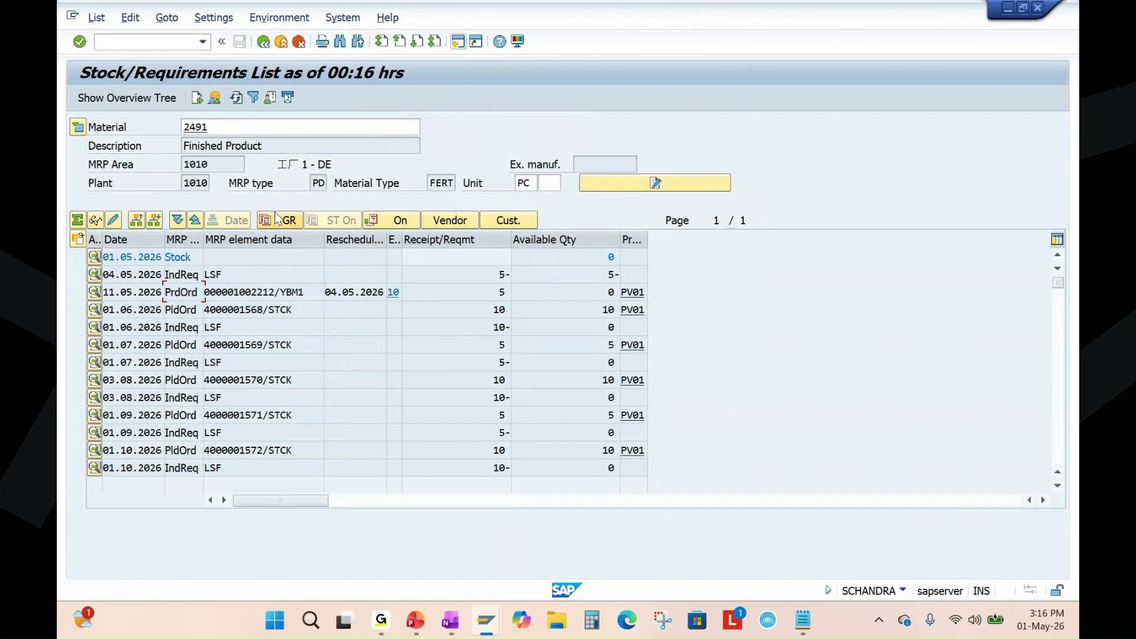
left_click_drag(233, 292, 275, 291)
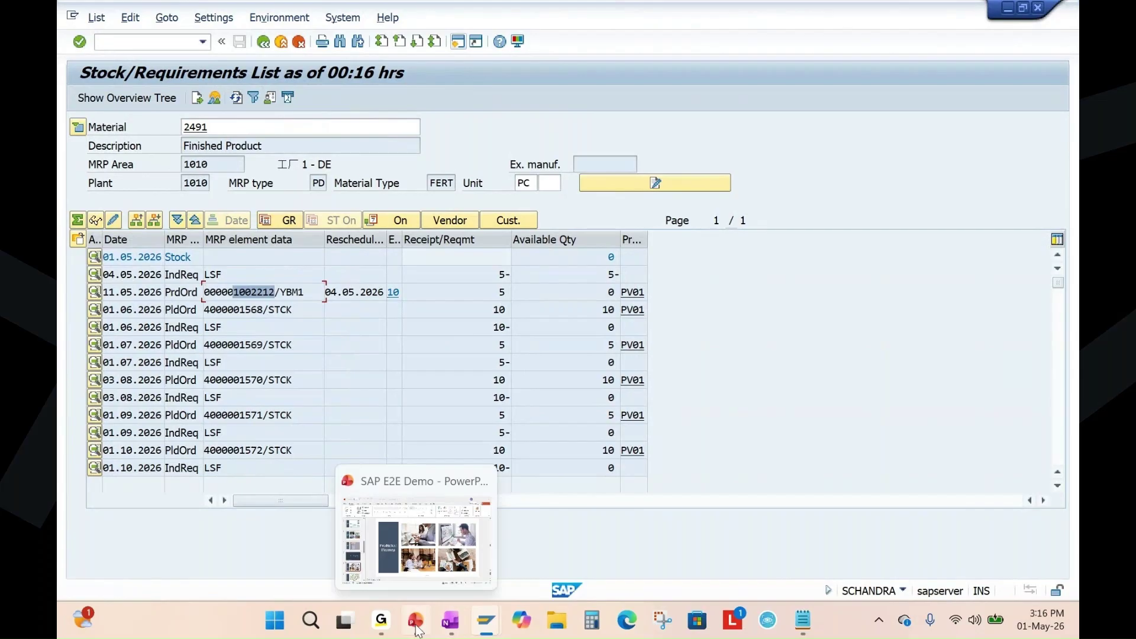
left_click(483, 582)
left_click(450, 621)
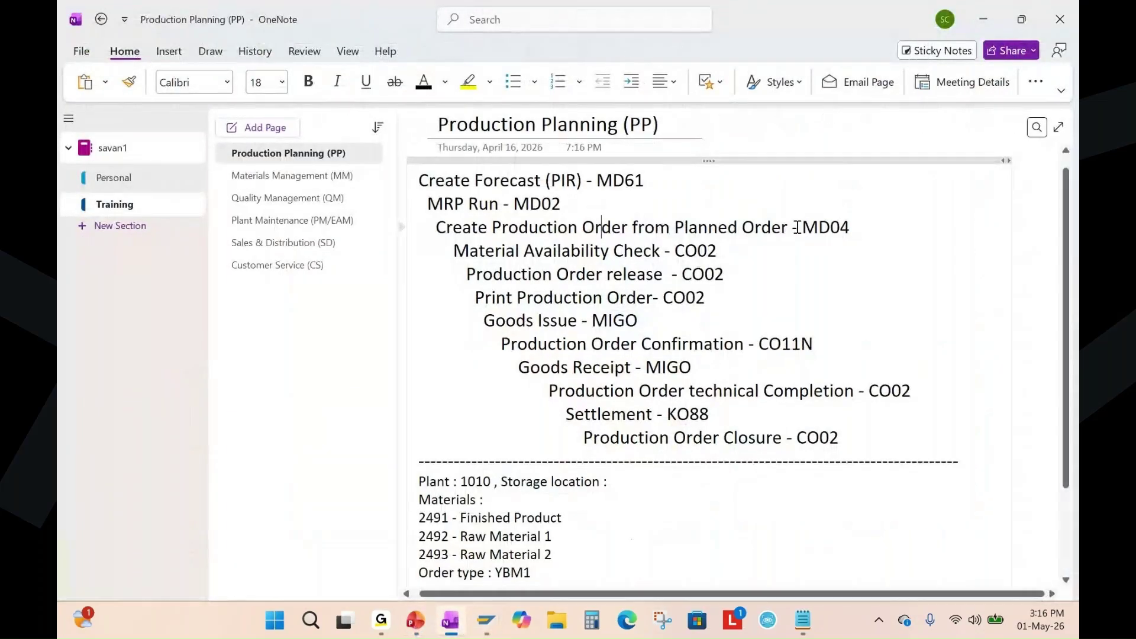
Highlight the 'Create Production Order from Planned Order' note, then return to SAP's stock/requirements list.
left_click_drag(798, 227, 771, 229)
left_click_drag(439, 228, 772, 229)
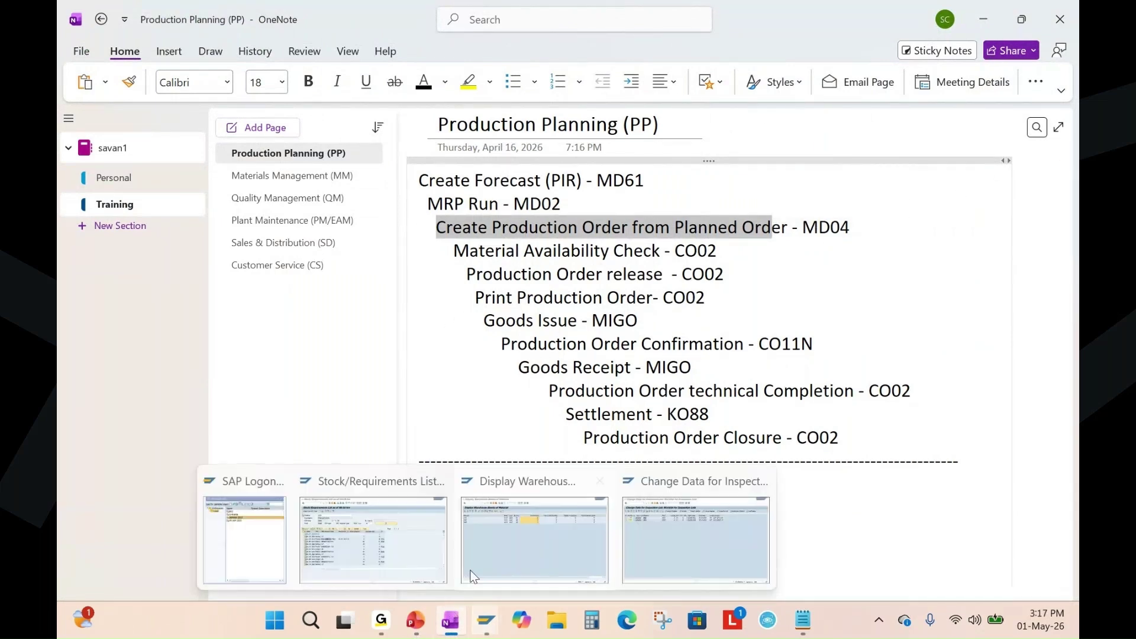
left_click(415, 620)
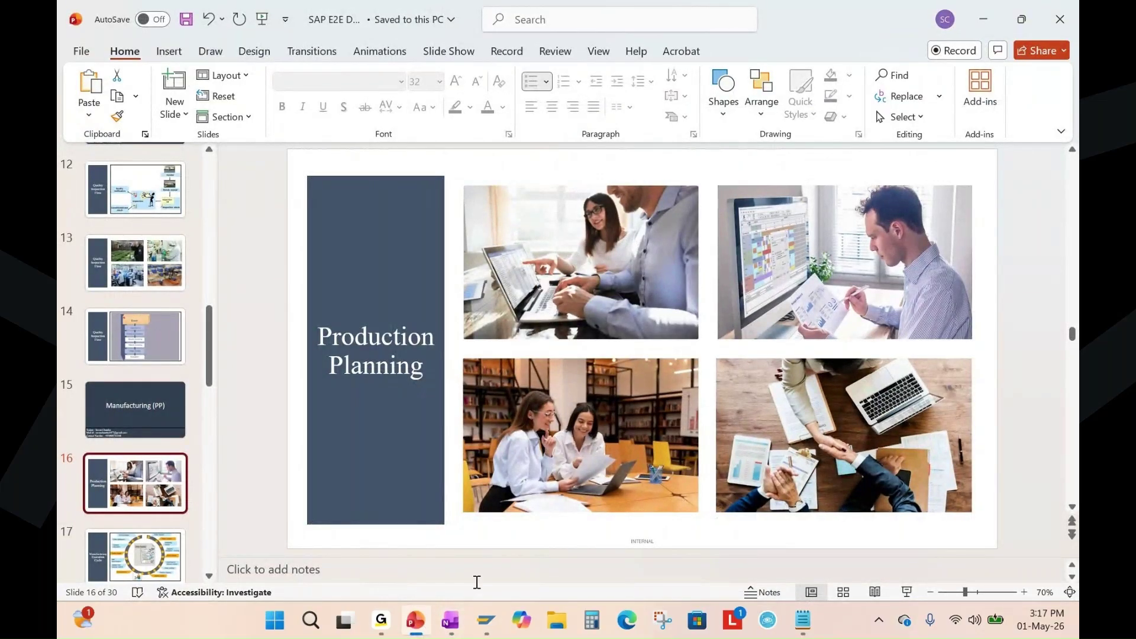
left_click(485, 620)
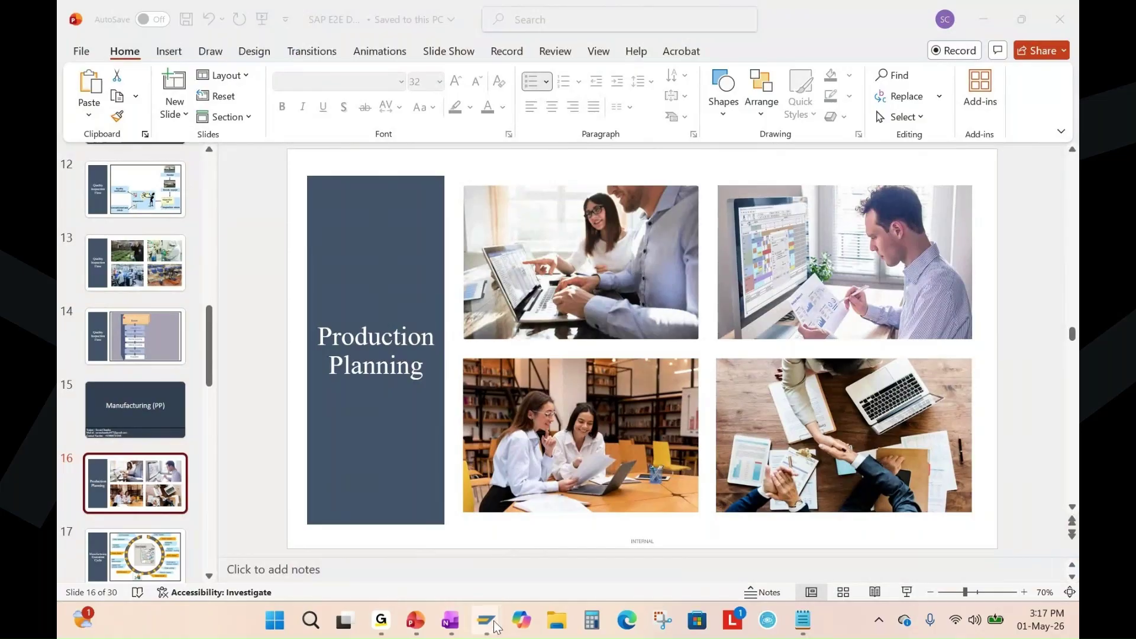
mouse_move(486, 620)
left_click(394, 533)
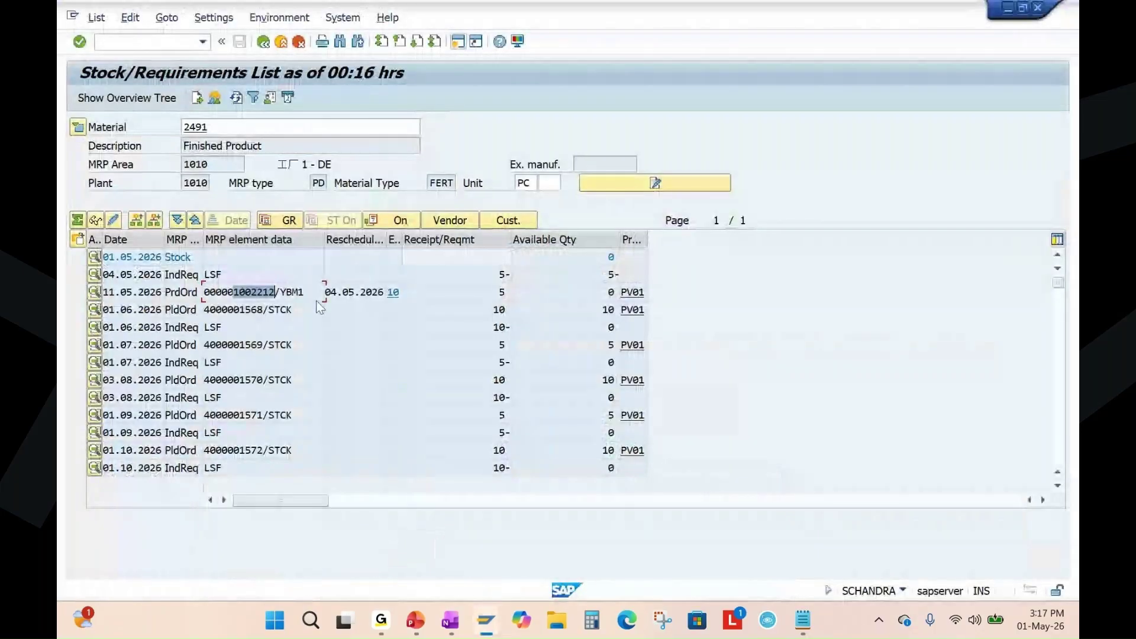
Highlight the production order number, view 2491's warehouse stock, then bring up the inspection lot worklist.
left_click_drag(236, 295, 233, 298)
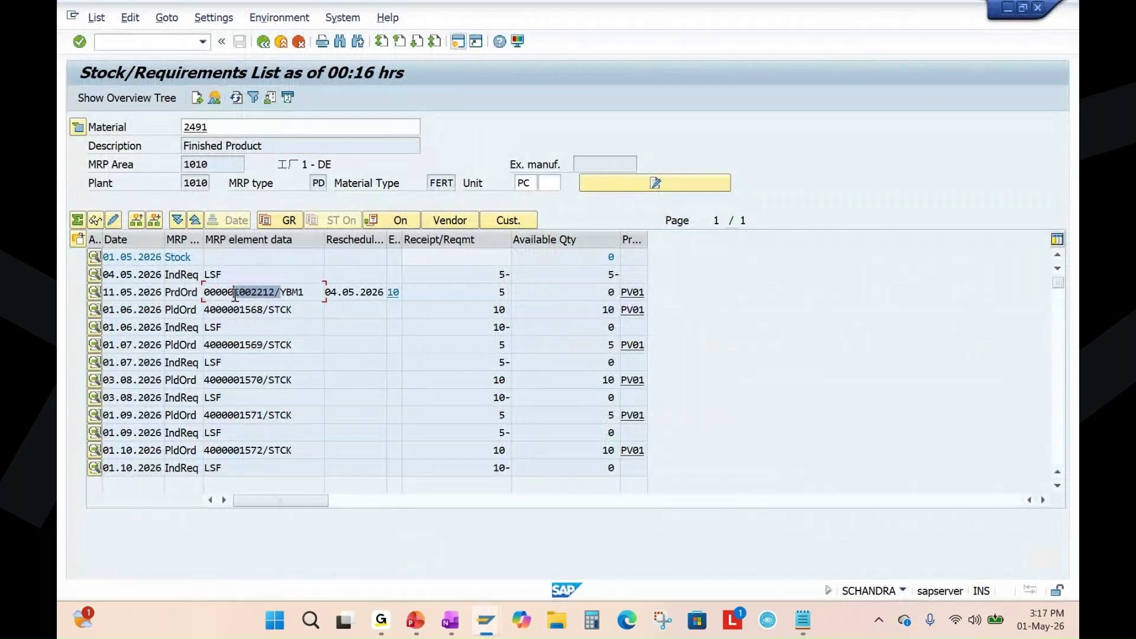
mouse_move(484, 615)
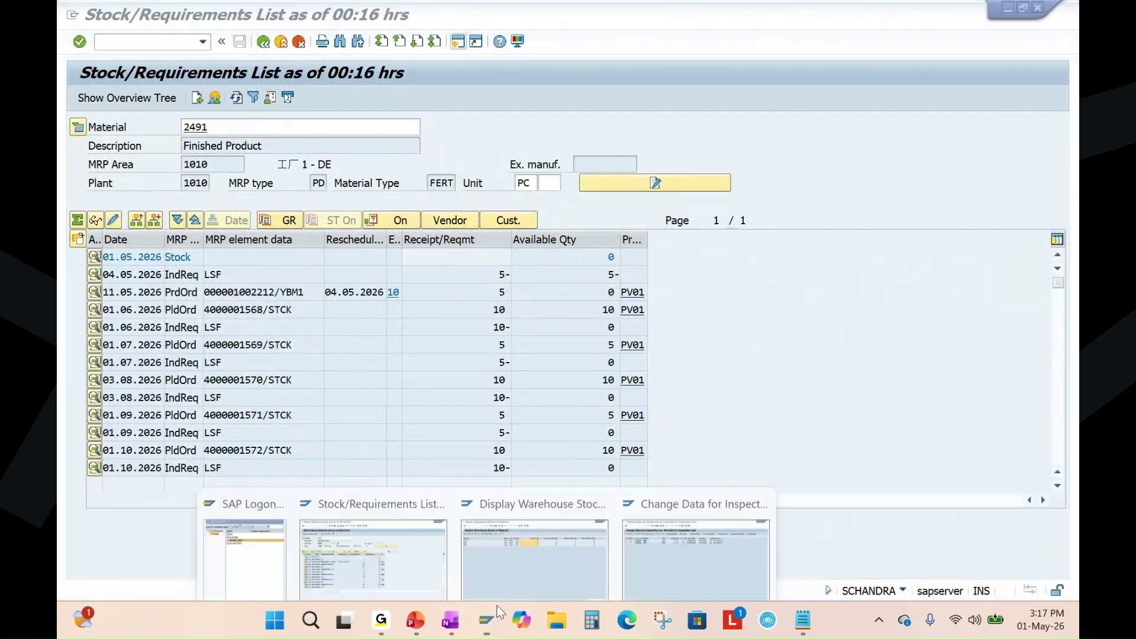
left_click(539, 550)
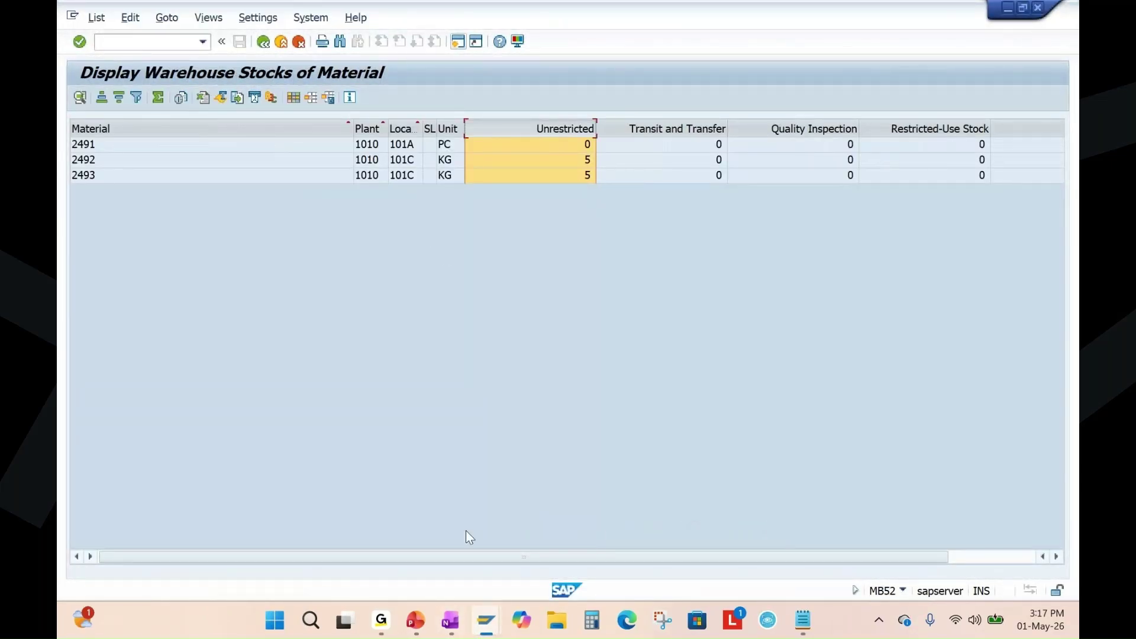
mouse_move(485, 619)
left_click(676, 539)
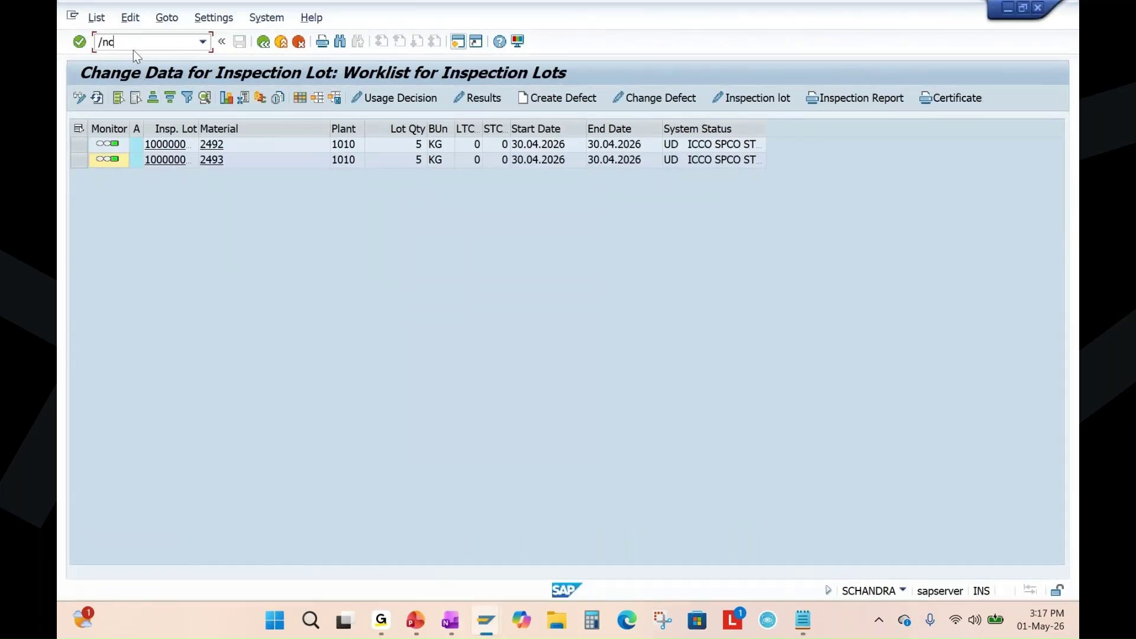
Open production order 1002212 in CO02.
key("Return")
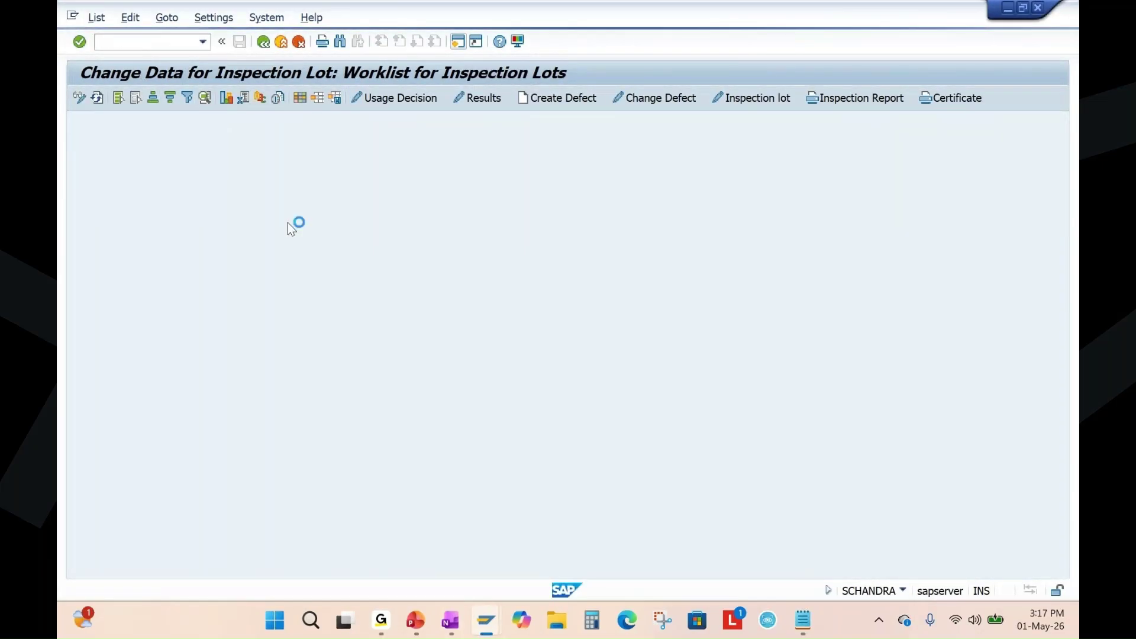
left_click(254, 160)
type("/")
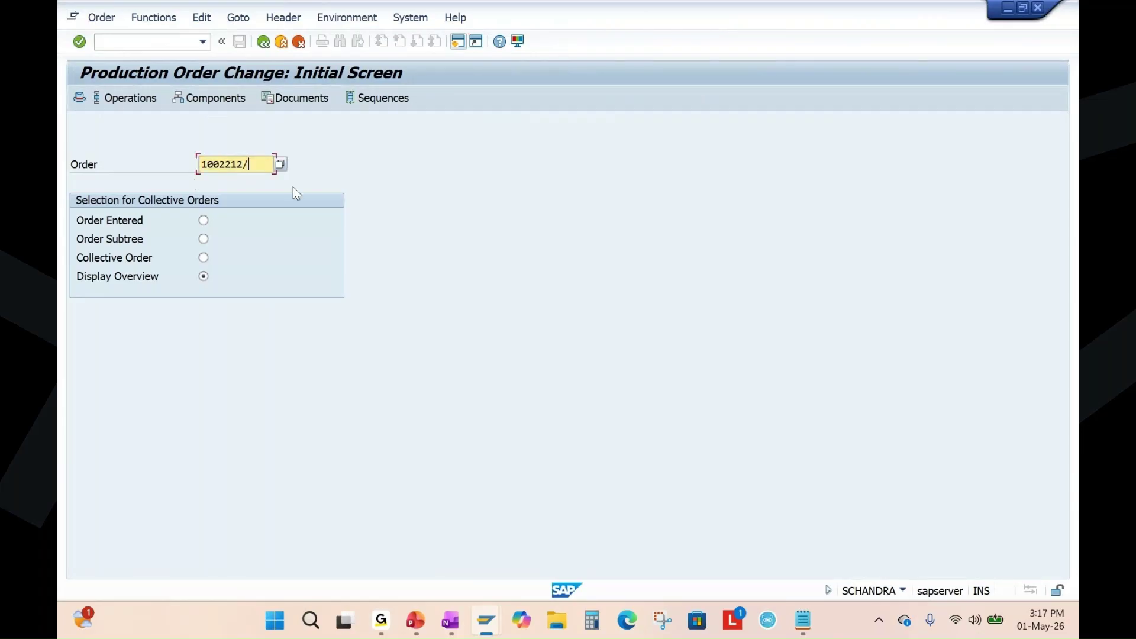
key("BackSpace")
key("Return")
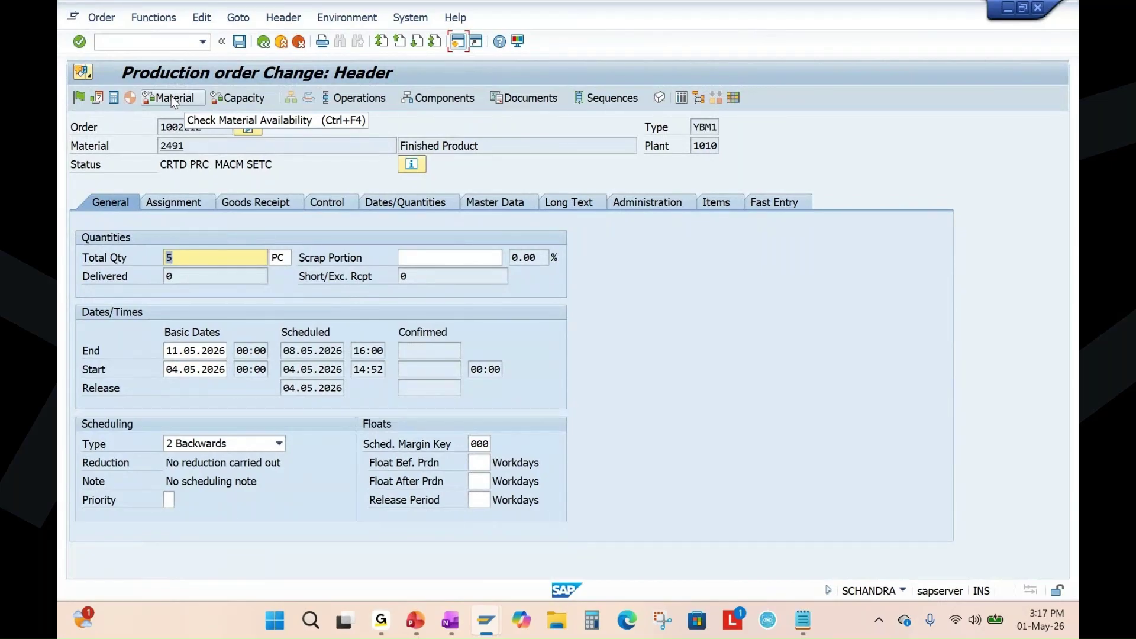
Check material availability for order 1002212 and save it.
left_click(175, 98)
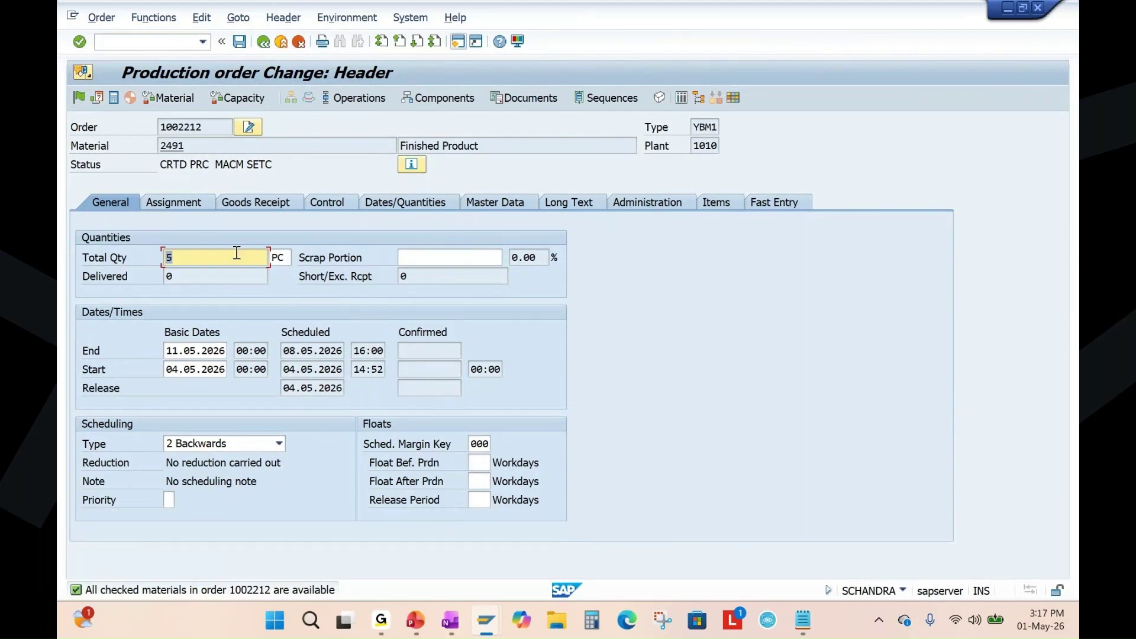
left_click(239, 42)
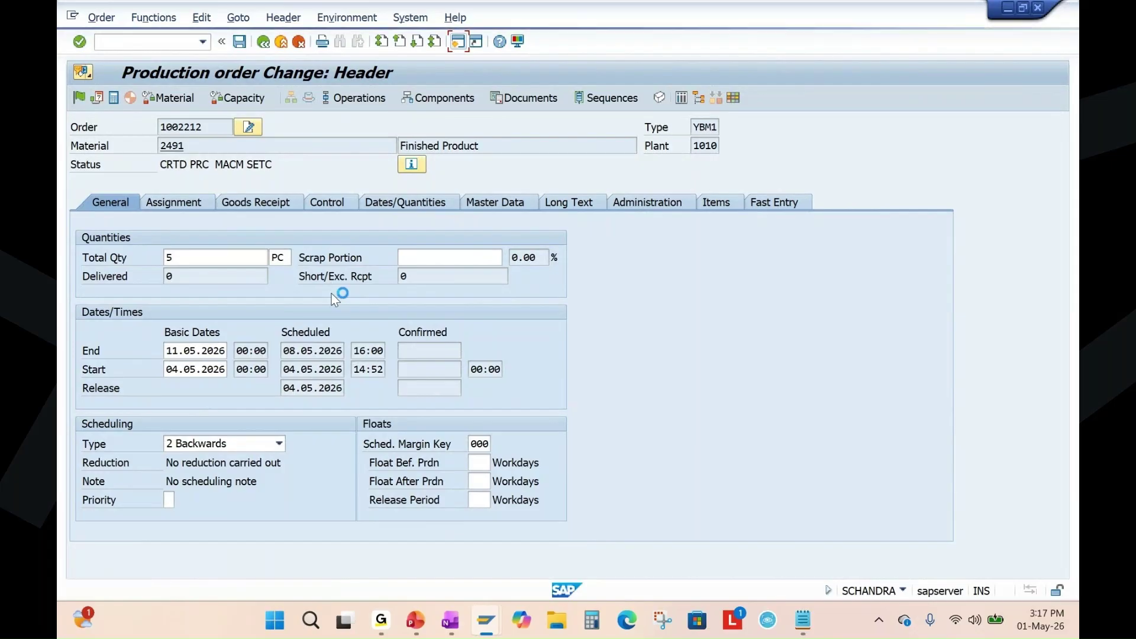
left_click(415, 621)
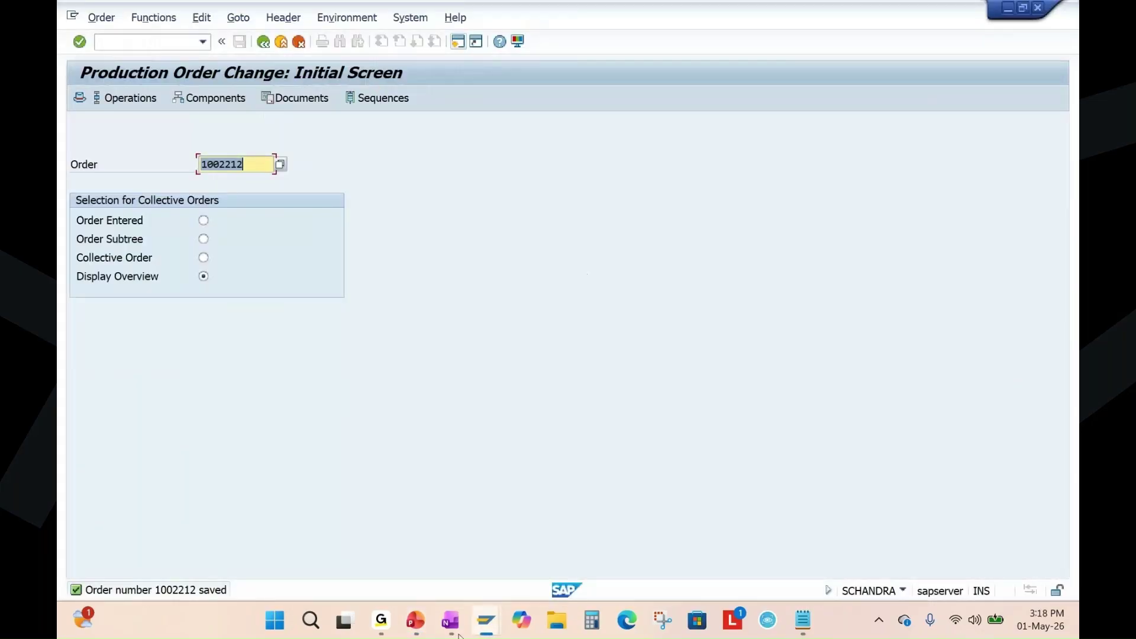
Mark the Material Availability Check and Production Order release - CO02 notes, then reopen order 1002212.
left_click(450, 622)
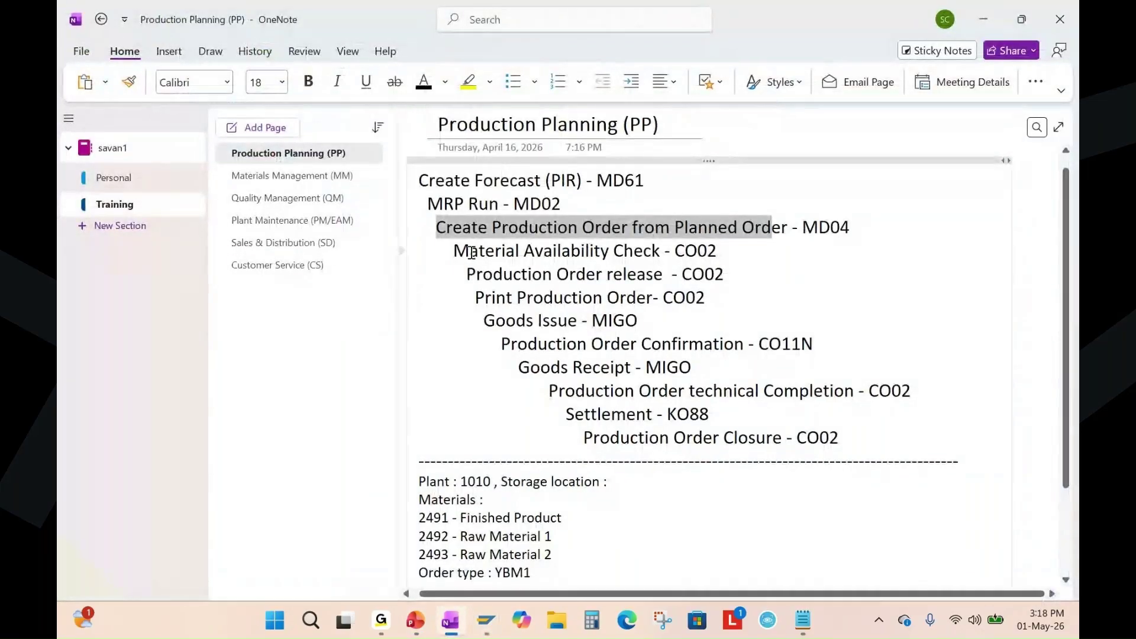
left_click_drag(454, 251, 717, 250)
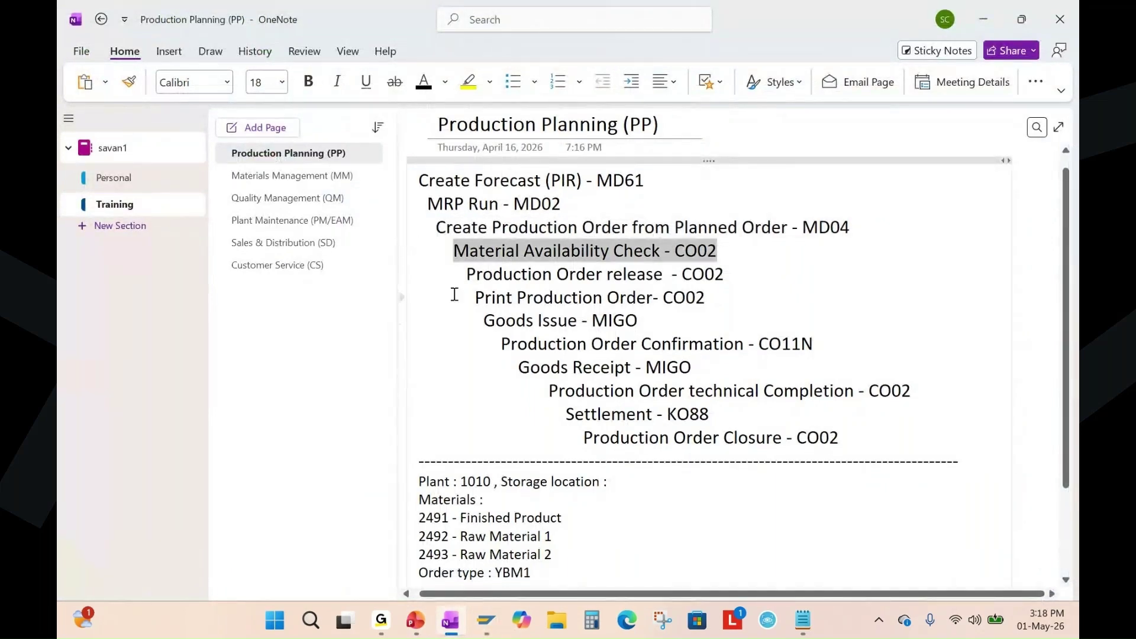
left_click_drag(465, 274, 737, 276)
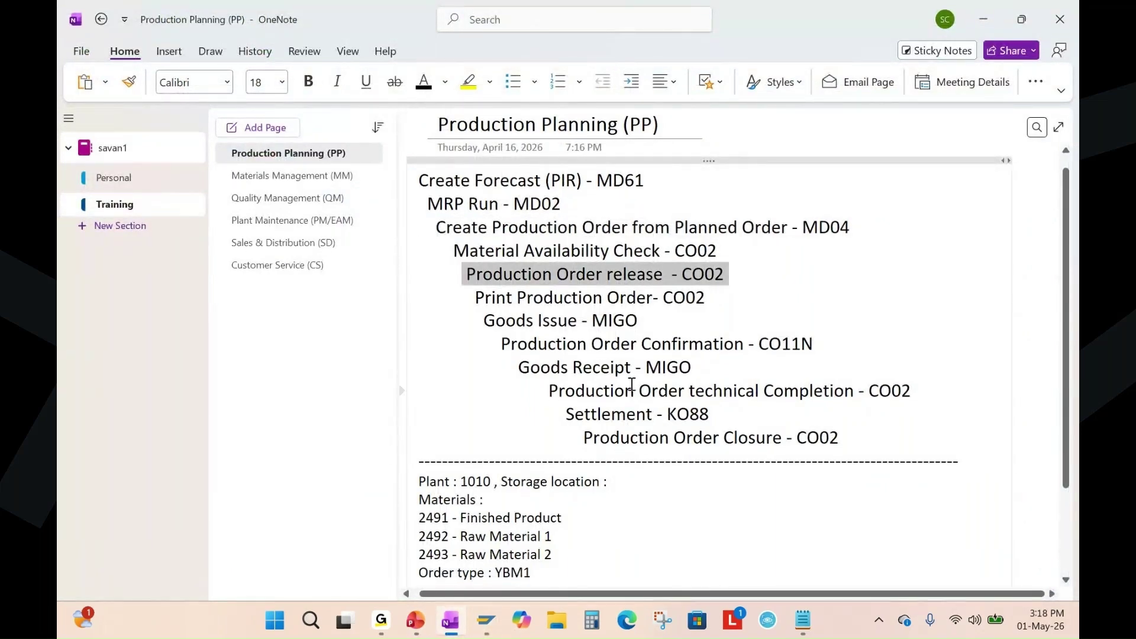
key("alt+Tab")
key("Return")
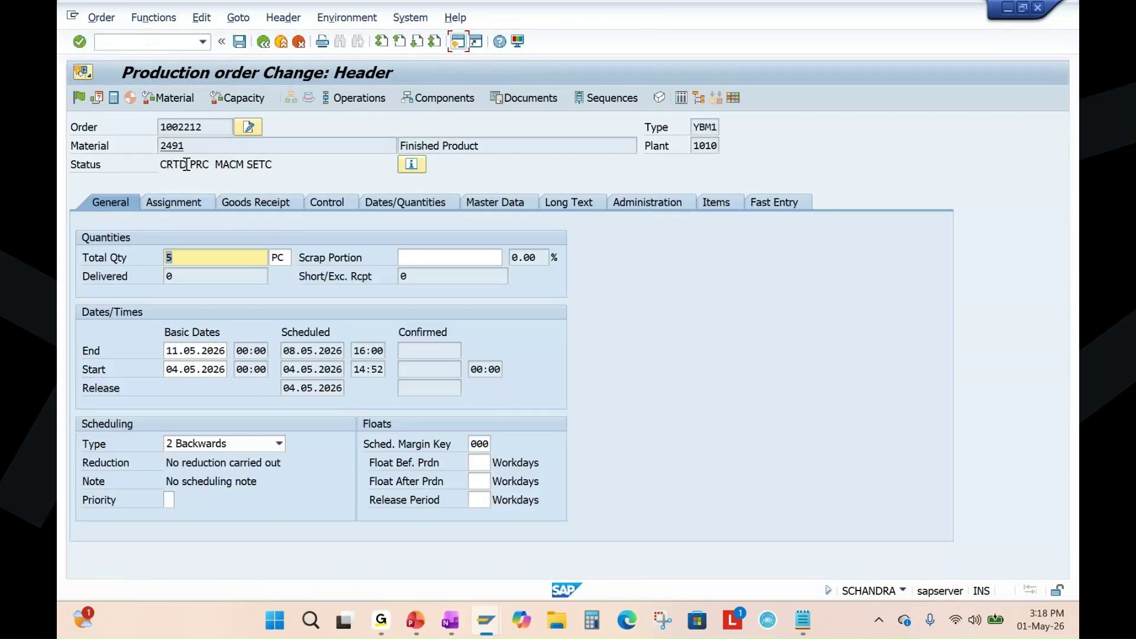
Release order 1002212 with the green flag and confirm its status changed from CRTD to REL.
double_click(187, 165)
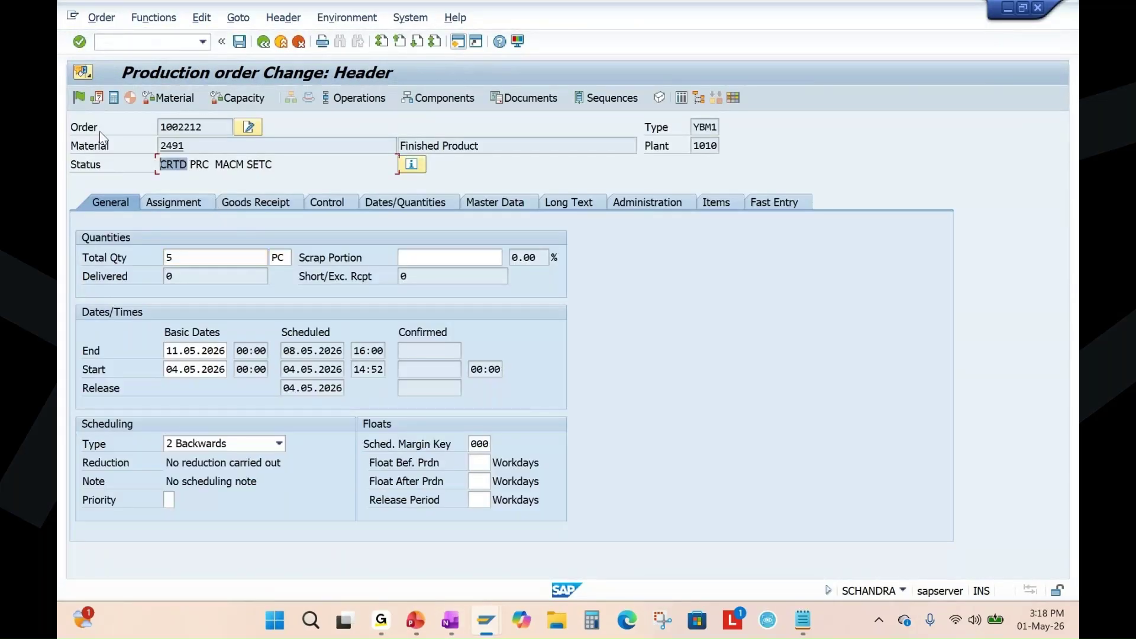
left_click(78, 97)
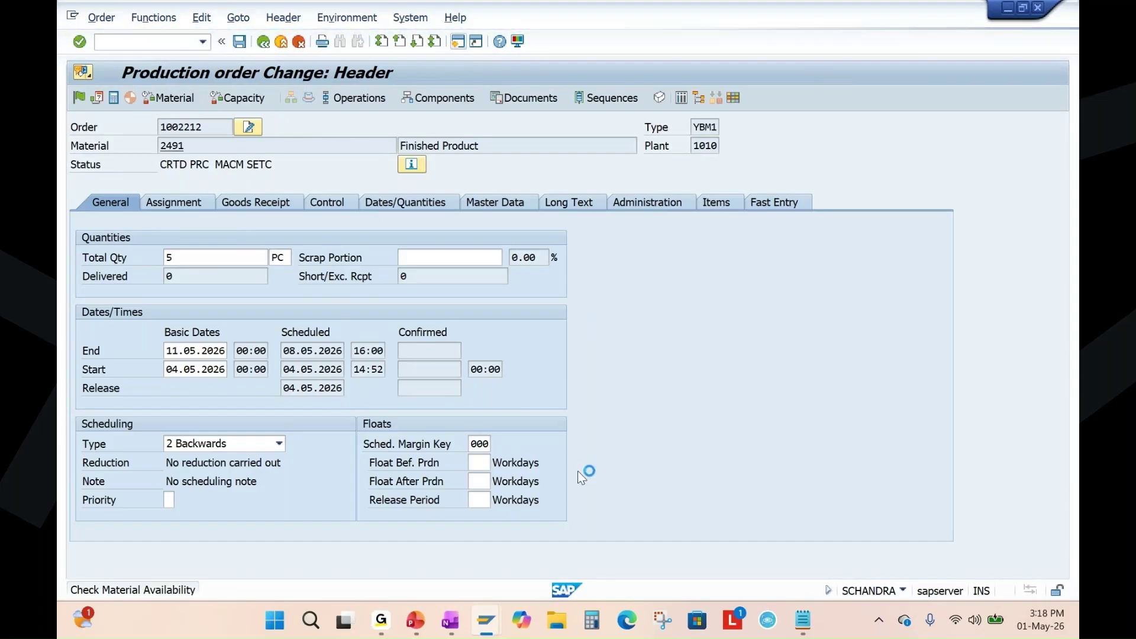
left_click(416, 620)
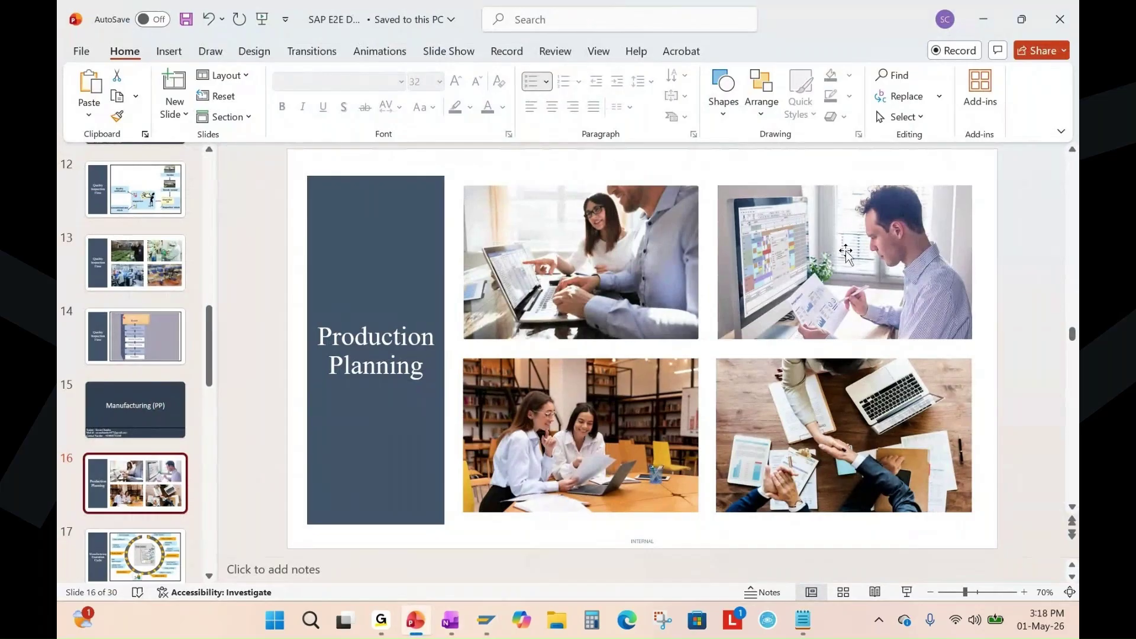
mouse_move(494, 633)
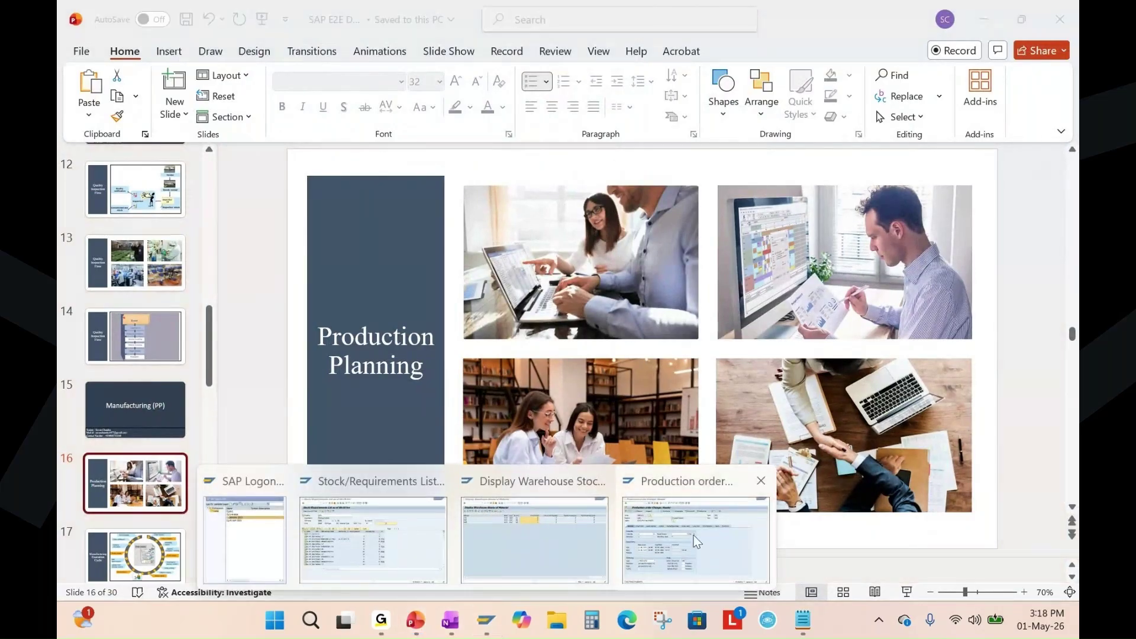
left_click(697, 533)
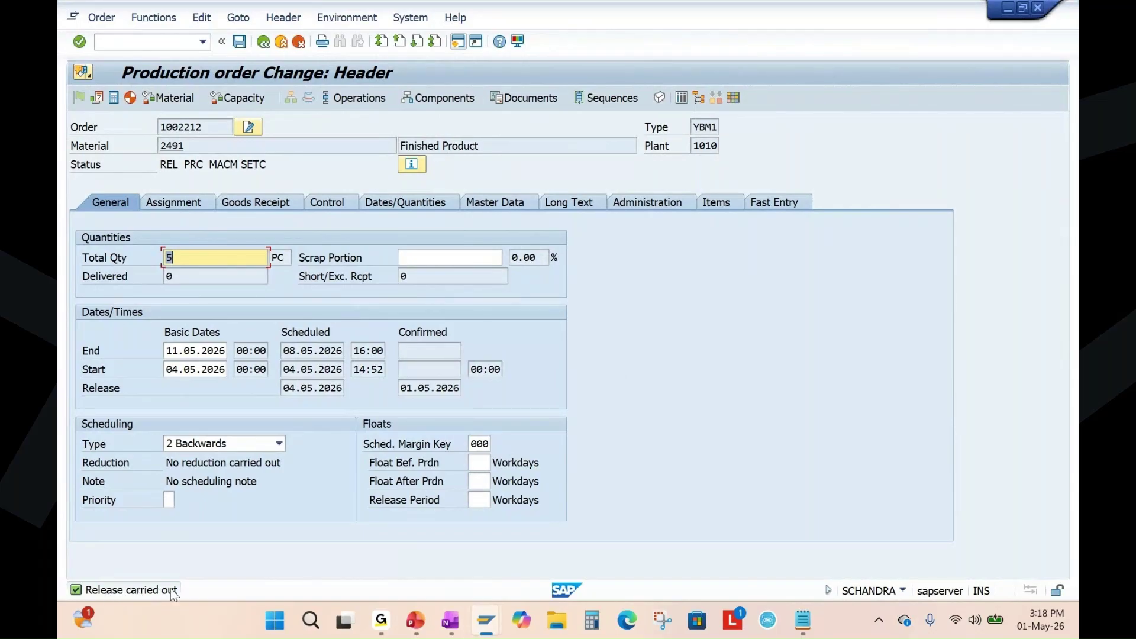
left_click_drag(178, 165, 143, 175)
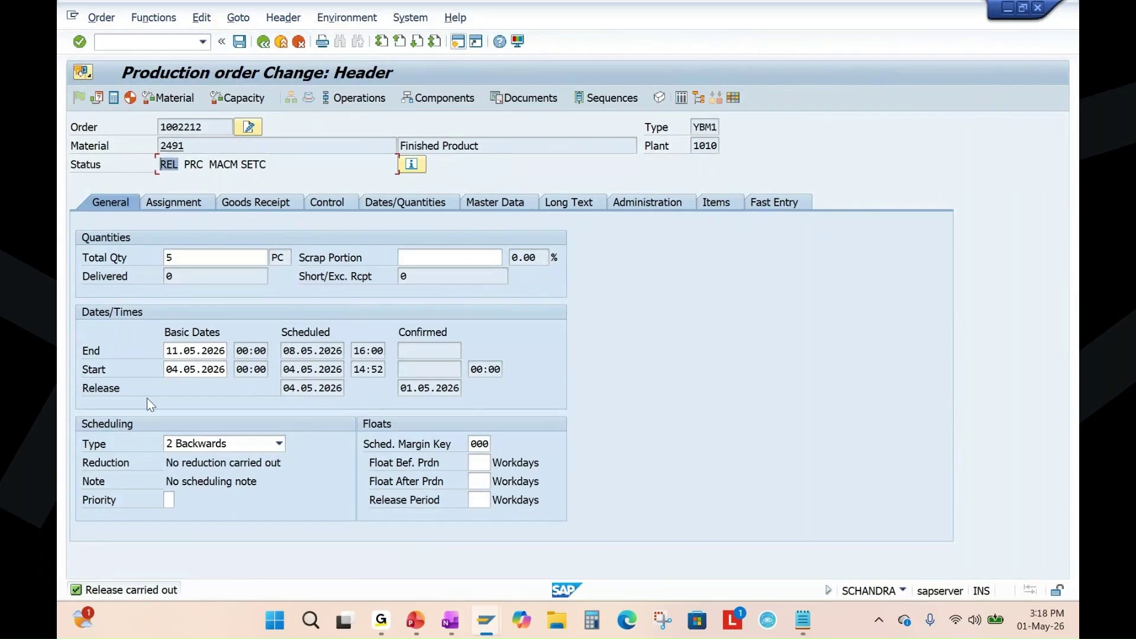
Check order 1002212's two components and three REL operations, then save it.
left_click(420, 94)
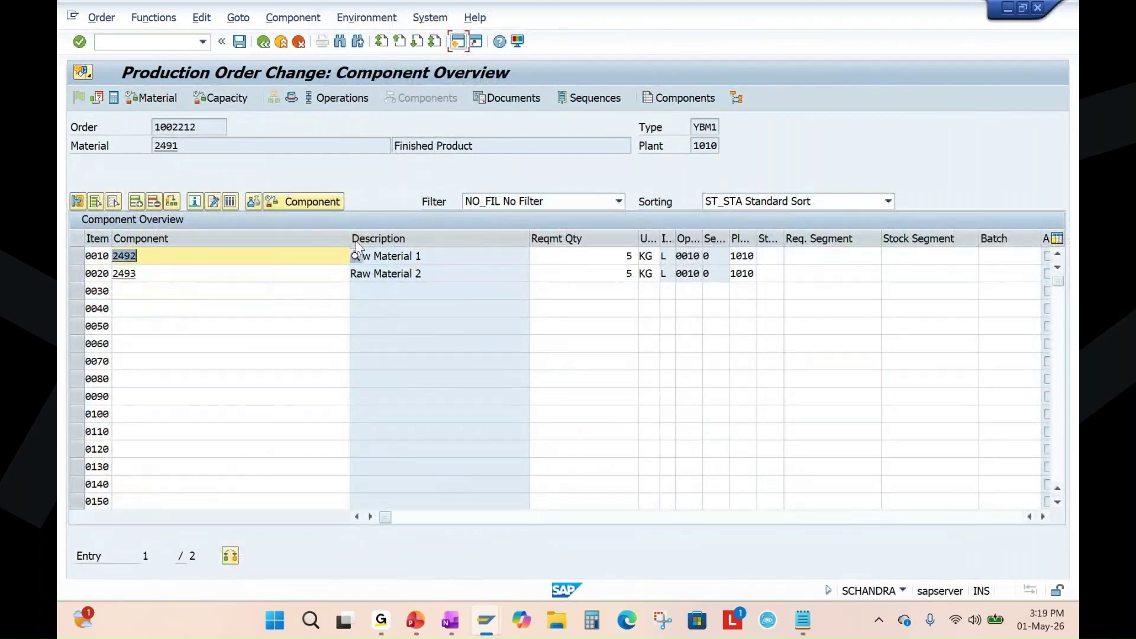
left_click_drag(348, 236, 192, 286)
left_click(339, 97)
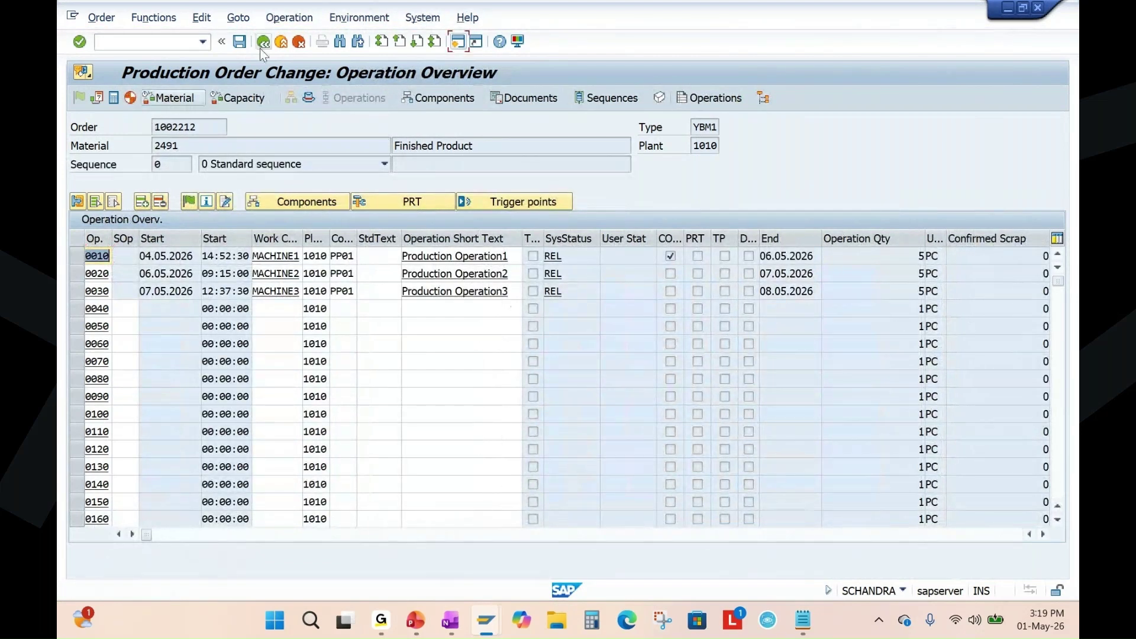
left_click(457, 42)
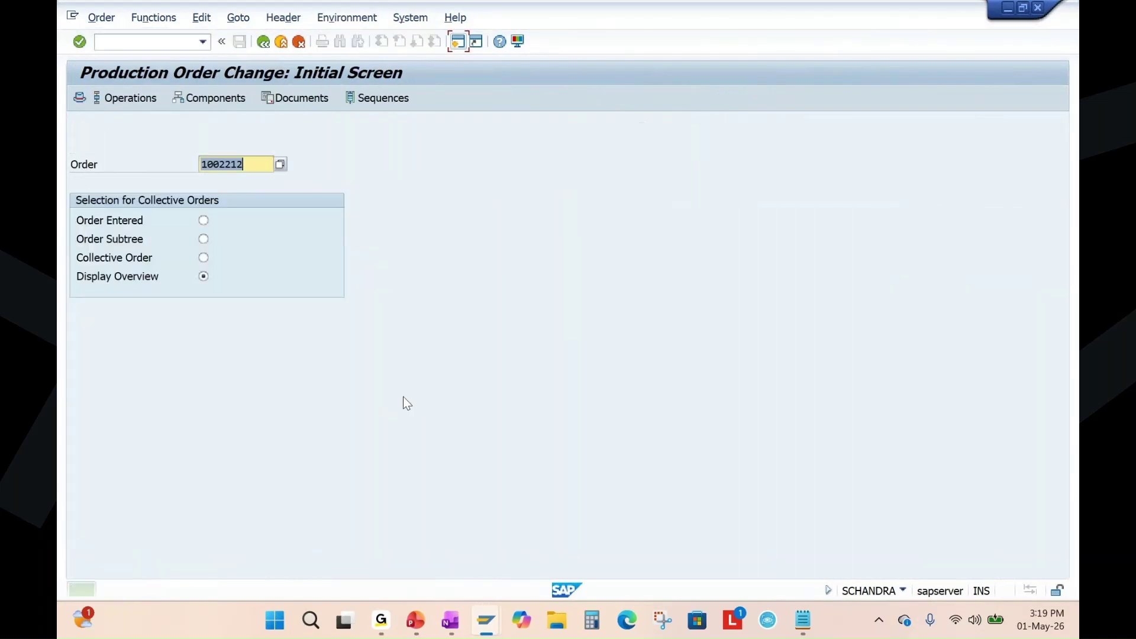
Display production order 1002212 in CO03, continuing past the processing warning, then go back.
left_click(102, 17)
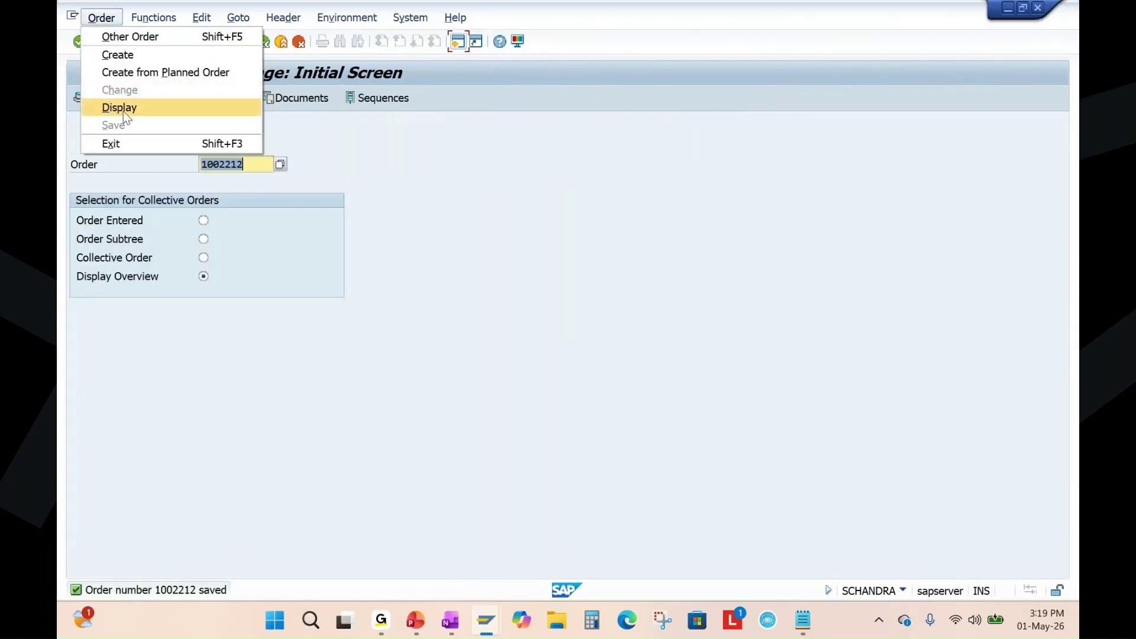
left_click(121, 108)
key("Return")
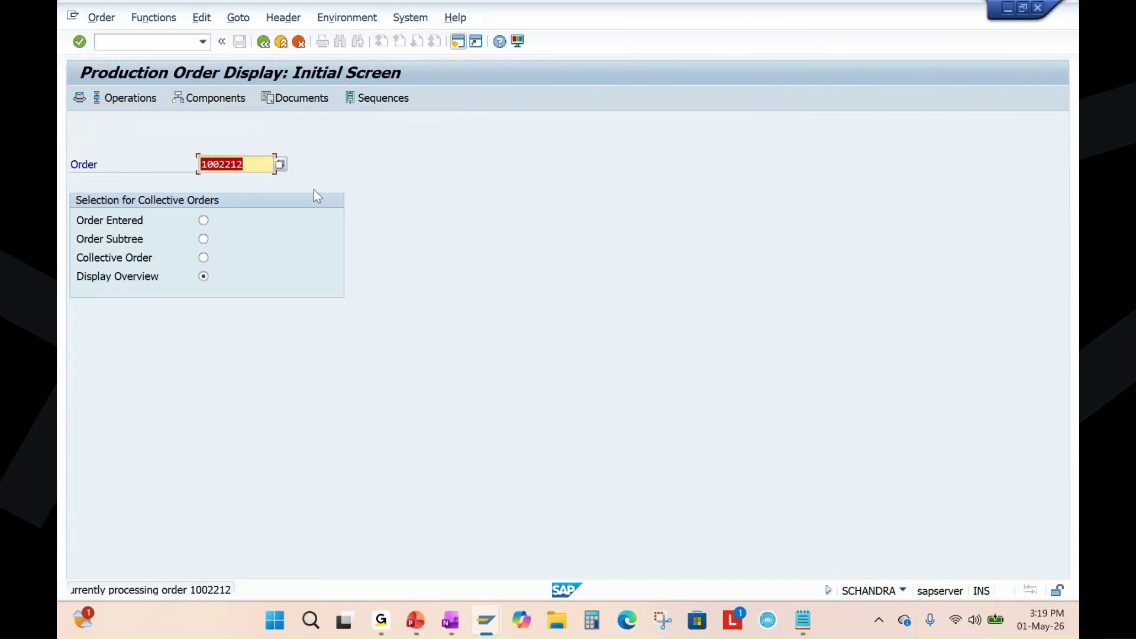
key("Return")
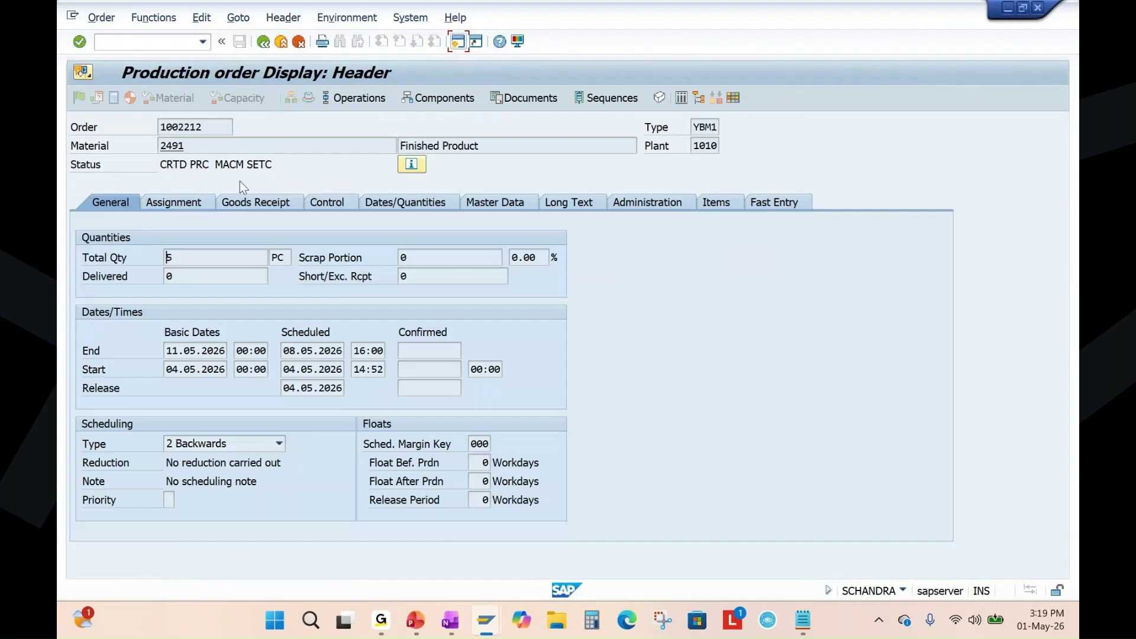
left_click(264, 41)
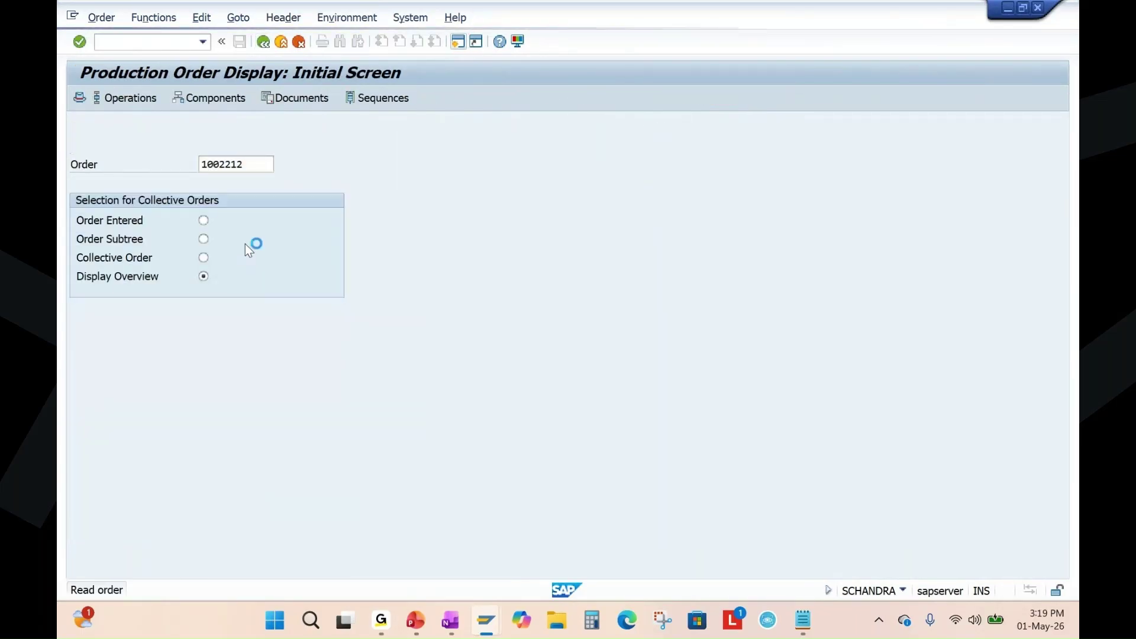
Run Goto > Costs > Analysis for order 1002212.
left_click(238, 17)
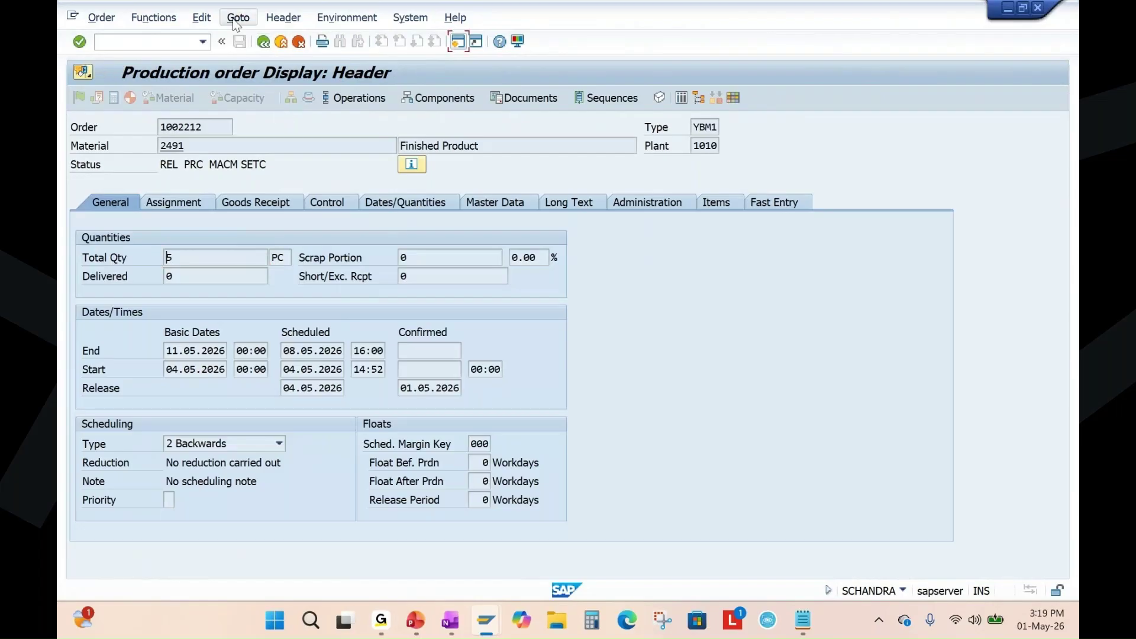
mouse_move(261, 93)
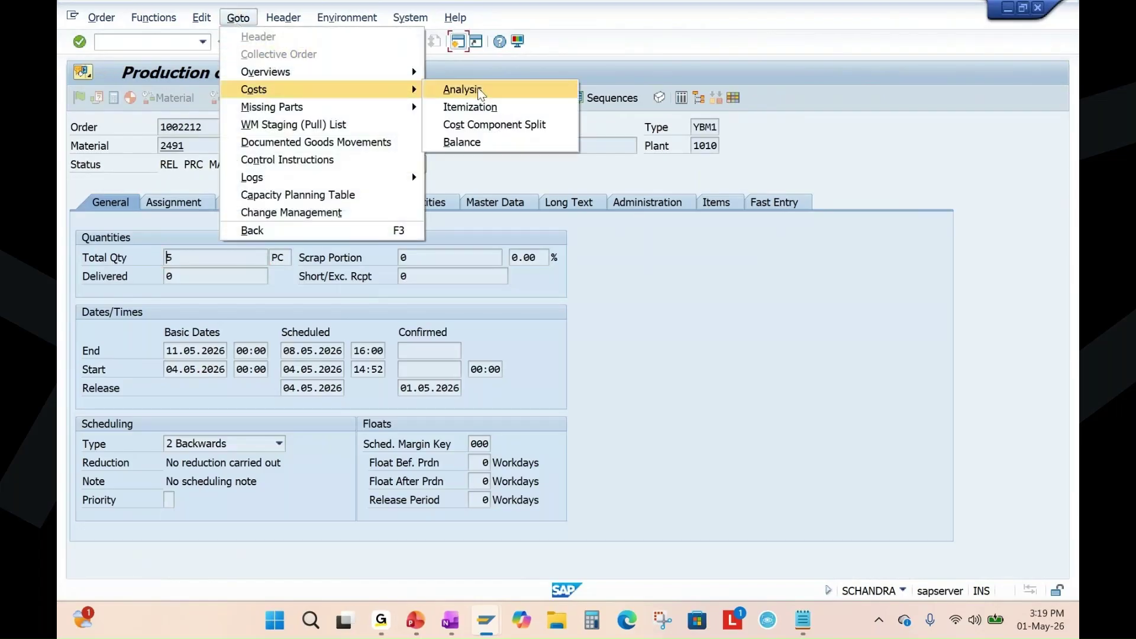
left_click(508, 90)
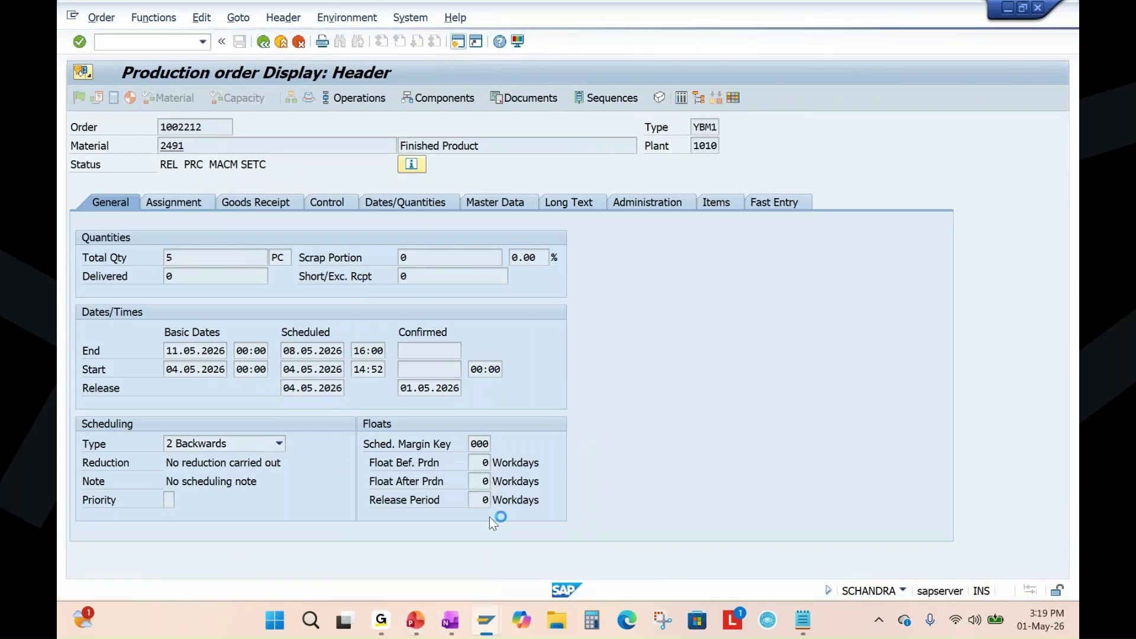
Show the Manufacturing Execution Cycle slide in PowerPoint, then return to the SAP production order.
left_click(416, 624)
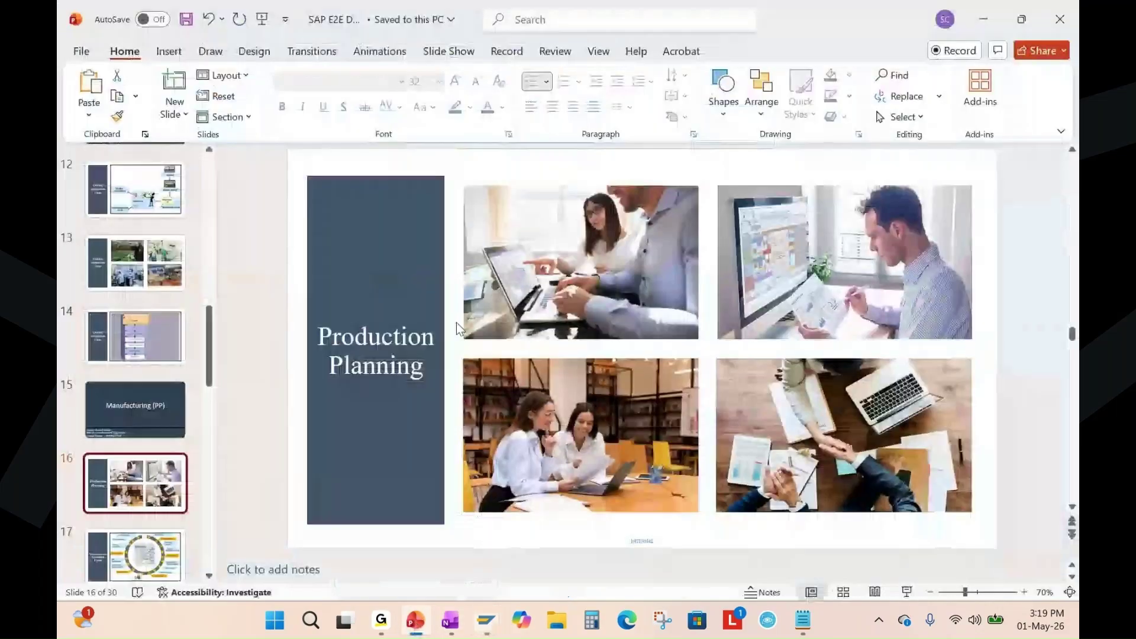
scroll(130, 363, "down", 1)
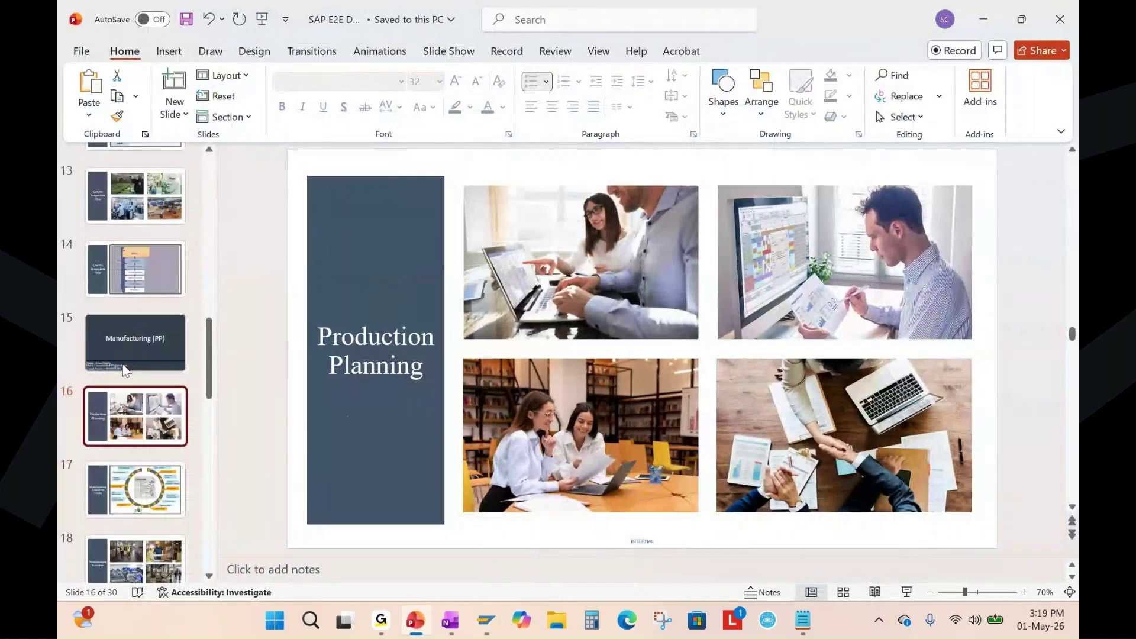
left_click(142, 480)
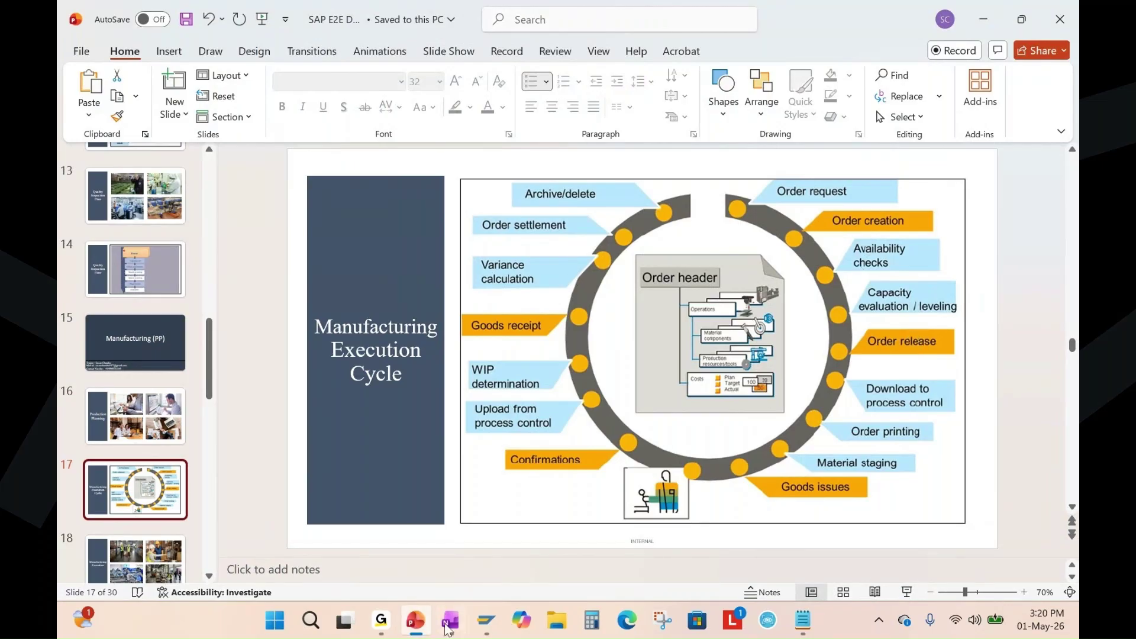
mouse_move(485, 621)
left_click(654, 542)
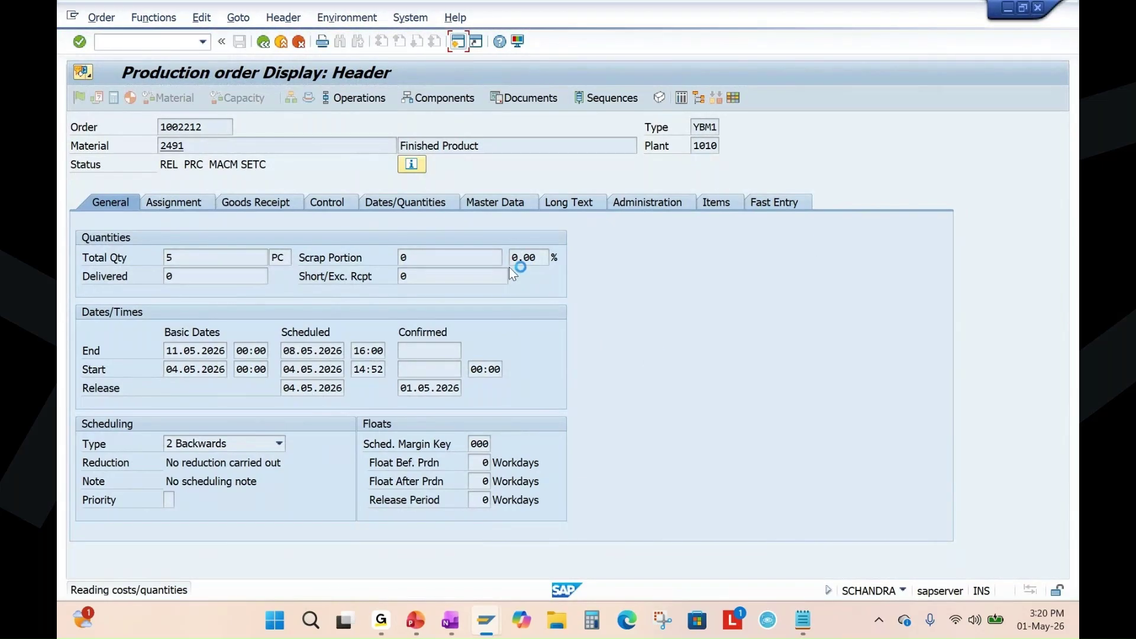
Go back to the Production Planning slide, then return to order 1002212's cost comparison in SAP.
left_click(417, 621)
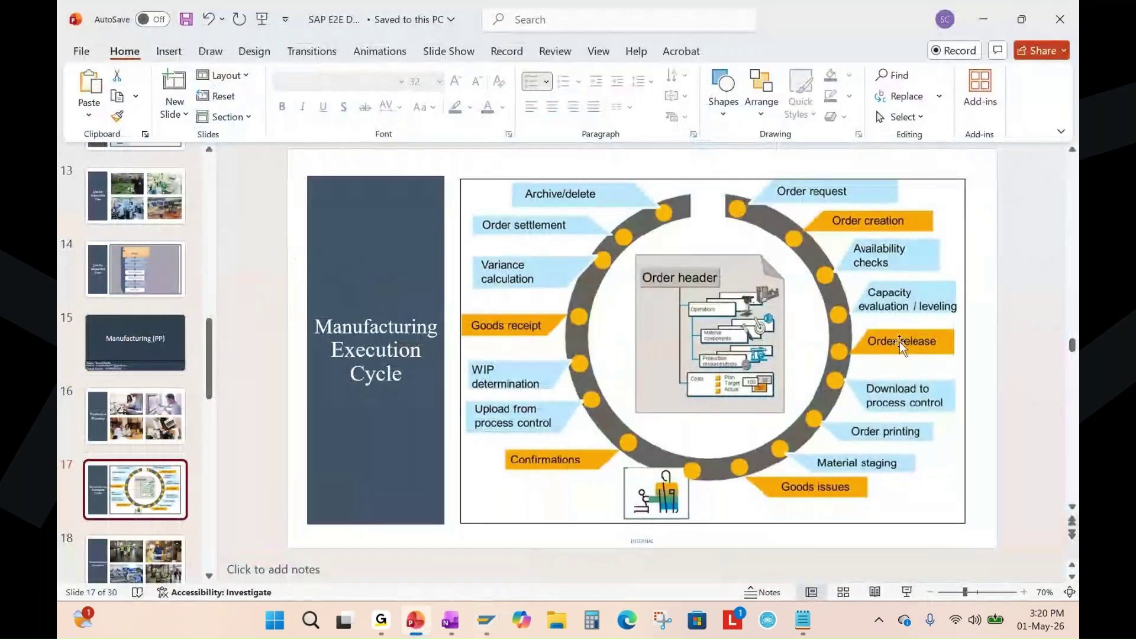
scroll(127, 474, "down", 3)
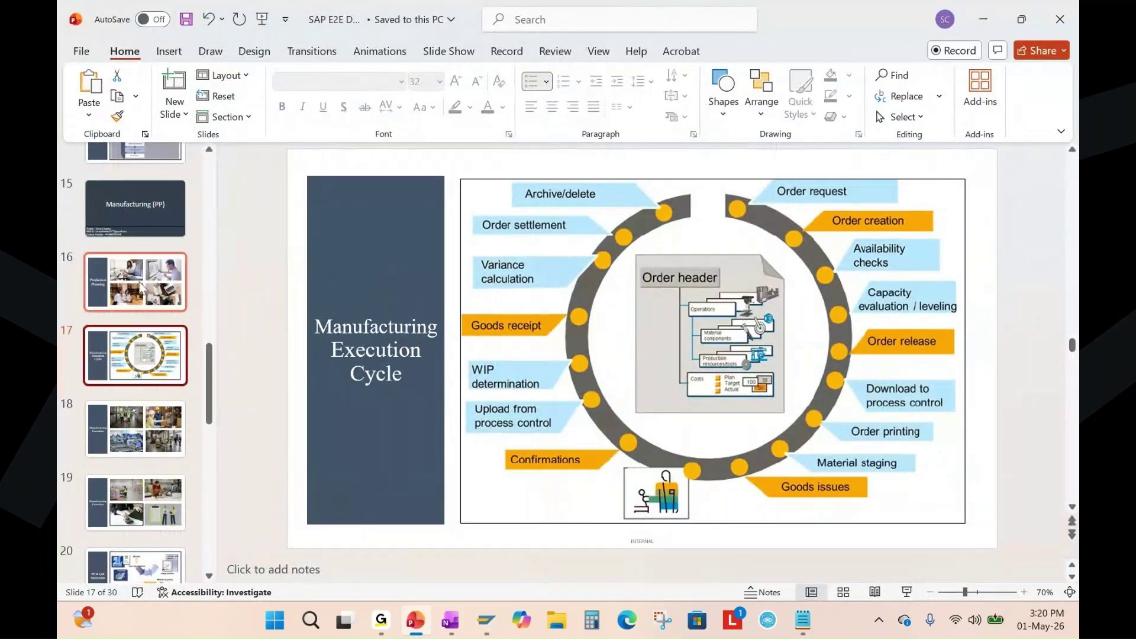
left_click(142, 289)
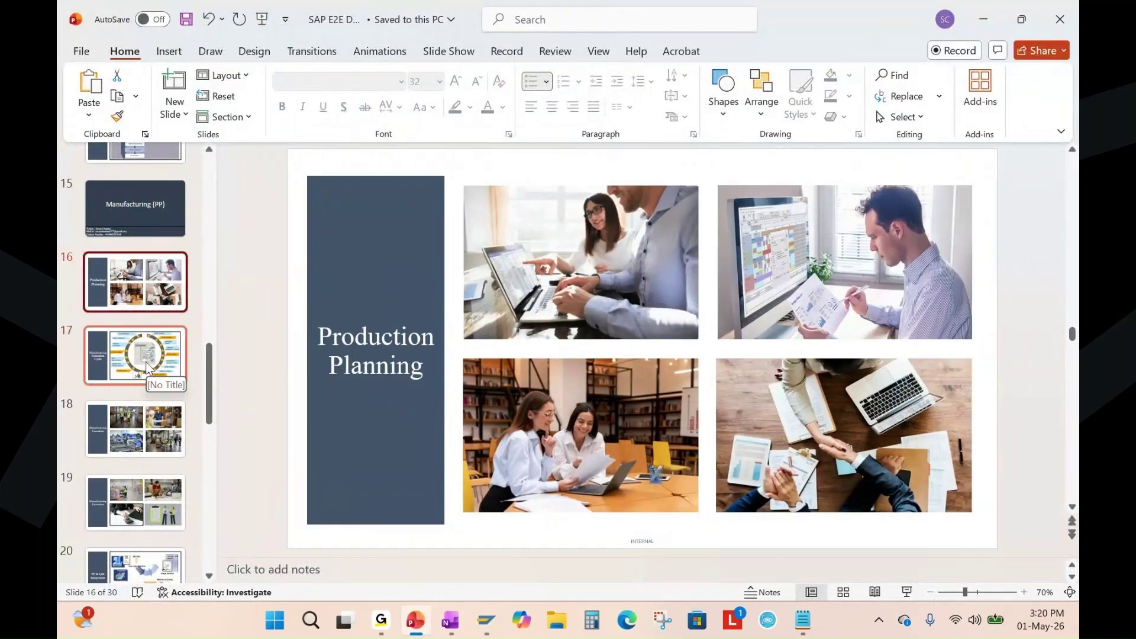
mouse_move(487, 620)
left_click(655, 535)
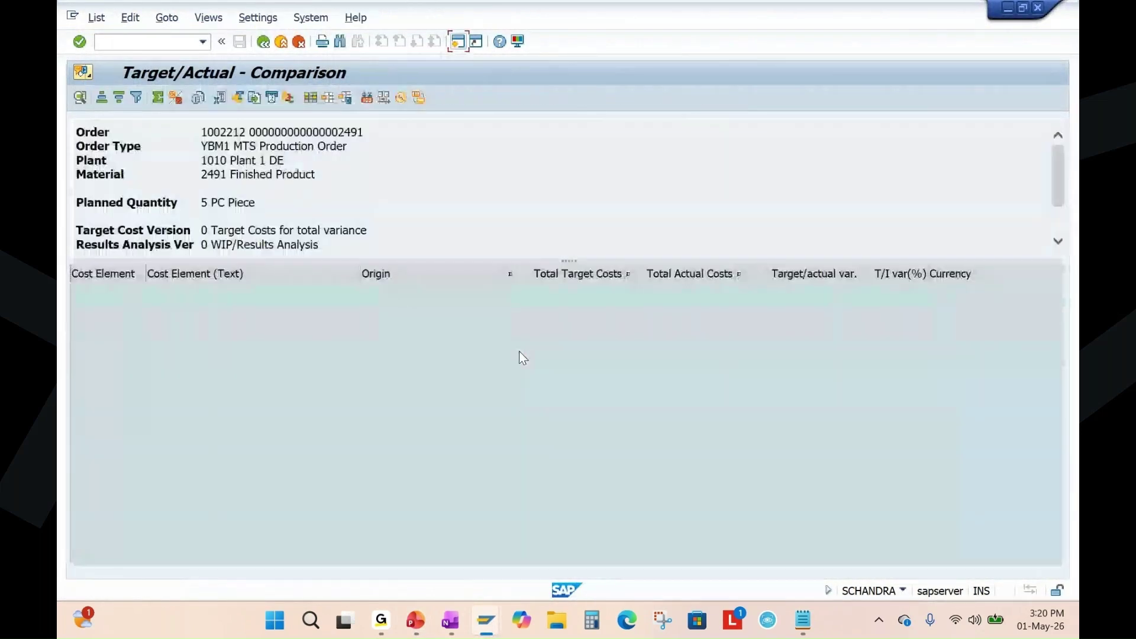
Apply the 1SAP02 Cost Trend layout, compare plan costs 50.00 and 566.10 with actuals, then exit to PowerPoint.
left_click(329, 97)
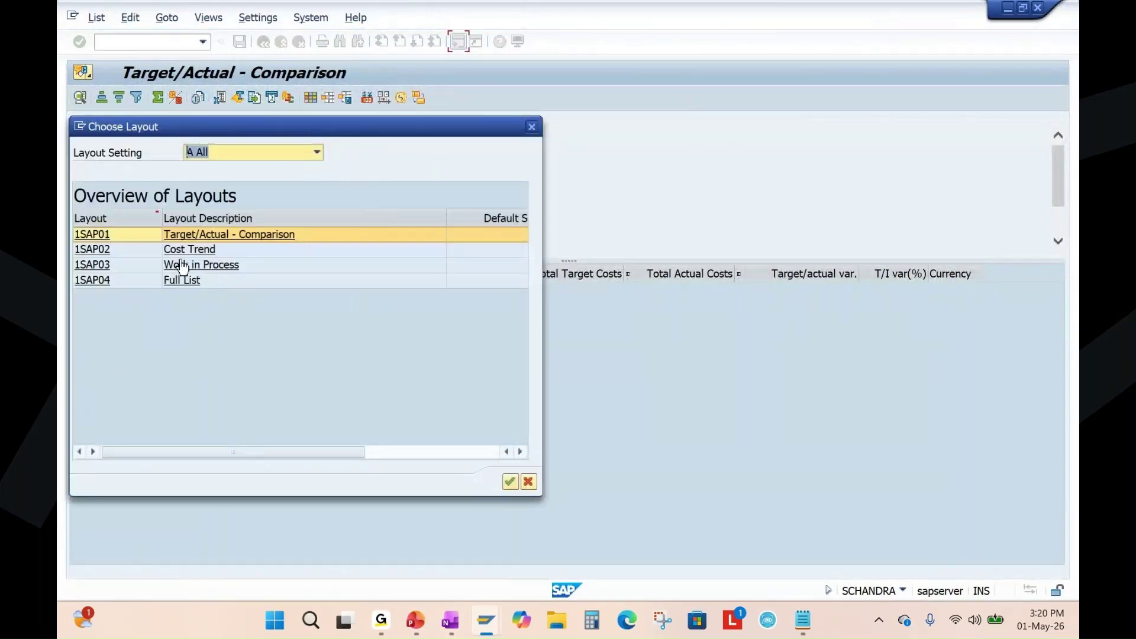
left_click(95, 250)
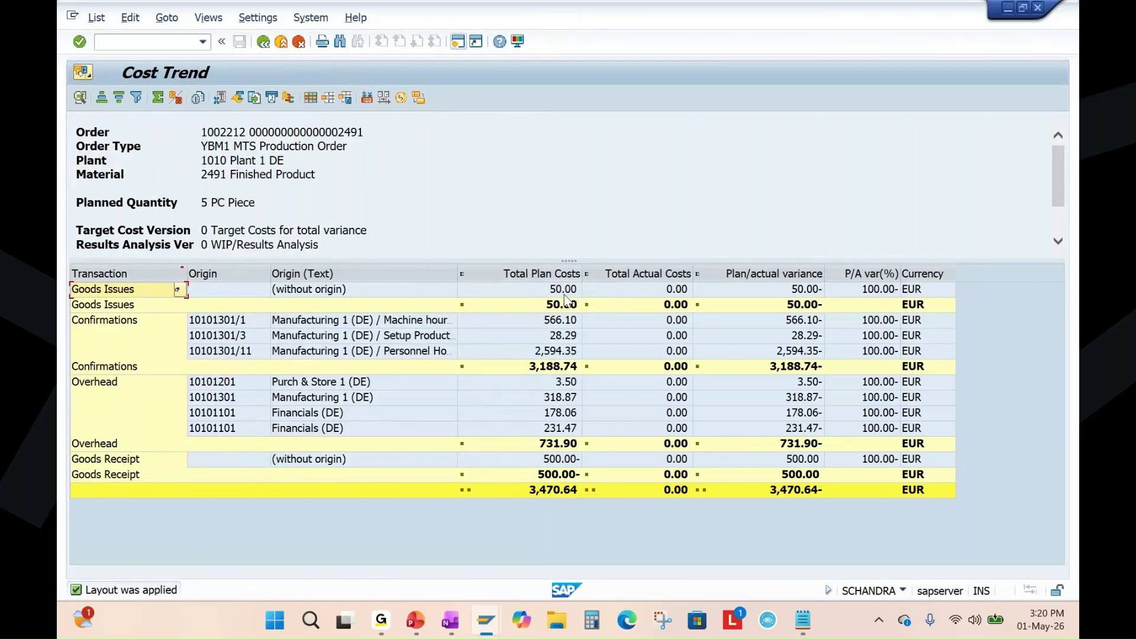
left_click(564, 293)
left_click(566, 324)
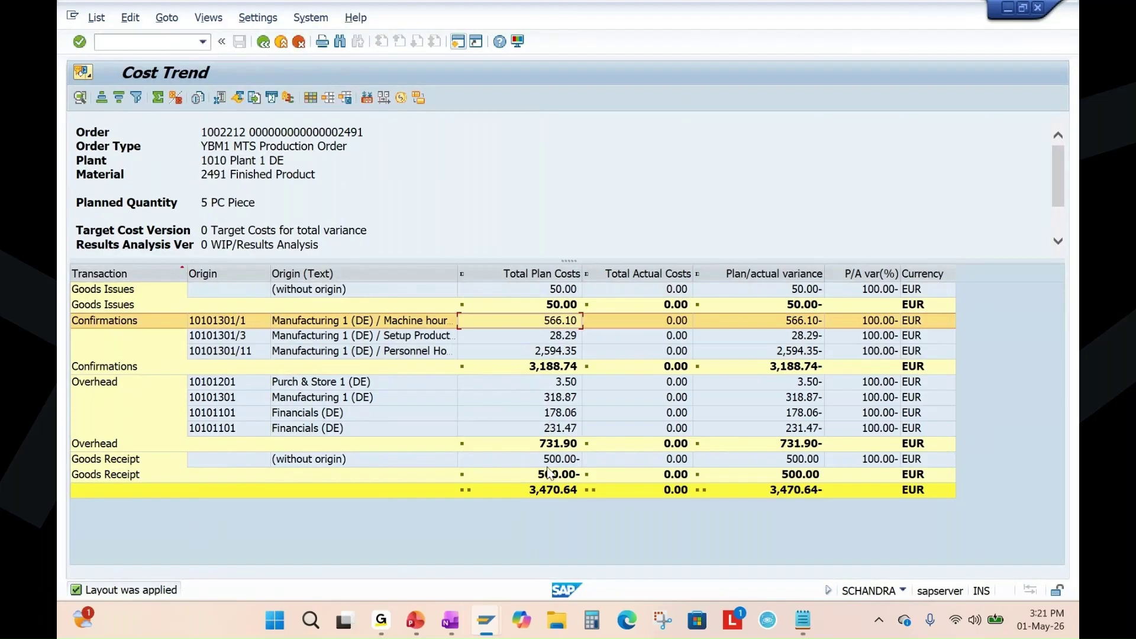
left_click(545, 272)
left_click(658, 273)
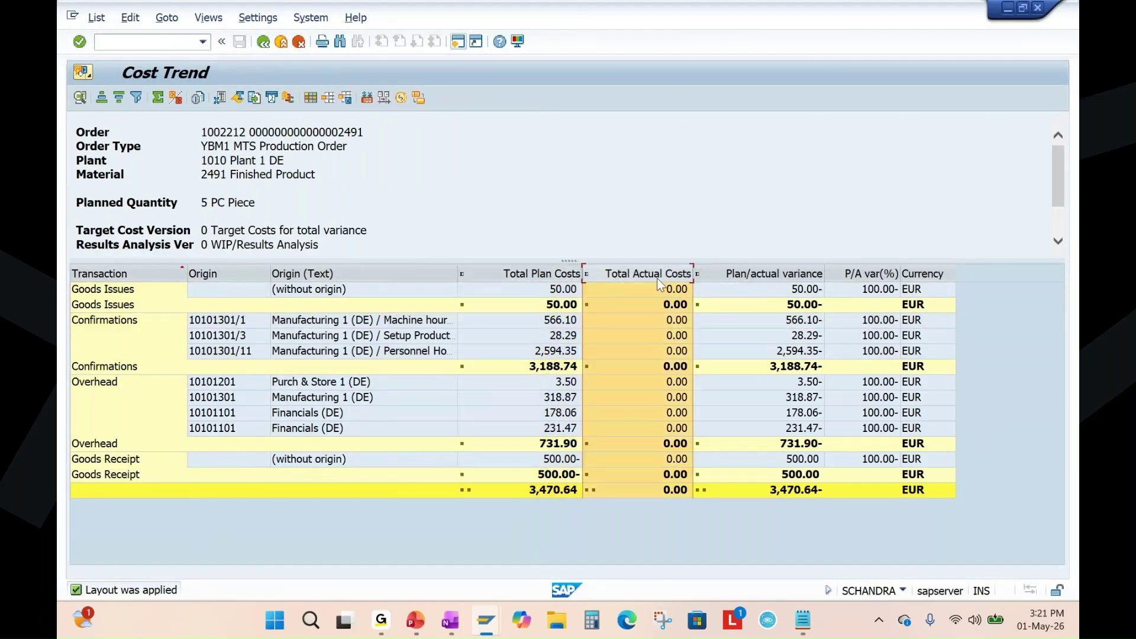
left_click(281, 43)
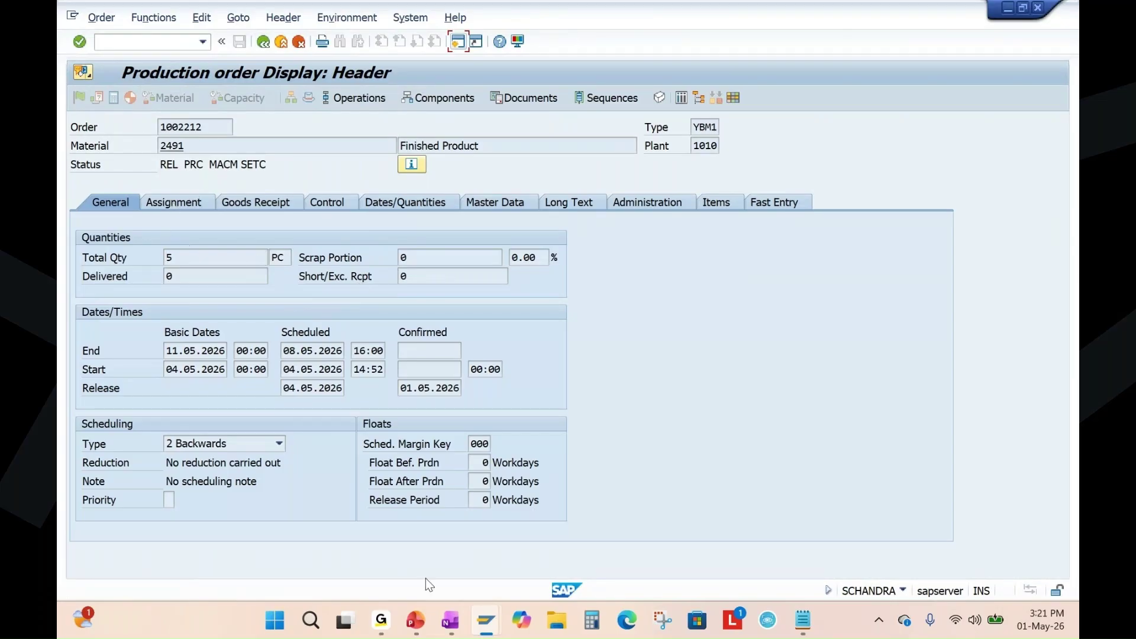
left_click(416, 621)
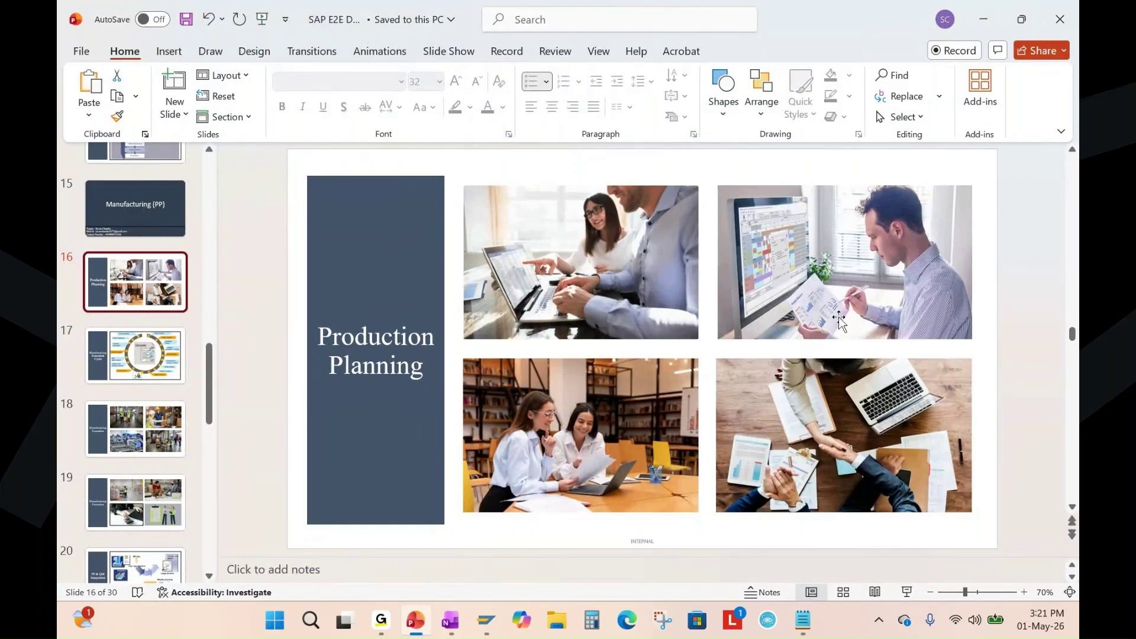
Bring production order 1002212 back up in SAP and open the Order menu to change it.
mouse_move(487, 620)
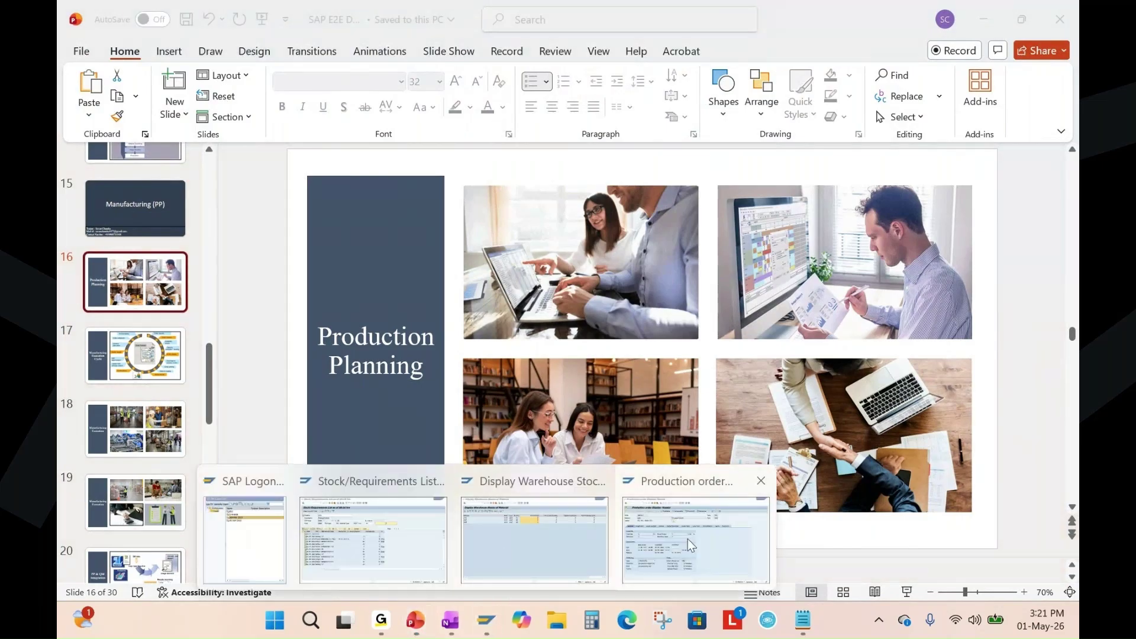
left_click(687, 538)
left_click(101, 17)
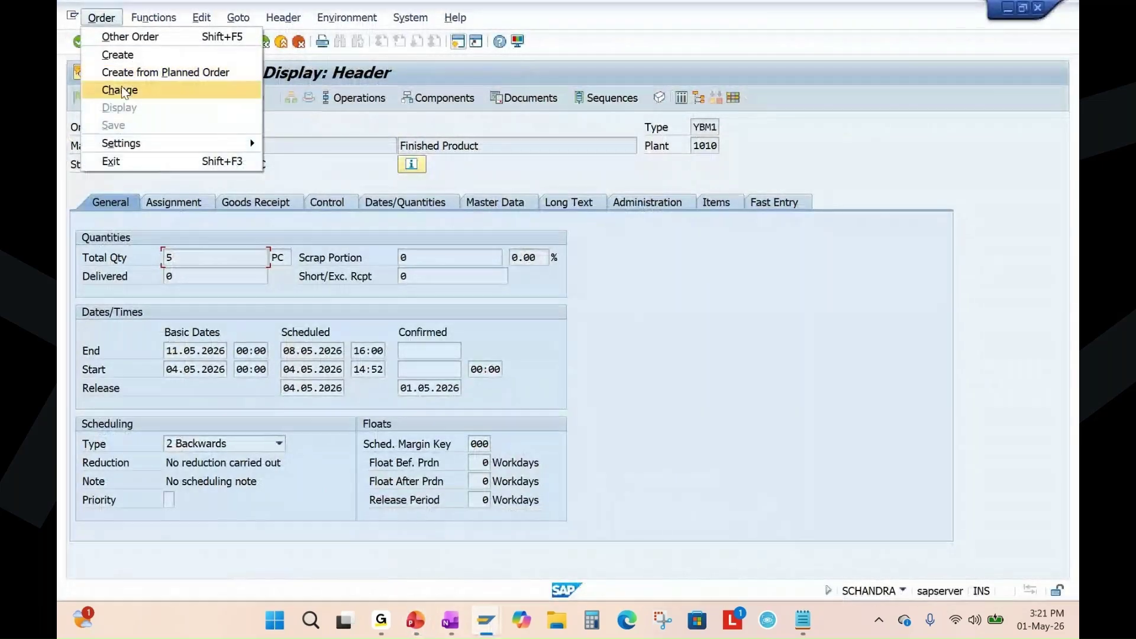
Open order 1002212 in CO02 change mode, flag it for printing, and save it.
left_click(120, 87)
key("Return")
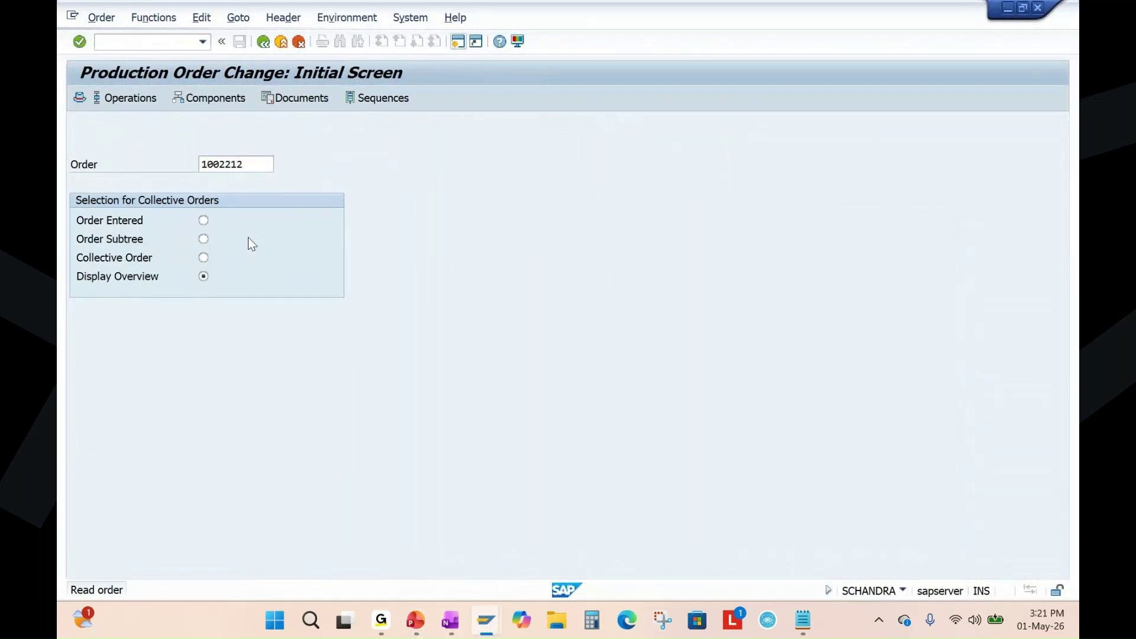
left_click(153, 17)
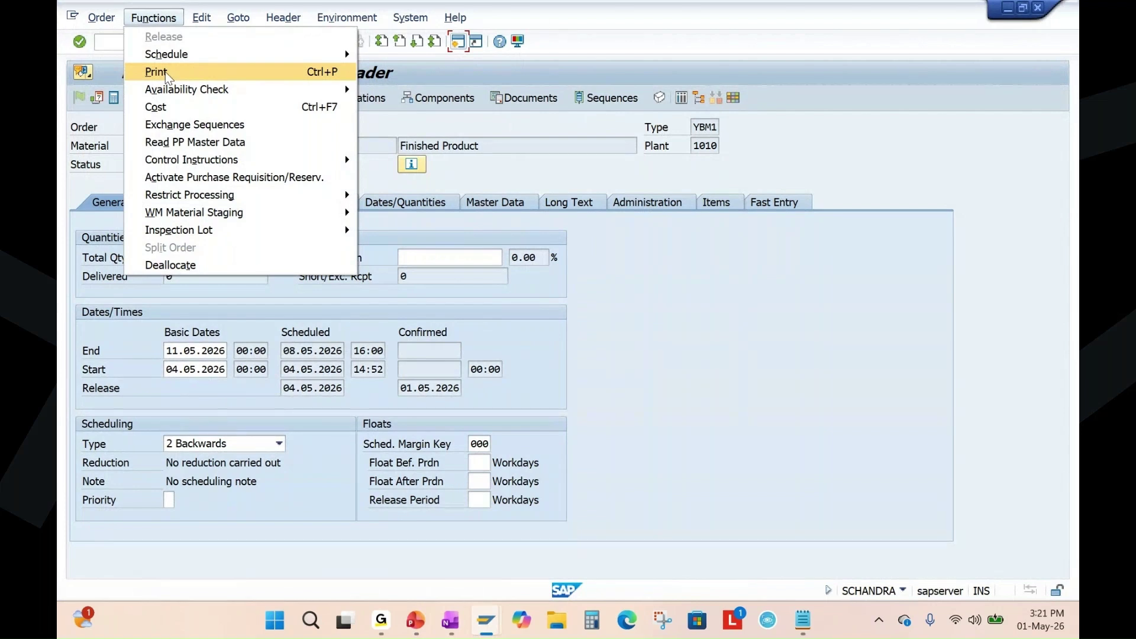
left_click(611, 340)
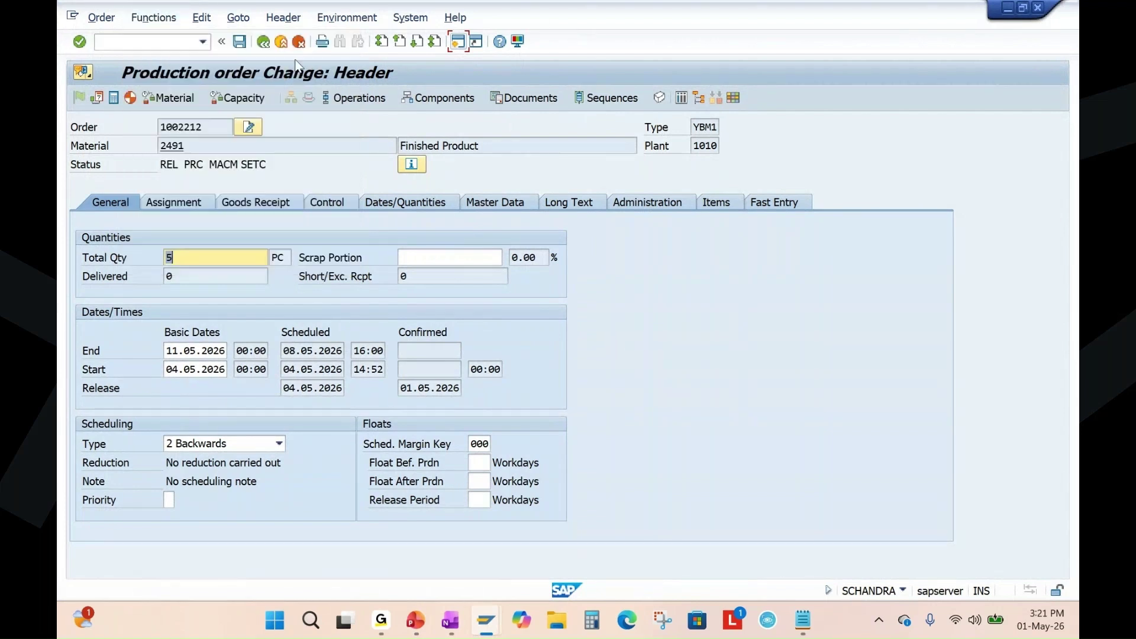
left_click(323, 44)
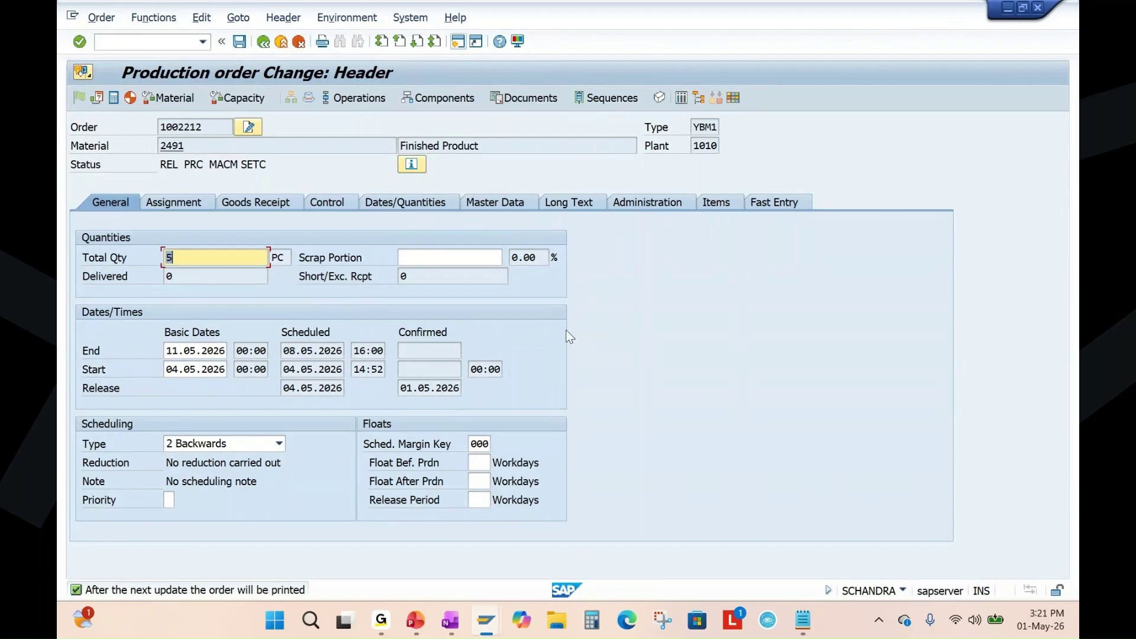
left_click(239, 42)
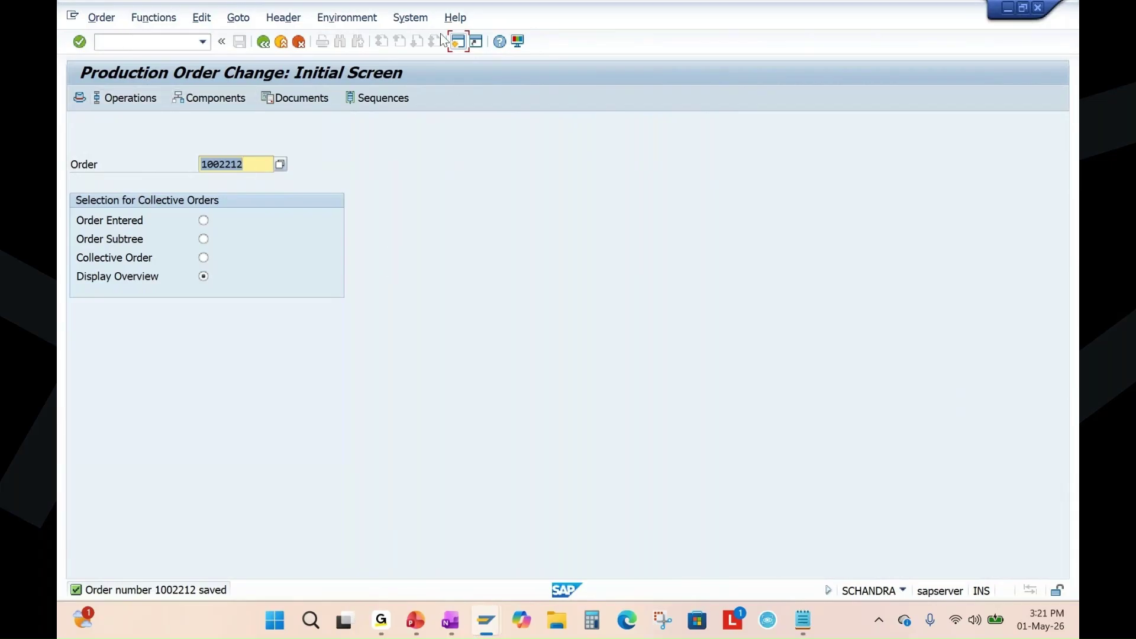
left_click(457, 42)
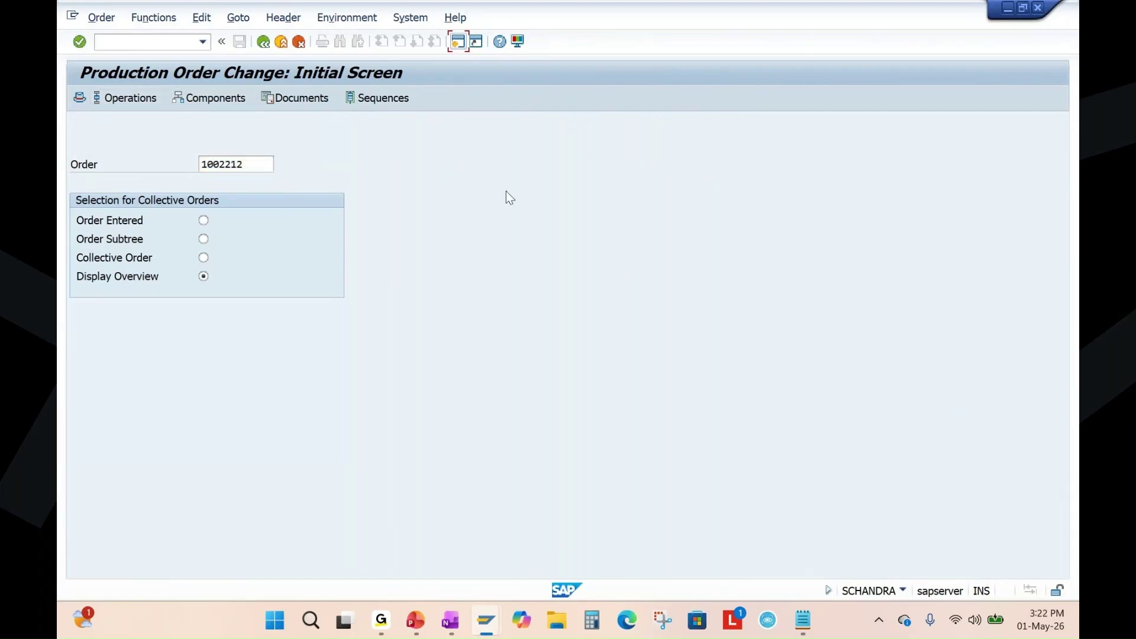
Leave CO02 and open spool request 19677's print preview from the SP02 list.
key("F3")
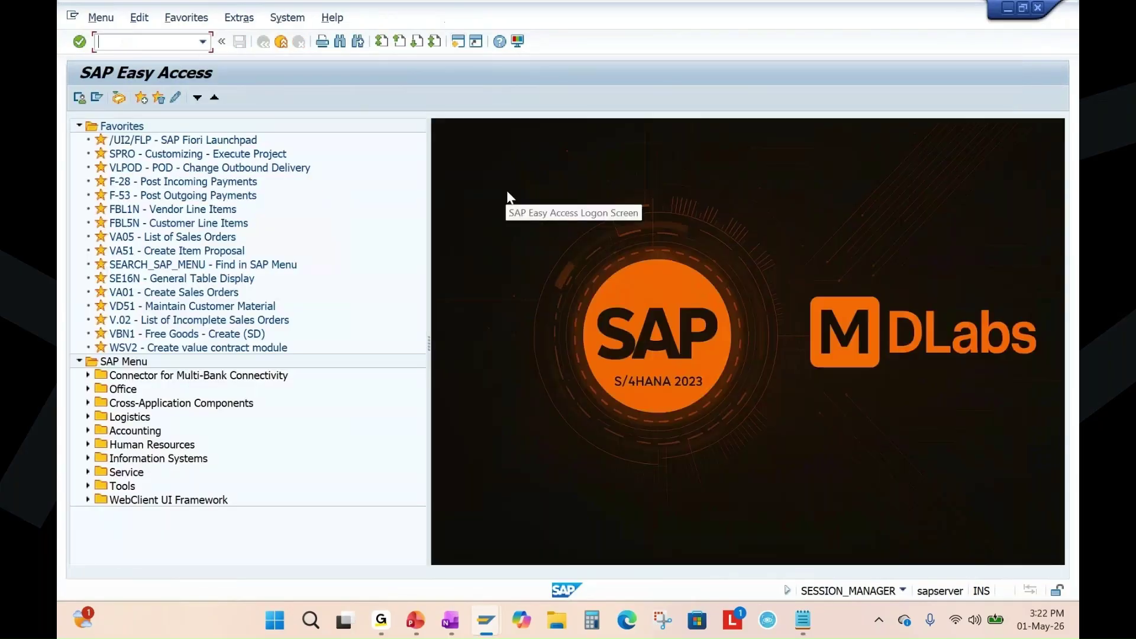
type("sp02")
key("Return")
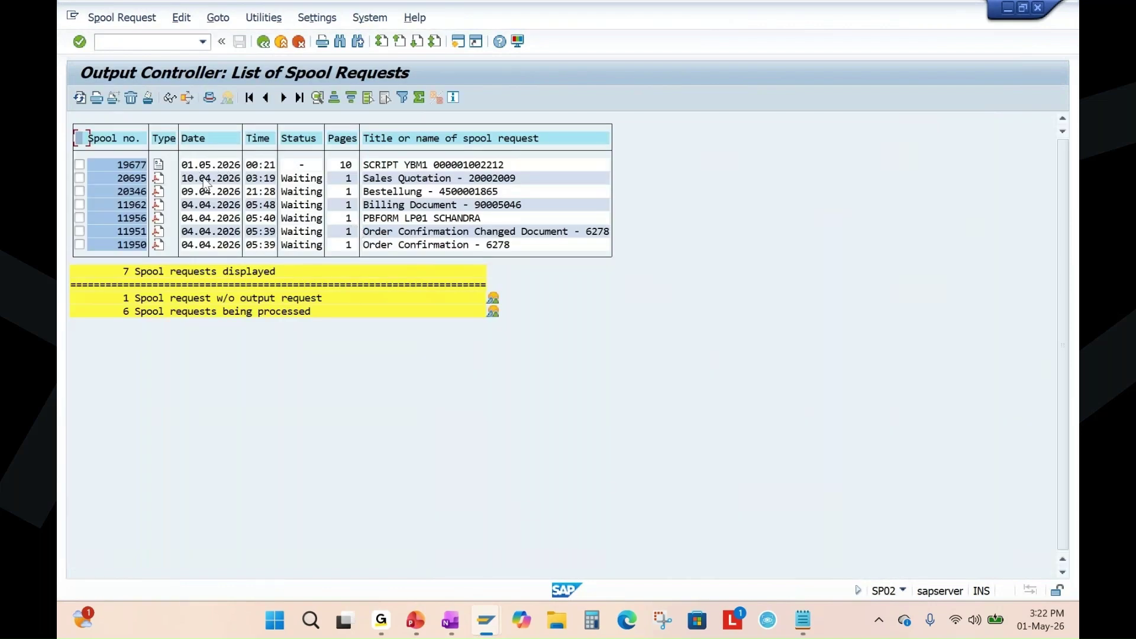
left_click(158, 166)
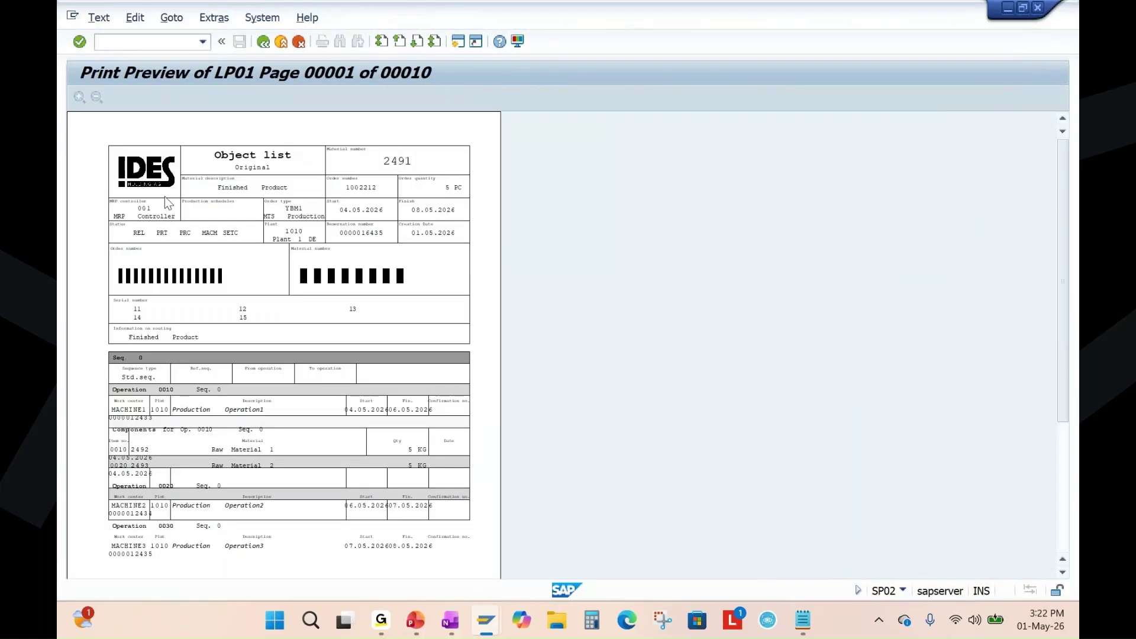
Scroll through page 1 of the LP01 preview showing order 1002212's operations and components.
scroll(299, 328, "down", 2)
scroll(299, 329, "down", 1)
scroll(299, 329, "up", 2)
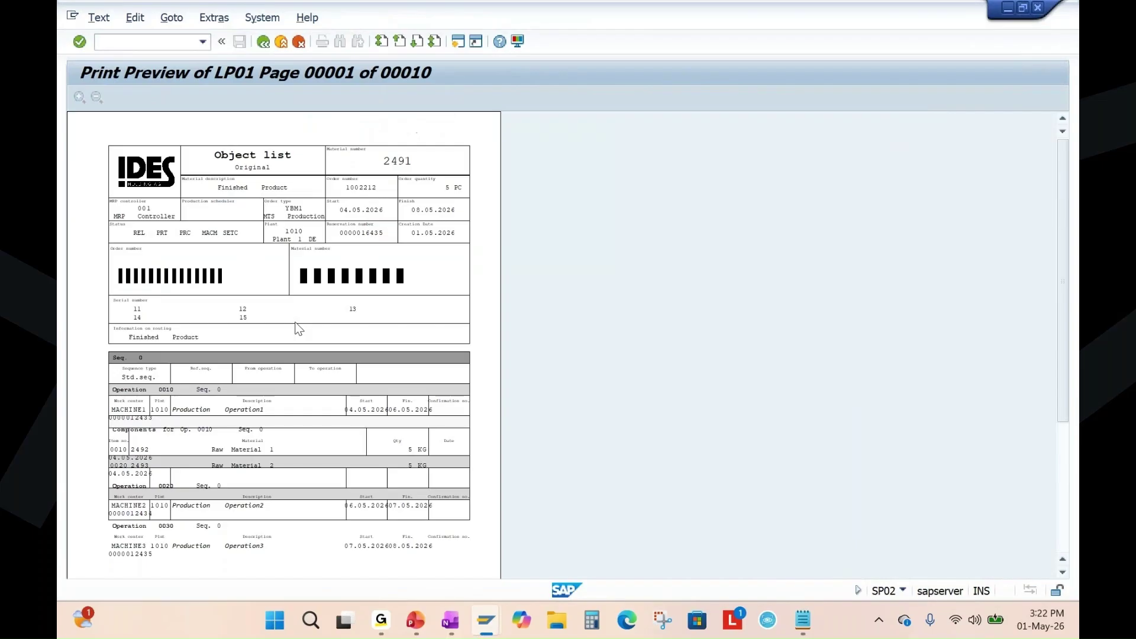
scroll(299, 330, "down", 1)
scroll(298, 330, "down", 1)
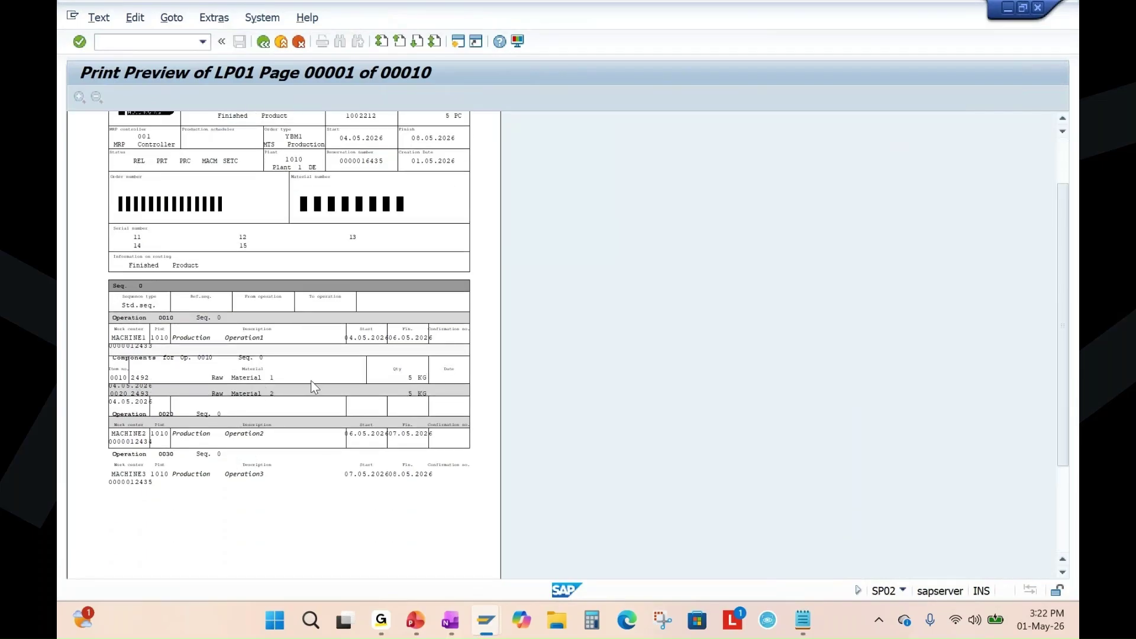
scroll(245, 396, "down", 1)
scroll(244, 393, "up", 1)
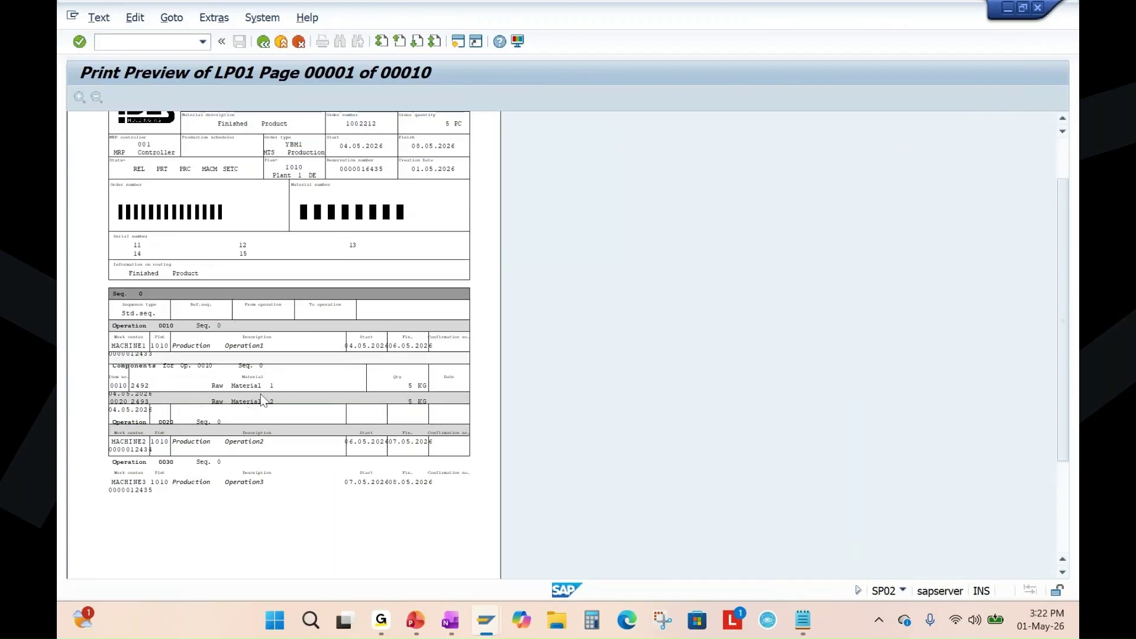
scroll(275, 318, "up", 2)
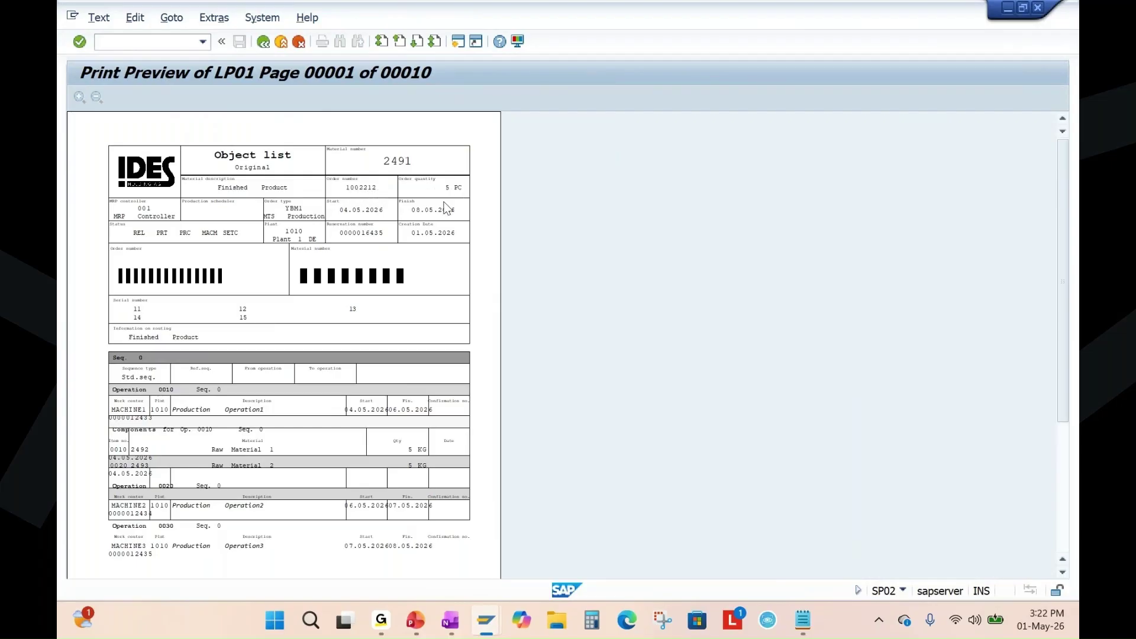
scroll(339, 319, "down", 1)
scroll(341, 320, "down", 3)
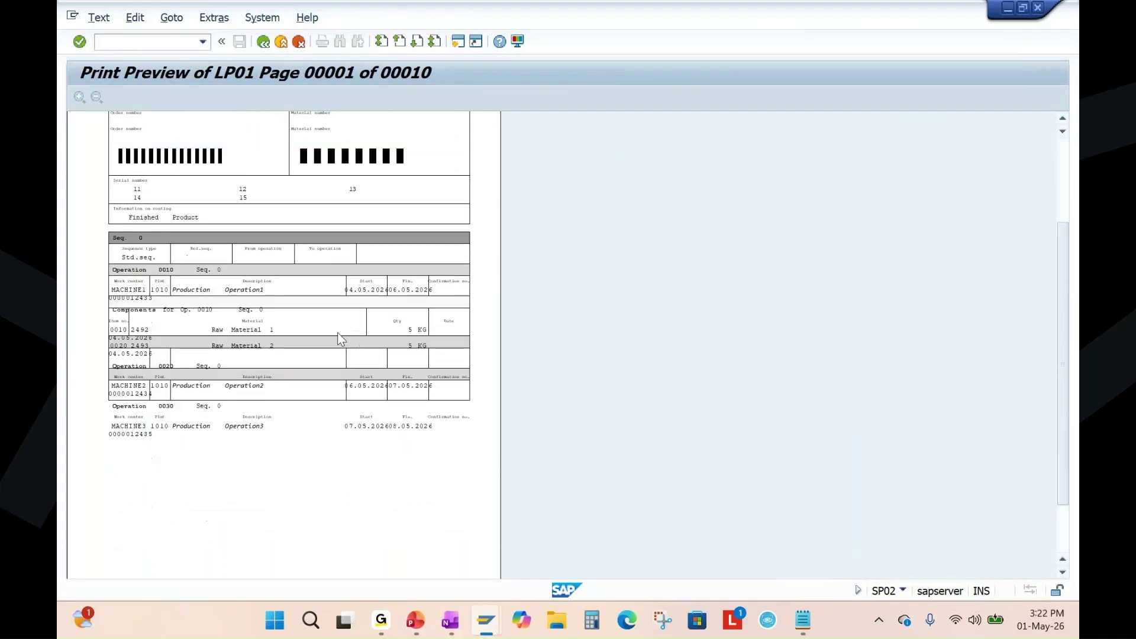
scroll(255, 225, "up", 2)
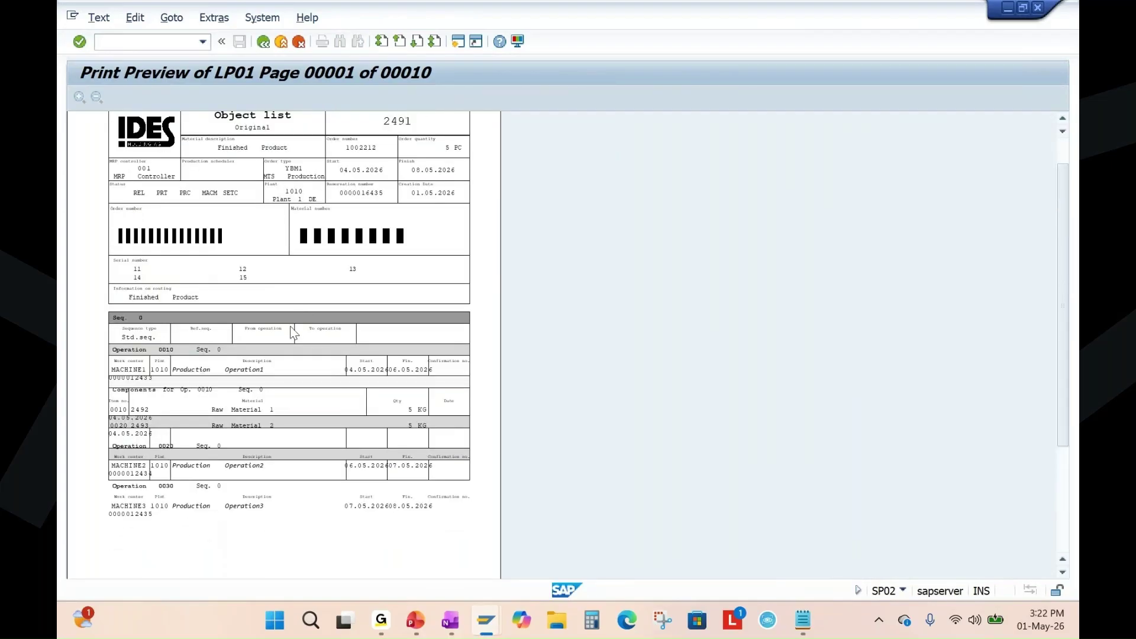
left_click(417, 630)
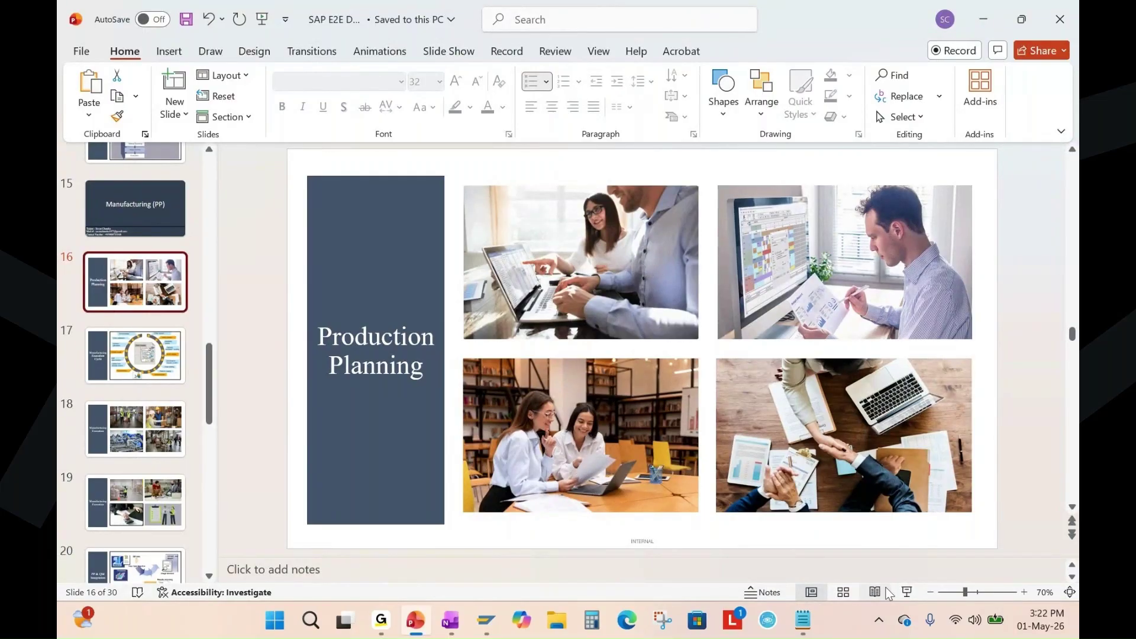
Present the Production Planning slide, mark the laptop and handshake photos in red ink, then erase and end the show.
key("shift+F5")
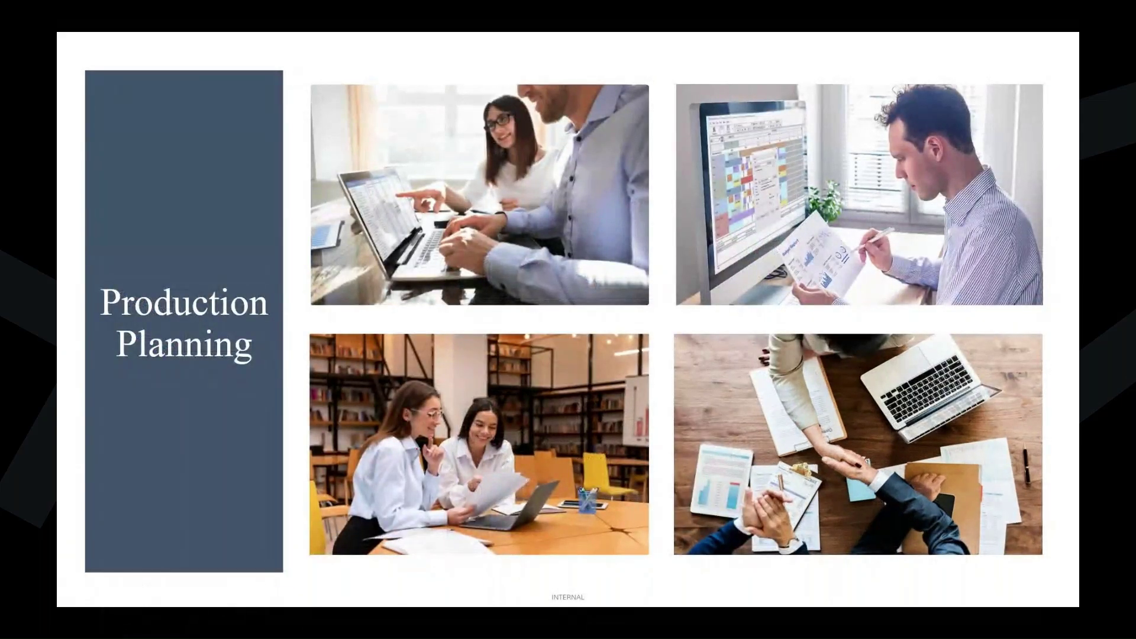
mouse_move(408, 474)
left_mouse_down()
mouse_move(533, 444)
mouse_move(475, 529)
mouse_move(484, 477)
left_mouse_up()
left_click_drag(845, 467, 943, 550)
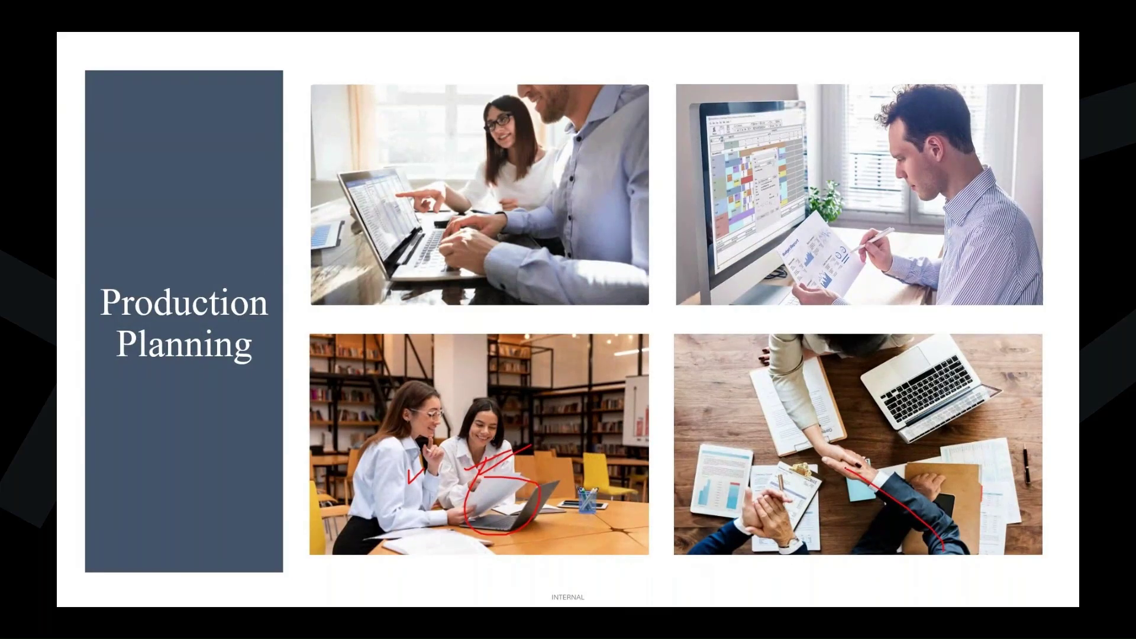
mouse_move(794, 358)
left_mouse_down()
mouse_move(830, 455)
mouse_move(797, 393)
left_mouse_up()
mouse_move(831, 436)
left_mouse_down()
mouse_move(799, 457)
mouse_move(791, 438)
left_mouse_up()
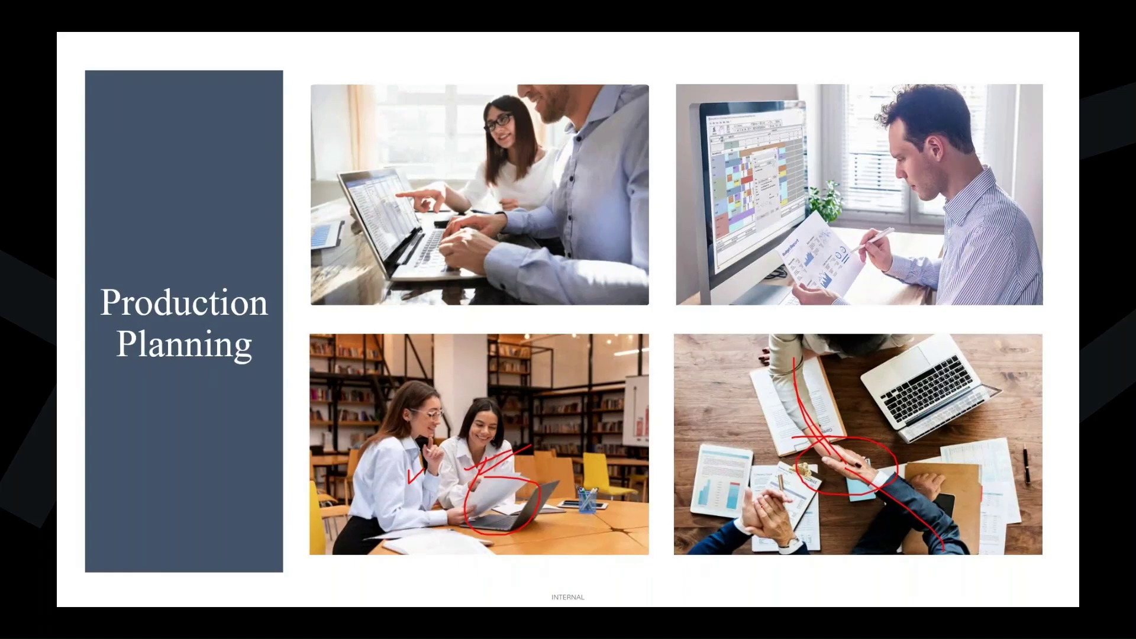
key("e")
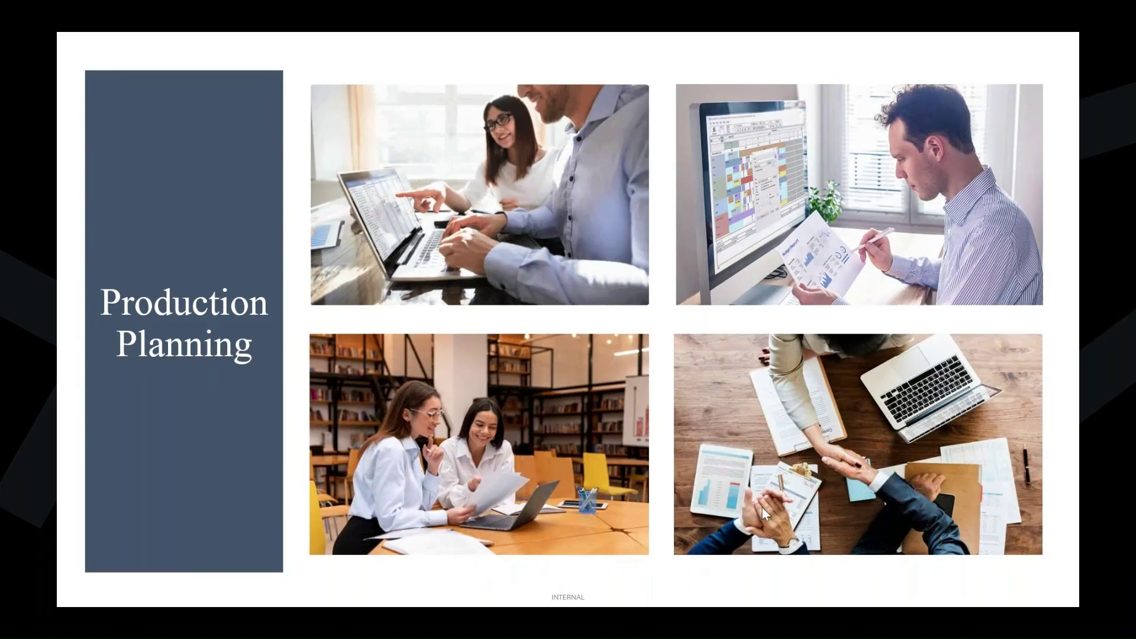
key("Escape")
Return from the LP01 print preview to the SP02 spool list, then highlight 'Print Production Order- CO02' in OneNote.
mouse_move(486, 620)
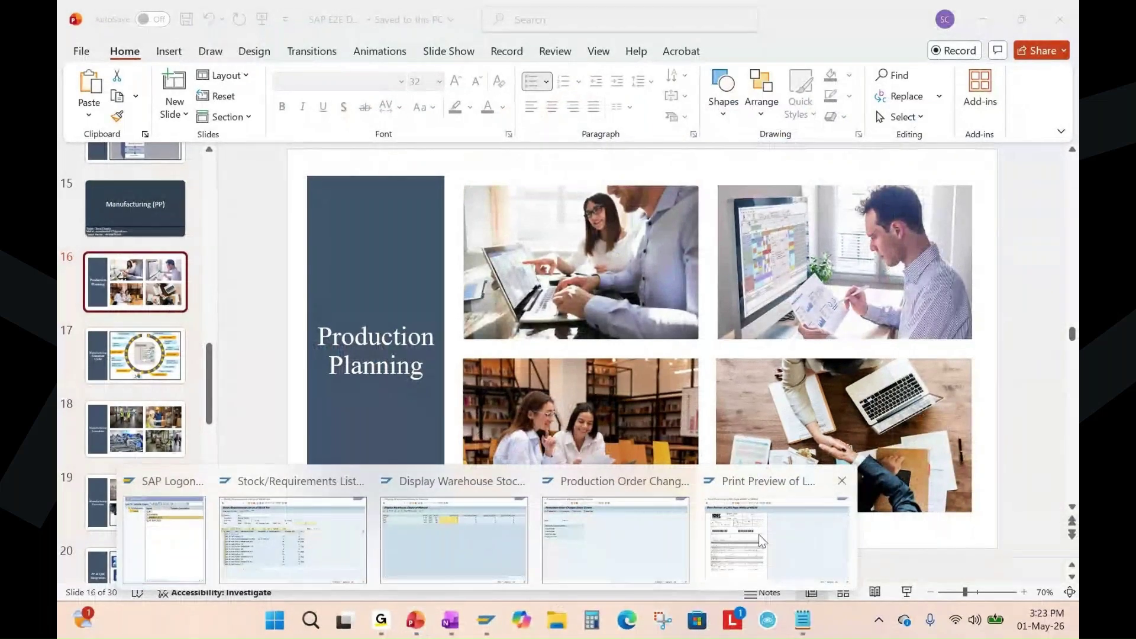
left_click(759, 534)
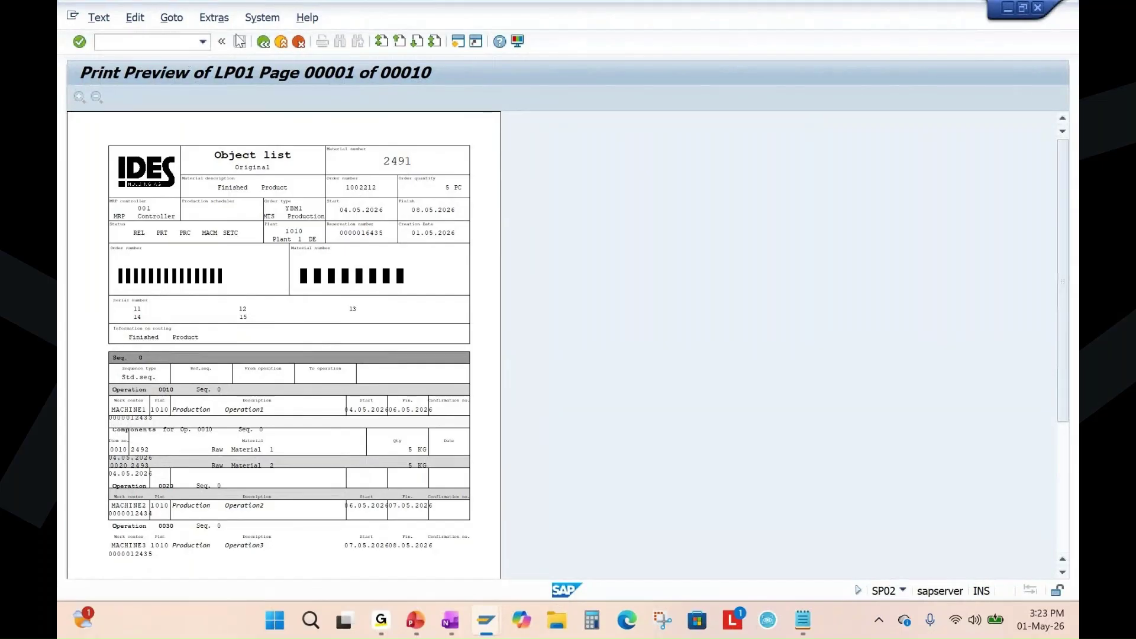
key("F3")
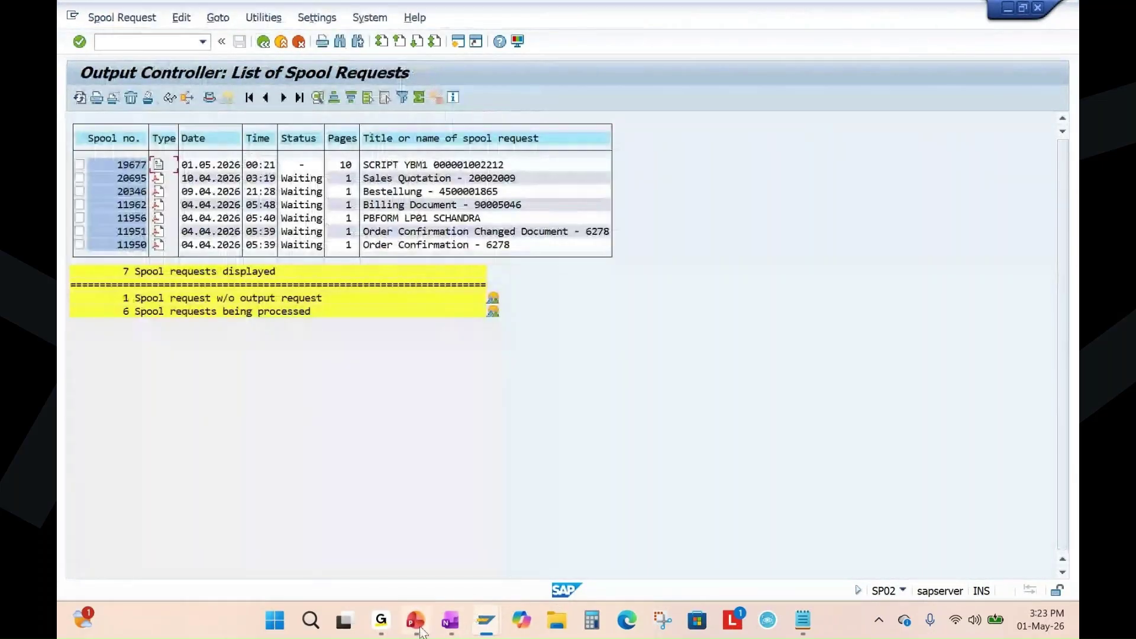
left_click(450, 620)
left_click_drag(476, 297, 706, 297)
Deselect the OneNote text and advance PowerPoint to the Manufacturing Execution Cycle slide (17).
left_click(842, 319)
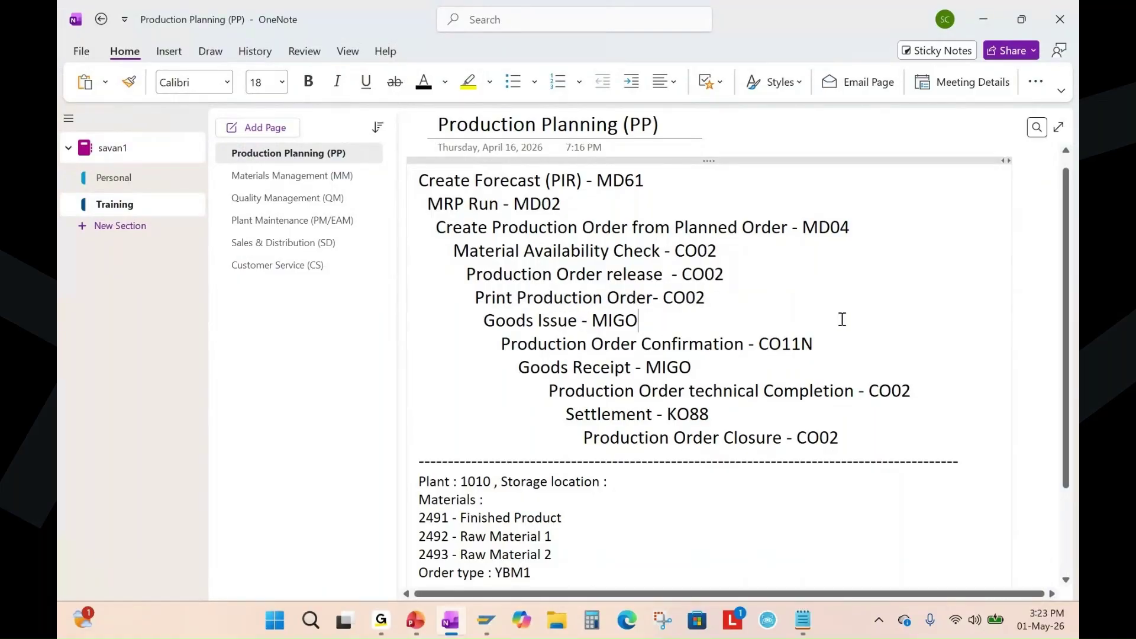
left_click(414, 629)
key("Down")
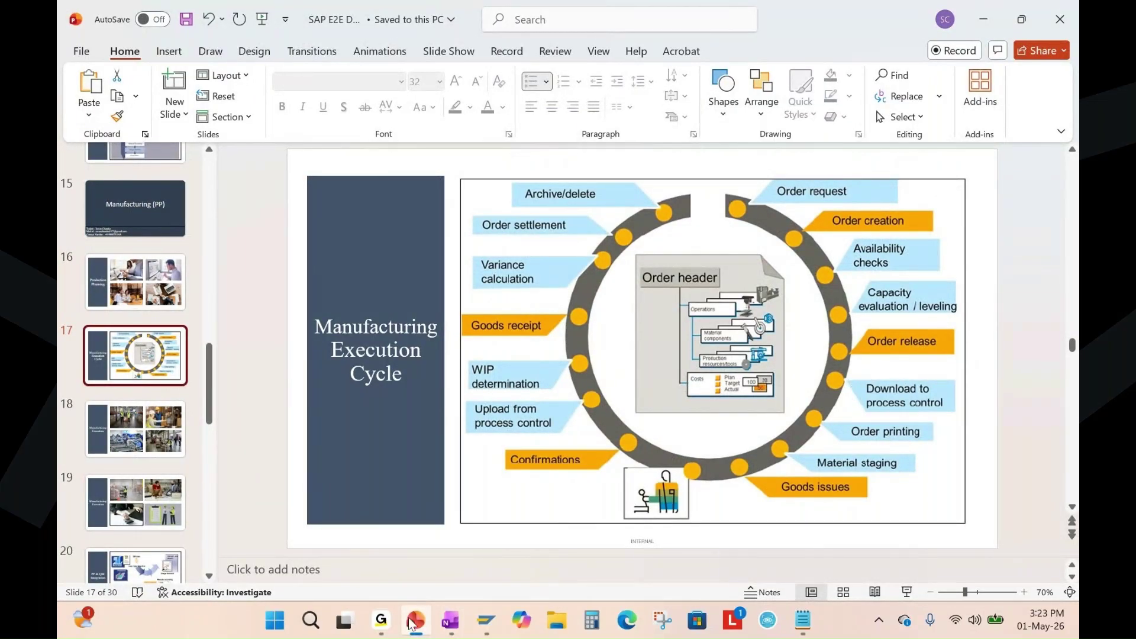
Present slide 18, marking the worker's vest, female worker and pallet jack in red ink, then erase and exit.
left_click(144, 440)
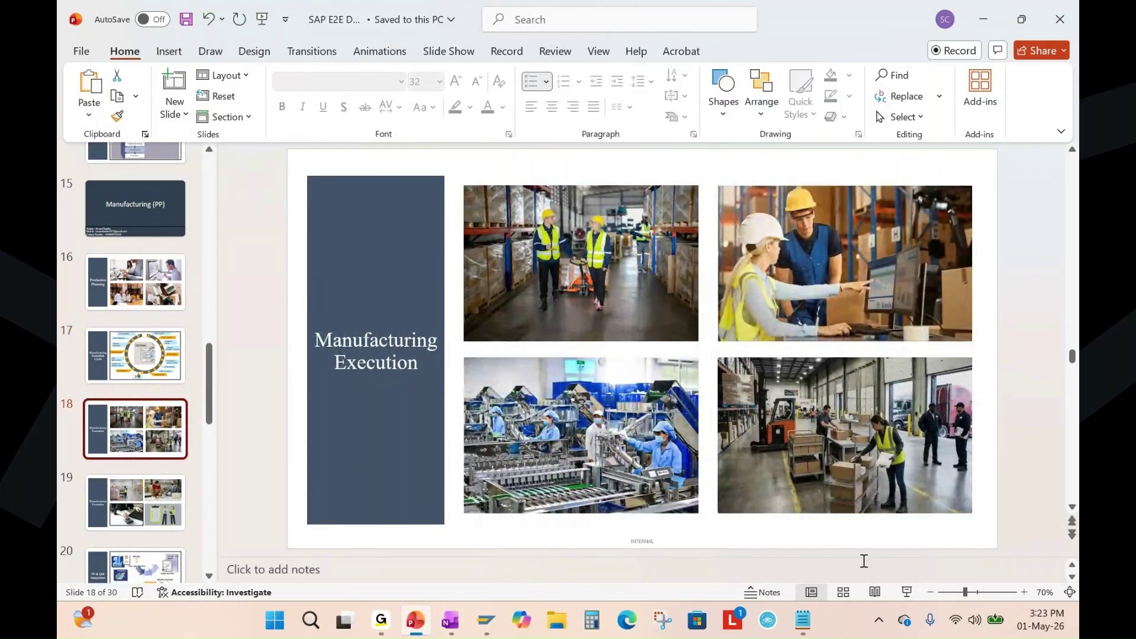
left_click(906, 592)
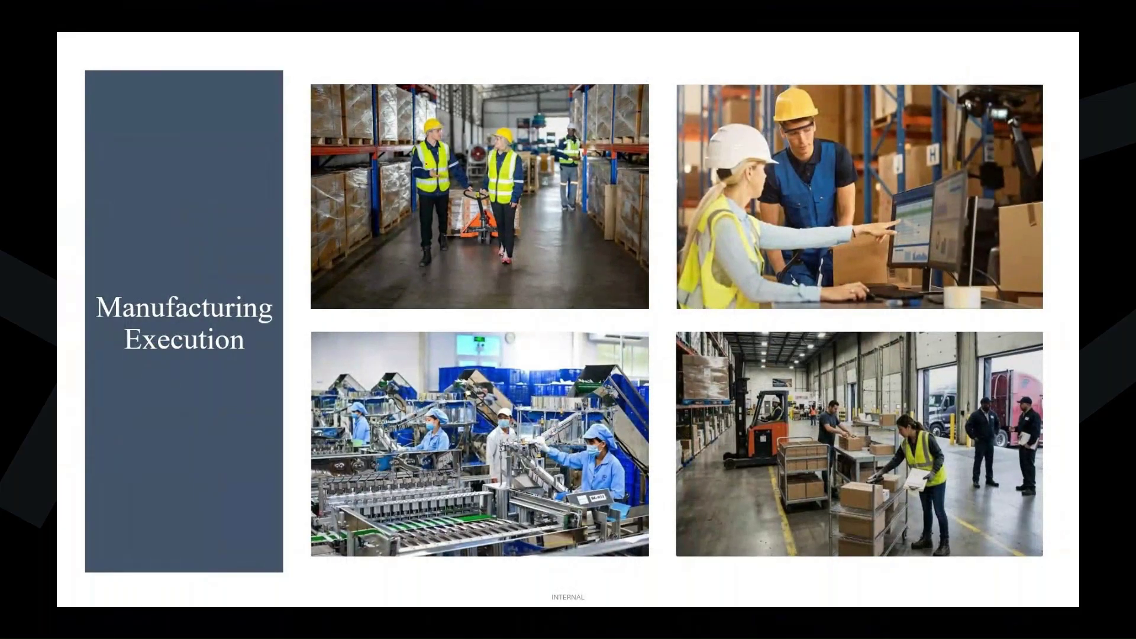
left_click_drag(420, 170, 440, 158)
mouse_move(496, 120)
left_mouse_down()
mouse_move(502, 256)
mouse_move(516, 131)
left_mouse_up()
left_click_drag(458, 221, 482, 213)
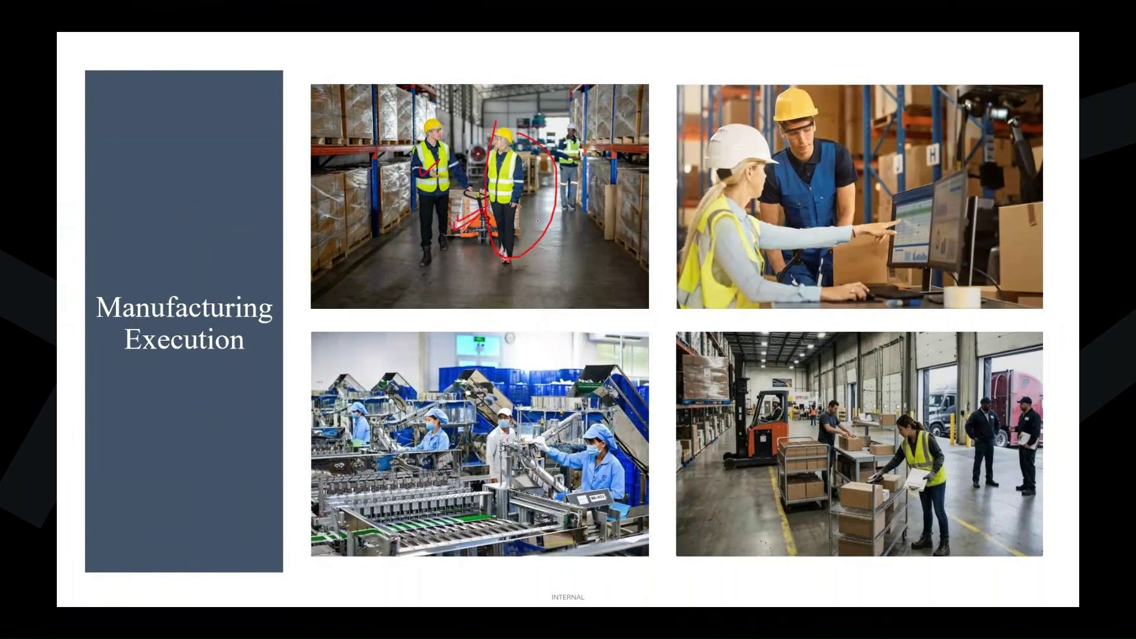
key("e")
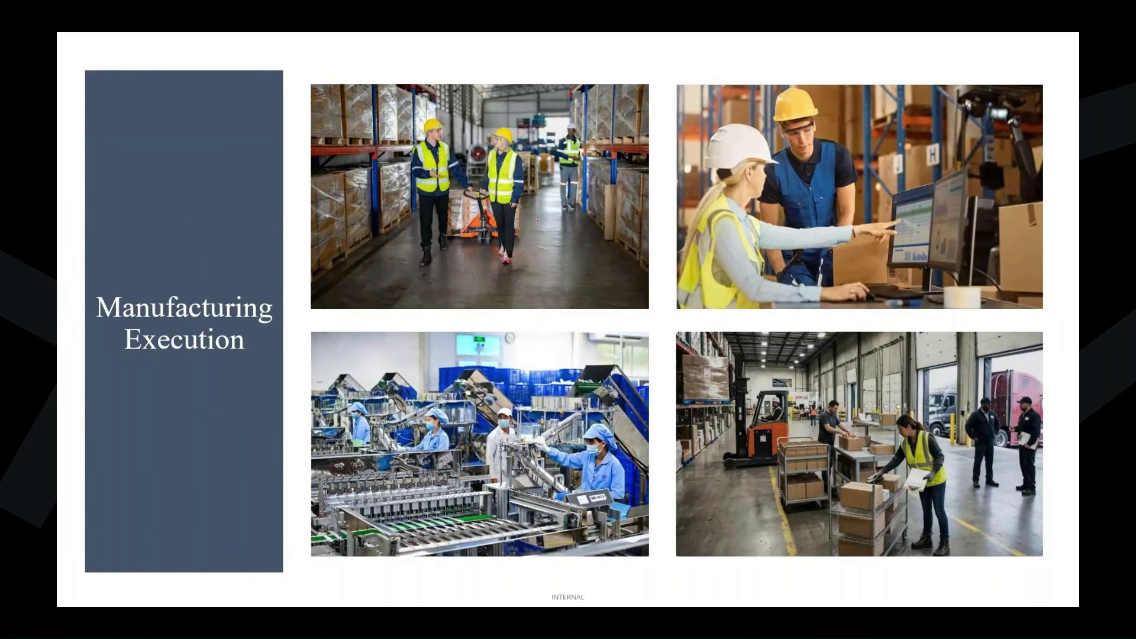
key("Escape")
scroll(174, 301, "up", 1)
scroll(174, 300, "up", 3)
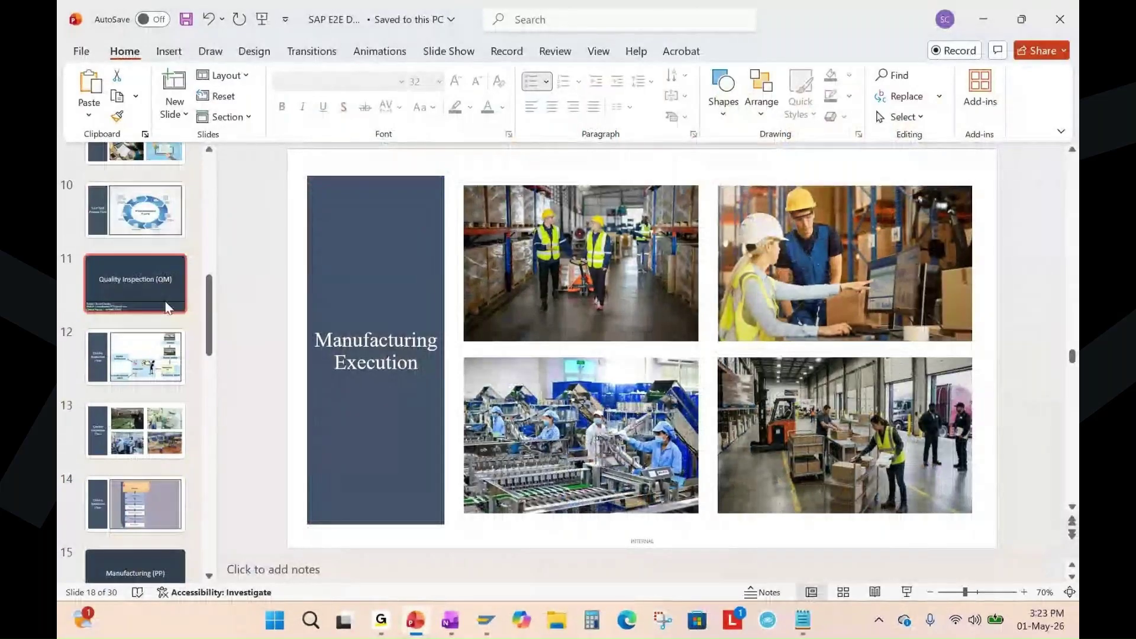
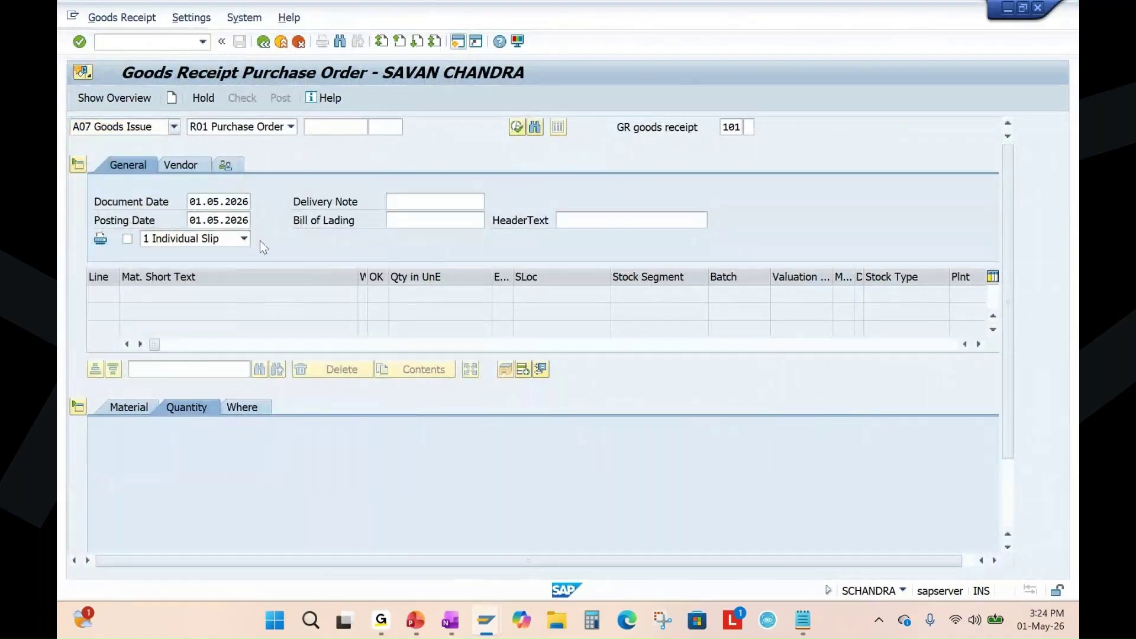
Set MIGO to A07 Goods Issue against R08 Order 1002212 and load its component lines.
left_click(291, 127)
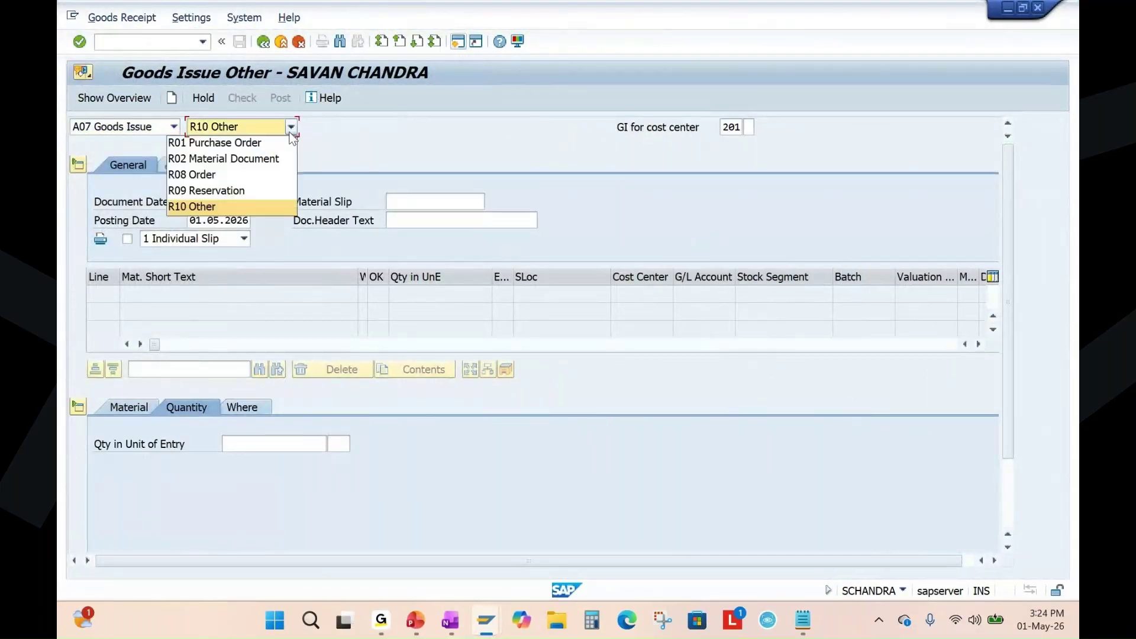
left_click(224, 175)
type("1002212")
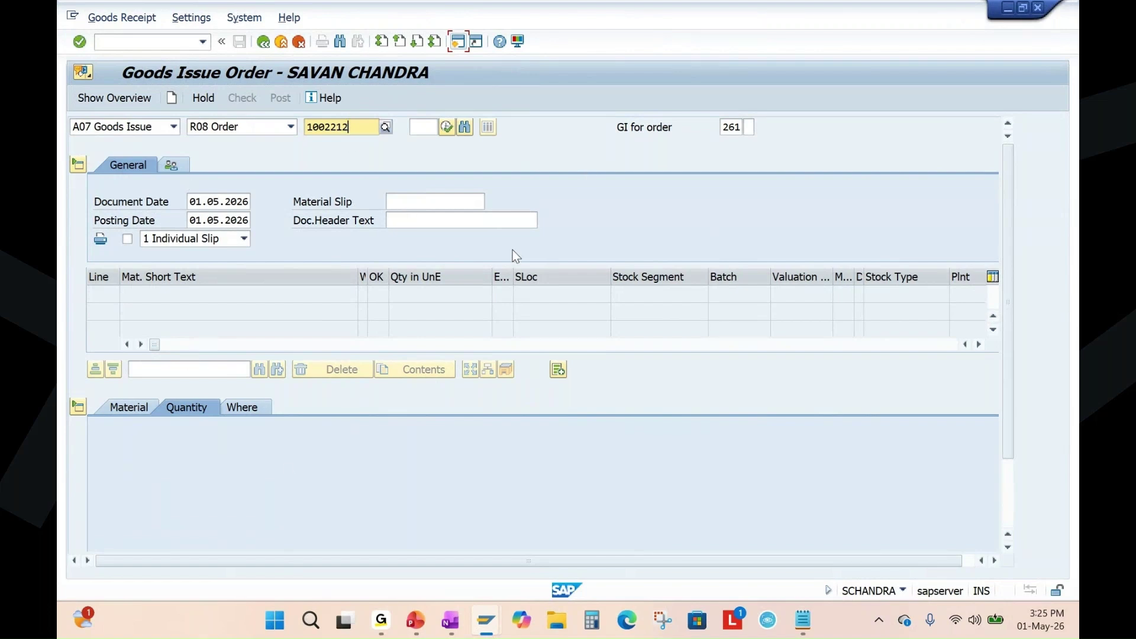
key("Return")
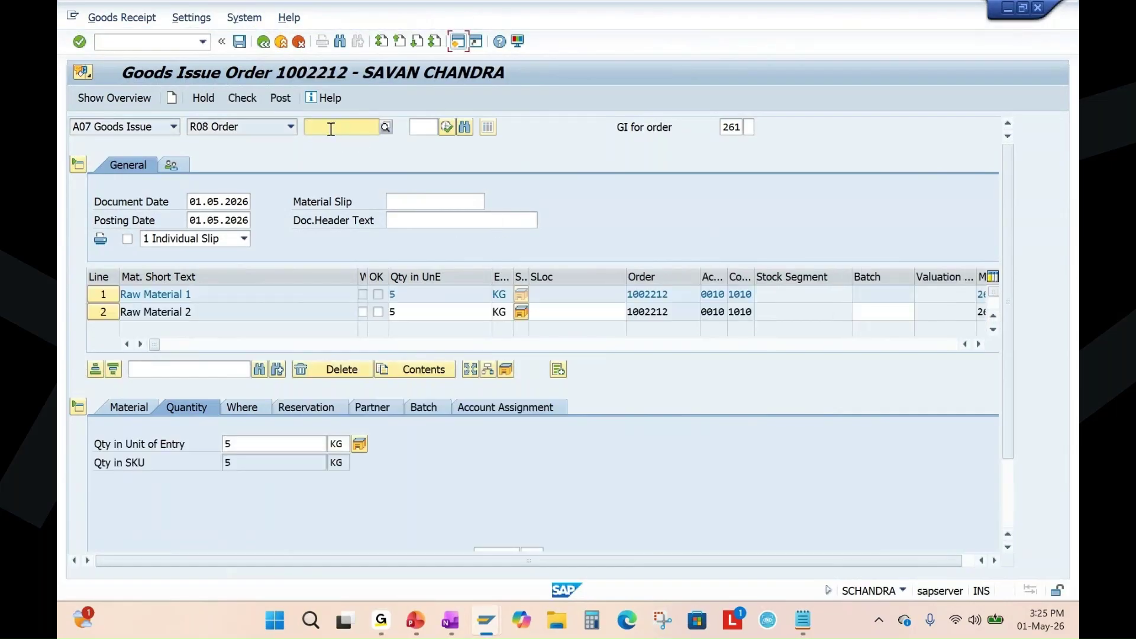
Collapse the item detail data and review the Raw Material 1 and Raw Material 2 lines.
left_click_drag(196, 294, 124, 294)
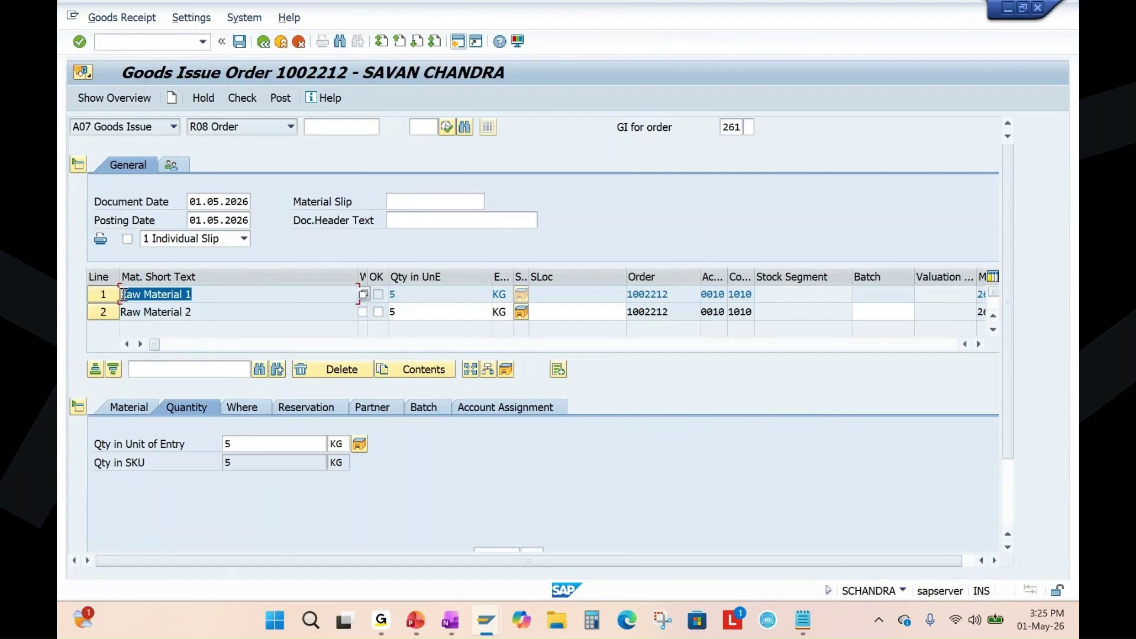
left_click(410, 315)
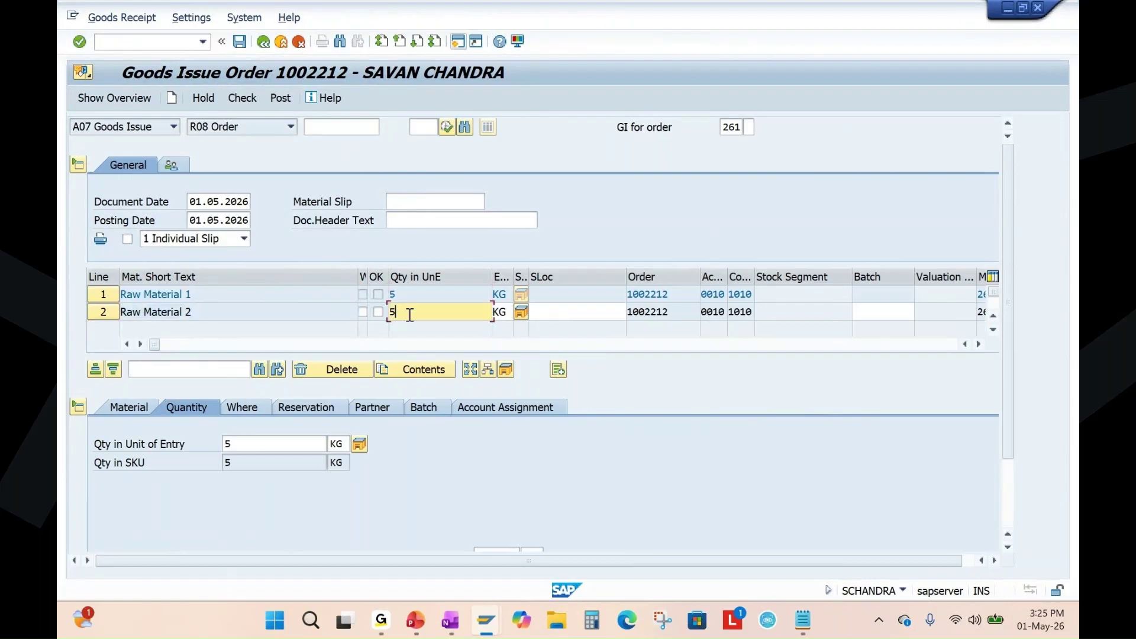
left_click(77, 407)
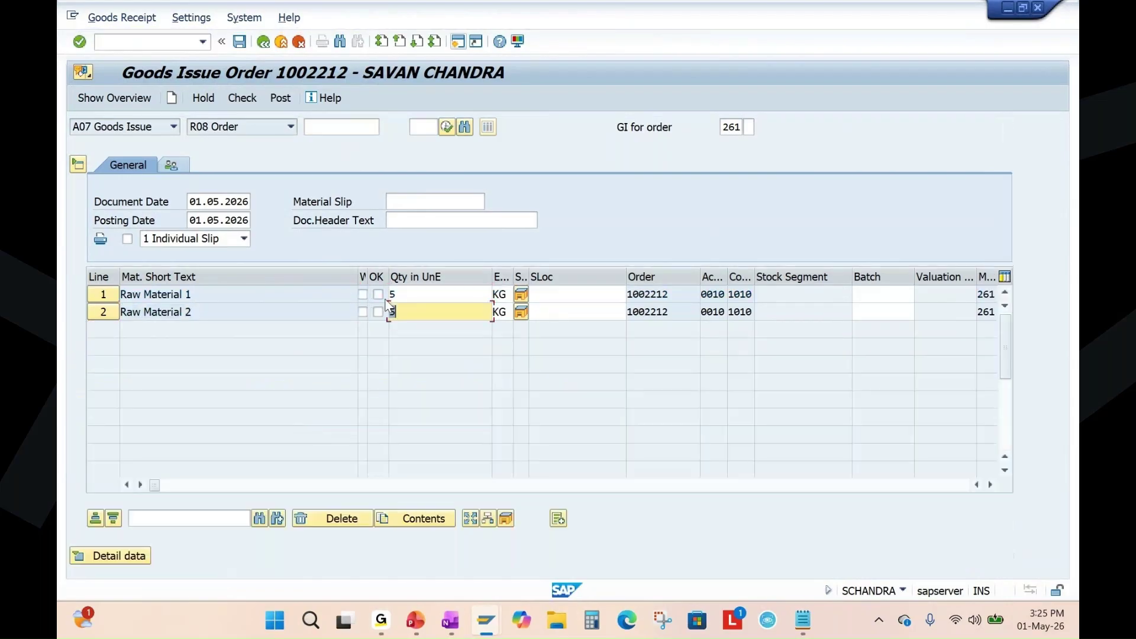
left_click(410, 296)
left_click(190, 294)
left_click_drag(190, 310, 124, 317)
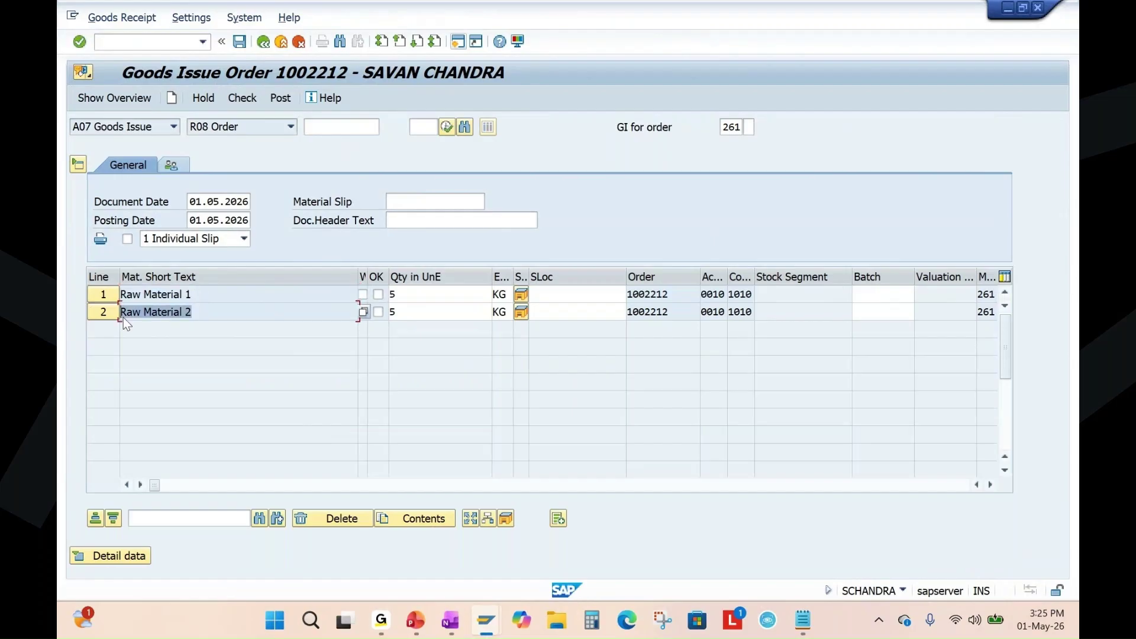
left_click(392, 294)
left_click(407, 311)
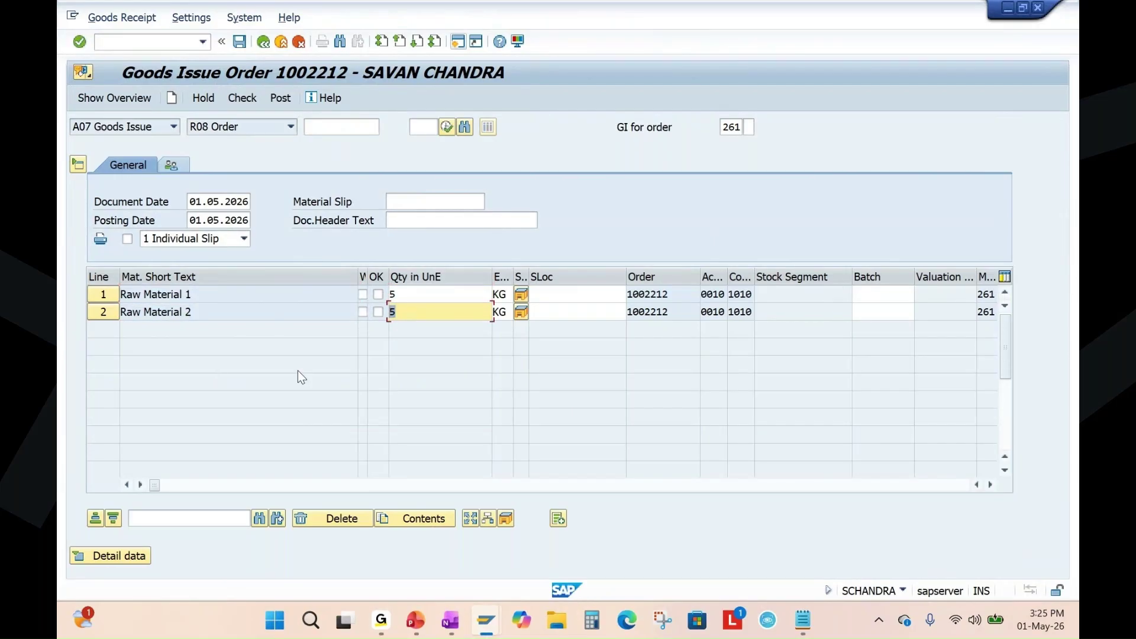
Choose storage location 101C for lines 1 and 2 and confirm.
left_click(552, 295)
left_click(551, 313)
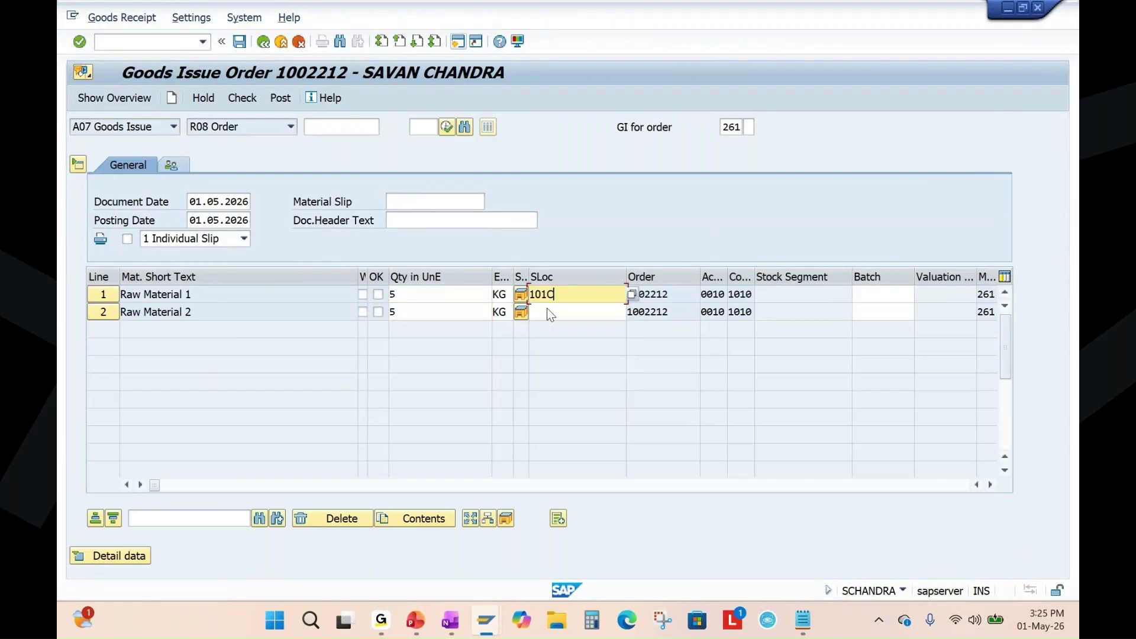
left_click(551, 312)
left_click(542, 327)
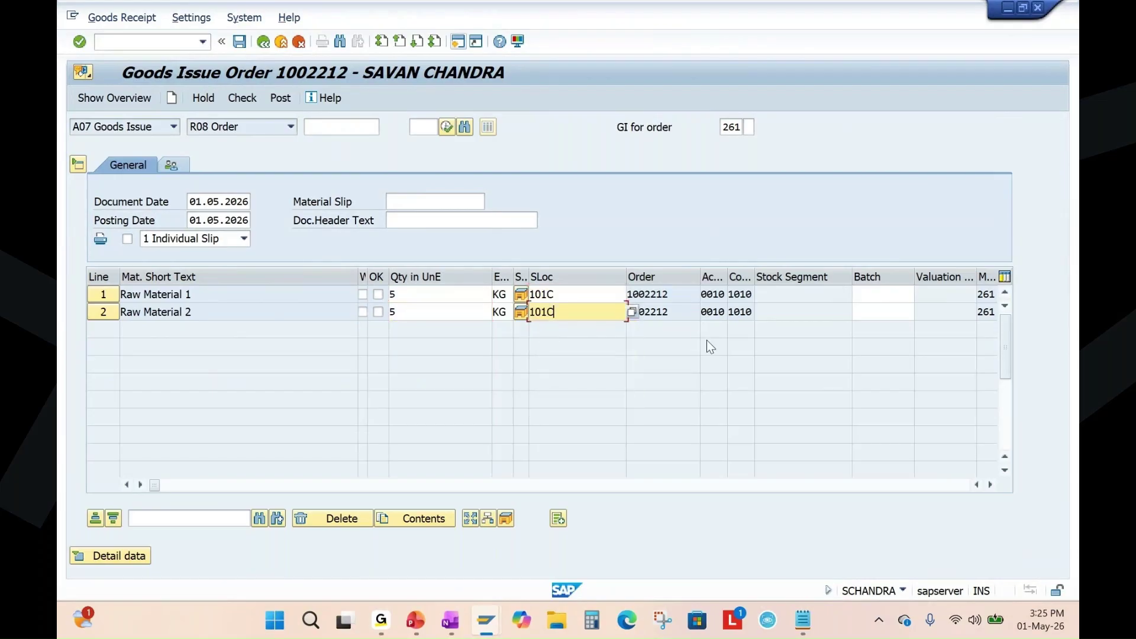
key("Return")
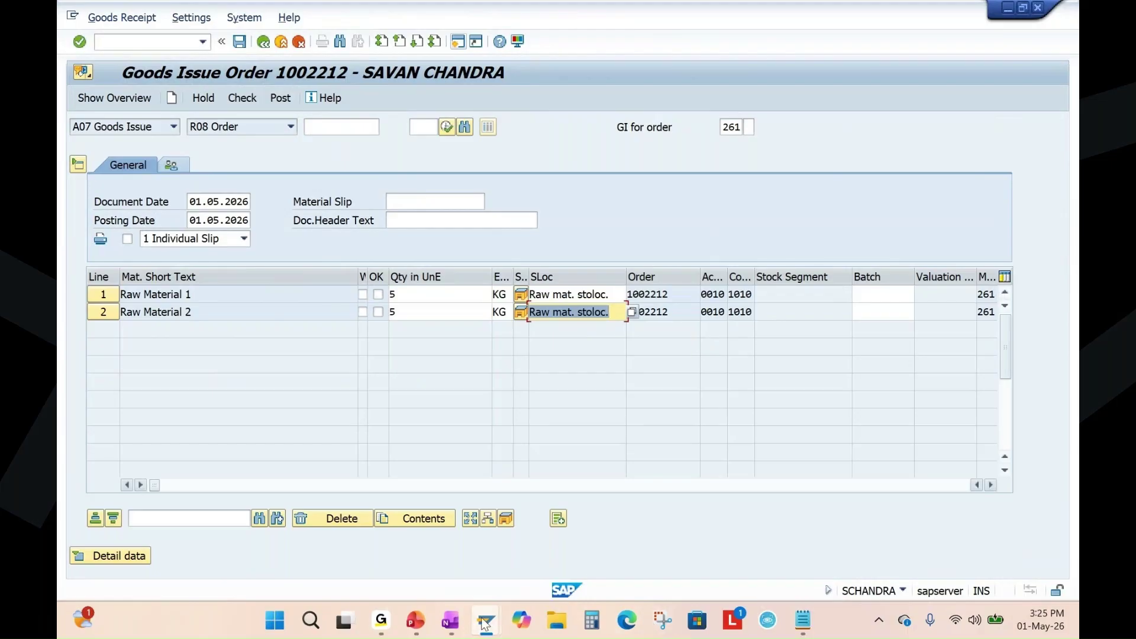
left_click(485, 619)
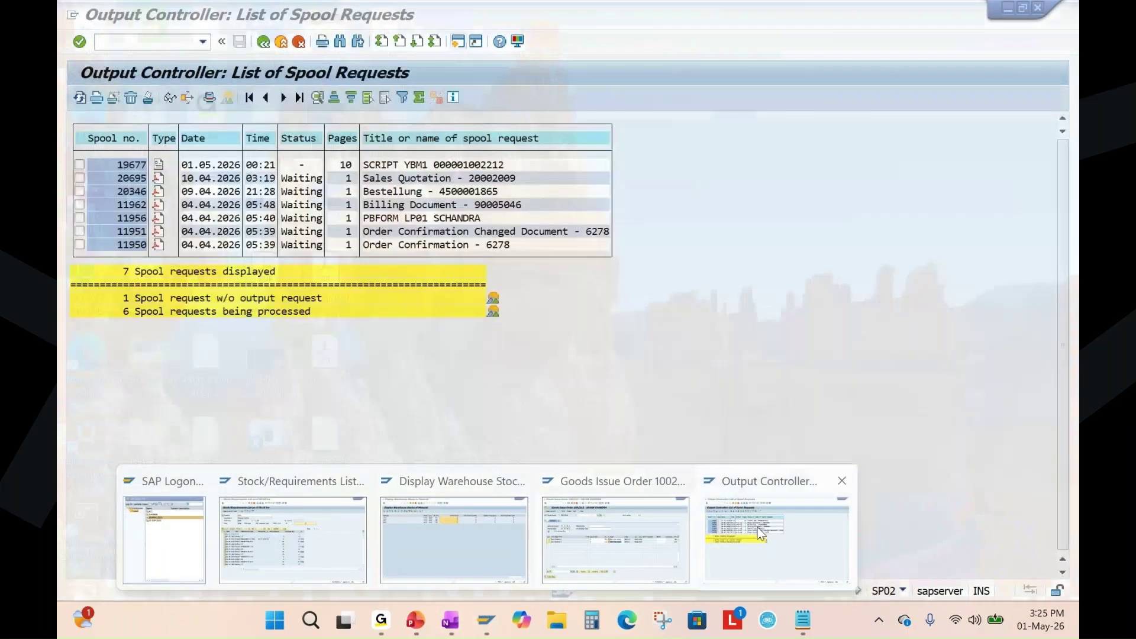
Run MMBE to show the stock overview of material 2492.
left_click(758, 527)
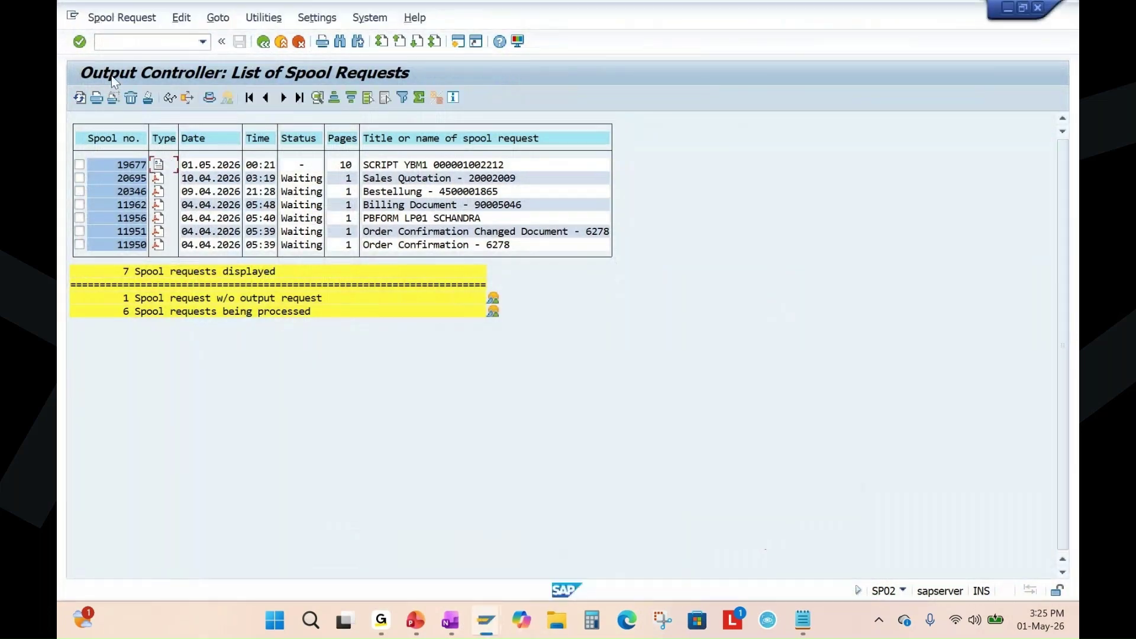
left_click(130, 42)
type("/nmmbe")
key("Return")
left_click(304, 147)
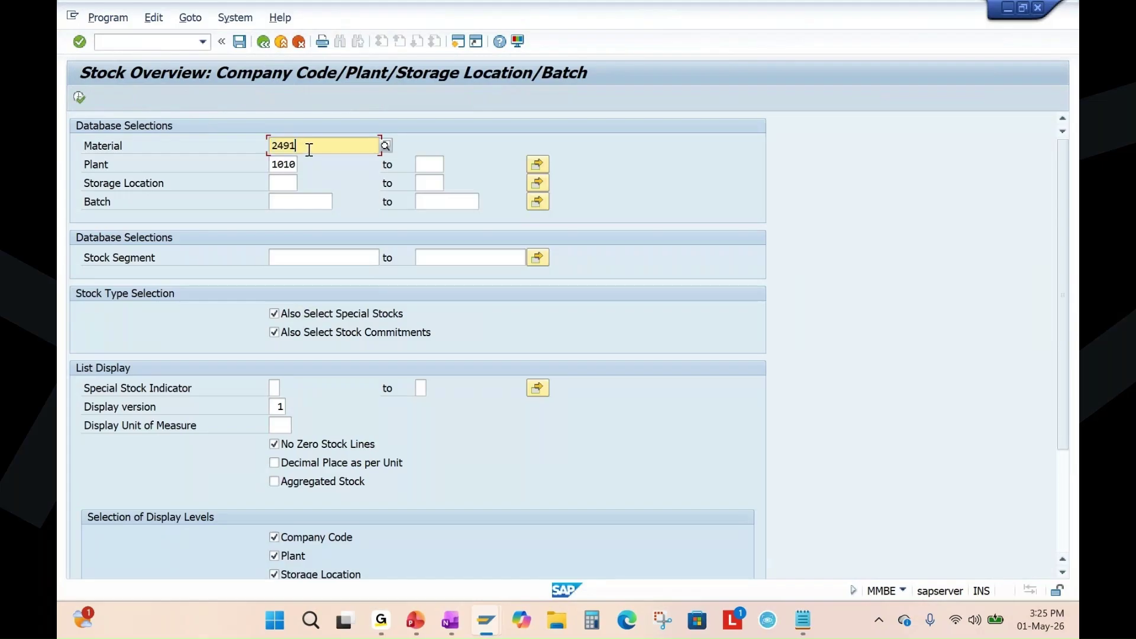
key("BackSpace")
type("2")
left_click(79, 98)
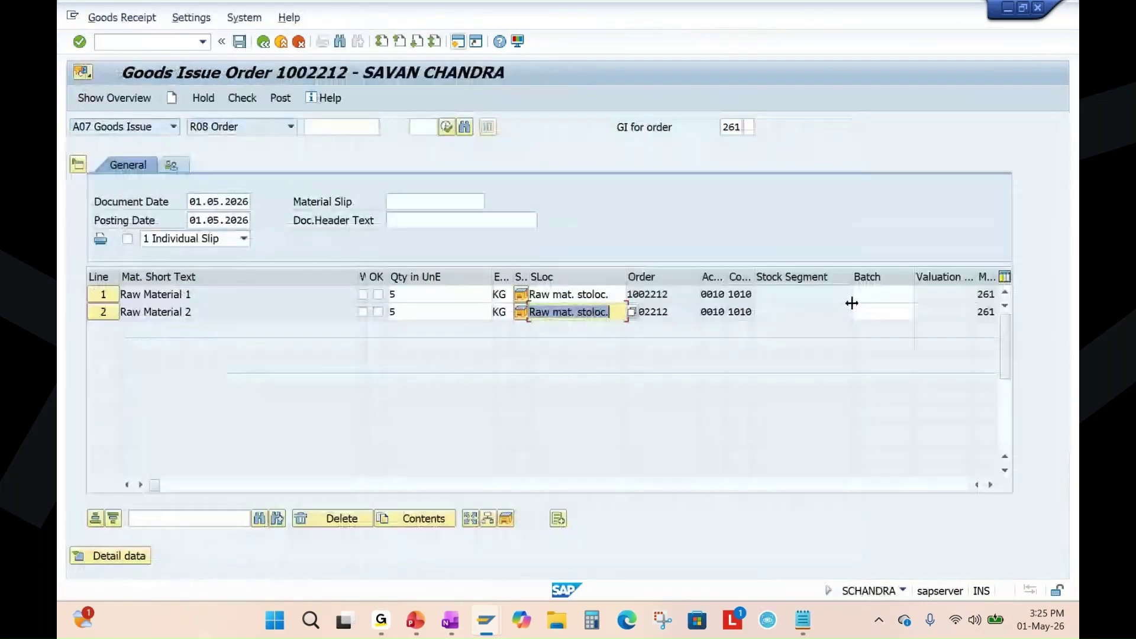
left_click(880, 295)
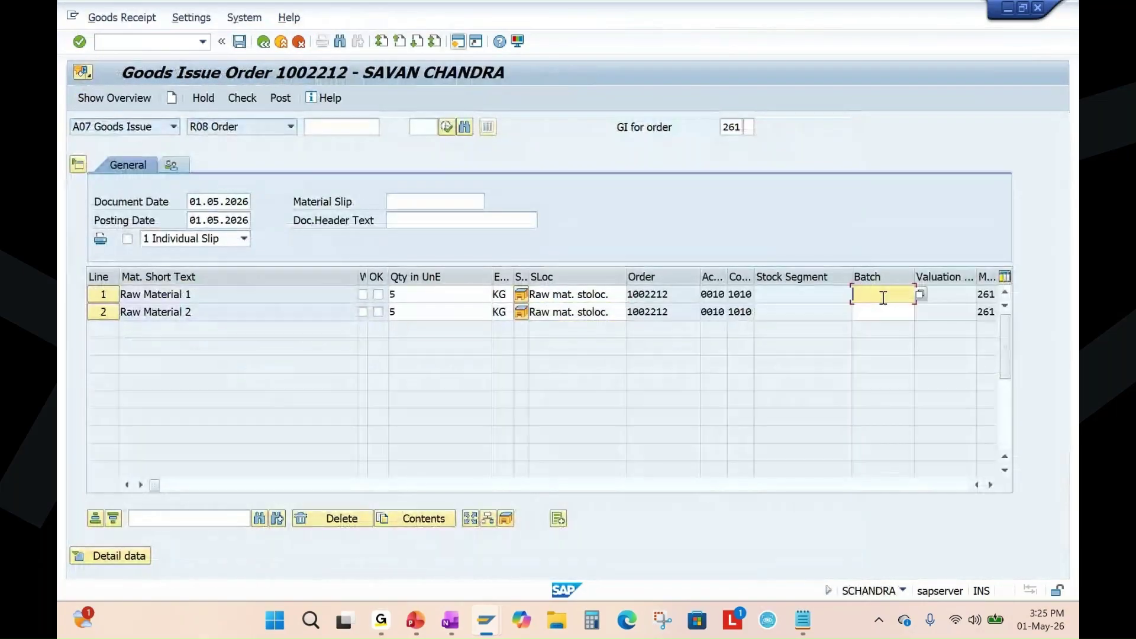
key("ctrl+v")
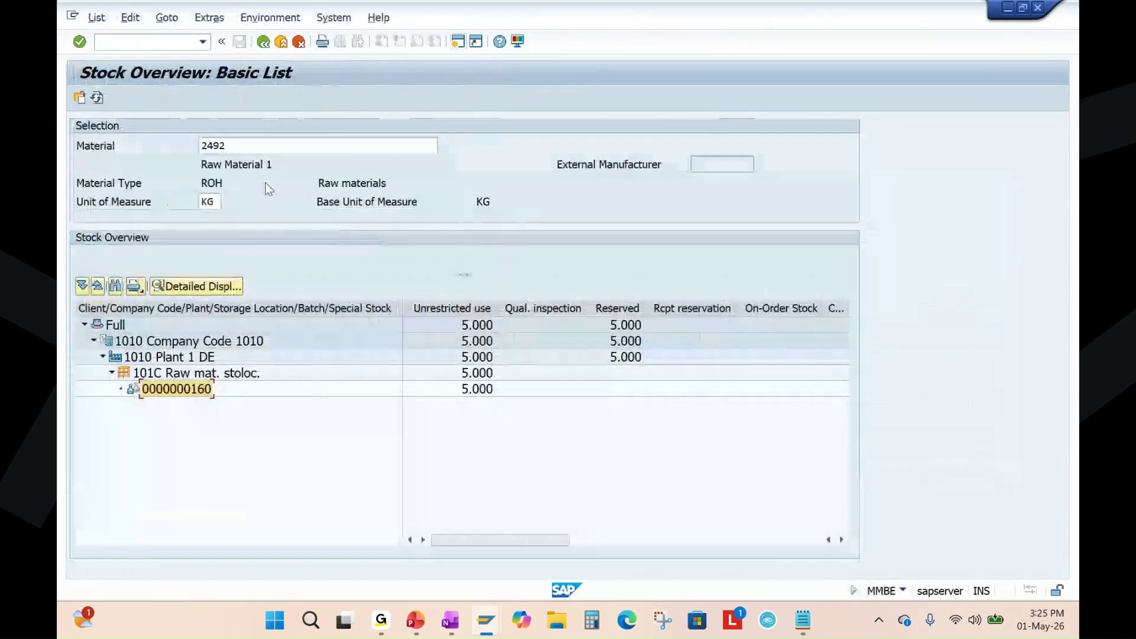
left_click(243, 148)
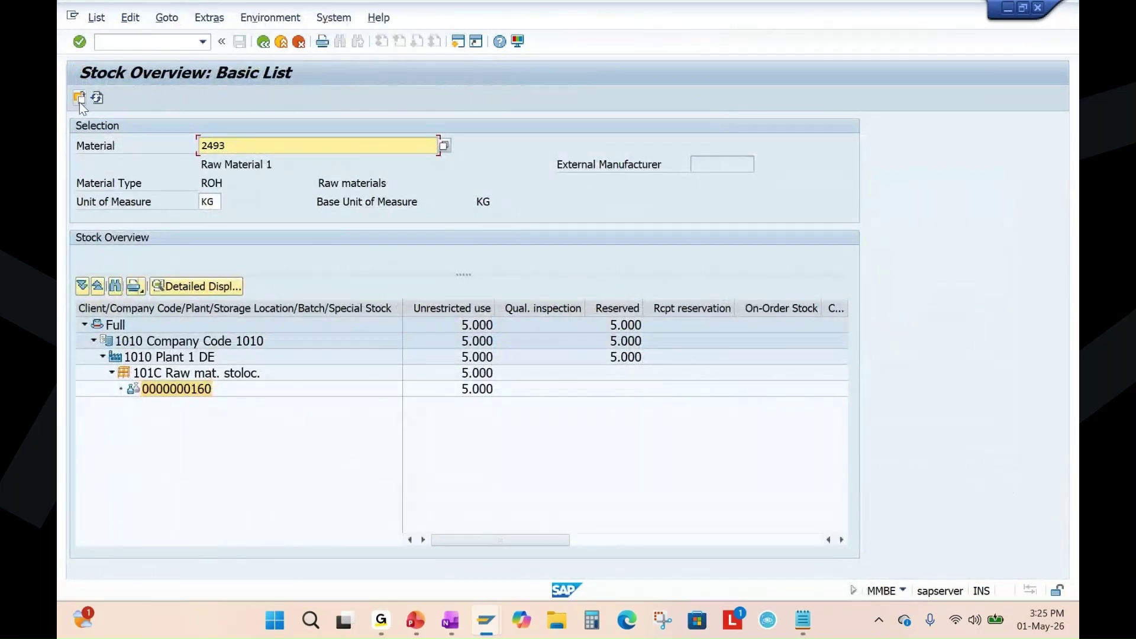
left_click(230, 235)
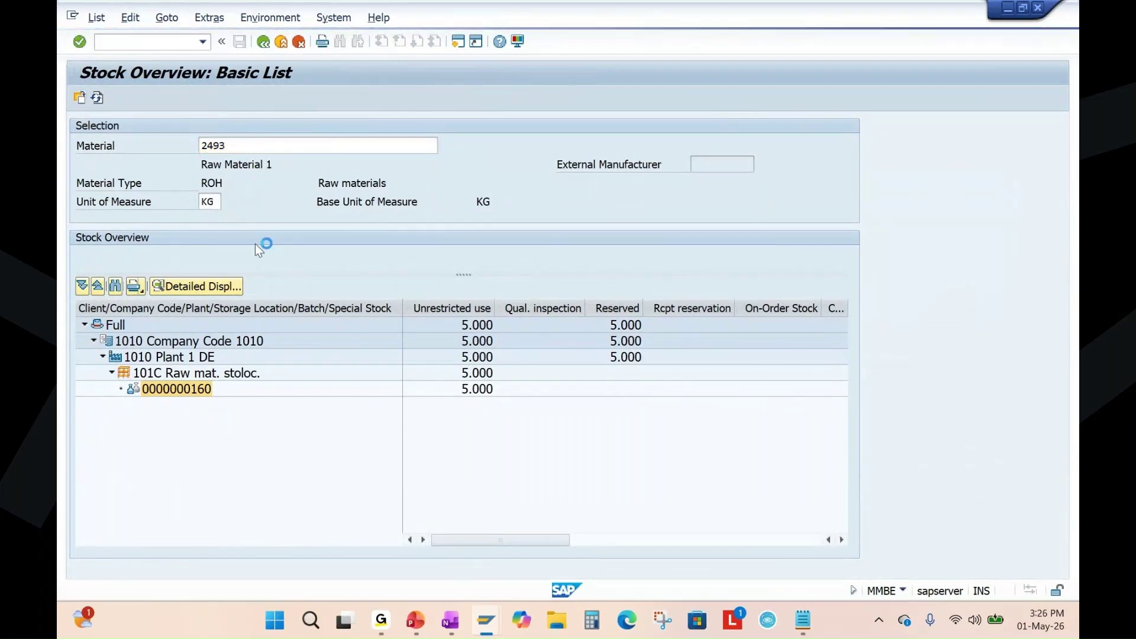
left_click(261, 391)
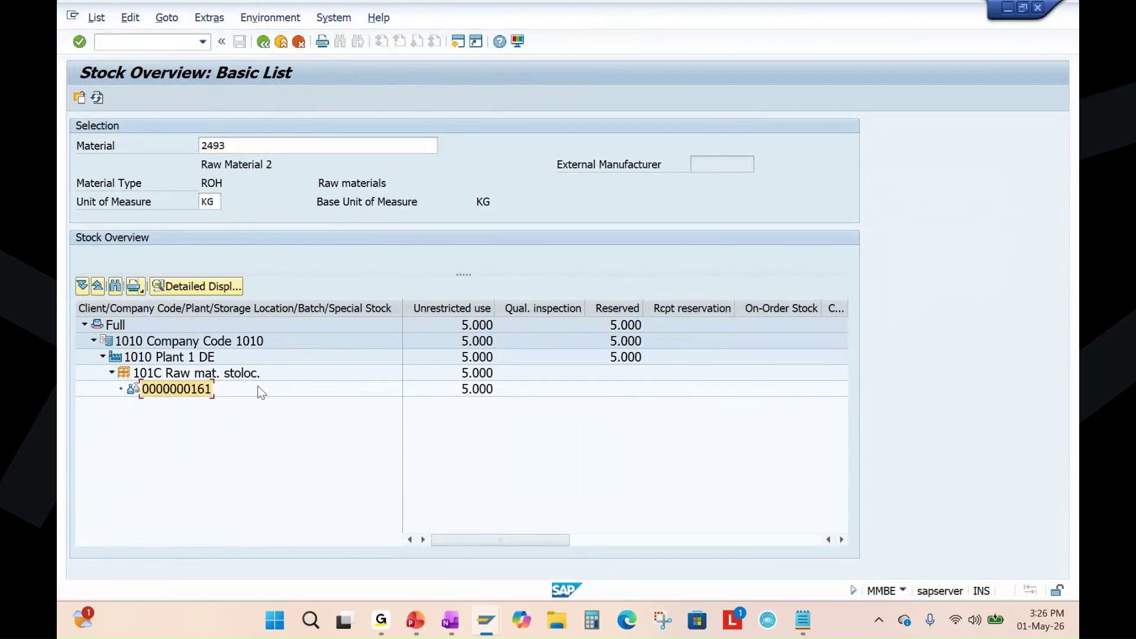
key("F2")
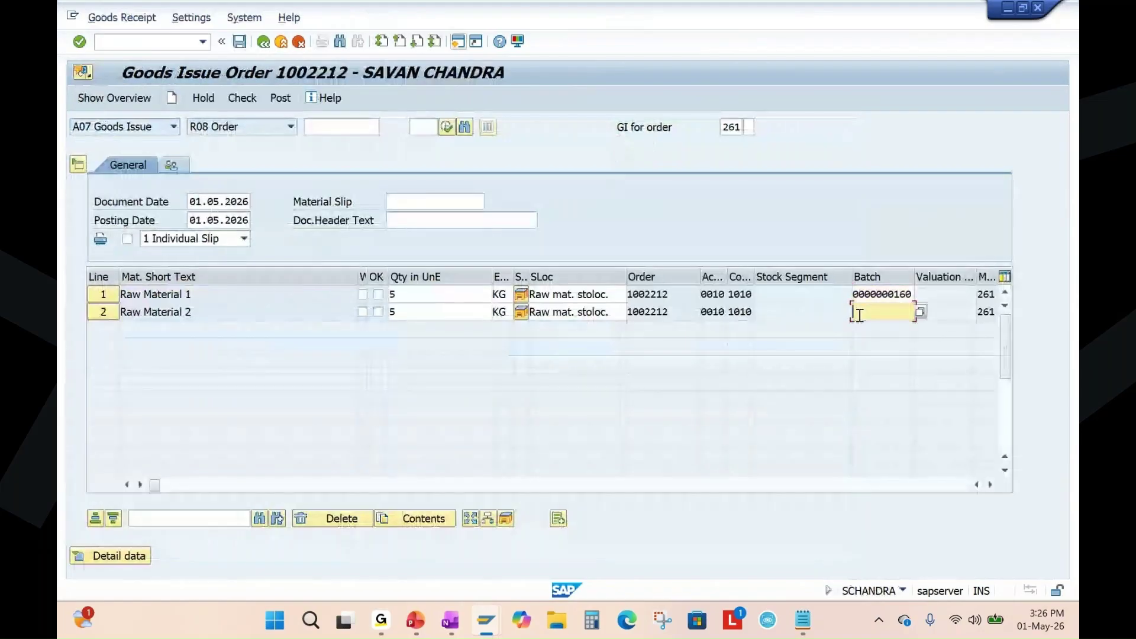
key("Return")
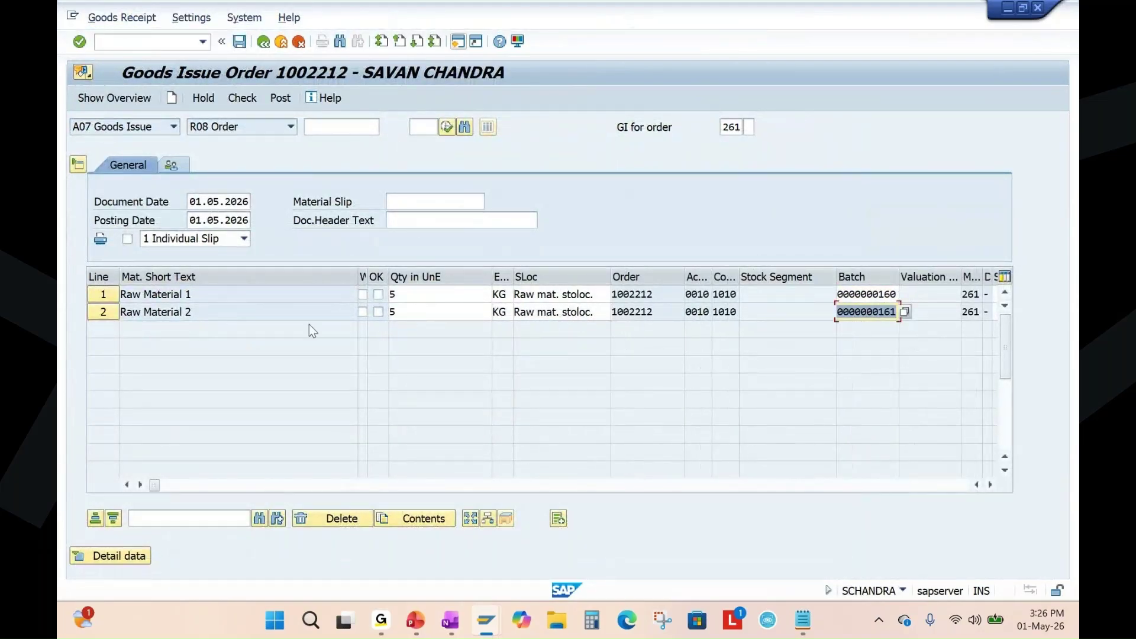
Mark both goods issue items OK and check the document for errors.
left_click(378, 294)
left_click(378, 312)
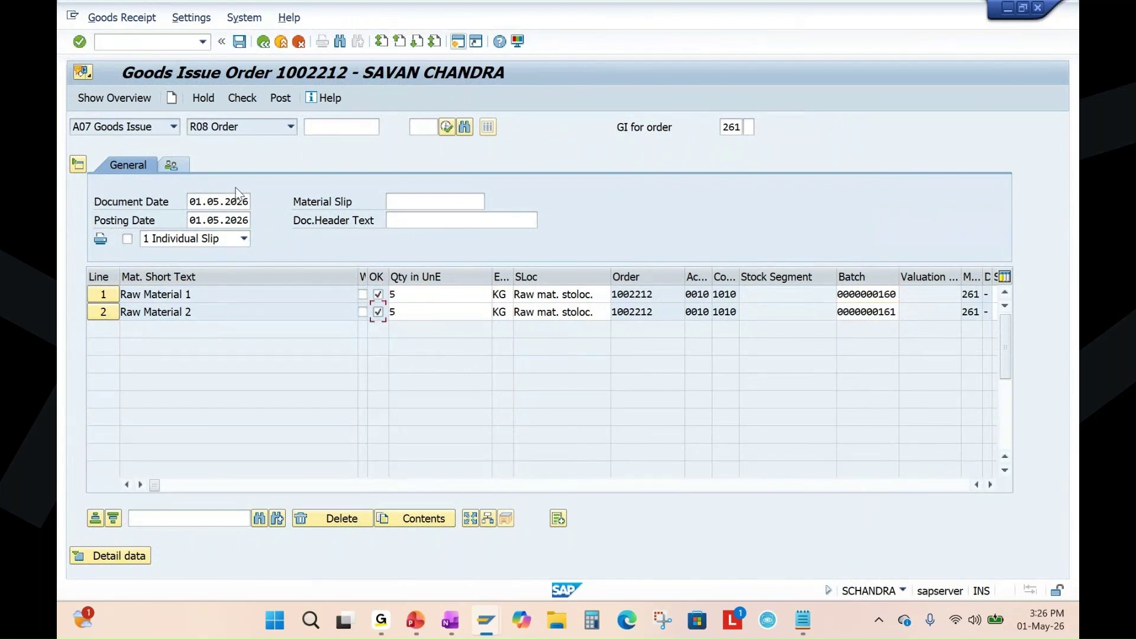
left_click(242, 98)
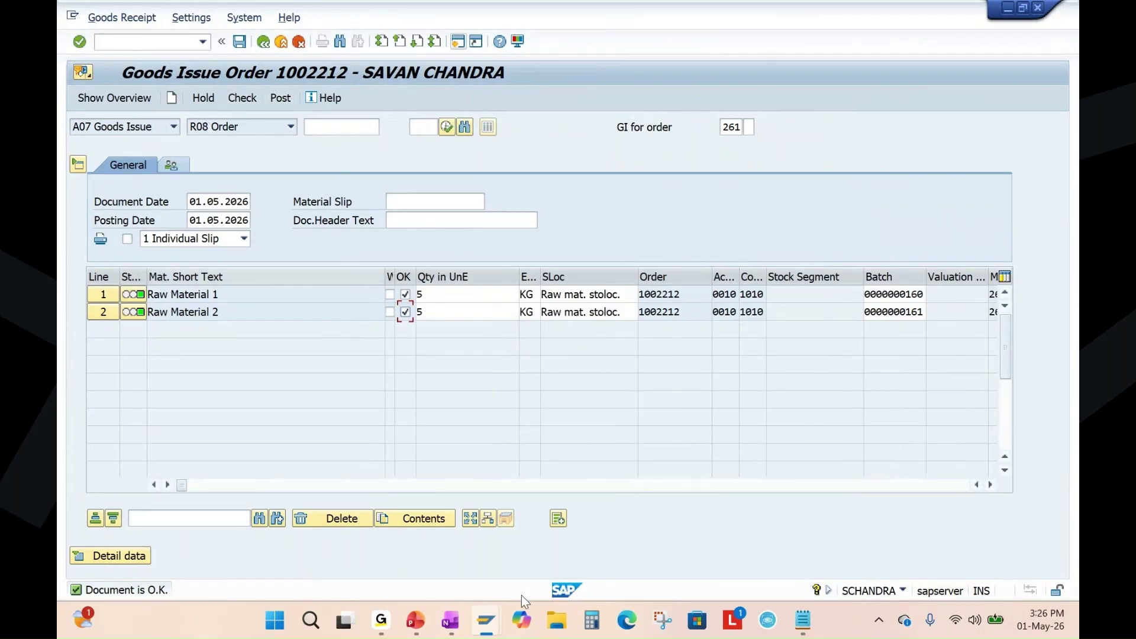
Review the unrestricted stock of materials 2492 and 2493 in the warehouse stocks list.
left_click(486, 622)
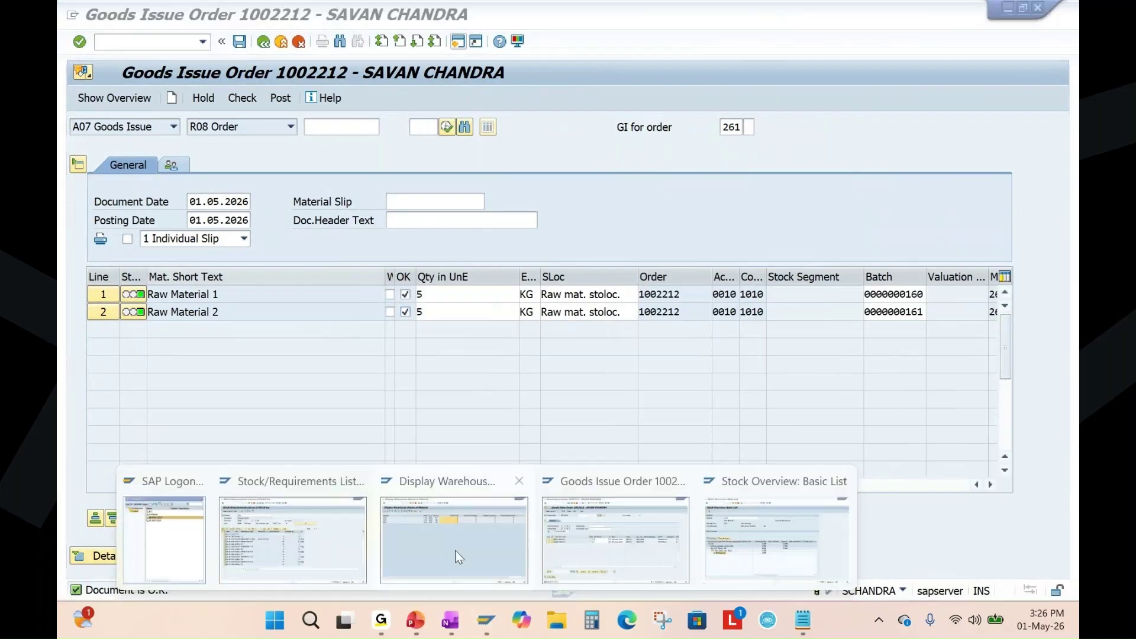
left_click(456, 551)
left_click(561, 161)
left_click(573, 176)
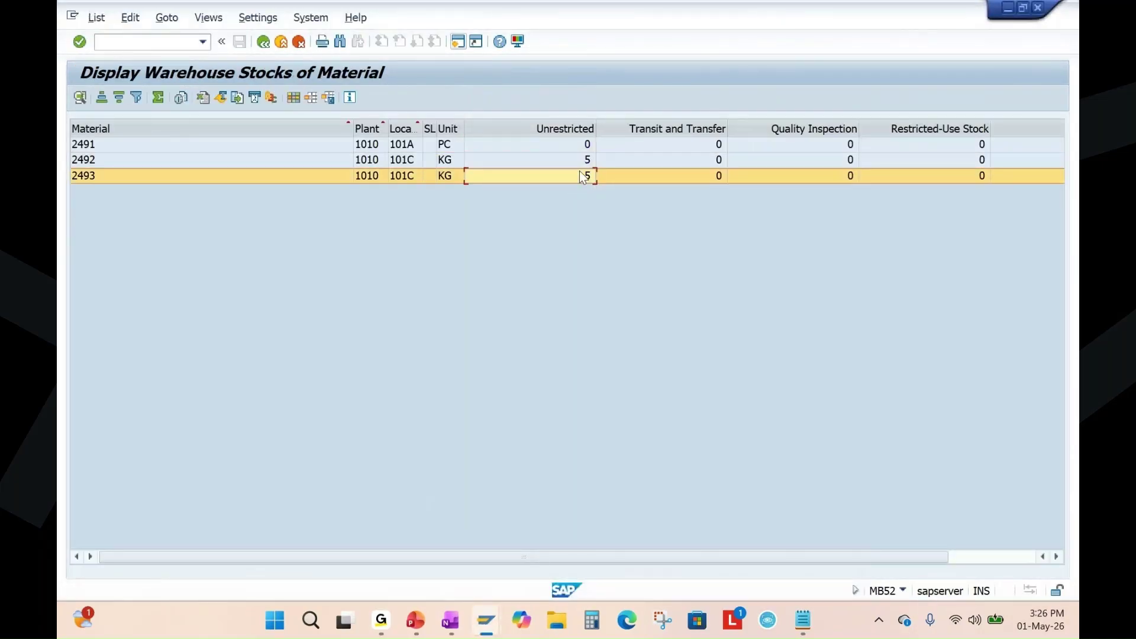
left_click(583, 162)
left_click(586, 176)
left_click(586, 163)
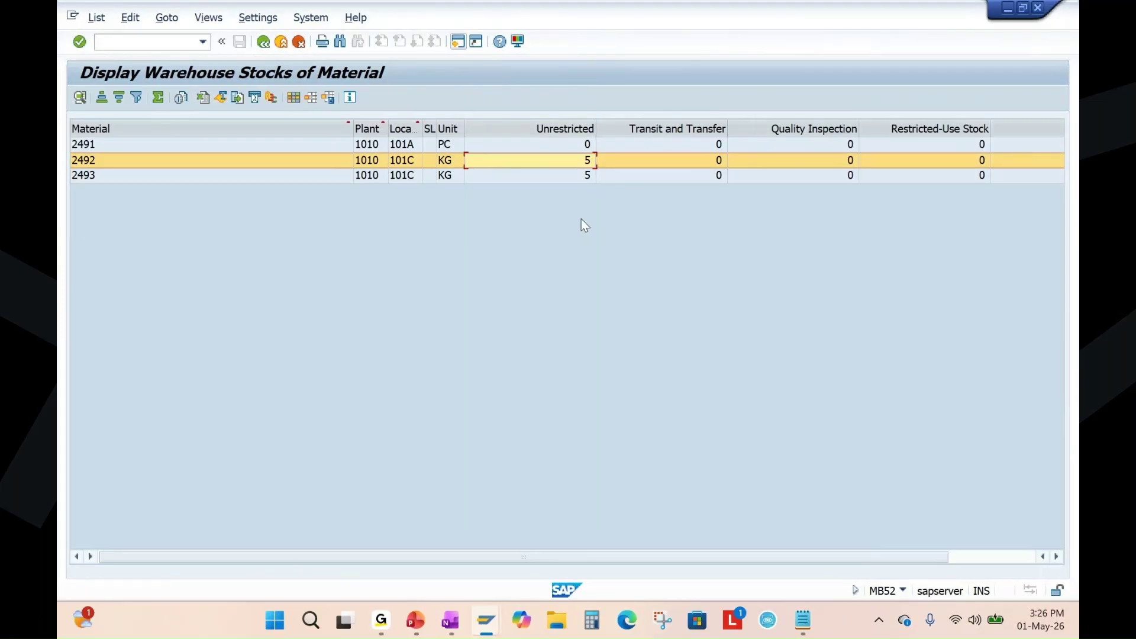
key("alt+Tab")
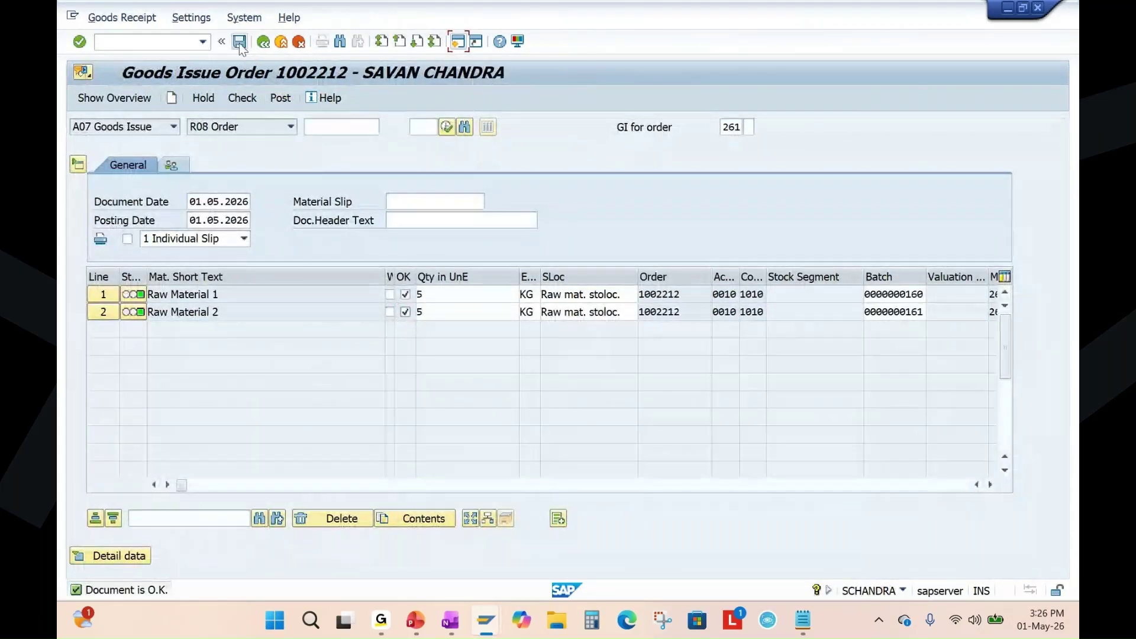
left_click(239, 41)
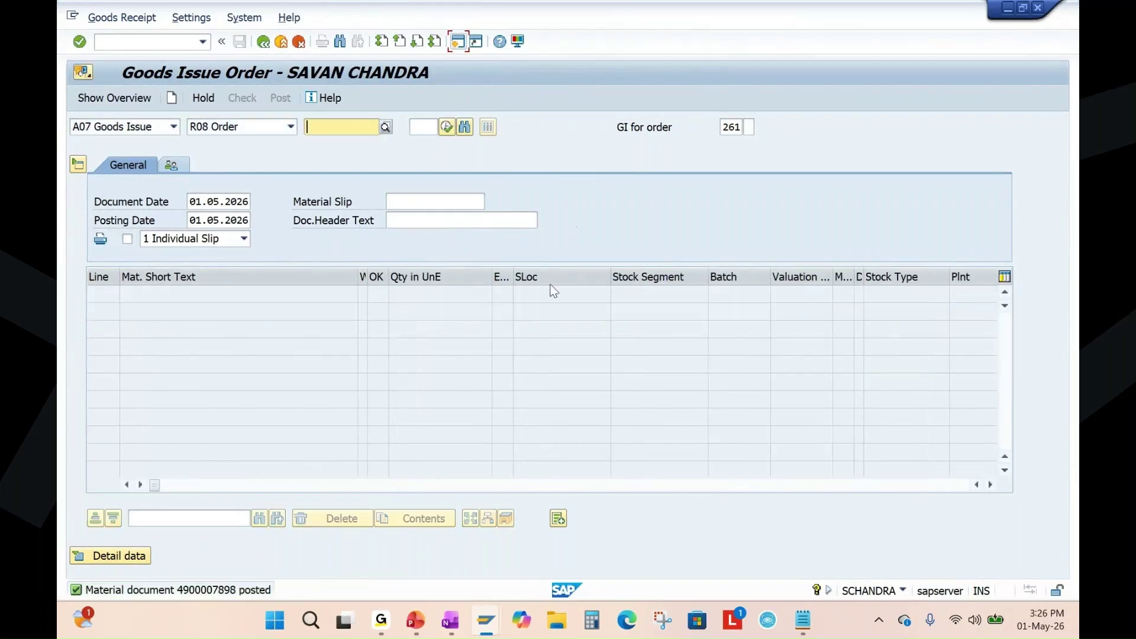
left_click(416, 627)
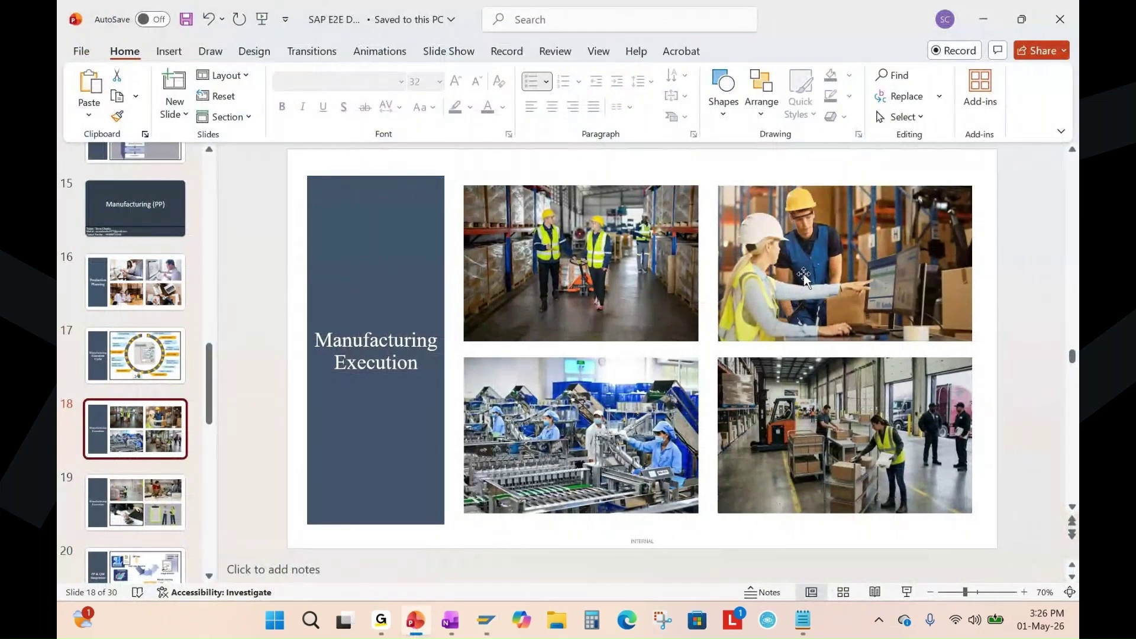
Display order 1002212 in CO03, note its GMPS status, and open Documented Goods Movements.
left_click(485, 623)
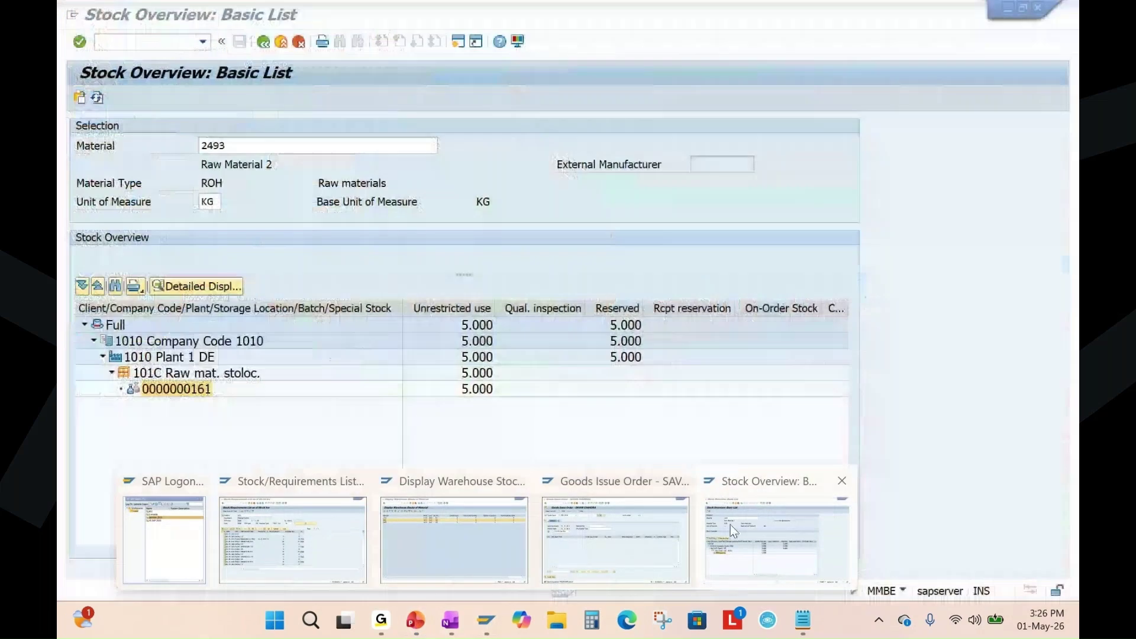
left_click(621, 532)
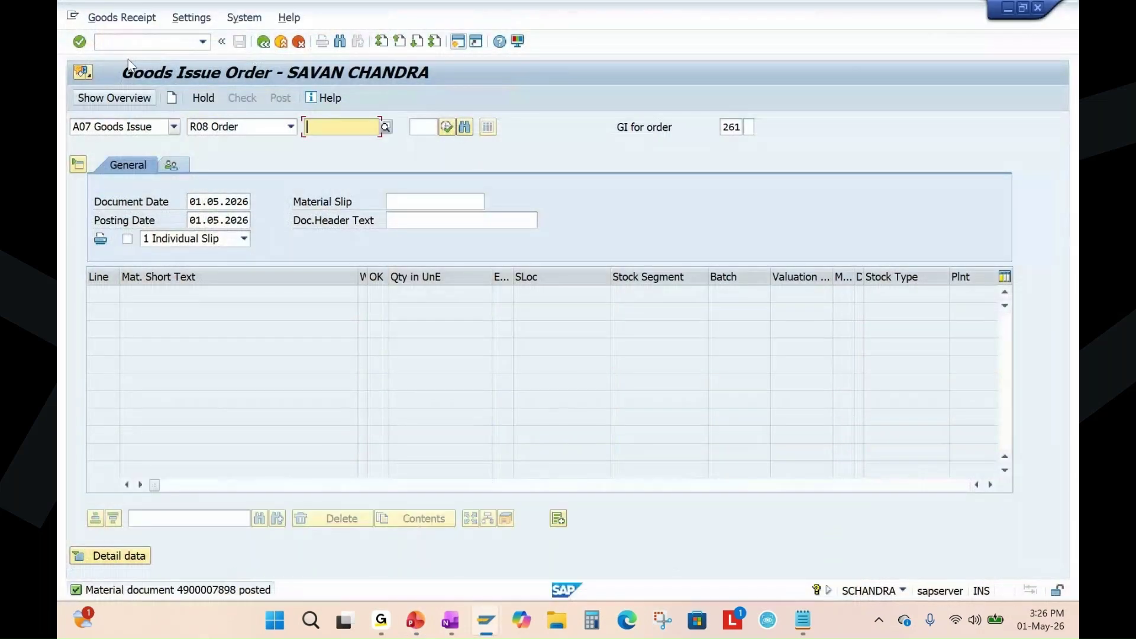
key("ctrl+slash")
type("/")
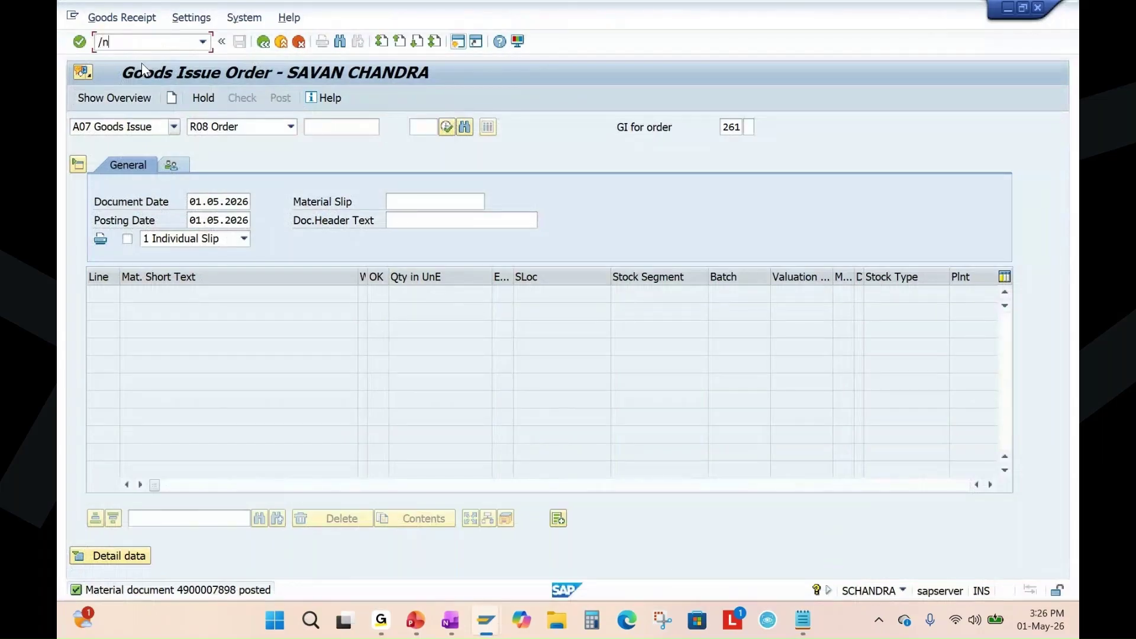
type("nco03")
key("Return")
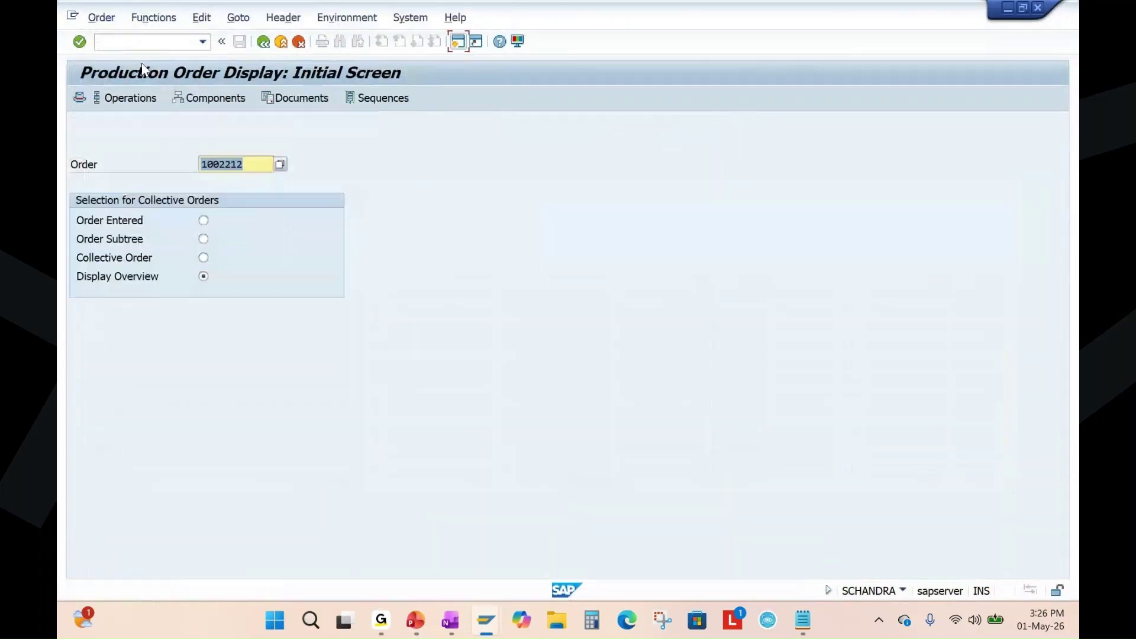
key("Return")
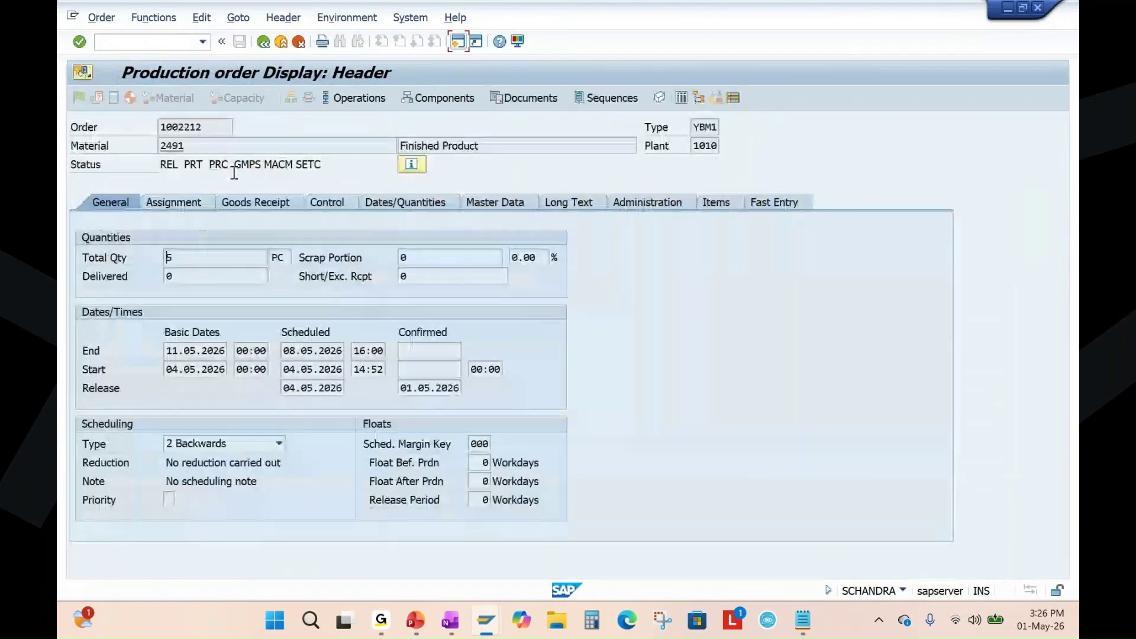
double_click(248, 165)
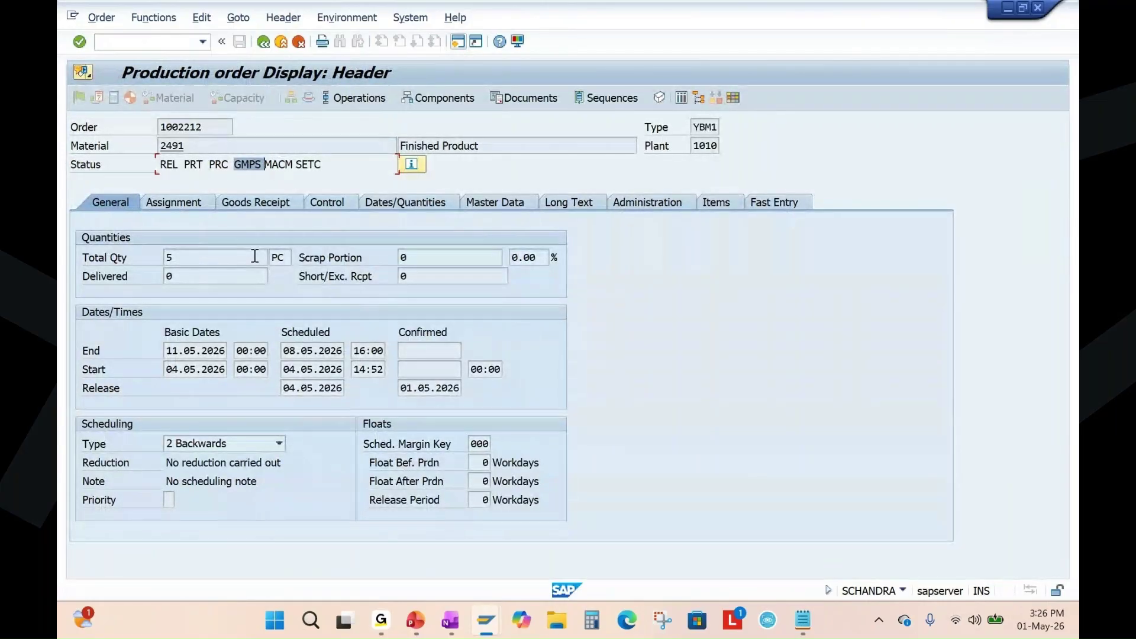
left_click(236, 19)
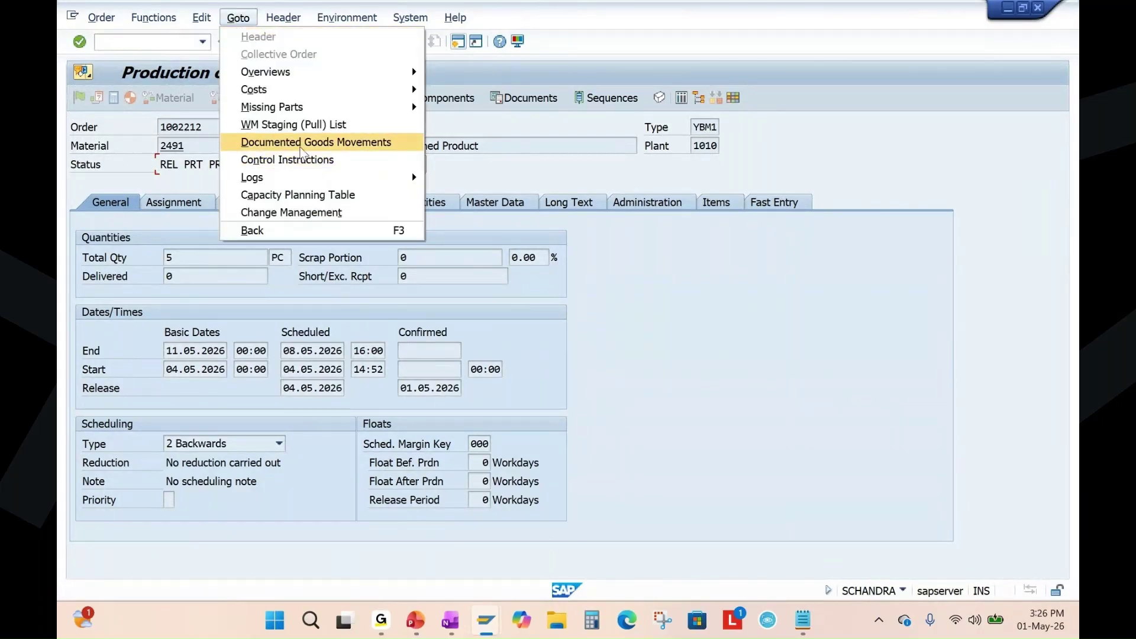
left_click(342, 147)
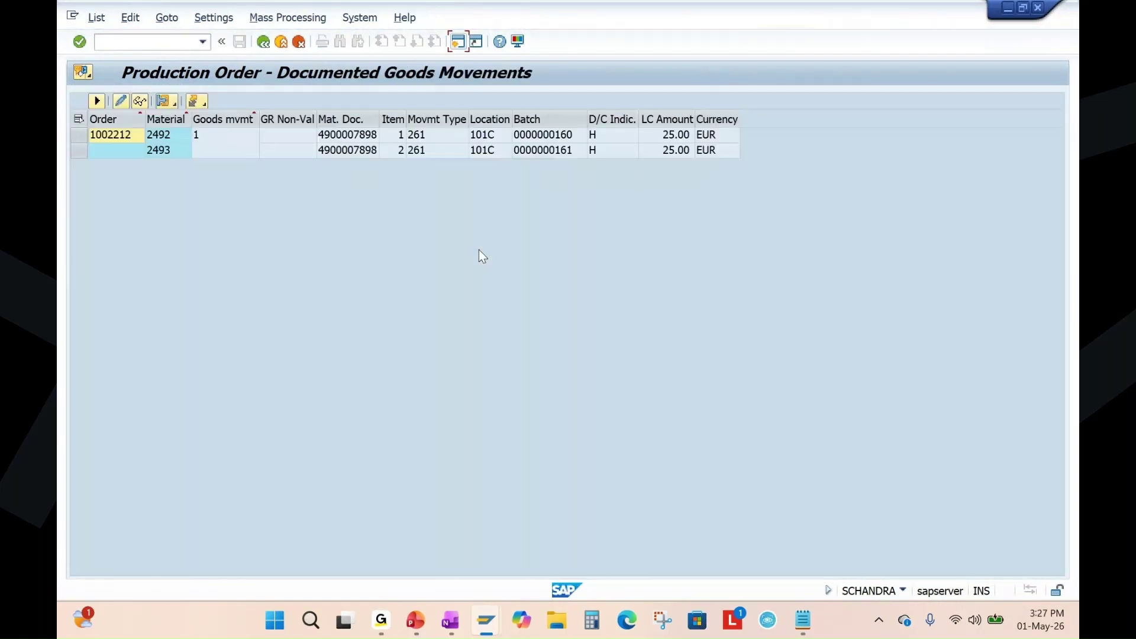
left_click(358, 136)
left_click(360, 137)
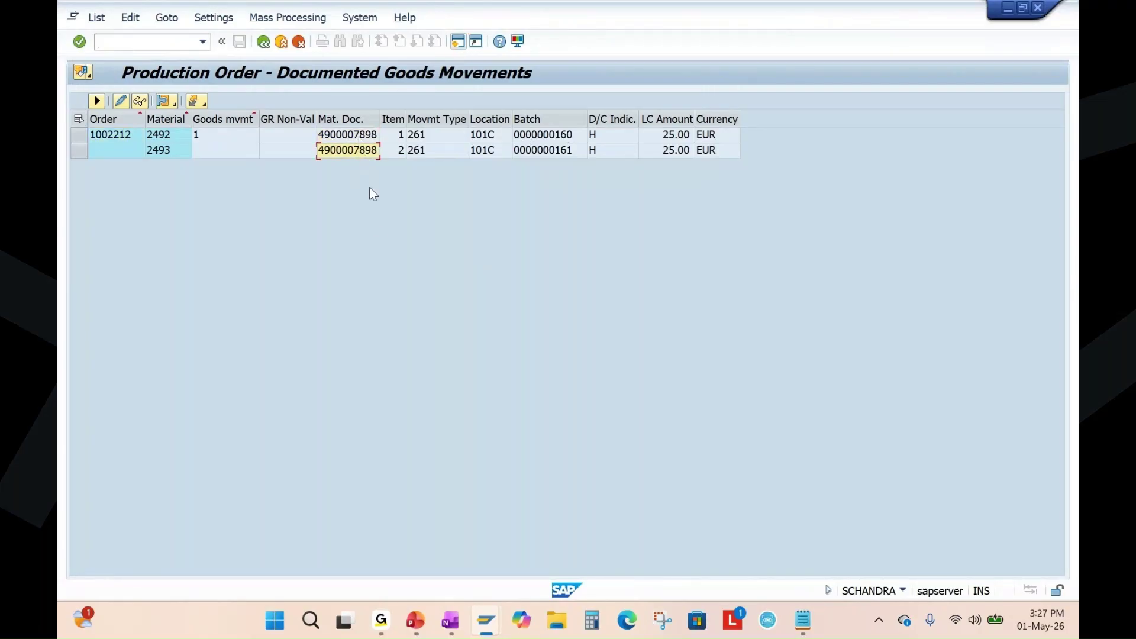
left_click(157, 136)
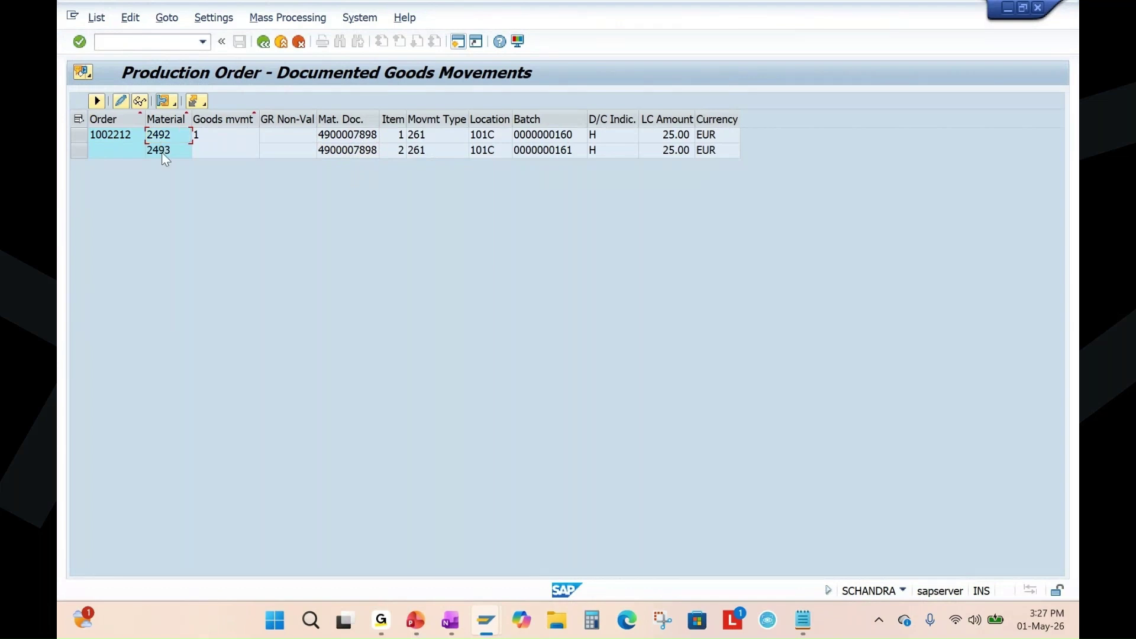
left_click(569, 137)
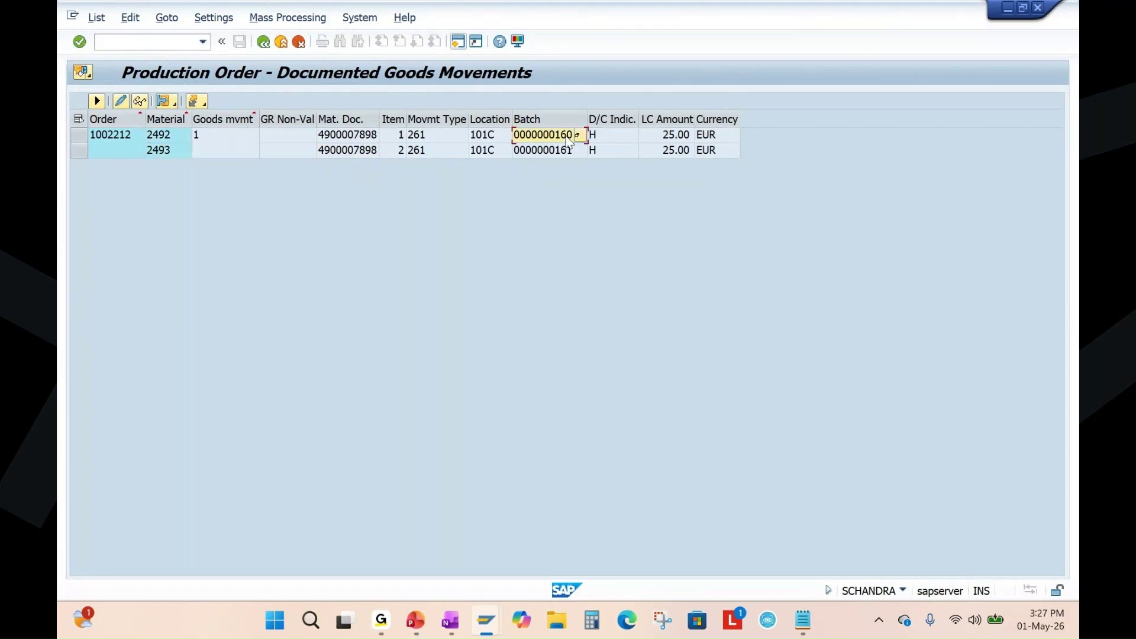
left_click(489, 151)
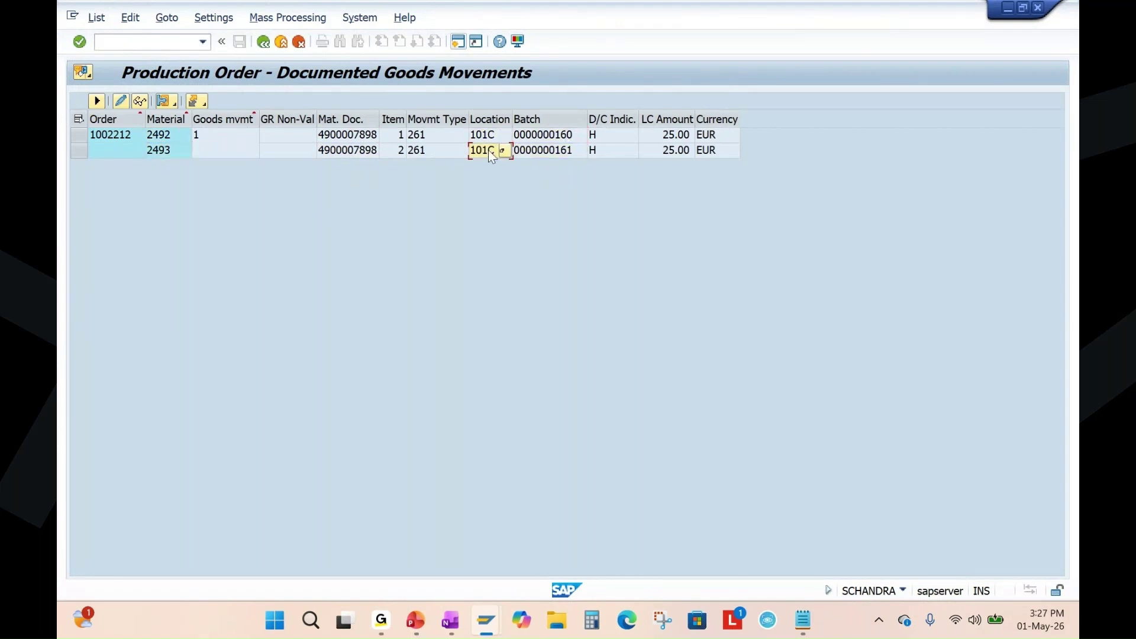
left_click(423, 150)
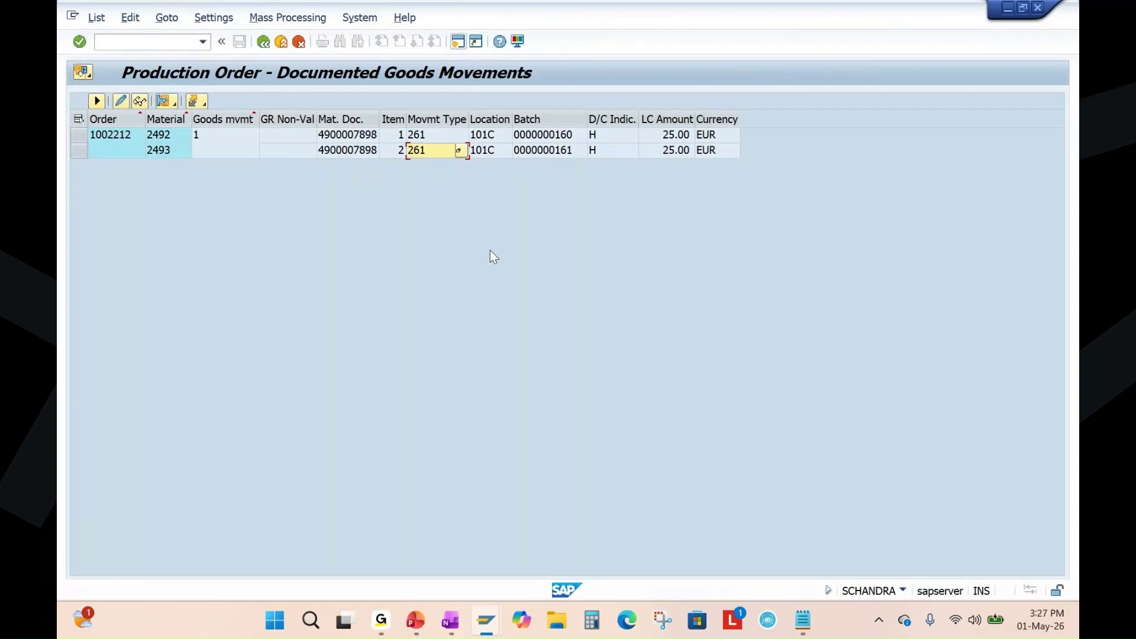
left_click(263, 41)
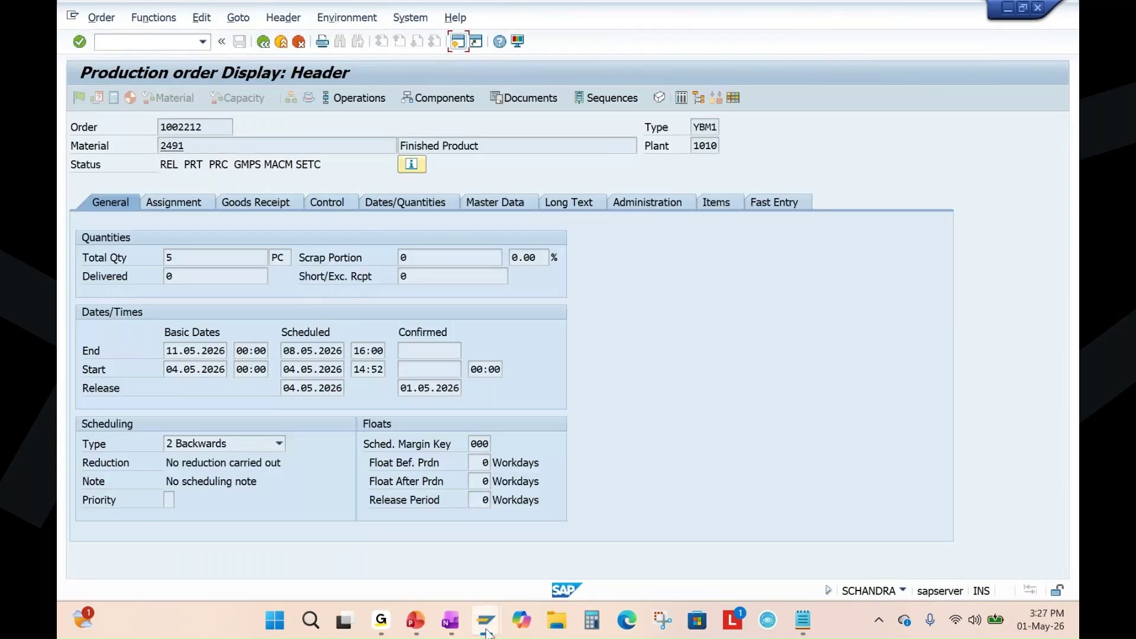
left_click(416, 622)
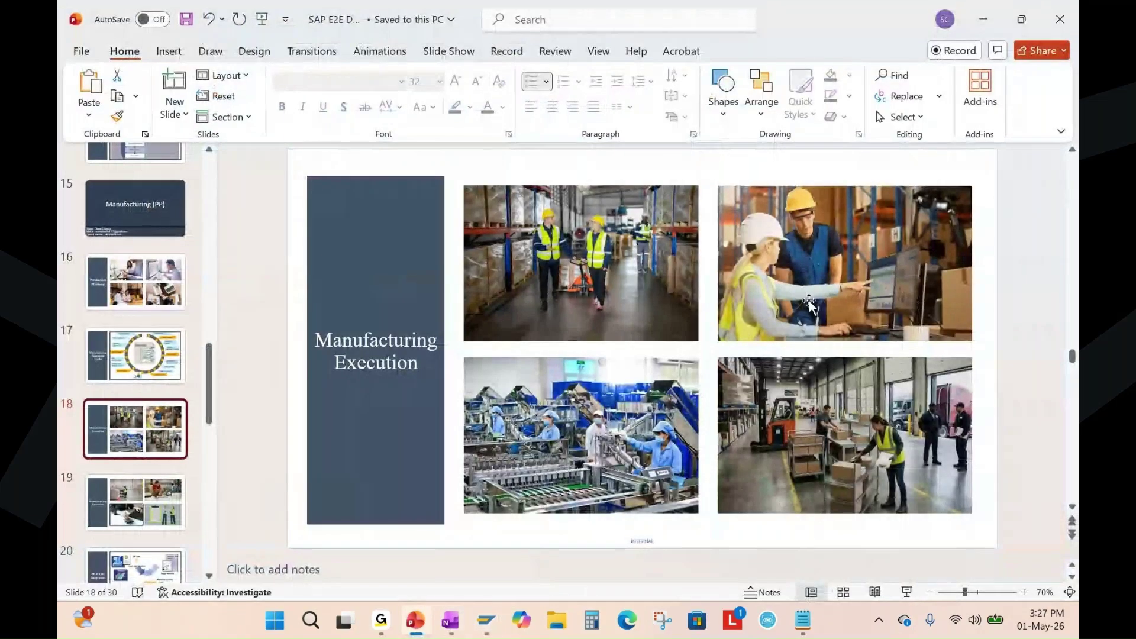
left_click(907, 592)
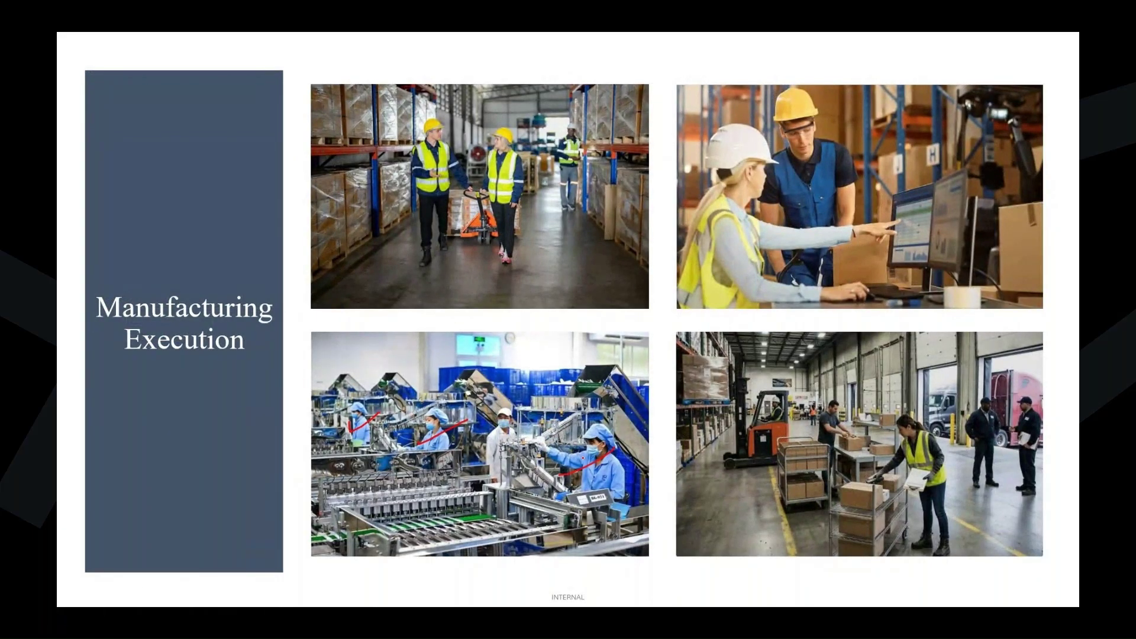
mouse_move(407, 364)
left_mouse_down()
mouse_move(342, 441)
mouse_move(568, 570)
mouse_move(417, 360)
mouse_move(355, 374)
left_mouse_up()
key("e")
key("Escape")
mouse_move(486, 619)
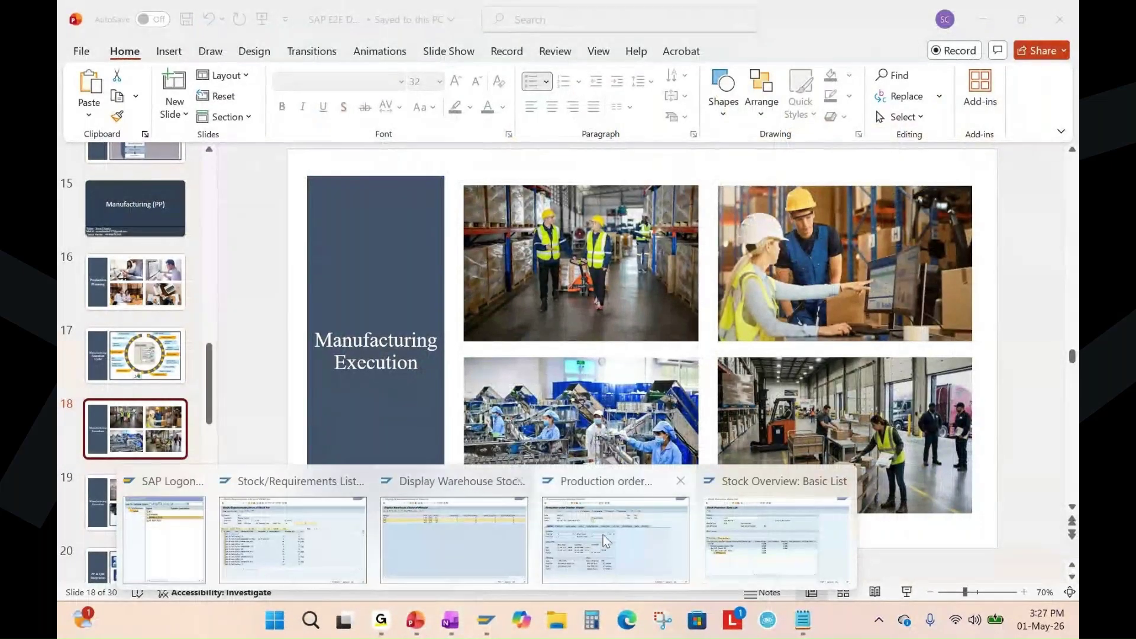
left_click(613, 544)
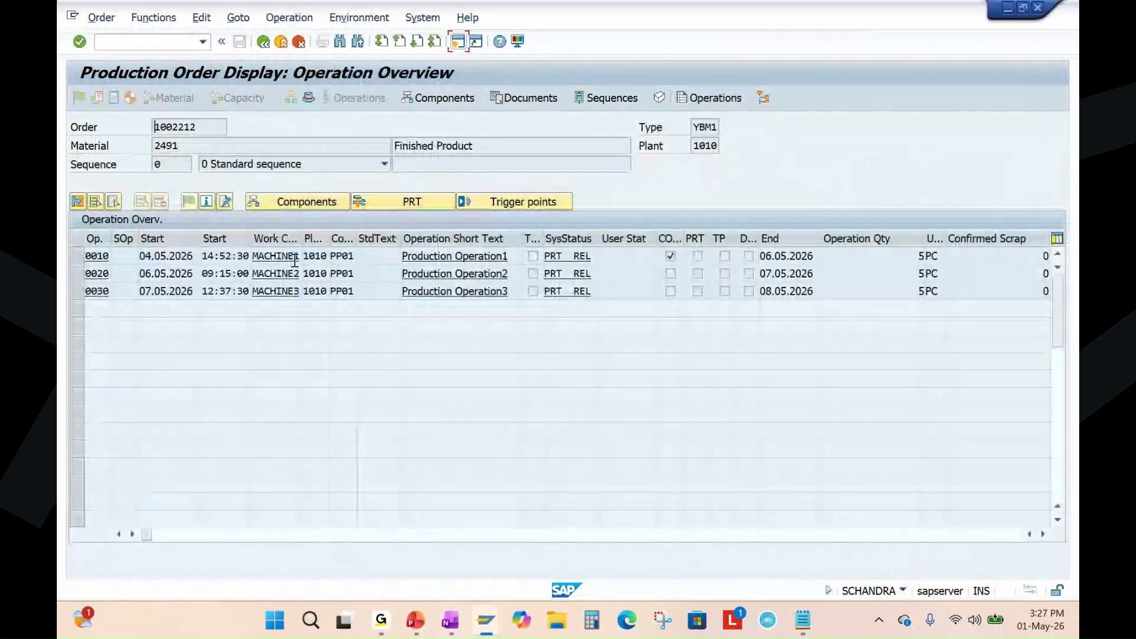
Review Production Operations 1–3 on work center MACHINE1 and widen the Work Center column.
left_click(456, 256)
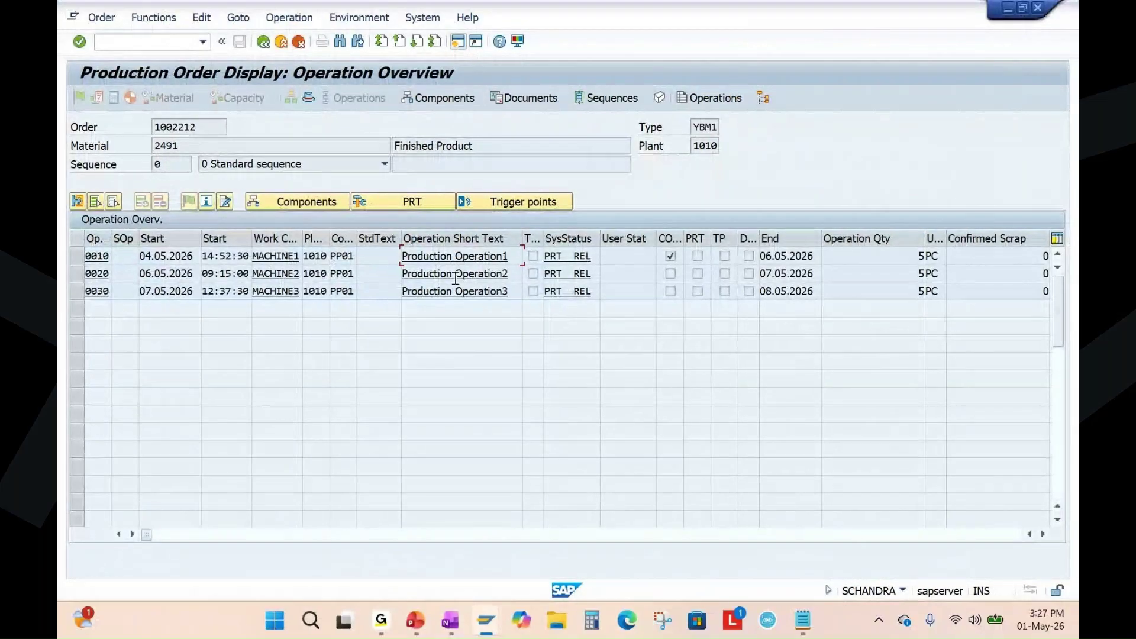
double_click(507, 273)
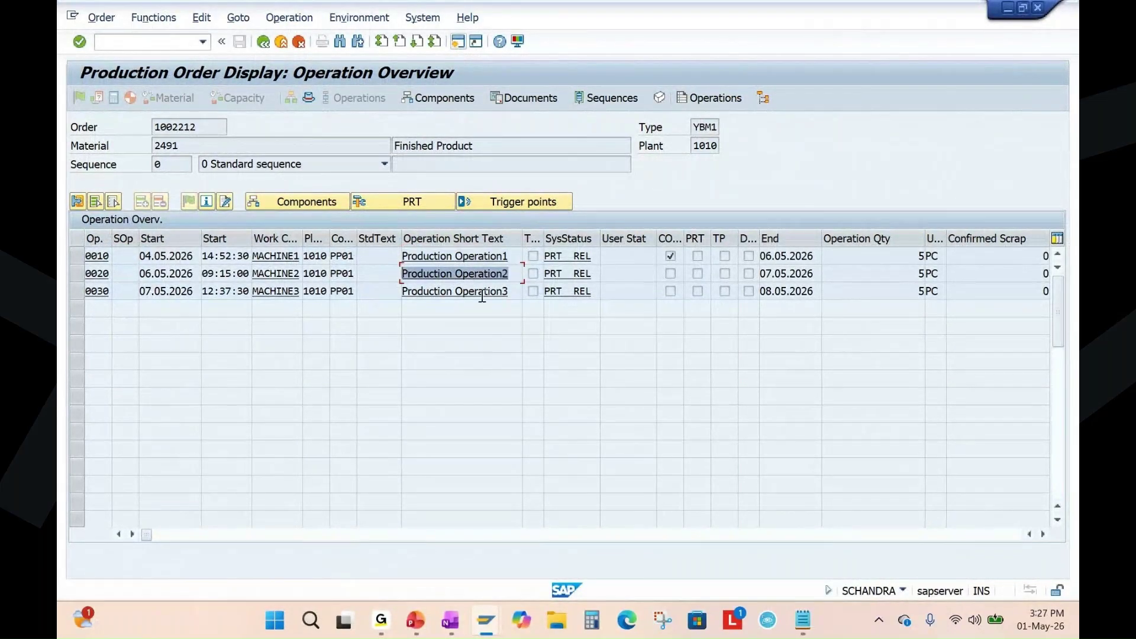
double_click(513, 291)
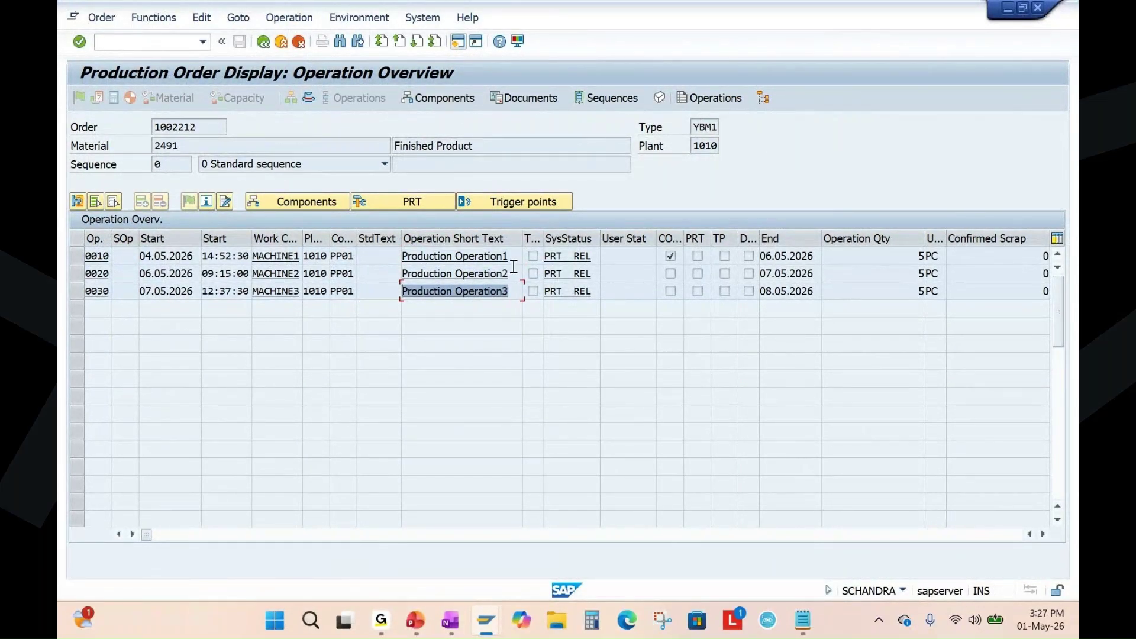
left_click_drag(511, 258, 397, 258)
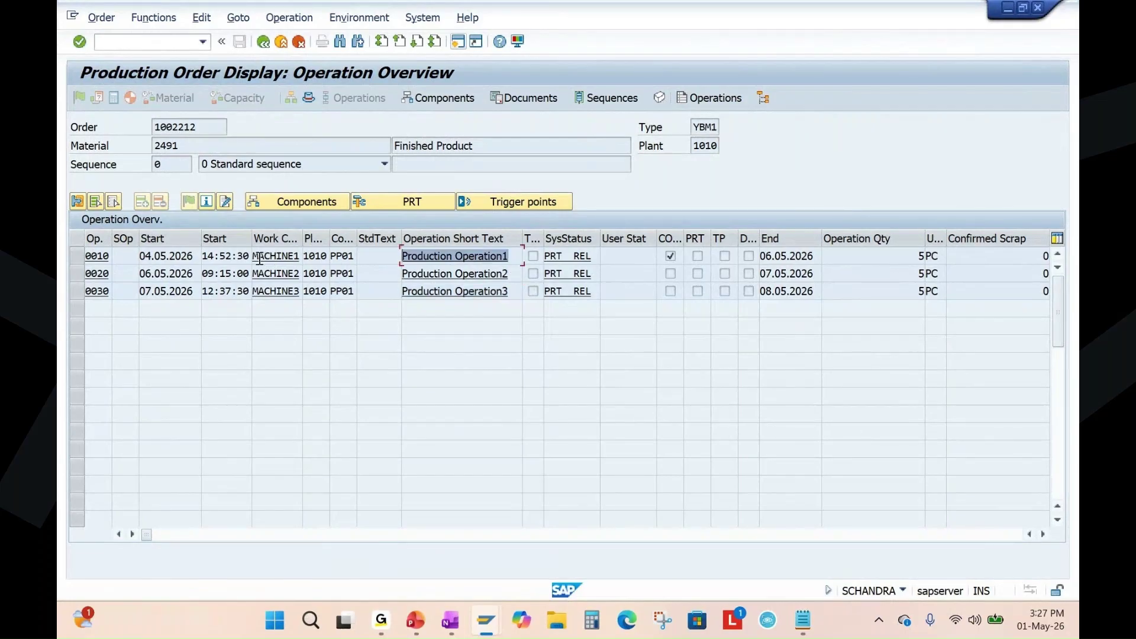
left_click_drag(259, 258, 300, 258)
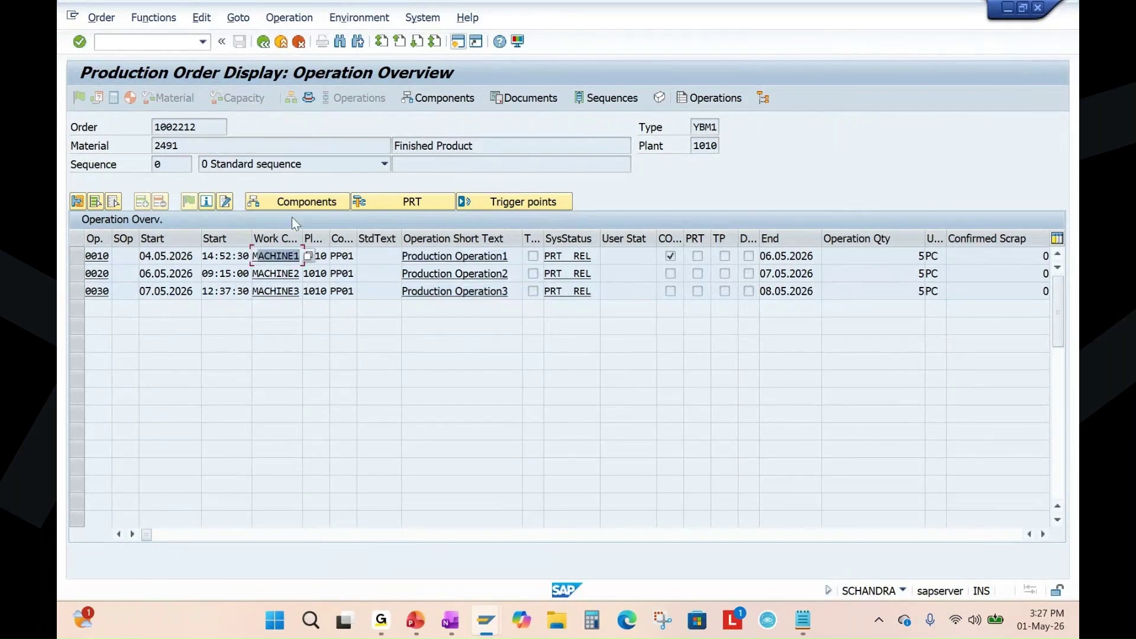
left_click_drag(302, 237, 325, 237)
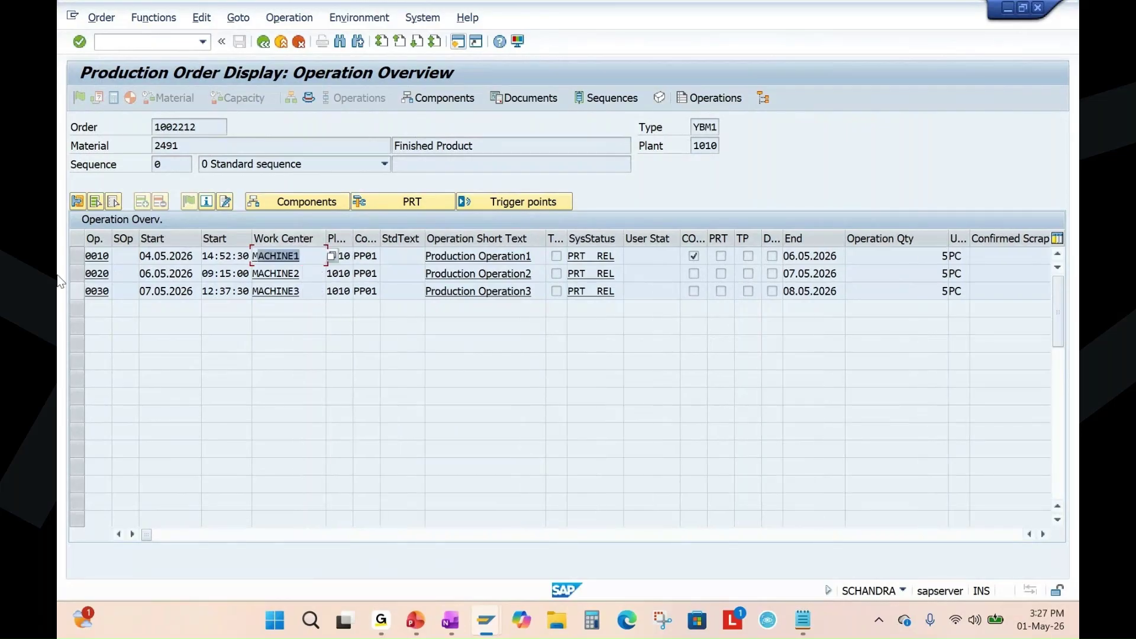
left_click(77, 255)
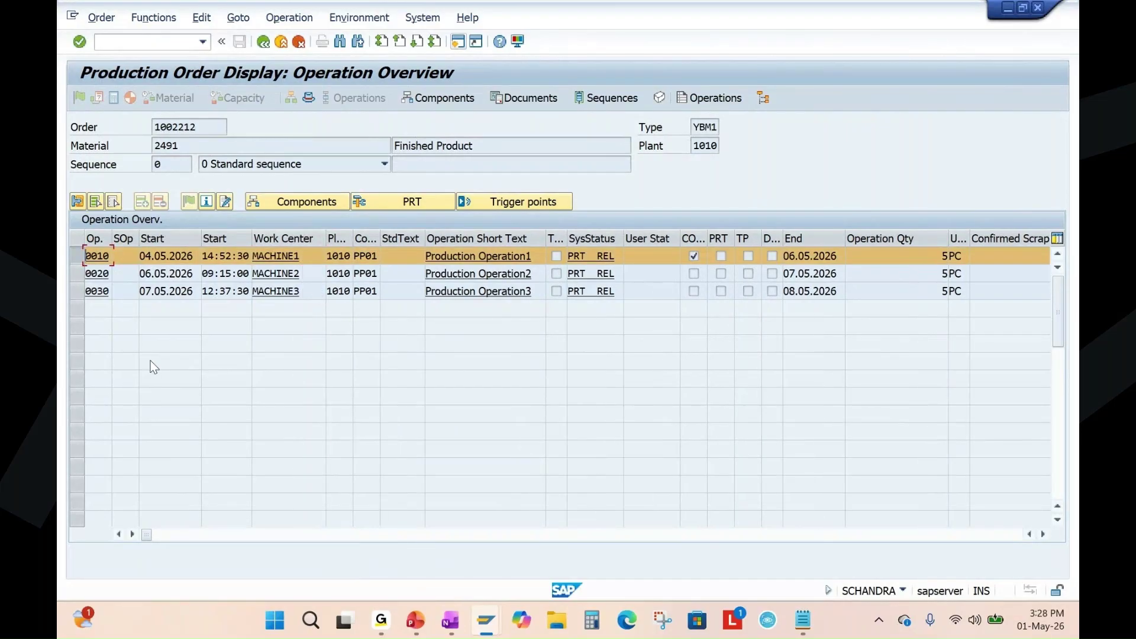
left_click(122, 289)
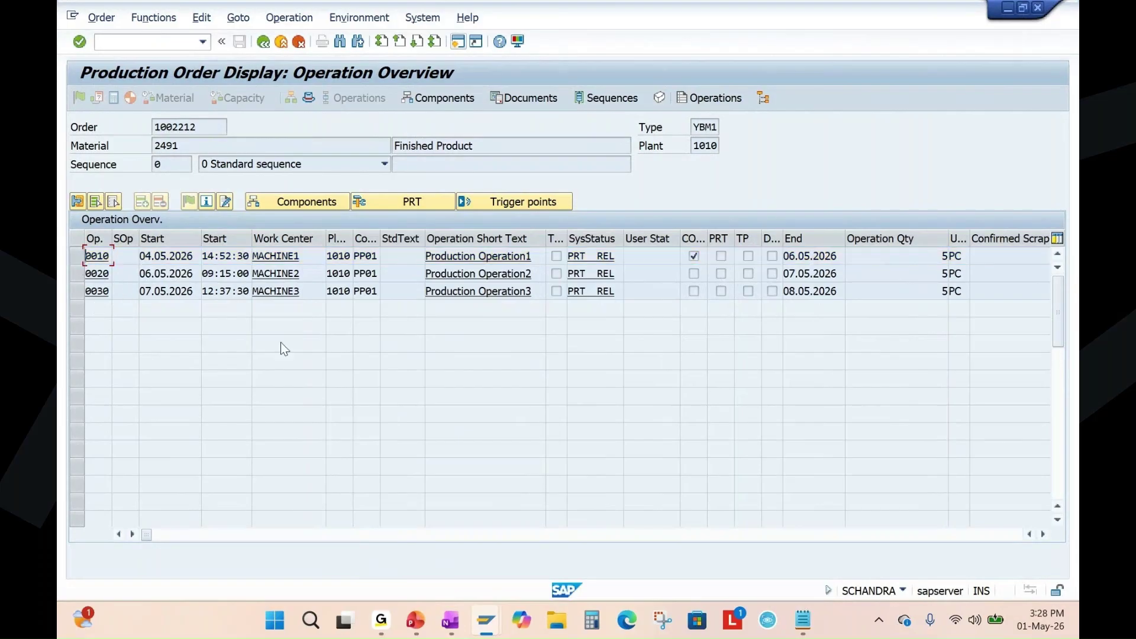
left_click(450, 620)
Highlight 'Production Order Confirmation - CO11N' in OneNote, then return to the material 2493 stock overview.
left_click_drag(501, 344, 816, 338)
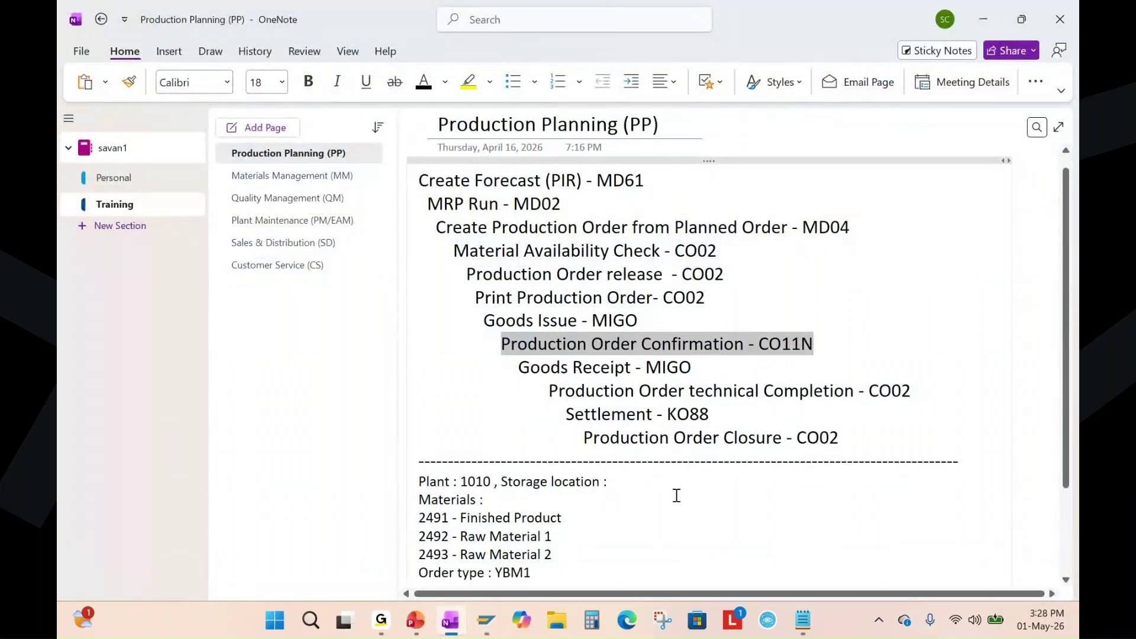
left_click(846, 351)
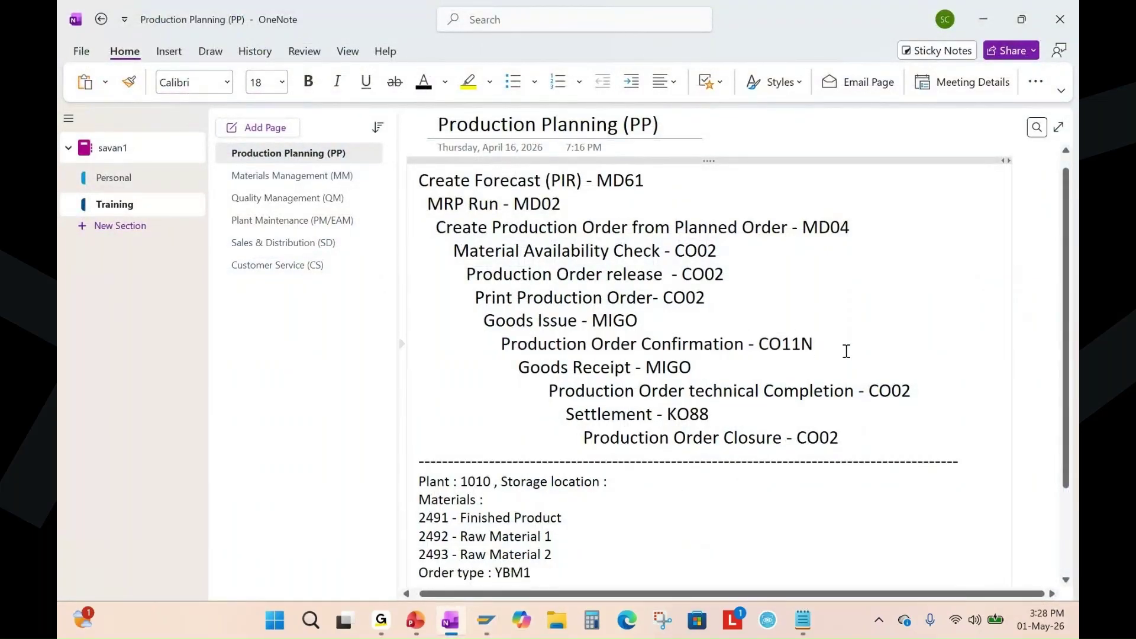
key("Left")
left_click(417, 627)
mouse_move(496, 629)
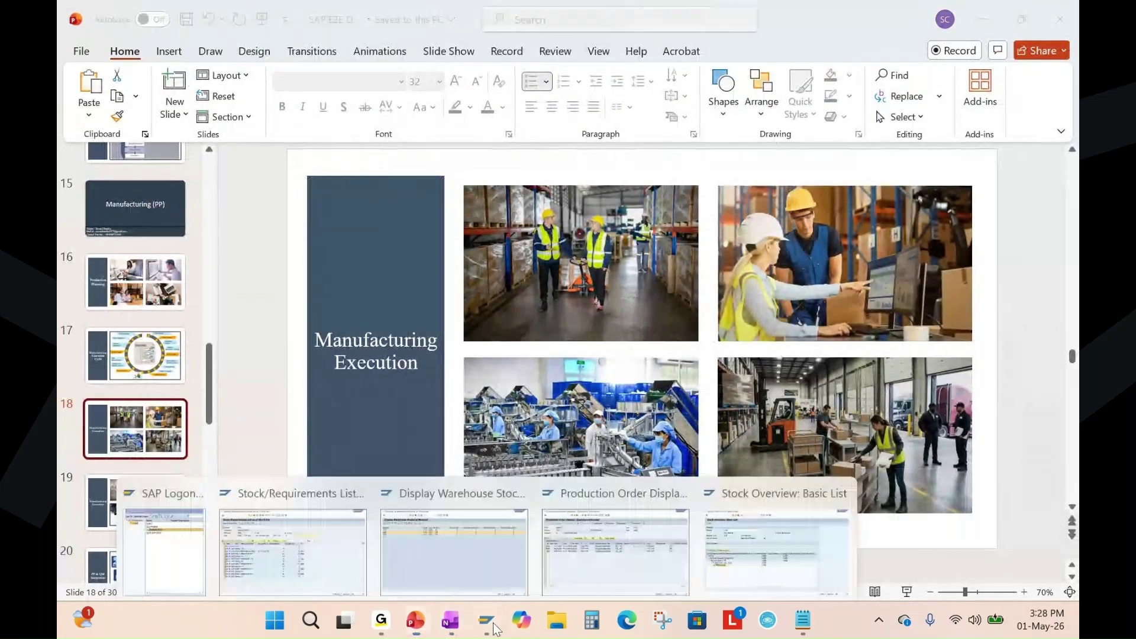
left_click(822, 524)
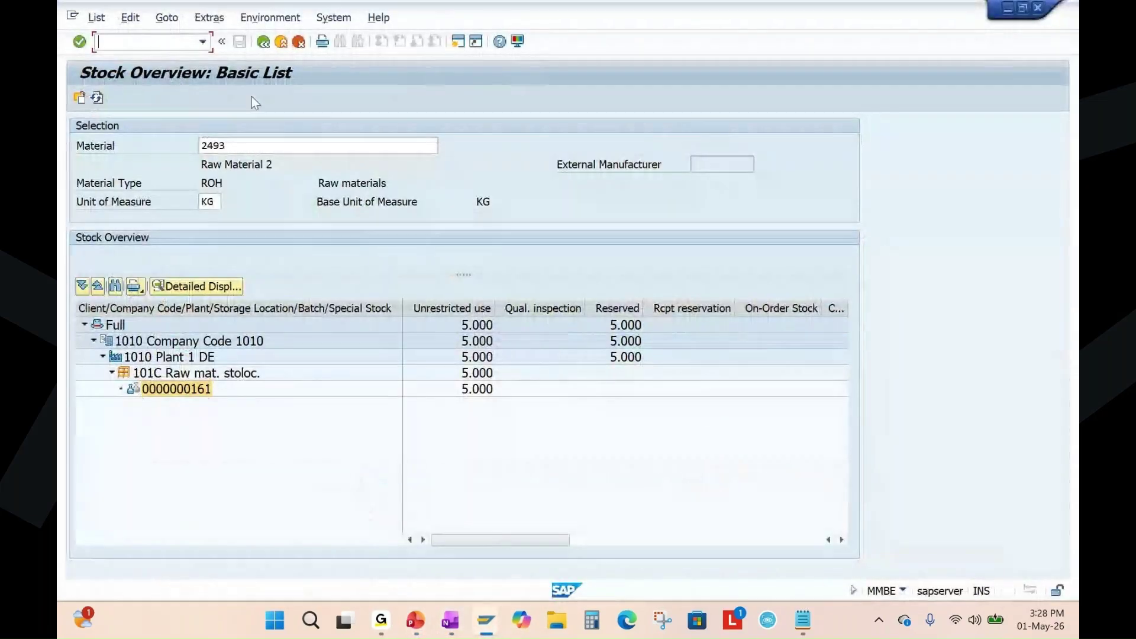
Open transaction CO11N for entering a production order time ticket.
type("/nco11n")
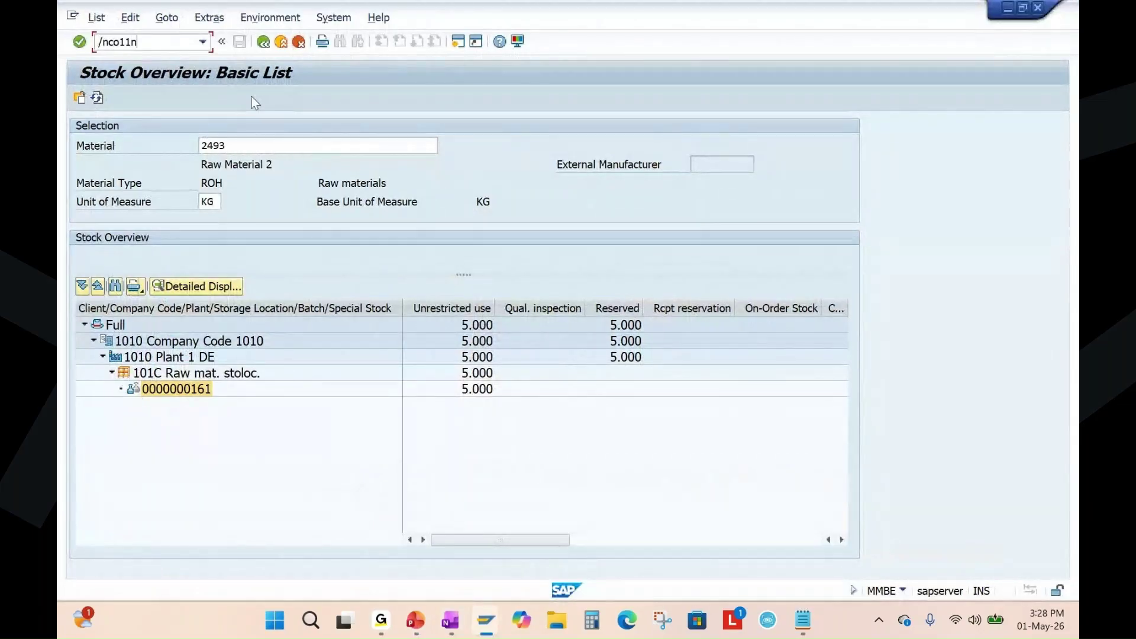
key("Return")
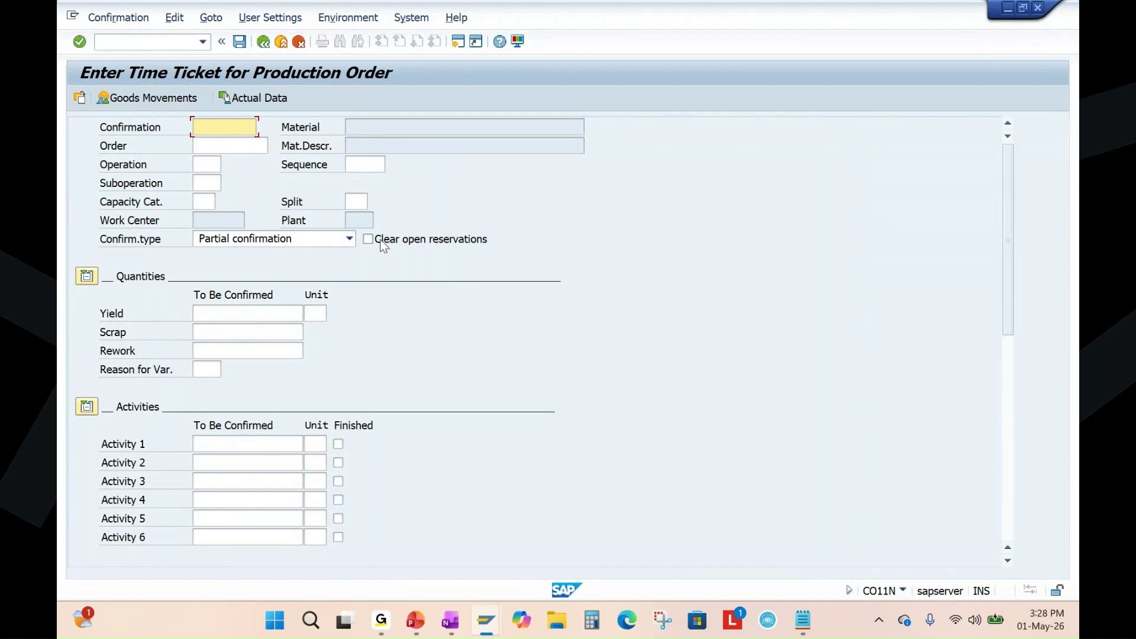
key("Tab")
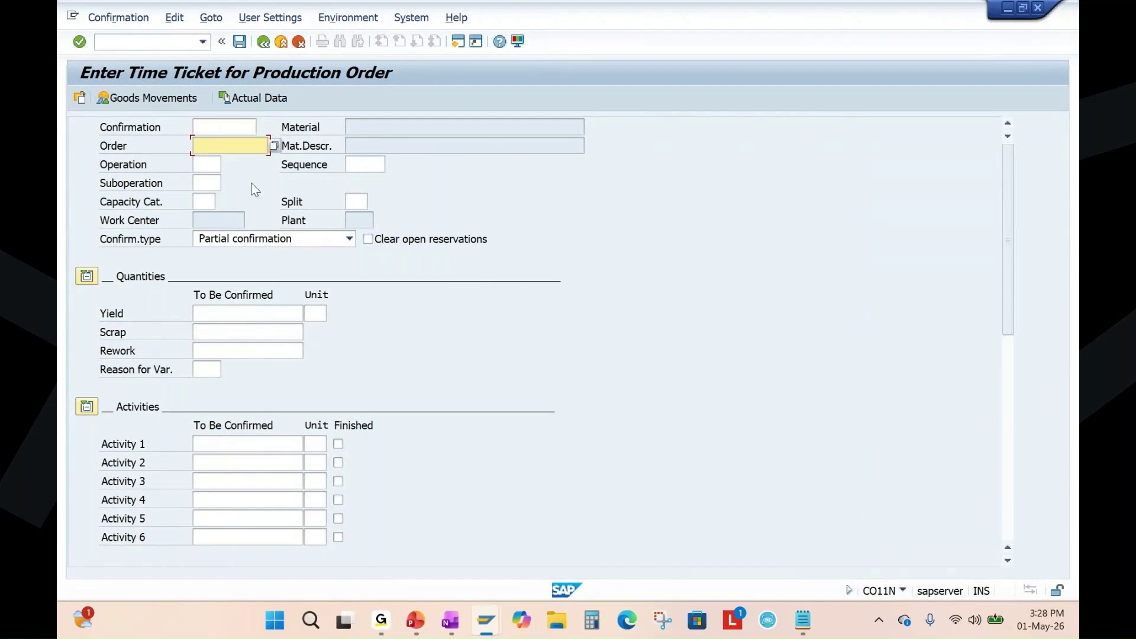
Copy order number 1002212 and paste it into the CO11N Order field.
key("alt+Tab")
key("alt+Tab")
key("alt+Tab")
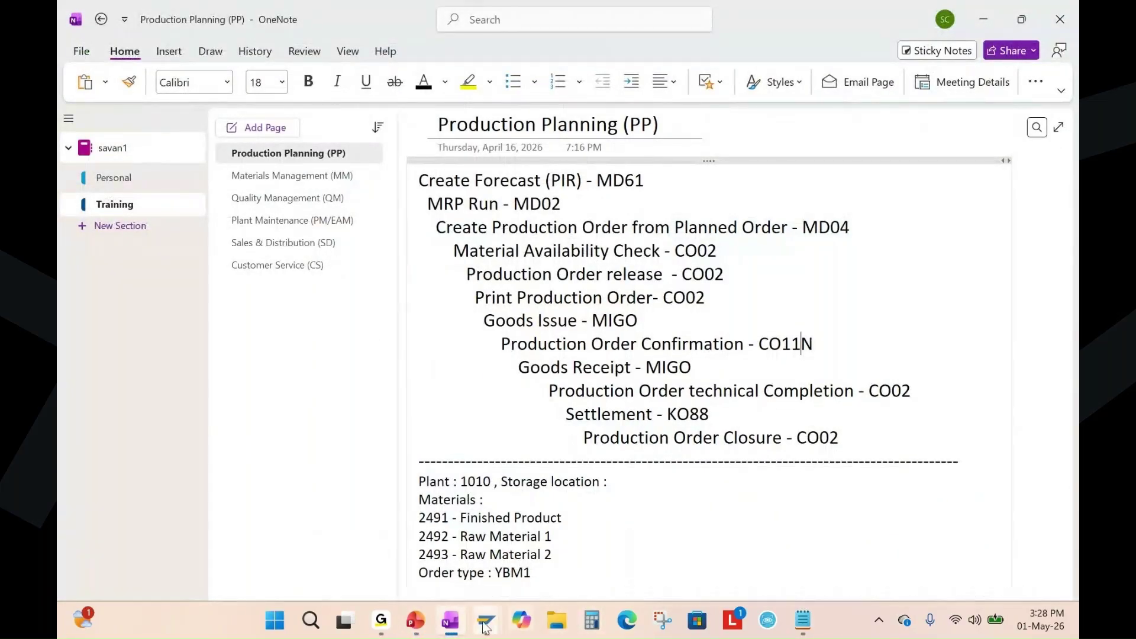
mouse_move(486, 620)
left_click(514, 577)
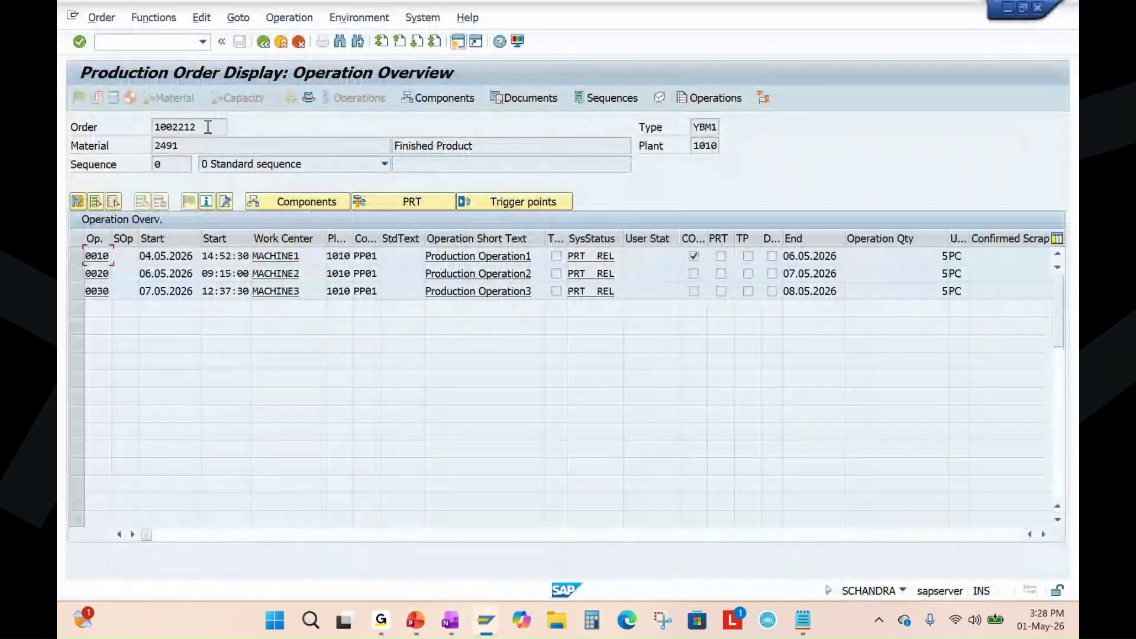
left_click(380, 303)
key("alt+Tab")
key("alt+Tab")
key("Tab")
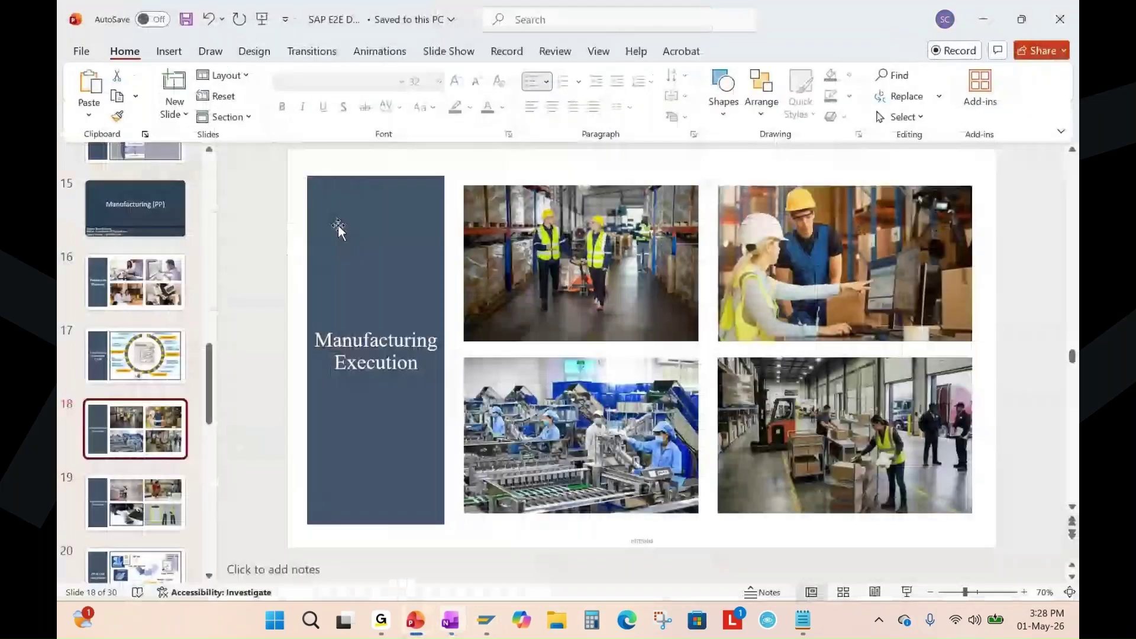
mouse_move(482, 627)
left_click(739, 531)
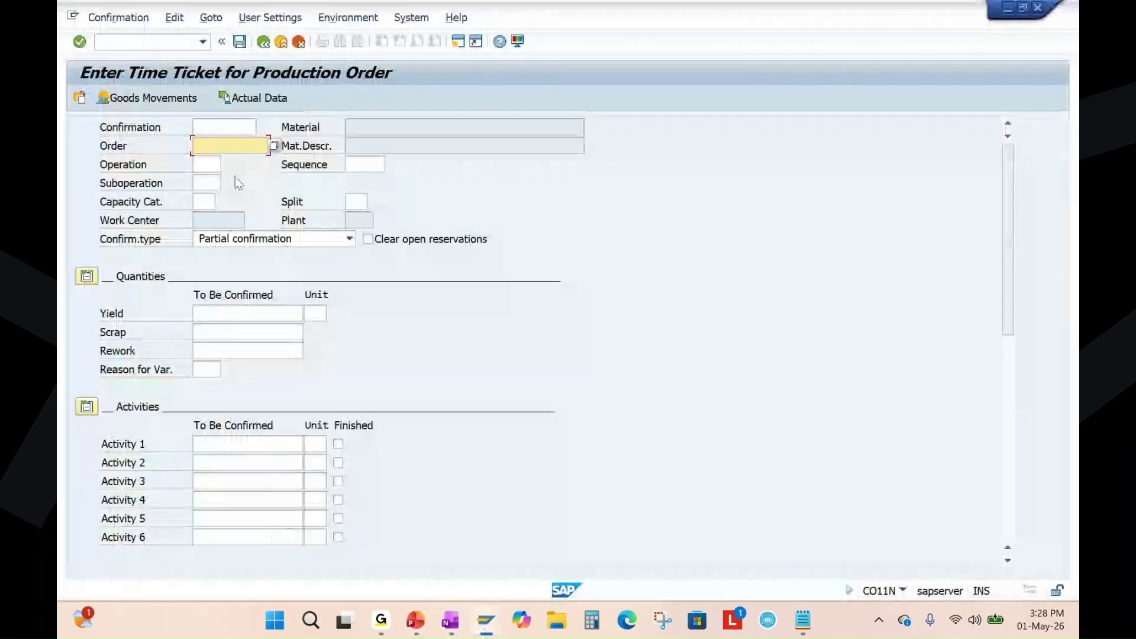
type("1002212")
Select operation 0010 and set the confirmation type to Final, accepting the non-workday warning.
left_click(202, 164)
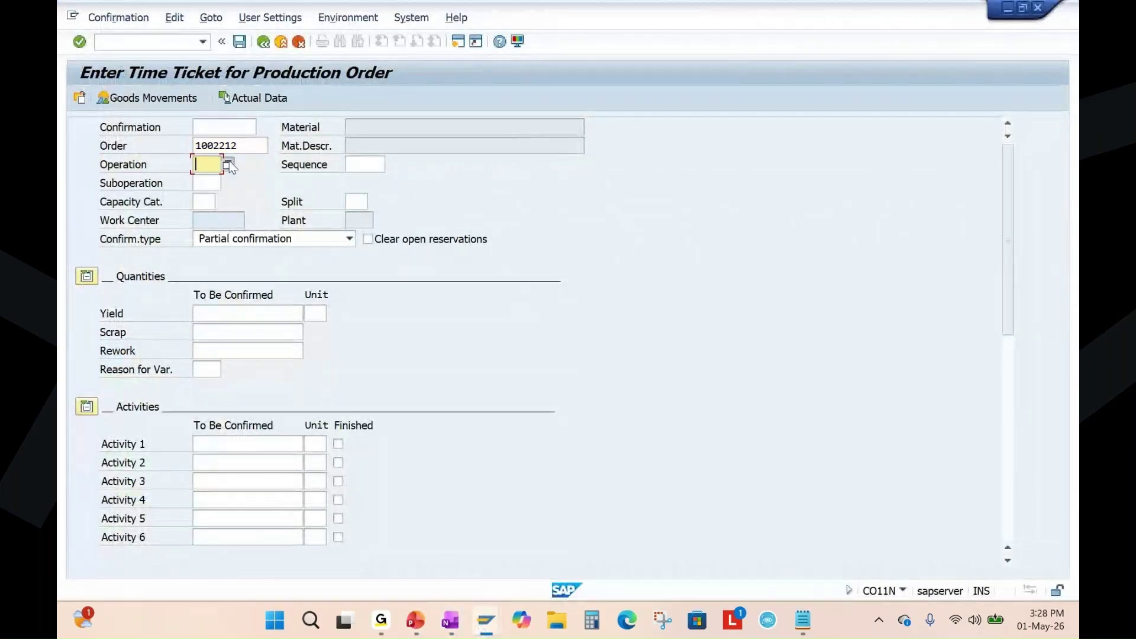
key("Return")
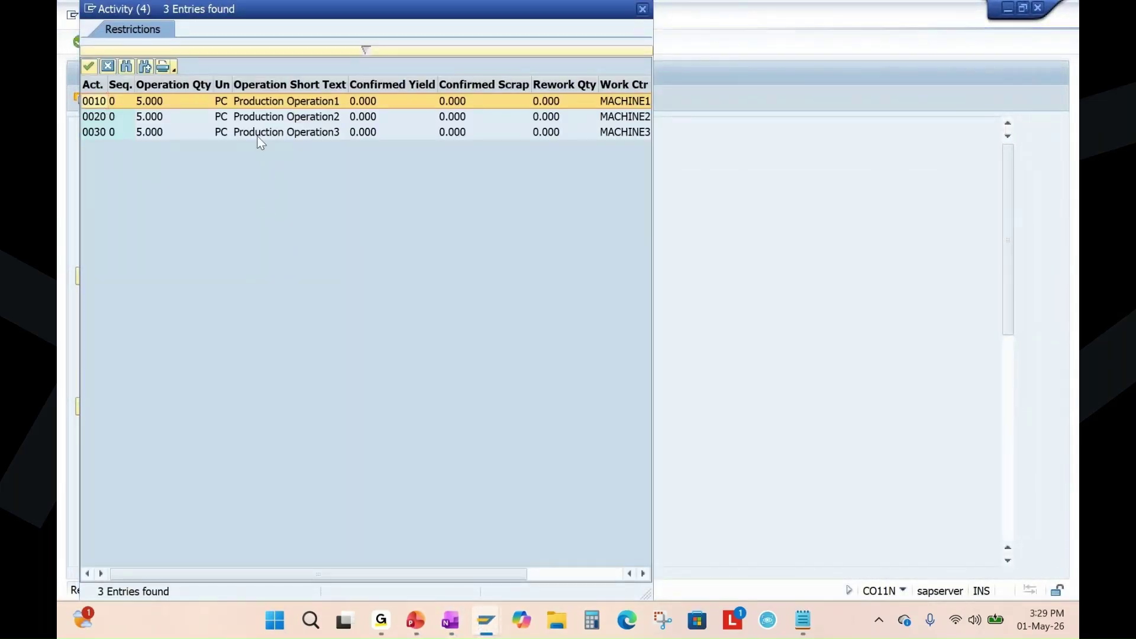
left_click_drag(656, 159, 861, 155)
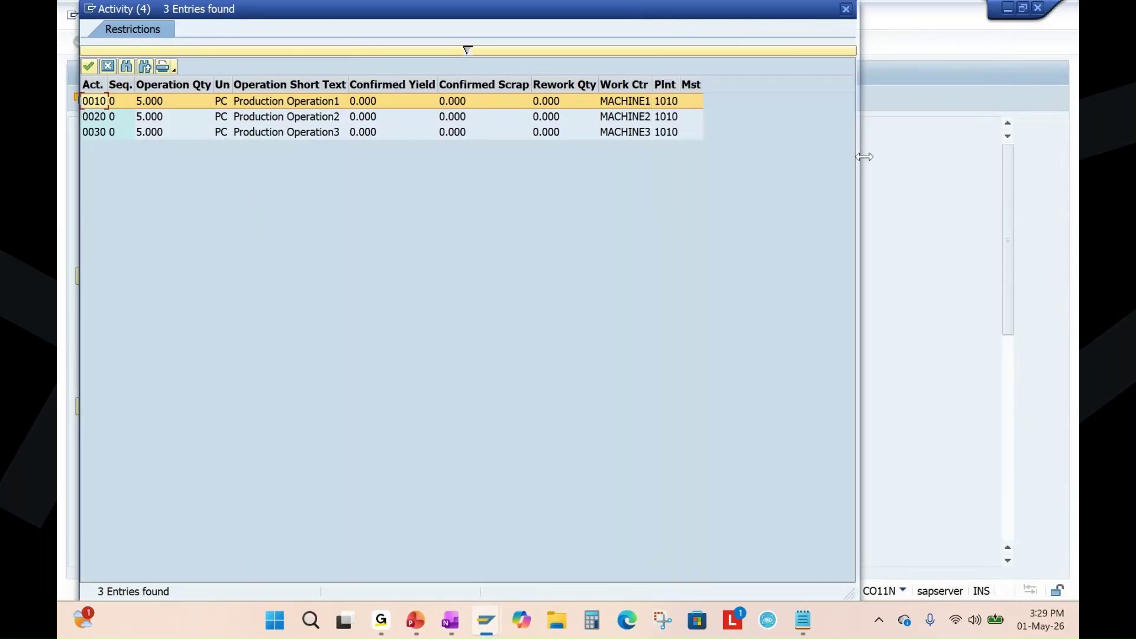
left_click_drag(441, 13, 596, 76)
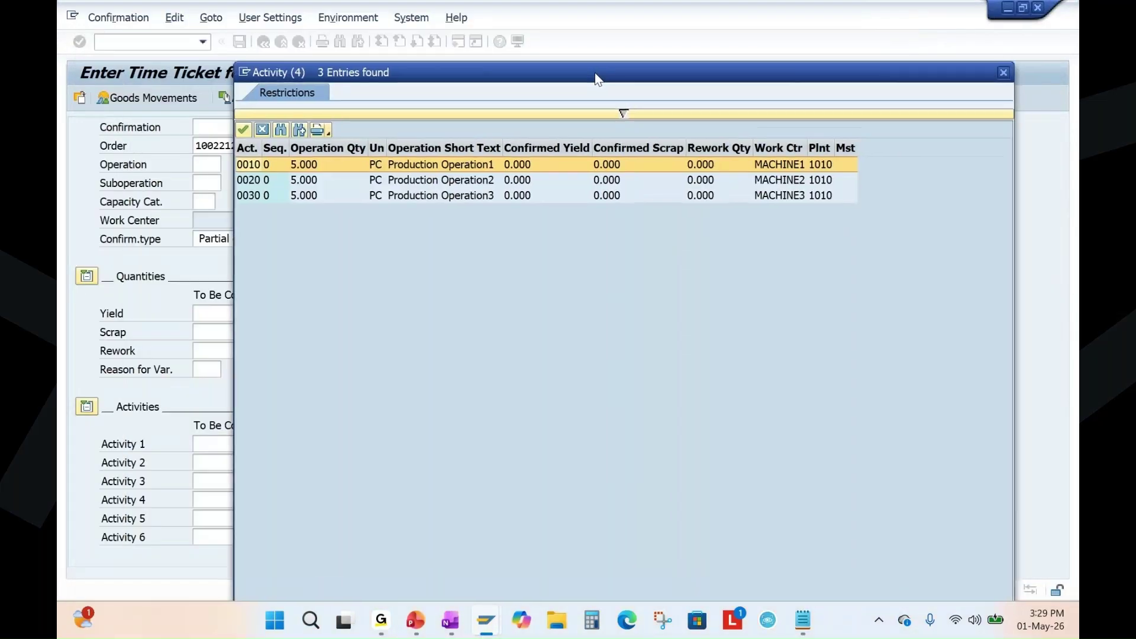
double_click(253, 171)
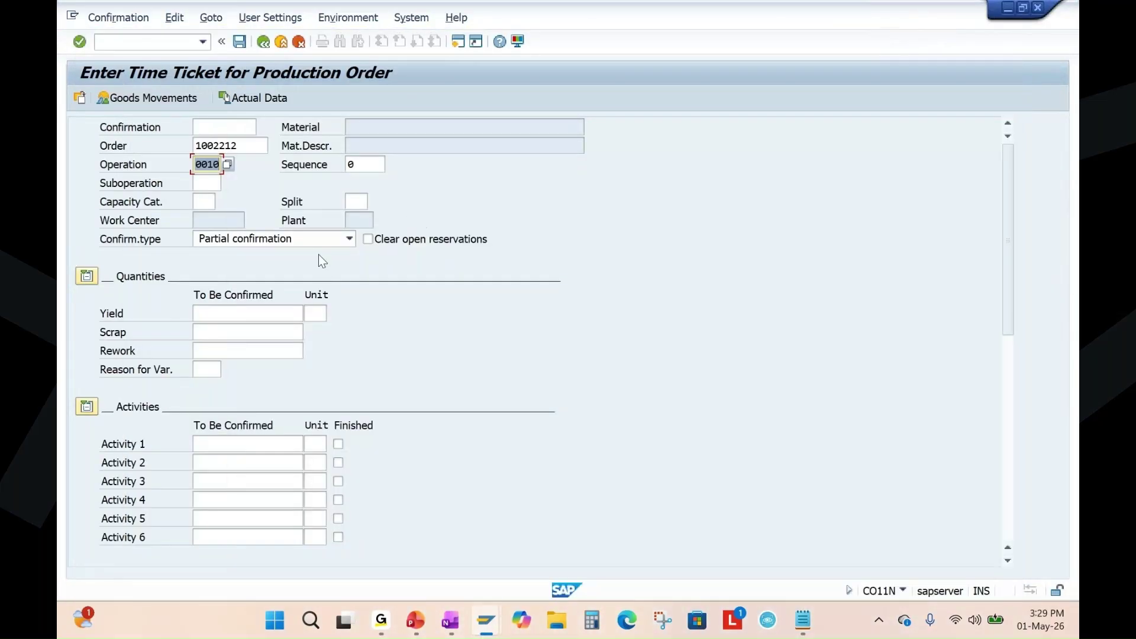
left_click(320, 239)
left_click(229, 287)
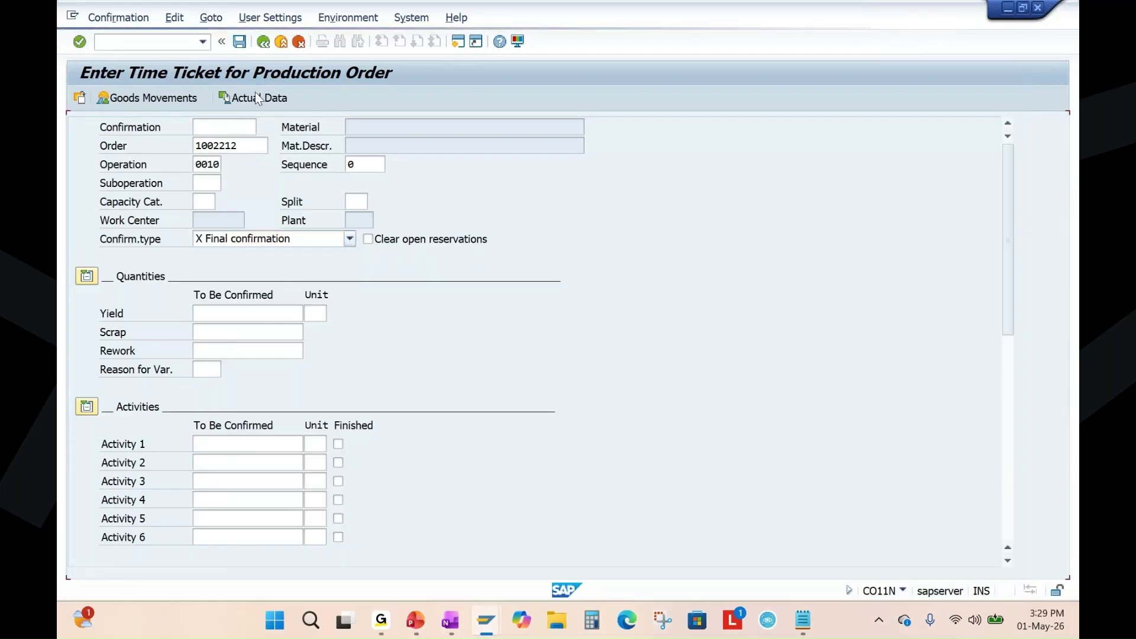
key("Return")
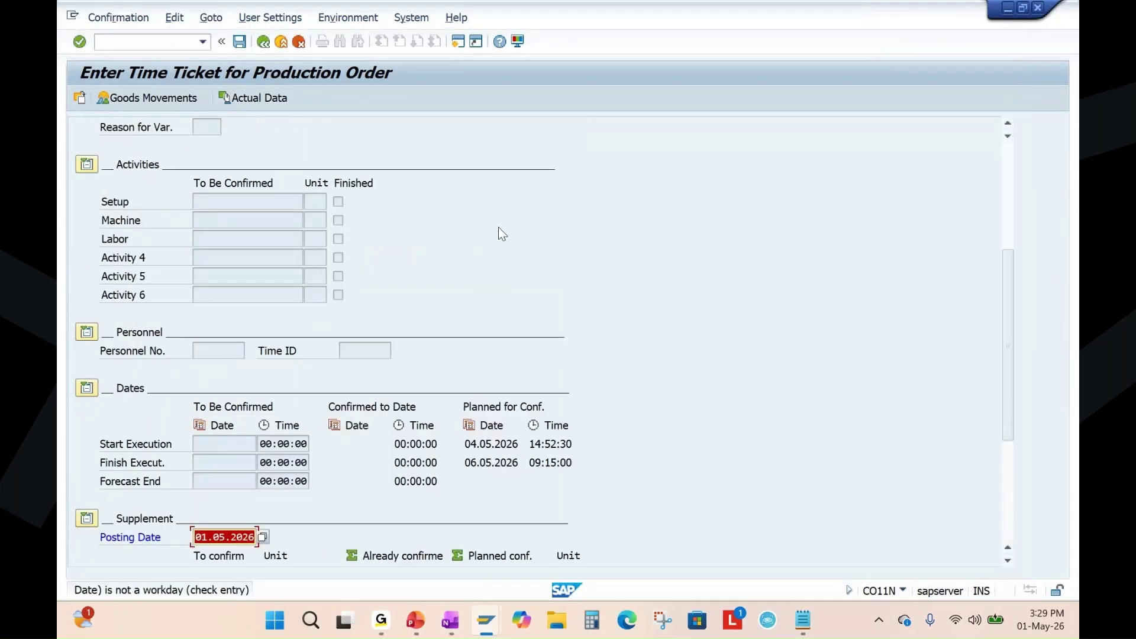
key("Return")
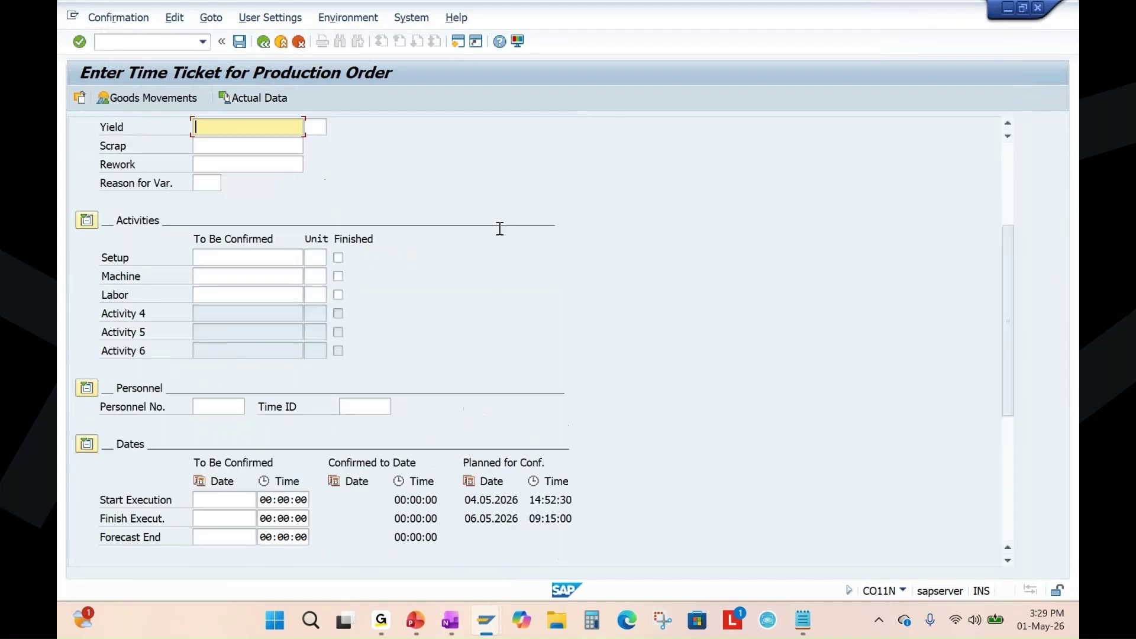
Propose actual data for yield 5 PC, then set machine time 10.5 and labor 21.0 hours.
scroll(500, 229, "up", 3)
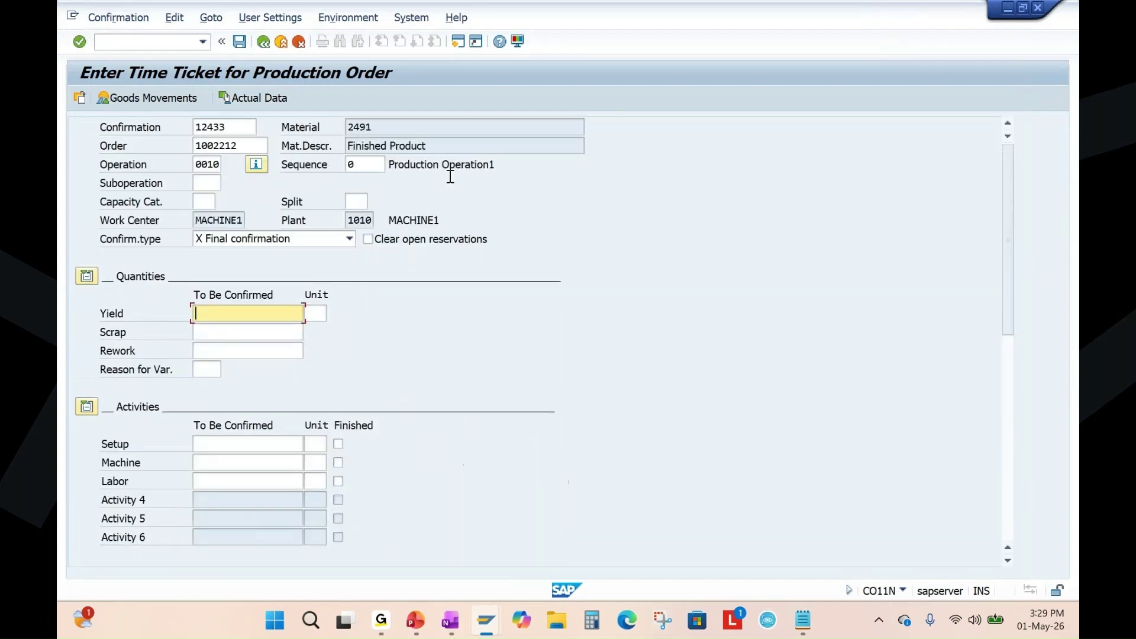
left_click(256, 98)
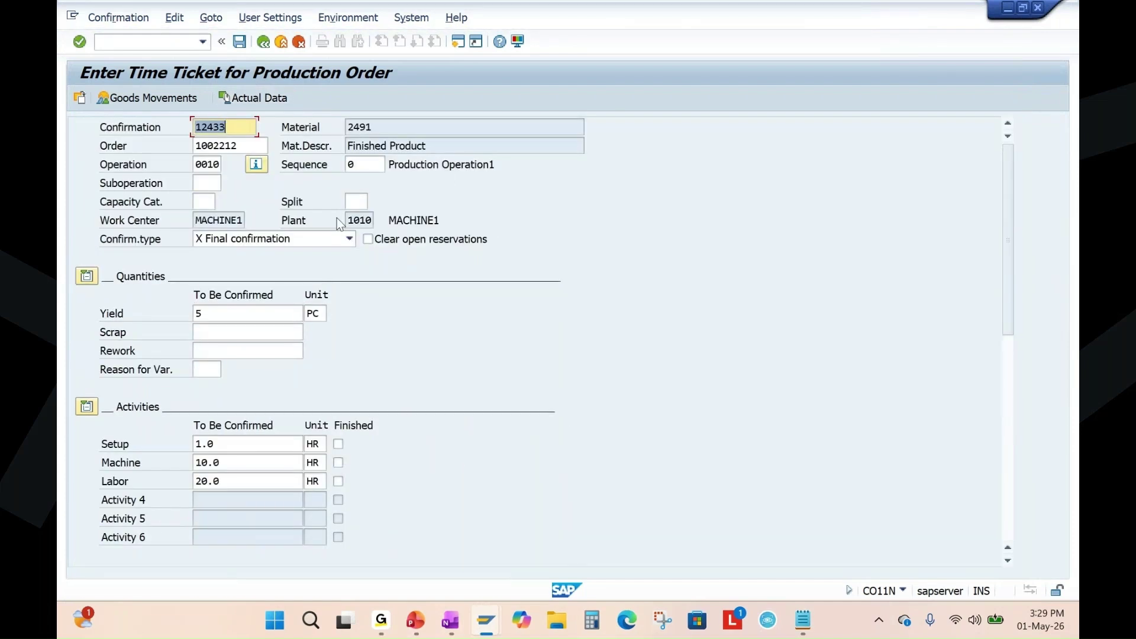
left_click(216, 314)
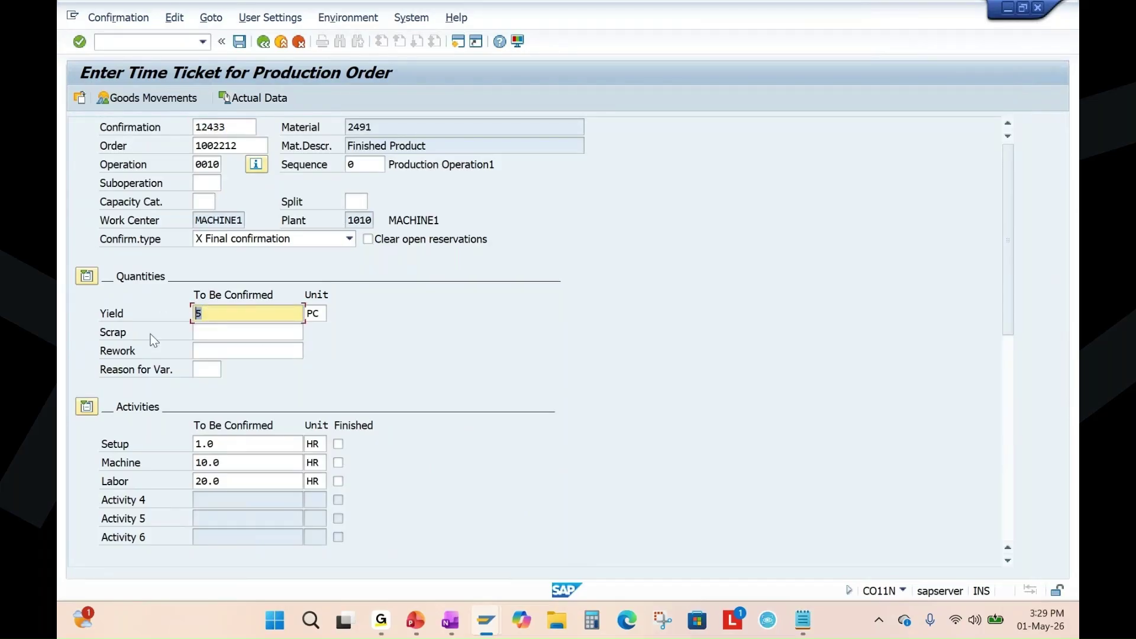
left_click_drag(231, 444, 226, 487)
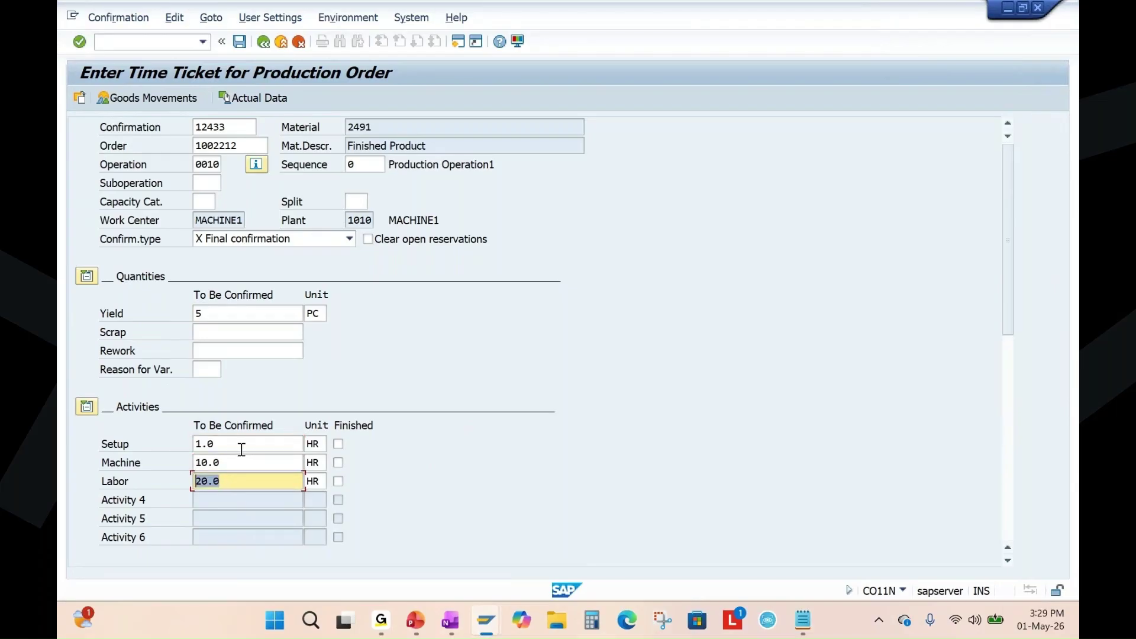
left_click(223, 462)
key("BackSpace")
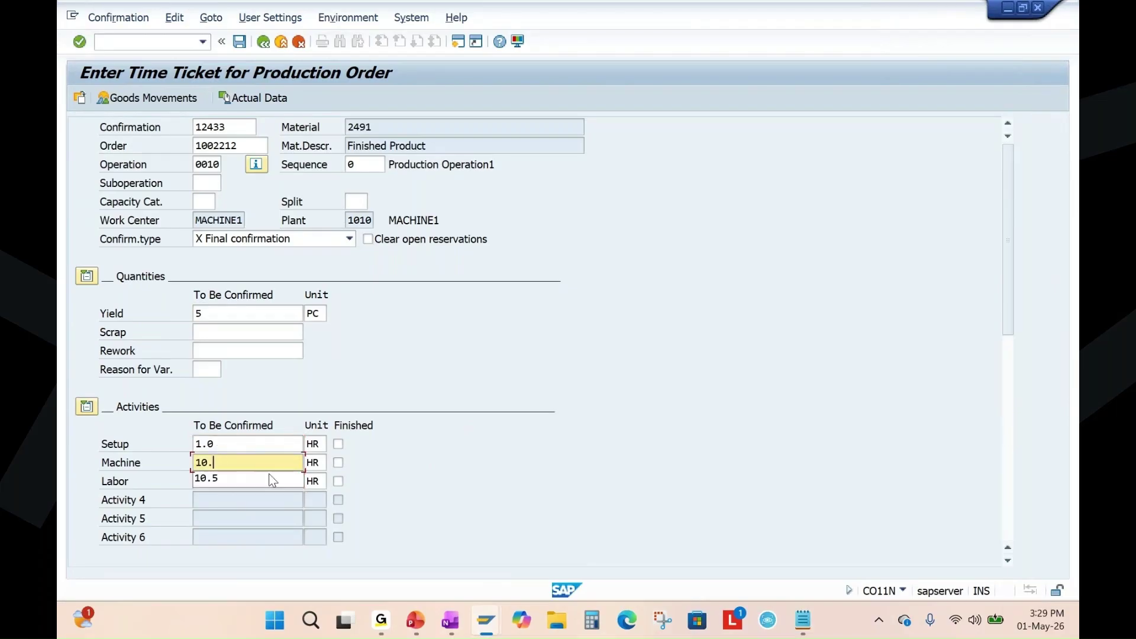
left_click(270, 478)
left_click(230, 481)
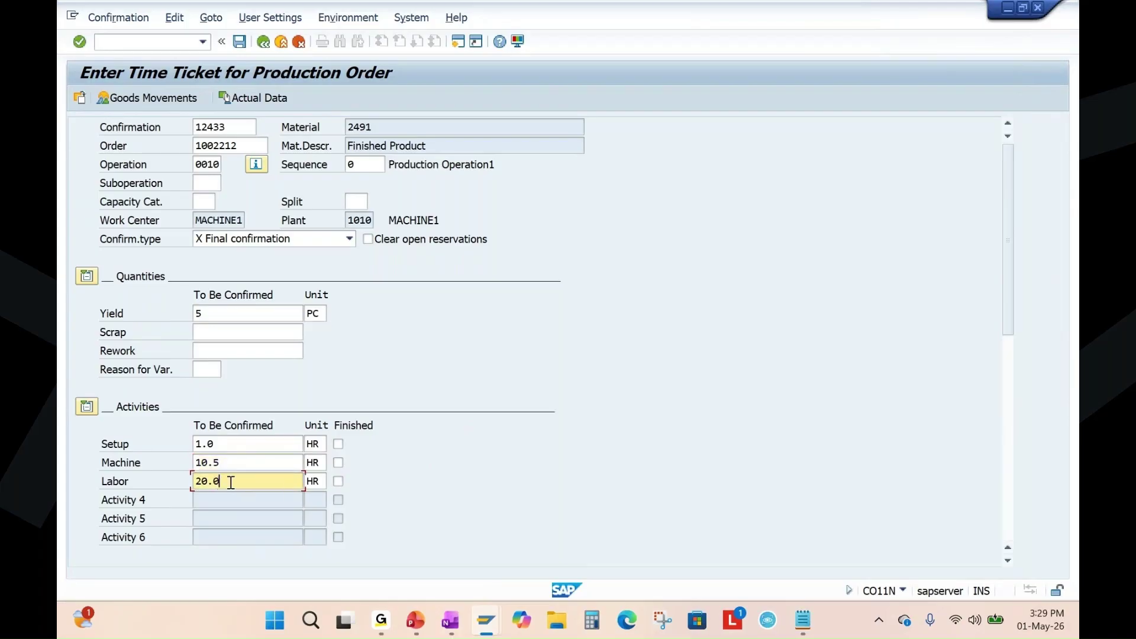
key("Left")
key("Left")
key("BackSpace")
type("1")
left_click(205, 445)
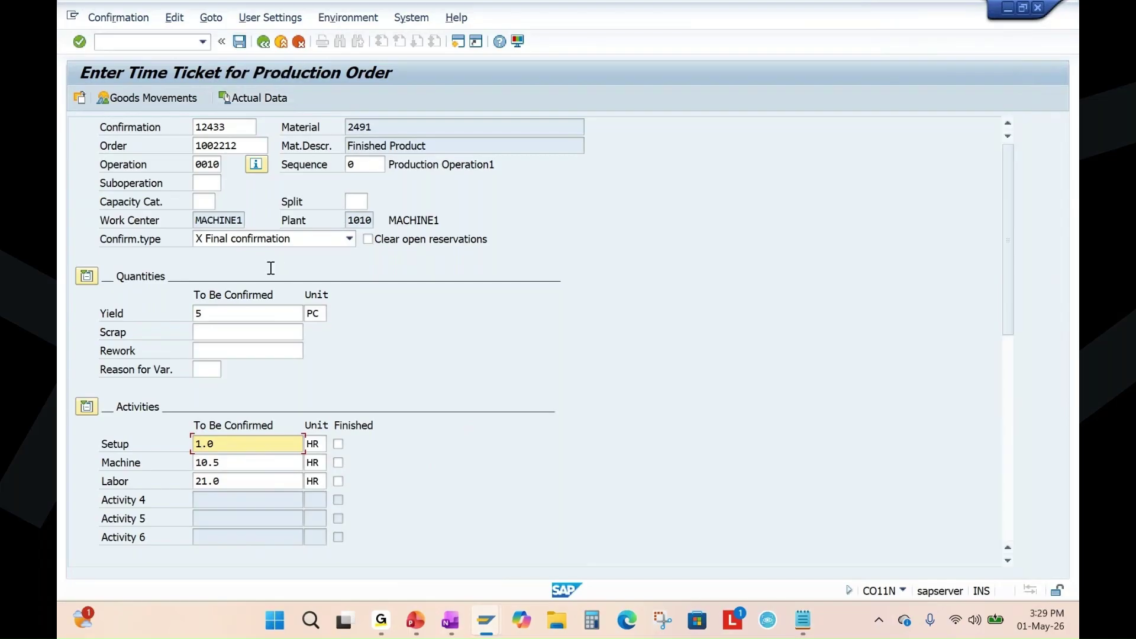
Save the final confirmation, accepting the start and posting date non-workday warnings.
left_click(240, 42)
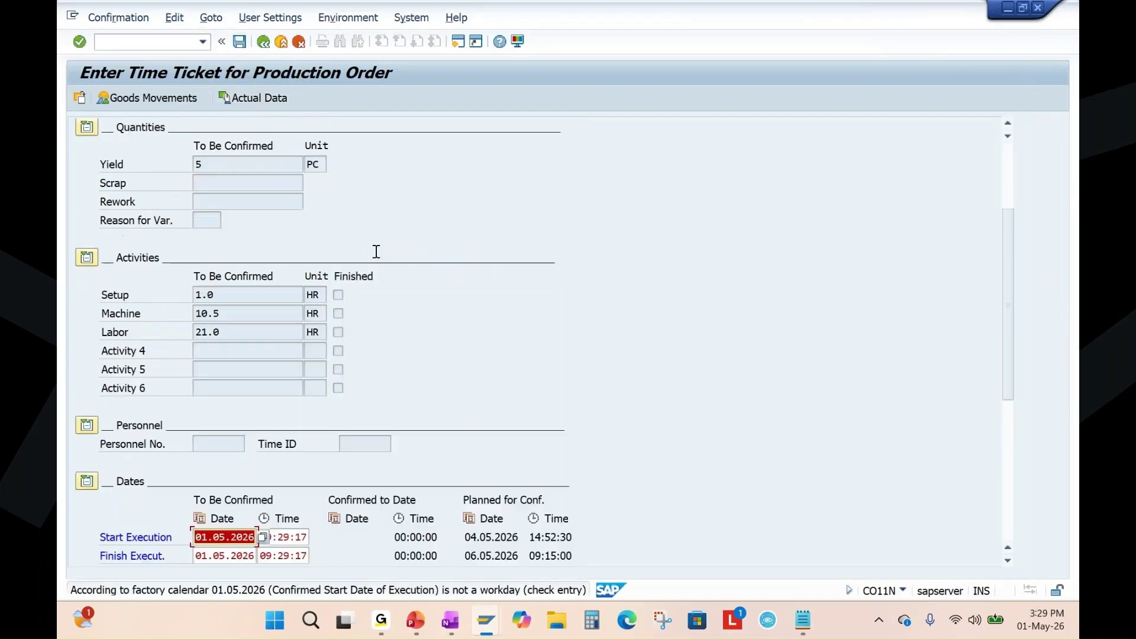
key("Return")
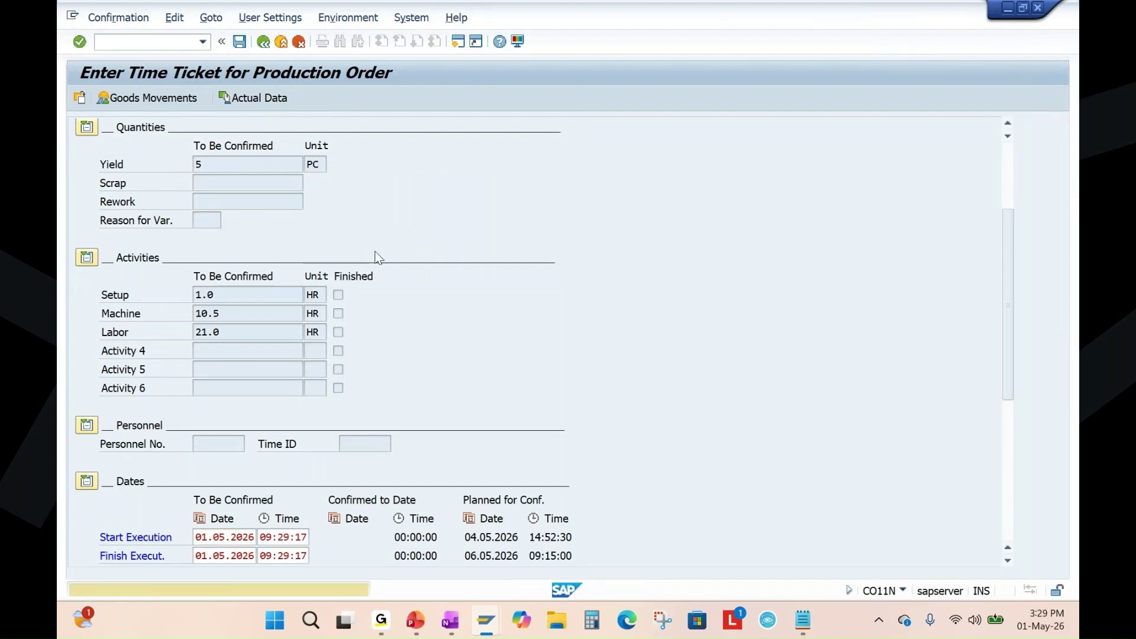
key("Return")
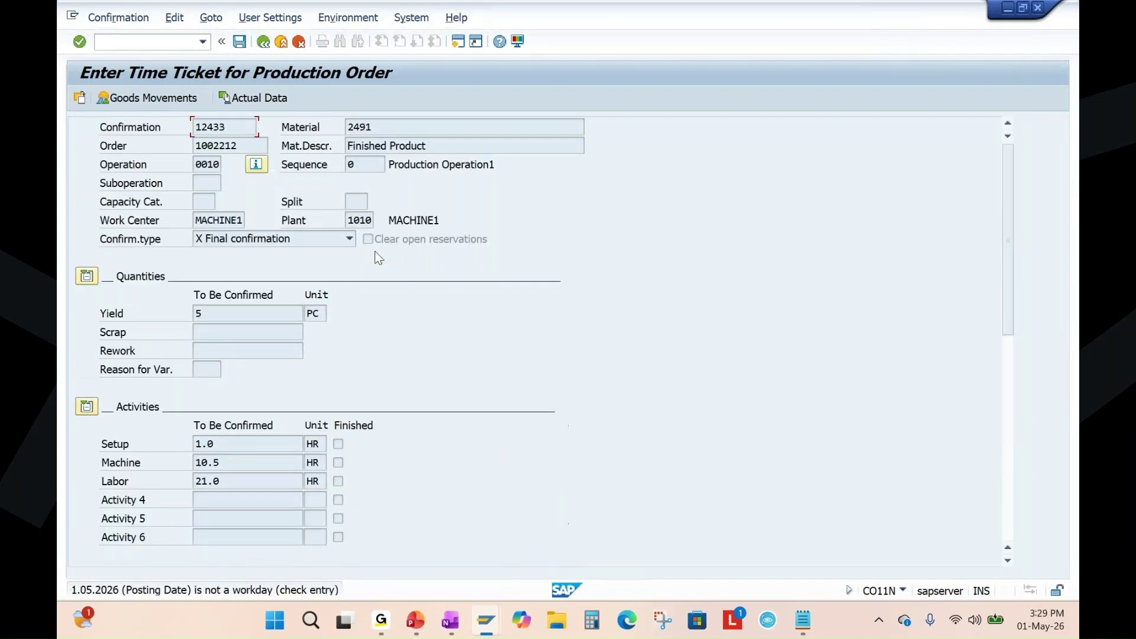
key("Return")
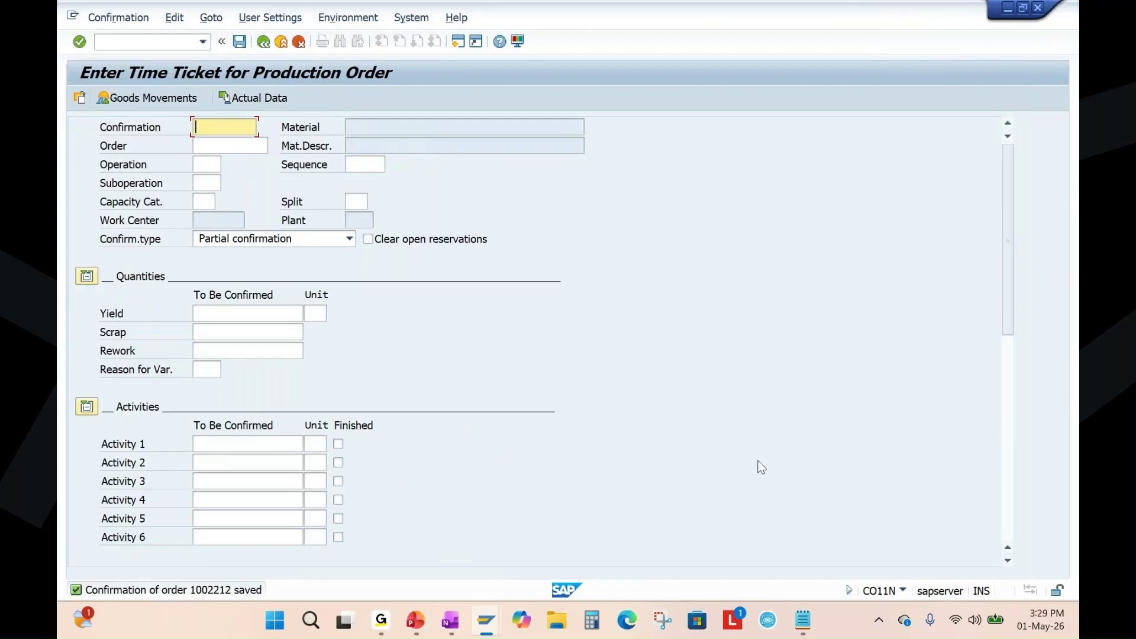
Return to production order 1002212's header and re-read it so PCNF appears in the status.
left_click(485, 620)
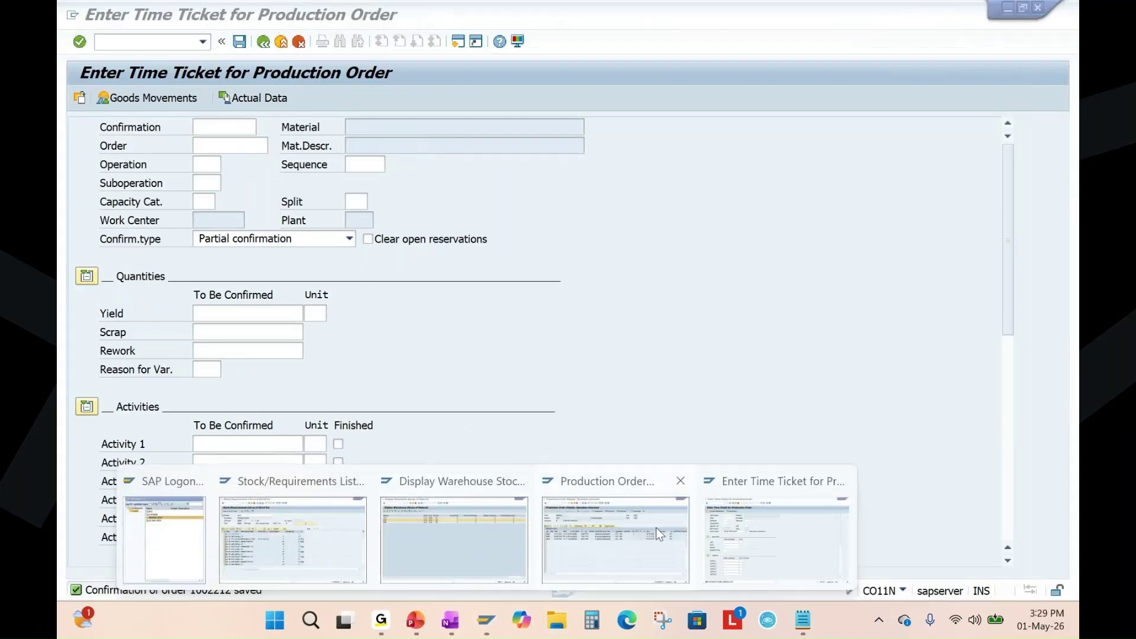
left_click(659, 534)
key("F3")
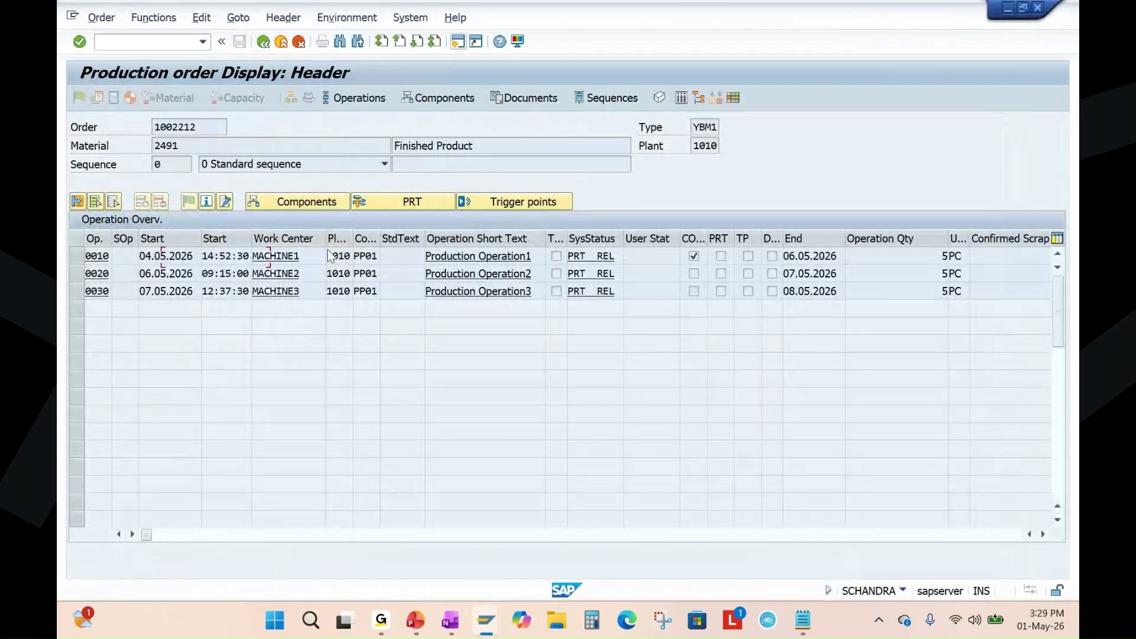
left_click(261, 44)
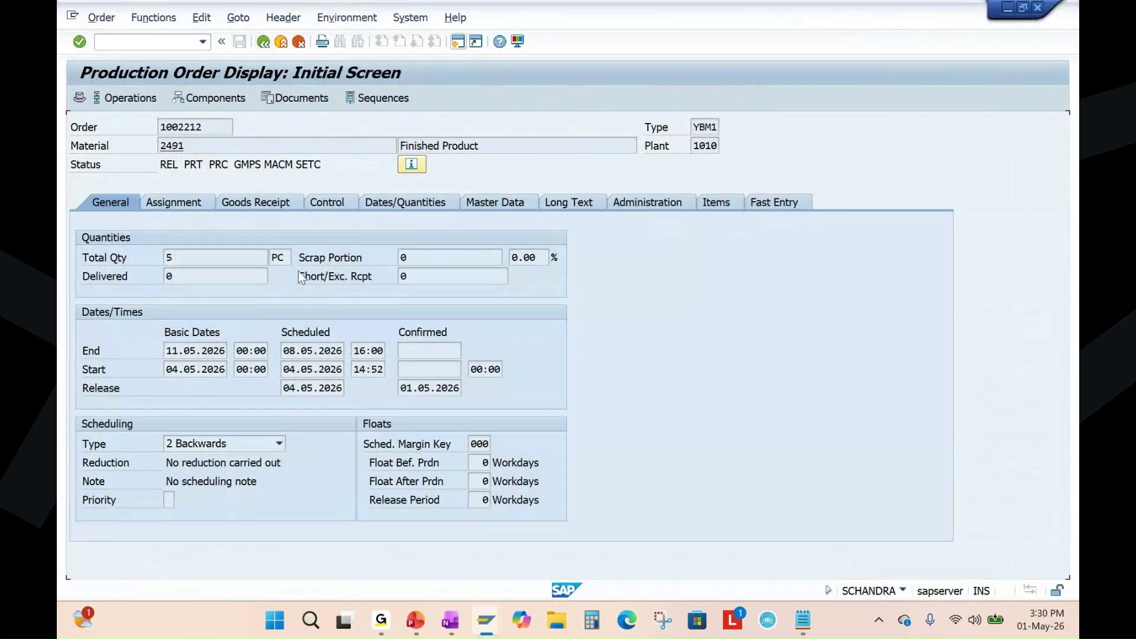
key("Return")
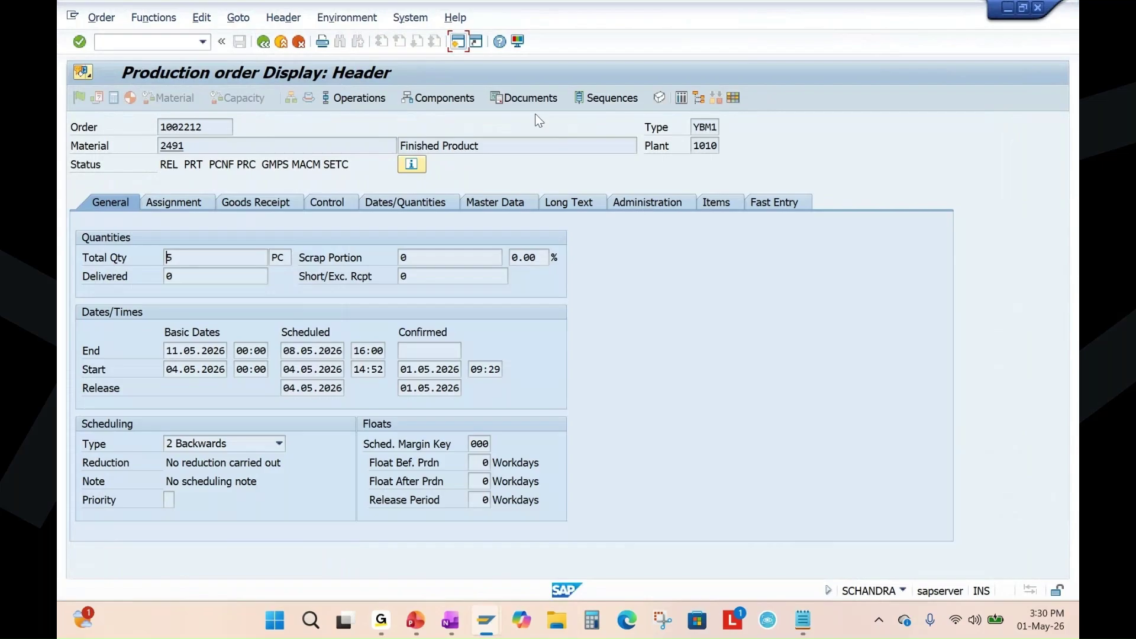
Review operation statuses: 0010 is CNF, while 0020 (work center MACHINE2) and 0030 remain REL.
left_click(360, 98)
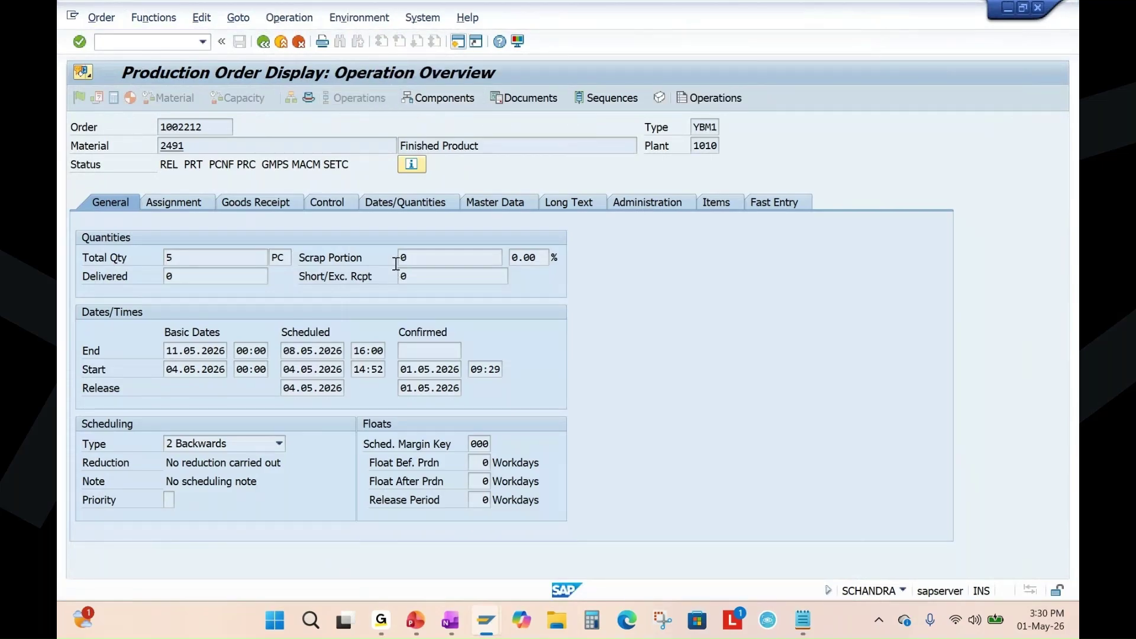
left_click(564, 255)
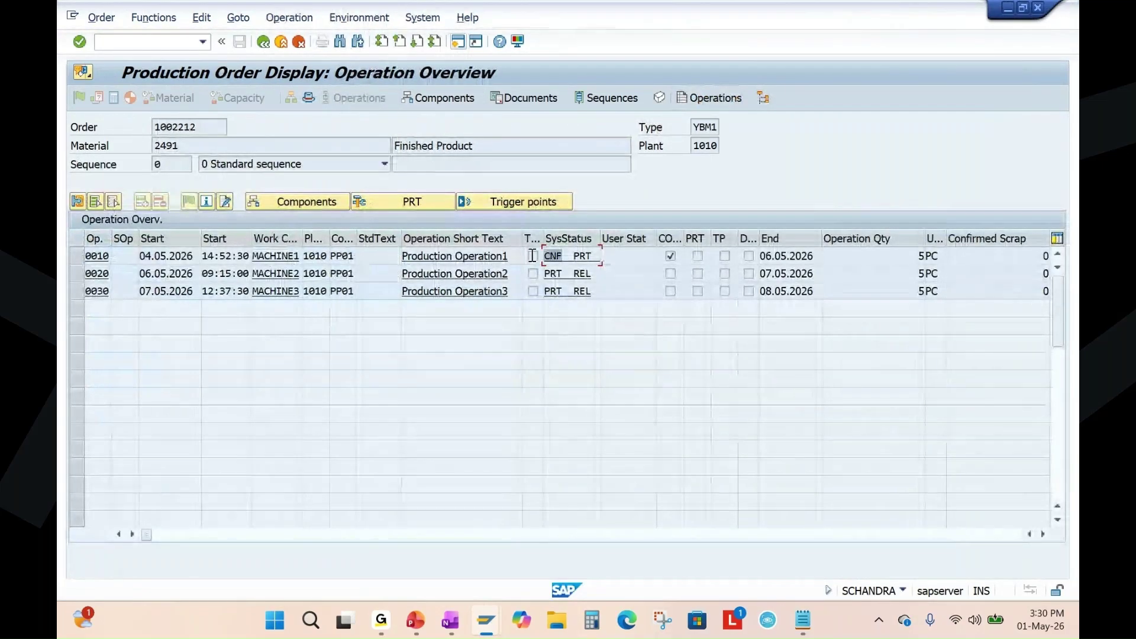
double_click(564, 255)
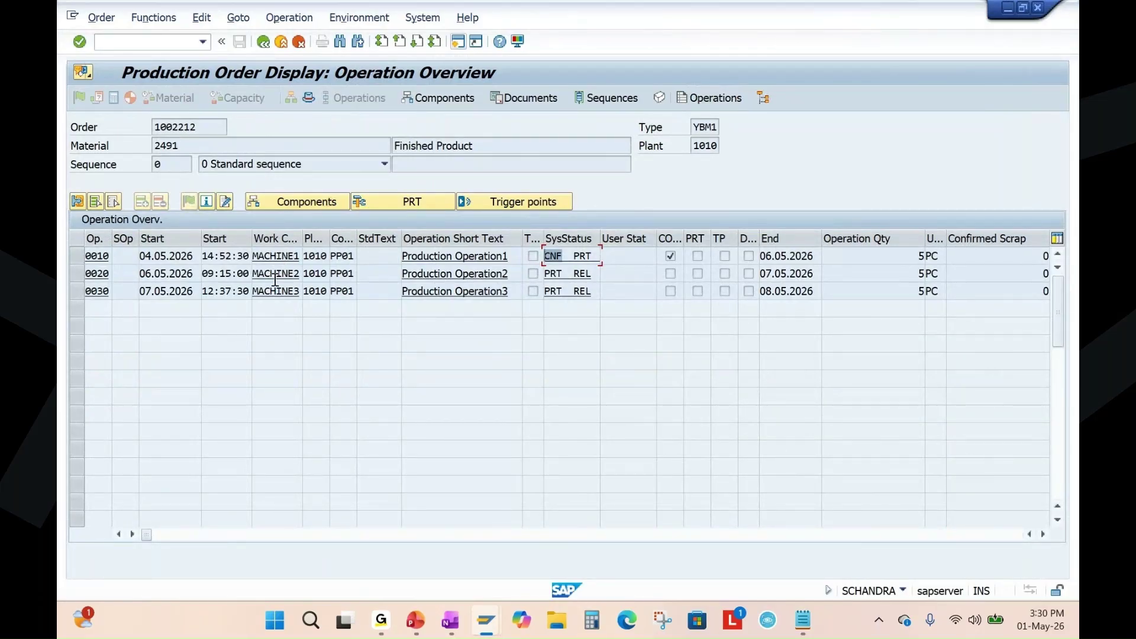
left_click(514, 273)
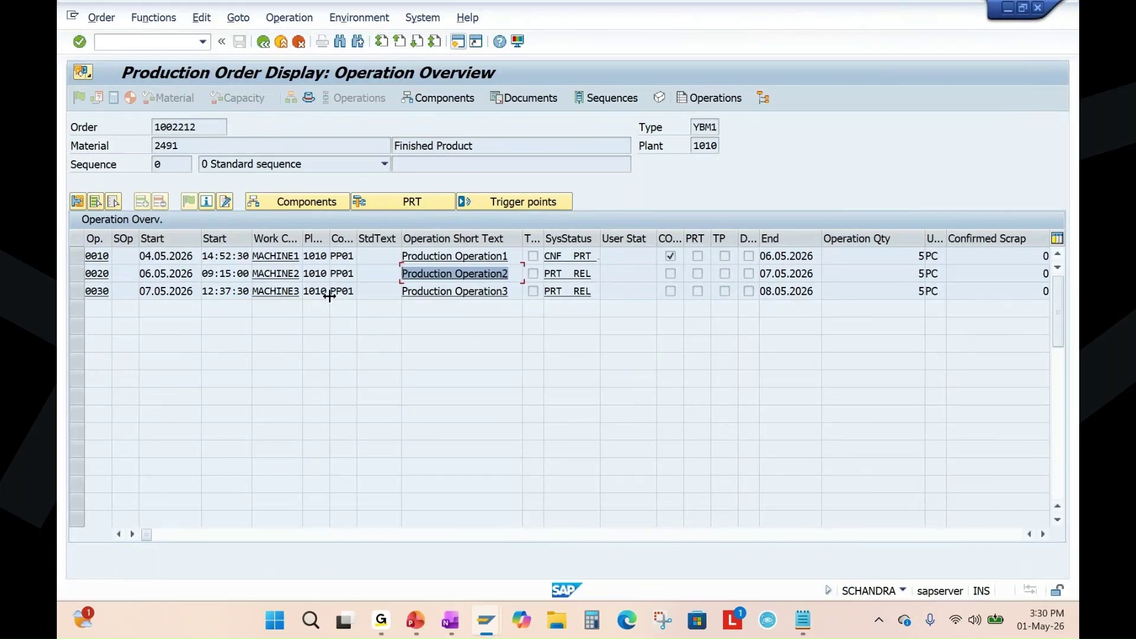
left_click(304, 273)
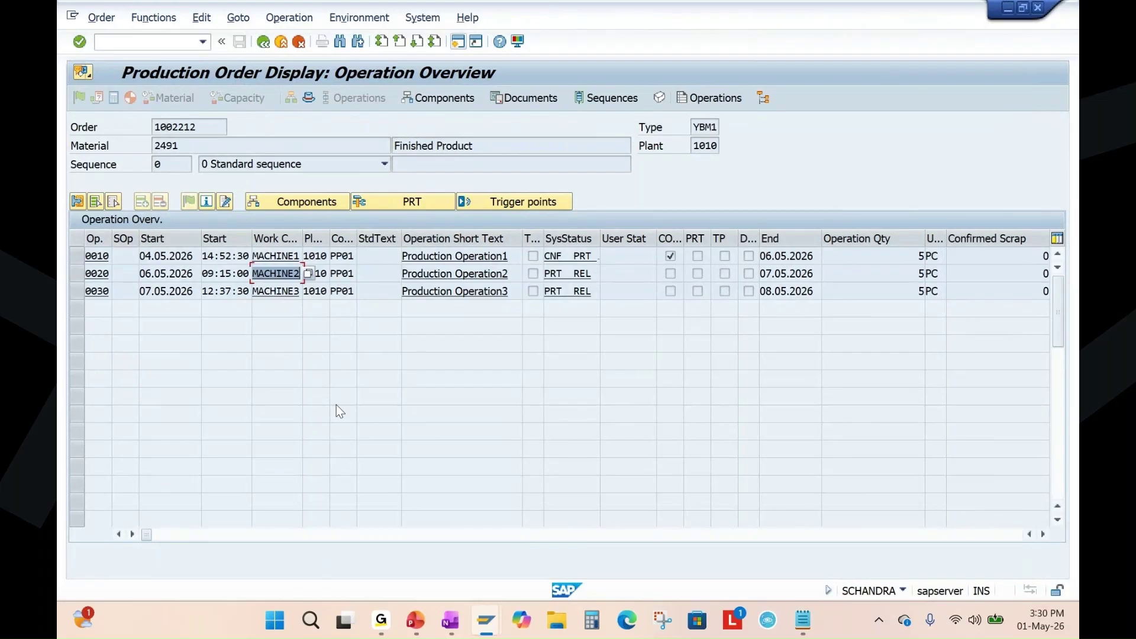
left_click(284, 276)
left_click(414, 621)
scroll(141, 408, "down", 3)
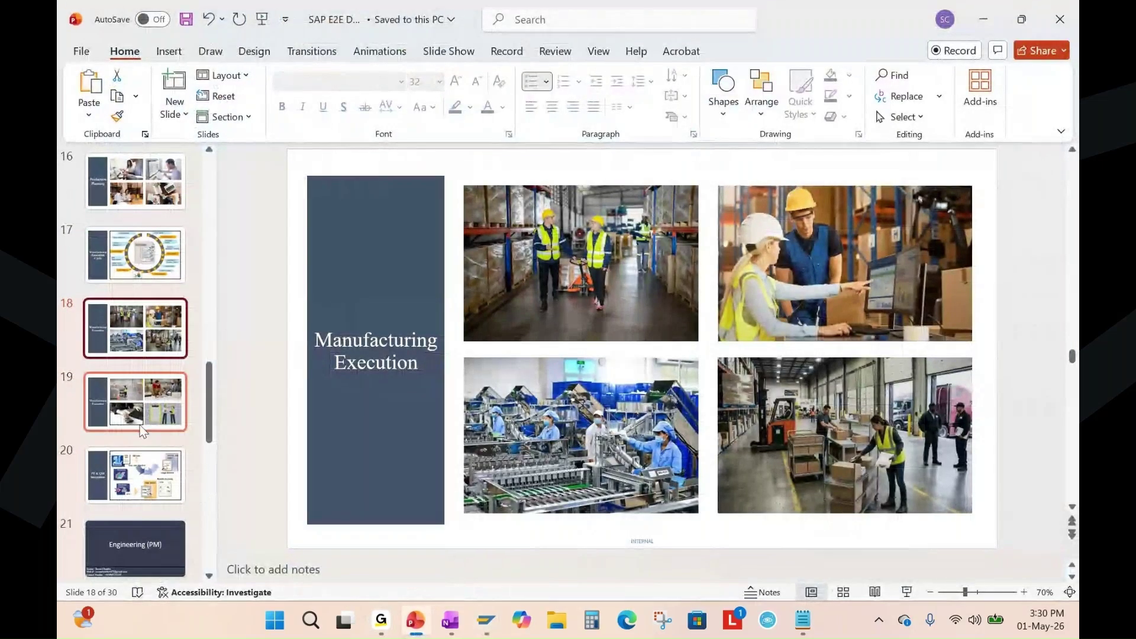
scroll(135, 473, "down", 3)
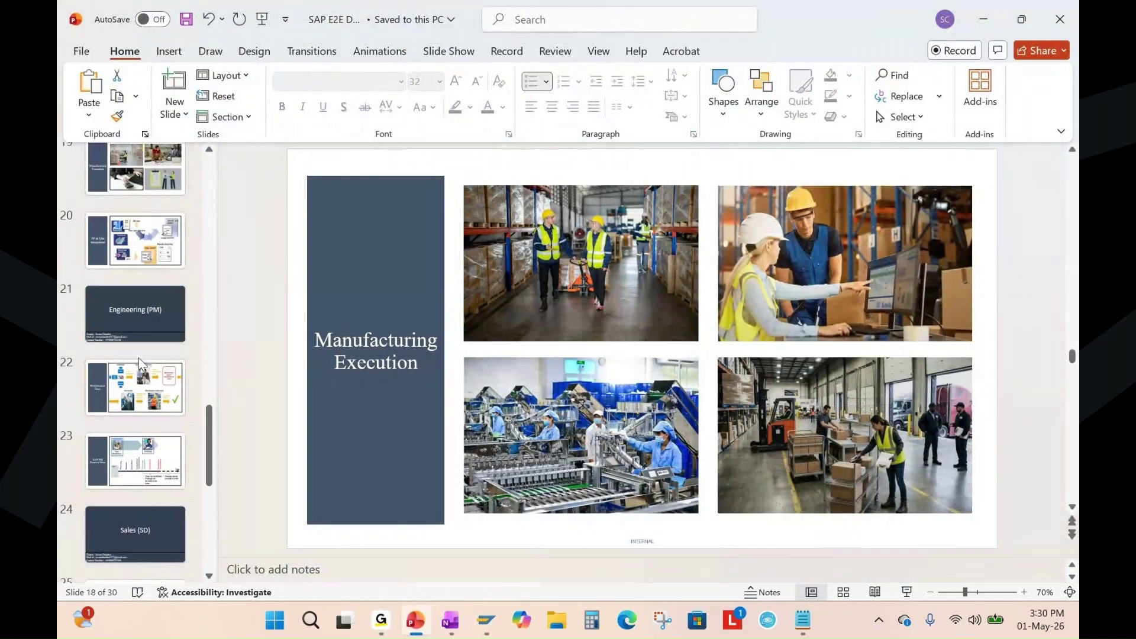
left_click(127, 332)
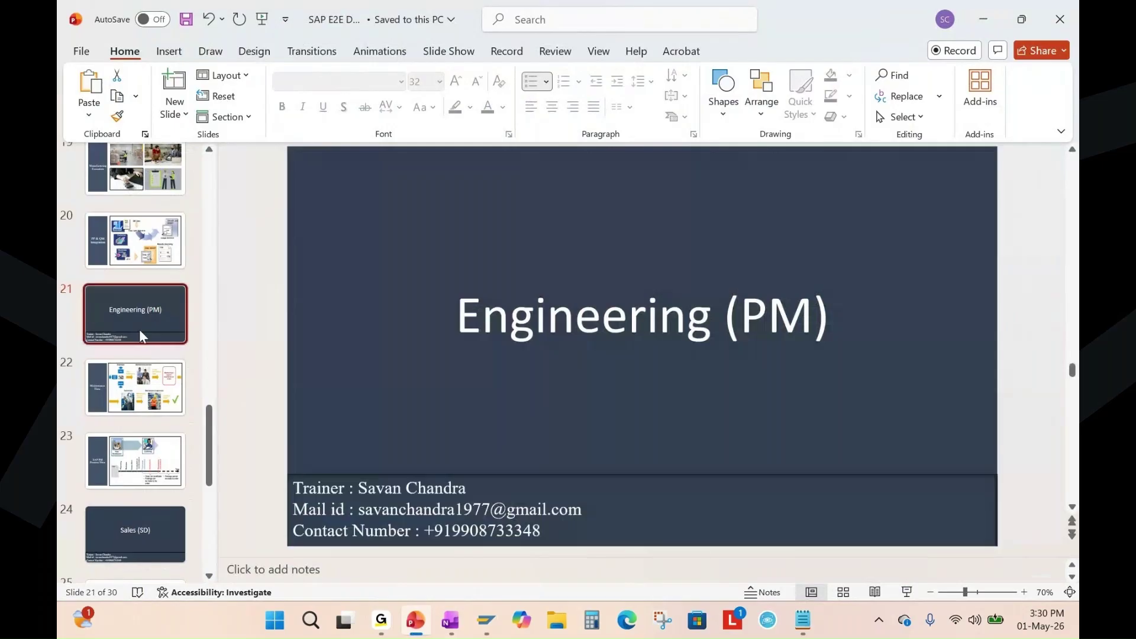
left_click(157, 384)
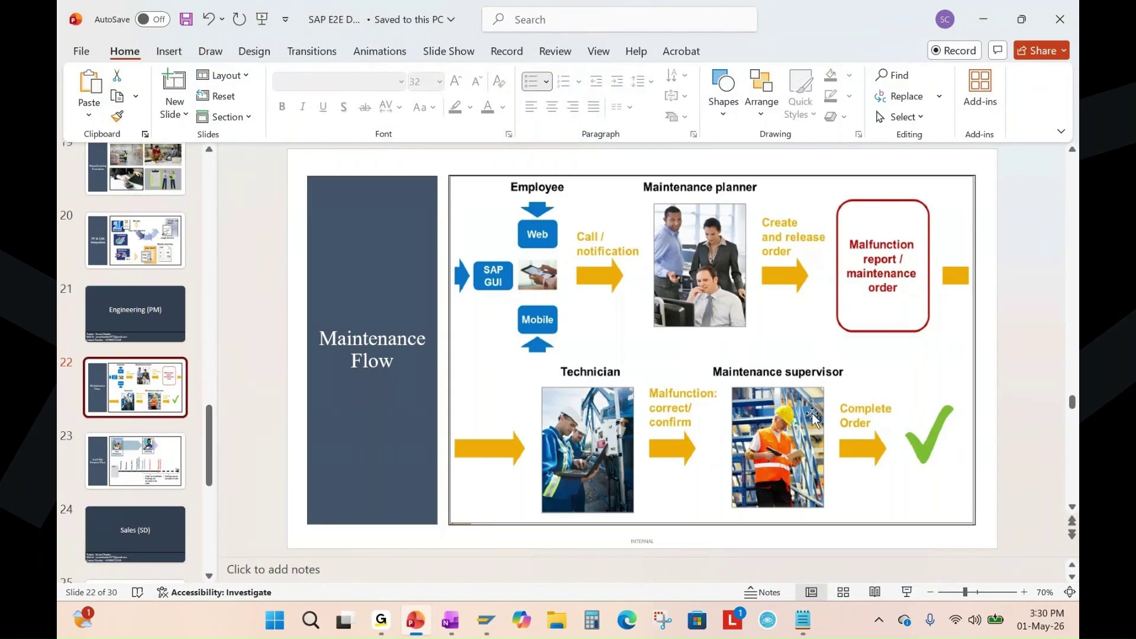
key("shift+F5")
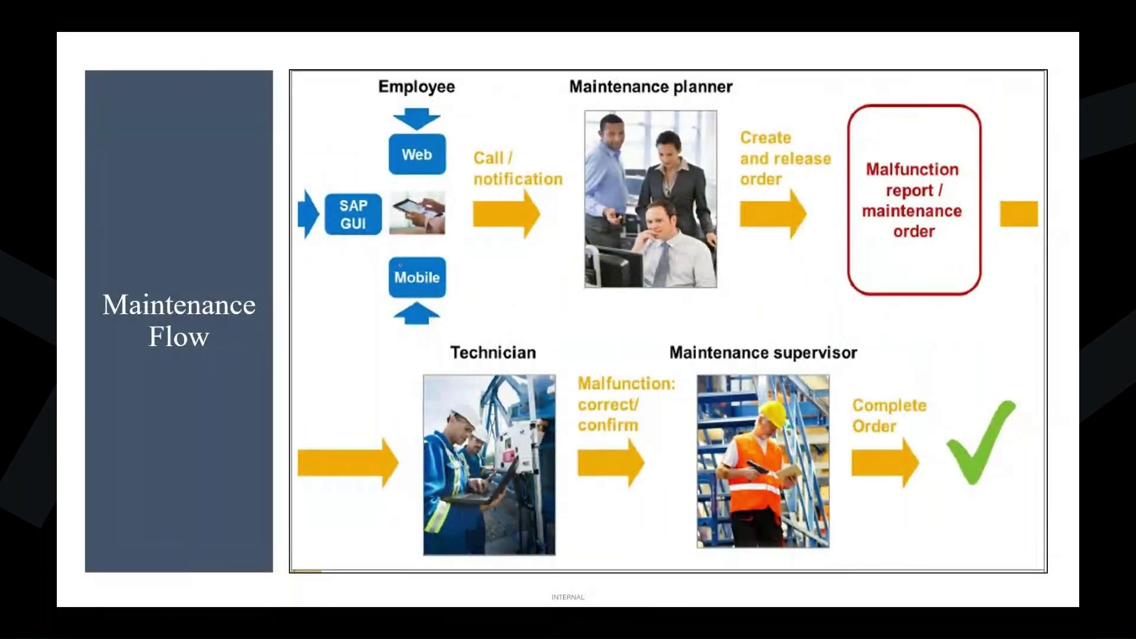
left_click_drag(461, 160, 528, 123)
left_click_drag(475, 193, 555, 187)
left_click_drag(485, 205, 535, 197)
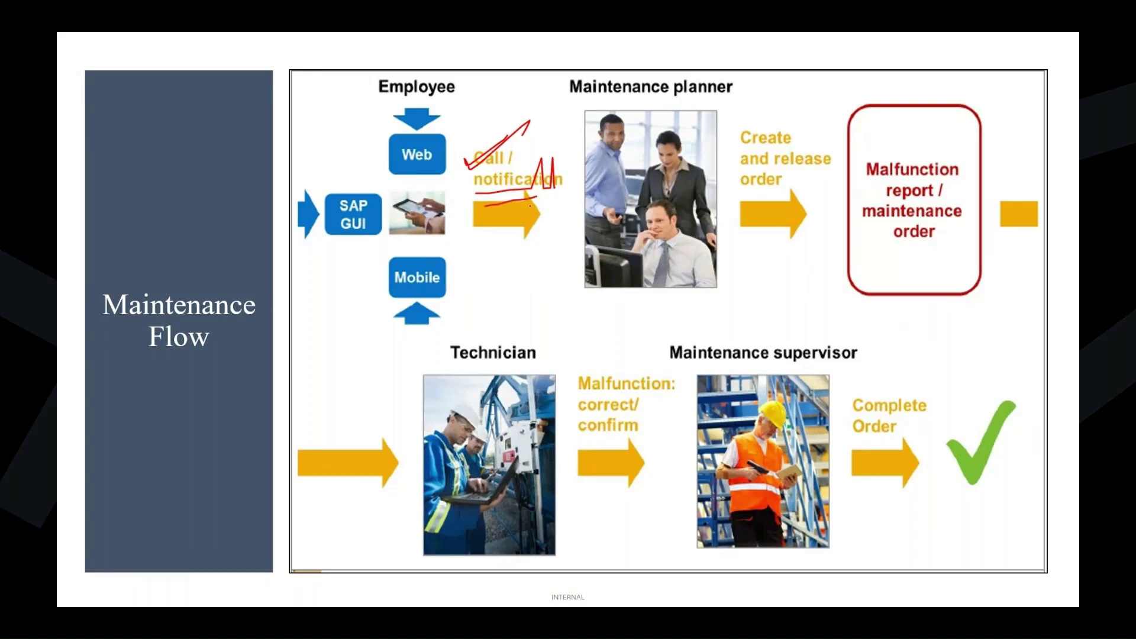
mouse_move(343, 283)
left_mouse_down()
mouse_move(541, 175)
mouse_move(622, 210)
mouse_move(605, 234)
left_mouse_up()
left_click_drag(567, 105, 691, 94)
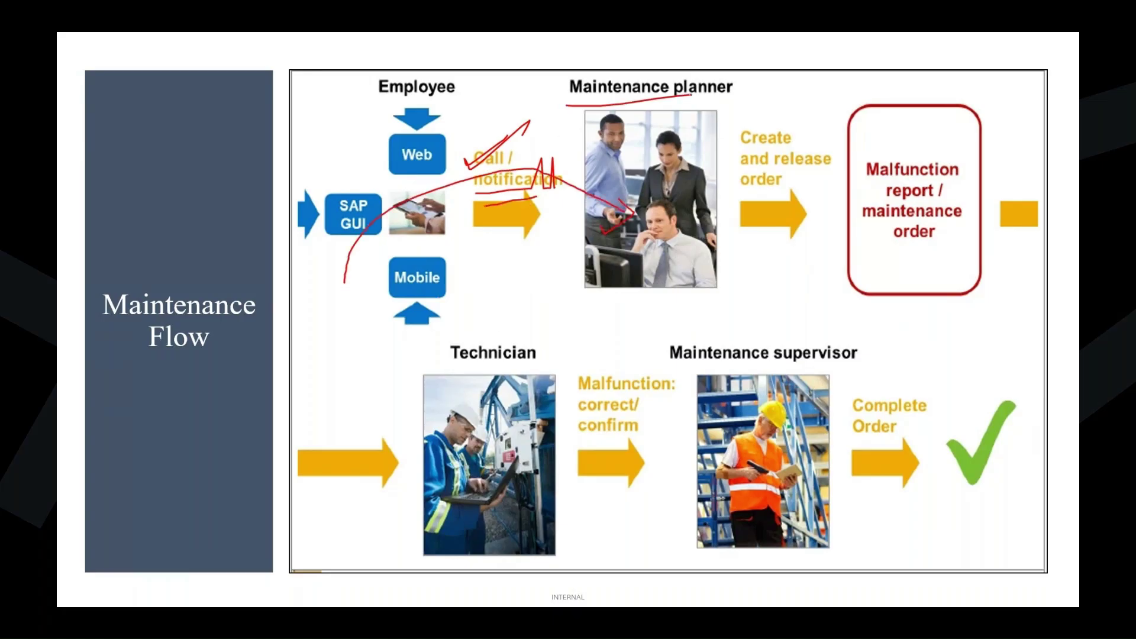
left_click_drag(475, 196, 567, 191)
key("e")
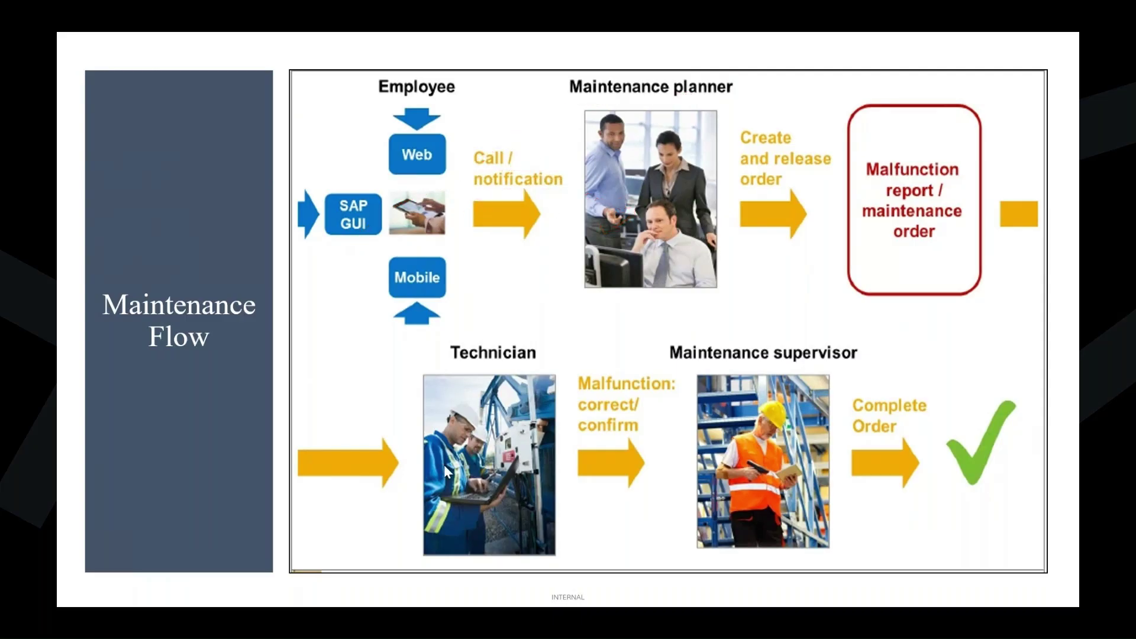
key("Escape")
mouse_move(486, 620)
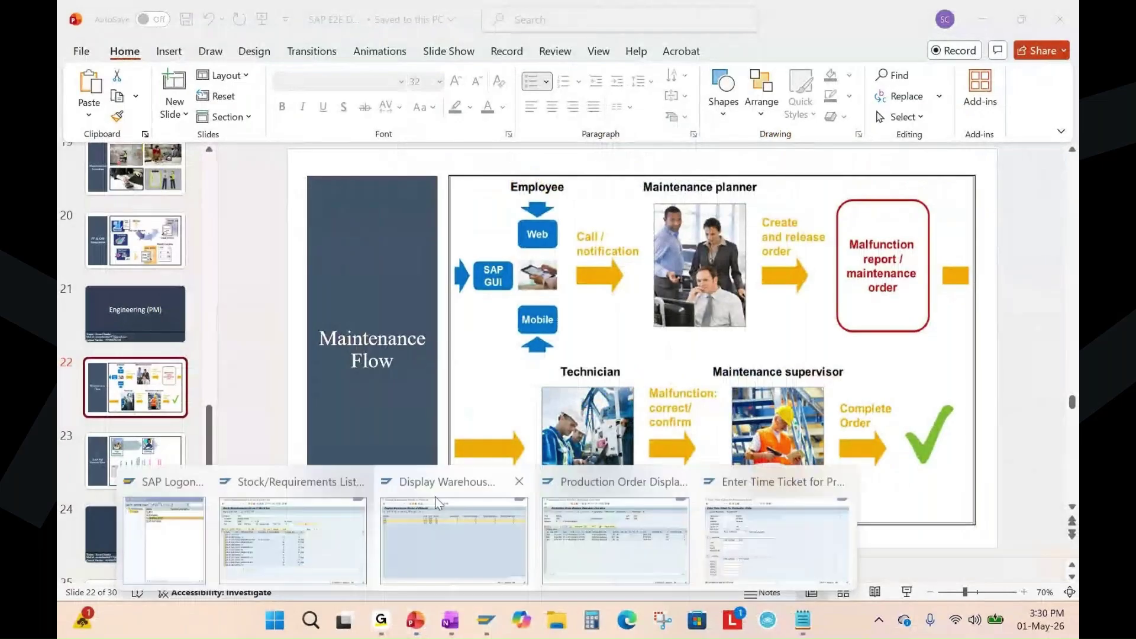
Start transaction IW21 from the SAP Easy Access menu to create a PM notification.
left_click(762, 521)
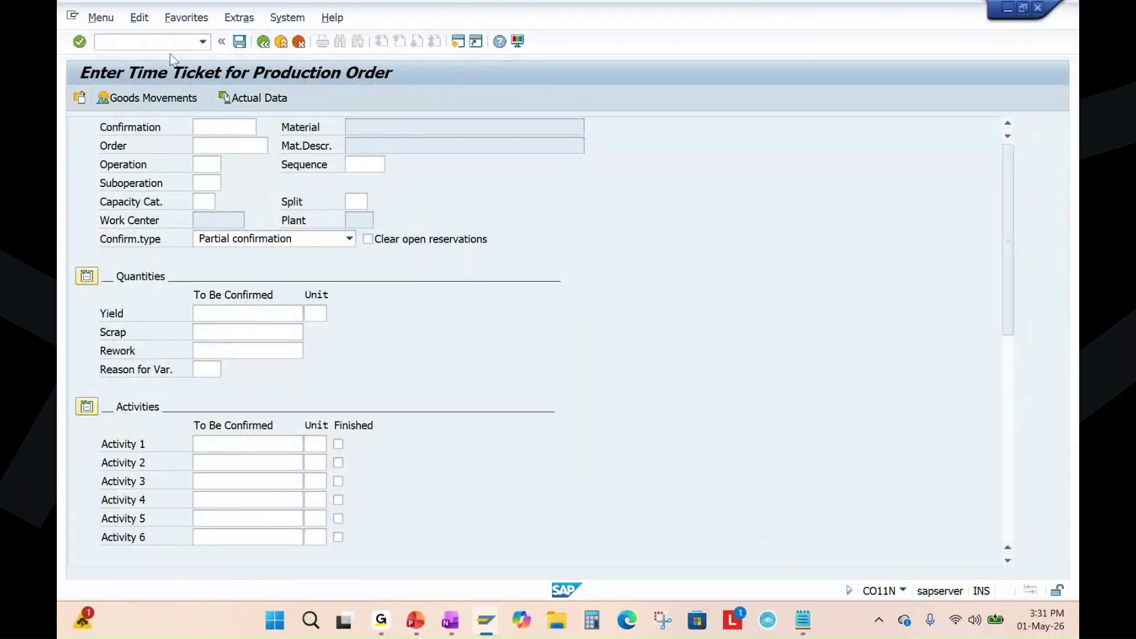
key("F3")
type("iw2")
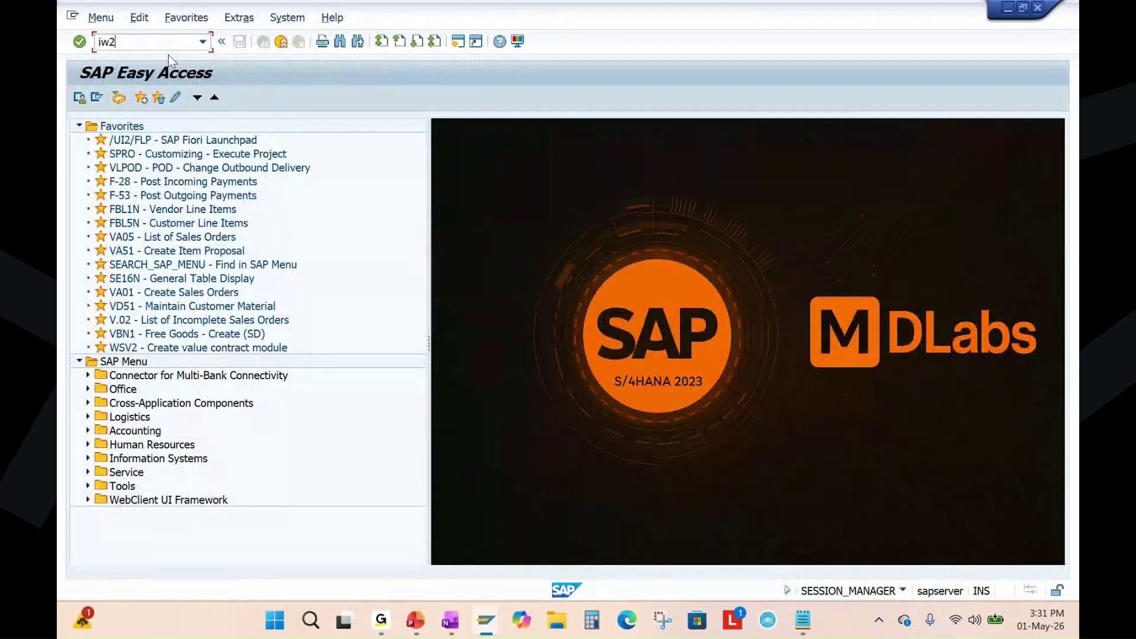
type("1")
key("Return")
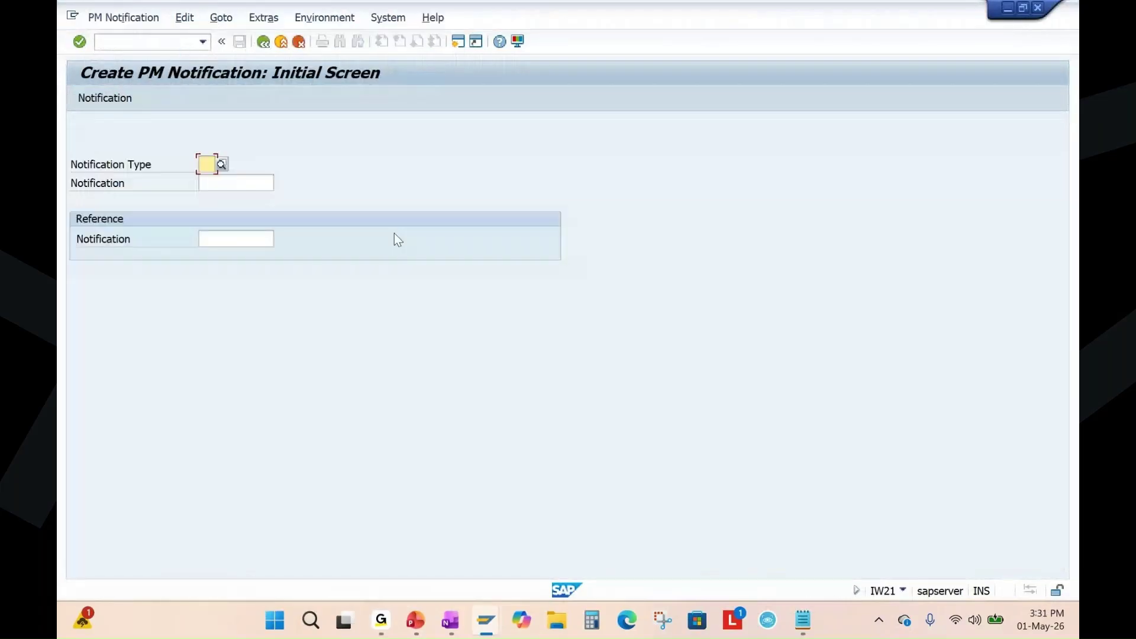
Open the Plant Maintenance (PM/EAM) page in OneNote and highlight the Create Notification - IW21 line.
left_click(450, 621)
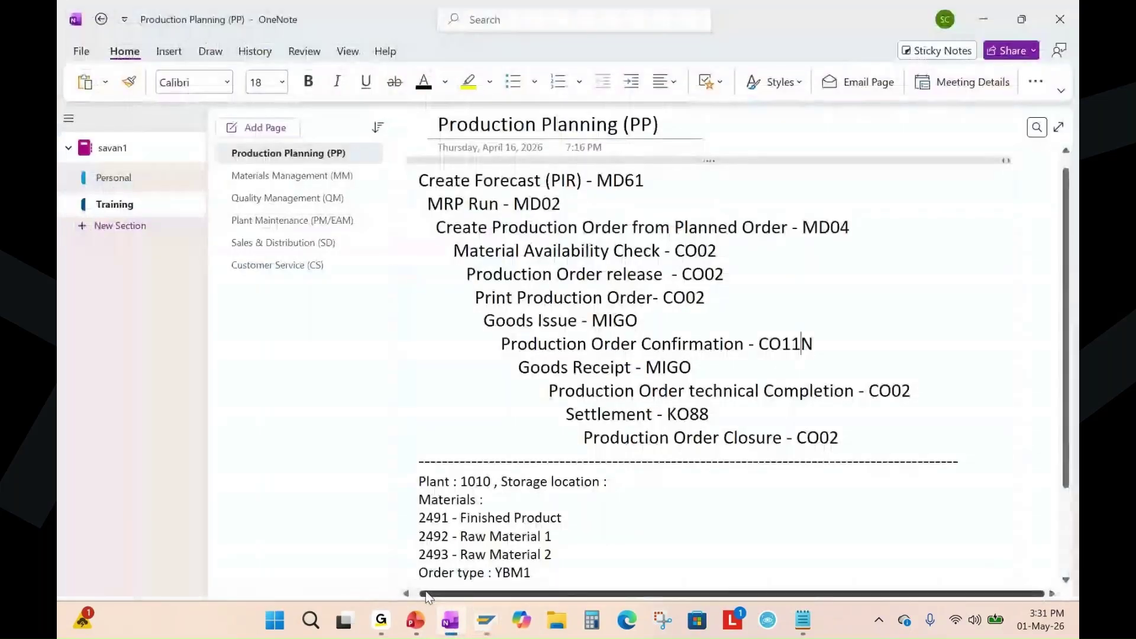
left_click(415, 620)
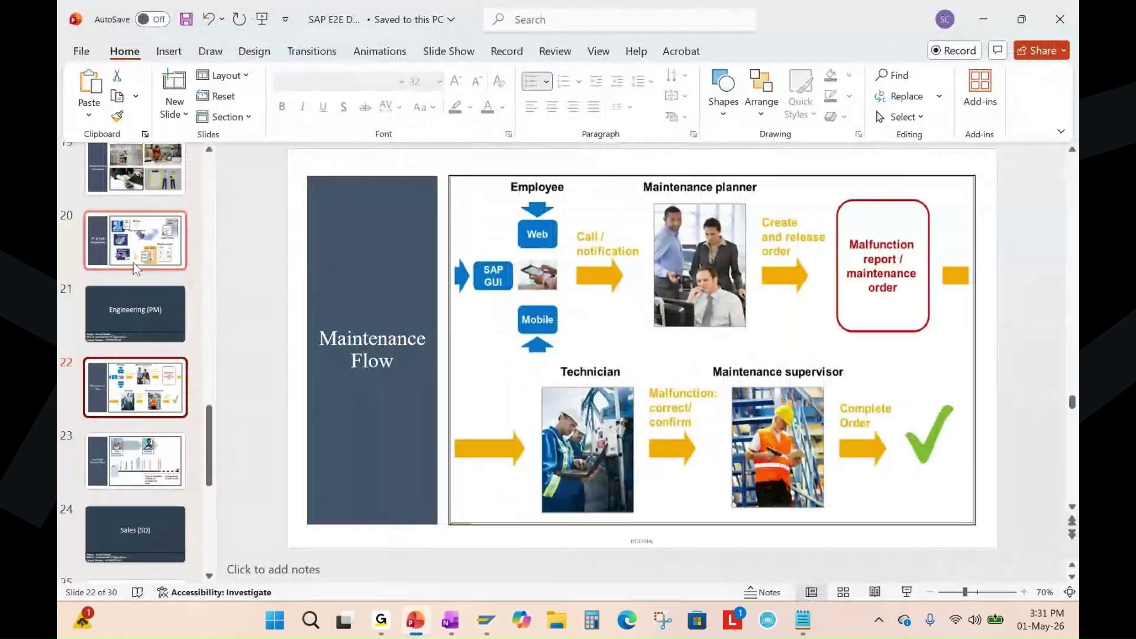
left_click(452, 624)
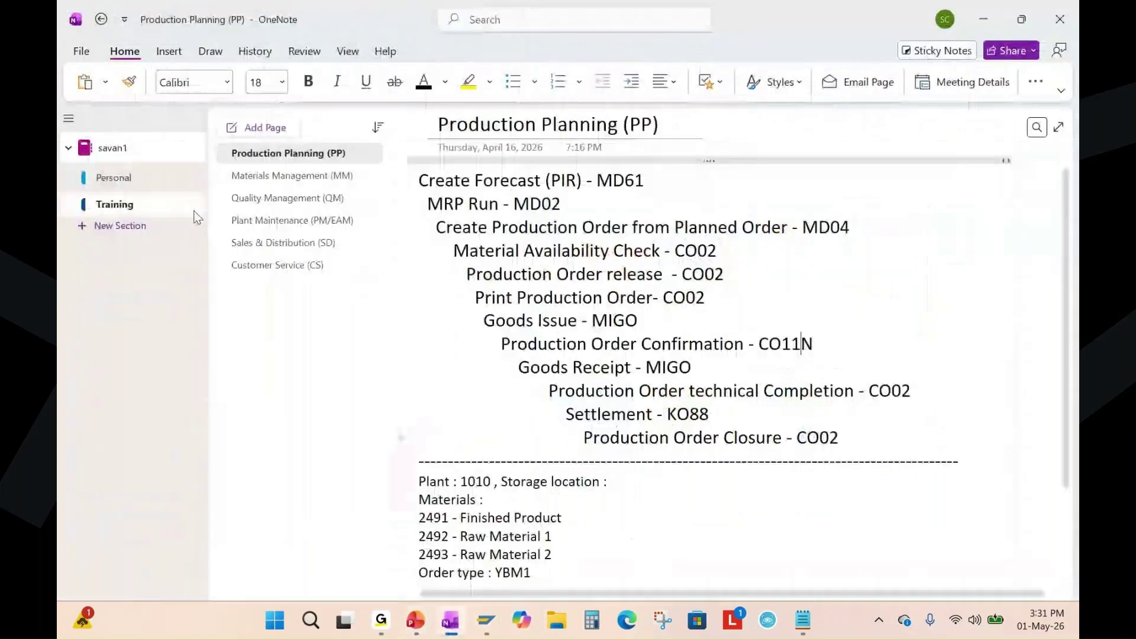
left_click(288, 224)
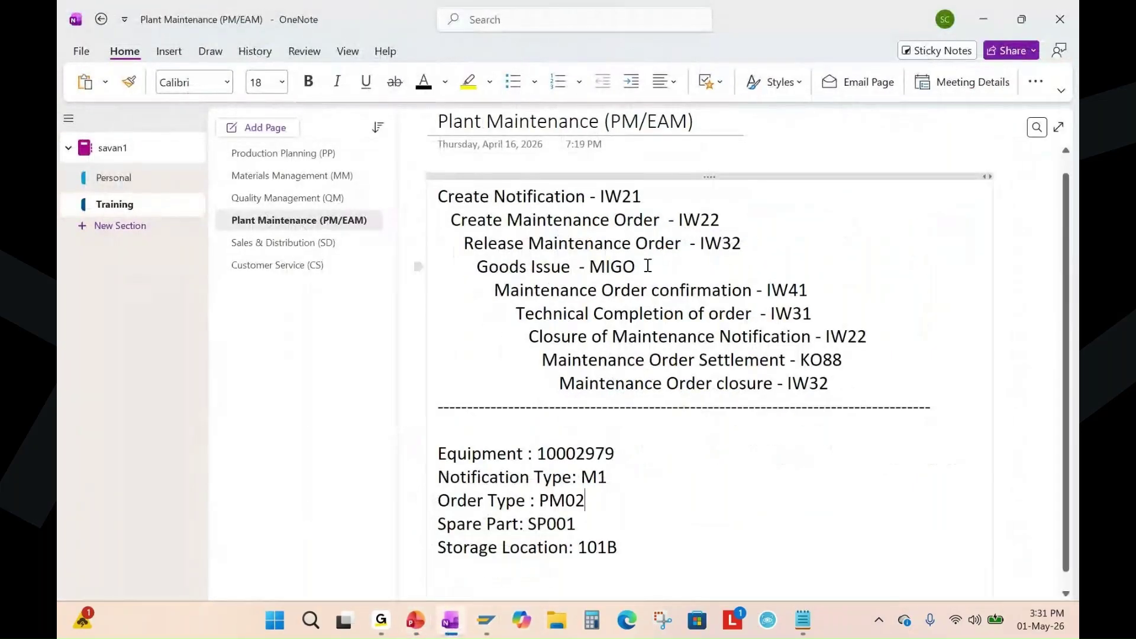
double_click(606, 197)
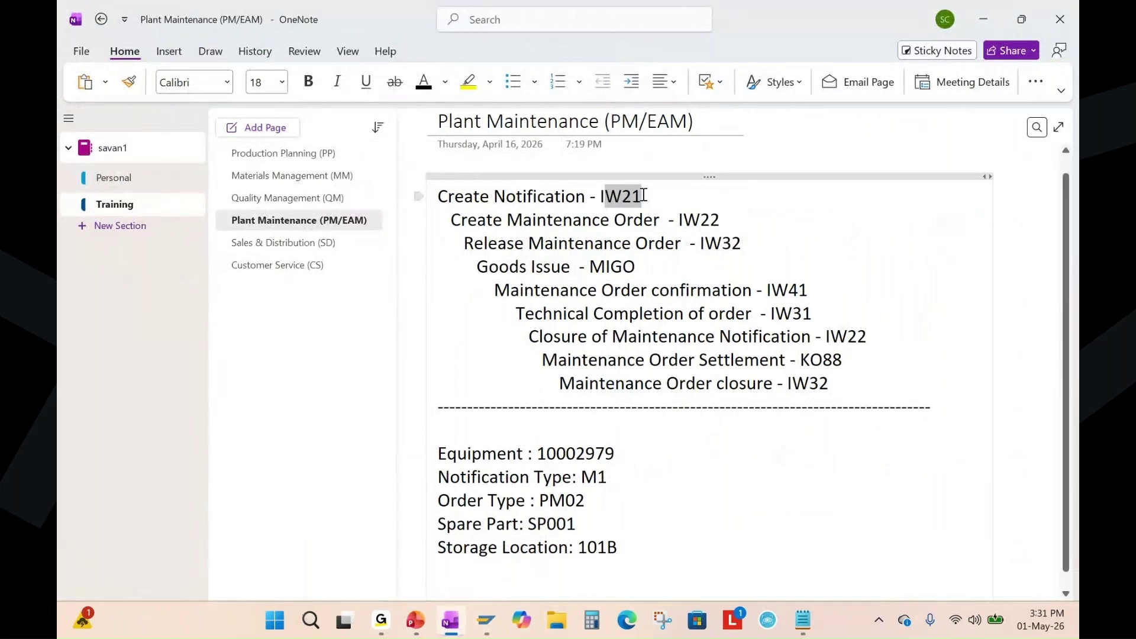
left_click(554, 198)
left_click(561, 197)
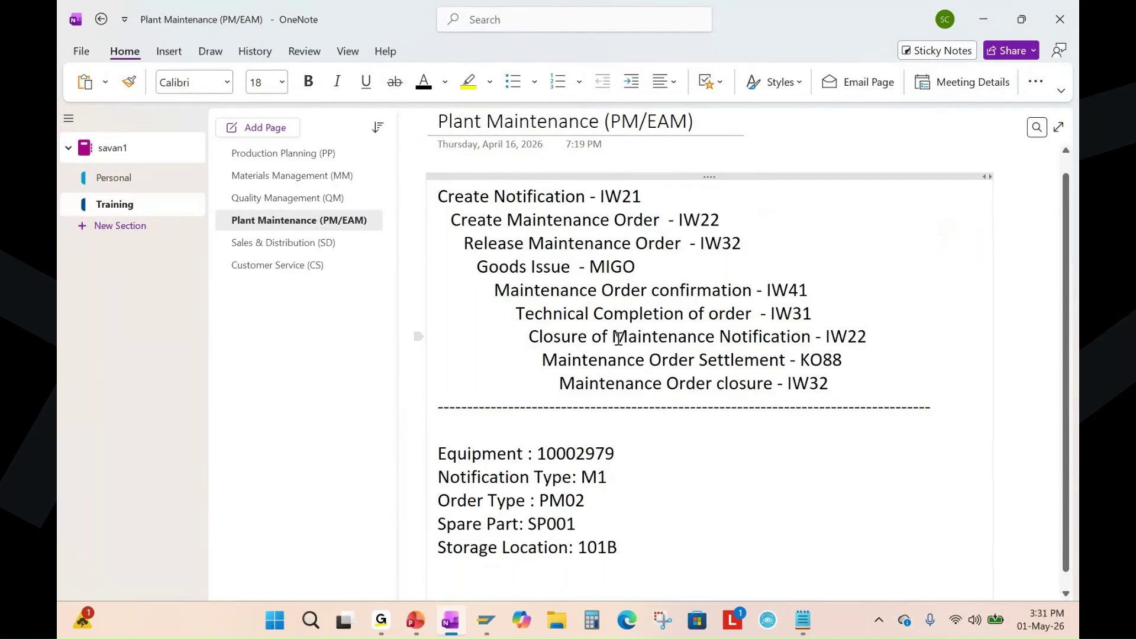
left_click_drag(439, 196, 648, 195)
Switch between the Create PM Notification window and the OneNote notes.
left_click(490, 625)
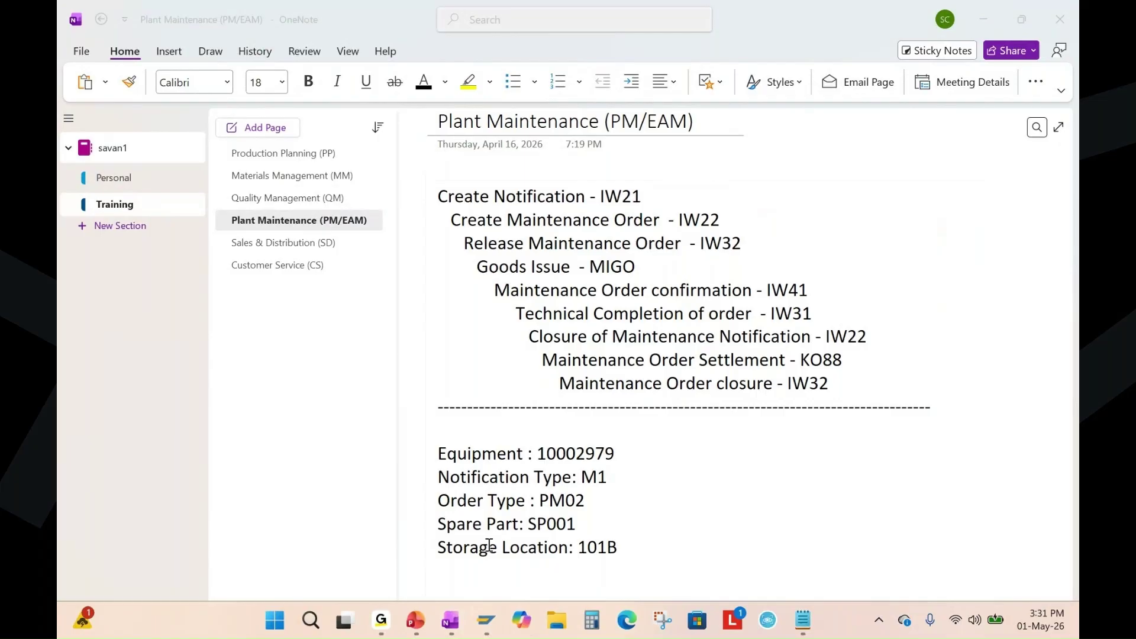
left_click(481, 620)
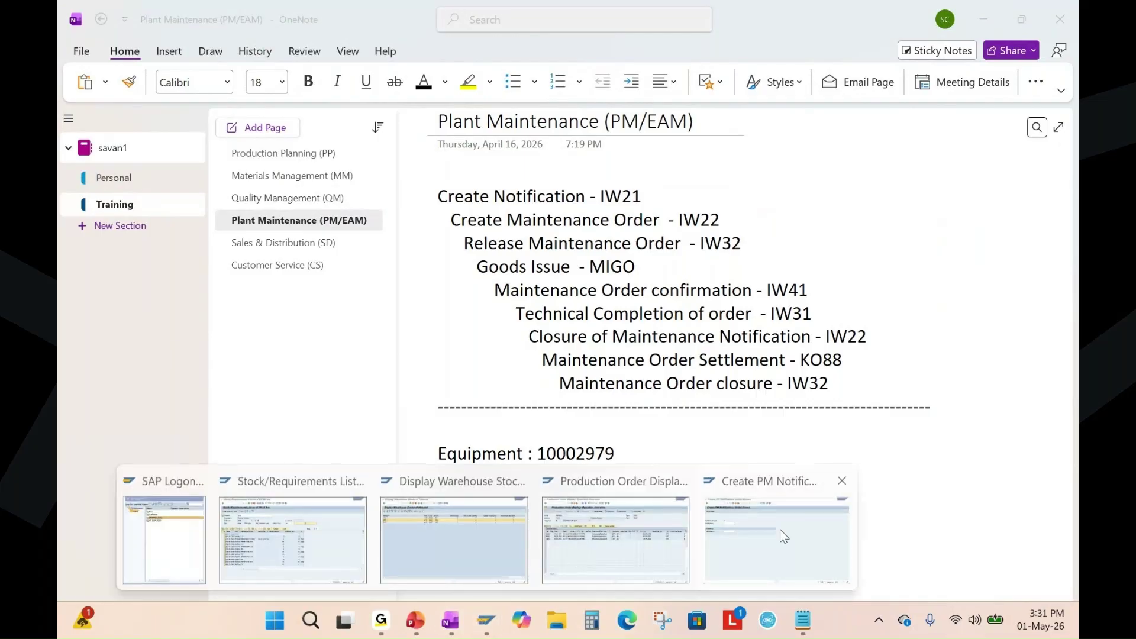
left_click(780, 530)
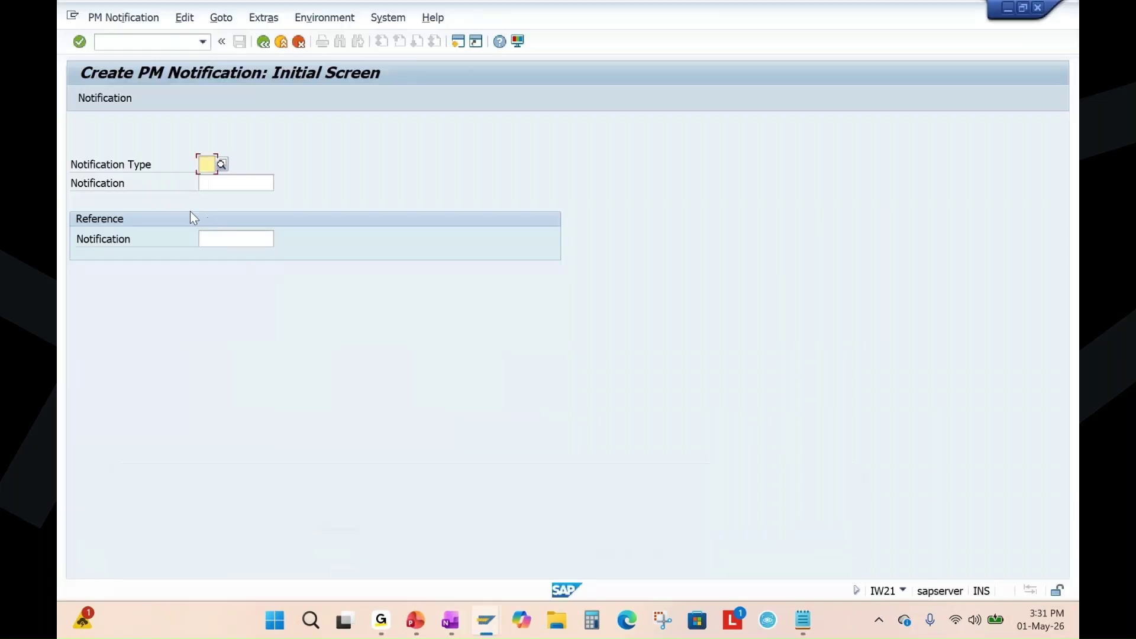
left_click(445, 626)
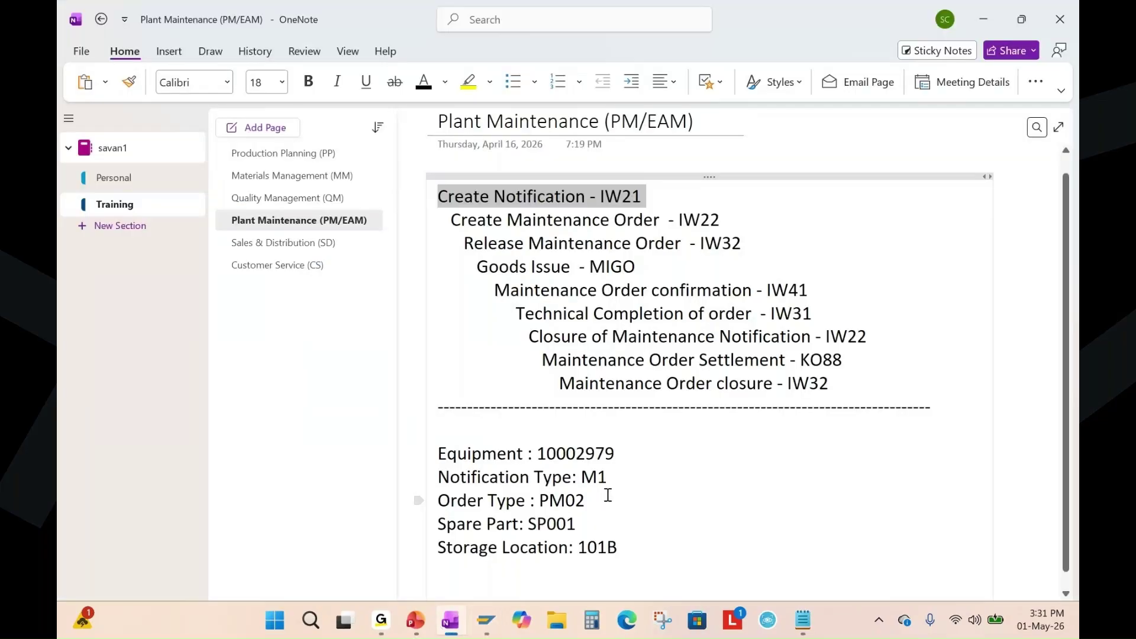
key("alt+Tab")
Create an M1 notification with the description 'production machine not working'.
left_click(207, 213)
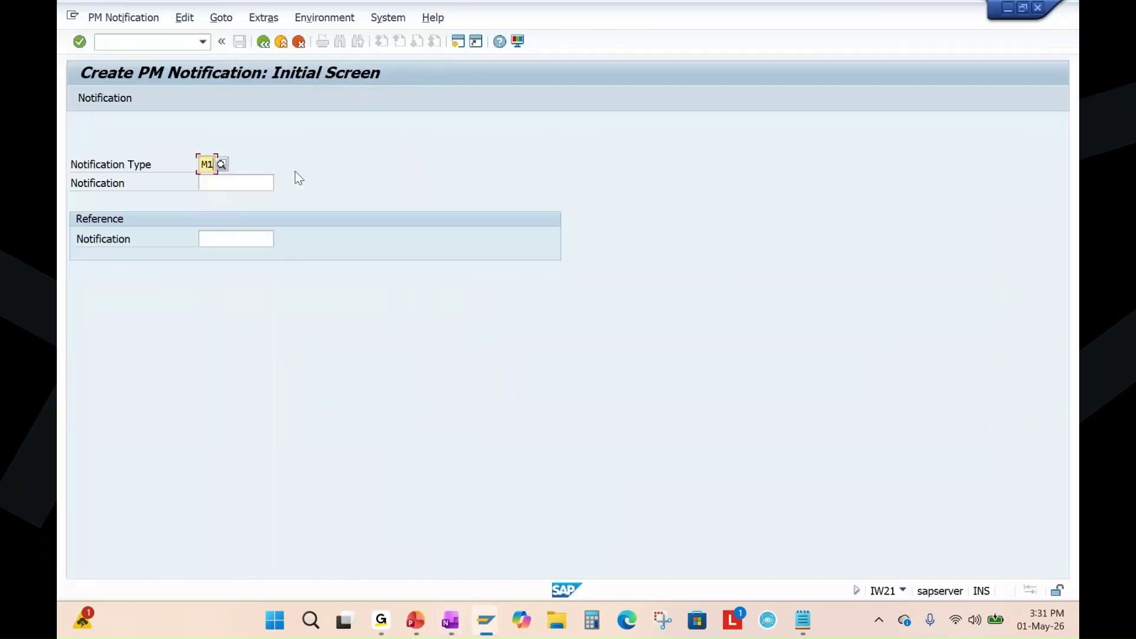
key("Return")
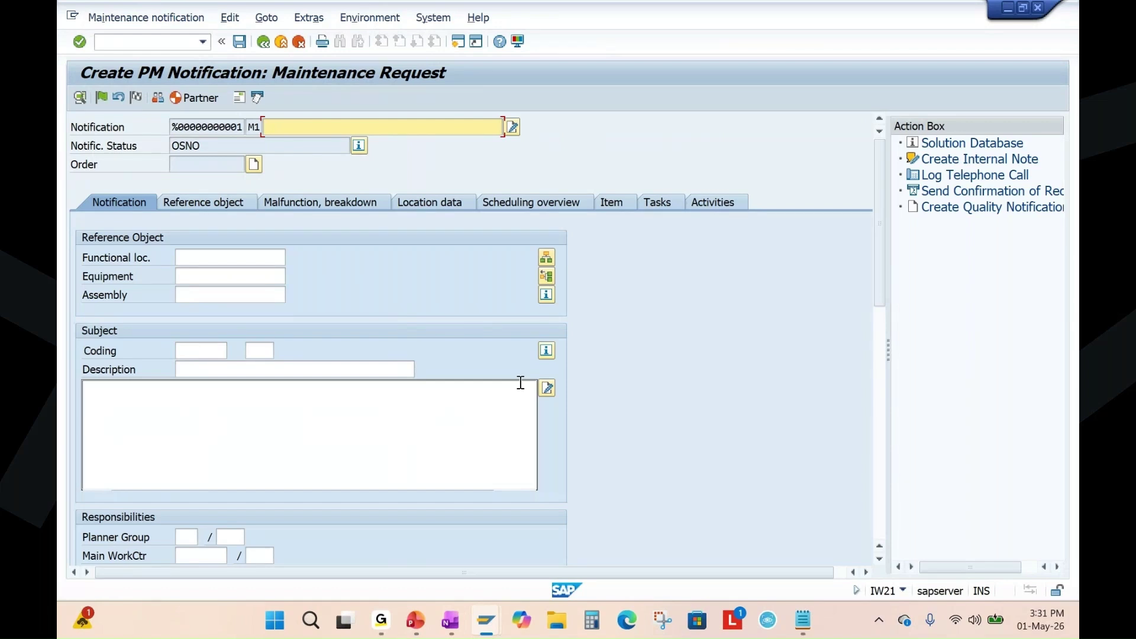
key("BackSpace")
left_click(408, 190)
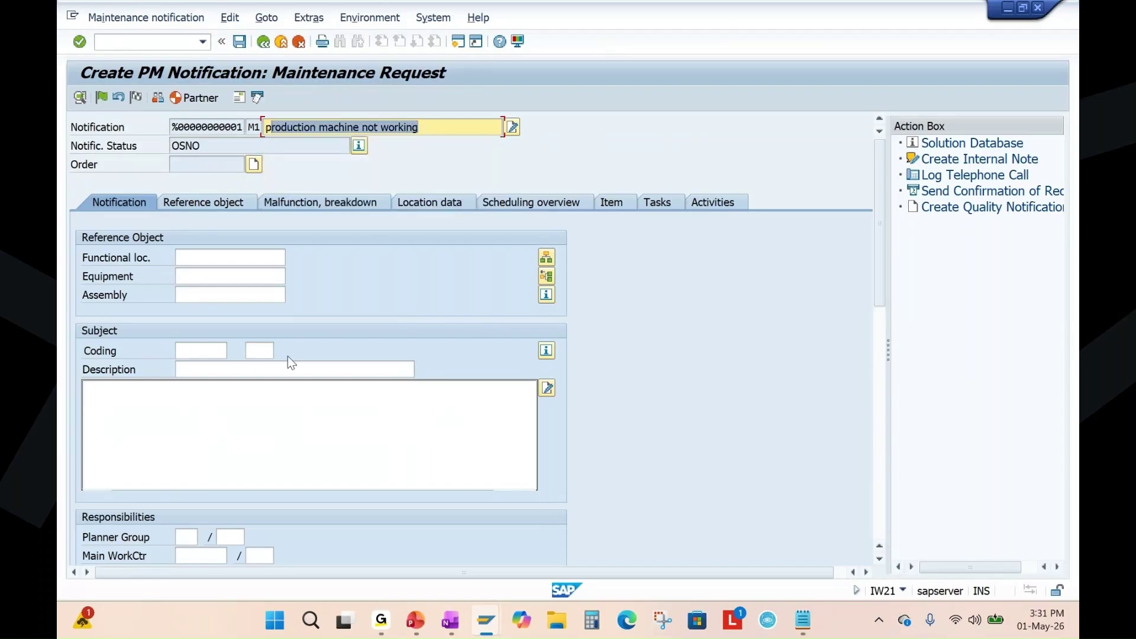
Copy equipment number 10002979 from OneNote into the notification's Equipment field.
left_click(203, 276)
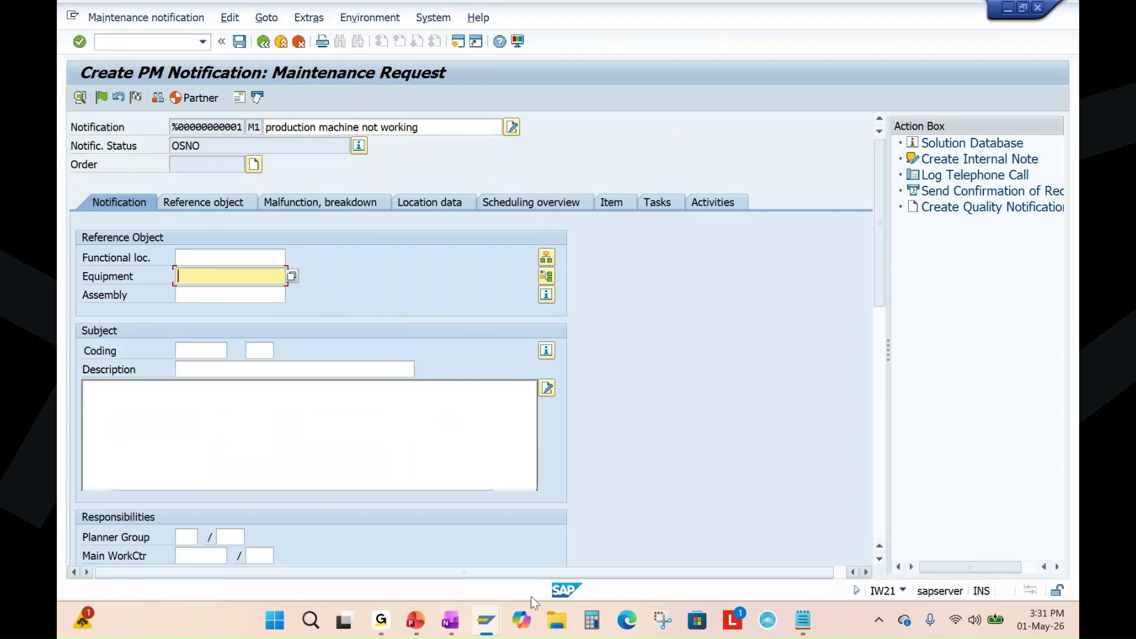
left_click(453, 626)
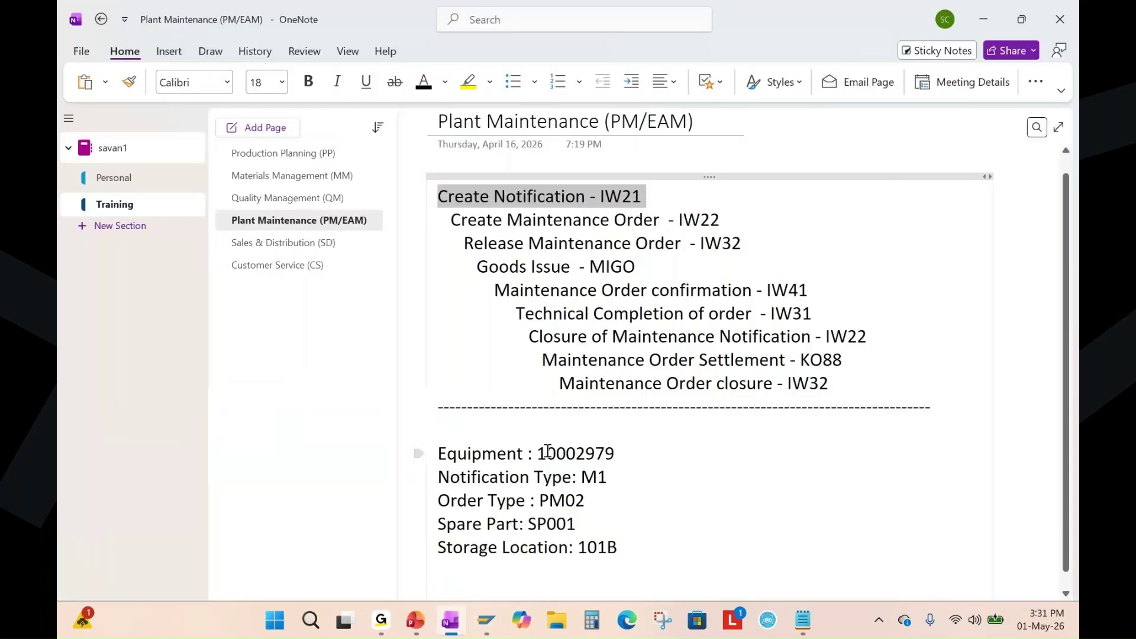
left_click_drag(541, 454, 616, 456)
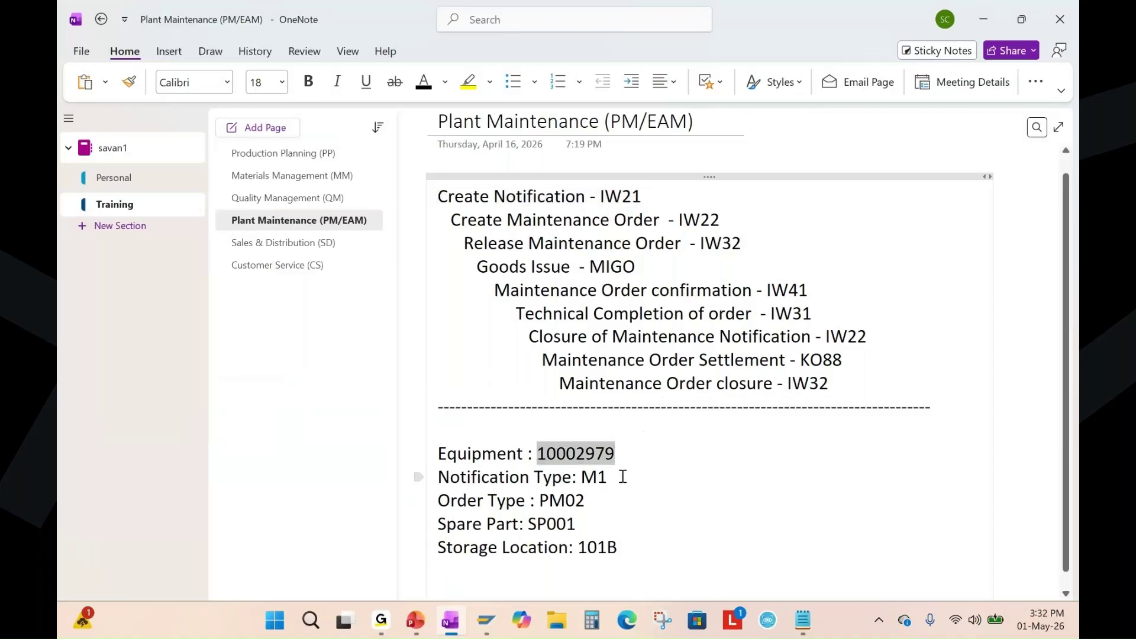
key("ctrl+c")
key("alt+Tab")
key("ctrl+v")
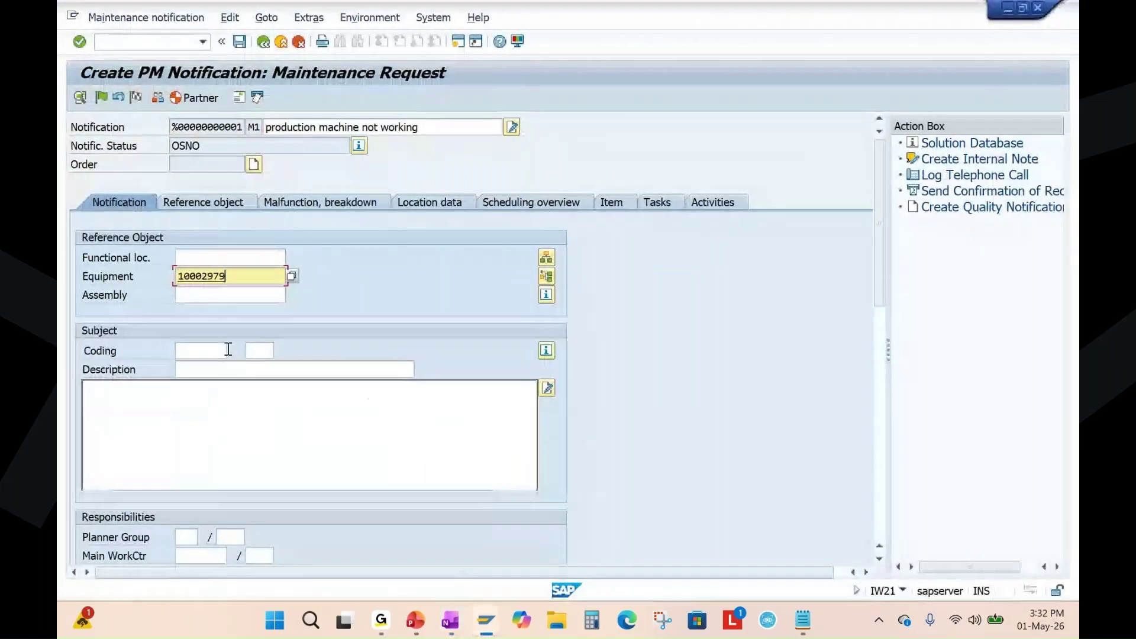
double_click(234, 276)
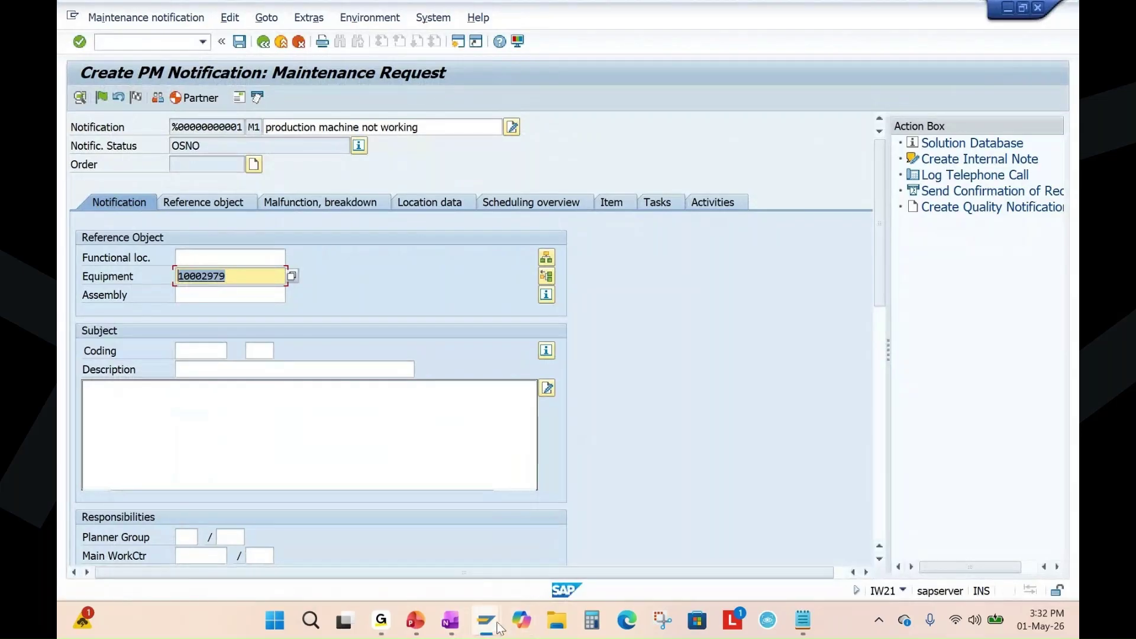
Copy equipment 10002979 again and open a second SAP session.
mouse_move(497, 626)
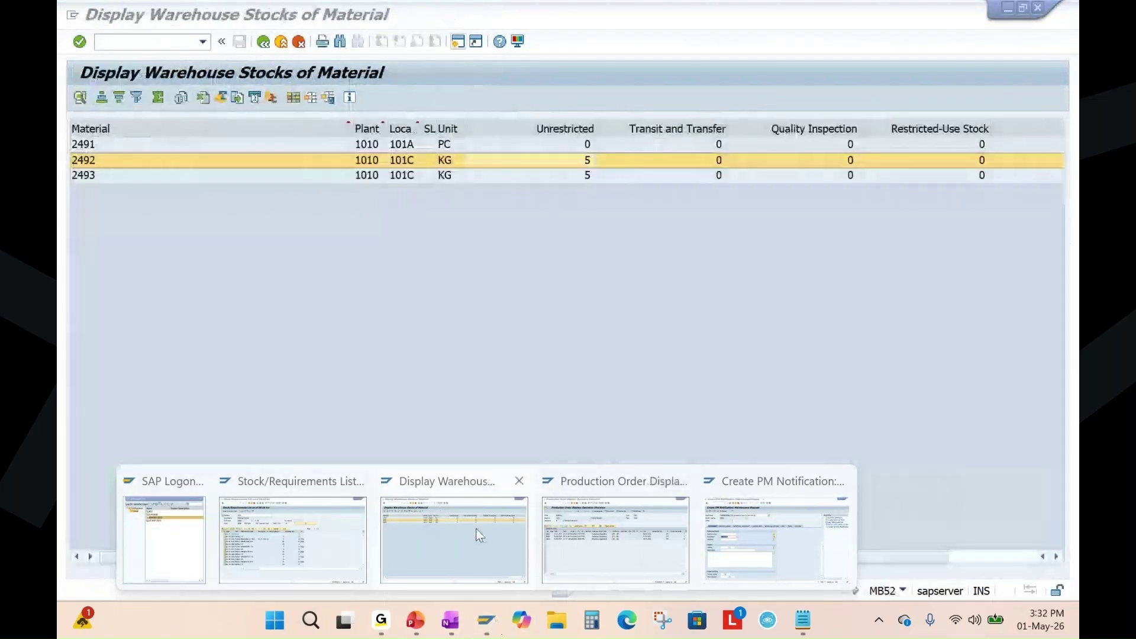
left_click(615, 538)
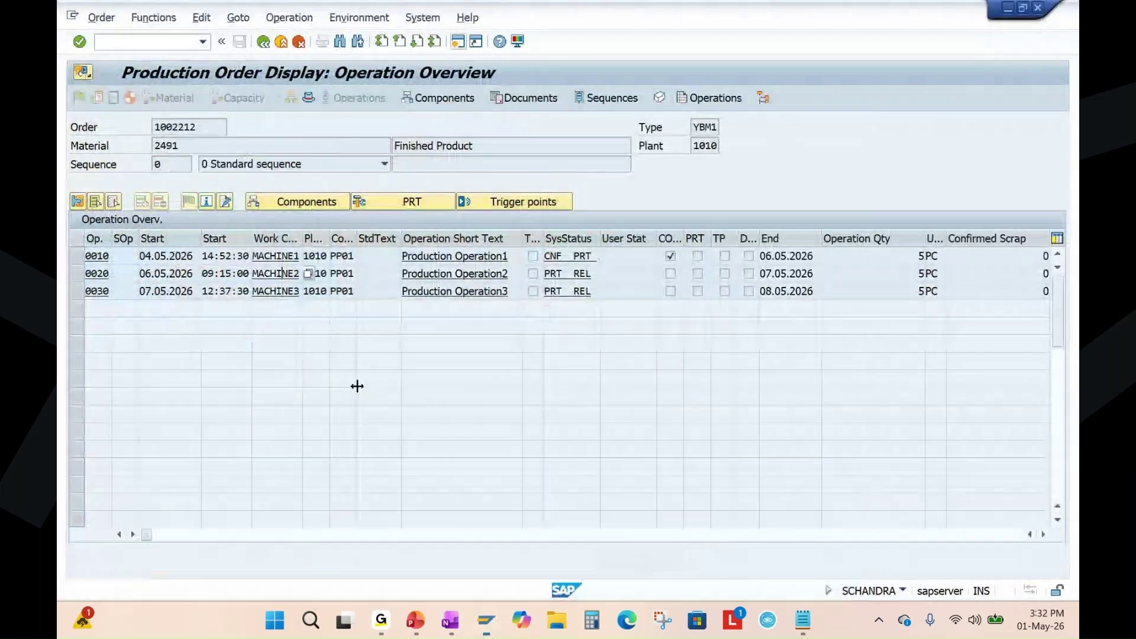
left_click_drag(256, 273, 297, 273)
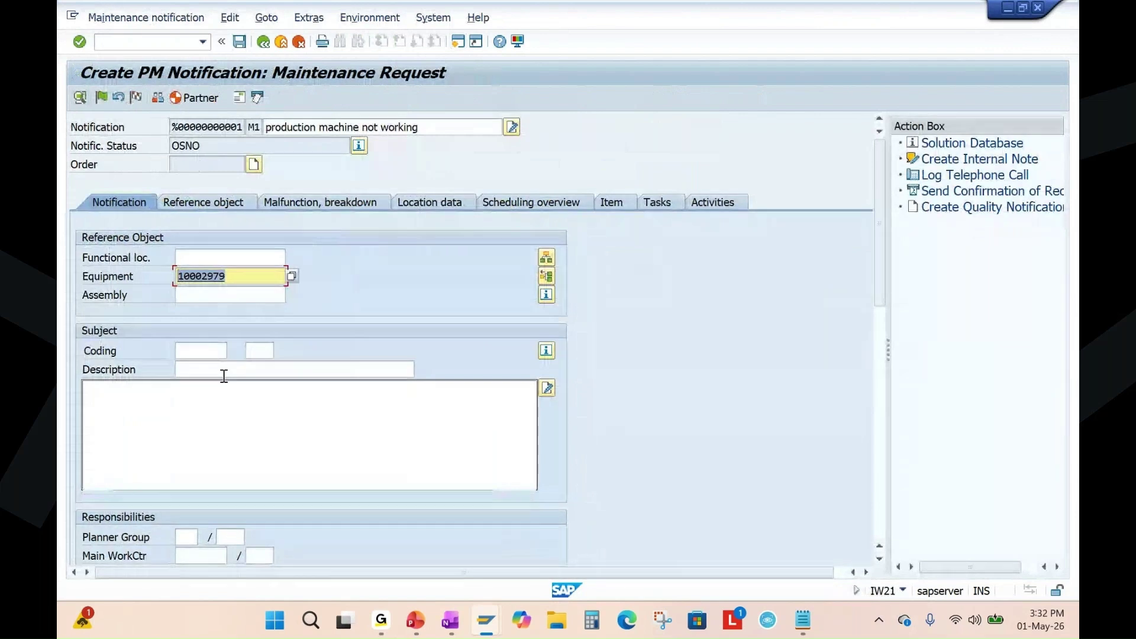
double_click(217, 276)
left_click(459, 40)
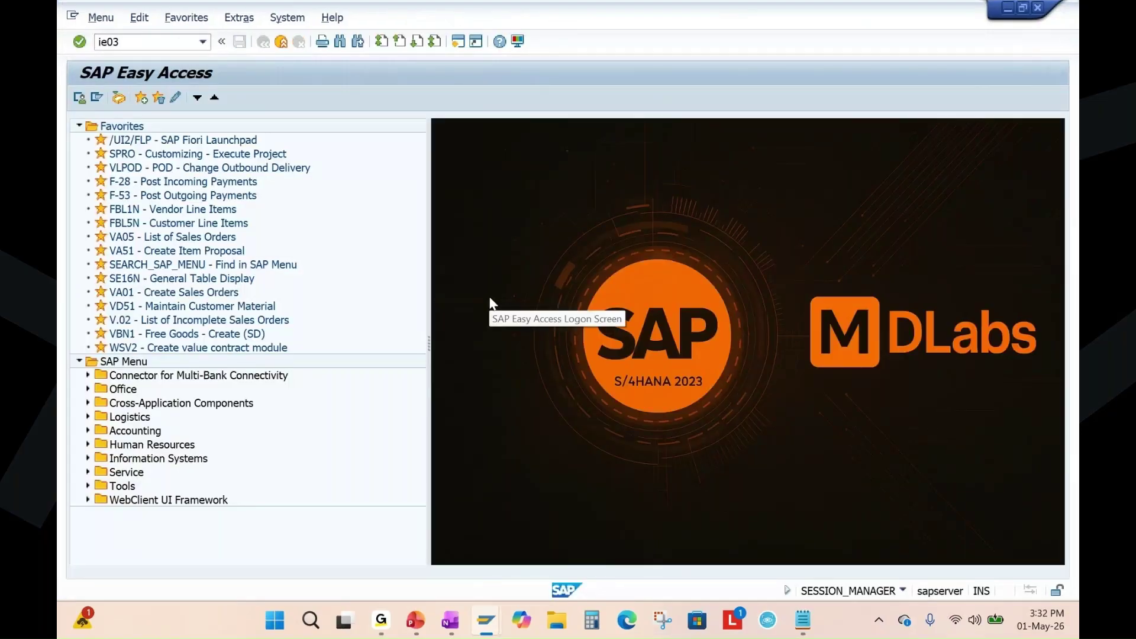
Display equipment 10002979 in IE03 and check its location data, work center MACHINE2.
key("Return")
key("ctrl+v")
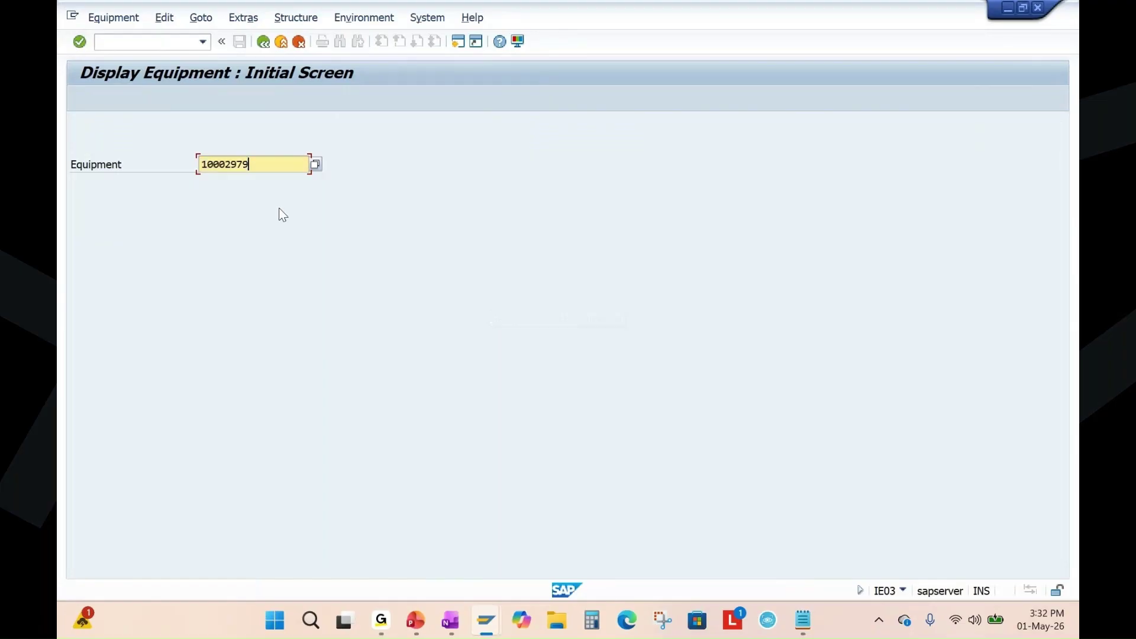
key("Return")
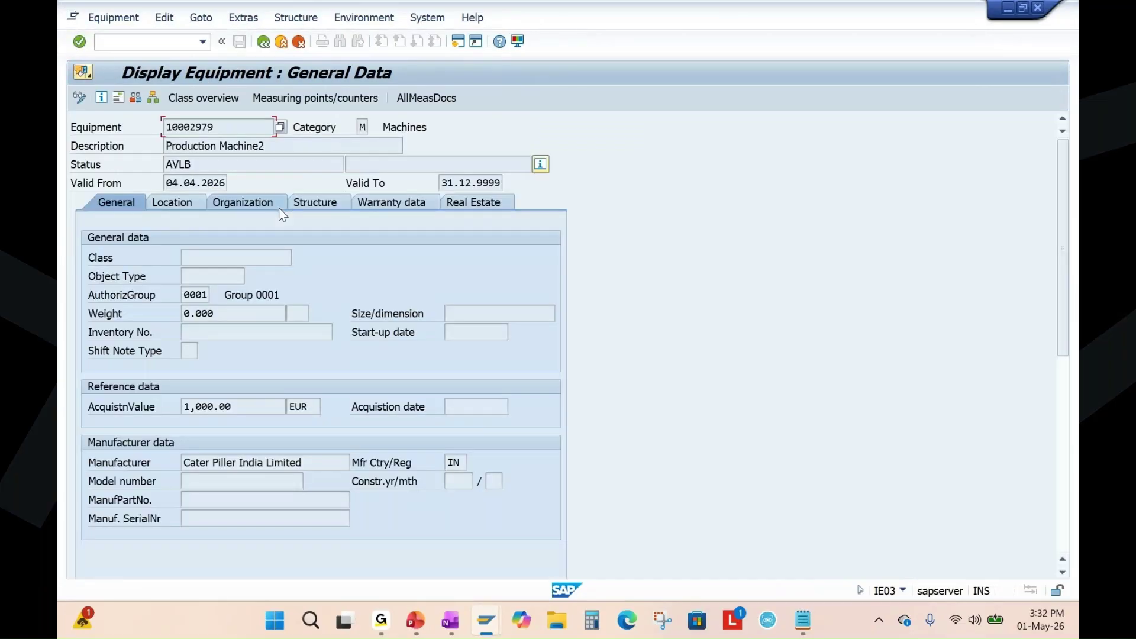
left_click(177, 202)
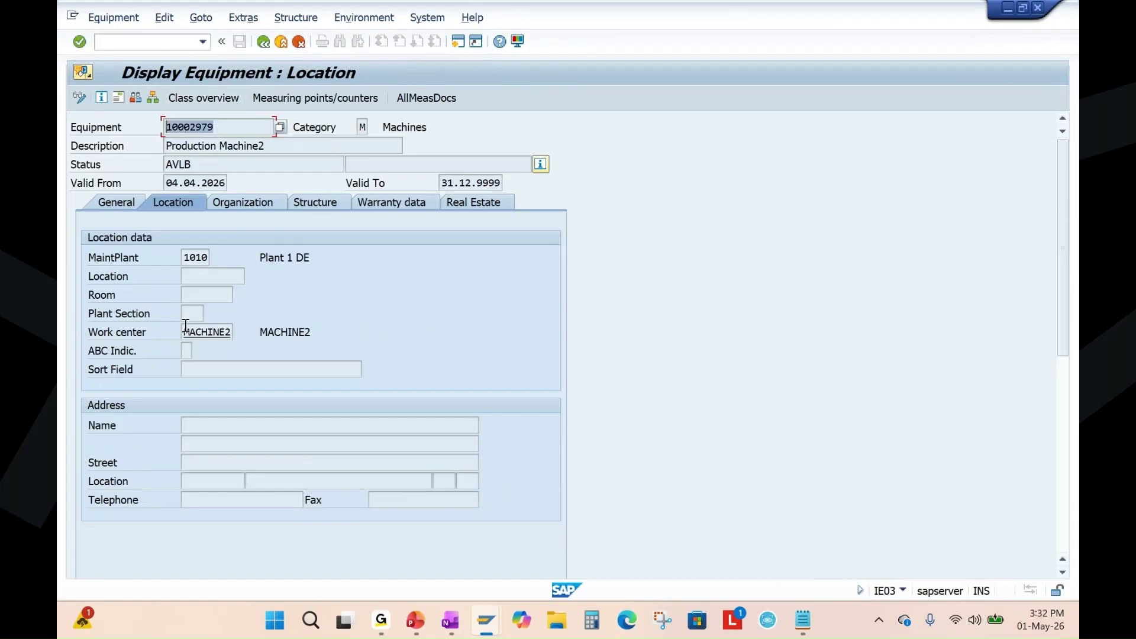
double_click(203, 334)
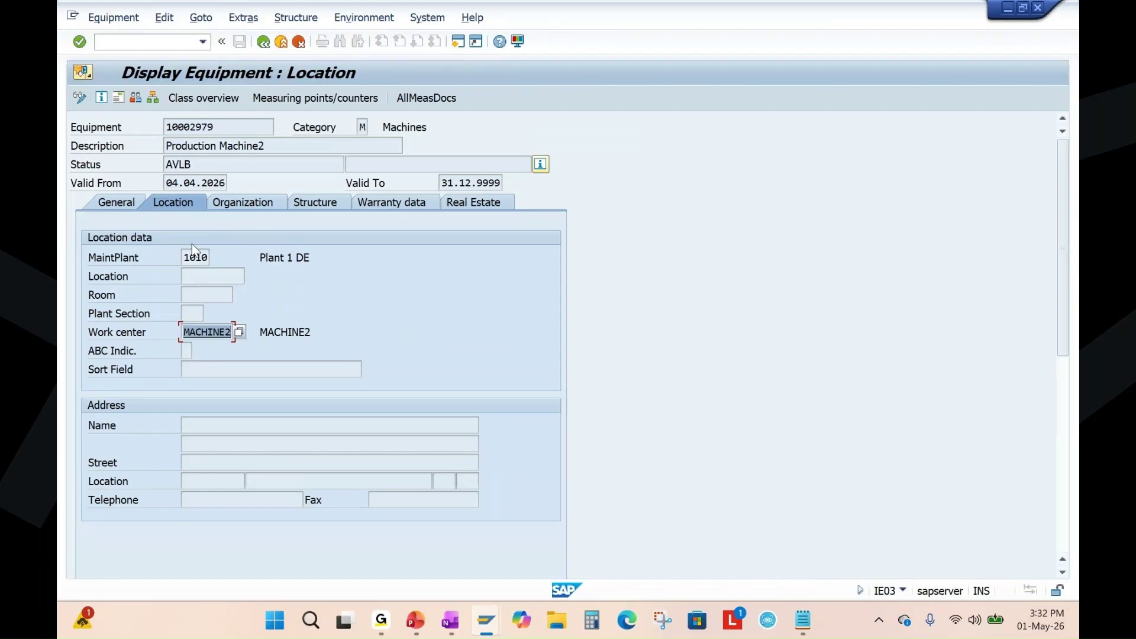
double_click(215, 131)
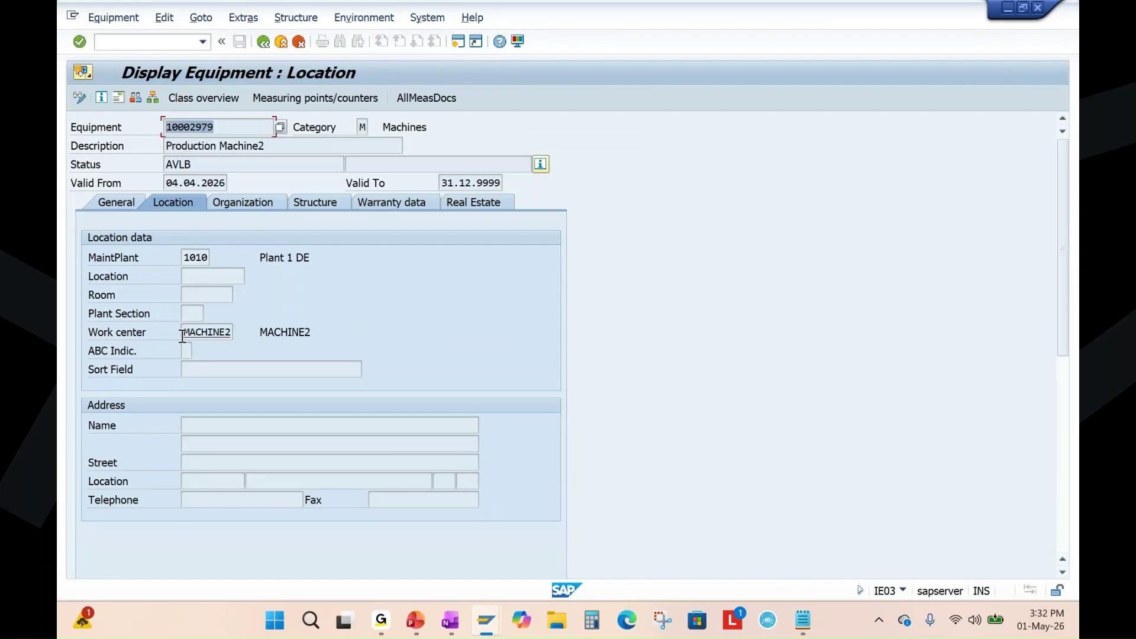
left_click_drag(182, 336, 239, 335)
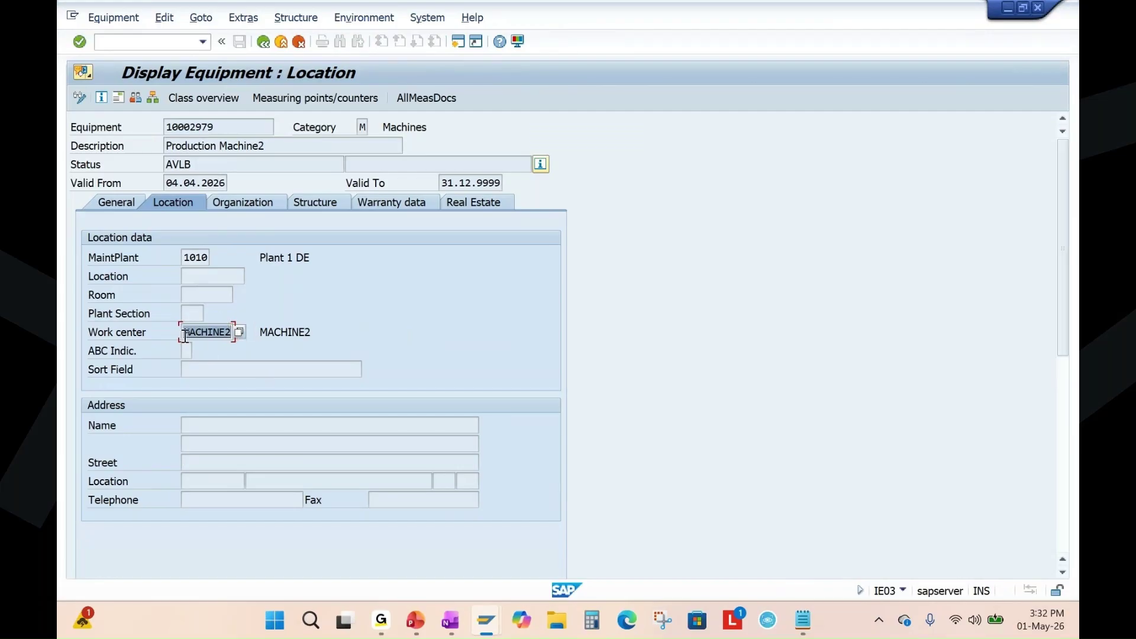
left_click(142, 335)
Copy equipment number 10002979 and open a new notification prefilled with it.
left_click_drag(219, 128, 175, 127)
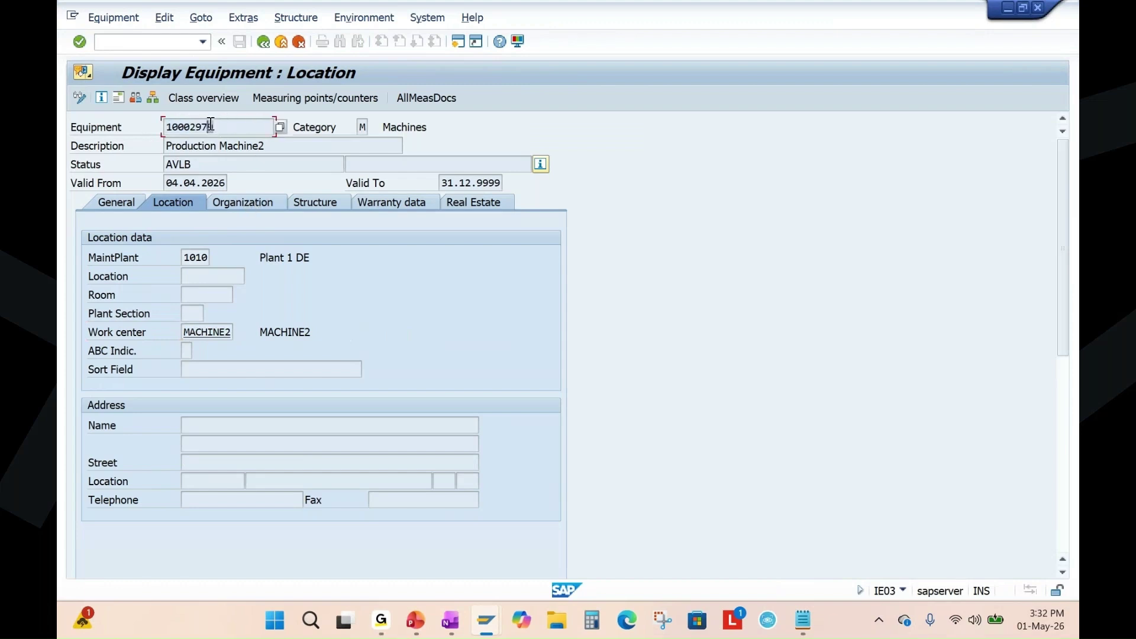
double_click(195, 128)
left_click(210, 332)
left_click(206, 129)
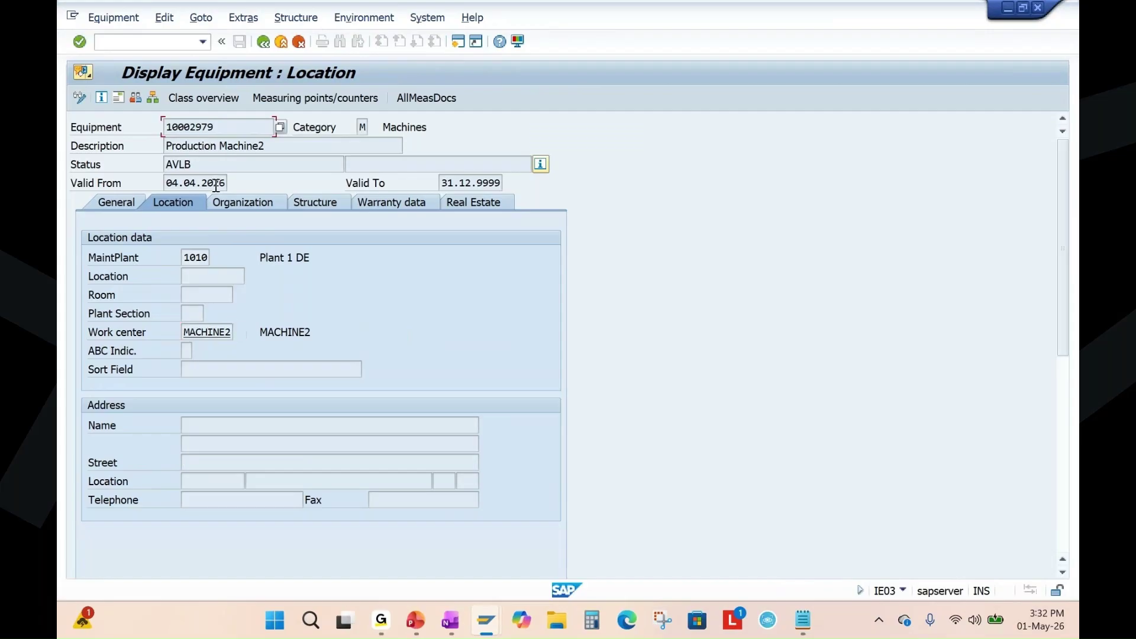
left_click(210, 331)
left_click_drag(217, 129, 137, 131)
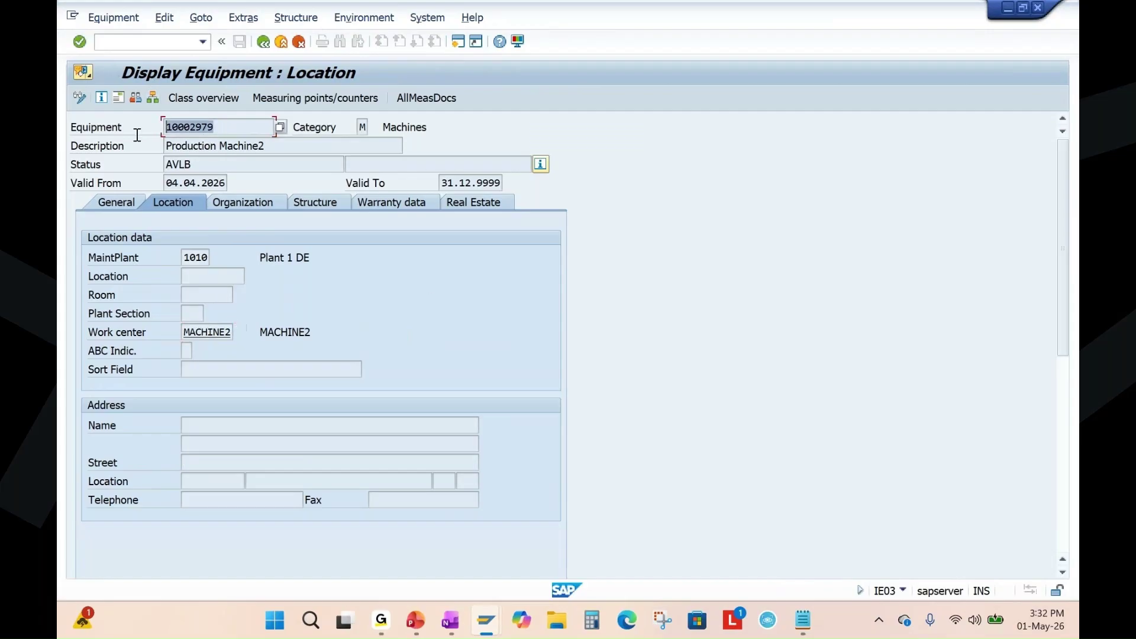
key("Home")
key("alt+Tab")
key("Return")
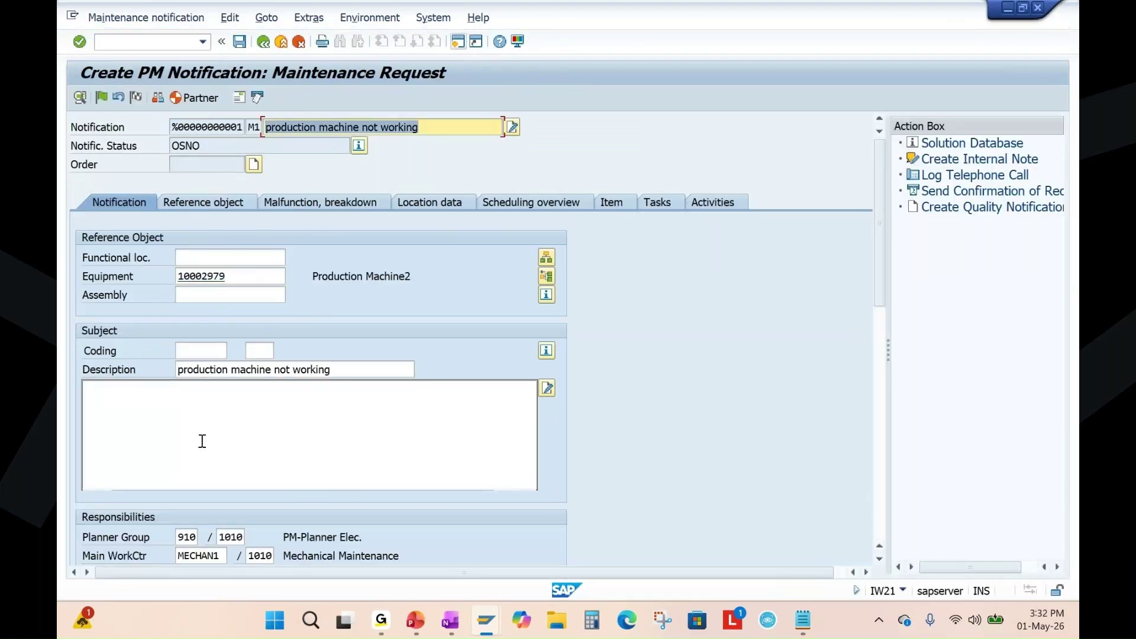
Write the long text 'production machine not working. Please rectify the problem'.
left_click(168, 417)
left_click_drag(340, 371, 105, 378)
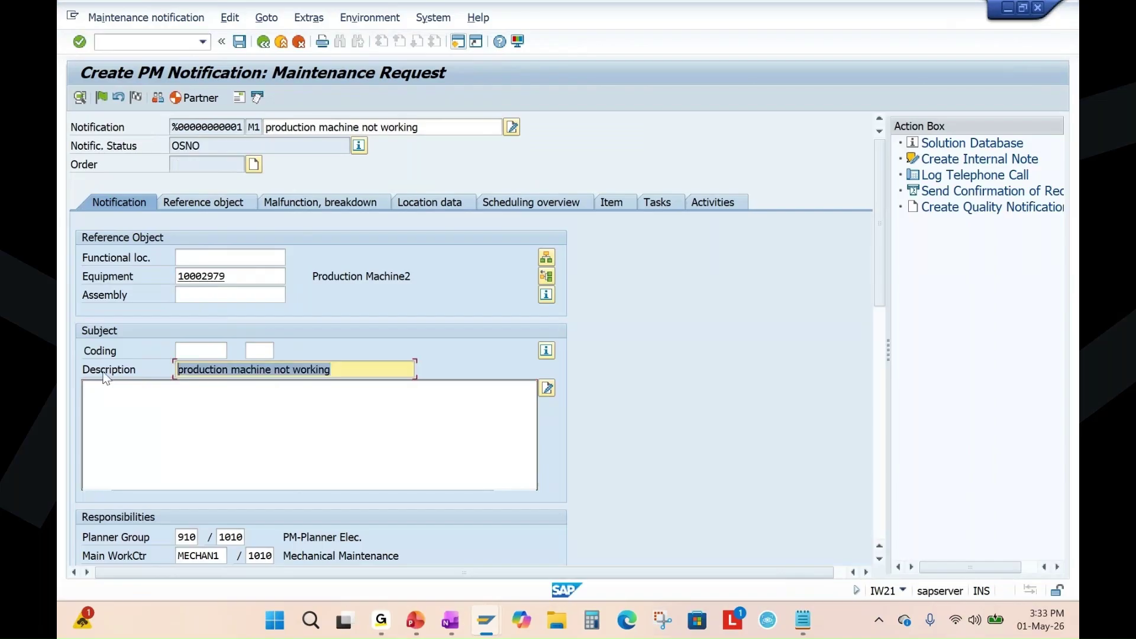
key("ctrl+c")
left_click(162, 417)
key("ctrl+v")
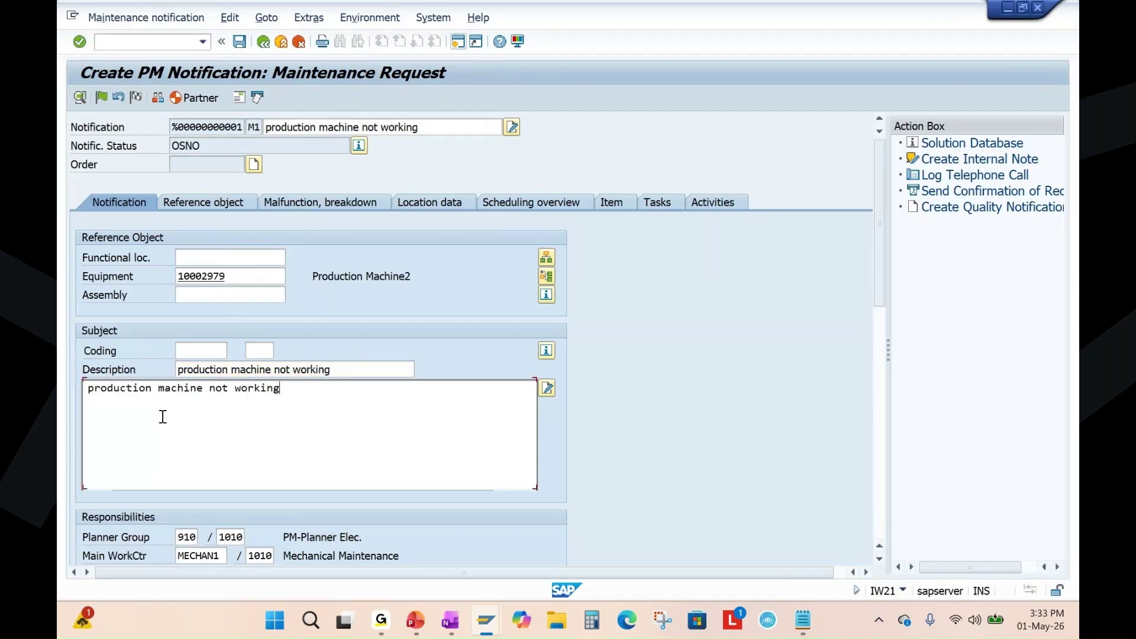
type("a")
key("BackSpace")
type(". ")
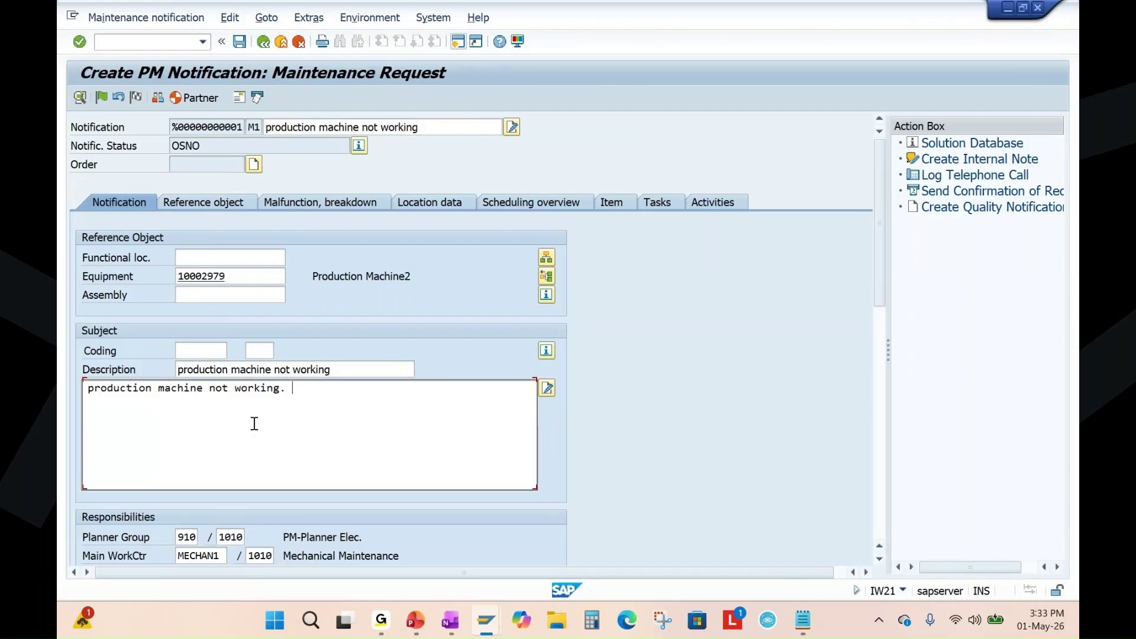
type("Please r")
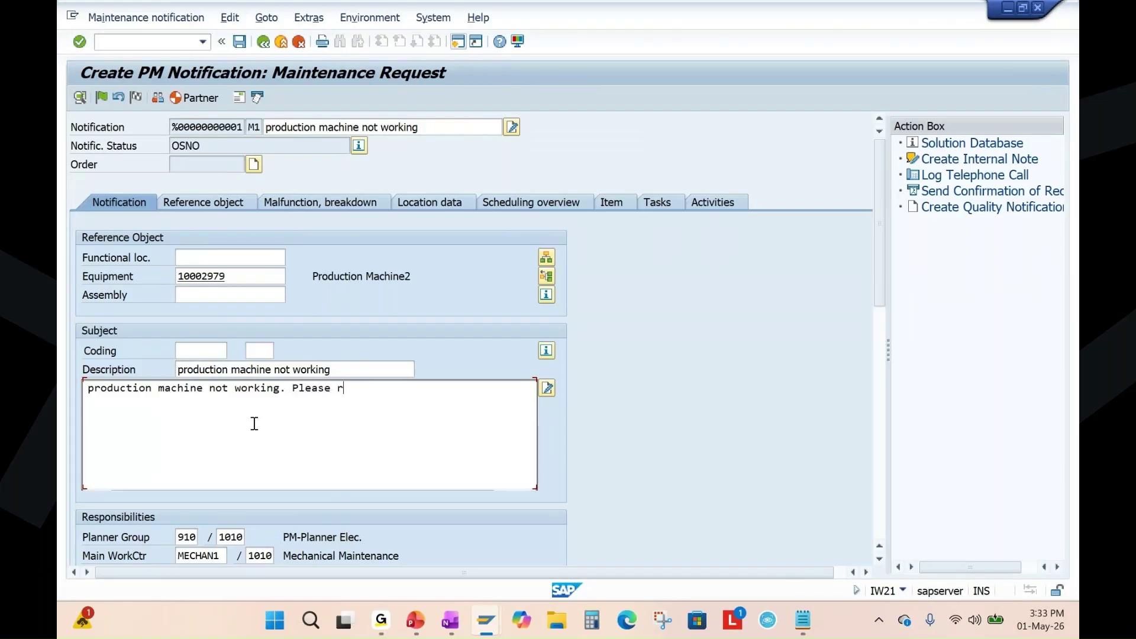
type("ectify the problem")
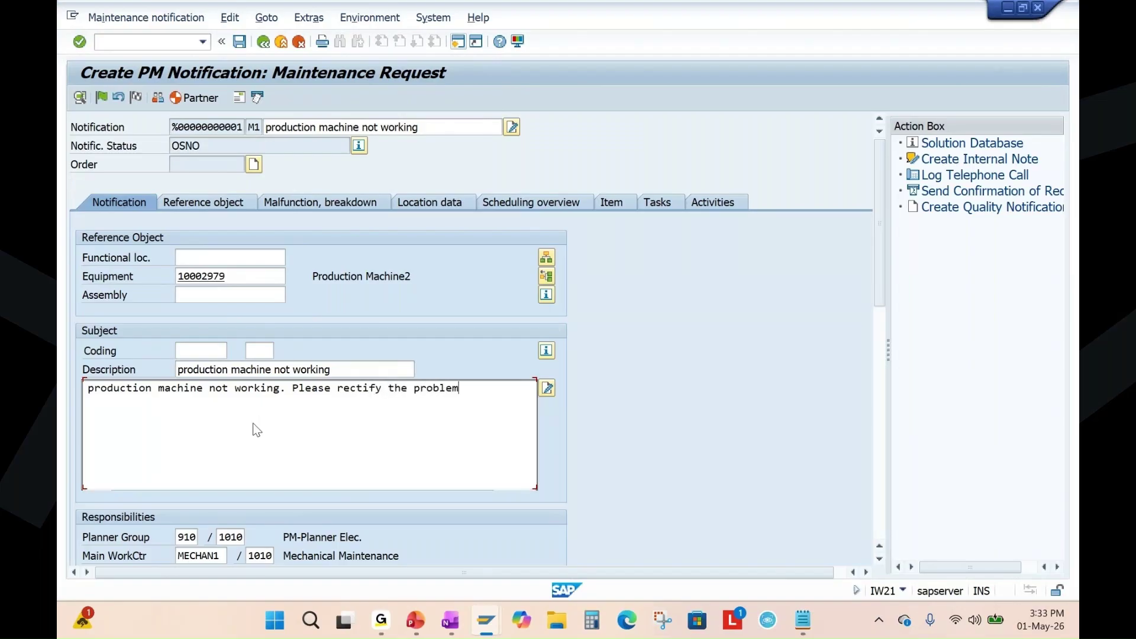
scroll(349, 372, "down", 1)
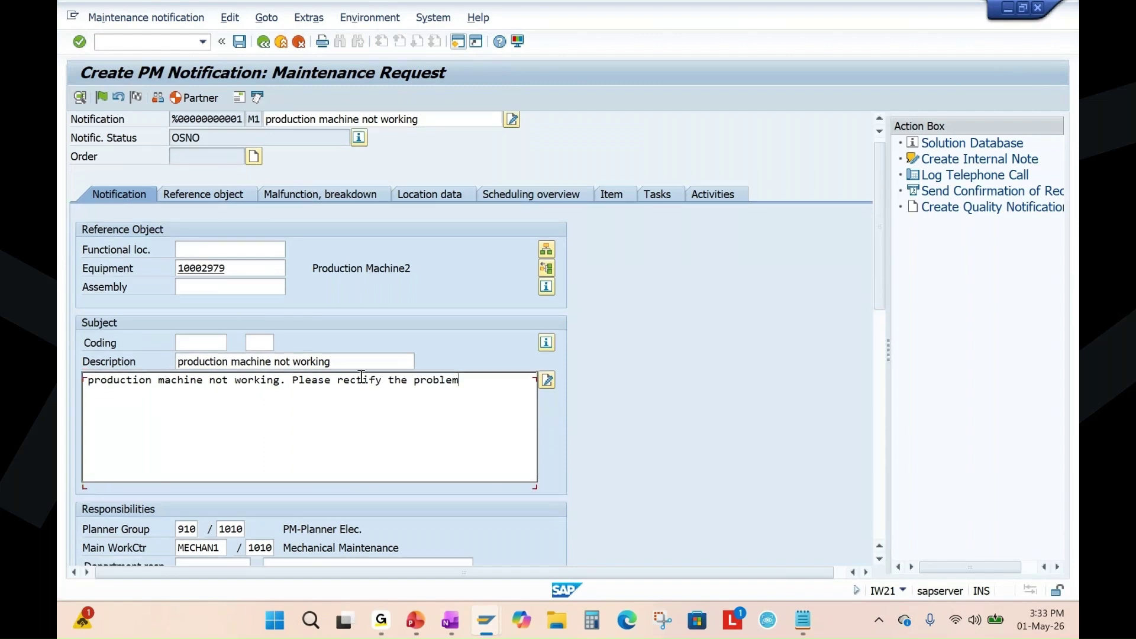
left_click_drag(879, 297, 554, 386)
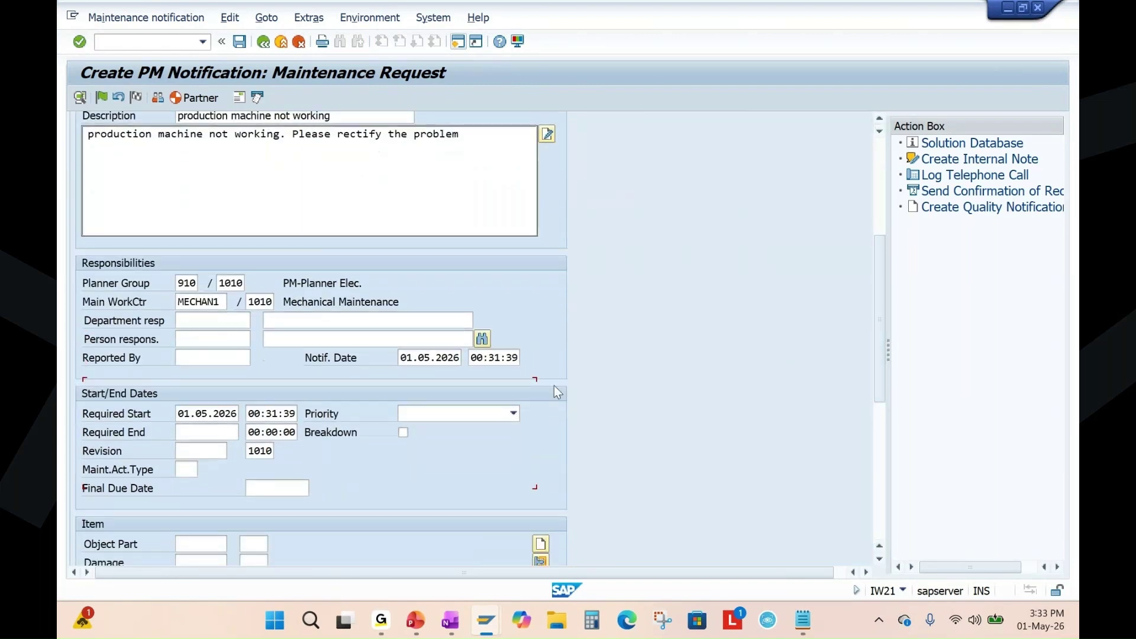
Set priority 3 Medium, flag Breakdown, enter the reporter's user name, and accept new required dates.
left_click(514, 413)
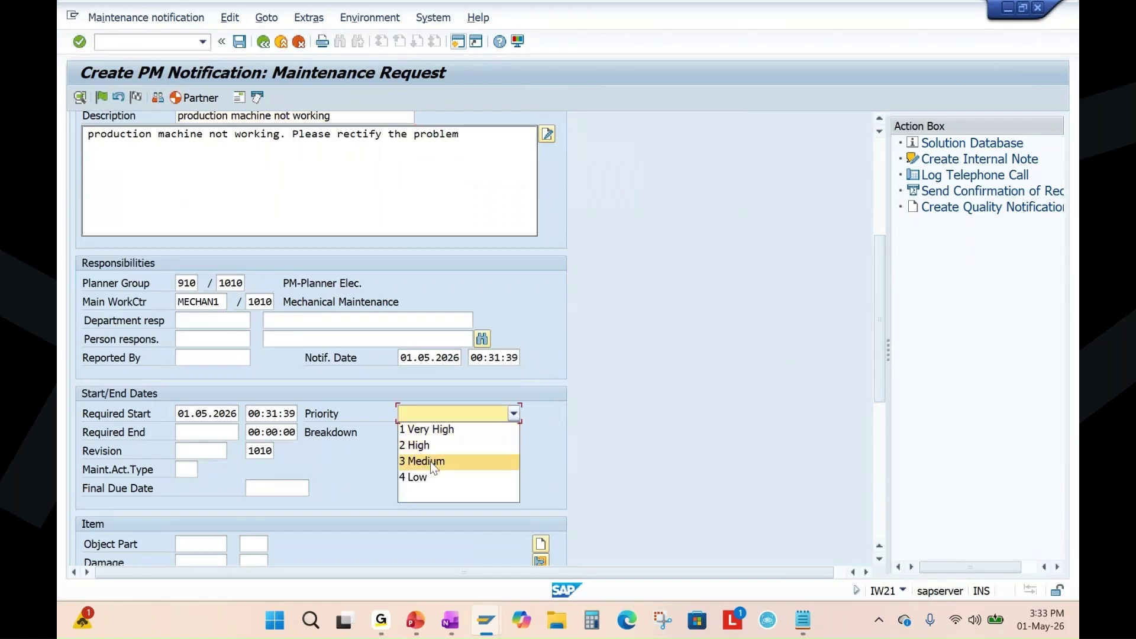
left_click(435, 461)
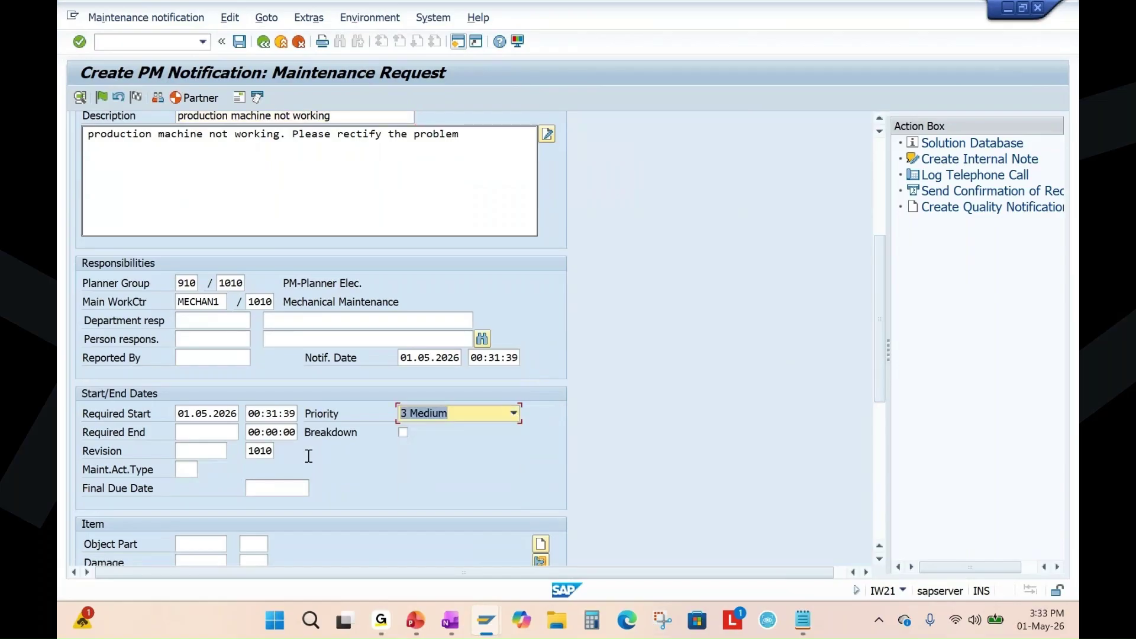
left_click(403, 432)
left_click(192, 355)
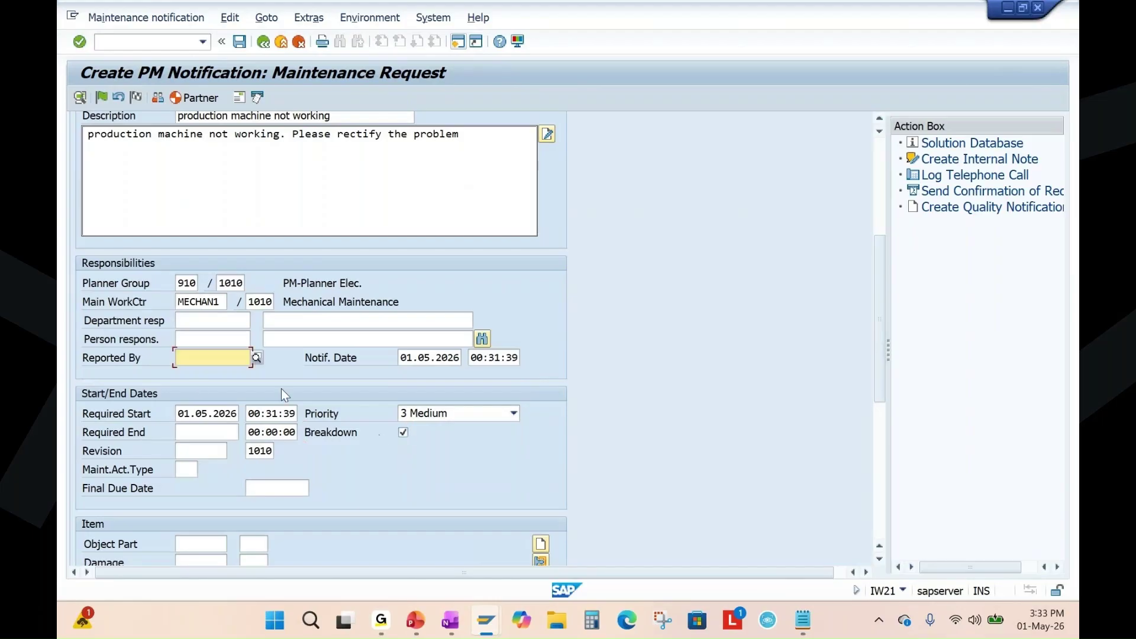
key("Return")
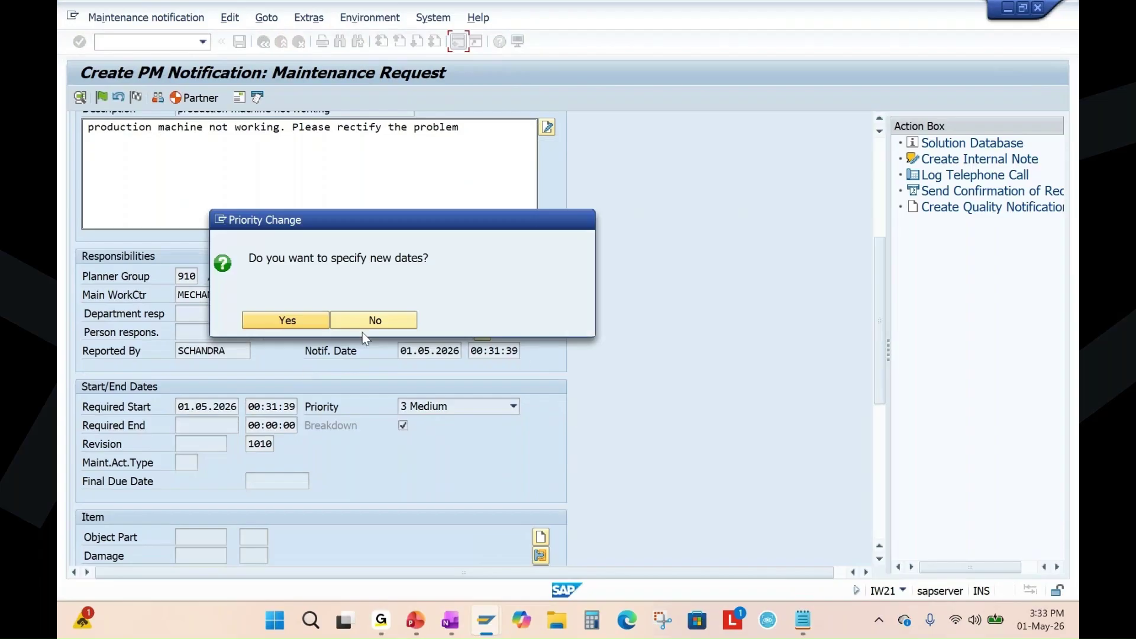
left_click(289, 321)
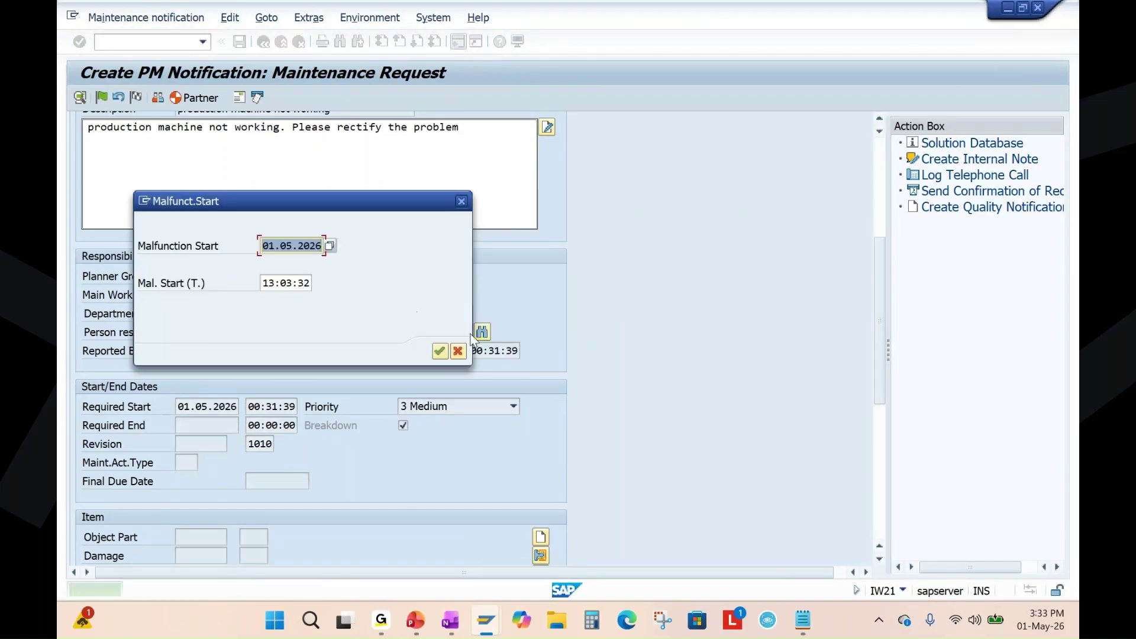
left_click(439, 350)
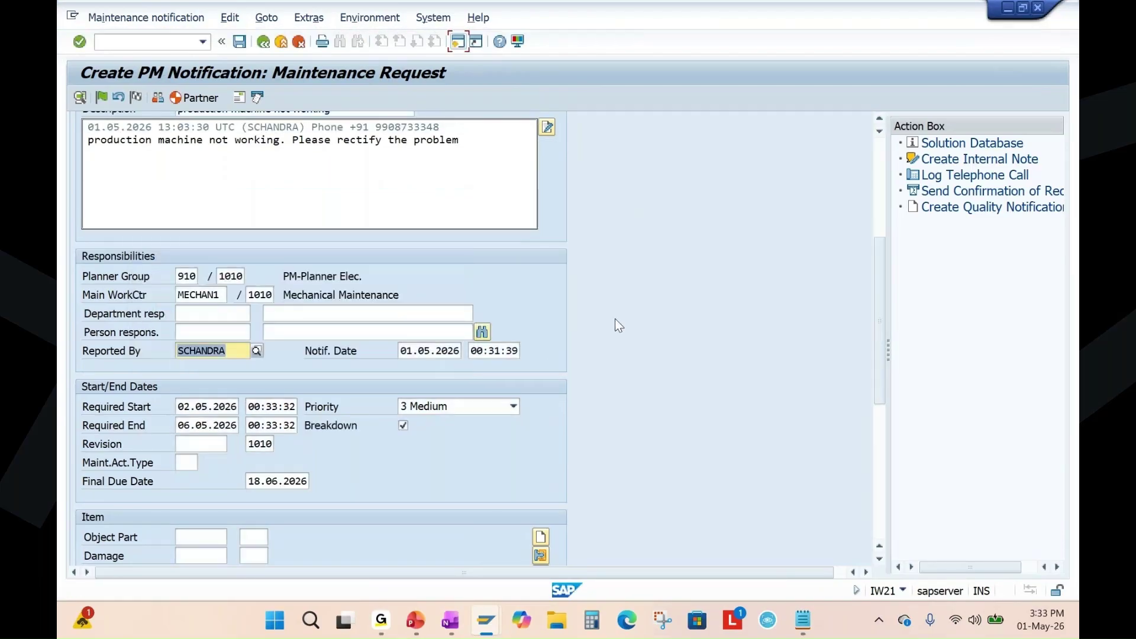
scroll(615, 318, "up", 5)
scroll(616, 318, "up", 2)
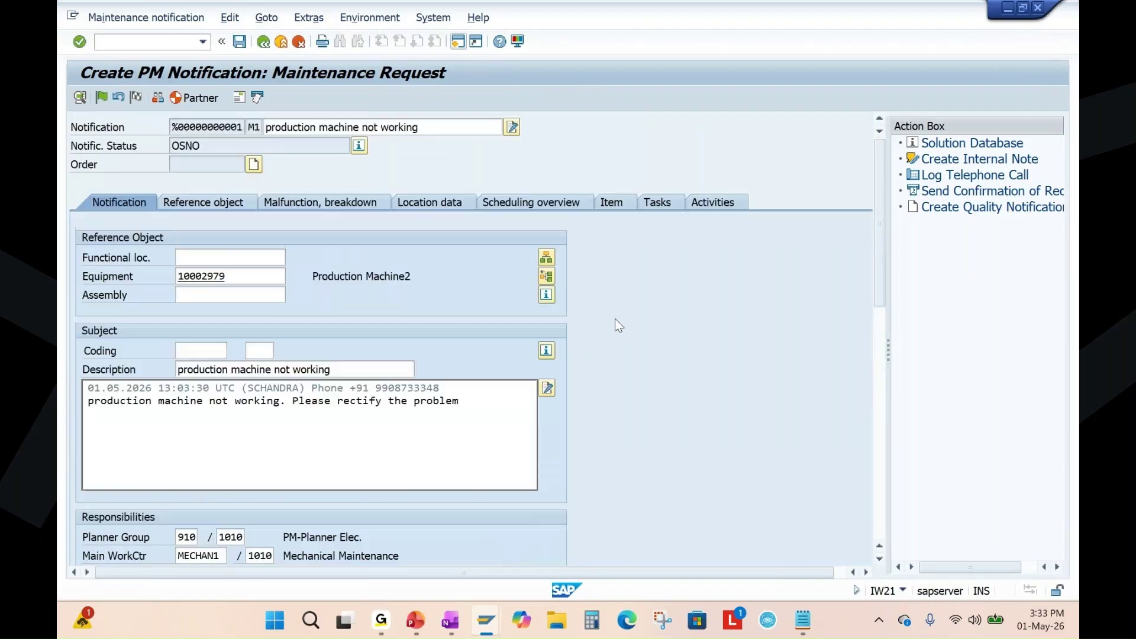
Save the notification as 10000513 and reopen it in Change PM Notification (IW22).
left_click(239, 41)
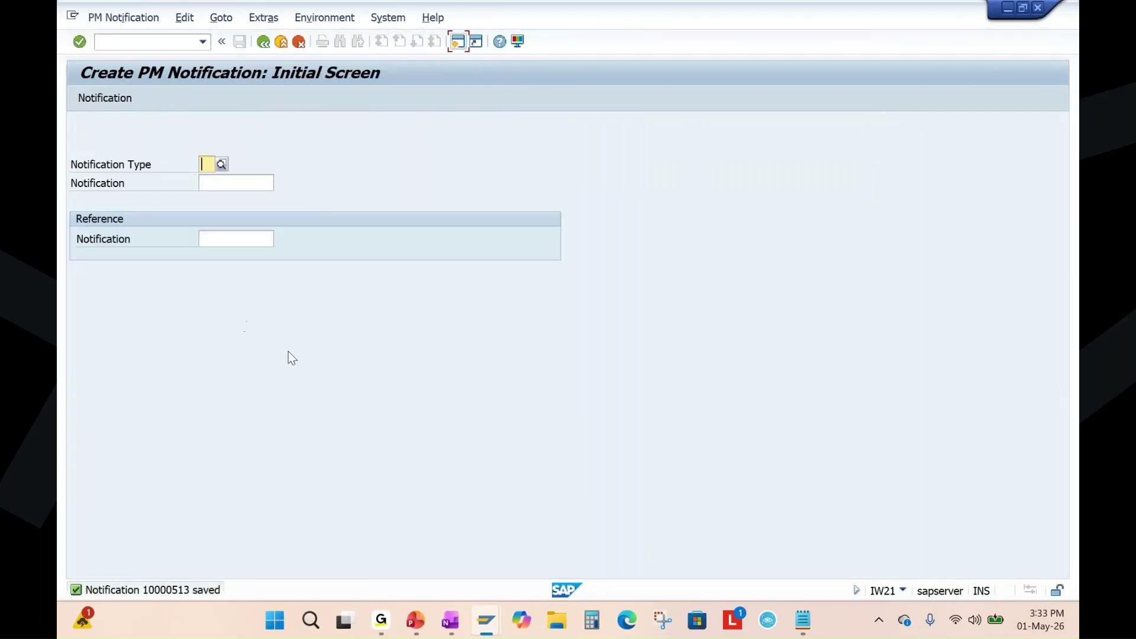
left_click(128, 18)
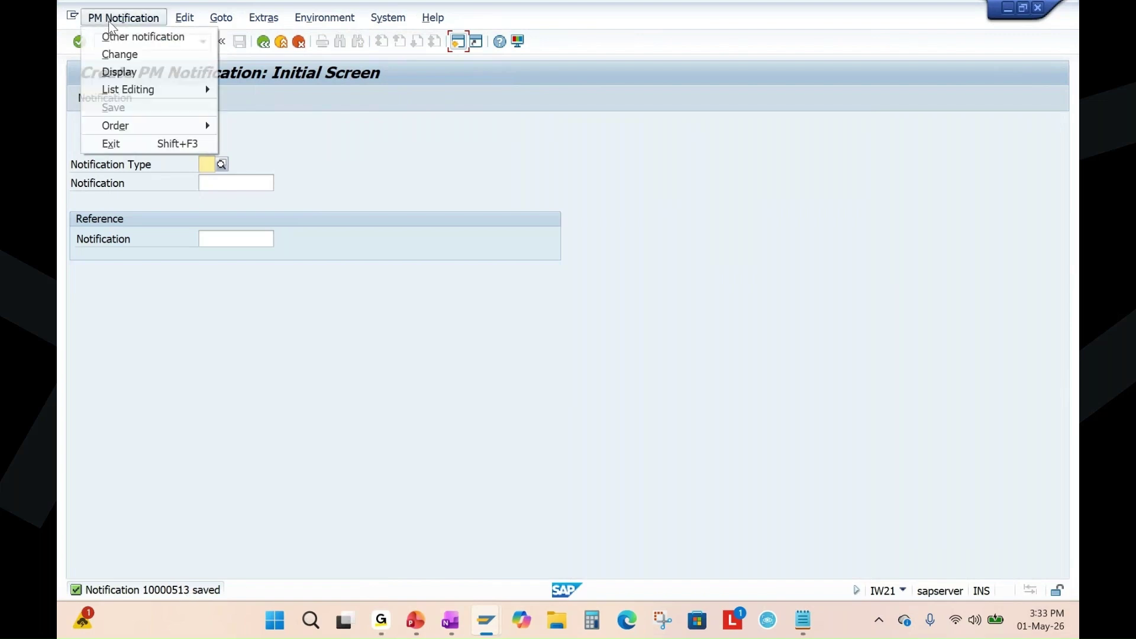
left_click(120, 54)
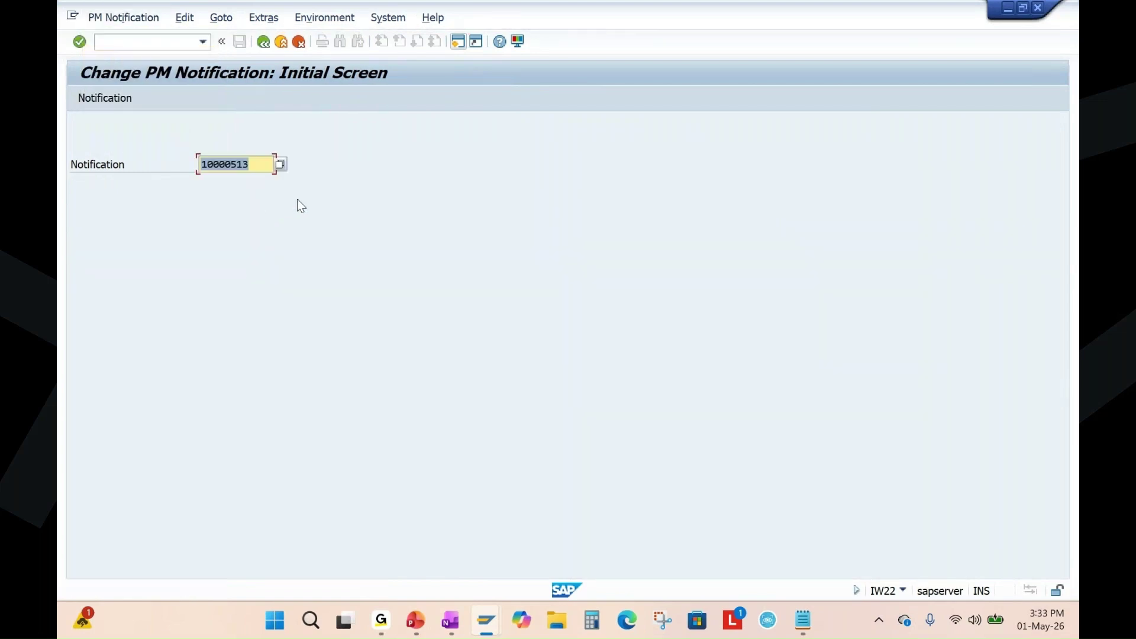
key("Return")
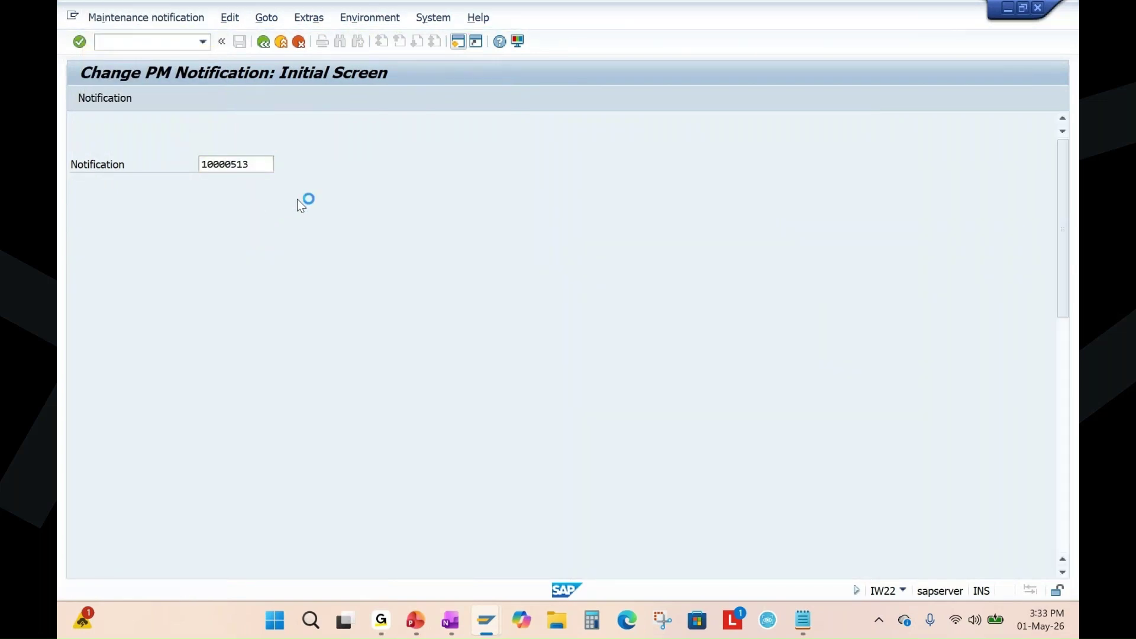
left_click(416, 620)
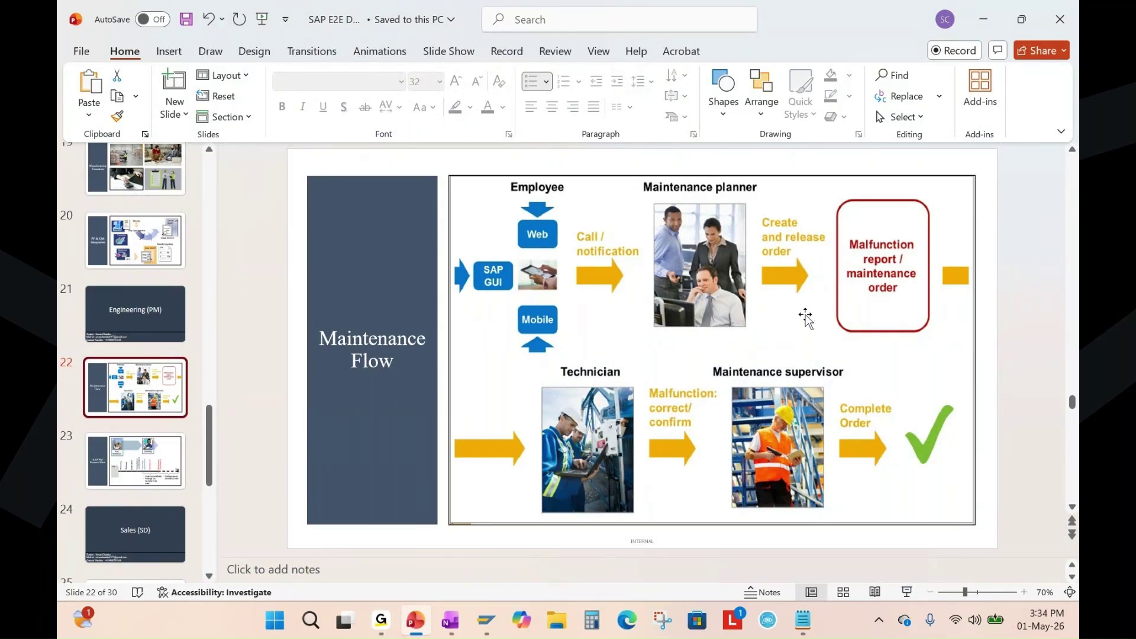
key("alt+Tab")
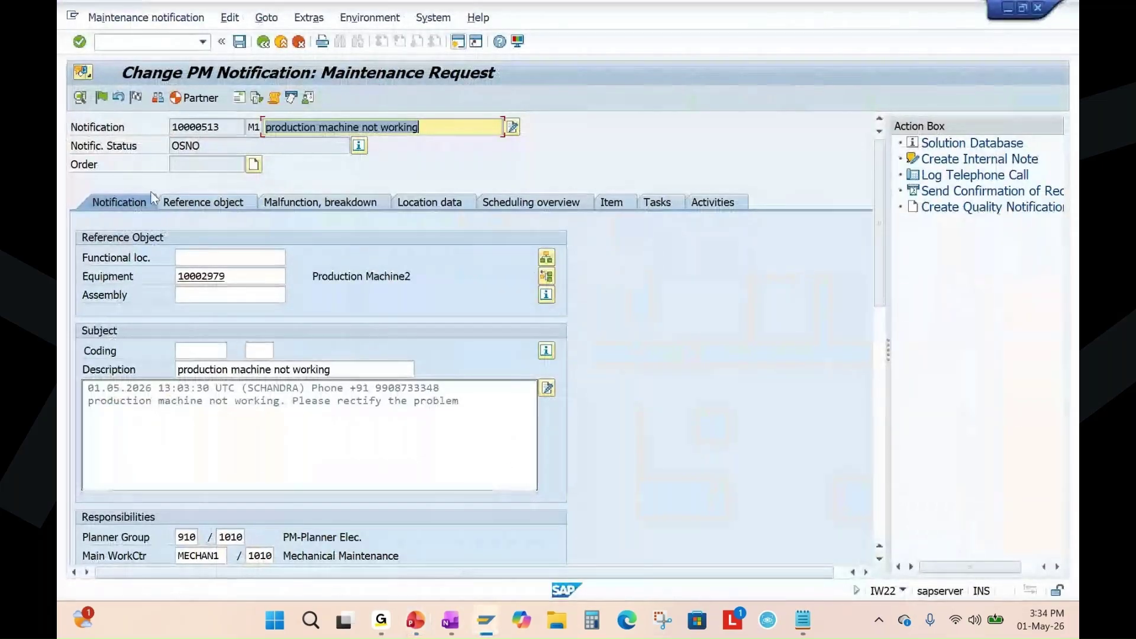
Create a PM02 Breakdown Maintenance order from notification 10000513, passing the workday warning.
left_click(100, 97)
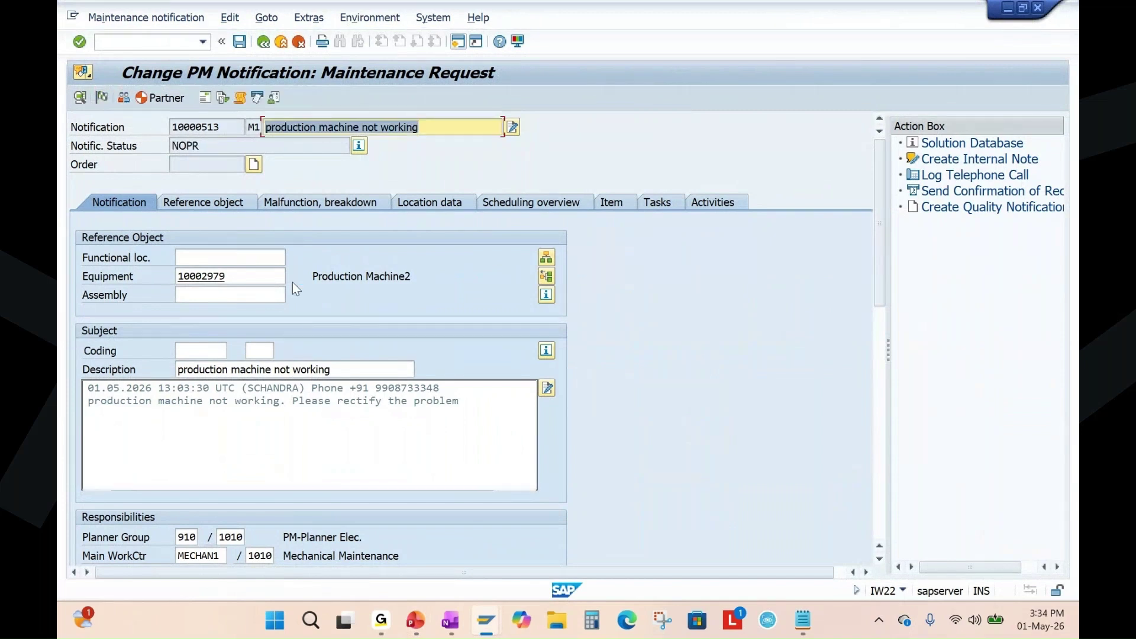
left_click_drag(200, 147, 145, 147)
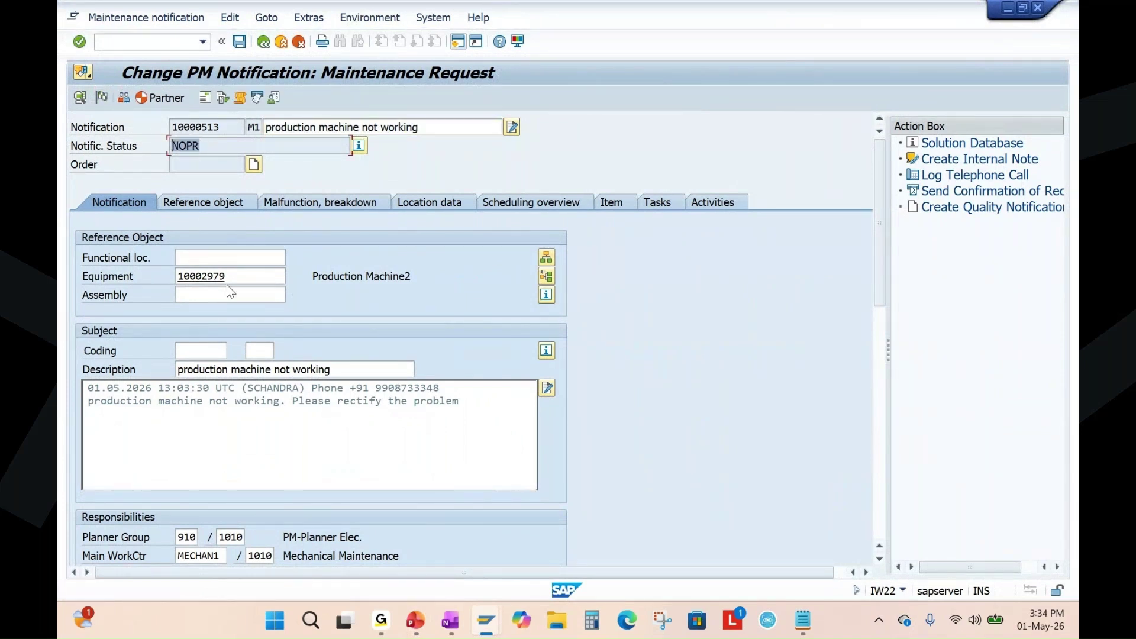
left_click(254, 166)
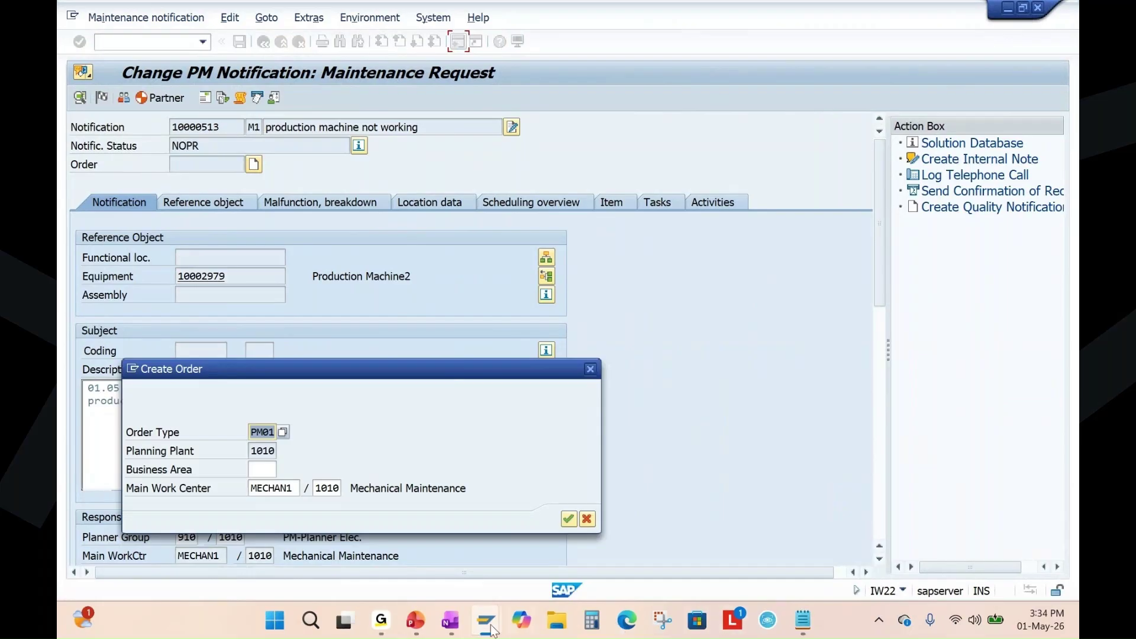
left_click(440, 623)
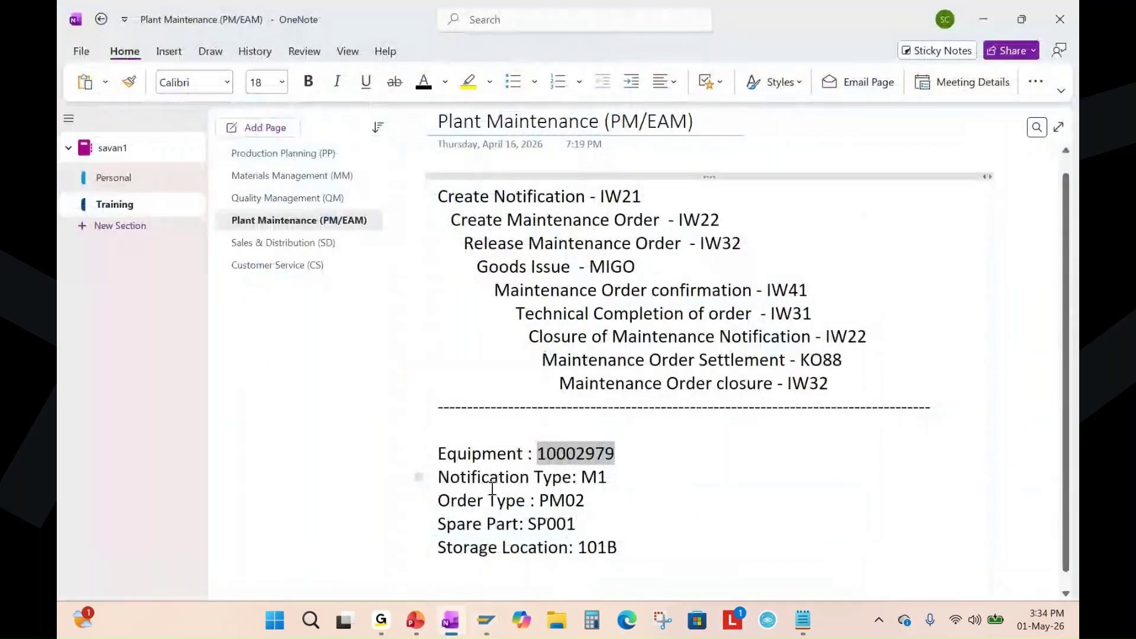
key("alt+Tab")
left_click(283, 432)
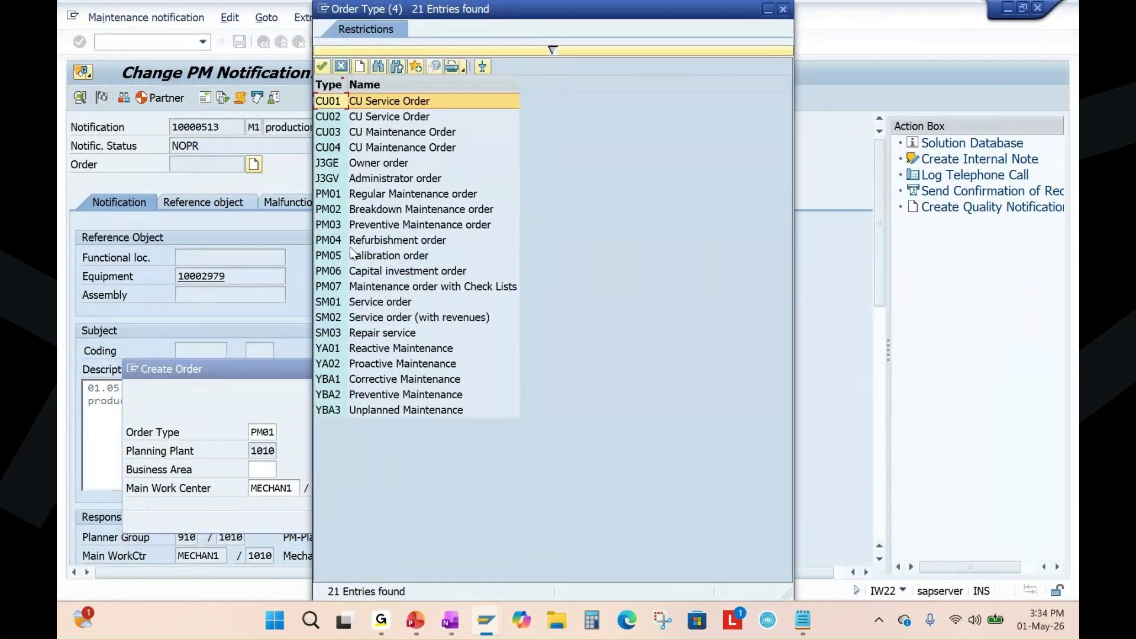
left_click(388, 211)
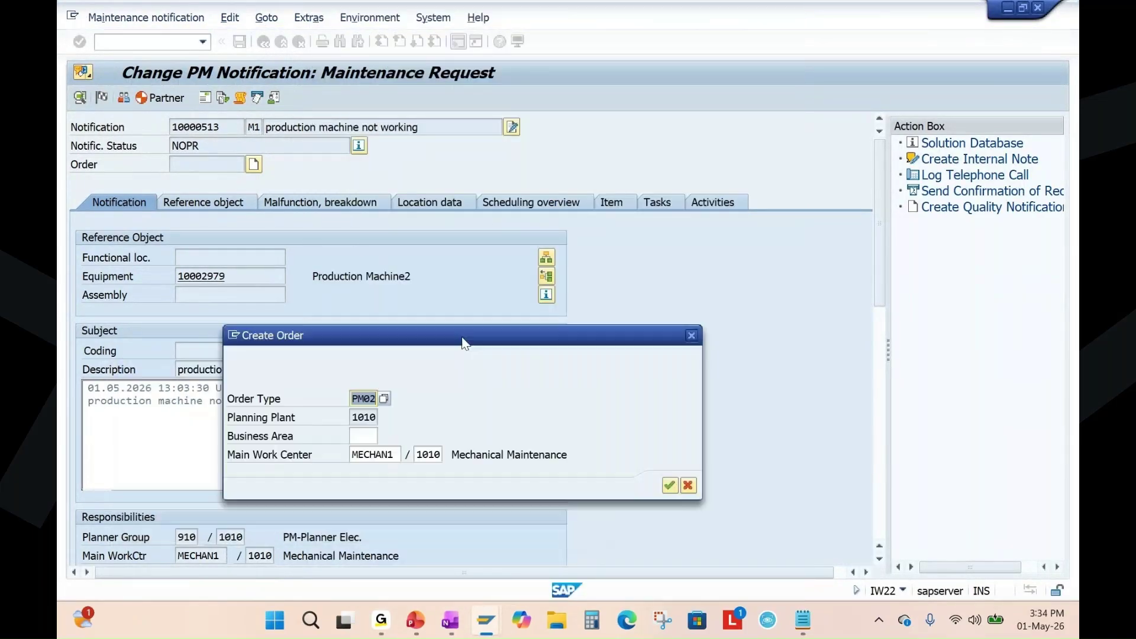
left_click(621, 472)
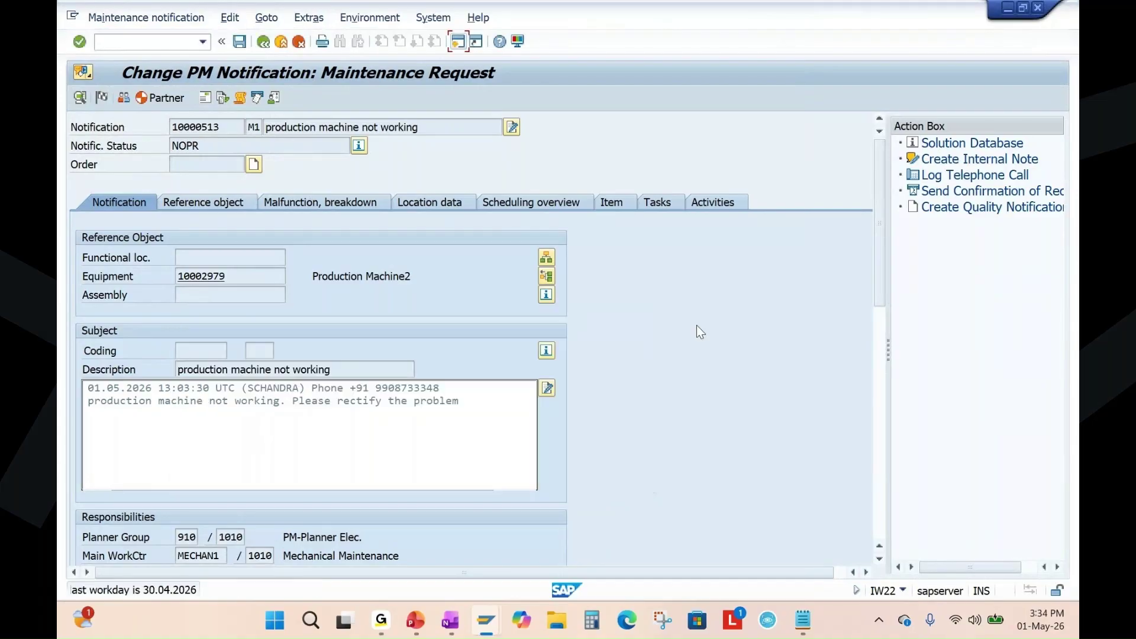
key("Return")
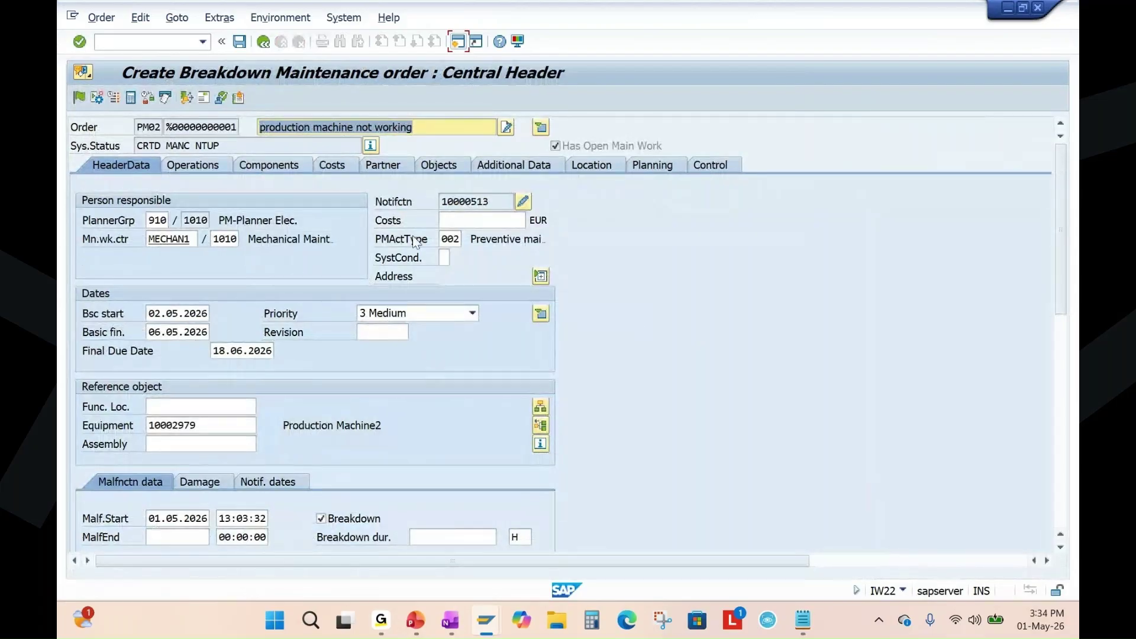
Rename operation 0010 to 'Machine repair' with 2 hours work, 1 person, 2-hour duration.
left_click_drag(496, 202, 441, 201)
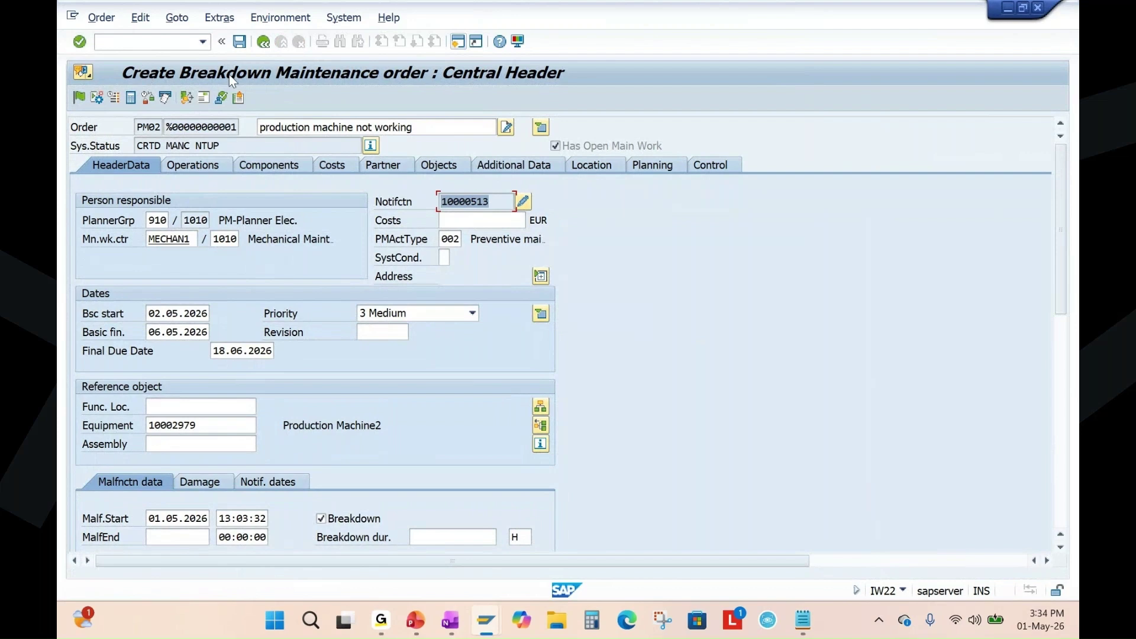
left_click(201, 165)
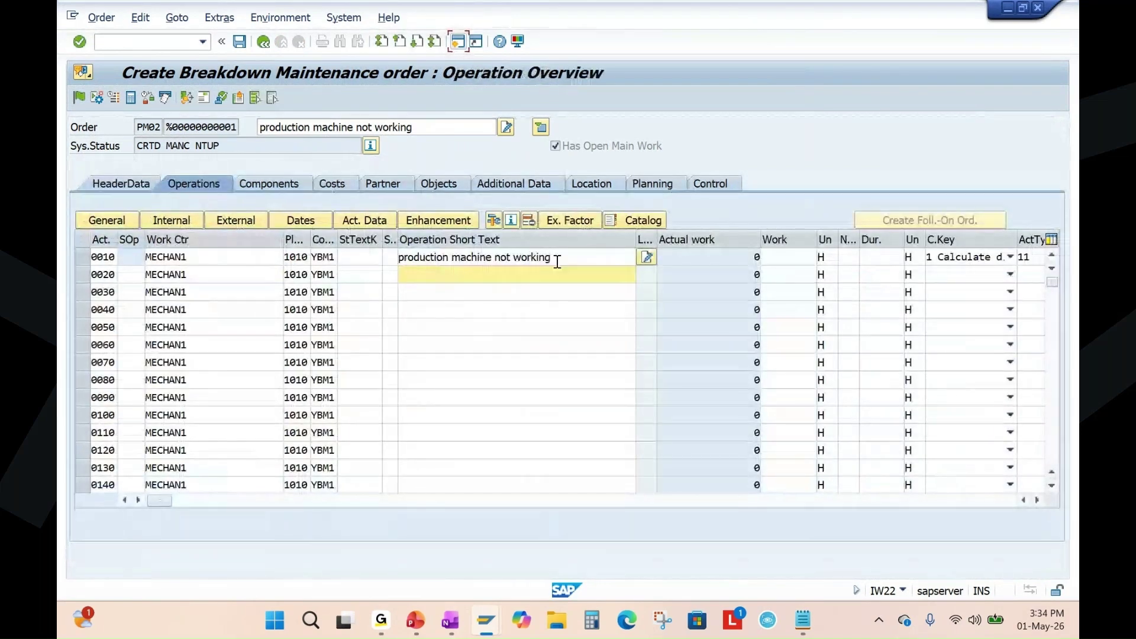
left_click_drag(549, 263, 343, 270)
type("Machine repair")
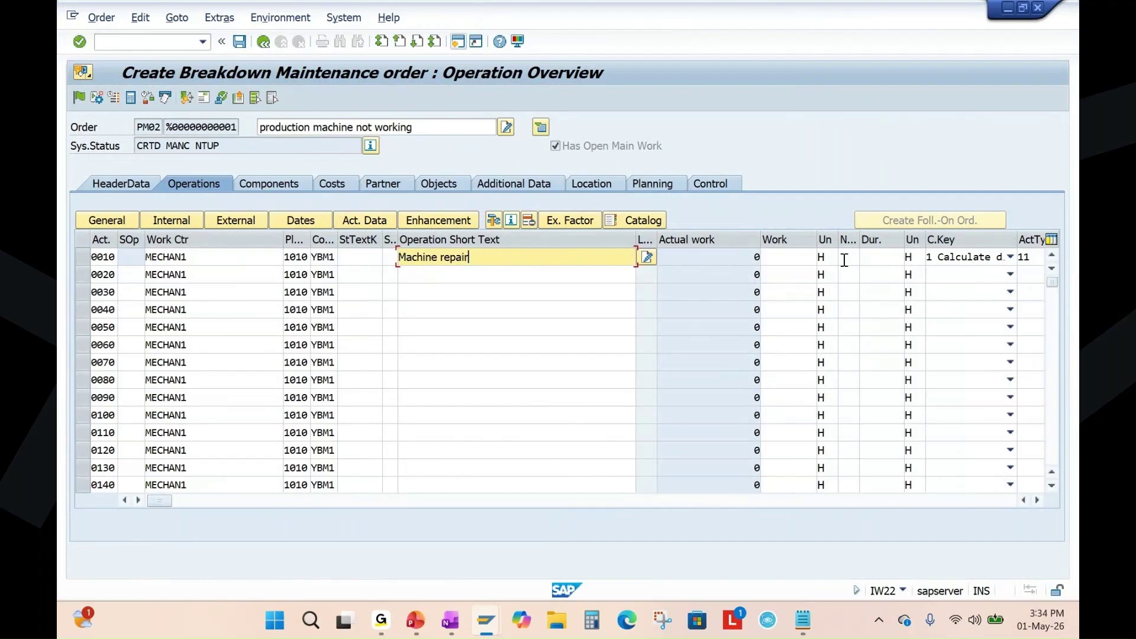
left_click(844, 260)
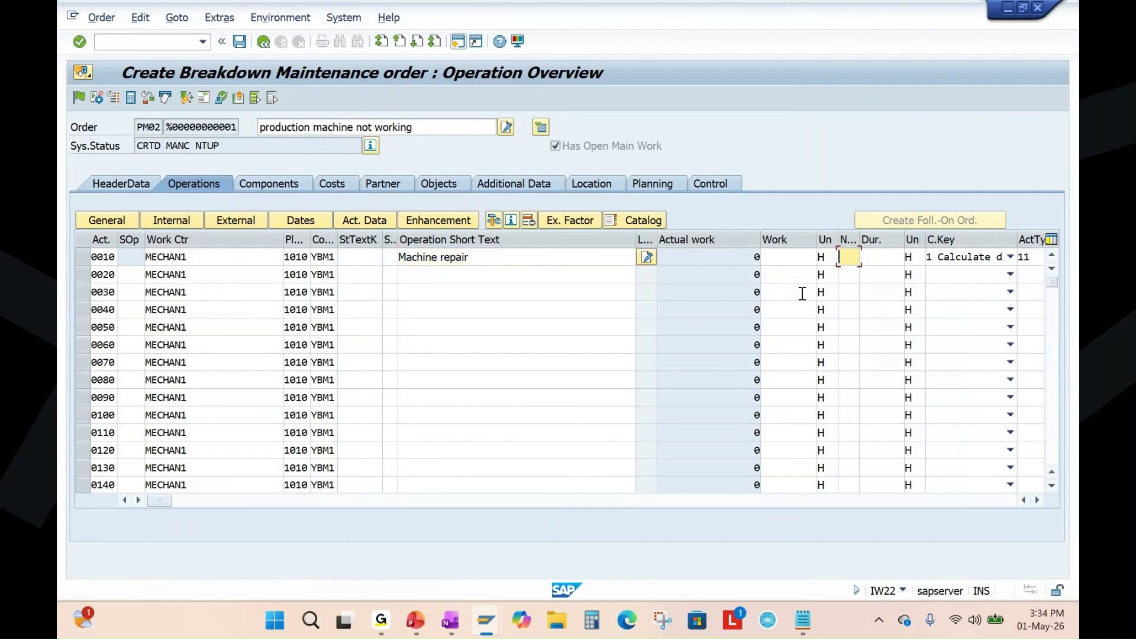
left_click(795, 258)
type("2")
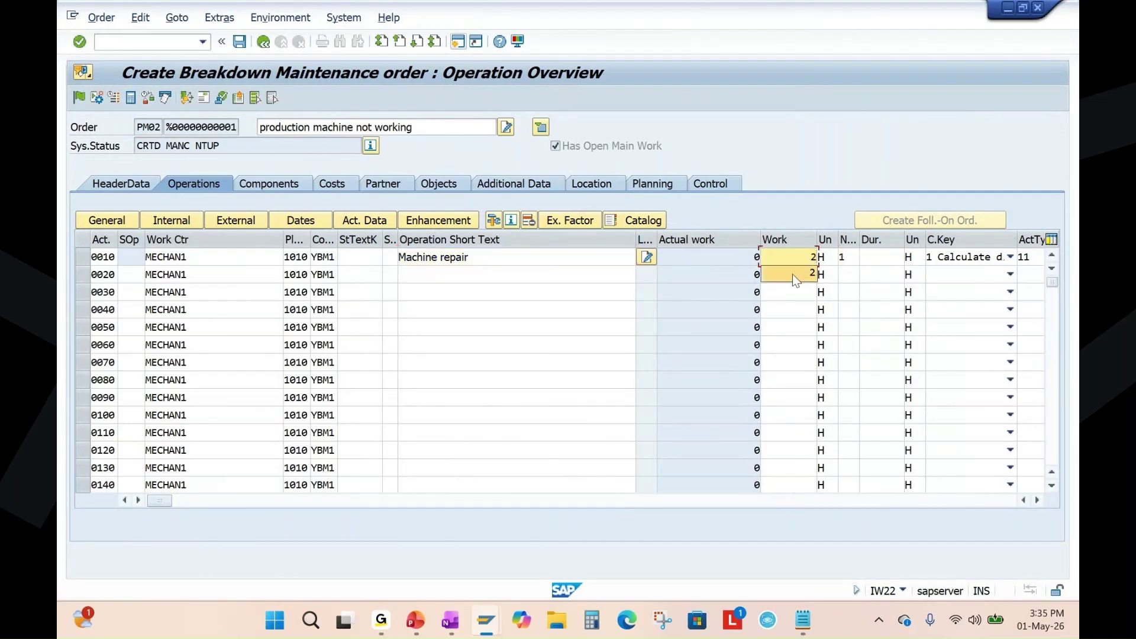
key("Return")
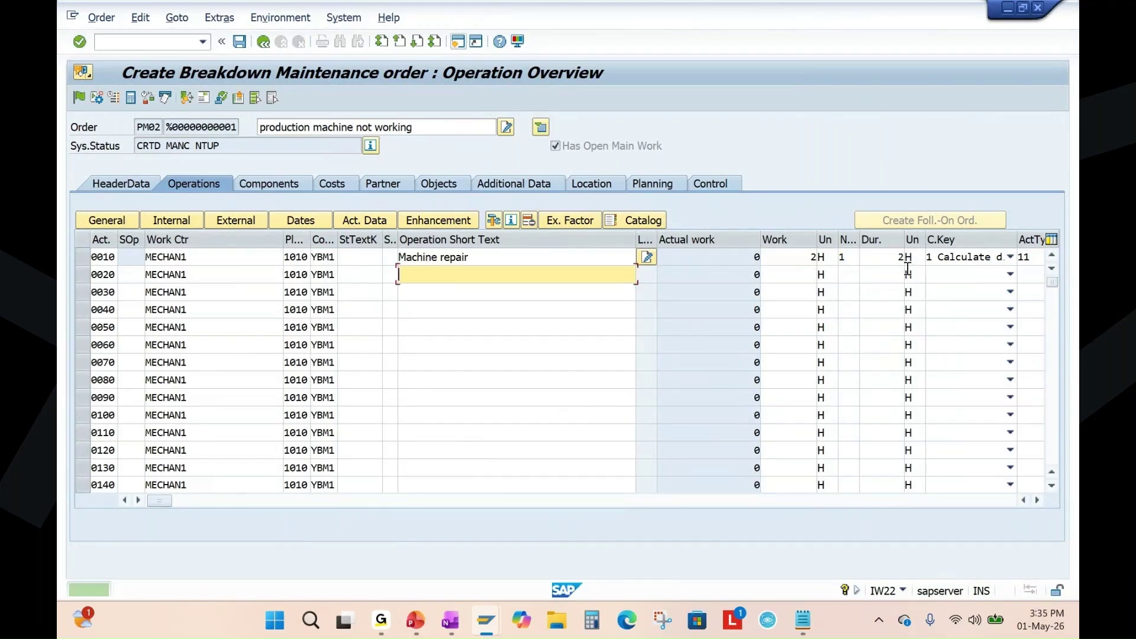
left_click(846, 260)
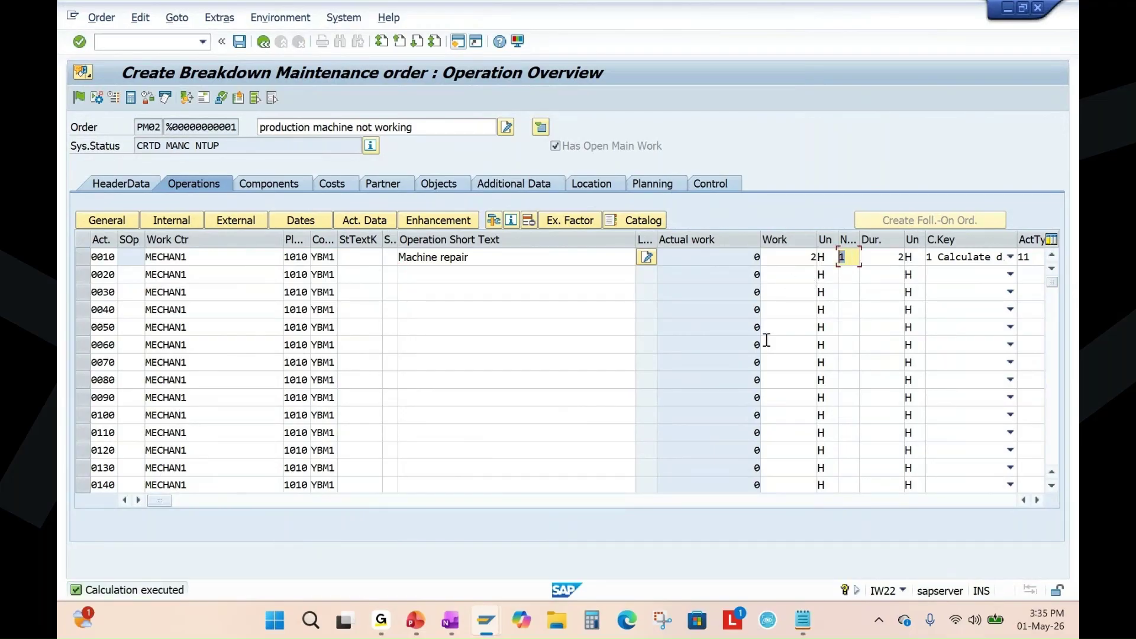
left_click(800, 260)
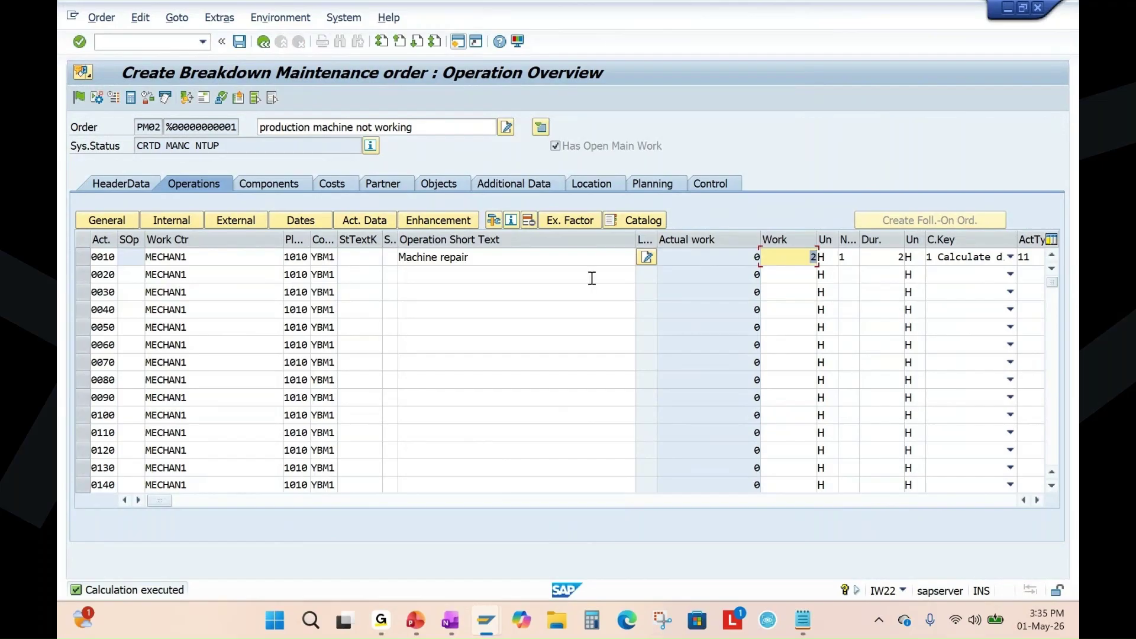
left_click_drag(636, 239, 491, 279)
Enter component SP001 with quantity 2 from plant 1010 in row 0010.
left_click(278, 184)
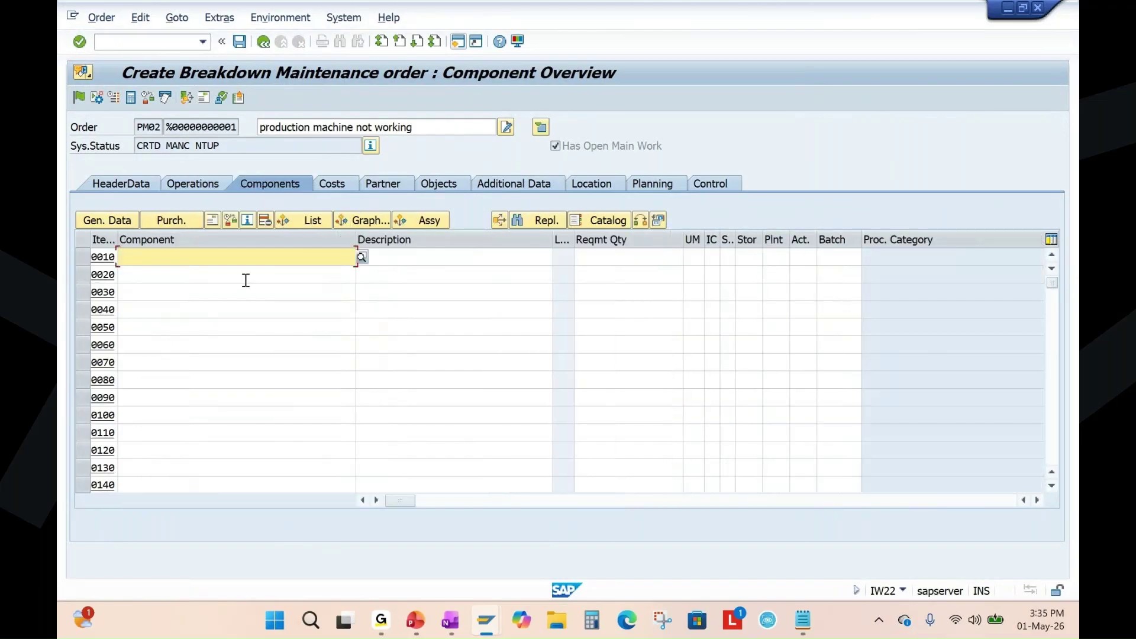
type("SP001")
left_click(159, 276)
double_click(156, 264)
left_click(616, 256)
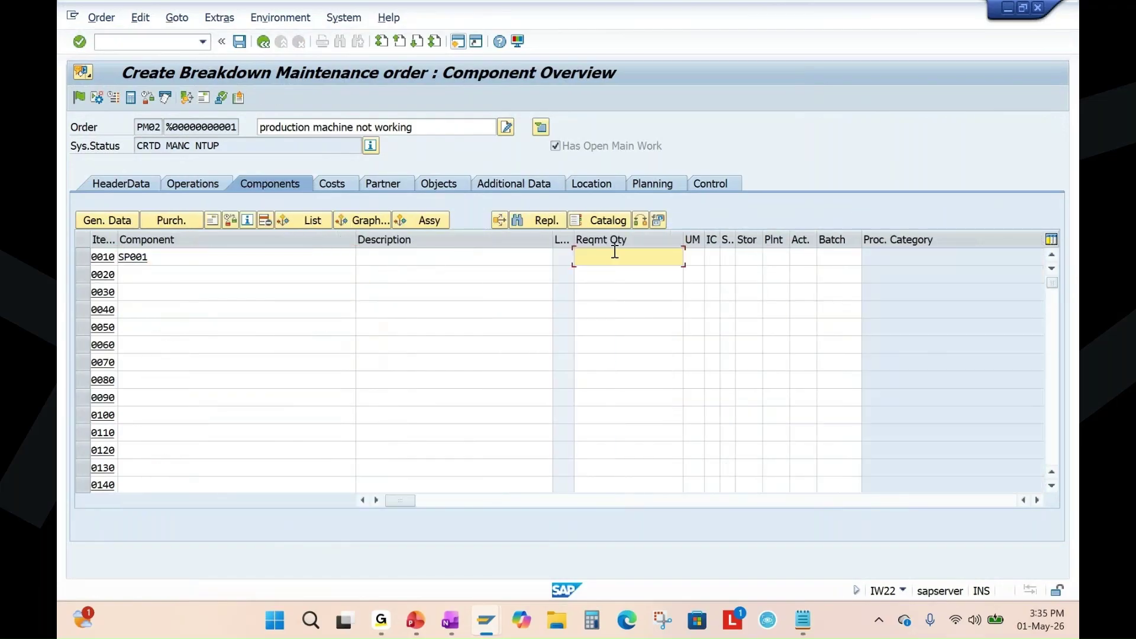
type("2")
left_click(775, 259)
type("1")
left_click(777, 273)
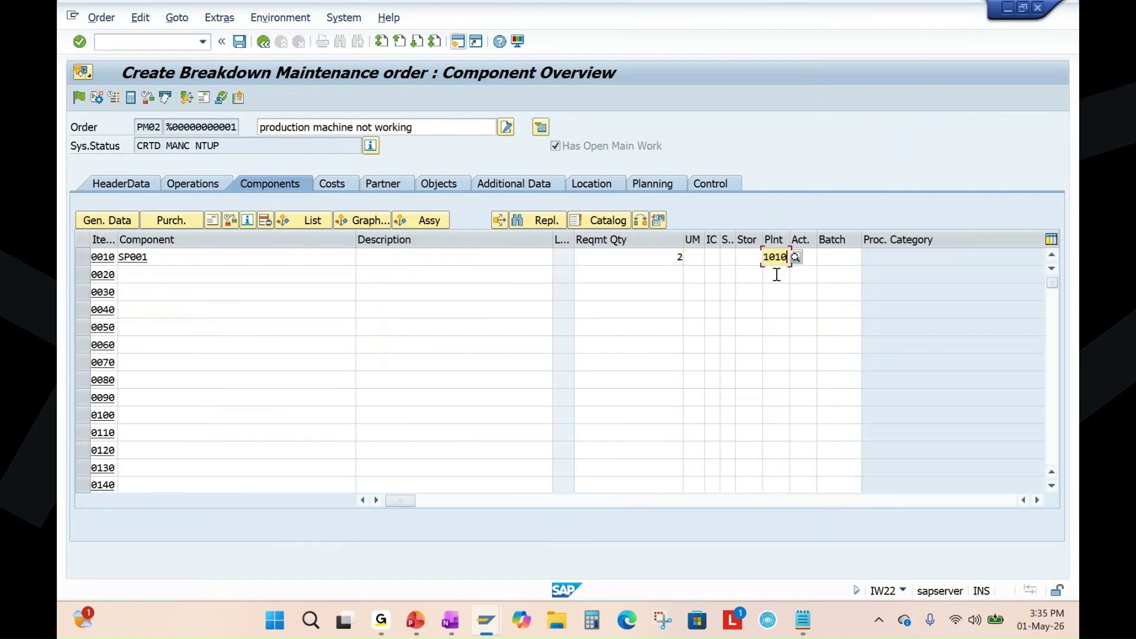
key("Return")
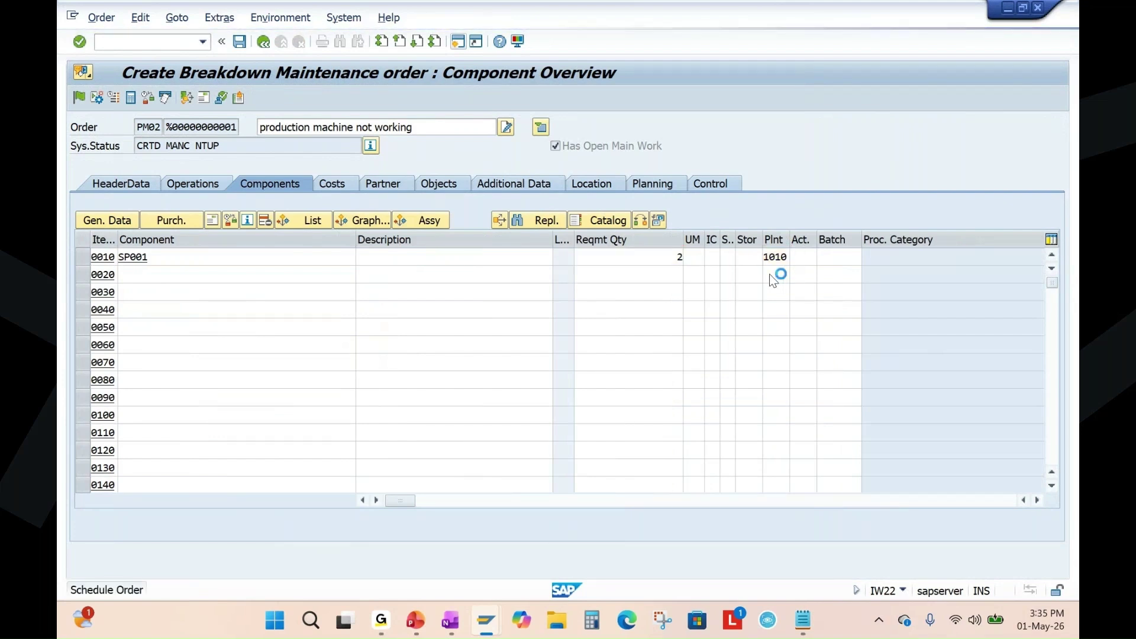
Verify the component is Bearing with quantity 2, then save the breakdown order.
double_click(368, 260)
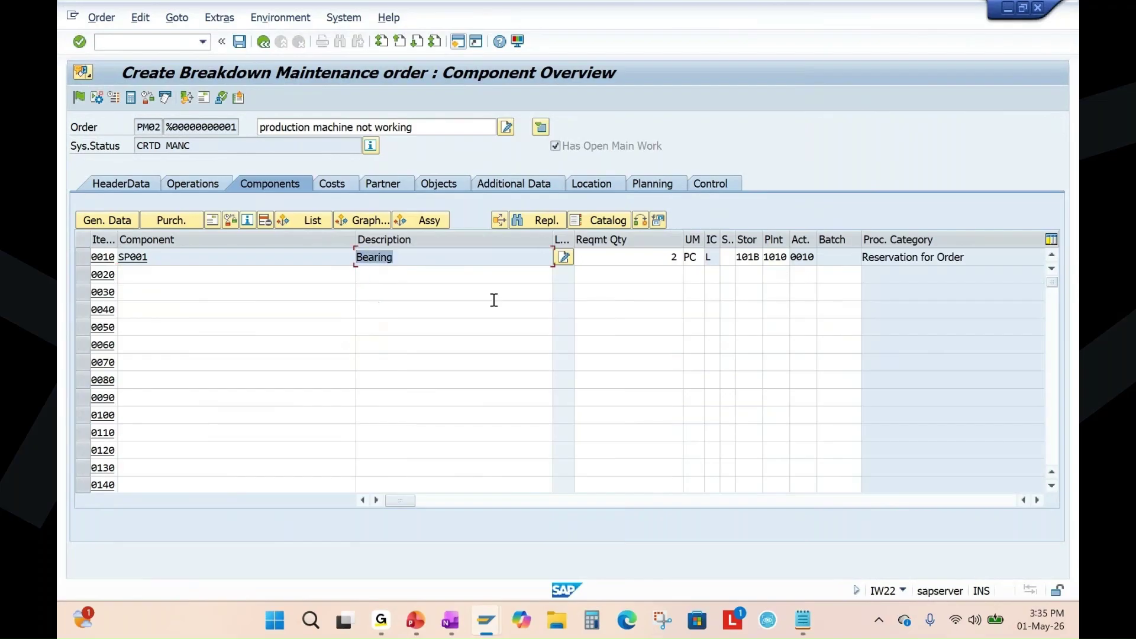
left_click(677, 260)
left_click(659, 269)
double_click(668, 258)
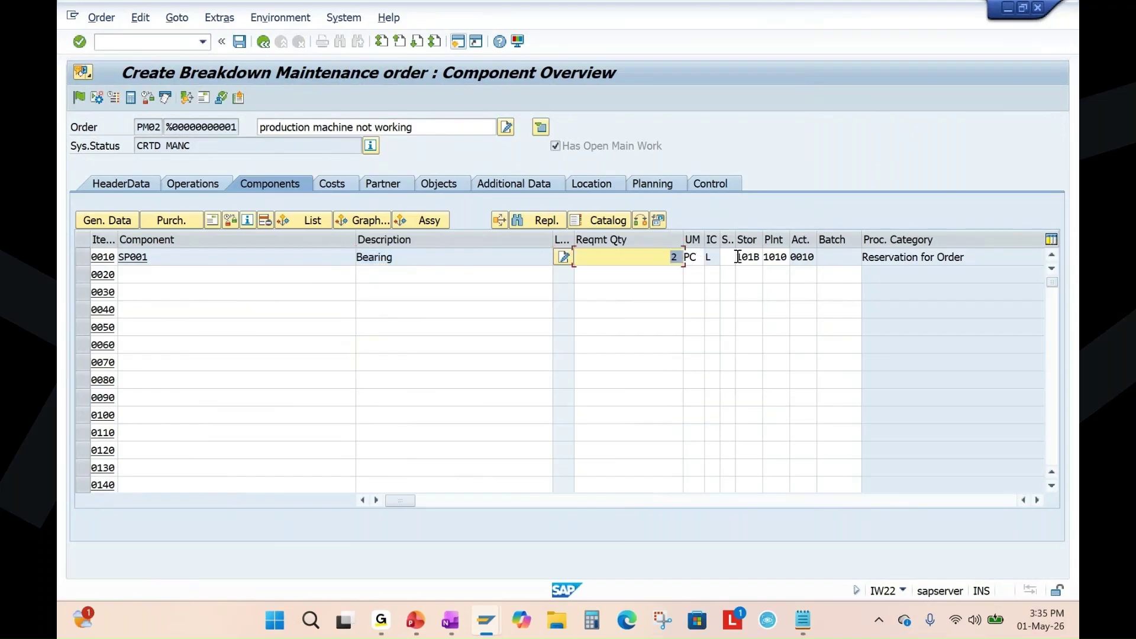
left_click(240, 41)
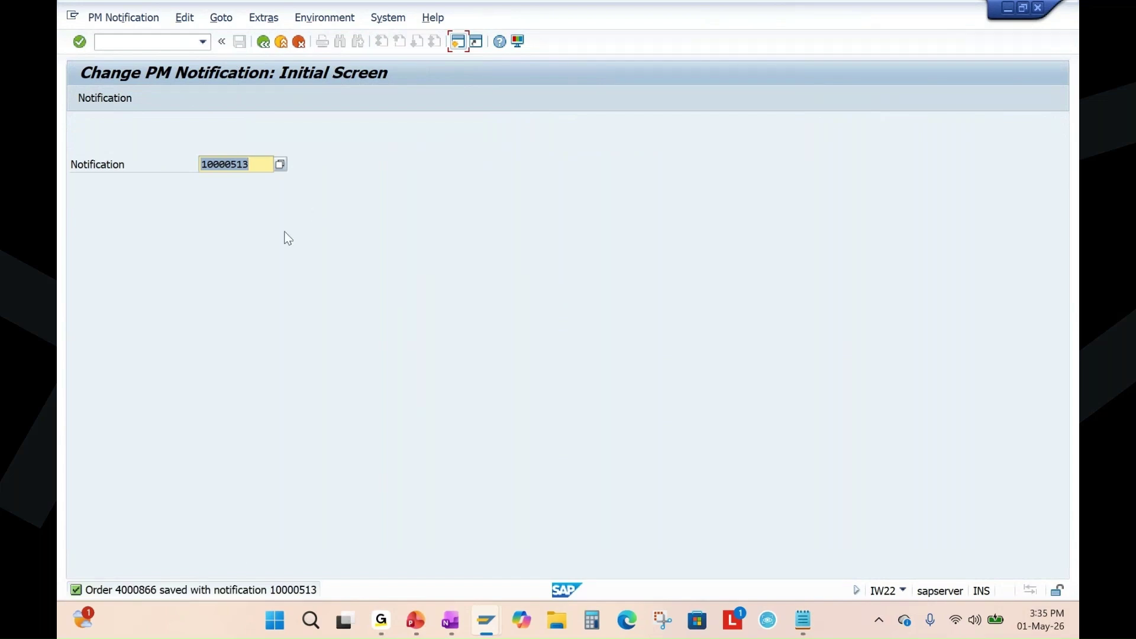
Open breakdown order 4000866 in change mode using /niw33 and Order > Change.
left_click(123, 17)
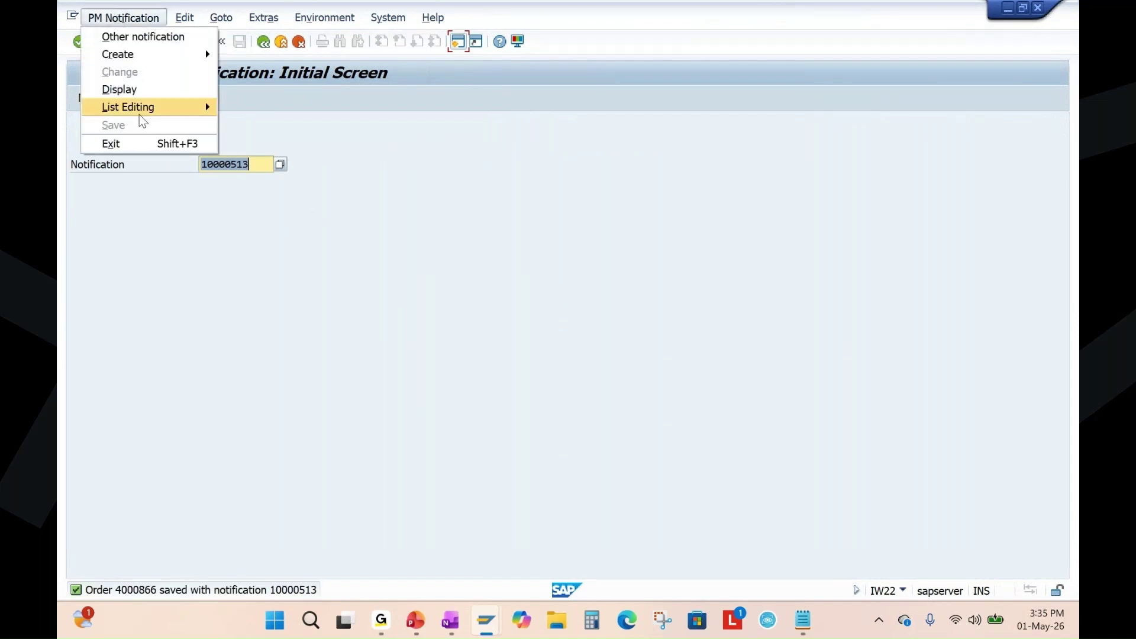
left_click(329, 127)
left_click(163, 46)
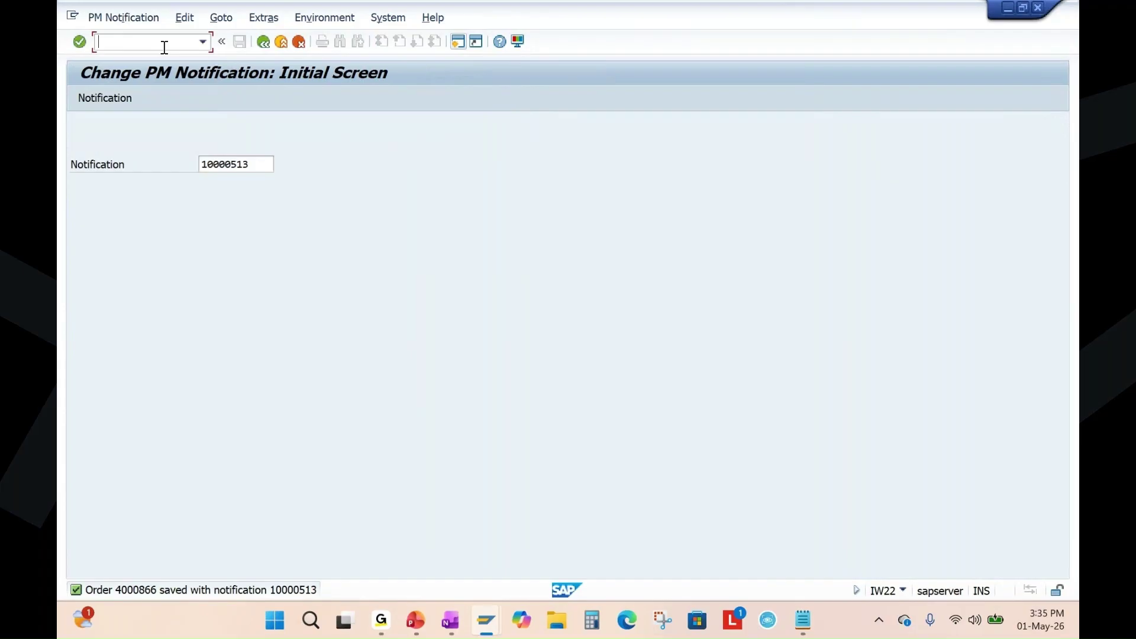
type("/niw33")
key("Return")
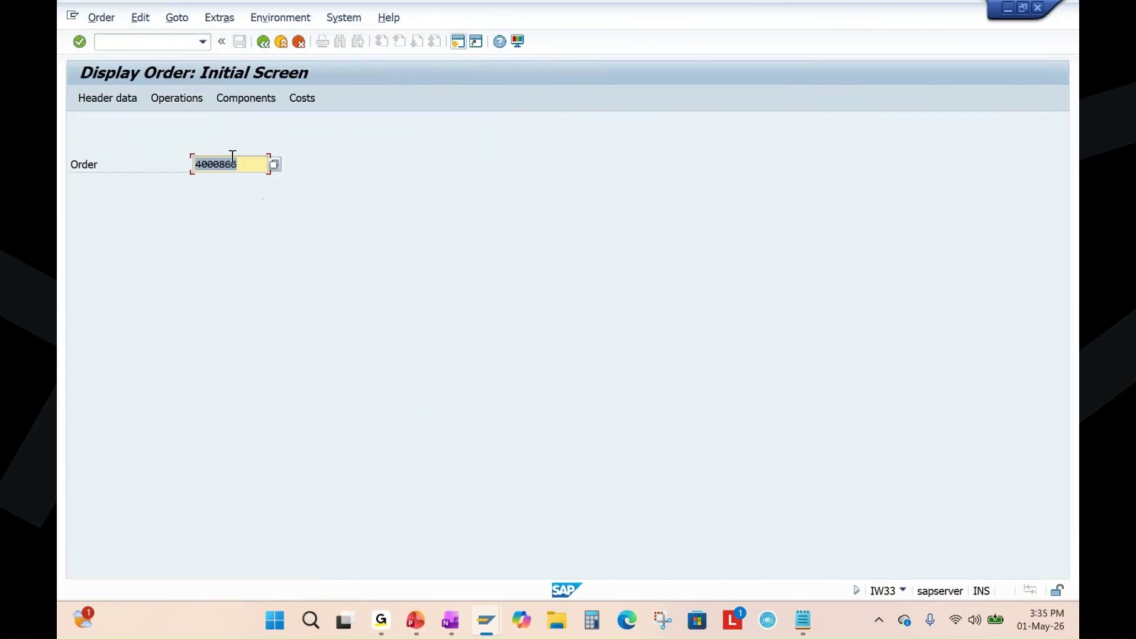
left_click(102, 18)
left_click(120, 90)
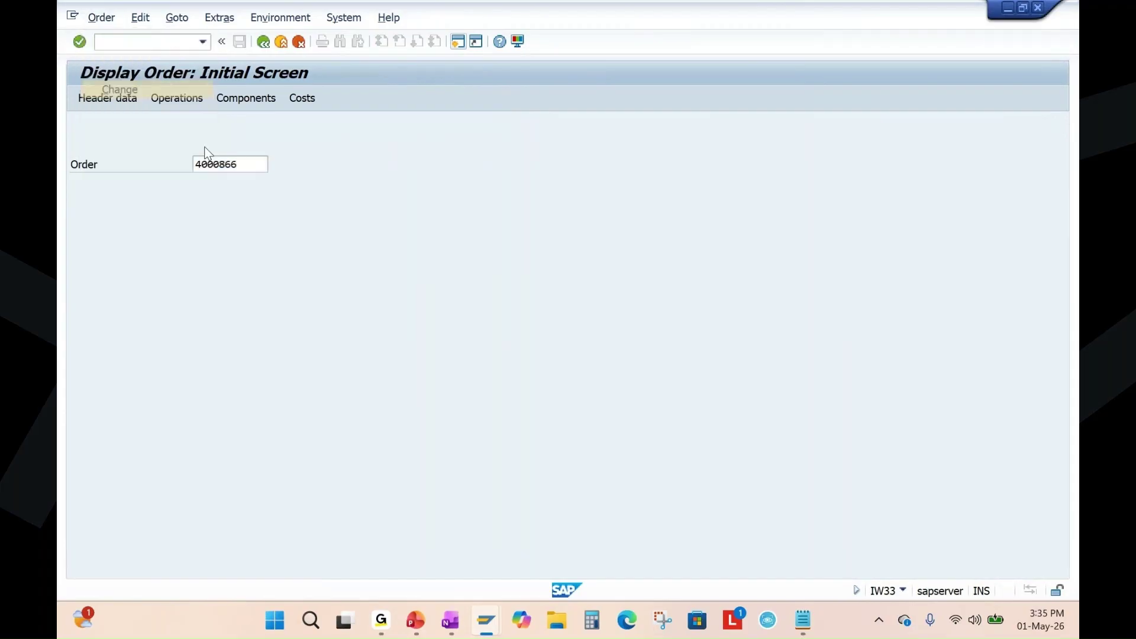
key("Return")
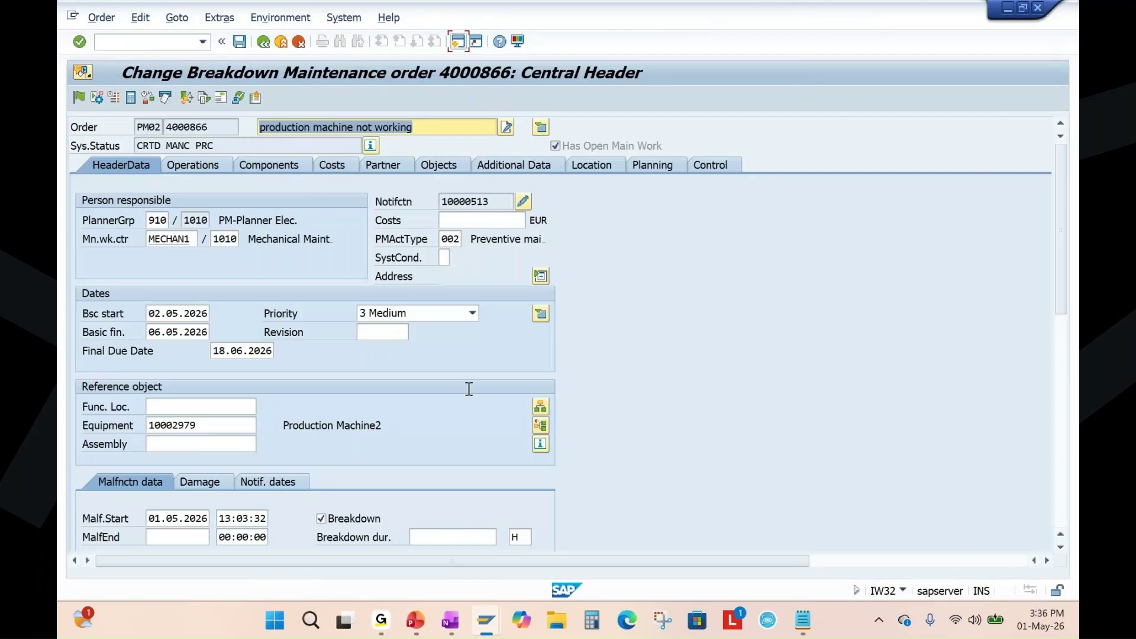
Show the Maintenance Flow presentation slide, then return to the SAP order screen.
mouse_move(416, 620)
left_click(432, 545)
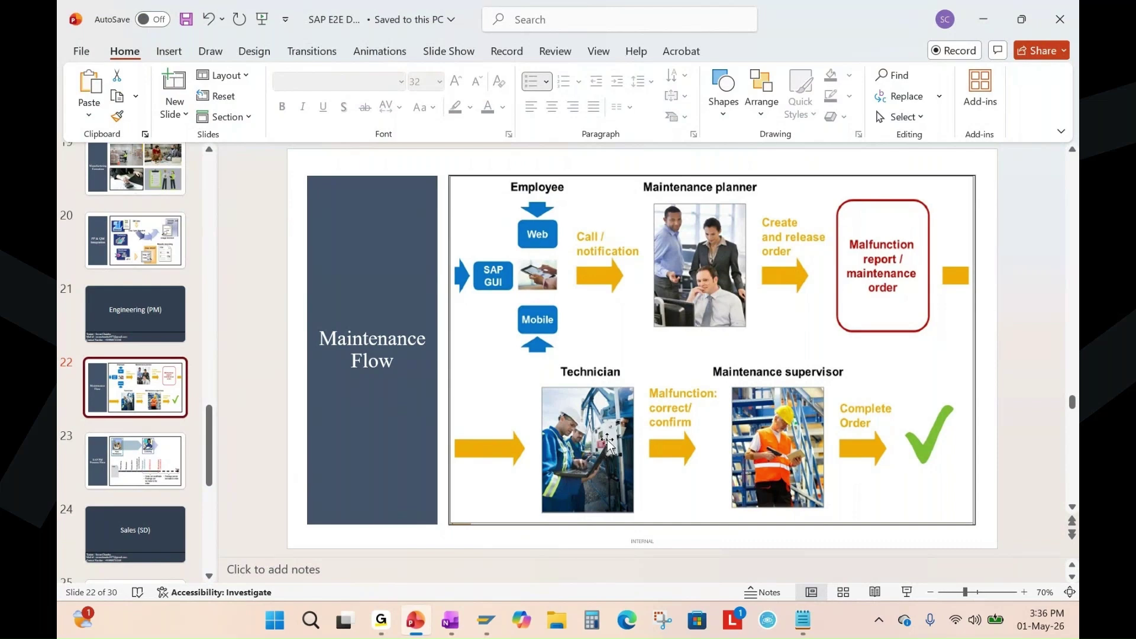
key("alt+Tab")
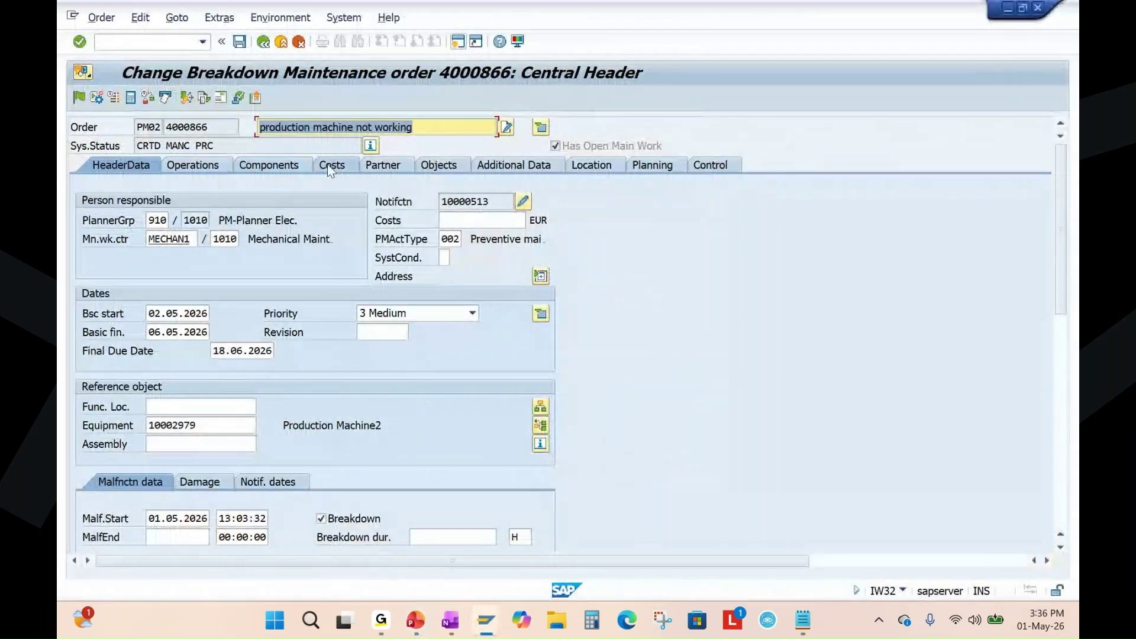
Check the 354.34 EUR planned costs, then release, save and reopen order 4000866.
left_click(328, 165)
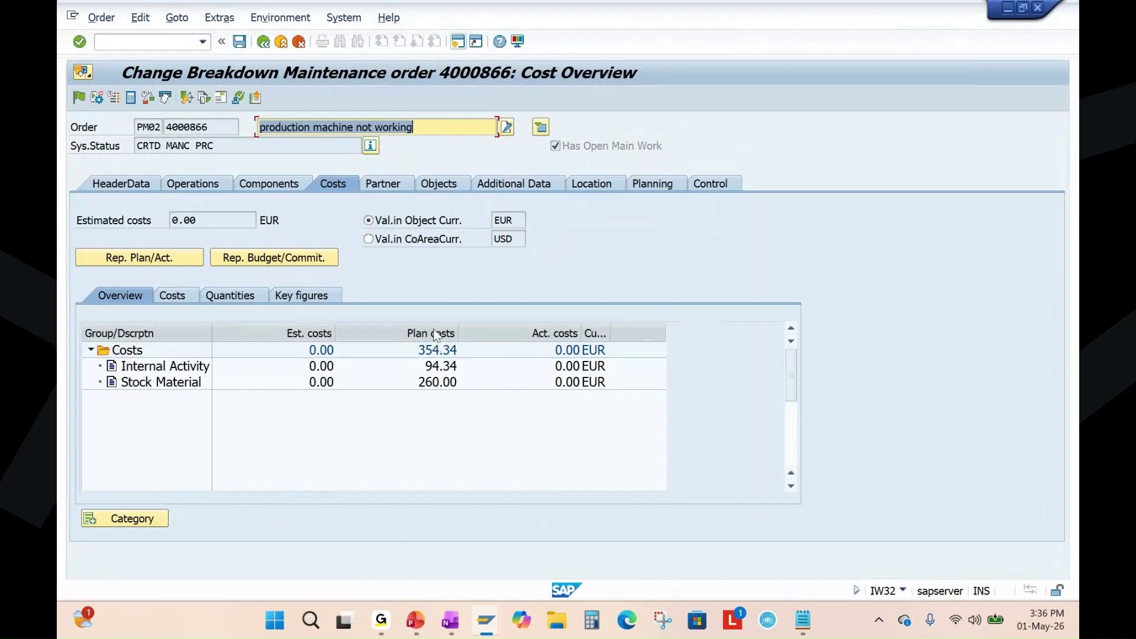
left_click(436, 334)
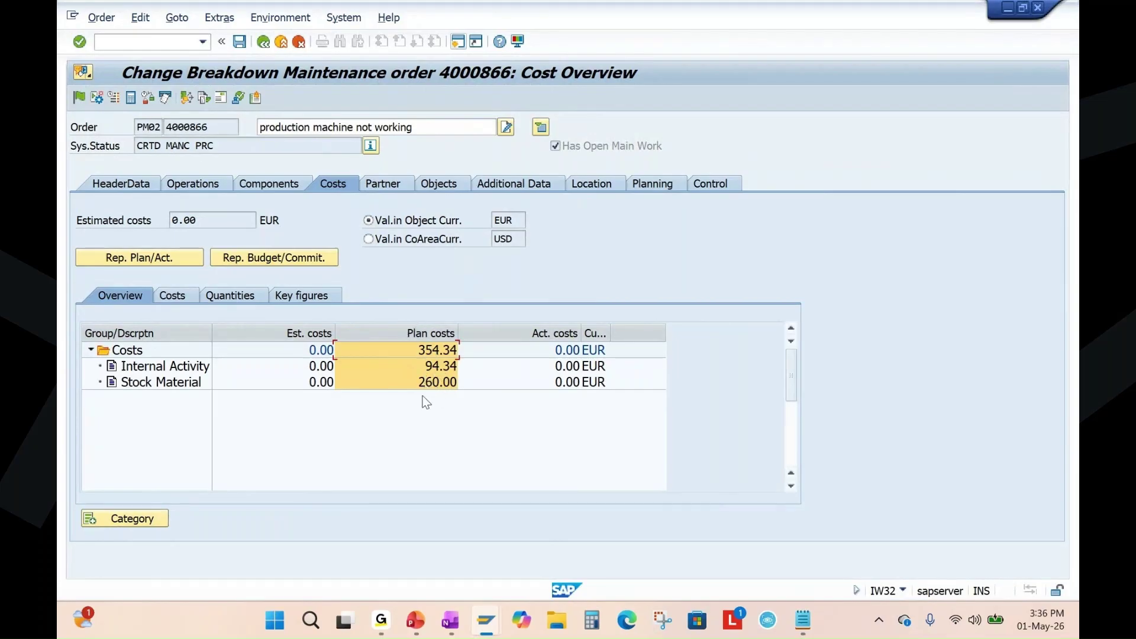
left_click(78, 97)
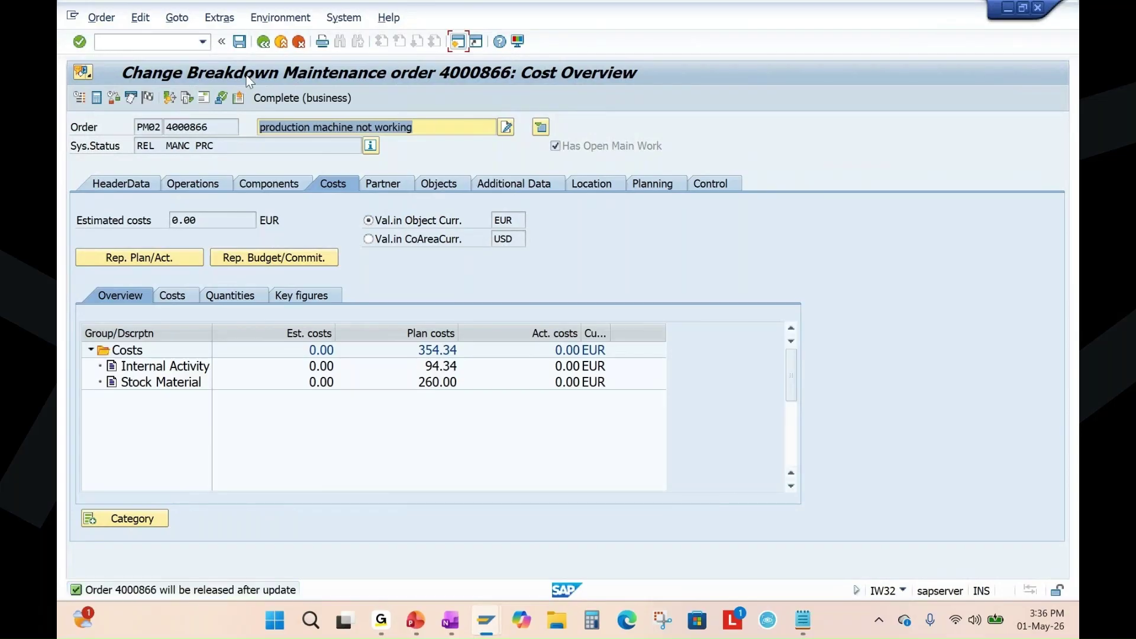
left_click(239, 41)
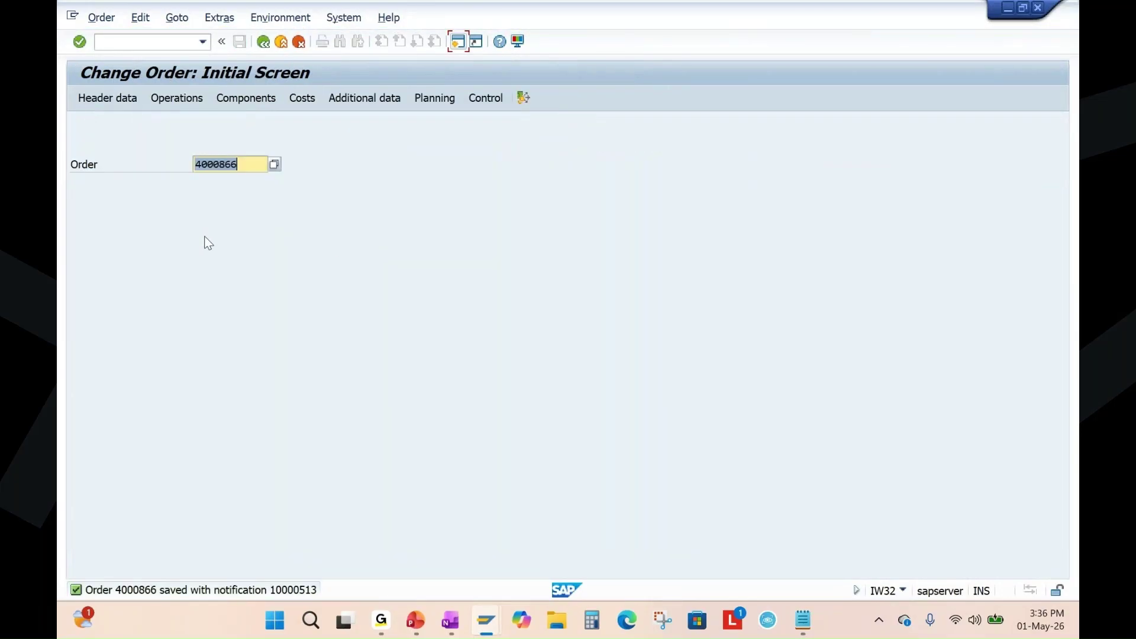
key("Return")
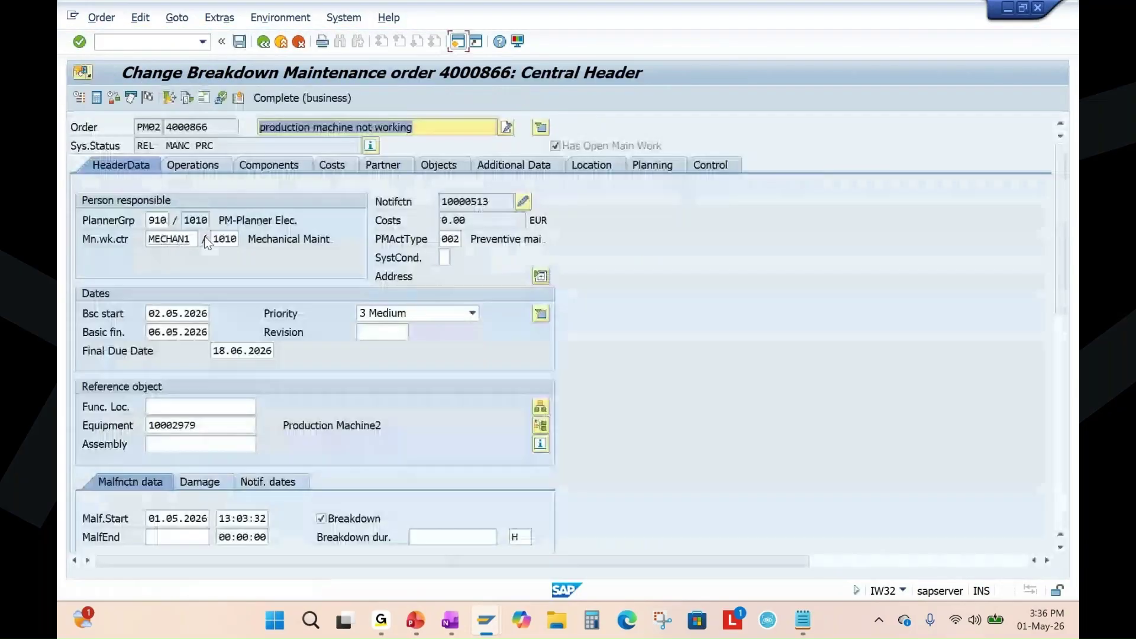
Browse the order's menus and open the Order > Output options.
left_click(171, 19)
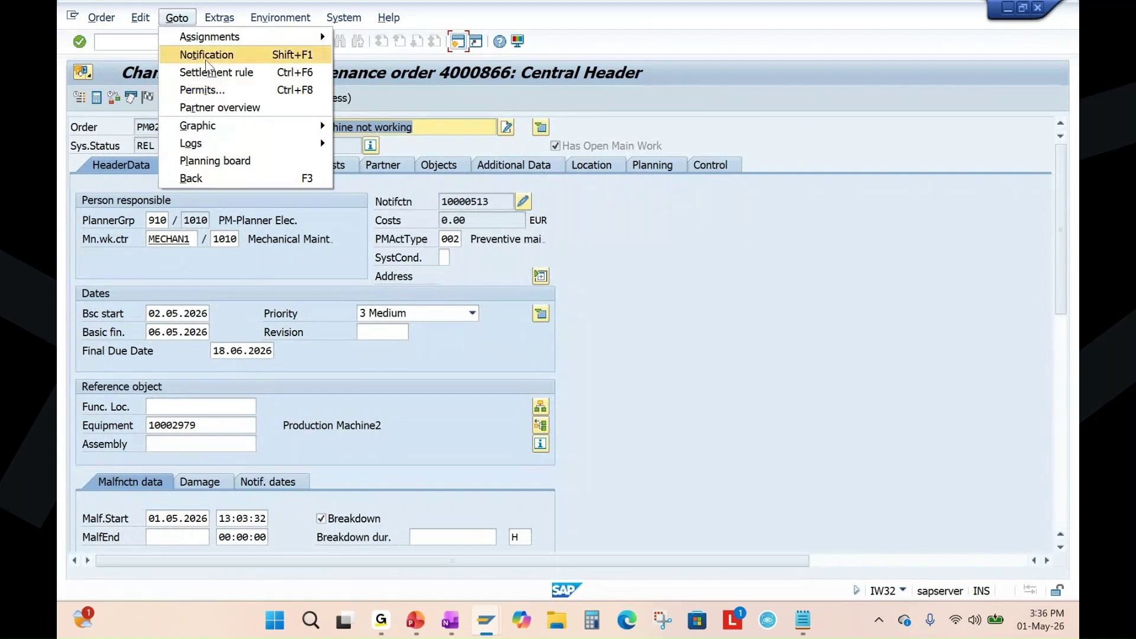
left_click(139, 19)
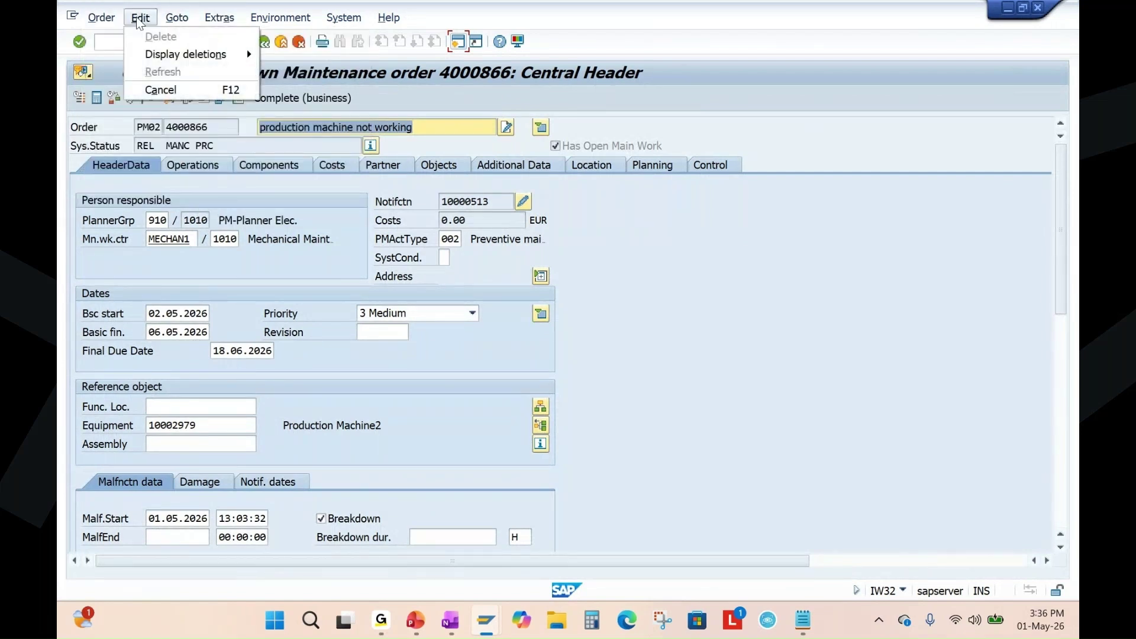
left_click(101, 17)
Select the MATERIAL_ISSUE_SLIP print output and display its document preview.
mouse_move(178, 126)
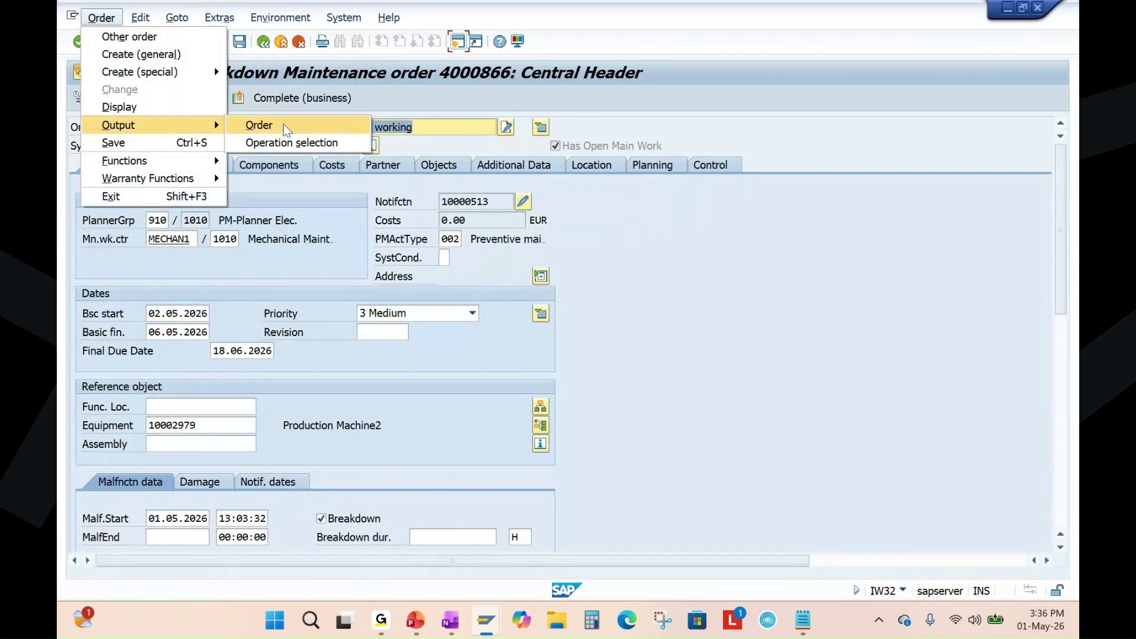
left_click(313, 126)
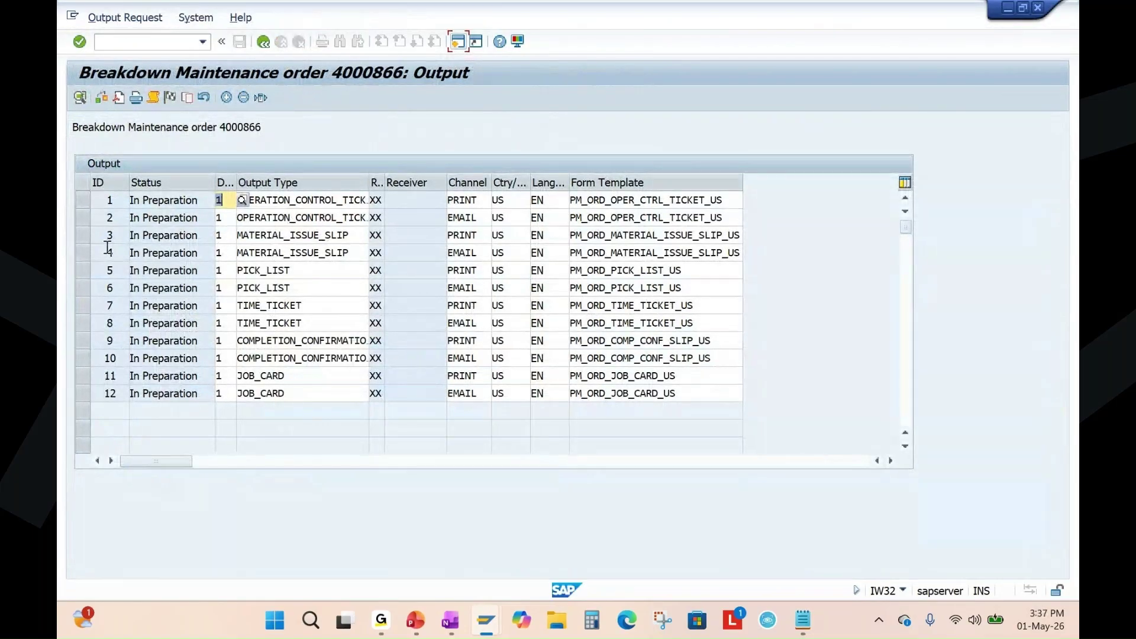
left_click(82, 235)
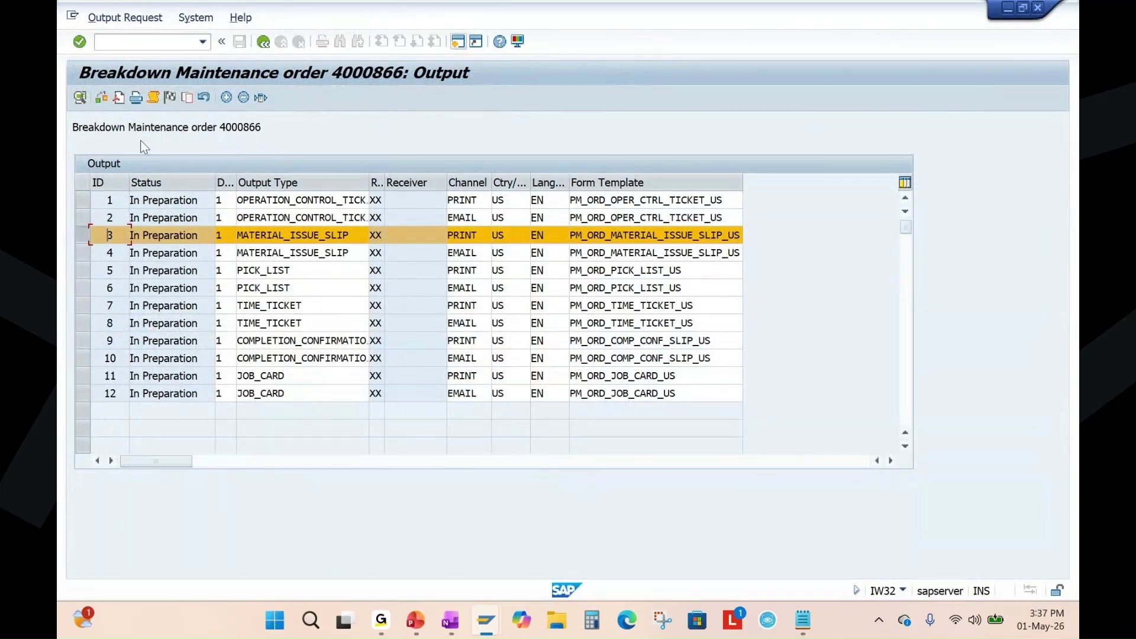
left_click(118, 98)
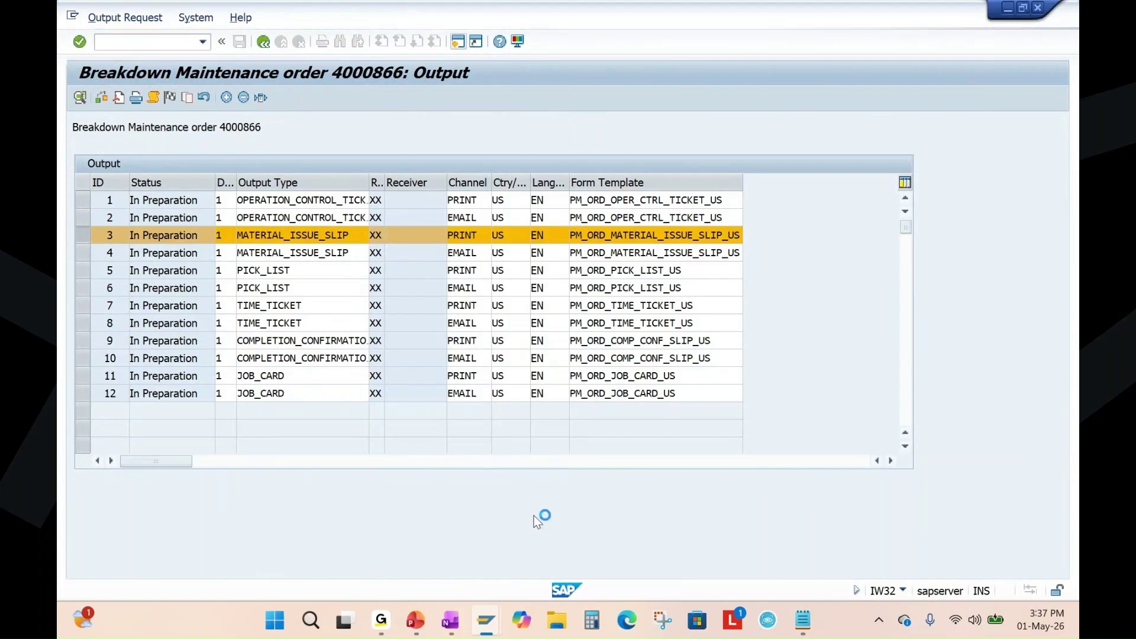
Review the slip's Bearing material with planned quantity 2, then close the preview.
left_click(415, 620)
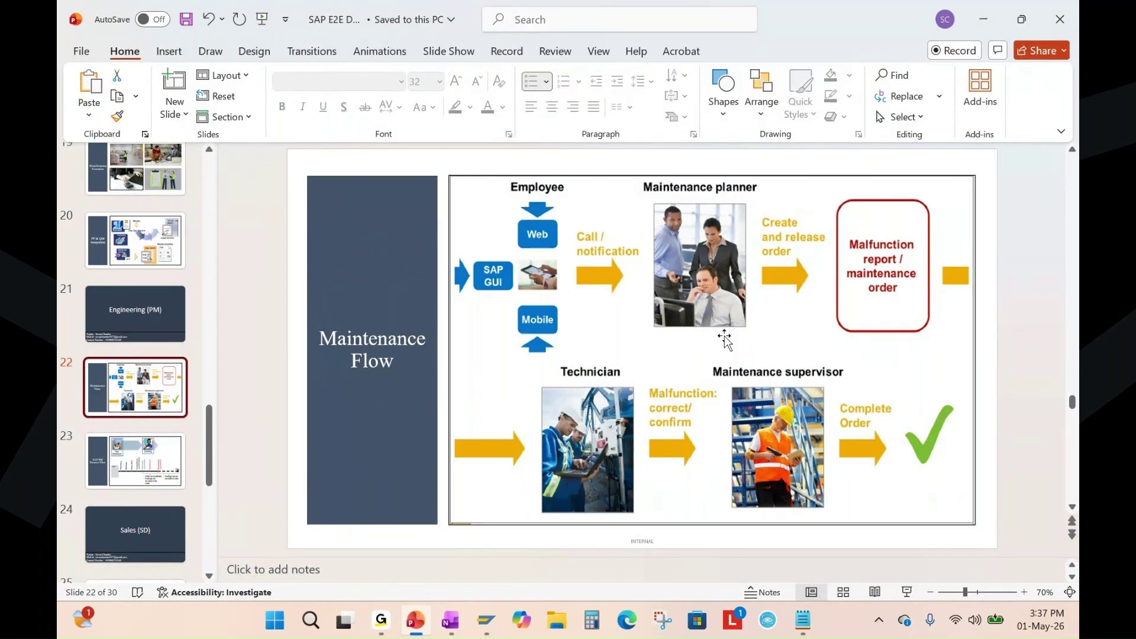
key("alt+Tab")
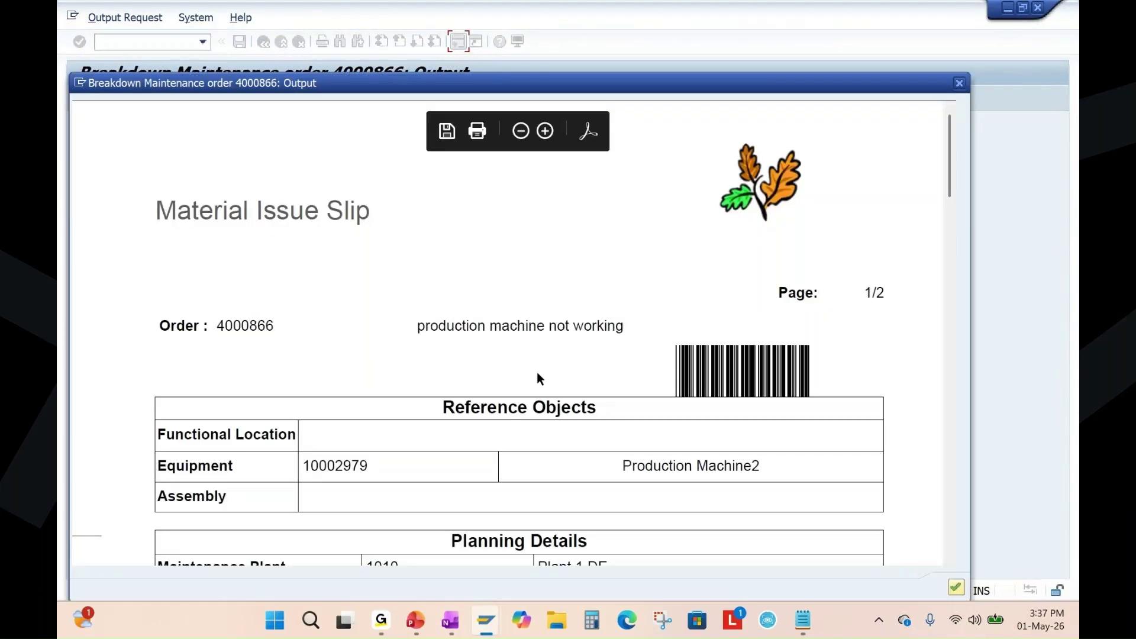
scroll(463, 353, "down", 4)
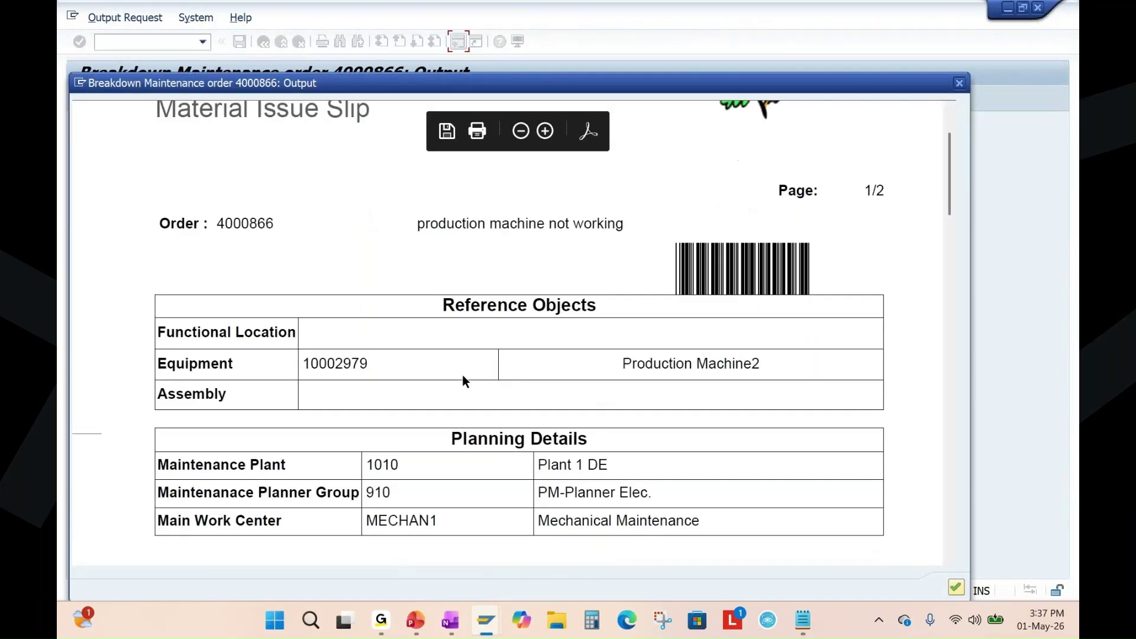
scroll(539, 385, "down", 5)
scroll(540, 386, "down", 8)
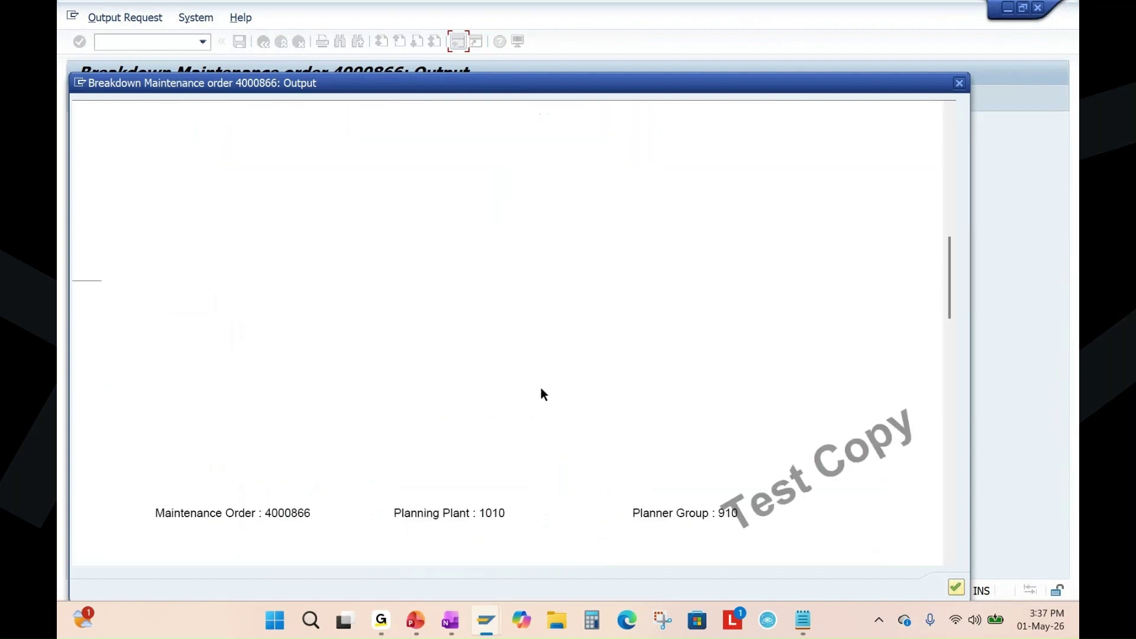
scroll(540, 392, "down", 2)
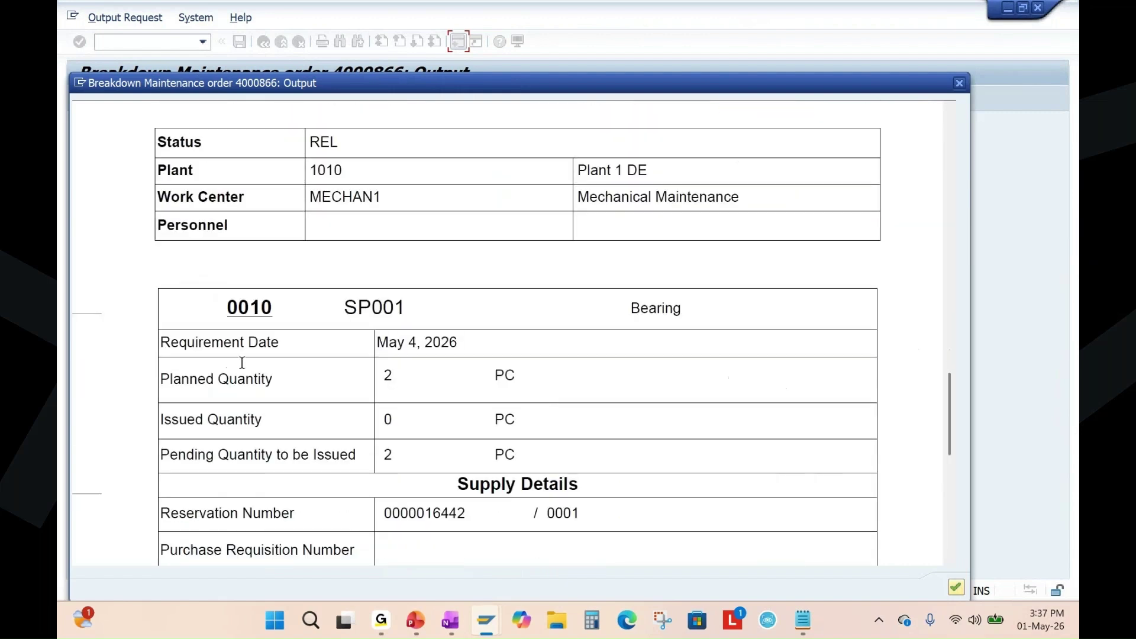
double_click(634, 304)
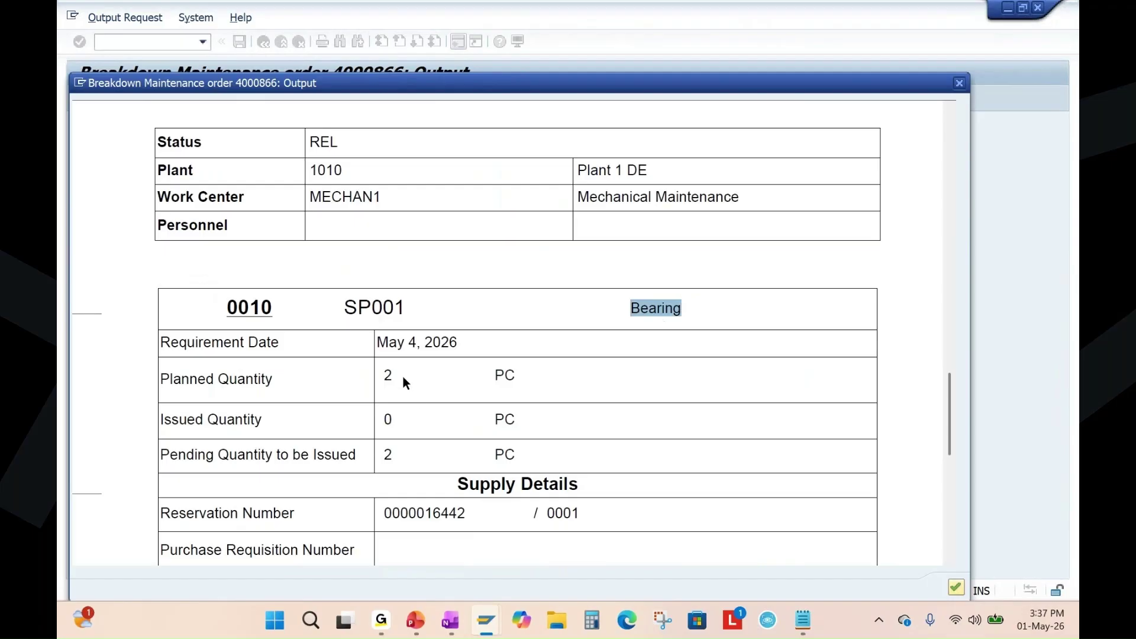
double_click(386, 376)
scroll(451, 407, "down", 10)
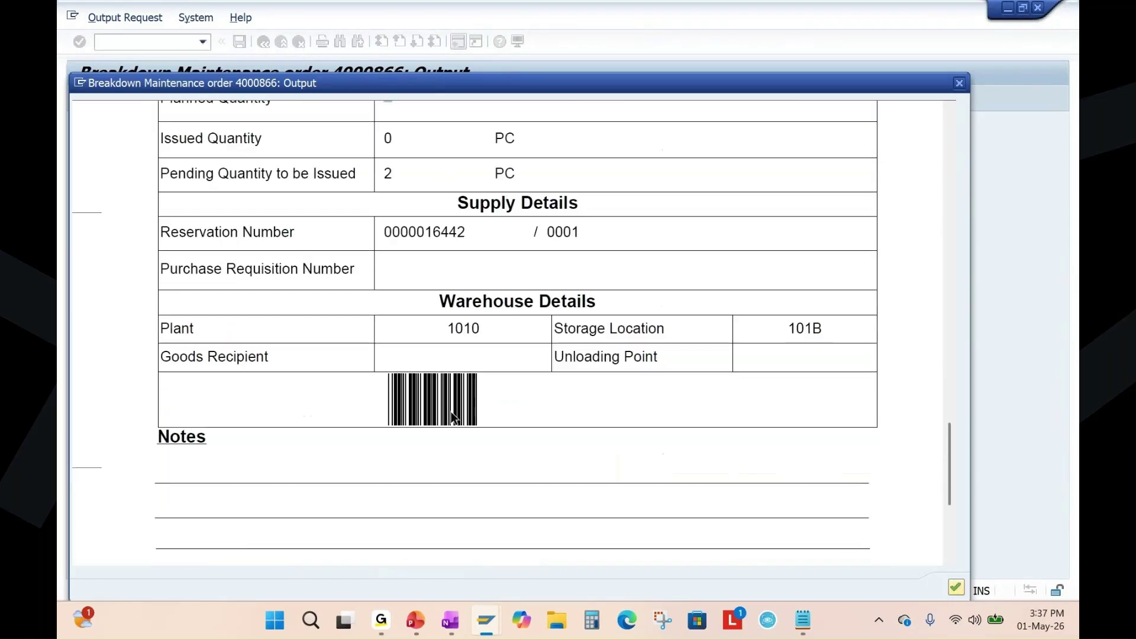
scroll(452, 416, "down", 10)
scroll(453, 417, "up", 20)
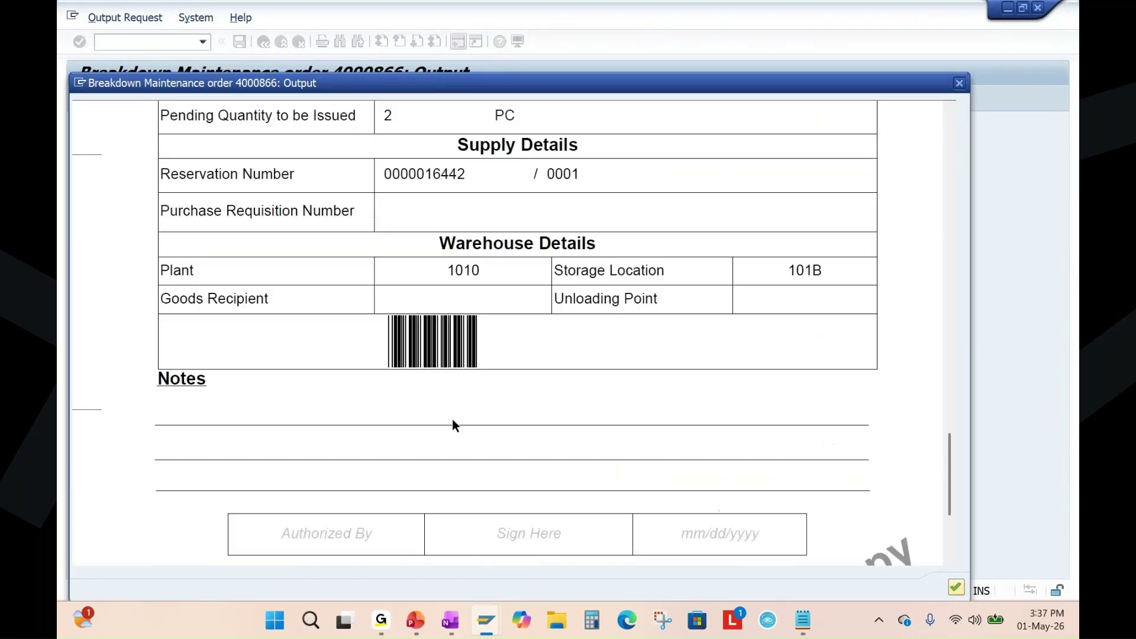
scroll(452, 418, "up", 15)
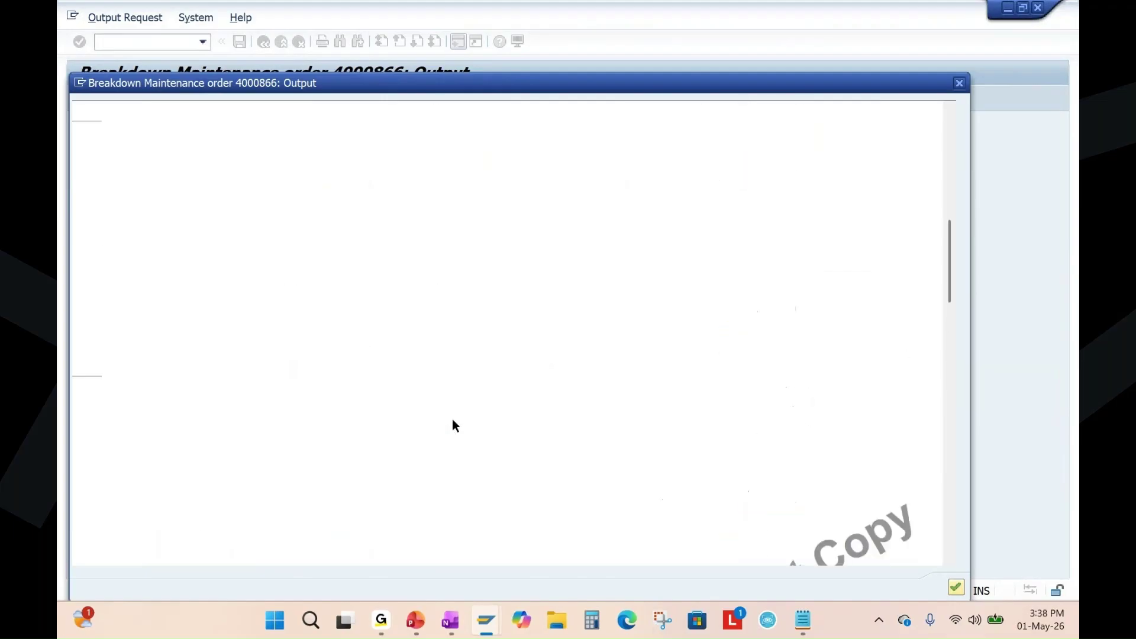
scroll(452, 419, "up", 10)
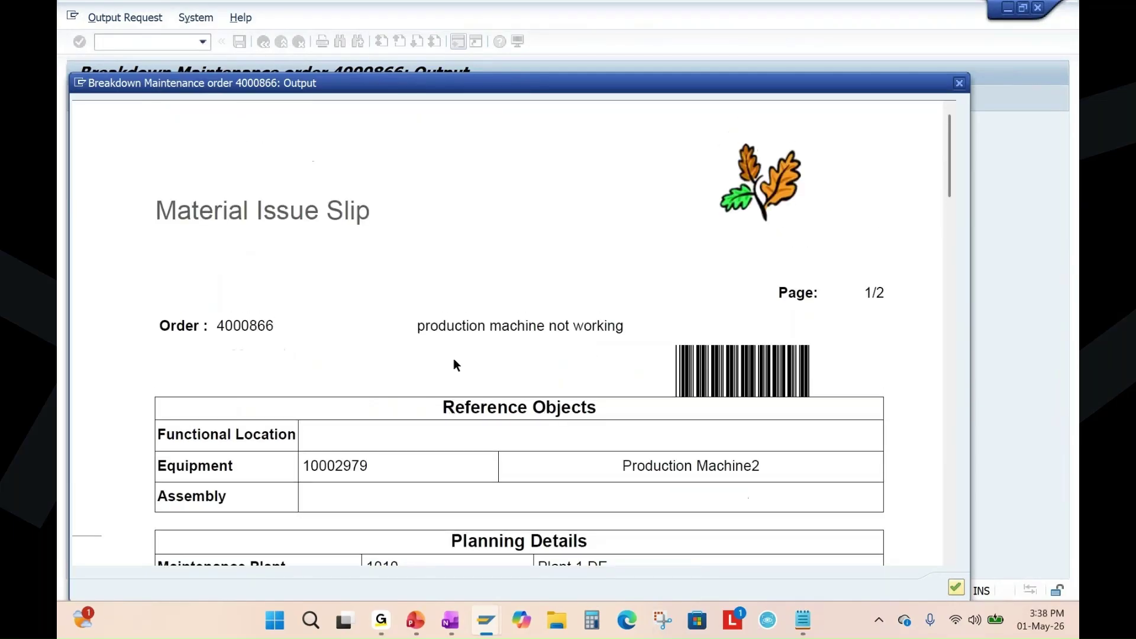
mouse_move(464, 259)
left_click(959, 83)
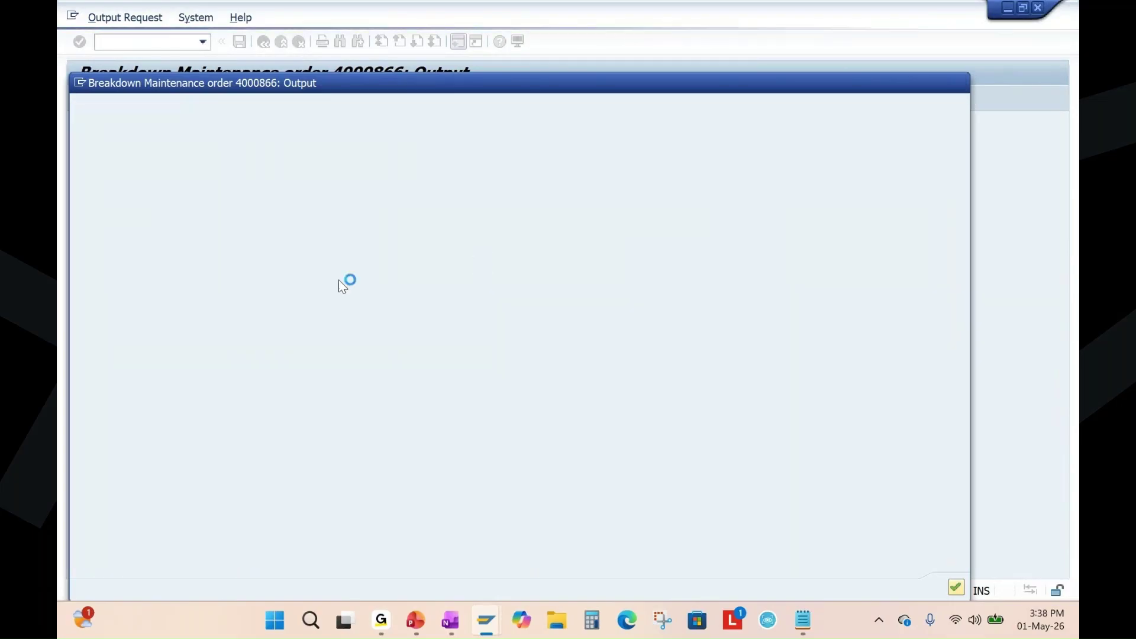
Return to the order, acknowledge the missing e-mail recipient warnings, and save it.
left_click(264, 44)
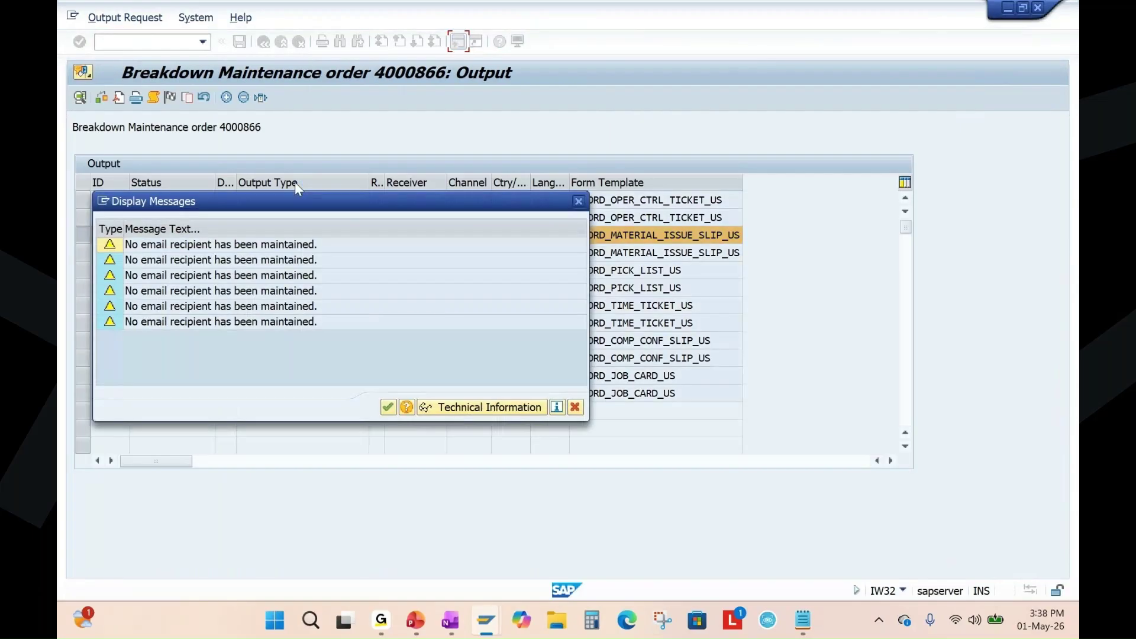
left_click(385, 406)
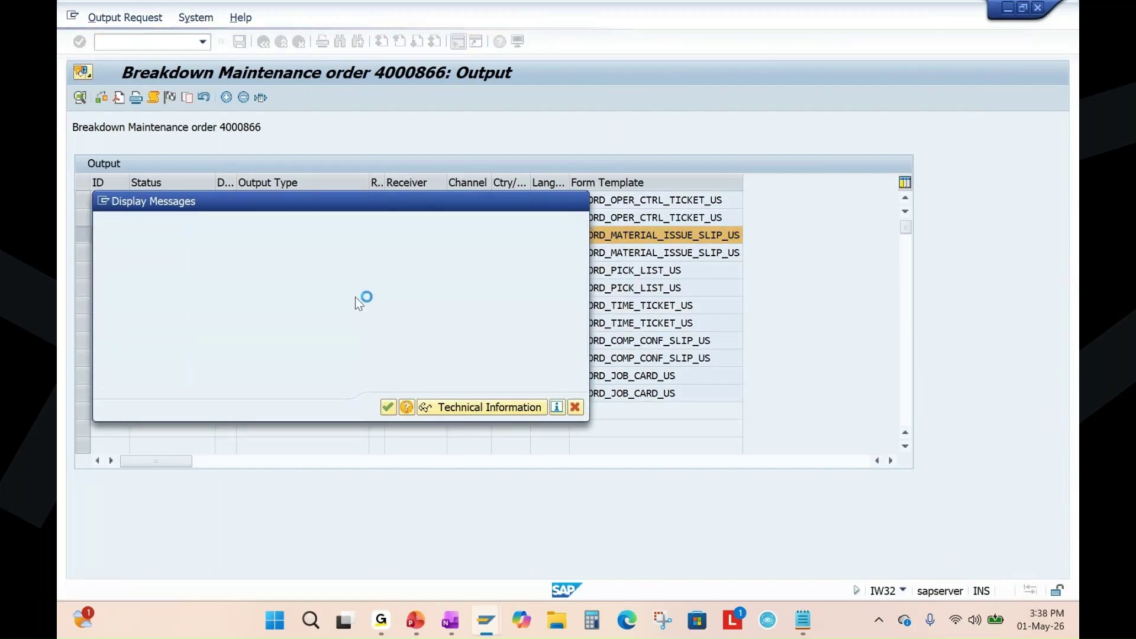
left_click(239, 41)
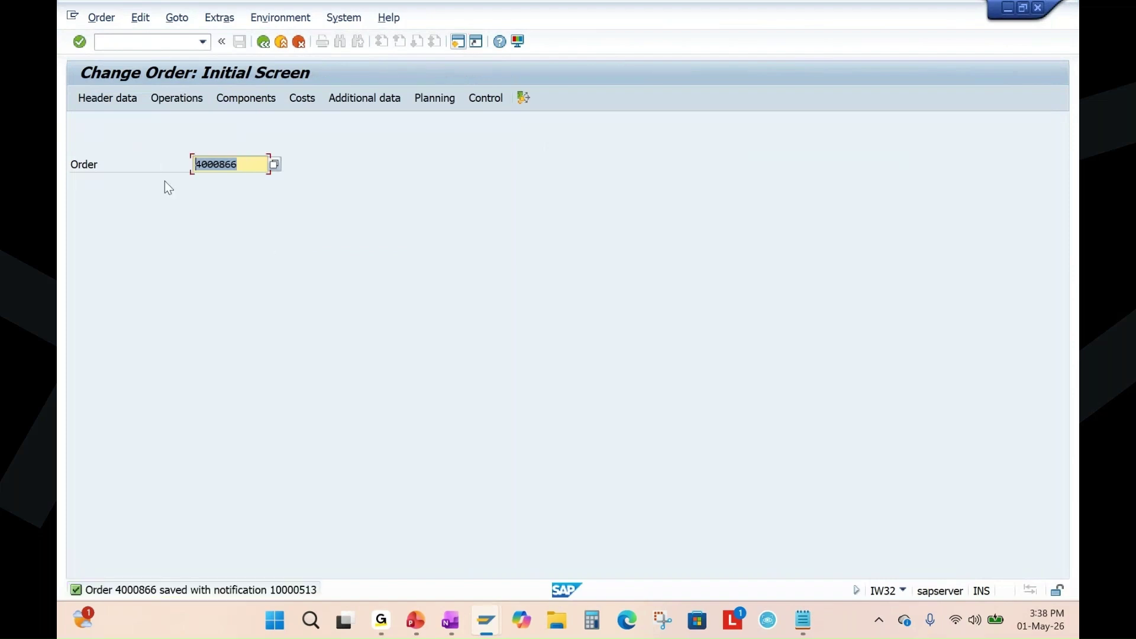
Start MIGO as a goods issue against order 4000866 and load its components.
left_click(458, 41)
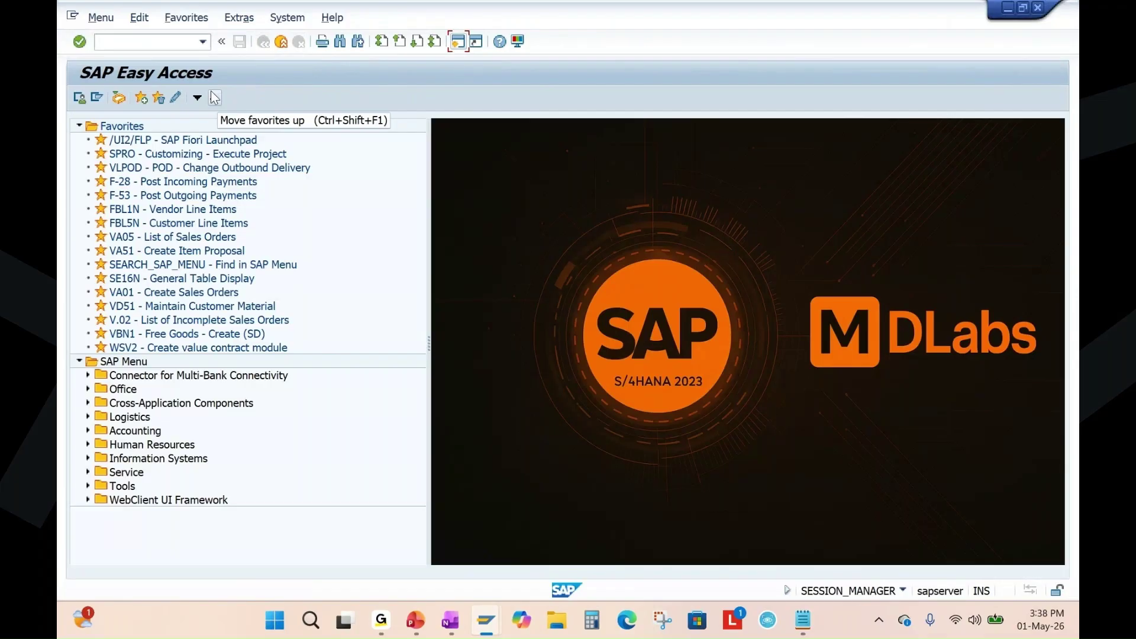
type("migo")
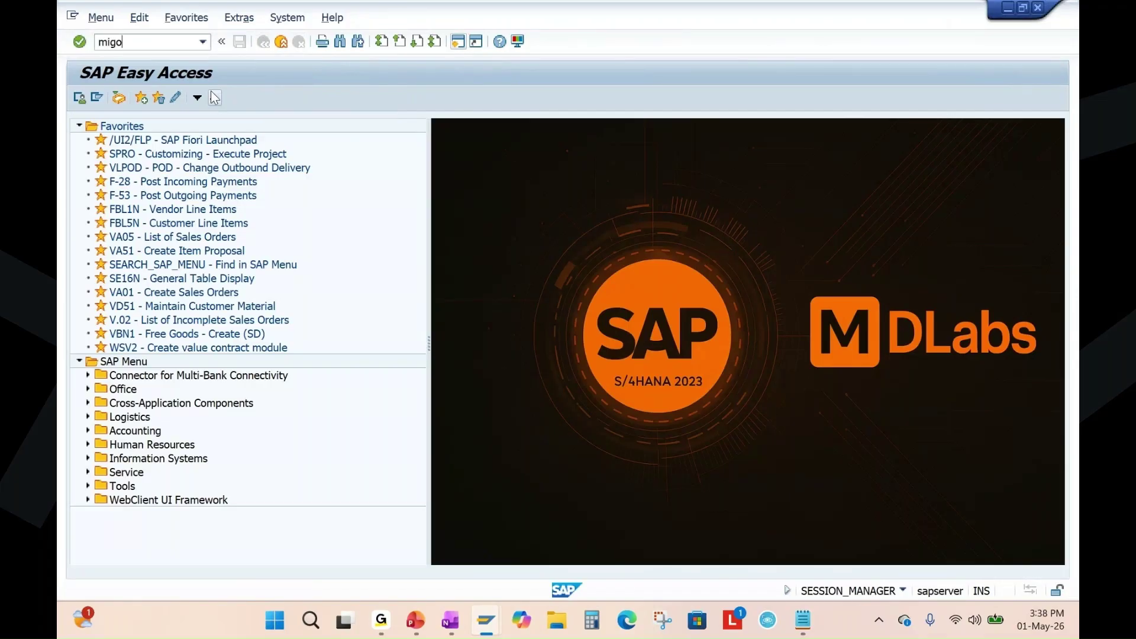
key("Return")
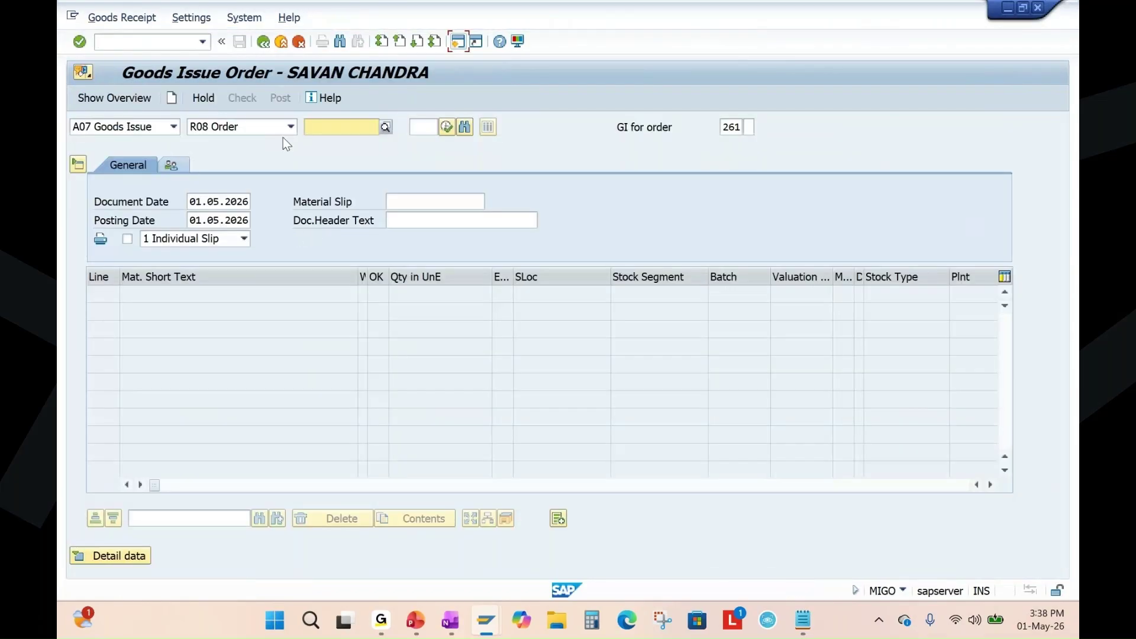
left_click(289, 129)
left_click(222, 175)
left_click(345, 131)
type("4000866")
key("Return")
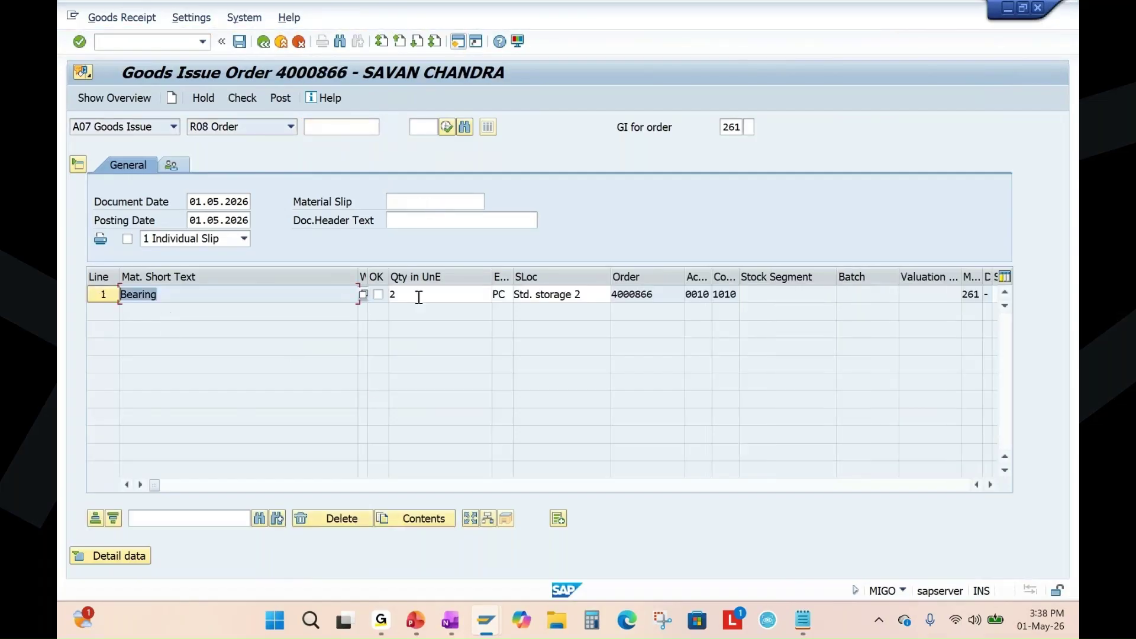
Mark the 2 PC Bearing line OK, check and post the goods issue, then show the Maintenance Flow slide.
left_click(414, 295)
double_click(179, 297)
left_click(379, 295)
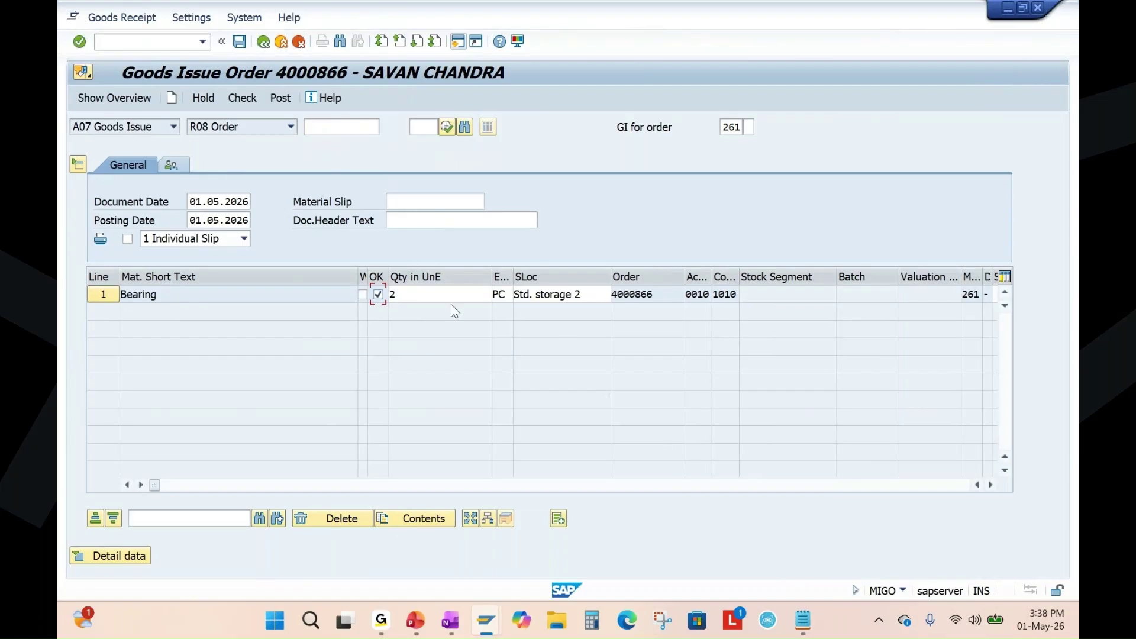
left_click(163, 299)
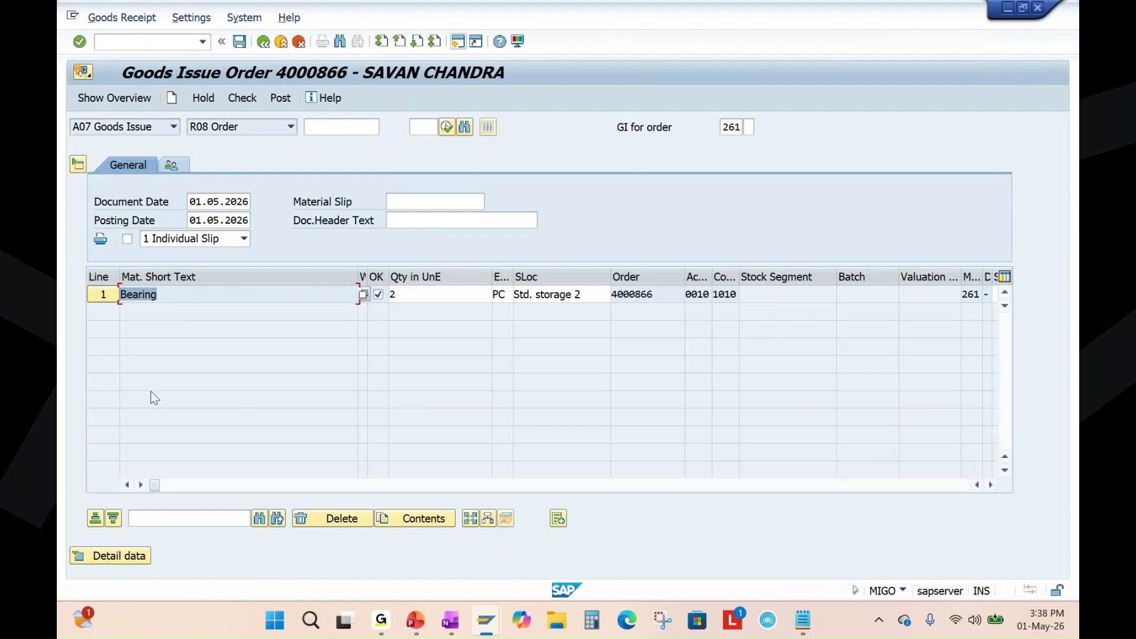
left_click(230, 97)
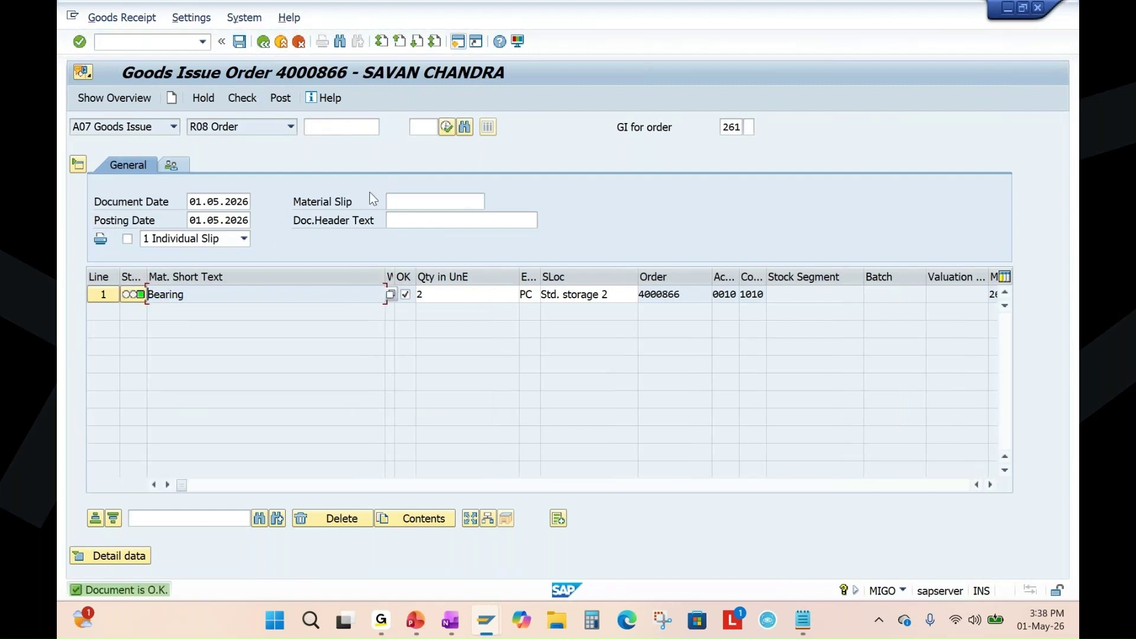
left_click(281, 98)
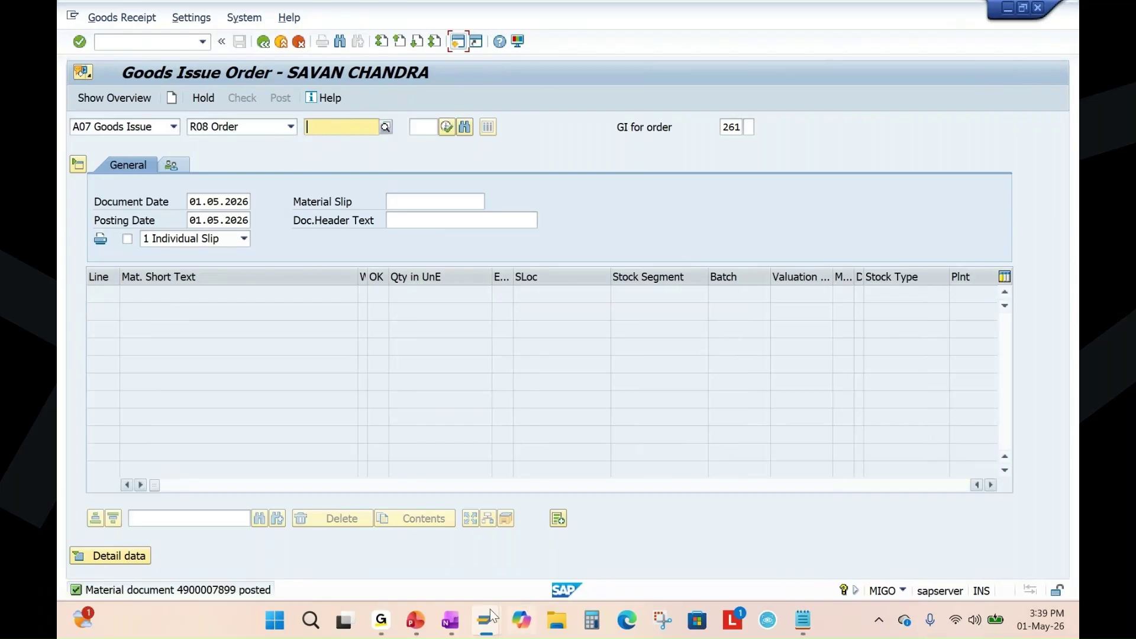
left_click(415, 620)
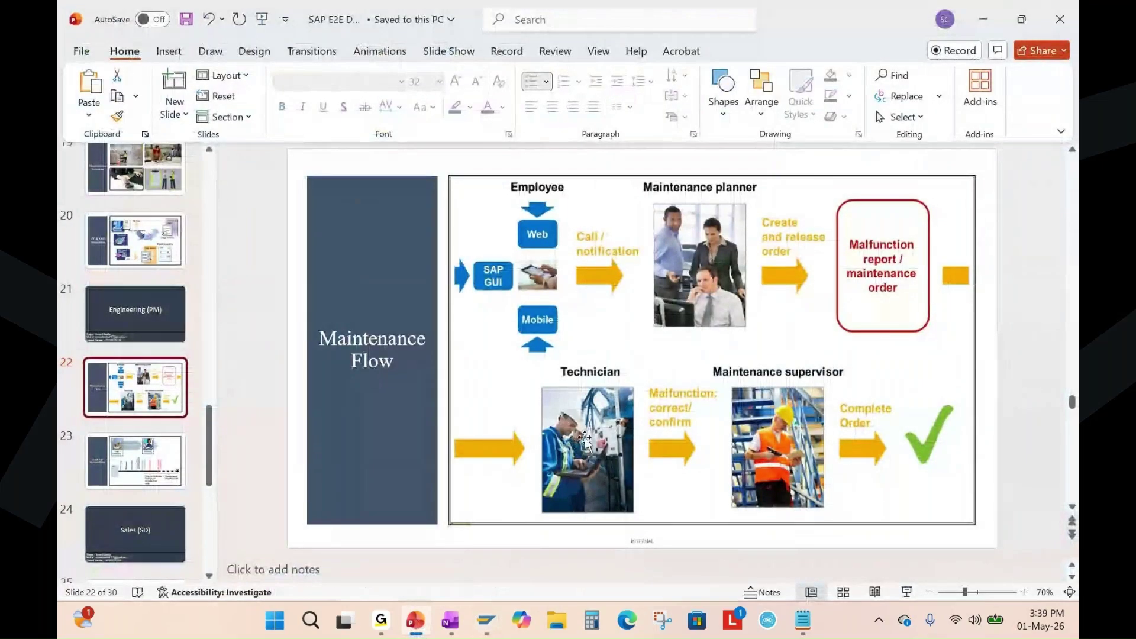
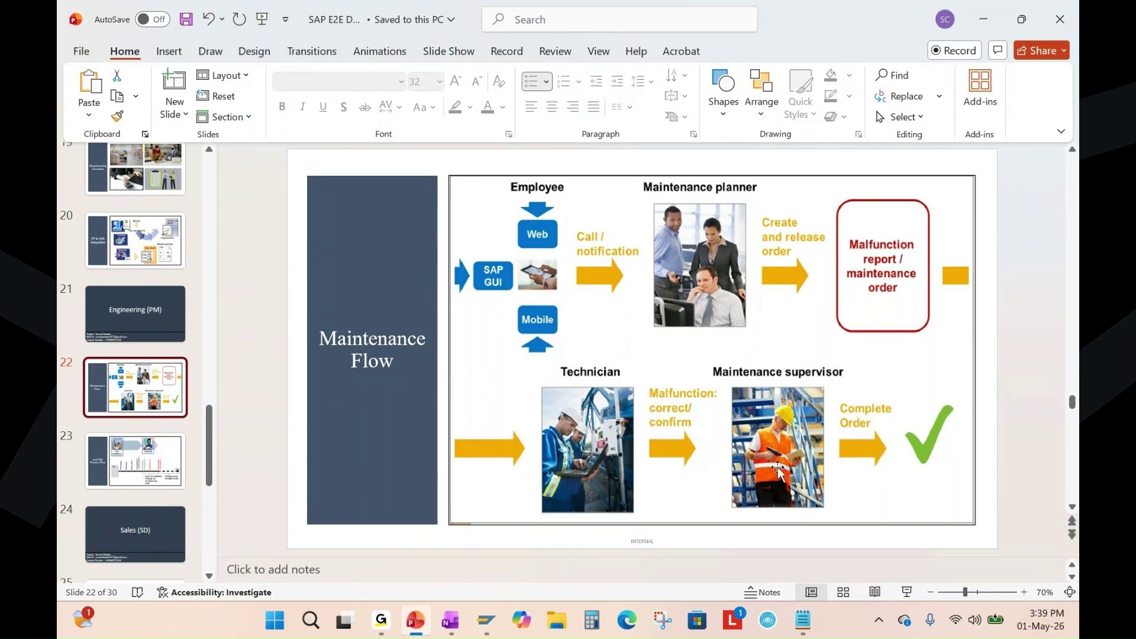
Close the finished Goods Issue Order window and back out of Production Order Display to SAP Easy Access.
left_click(487, 629)
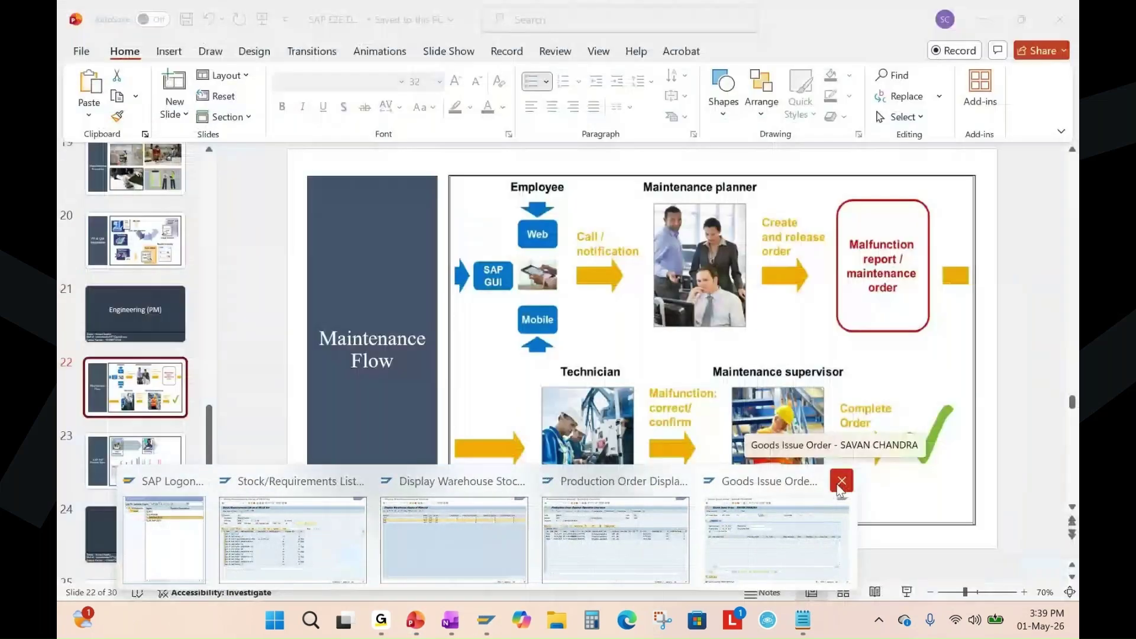
left_click(842, 480)
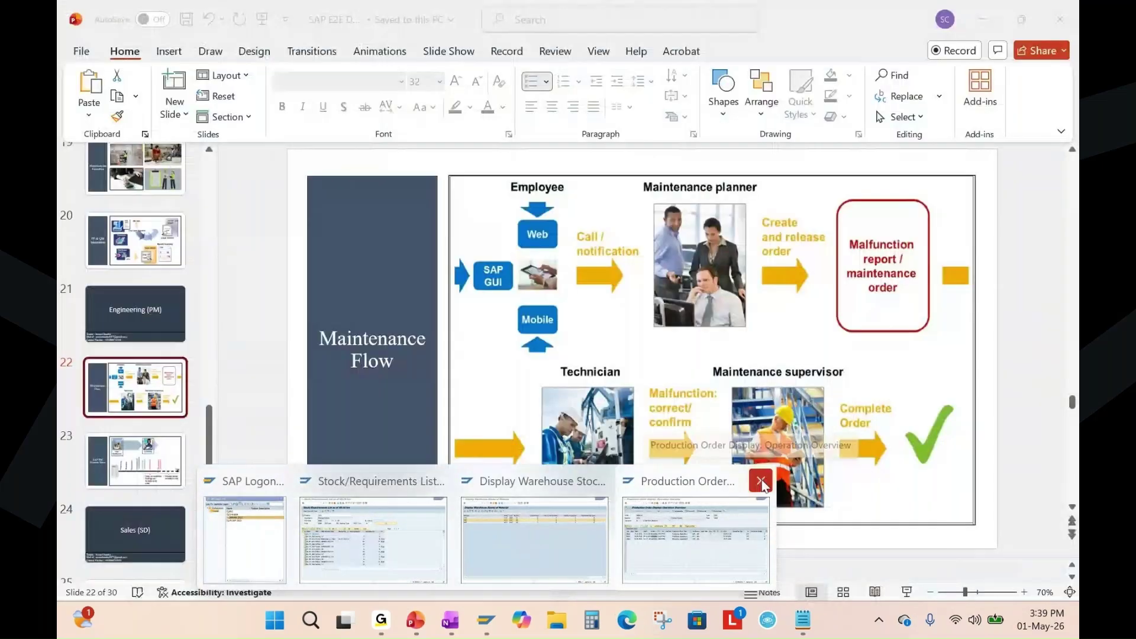
left_click(726, 524)
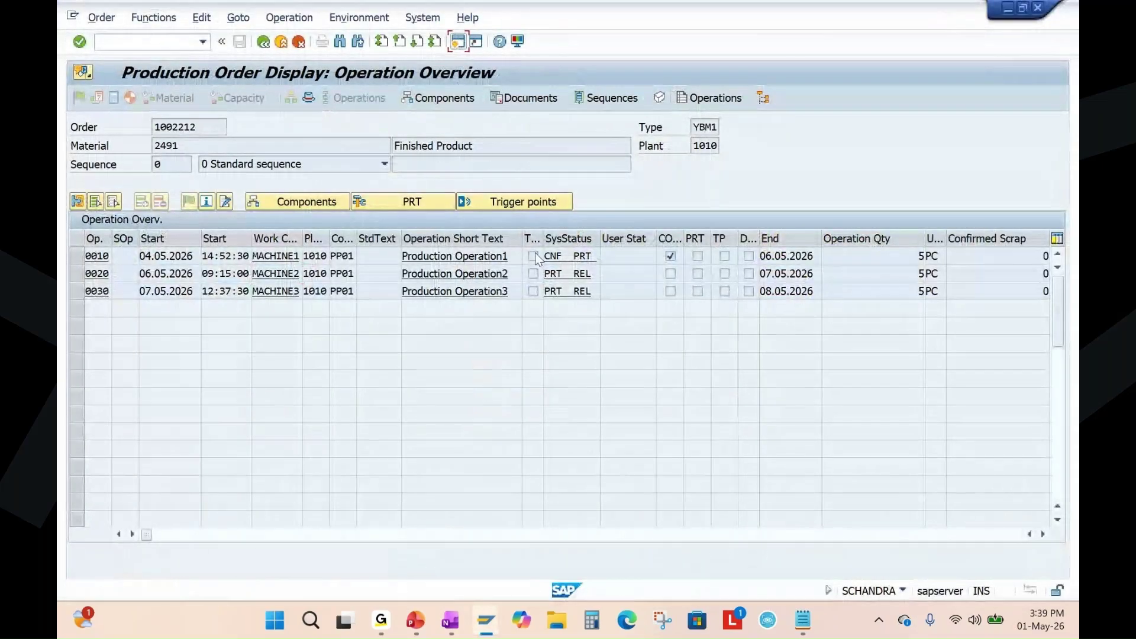
key("shift+F3")
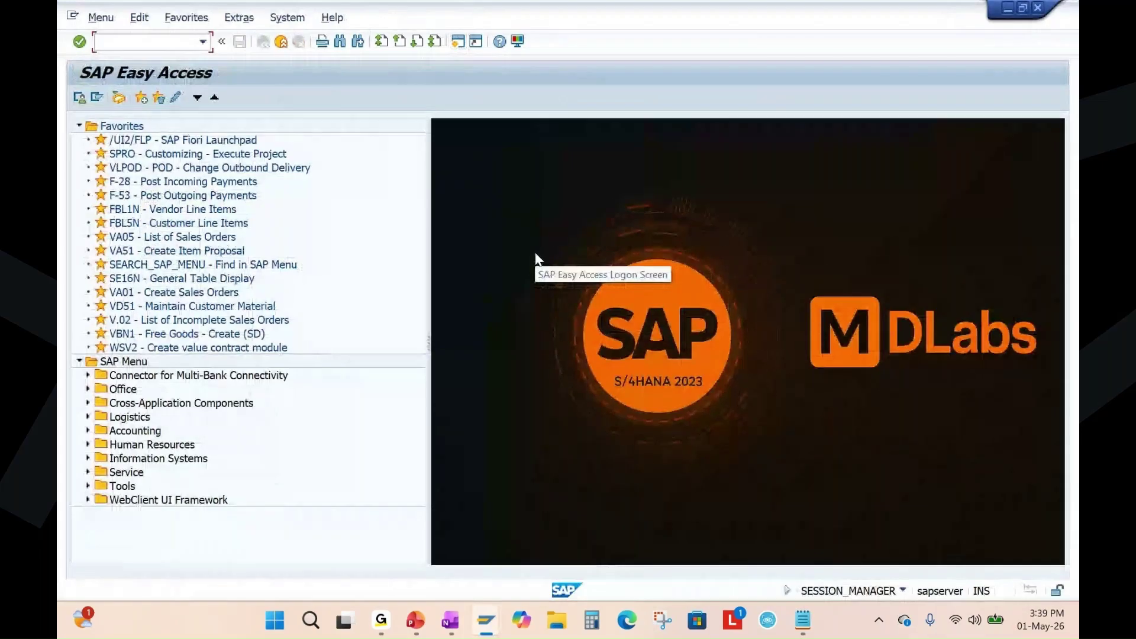
Display maintenance order 4000866 with IW33 and review its system status REL GMPS MANC PRC.
type("iw33")
key("Return")
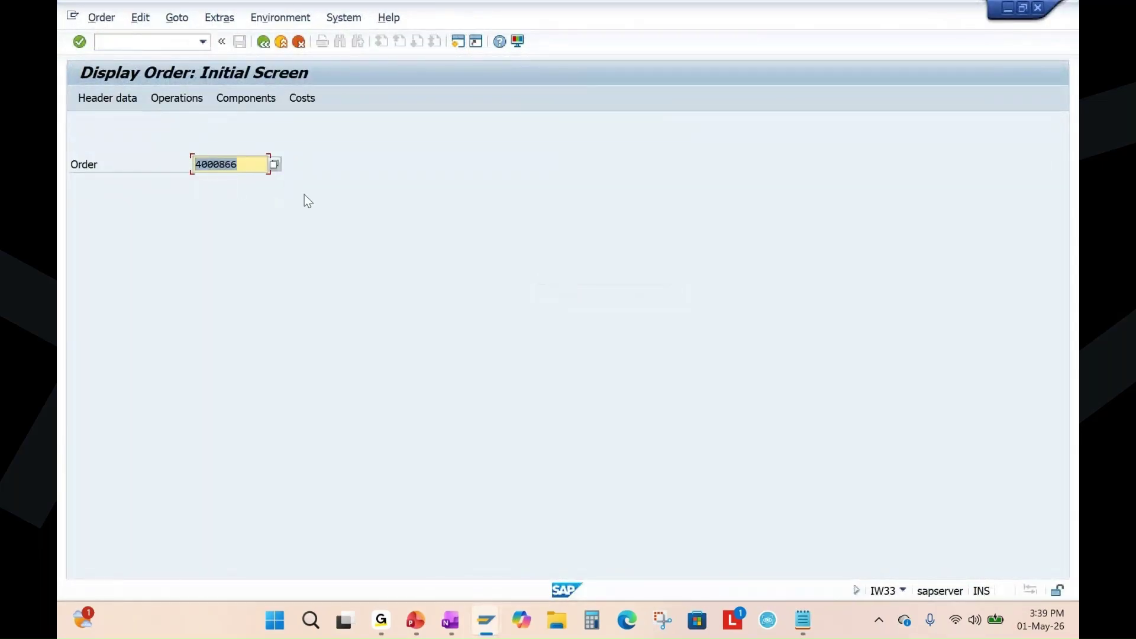
key("Return")
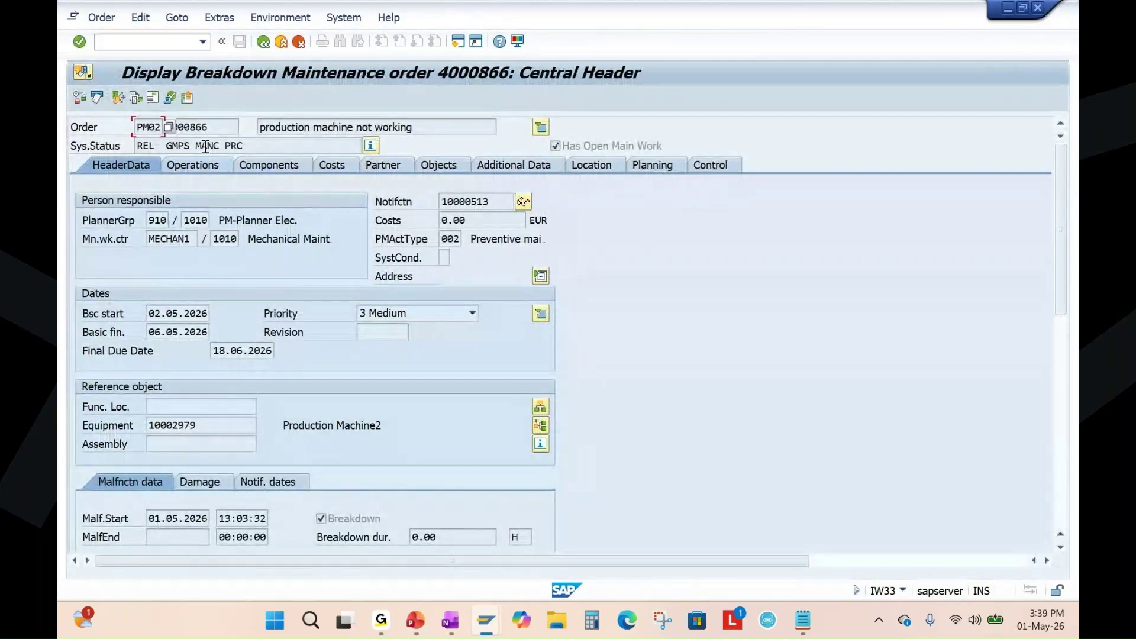
left_click_drag(245, 146, 148, 146)
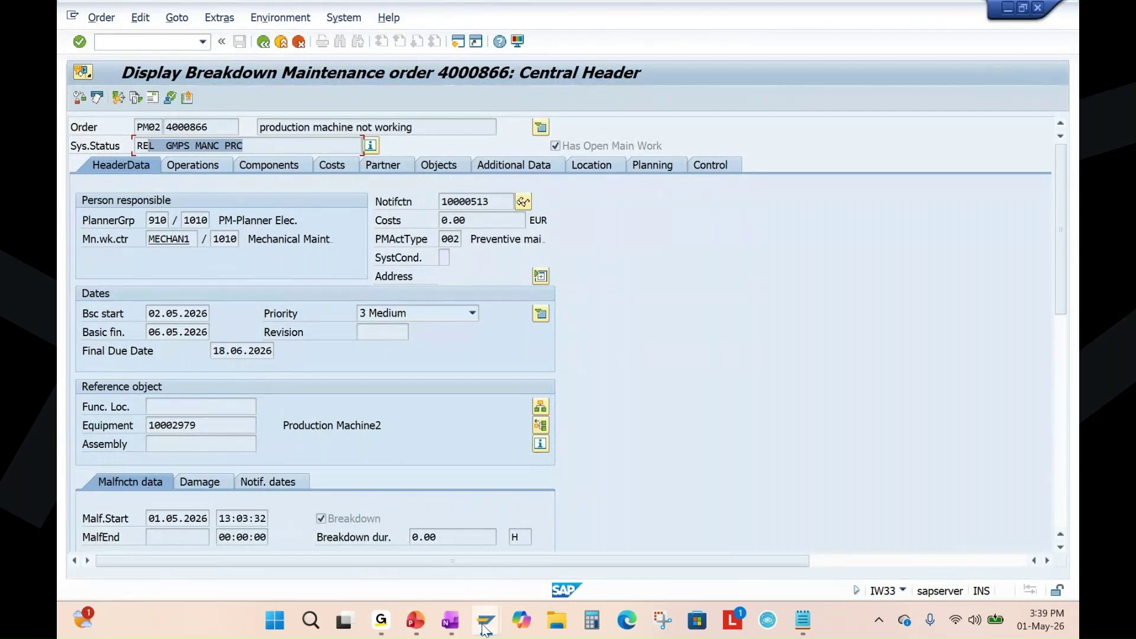
Open an additional SAP session, then return to the presentation.
left_click(805, 524)
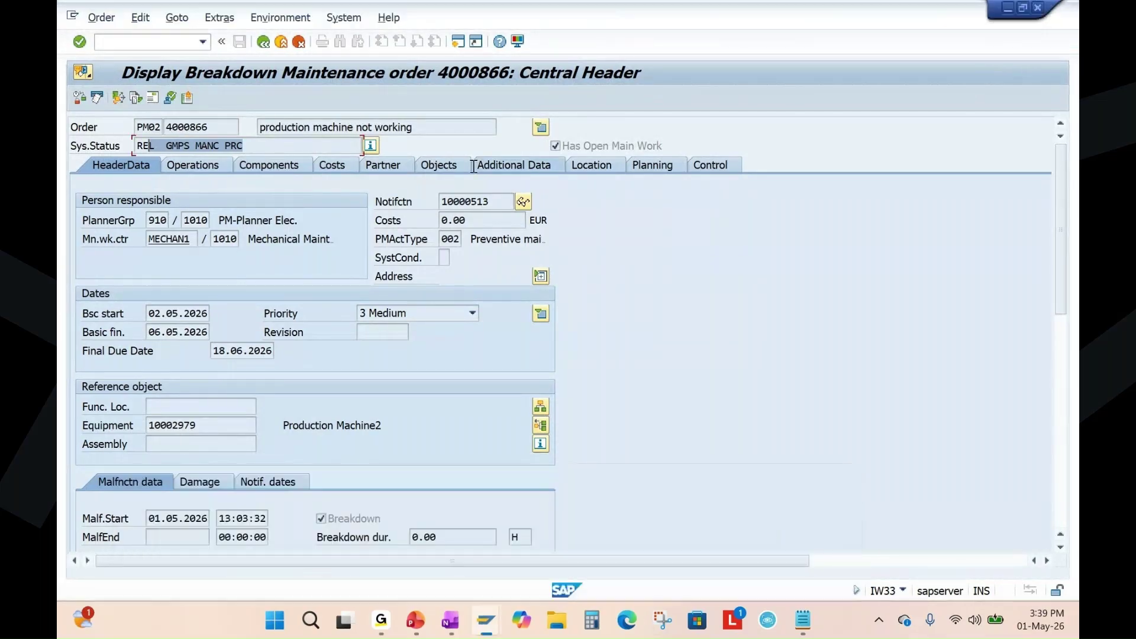
left_click(457, 43)
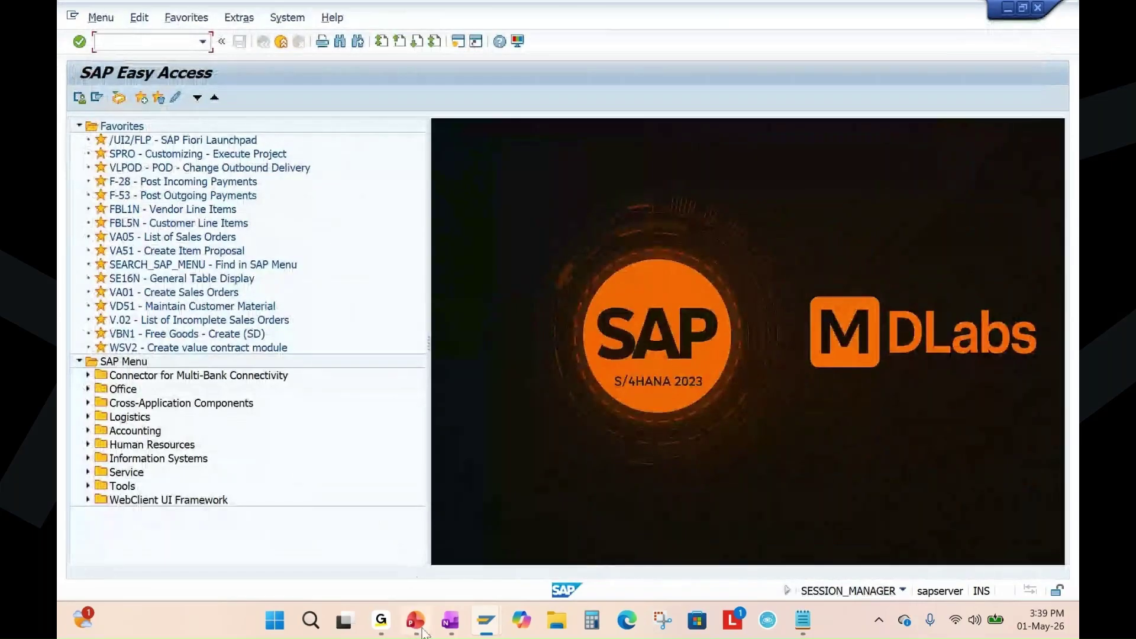
mouse_move(424, 629)
left_click(371, 497)
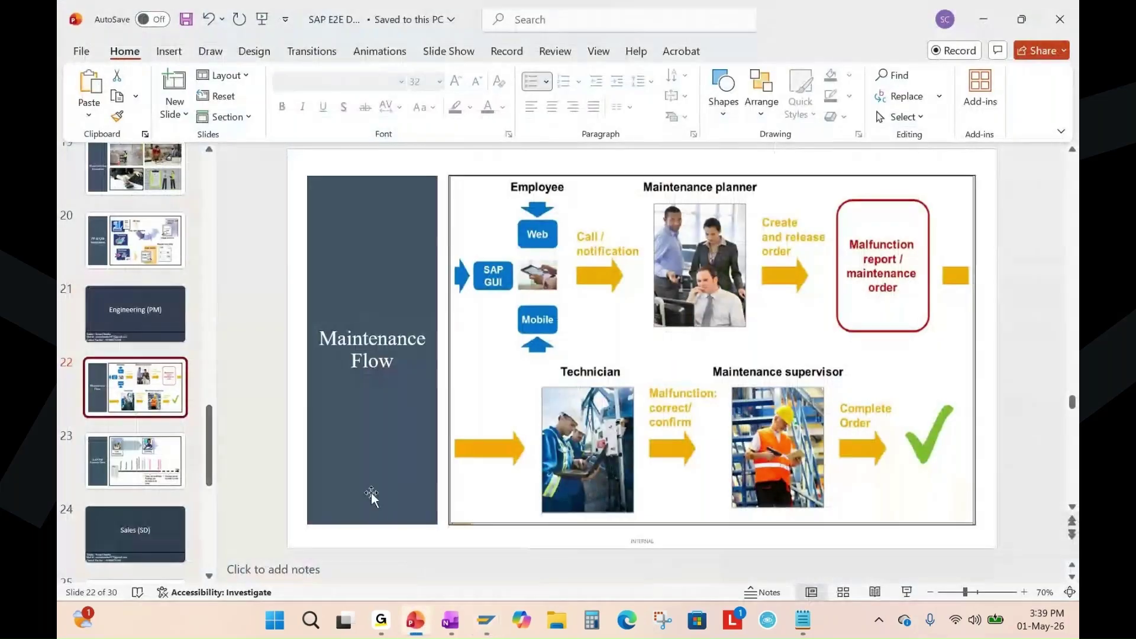
In OneNote, highlight the Goods Issue - MIGO and Maintenance Order confirmation - IW41 steps, then return to SAP.
left_click(450, 620)
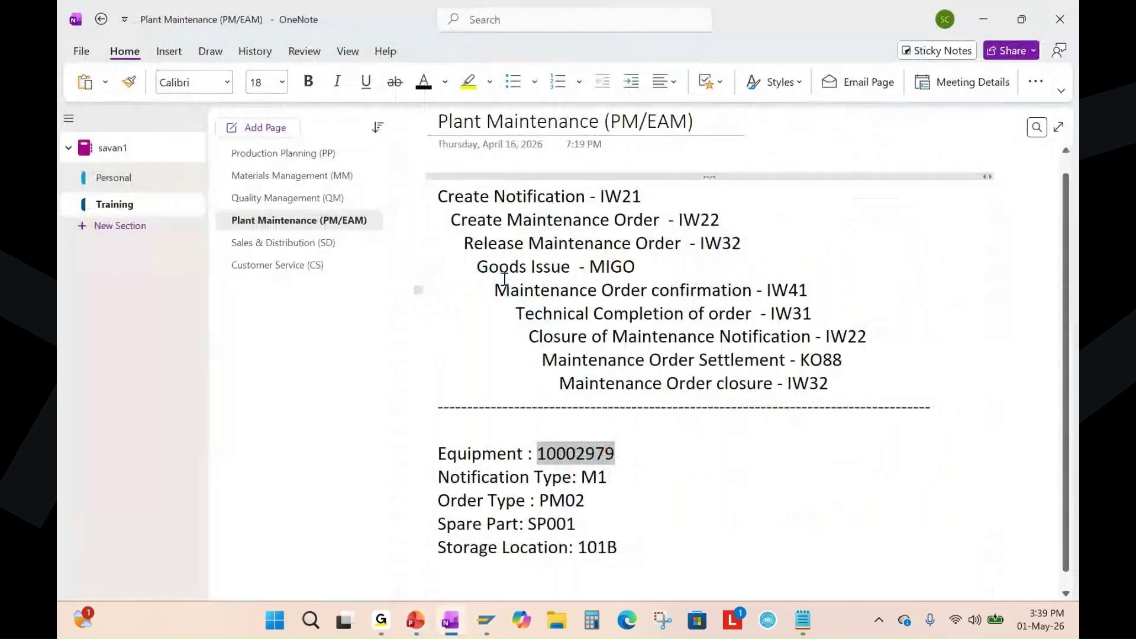
left_click_drag(478, 267, 634, 267)
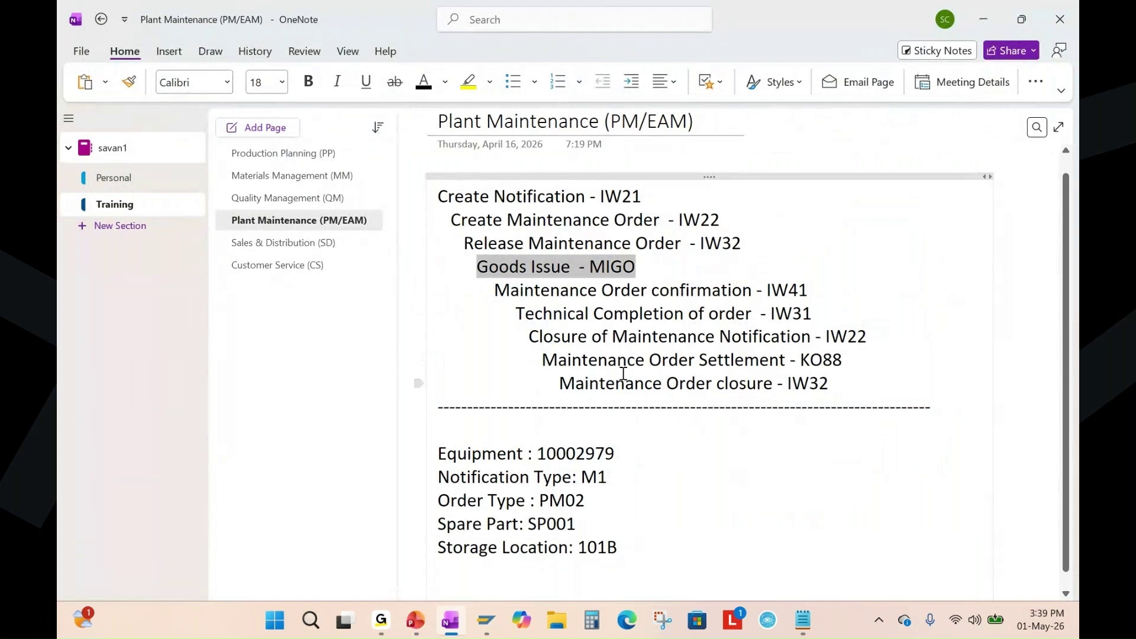
left_click_drag(495, 290, 814, 290)
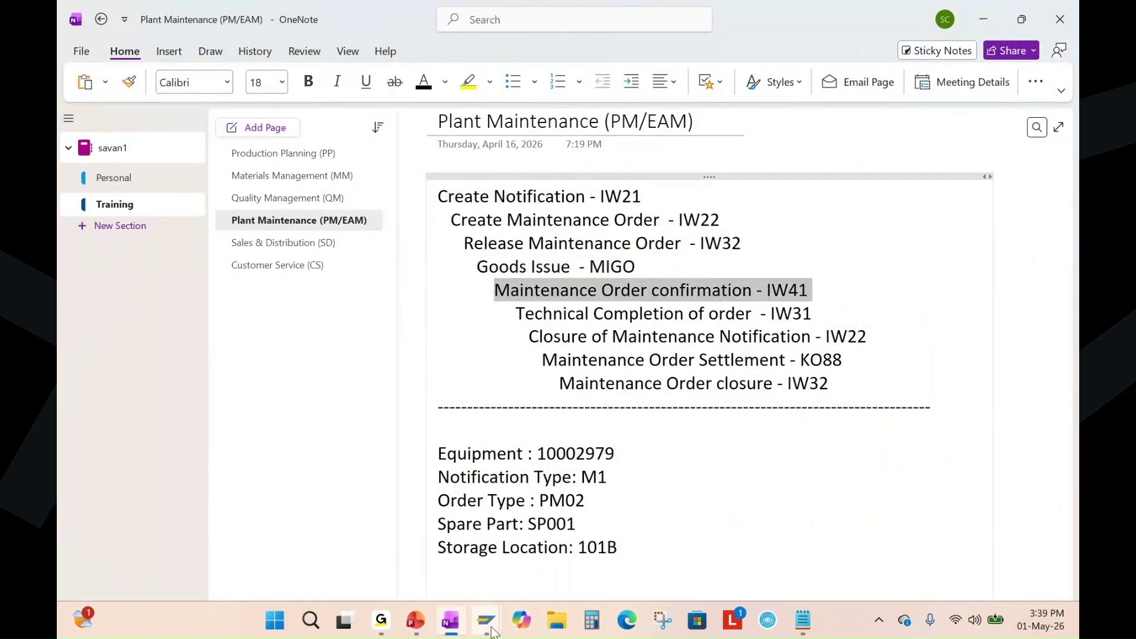
mouse_move(491, 631)
left_click(819, 492)
Open the IW41 confirmation for order 4000866 and enter 2.5 H actual work.
type("i")
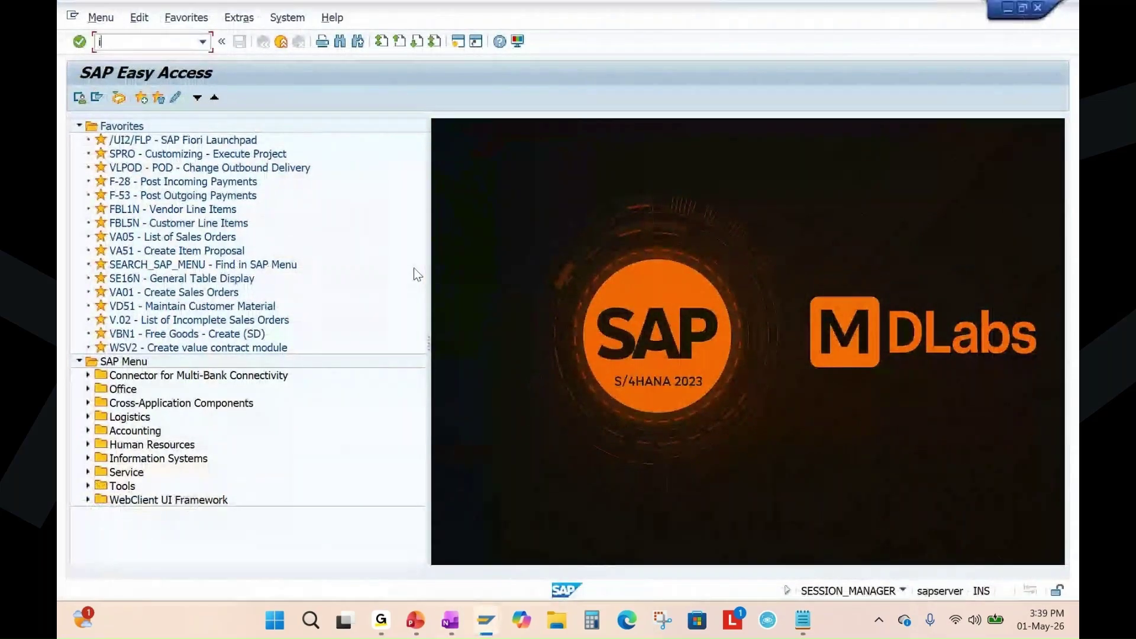
type("w41")
key("Return")
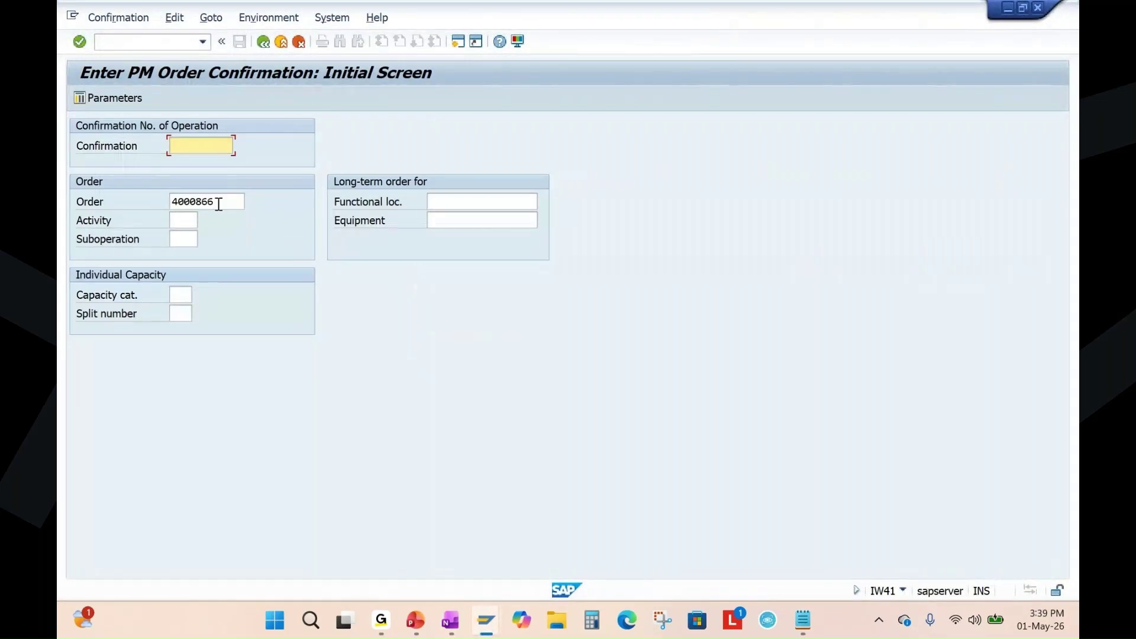
left_click(225, 202)
double_click(225, 202)
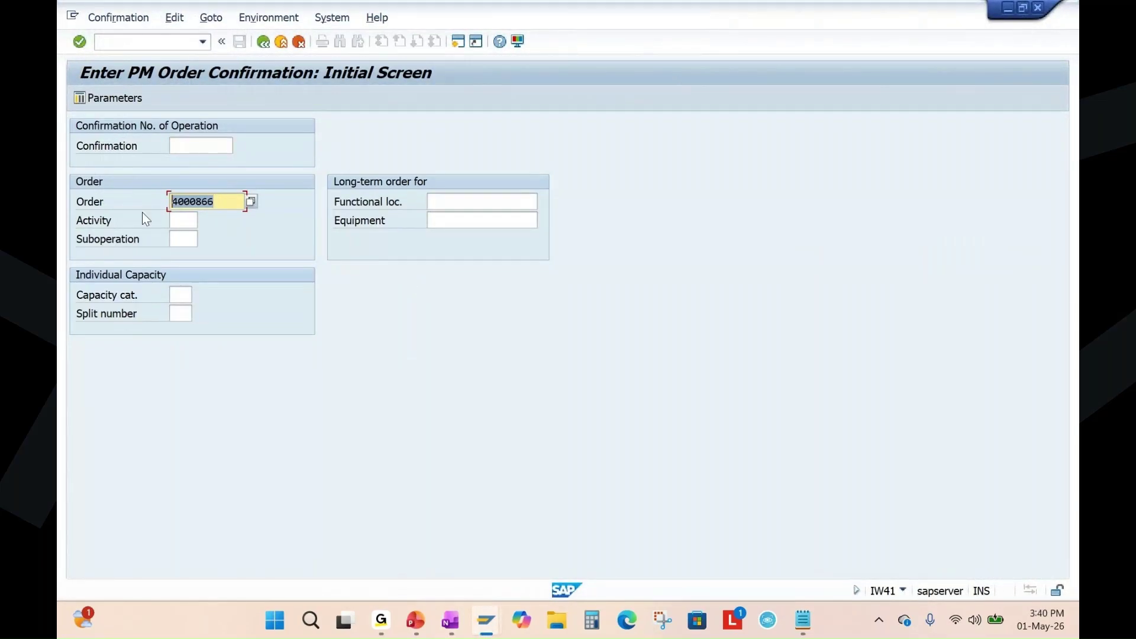
key("Return")
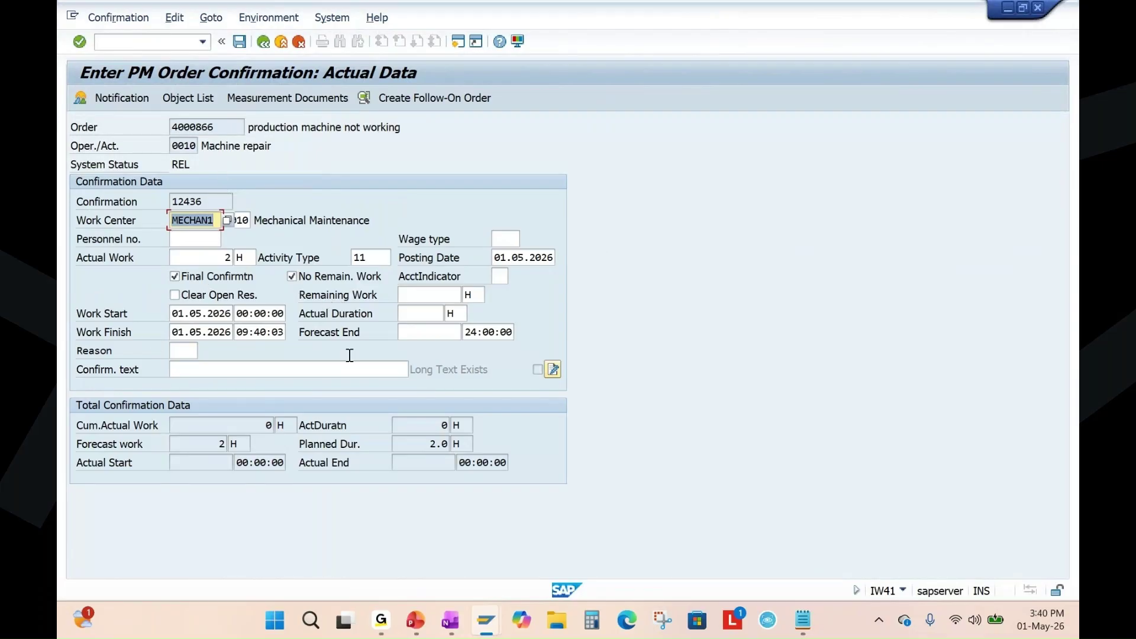
double_click(227, 257)
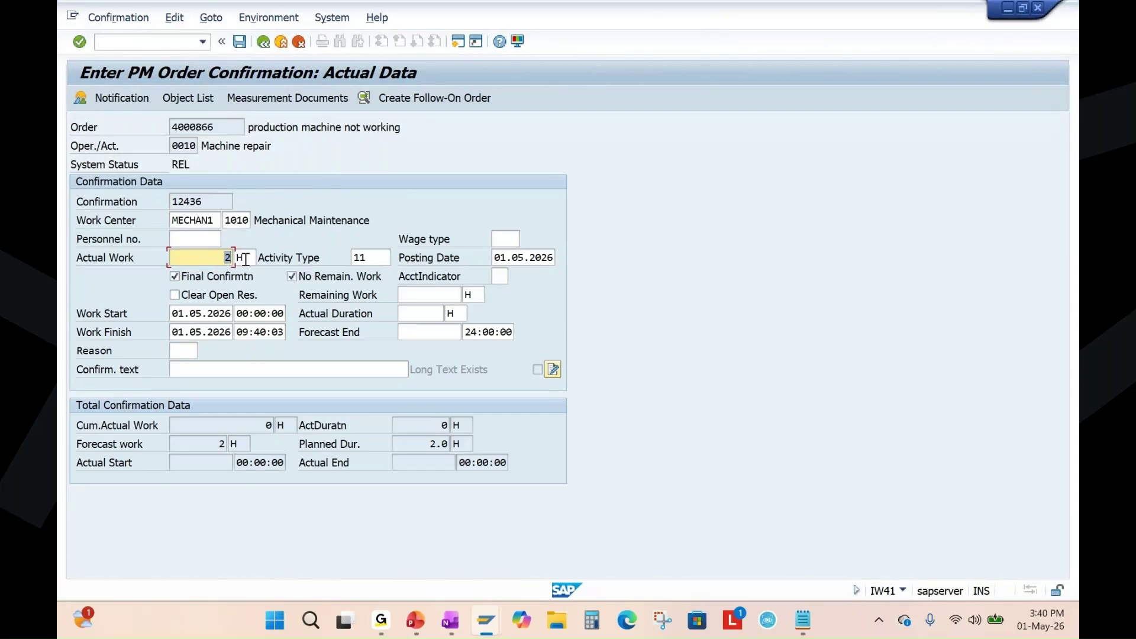
type("2.")
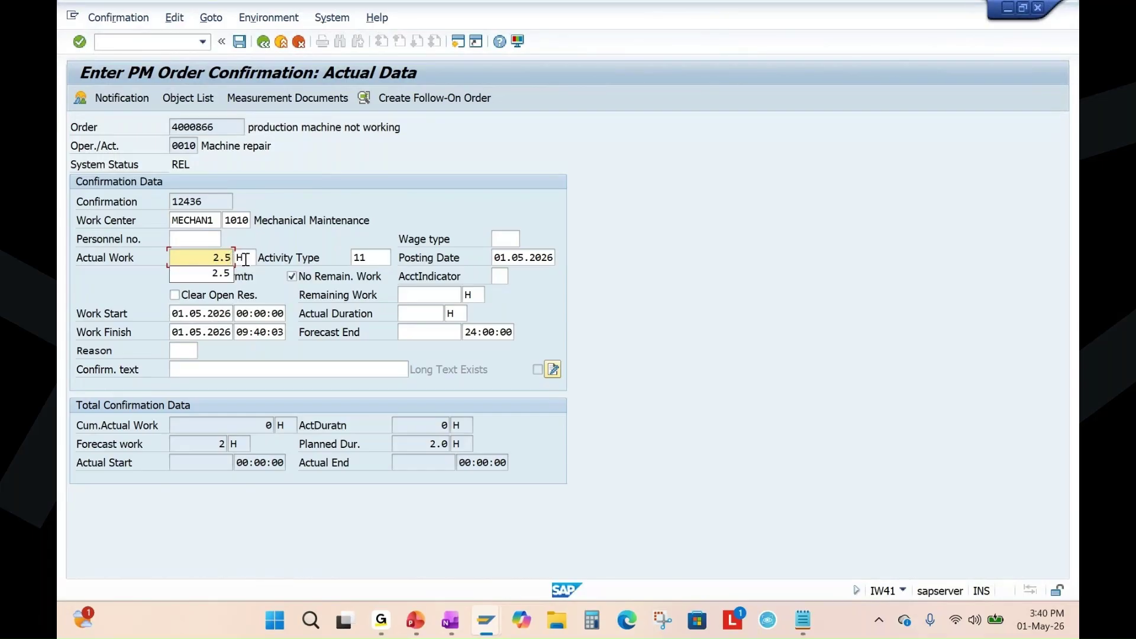
type("5")
key("Return")
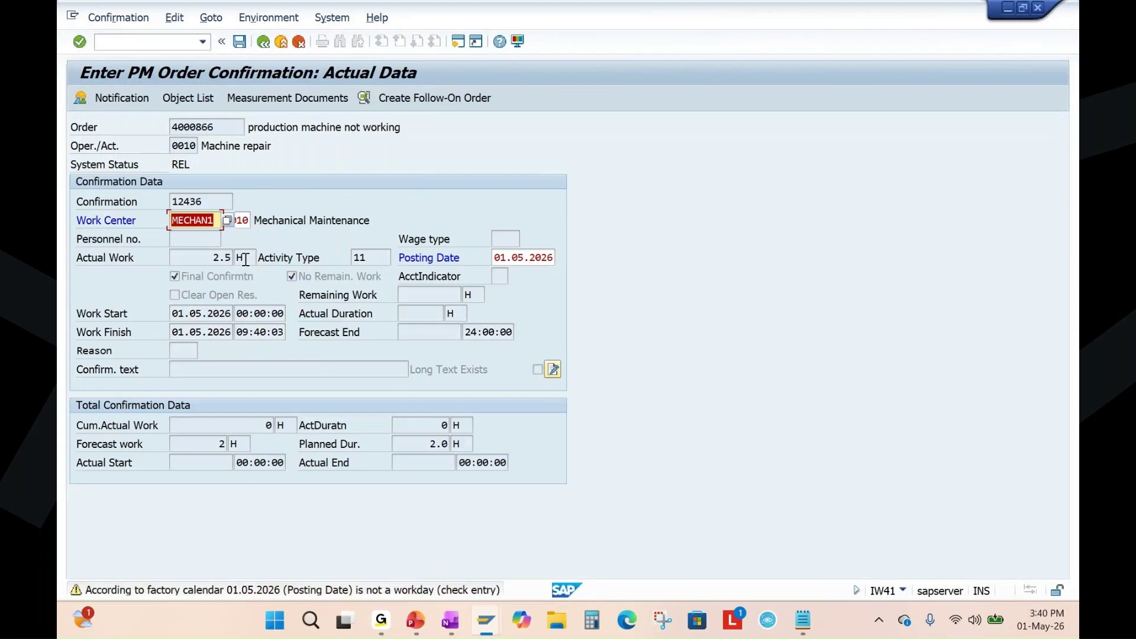
key("Return")
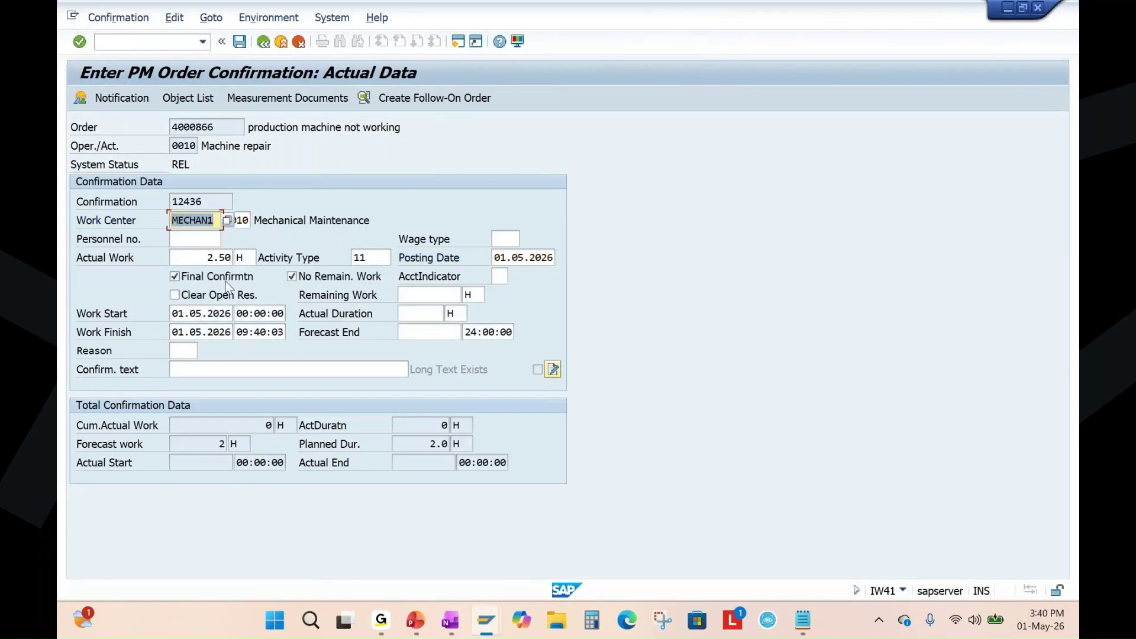
Add the confirmation text 'repair activity complete' and save the confirmation.
left_click(237, 371)
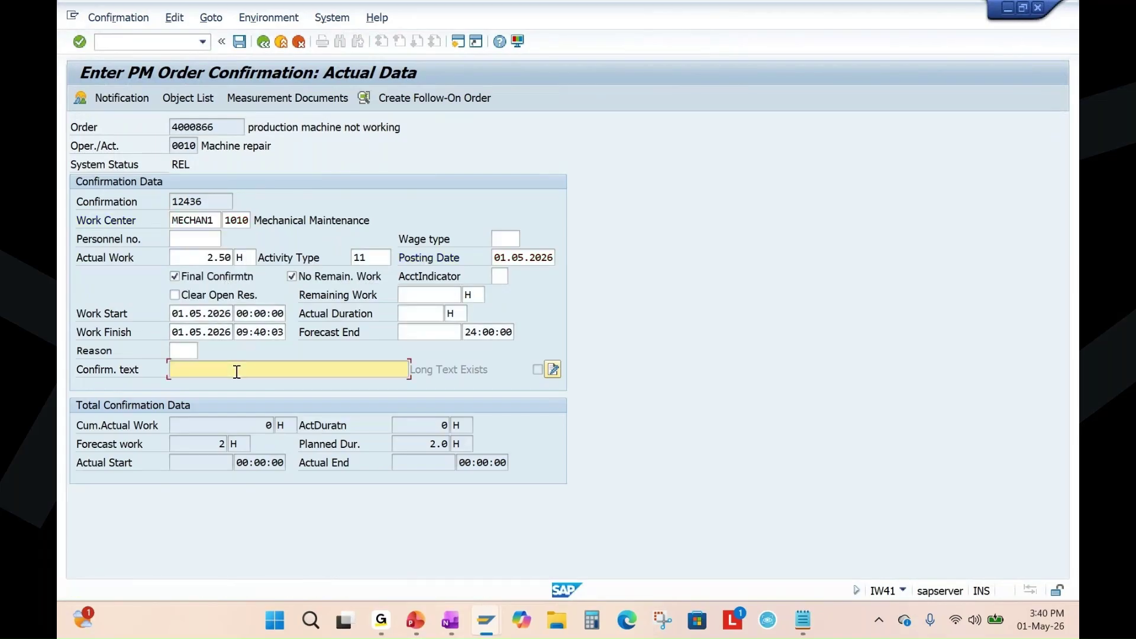
type("repa")
type("ir activity completed")
key("Return")
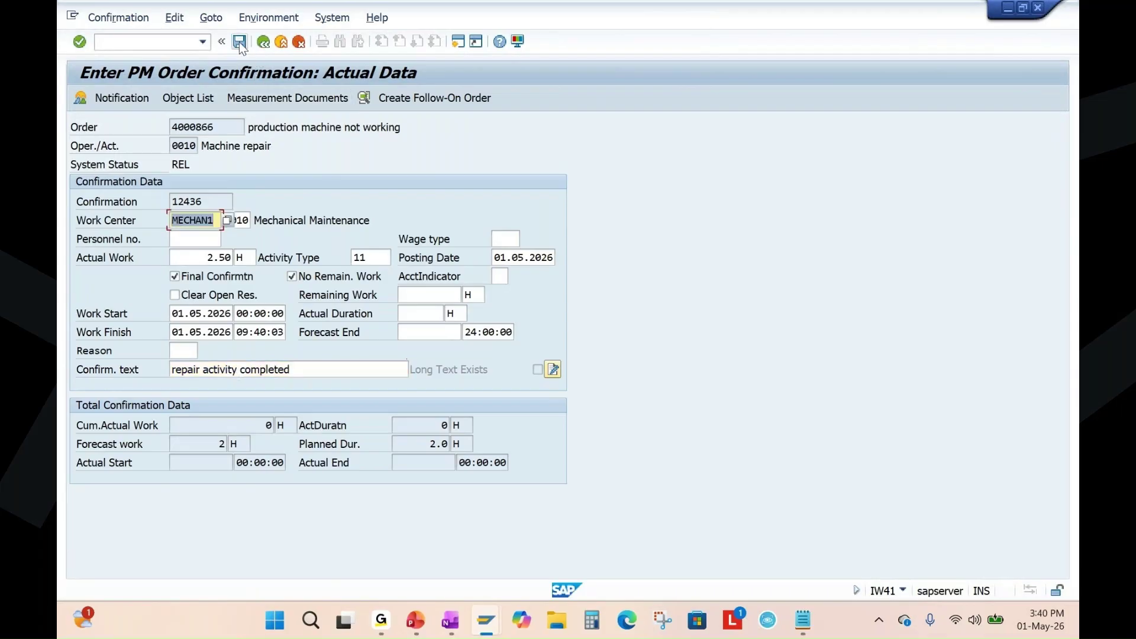
left_click(239, 41)
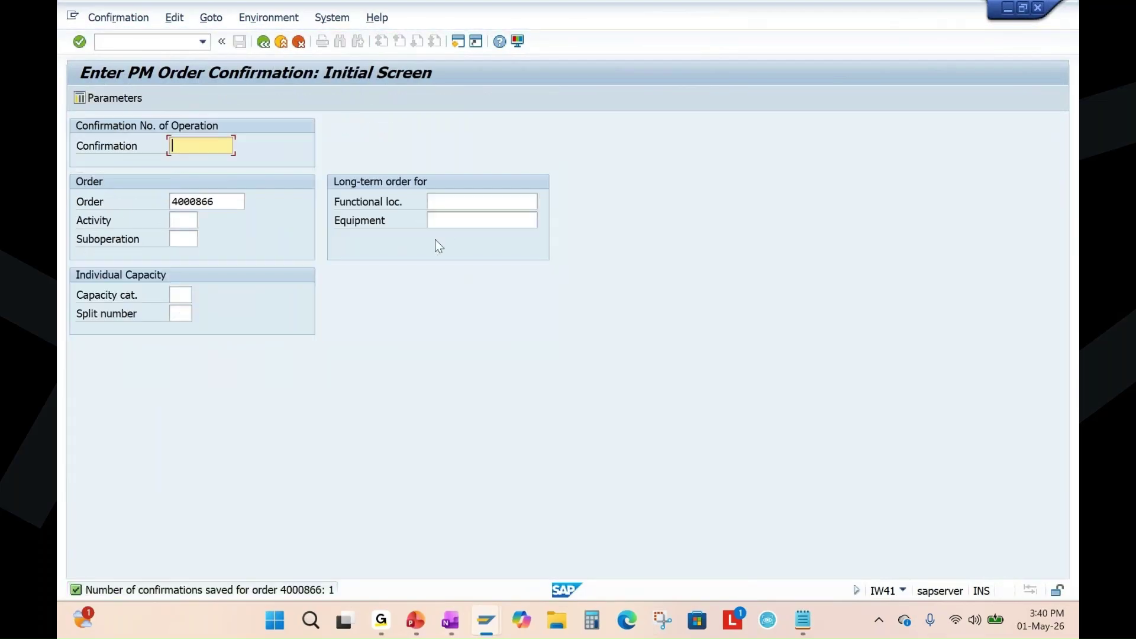
Reload order 4000866 in IW33 and compare its 2 hours planned with 2.500 hours actual work.
left_click(486, 620)
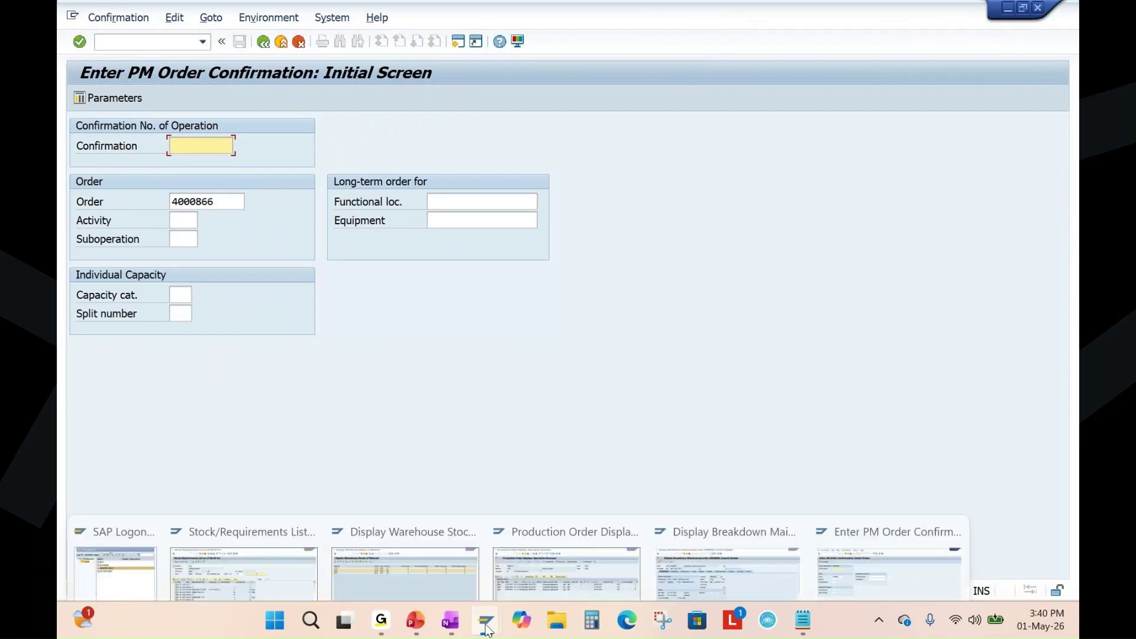
left_click(759, 523)
left_click(263, 41)
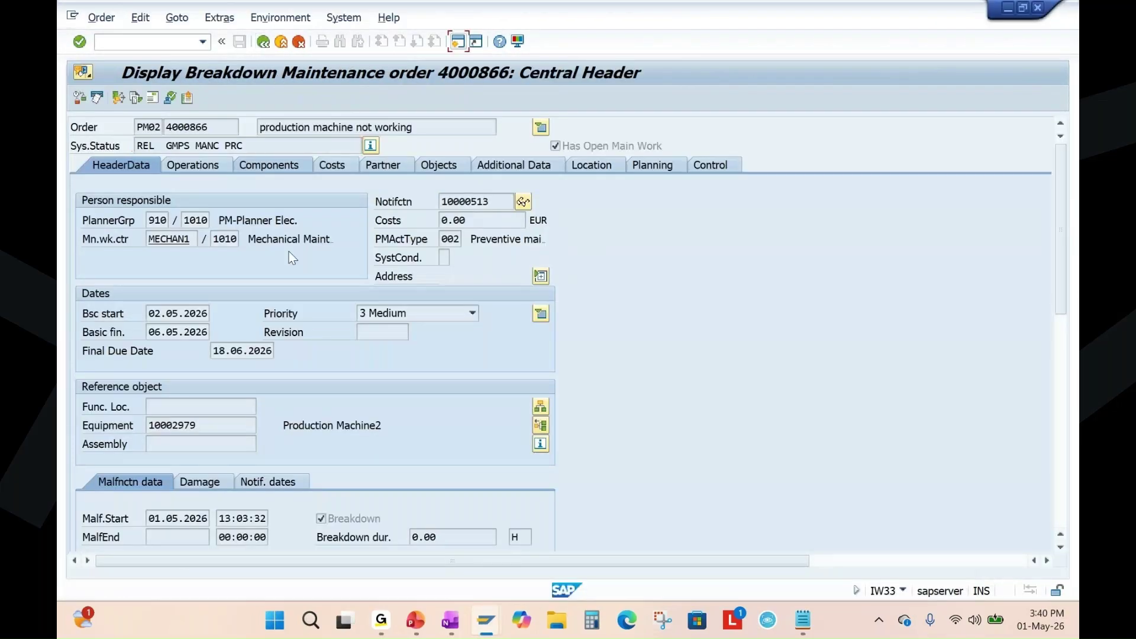
key("Return")
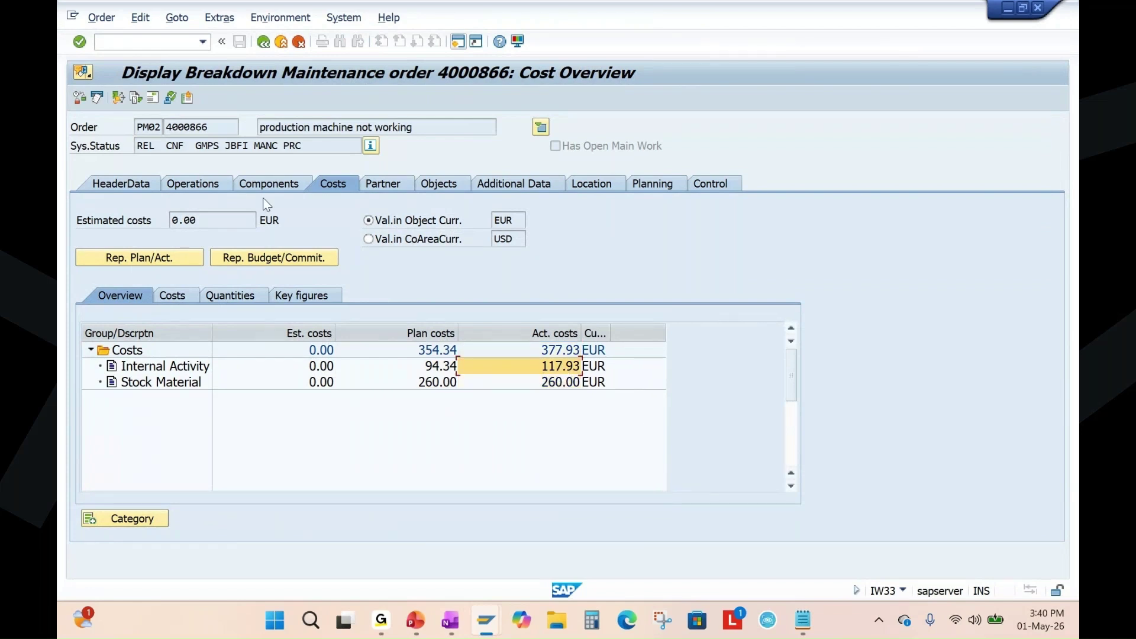
left_click(204, 184)
double_click(811, 259)
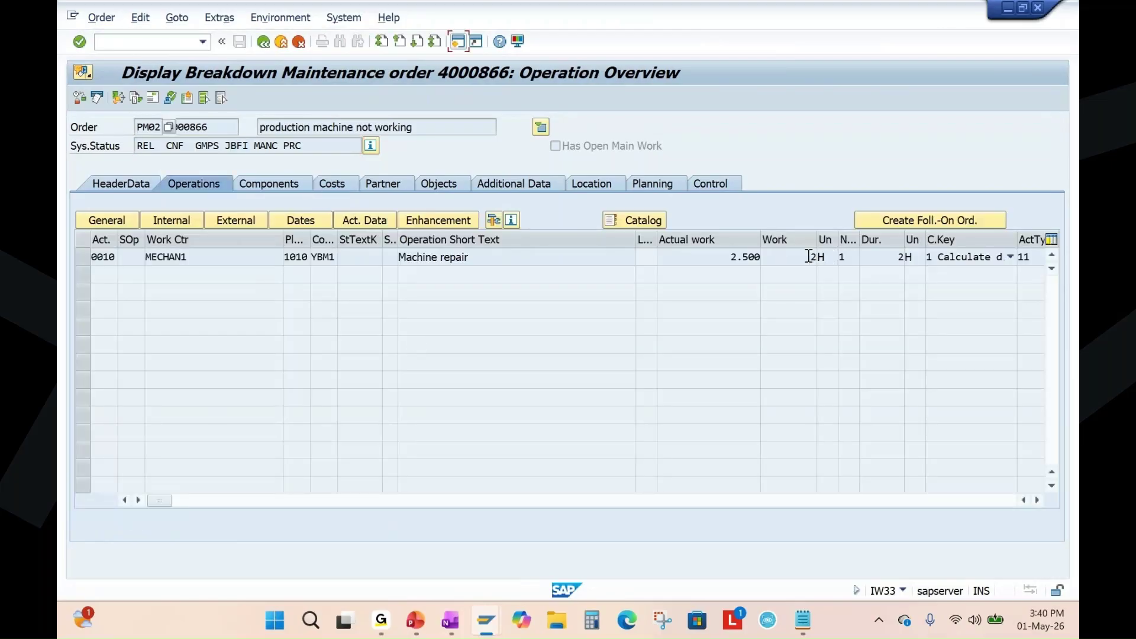
double_click(716, 261)
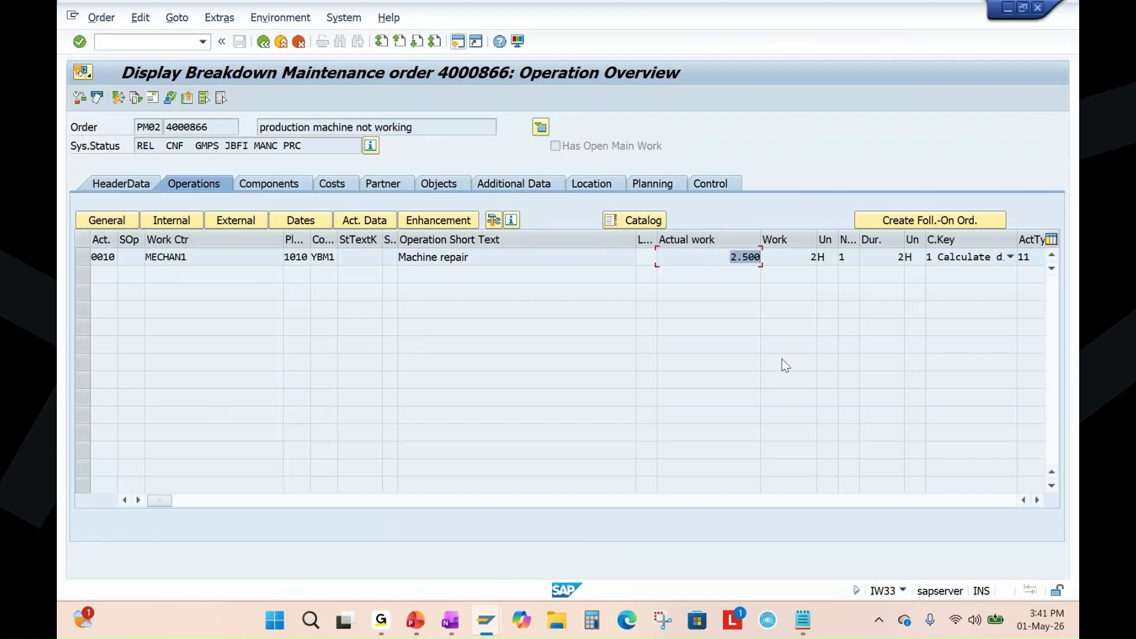
left_click(264, 42)
Show slide 23 of the deck, then bring back the Enter PM Order Confirmation window.
left_click(415, 620)
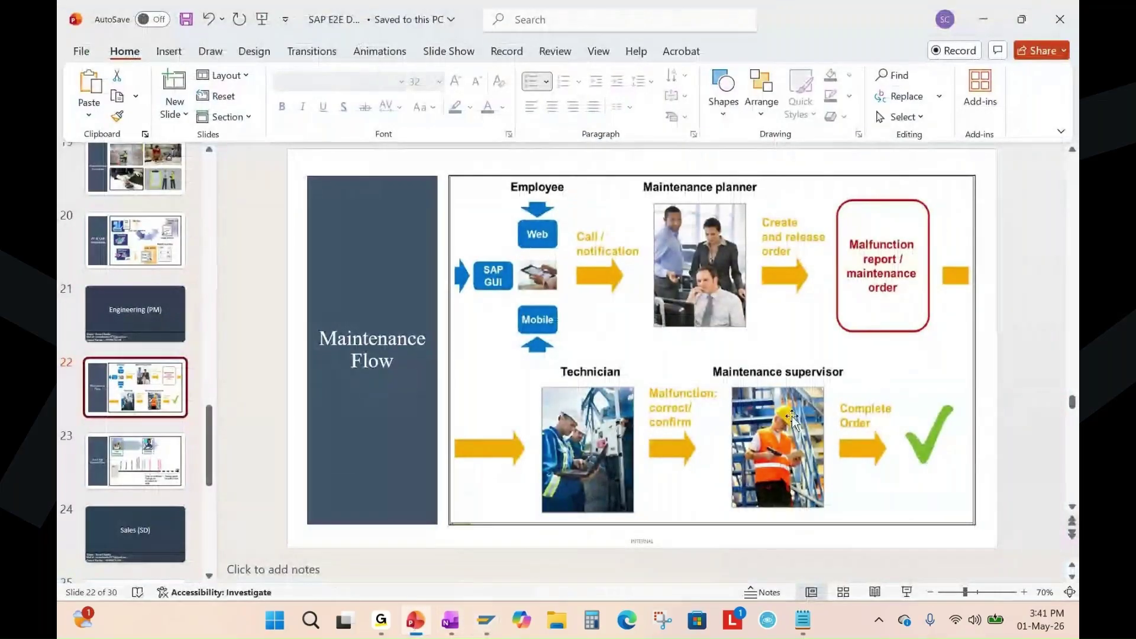
left_click(155, 468)
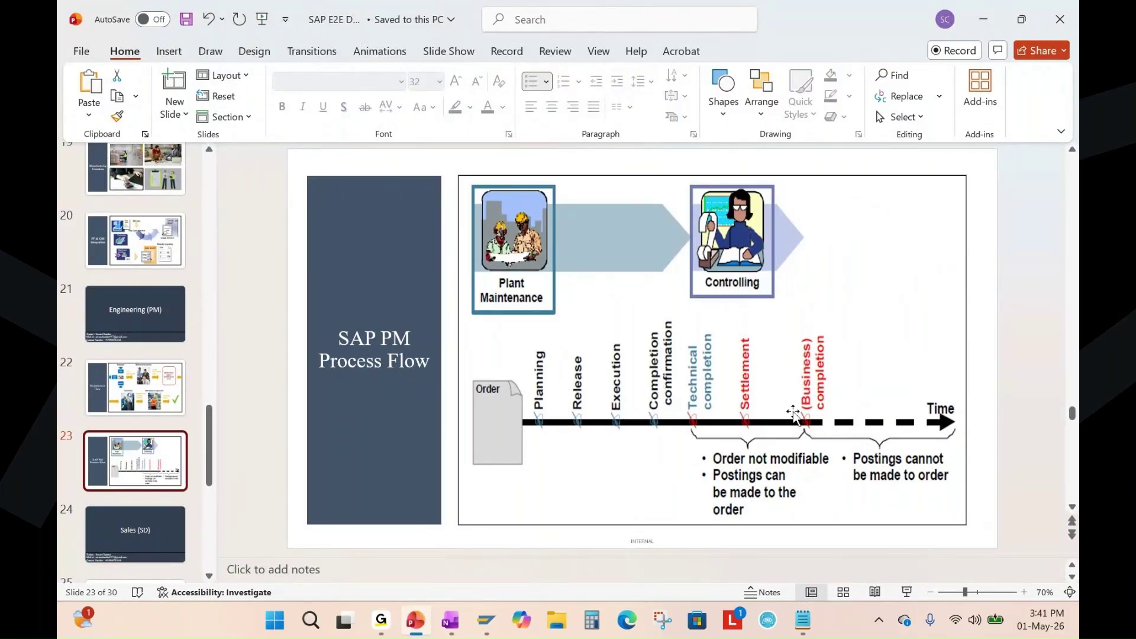
left_click(486, 620)
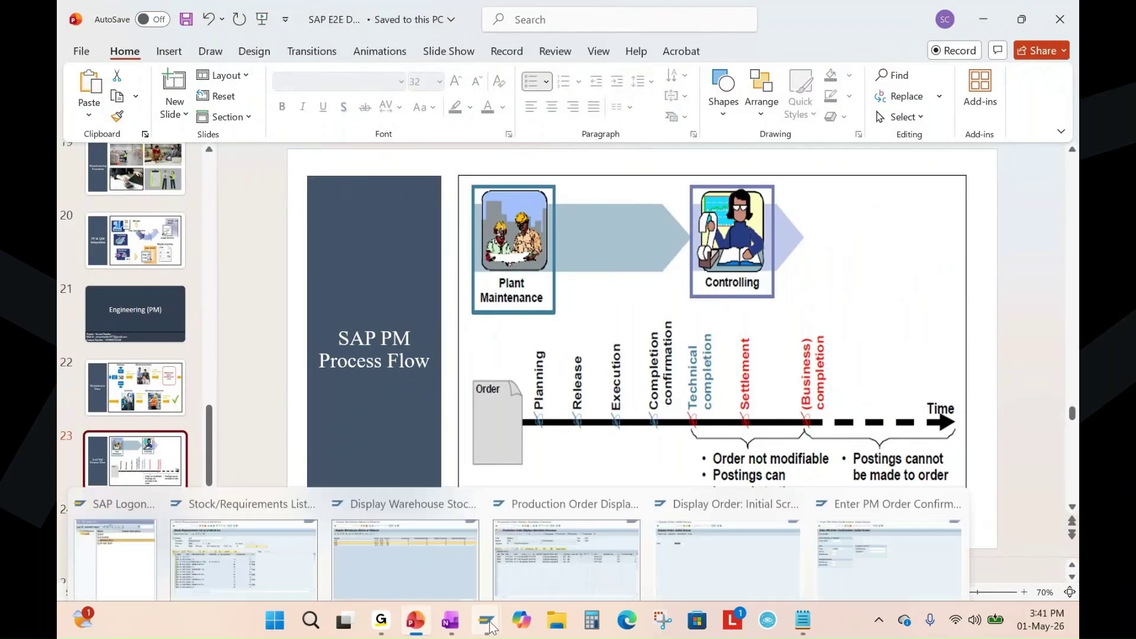
left_click(871, 521)
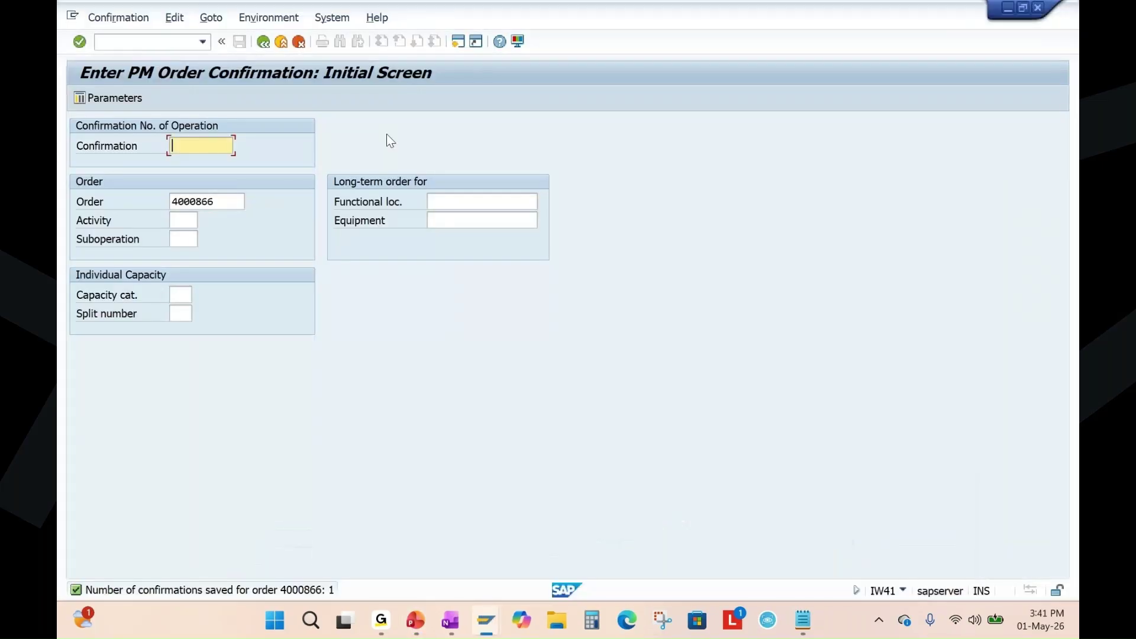
Open the breakdown order in IW32 and technically complete it, accepting the reference date.
left_click(264, 42)
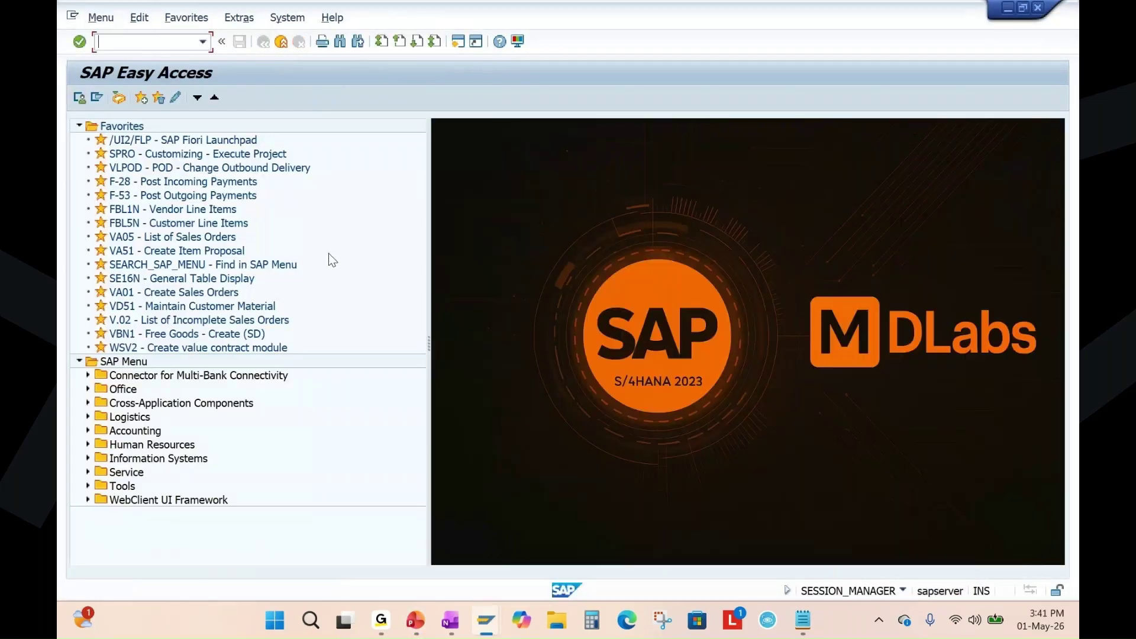
type("iw32")
key("Return")
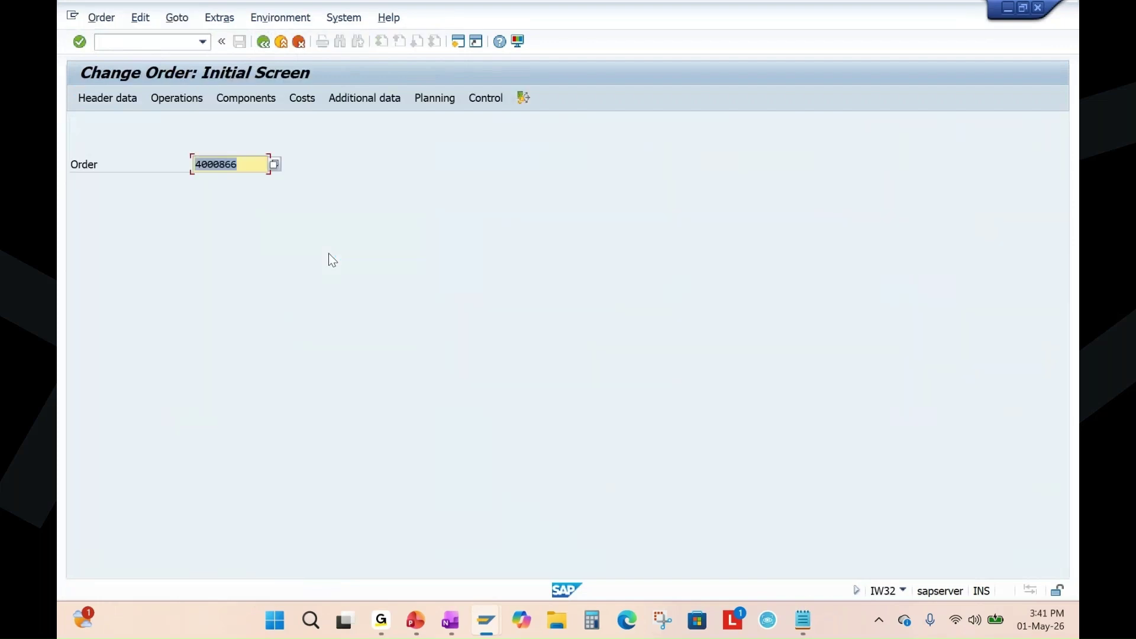
key("Return")
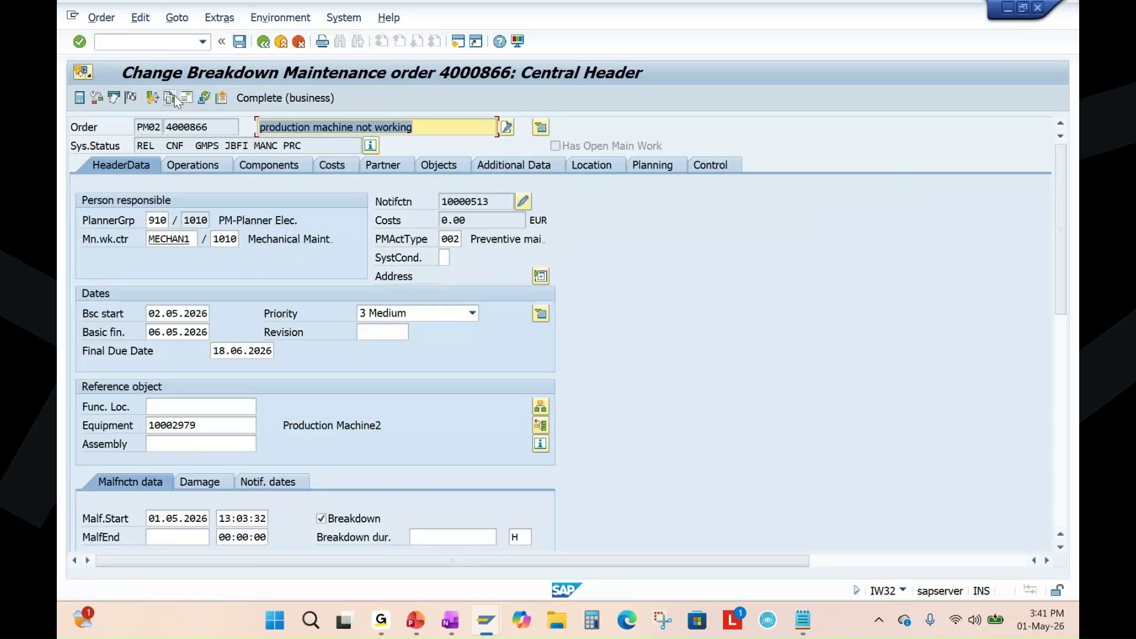
left_click(132, 98)
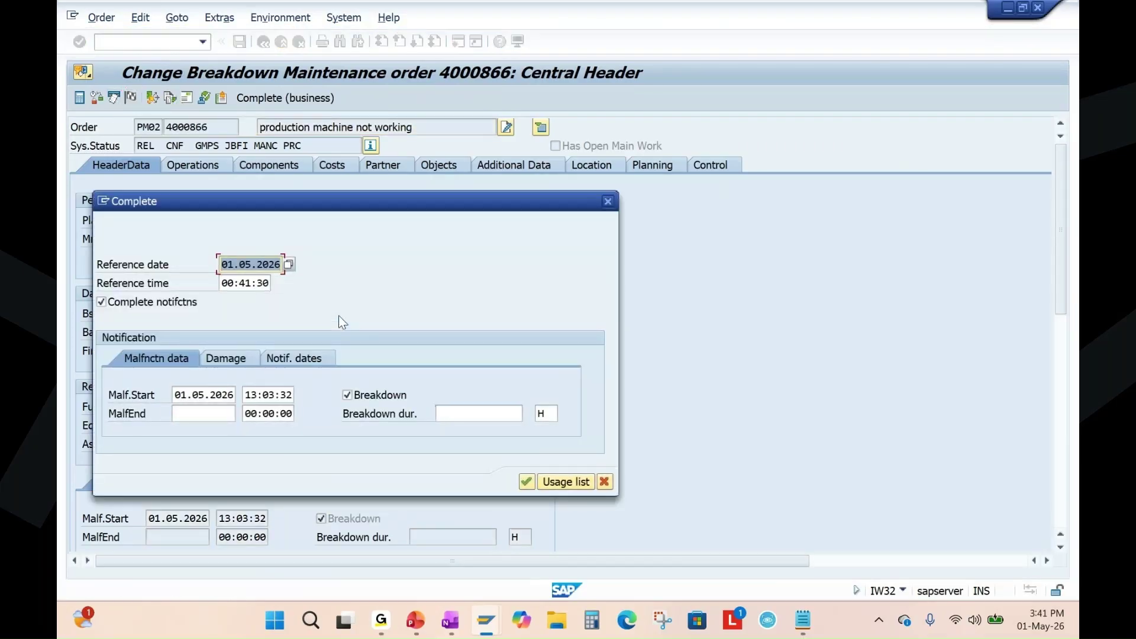
left_click(526, 481)
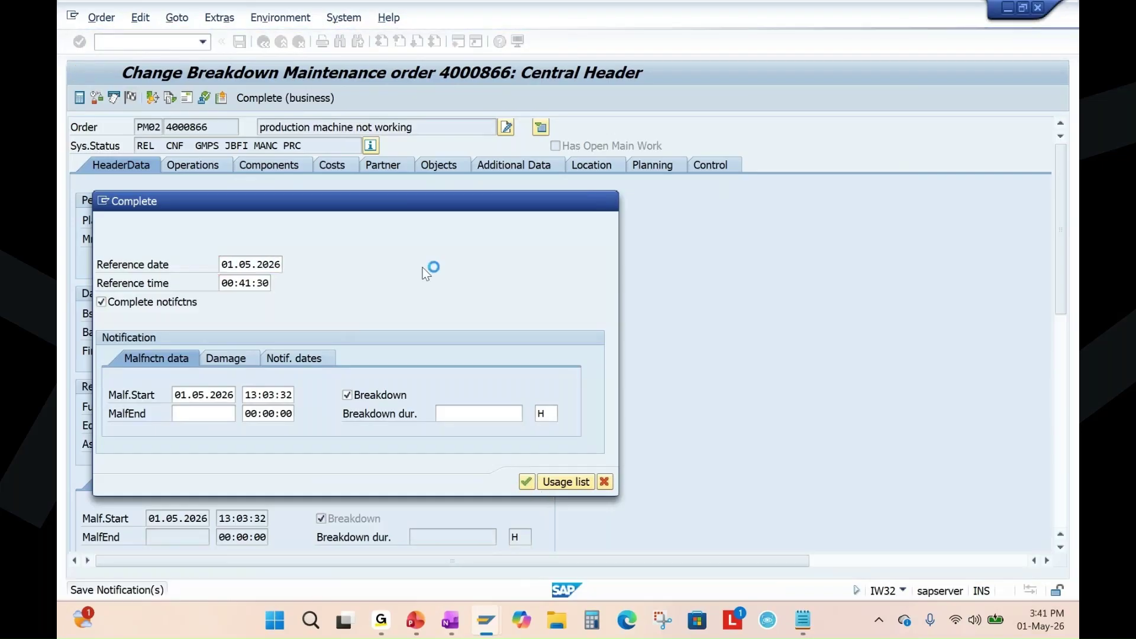
Verify the order shows TECO, save it, and return to Easy Access.
key("Return")
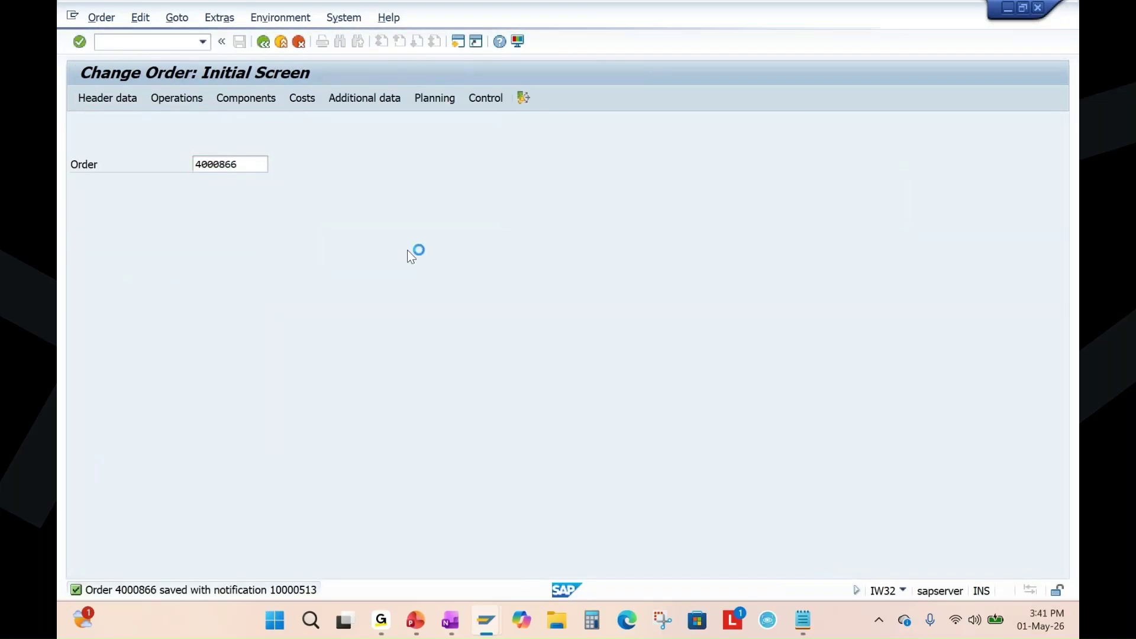
double_click(155, 146)
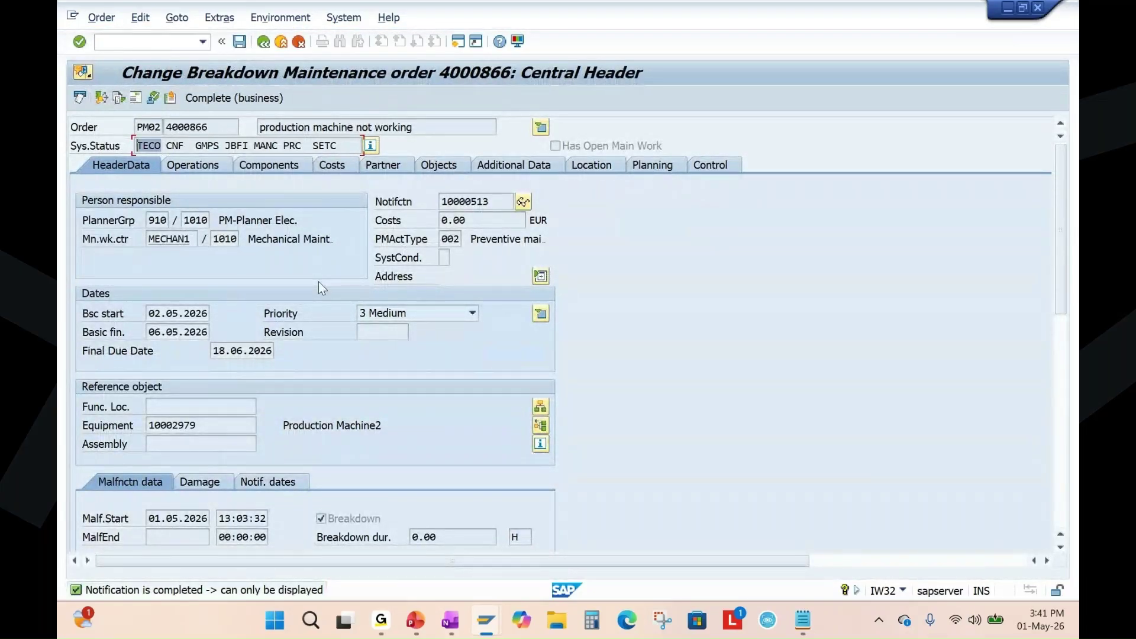
left_click(240, 40)
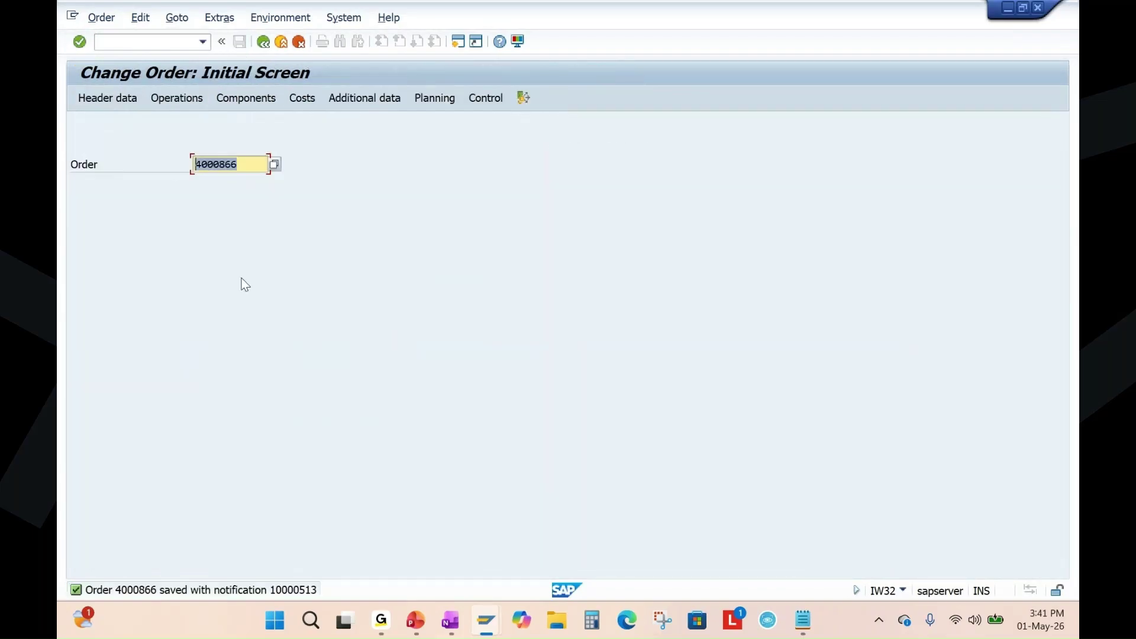
key("Home")
left_click(263, 41)
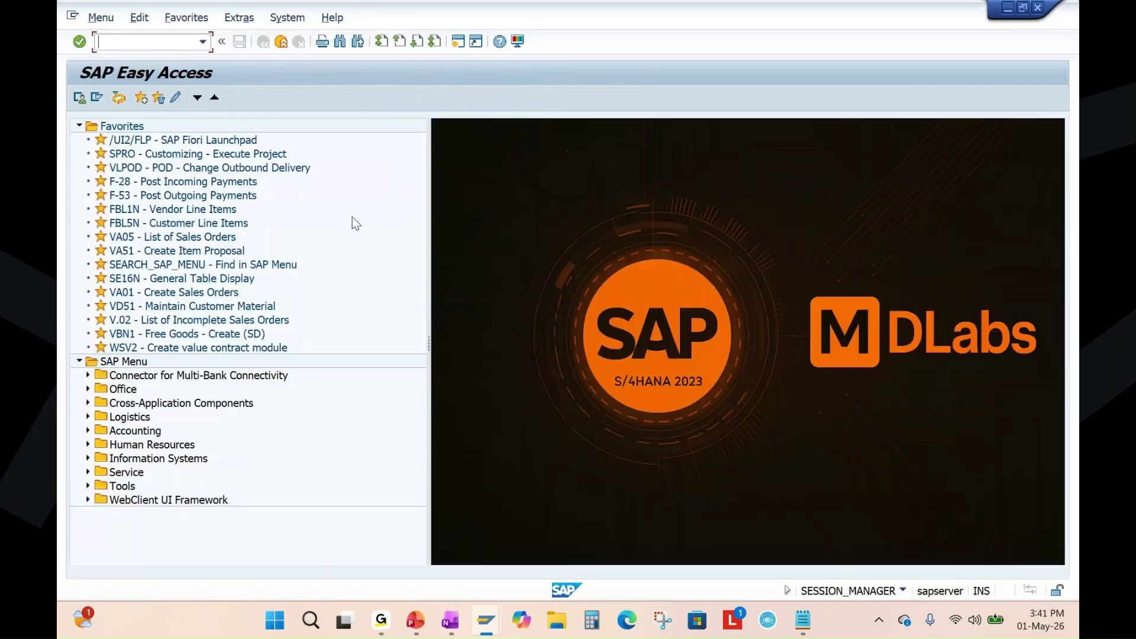
Run KO88 settlement for period 05 with Test Run switched off.
left_click(416, 620)
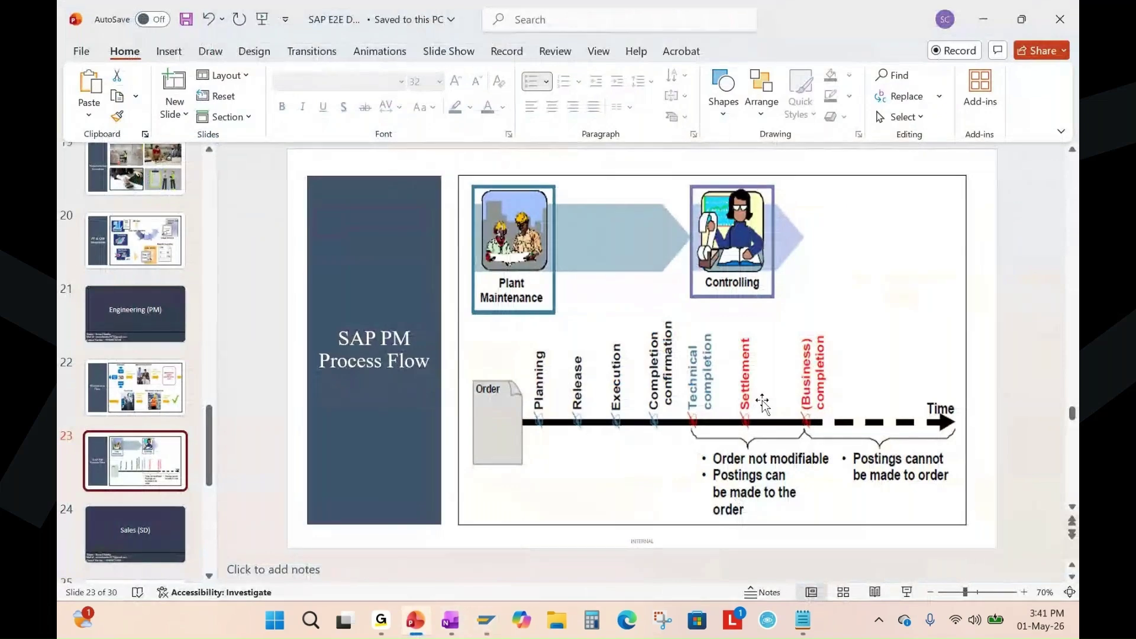
key("alt+Tab")
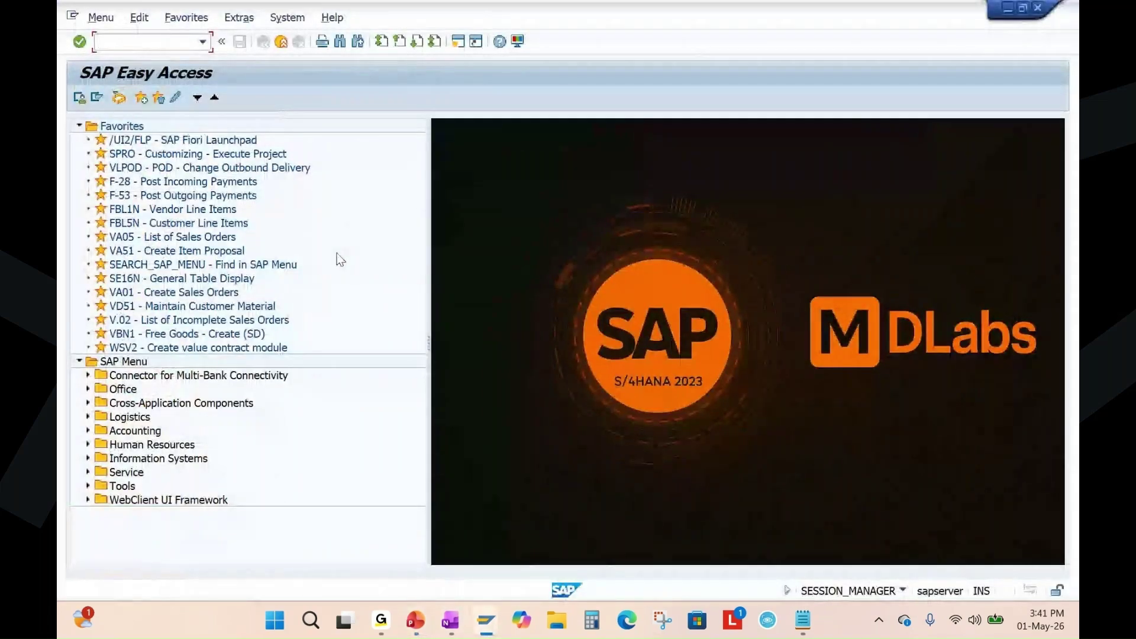
type("ko88")
key("Return")
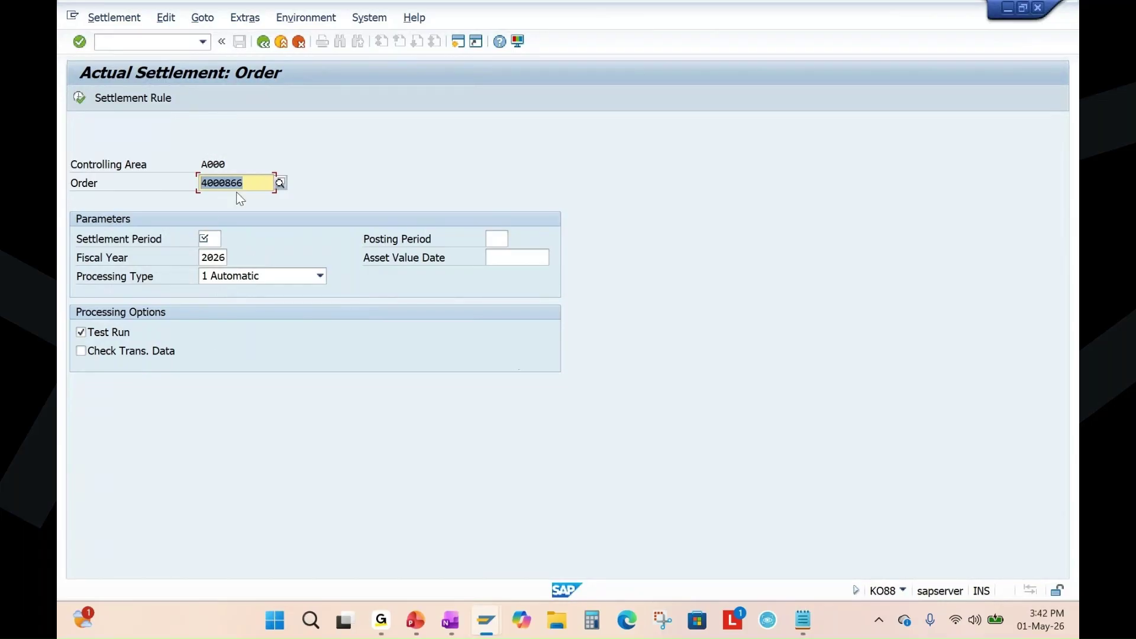
left_click(217, 241)
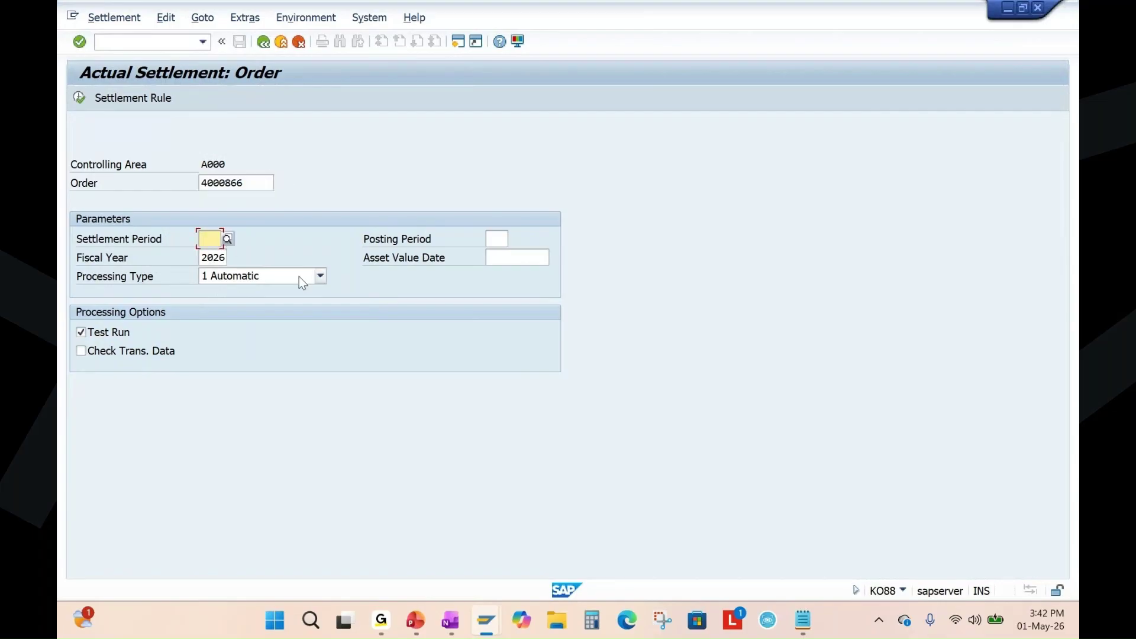
type("05")
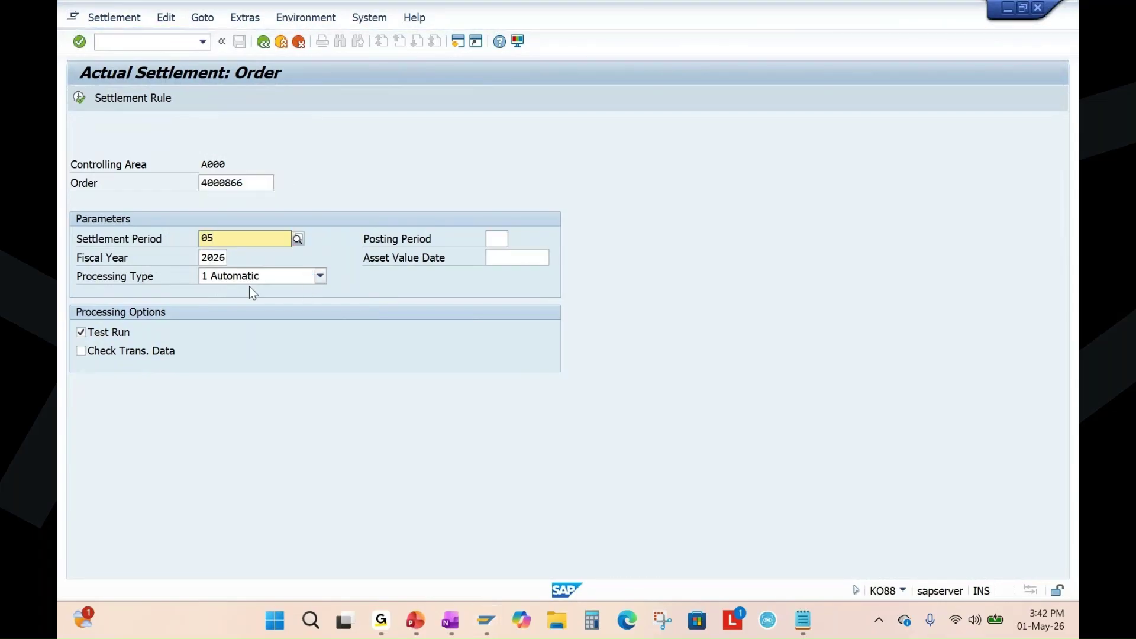
left_click(205, 297)
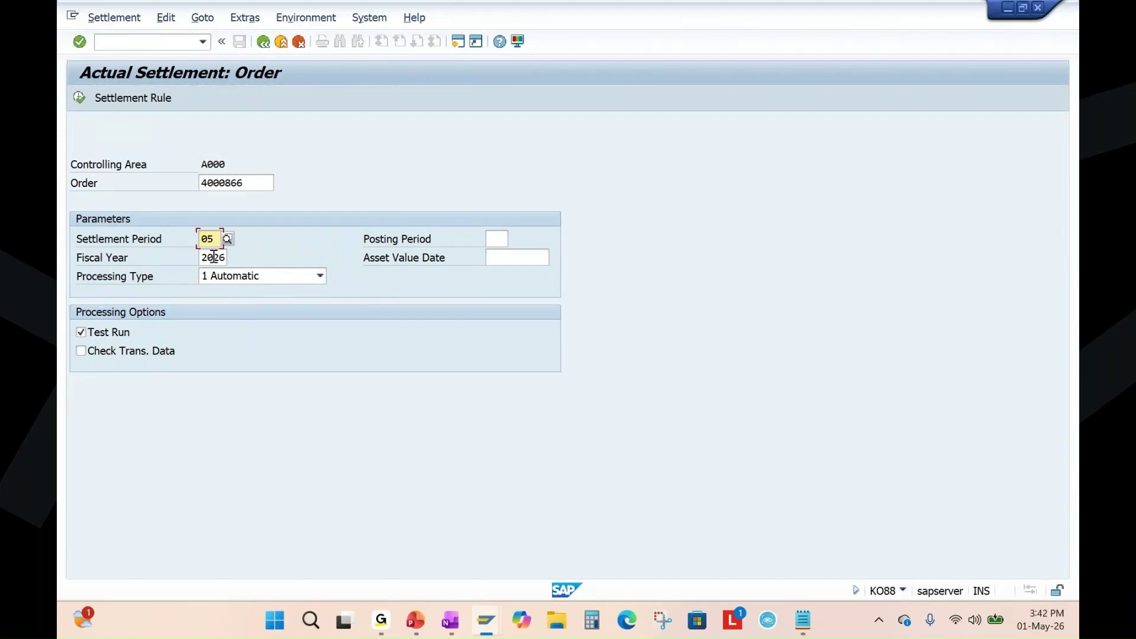
left_click(81, 332)
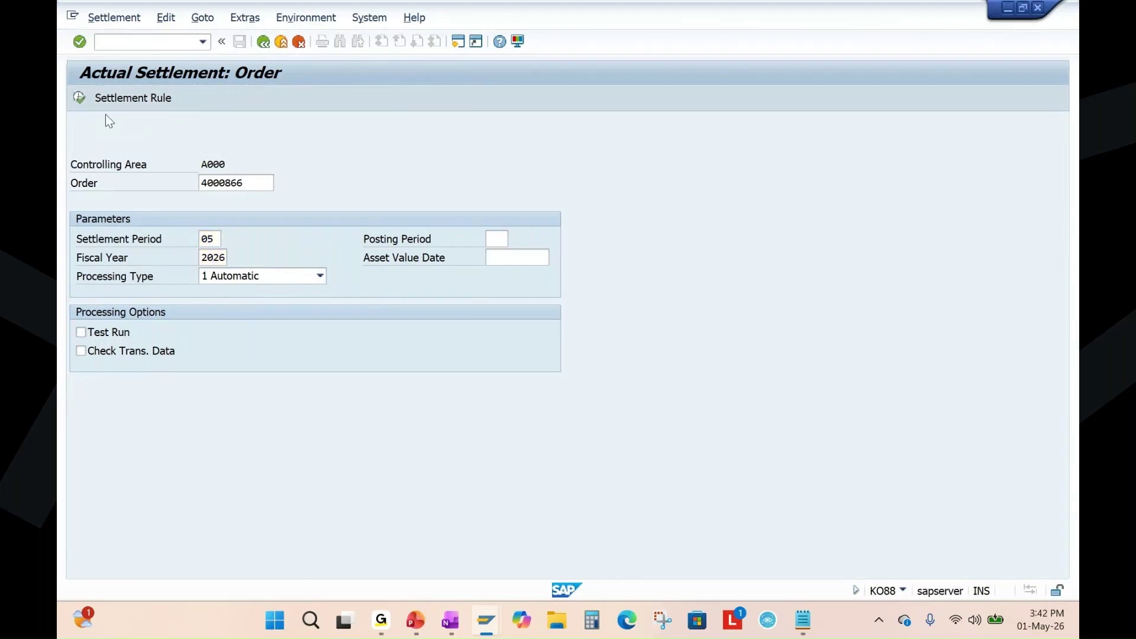
key("F8")
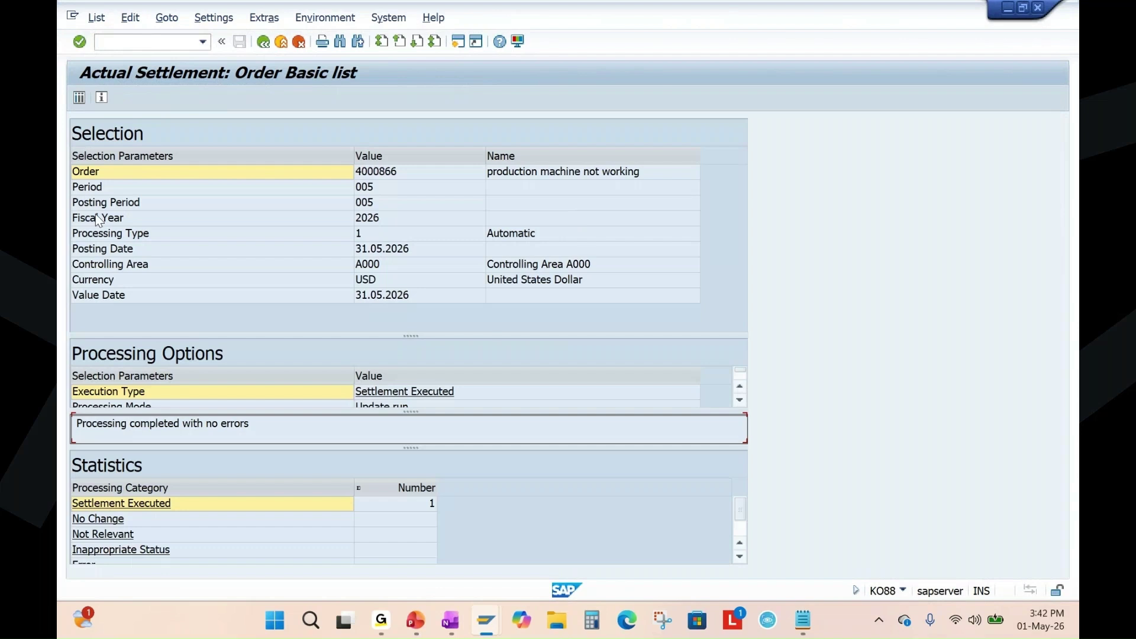
Review the detail list of 363.14 settled to cost center 10101701, then display order 4000866.
left_click(79, 98)
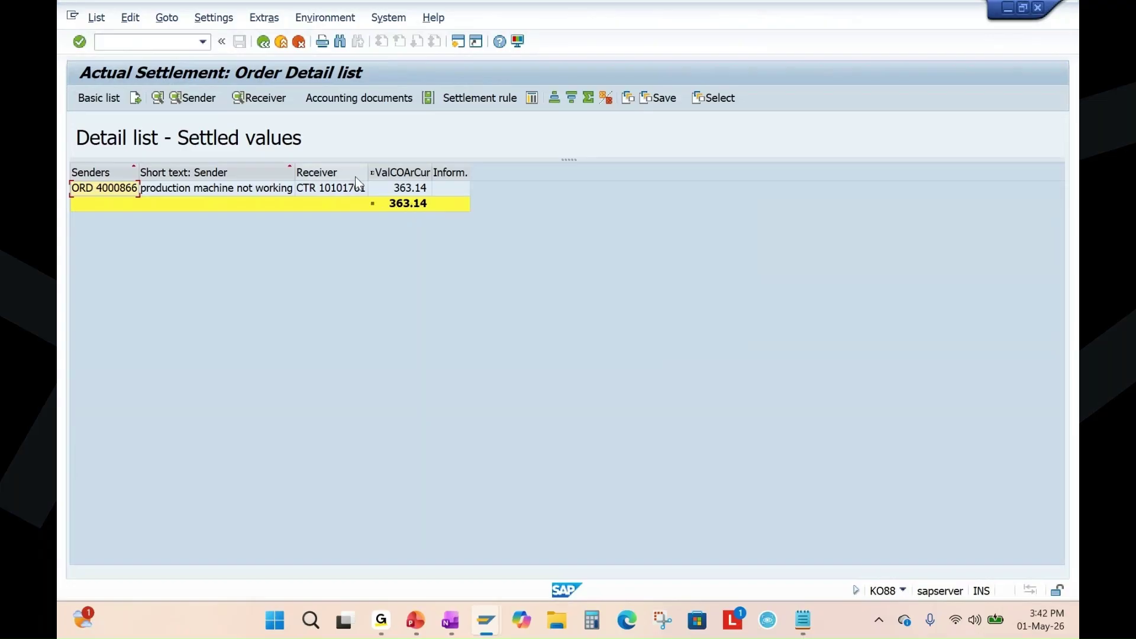
left_click(264, 43)
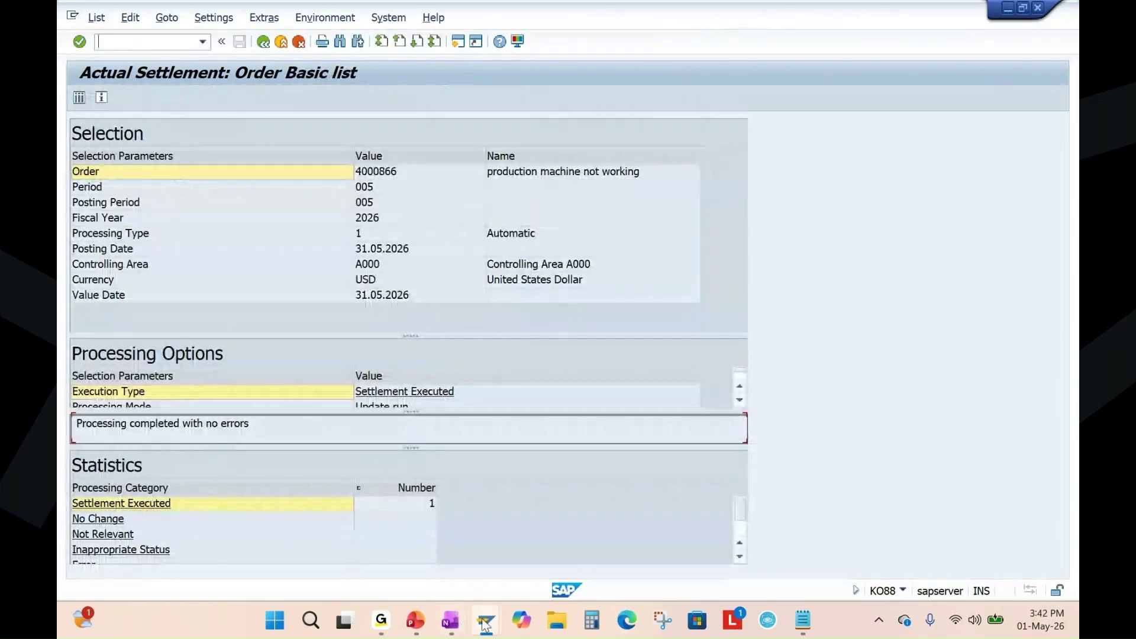
mouse_move(486, 620)
left_click(701, 519)
key("Return")
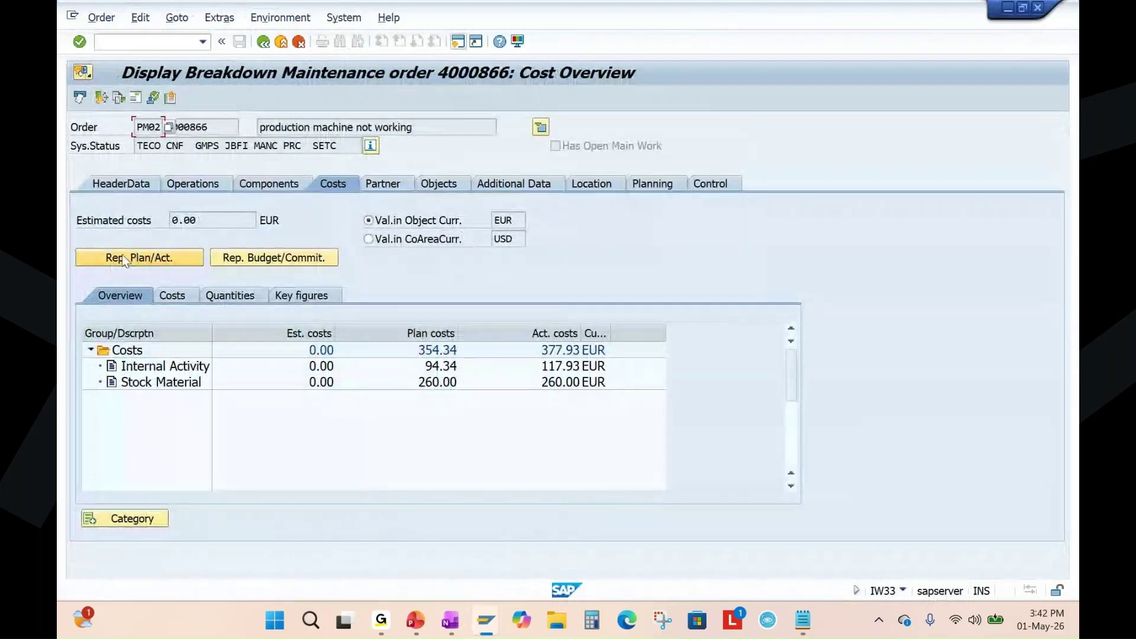
Check the plan/actual report shows 377.93 EUR settled and 0.00 total actual costs, then go back.
left_click(122, 255)
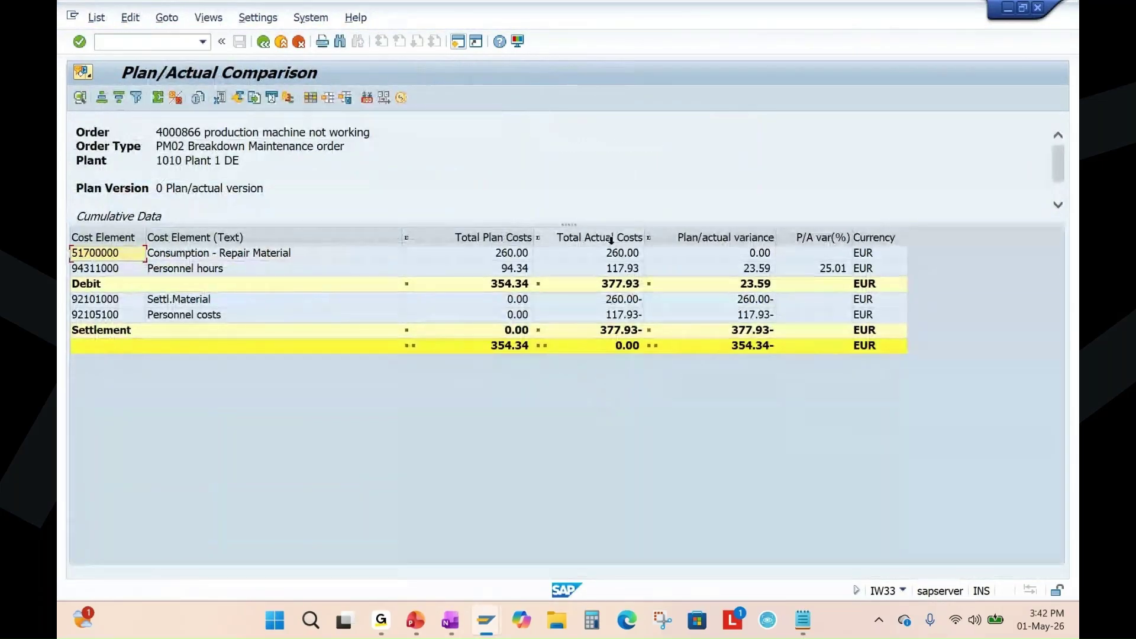
left_click(607, 237)
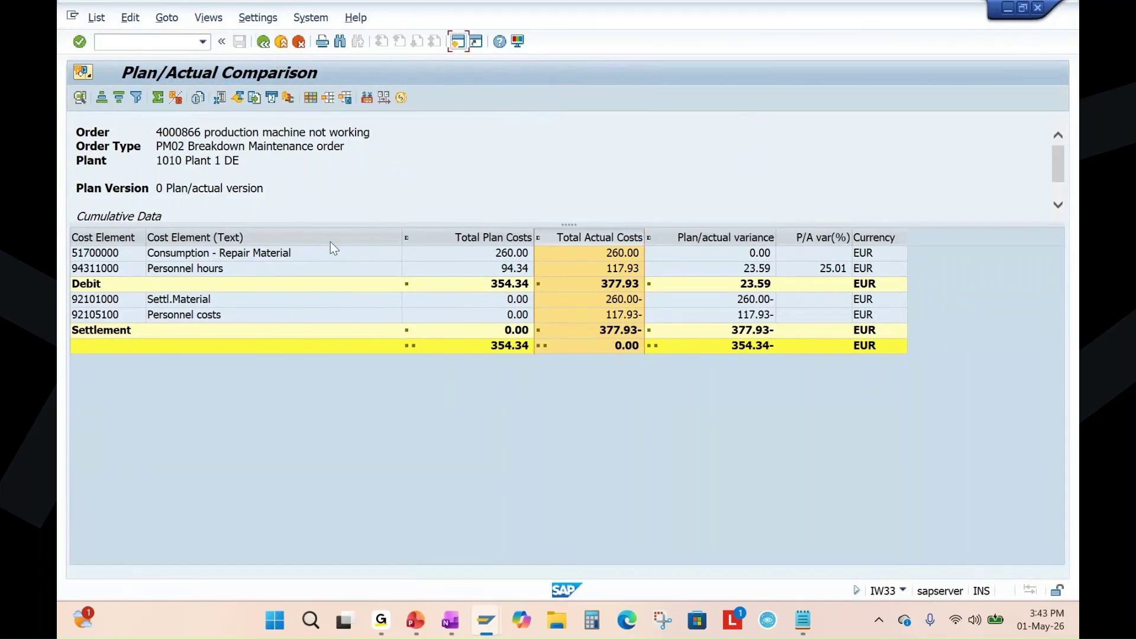
key("F3")
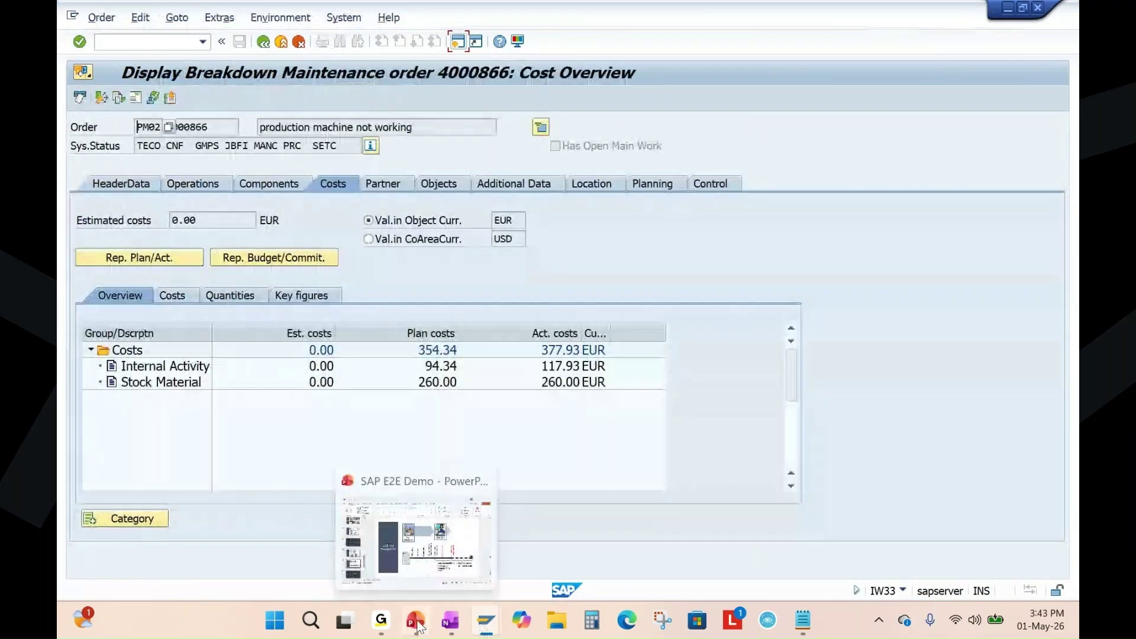
left_click(416, 622)
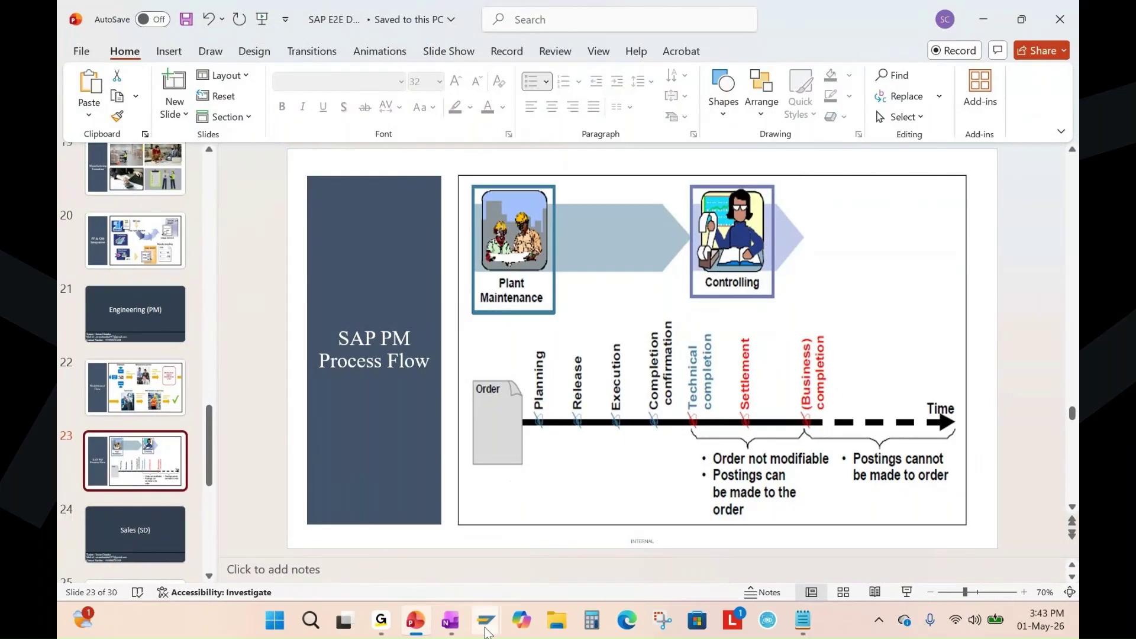
mouse_move(486, 632)
left_click(739, 527)
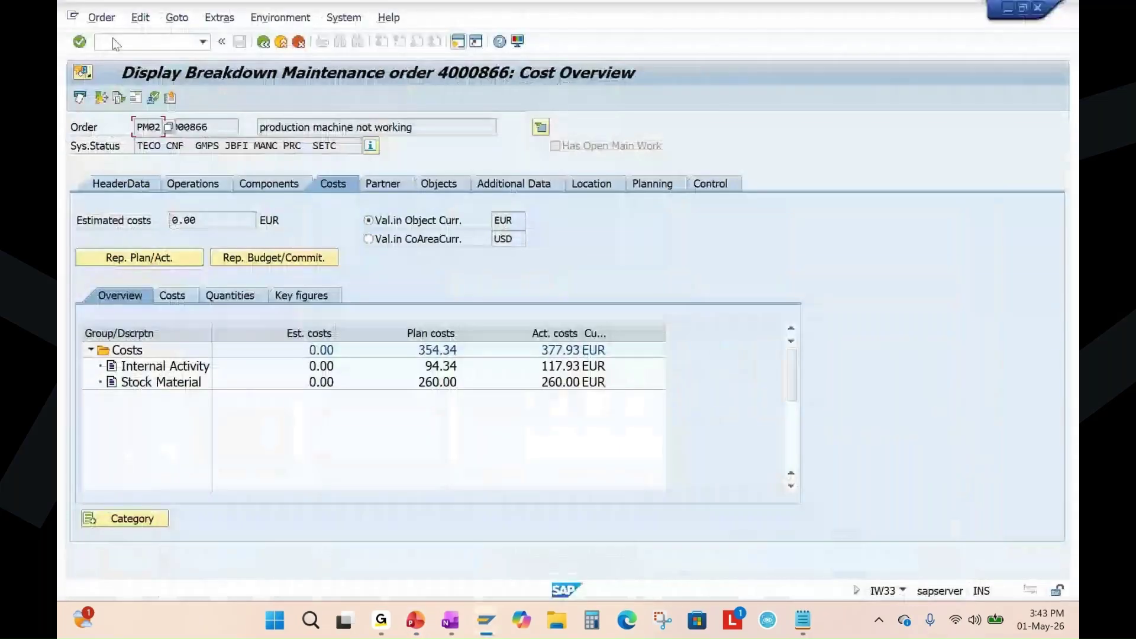
left_click(262, 45)
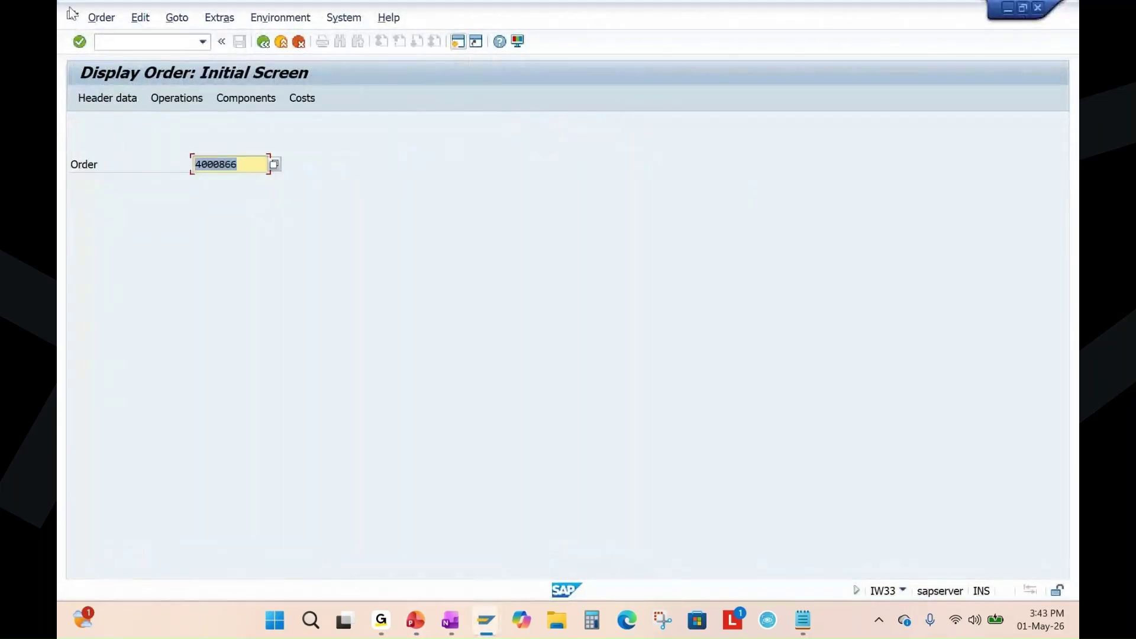
Open order 4000866 in change mode and business-complete it.
key("Return")
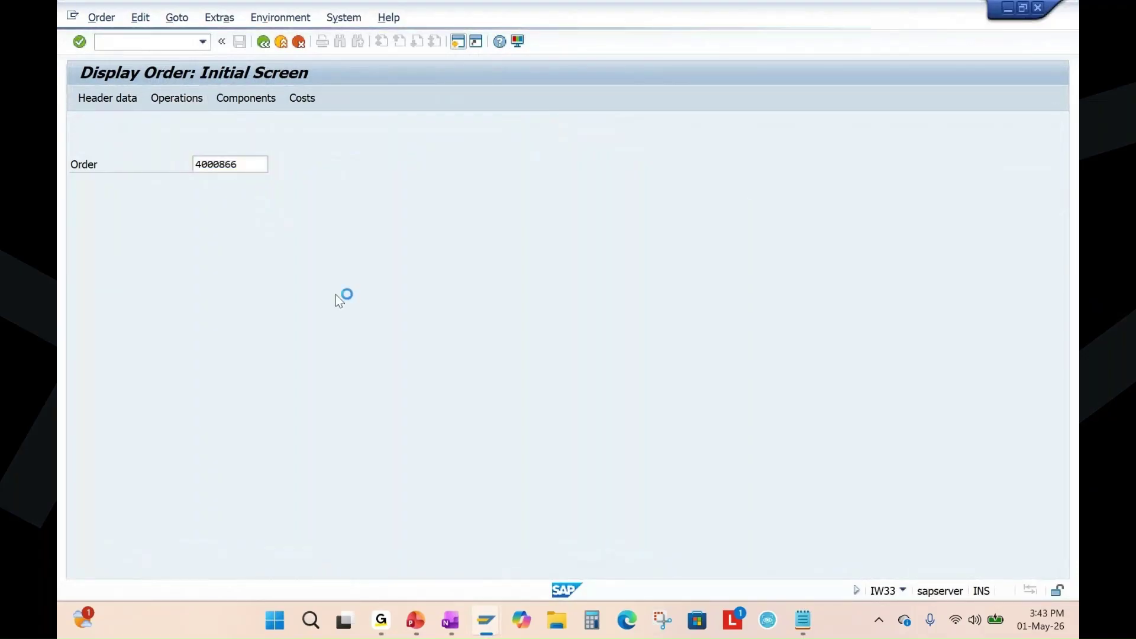
left_click(102, 17)
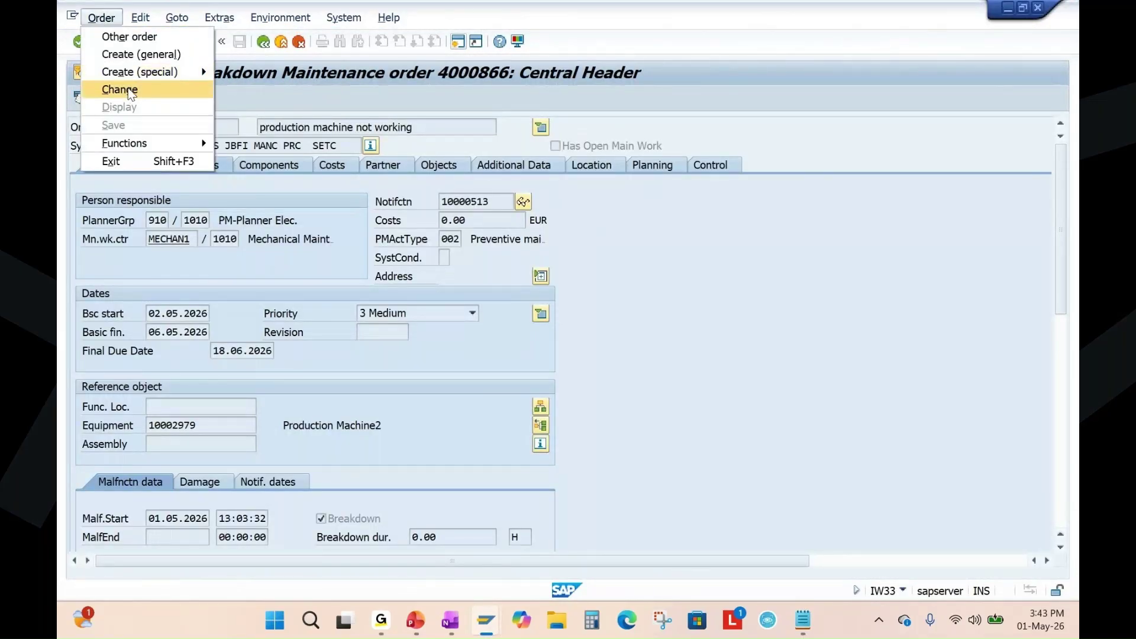
left_click(126, 90)
key("Return")
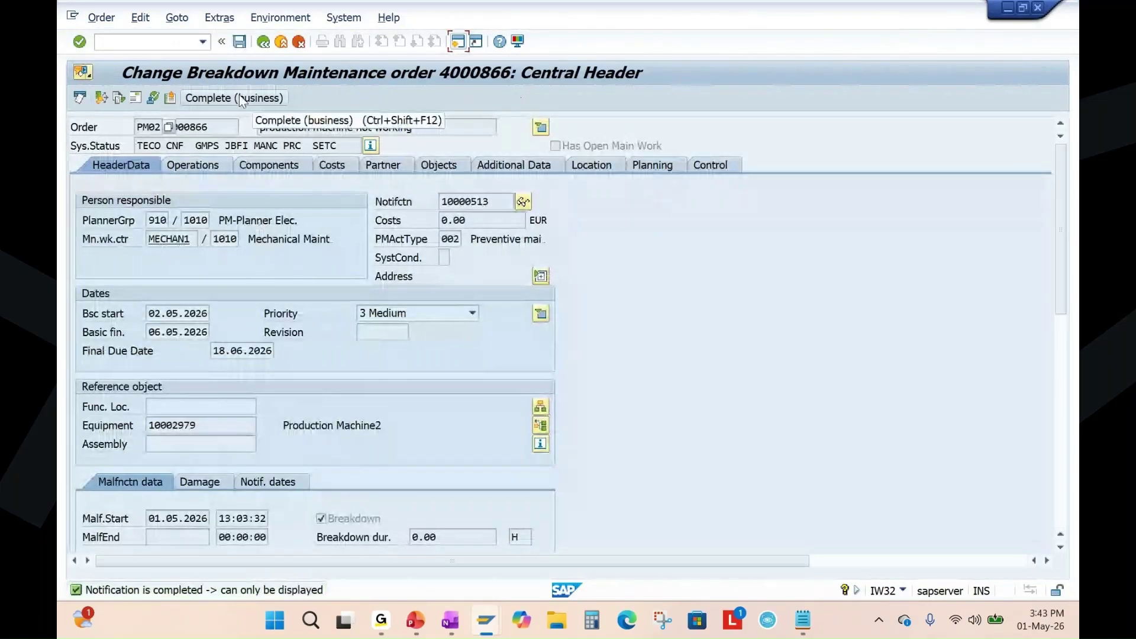
left_click(253, 101)
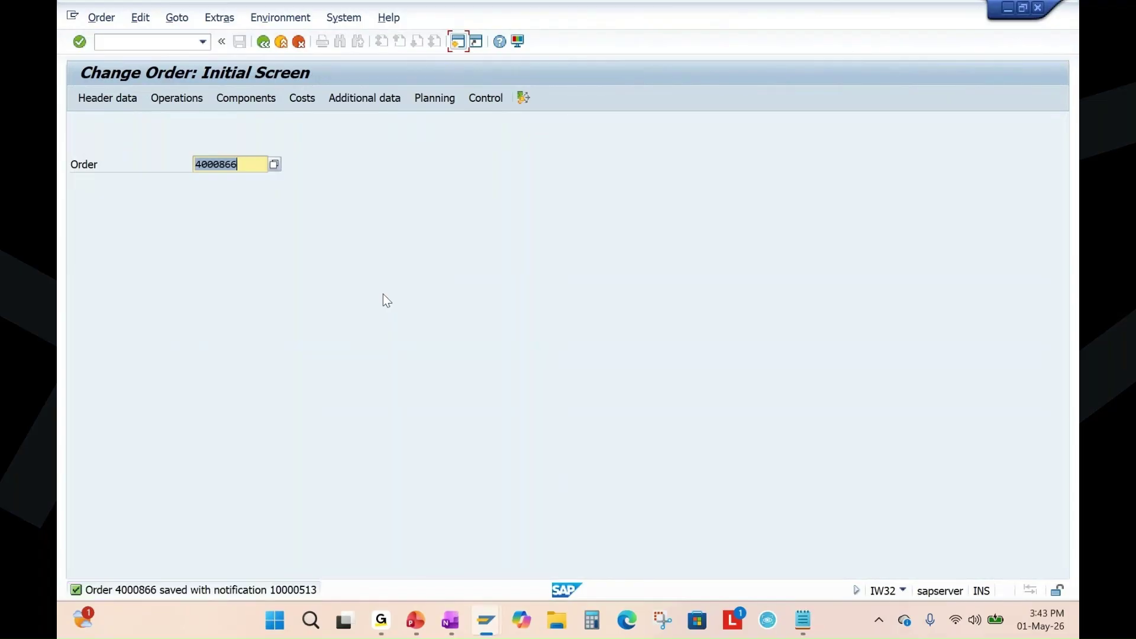
Redisplay order 4000866 to verify CLSD status, then switch to the process flow presentation.
left_click(115, 17)
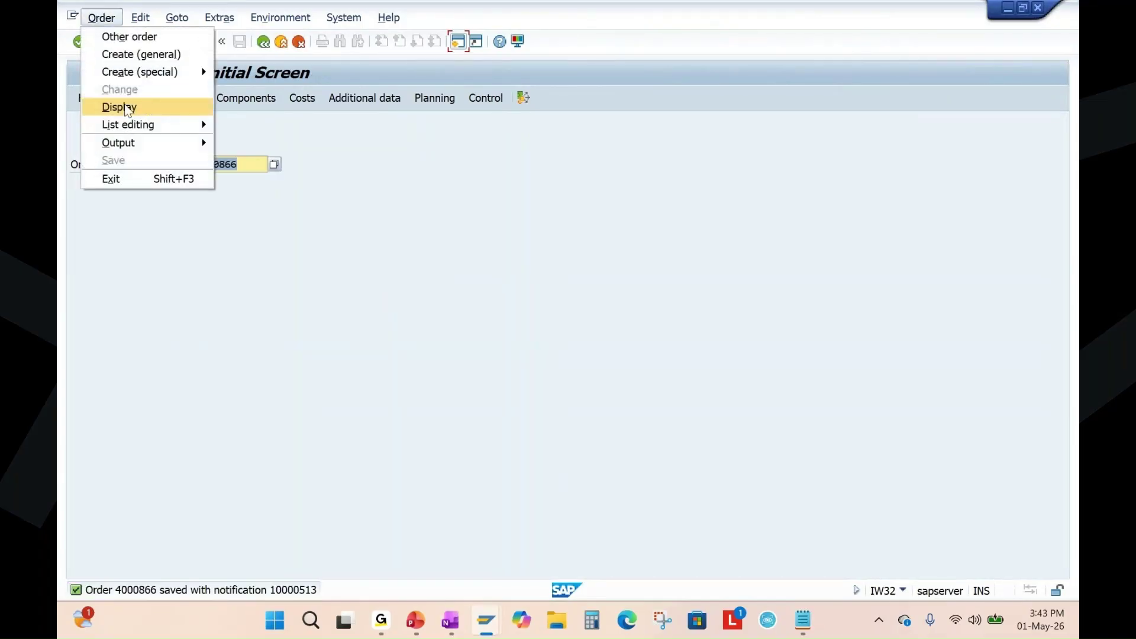
left_click(117, 107)
key("Return")
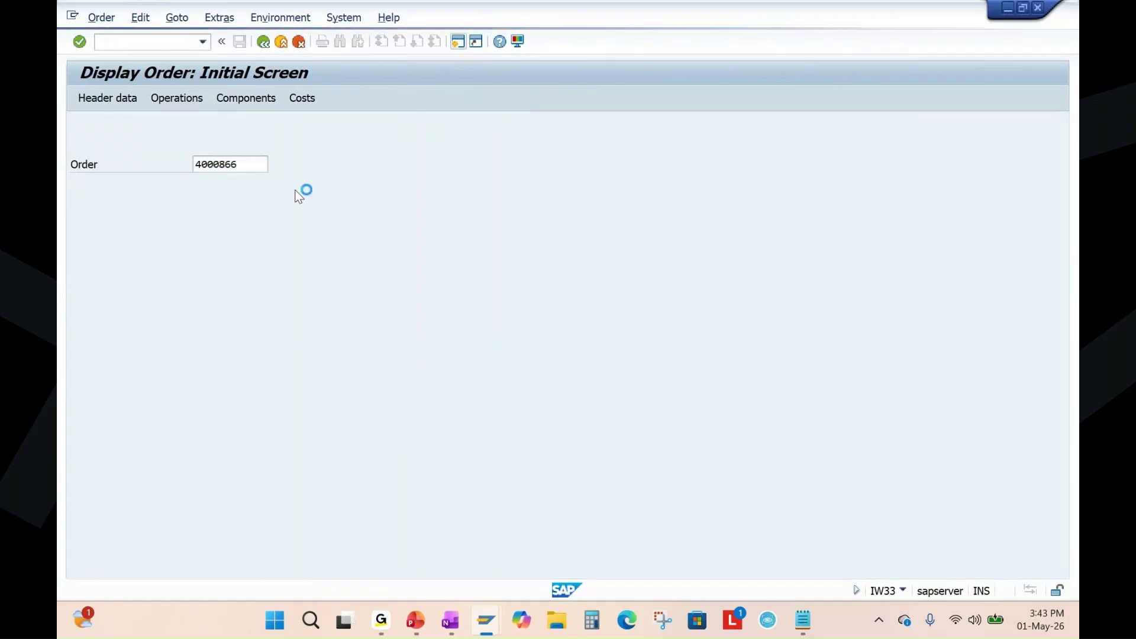
double_click(157, 146)
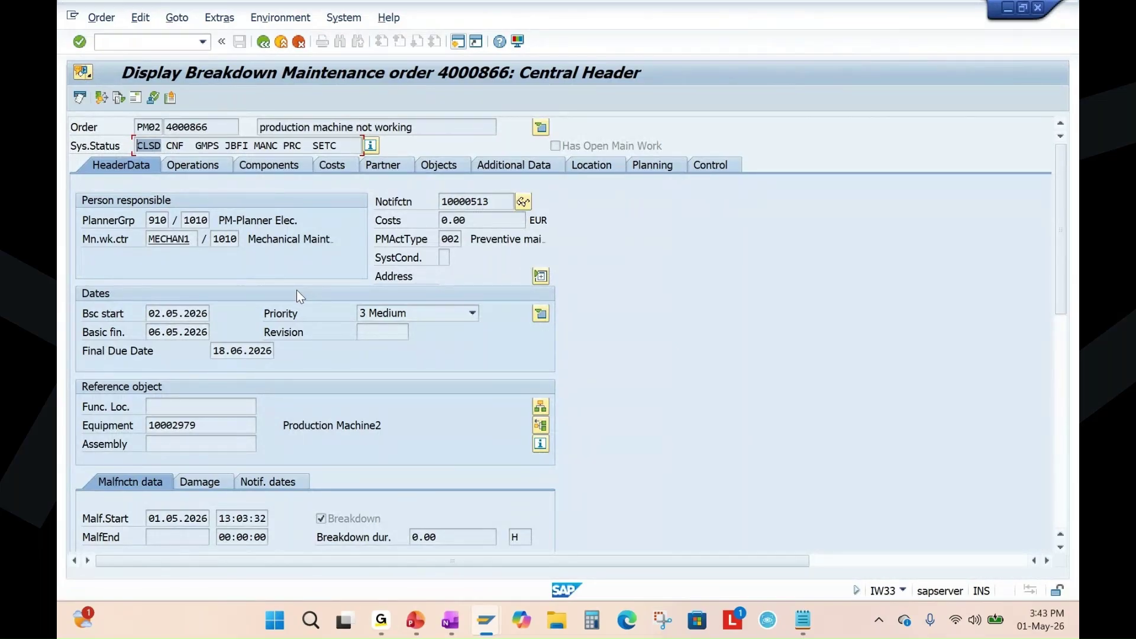
left_click(416, 622)
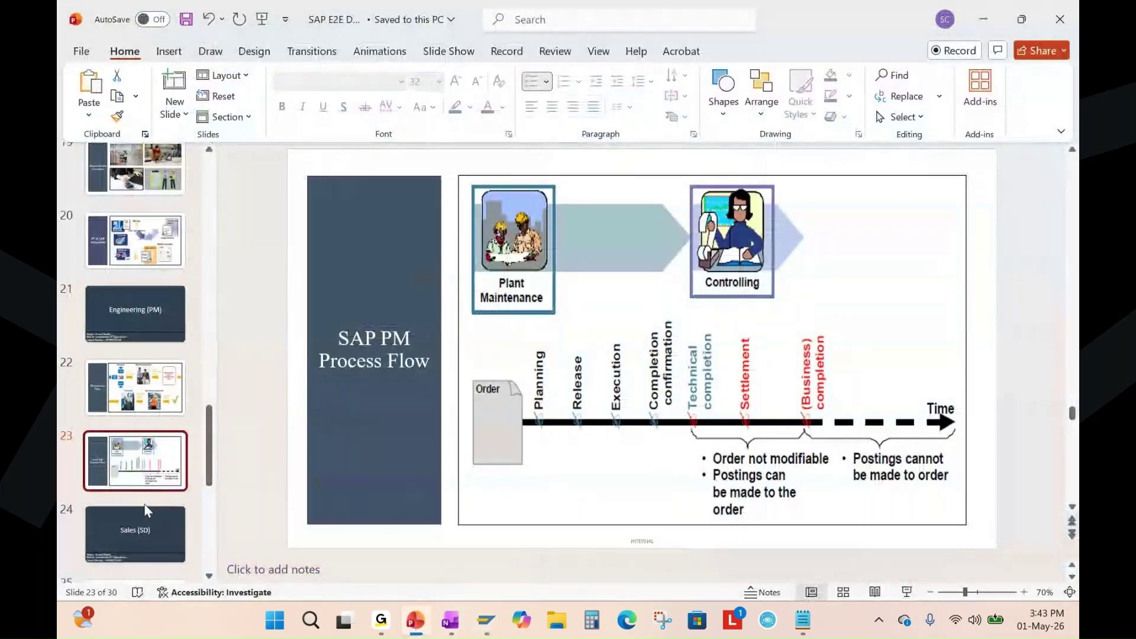
Show the Manufacturing Execution slide (slide 18), then return to order 1002212's operation overview.
scroll(145, 510, "up", 4)
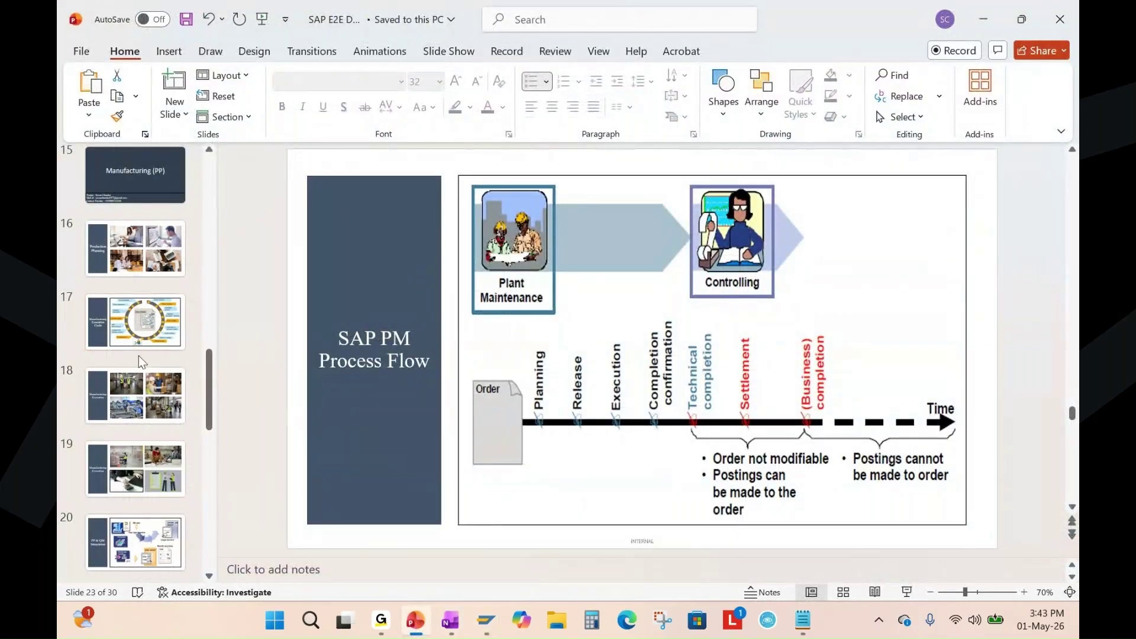
left_click(139, 395)
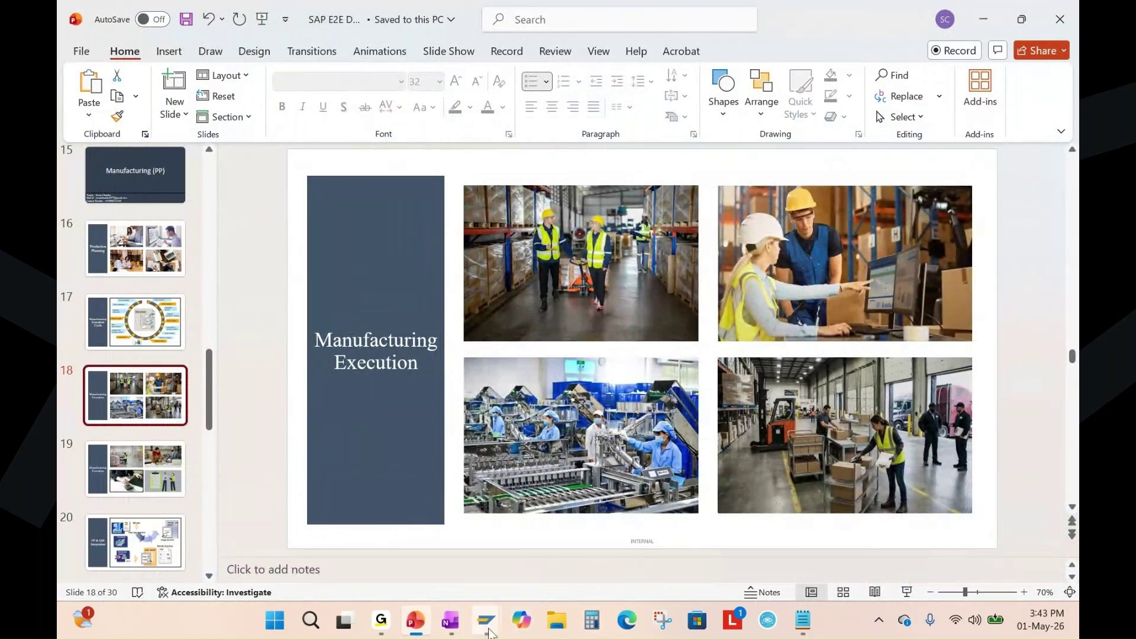
mouse_move(490, 633)
left_click(563, 541)
left_click(280, 274)
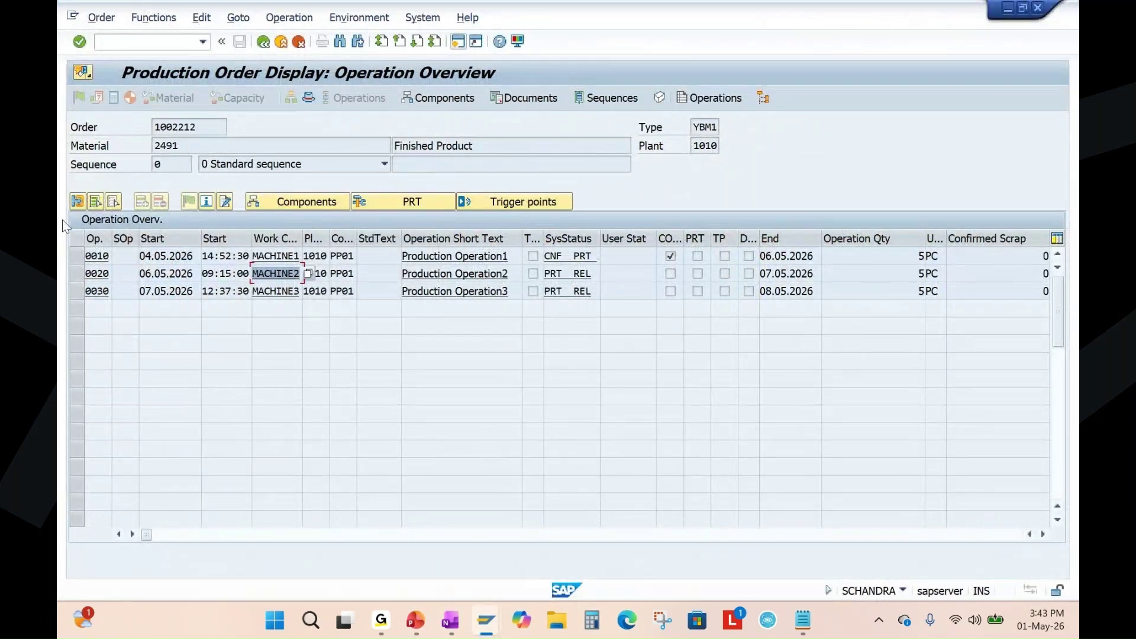
Select operation 0020 in the order's operation overview.
left_click(73, 273)
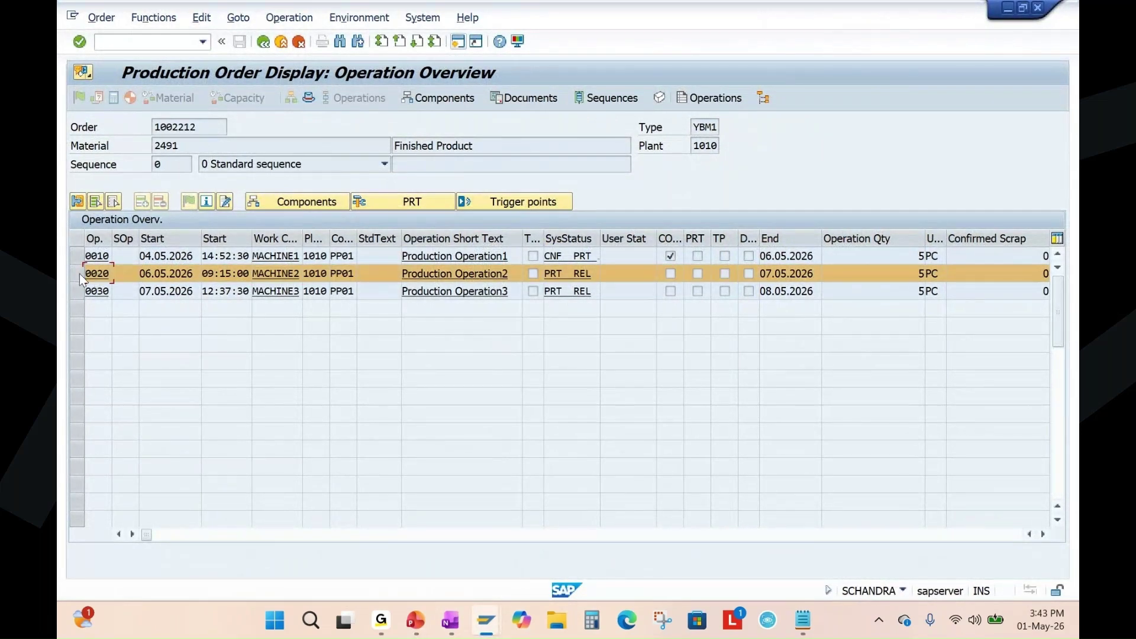
left_click(78, 272)
left_click(78, 273)
Close the breakdown maintenance order and actual settlement windows and bring up the OneNote notes.
left_click(487, 620)
left_click(793, 481)
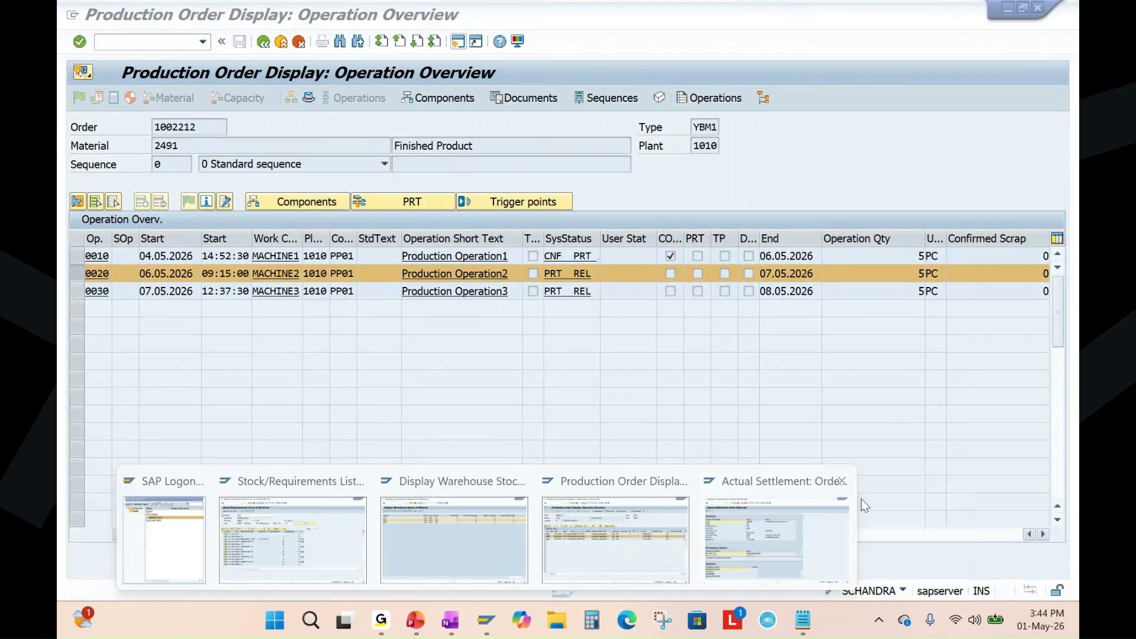
left_click(841, 481)
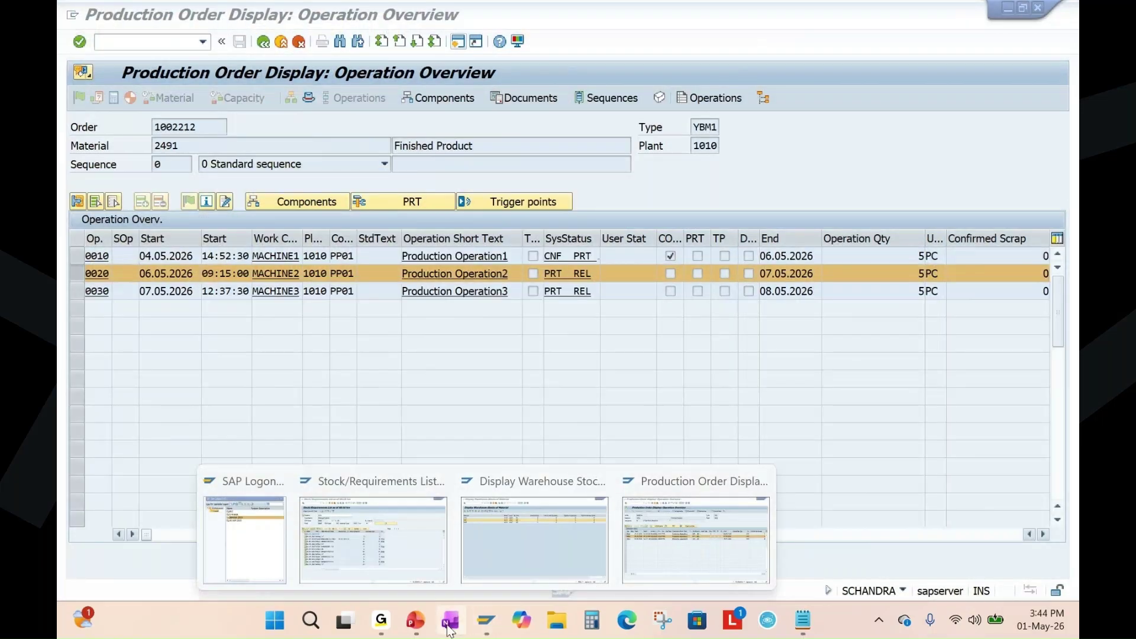
left_click(448, 626)
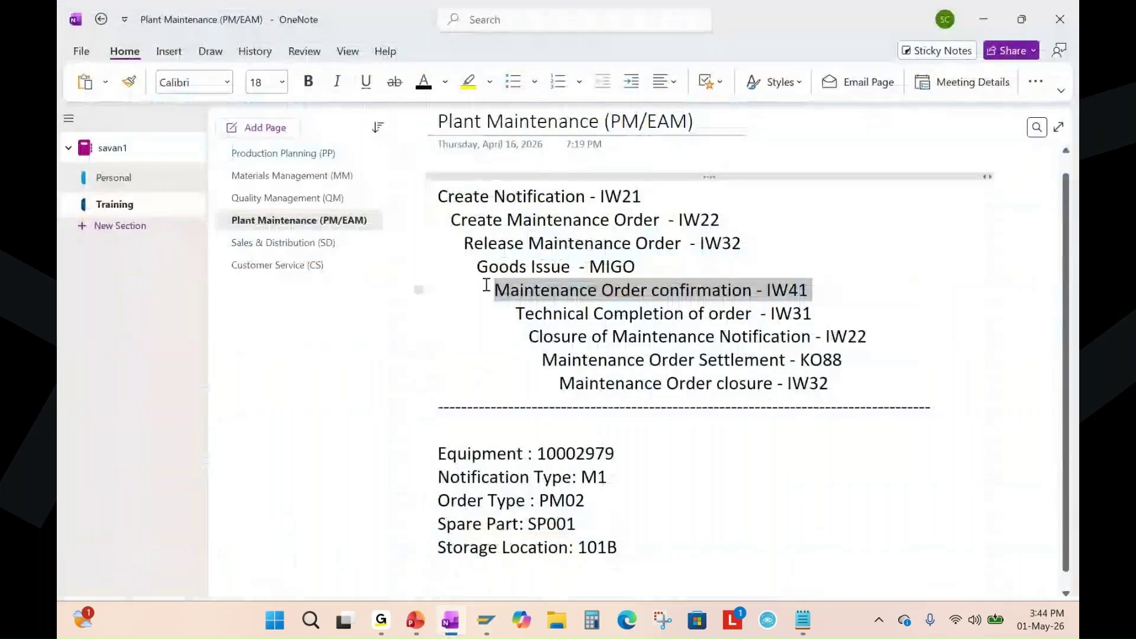
Open the Production Planning (PP) notes, highlight the CO11N confirmation step, and return to SAP.
left_click(286, 153)
left_click_drag(503, 343, 815, 345)
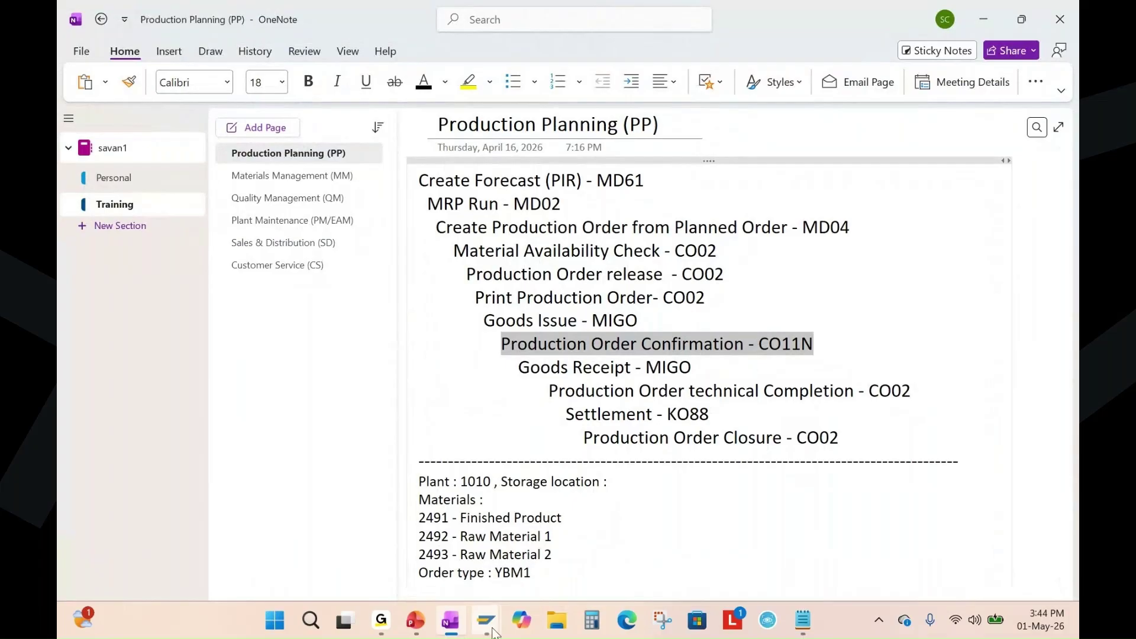
mouse_move(486, 623)
left_click(701, 538)
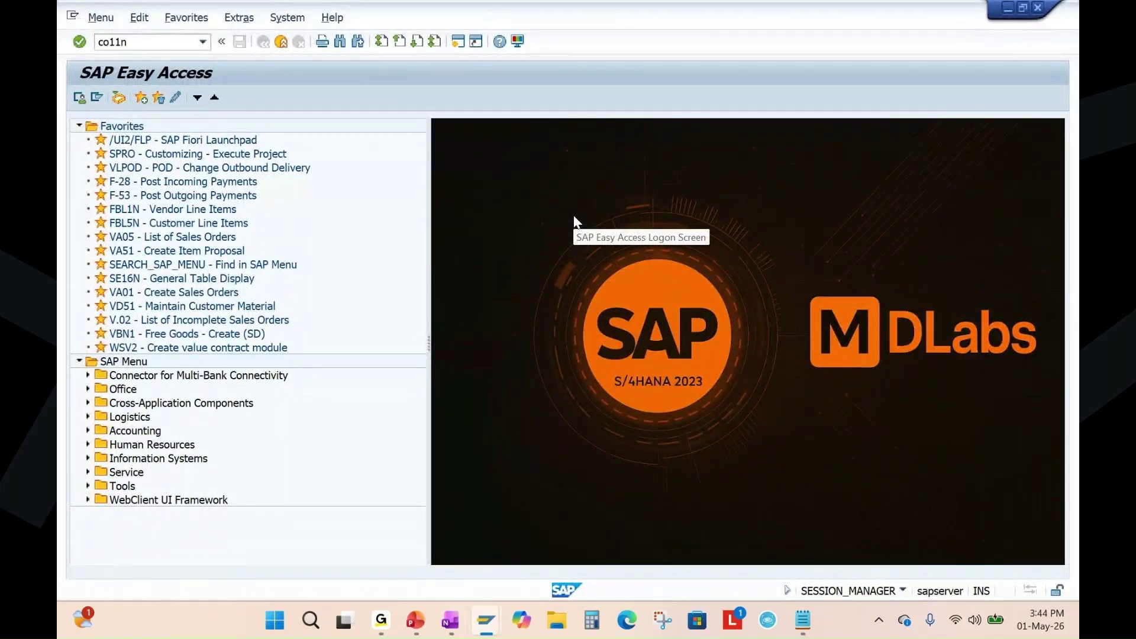
Start CO11N for order 1002212, operation 0020, as a final confirmation with proposed quantities.
key("Return")
left_click(227, 146)
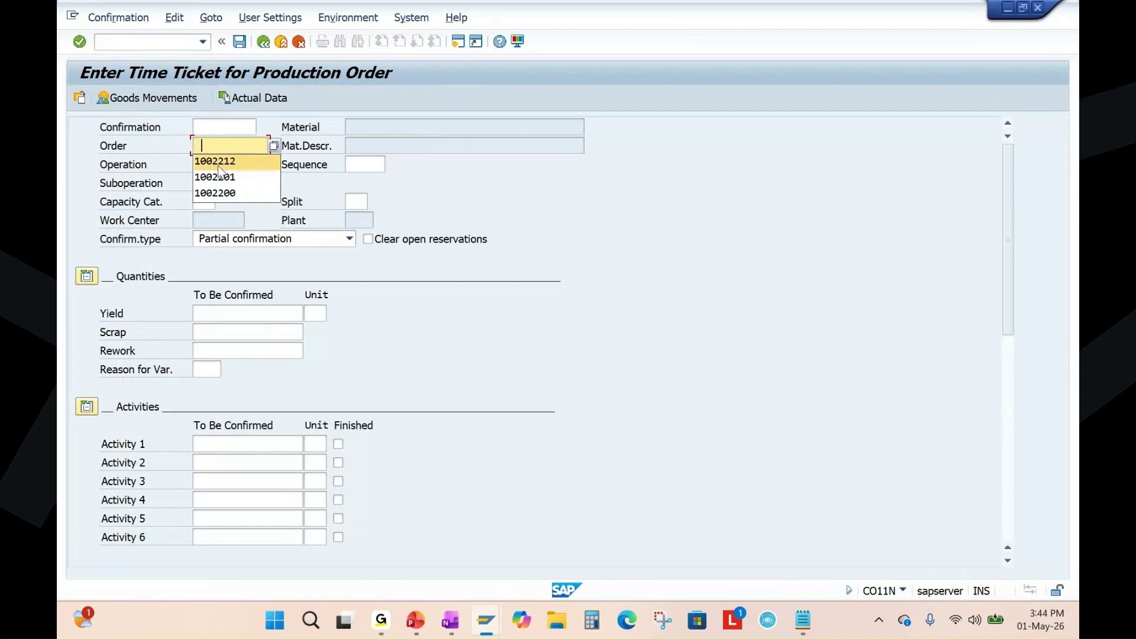
left_click(218, 168)
left_click(222, 167)
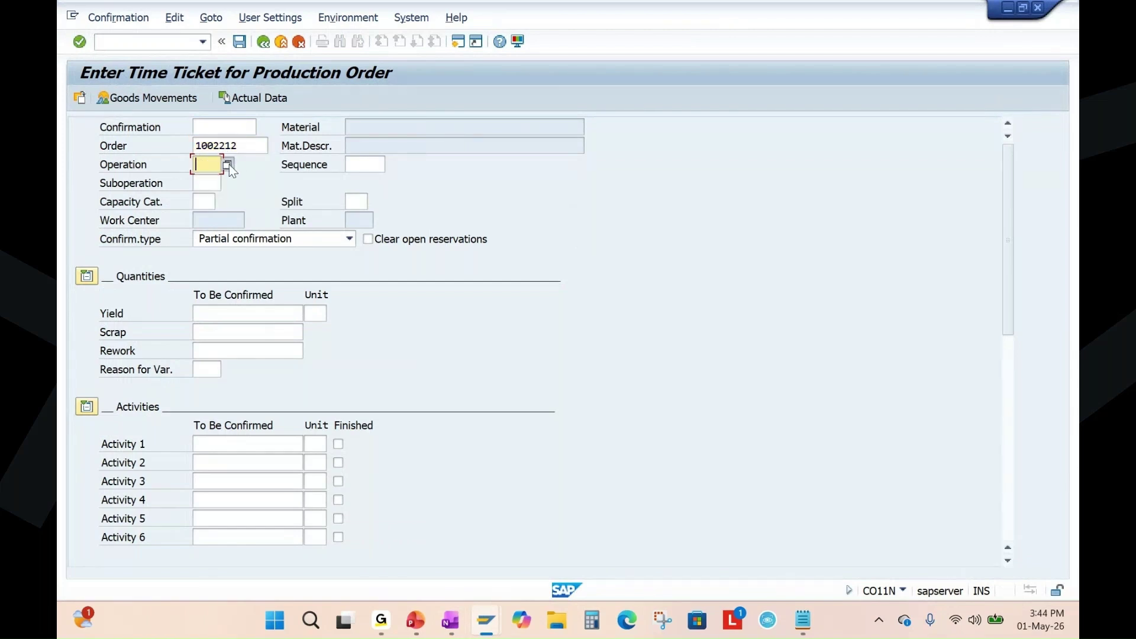
key("Return")
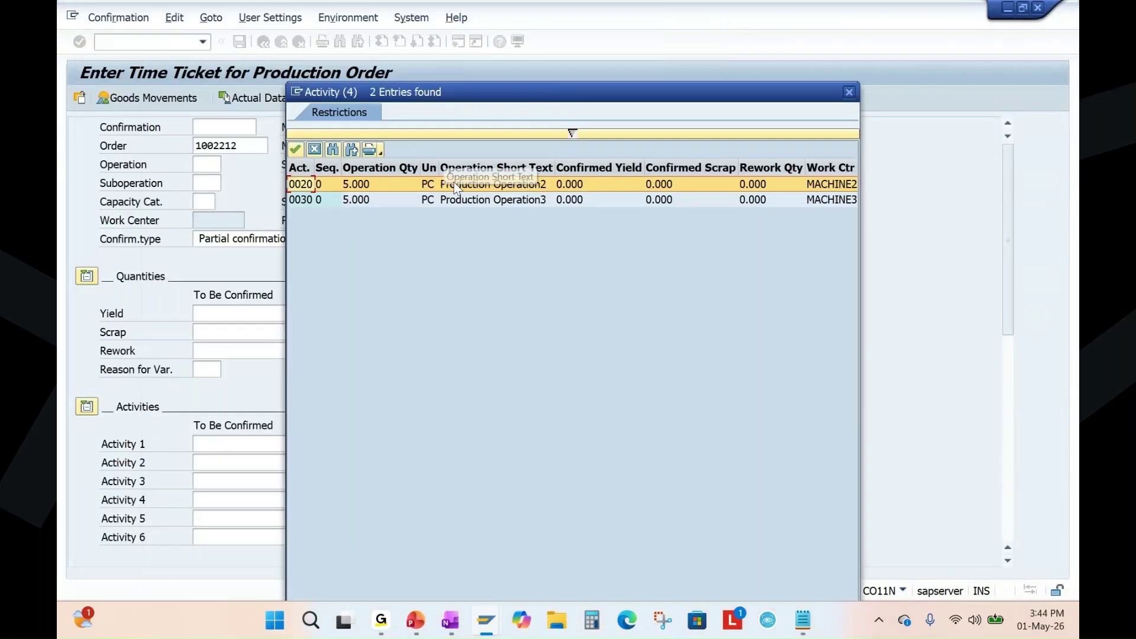
double_click(473, 182)
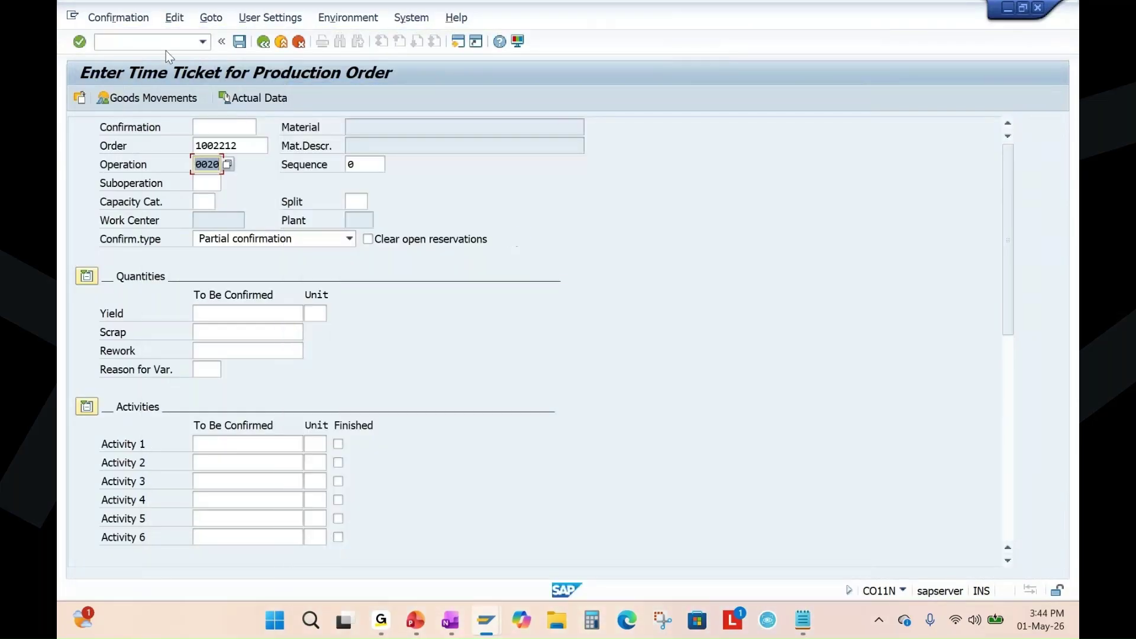
left_click(349, 238)
key("Down")
key("Return")
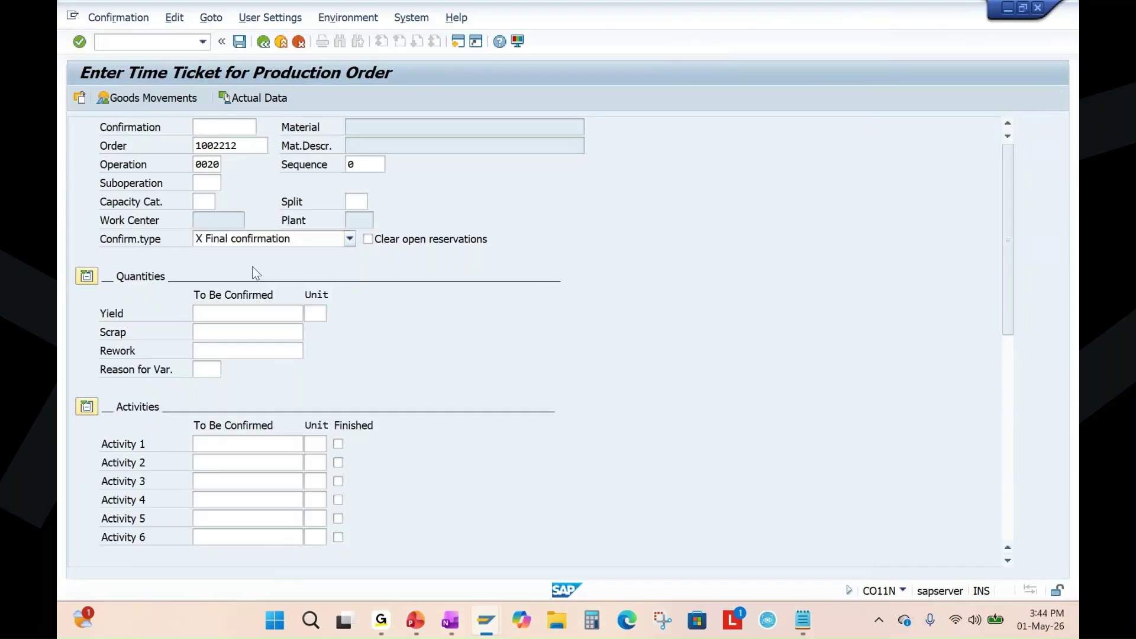
left_click(261, 96)
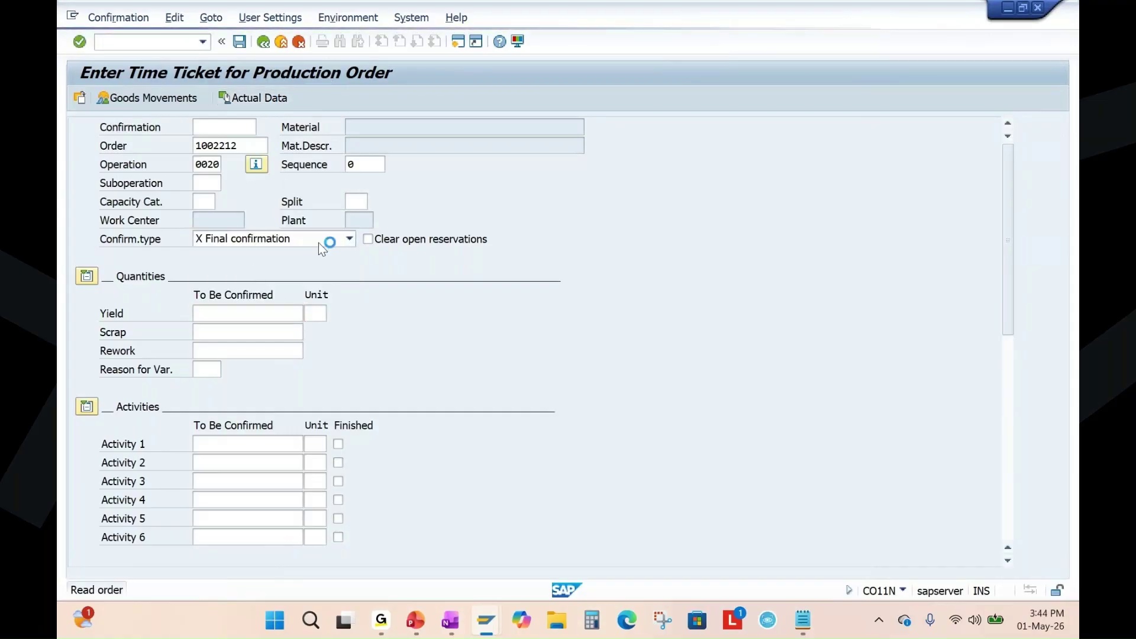
key("Return")
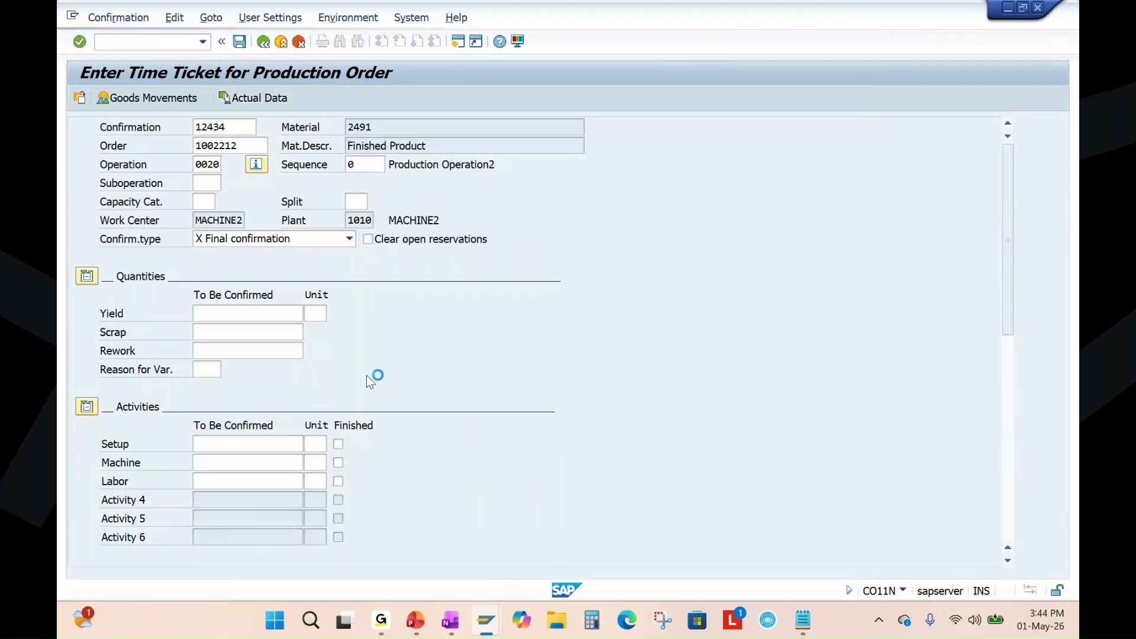
Change the machine time to 10.5 hours and save, accepting the workday warnings.
scroll(235, 309, "down", 4)
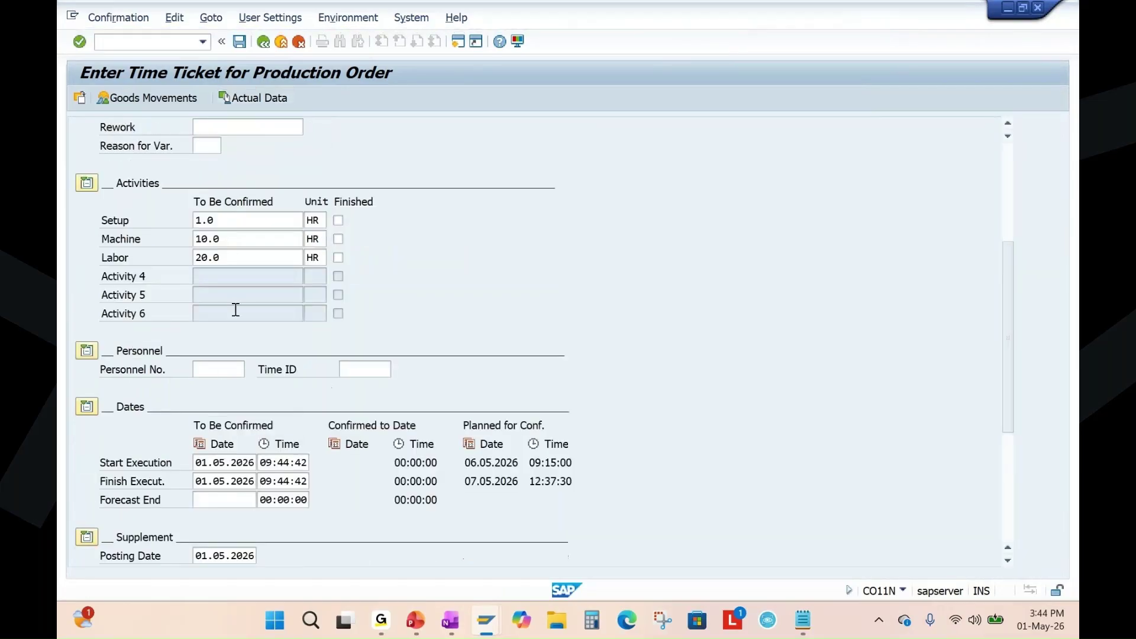
left_click(224, 239)
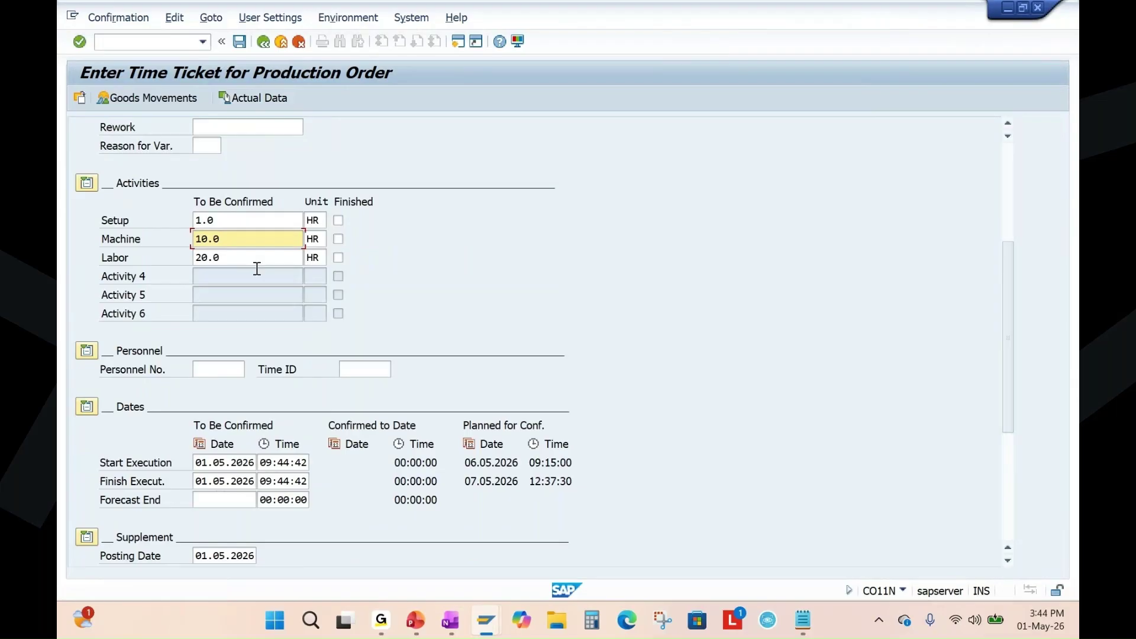
key("BackSpace")
type("5")
scroll(565, 261, "up", 4)
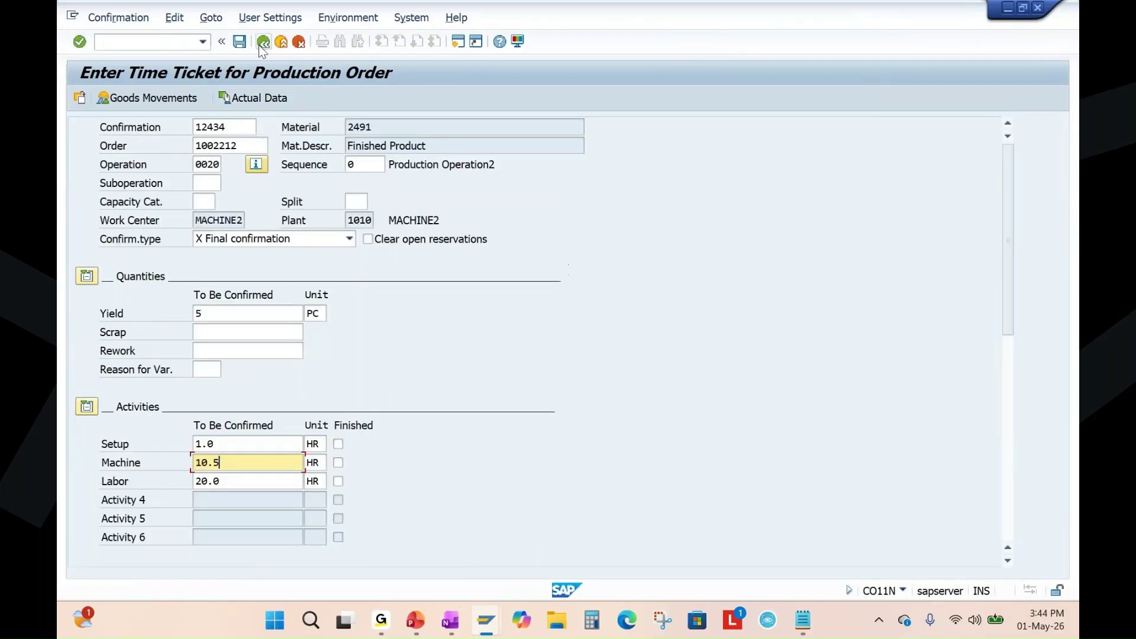
left_click(239, 40)
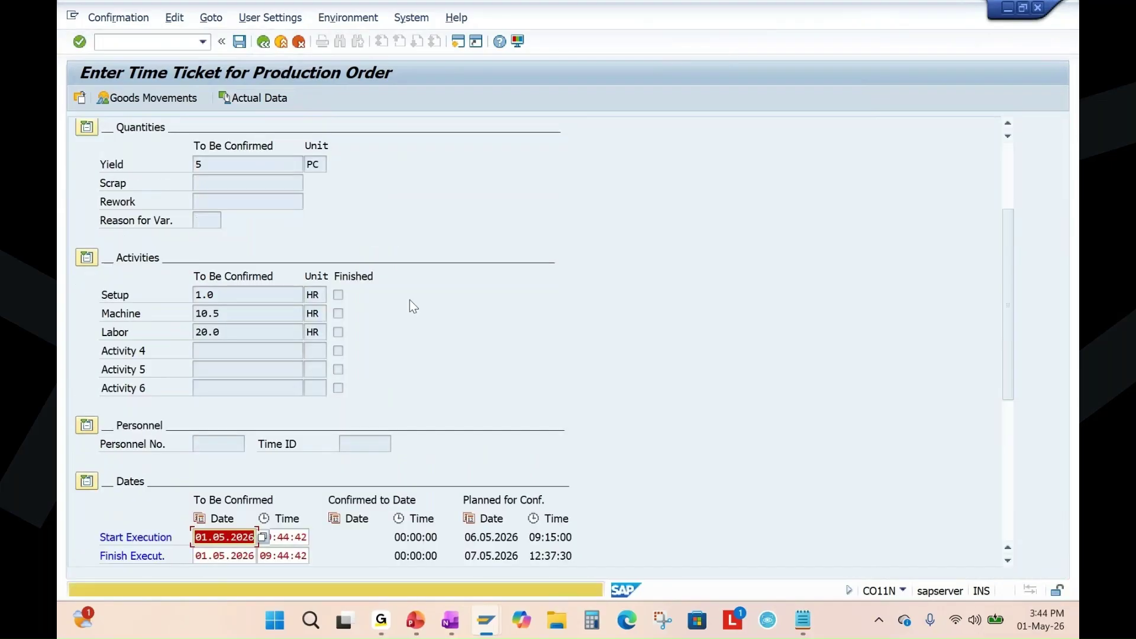
key("Return")
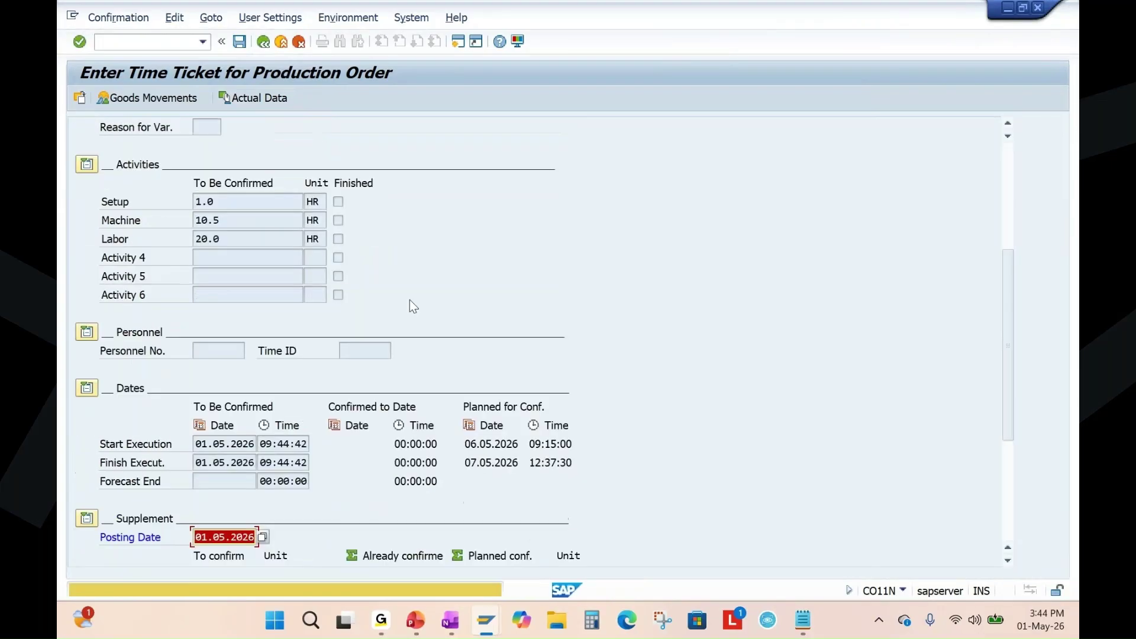
key("Return")
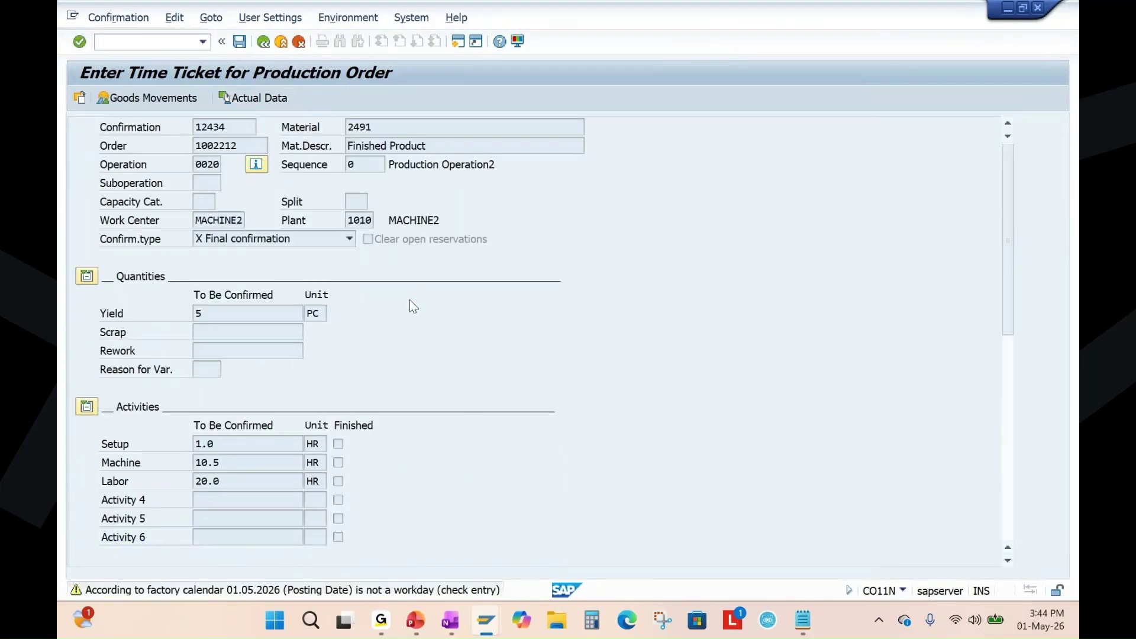
key("Return")
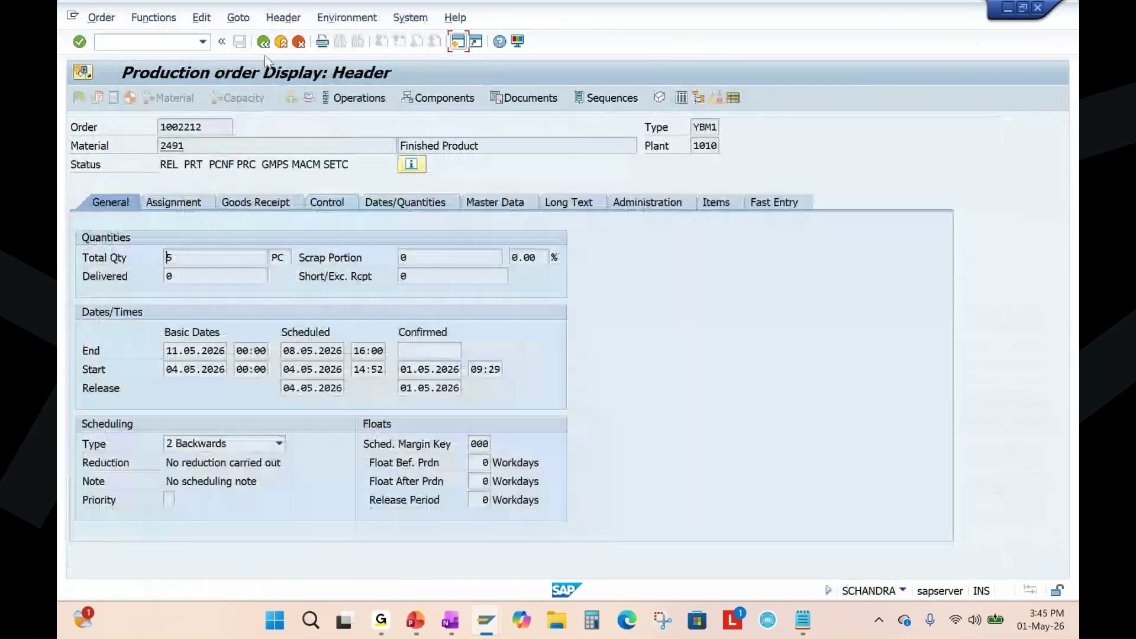
Redisplay order 1002212 in CO03 and check that operation 0020 is confirmed while 0030 is not.
key("F3")
key("Return")
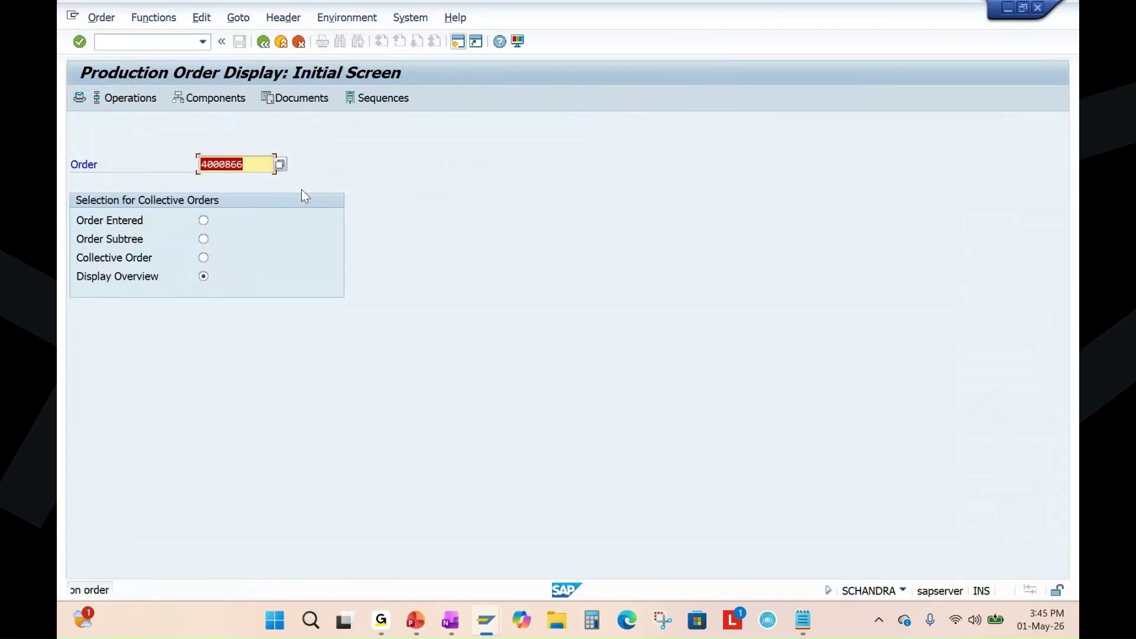
key("BackSpace")
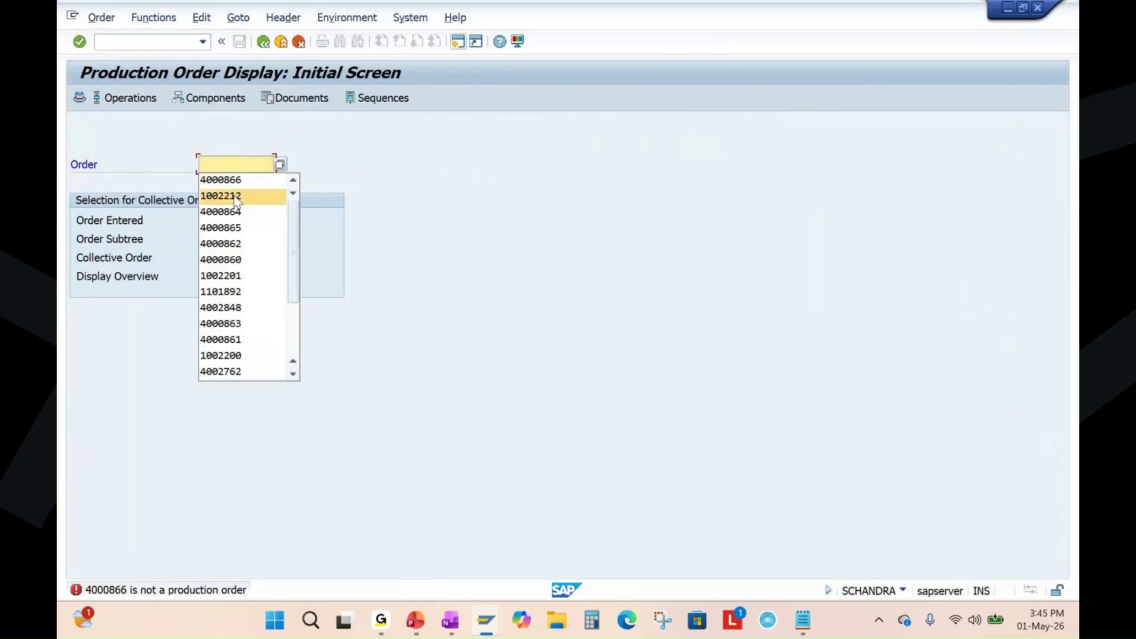
left_click(233, 195)
key("Return")
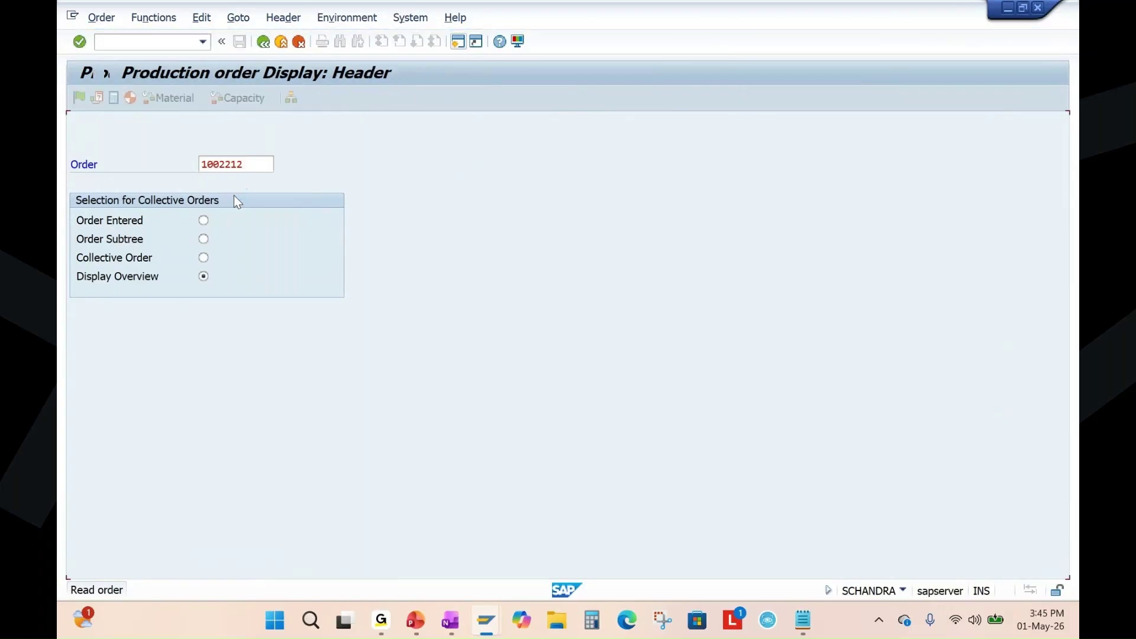
left_click(373, 104)
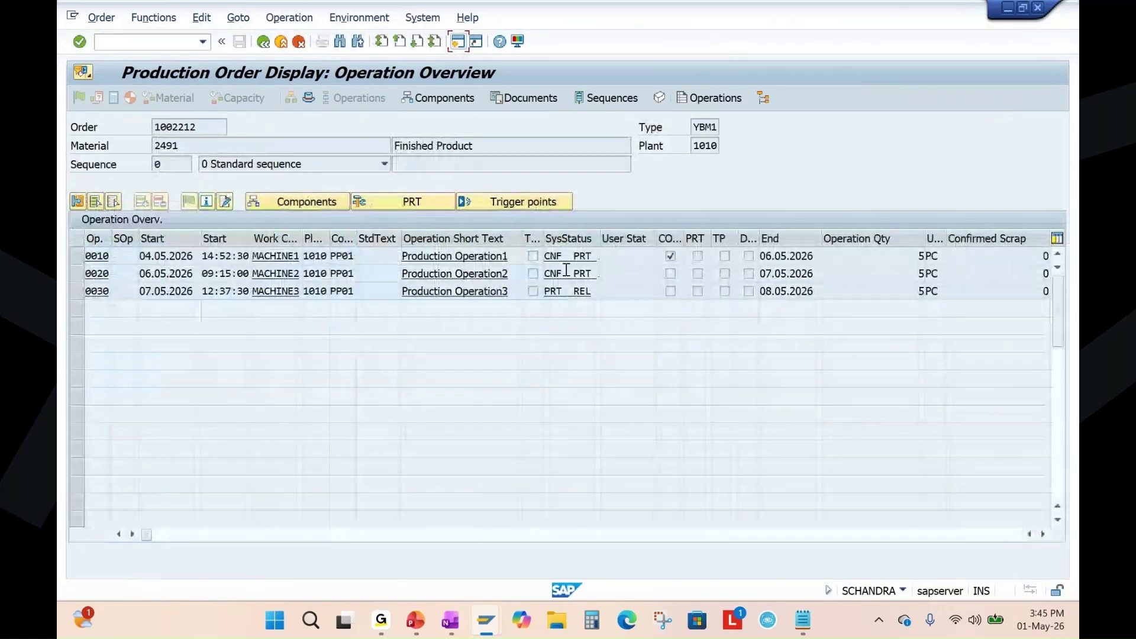
left_click(554, 273)
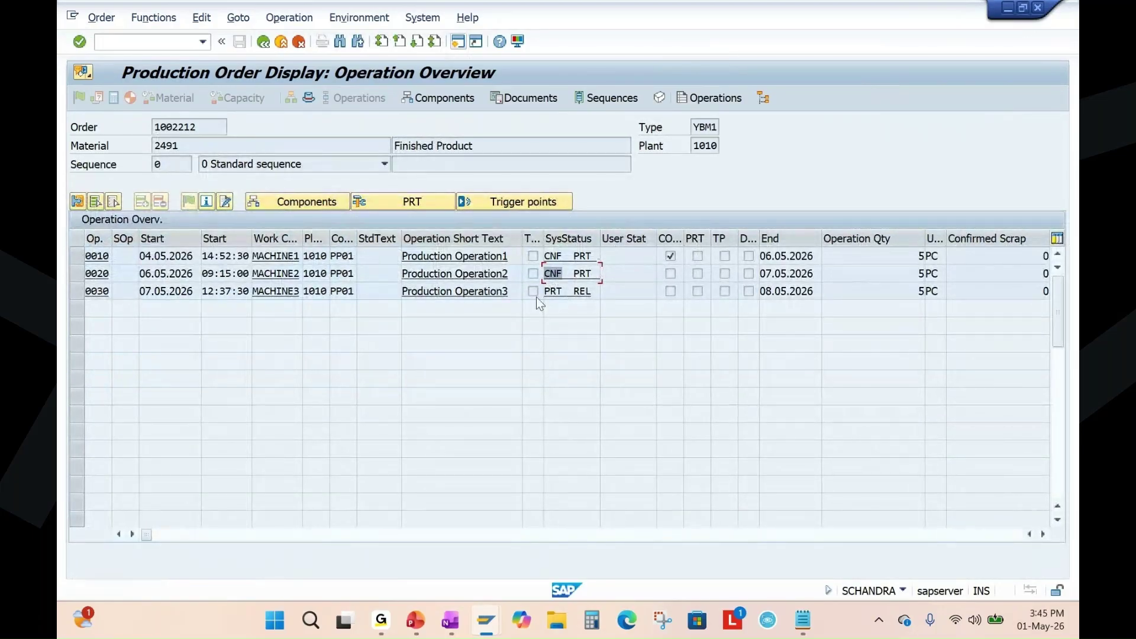
left_click(565, 291)
left_click(256, 292)
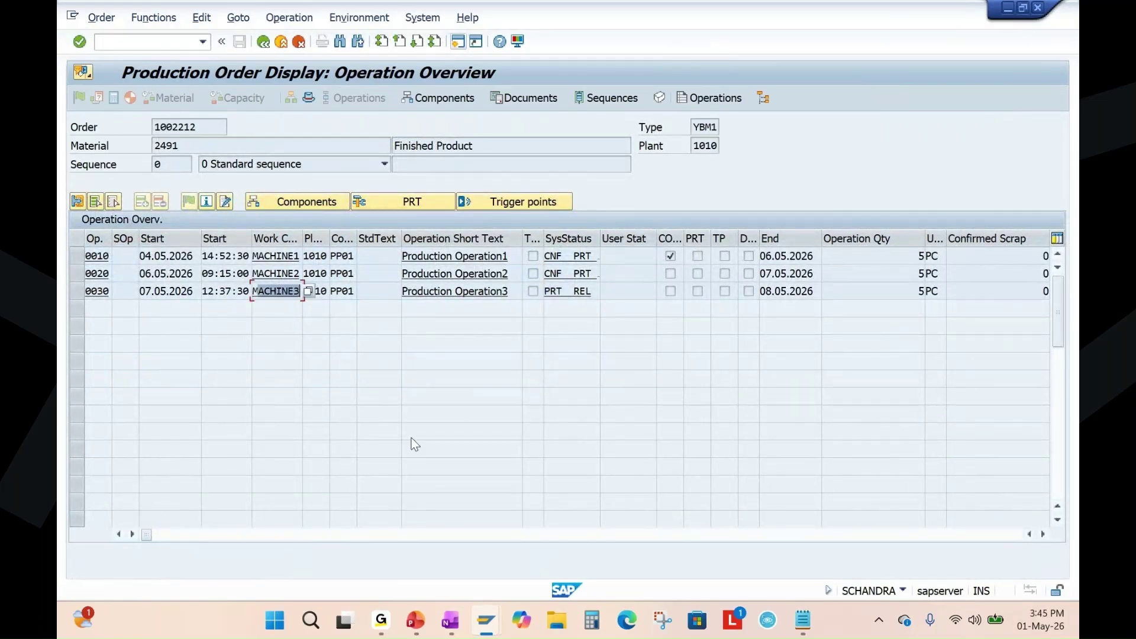
Glance at the presentation, then switch to the CO11N time ticket window.
left_click(417, 625)
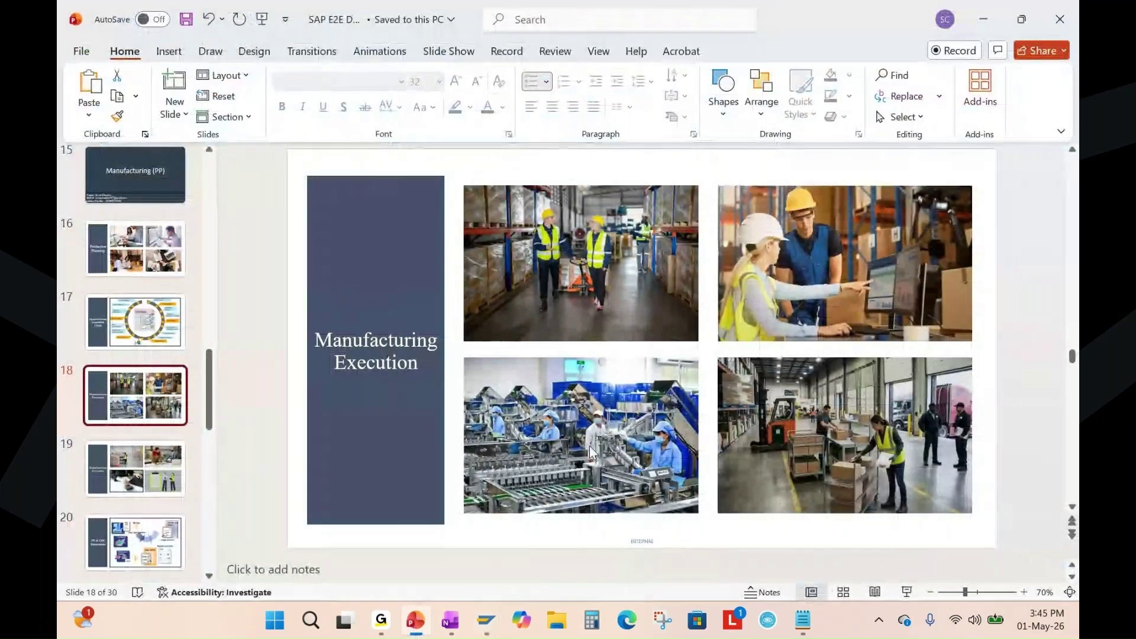
key("alt+Tab")
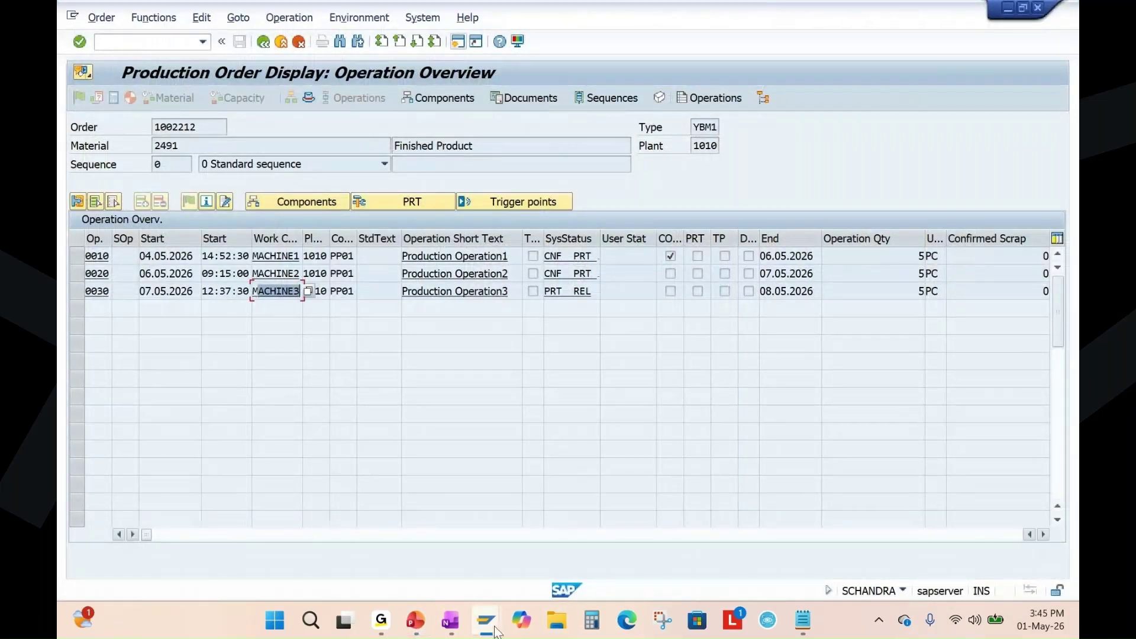
mouse_move(494, 625)
left_click(786, 532)
Enter order 1002212, operation 0030, as a final confirmation with default quantities proposed.
left_click(226, 144)
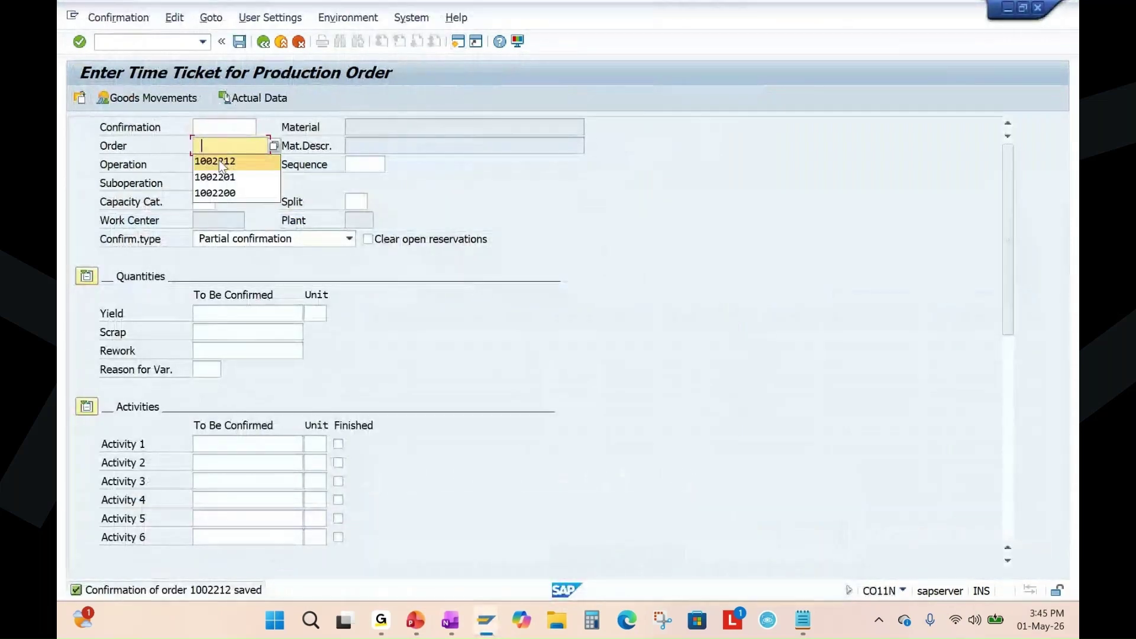
left_click(226, 162)
key("Return")
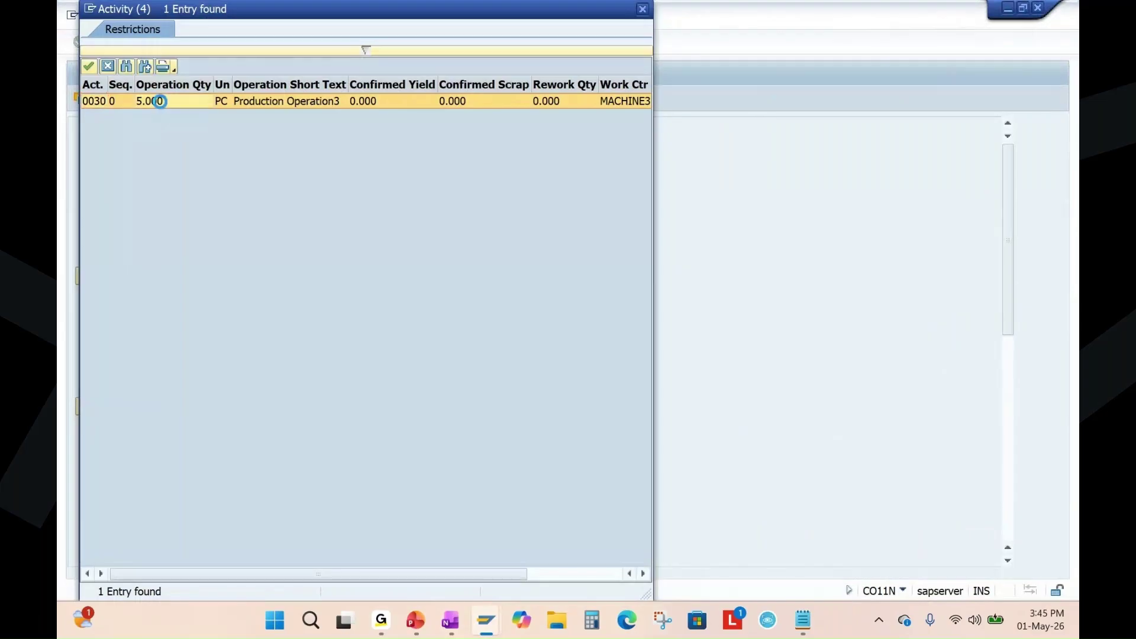
double_click(155, 101)
key("Return")
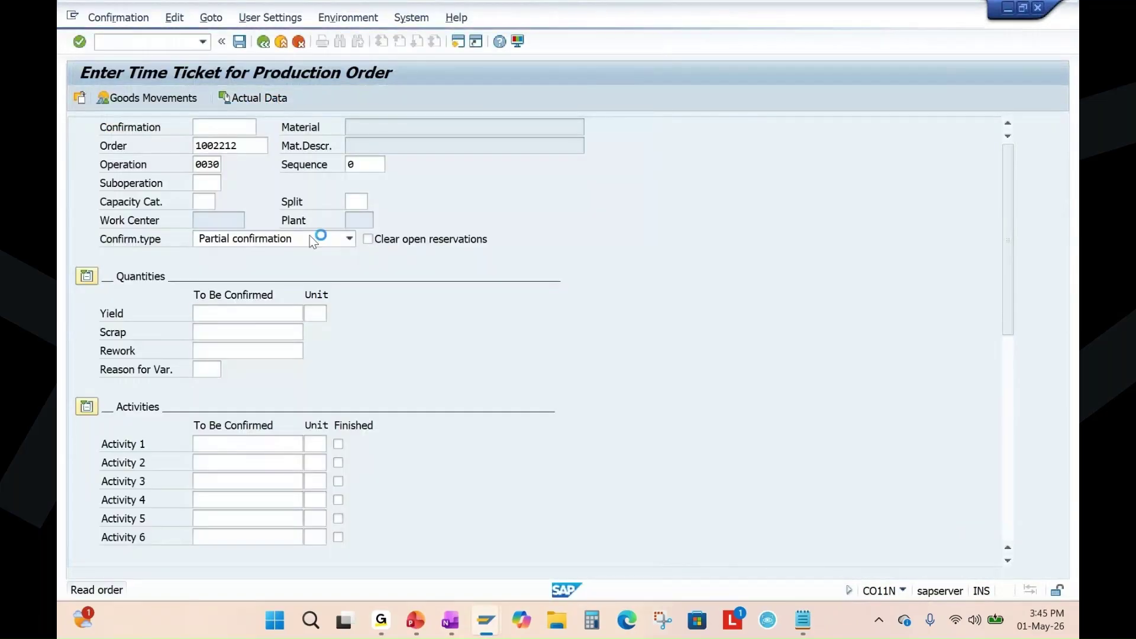
scroll(384, 257, "up", 5)
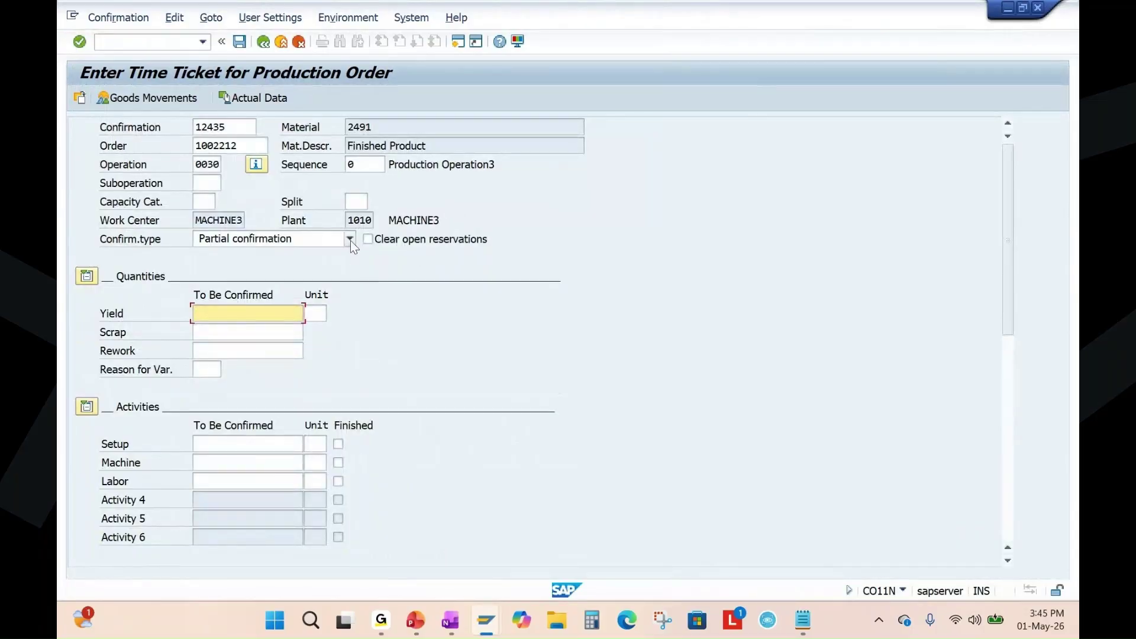
left_click(350, 240)
left_click(331, 261)
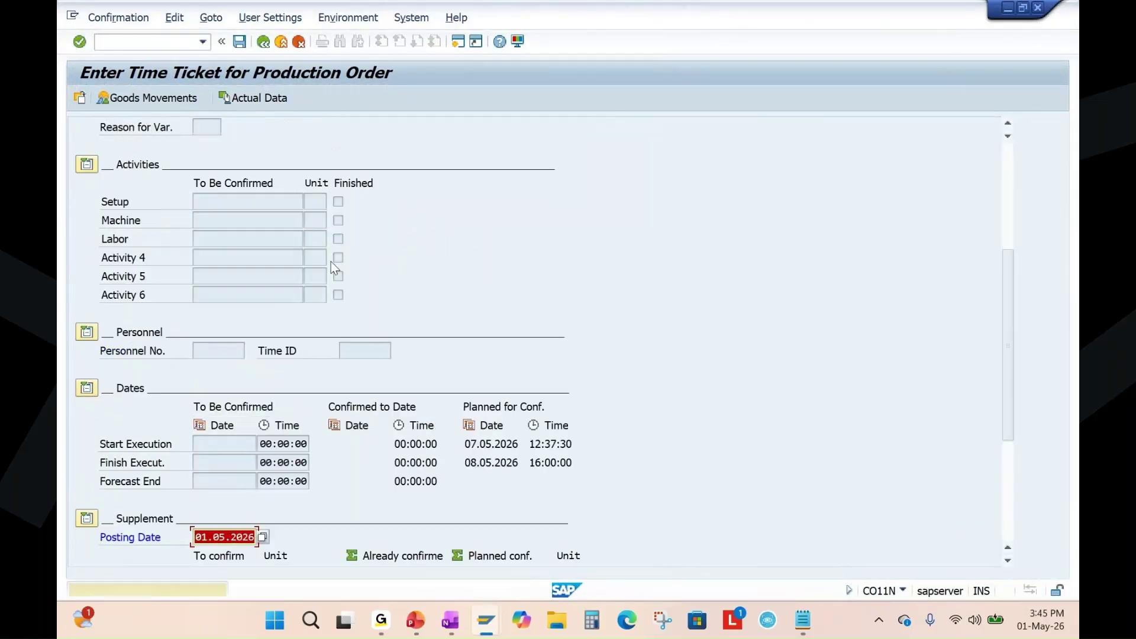
key("Return")
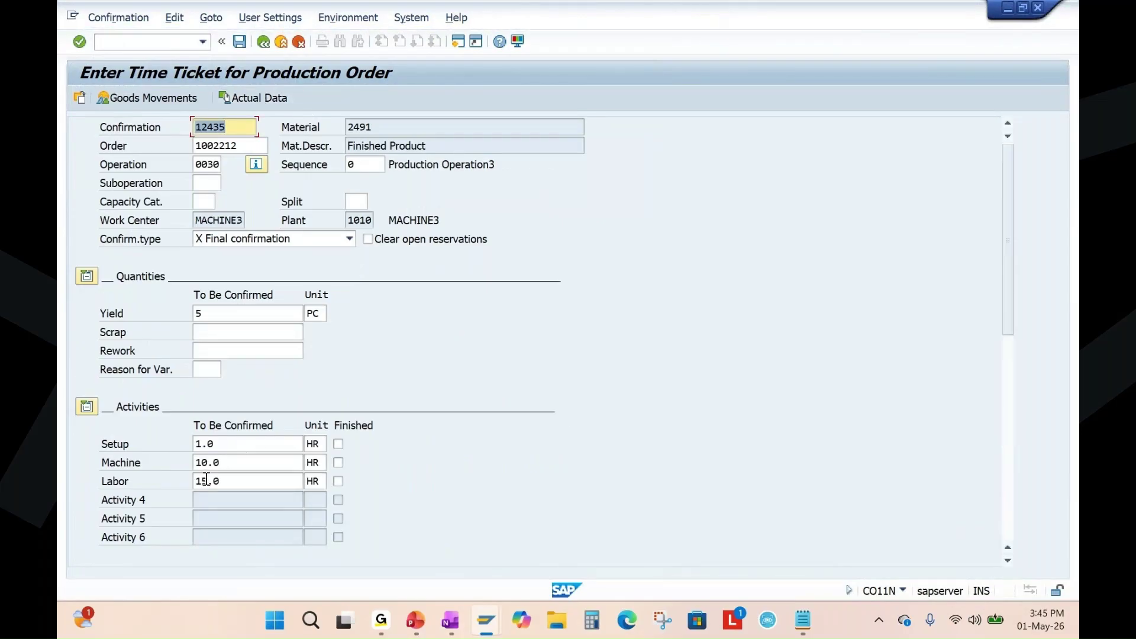
Set labor to 18 hours, keep yield 5, accept the date warnings, and save.
left_click_drag(208, 481, 182, 481)
type("18")
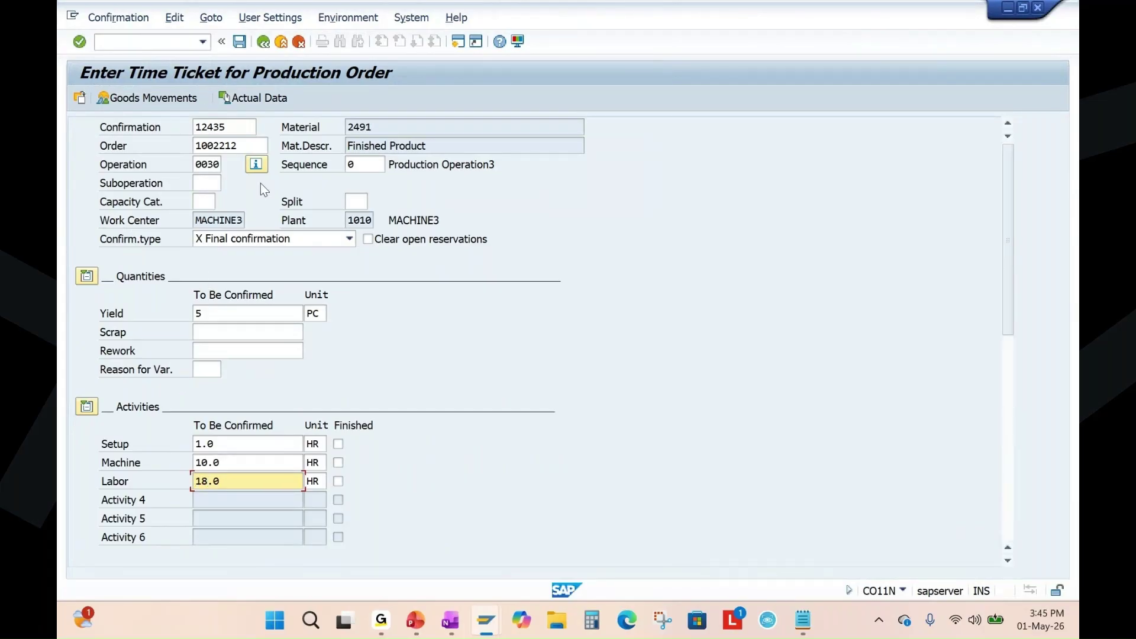
mouse_move(213, 313)
left_mouse_down()
mouse_move(179, 316)
mouse_move(235, 314)
left_mouse_up()
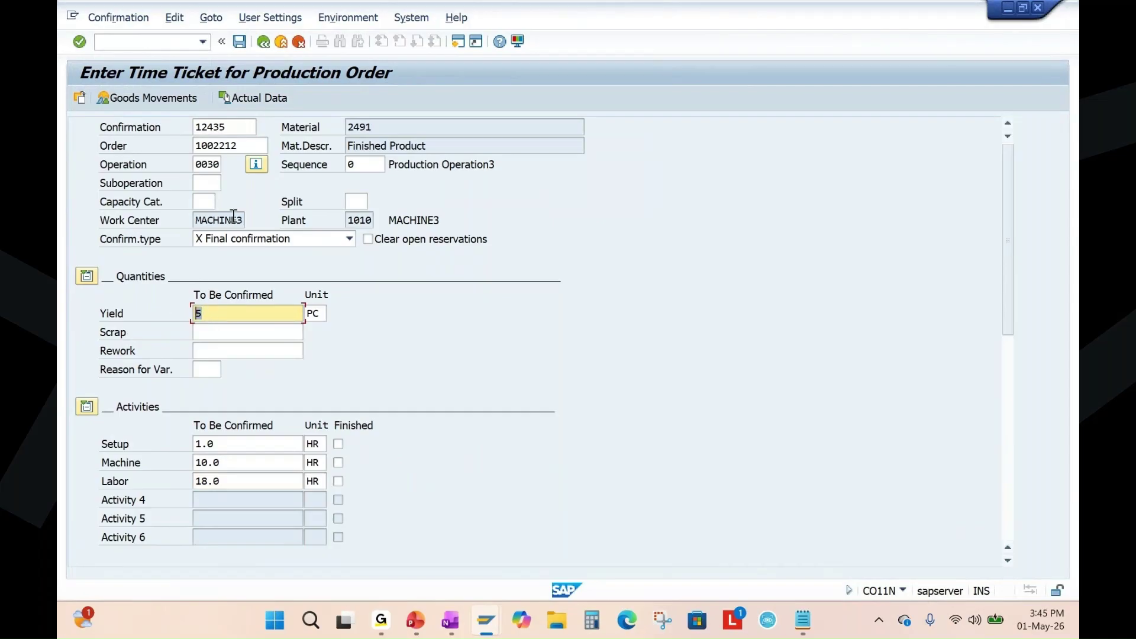
key("Return")
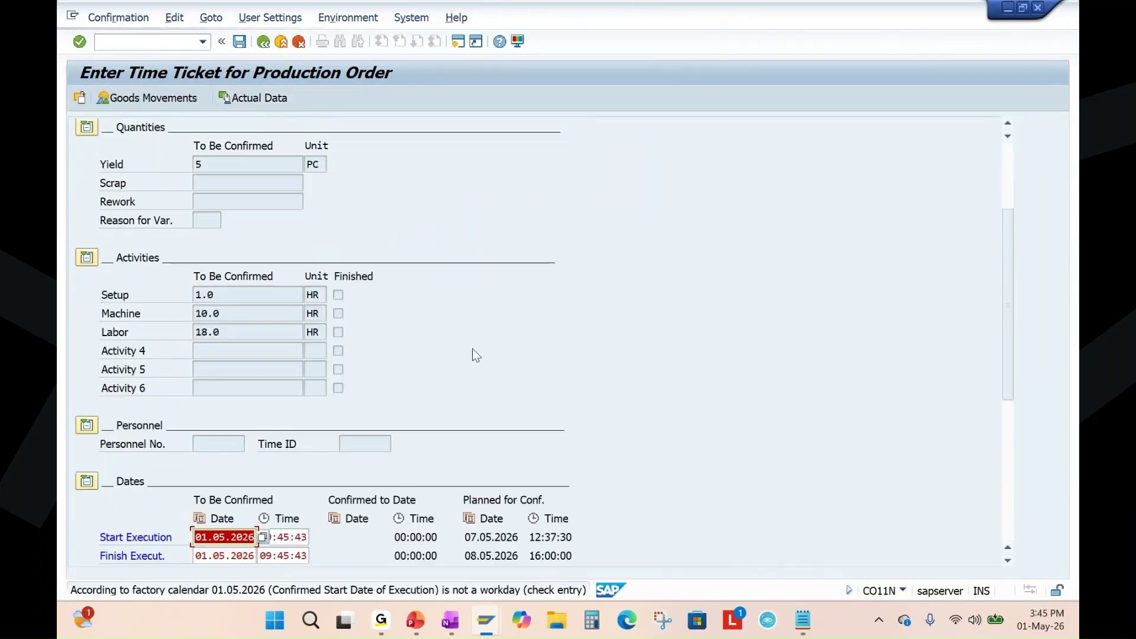
key("Return")
key("Return")
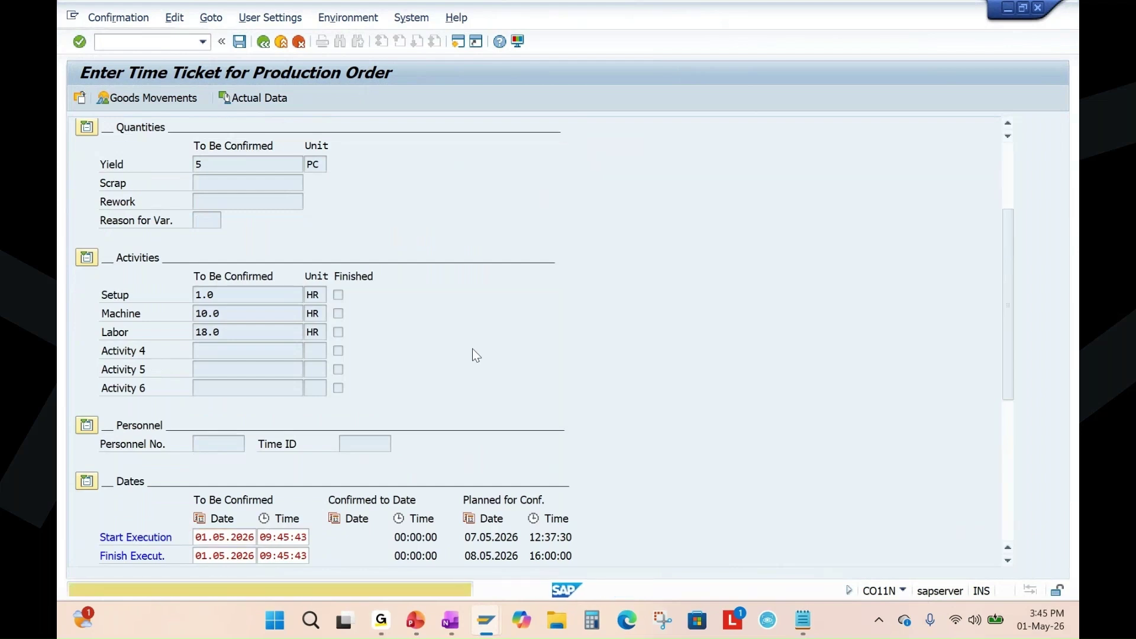
key("Return")
key("Return")
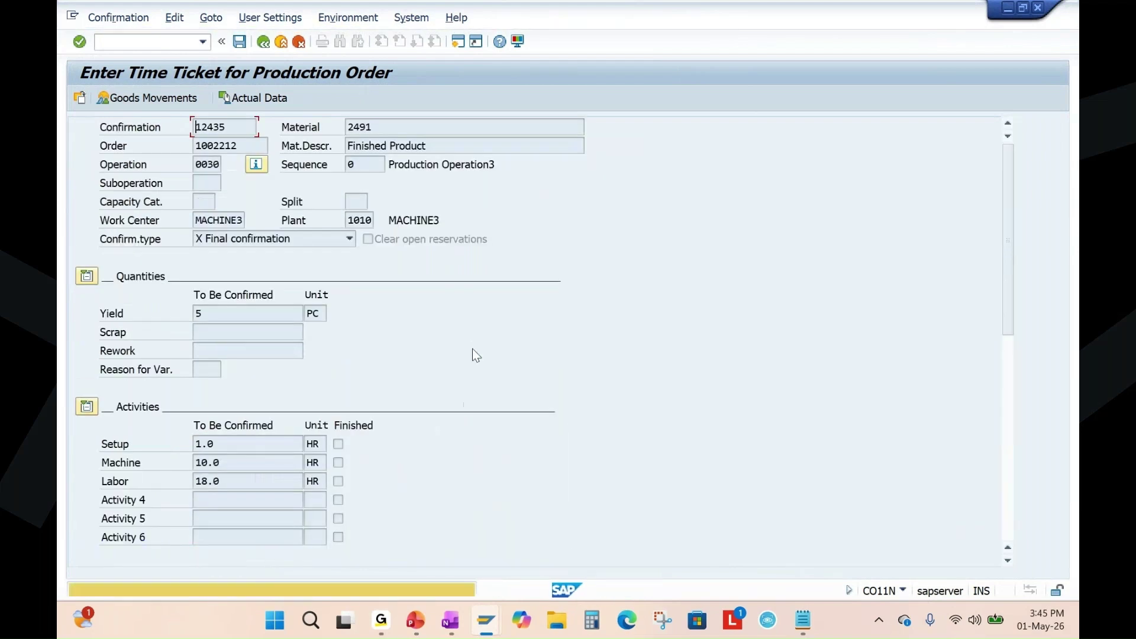
key("ctrl+s")
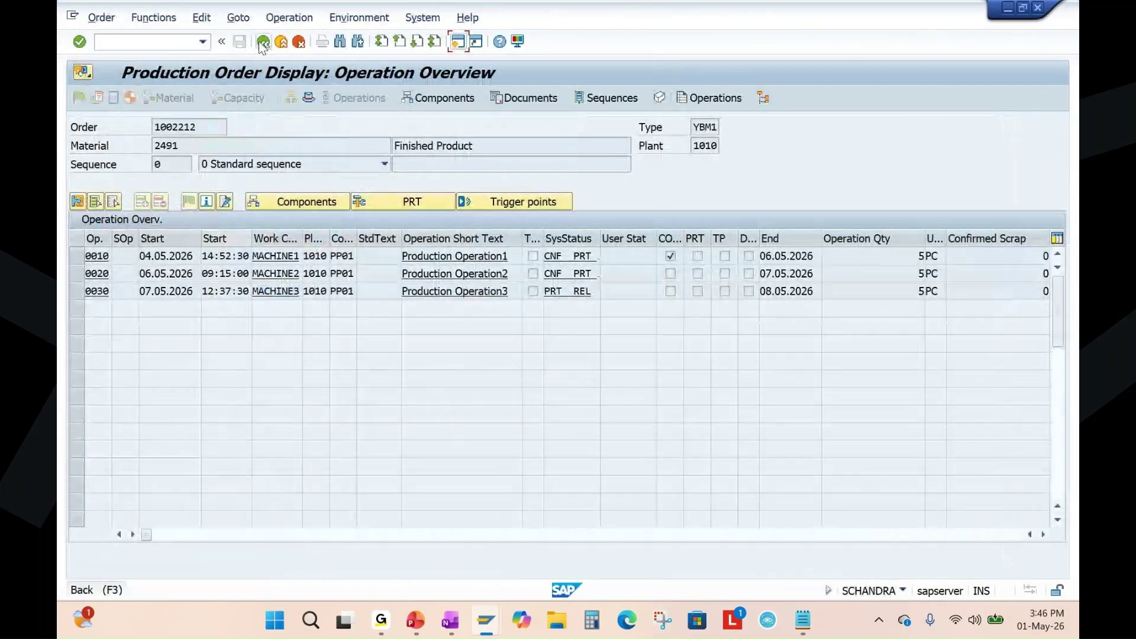
Redisplay order 1002212, verify operations 0020 and 0030 read CNF, and view header status CNF.
key("F3")
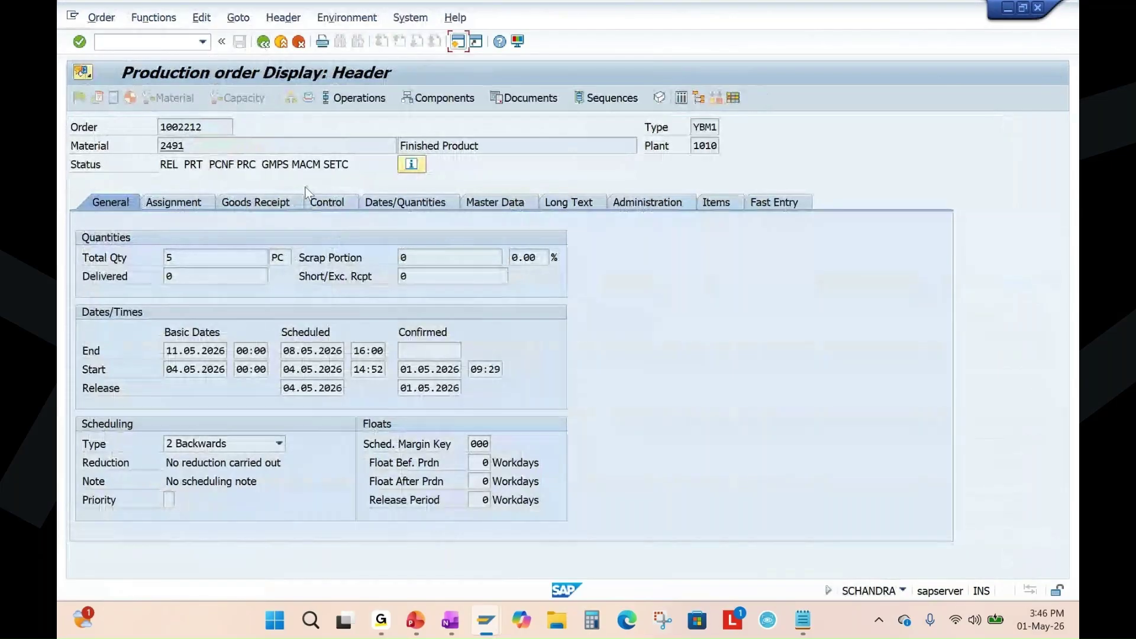
key("F3")
key("Return")
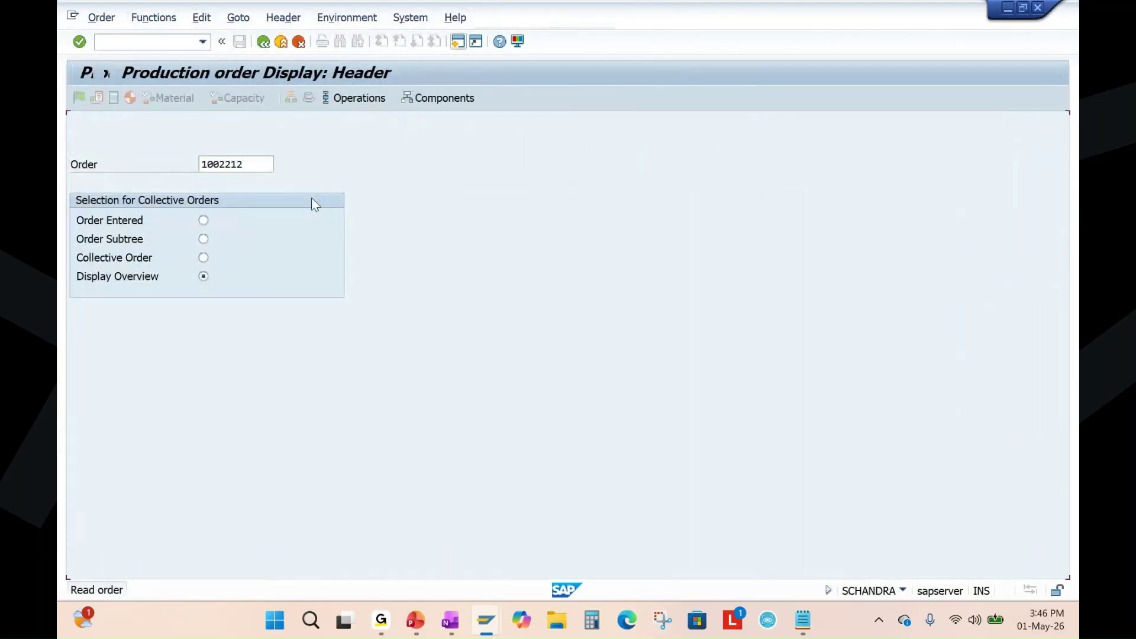
left_click(358, 98)
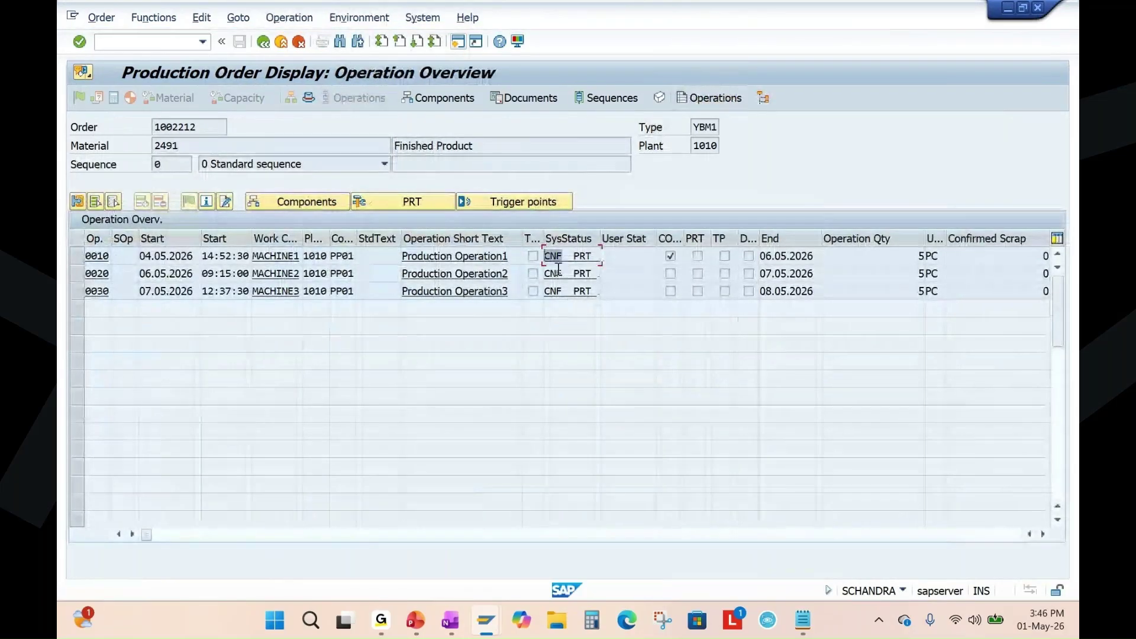
double_click(551, 275)
double_click(559, 291)
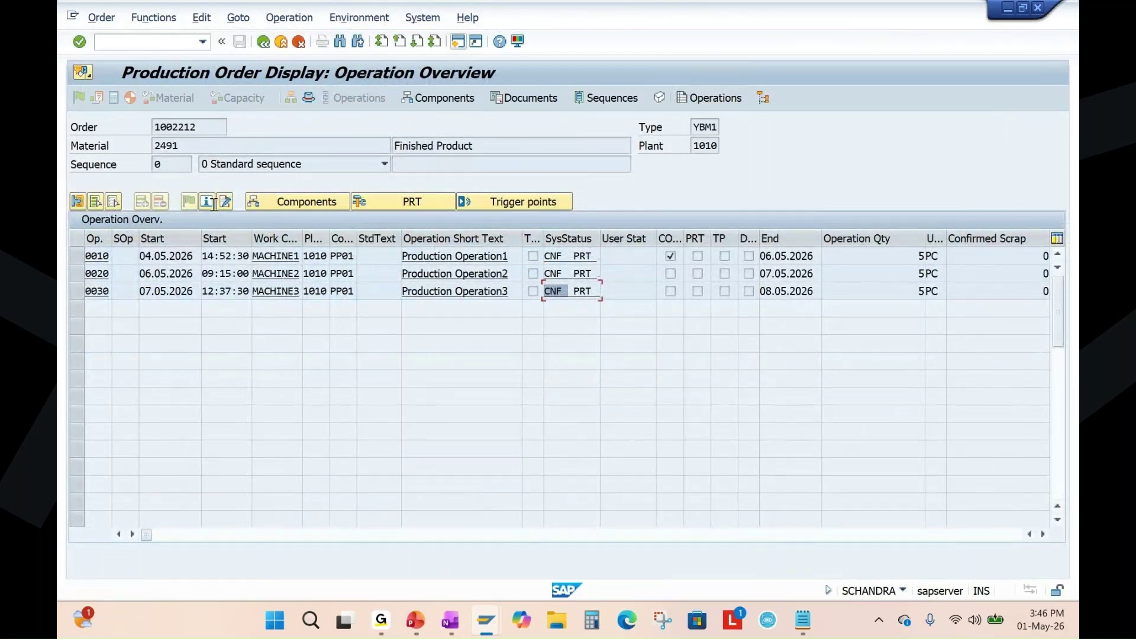
left_click(308, 98)
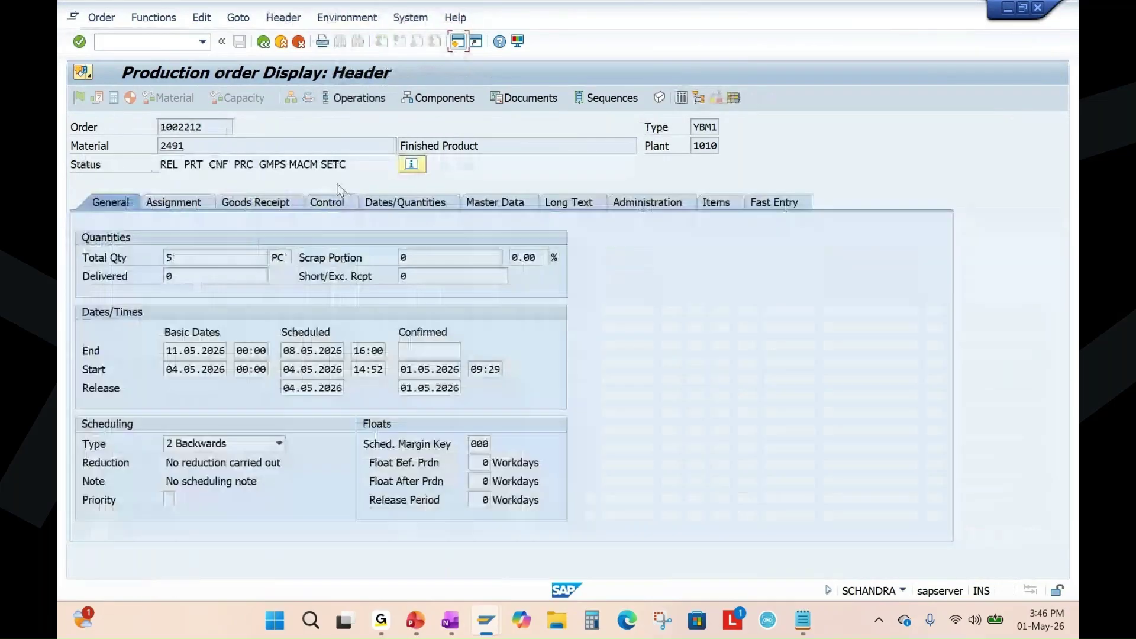
double_click(217, 165)
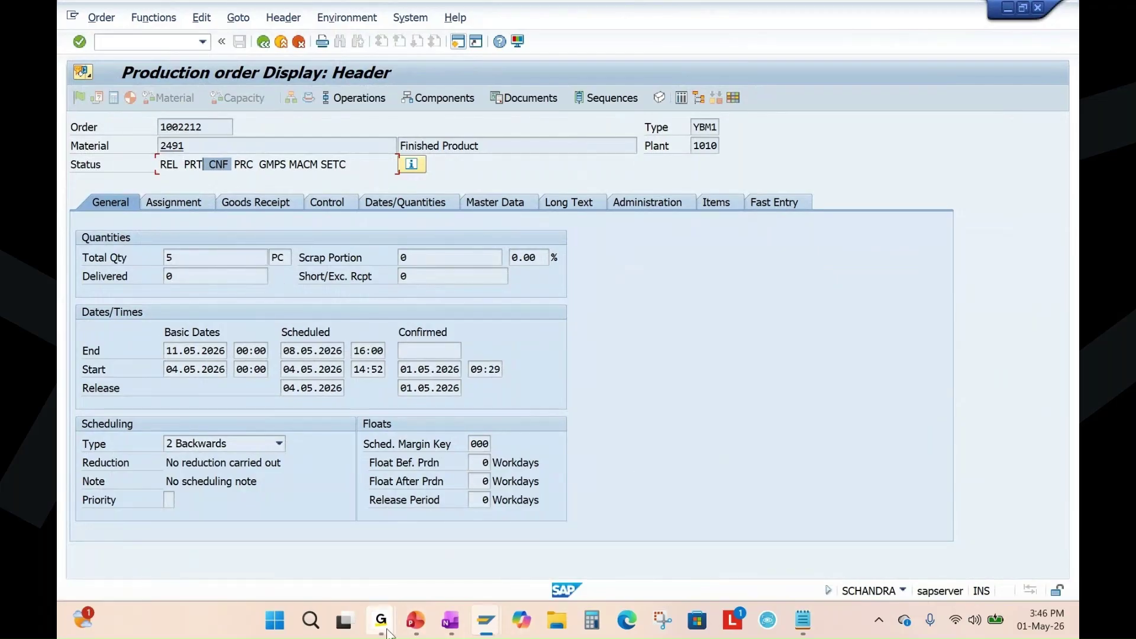
Present the Manufacturing Execution slides from slide 18, annotating the warehouse photos with pen ink, then end the show.
left_click(414, 626)
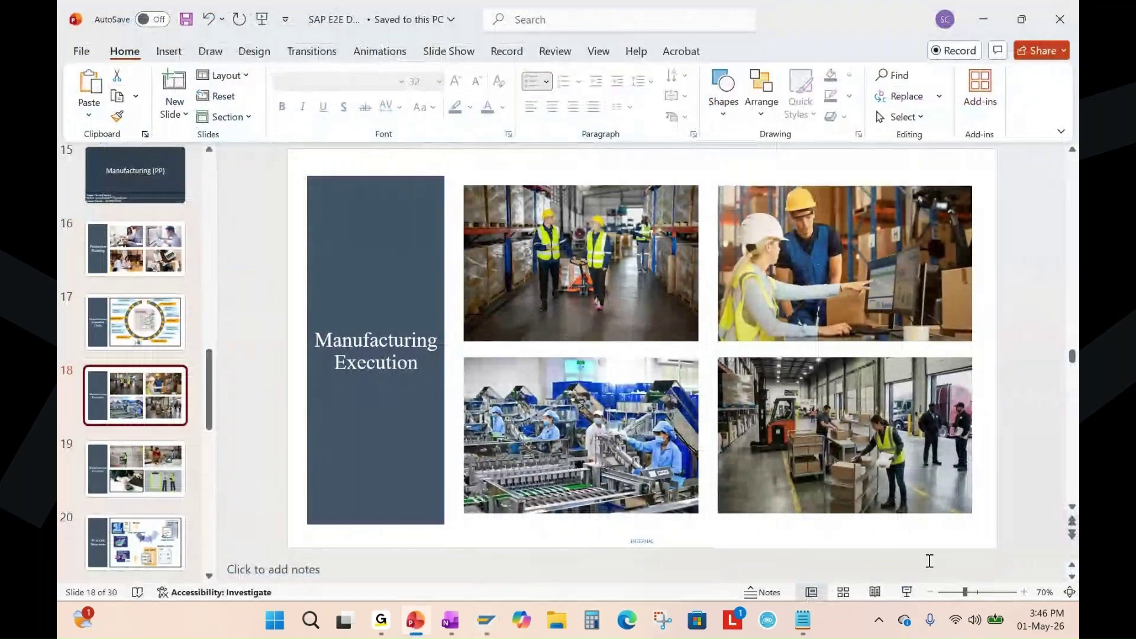
left_click(907, 593)
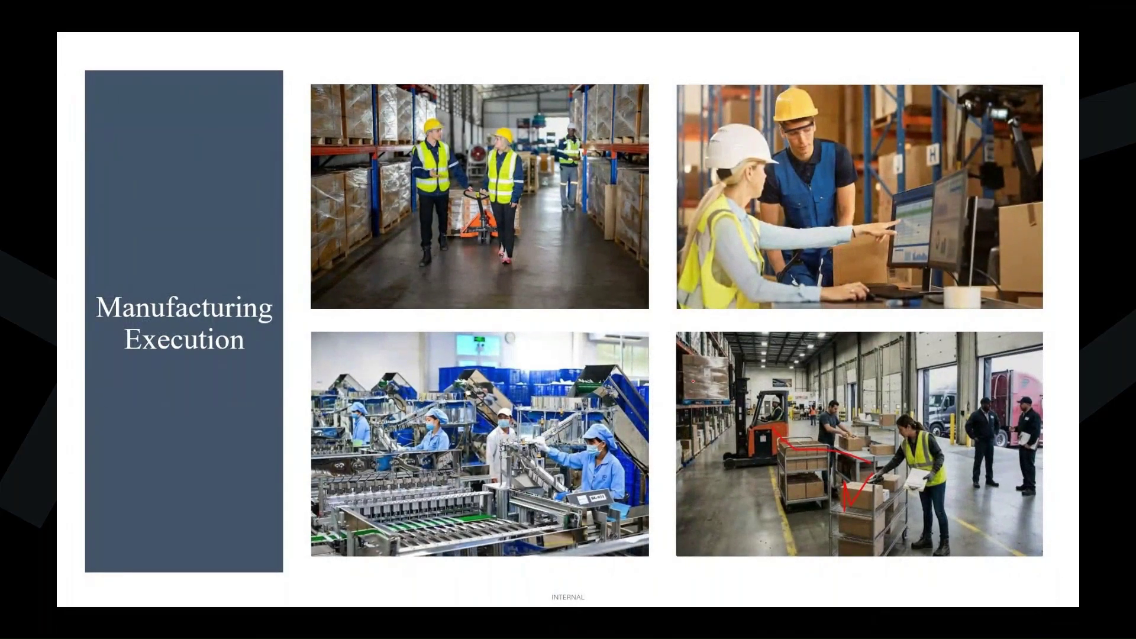
mouse_move(691, 353)
left_mouse_down()
mouse_move(741, 360)
mouse_move(835, 459)
left_mouse_up()
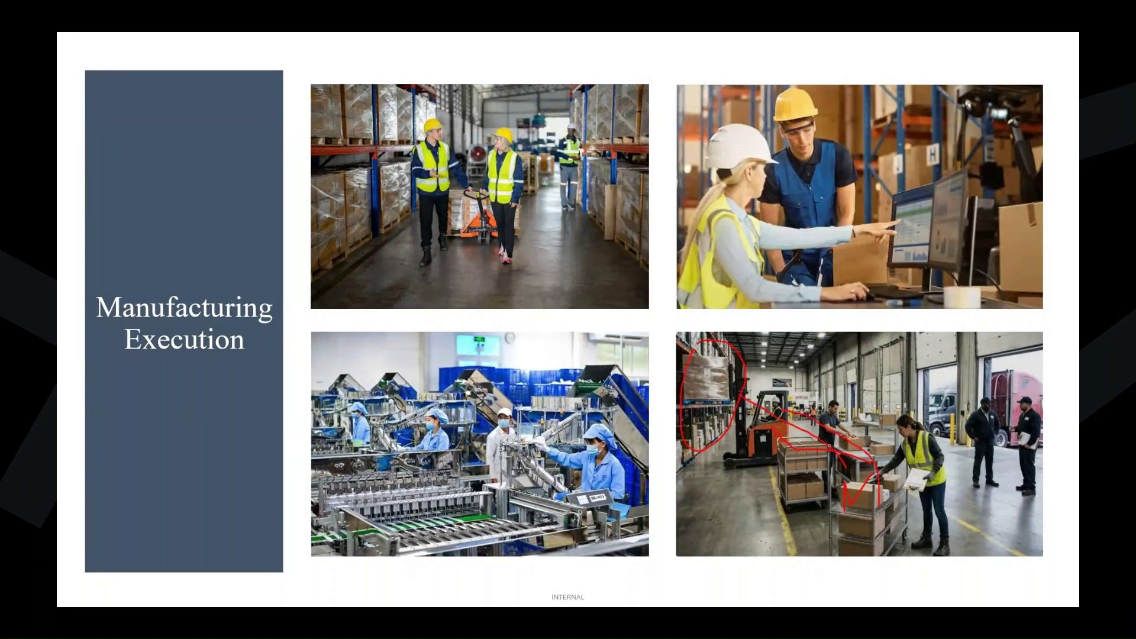
mouse_move(900, 393)
left_mouse_down()
mouse_move(895, 445)
mouse_move(936, 562)
mouse_move(882, 421)
left_mouse_up()
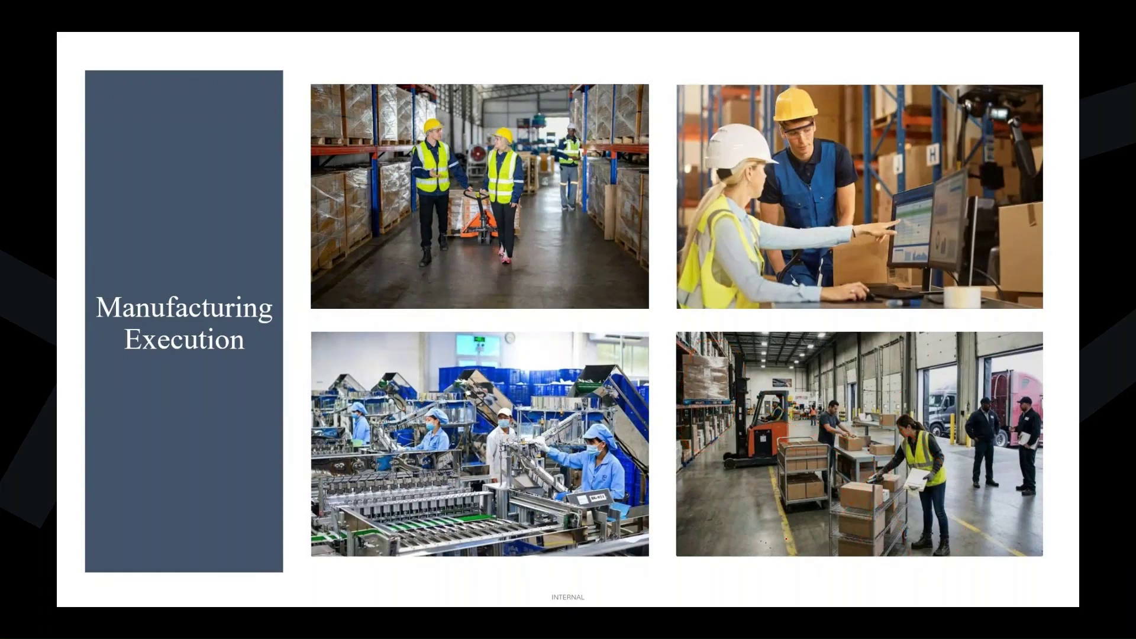
key("Right")
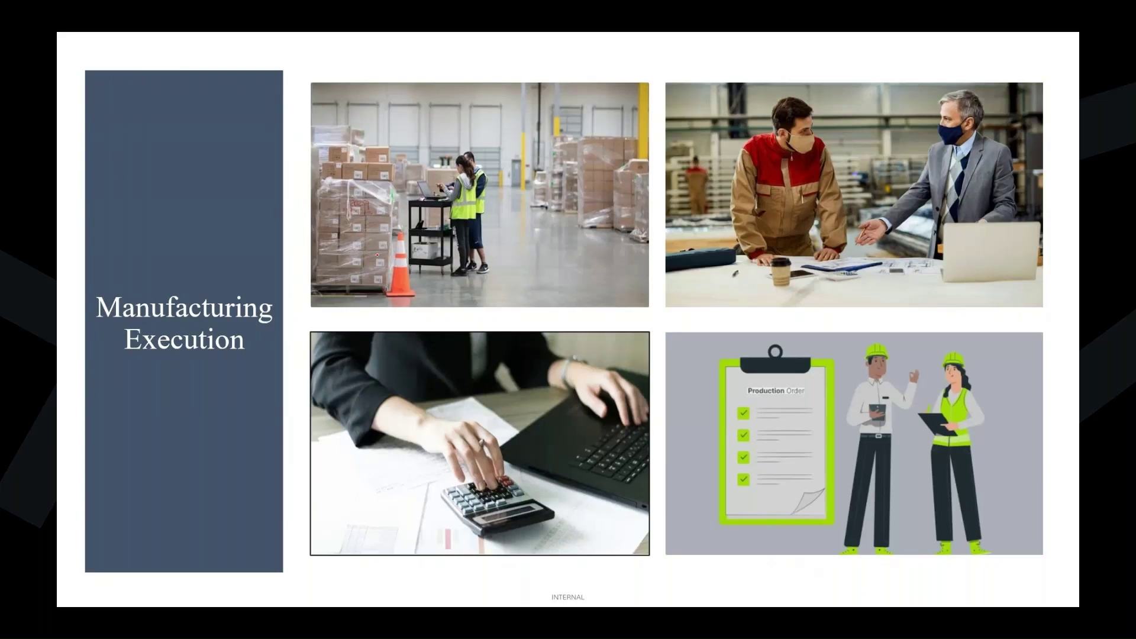
left_click_drag(578, 155, 604, 151)
mouse_move(345, 201)
left_mouse_down()
mouse_move(378, 181)
mouse_move(418, 269)
mouse_move(503, 172)
mouse_move(414, 240)
mouse_move(506, 177)
left_mouse_up()
key("e")
mouse_move(431, 220)
left_mouse_down()
mouse_move(425, 179)
mouse_move(466, 198)
left_mouse_up()
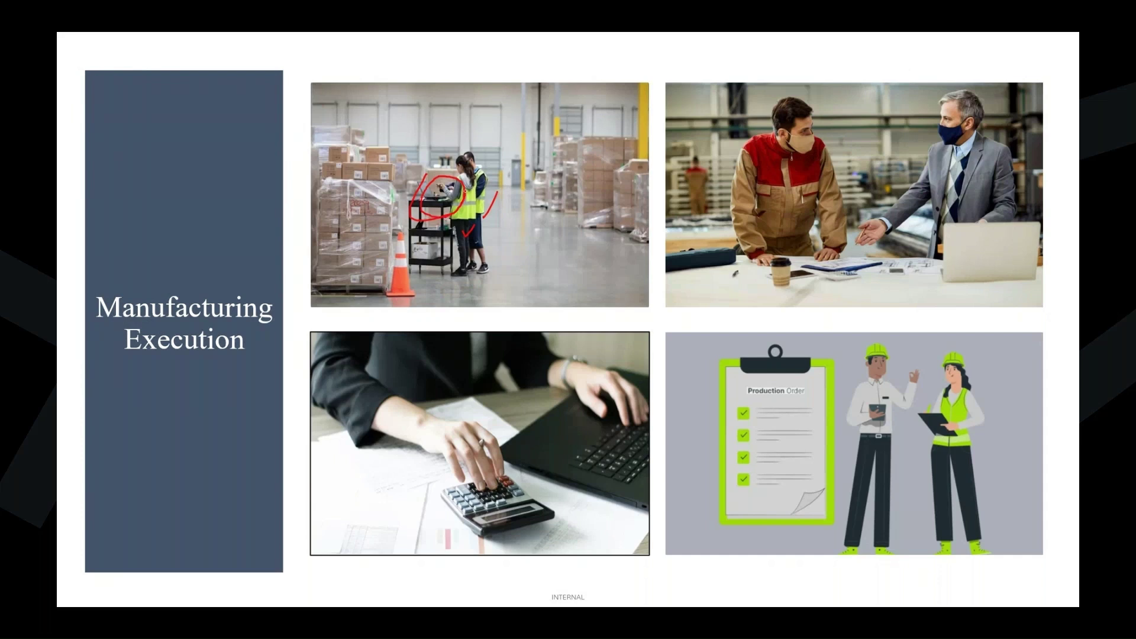
key("e")
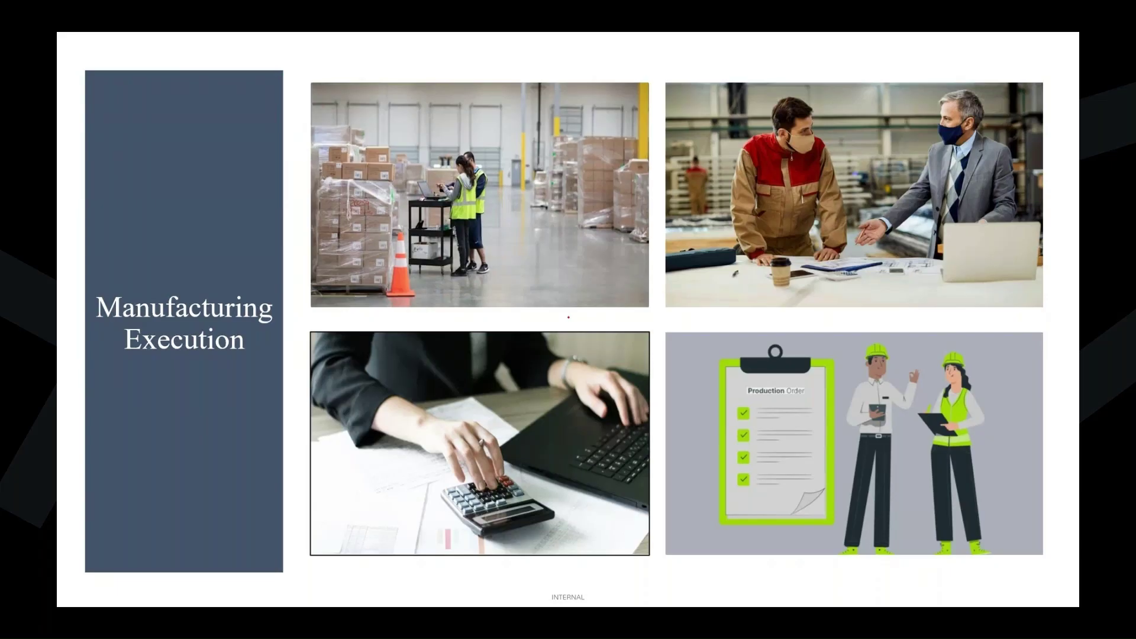
key("Escape")
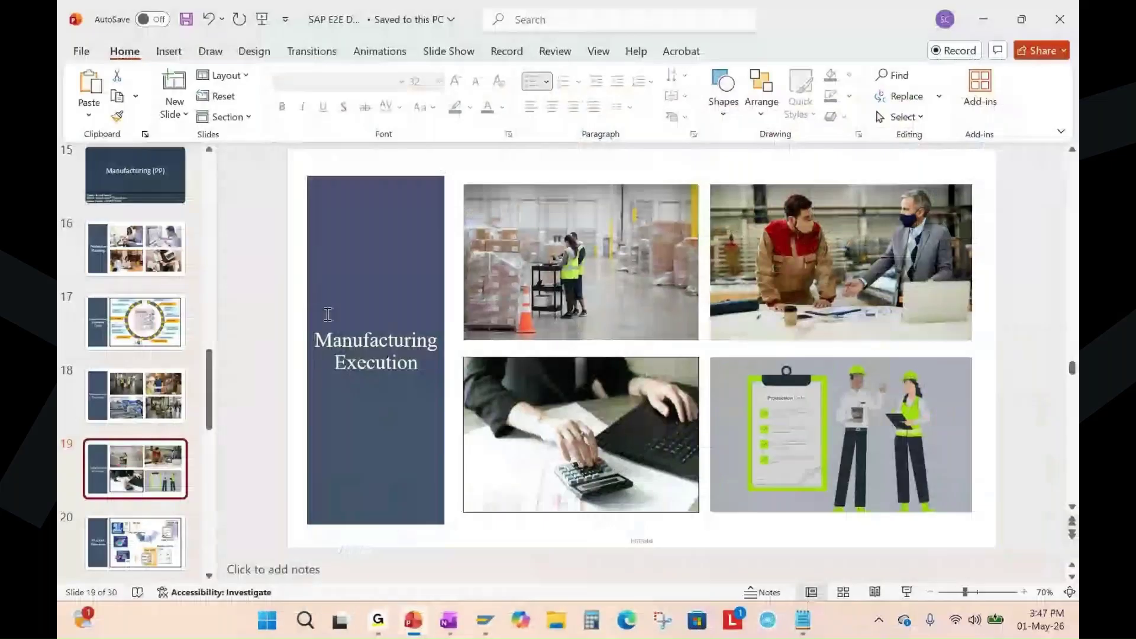
Highlight Goods Receipt - MIGO as the next step in the OneNote notes.
key("alt+Tab")
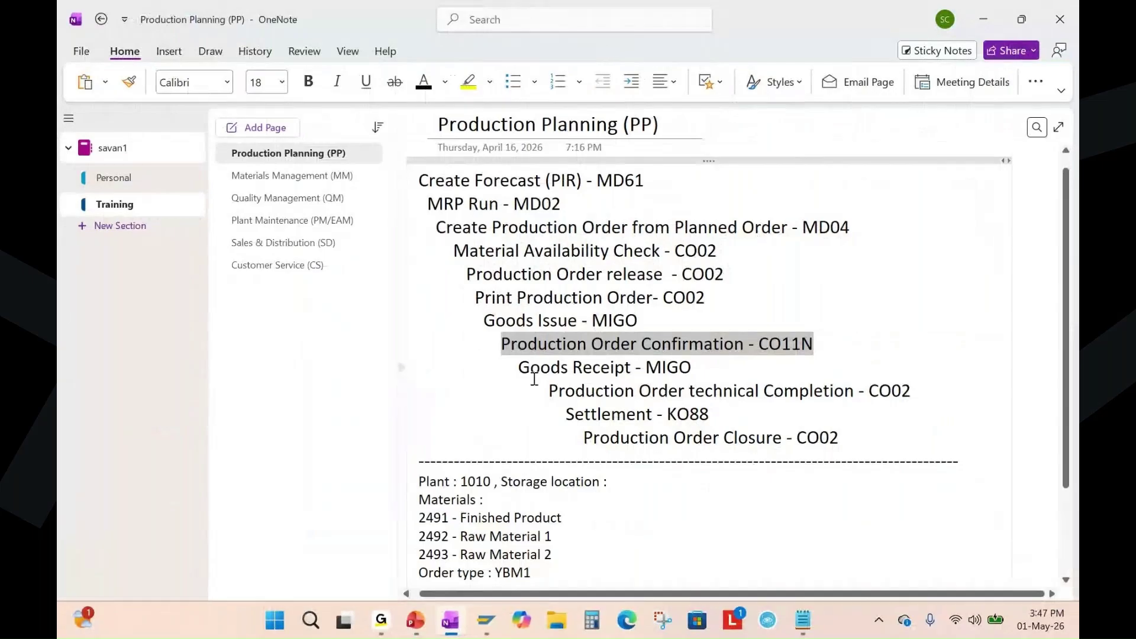
left_click_drag(520, 370, 697, 370)
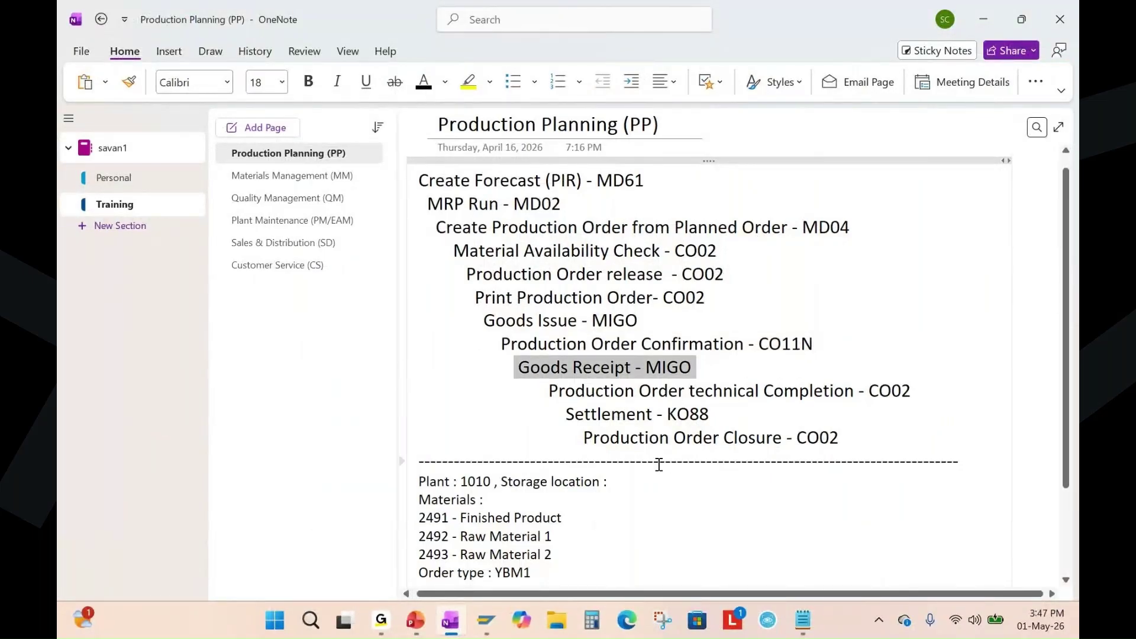
left_click(486, 621)
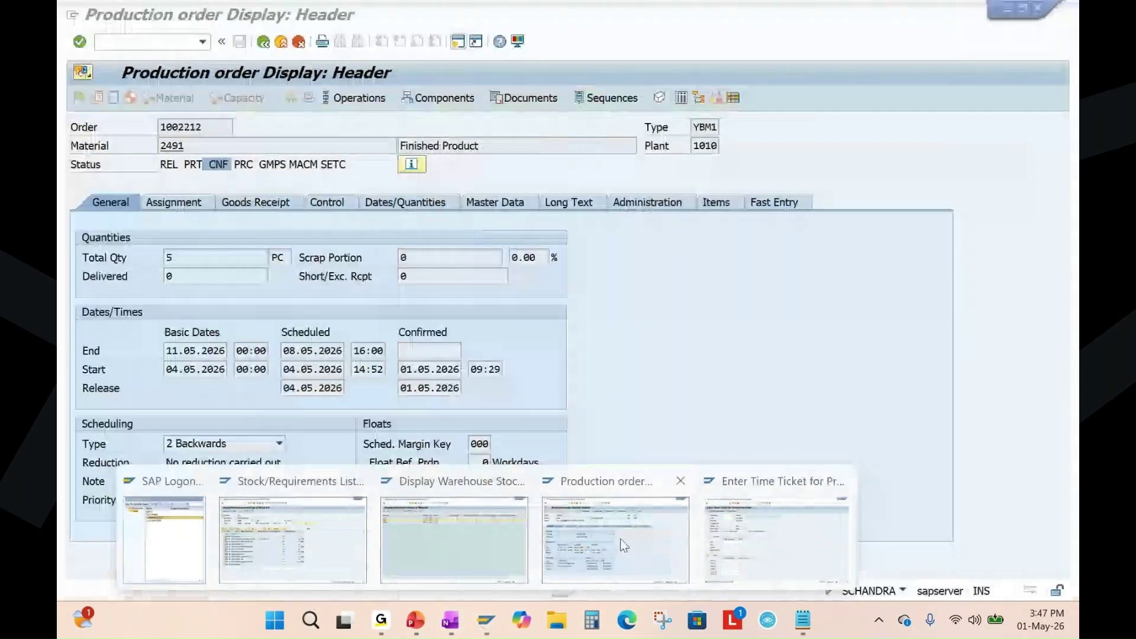
Leave the order display and start transaction MIGO.
left_click(620, 539)
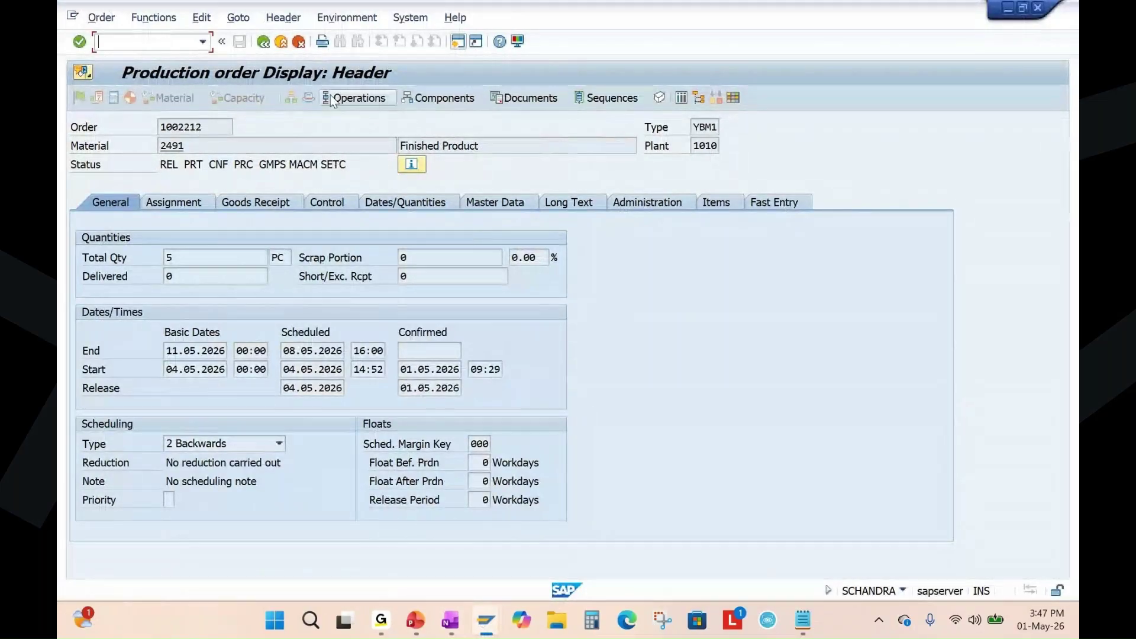
type("/n")
key("Return")
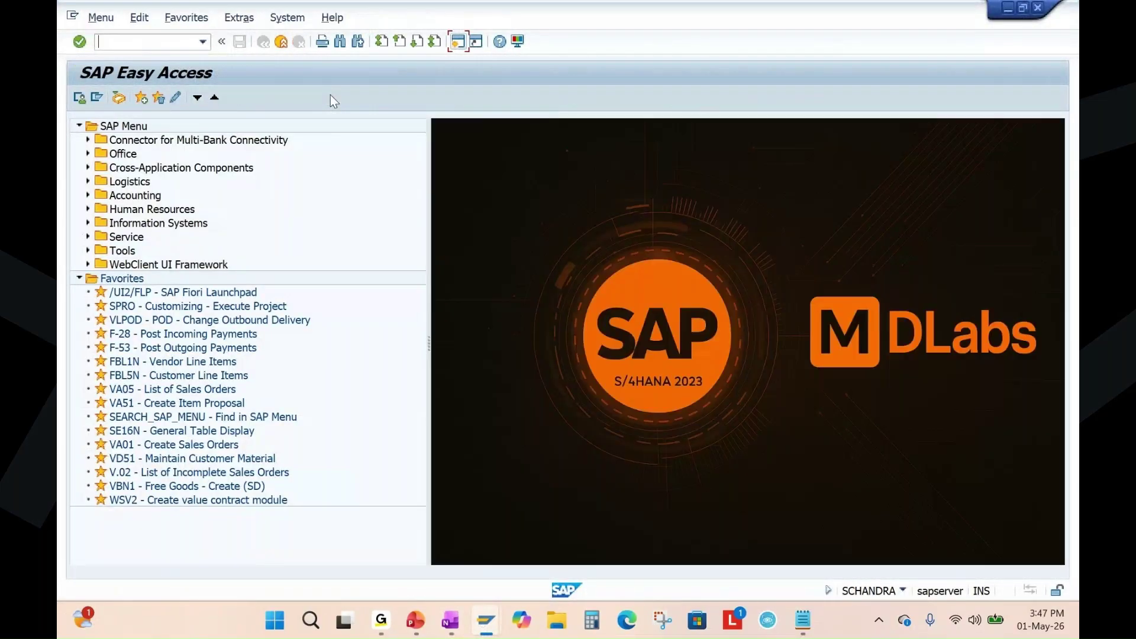
type("migo")
key("Return")
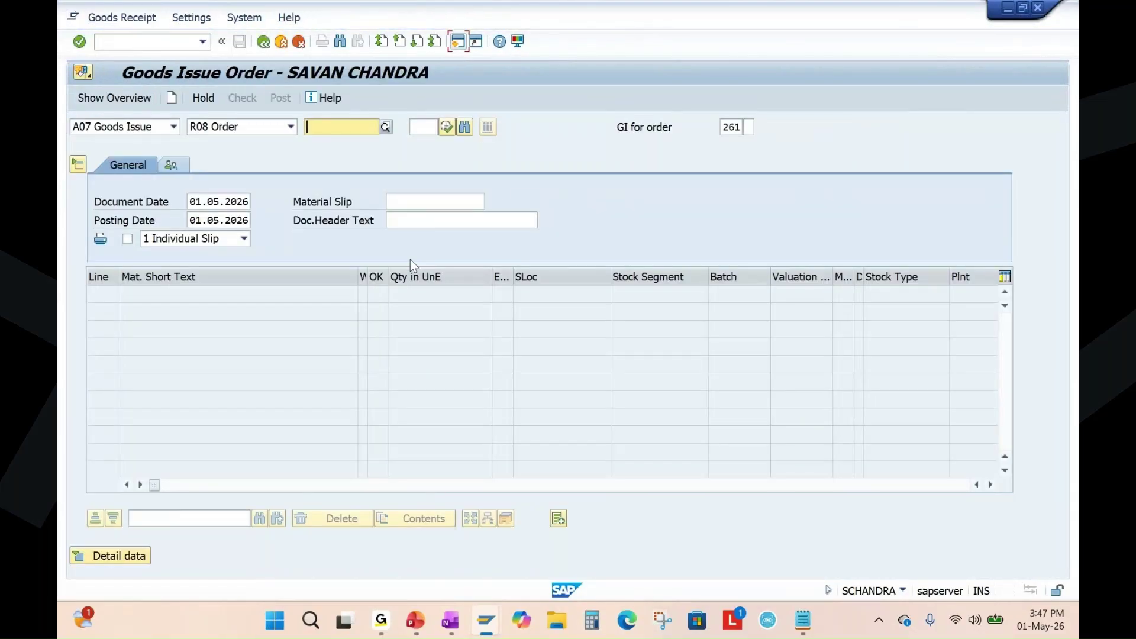
Set MIGO to A01 Goods Receipt against R08 Order 1002212 with movement type 101.
left_click(174, 125)
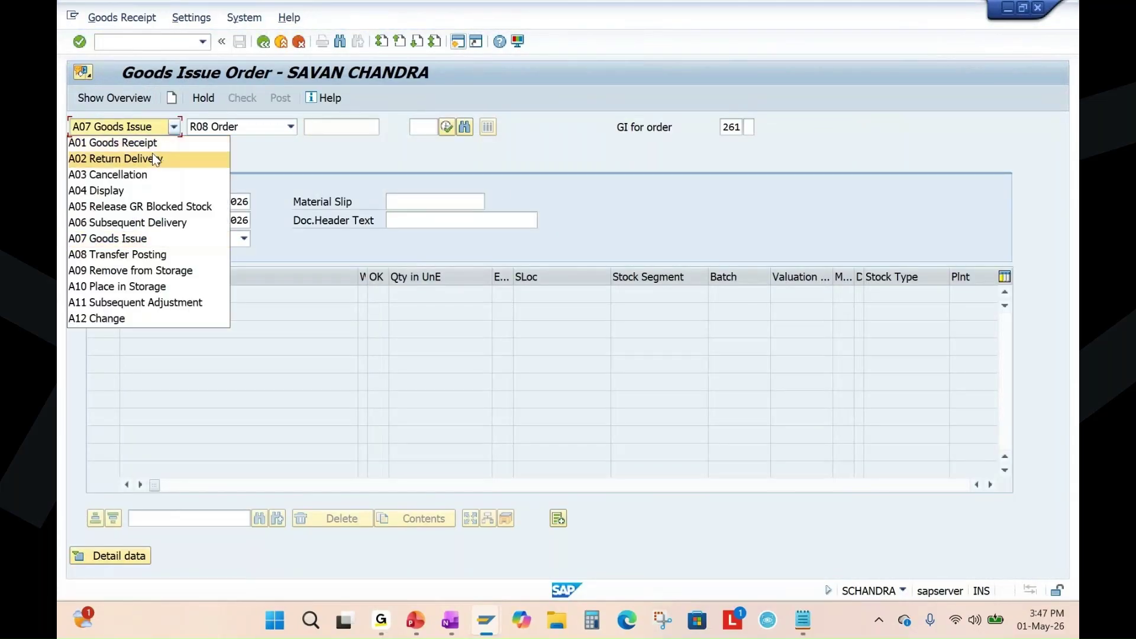
left_click(151, 144)
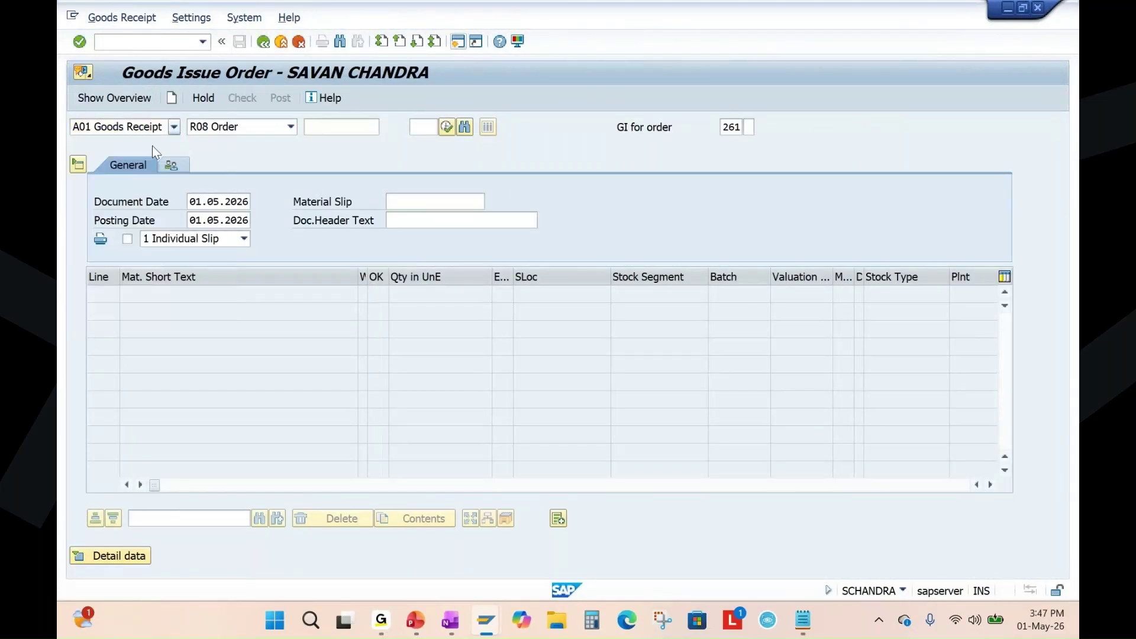
left_click(292, 127)
left_click(157, 238)
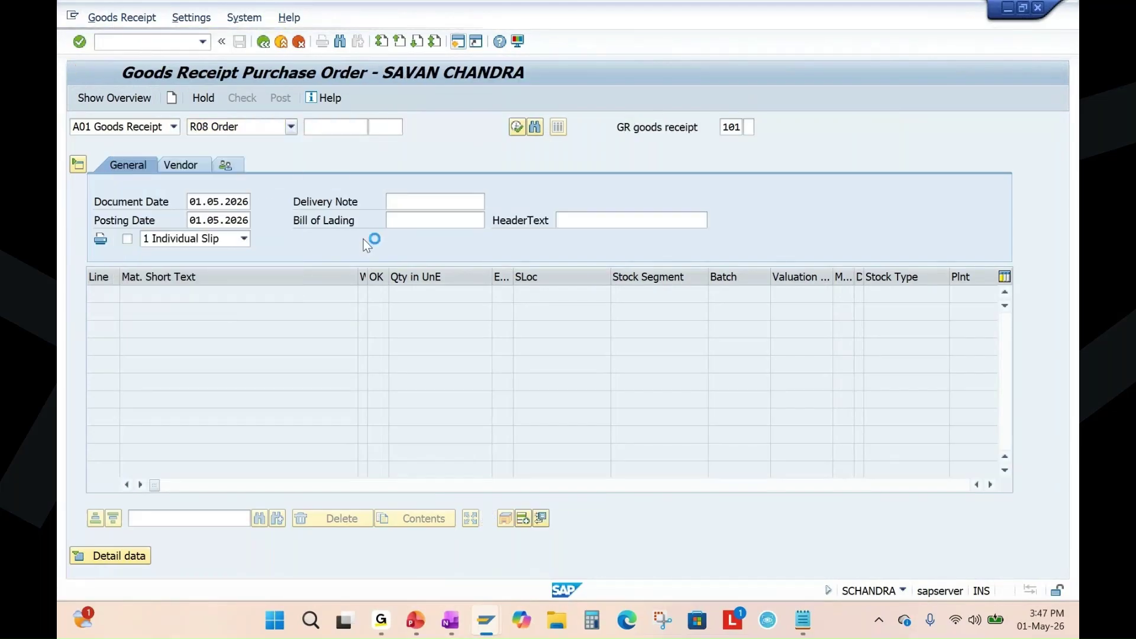
left_click(349, 129)
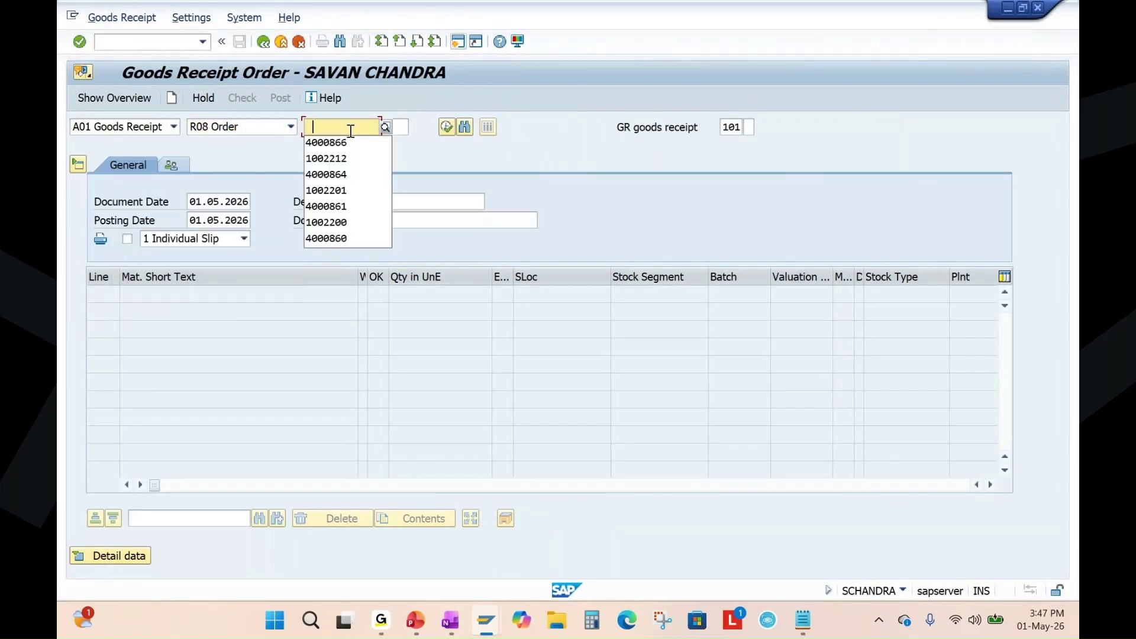
left_click(345, 159)
left_click_drag(723, 127, 749, 128)
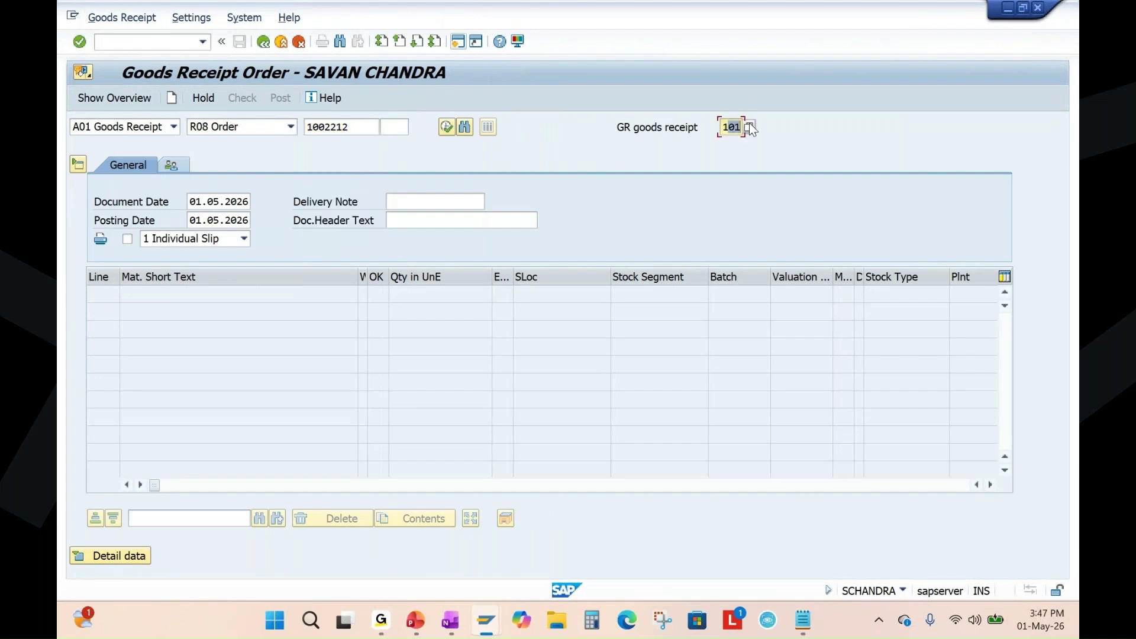
key("Return")
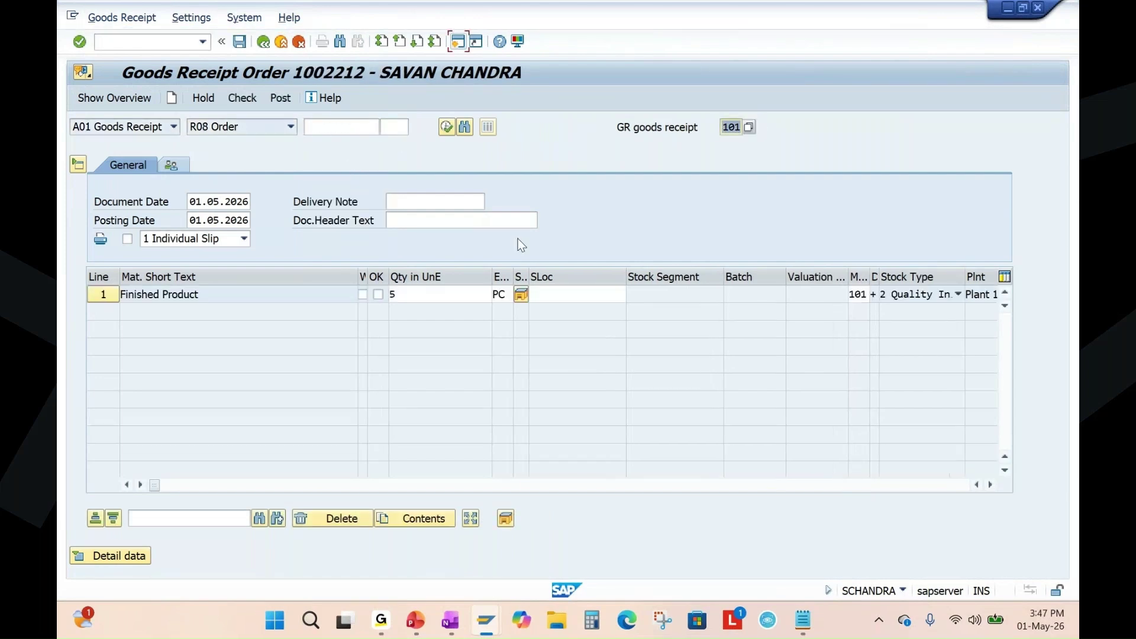
Set storage location 101A for the 5-piece receipt line.
left_click(402, 296)
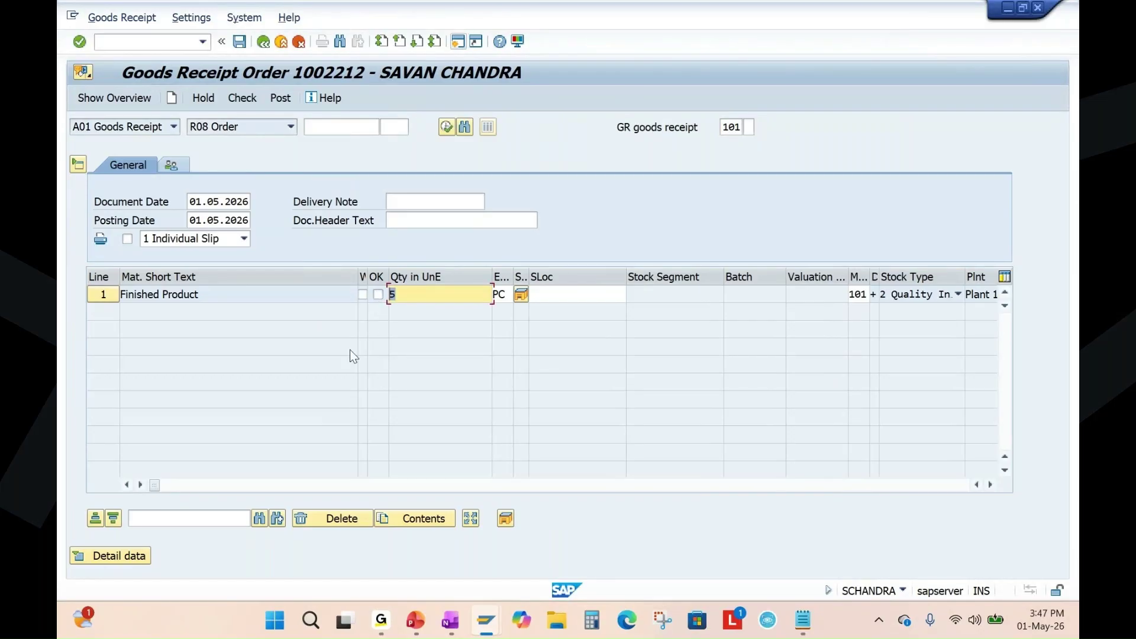
left_click(578, 294)
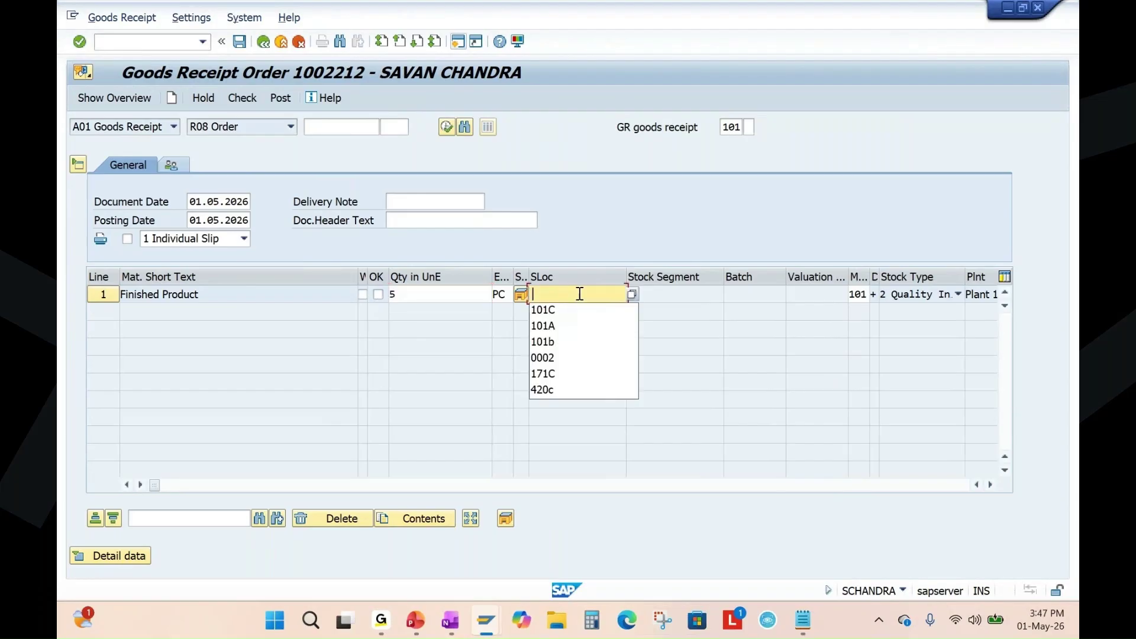
left_click(555, 324)
key("Return")
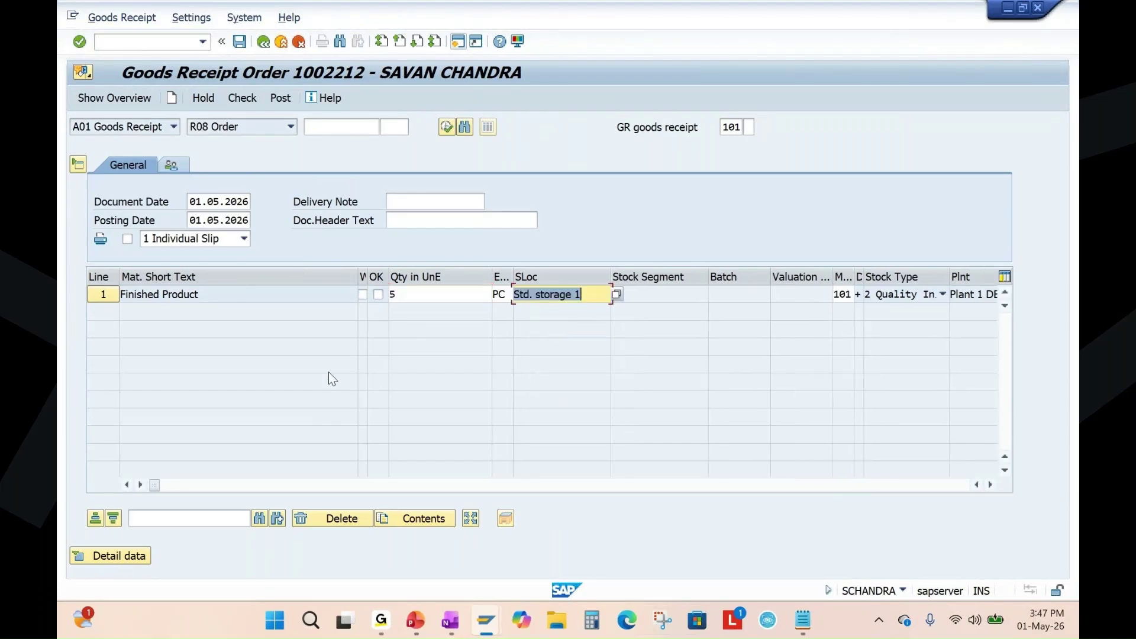
Mark the Finished Product item OK, check serial numbers 11–15, and post the goods receipt.
left_click(125, 556)
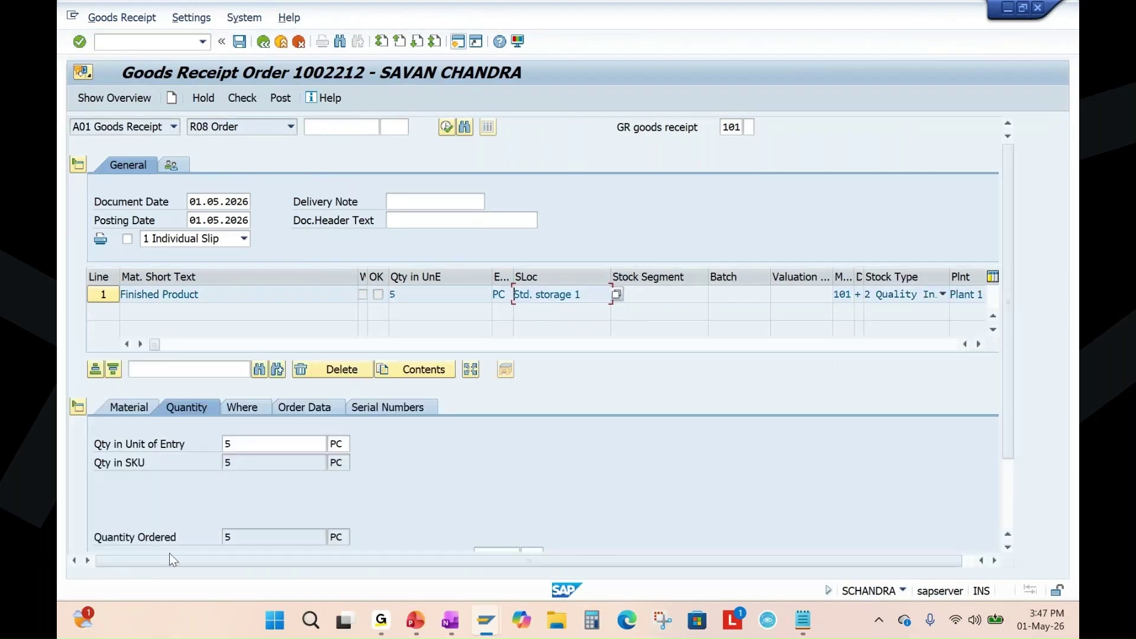
scroll(245, 505, "down", 3)
left_click(133, 537)
left_click(242, 313)
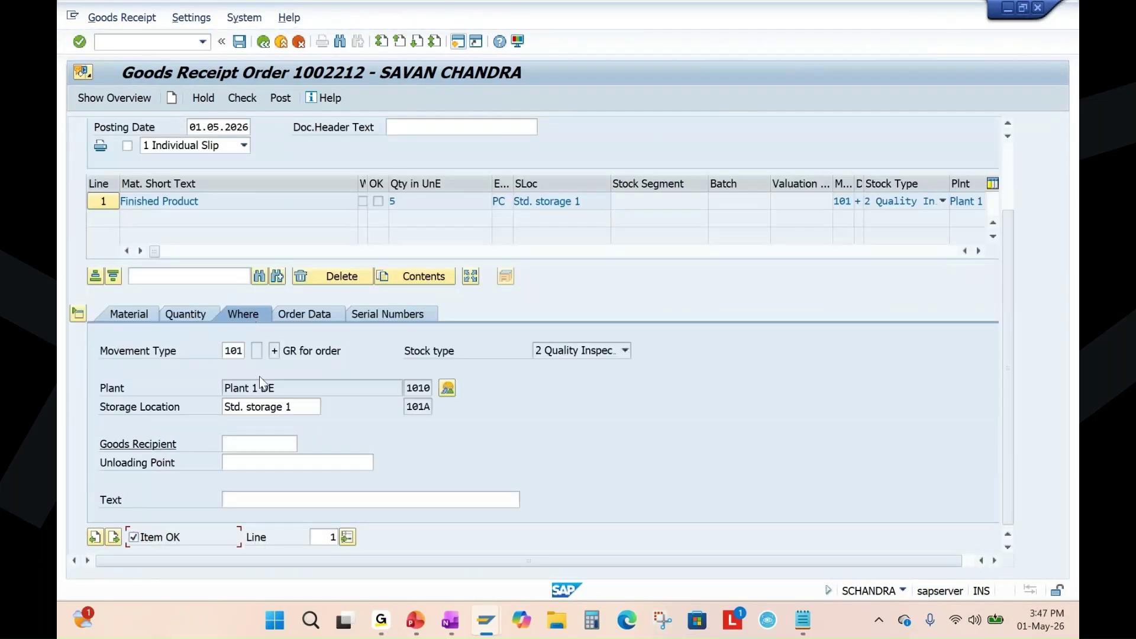
left_click(337, 315)
left_click(391, 315)
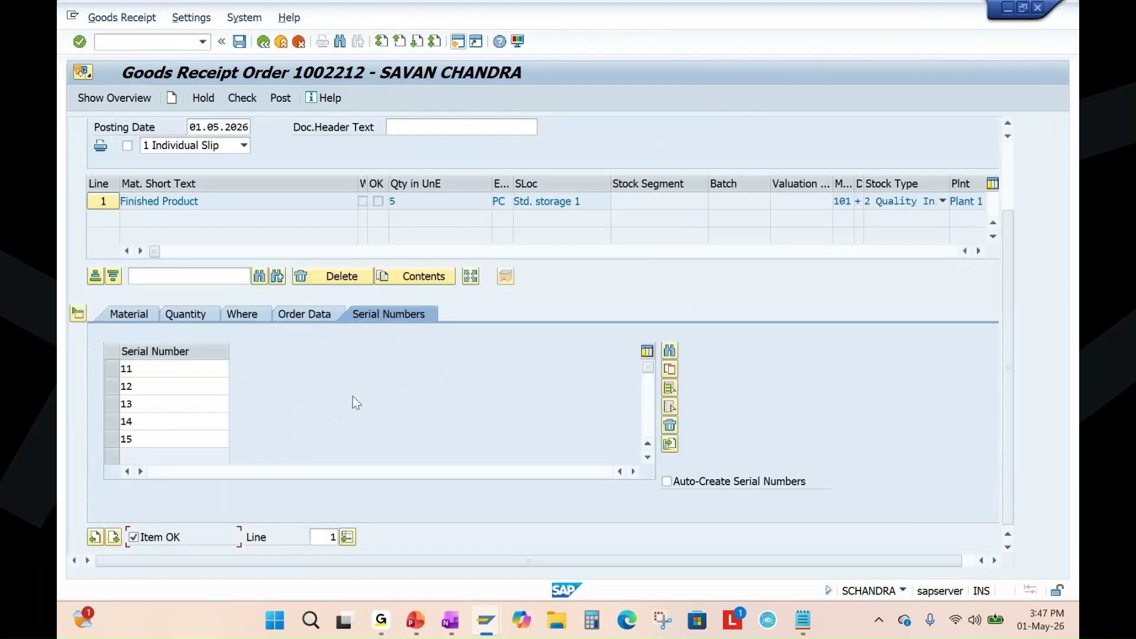
left_click(395, 201)
left_click(137, 372)
left_click(137, 438)
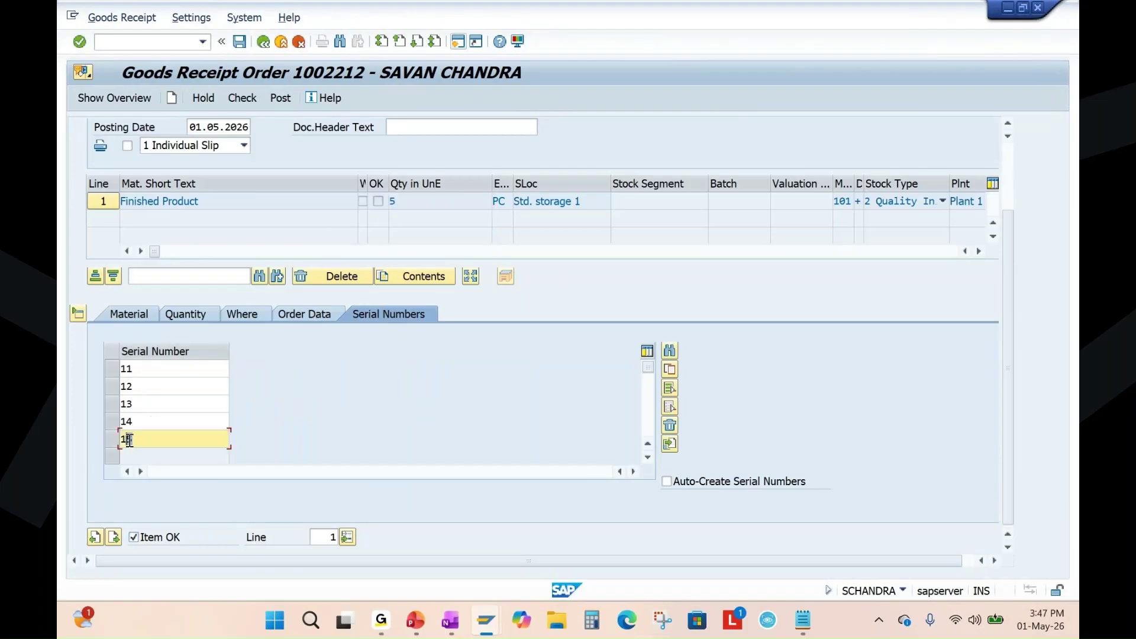
key("Return")
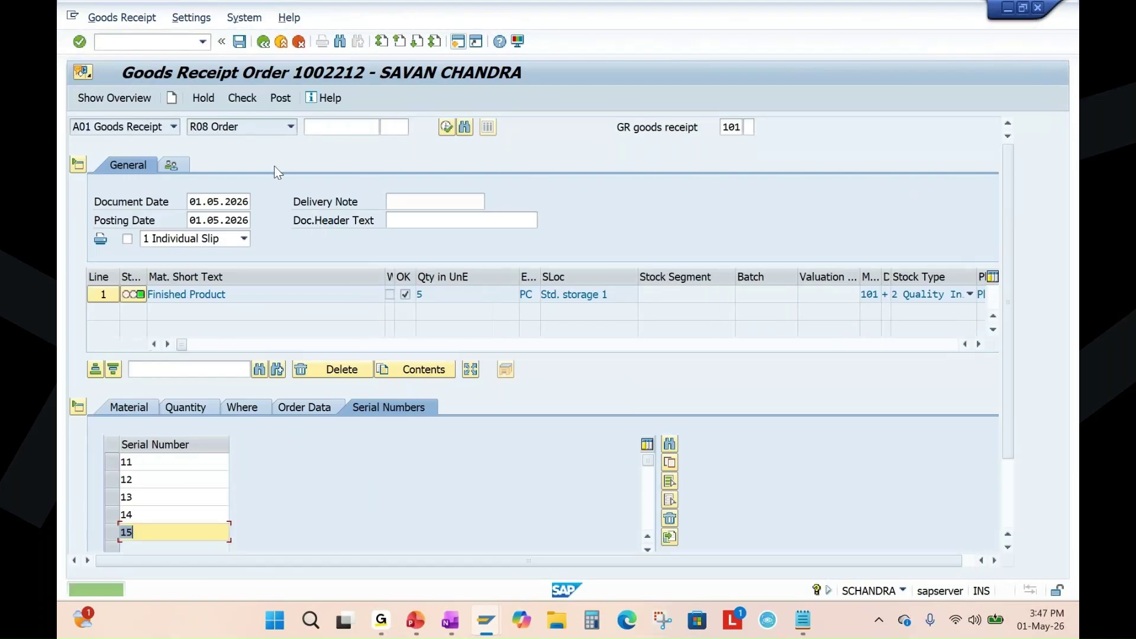
left_click(278, 99)
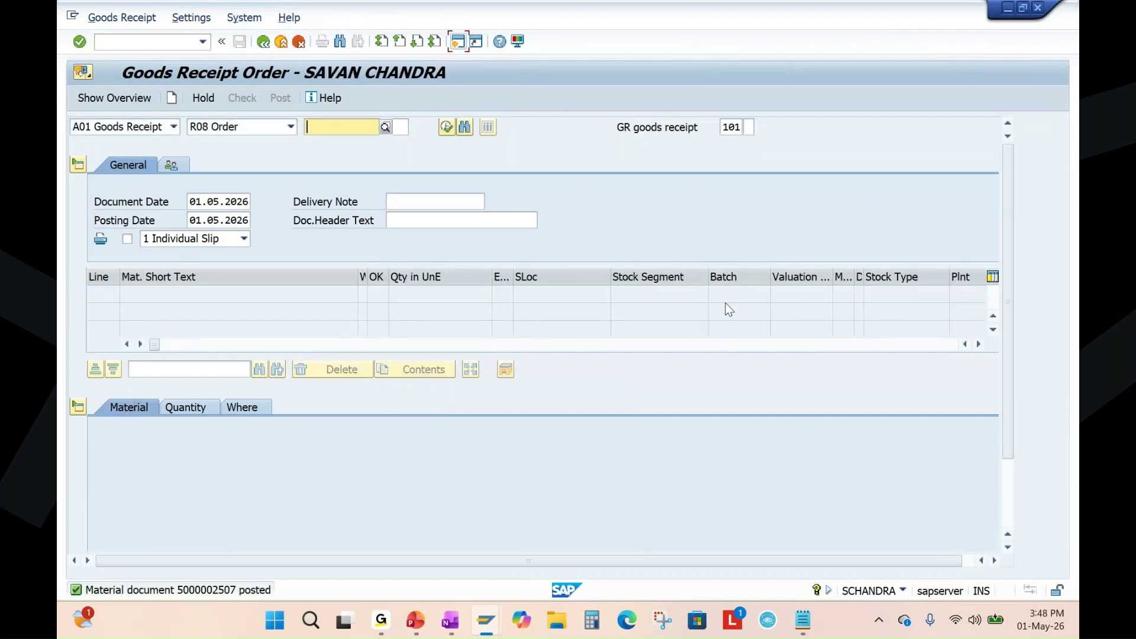
Run /nCO03 for order 1002212 and check its DLV status and delivered quantity of 5 PC.
left_click(486, 620)
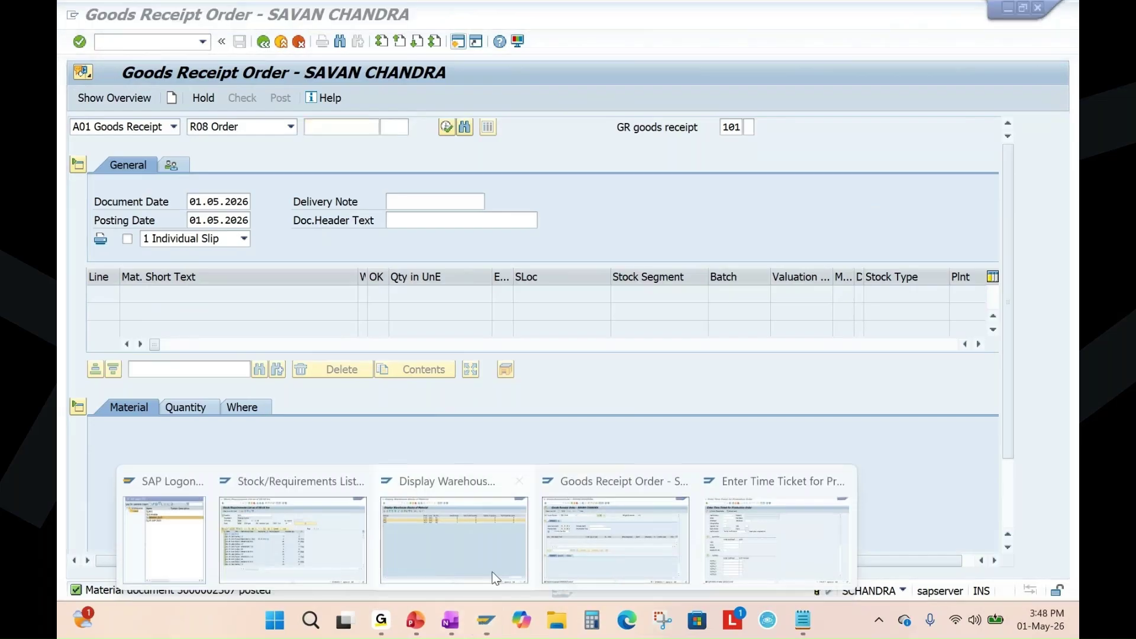
left_click(616, 519)
left_click(145, 40)
type("/")
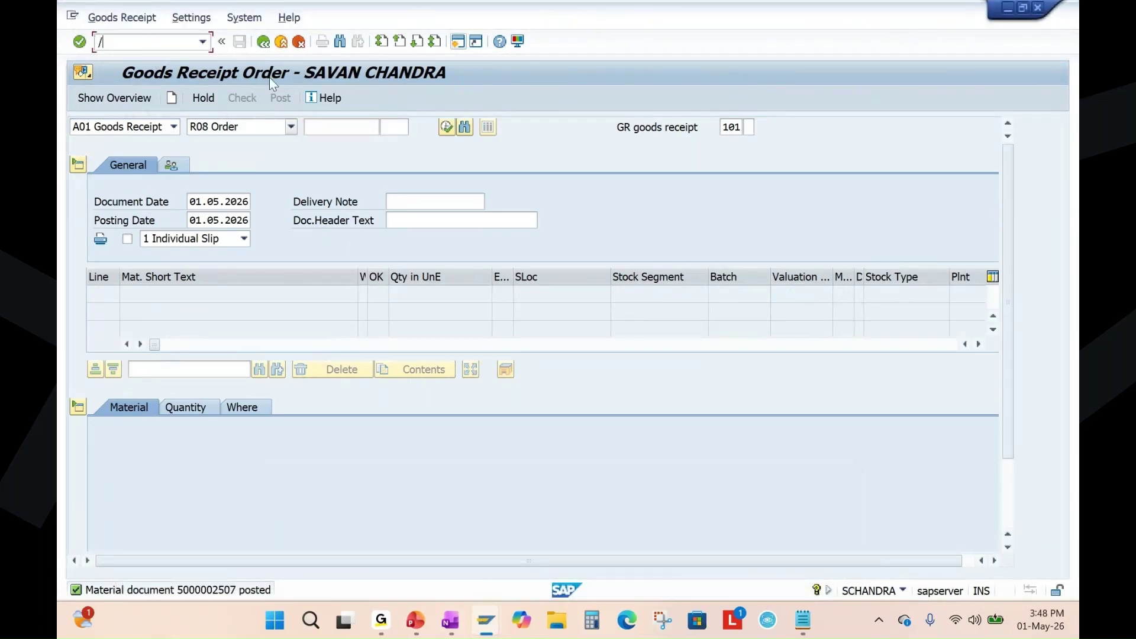
type("nco")
type("03")
key("Return")
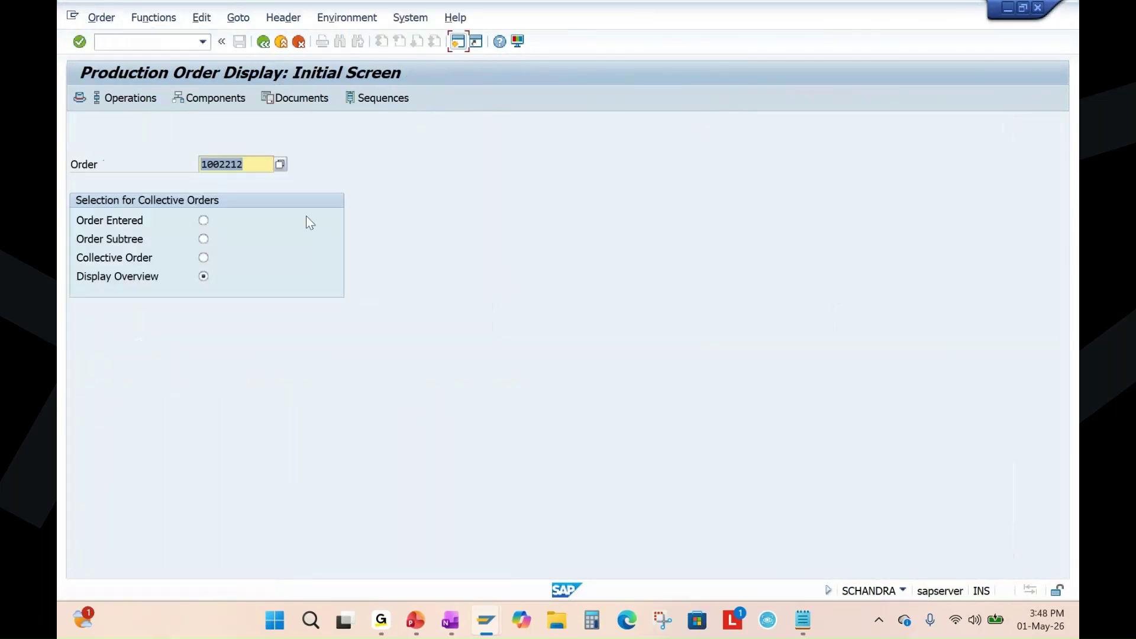
key("Return")
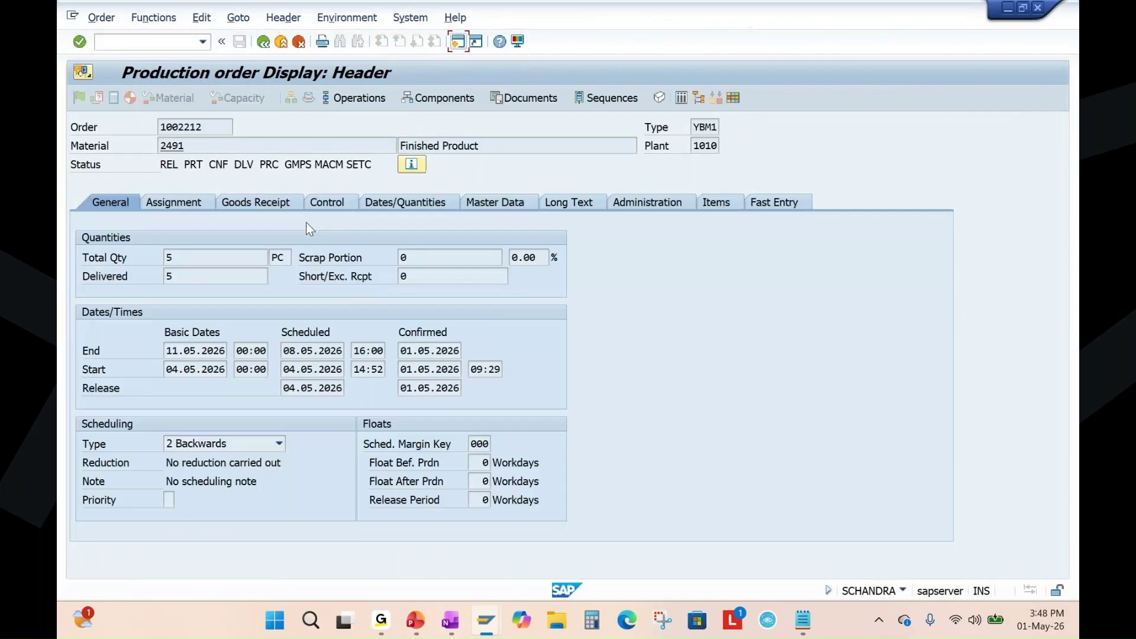
double_click(253, 165)
double_click(170, 276)
Refresh material 2491's stock/requirements list and point out the new 5-piece QM inspection lot.
left_click(416, 620)
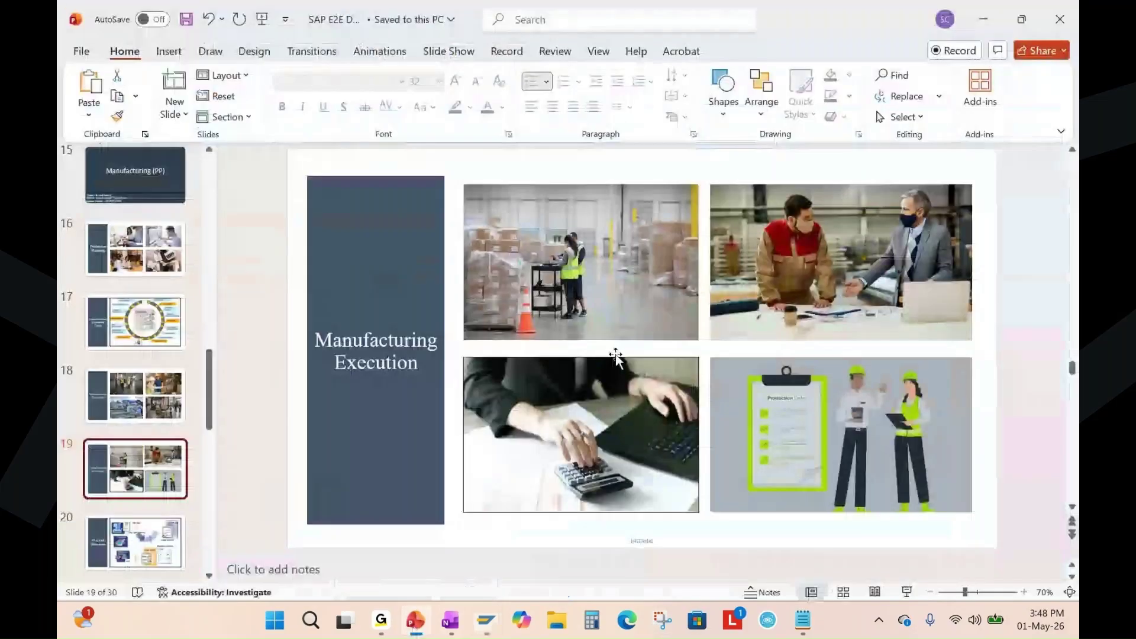
mouse_move(492, 604)
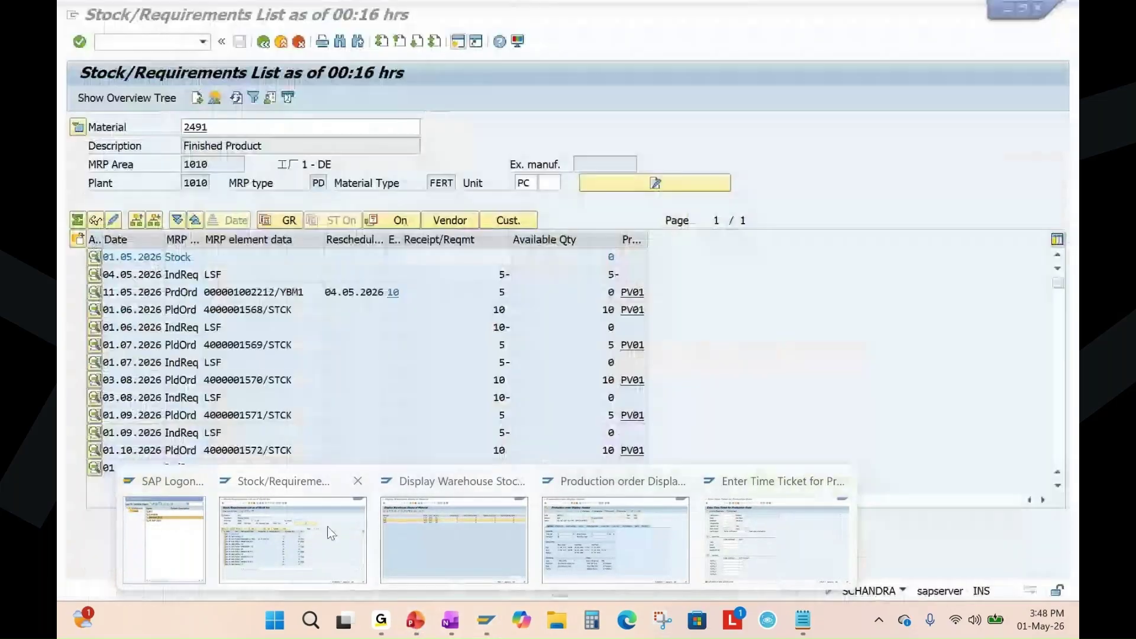
left_click(328, 527)
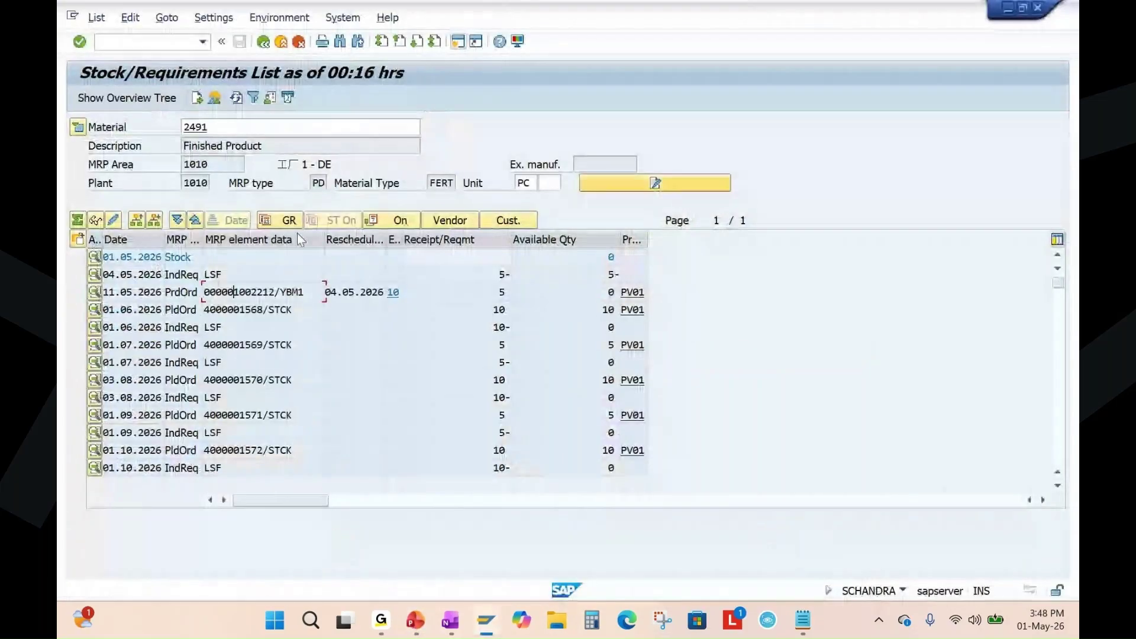
left_click(236, 99)
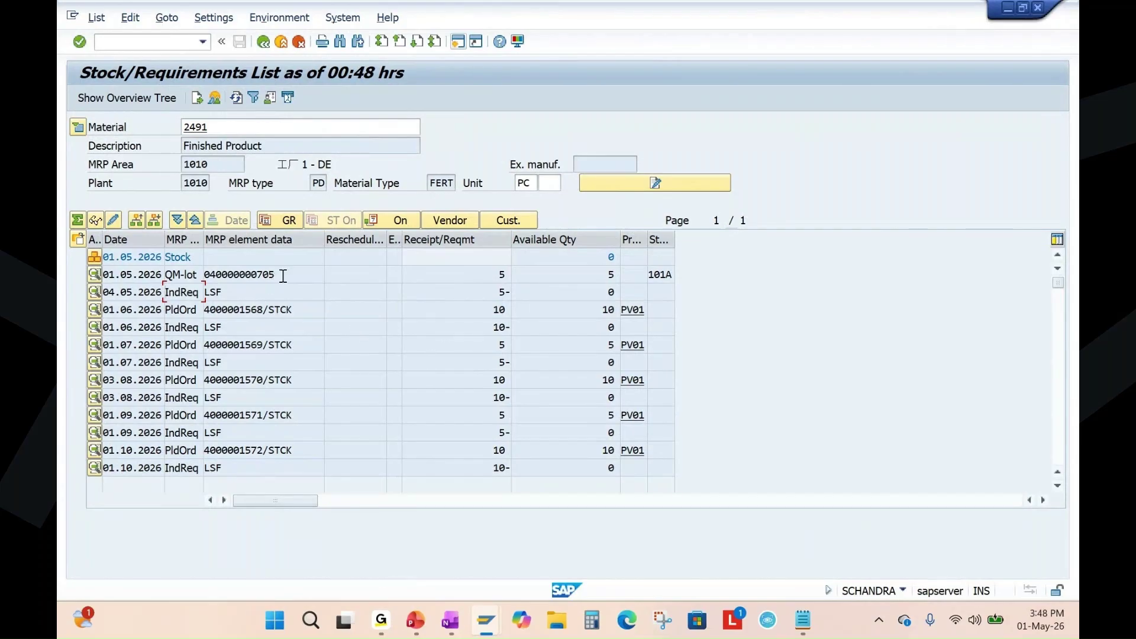
left_click_drag(283, 276, 187, 281)
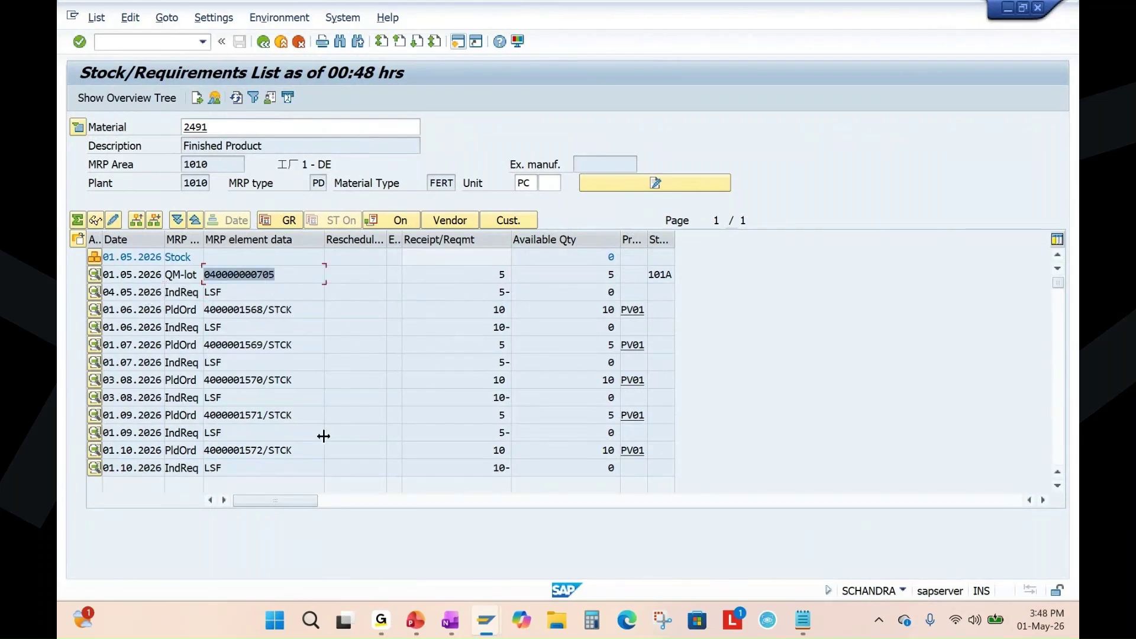
left_click_drag(494, 277, 507, 275)
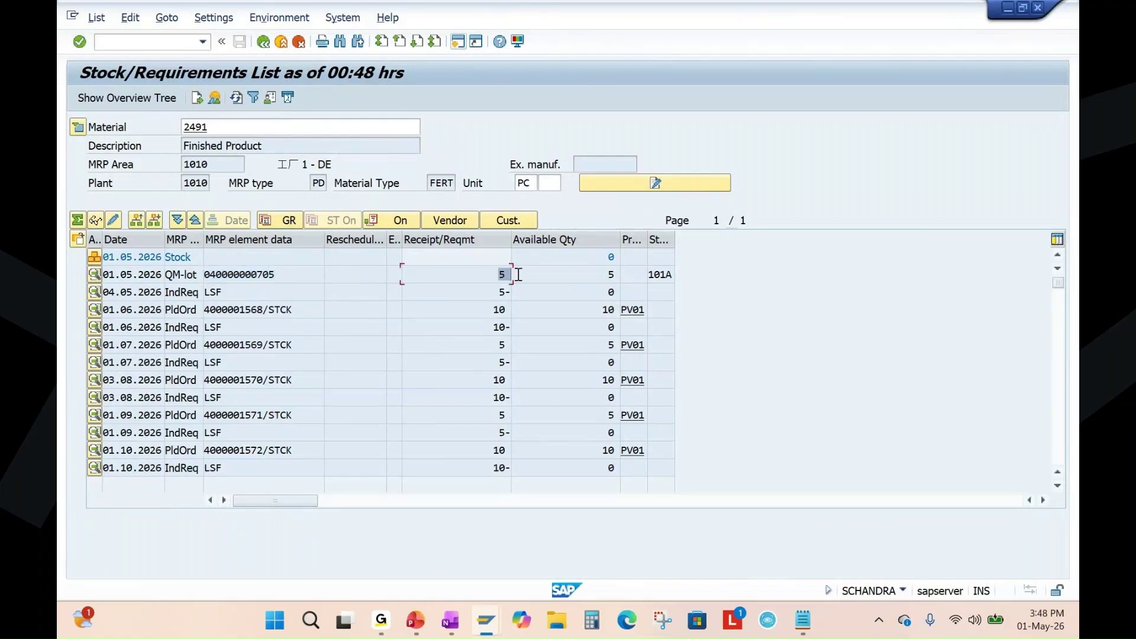
mouse_move(503, 625)
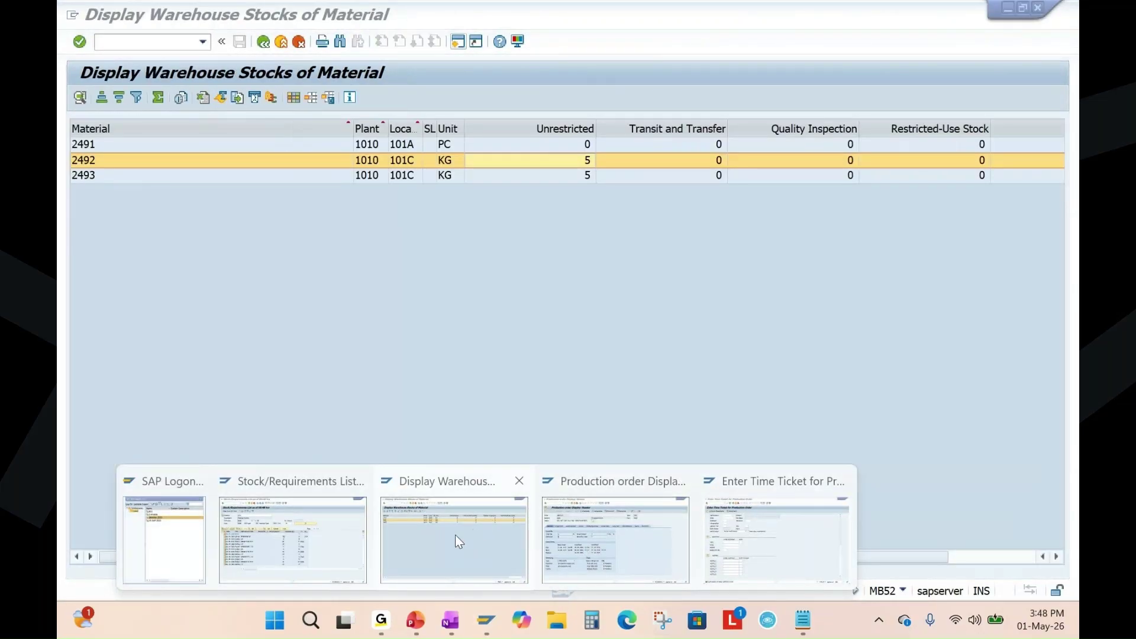
Run the stock overview for material 2491 in plant 1010 and mark its 5.000 quality-inspection quantity.
left_click(456, 534)
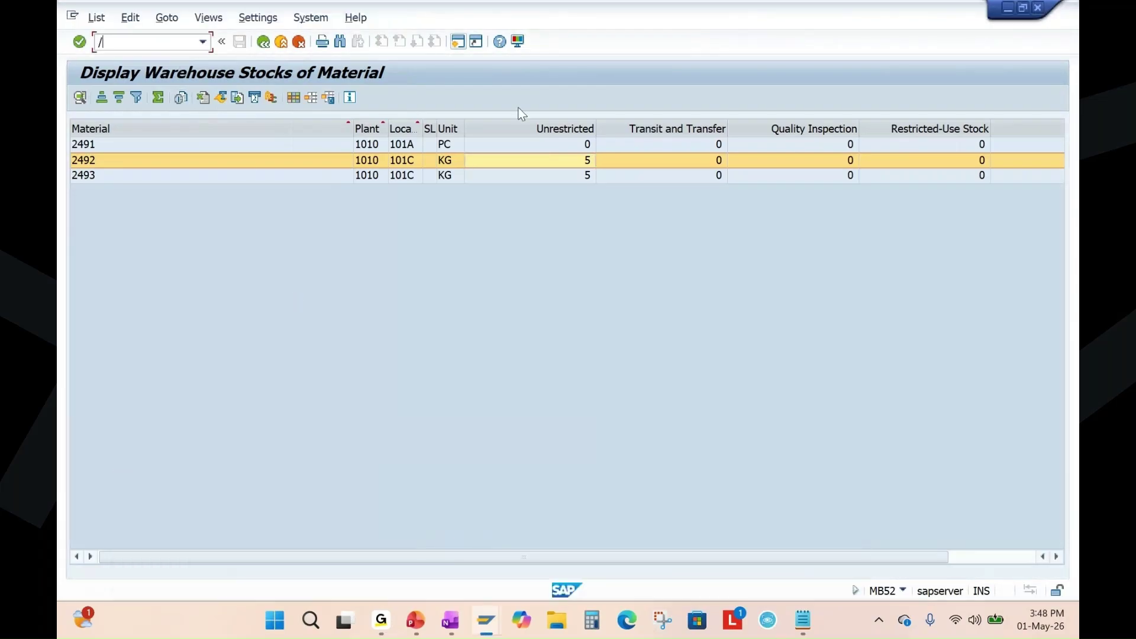
key("Return")
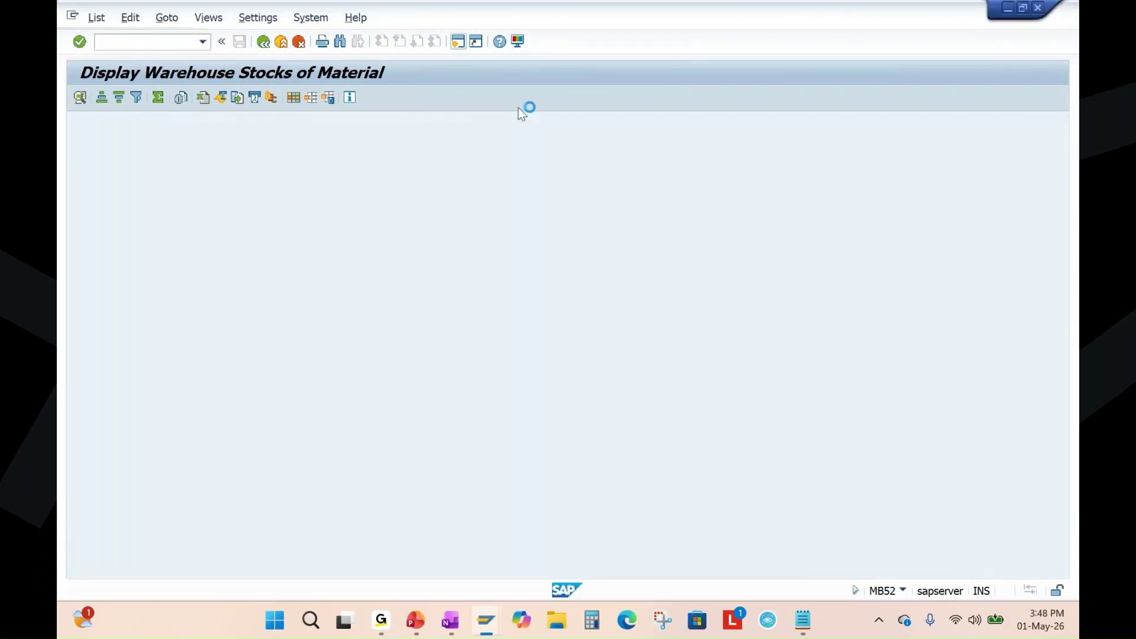
left_click(80, 97)
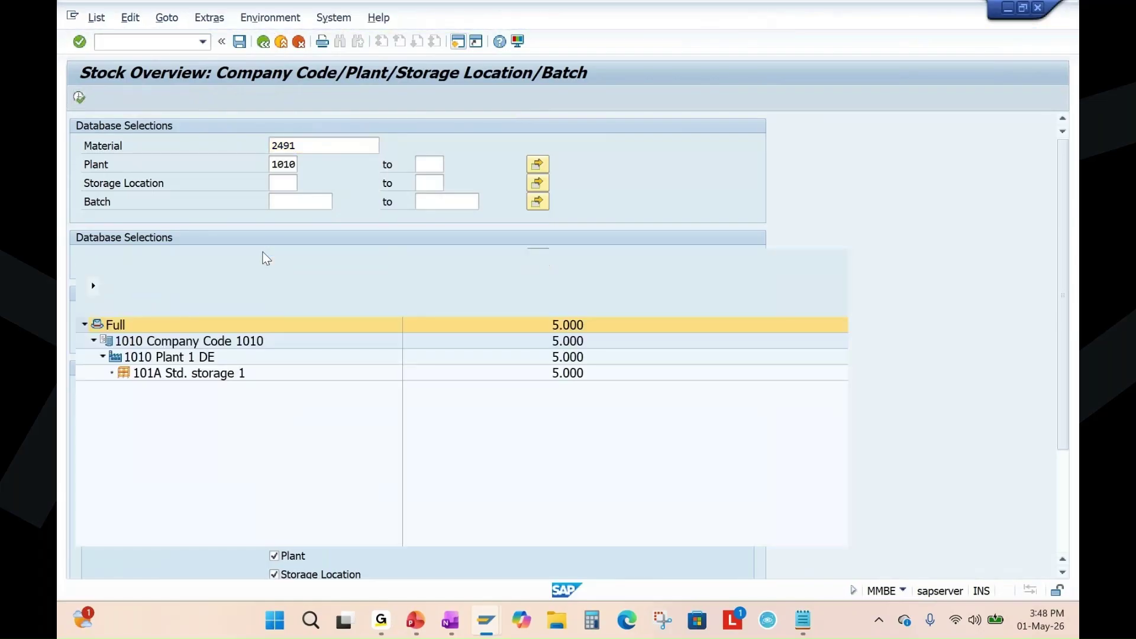
left_click(561, 307)
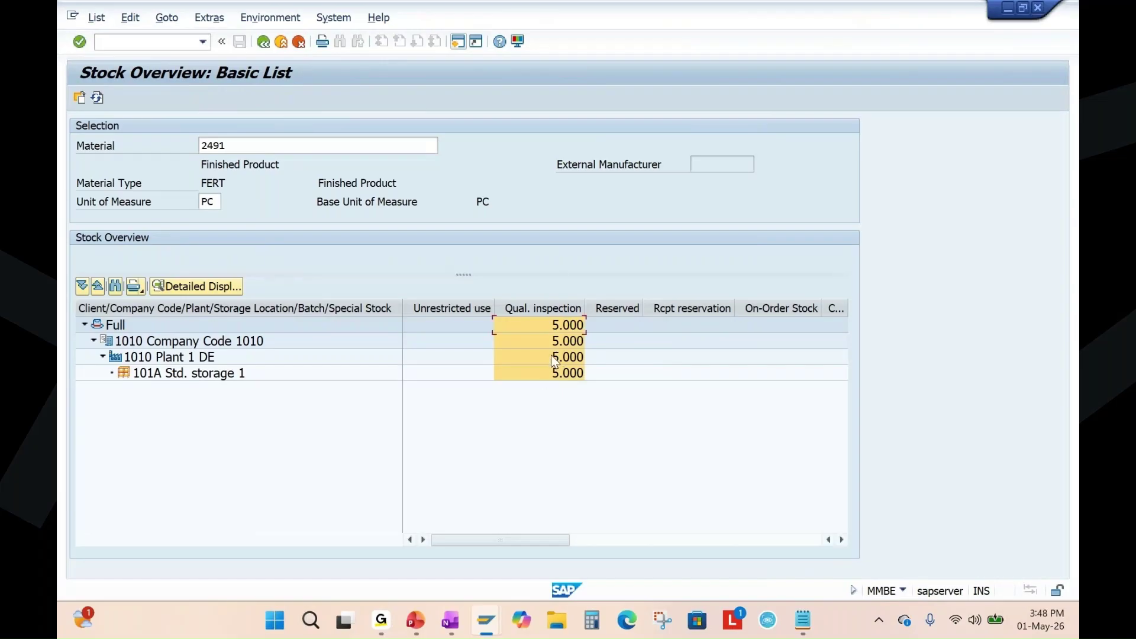
left_click(415, 620)
Present the PP & QM Integration, slide 18 and Quality Inspection Flow slides, then return to the time-ticket screen.
scroll(132, 427, "down", 3)
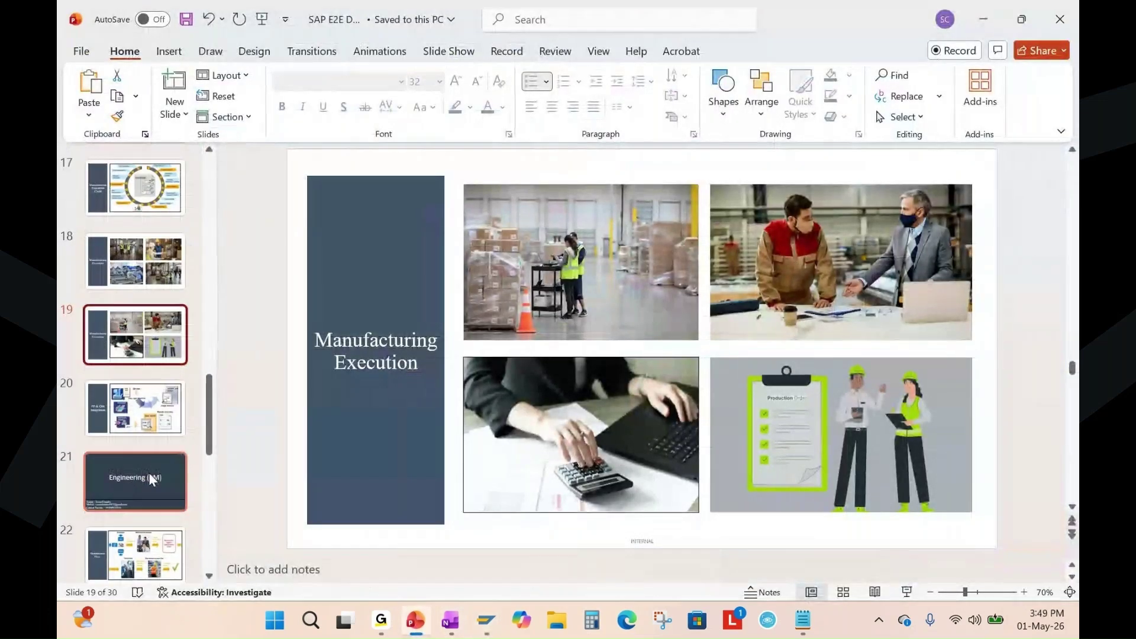
left_click(132, 427)
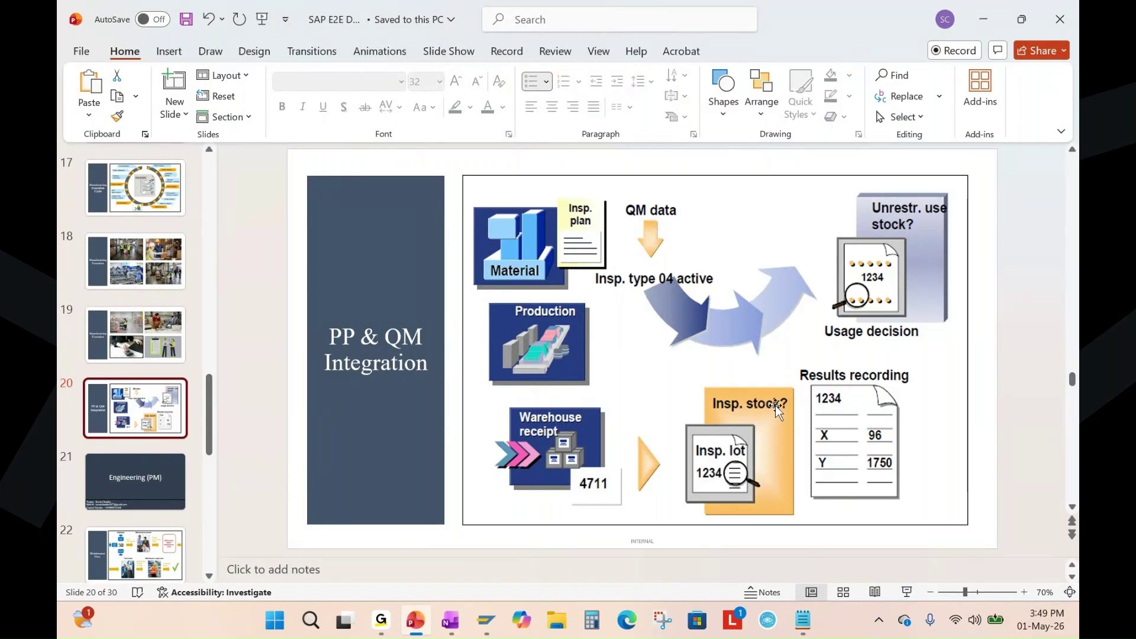
left_click(161, 258)
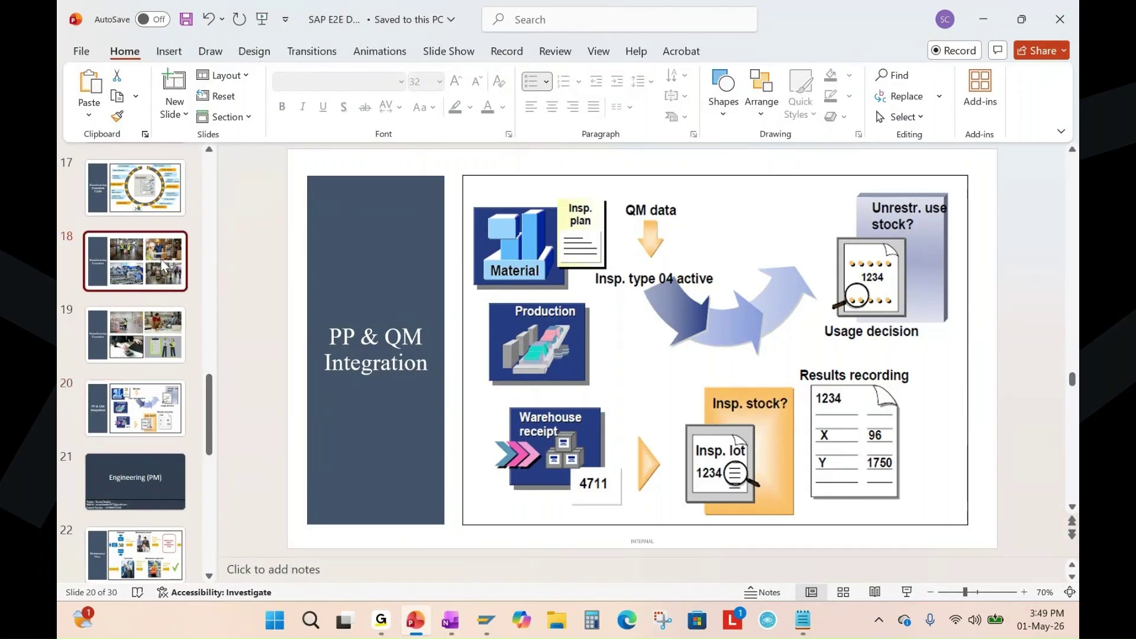
scroll(148, 406, "up", 4)
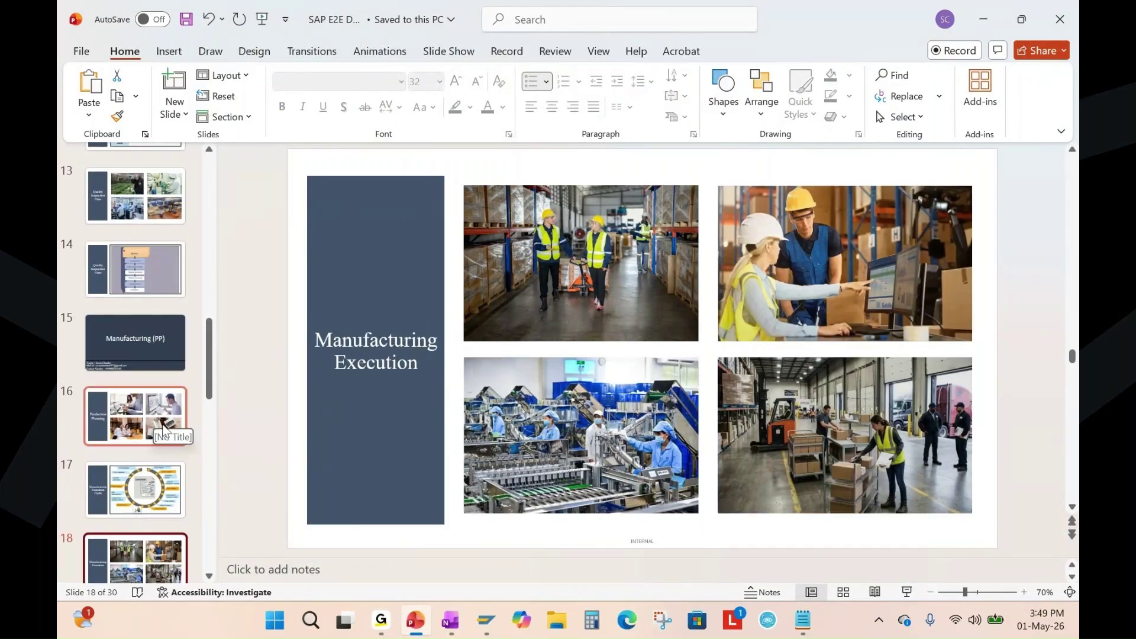
scroll(161, 414, "up", 3)
left_click(163, 372)
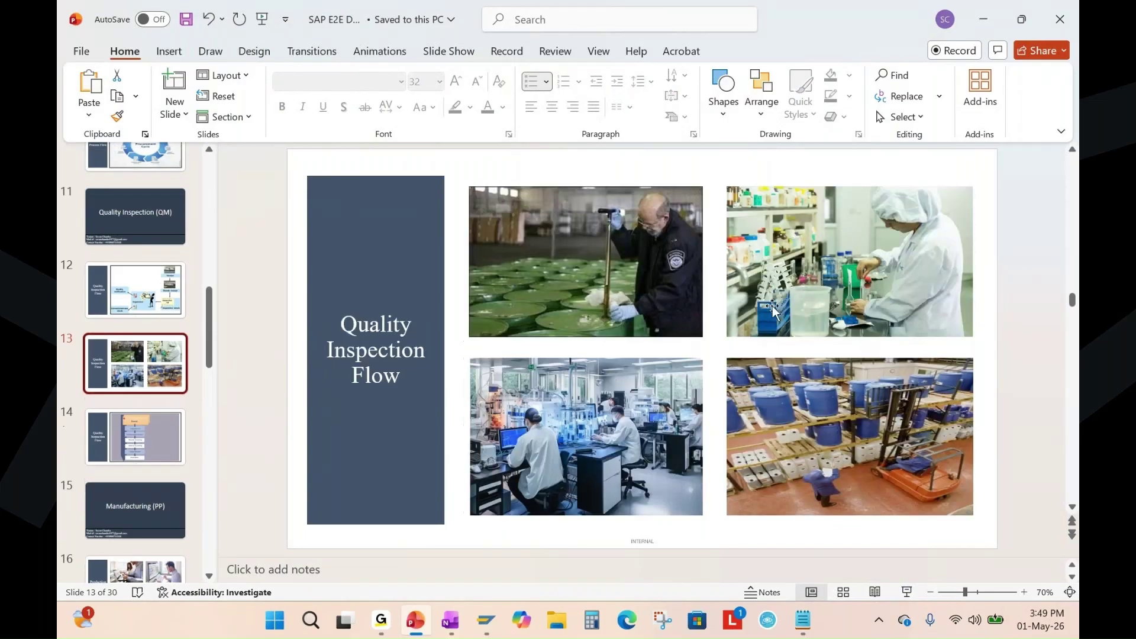
left_click(487, 628)
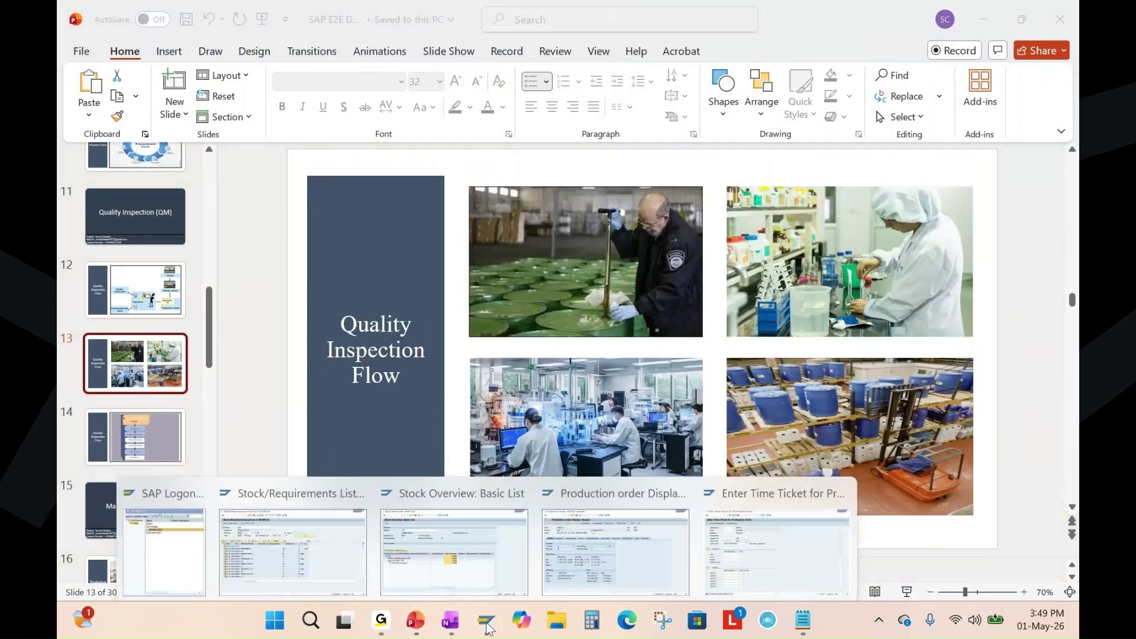
left_click(776, 550)
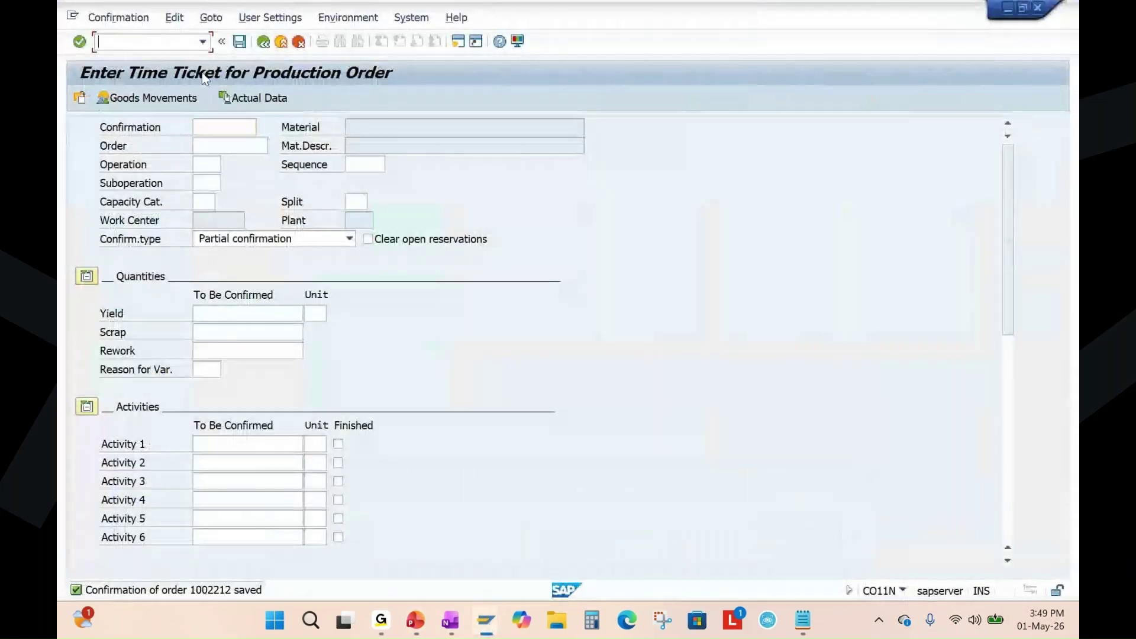
type("/nqa32")
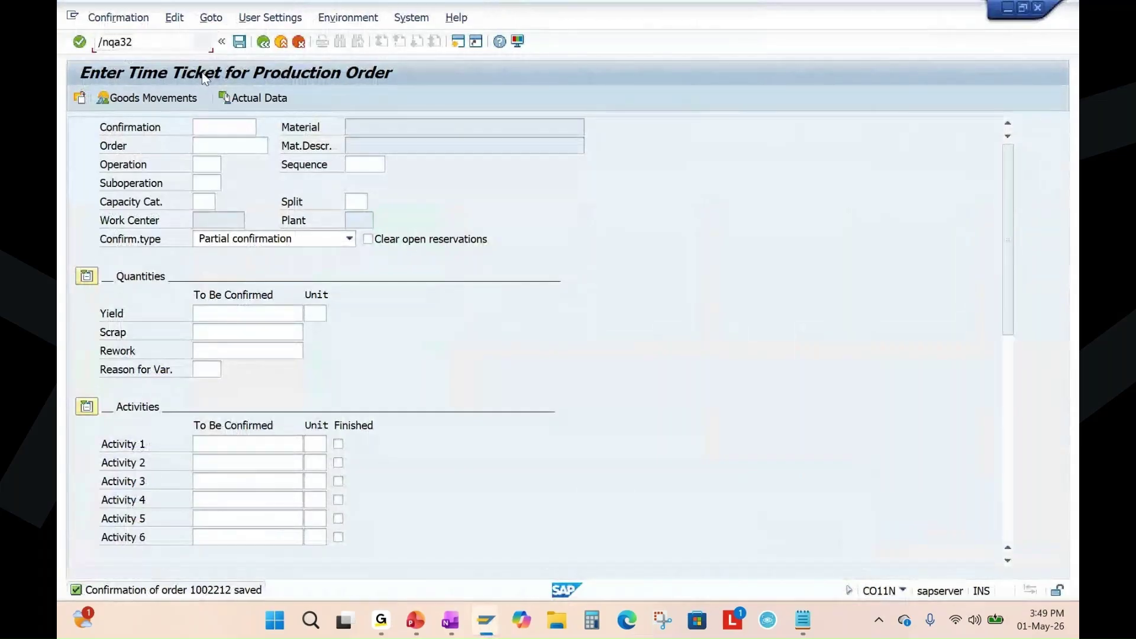
key("Return")
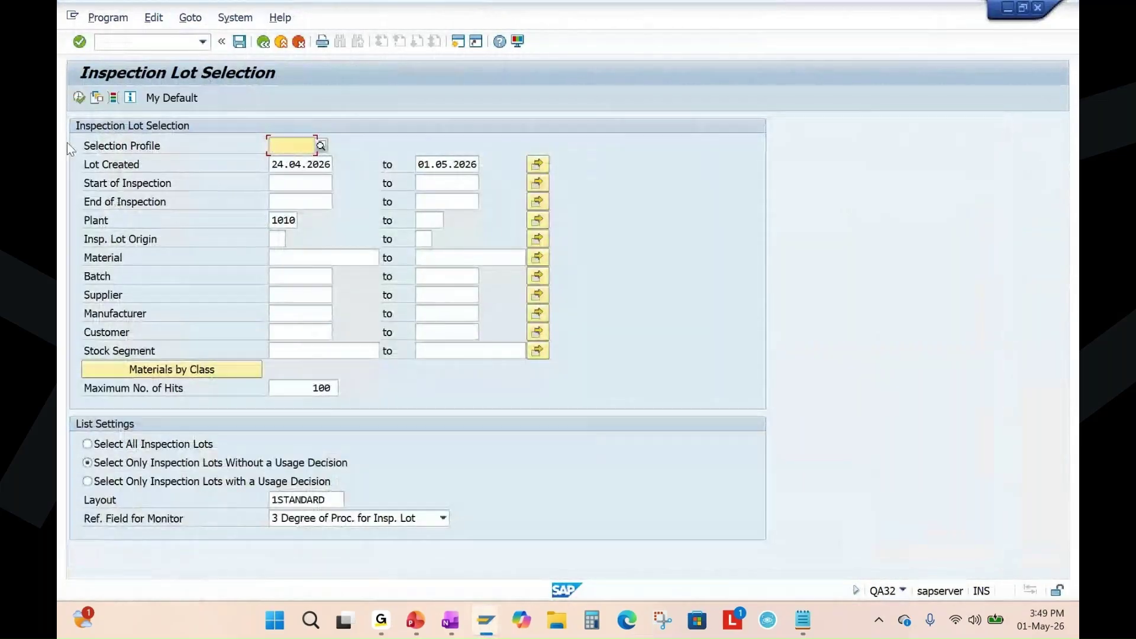
left_click(109, 452)
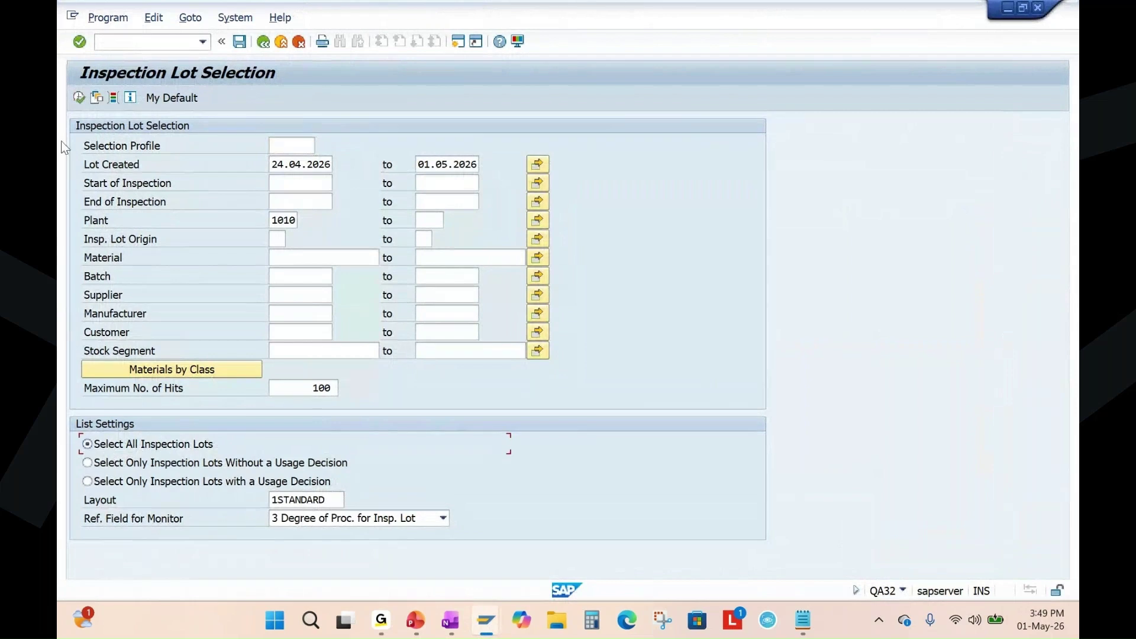
left_click(78, 97)
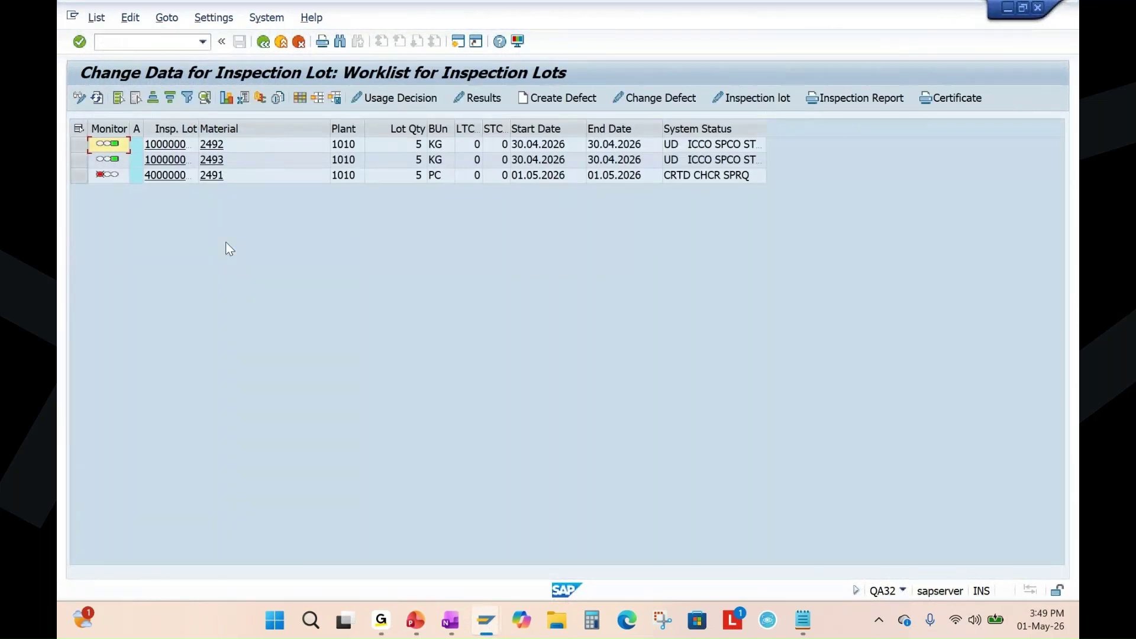
double_click(198, 127)
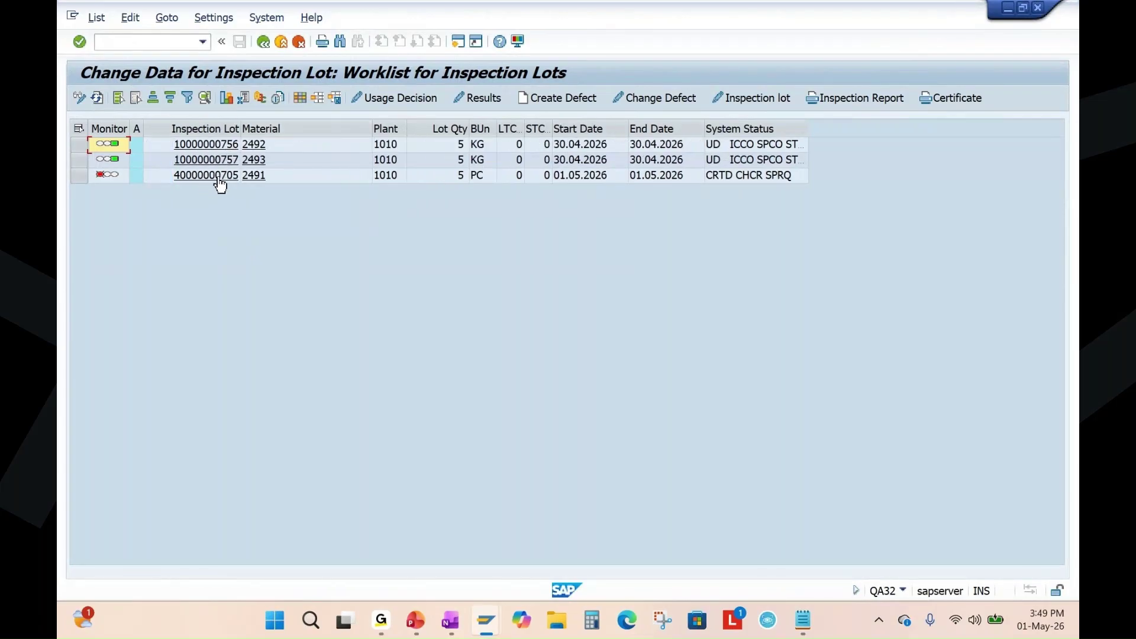
left_click(79, 176)
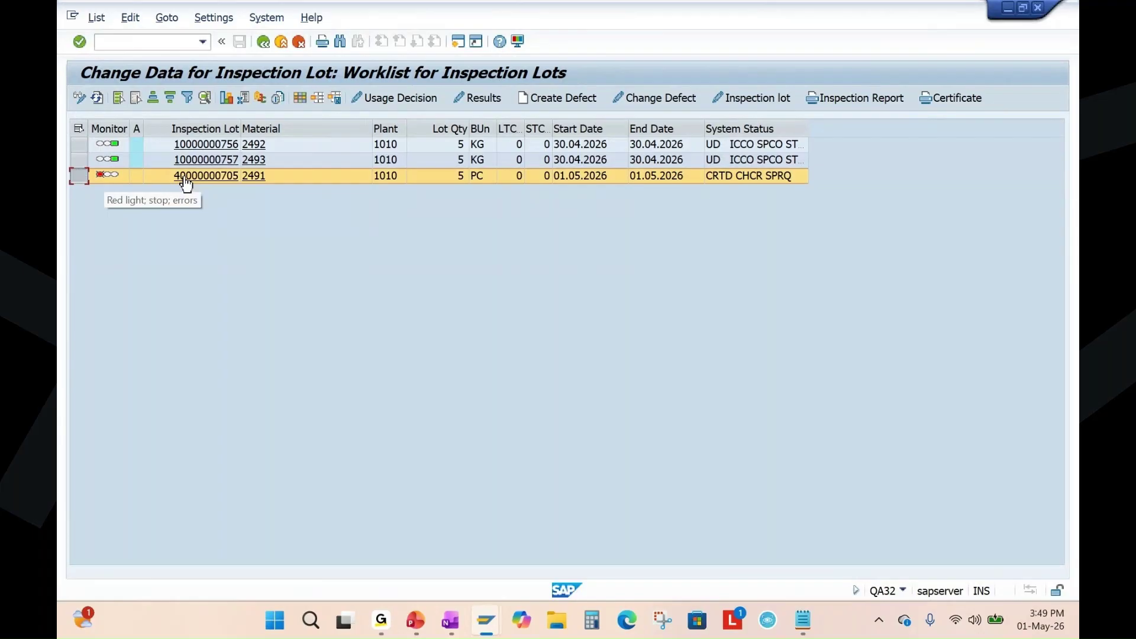
left_click(760, 102)
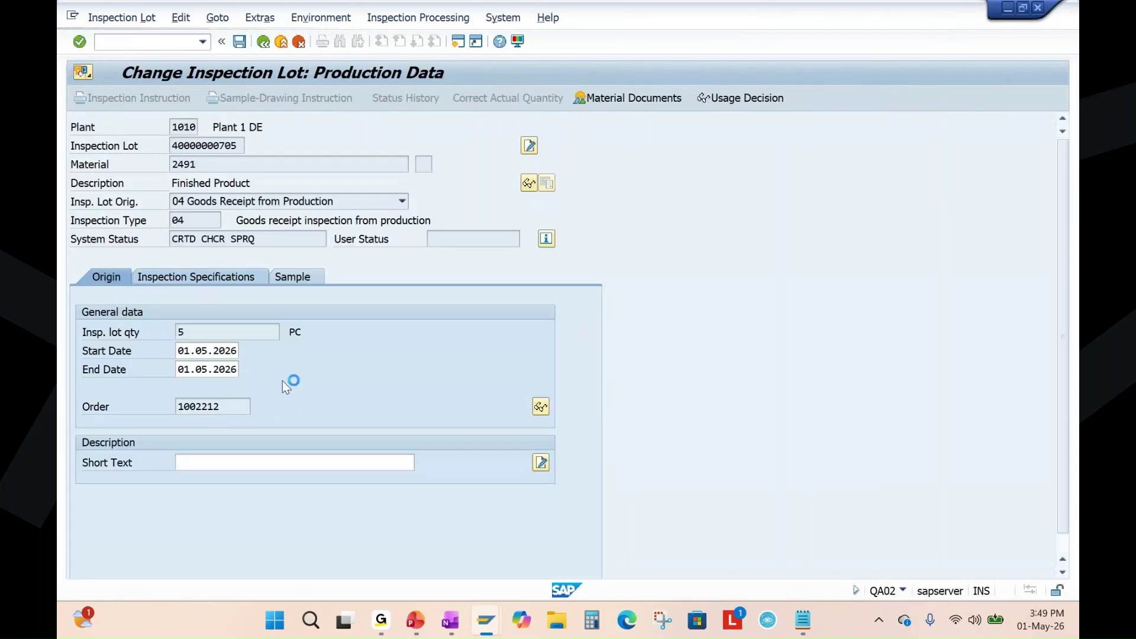
left_click(425, 390)
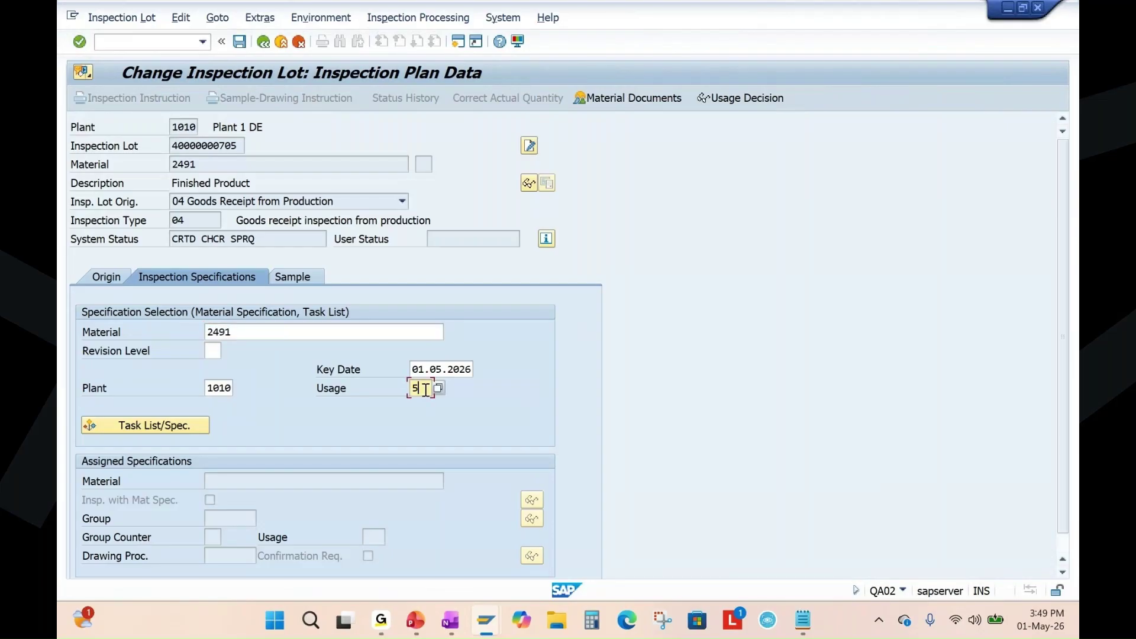
left_click(151, 423)
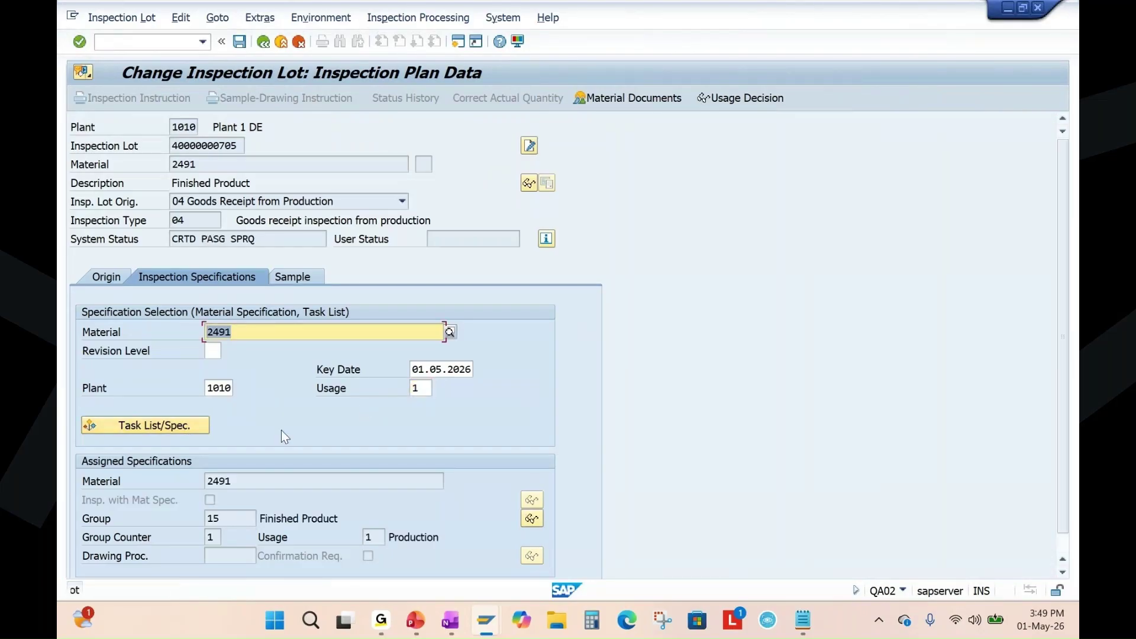
left_click(303, 274)
left_click(124, 388)
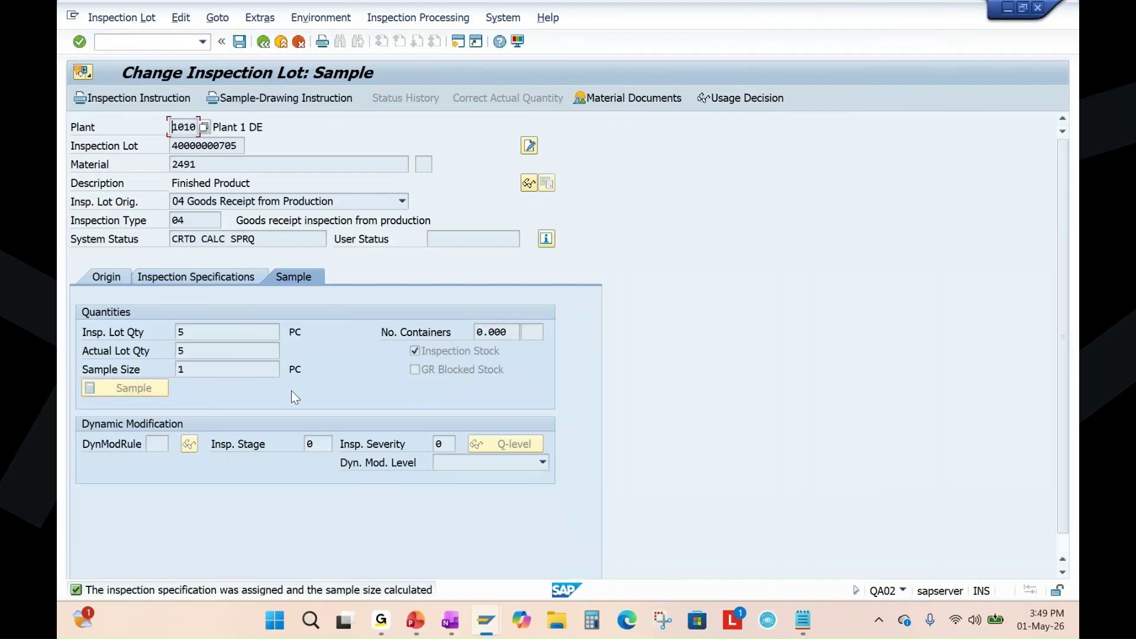
left_click(239, 41)
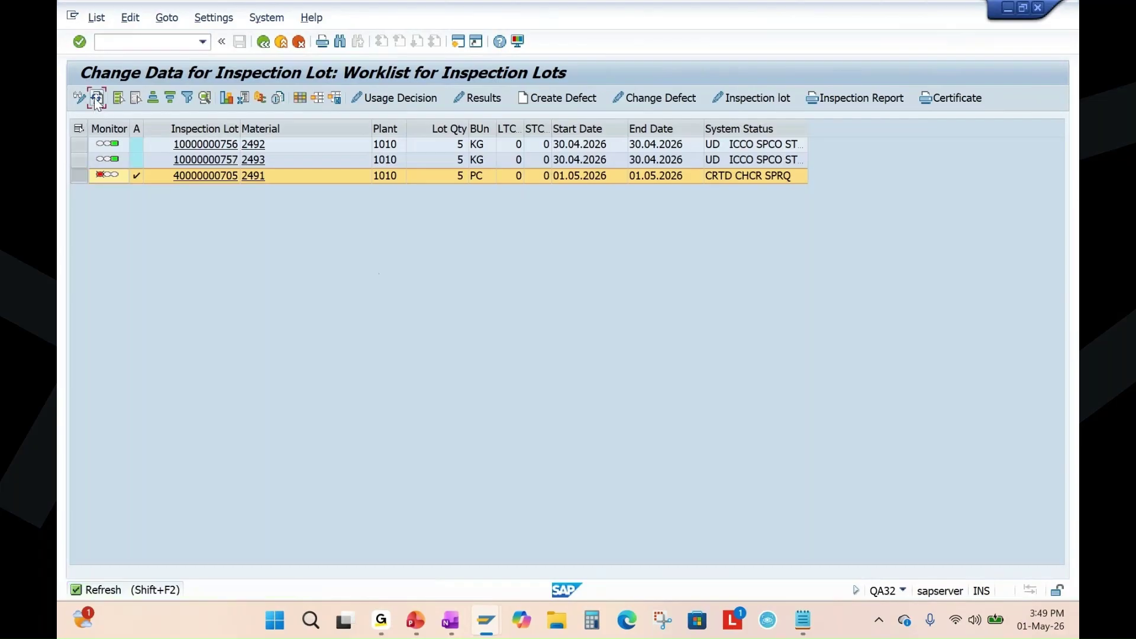
left_click(97, 98)
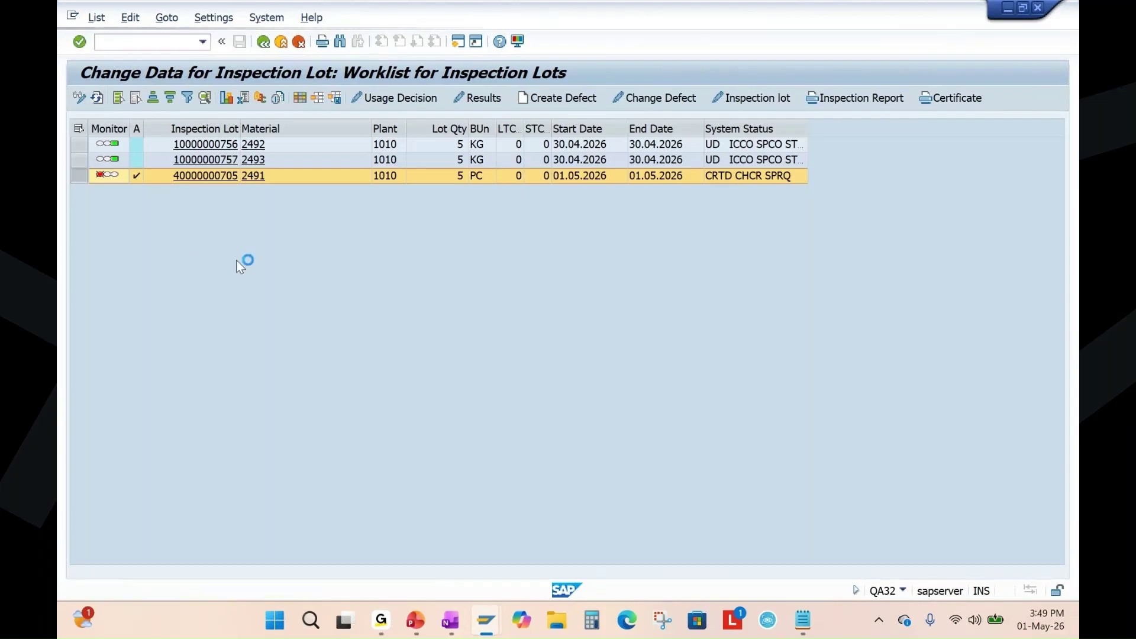
left_click(79, 175)
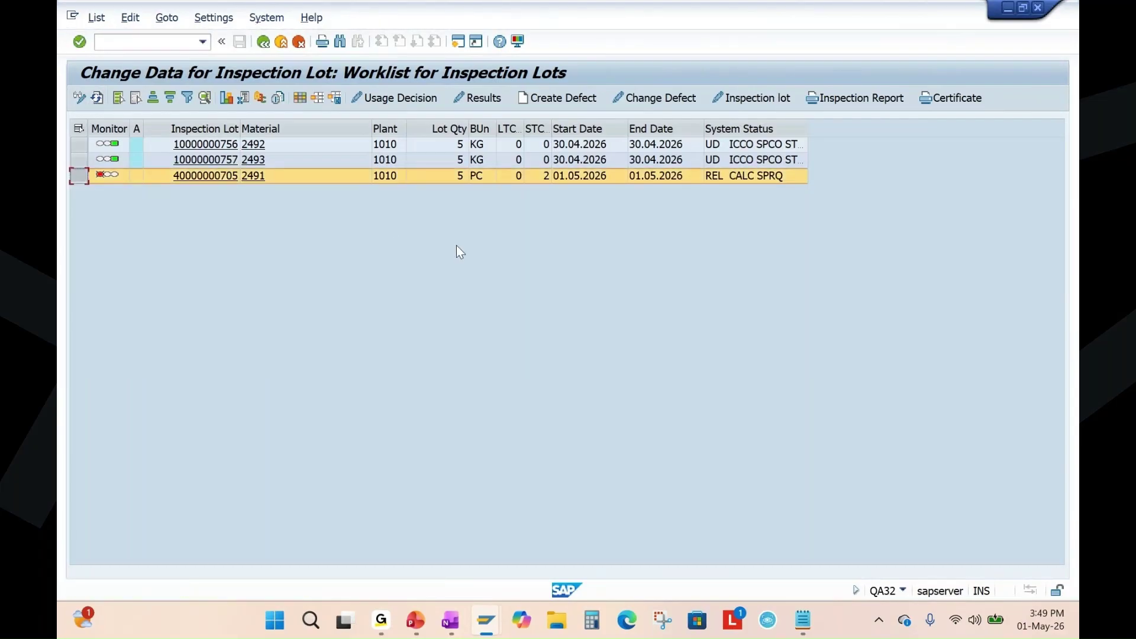
left_click(416, 622)
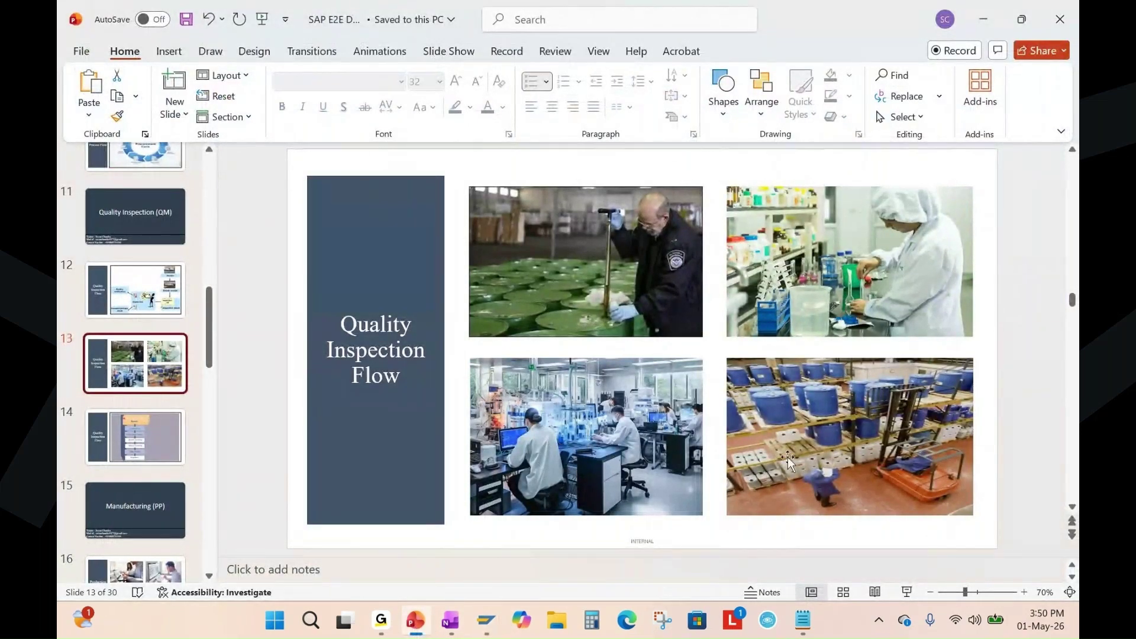
key("alt+Tab")
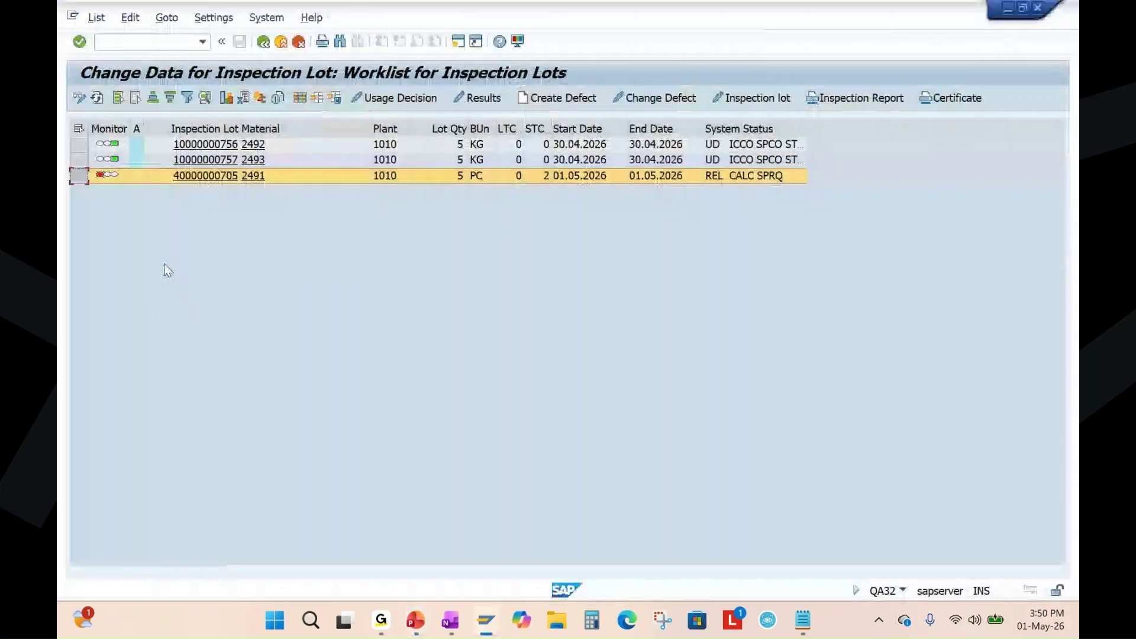
left_click(483, 97)
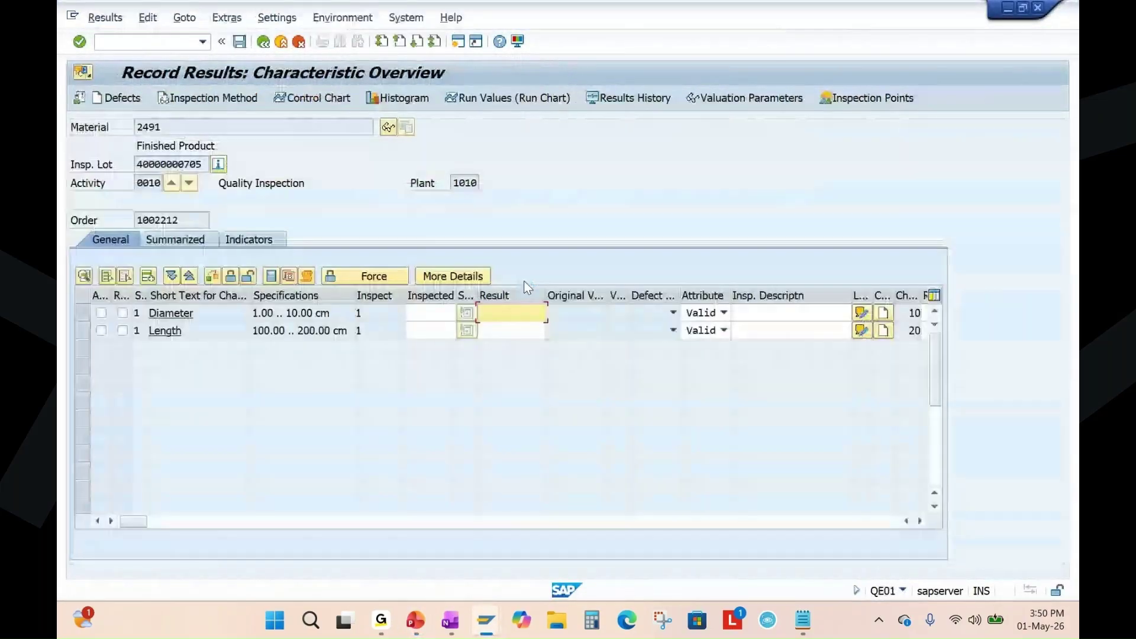
Enter an inspected count of 1 for Diameter and Length and review the Diameter characteristic details.
left_click(432, 313)
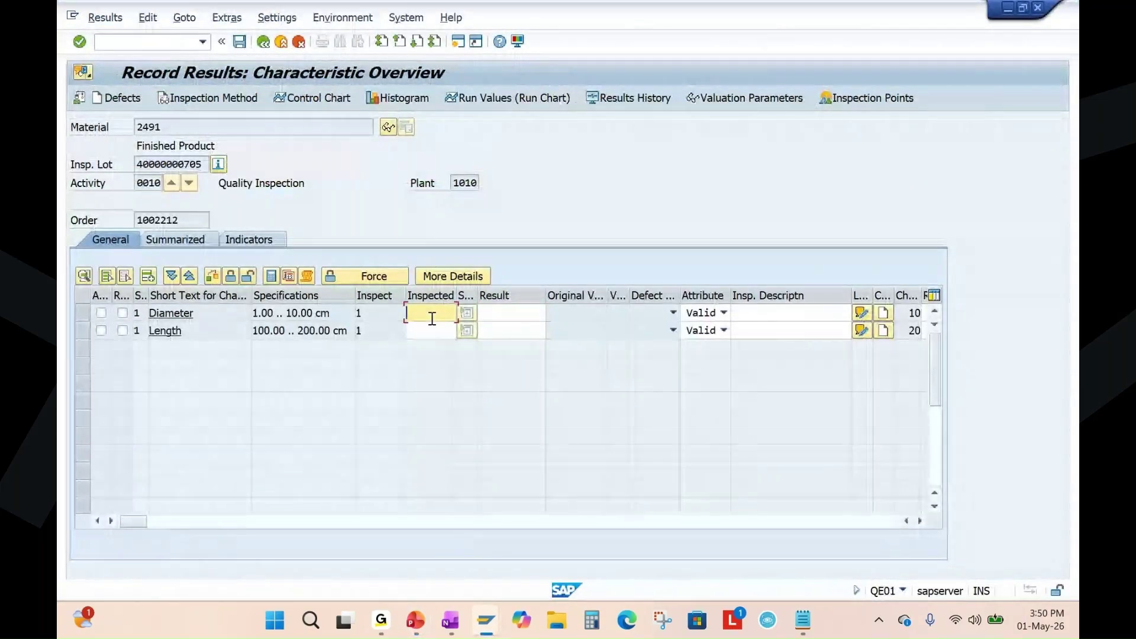
type("1")
left_click(426, 331)
type("1")
left_click(500, 313)
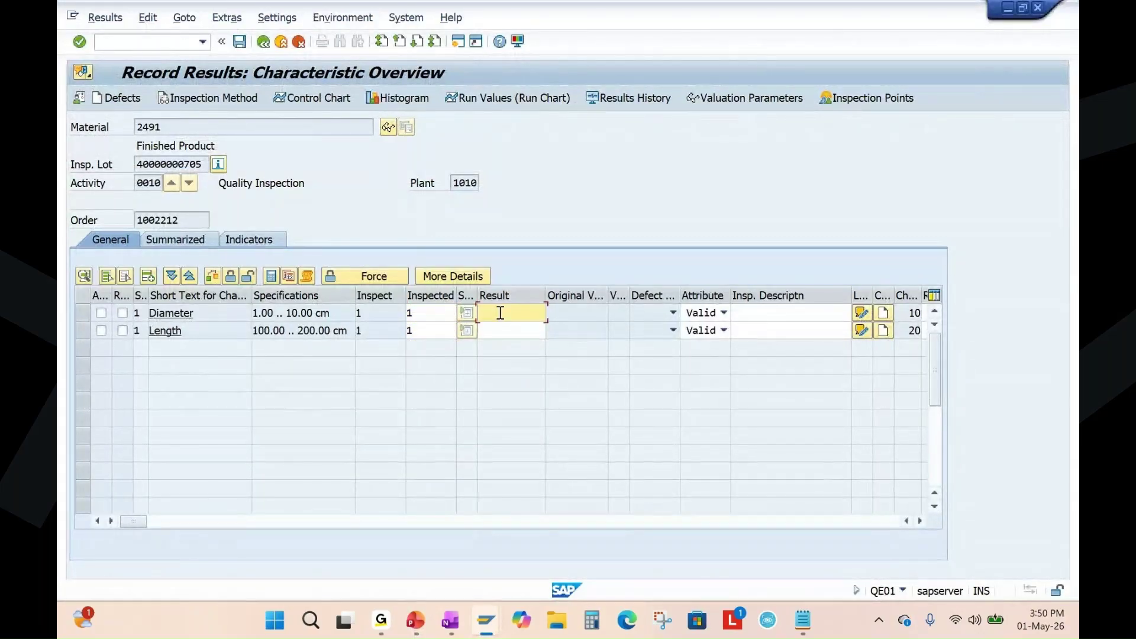
key("F2")
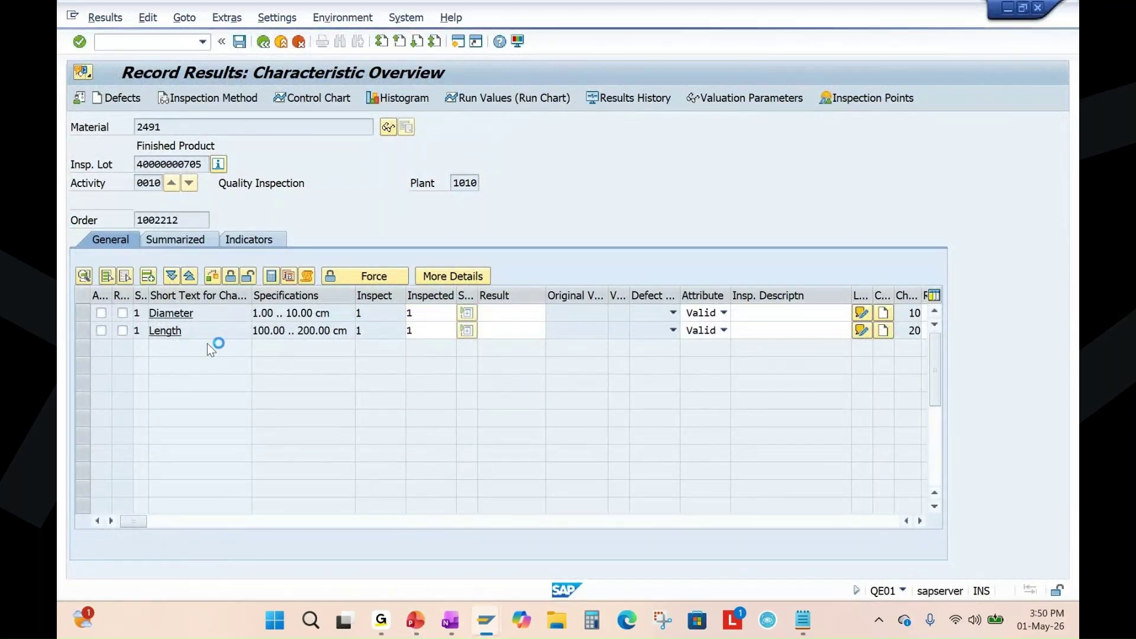
left_click(263, 41)
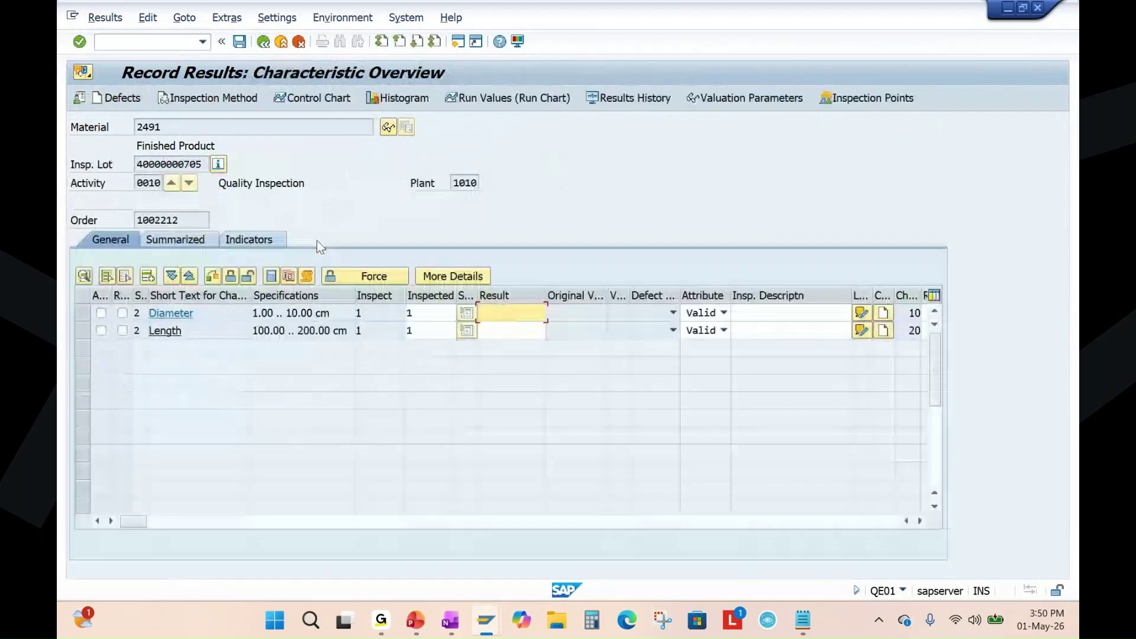
Record a Length result of 120, accept the valuation and save the inspection results.
left_click(502, 333)
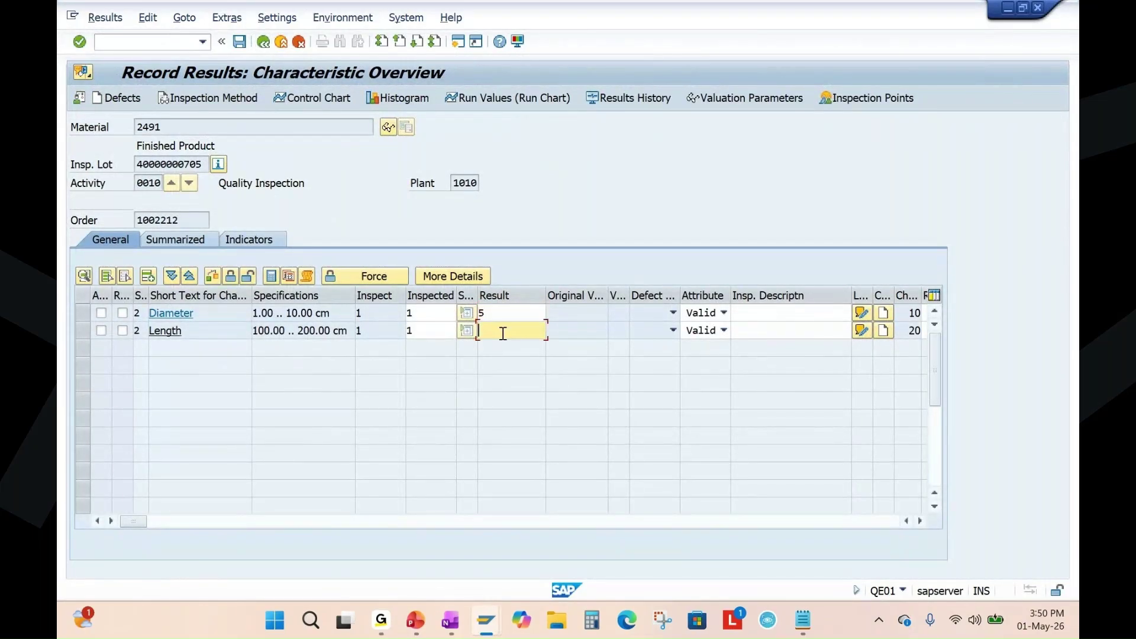
type("10")
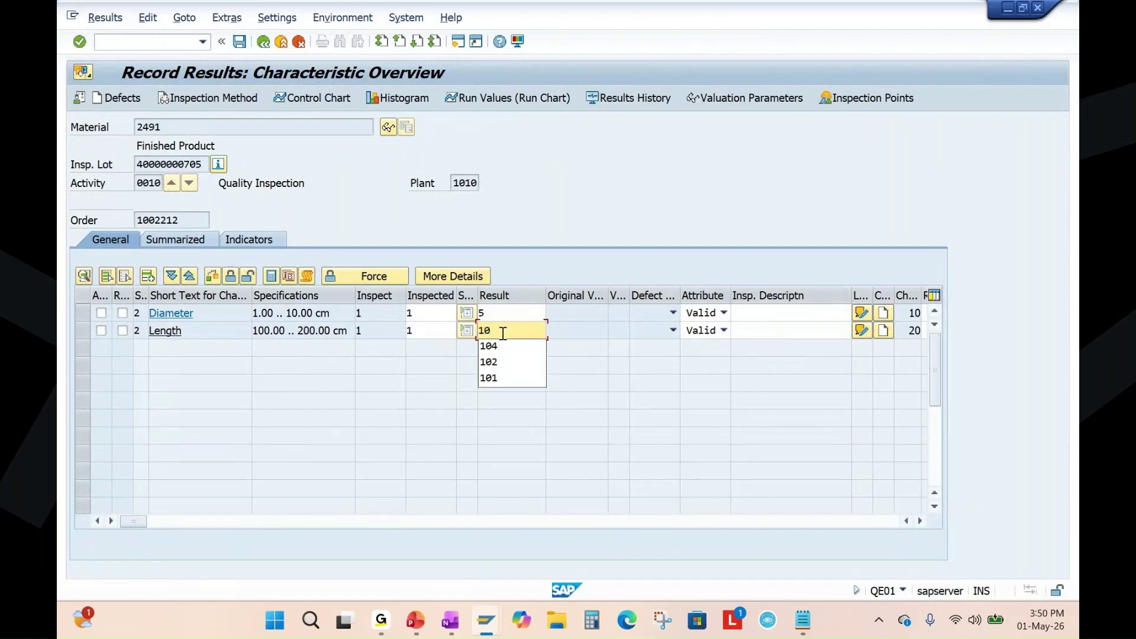
key("BackSpace")
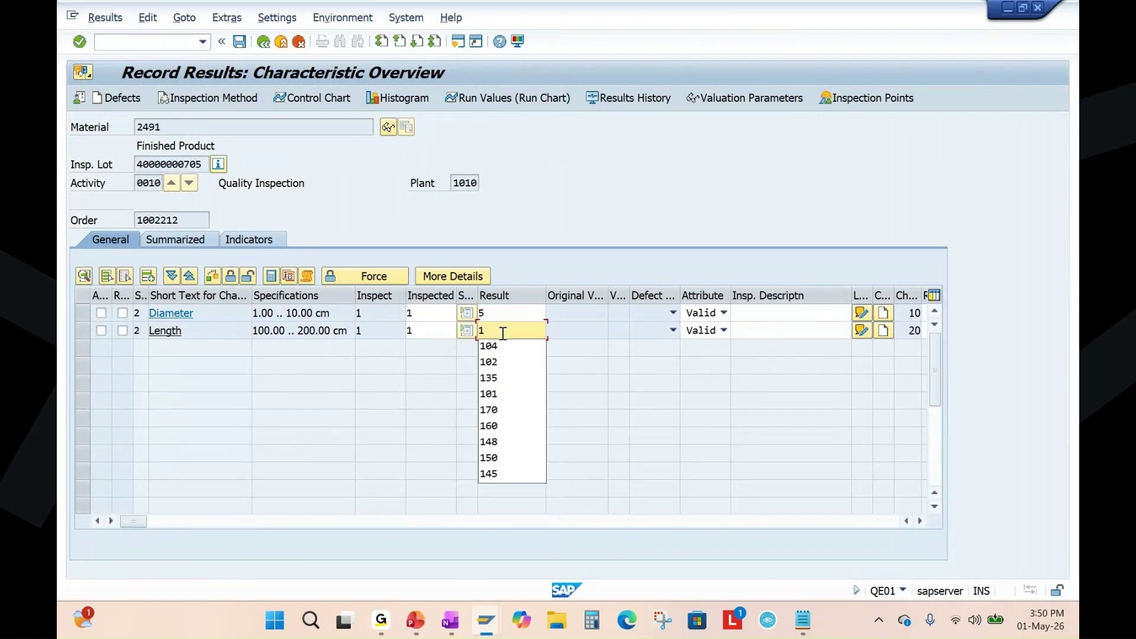
type("0")
key("BackSpace")
type("20")
key("Return")
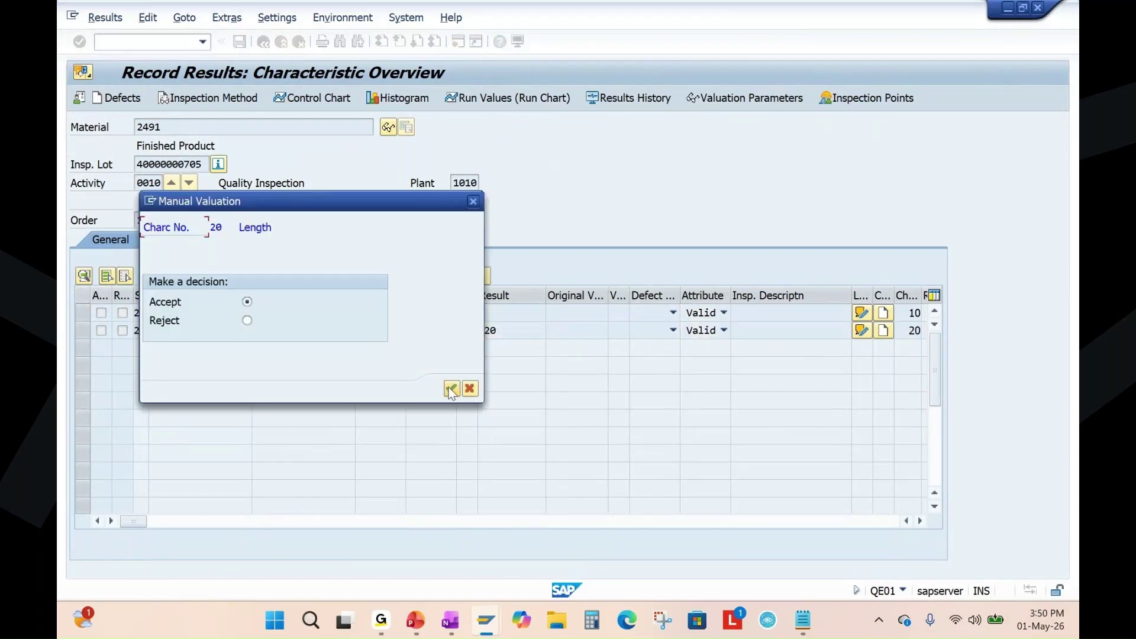
left_click(451, 389)
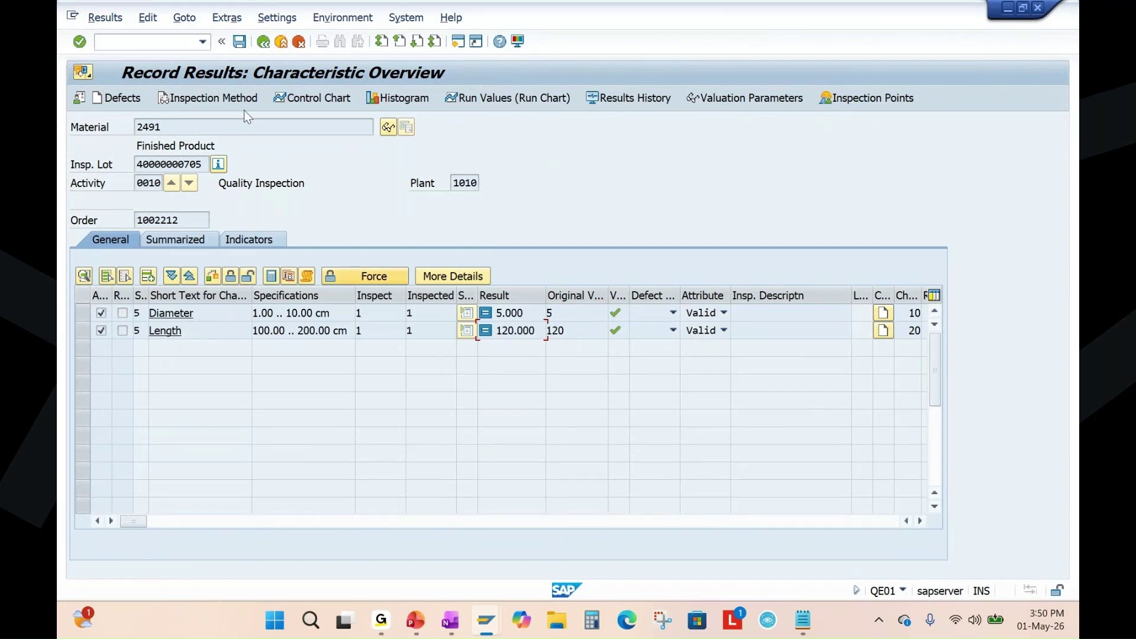
left_click(239, 41)
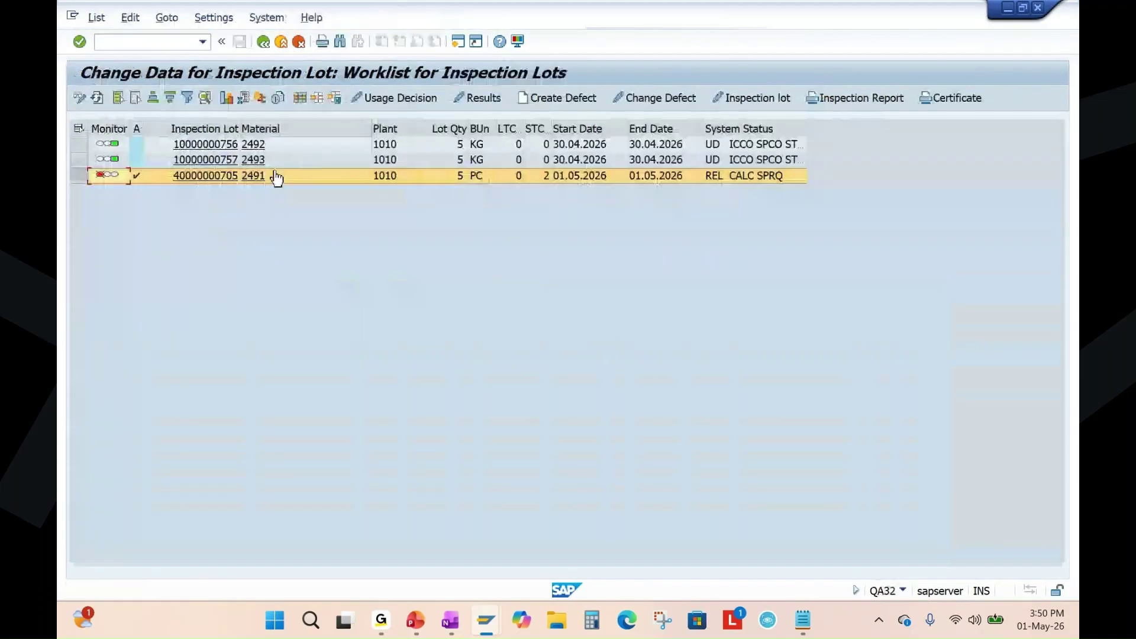
left_click(79, 175)
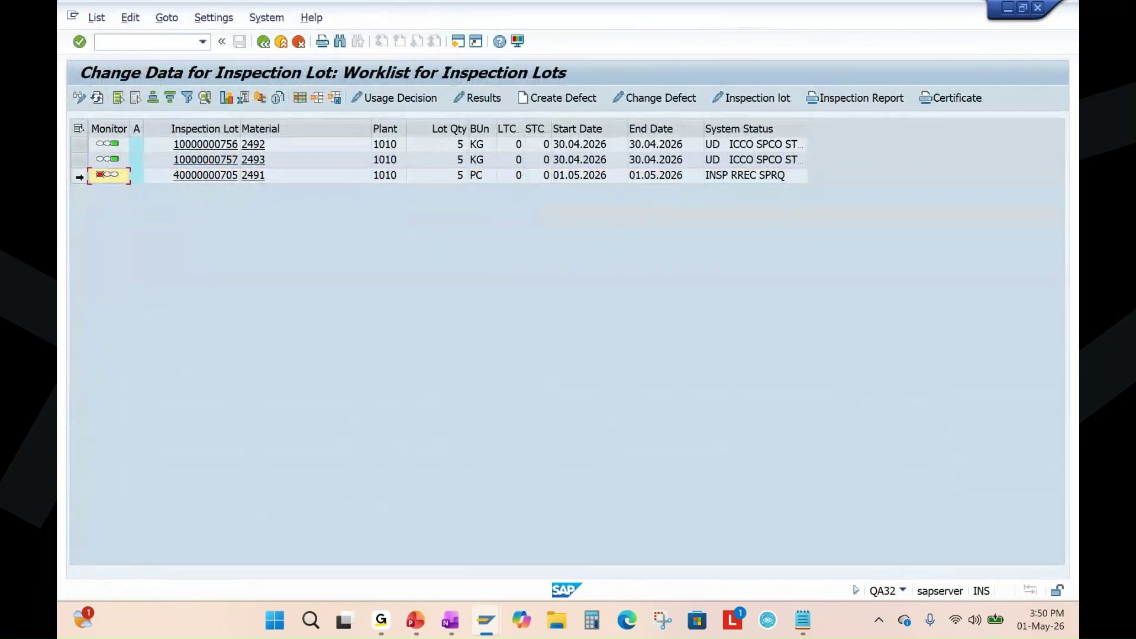
left_click(407, 97)
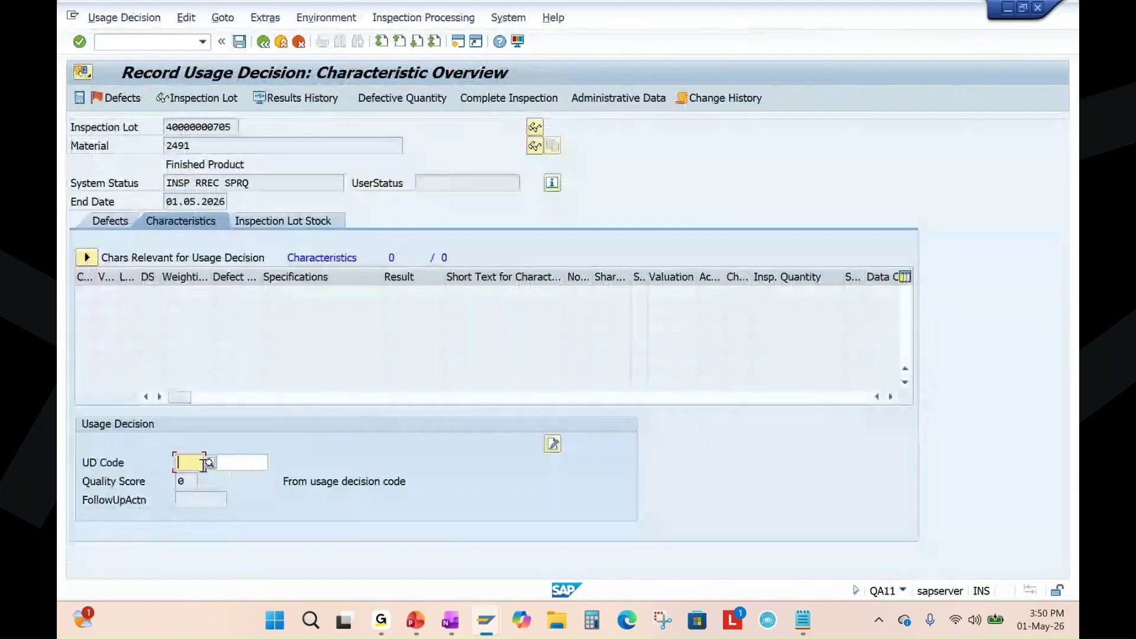
left_click(208, 462)
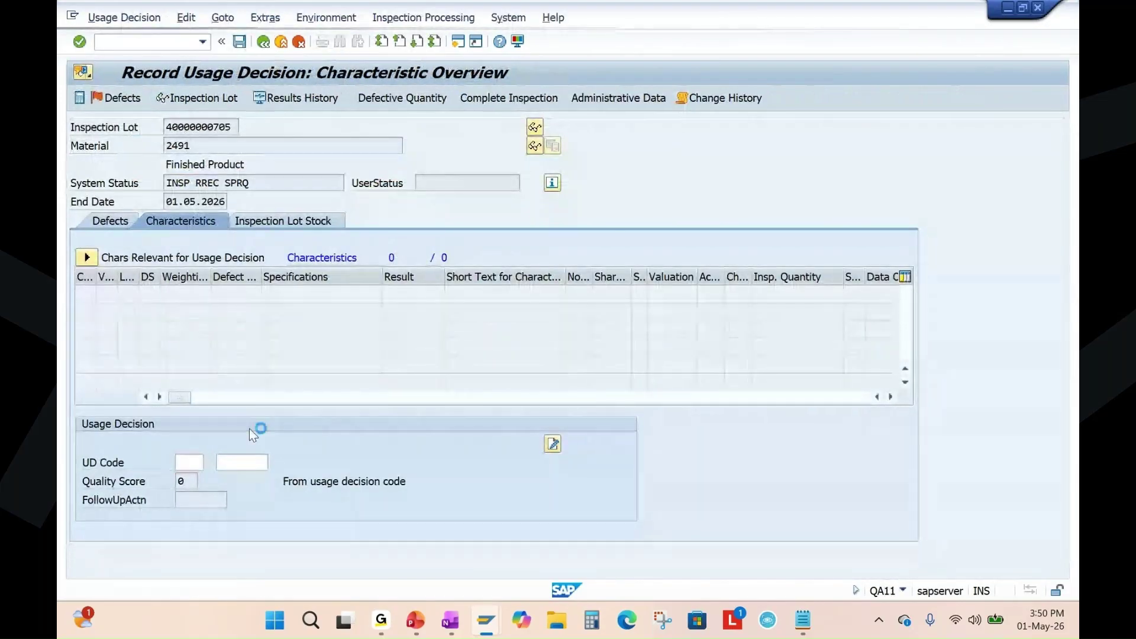
double_click(250, 220)
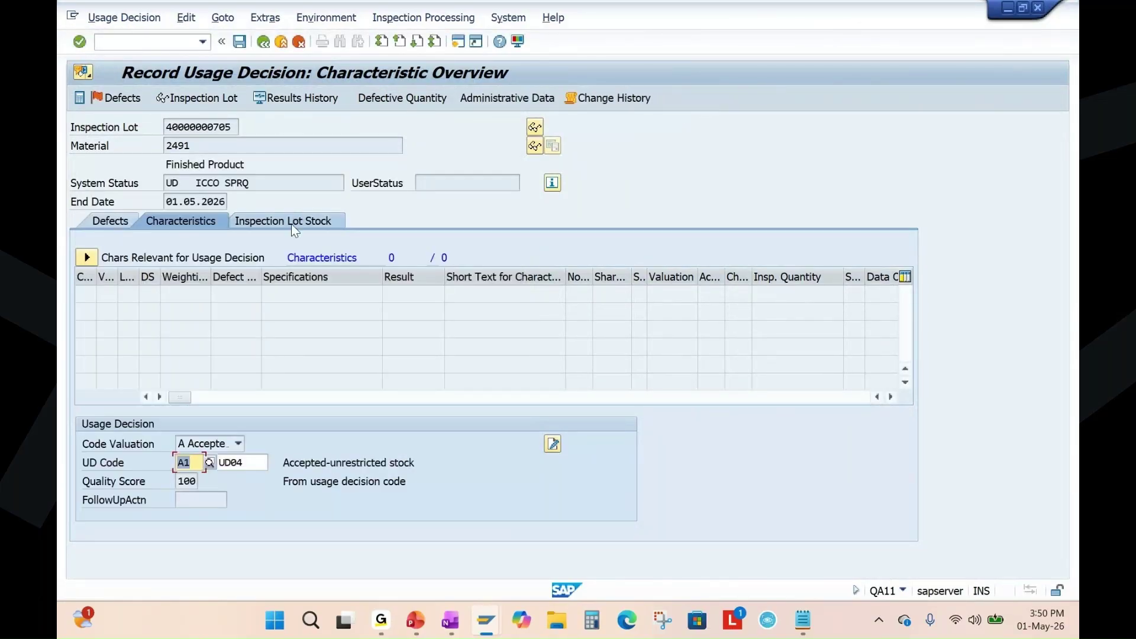
left_click(291, 222)
left_click(550, 330)
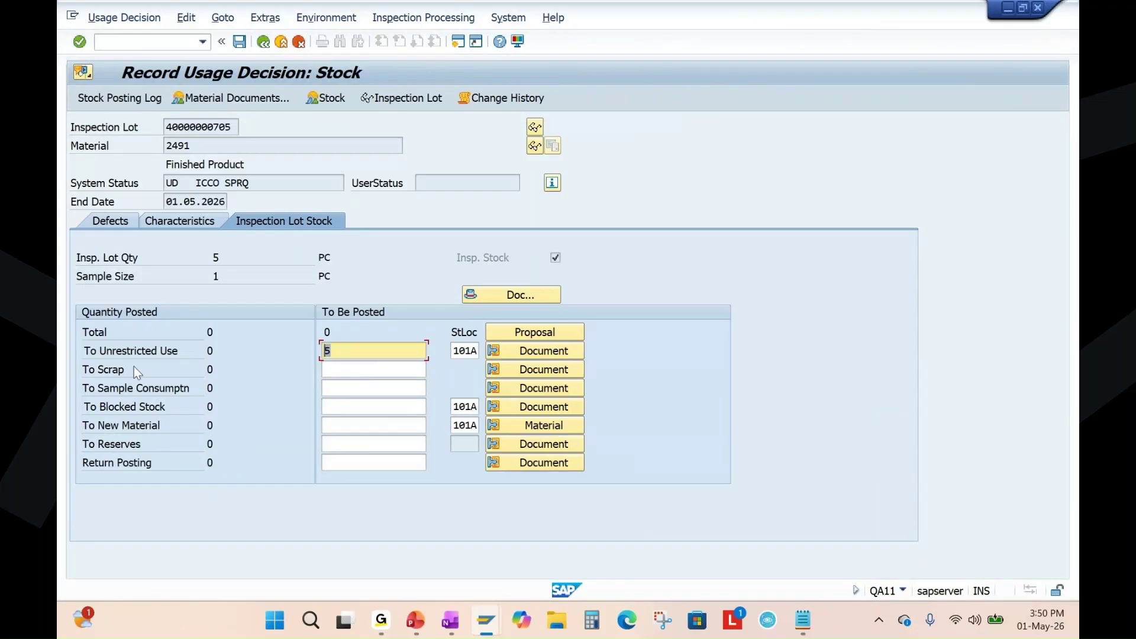
Save the usage decision, pasting serial numbers 11–15 copied from material 2491's stock overview.
left_click_drag(173, 350, 83, 351)
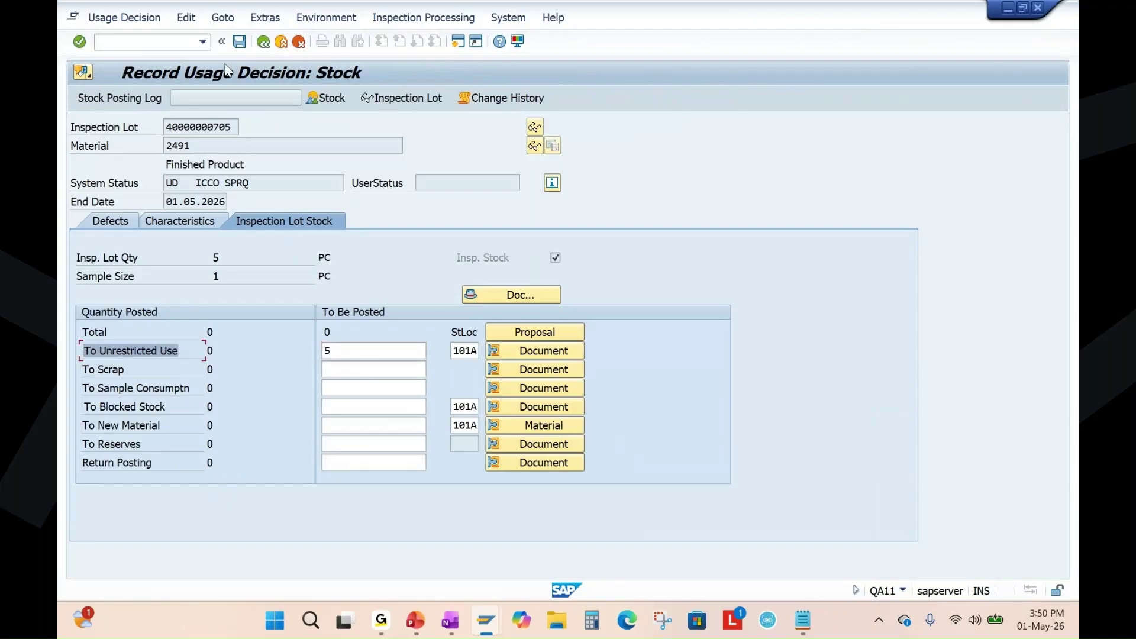
left_click(239, 42)
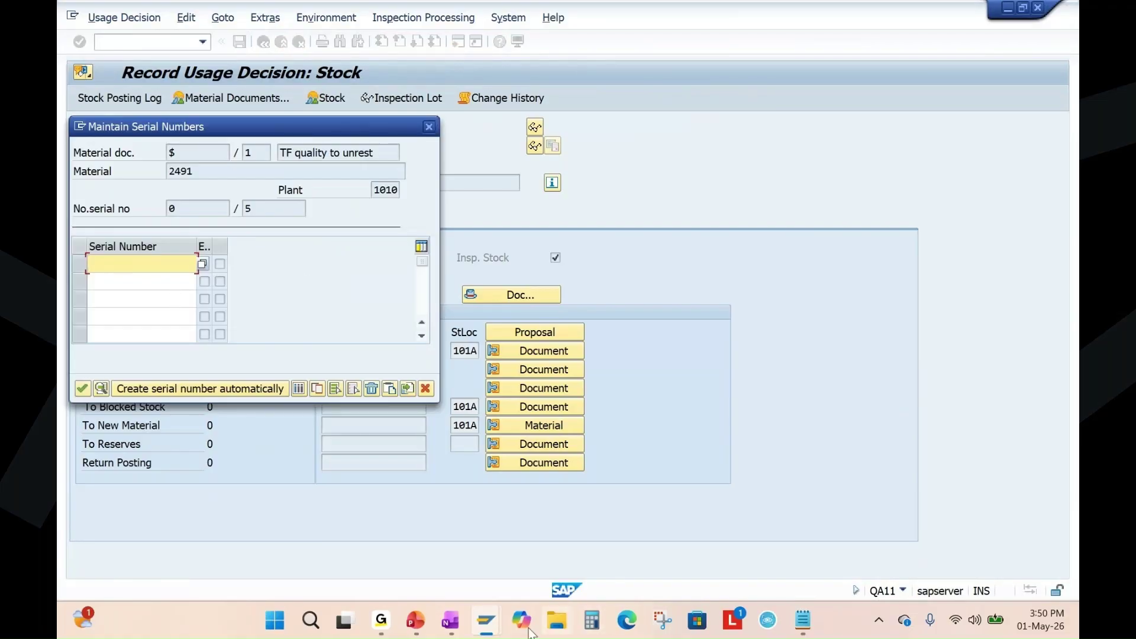
left_click(486, 620)
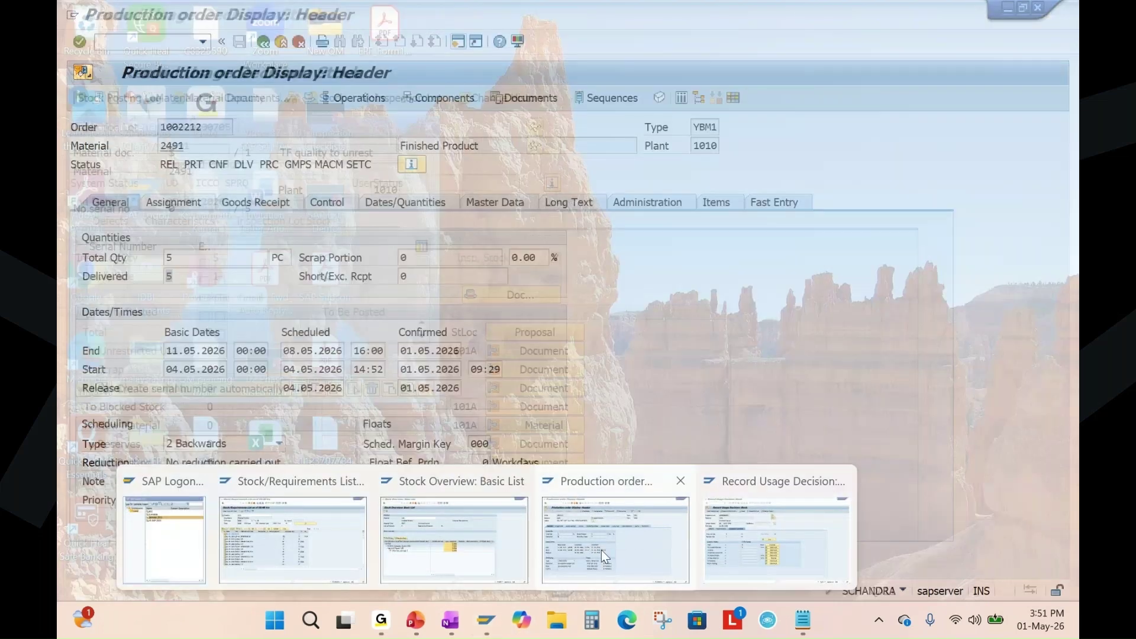
left_click(454, 538)
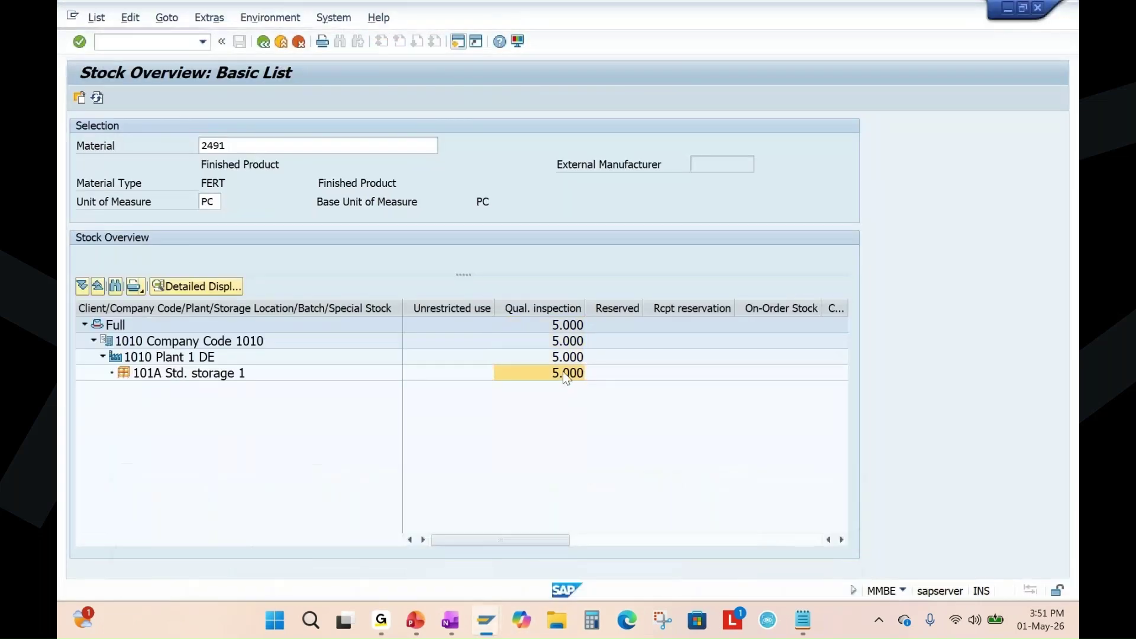
right_click(563, 371)
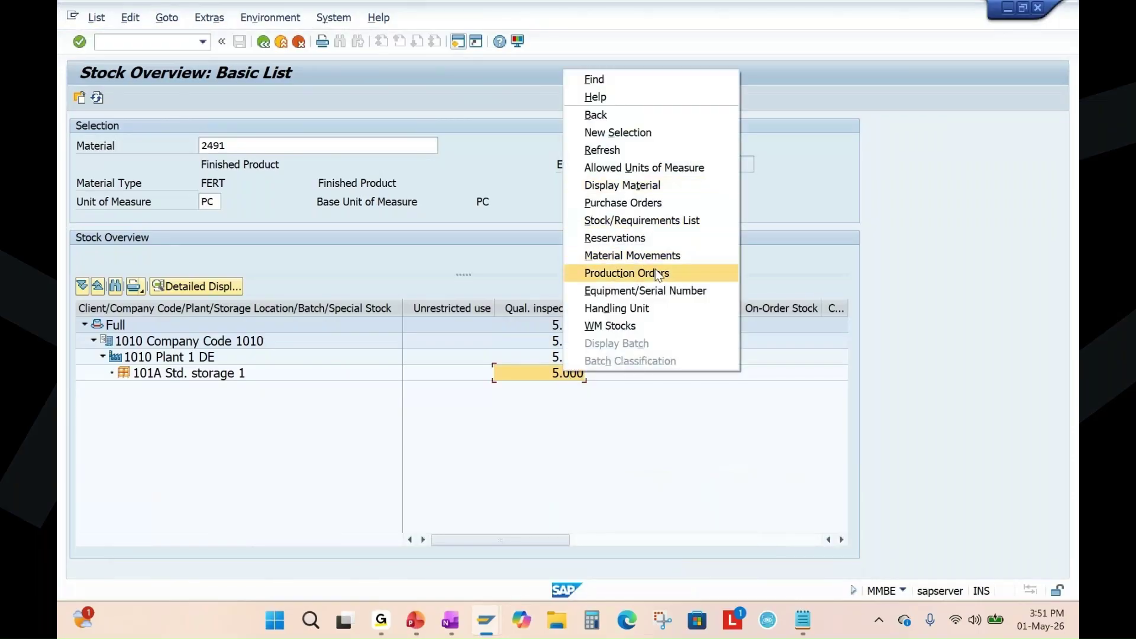
left_click(657, 290)
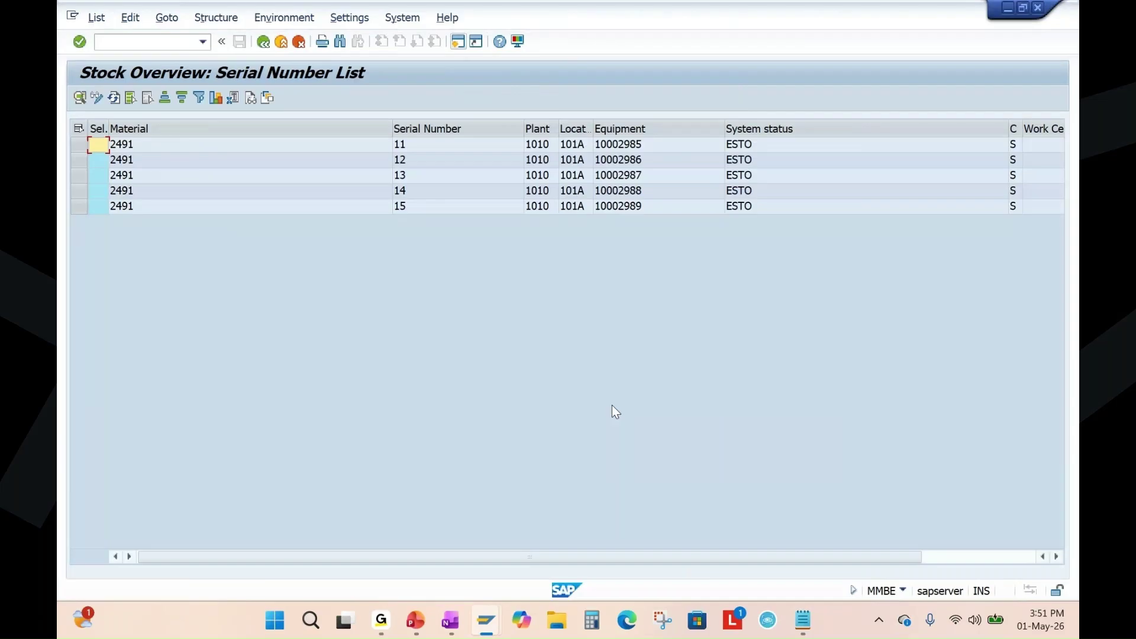
left_click(406, 146)
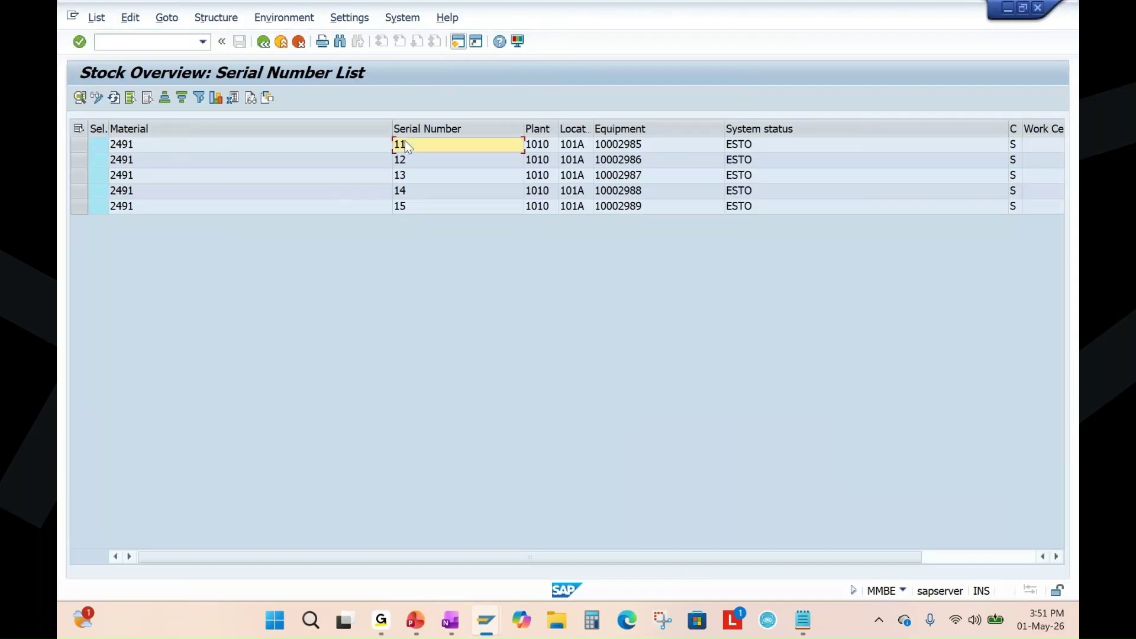
left_click_drag(405, 142, 418, 209)
key("ctrl+c")
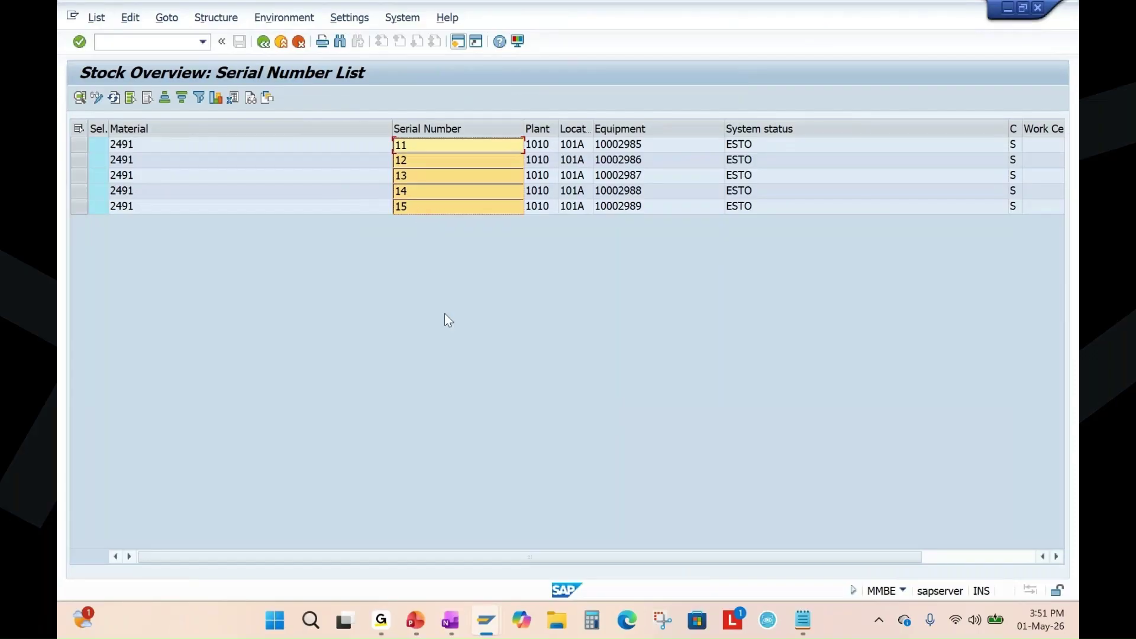
key("alt+Tab")
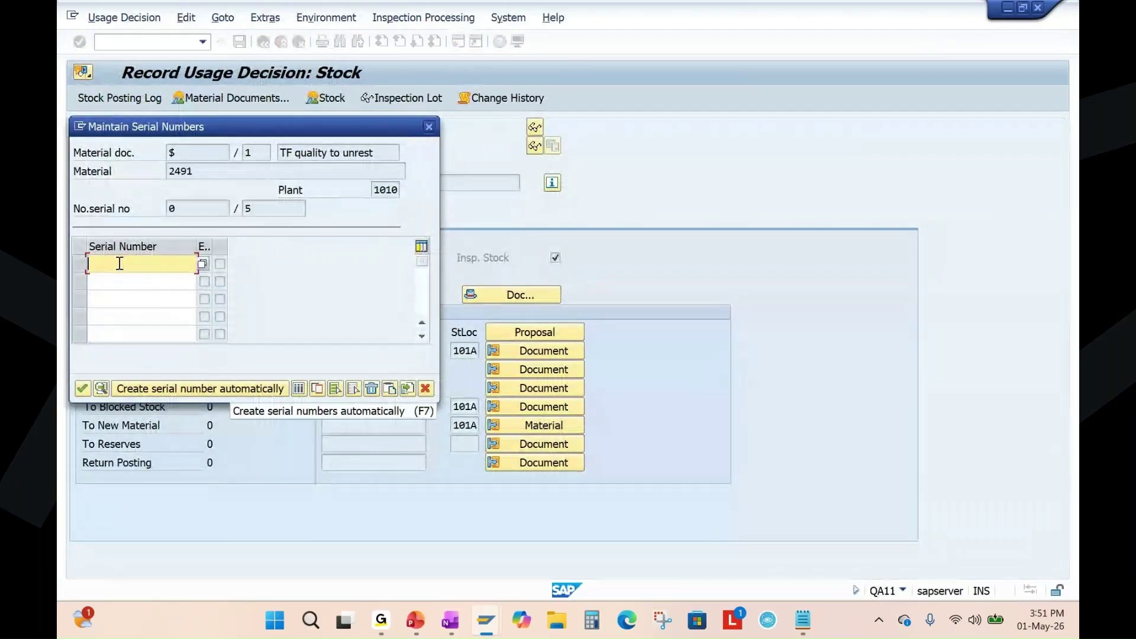
key("ctrl+v")
left_click(82, 388)
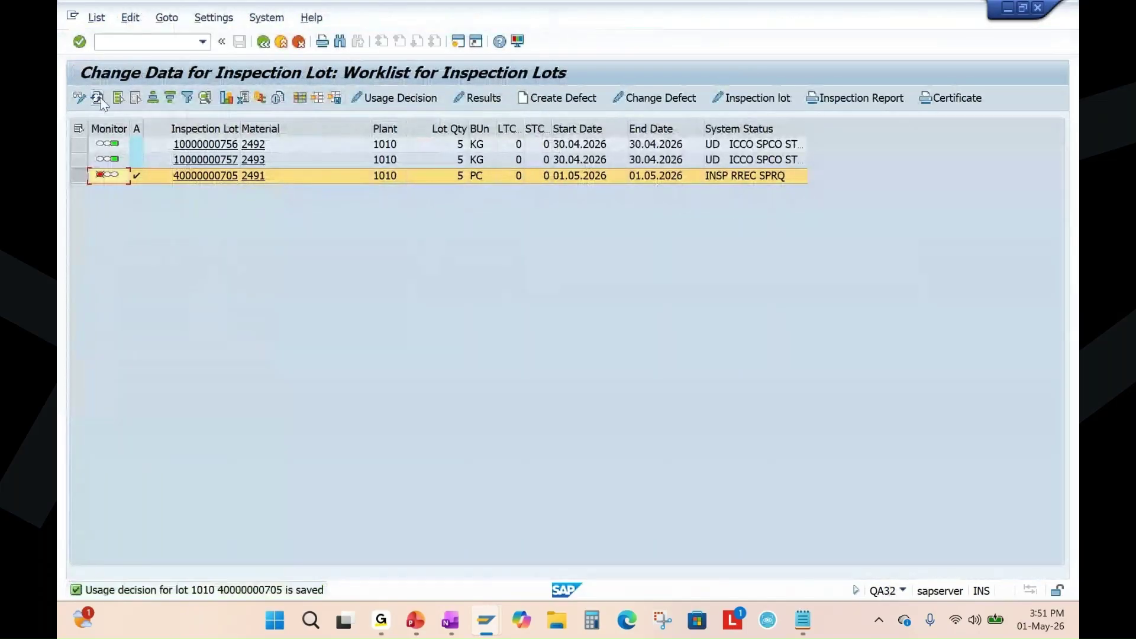
Refresh QA32 to show status UD ICCO SPCO ST and reload MMBE showing 5.000 unrestricted at 101A.
left_click(98, 100)
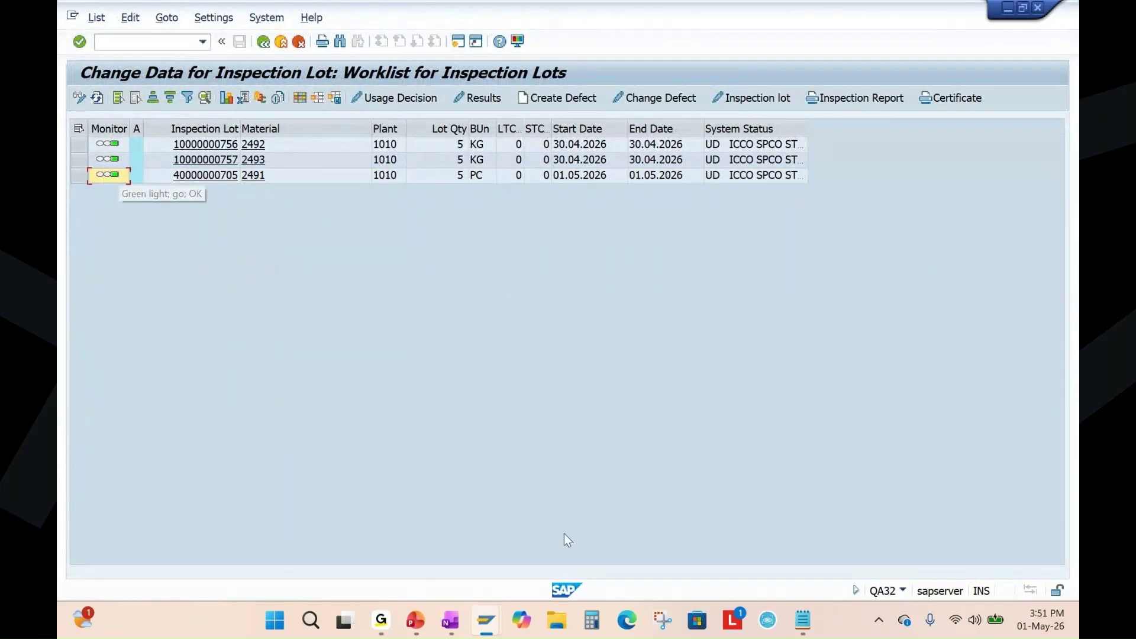
mouse_move(487, 623)
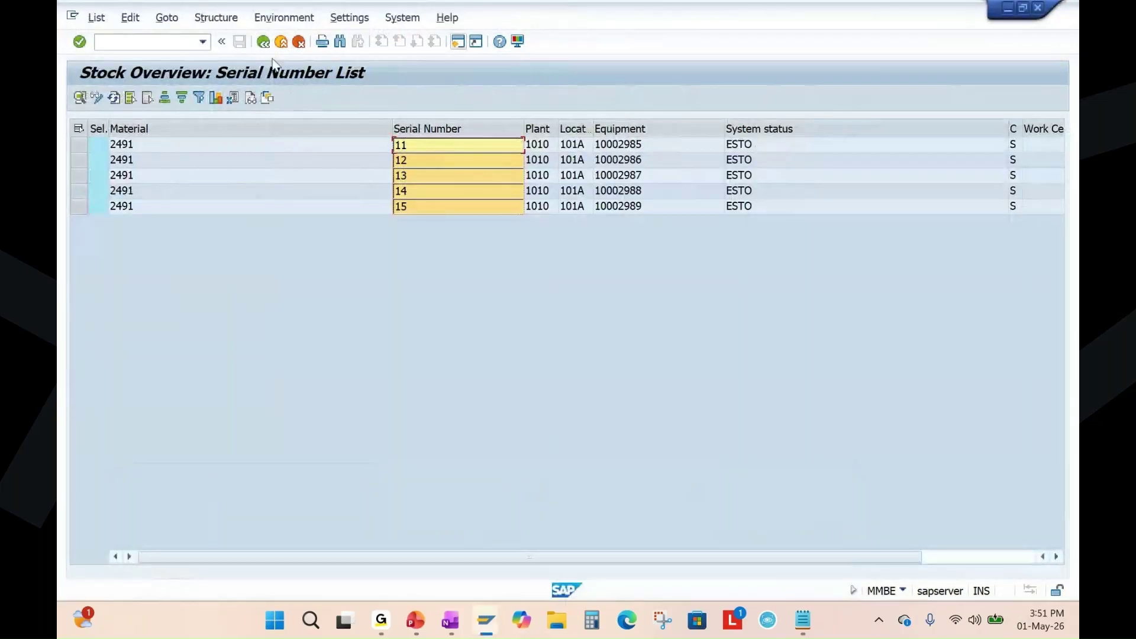
left_click(263, 41)
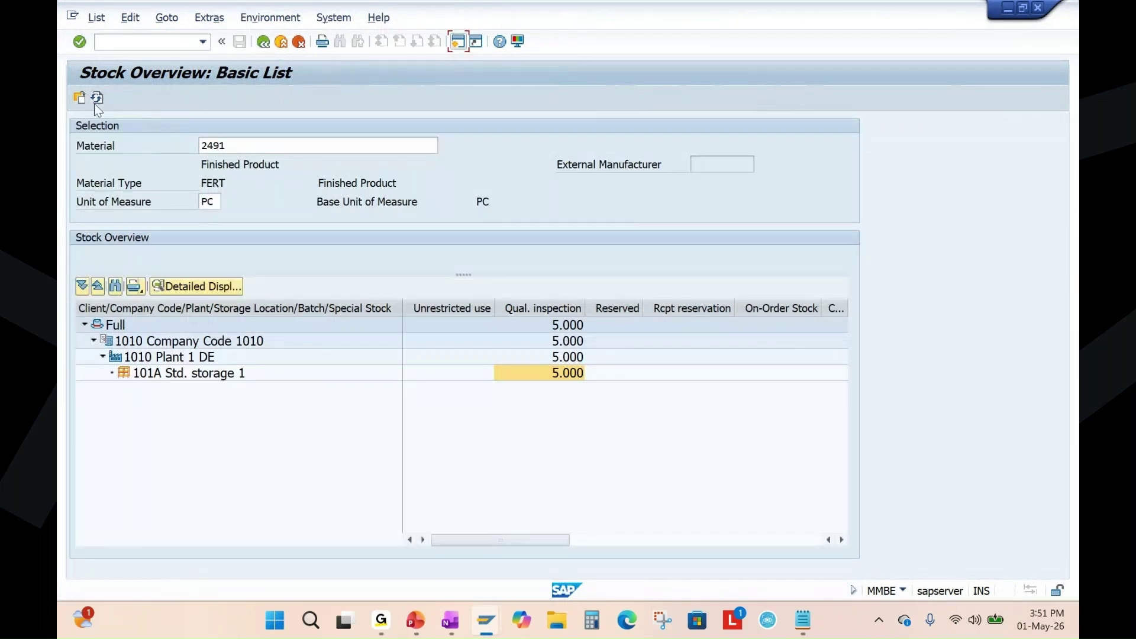
left_click(96, 96)
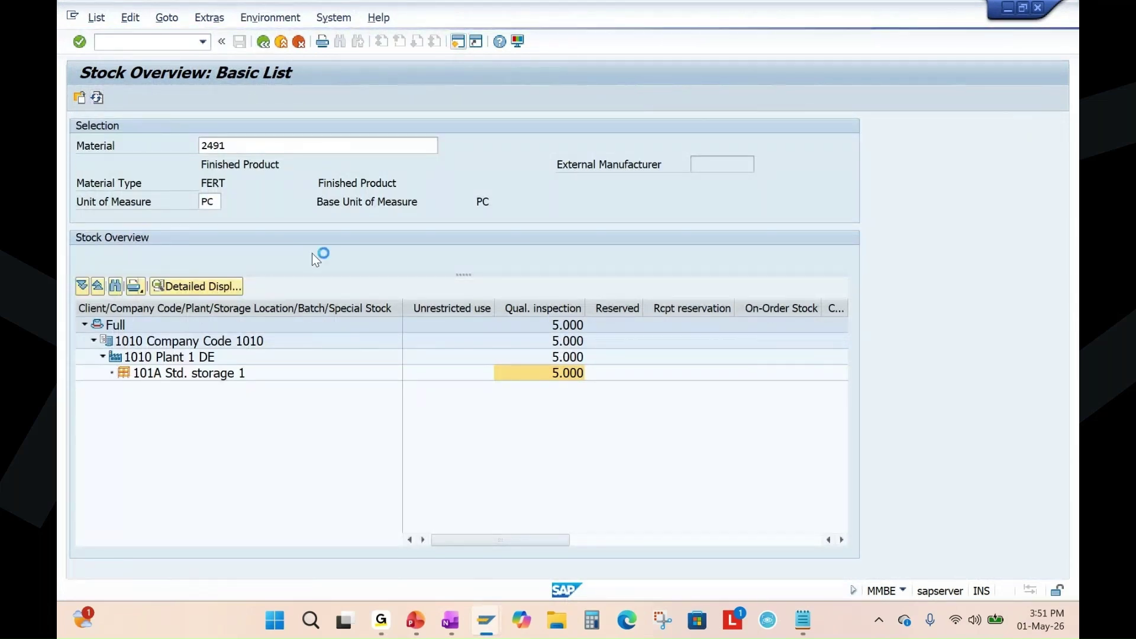
left_click(456, 308)
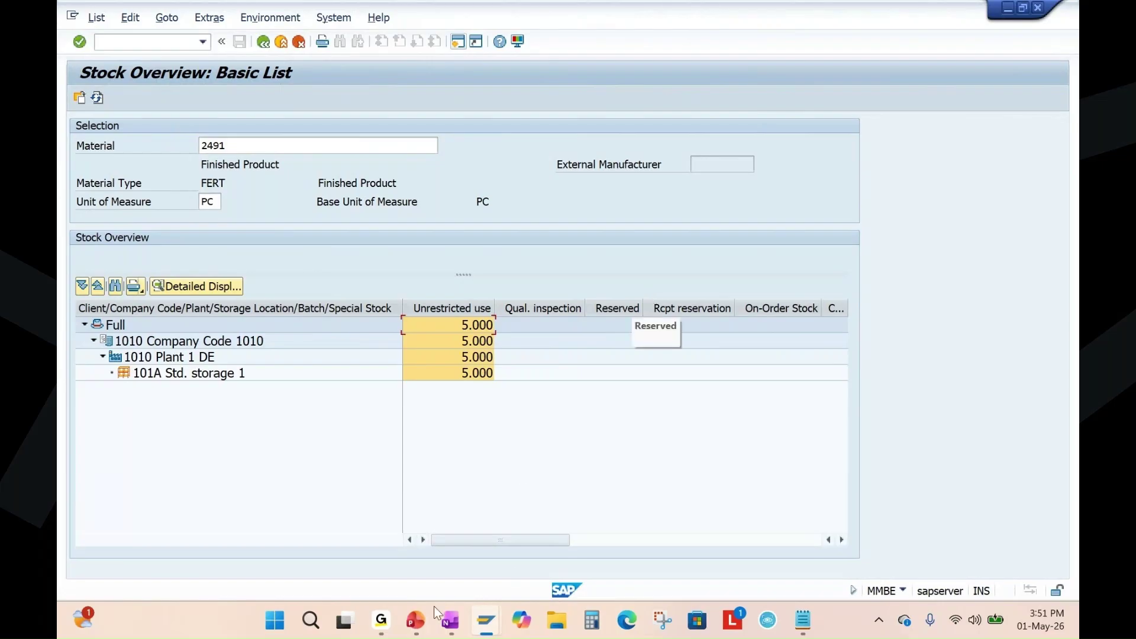
Show slide 19, Manufacturing Execution, in the presentation.
left_click(416, 622)
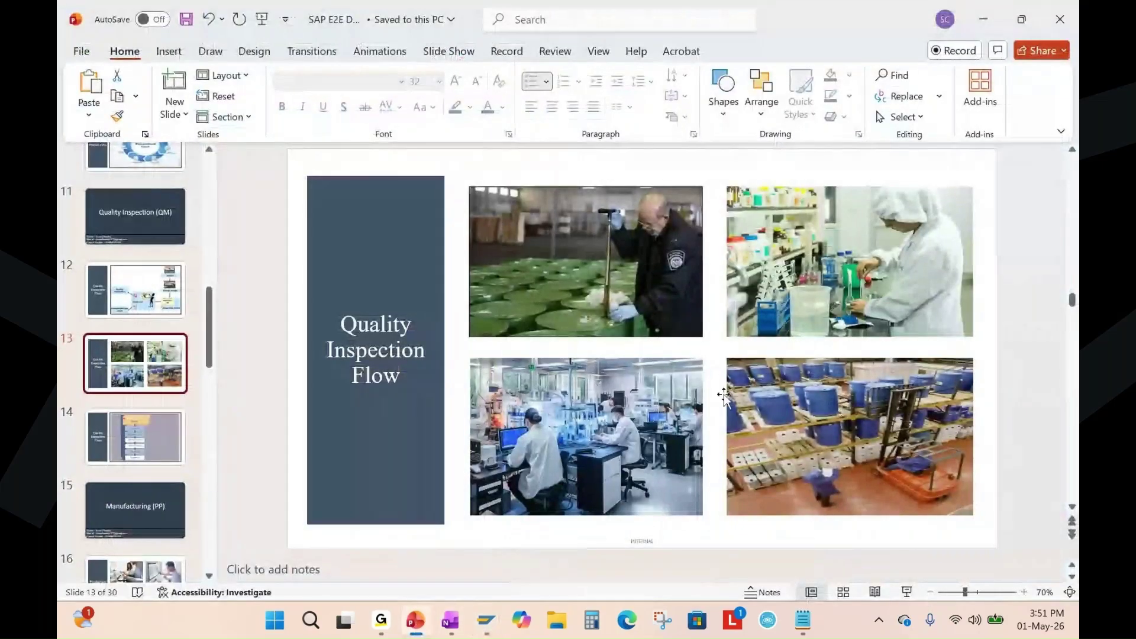
scroll(148, 463, "down", 8)
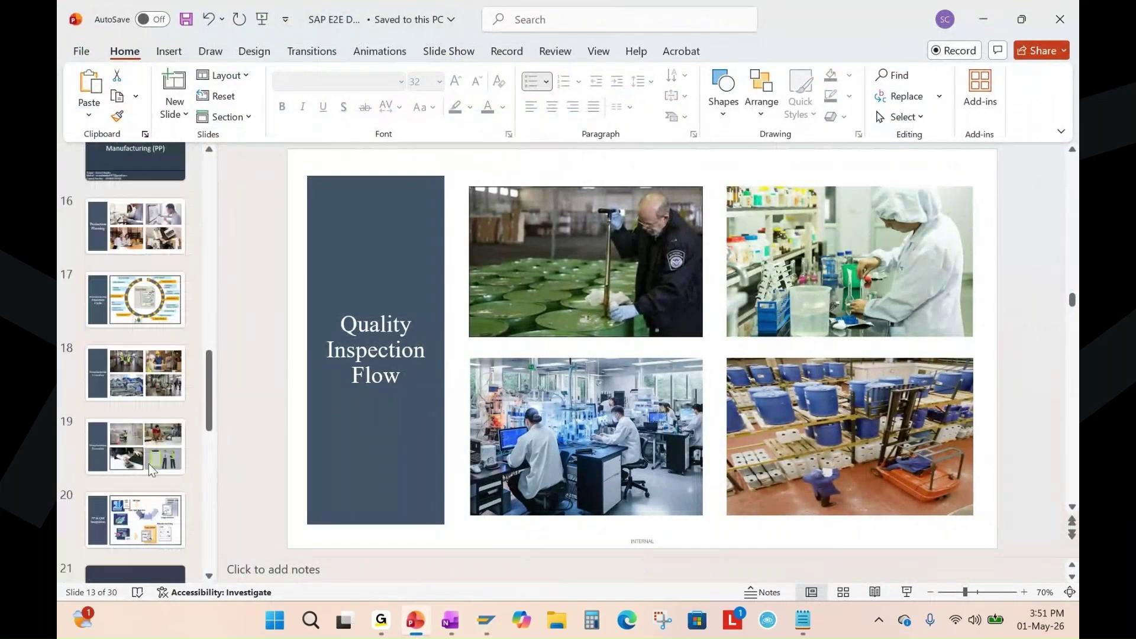
scroll(150, 463, "up", 3)
left_click(152, 455)
scroll(152, 455, "down", 2)
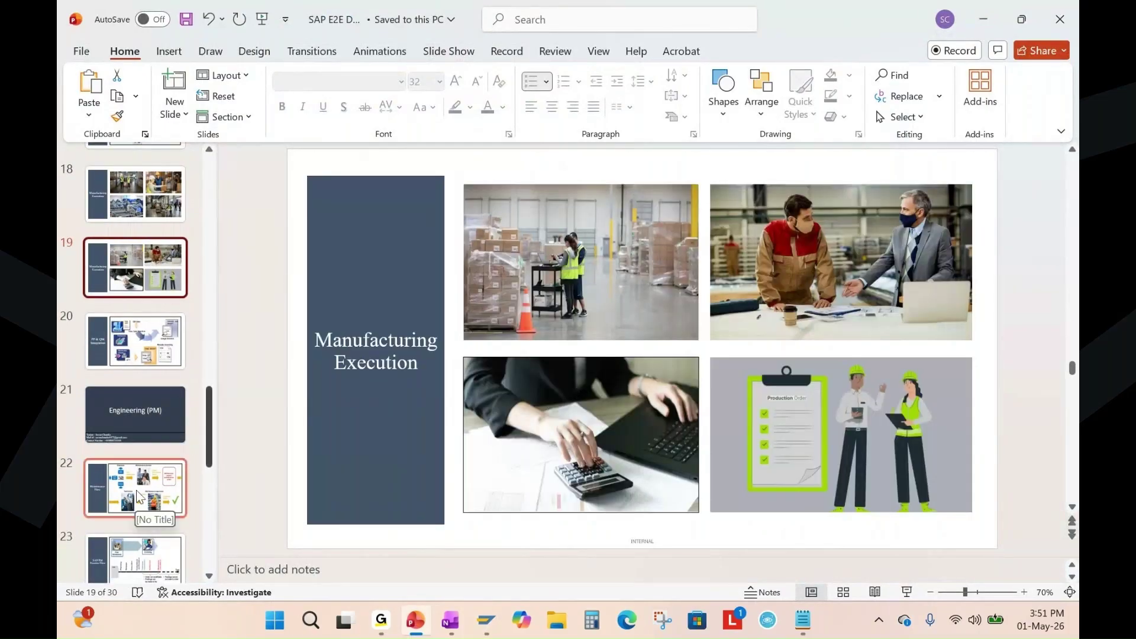
scroll(166, 424, "up", 2)
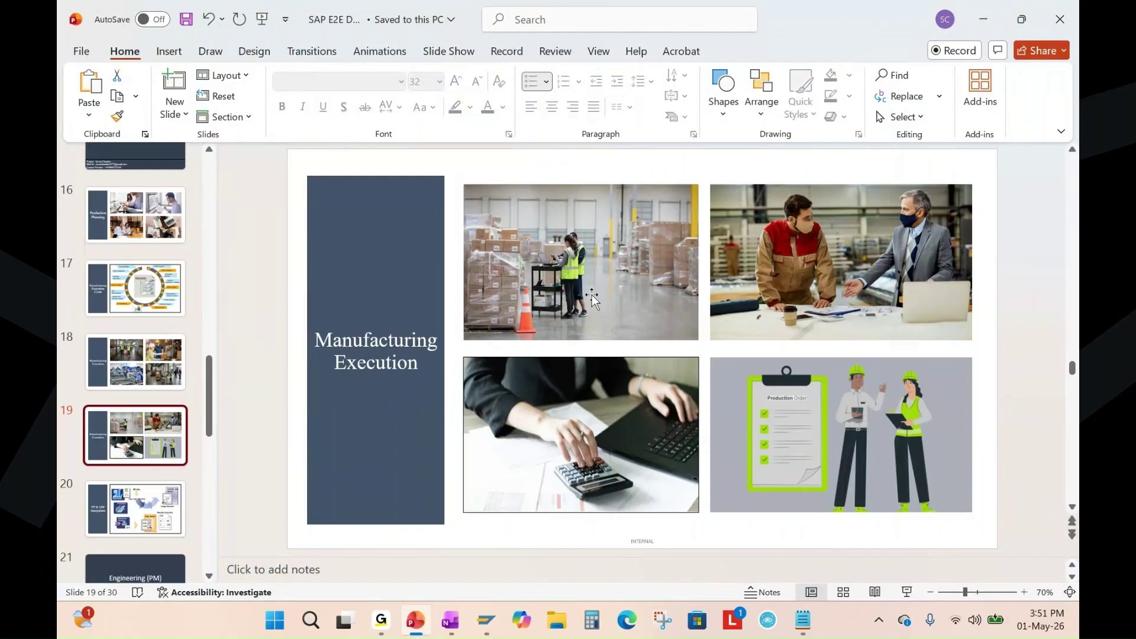
Highlight the Goods Receipt - MIGO step in the OneNote notes, then return to production order 1002212.
left_click(450, 620)
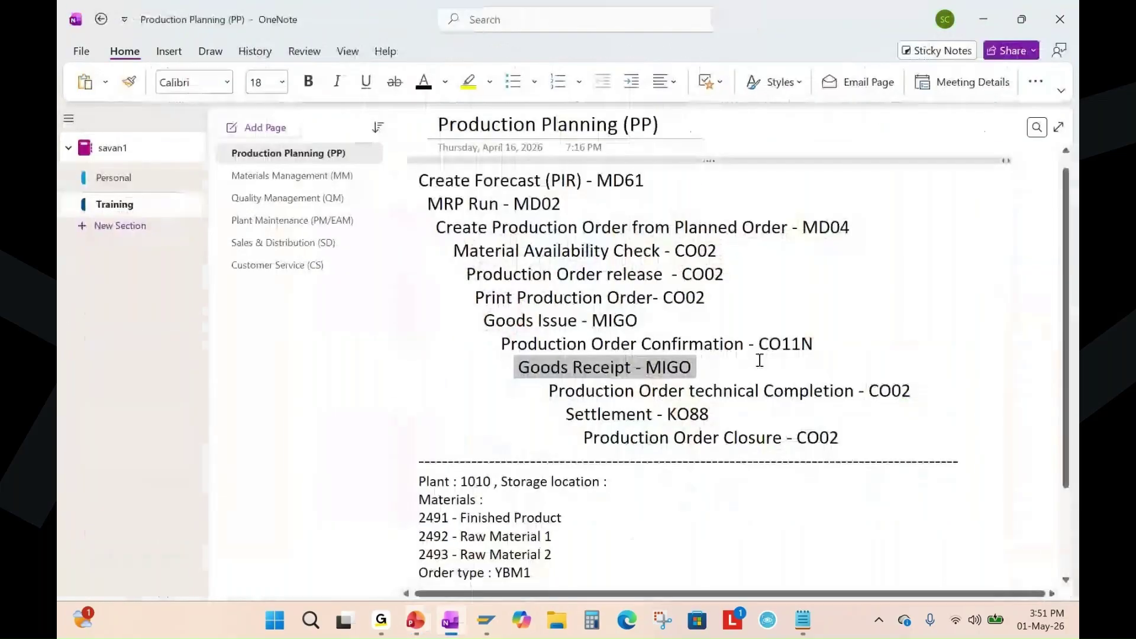
left_click(672, 372)
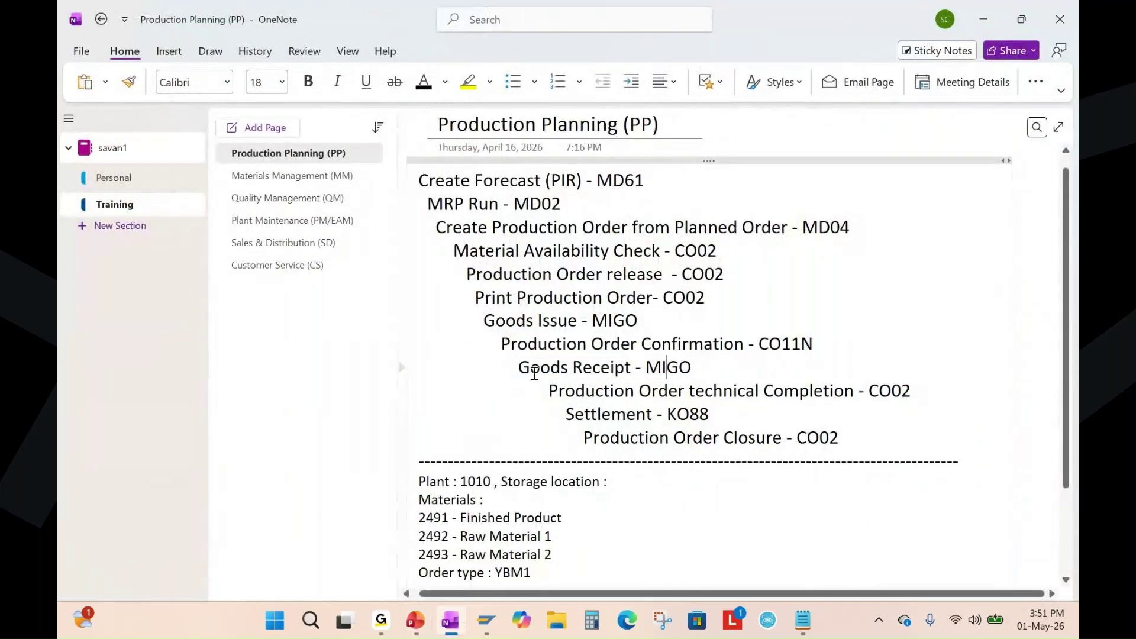
left_click_drag(520, 368, 679, 369)
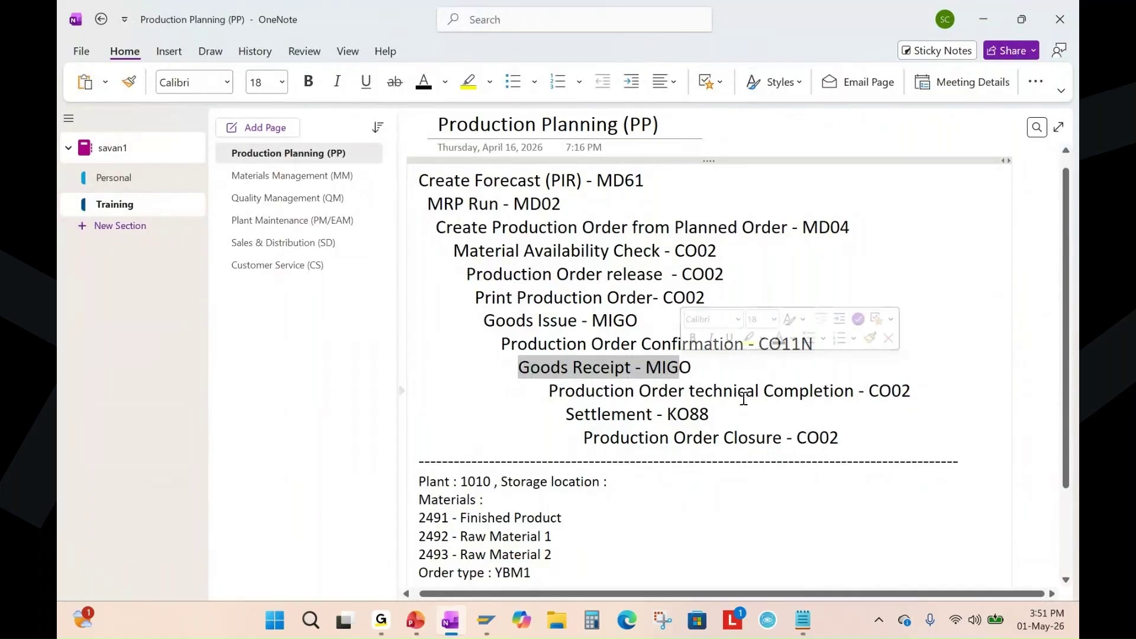
left_click(486, 619)
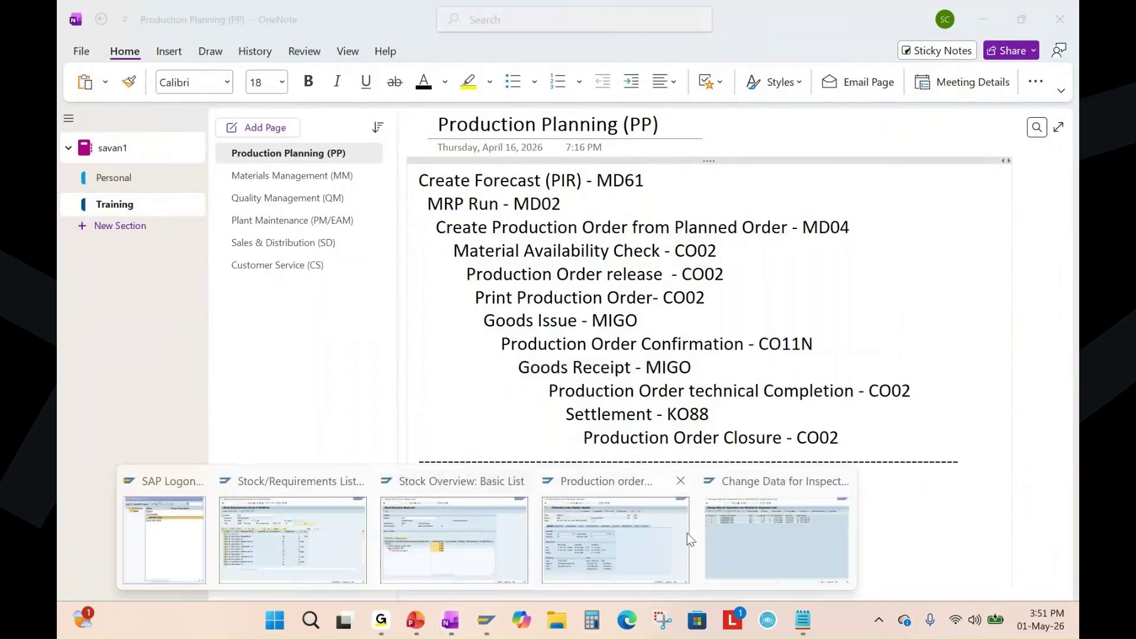
left_click(687, 533)
Switch order 1002212 to change mode, complete it technically so the status shows TECO, and save.
left_click(101, 18)
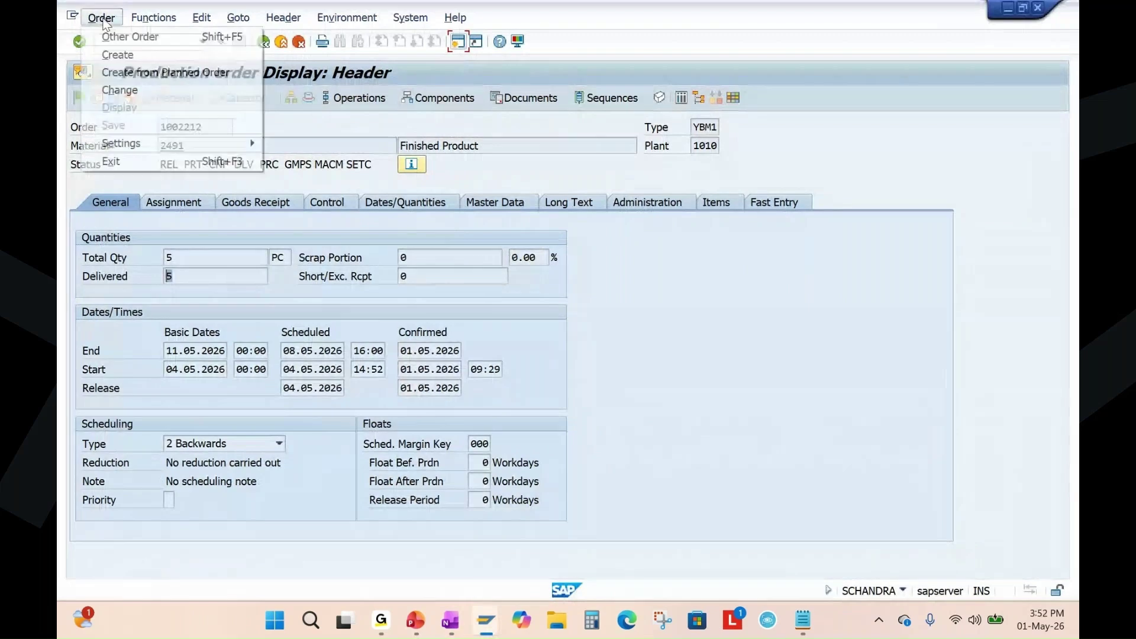
left_click(133, 93)
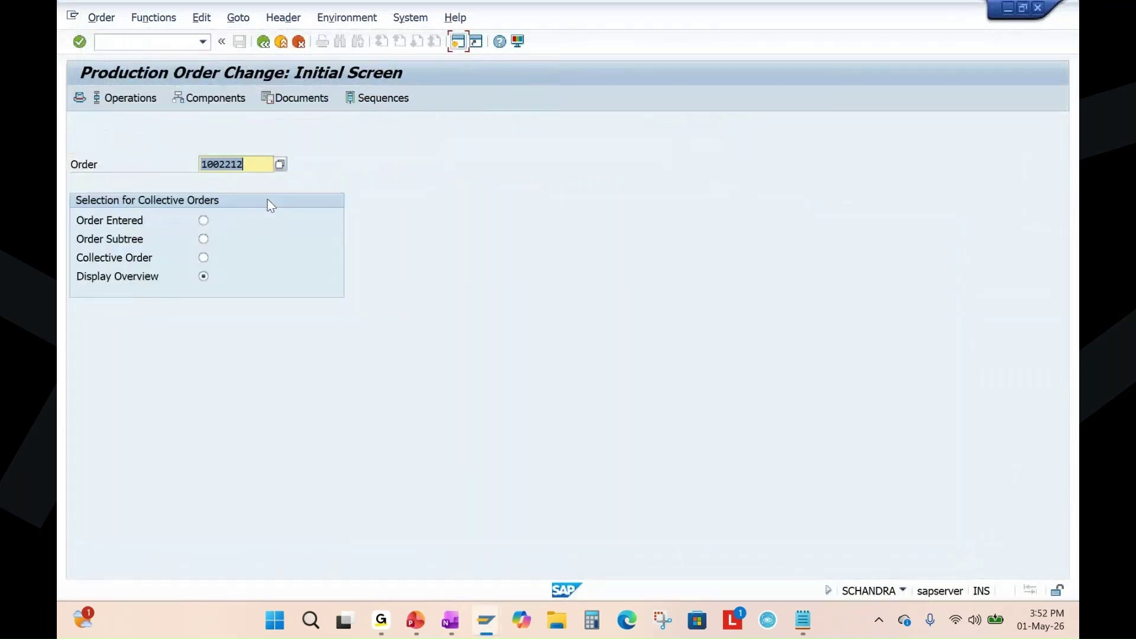
left_click(101, 17)
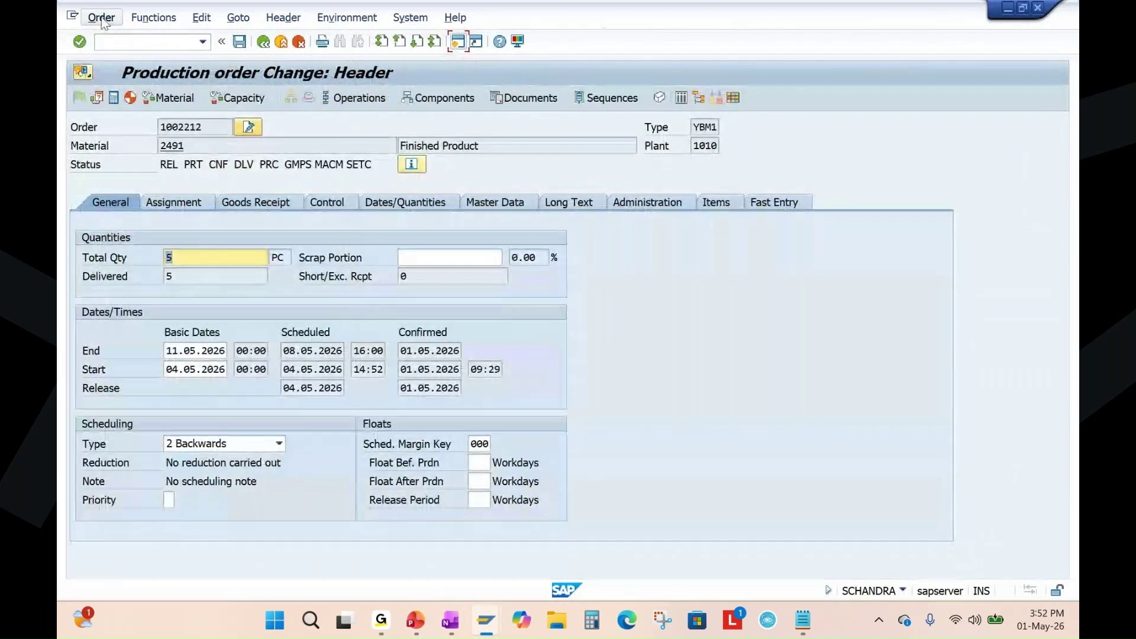
mouse_move(151, 24)
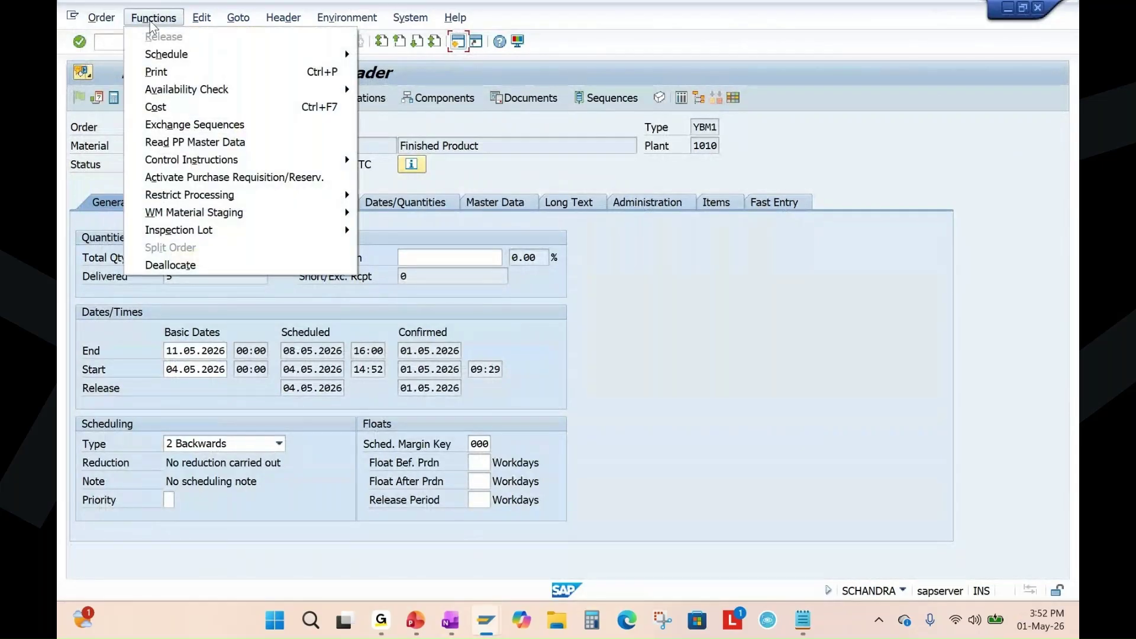
mouse_move(207, 196)
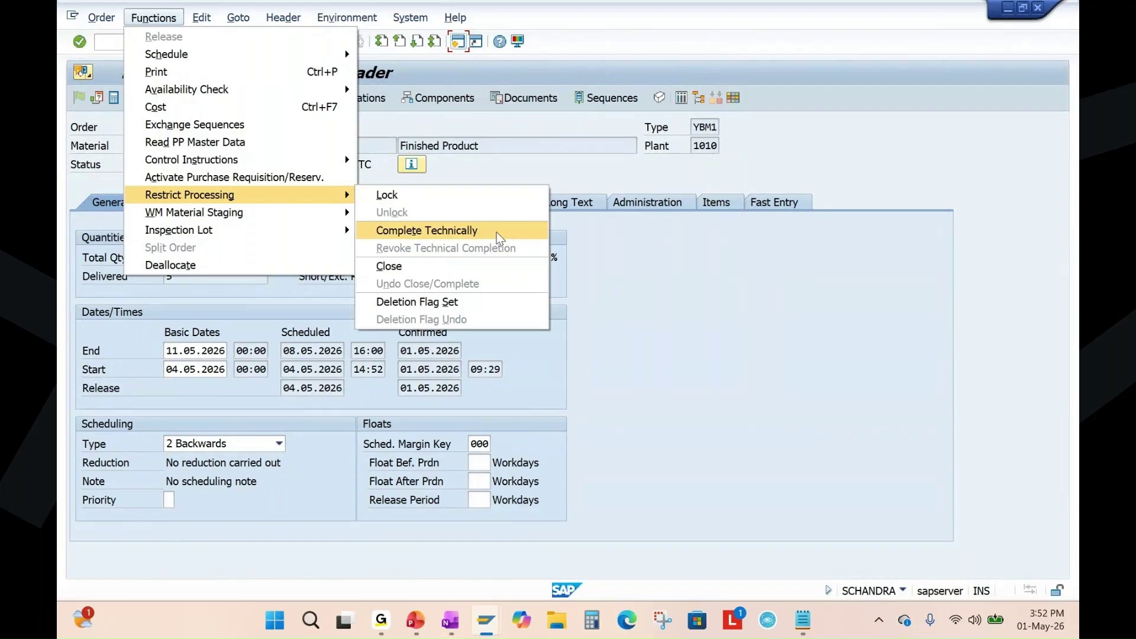
left_click(495, 232)
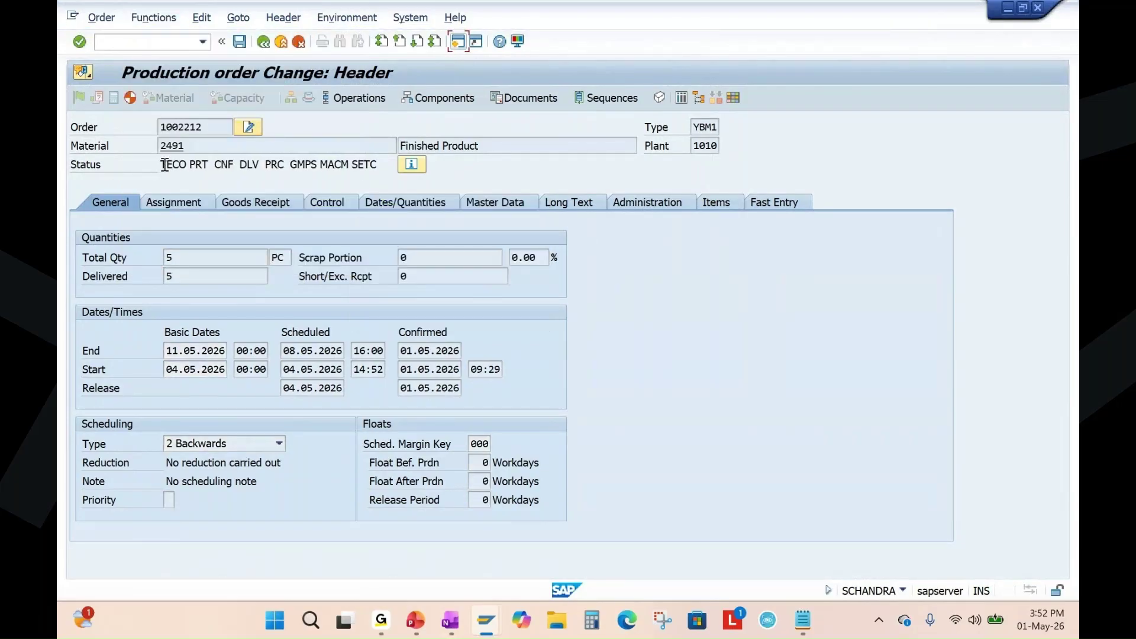
left_click_drag(164, 166, 201, 166)
left_click(239, 42)
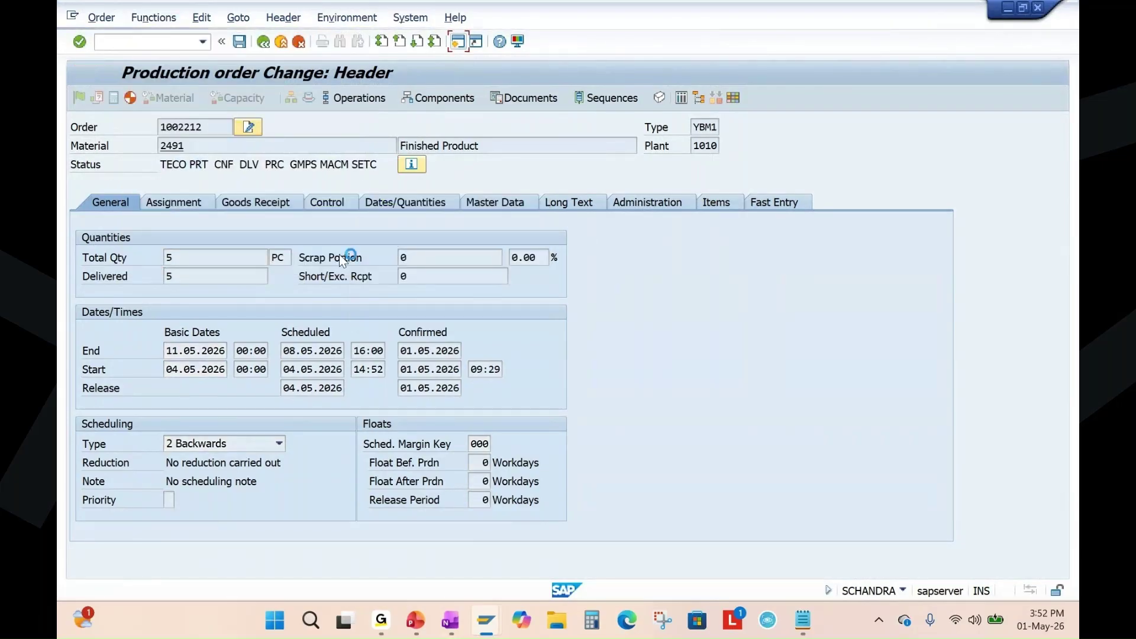
Dismiss the change-not-allowed message and reopen order 1002212 in display mode.
key("Return")
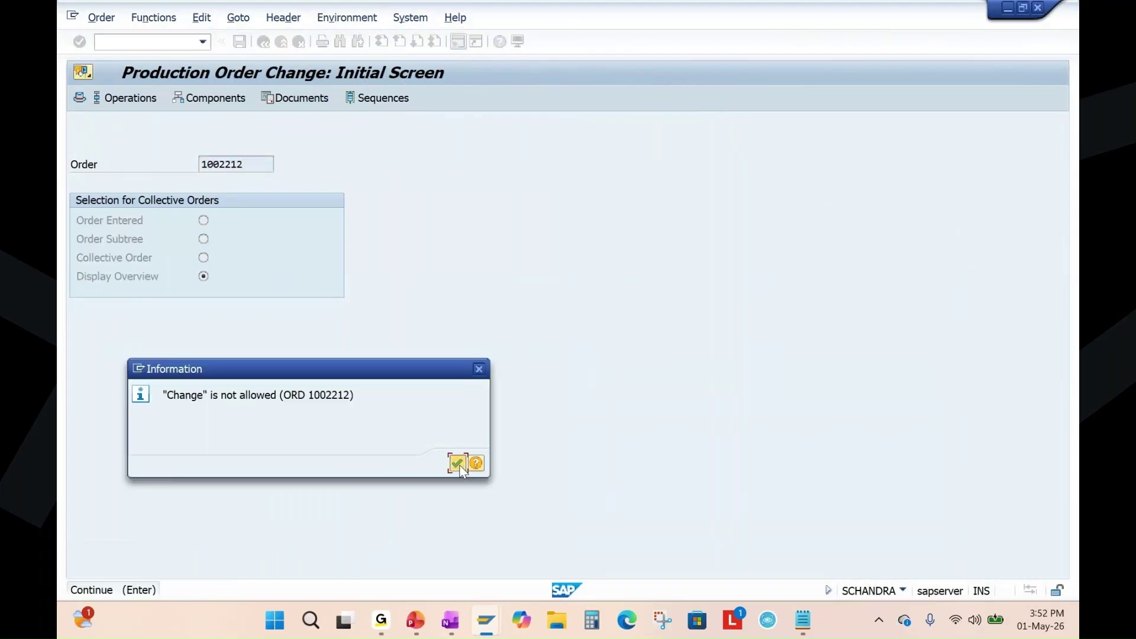
left_click(457, 463)
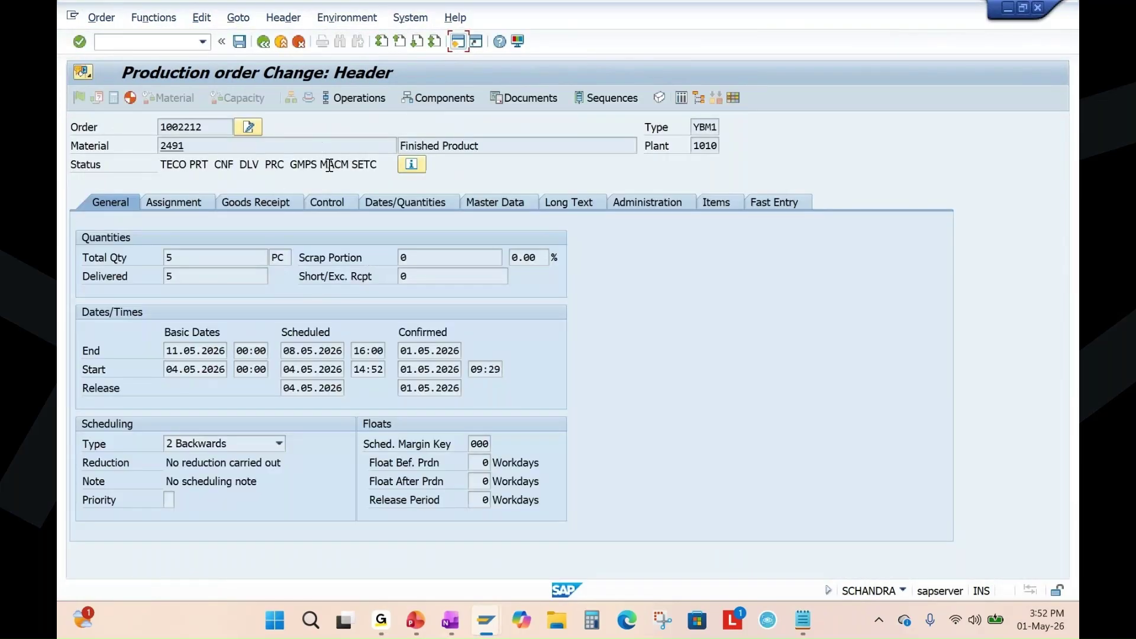
left_click(102, 17)
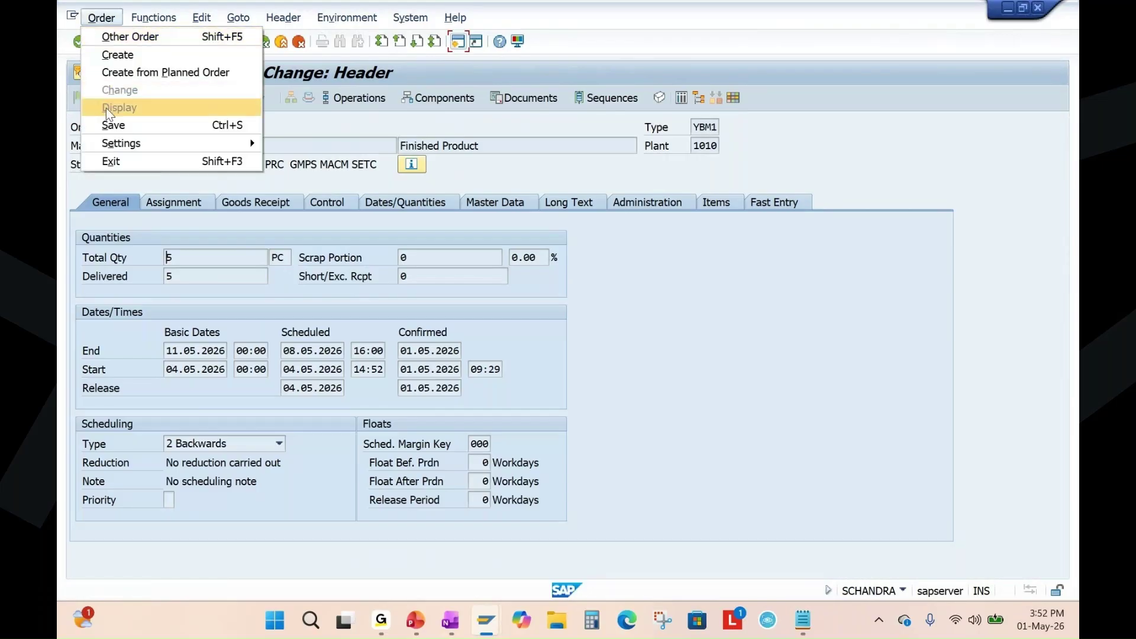
left_click(263, 41)
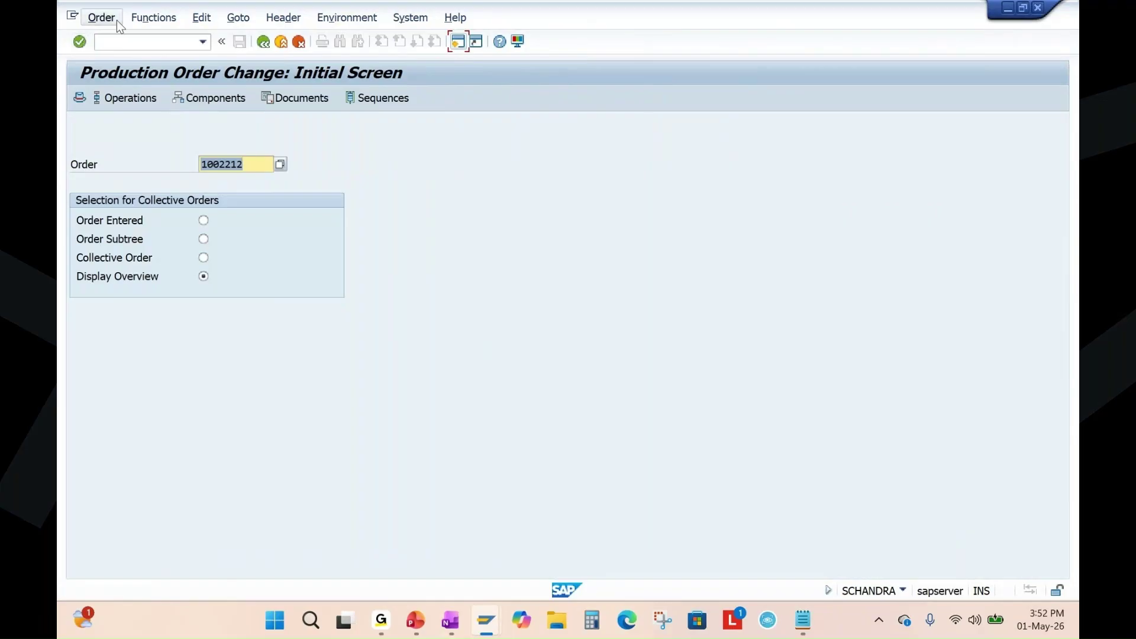
left_click(103, 17)
left_click(204, 108)
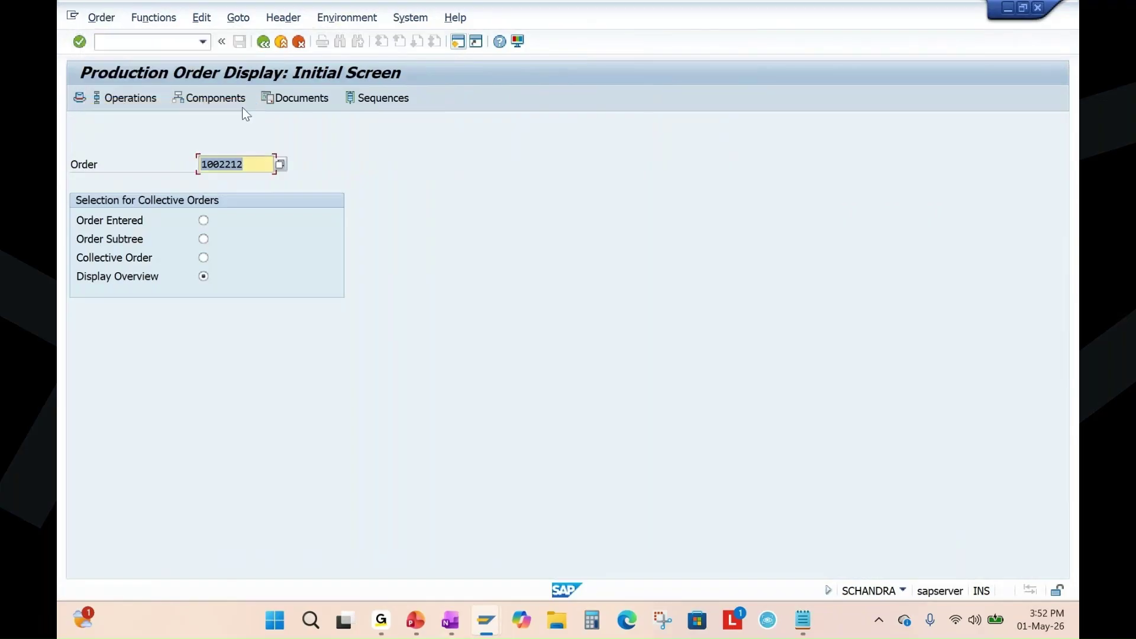
key("Return")
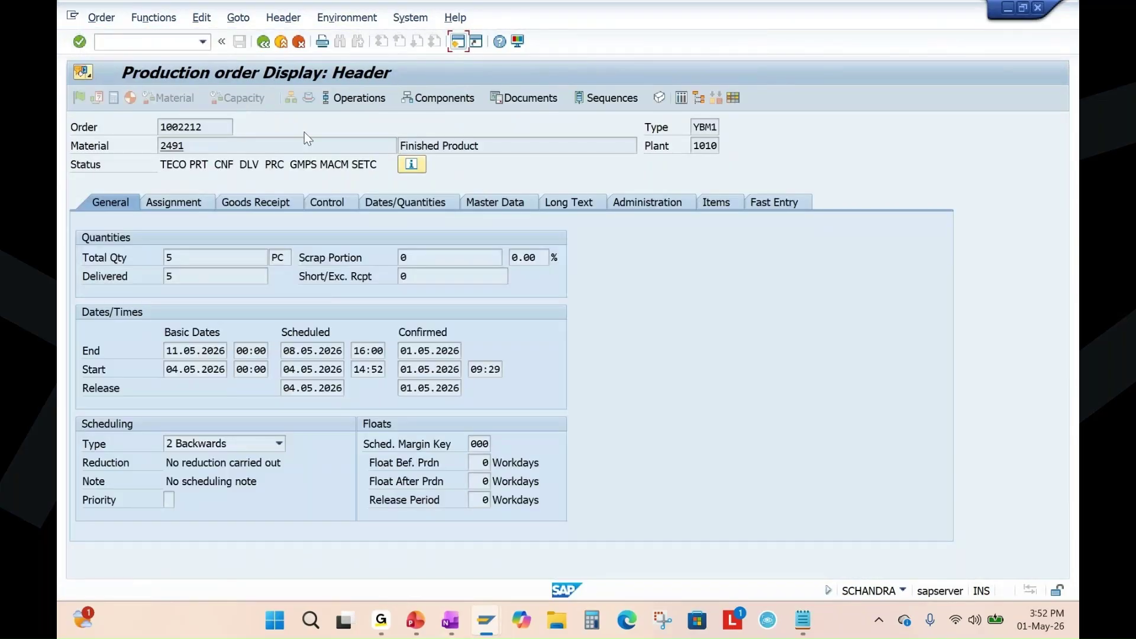
left_click(237, 19)
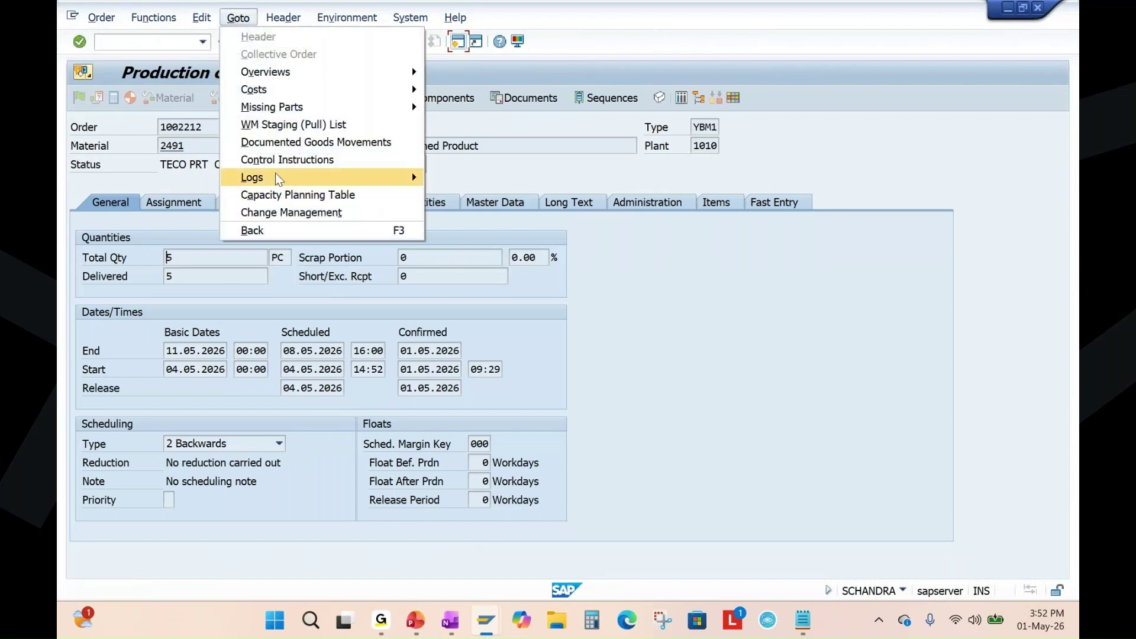
mouse_move(302, 91)
left_click(481, 92)
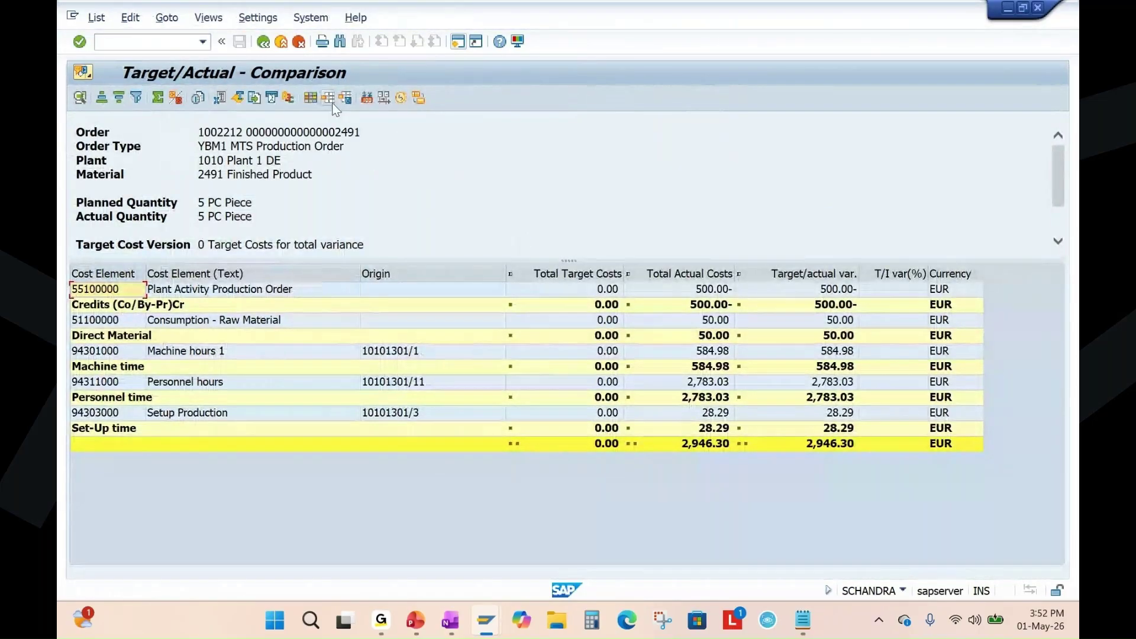
left_click(328, 98)
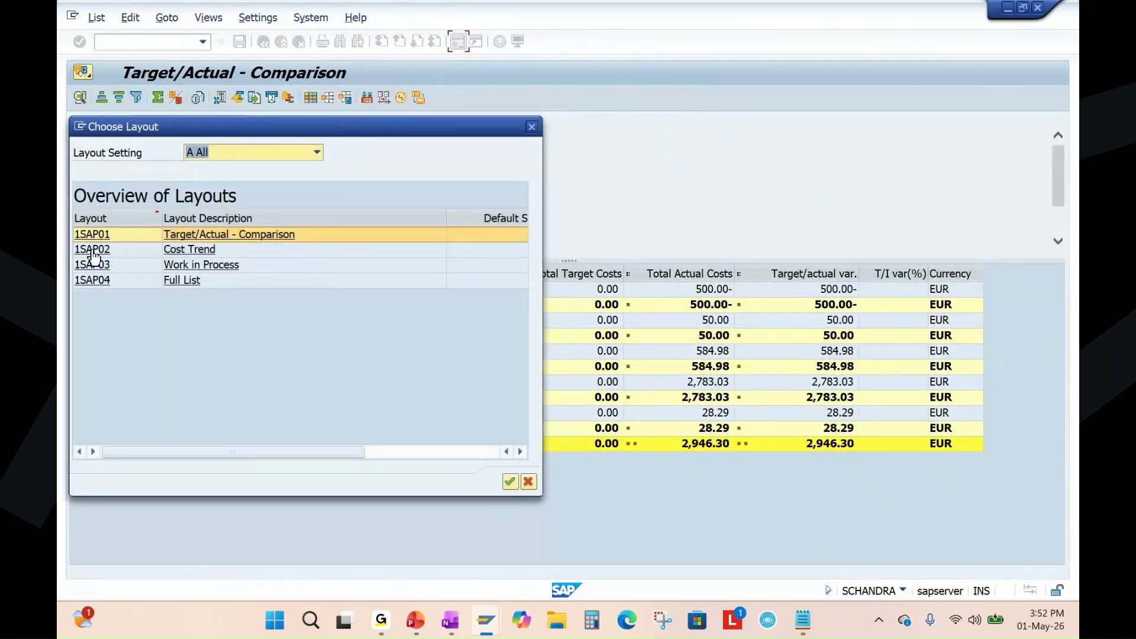
left_click(93, 249)
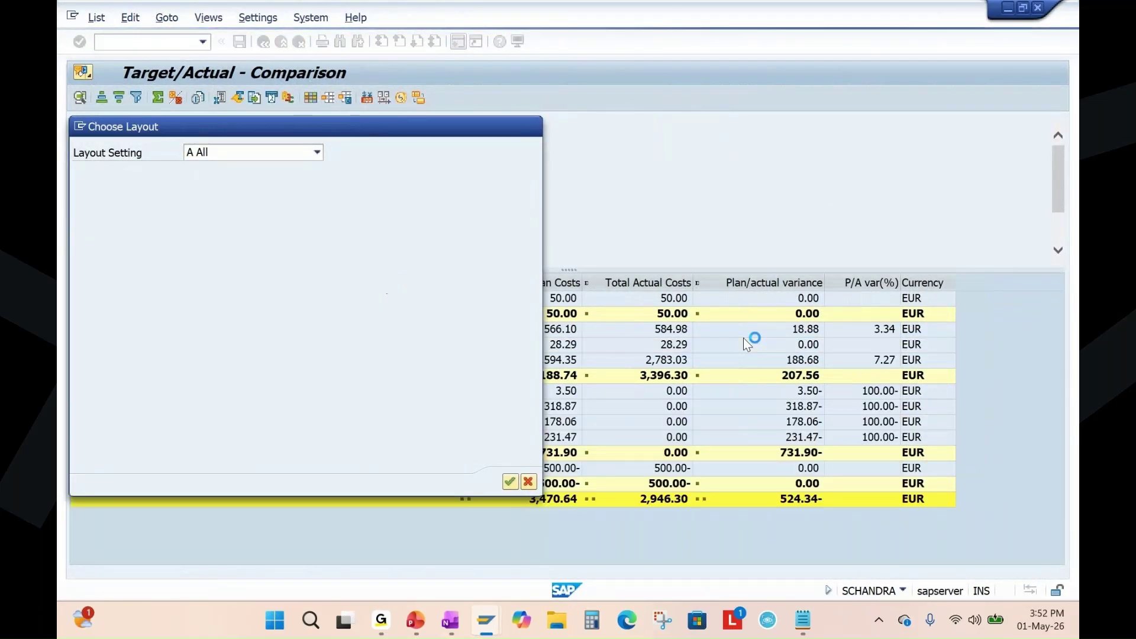
left_click(544, 280)
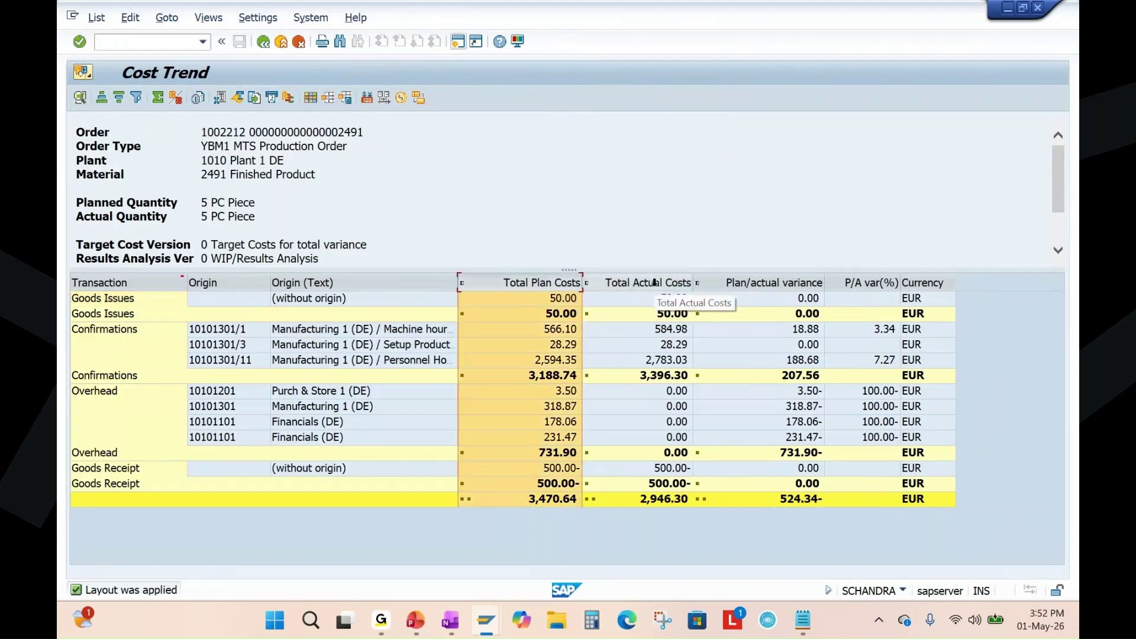
left_click(654, 282)
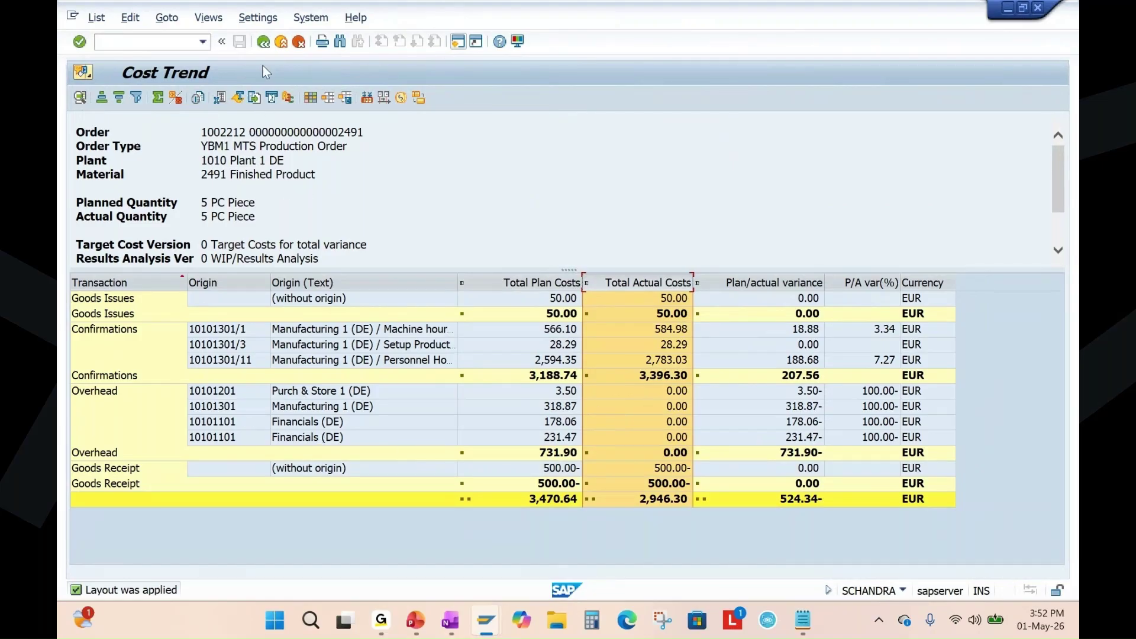
left_click(264, 41)
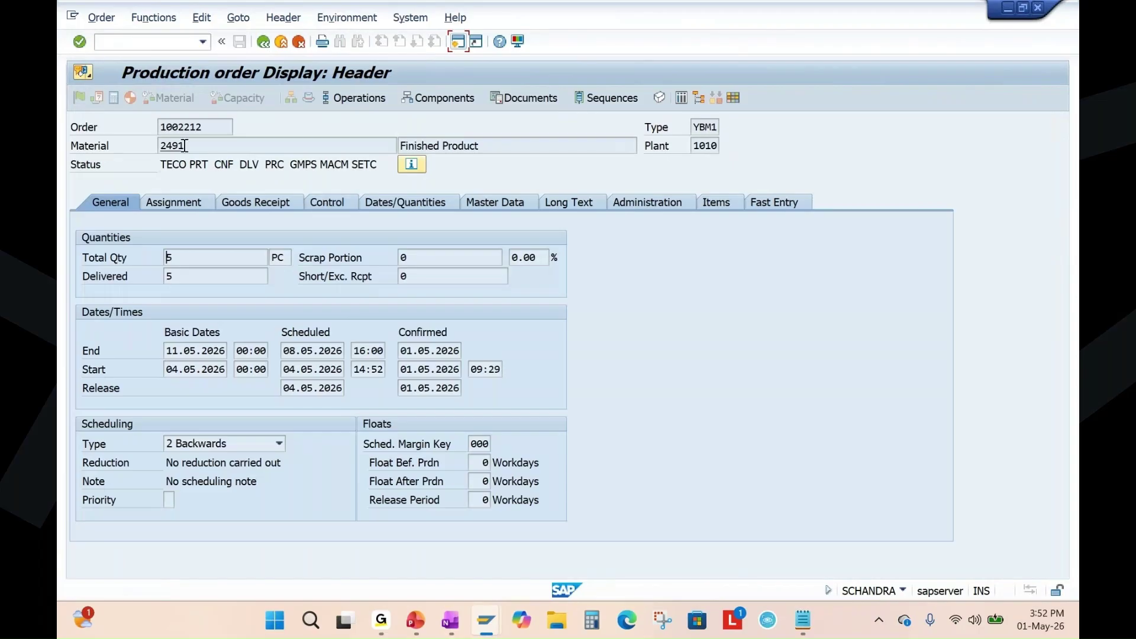
In a new session, run actual overhead calculation for order 1002212 in period 5/2026.
left_click_drag(209, 130, 154, 130)
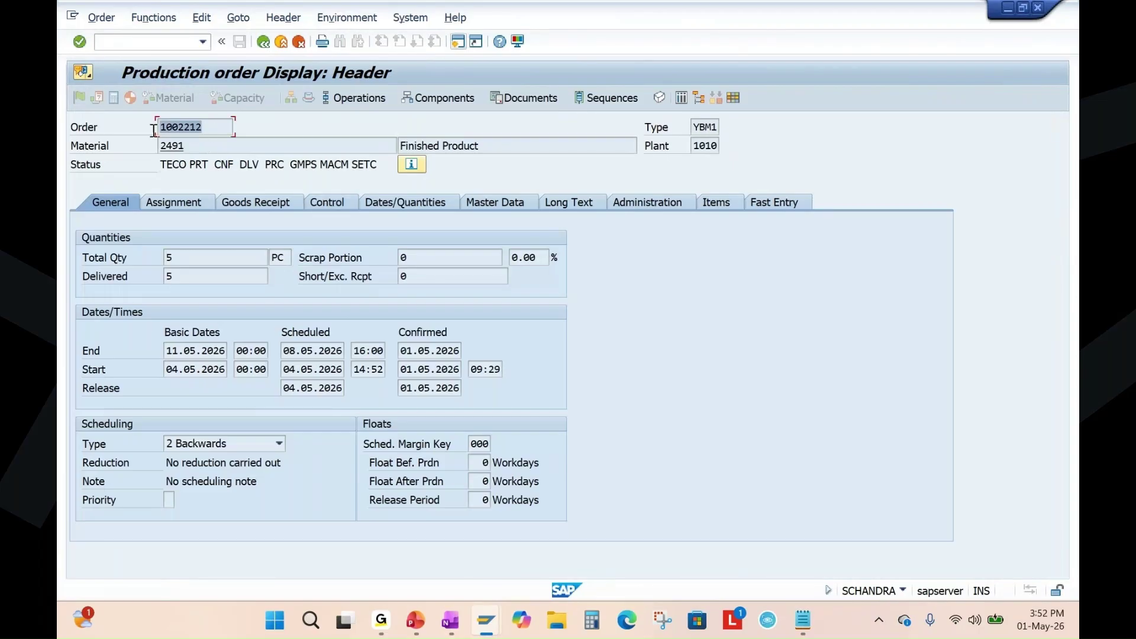
key("Home")
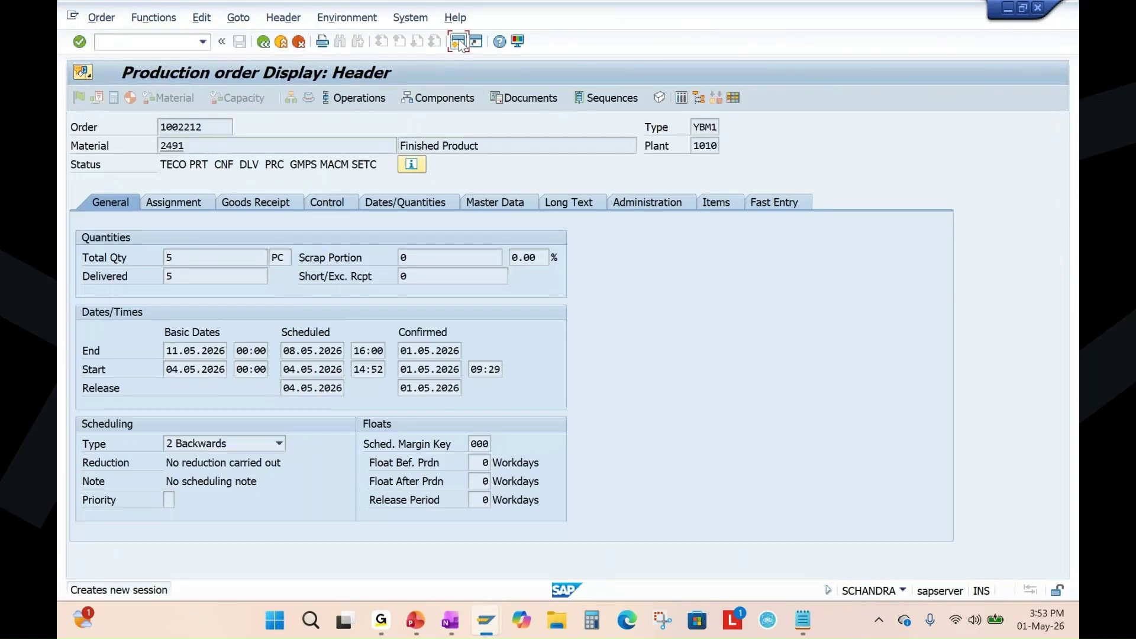
left_click(458, 41)
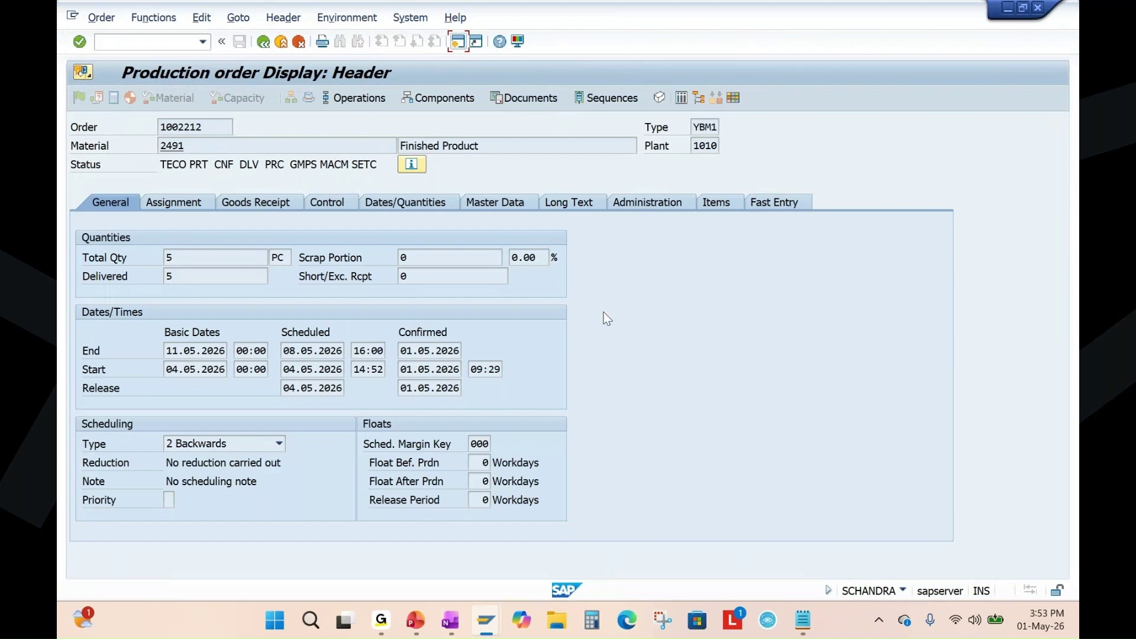
type("KGI2")
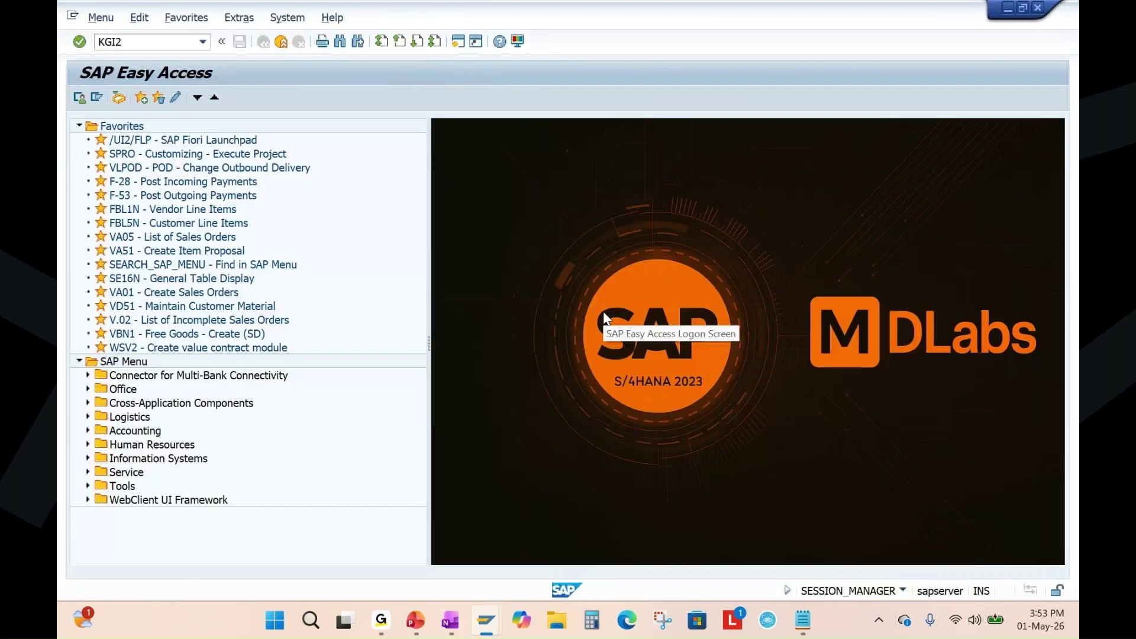
key("Return")
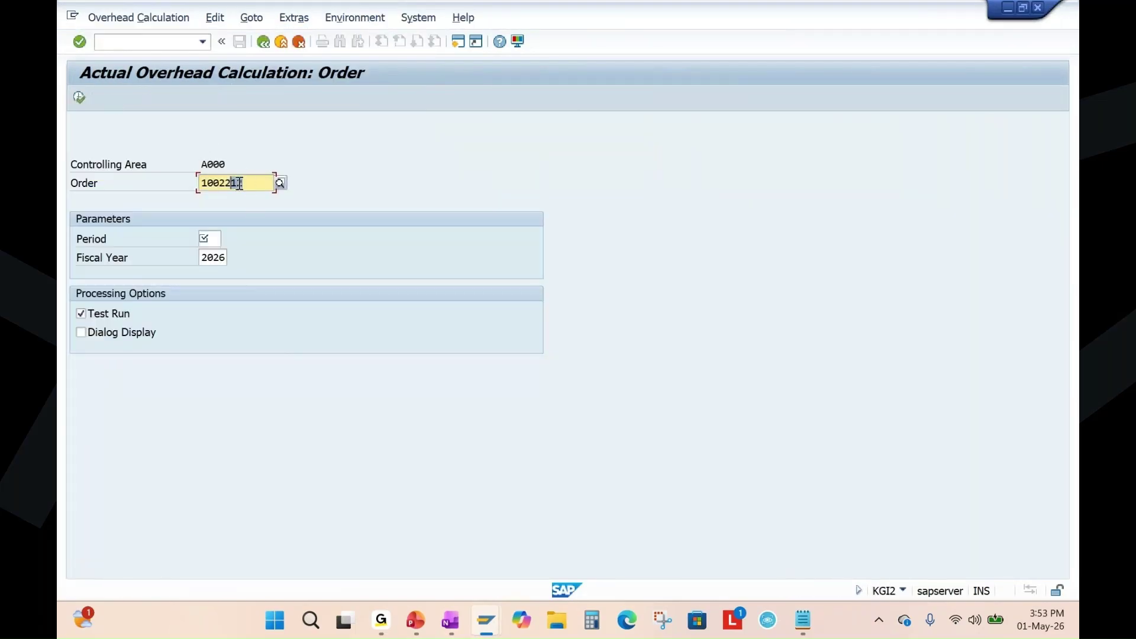
left_click(210, 239)
left_click(213, 237)
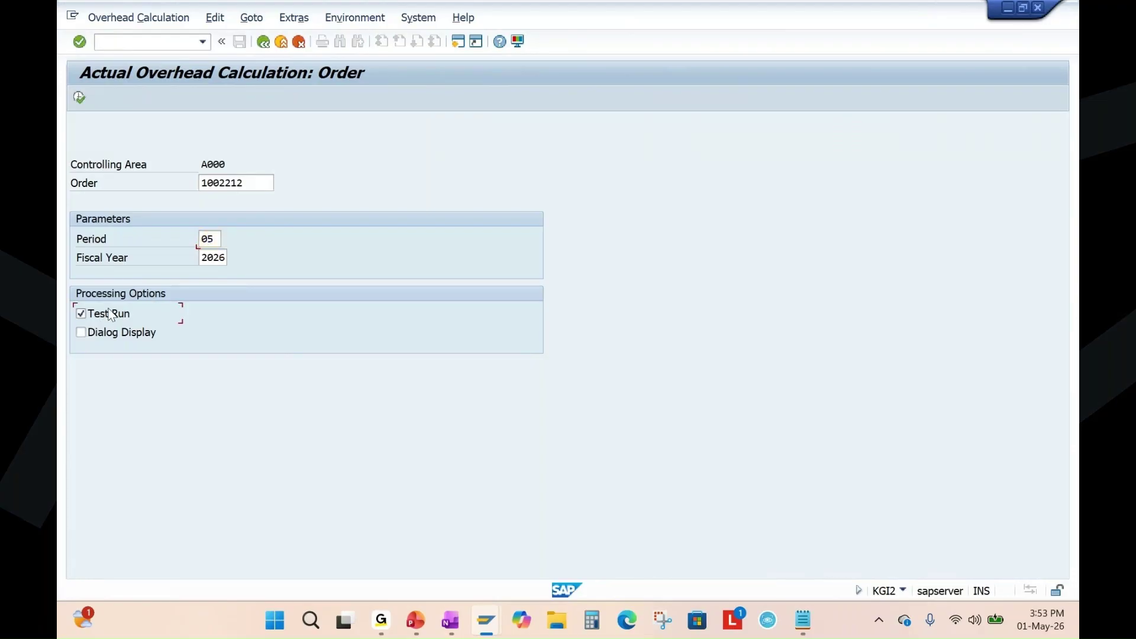
left_click(80, 98)
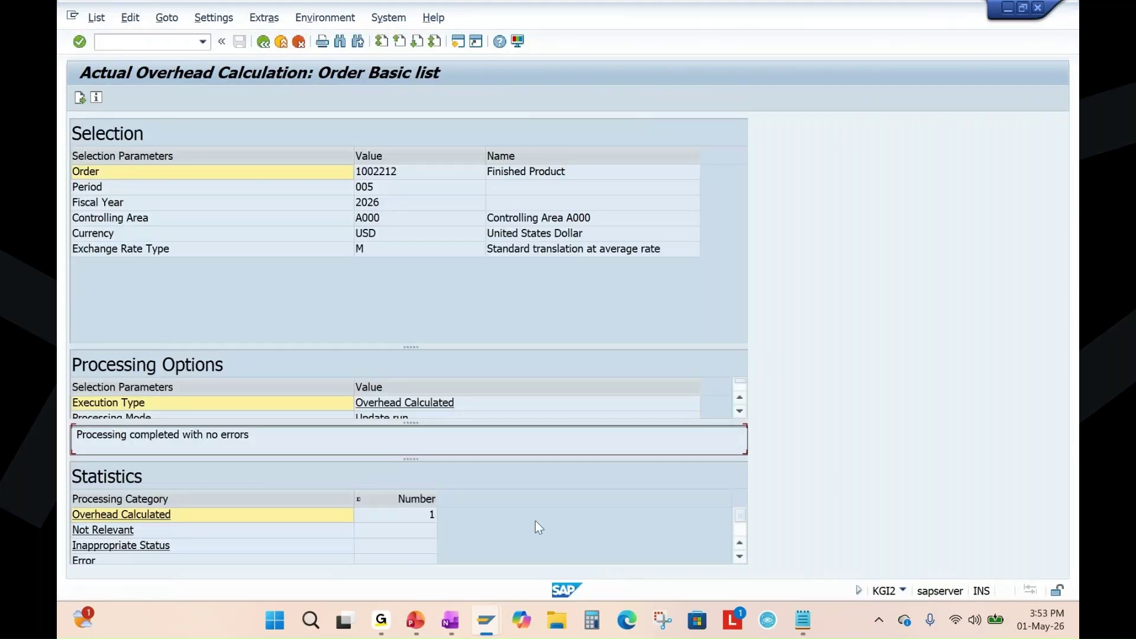
Review the error-free overhead results, go back to the selection screen, and return to the presentation.
left_click(419, 632)
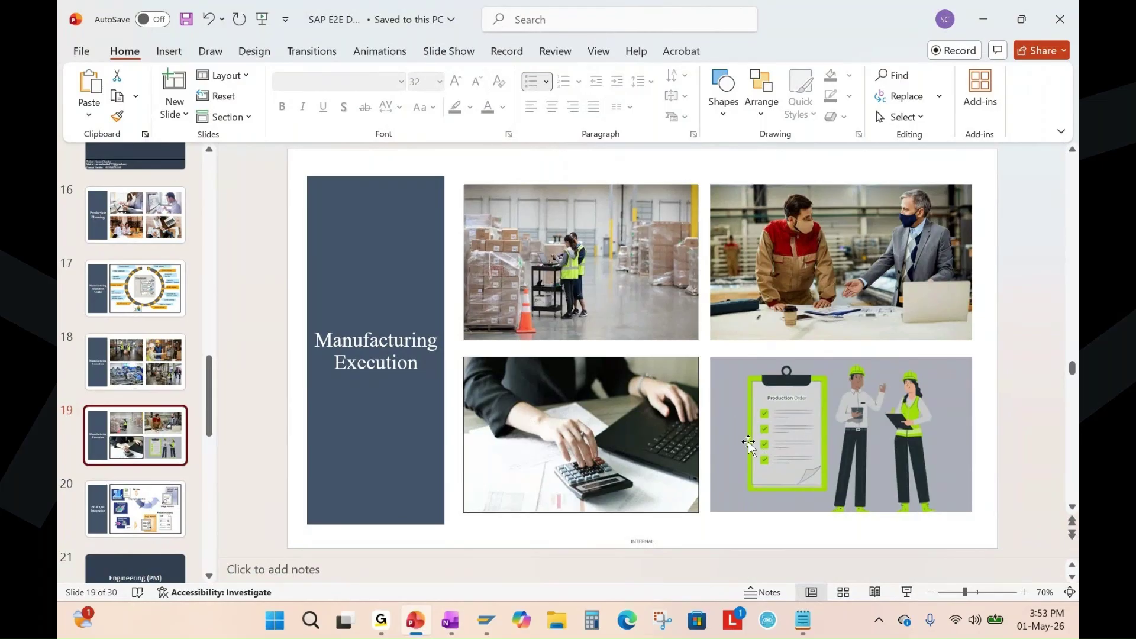
key("alt+Tab")
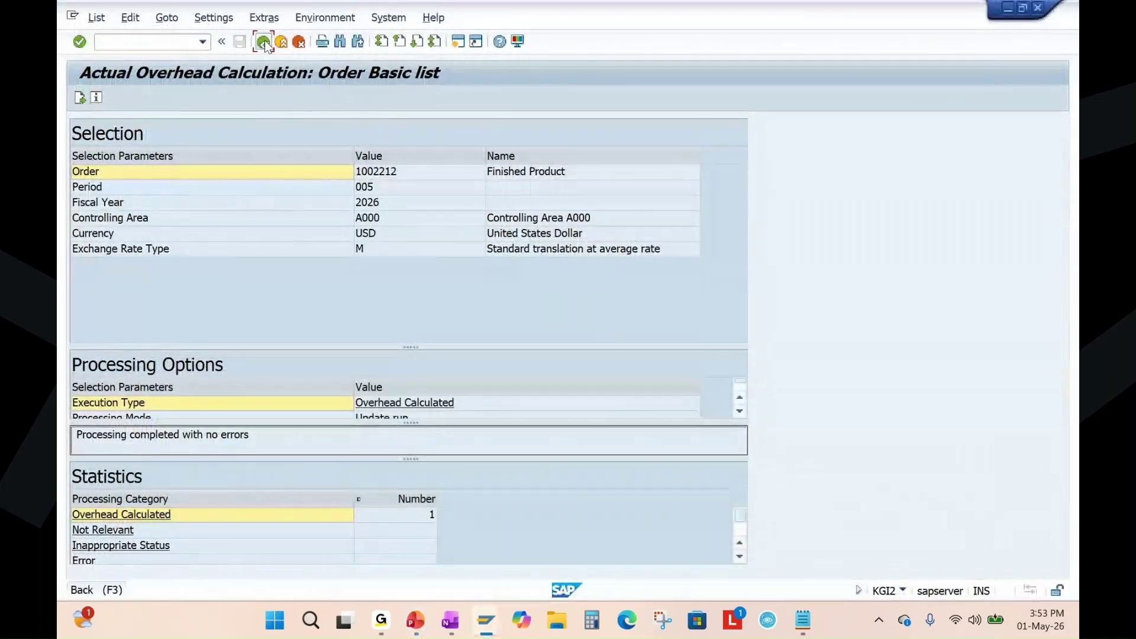
left_click(263, 42)
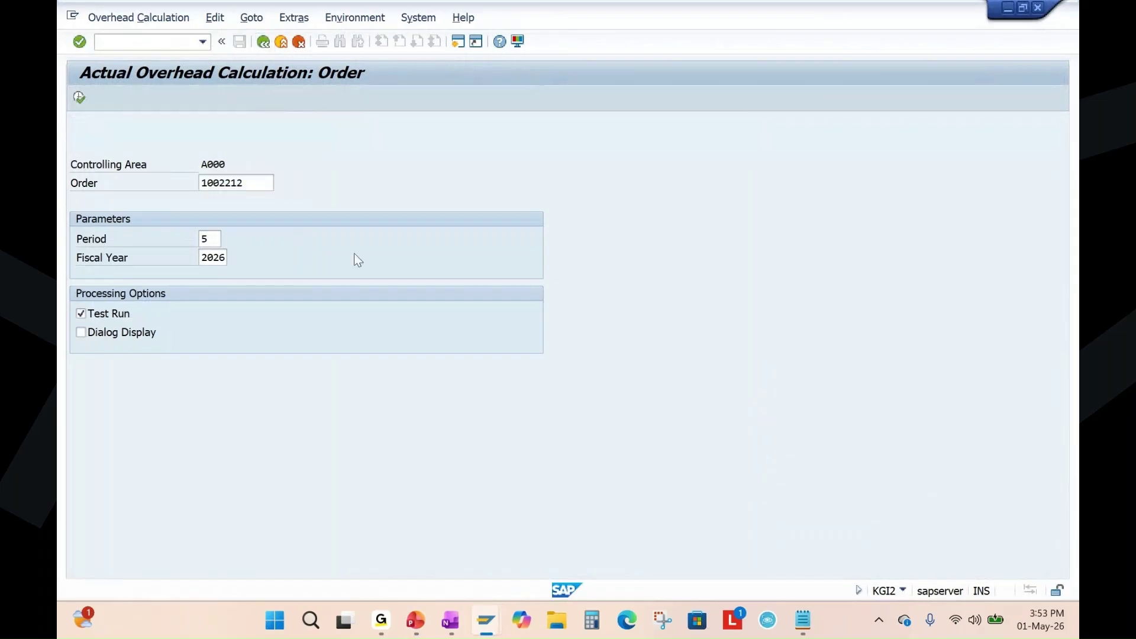
key("alt+Tab")
key("alt+Tab")
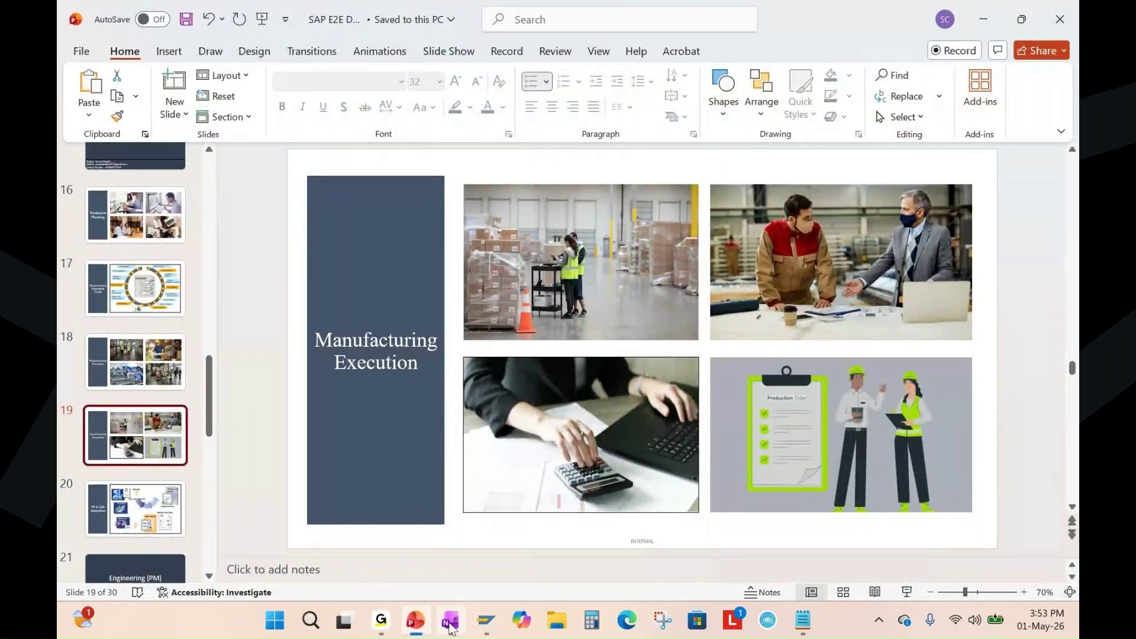
Find the 'Settlement - KO88' step in OneNote's Production Planning notes, then return to SAP.
left_click(449, 624)
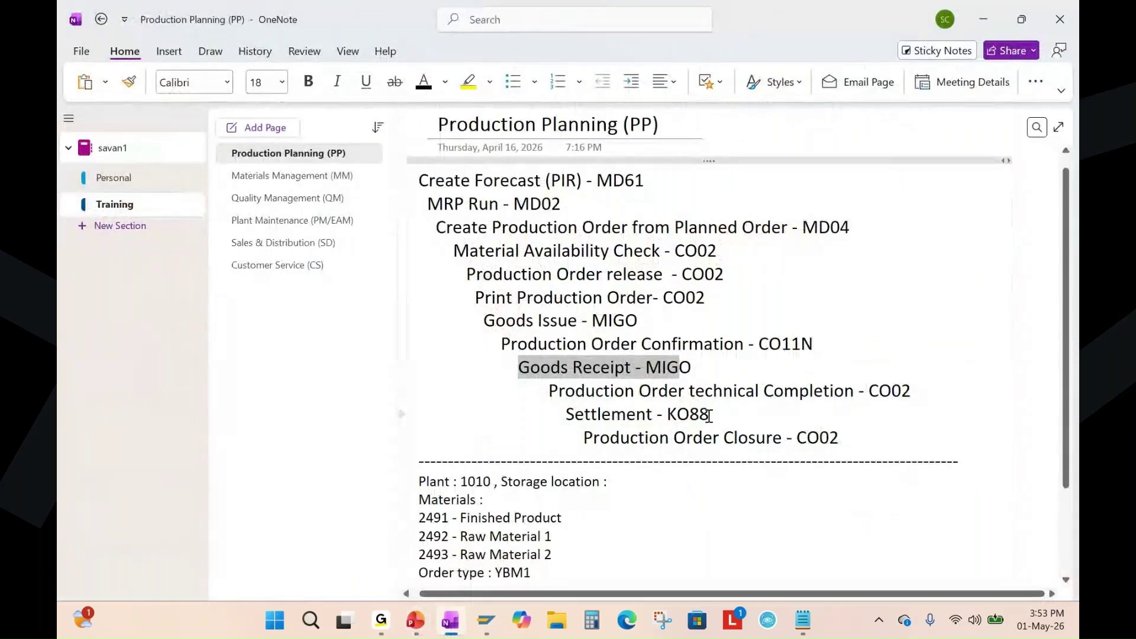
left_click_drag(709, 416, 553, 415)
left_click(660, 436)
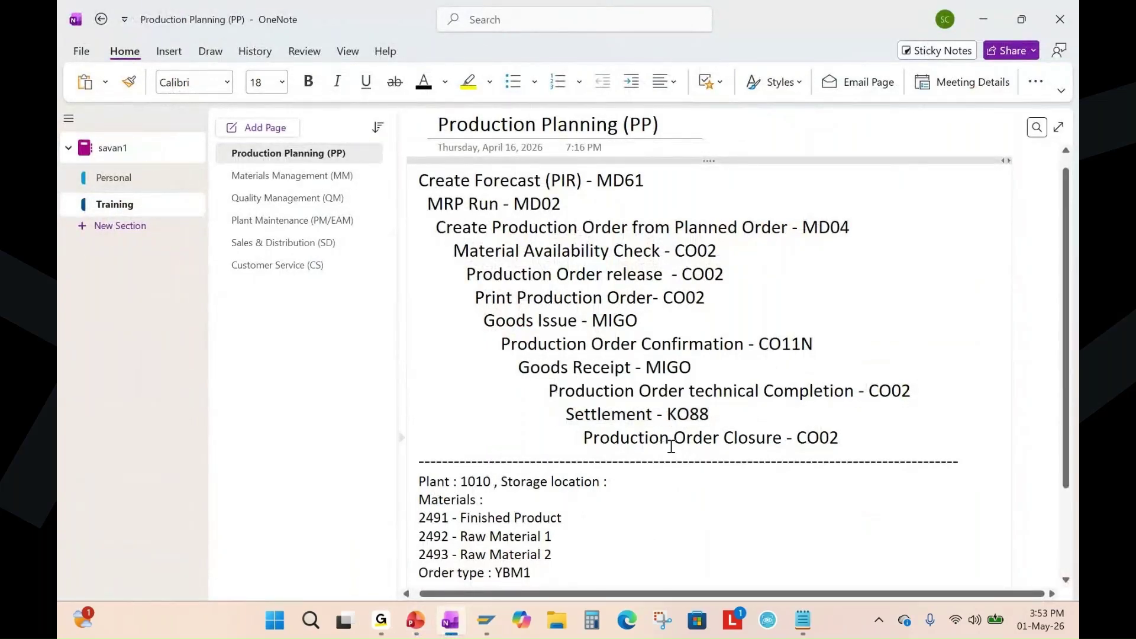
key("alt+Tab")
key("alt+Tab")
key("alt+Tab")
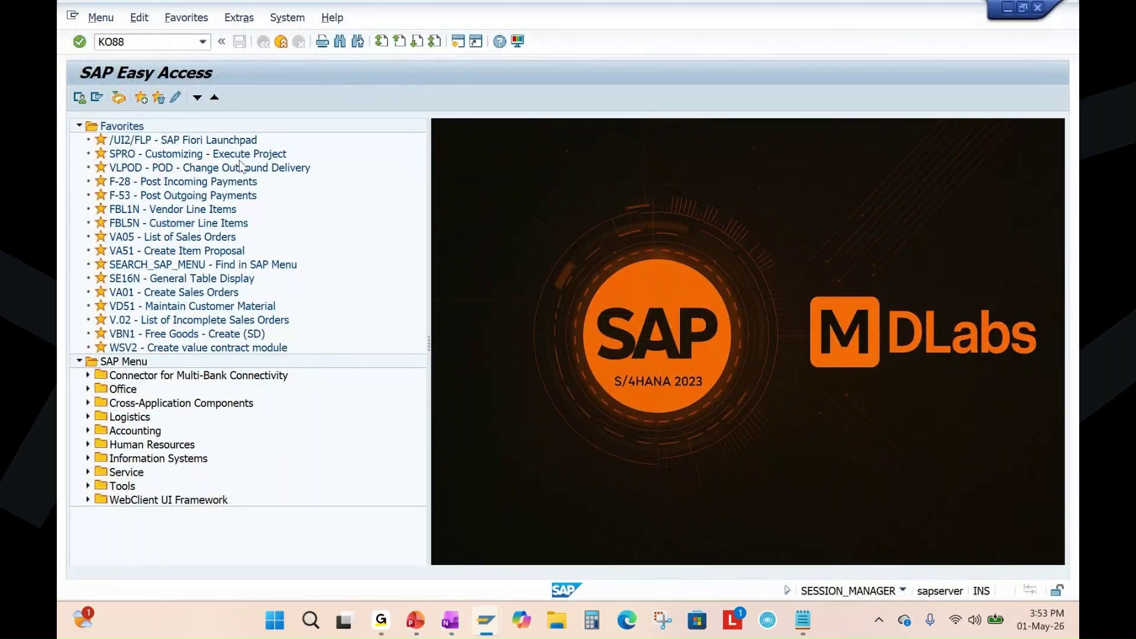
Run KO88 settlement for order 1002212, period 5 of 2026, with Test Run unchecked.
key("Return")
double_click(245, 183)
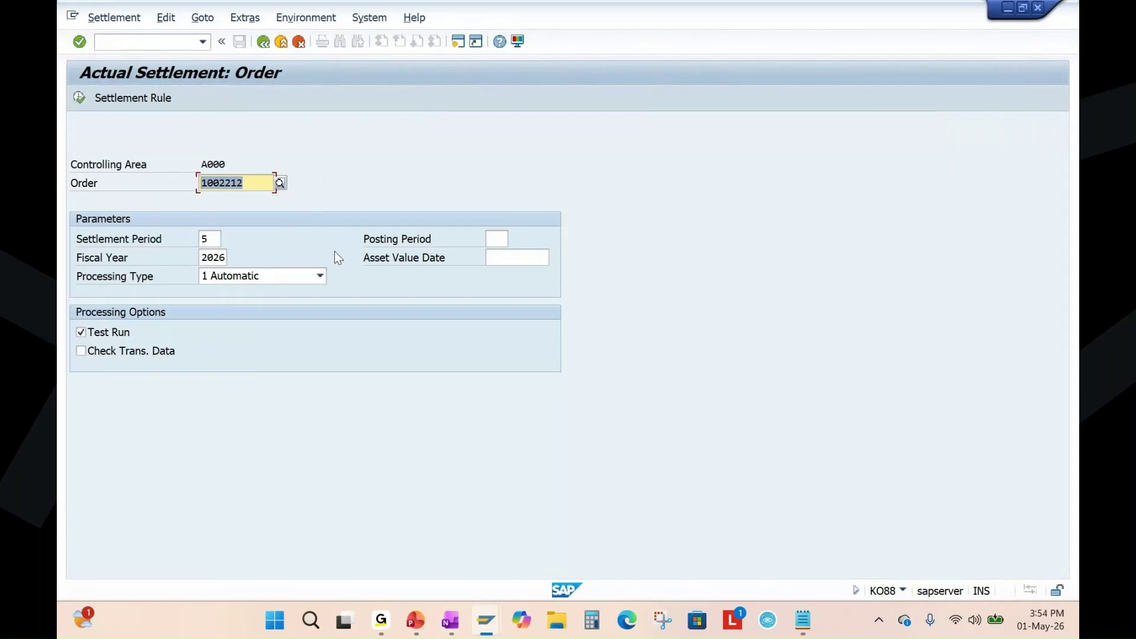
left_click(112, 332)
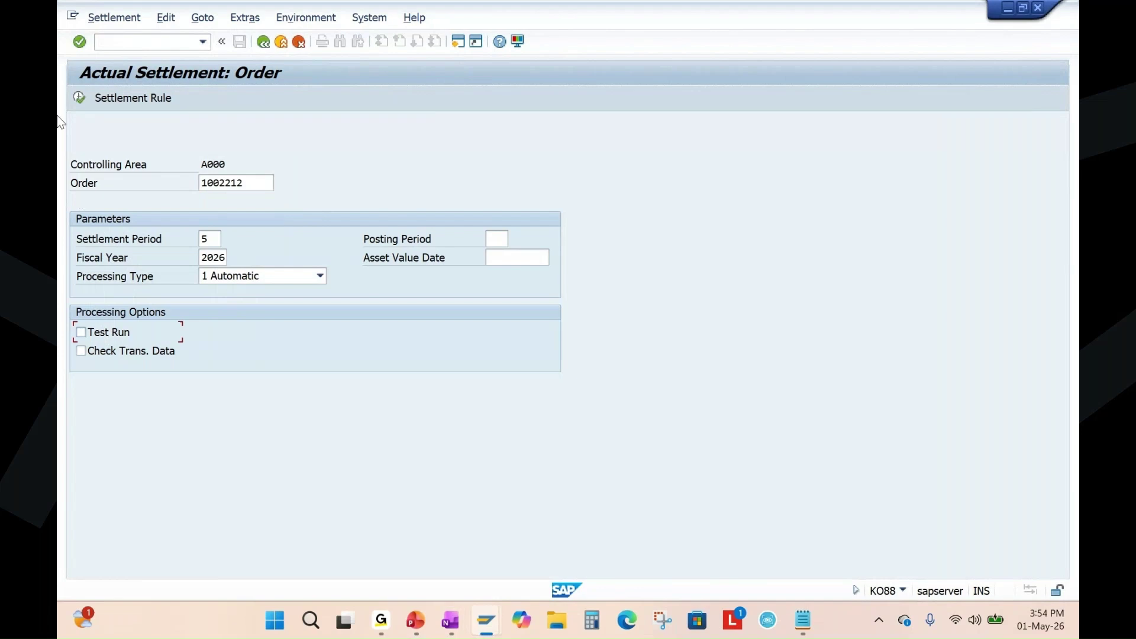
left_click_drag(215, 239, 178, 241)
left_click(215, 256)
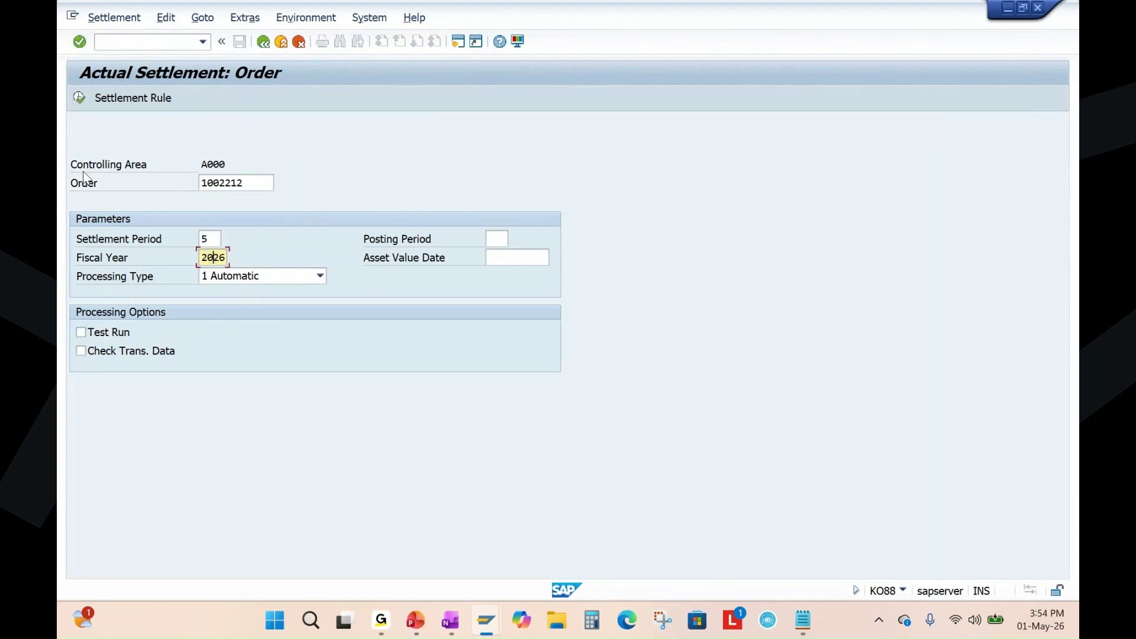
left_click(79, 99)
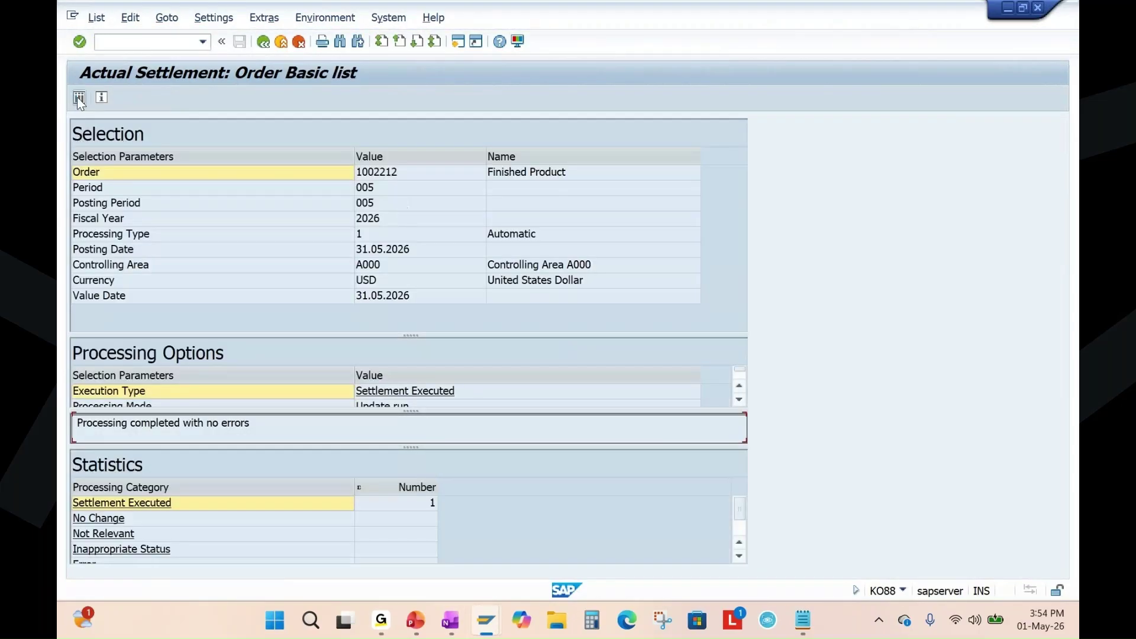
Check the detail list showing 3,948.64 settled to material 2491, then return to the order.
left_click(79, 97)
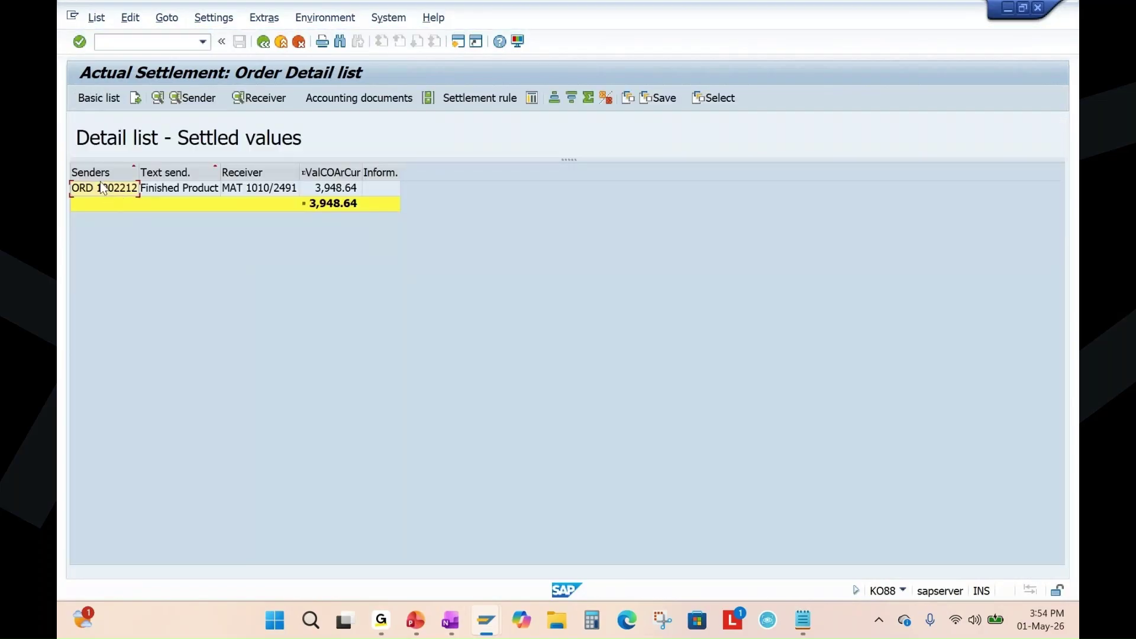
left_click(272, 174)
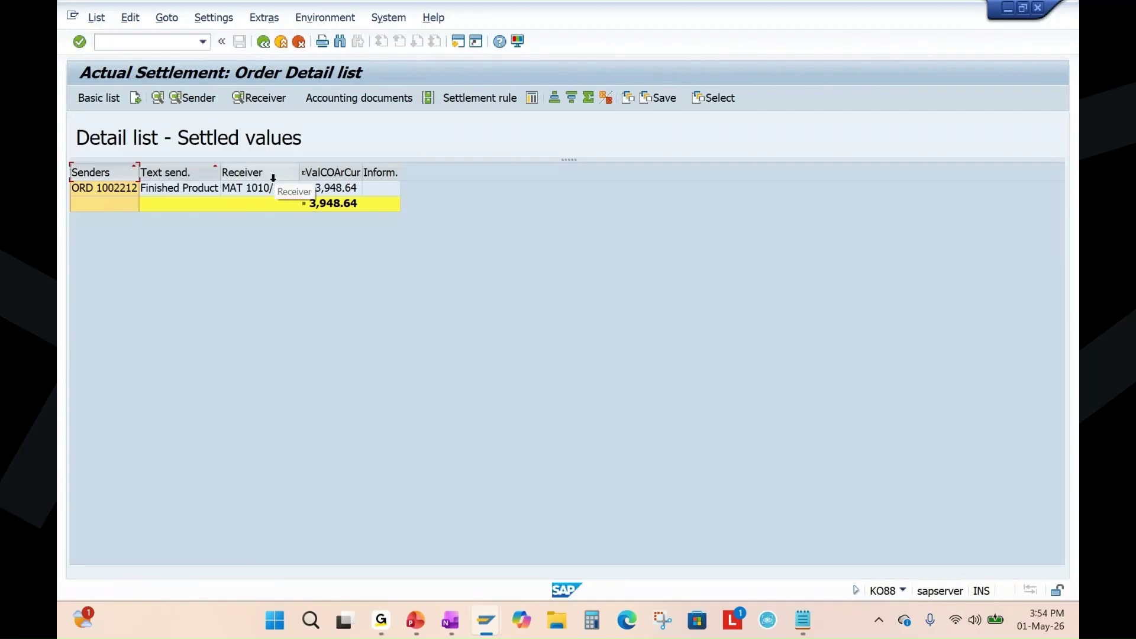
left_click(335, 209)
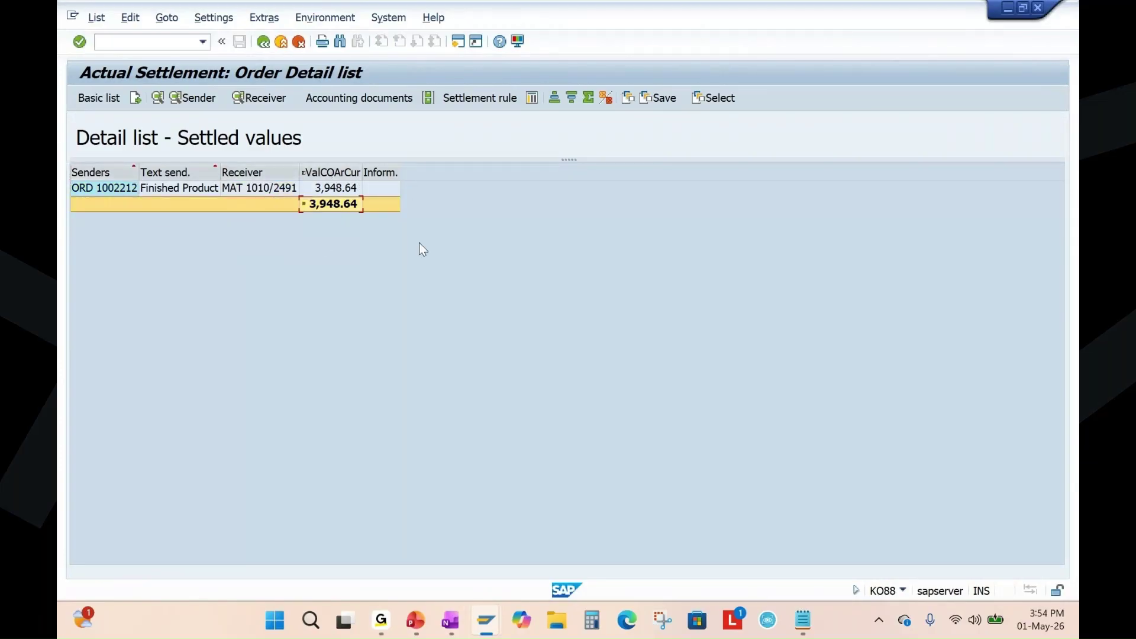
mouse_move(484, 632)
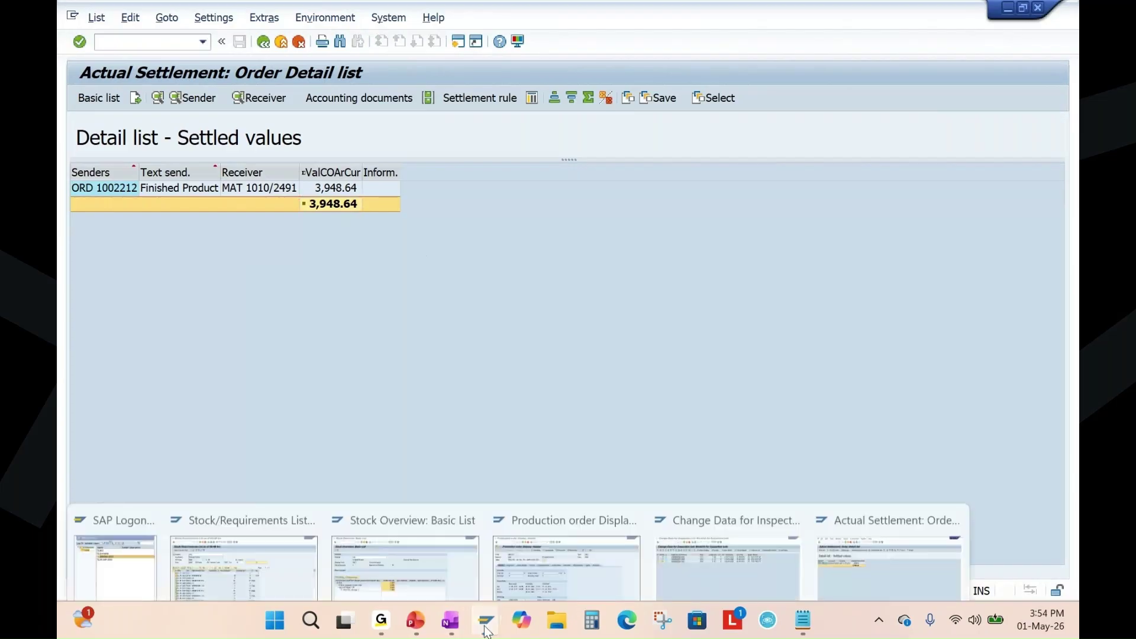
left_click(600, 535)
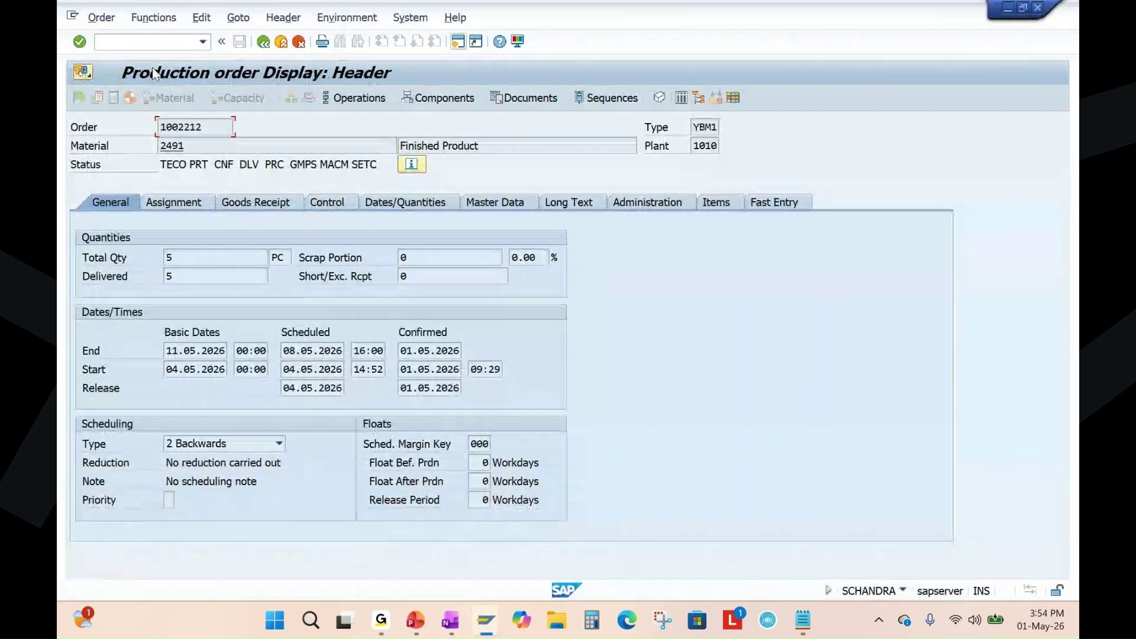
Open order 1002212's cost analysis in the Cost Trend layout and verify total actual costs are 0.00.
left_click(101, 17)
left_click(142, 91)
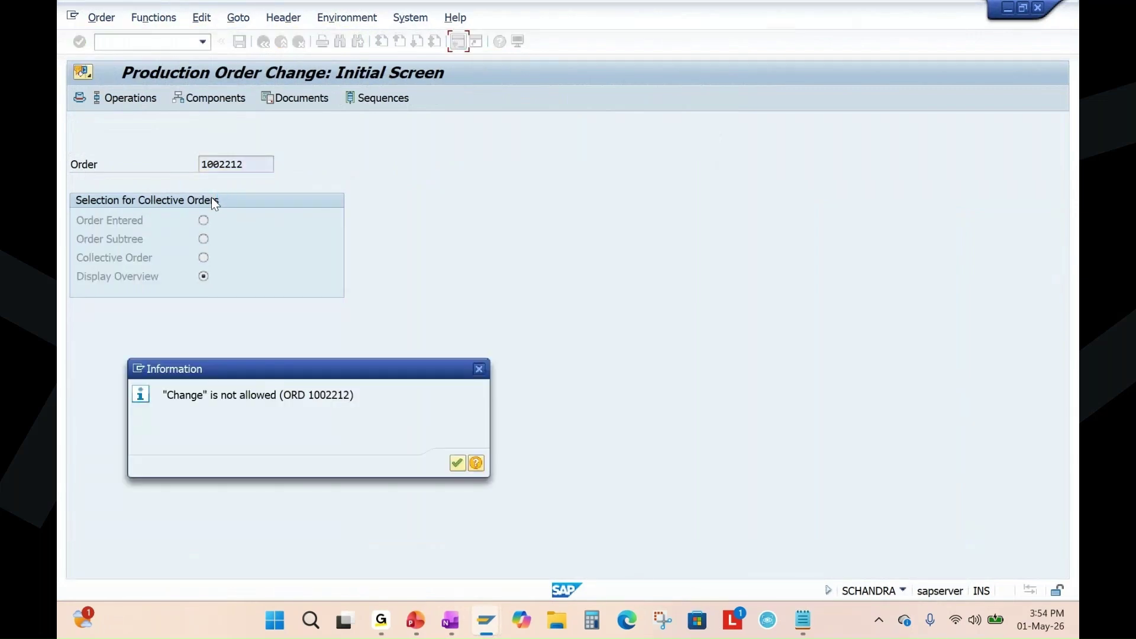
left_click(457, 464)
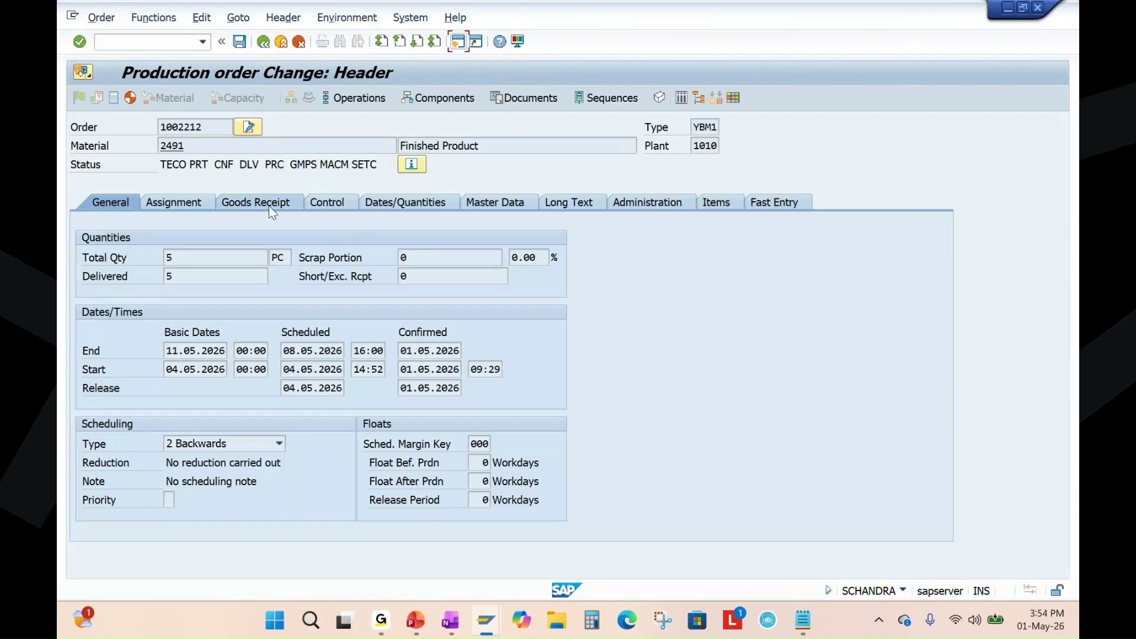
left_click(239, 20)
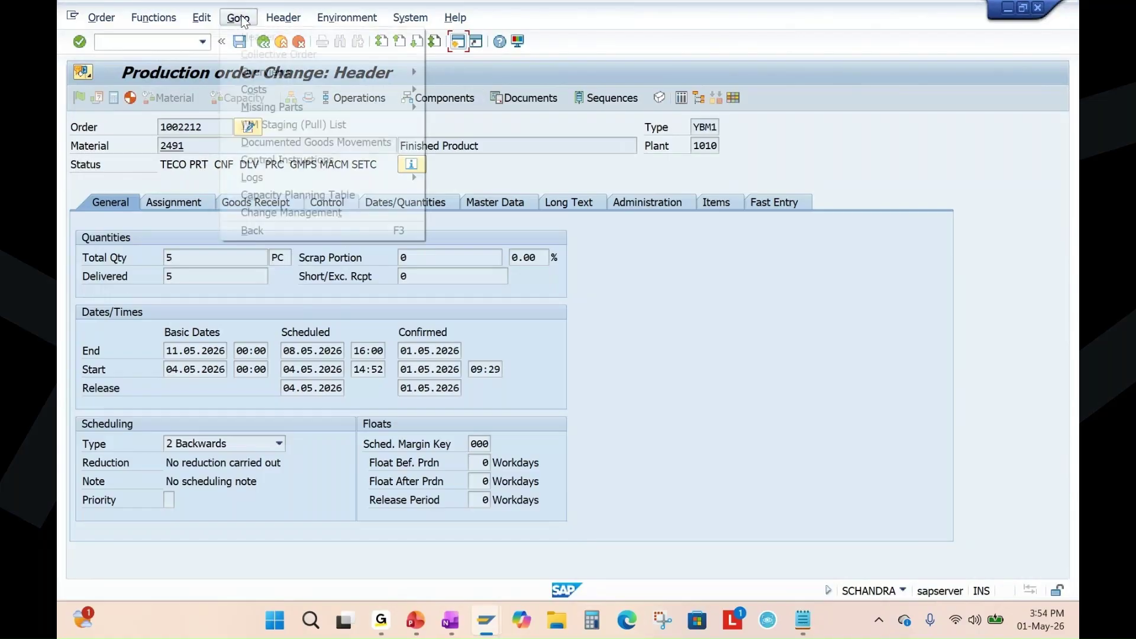
mouse_move(266, 89)
left_click(491, 94)
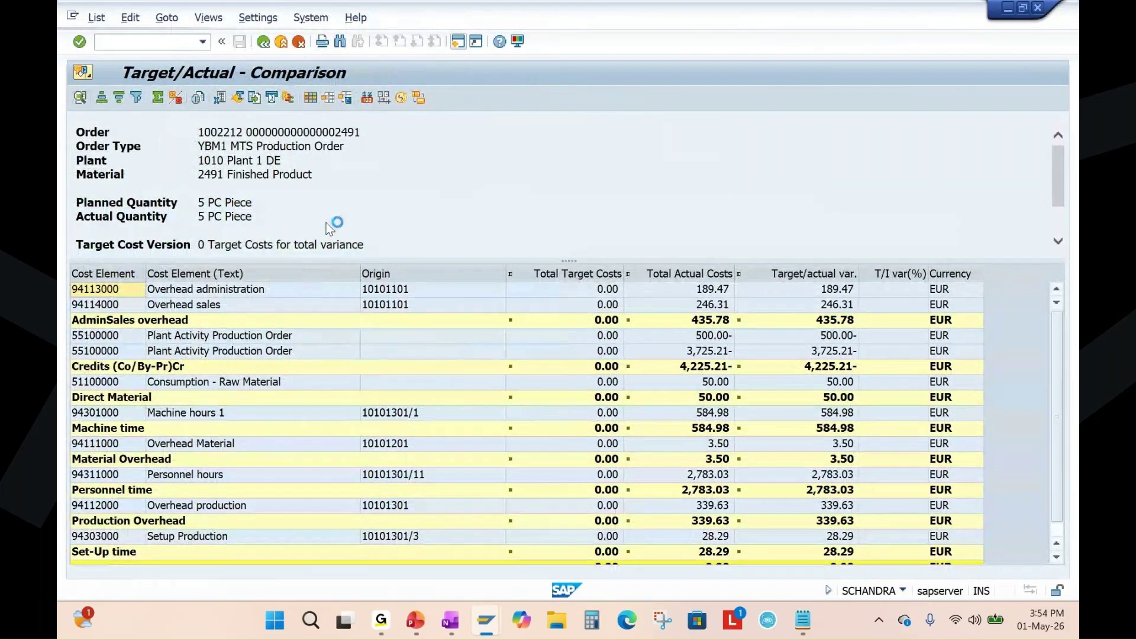
key("ctrl+F9")
left_click(94, 250)
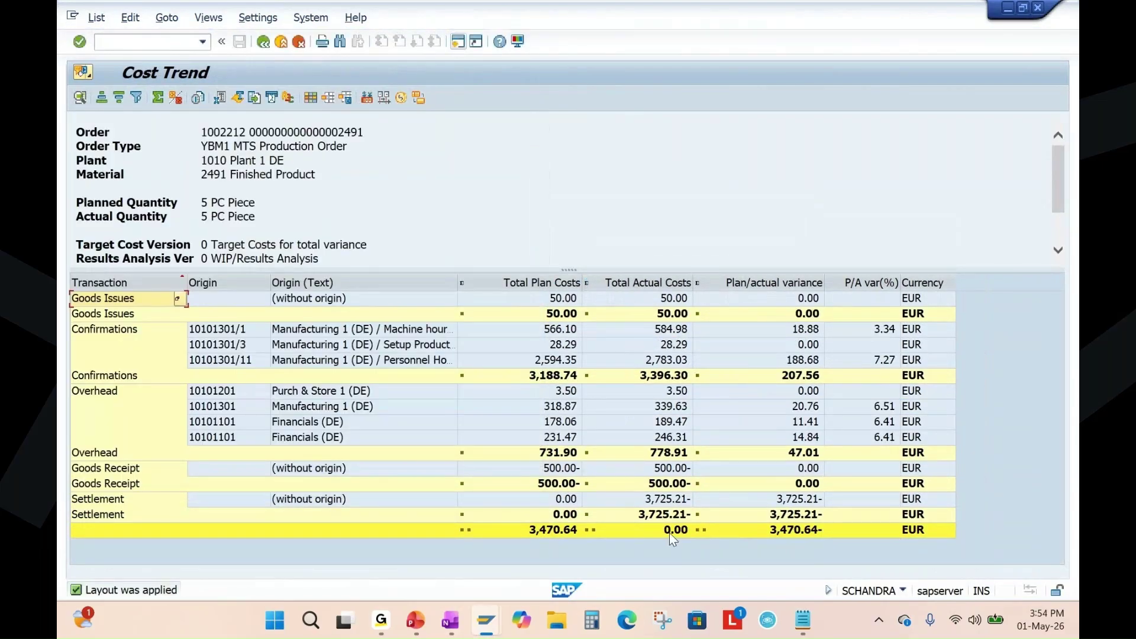
left_click(667, 284)
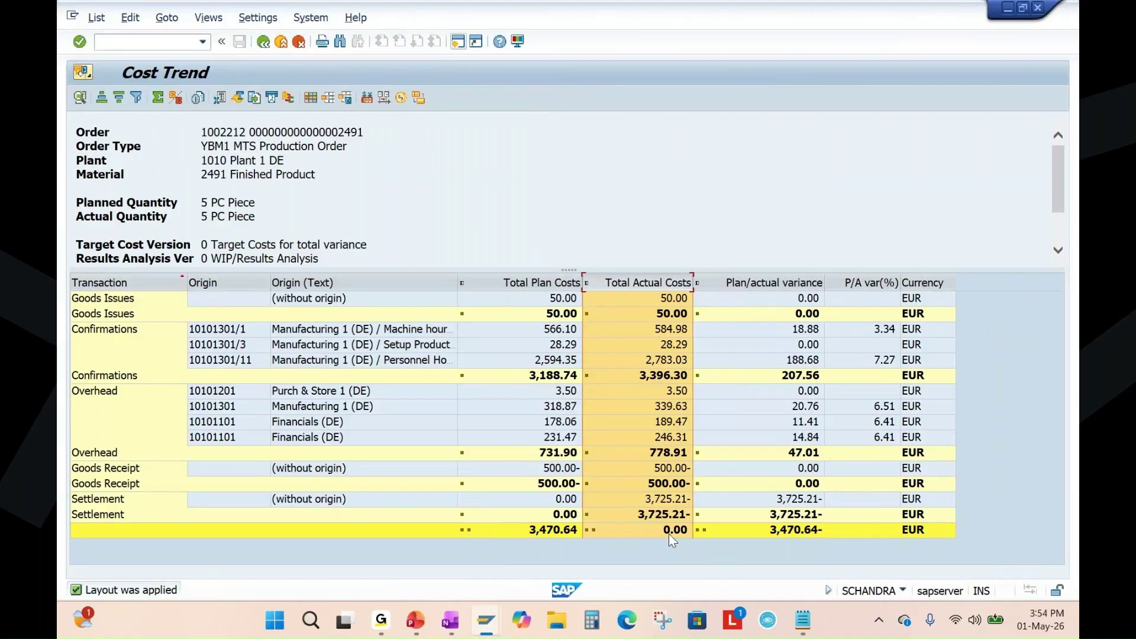
left_click(264, 42)
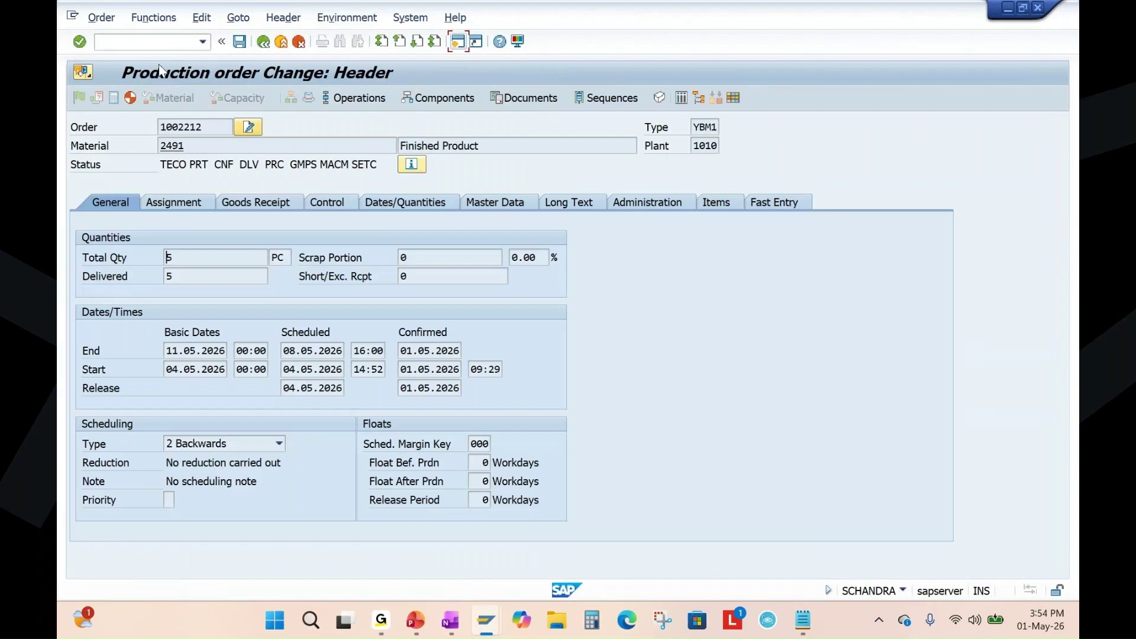
Close order 1002212 to CLSD status and save it, then show the Manufacturing Execution Cycle slide.
left_click(155, 18)
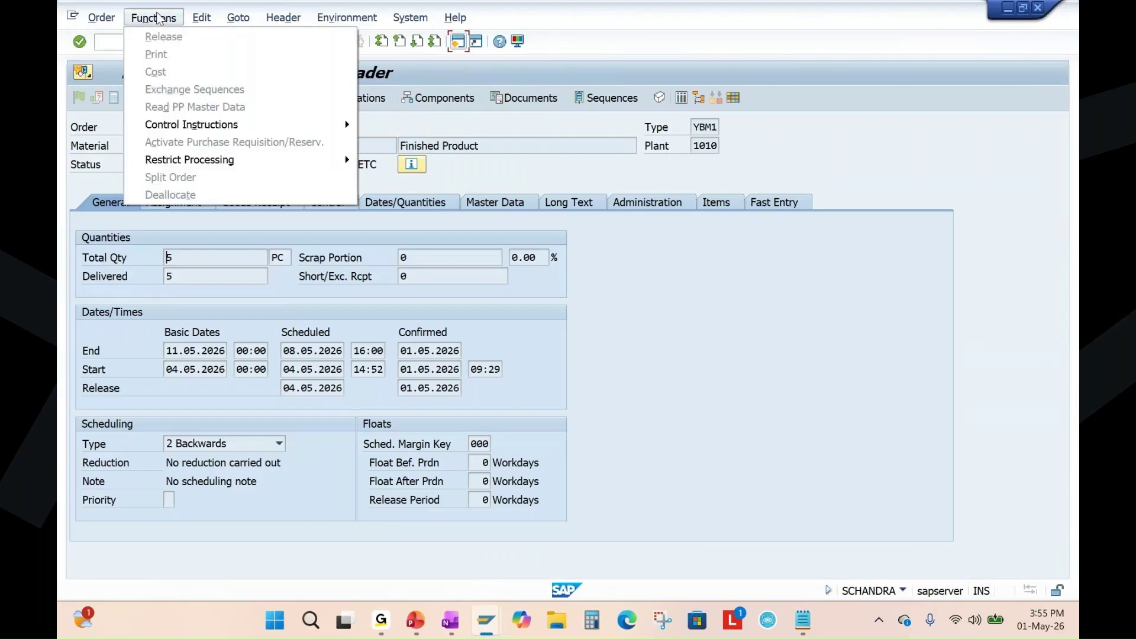
mouse_move(221, 161)
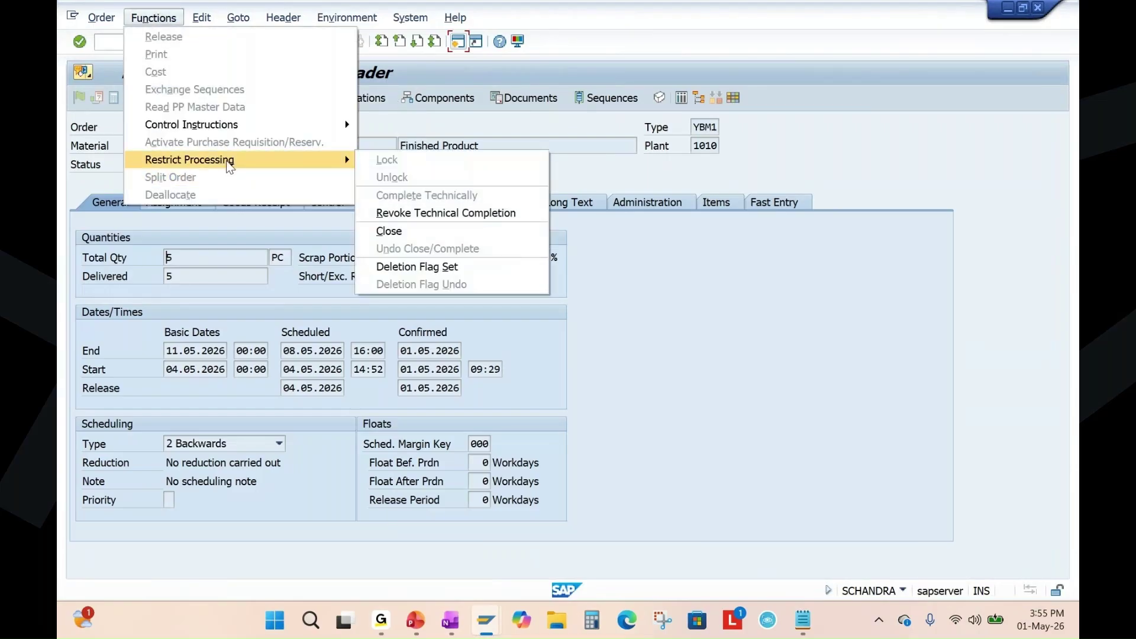
left_click(443, 232)
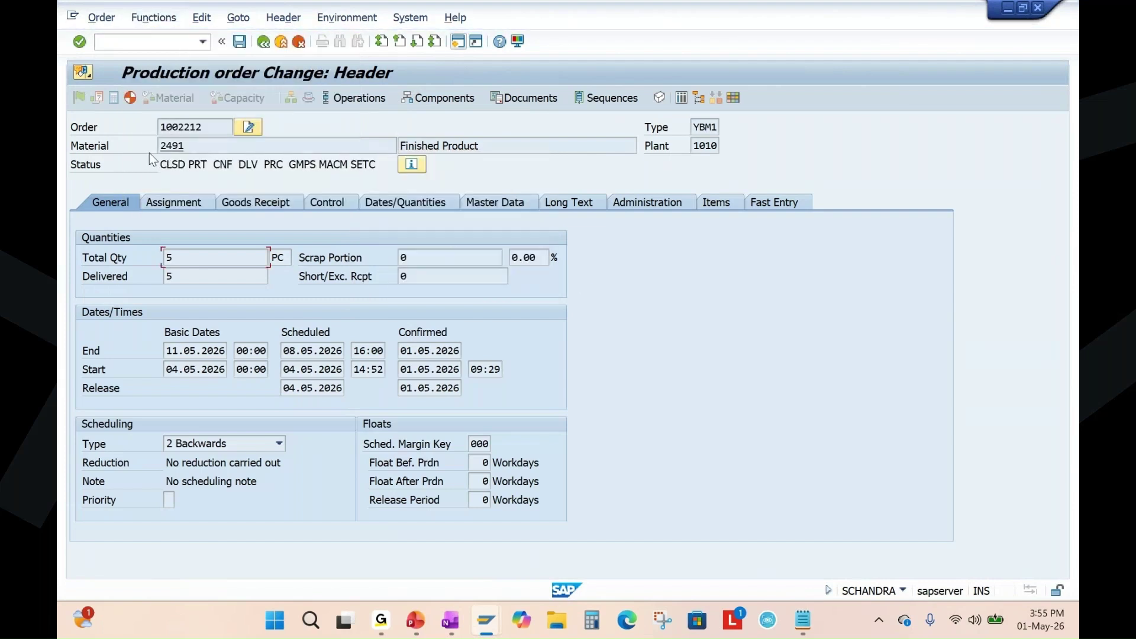
left_click_drag(161, 168, 179, 167)
left_click(239, 41)
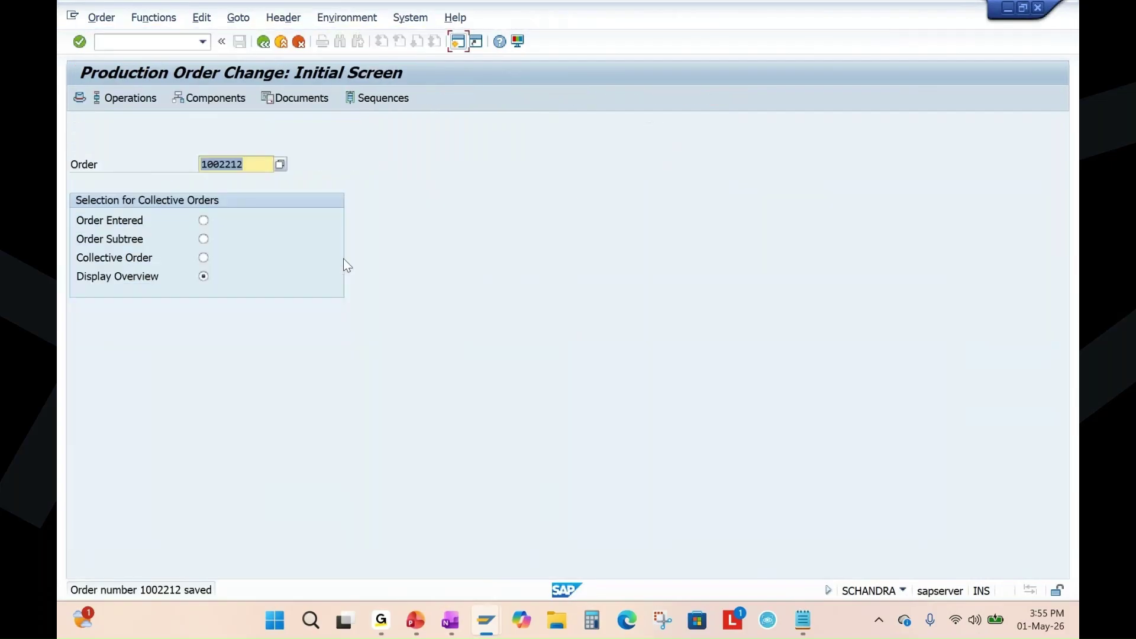
left_click(414, 629)
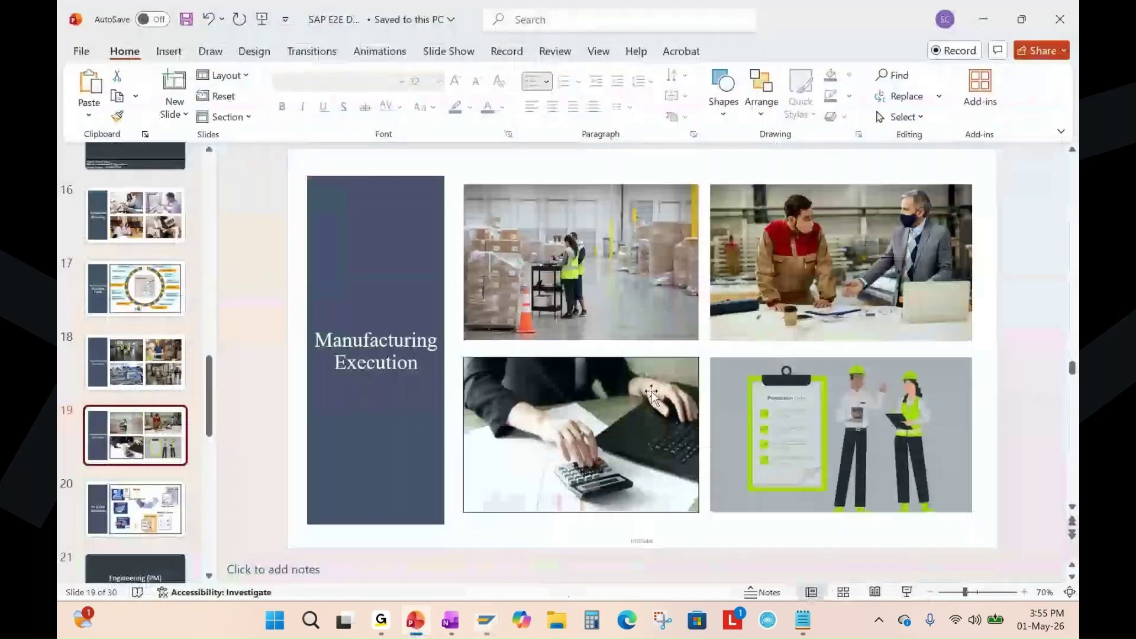
left_click(144, 288)
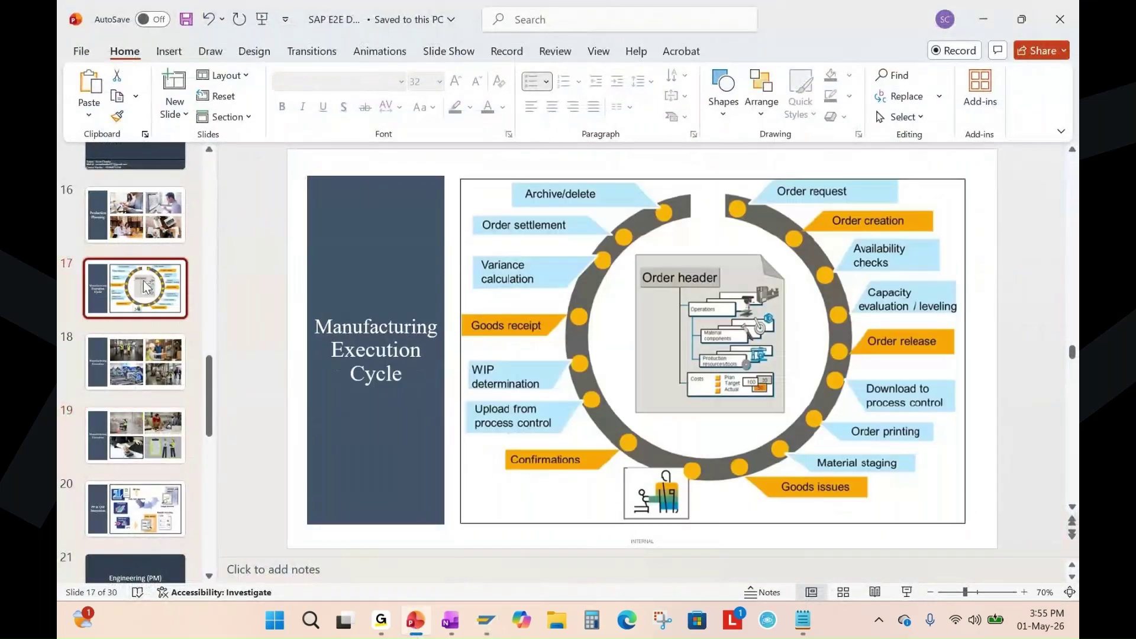
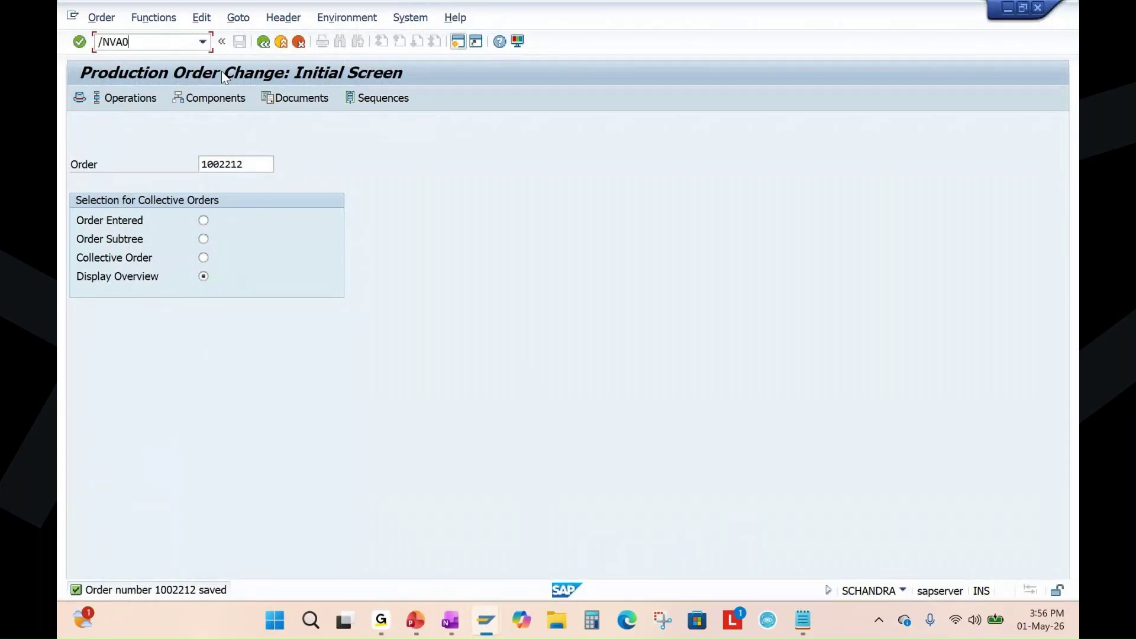
Run transaction /NVA01 to reach the Create Sales Documents initial screen.
key("Return")
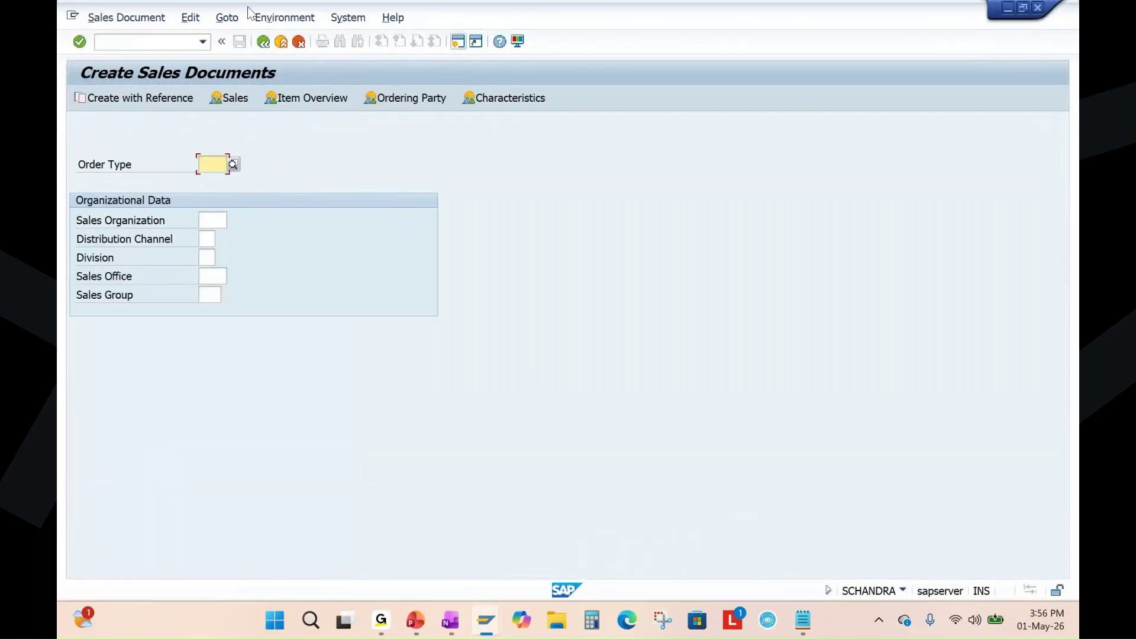
Choose order type OR with sales org 1010, channel 10, division 00 from history.
key("BackSpace")
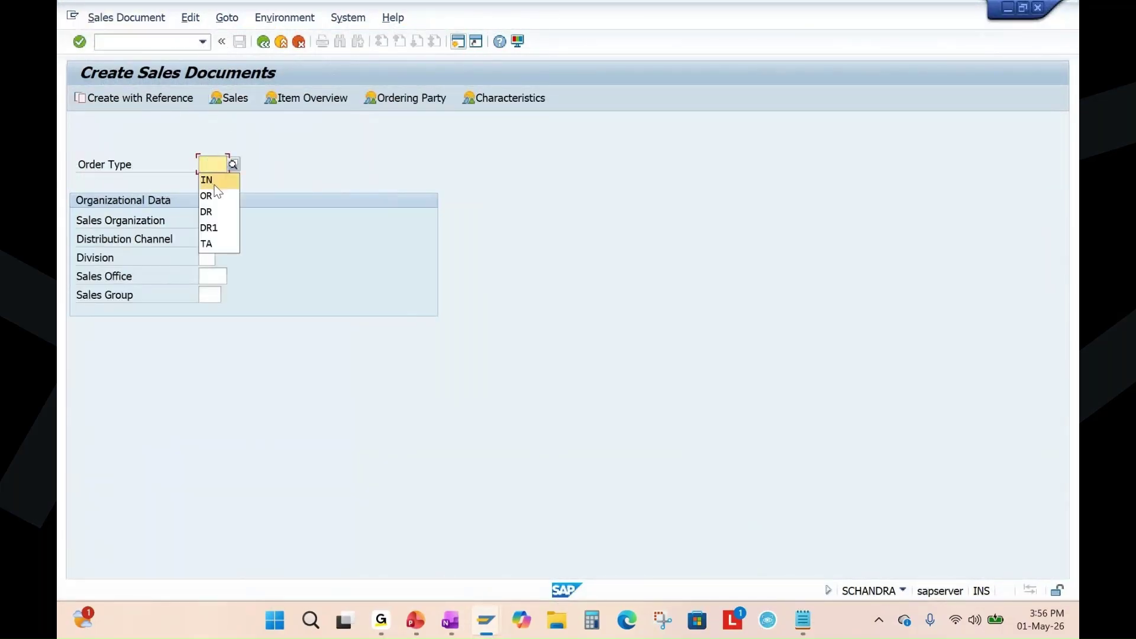
left_click(214, 185)
left_click(215, 222)
left_click(221, 225)
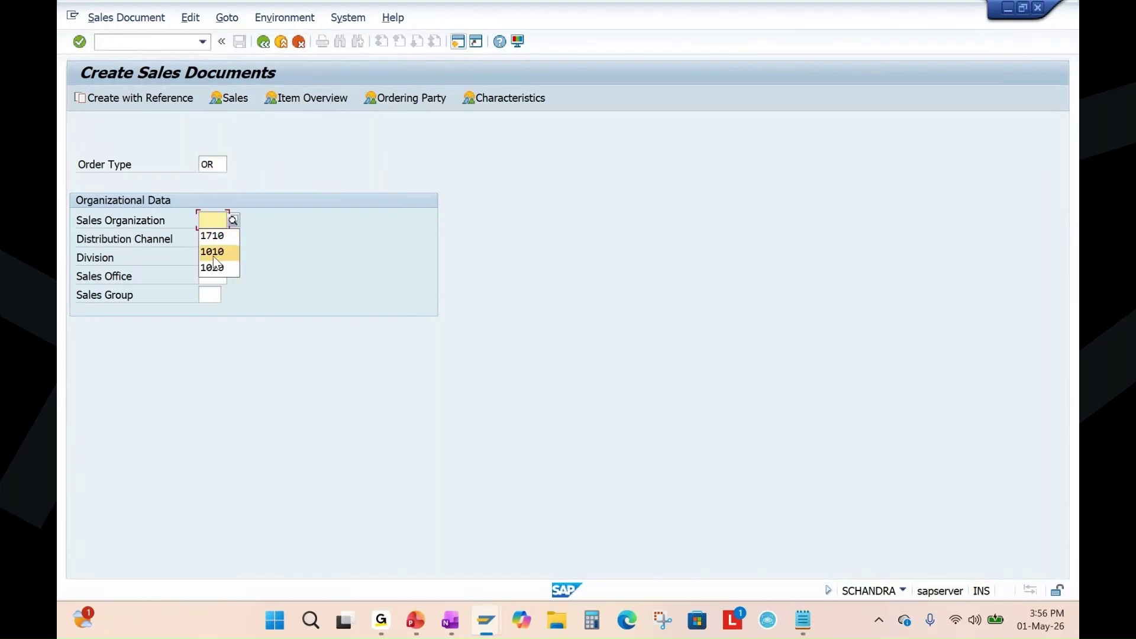
left_click(214, 251)
left_click(211, 242)
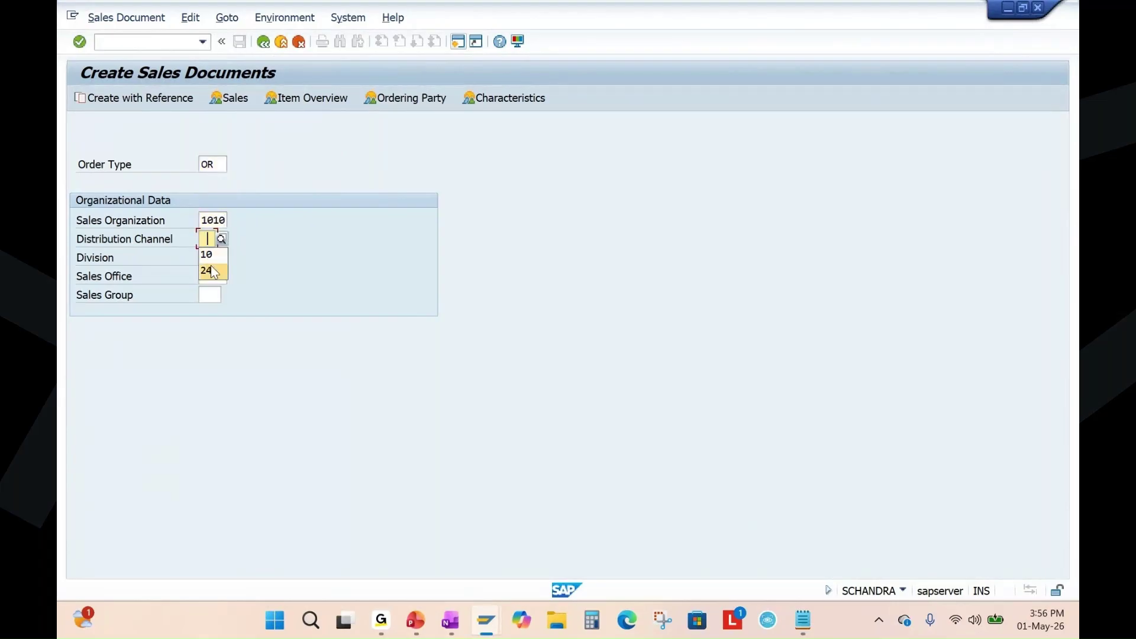
left_click(208, 255)
left_click(210, 258)
left_click(213, 275)
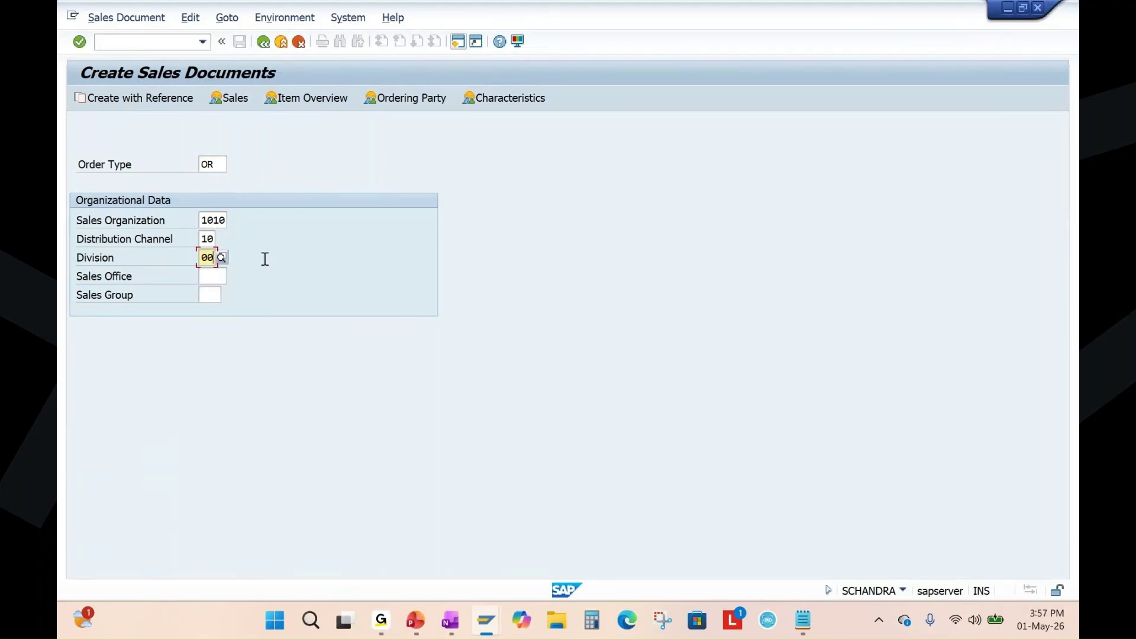
key("Return")
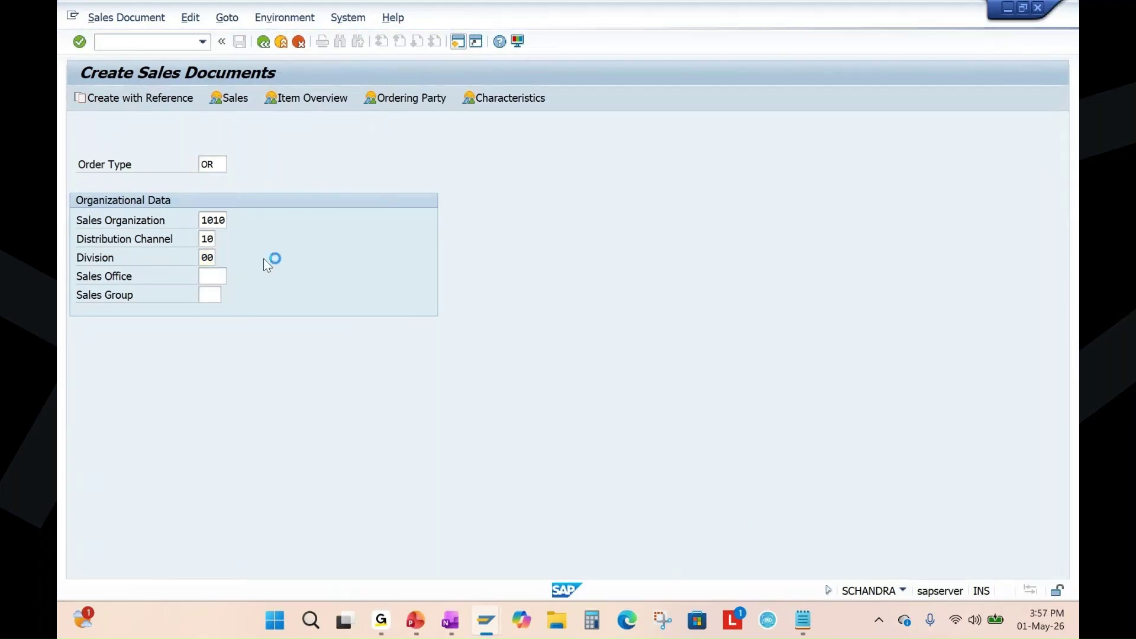
Fill in the sold-to party and a customer reference from previous entries.
left_click(204, 146)
left_click(201, 159)
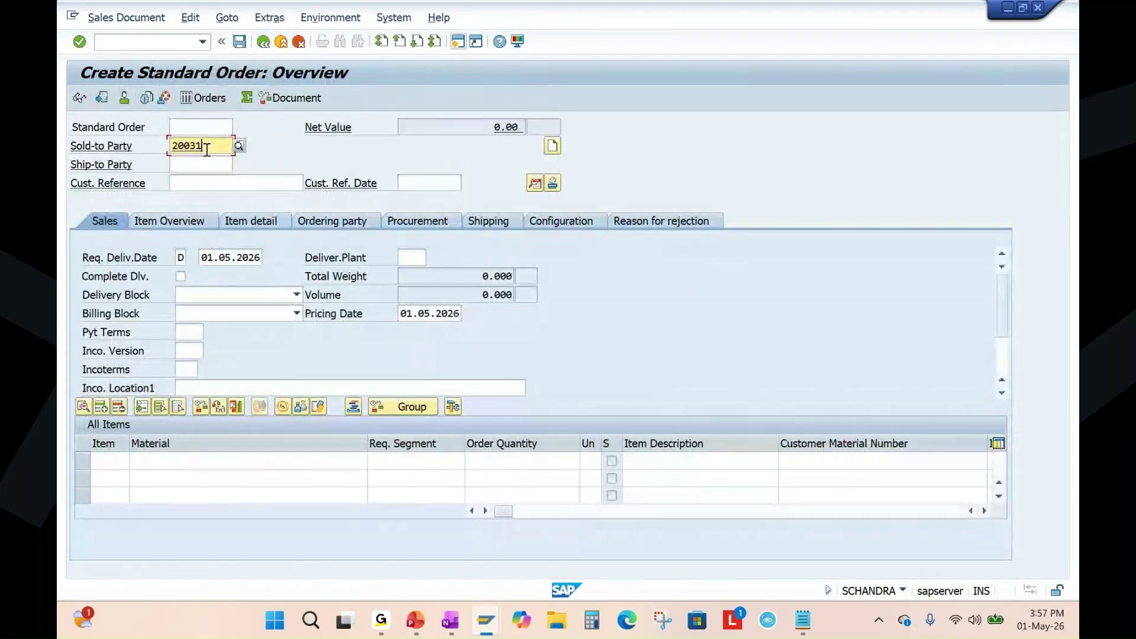
double_click(204, 145)
left_click_drag(204, 146, 105, 168)
left_click(208, 183)
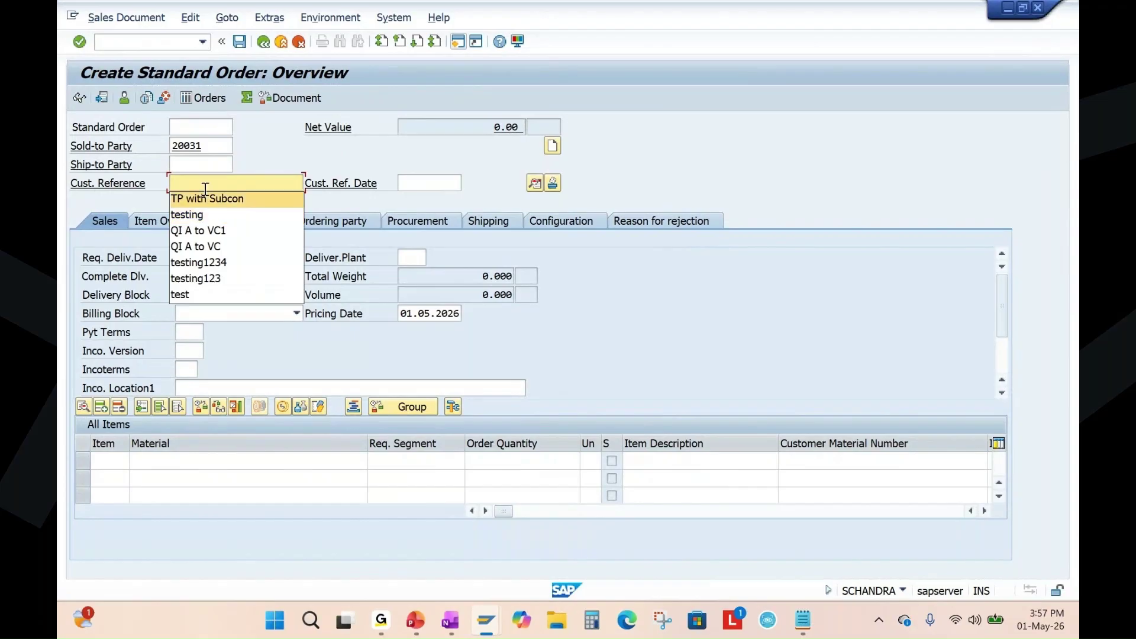
left_click(205, 187)
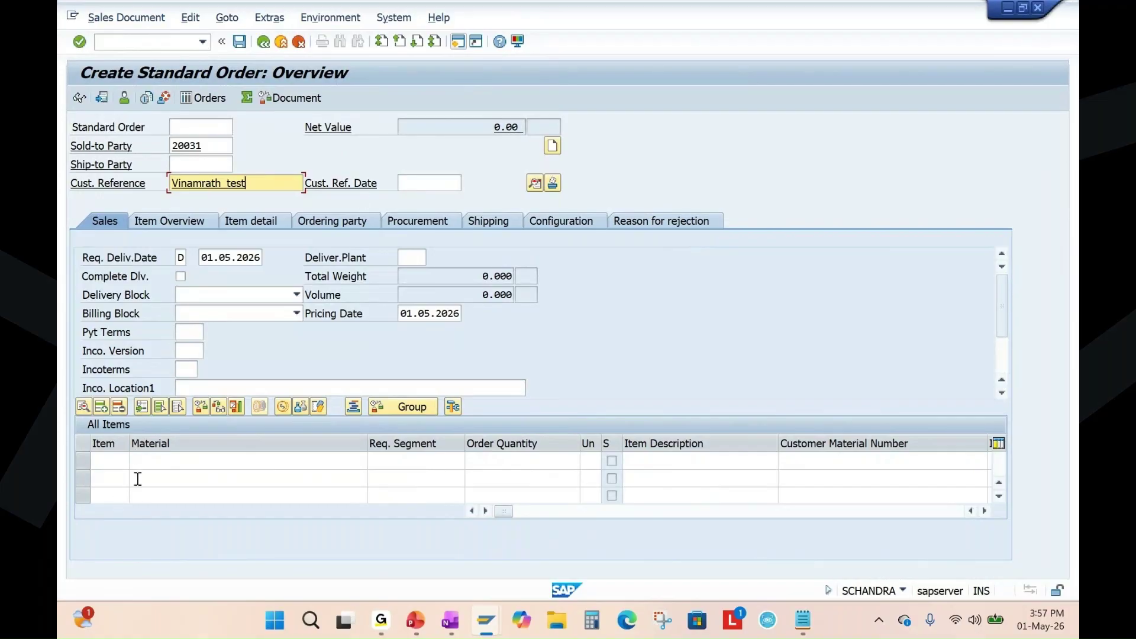
key("Return")
Copy material 2491 from the Stock/Requirements List and add it as item 10 with quantity 5.
mouse_move(490, 634)
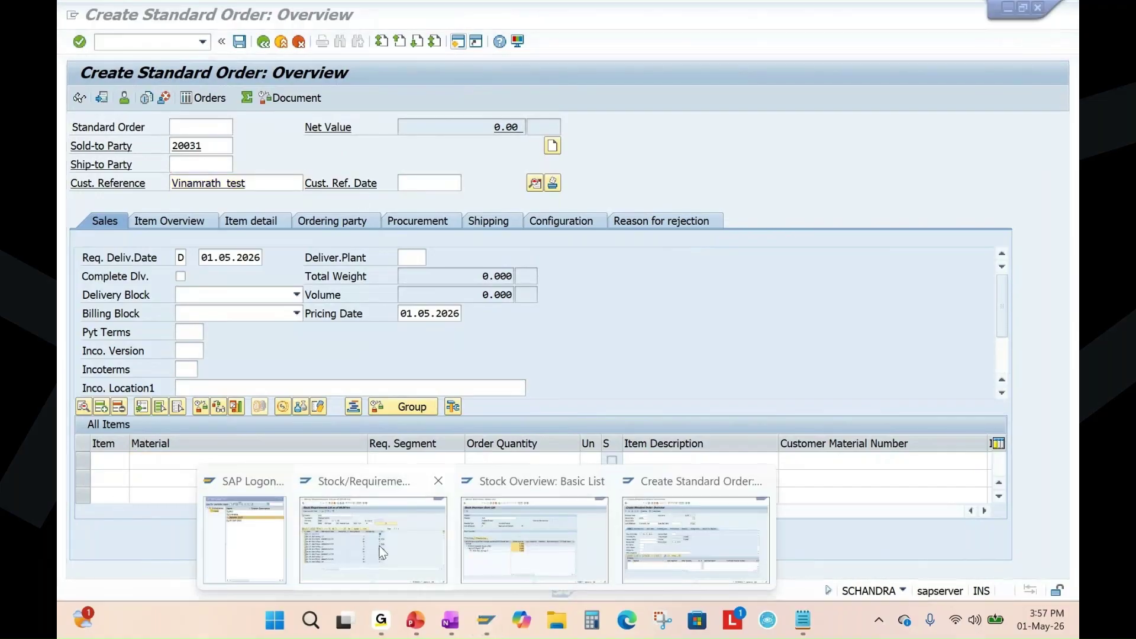
left_click(391, 521)
double_click(209, 128)
key("ctrl+c")
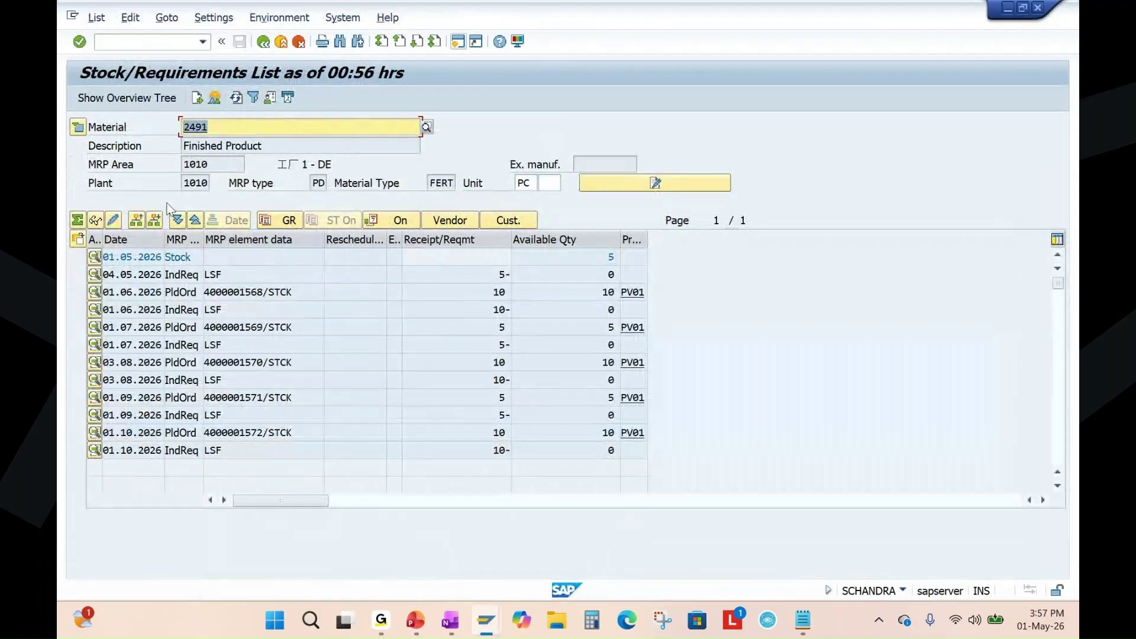
key("alt+Tab")
key("ctrl+v")
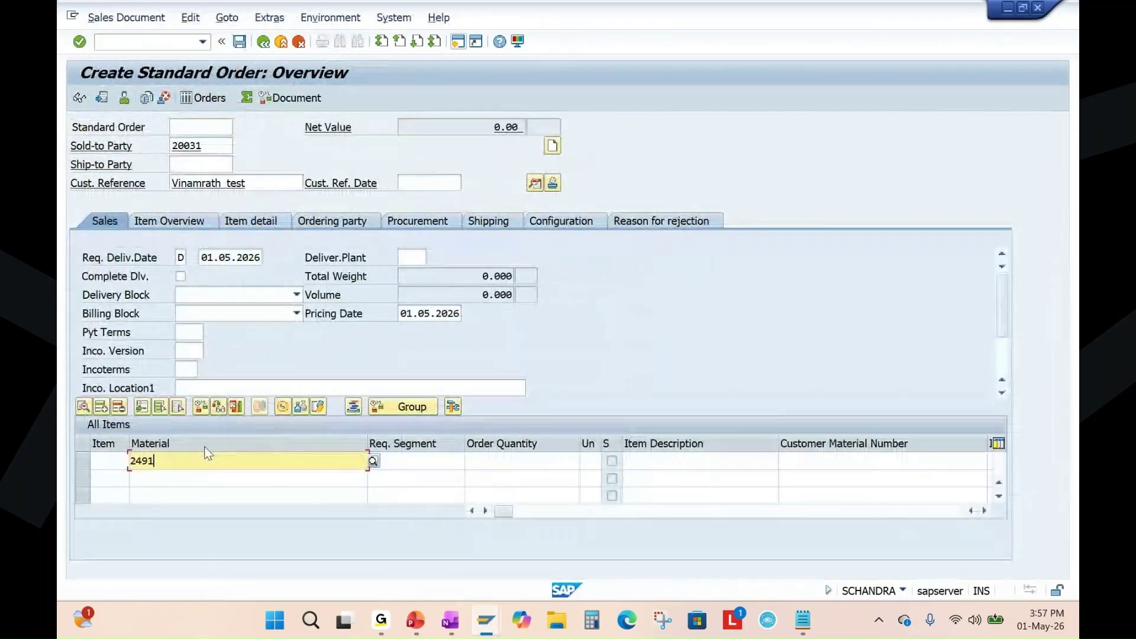
left_click(501, 461)
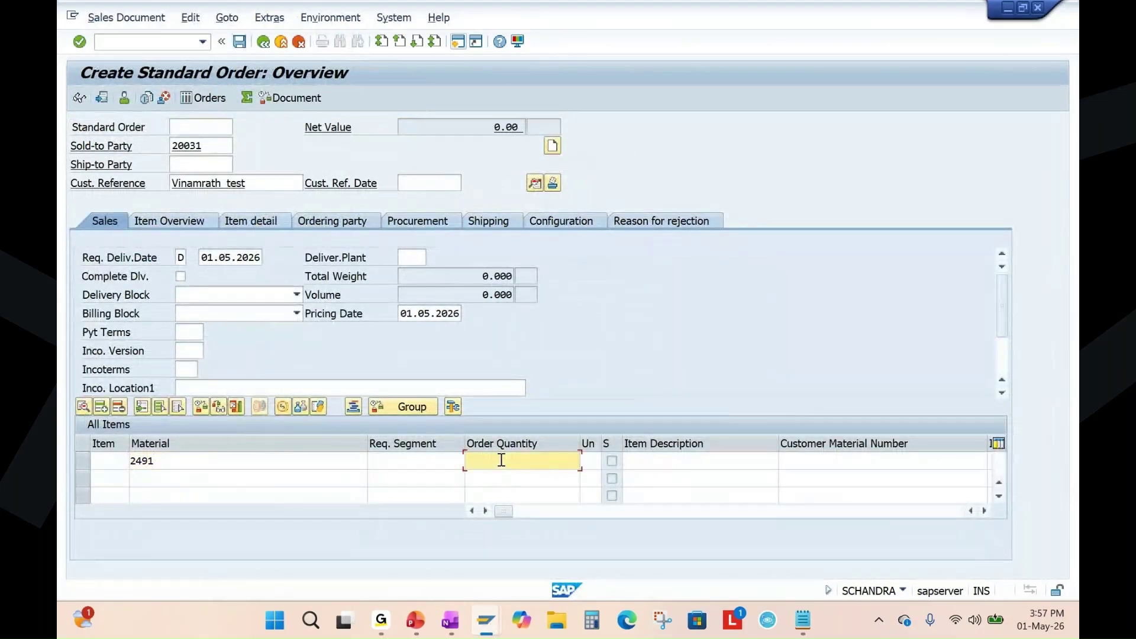
type("5")
key("Return")
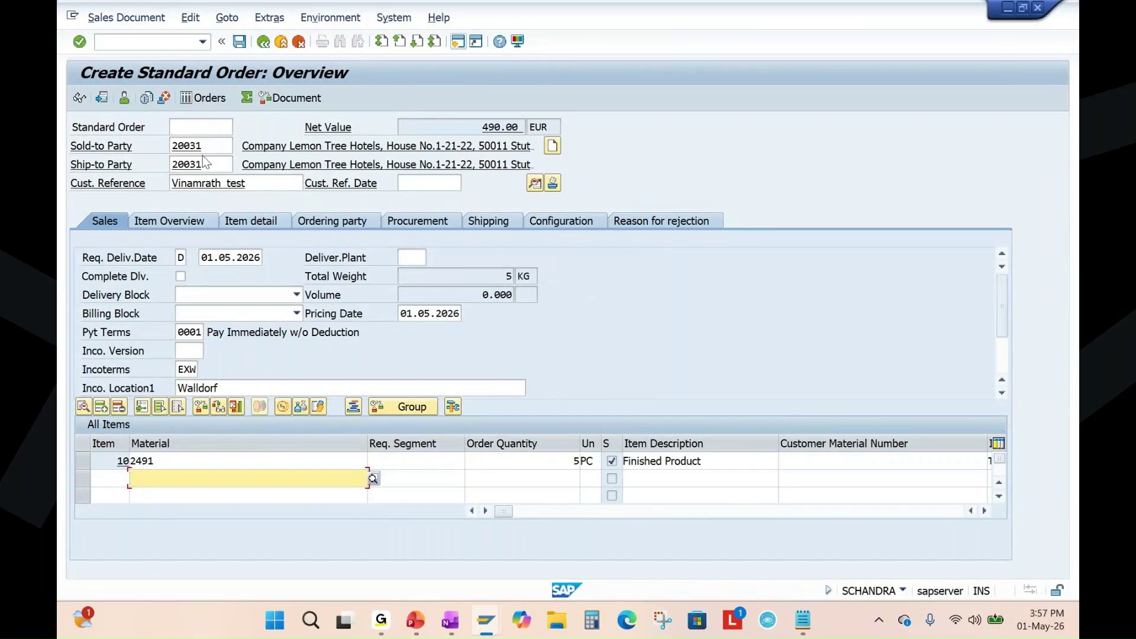
Review the order's sold-to party, material 2491 and quantity 5 entries.
double_click(171, 147)
double_click(145, 461)
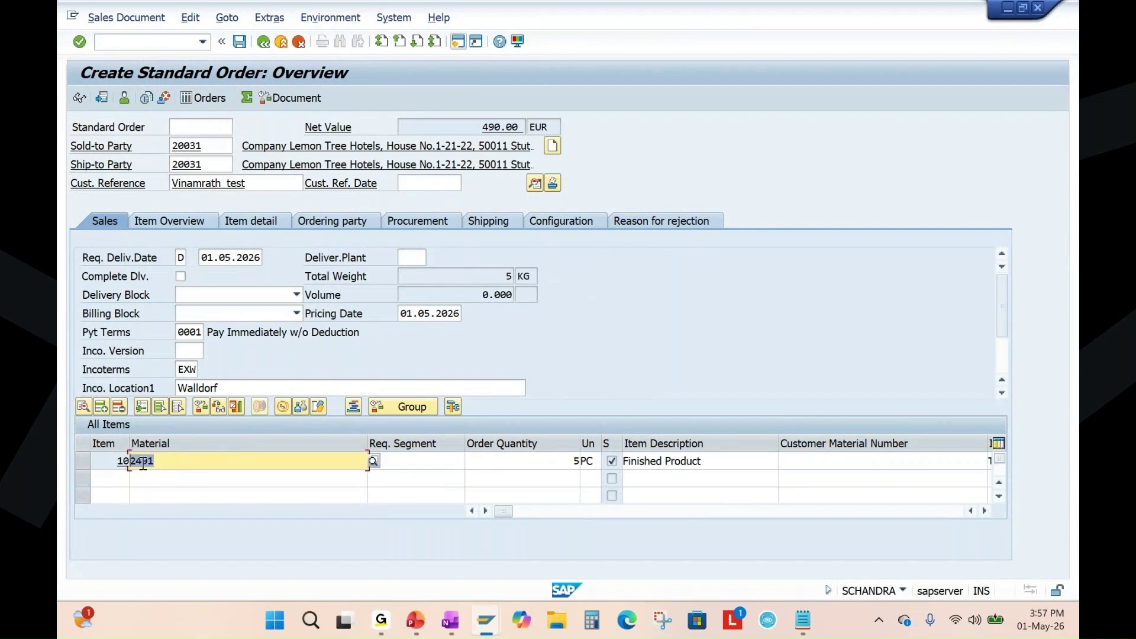
left_click(575, 459)
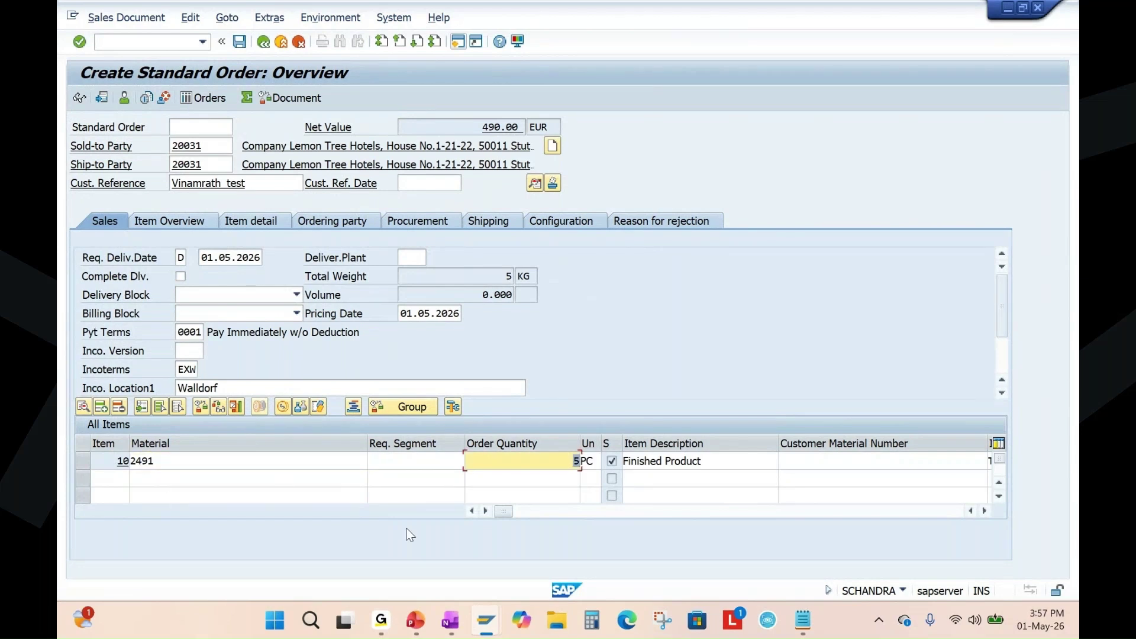
left_click_drag(508, 516, 598, 509)
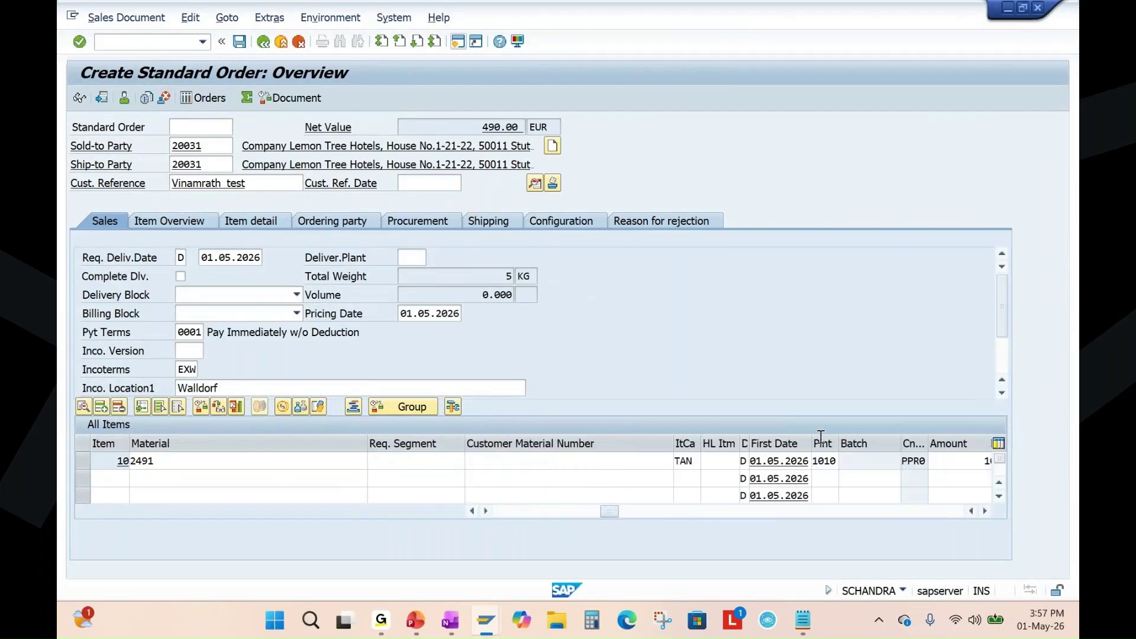
left_click_drag(610, 509, 503, 512)
left_click(240, 42)
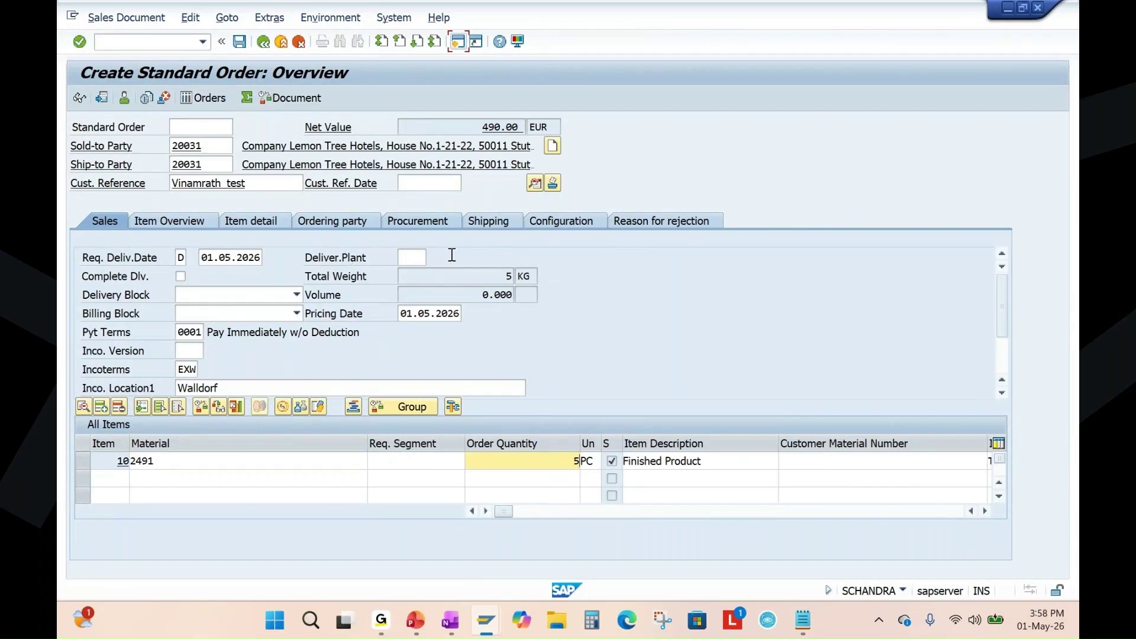
Supply the missing customer reference date 01.05.2026, save the order, and switch to PowerPoint.
left_click(239, 41)
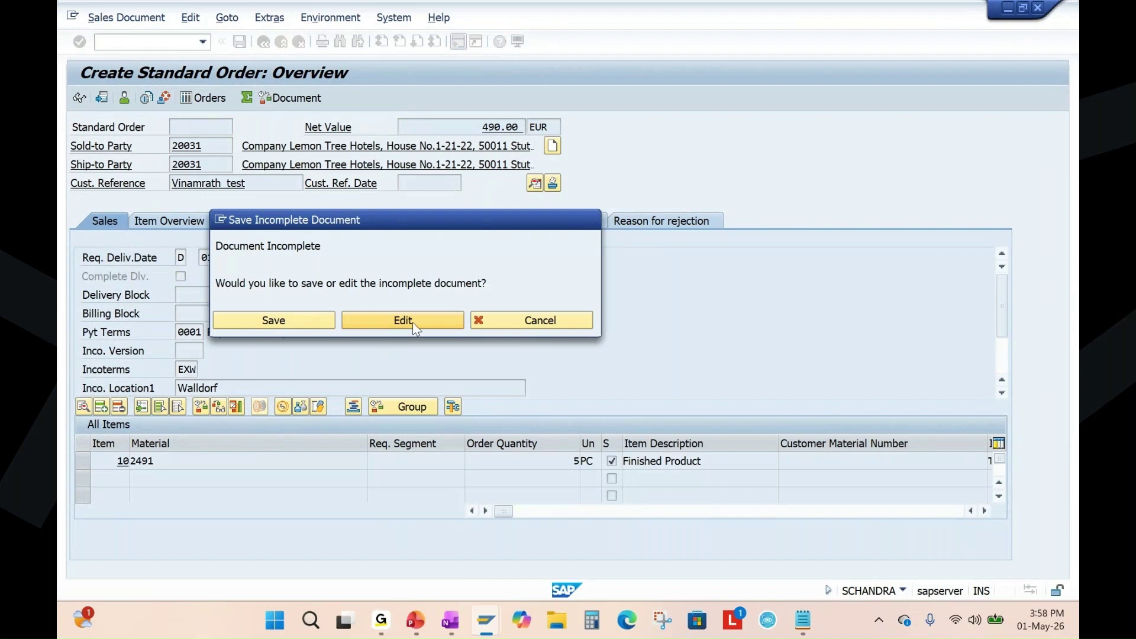
key("Return")
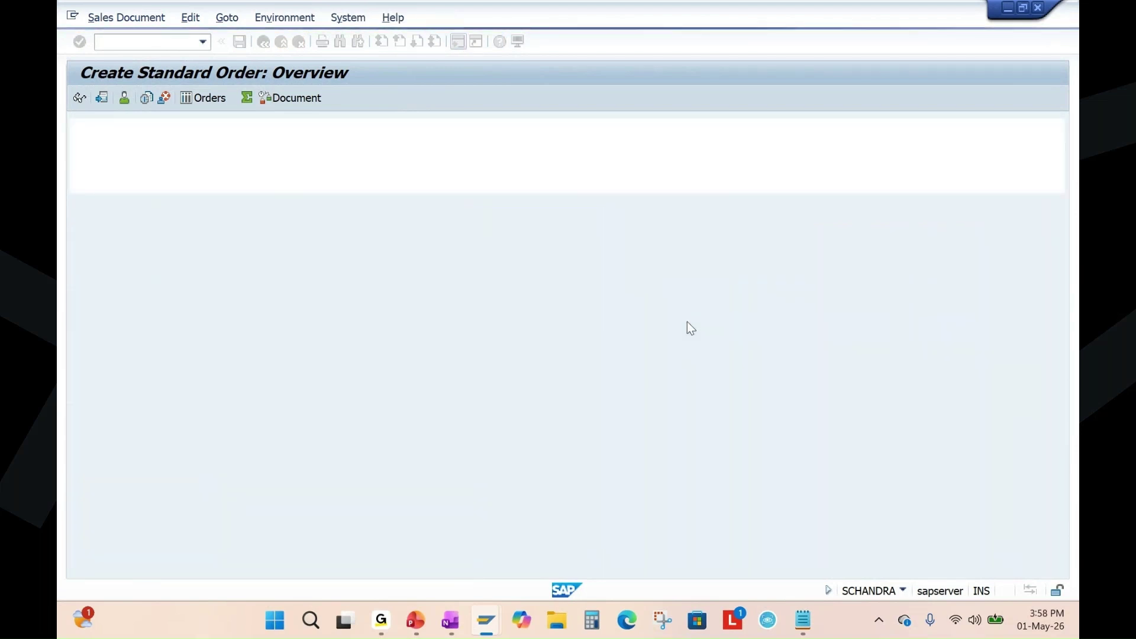
left_click(78, 208)
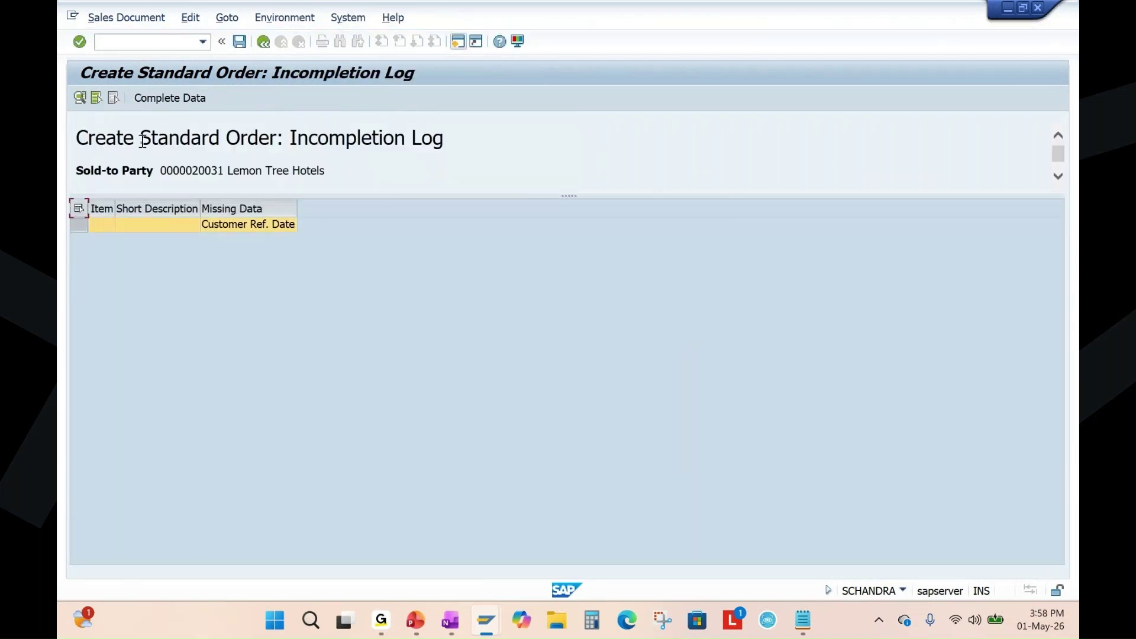
left_click(167, 103)
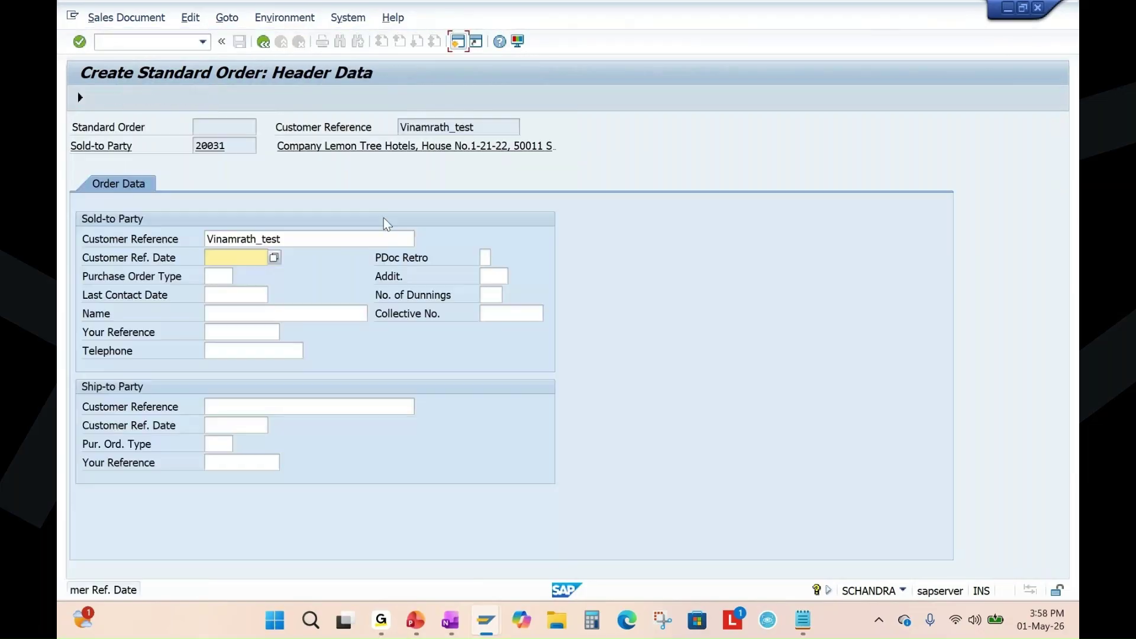
left_click(274, 258)
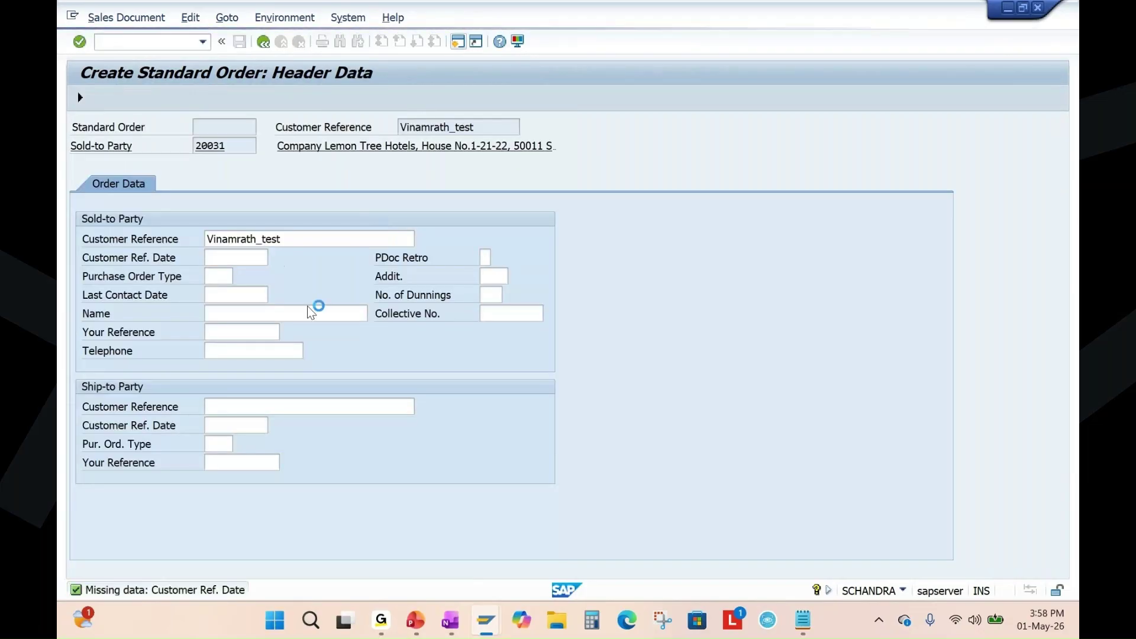
double_click(344, 349)
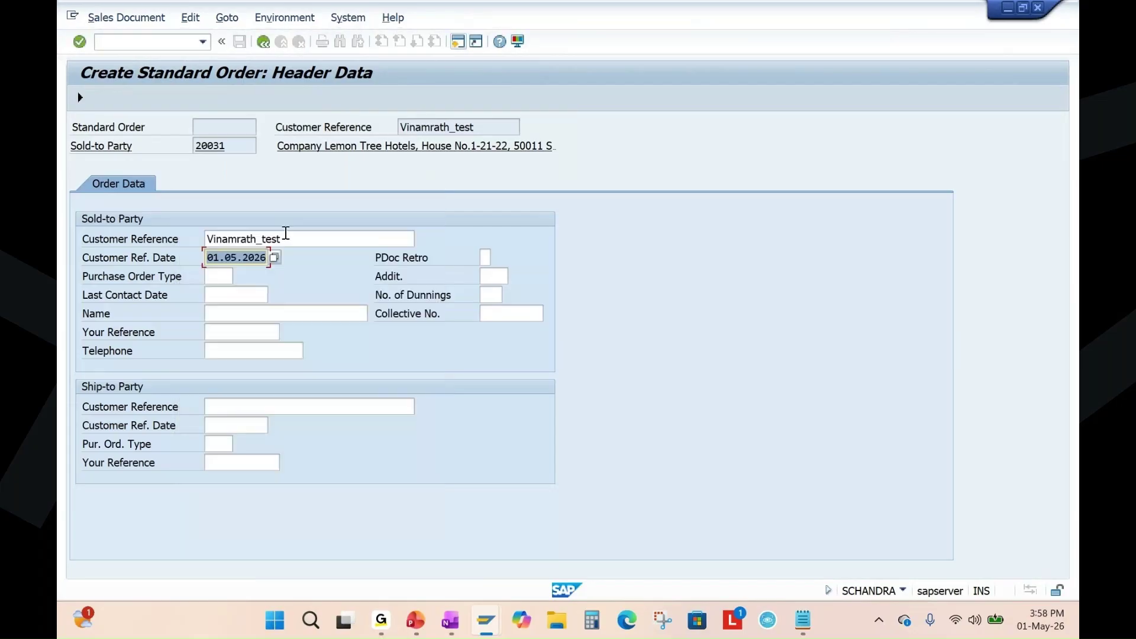
key("Return")
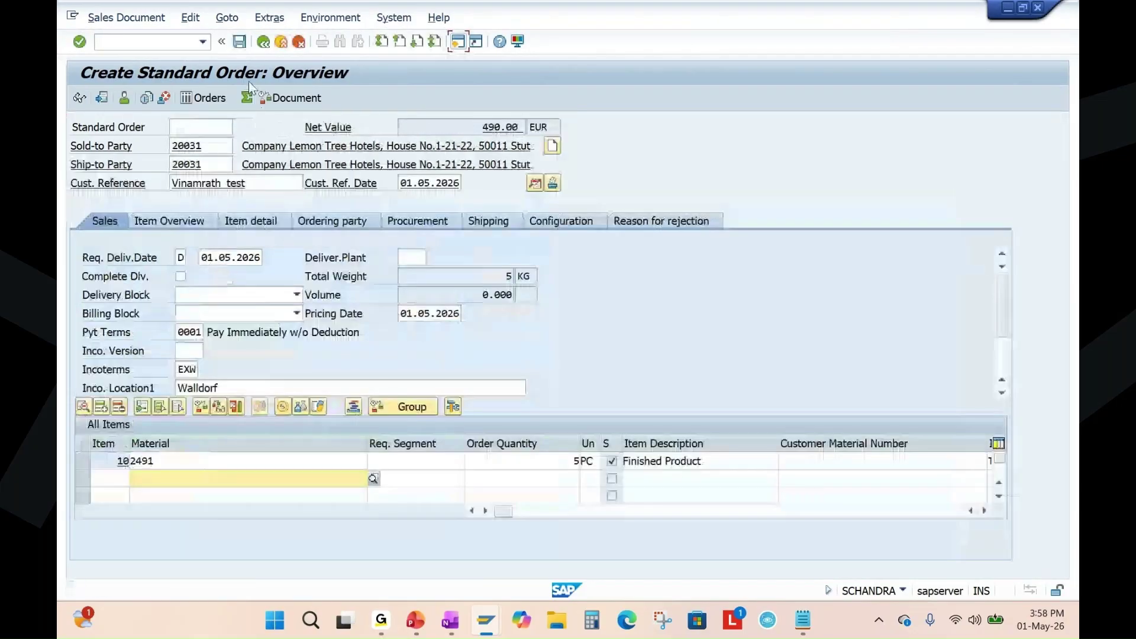
left_click(238, 46)
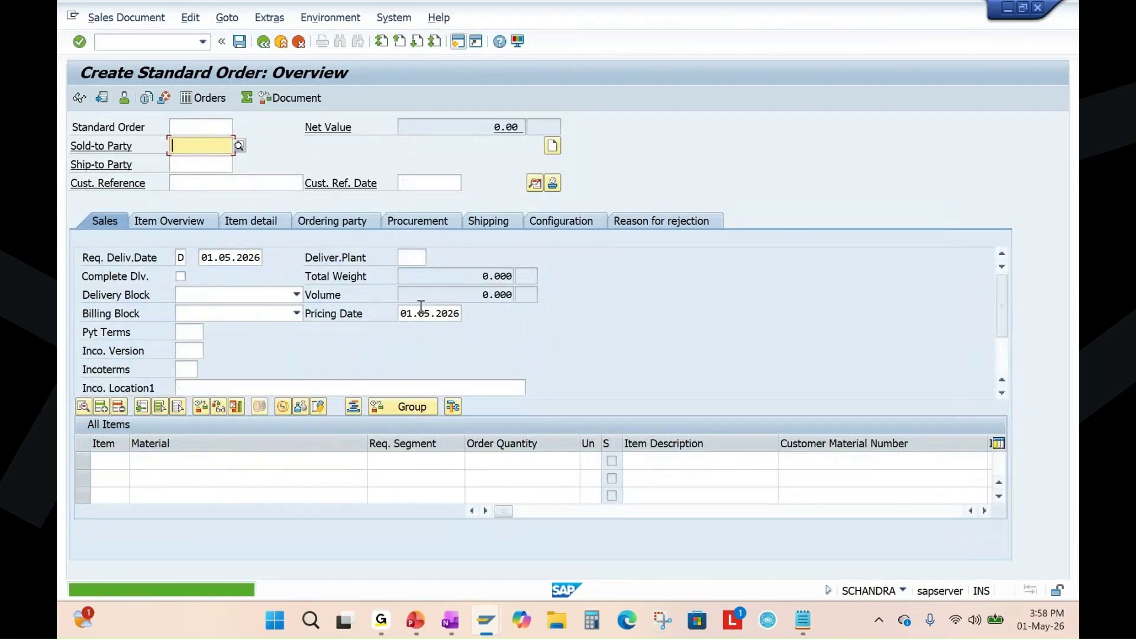
left_click(415, 619)
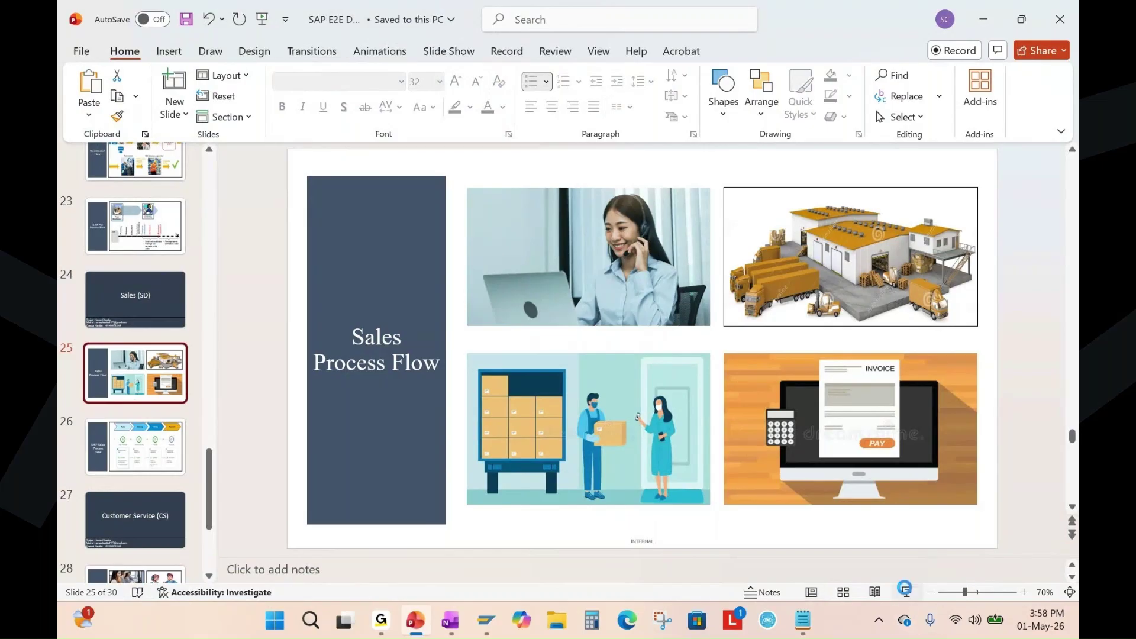
Present slide 25, then leave the slideshow and show the SAP Sales Process Flow slide.
left_click(905, 589)
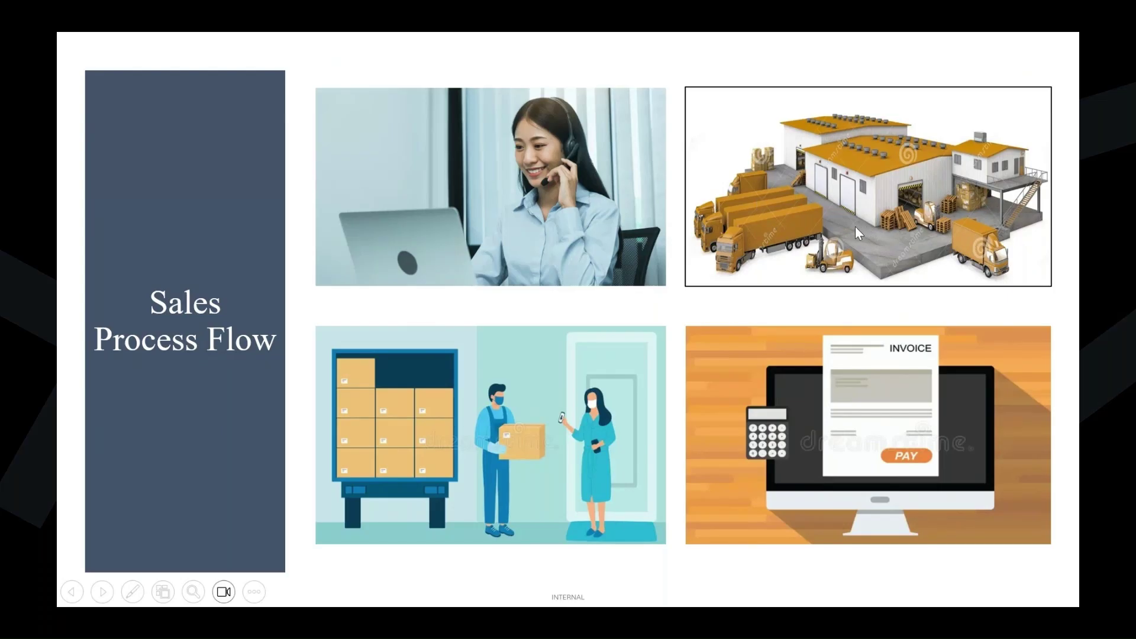
key("Escape")
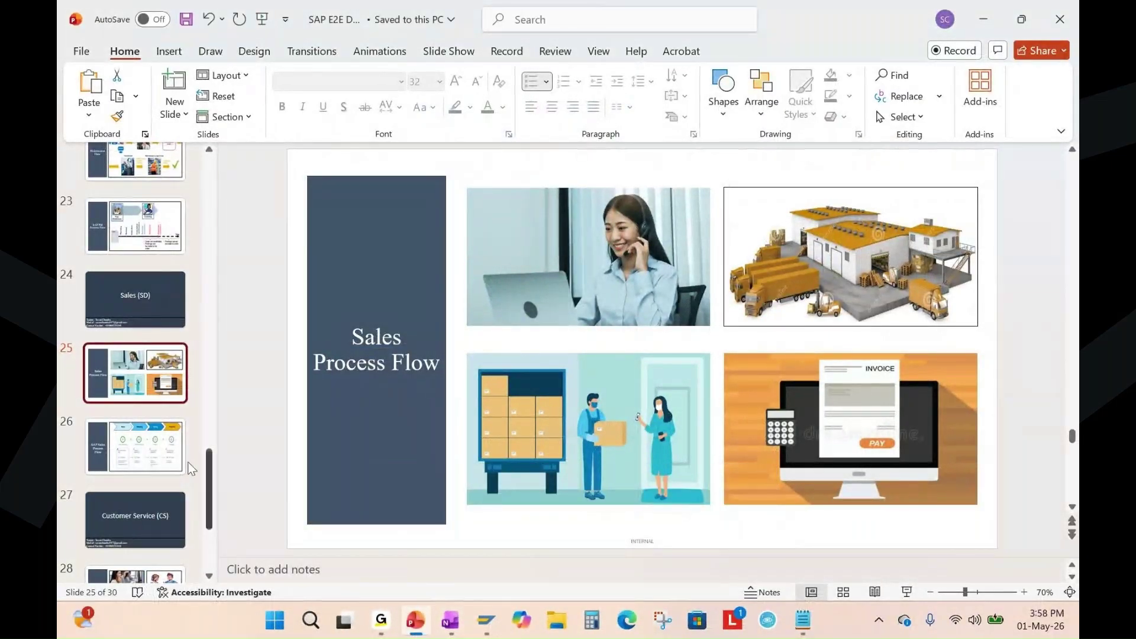
left_click(142, 453)
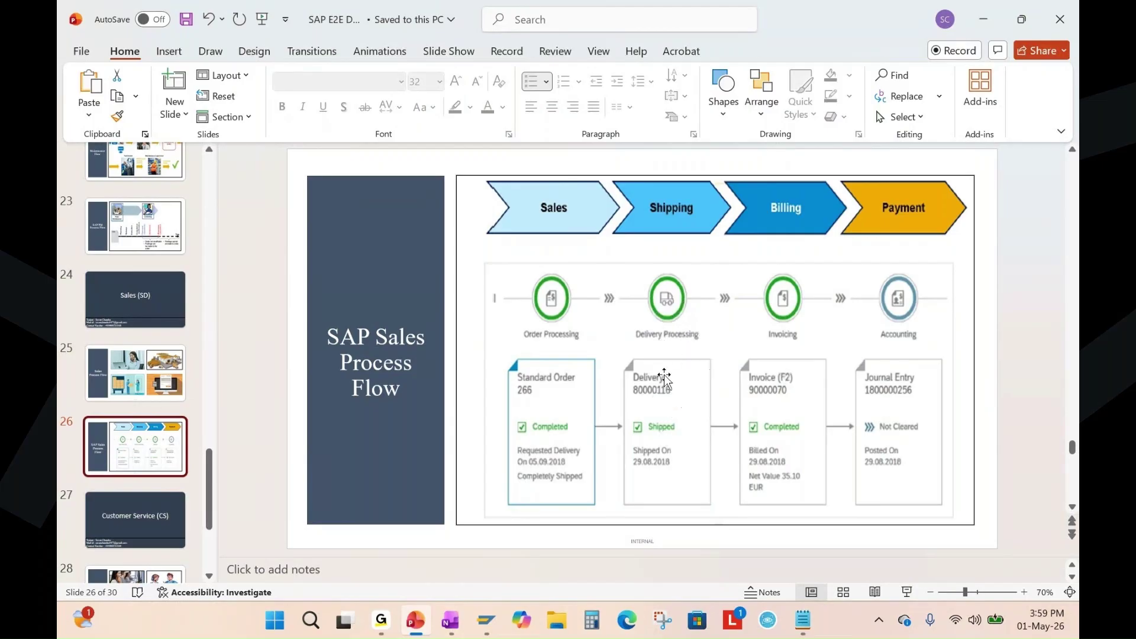
scroll(135, 469, "down", 1)
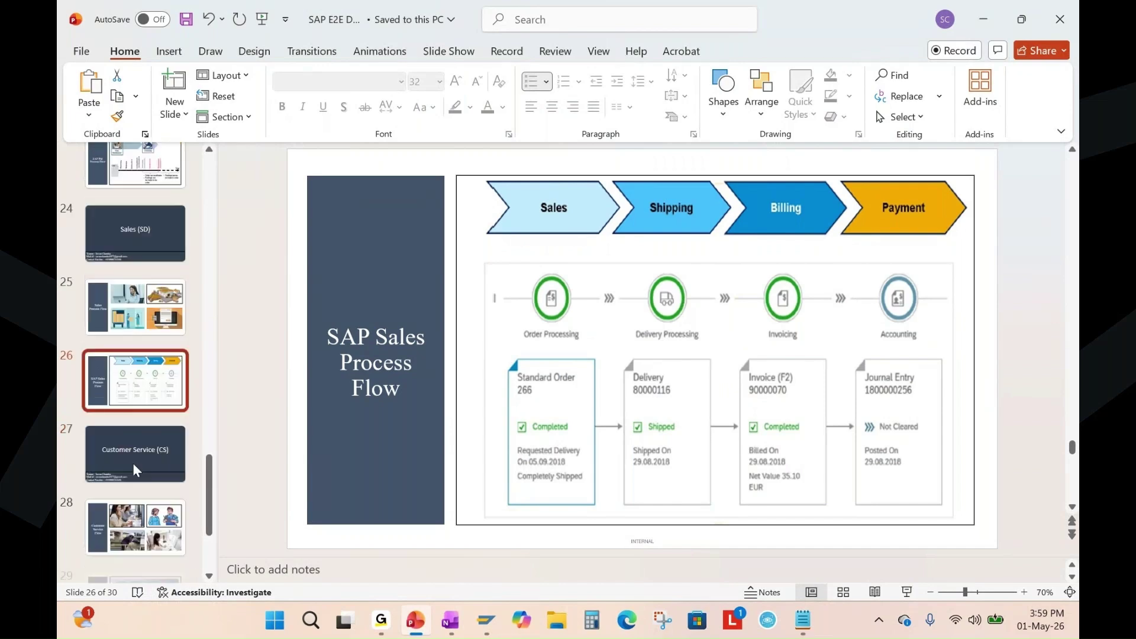
scroll(135, 469, "down", 1)
Highlight transaction VL01N in the OneNote notes, then return to the SAP order window.
left_click(445, 621)
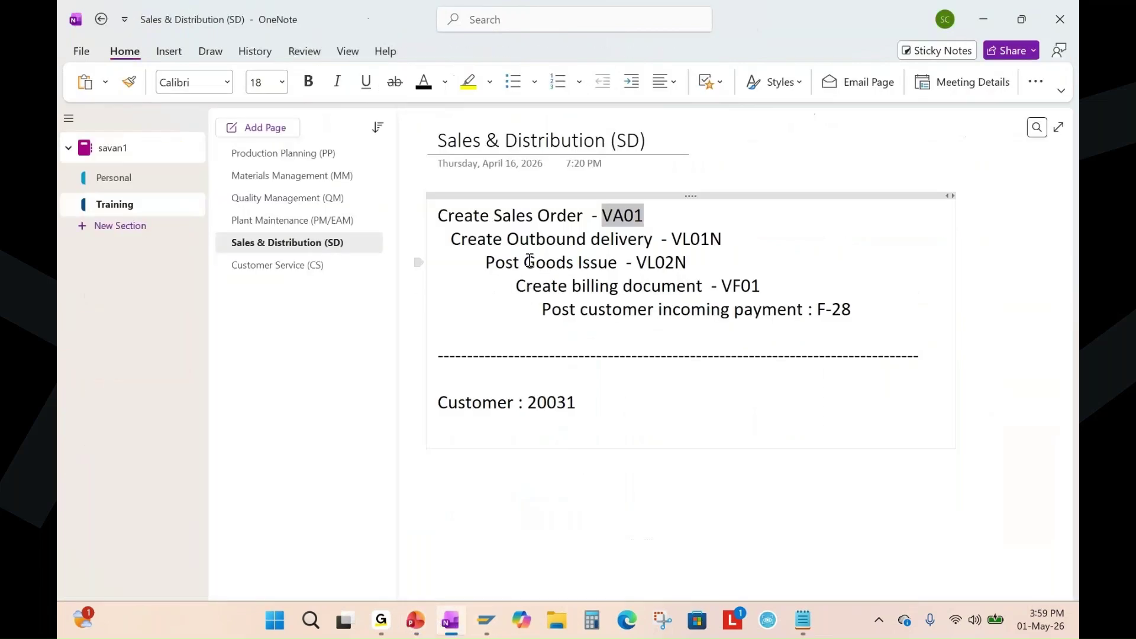
left_click_drag(671, 239, 722, 238)
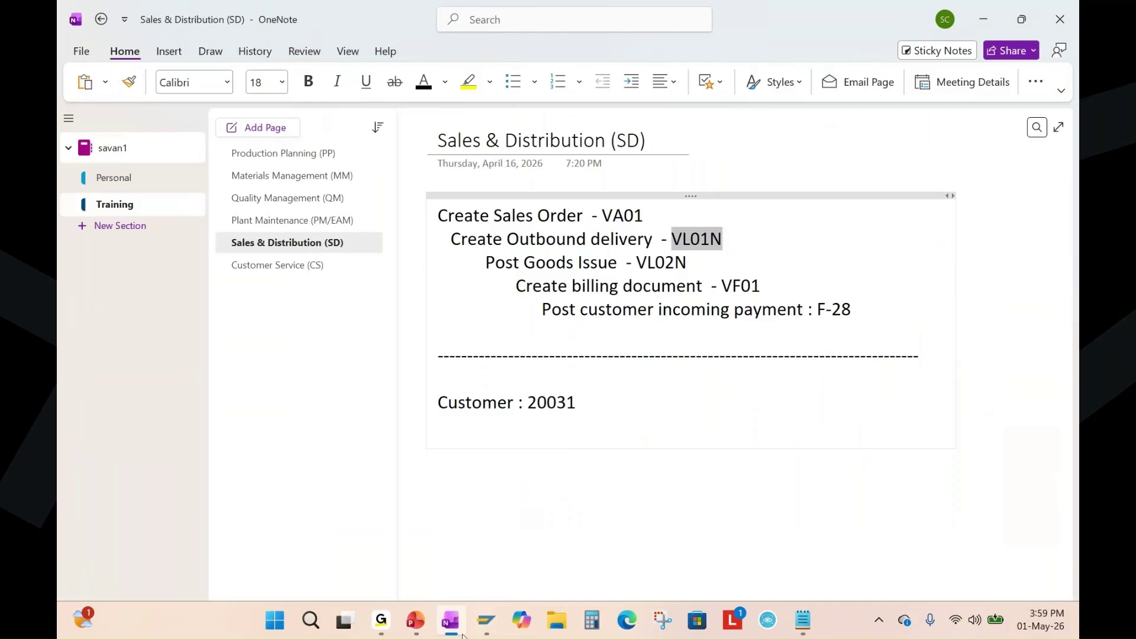
mouse_move(486, 620)
left_click(739, 533)
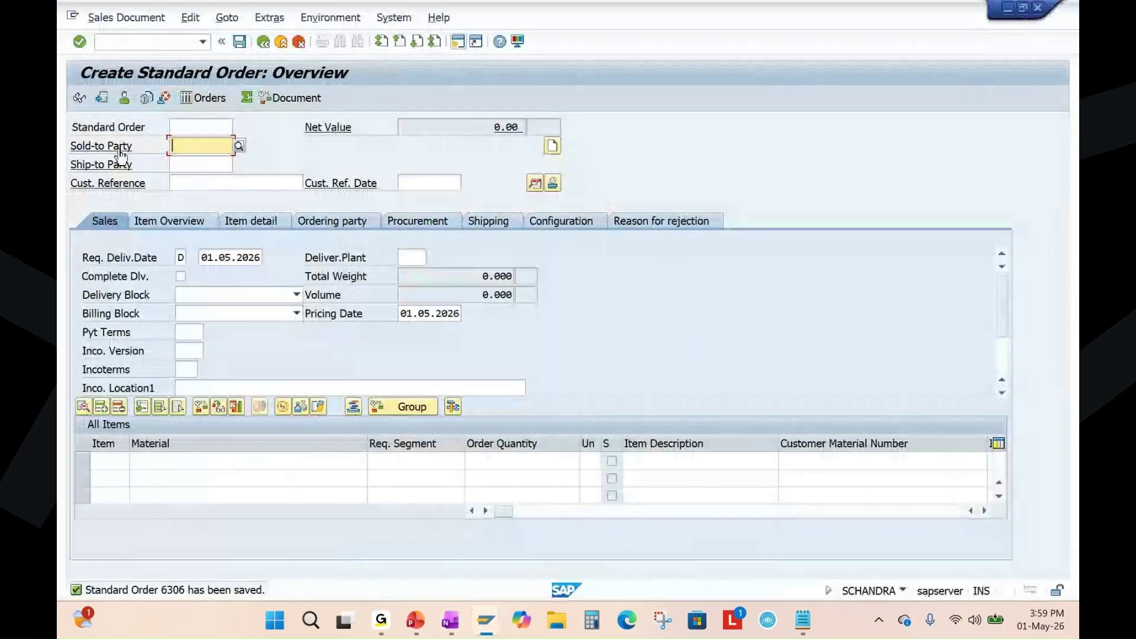
Display the saved order 6306 and open a new SAP session.
left_click(126, 17)
left_click(187, 157)
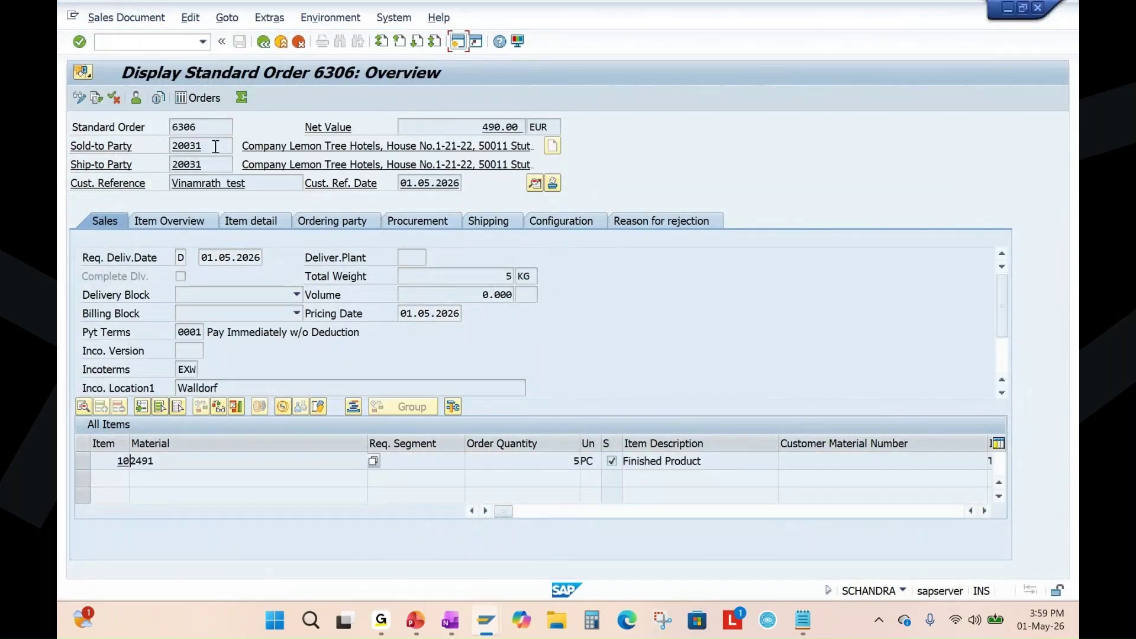
left_click(203, 127)
left_click(459, 42)
Attempt a VL01N delivery for order 6306 at shipping point 1010, then leave the error log.
type("vl01n")
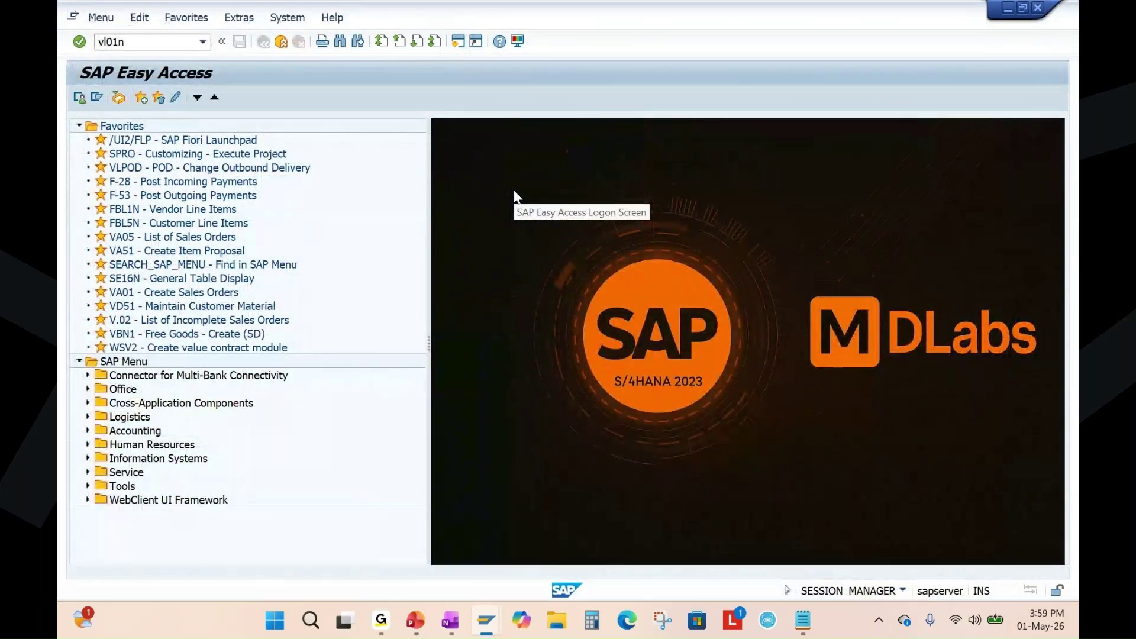
key("Return")
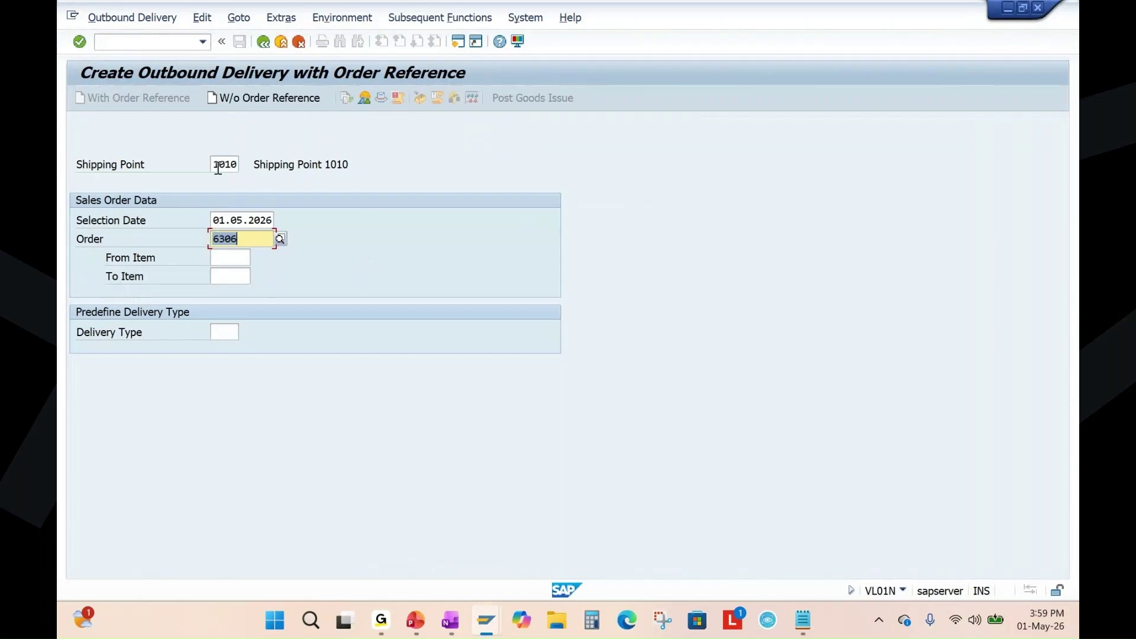
left_click(218, 166)
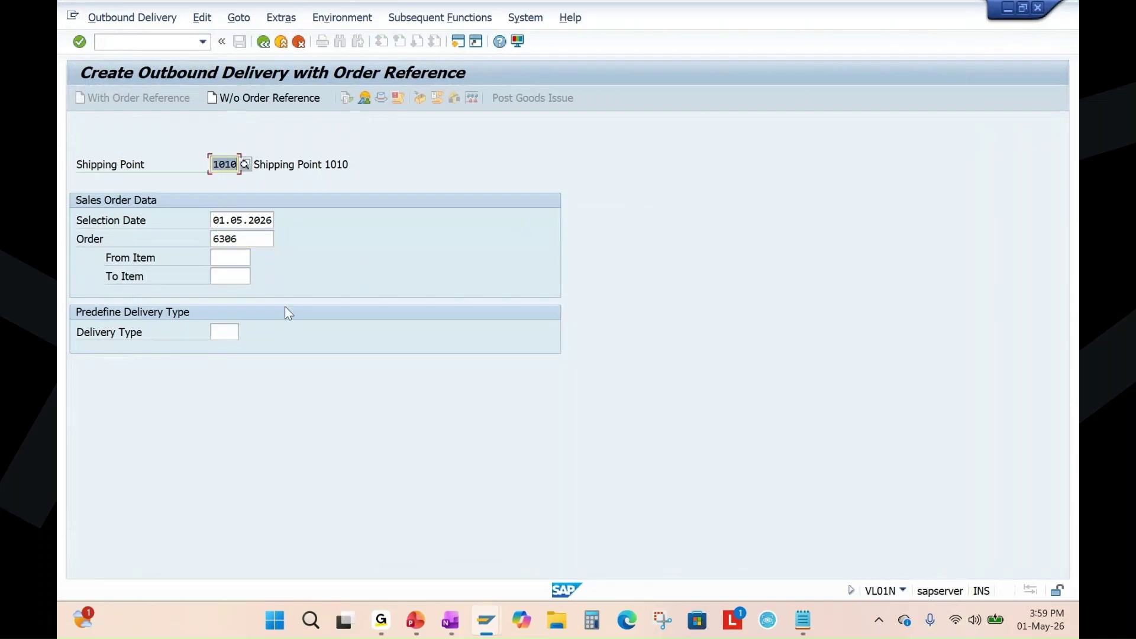
key("Tab")
key("Tab")
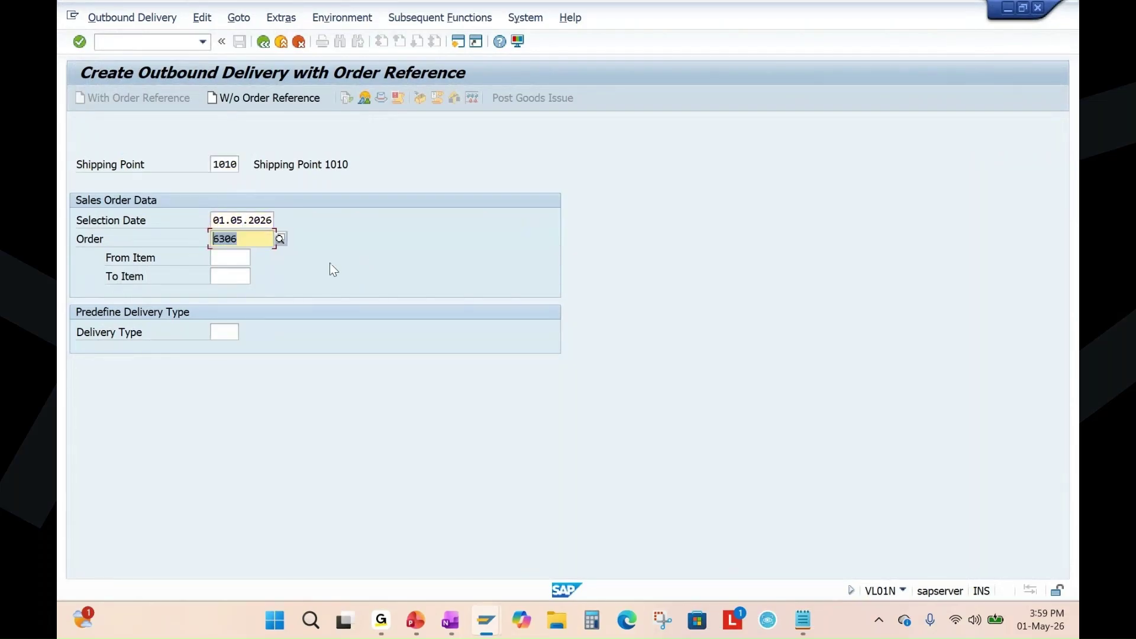
key("Return")
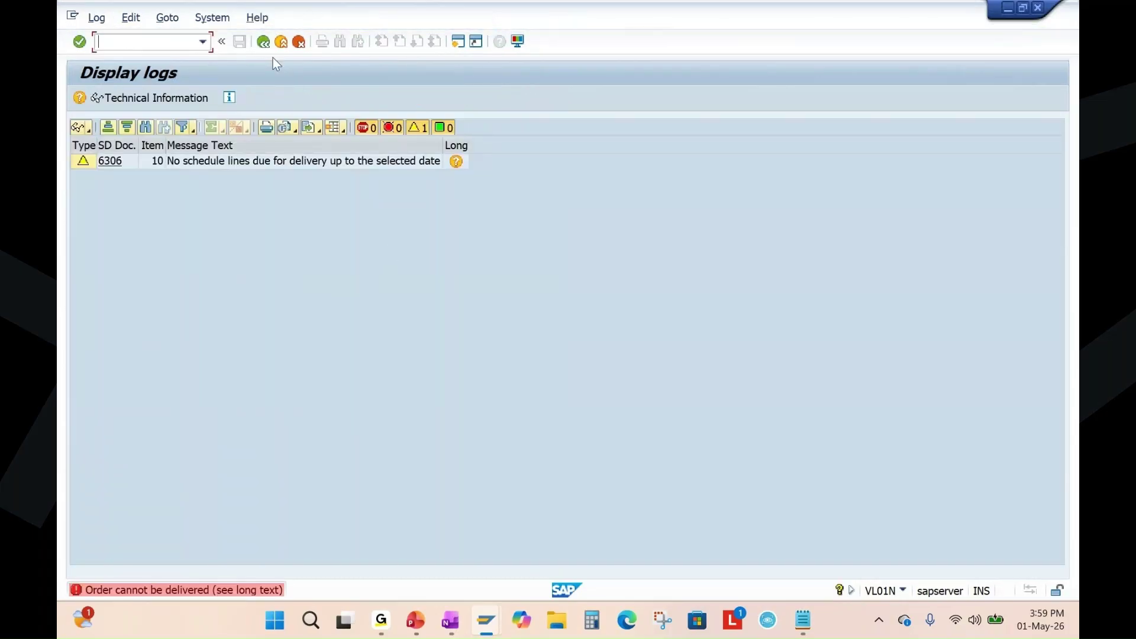
key("F3")
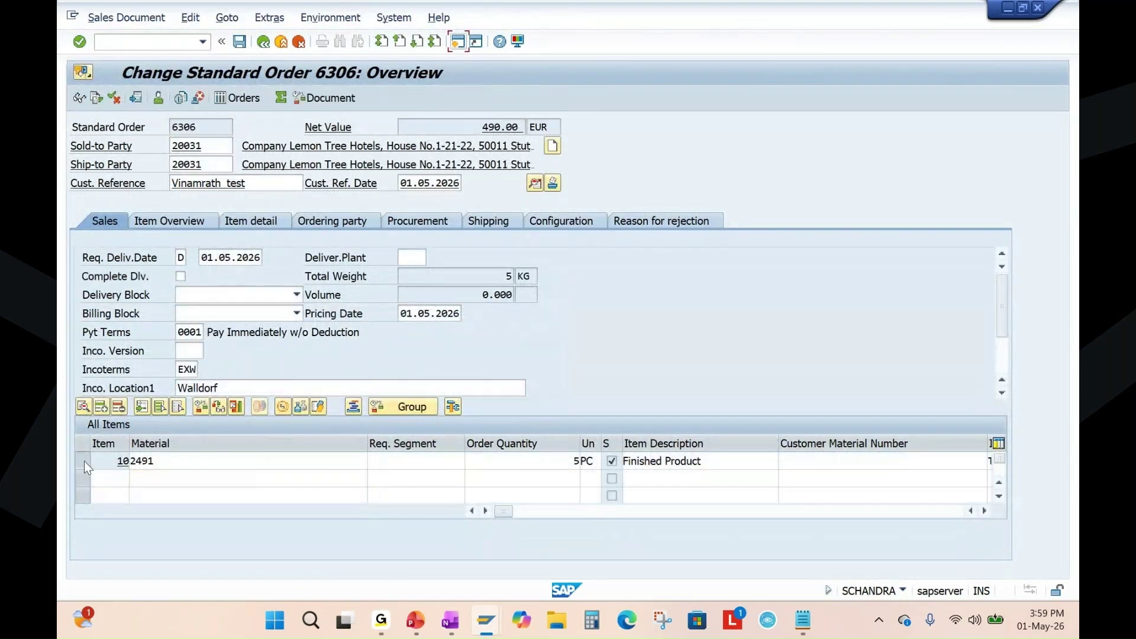
Confirm item 10's 5 PC for delivery on 08.05.2026 via availability check and save order 6306.
left_click(84, 460)
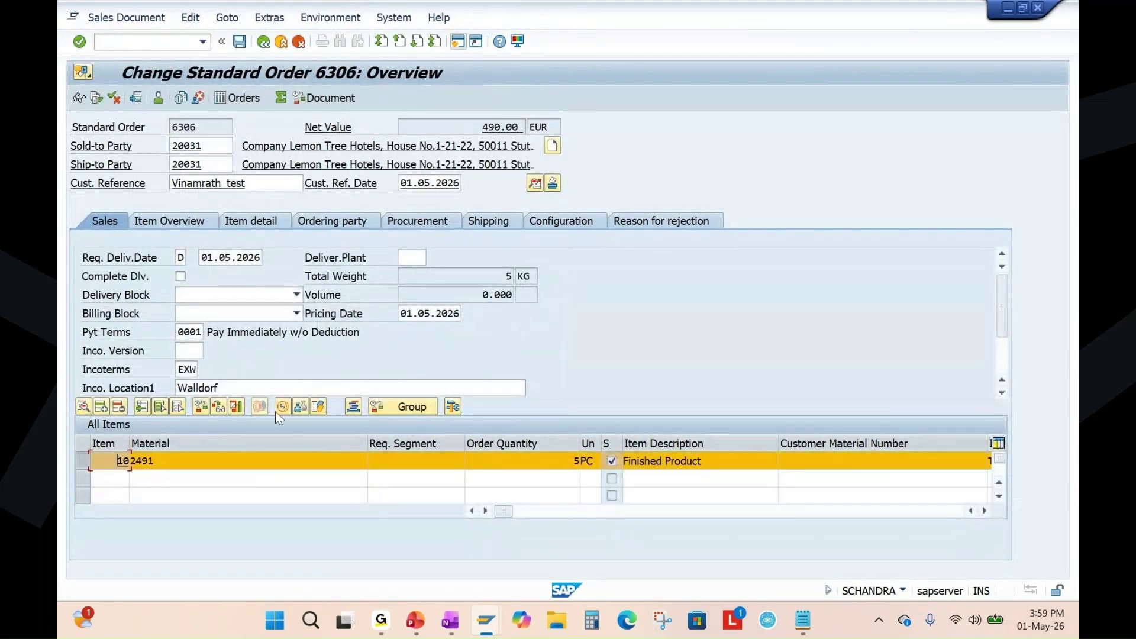
left_click(201, 406)
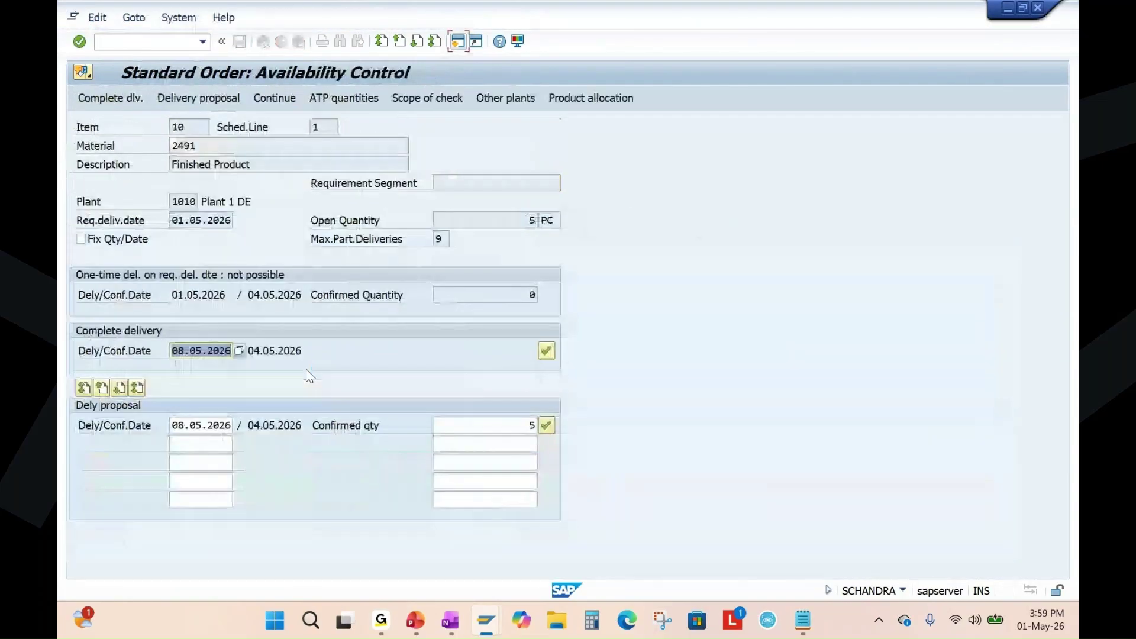
left_click(547, 425)
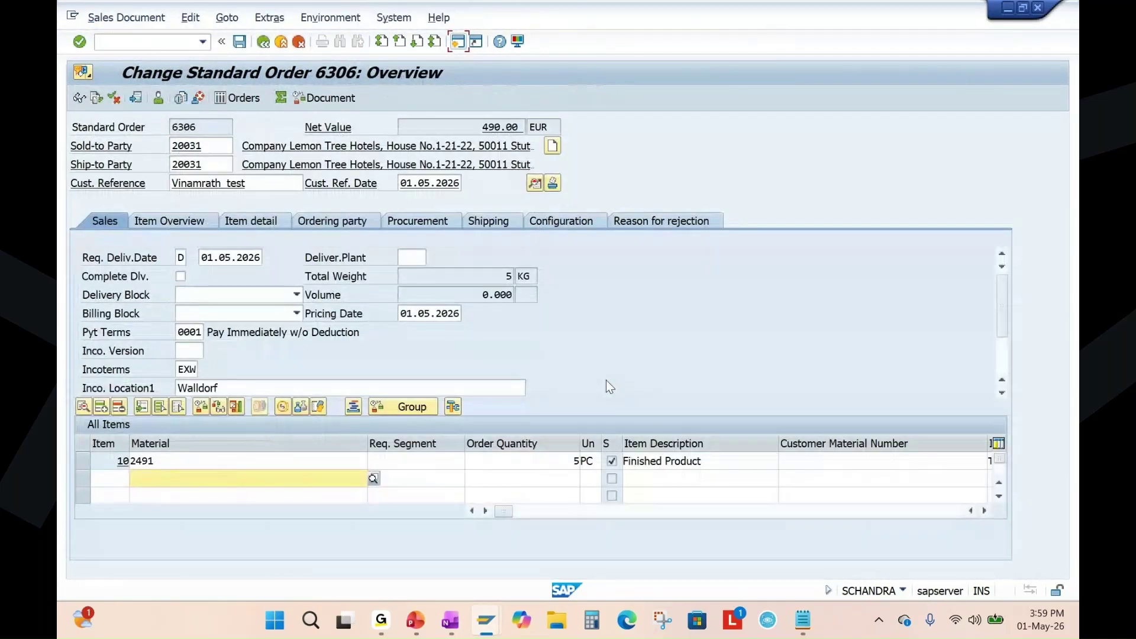
double_click(141, 463)
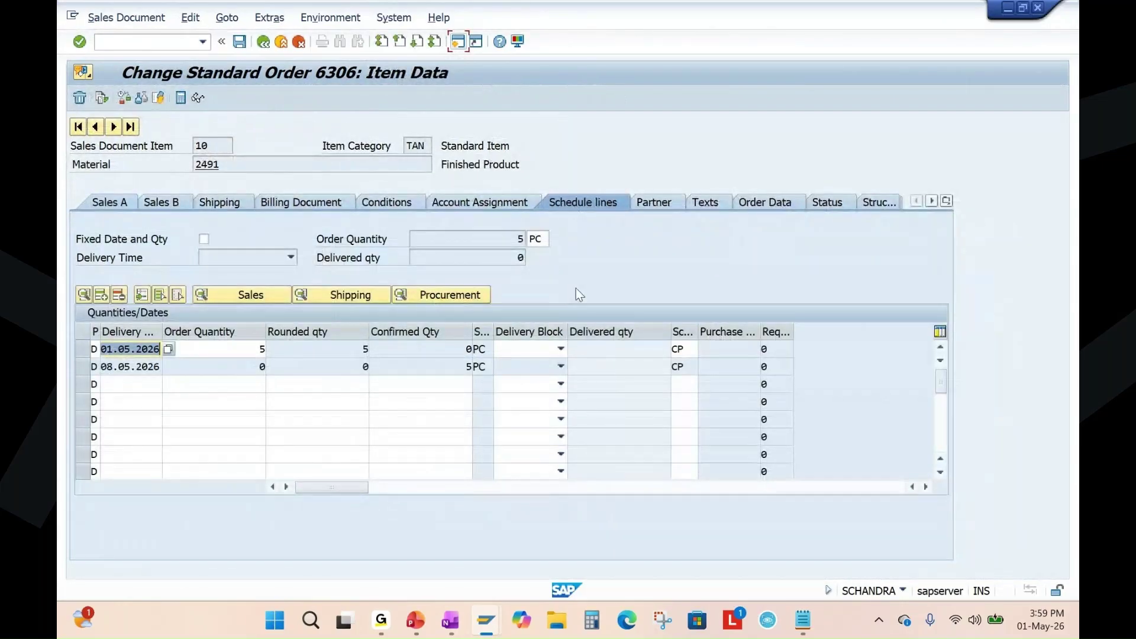
left_click(102, 367)
left_click_drag(103, 367, 185, 356)
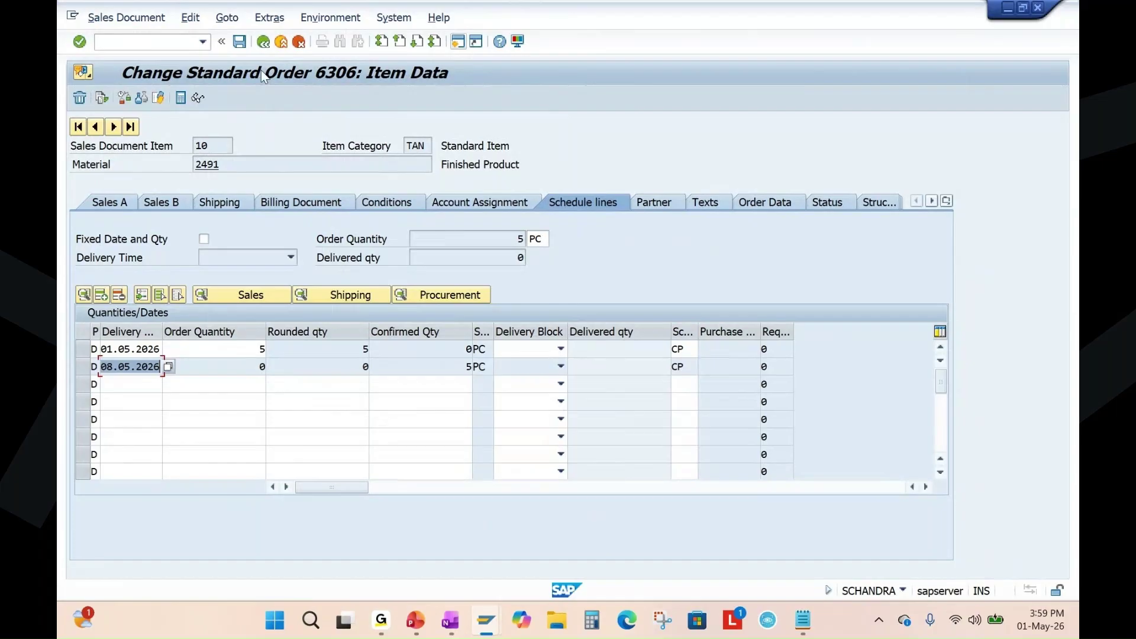
left_click(239, 41)
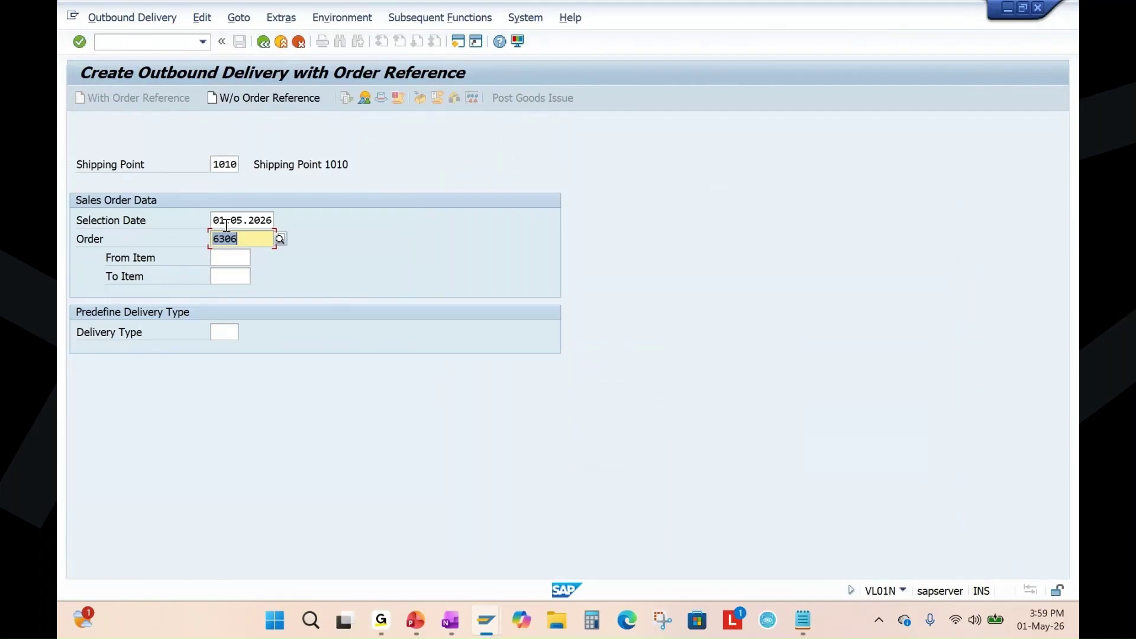
Create the delivery with selection date 08.05.2026 and enter picked quantity 5 for item 10.
left_click(217, 220)
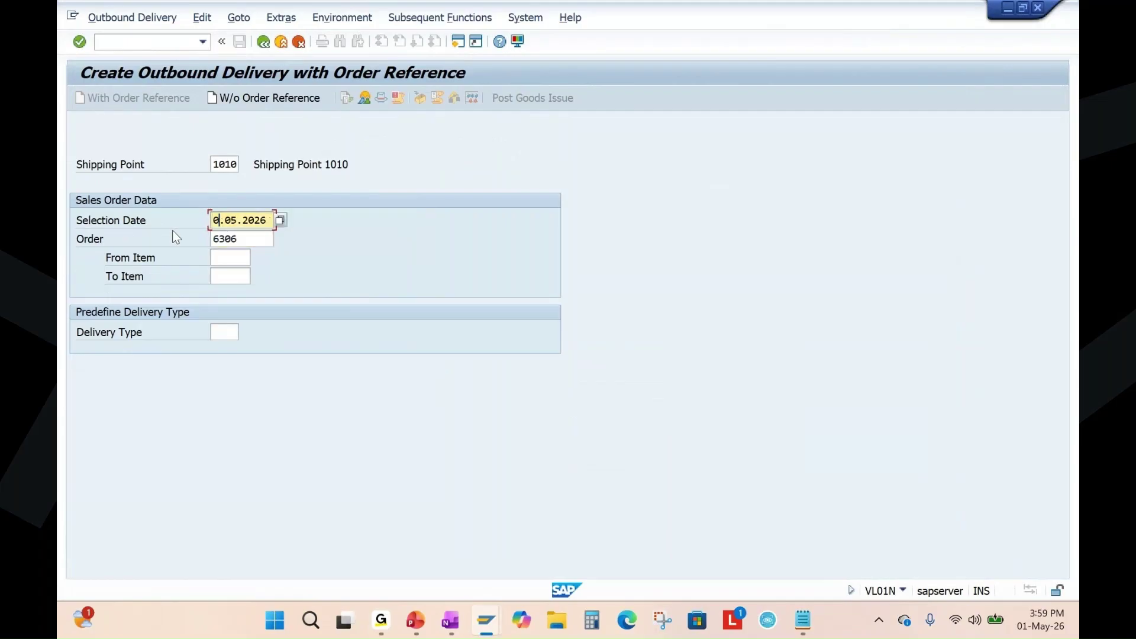
type("8")
key("Return")
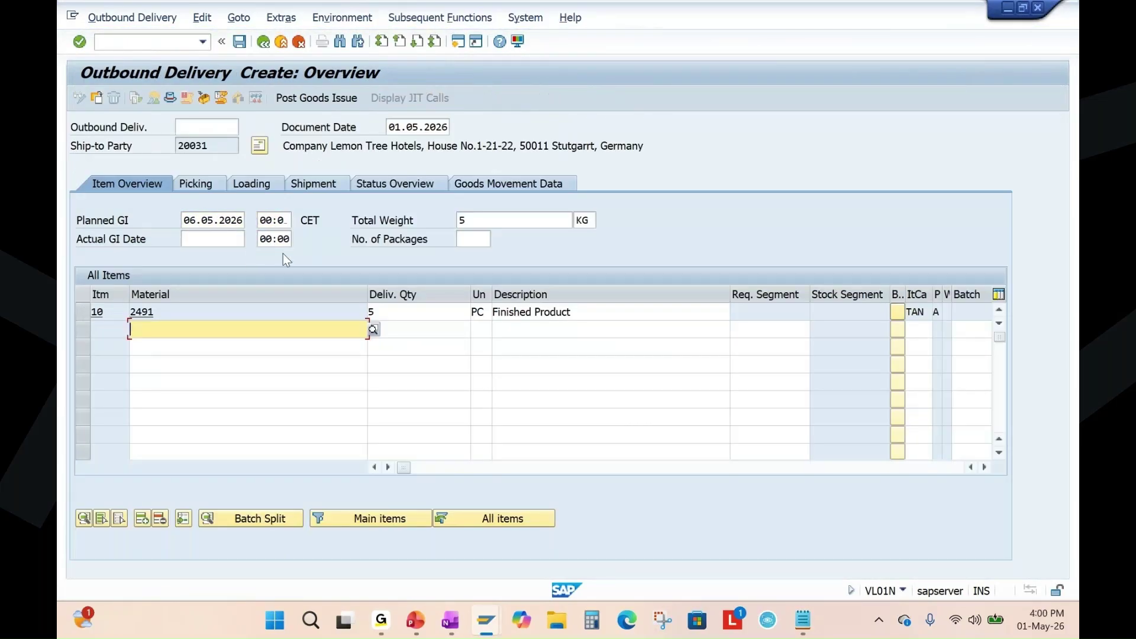
left_click(196, 184)
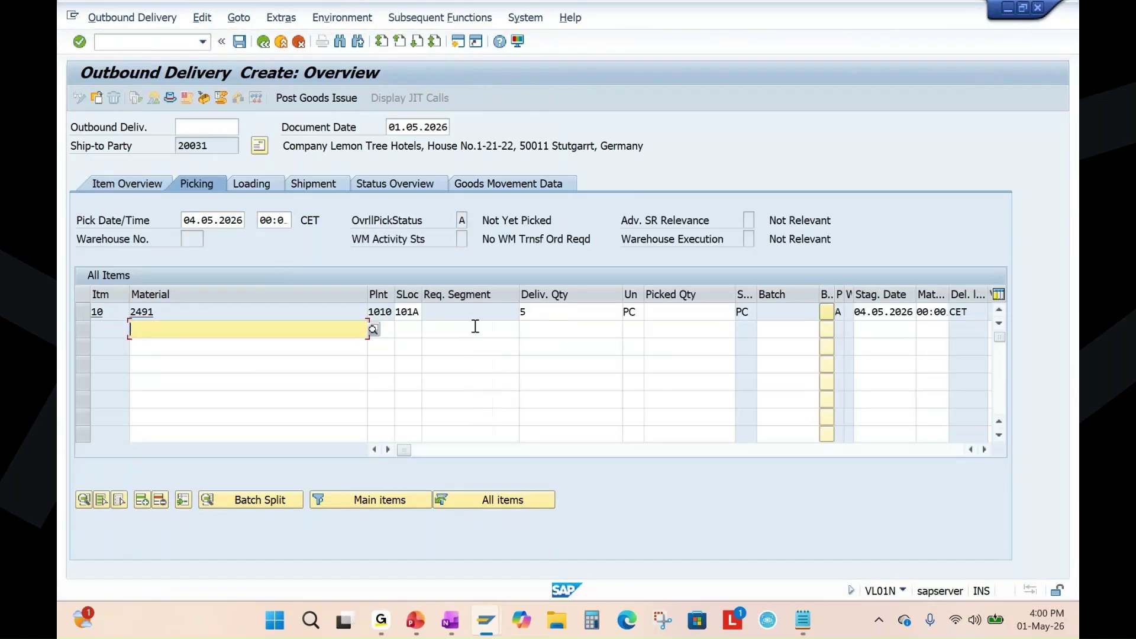
left_click(538, 313)
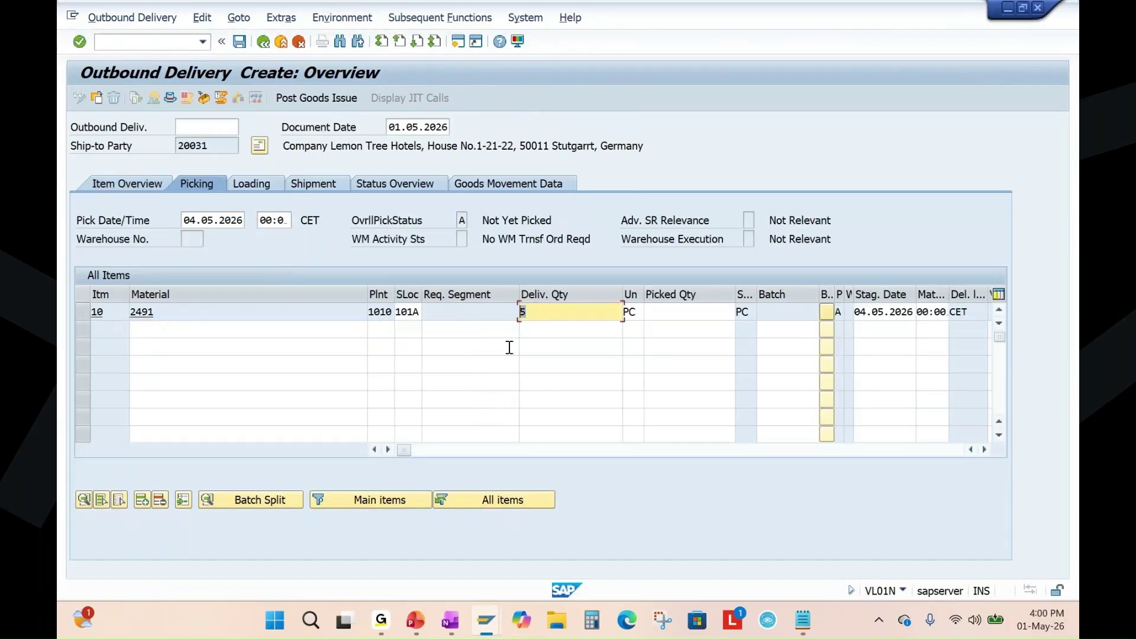
left_click(665, 314)
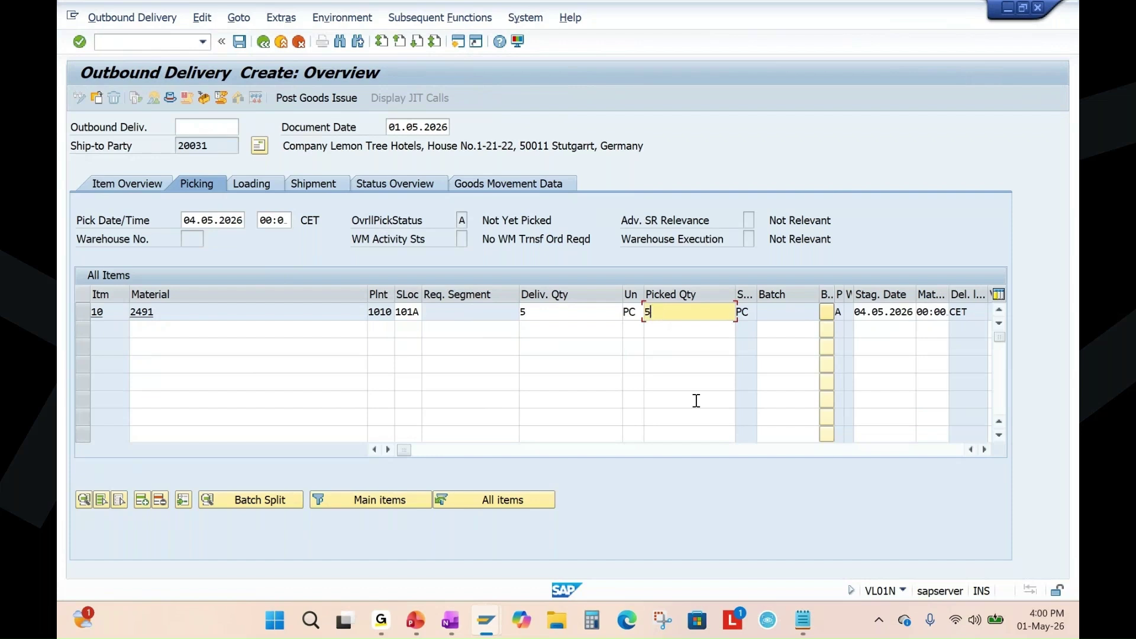
type("5")
key("Return")
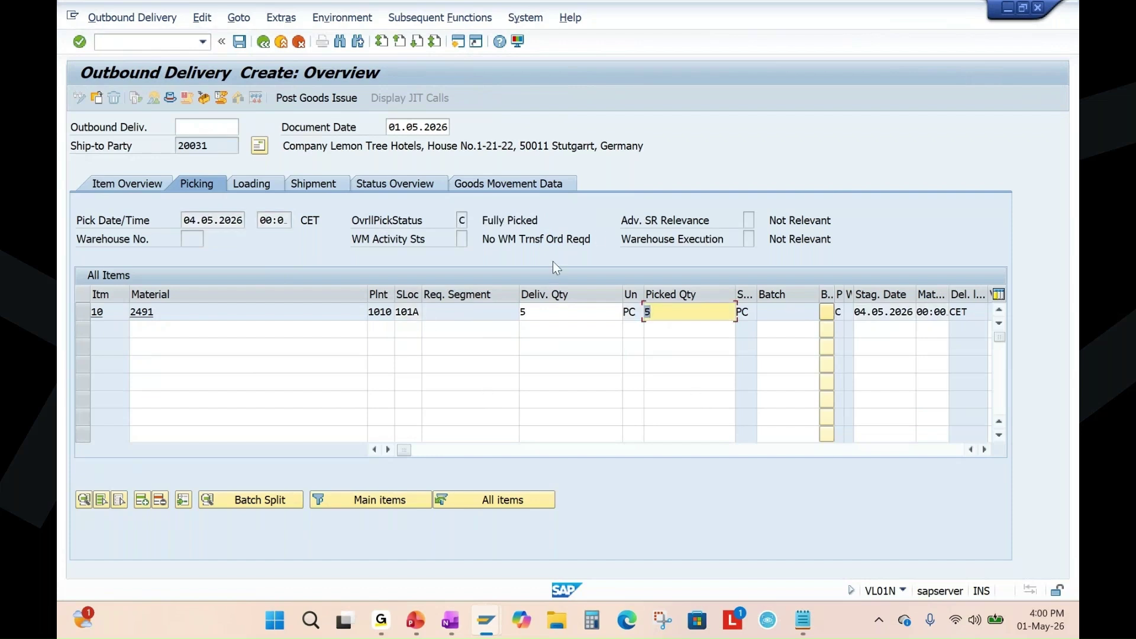
Review item 10's Fully Picked status, plant 1010 and storage location 101A.
left_click_drag(484, 221, 542, 219)
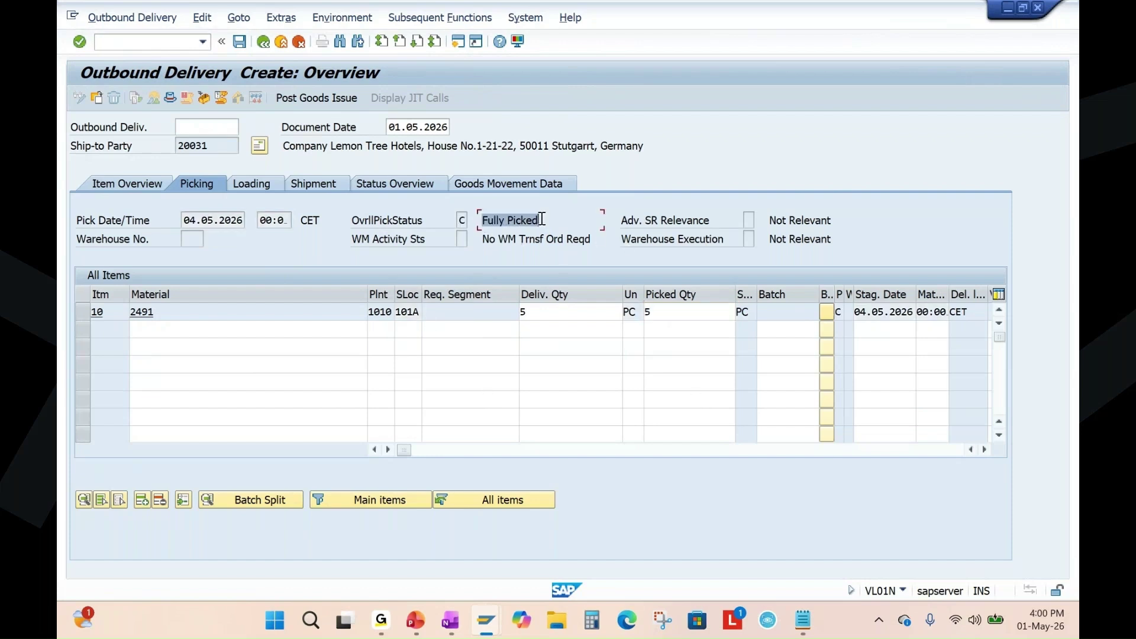
double_click(401, 312)
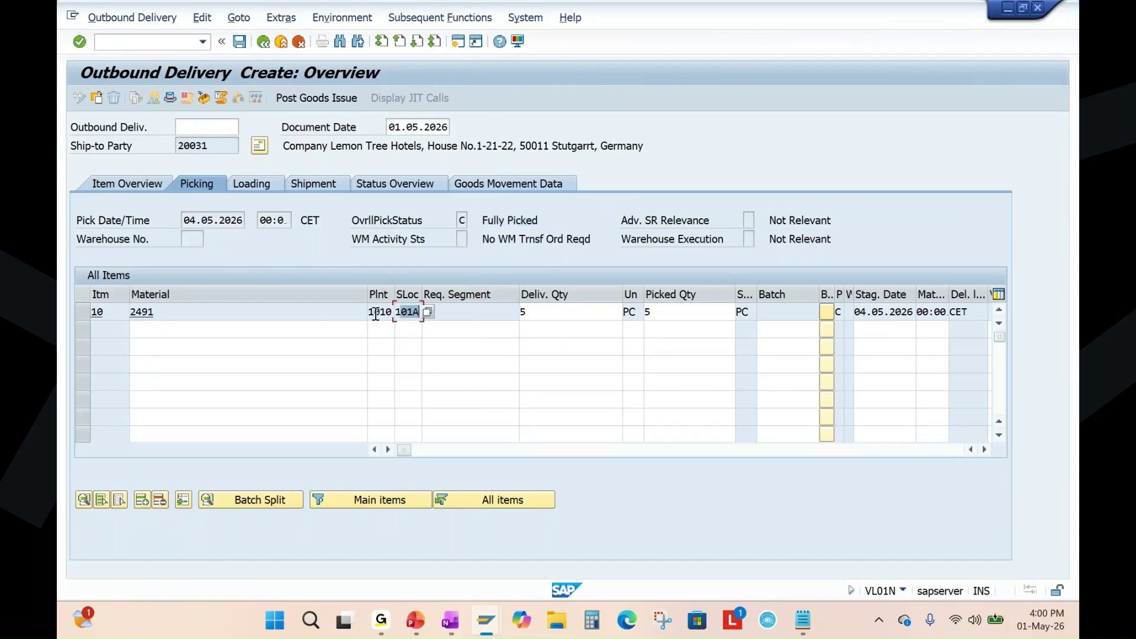
left_click_drag(375, 314, 398, 314)
left_click(417, 313)
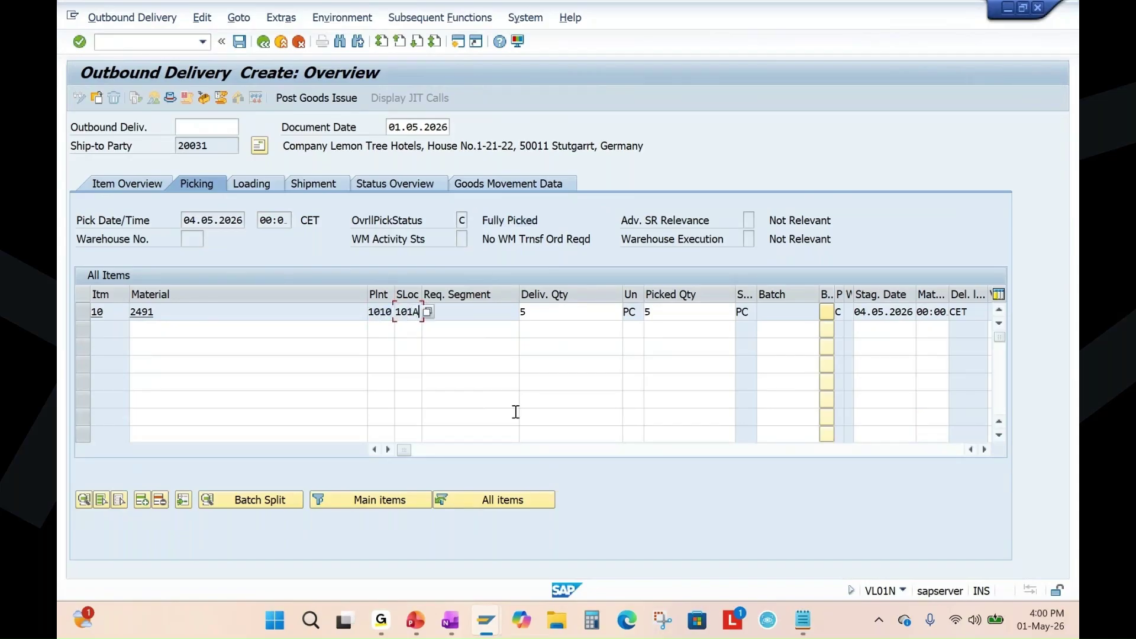
left_click(84, 312)
left_click(238, 17)
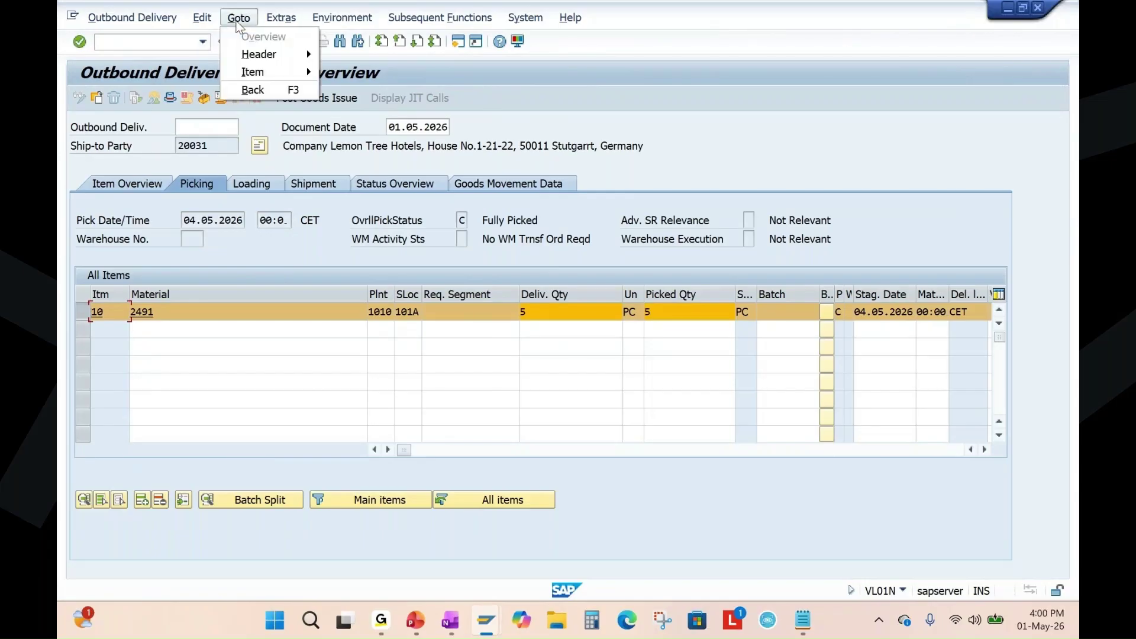
Enter serial numbers 11 to 15 for item 10 and save outbound delivery 80005268.
mouse_move(281, 17)
left_click(316, 89)
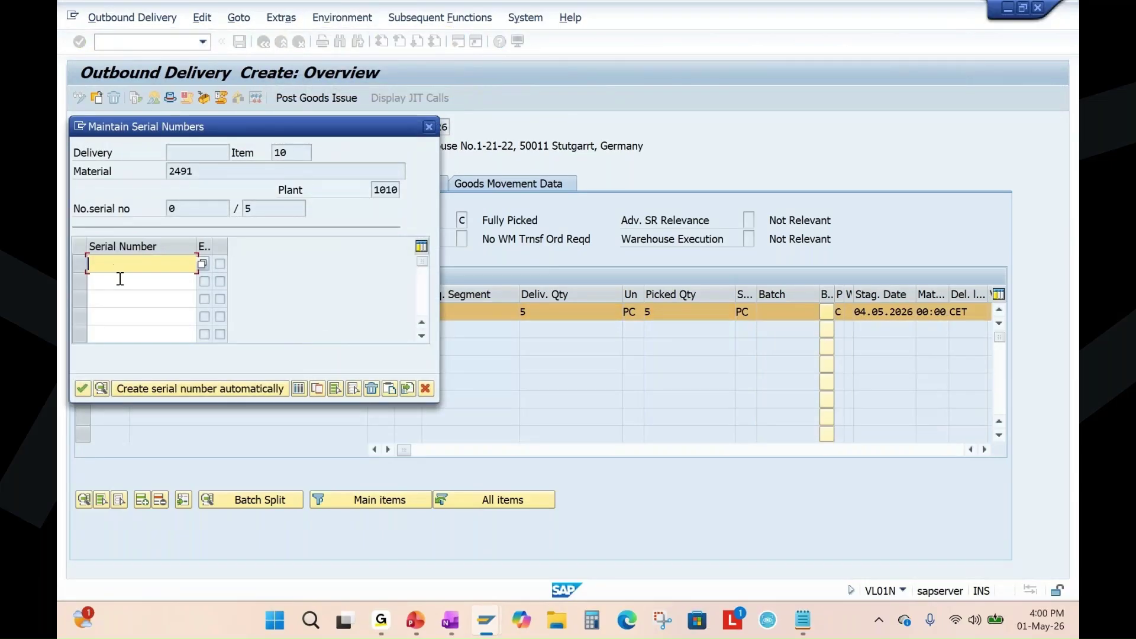
type("11")
left_click(117, 281)
type("12")
left_click(115, 299)
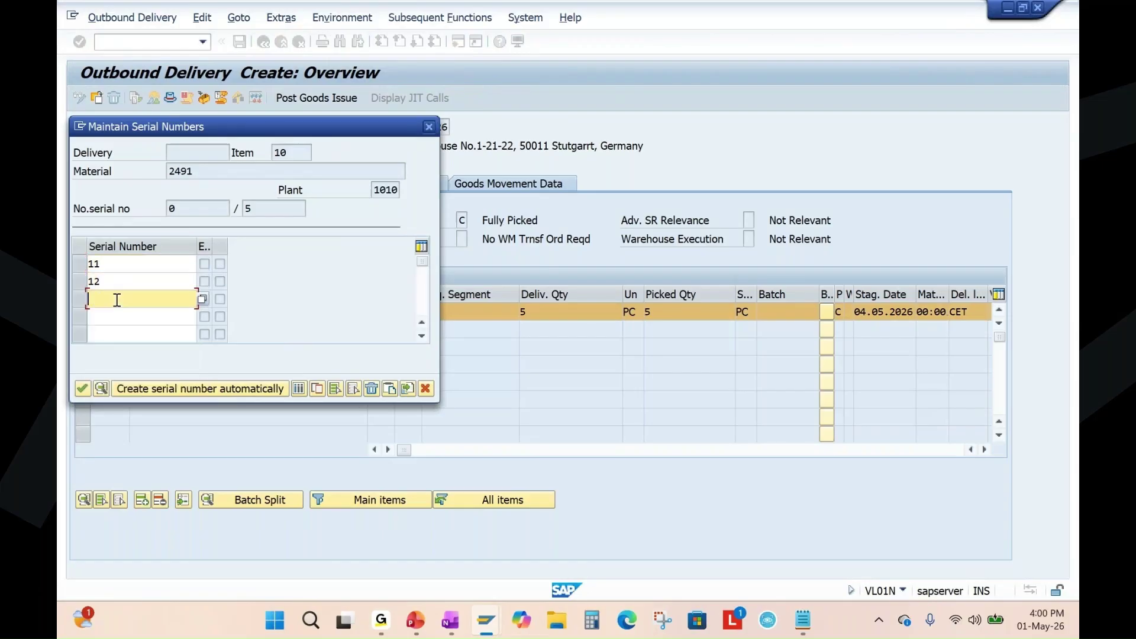
type("13")
left_click(112, 315)
type("14")
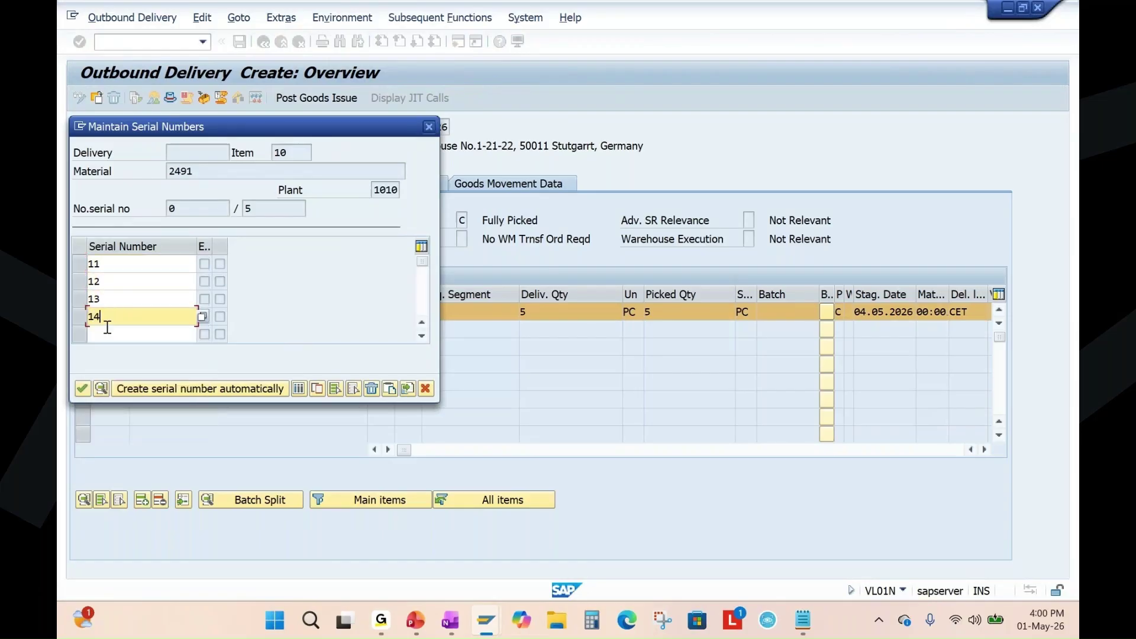
left_click(100, 333)
type("1.05")
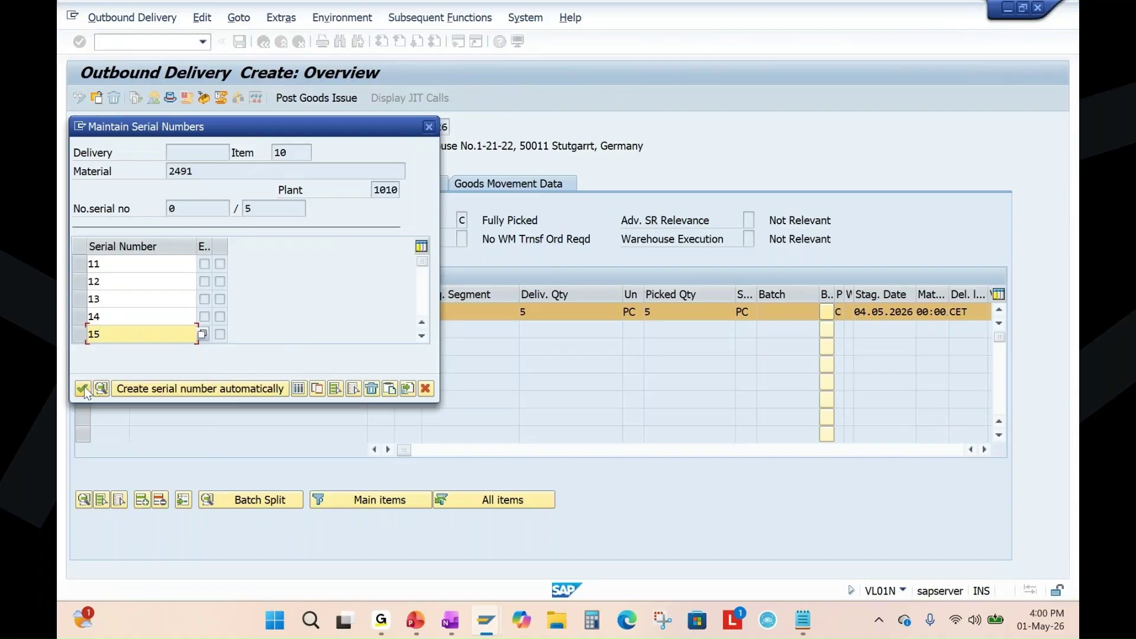
left_click(83, 388)
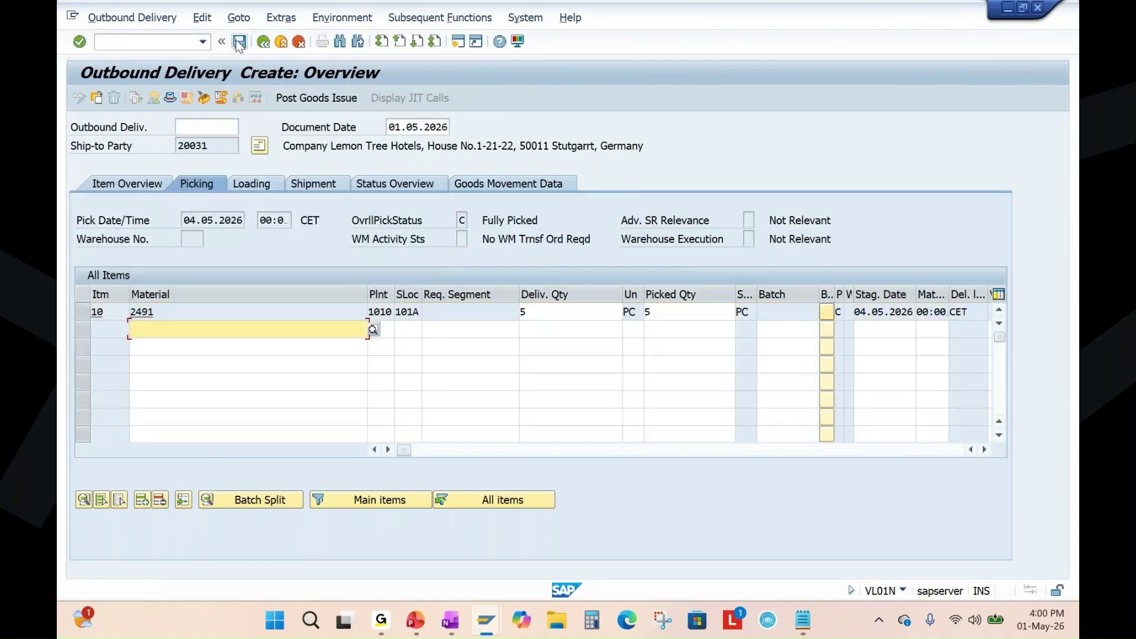
left_click(239, 41)
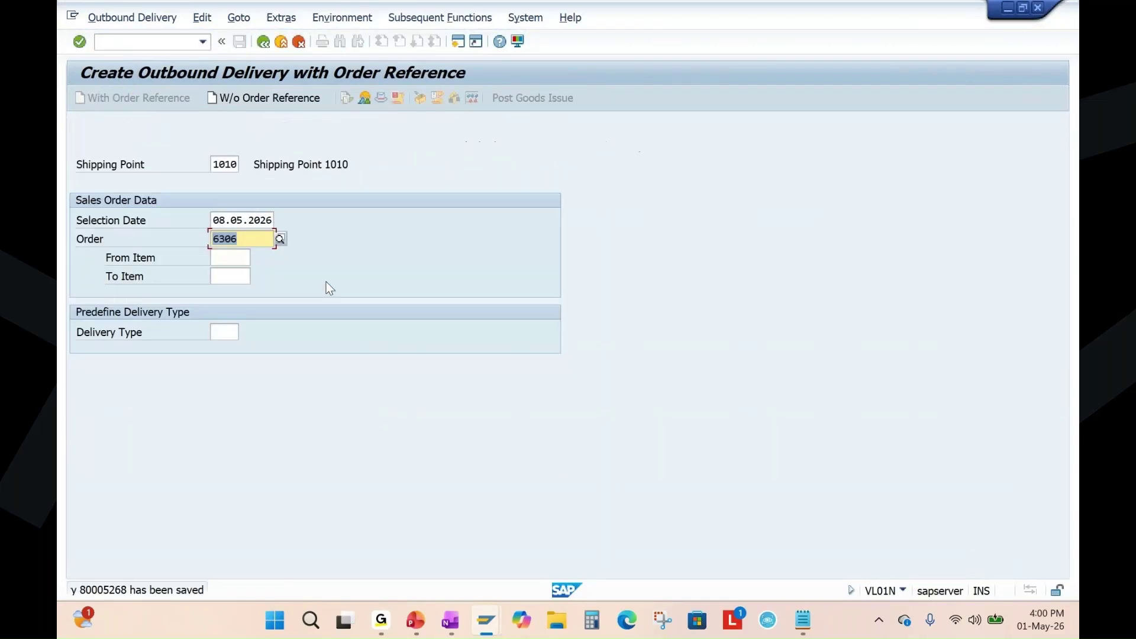
left_click(415, 621)
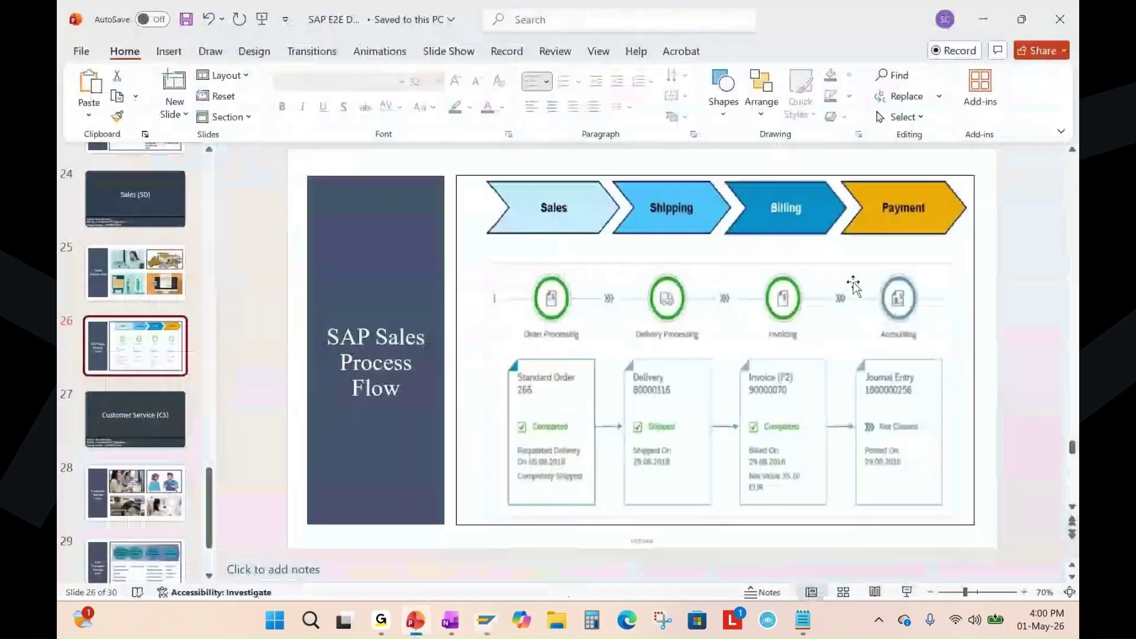
left_click(152, 287)
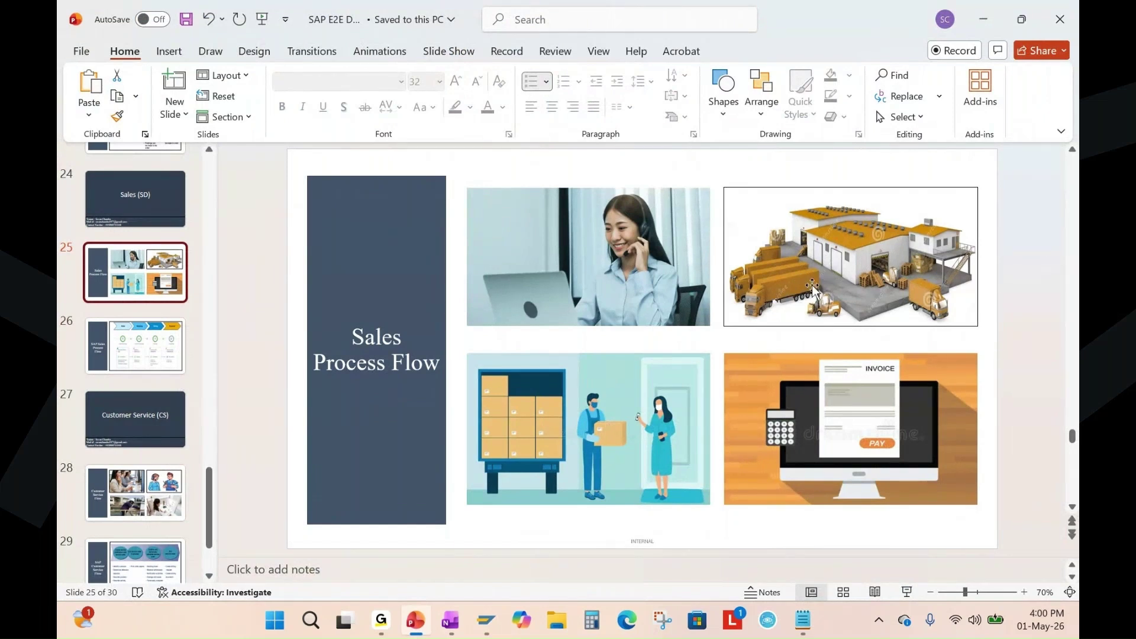
left_click(450, 620)
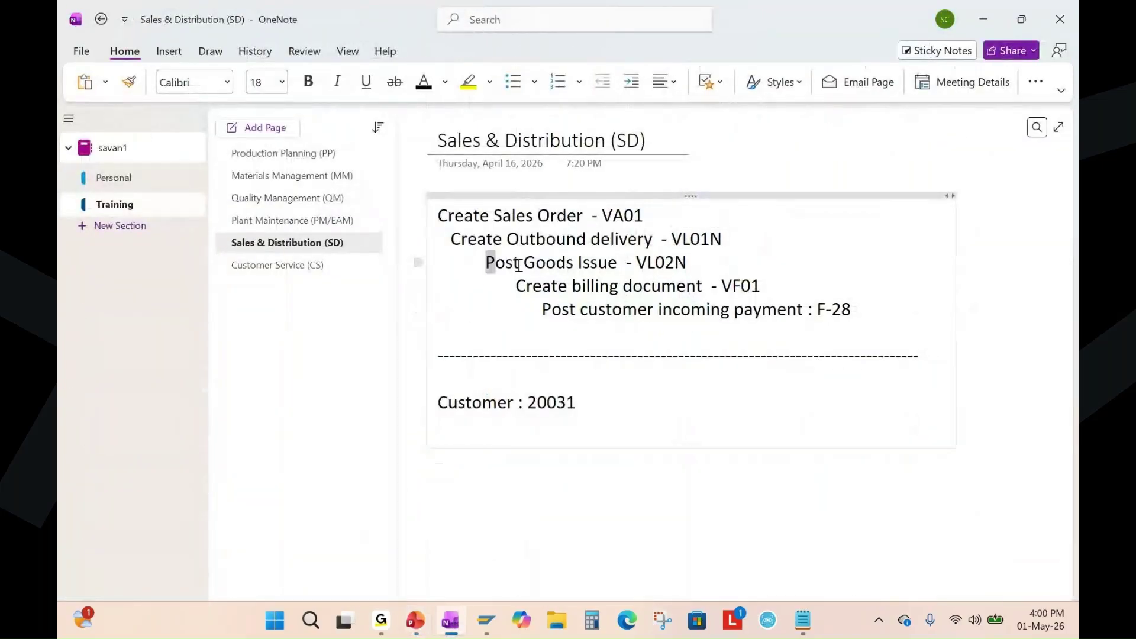
left_click_drag(487, 263, 691, 262)
mouse_move(486, 626)
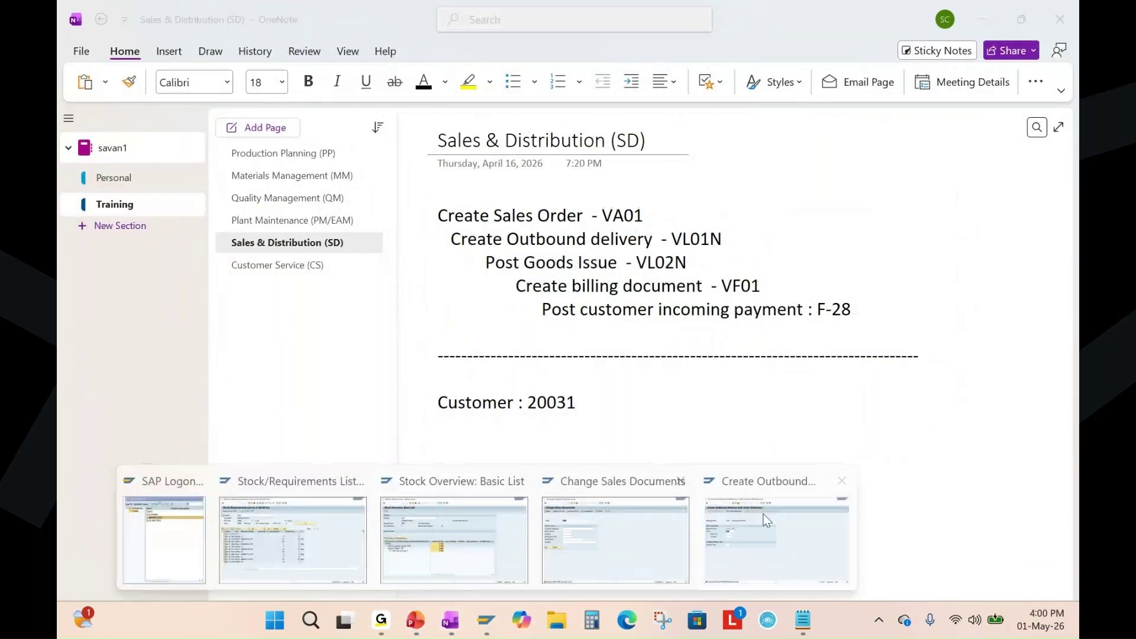
left_click(786, 509)
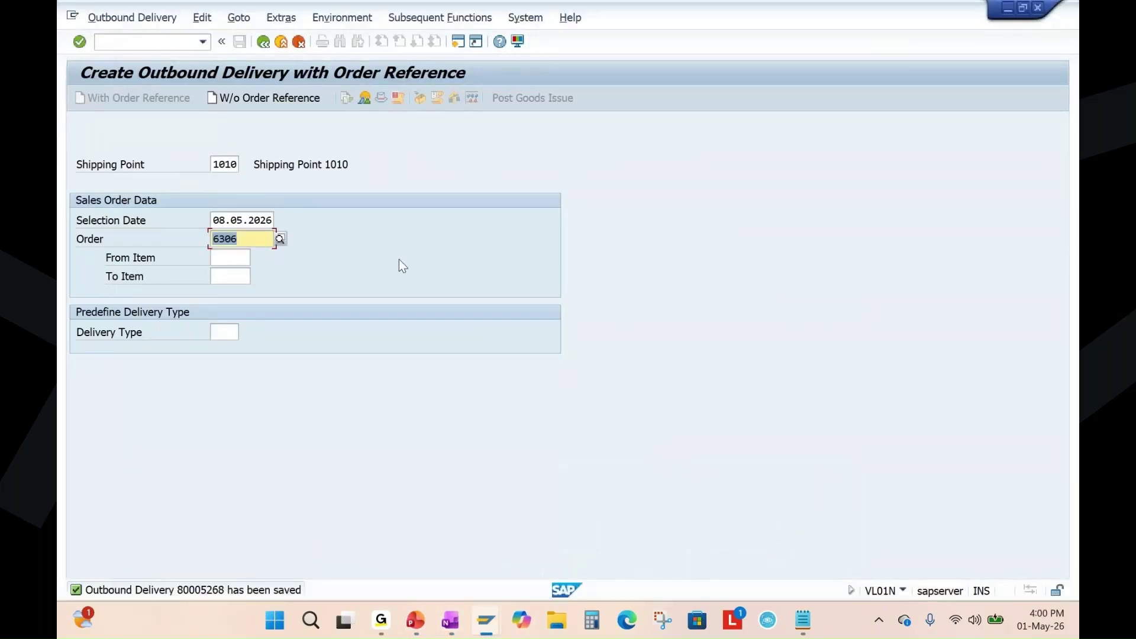
left_click(123, 21)
left_click(115, 68)
left_click(264, 158)
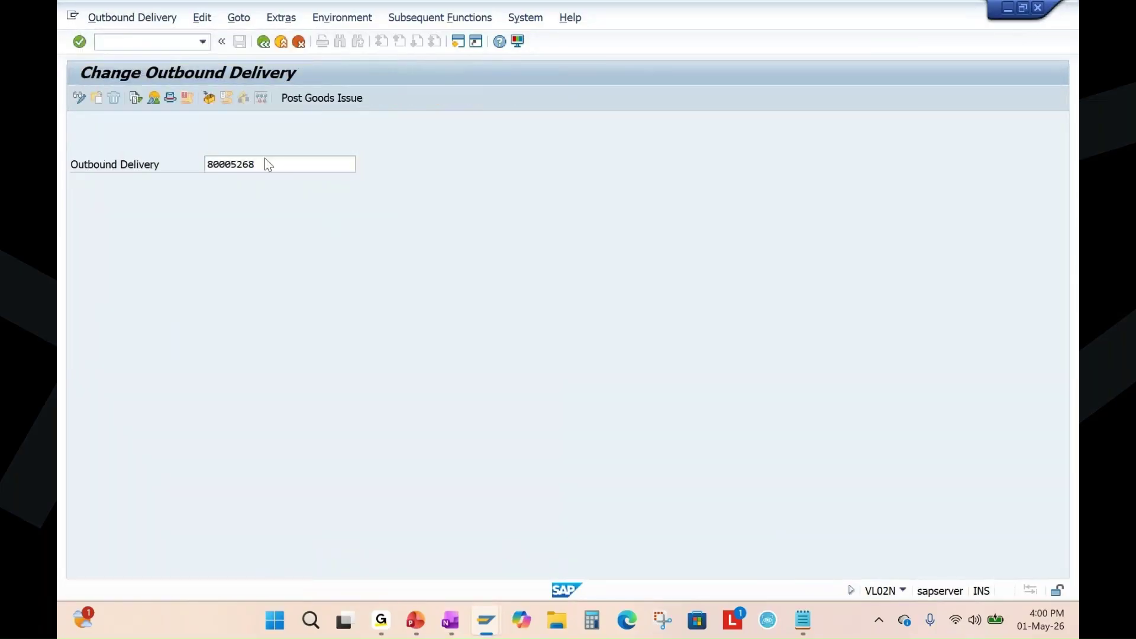
key("Return")
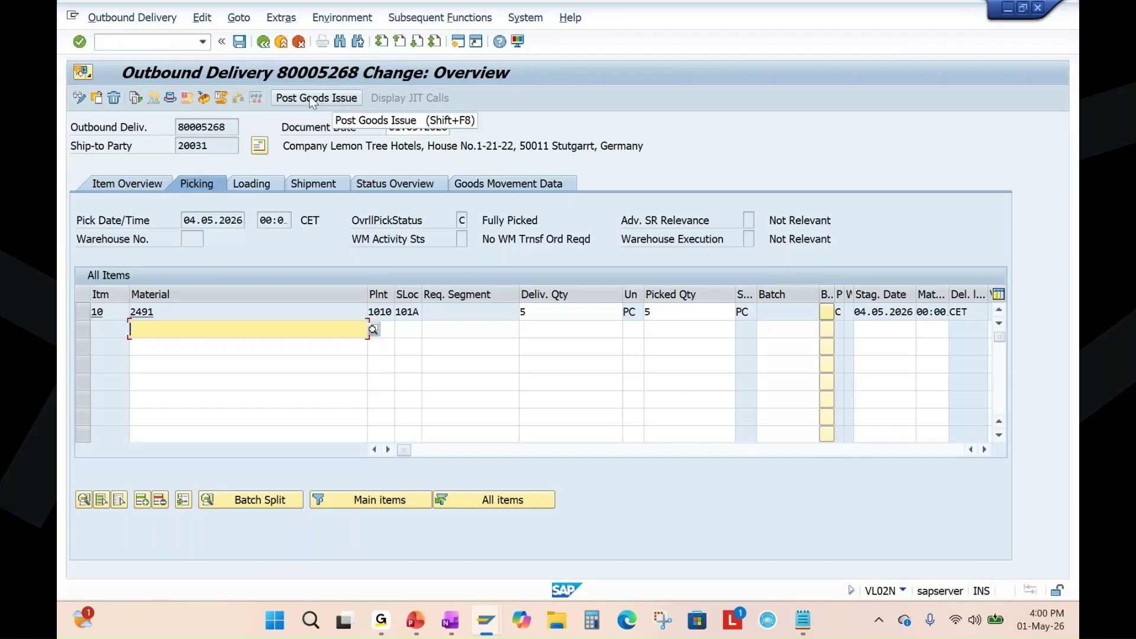
left_click(310, 99)
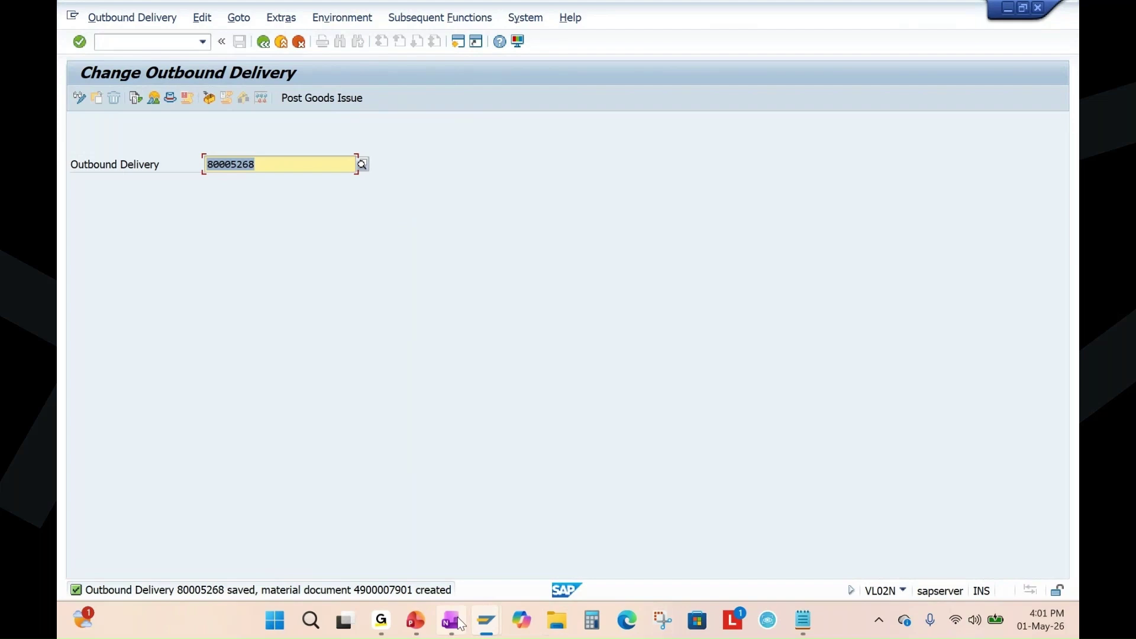
Refresh the stock overview for material 2491, checking the 101A Std. storage 1 stock.
left_click(486, 620)
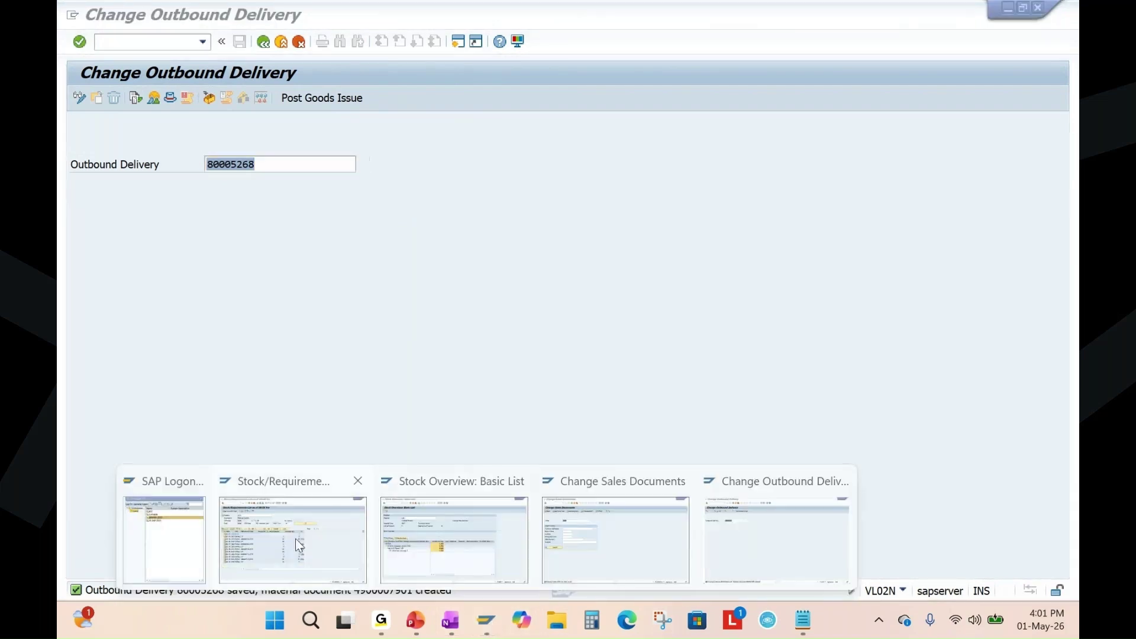
left_click(454, 539)
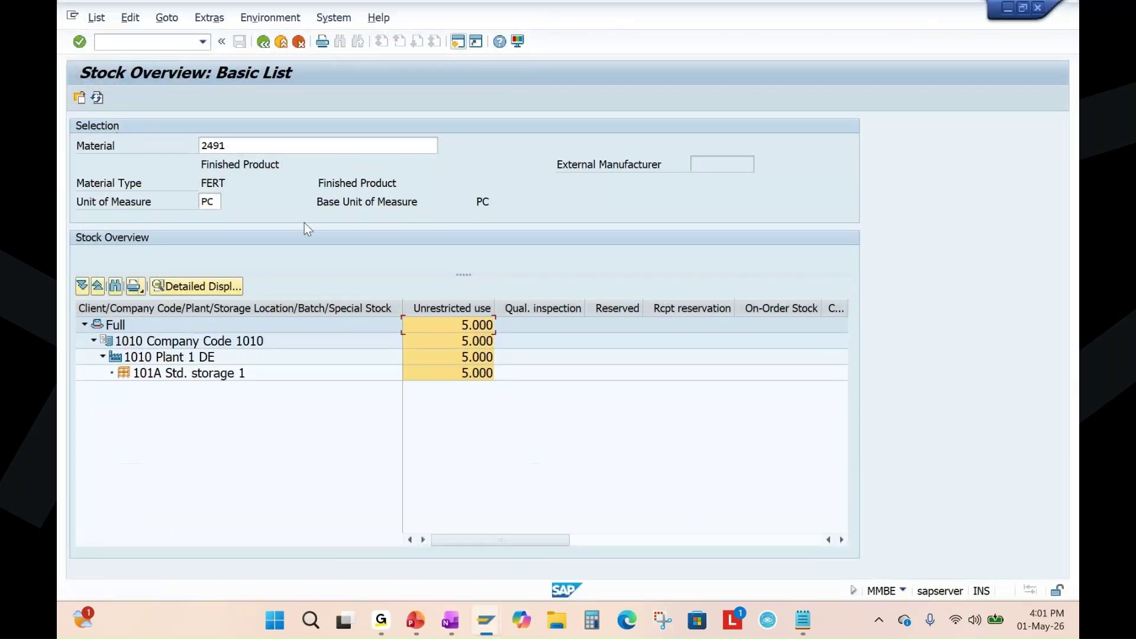
left_click(472, 372)
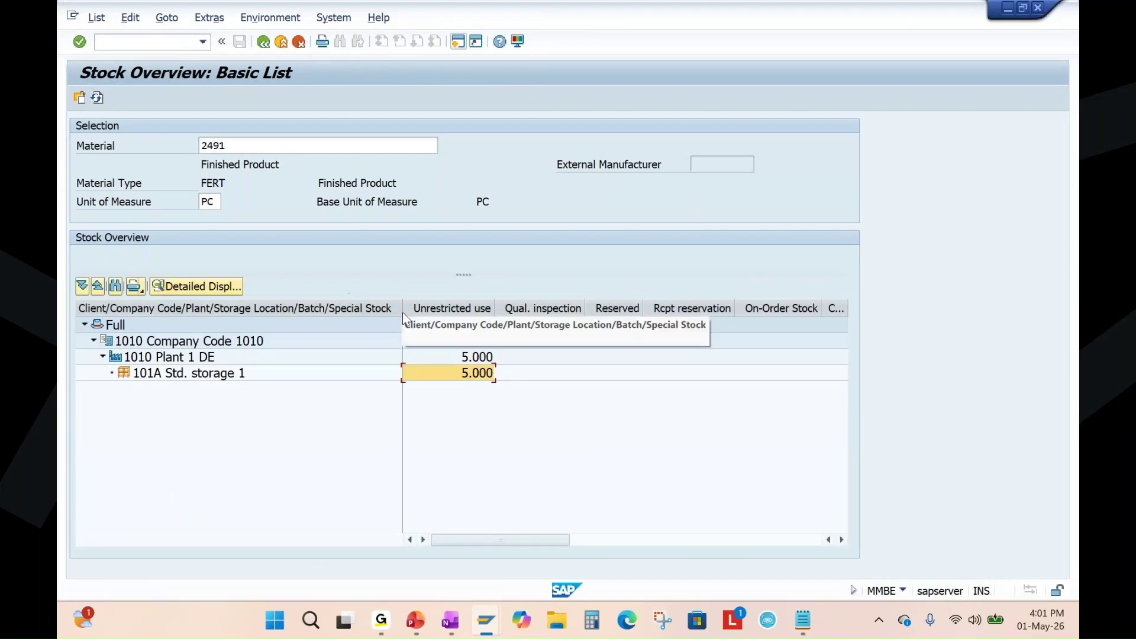
left_click(97, 98)
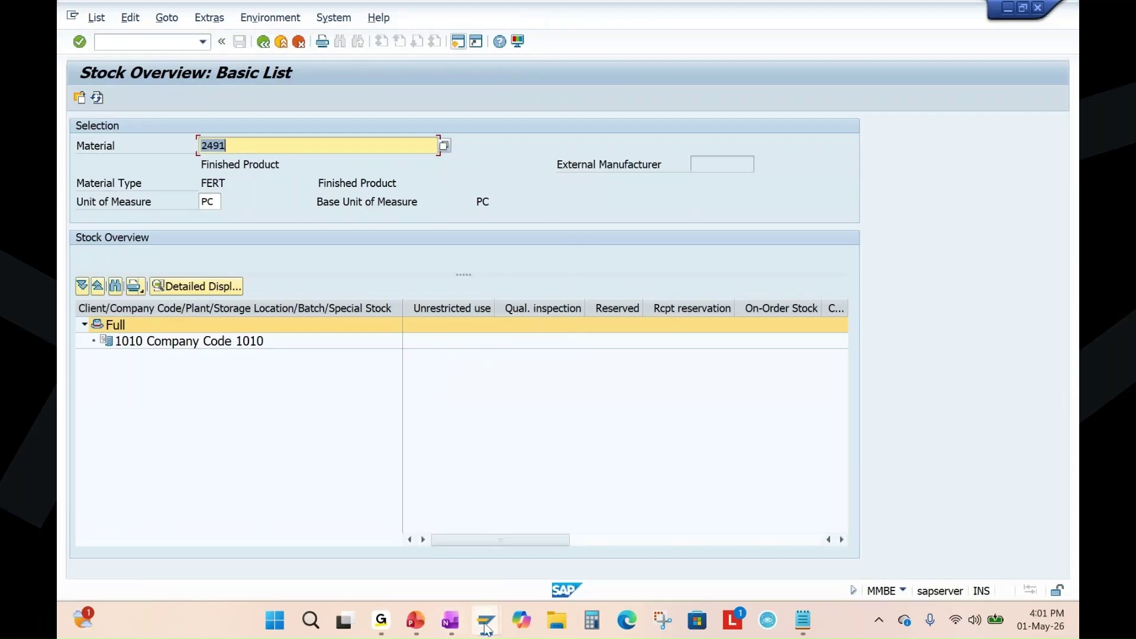
Refresh the stock/requirements list to confirm zero available stock, and bring back the Sales Process Flow slides.
mouse_move(486, 628)
left_click(301, 530)
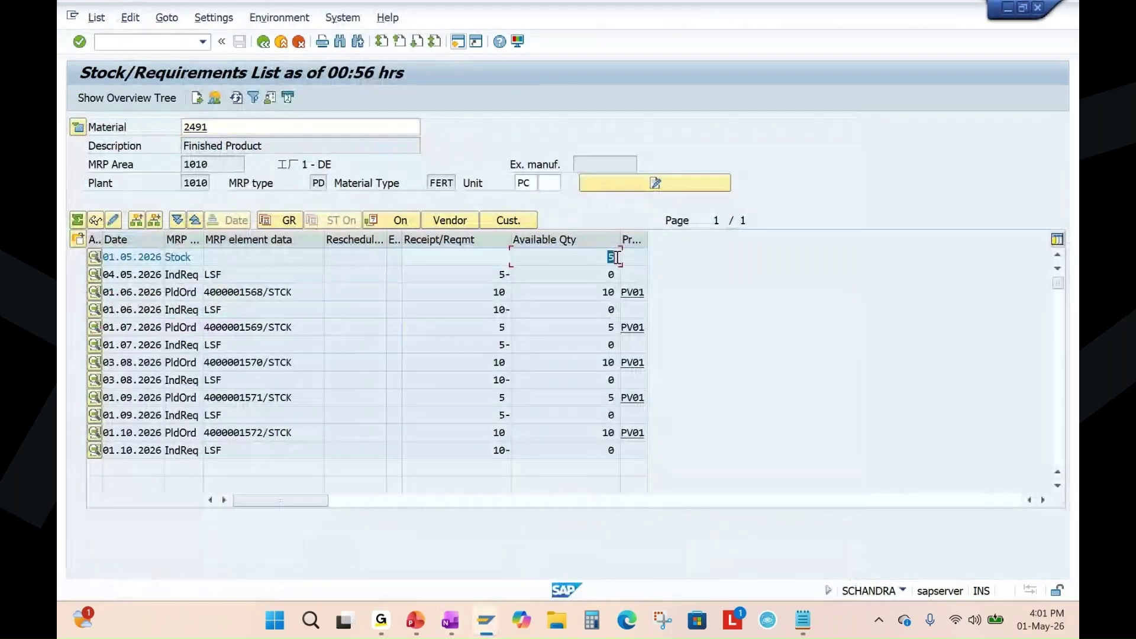
left_click(237, 98)
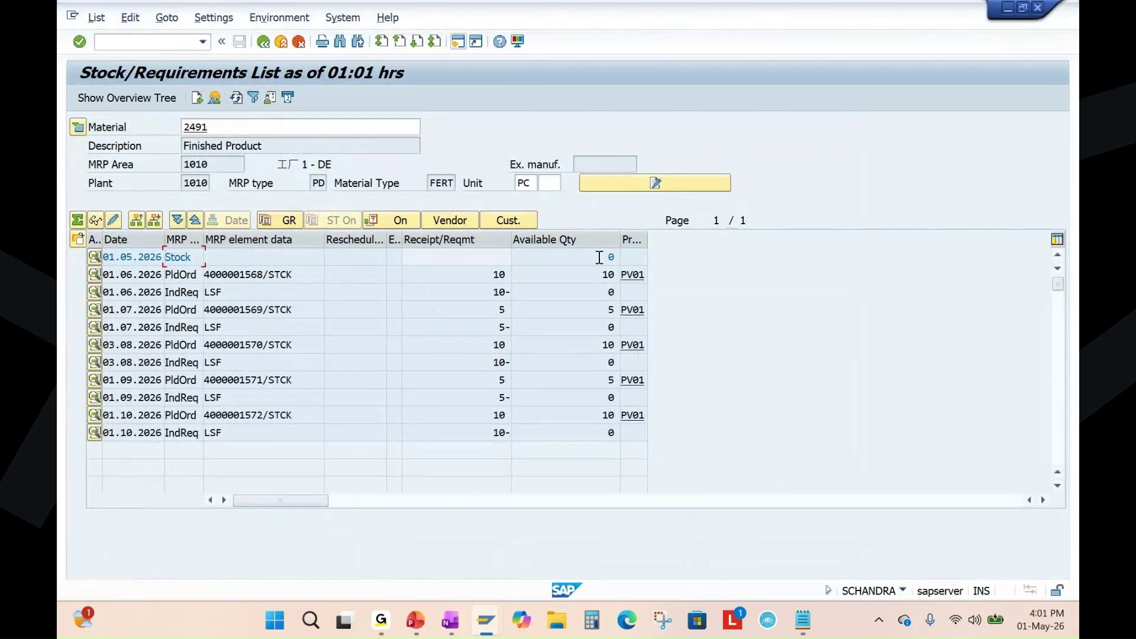
left_click(597, 259)
mouse_move(421, 632)
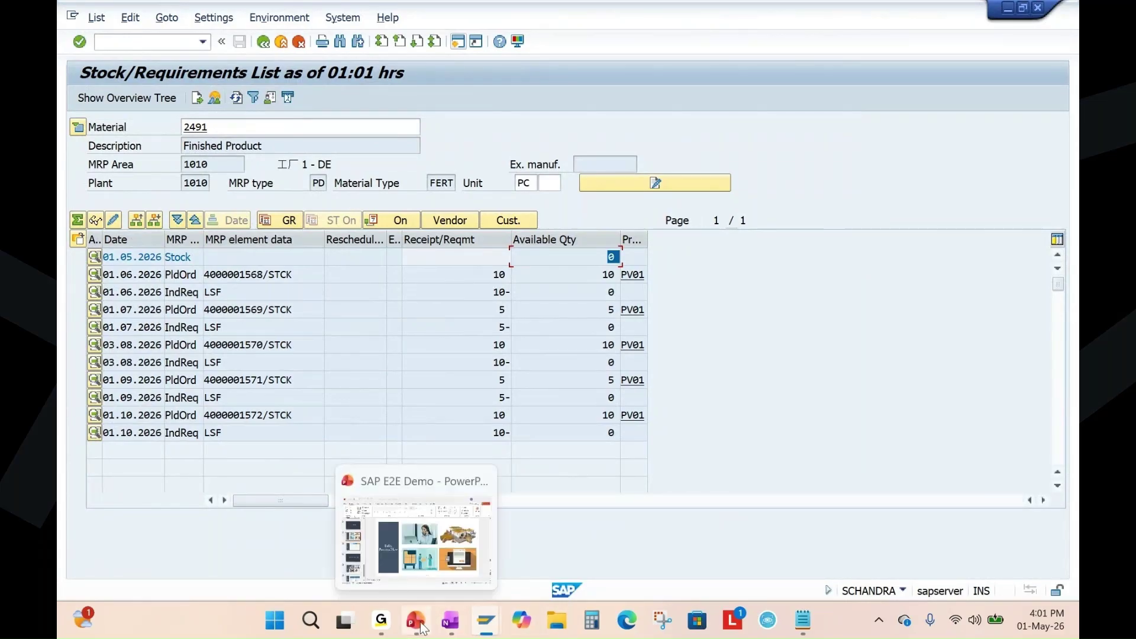
left_click(417, 536)
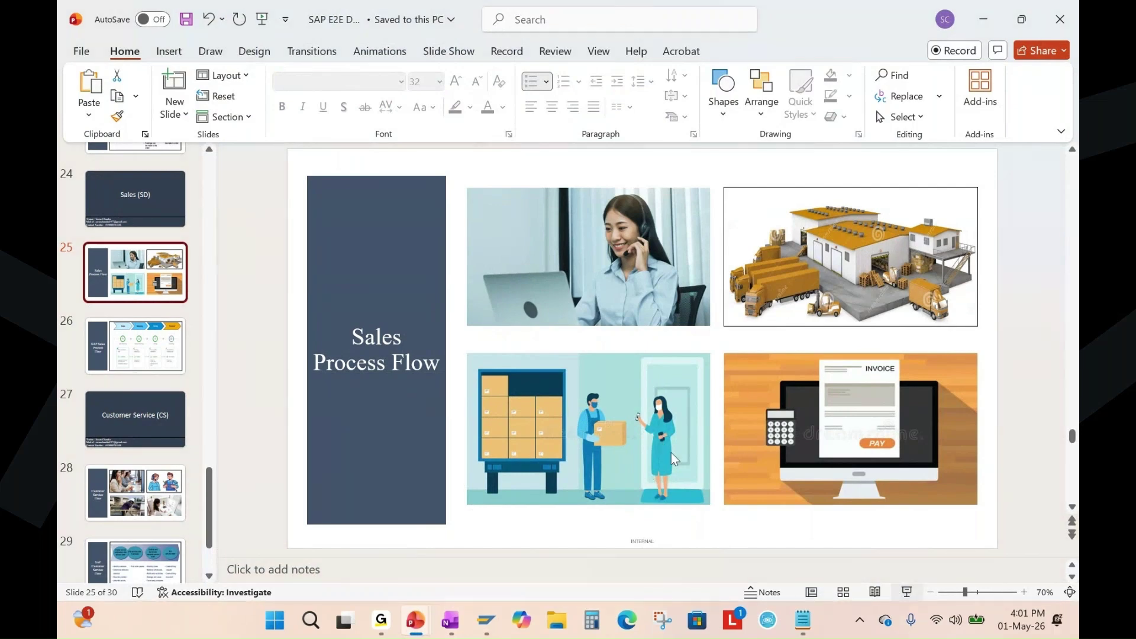
Present slide 25, marking the calculator and invoice in red ink, then erase it.
key("shift+F5")
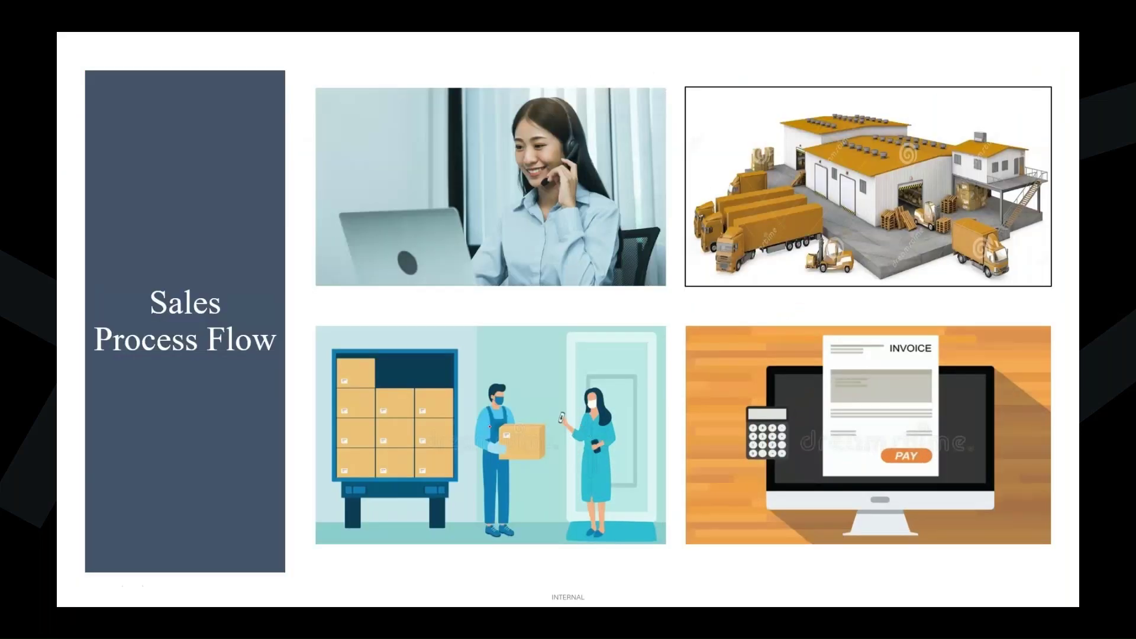
key("Right")
key("Right")
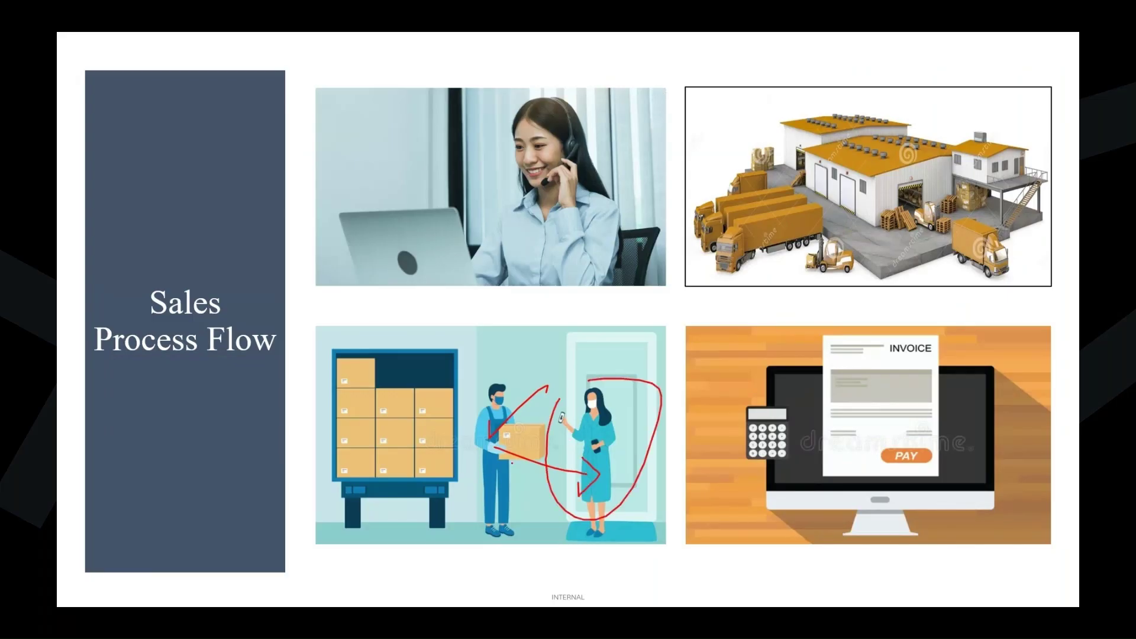
left_click_drag(744, 442, 823, 405)
left_click_drag(806, 422, 864, 391)
mouse_move(887, 338)
left_mouse_down()
mouse_move(935, 367)
mouse_move(850, 347)
left_mouse_up()
key("e")
key("Escape")
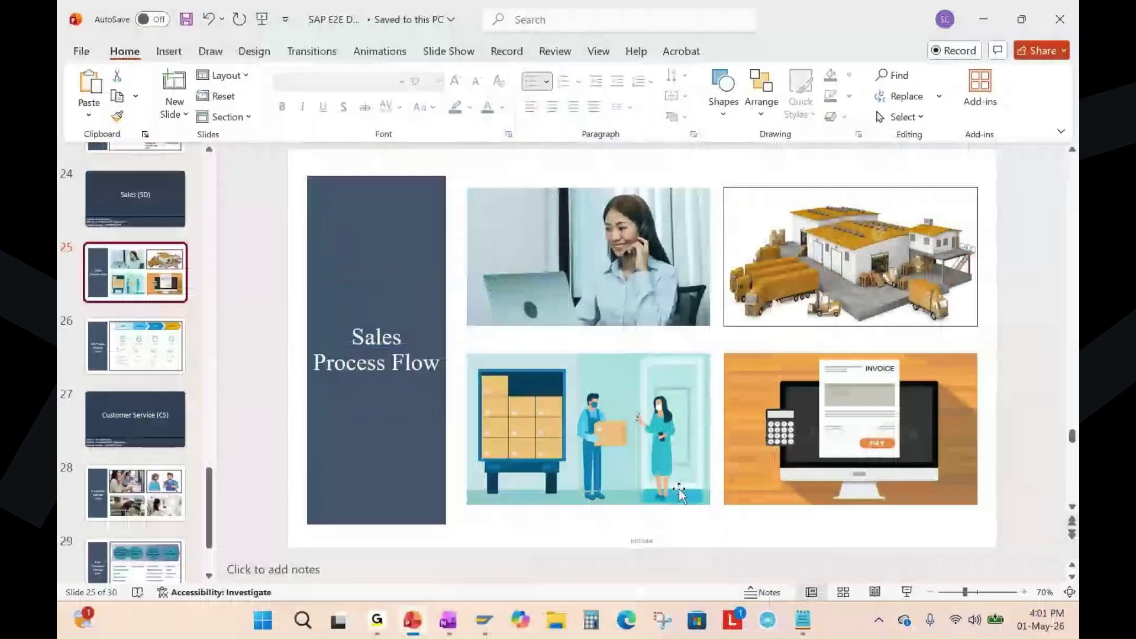
Mark the 'Create billing document - VF01' step in the notes and return to Change Outbound Delivery.
left_click(450, 621)
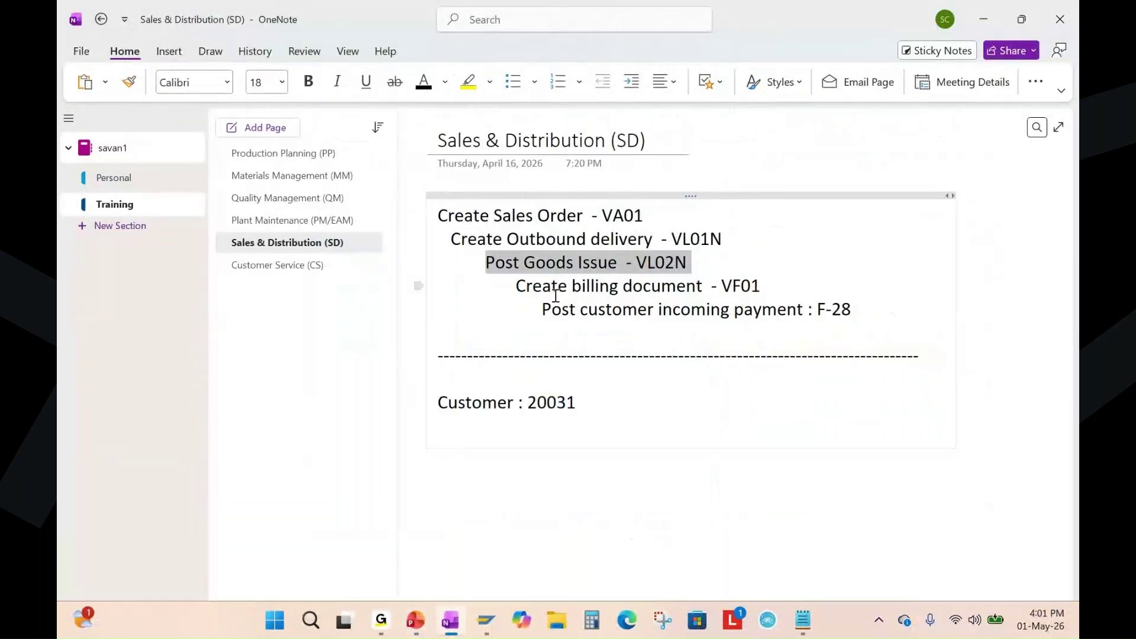
left_click_drag(525, 288, 762, 287)
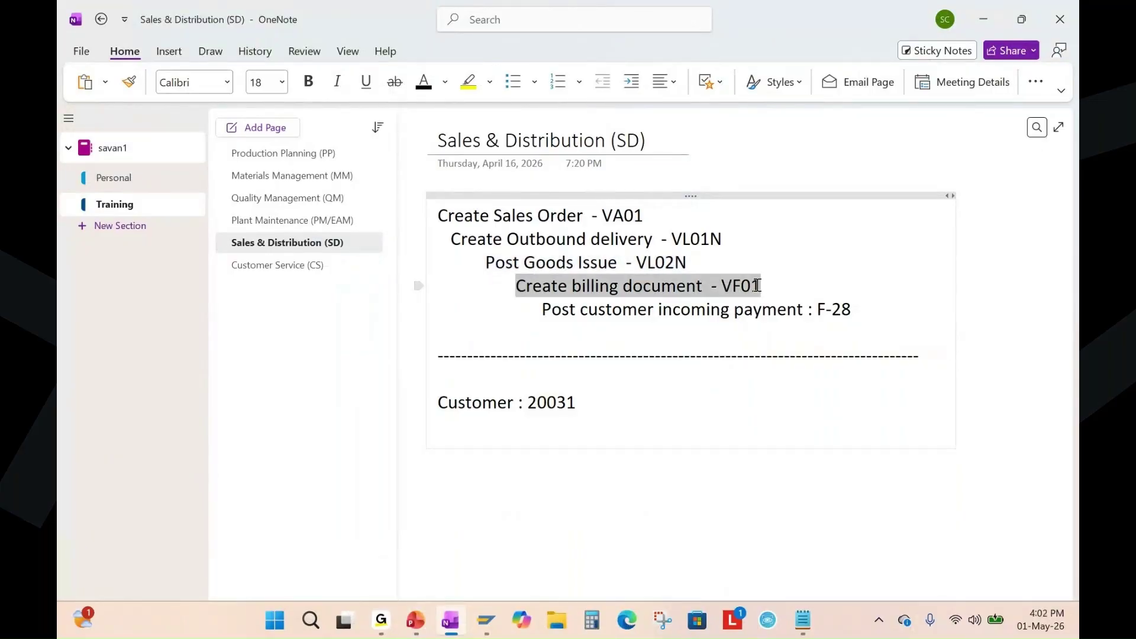
mouse_move(486, 621)
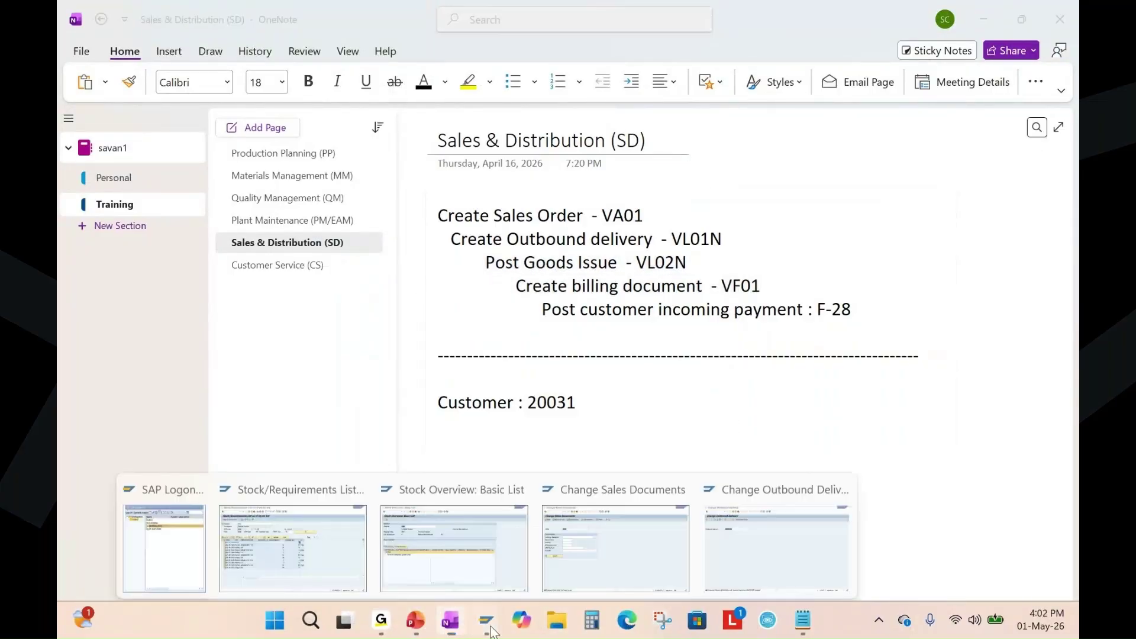
left_click(736, 534)
Bill delivery 80005268 in VF01 and save the invoice for material 2491 at 490.00 EUR.
left_click(184, 41)
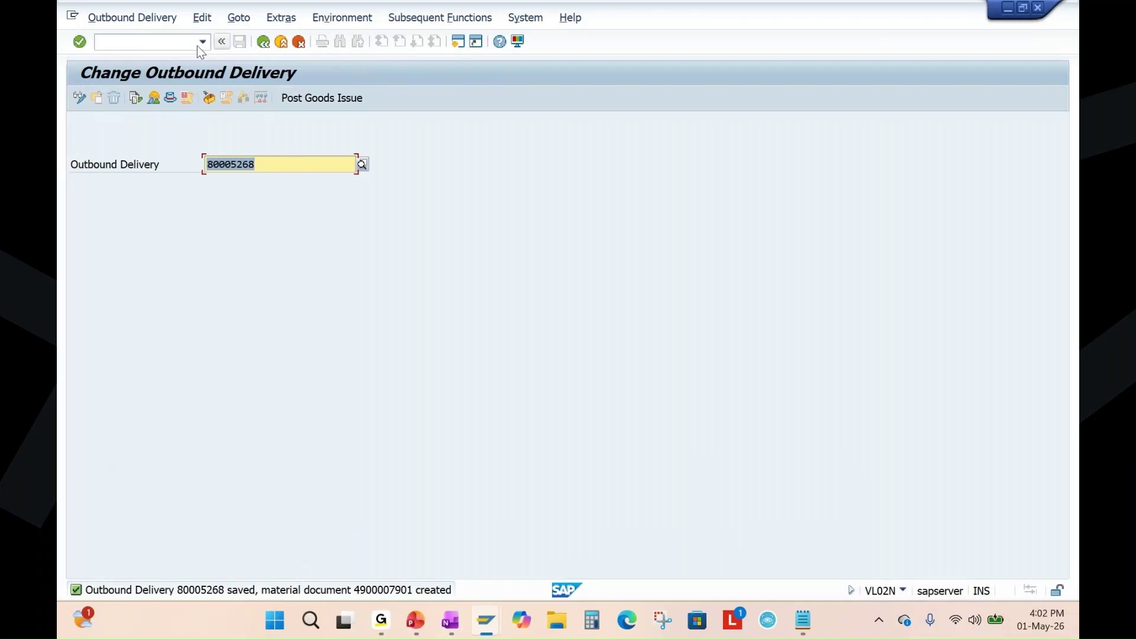
type("/nvf01")
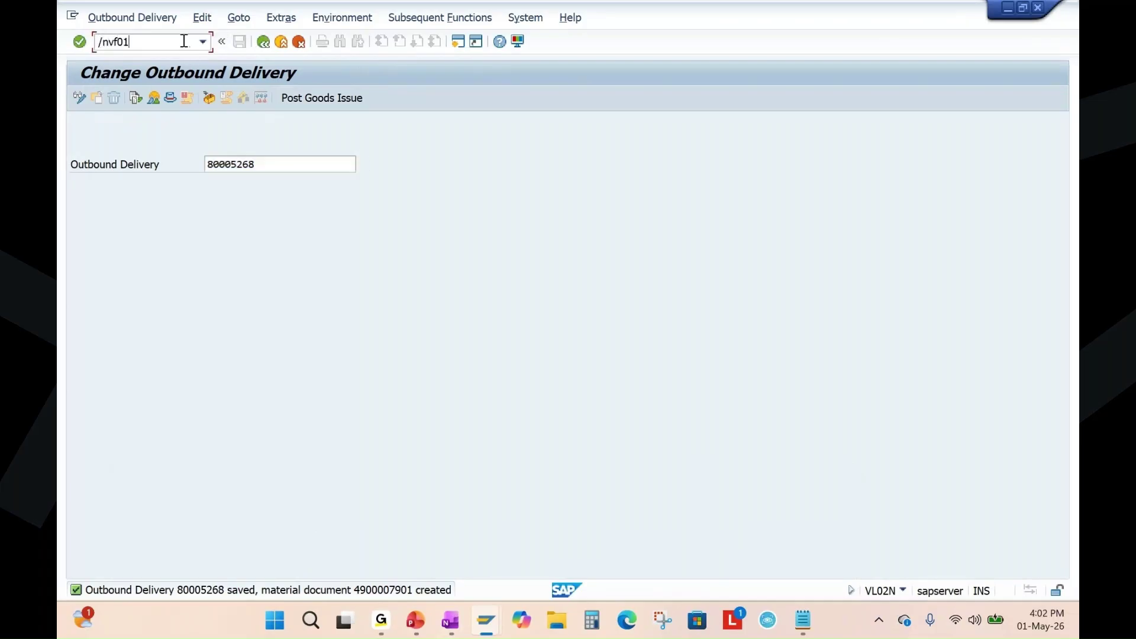
key("Return")
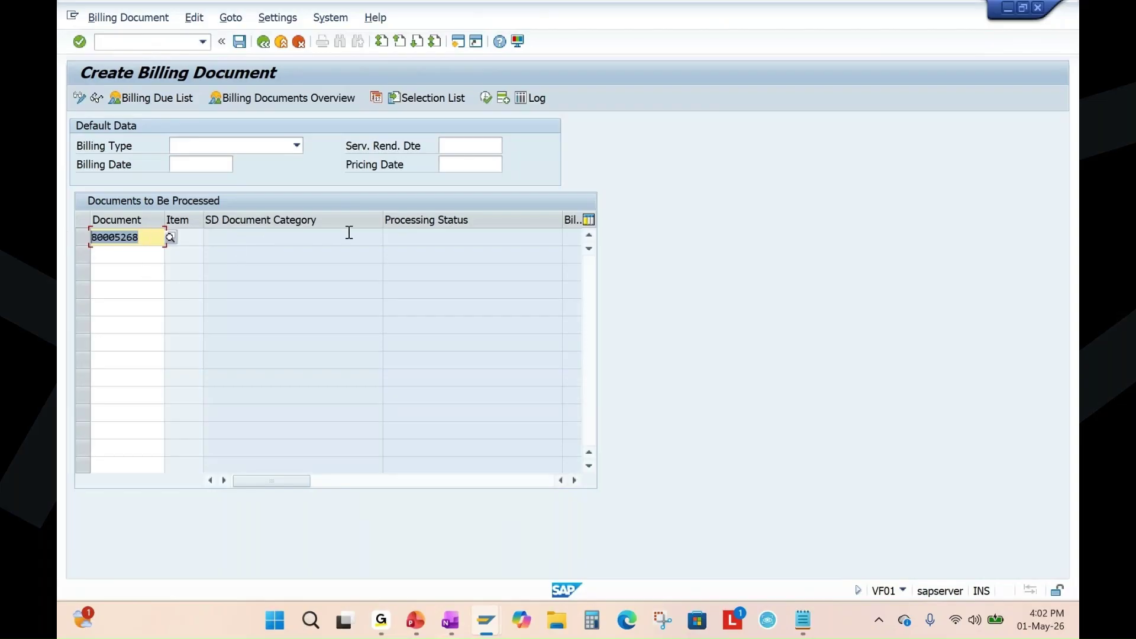
key("Return")
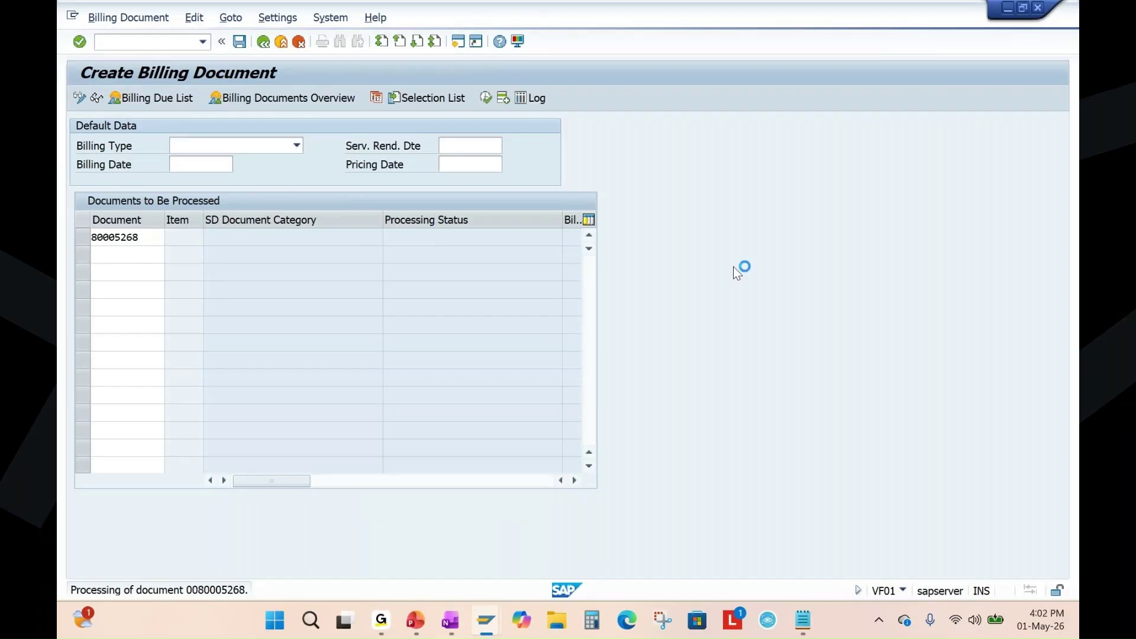
left_click_drag(162, 244, 118, 244)
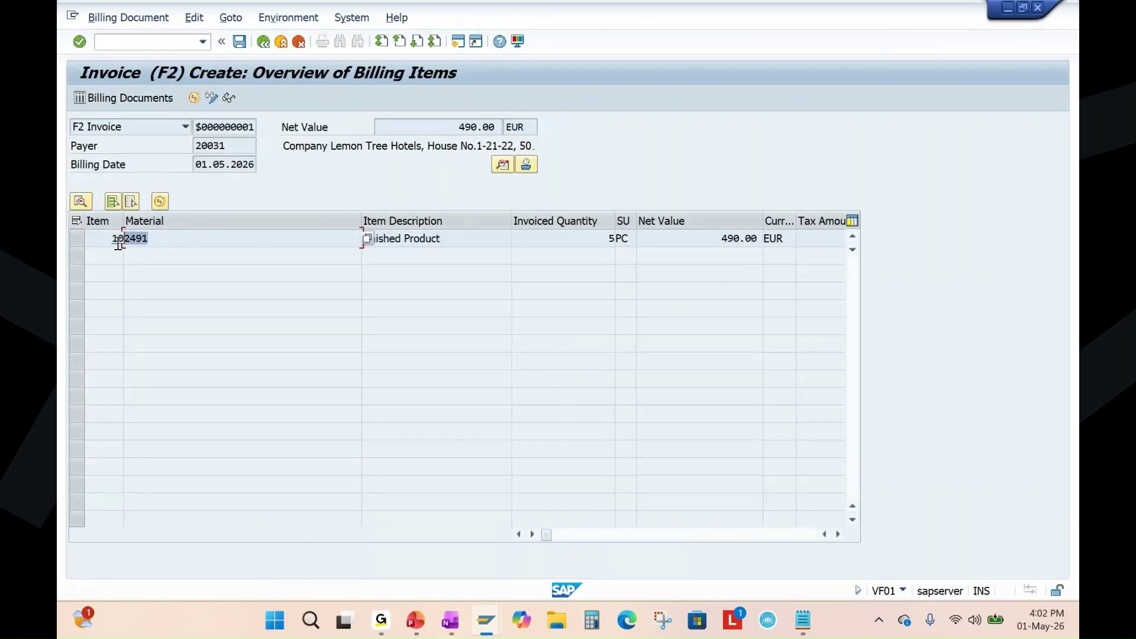
left_click_drag(720, 238, 777, 237)
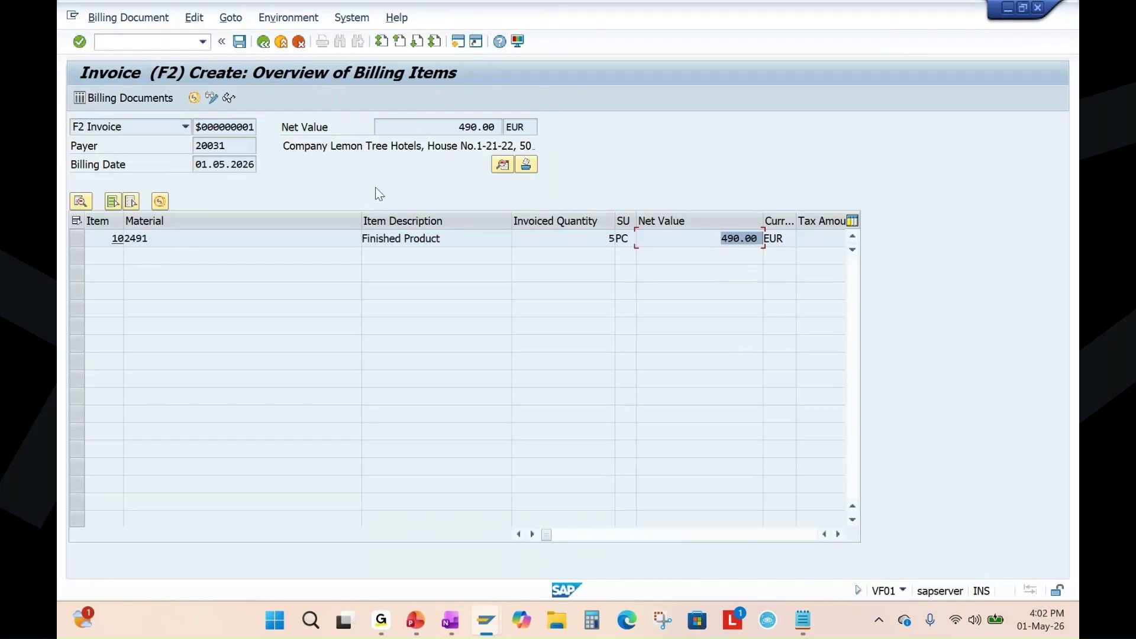
left_click(244, 42)
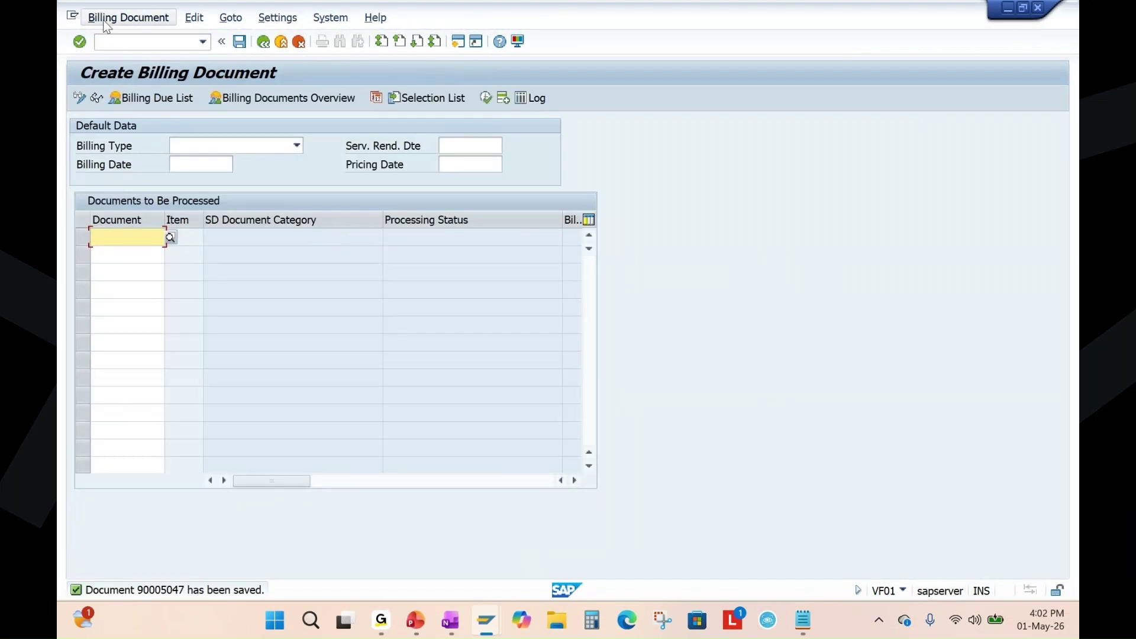
Open billing document 90005047 for changing, clearing the error on the document number.
left_click(127, 17)
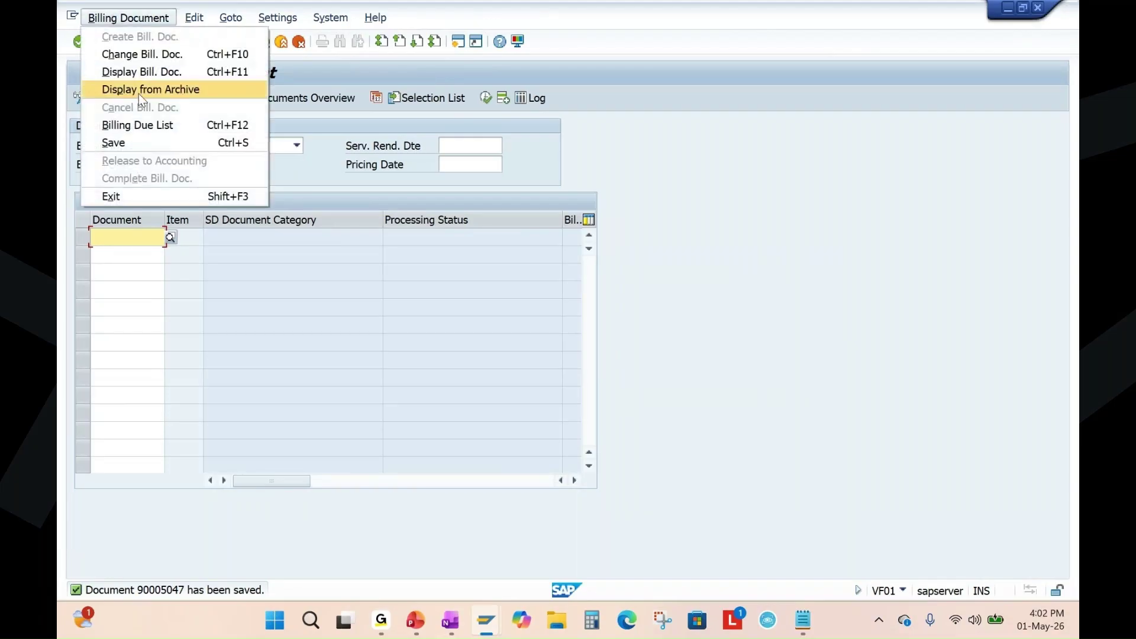
left_click(159, 54)
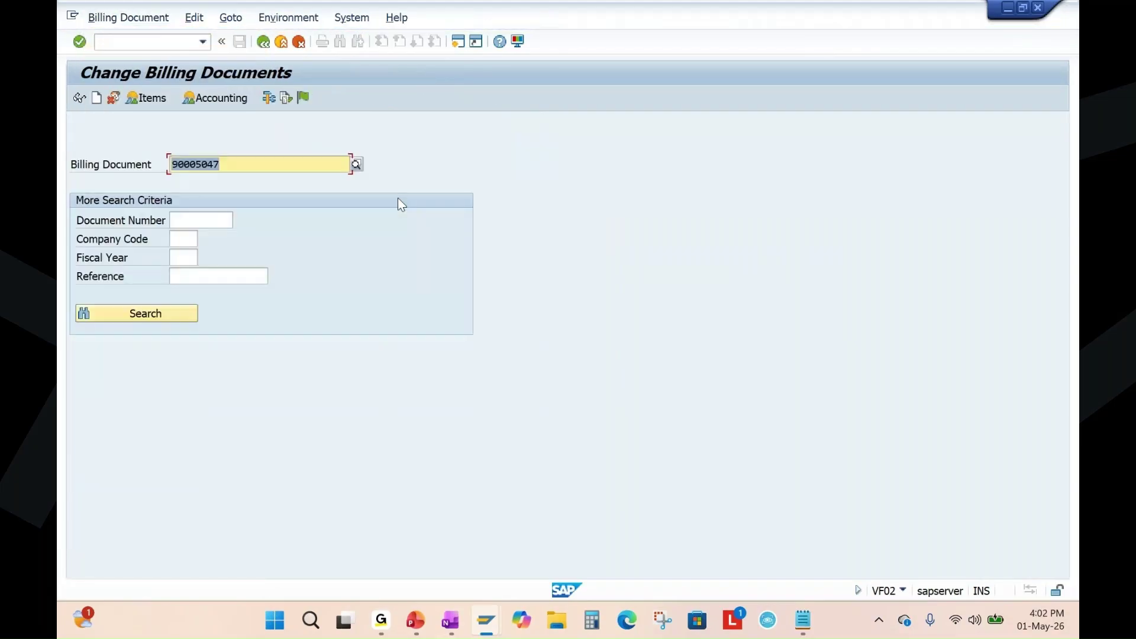
key("Return")
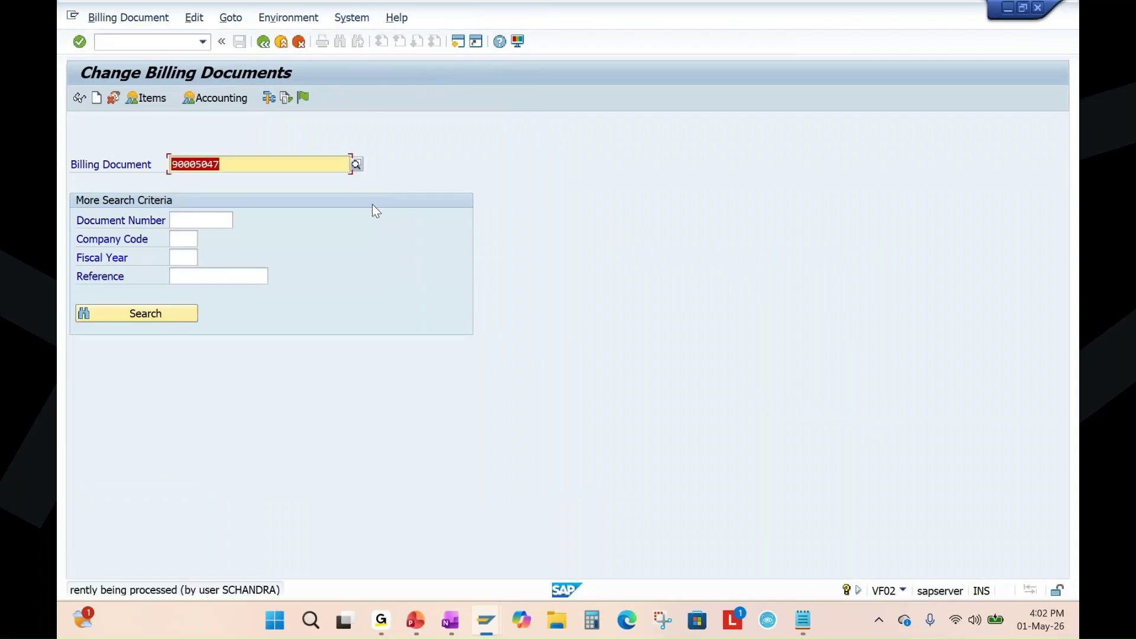
key("Return")
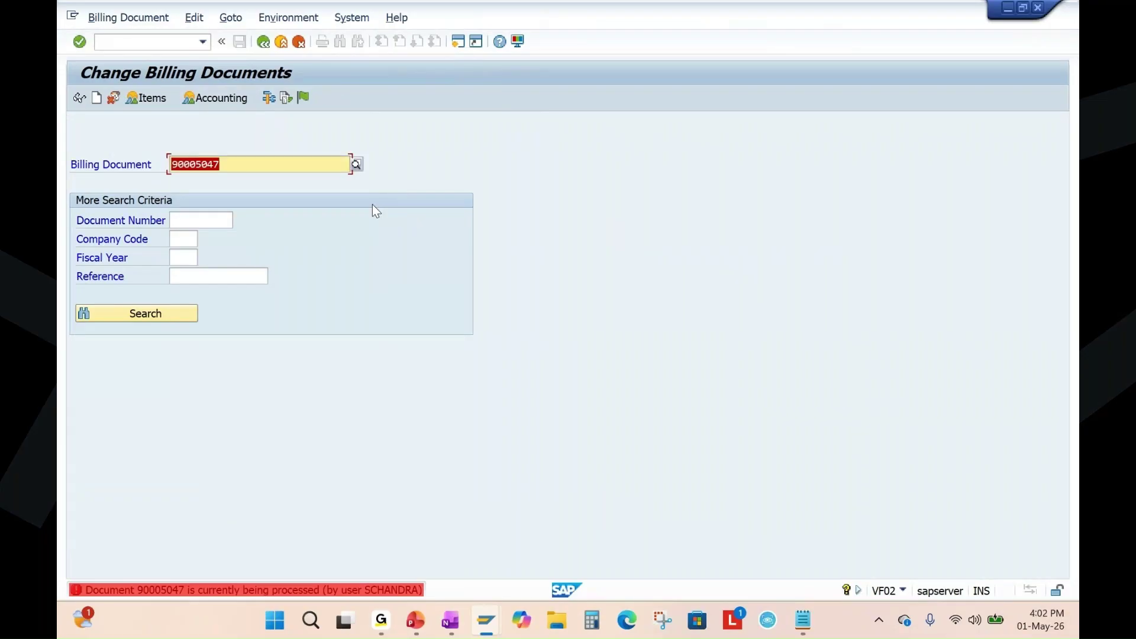
left_click(233, 163)
key("Return")
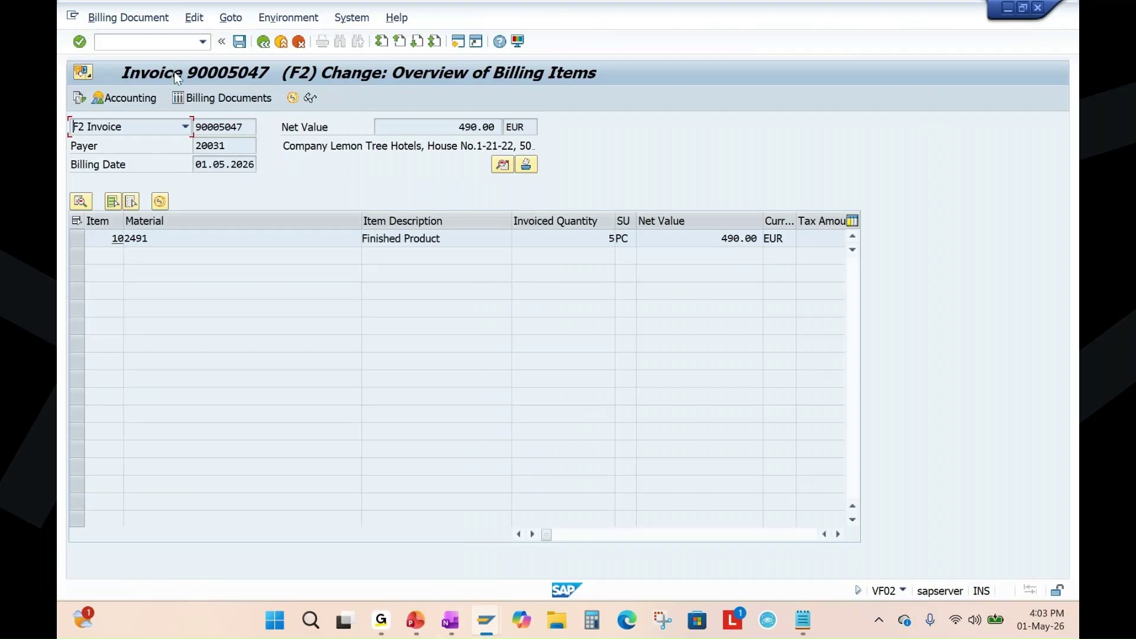
Select item 10 and display the invoice header's output records.
left_click(76, 237)
left_click(231, 18)
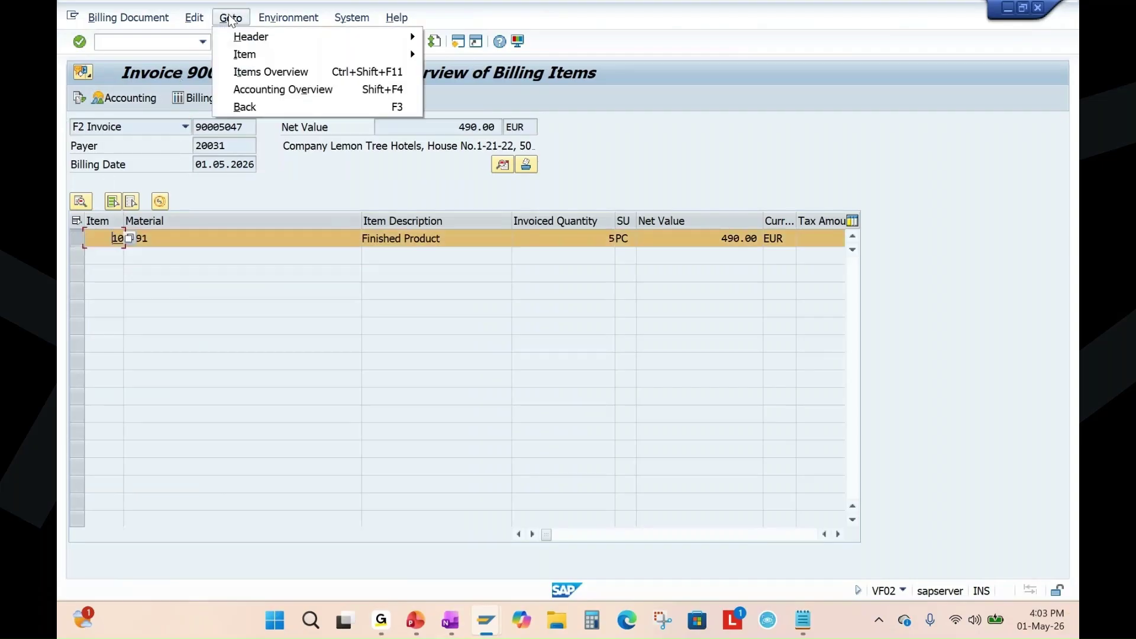
mouse_move(243, 41)
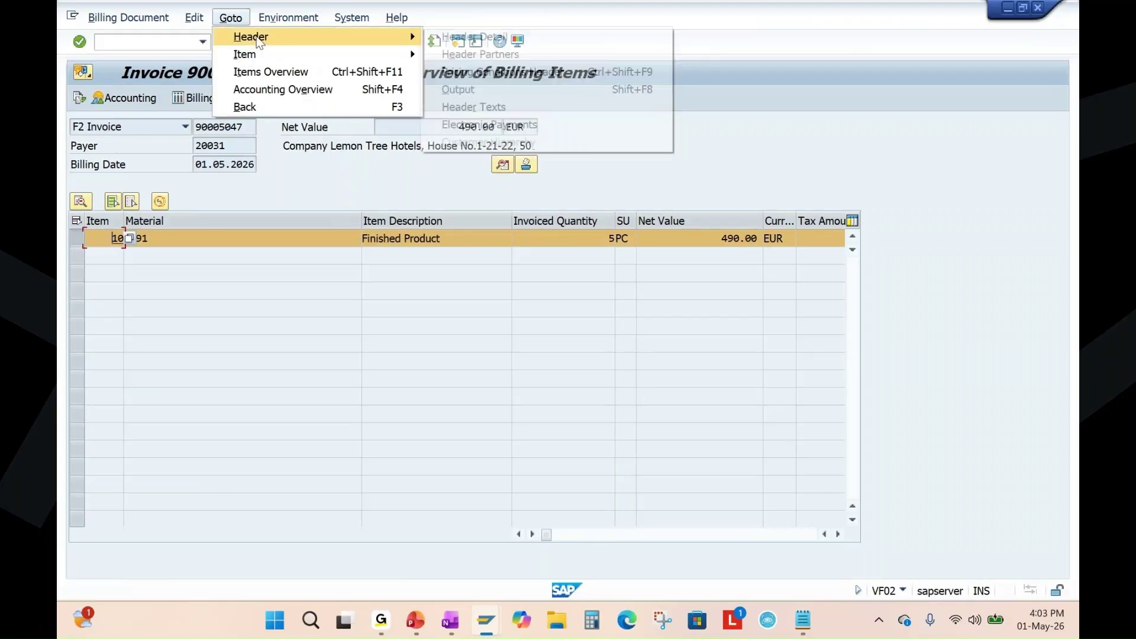
left_click(481, 90)
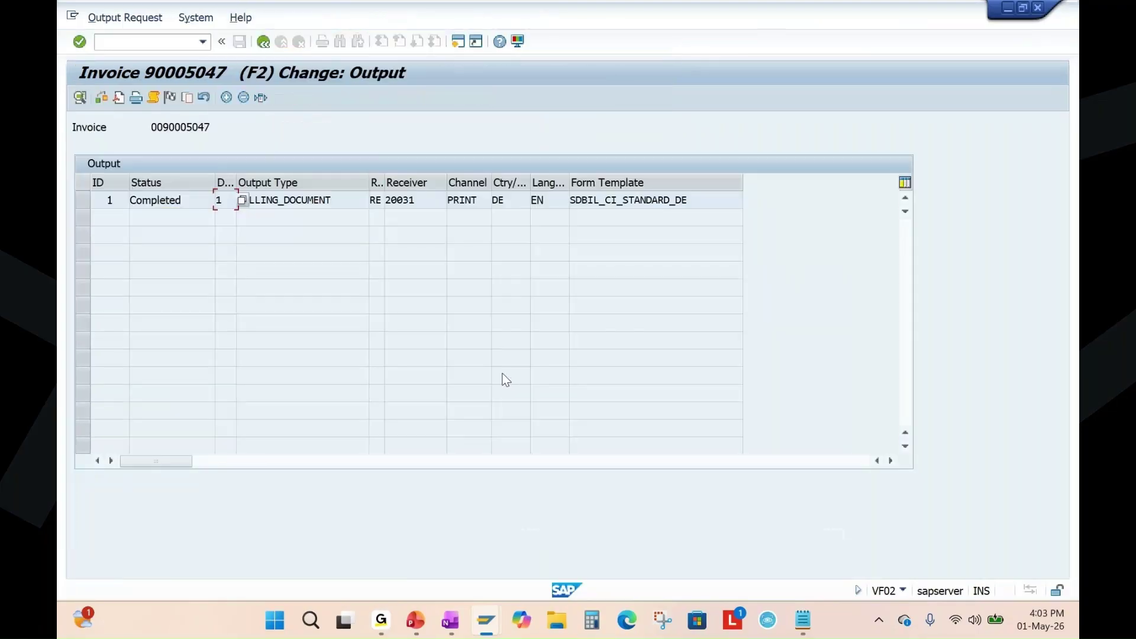
left_click(88, 198)
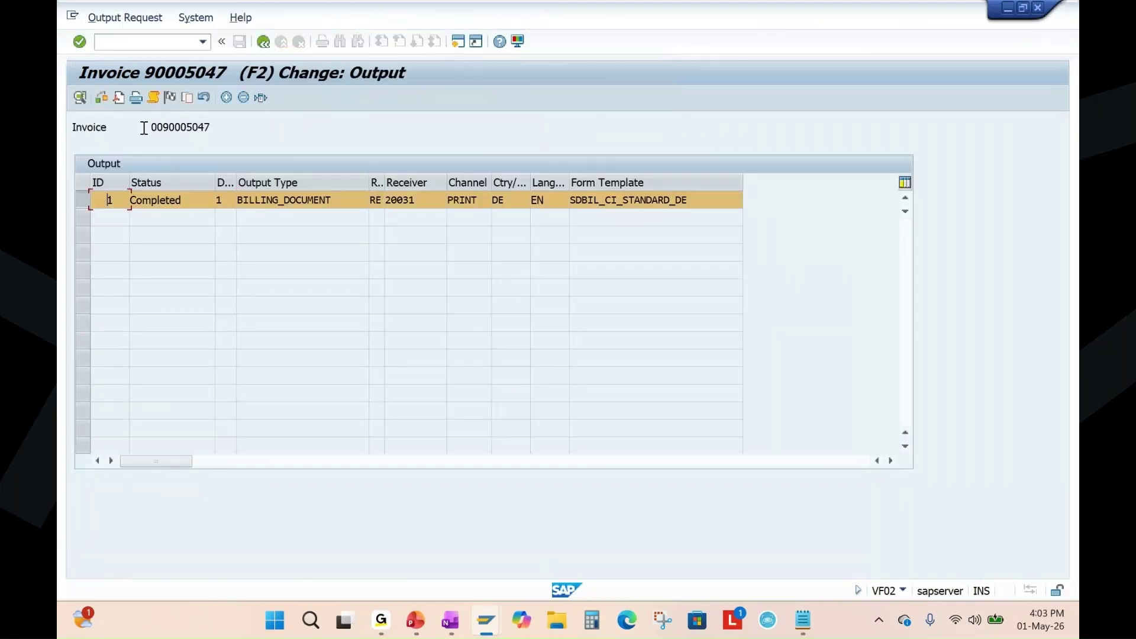
left_click(119, 98)
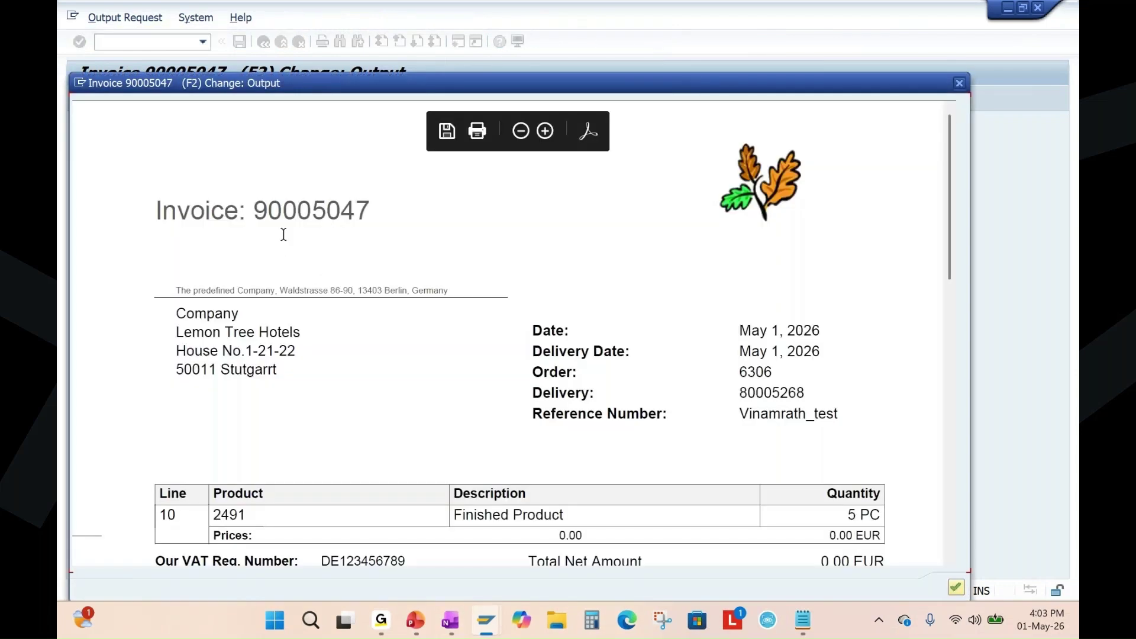
scroll(486, 329, "down", 10)
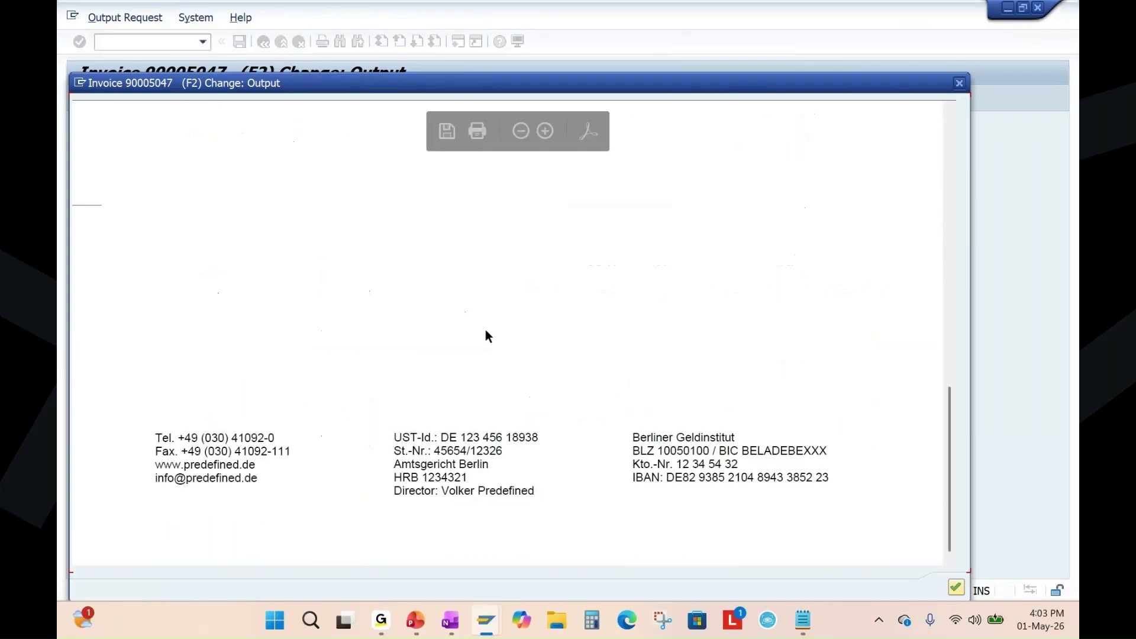
scroll(485, 332, "up", 10)
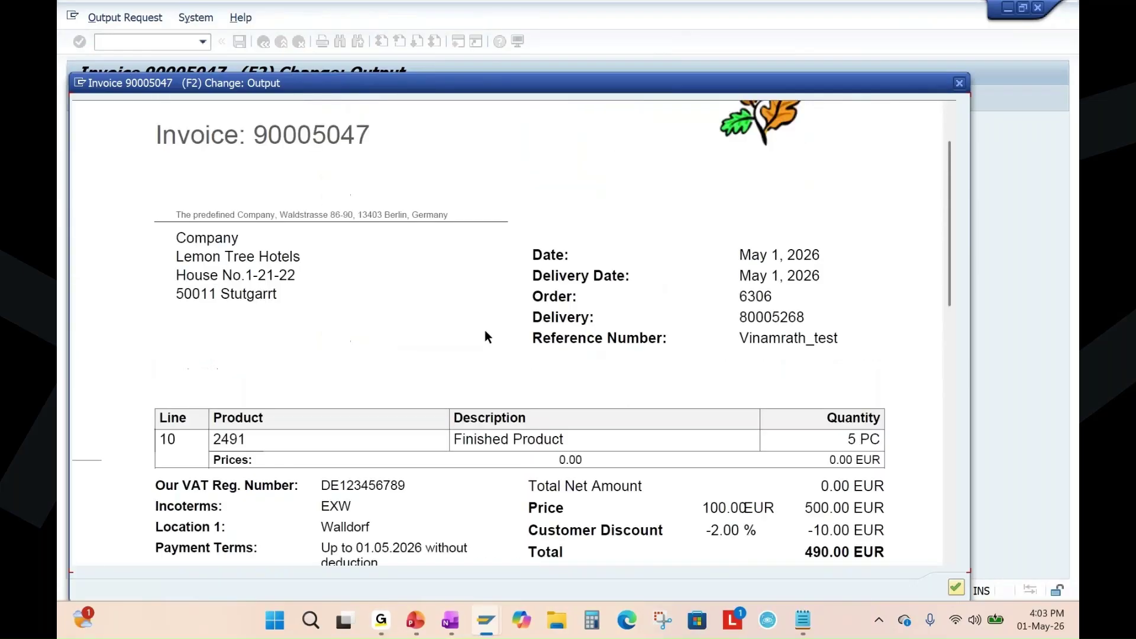
scroll(485, 337, "up", 2)
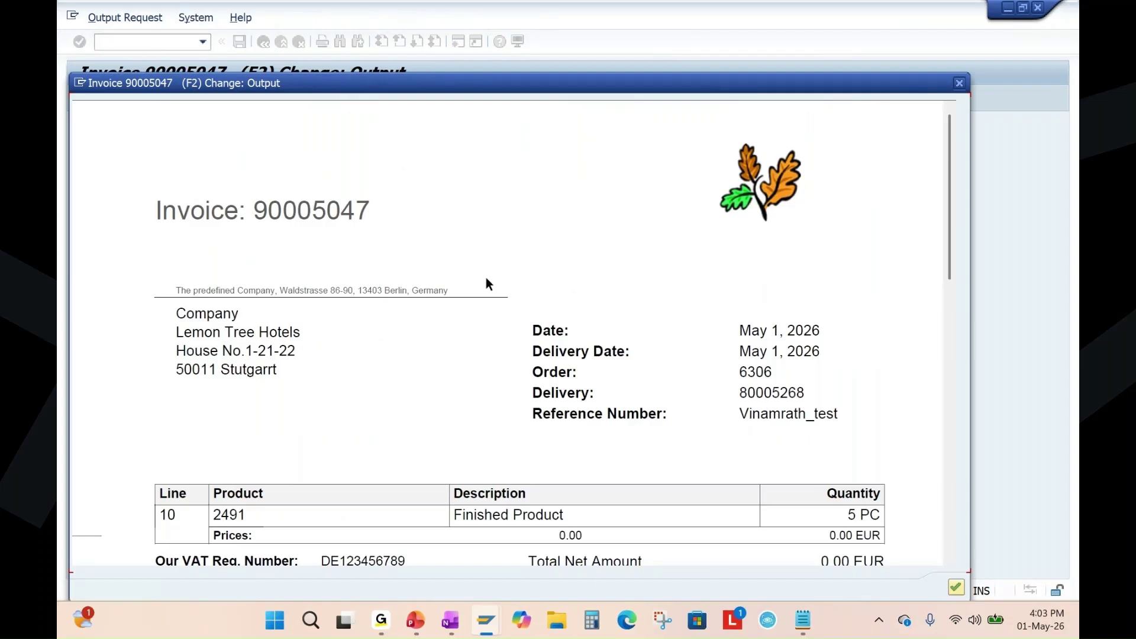
scroll(608, 358, "down", 3)
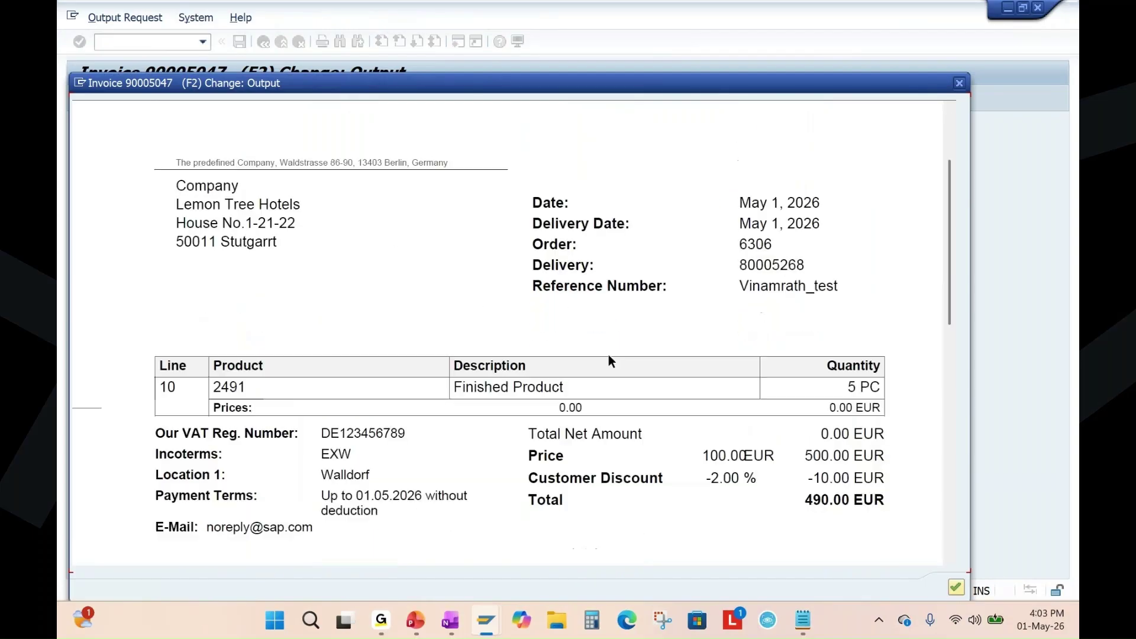
scroll(612, 367, "up", 3)
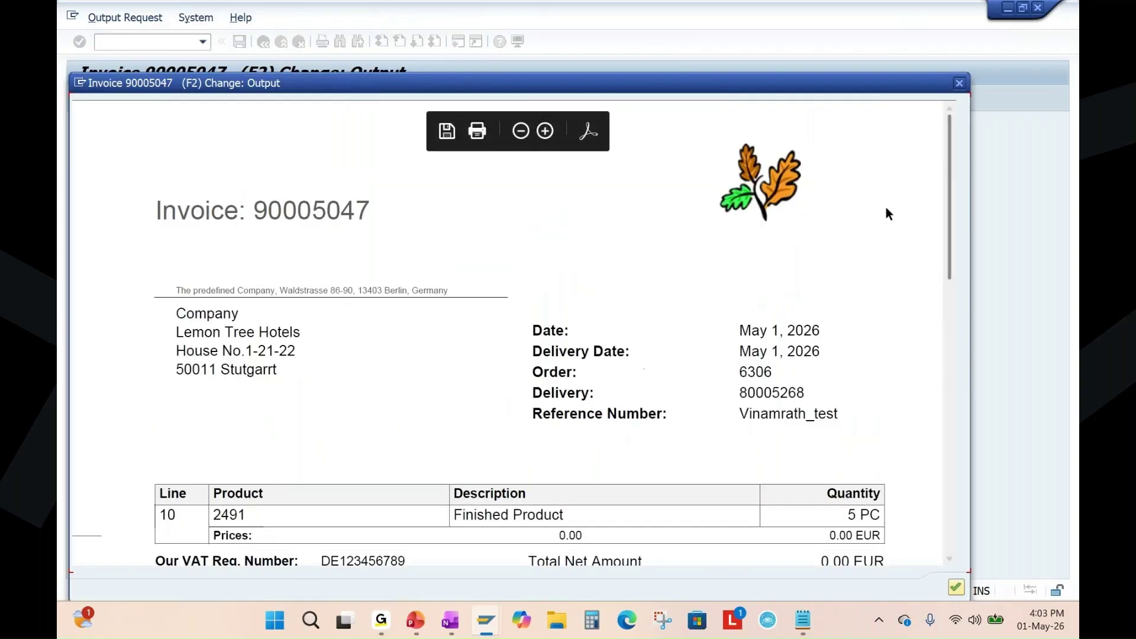
scroll(886, 207, "down", 3)
left_click(959, 83)
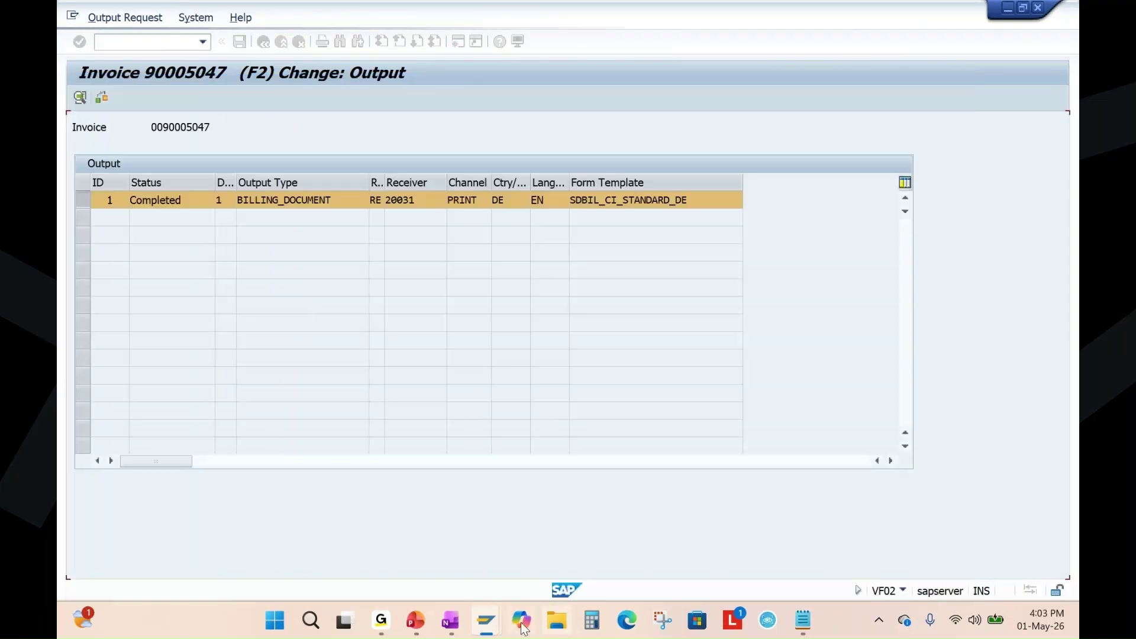
Highlight the incoming payment step and its transaction code F-28 in the Sales & Distribution notes.
left_click(417, 628)
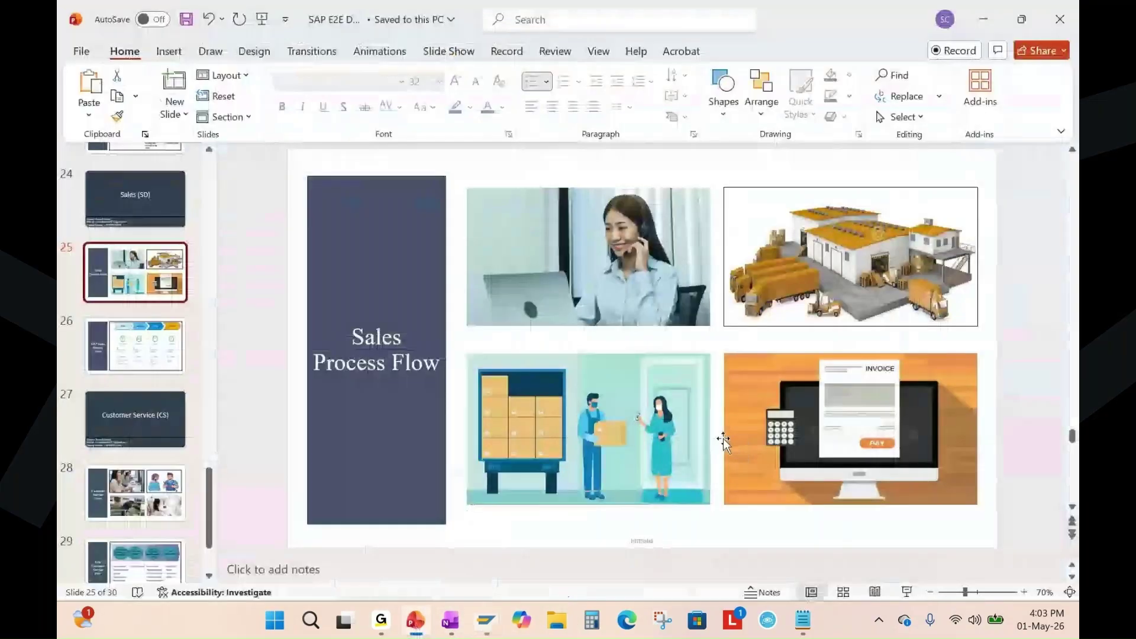
left_click(450, 620)
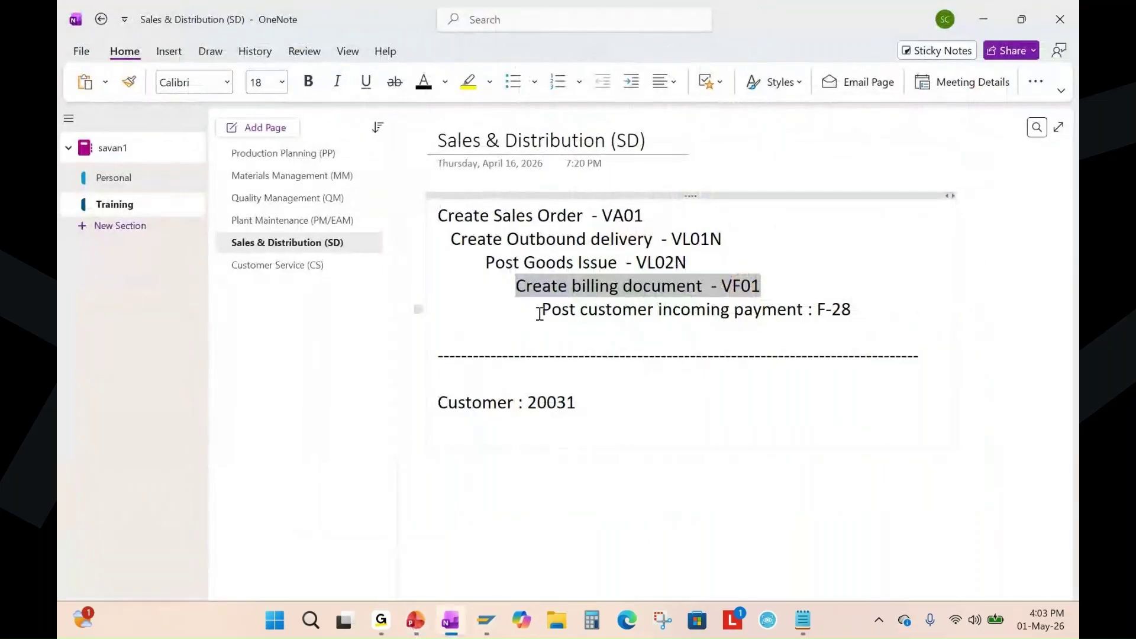
left_click_drag(540, 314, 813, 310)
left_click(836, 325)
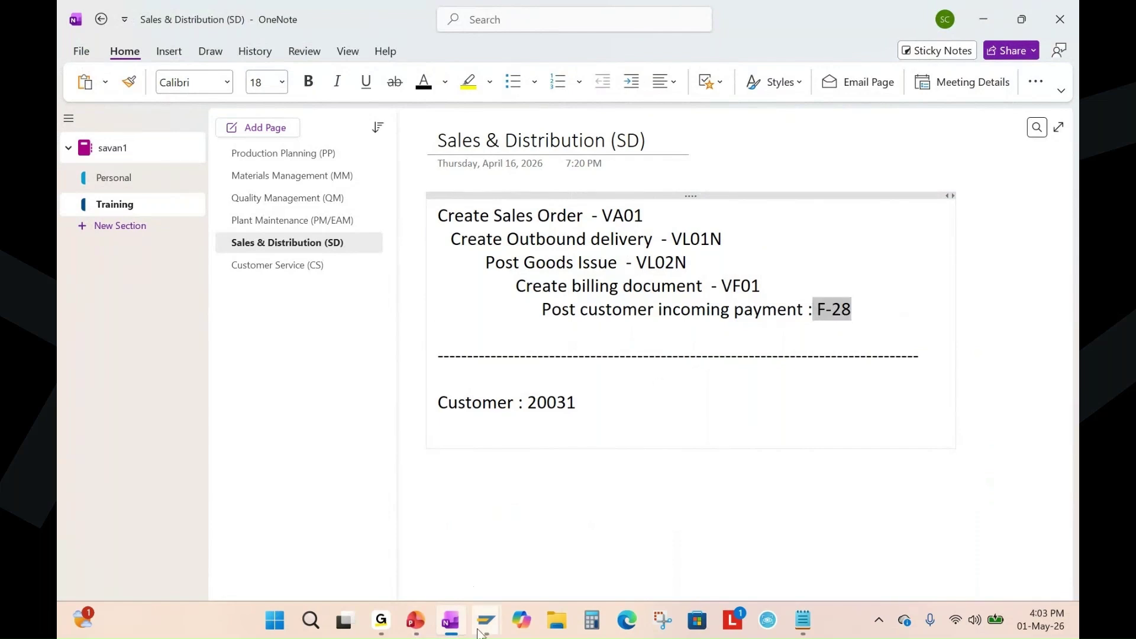
Bring the Change Sales Documents window forward and return to the SAP Easy Access screen.
mouse_move(486, 620)
mouse_move(540, 525)
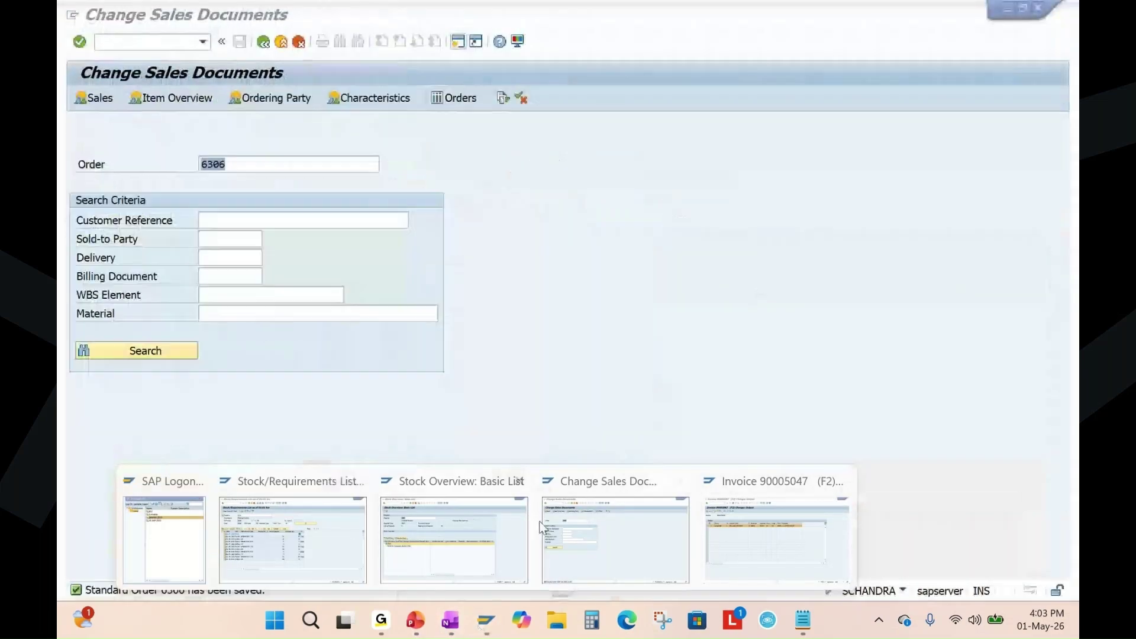
left_click(596, 521)
key("F3")
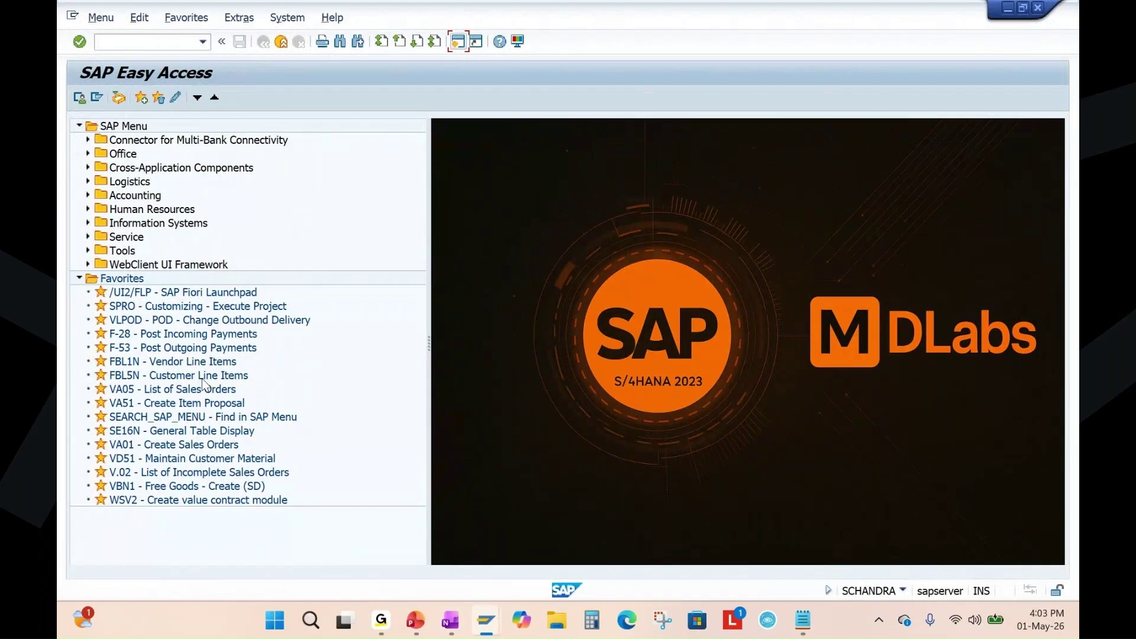
Run FBL5N for customer 20031 in company code 1010 and tick the 490.00 item dated 01.05.2026.
double_click(129, 376)
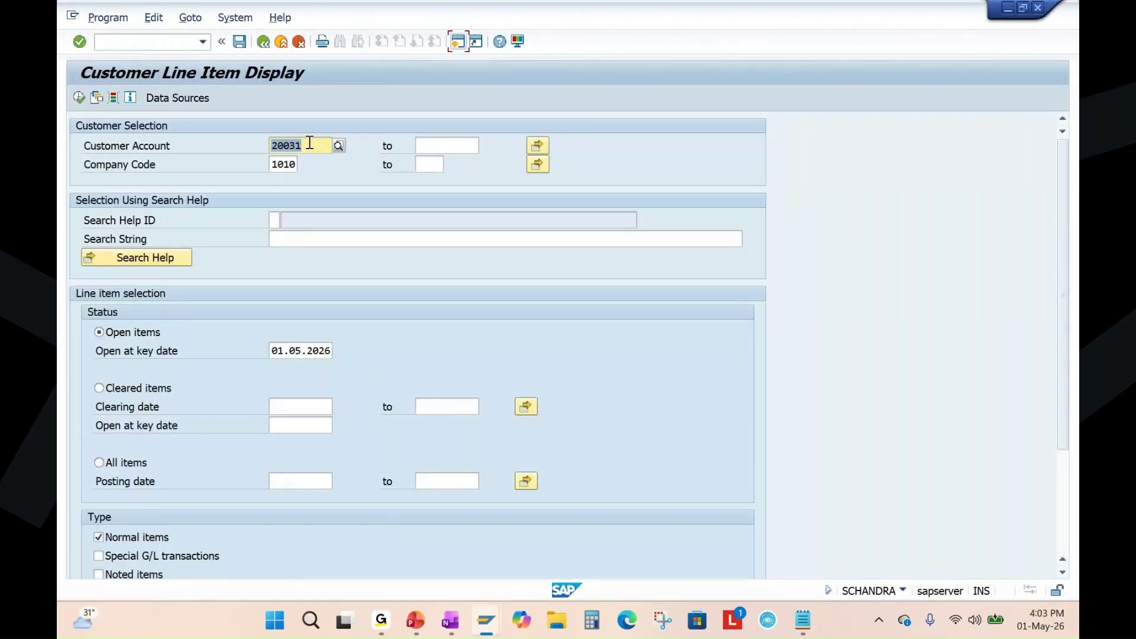
left_click(79, 98)
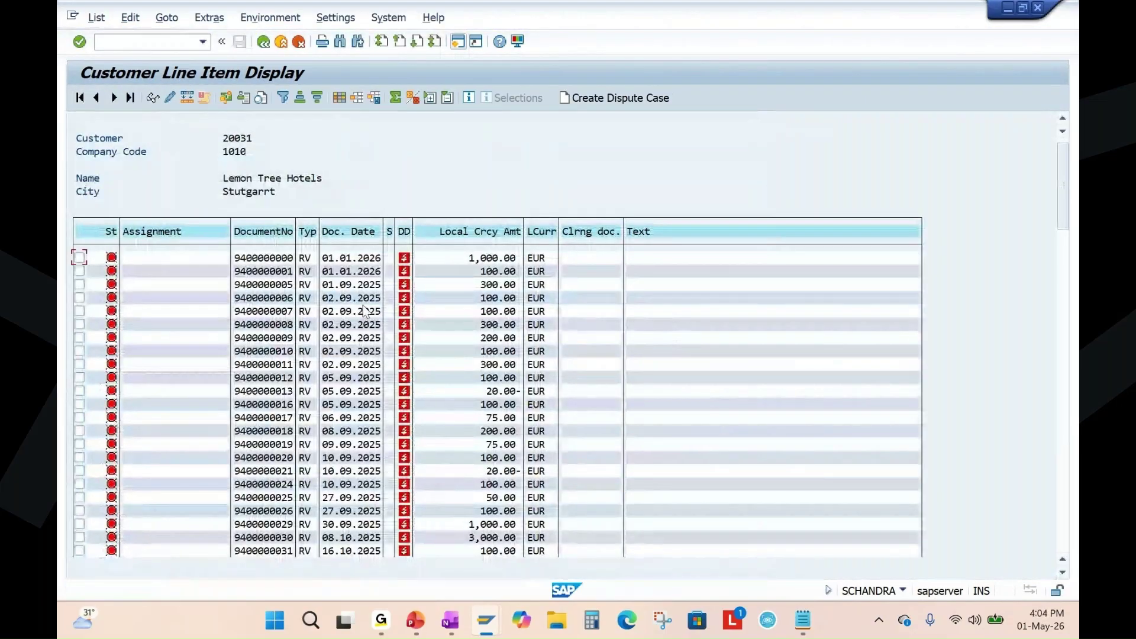
key("Down")
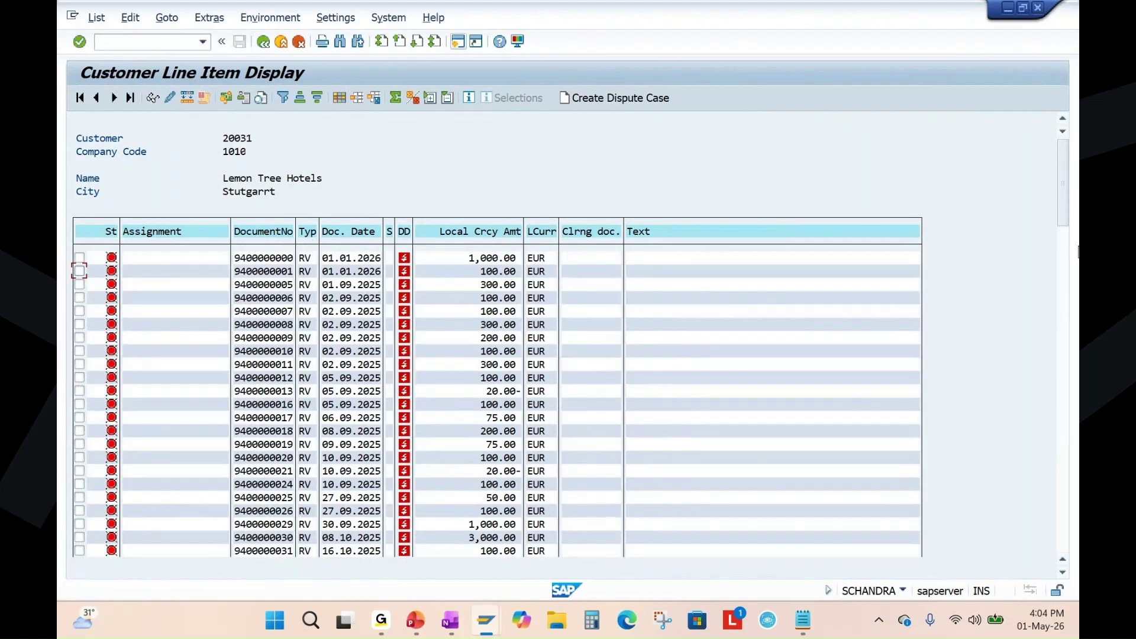
left_click_drag(1057, 200, 1051, 533)
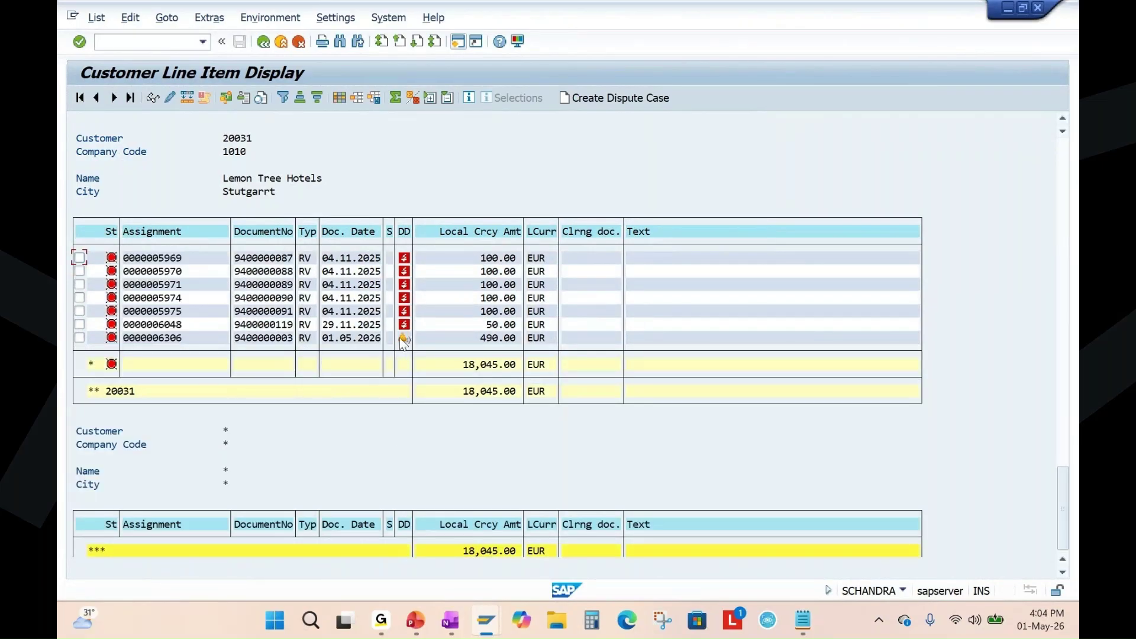
left_click(79, 337)
Return to the SAP invoice output window, exit with /n, and launch F-28 from Favorites.
key("alt+Tab")
key("alt+Tab")
left_click(535, 265)
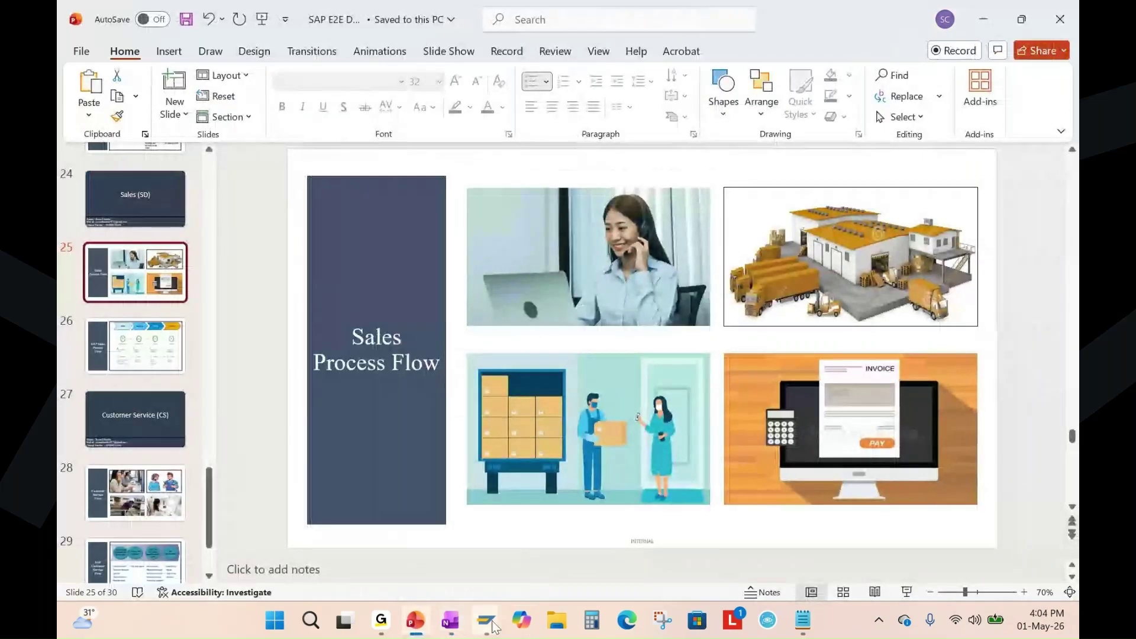
mouse_move(486, 620)
left_click(772, 544)
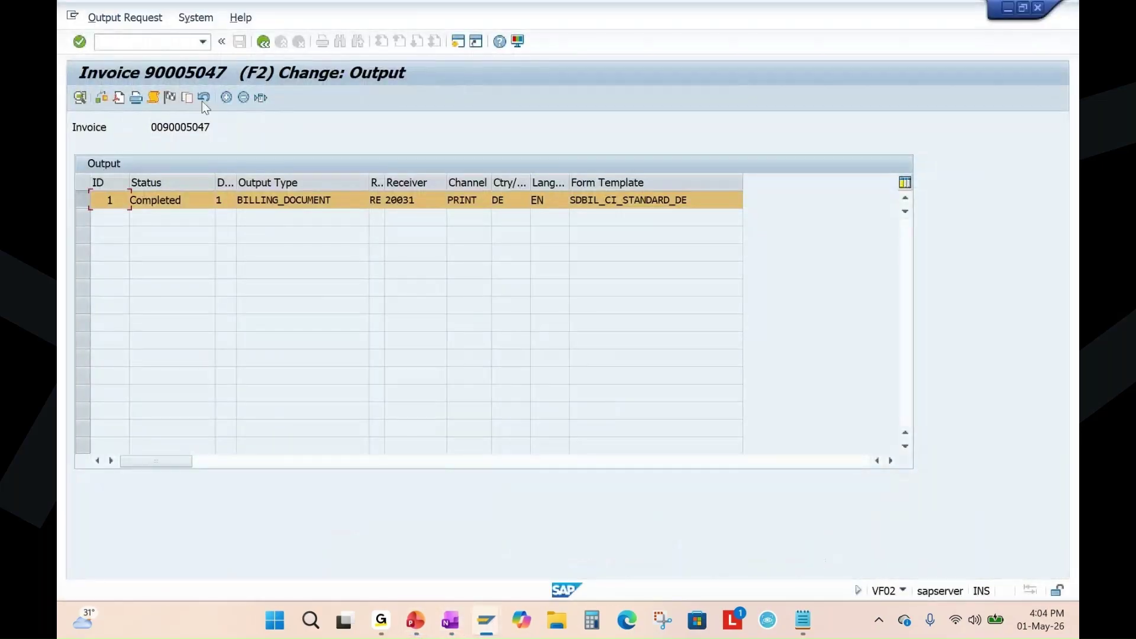
left_click(150, 42)
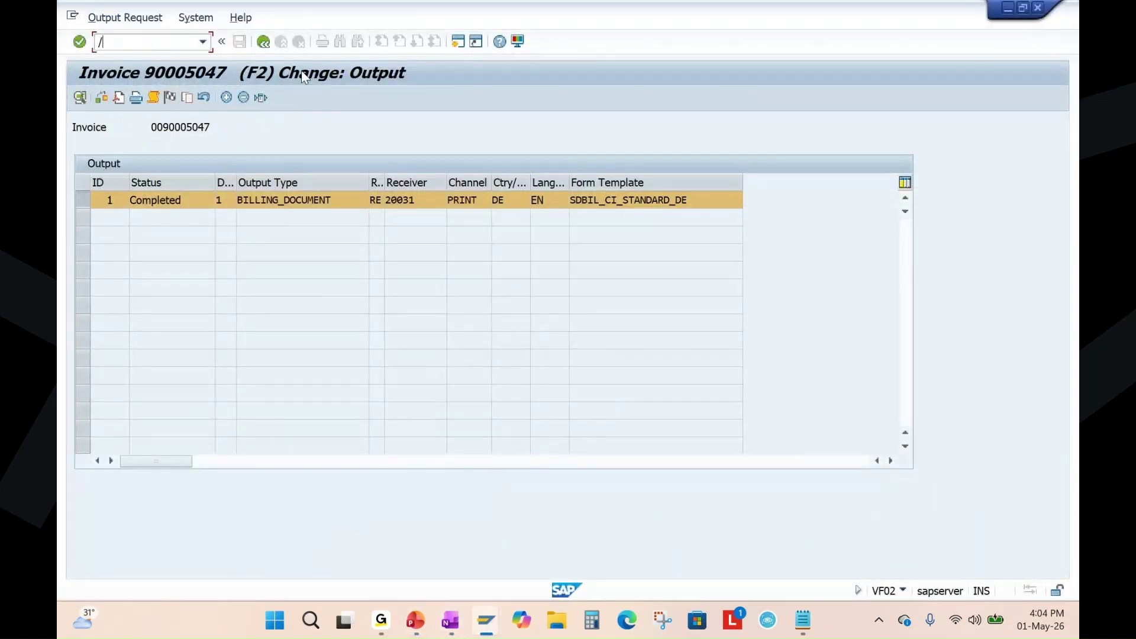
type("/n")
key("Return")
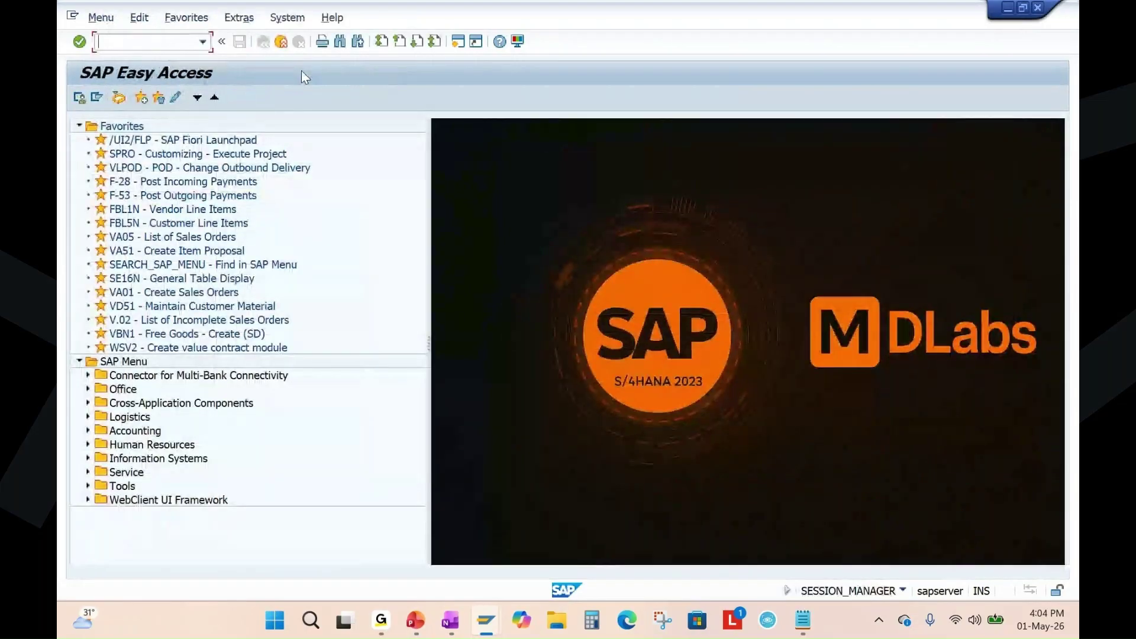
double_click(179, 182)
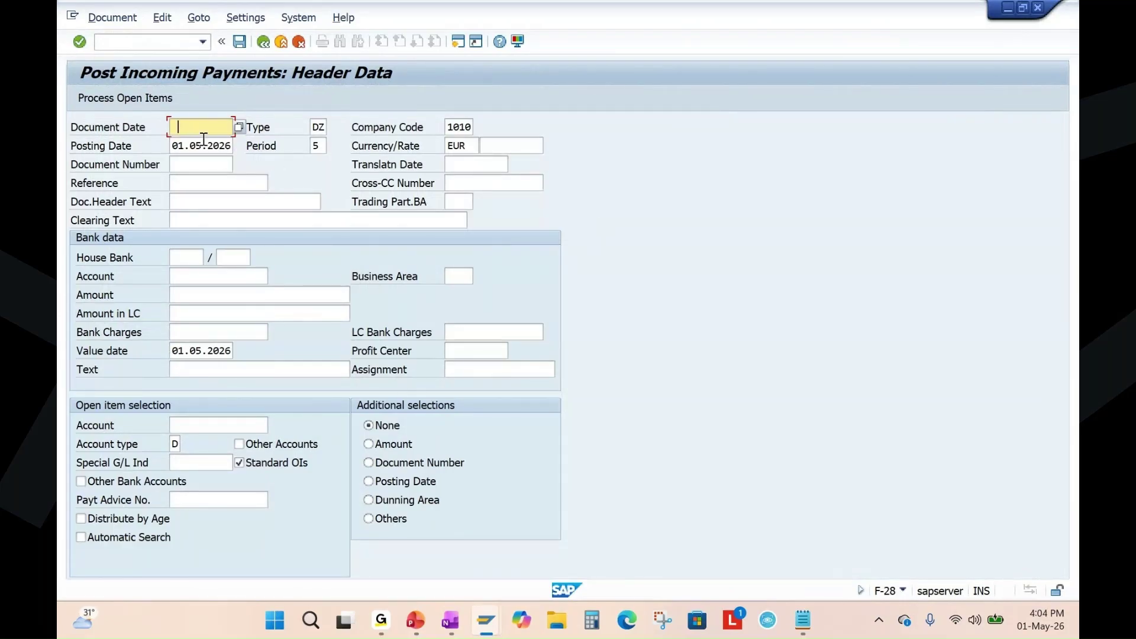
Paste document date 01.05.2026 and enter customer 20031 as the open-item account.
key("Tab")
key("ctrl+c")
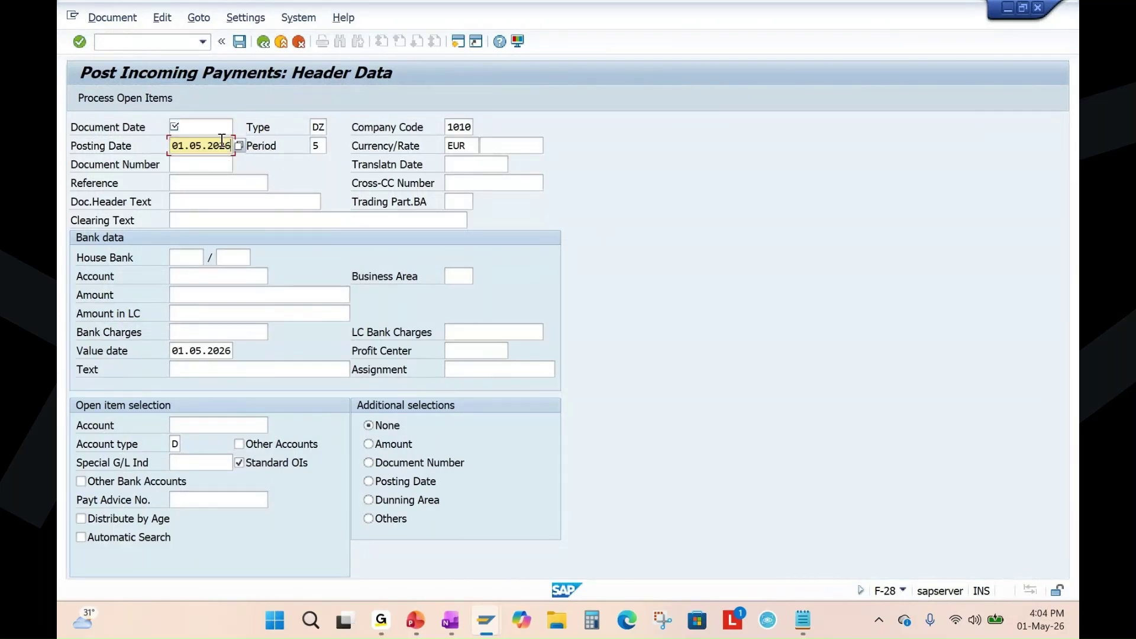
left_click(204, 126)
key("ctrl+v")
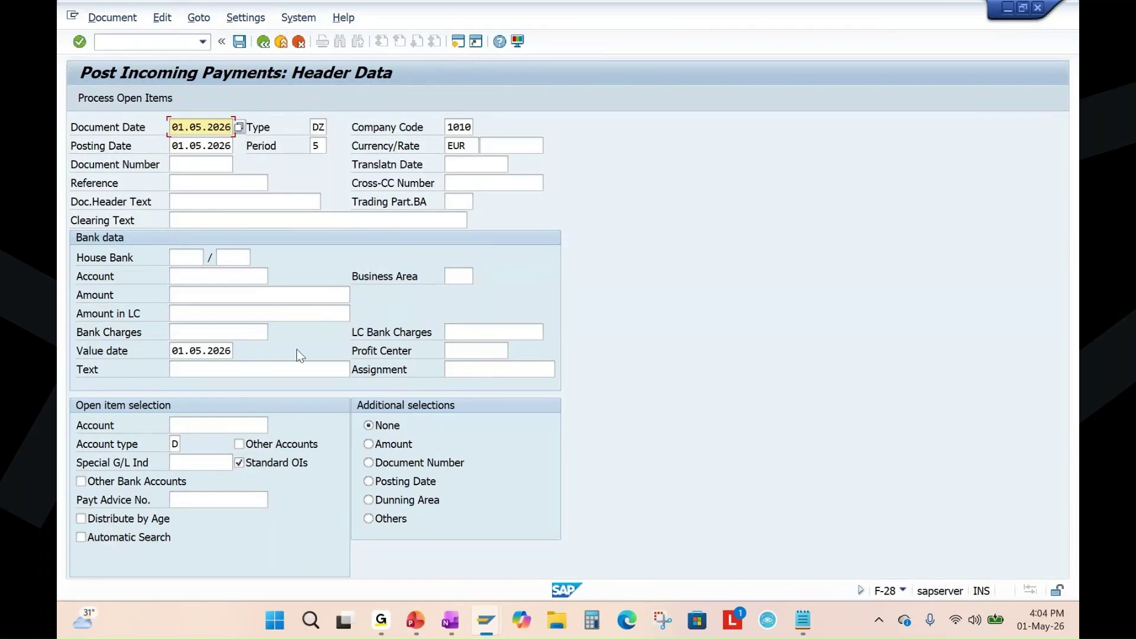
left_click(204, 277)
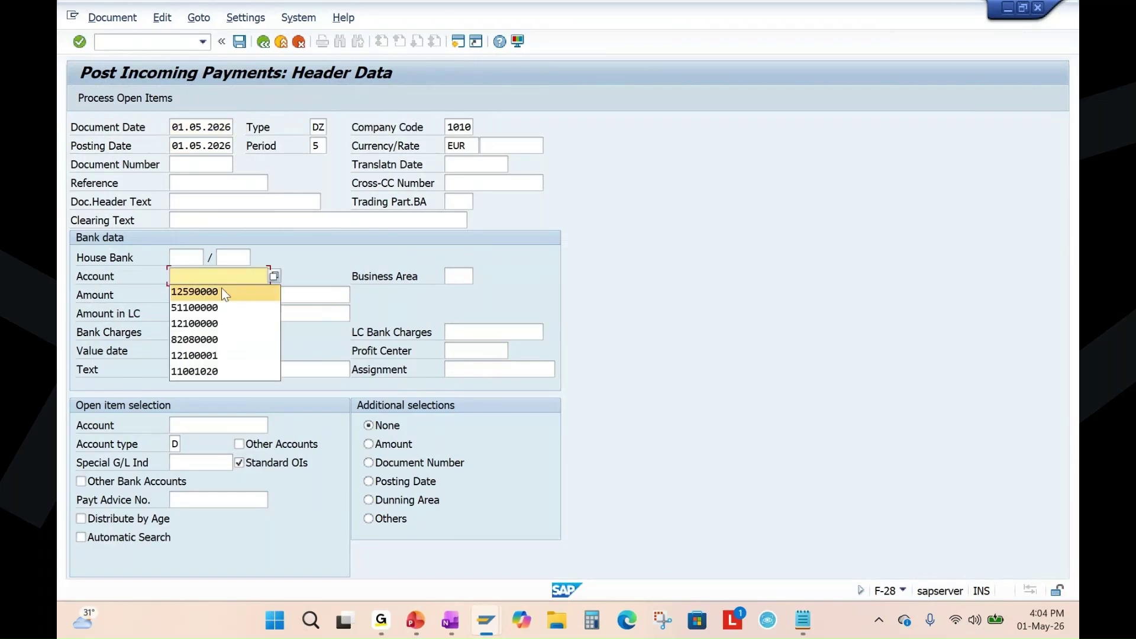
left_click(192, 259)
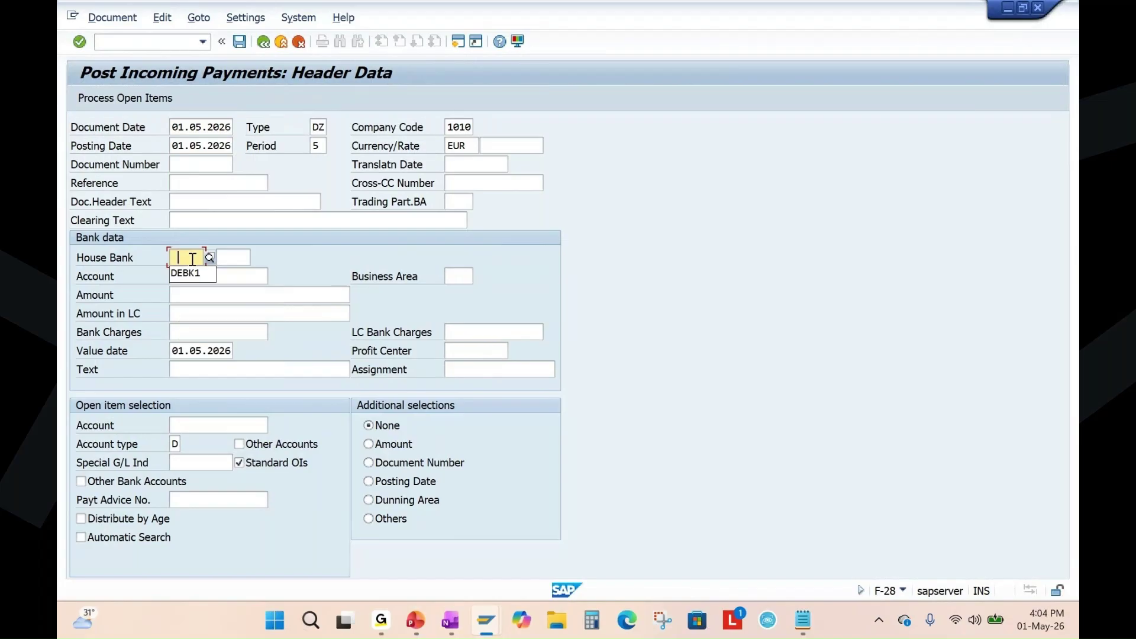
left_click(208, 425)
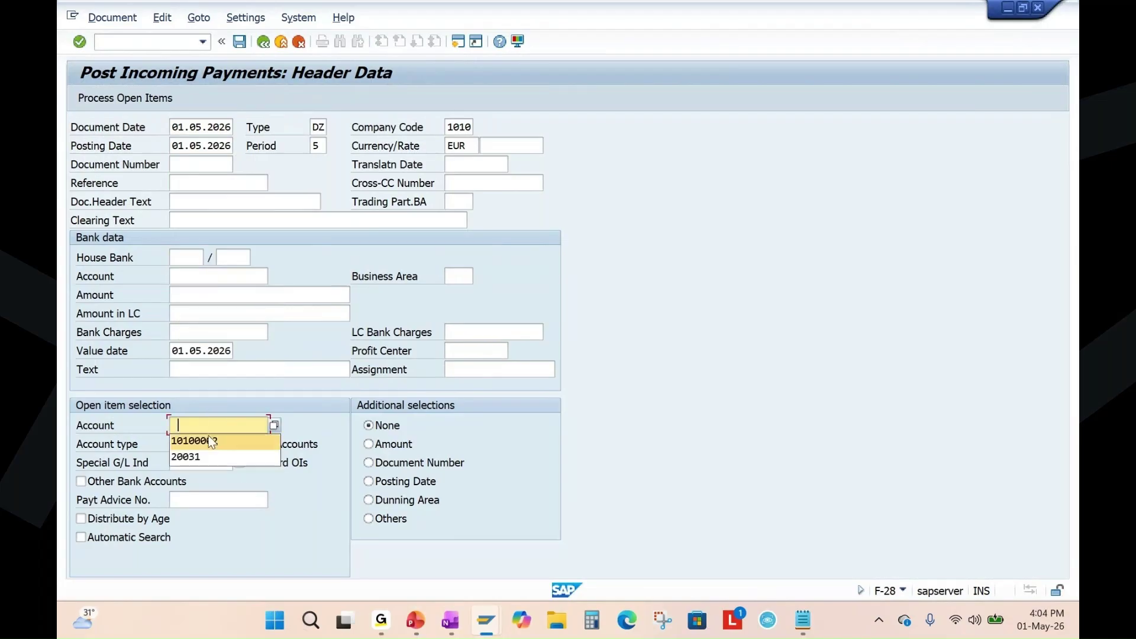
left_click(266, 457)
key("Return")
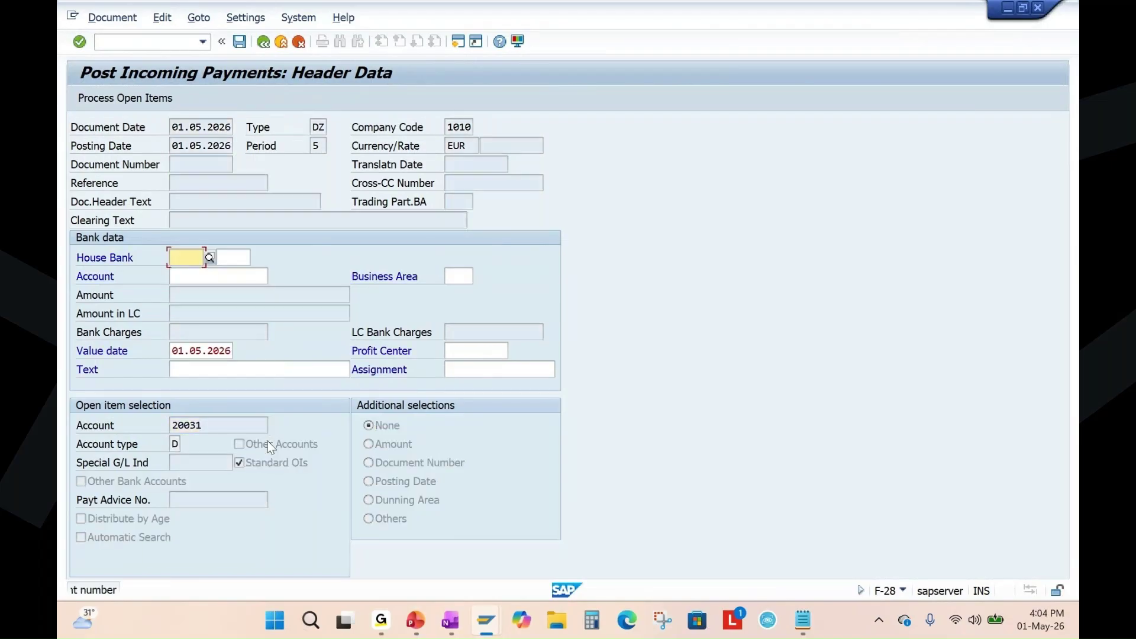
Set house bank DEBK1 and correct the bank account from 51100000 to 11001020.
left_click(192, 274)
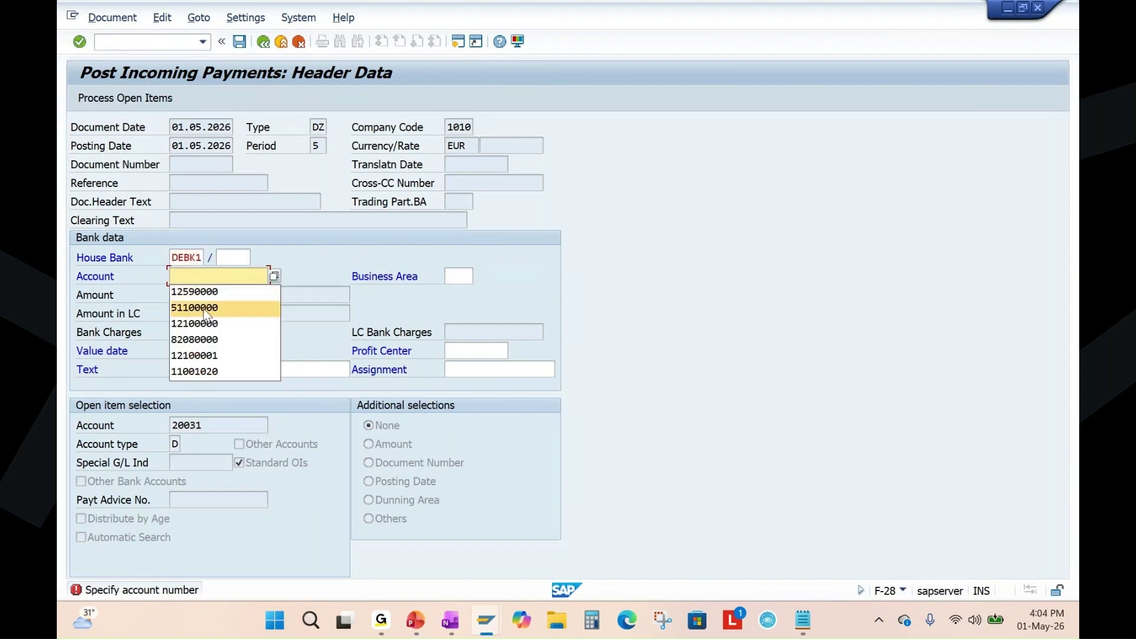
left_click(205, 309)
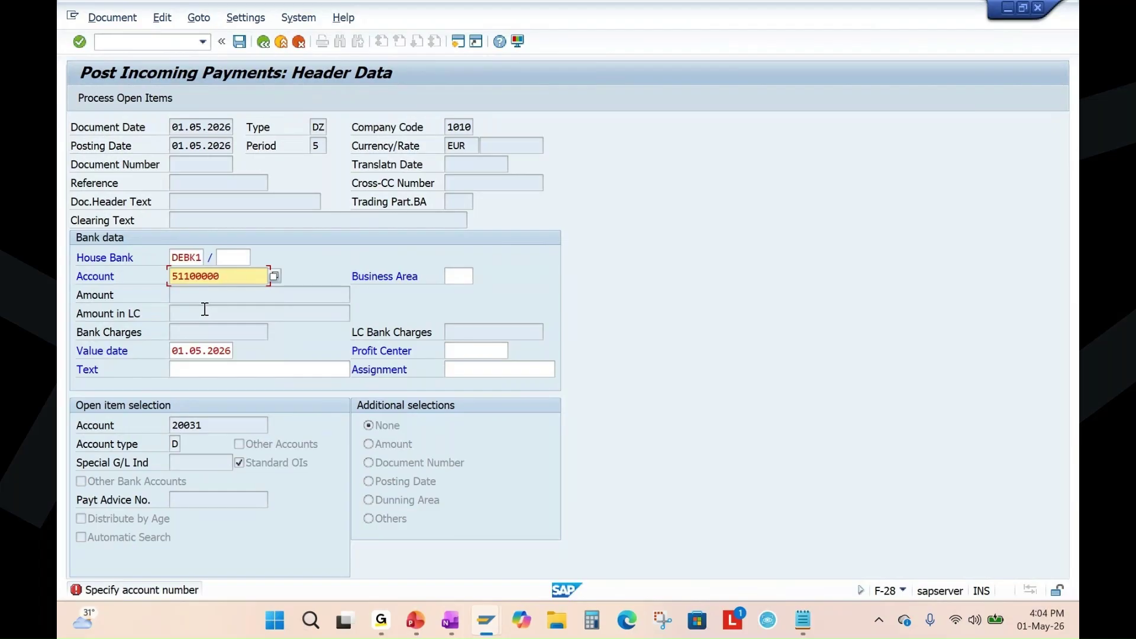
key("Return")
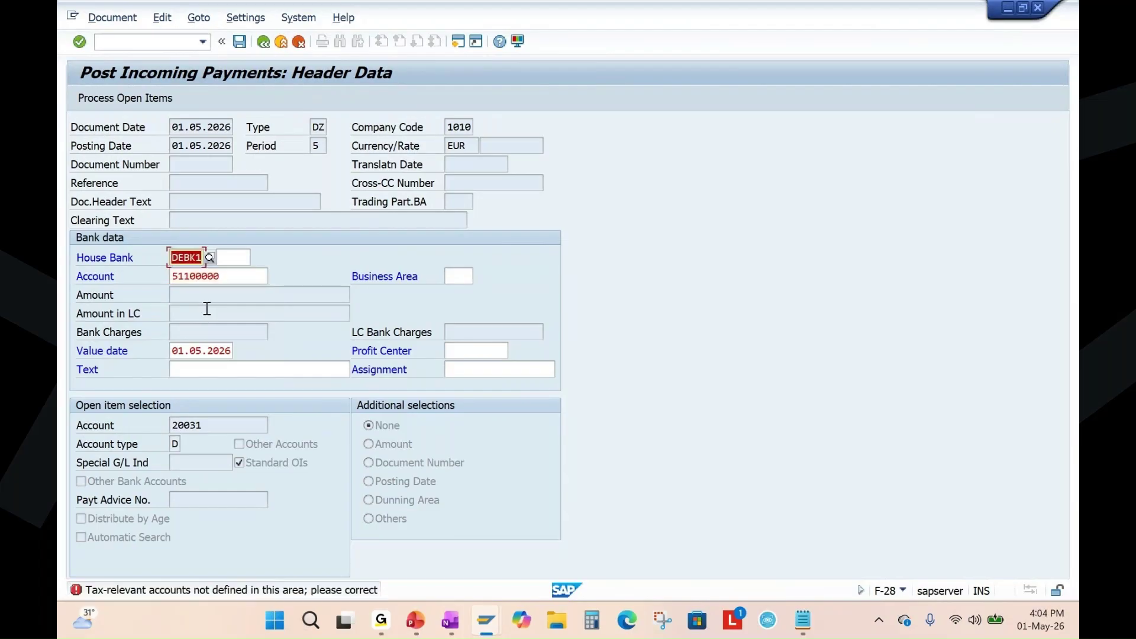
left_click(210, 256)
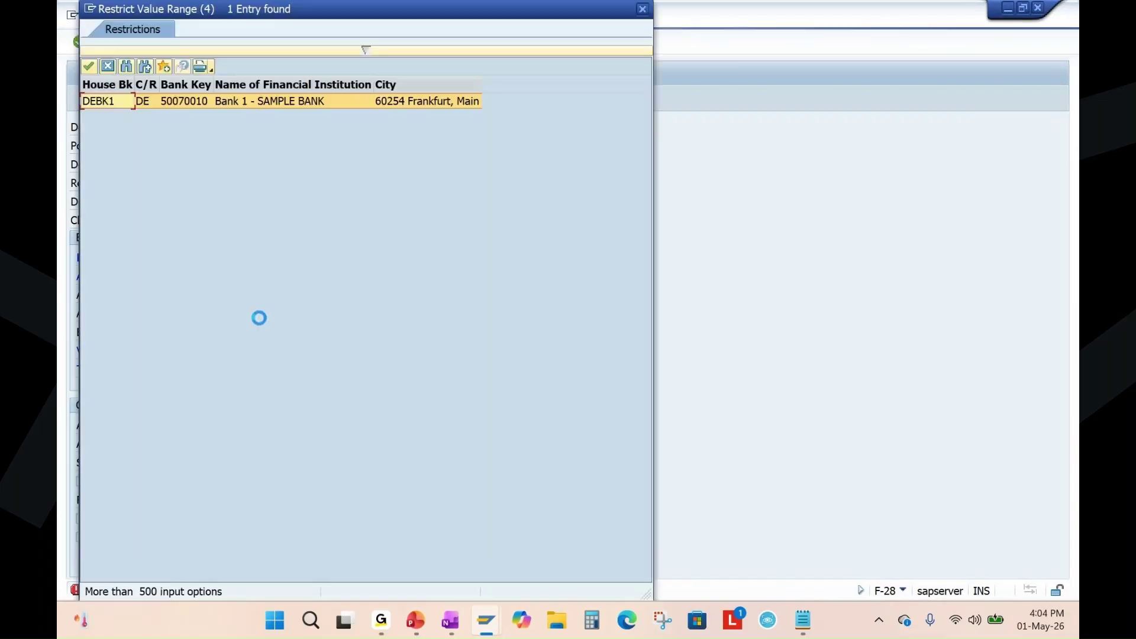
double_click(197, 101)
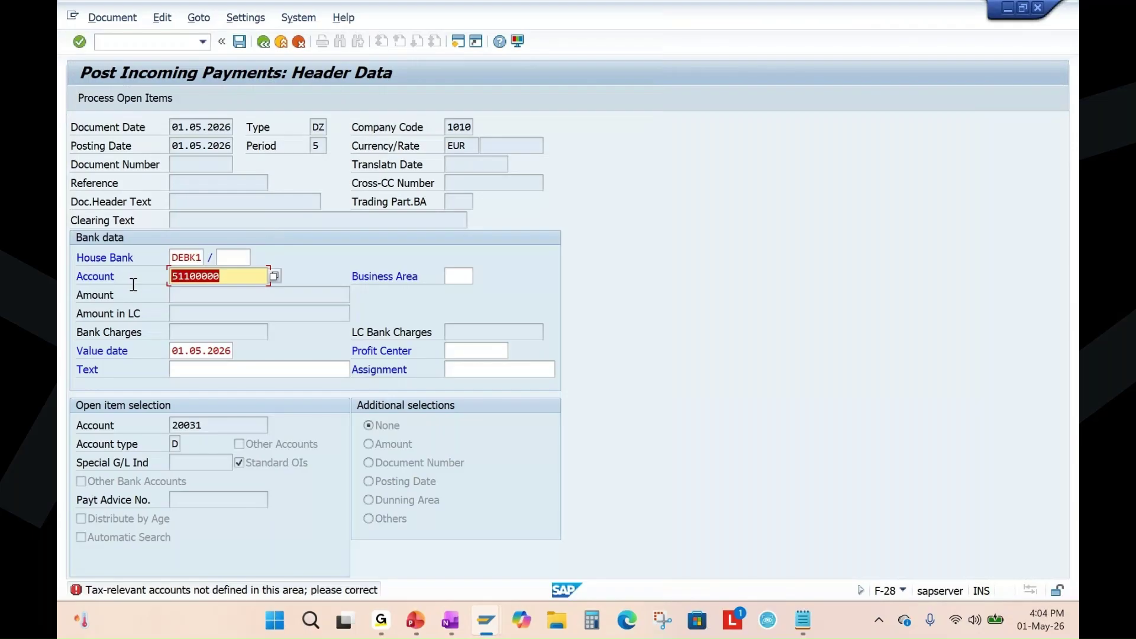
key("BackSpace")
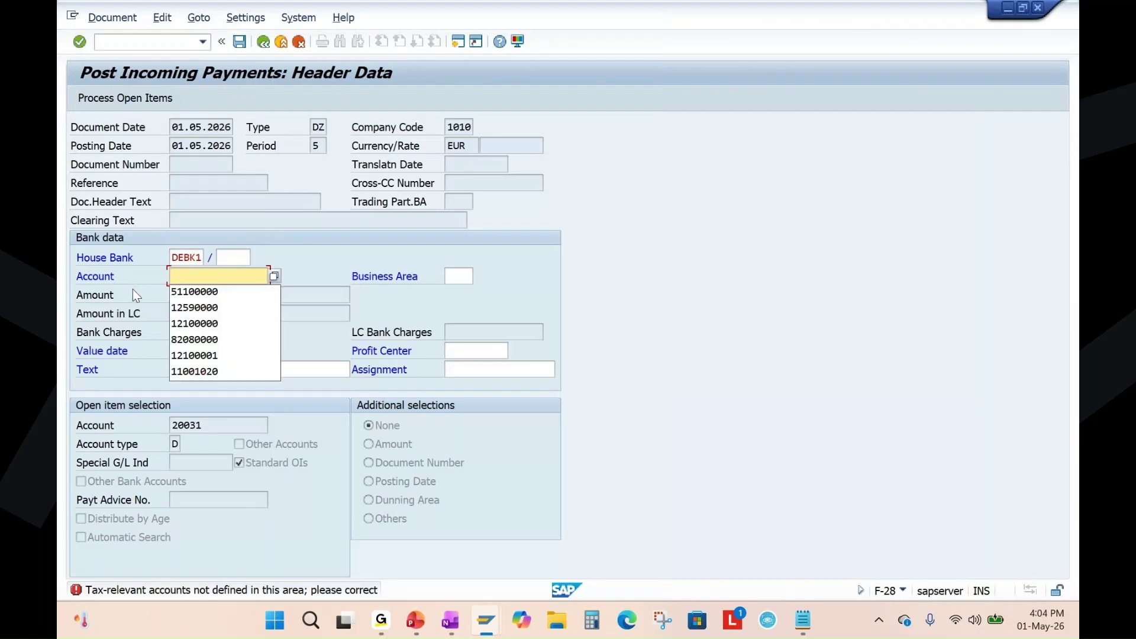
left_click(189, 369)
key("Return")
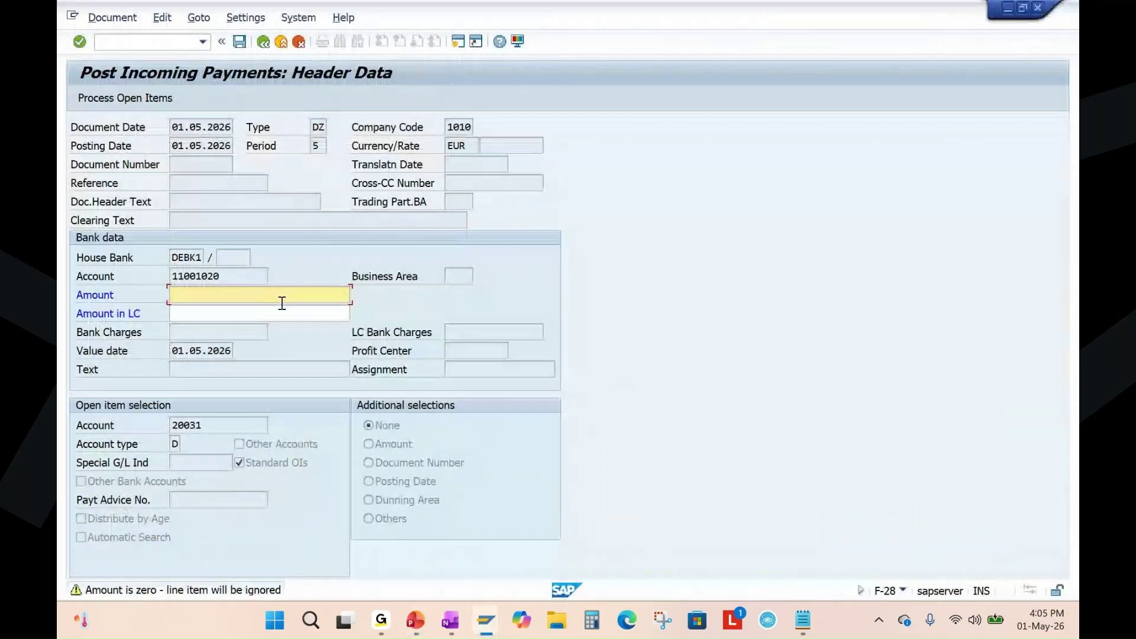
Enter amount 490, open customer 20031's open items, and scroll to the 490.00 invoice at the end.
type("4")
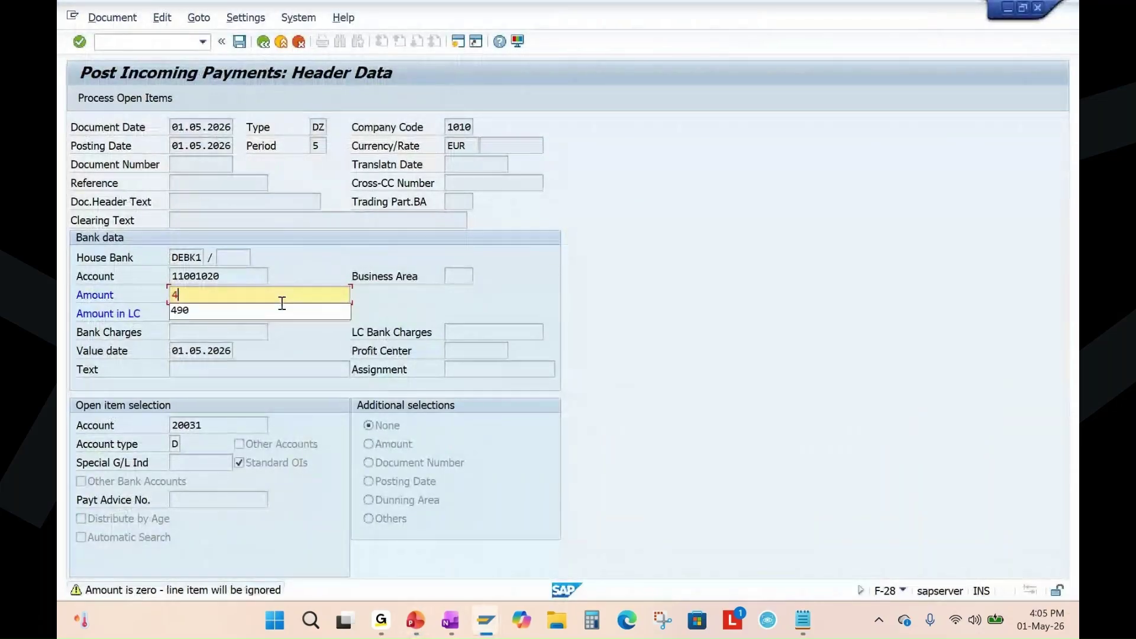
type("90")
key("Return")
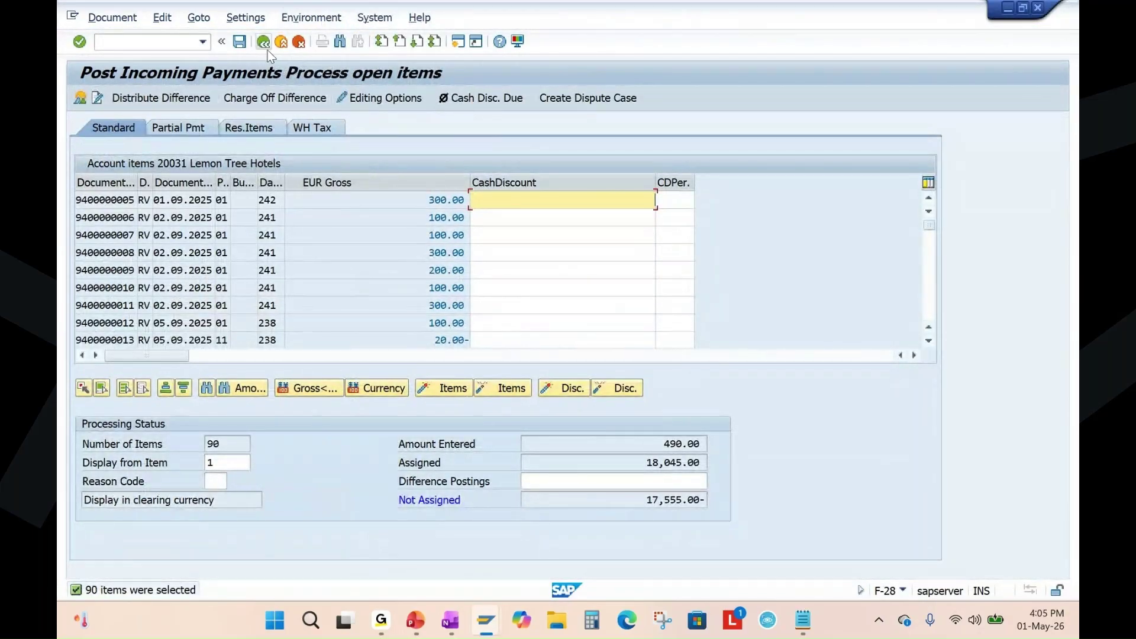
scroll(336, 320, "down", 1)
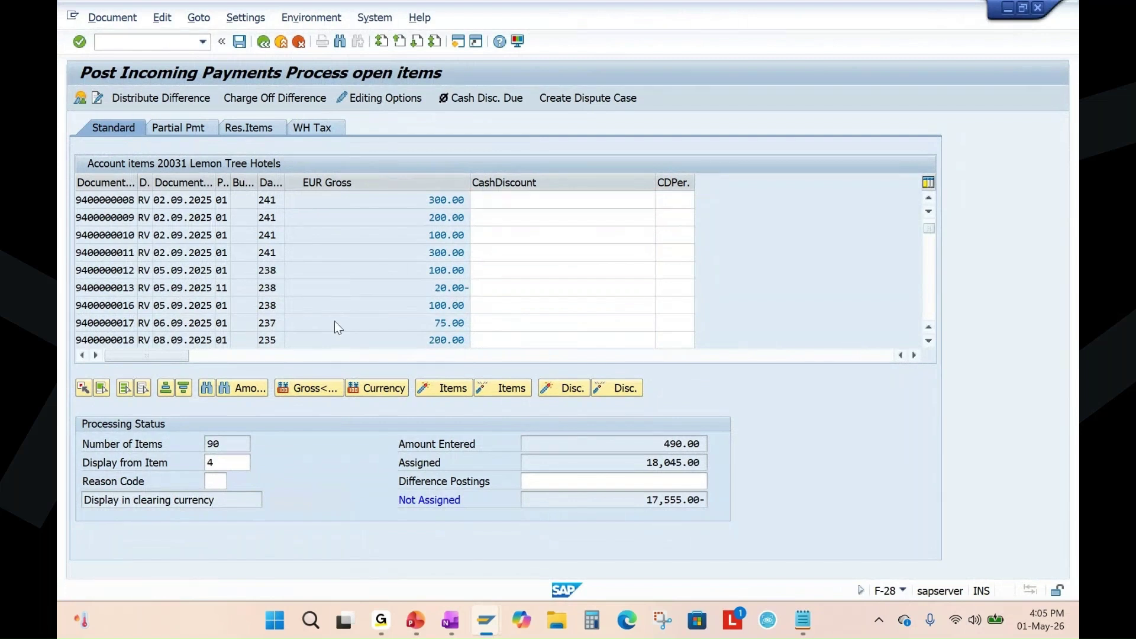
scroll(336, 321, "down", 3)
scroll(335, 321, "down", 6)
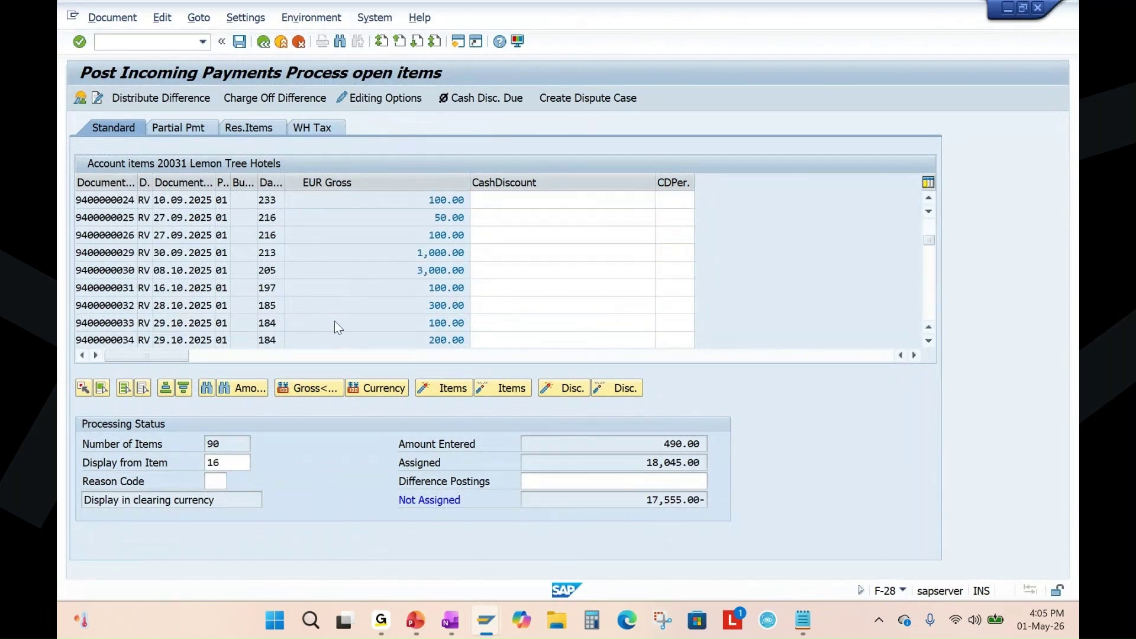
scroll(338, 323, "down", 16)
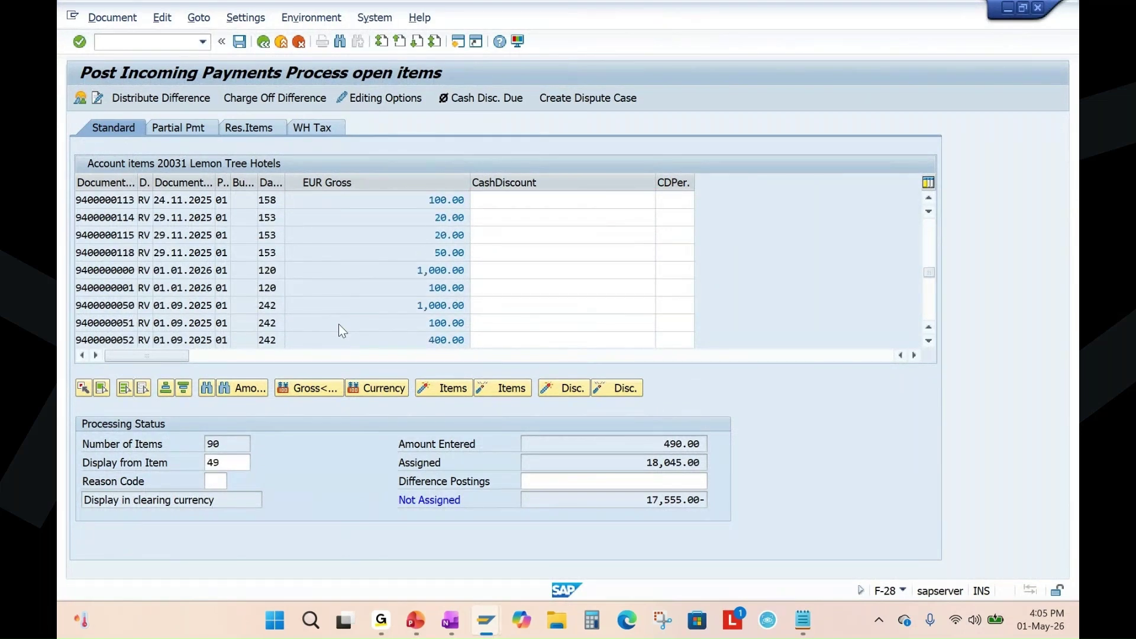
scroll(340, 324, "down", 3)
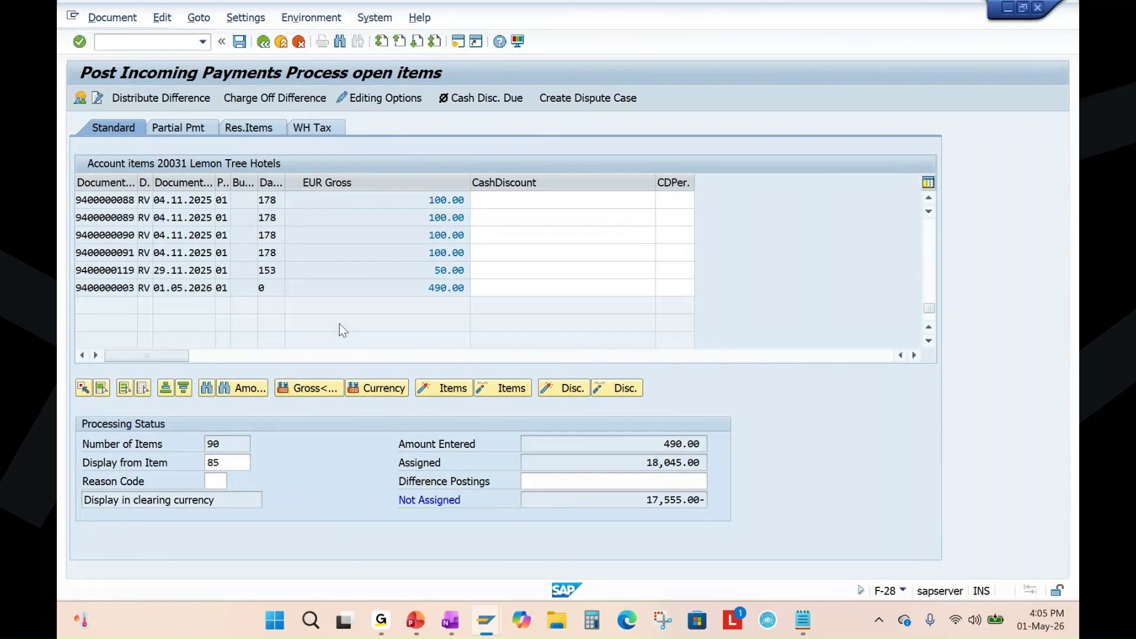
double_click(119, 234)
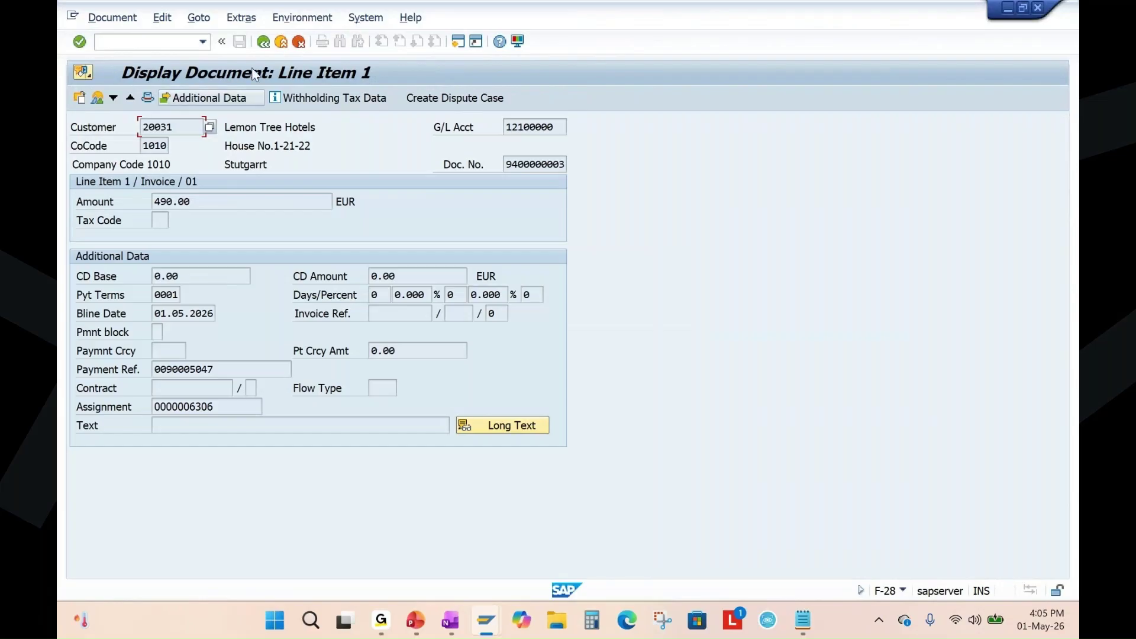
left_click(112, 17)
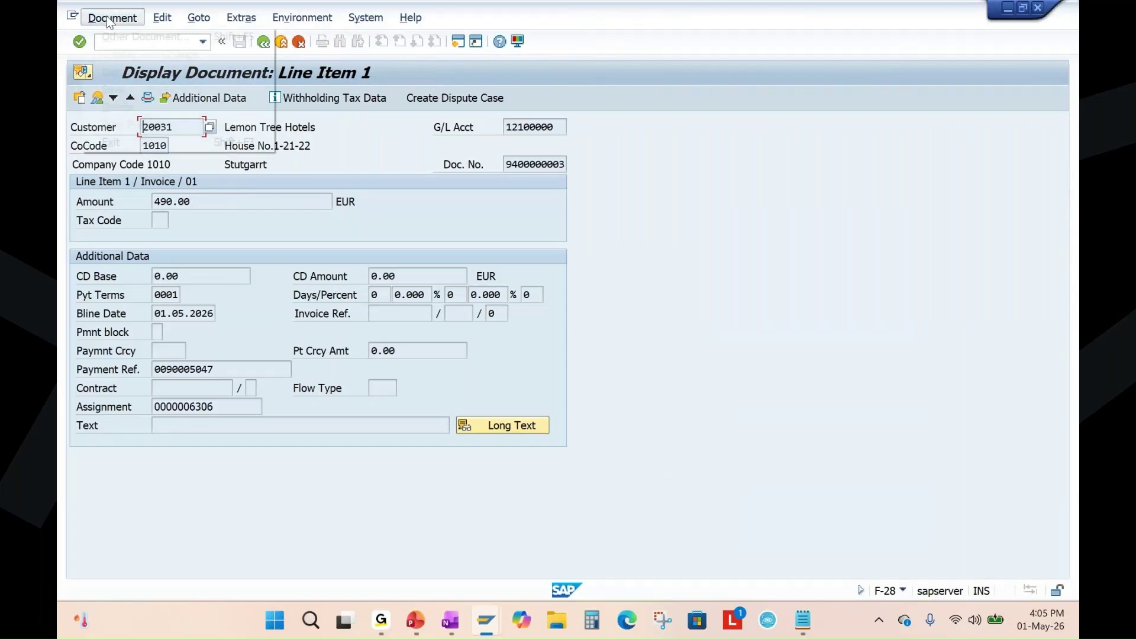
left_click(651, 349)
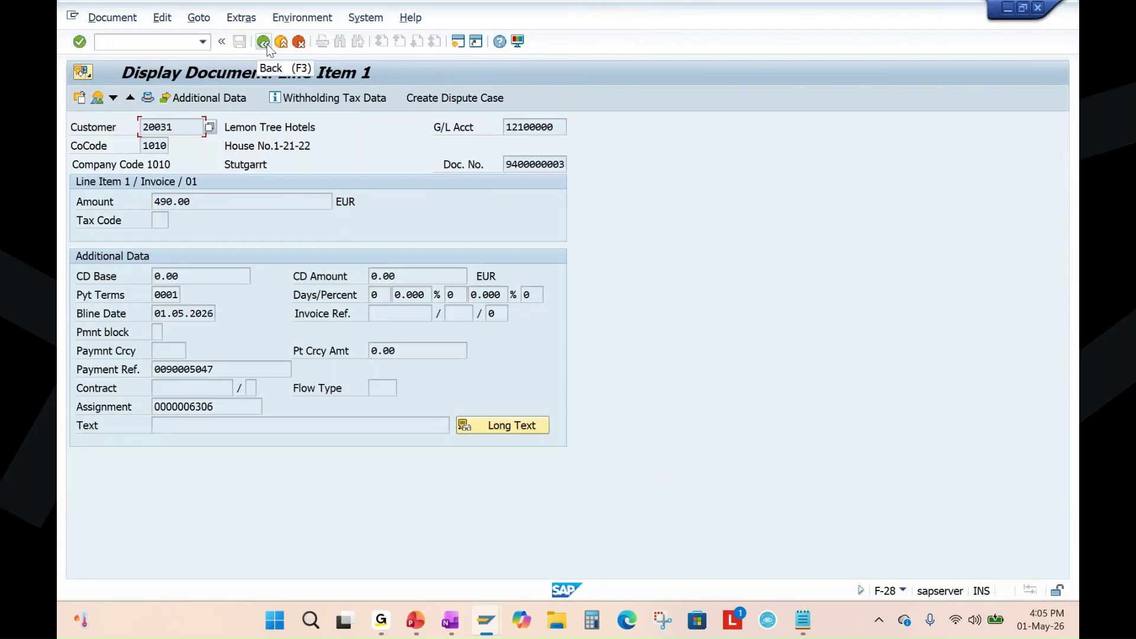
left_click(98, 98)
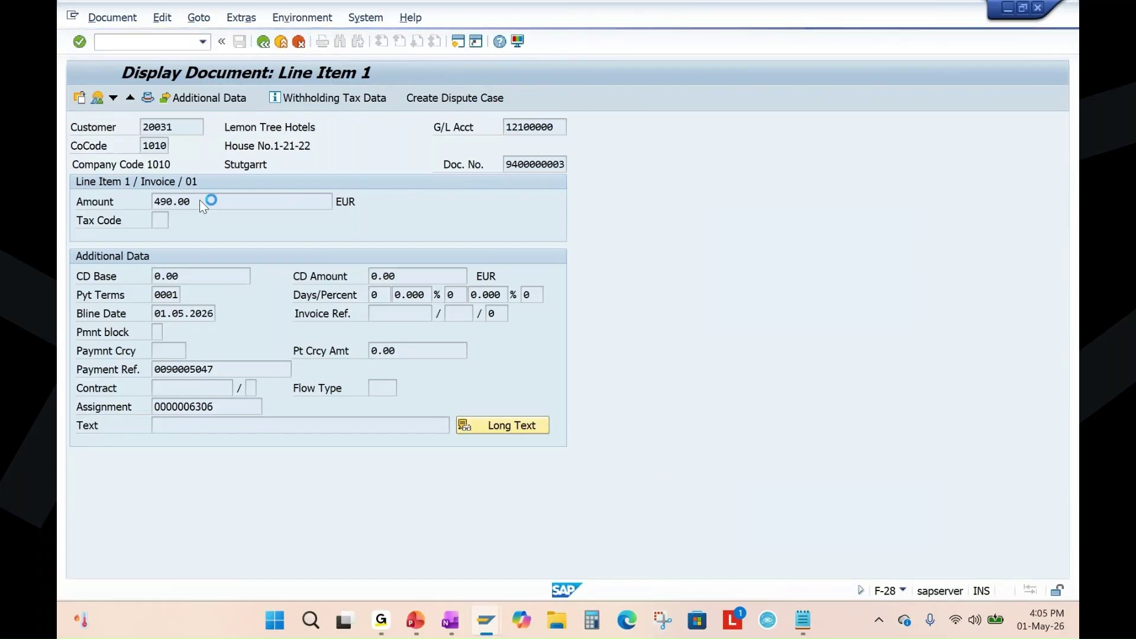
key("F3")
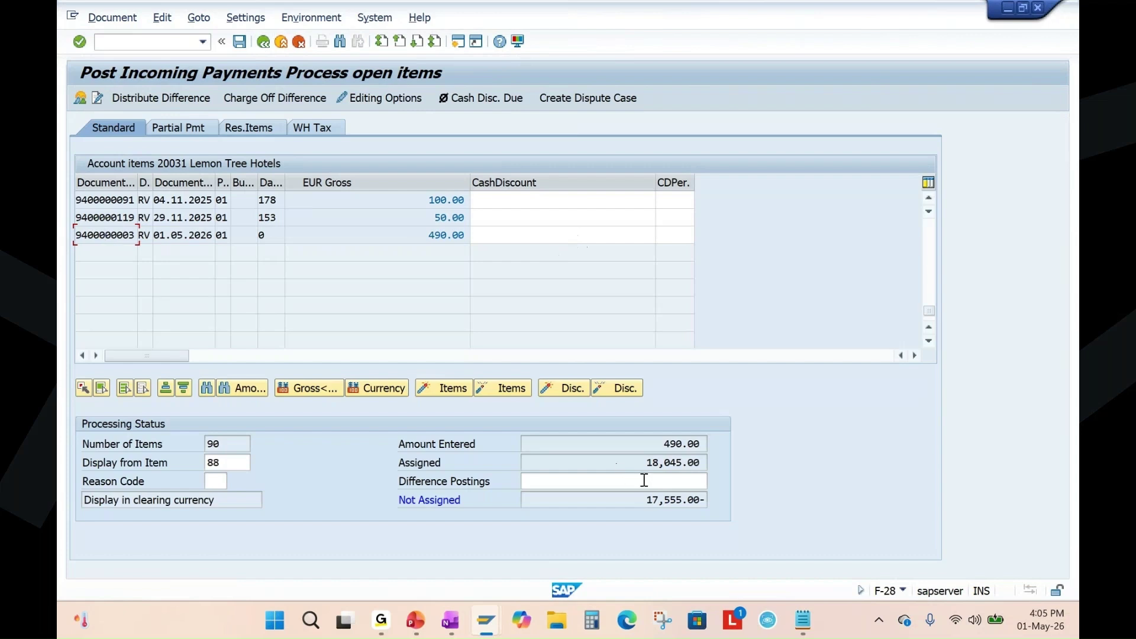
scroll(290, 279, "up", 1)
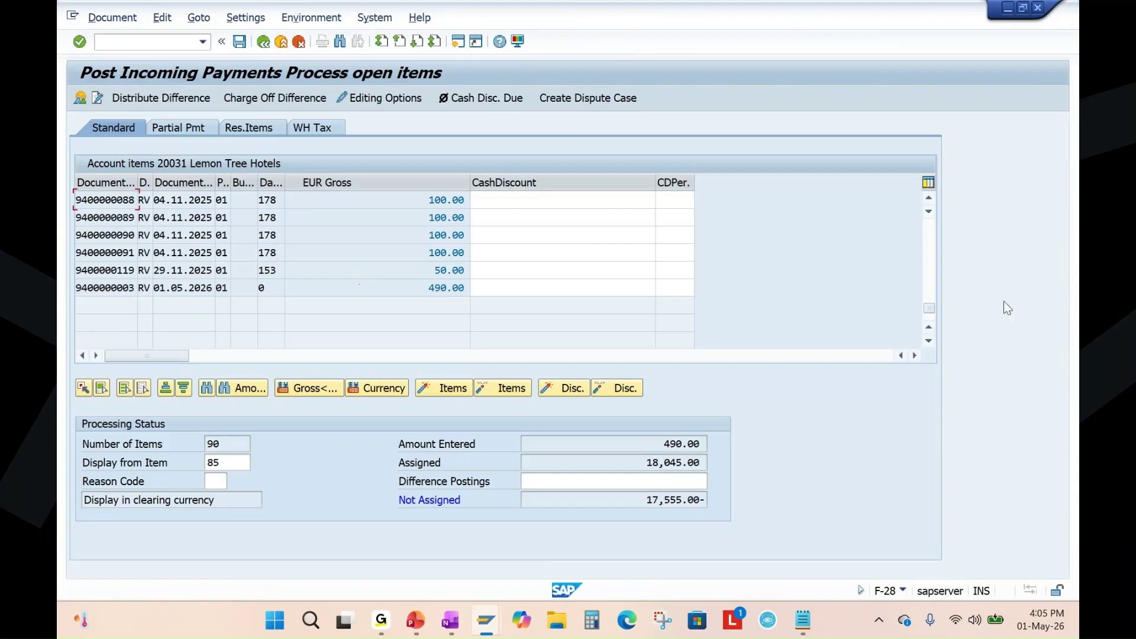
left_click(501, 290)
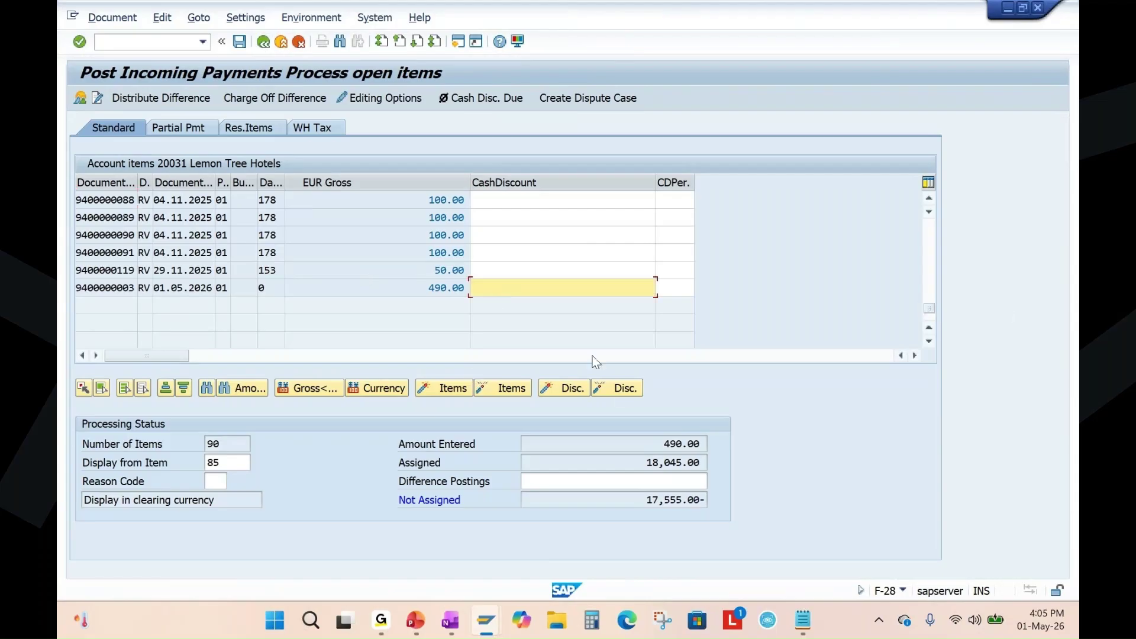
scroll(543, 284, "up", 2)
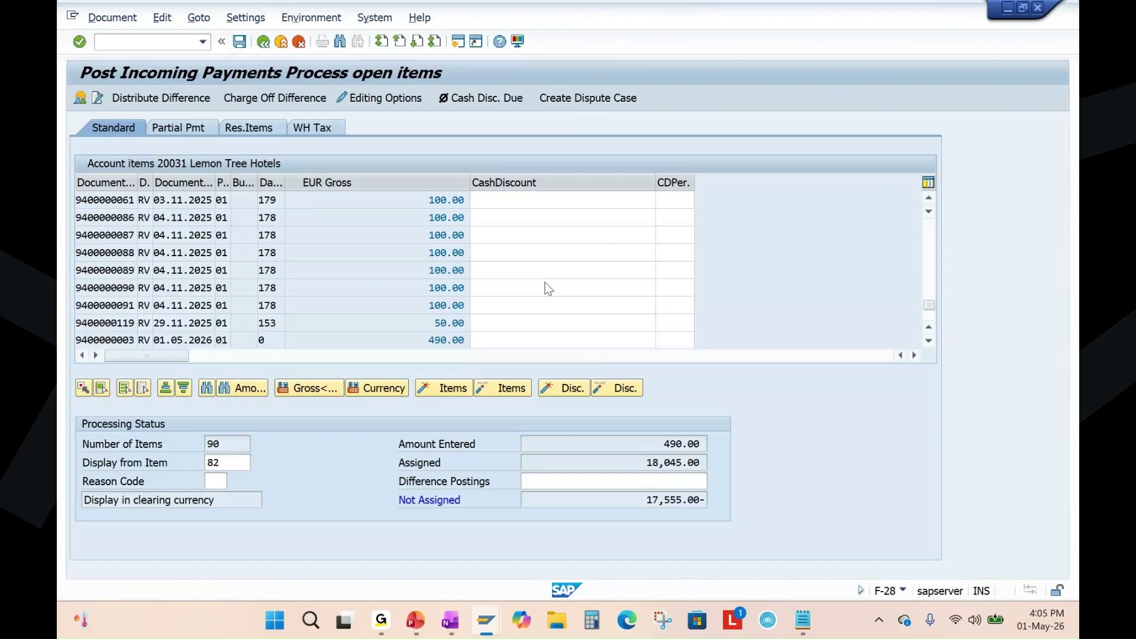
scroll(548, 288, "up", 7)
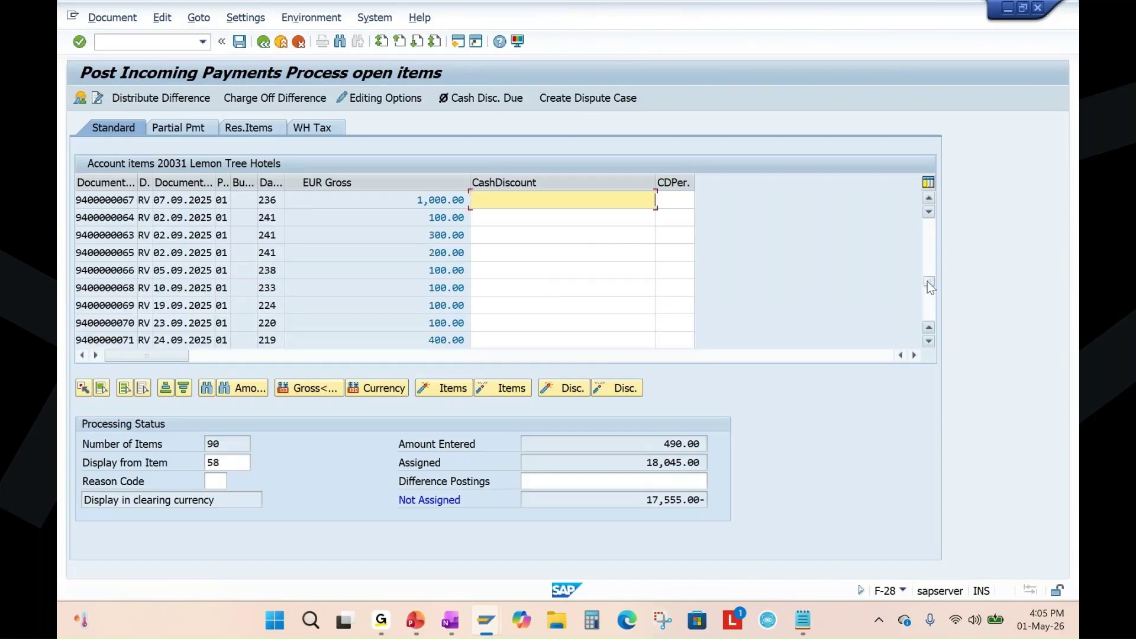
left_click(926, 200)
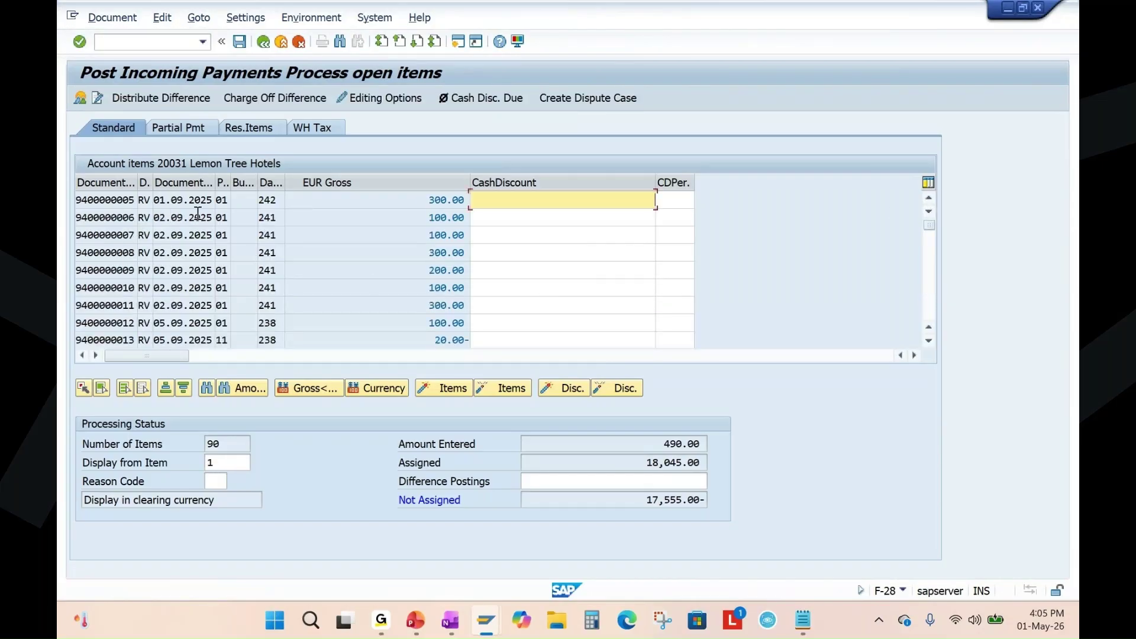
double_click(106, 200)
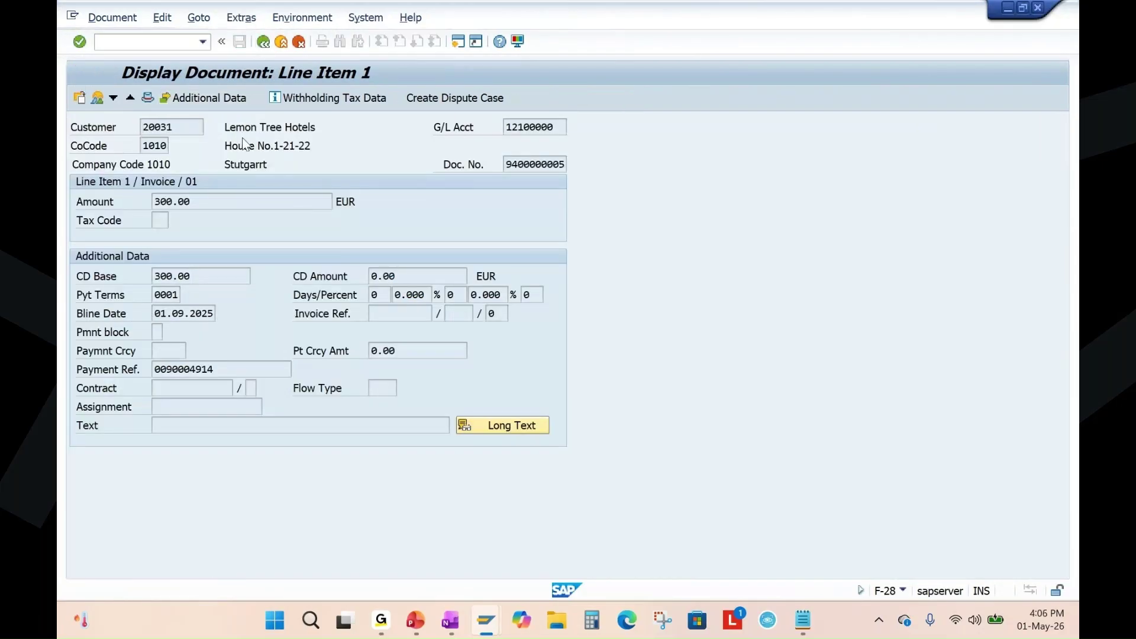
key("F3")
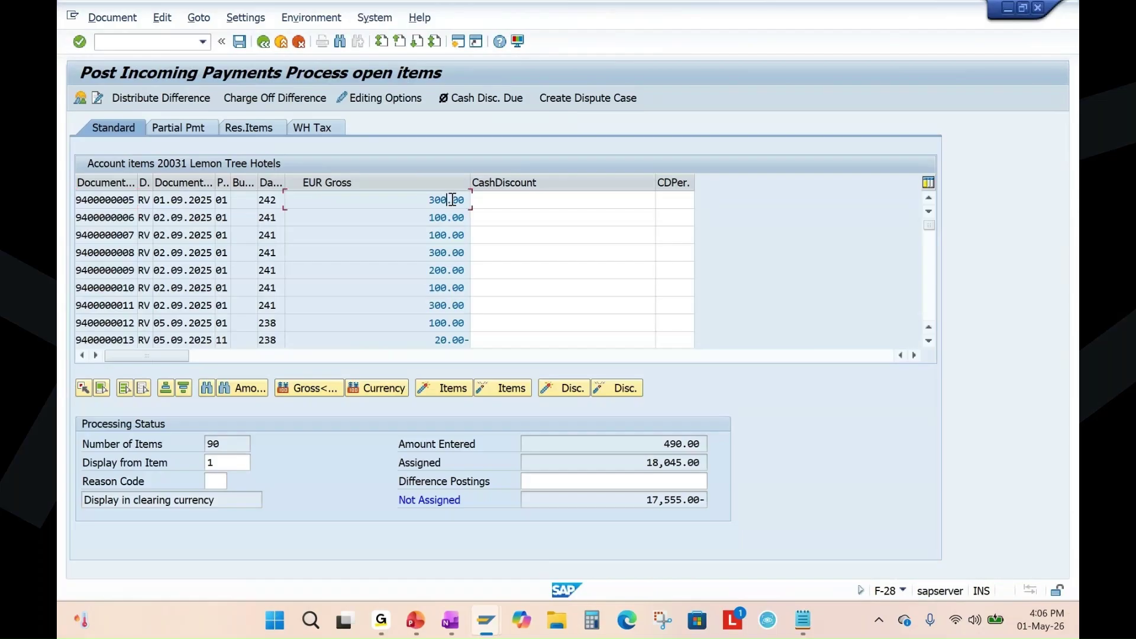
double_click(452, 200)
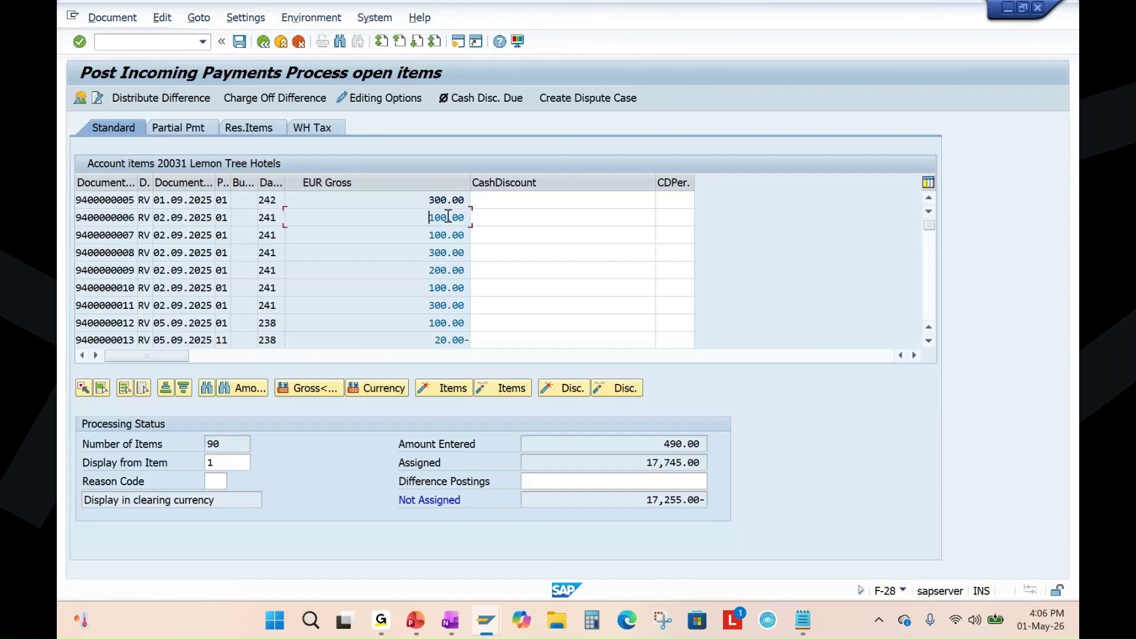
double_click(448, 217)
double_click(446, 237)
double_click(445, 253)
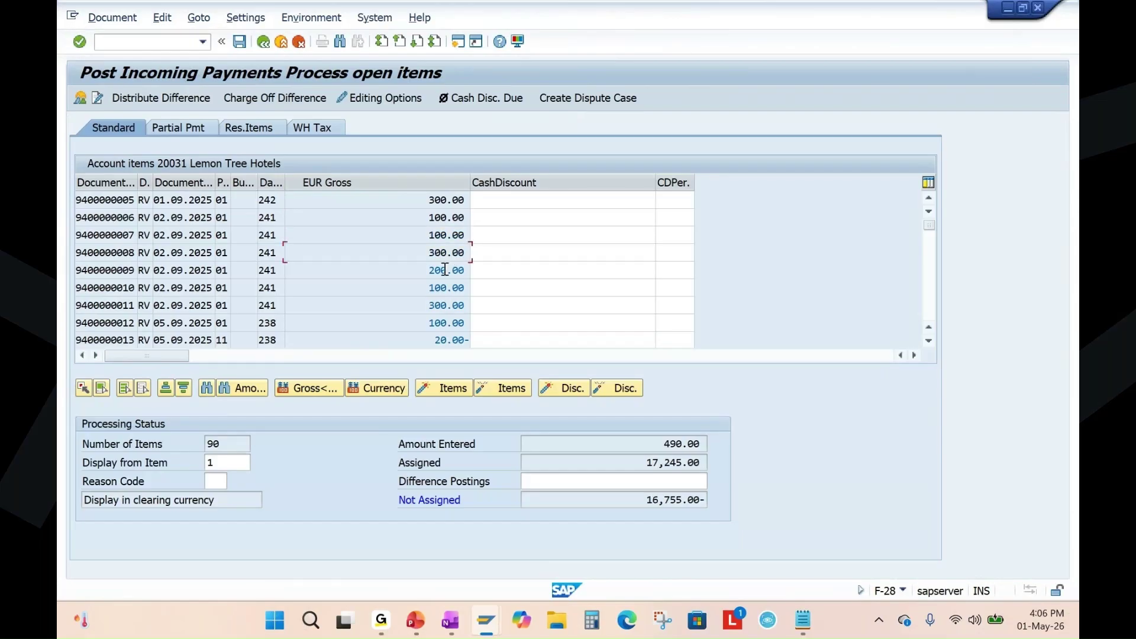
double_click(446, 271)
double_click(447, 289)
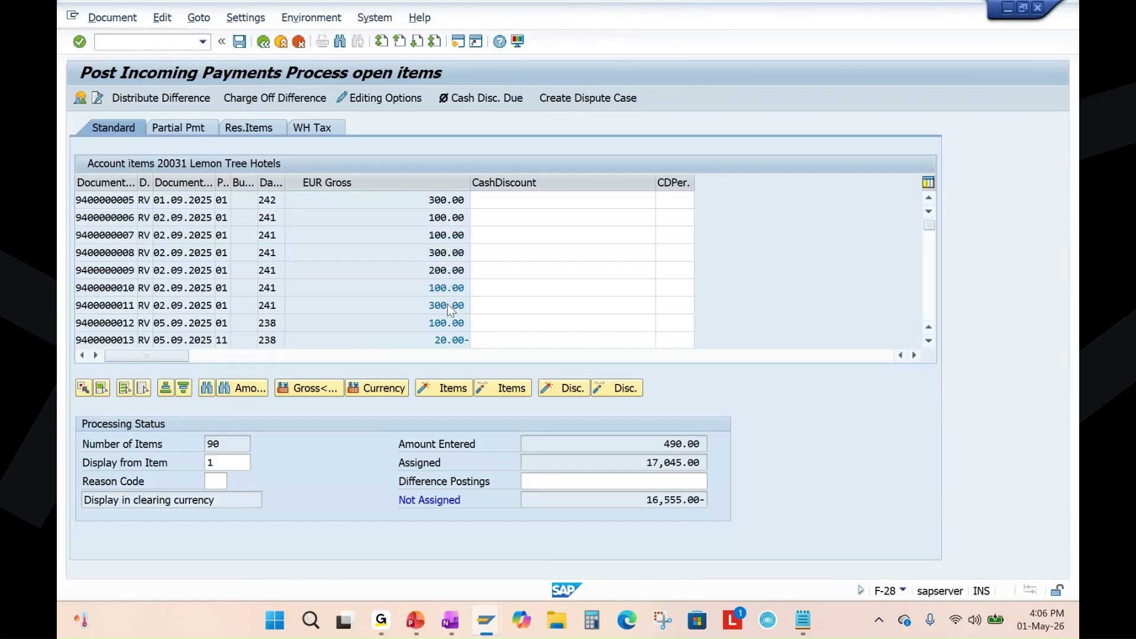
double_click(447, 305)
double_click(445, 339)
double_click(447, 322)
scroll(408, 278, "down", 1)
double_click(449, 306)
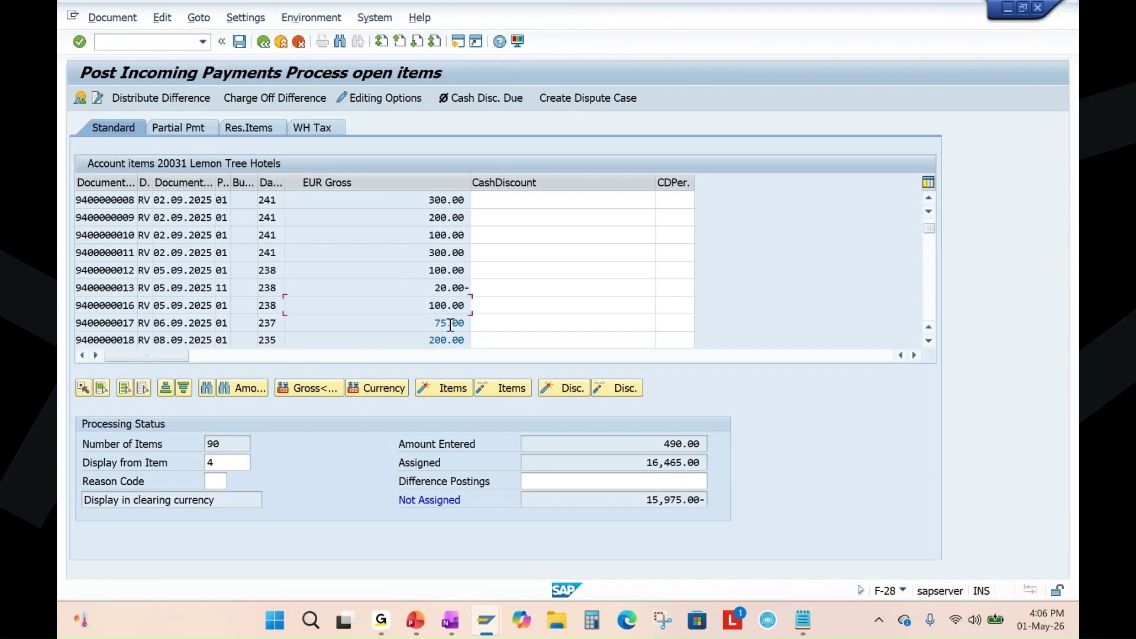
double_click(448, 324)
double_click(445, 340)
scroll(418, 266, "down", 1)
double_click(448, 306)
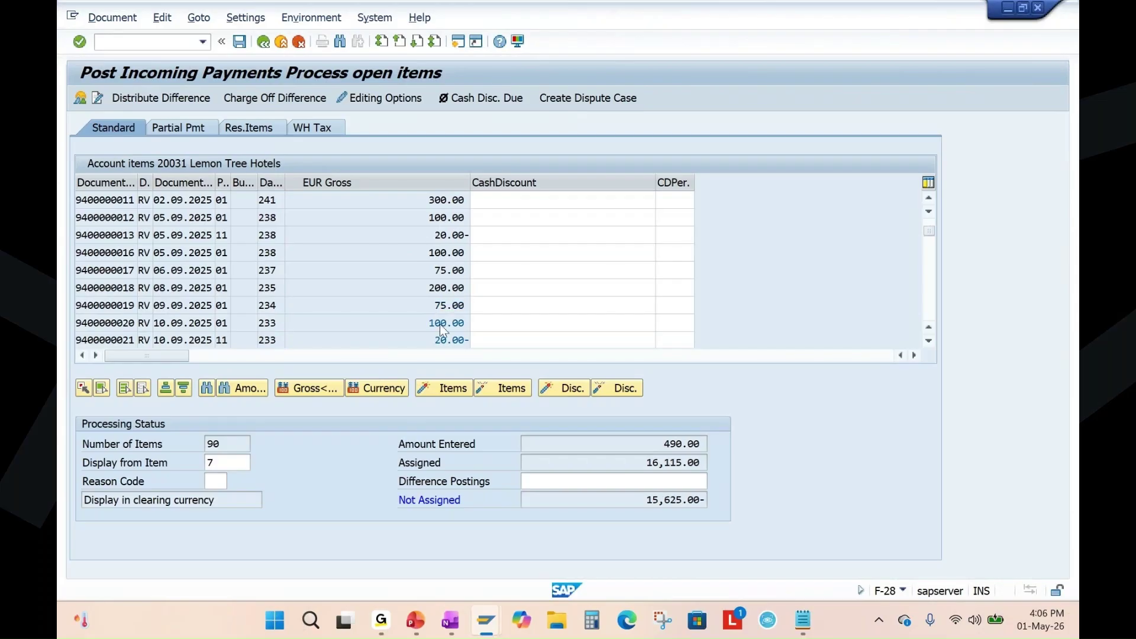
double_click(448, 323)
scroll(447, 287, "down", 1)
double_click(446, 288)
double_click(446, 304)
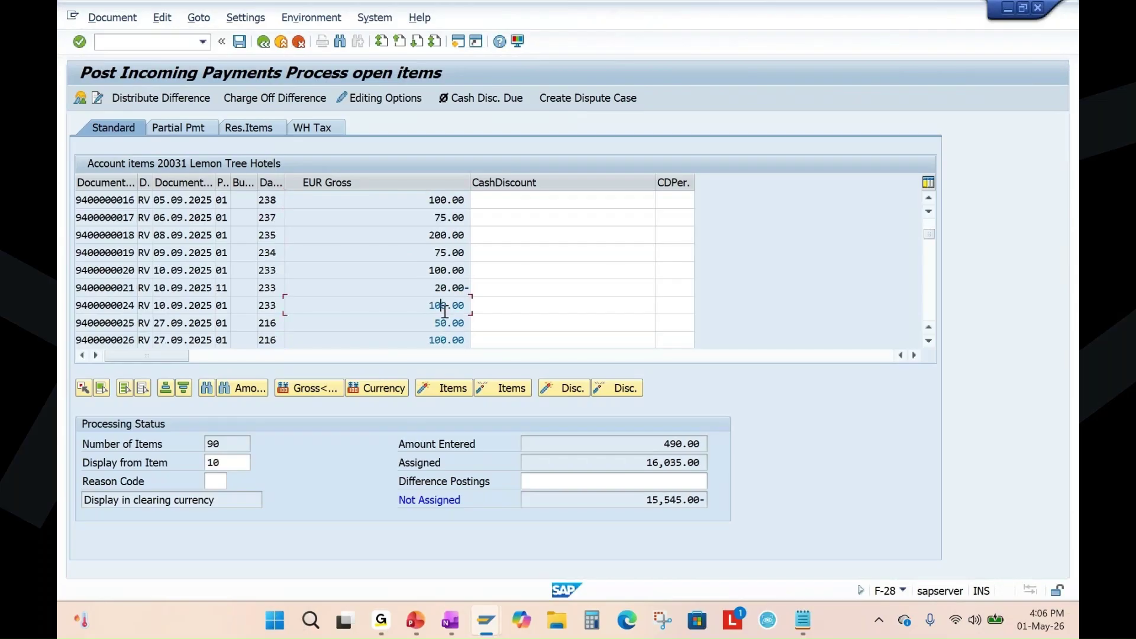
double_click(447, 323)
double_click(445, 340)
scroll(435, 288, "down", 1)
double_click(438, 306)
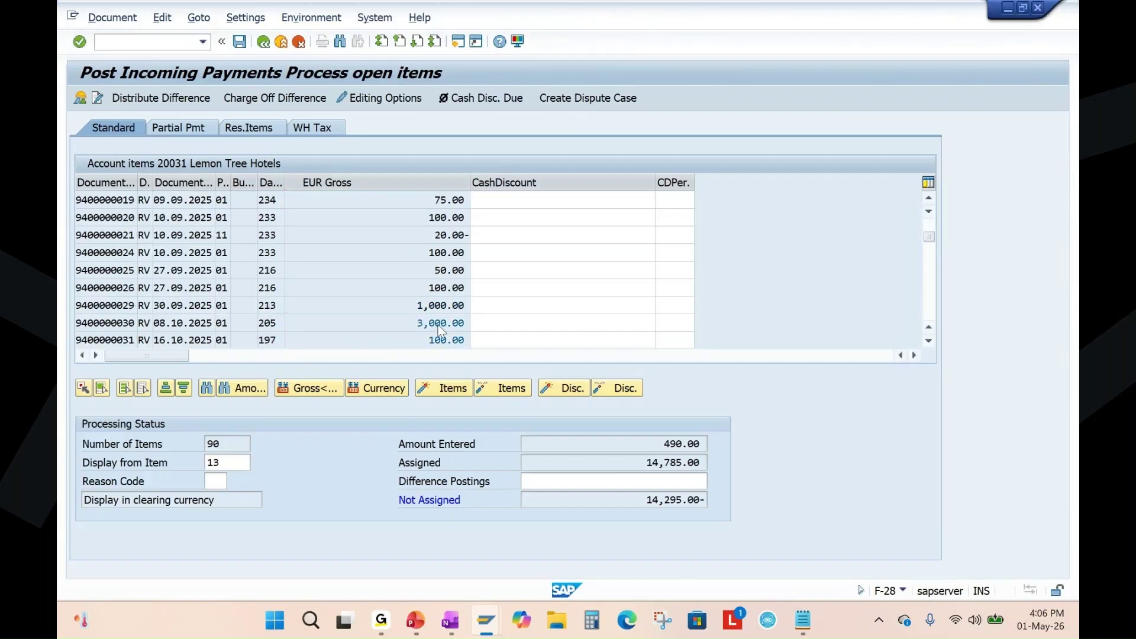
double_click(443, 323)
scroll(447, 297, "down", 1)
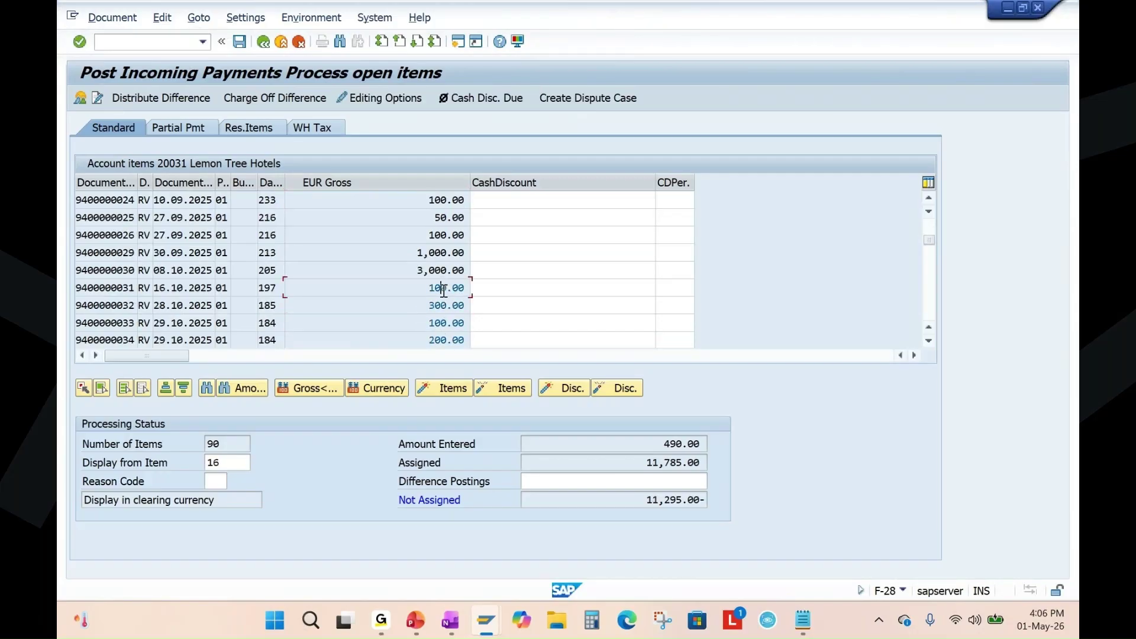
double_click(446, 287)
double_click(445, 305)
double_click(445, 322)
double_click(444, 340)
scroll(444, 331, "down", 1)
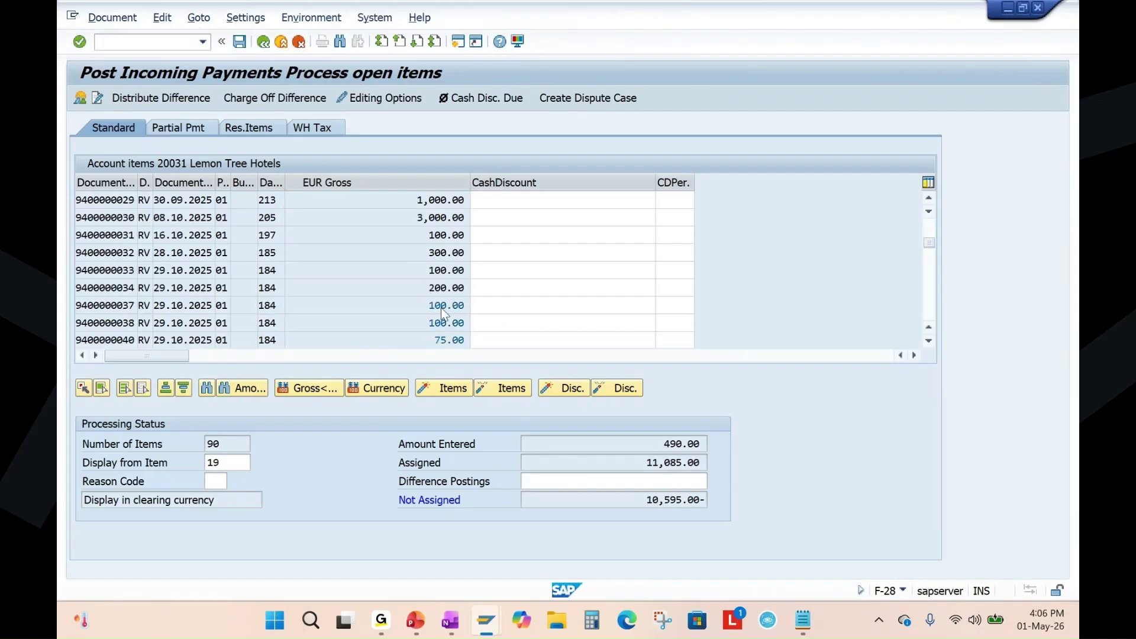
double_click(445, 305)
double_click(445, 322)
scroll(455, 305, "down", 1)
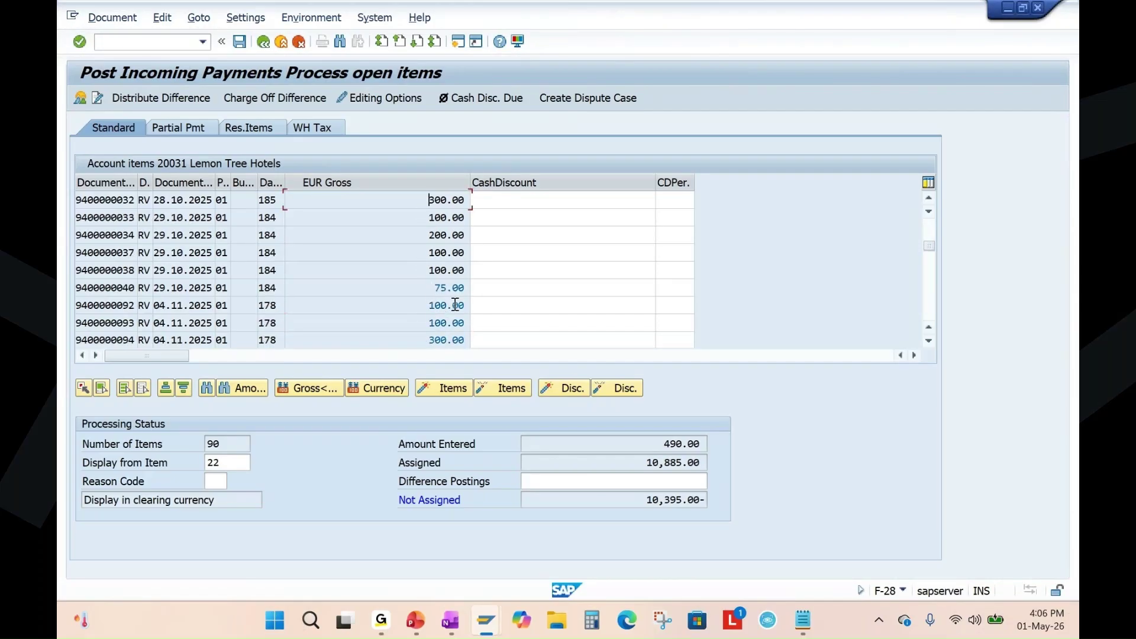
double_click(452, 289)
double_click(445, 306)
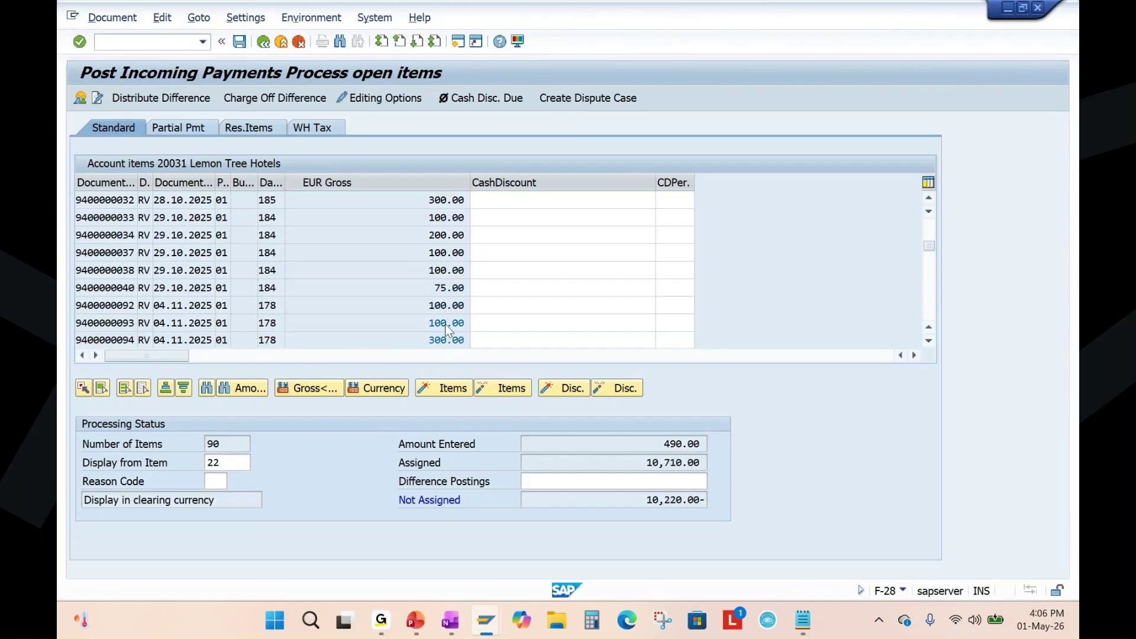
double_click(445, 323)
double_click(445, 340)
scroll(441, 318, "down", 1)
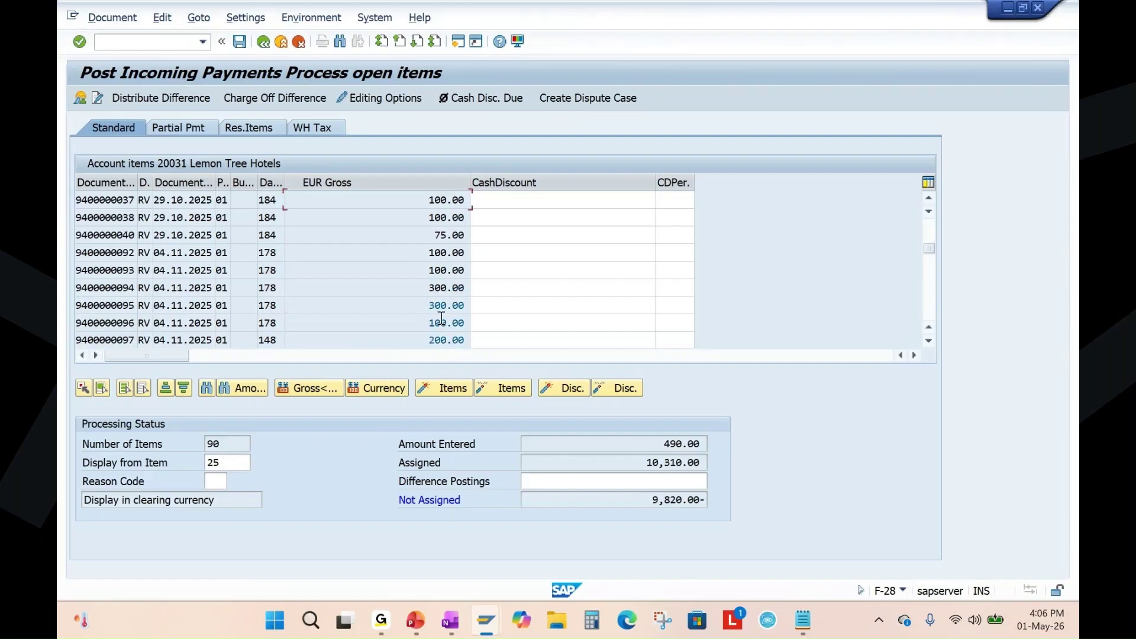
double_click(445, 306)
double_click(444, 323)
double_click(442, 339)
scroll(432, 273, "down", 1)
double_click(436, 305)
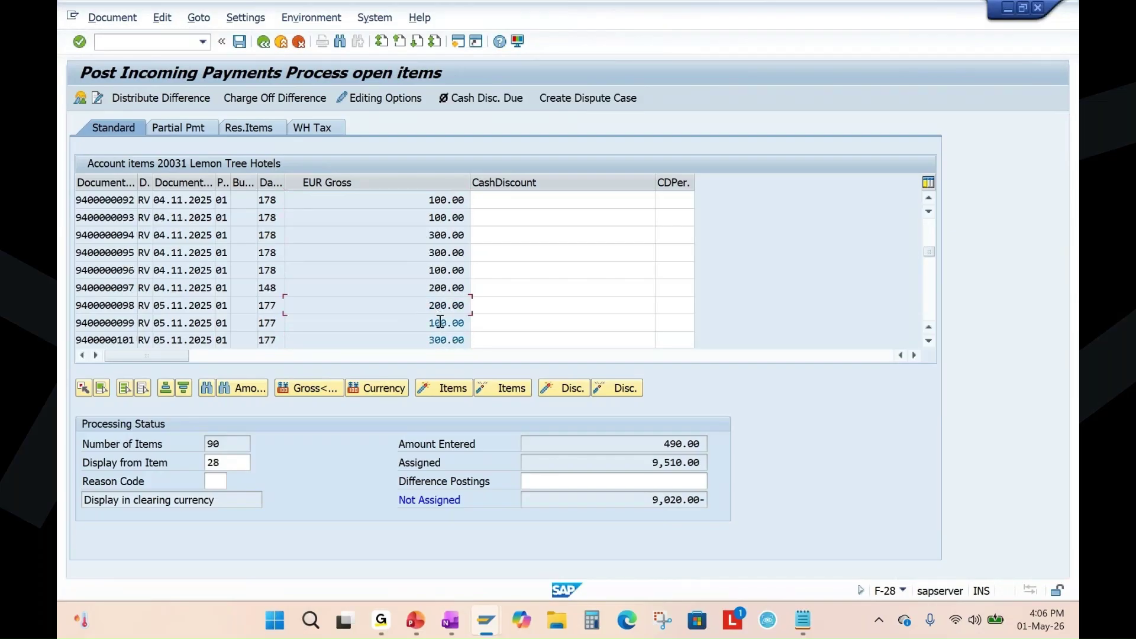
double_click(442, 323)
double_click(439, 341)
scroll(436, 263, "down", 1)
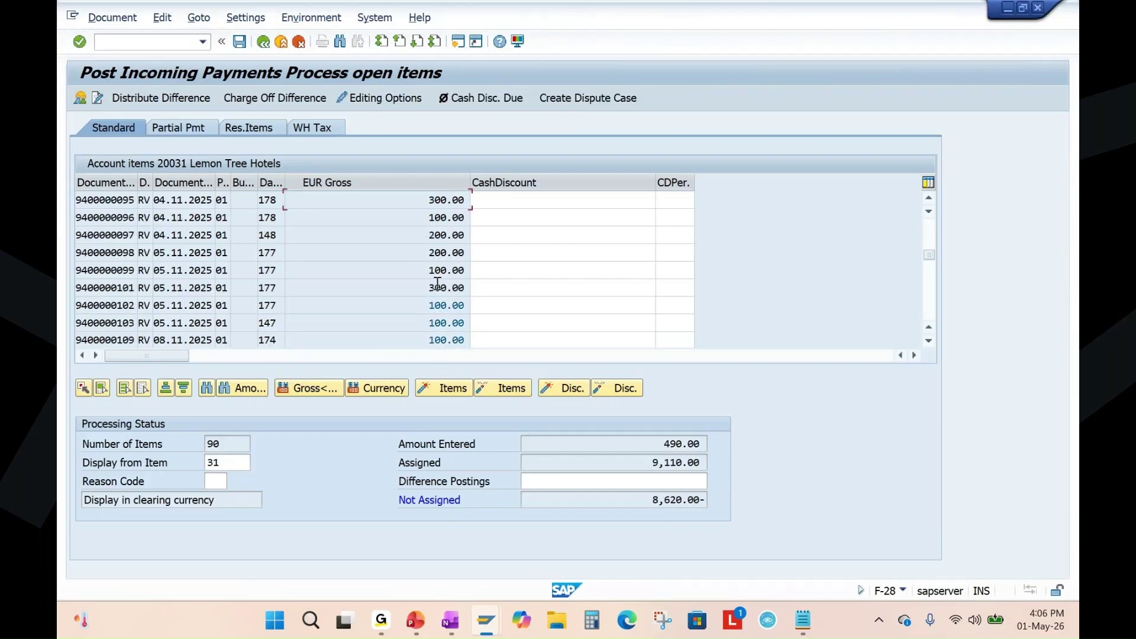
double_click(438, 306)
double_click(443, 323)
scroll(444, 296, "down", 1)
double_click(439, 303)
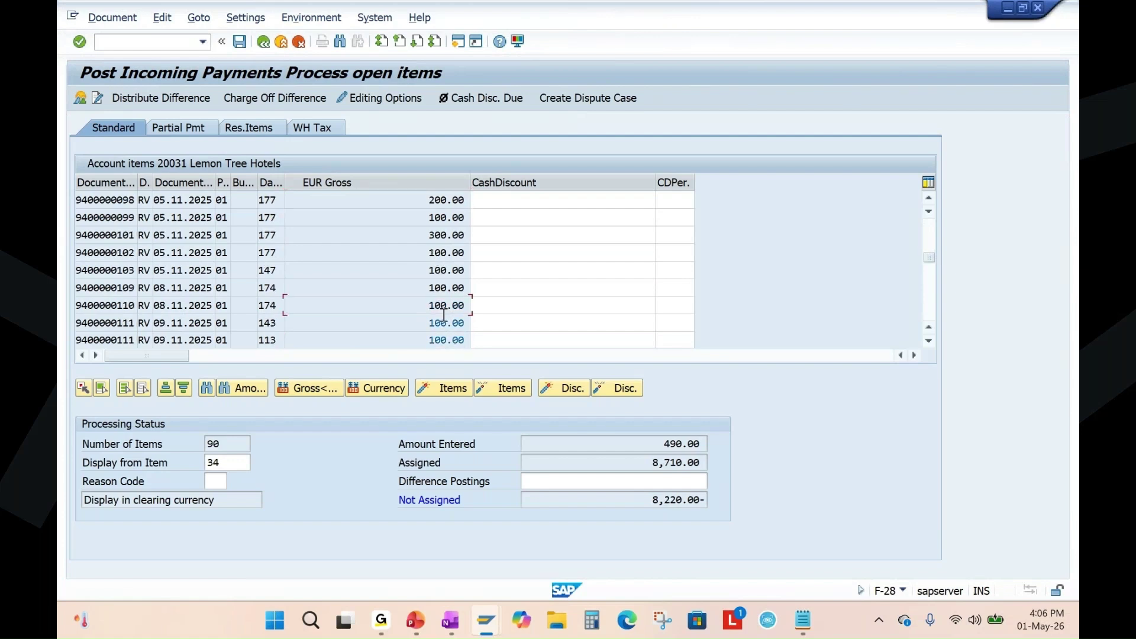
double_click(443, 324)
double_click(445, 340)
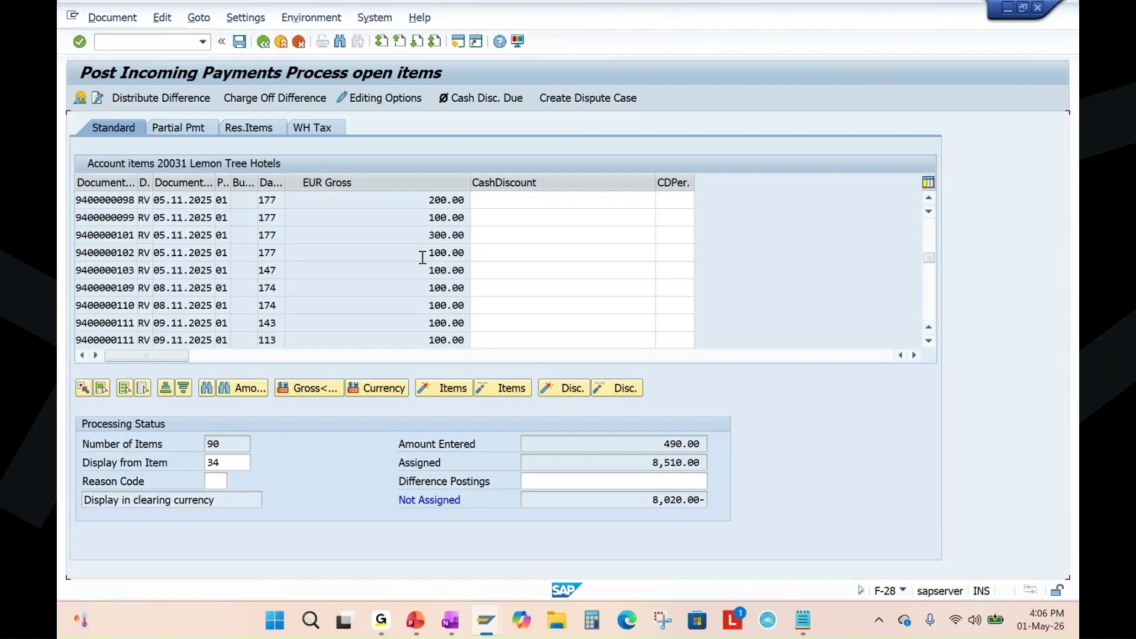
scroll(438, 284, "down", 1)
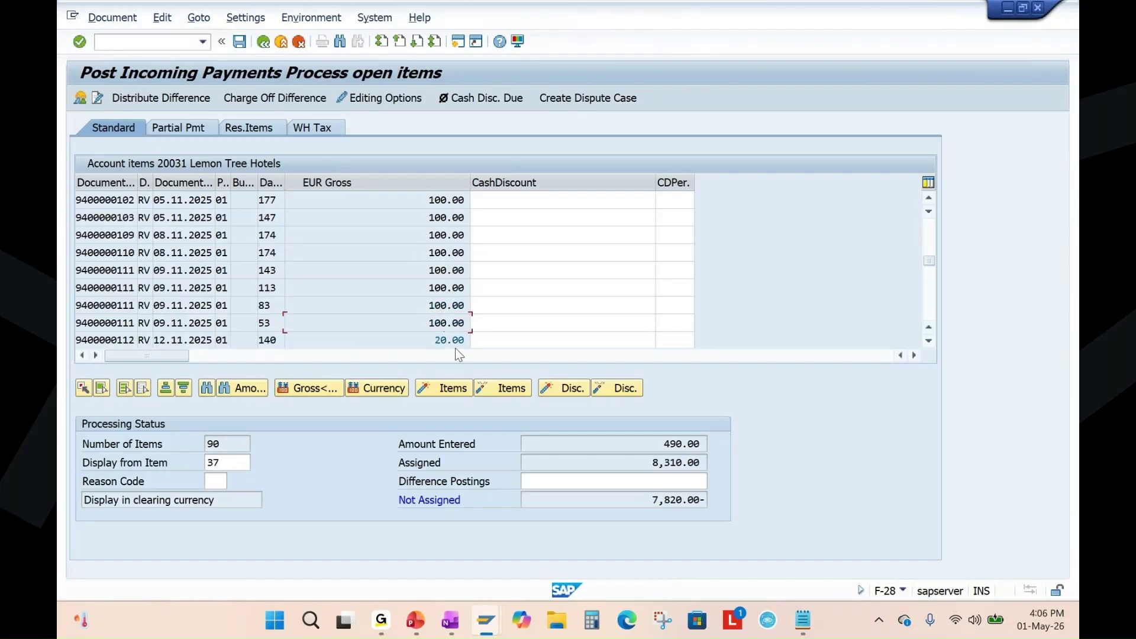
double_click(451, 341)
scroll(438, 281, "down", 1)
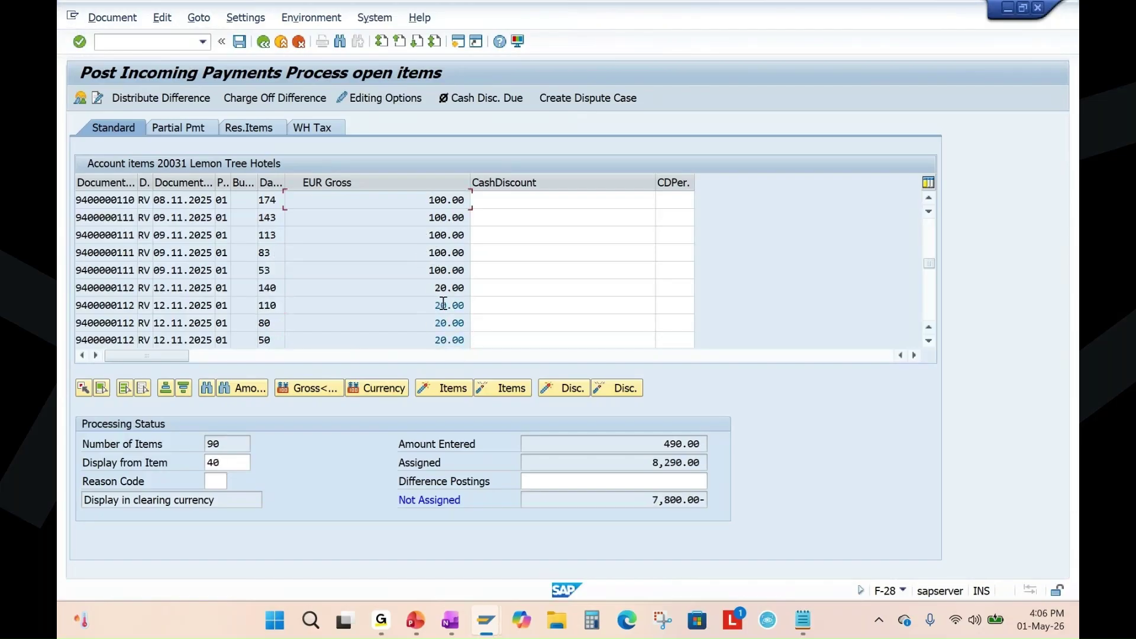
double_click(446, 306)
double_click(449, 323)
double_click(448, 341)
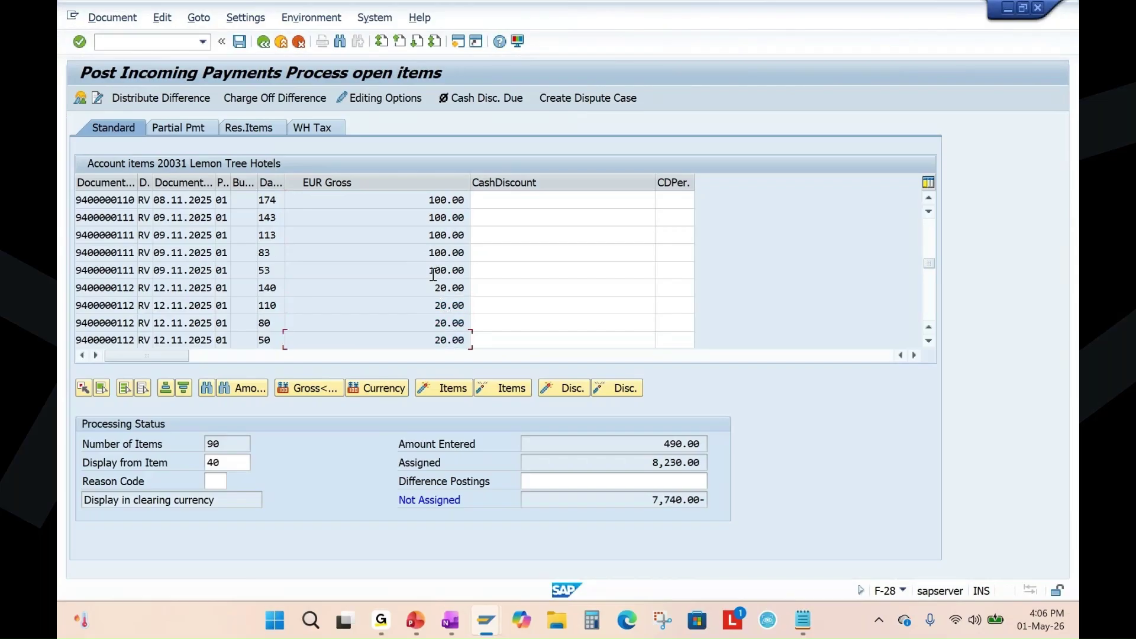
scroll(441, 287, "down", 1)
double_click(446, 305)
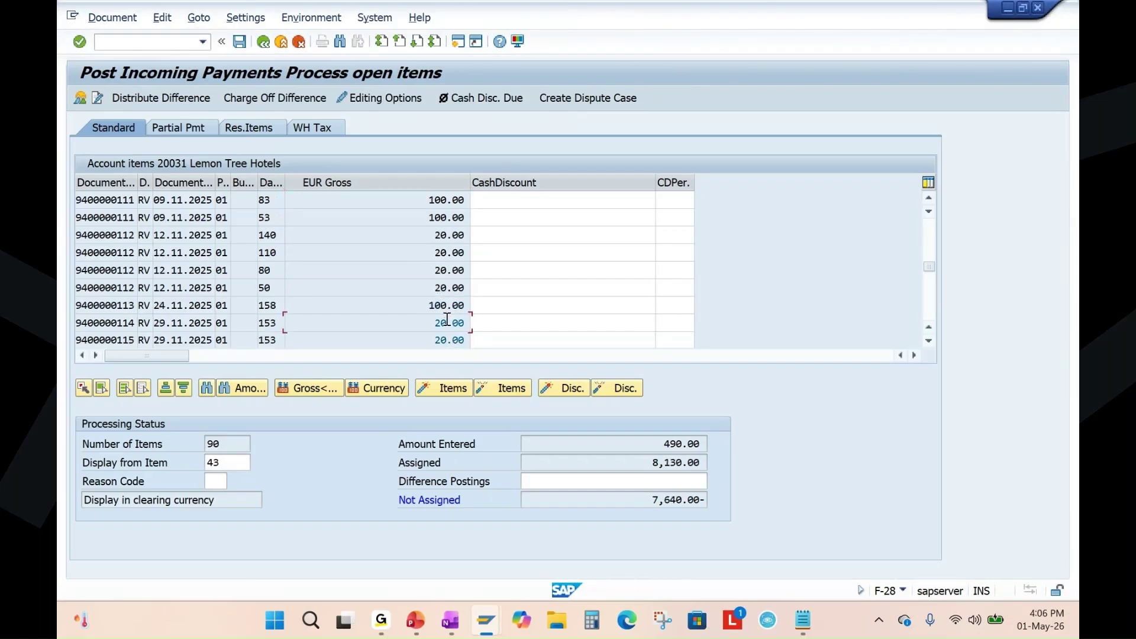
double_click(448, 323)
double_click(446, 340)
scroll(443, 322, "down", 1)
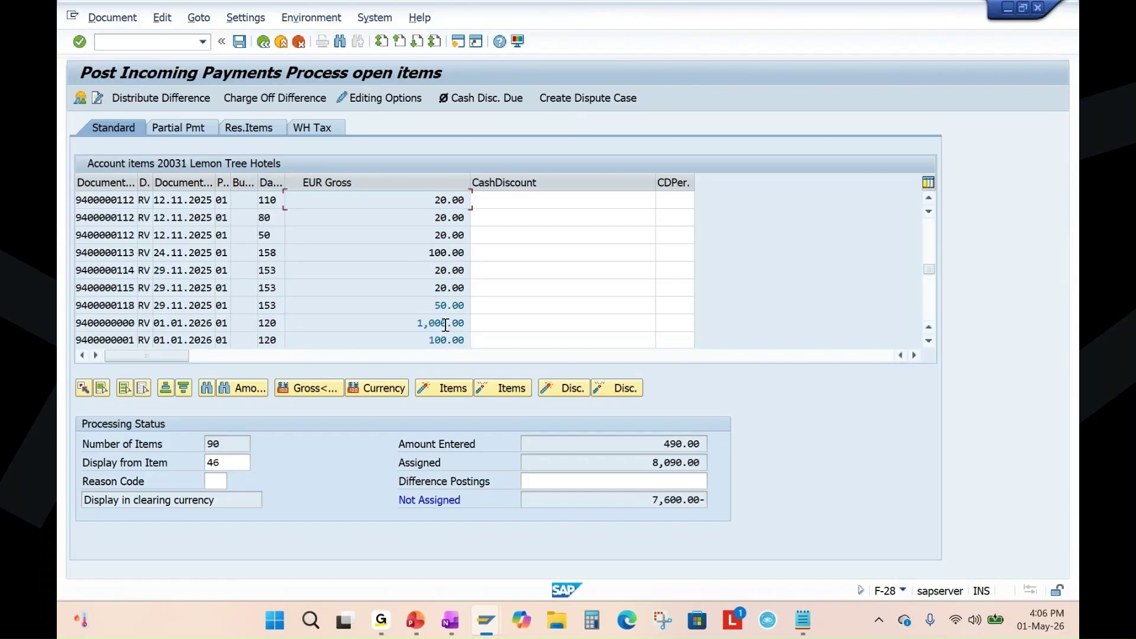
double_click(451, 306)
double_click(447, 323)
scroll(437, 296, "down", 1)
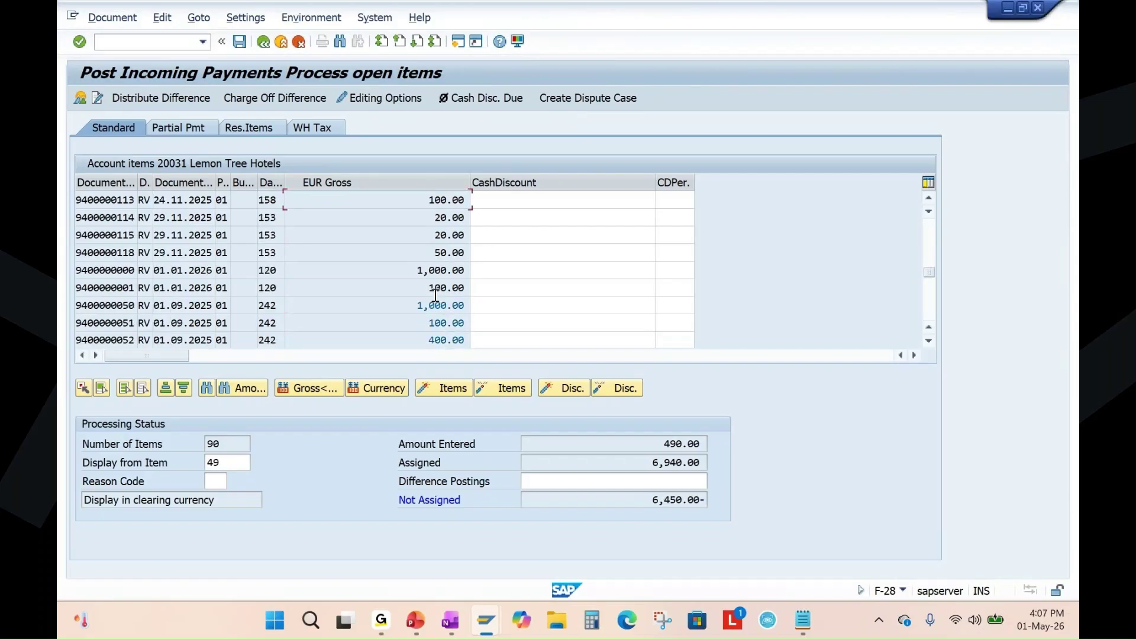
double_click(440, 306)
double_click(445, 323)
double_click(447, 340)
scroll(442, 286, "down", 1)
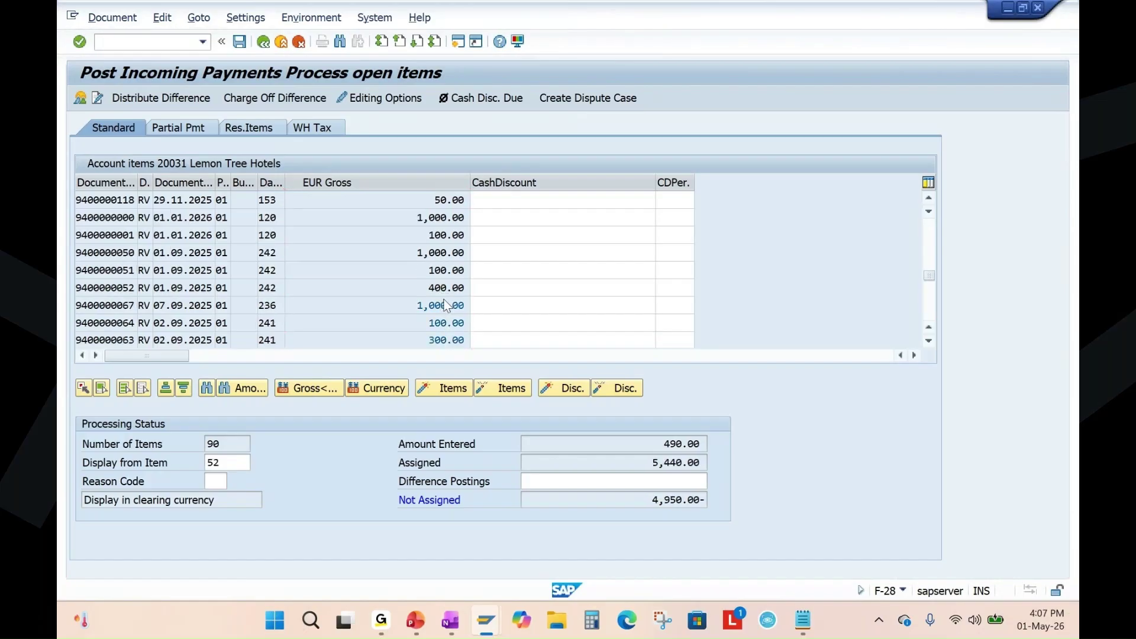
double_click(447, 305)
double_click(446, 323)
double_click(444, 340)
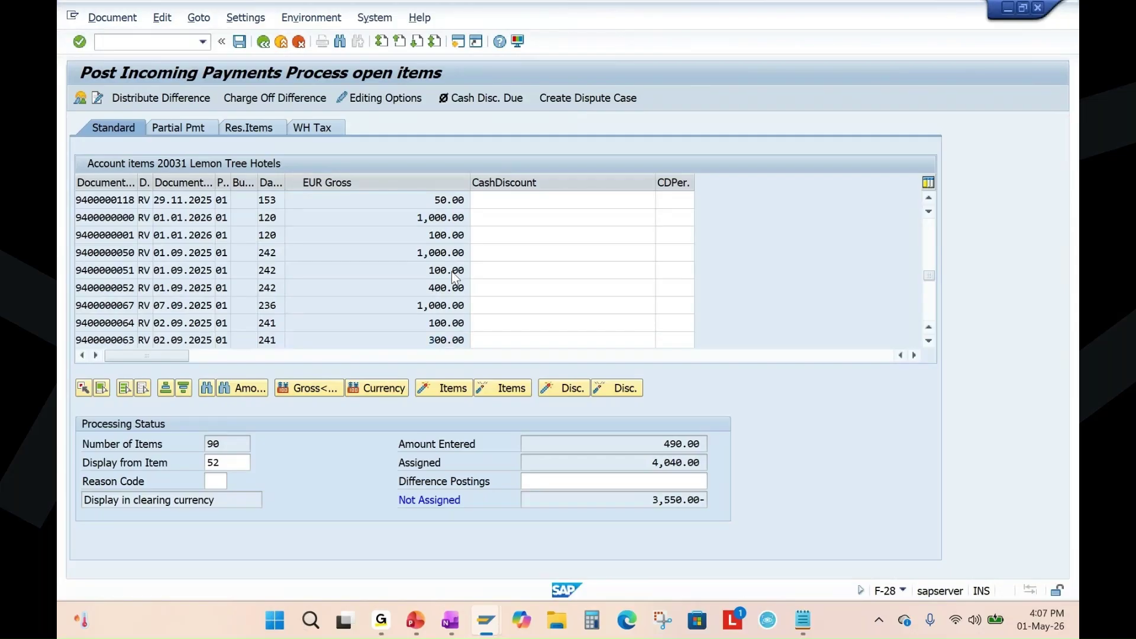
scroll(453, 278, "down", 1)
double_click(447, 305)
double_click(447, 323)
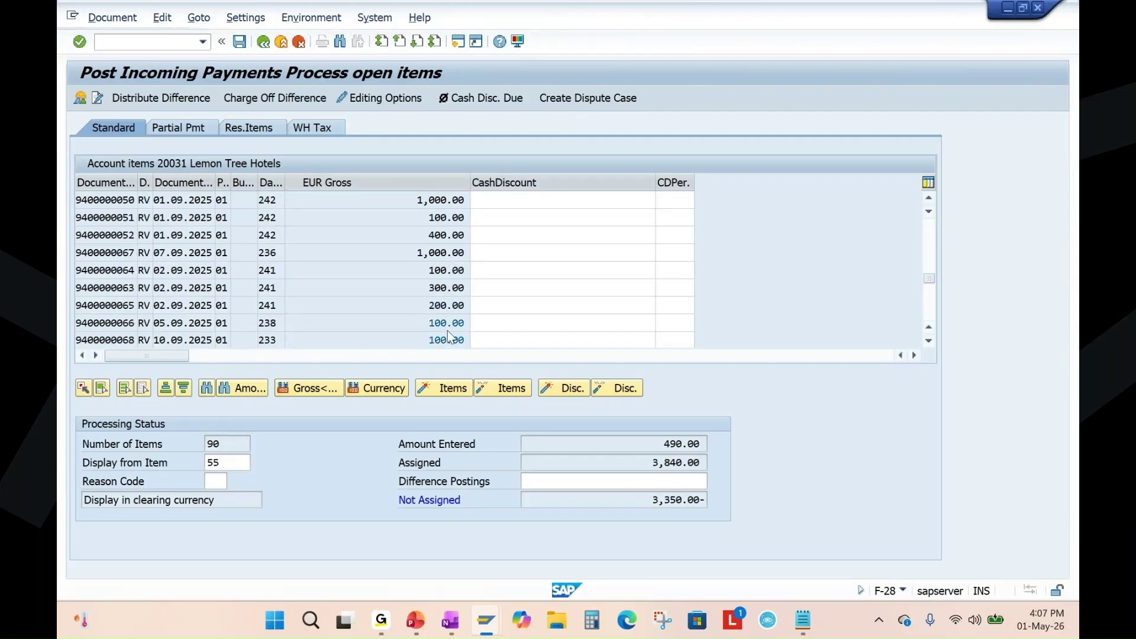
double_click(448, 339)
scroll(439, 303, "down", 1)
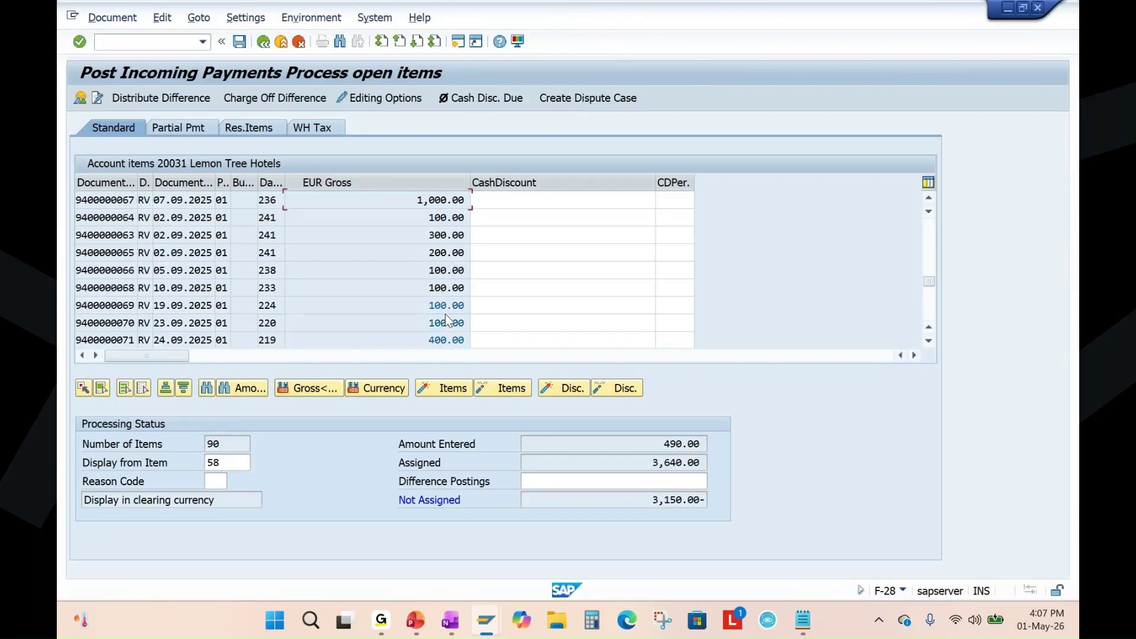
double_click(445, 309)
double_click(445, 323)
double_click(446, 340)
double_click(448, 340)
scroll(438, 308, "down", 1)
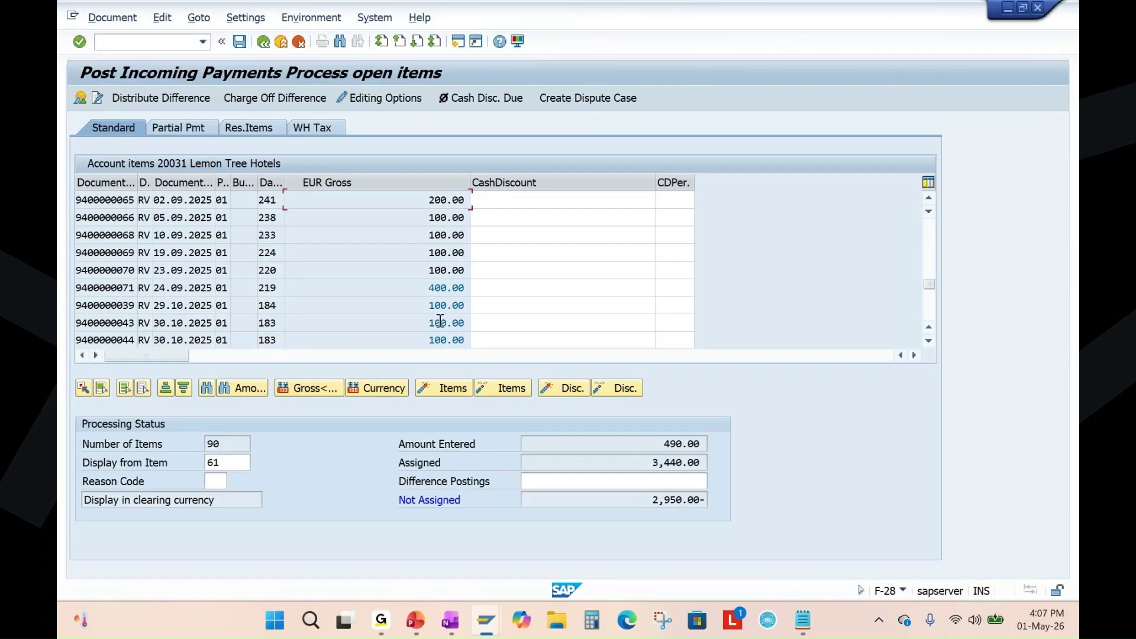
double_click(445, 306)
double_click(445, 288)
double_click(447, 324)
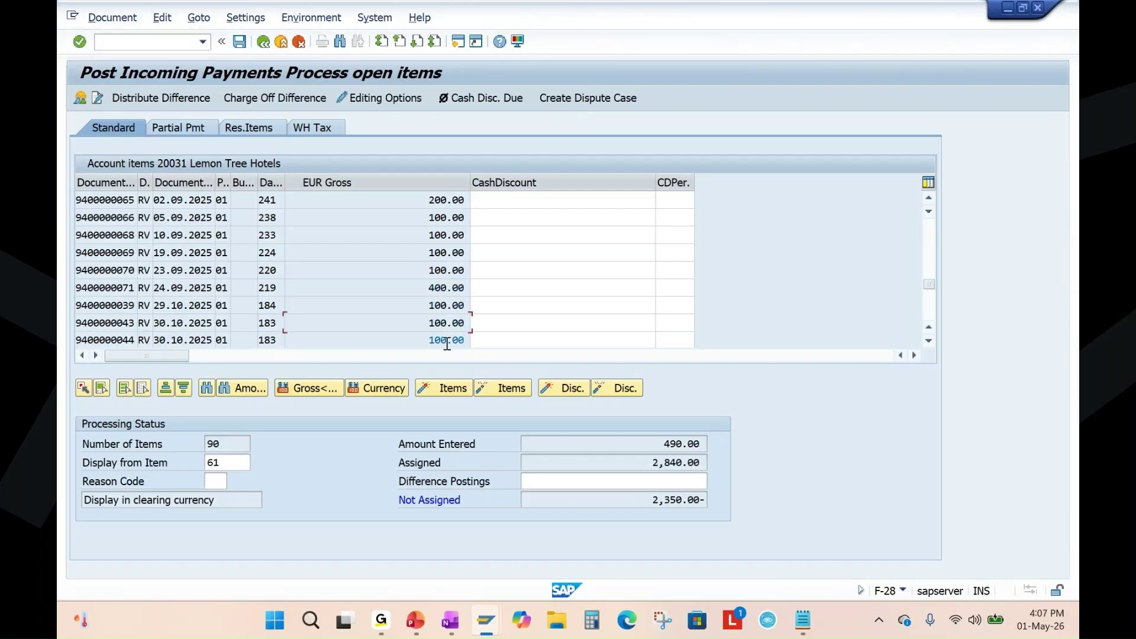
double_click(445, 340)
scroll(441, 296, "down", 1)
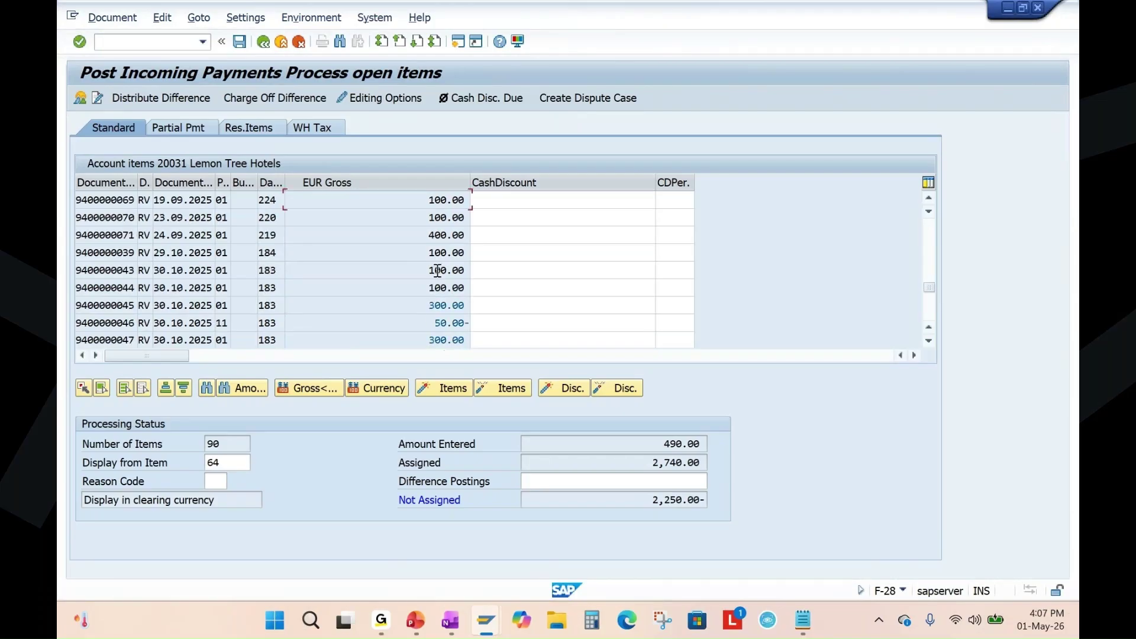
double_click(445, 306)
double_click(445, 322)
scroll(445, 282, "down", 1)
double_click(443, 289)
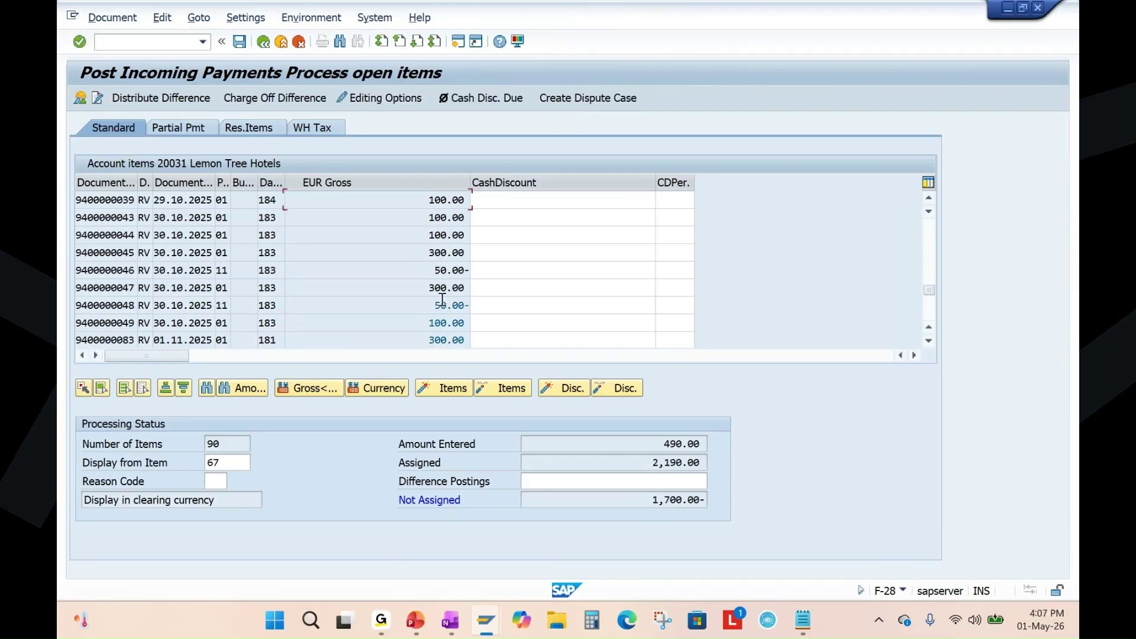
double_click(445, 305)
double_click(445, 324)
double_click(445, 340)
scroll(445, 248, "down", 1)
scroll(446, 298, "down", 1)
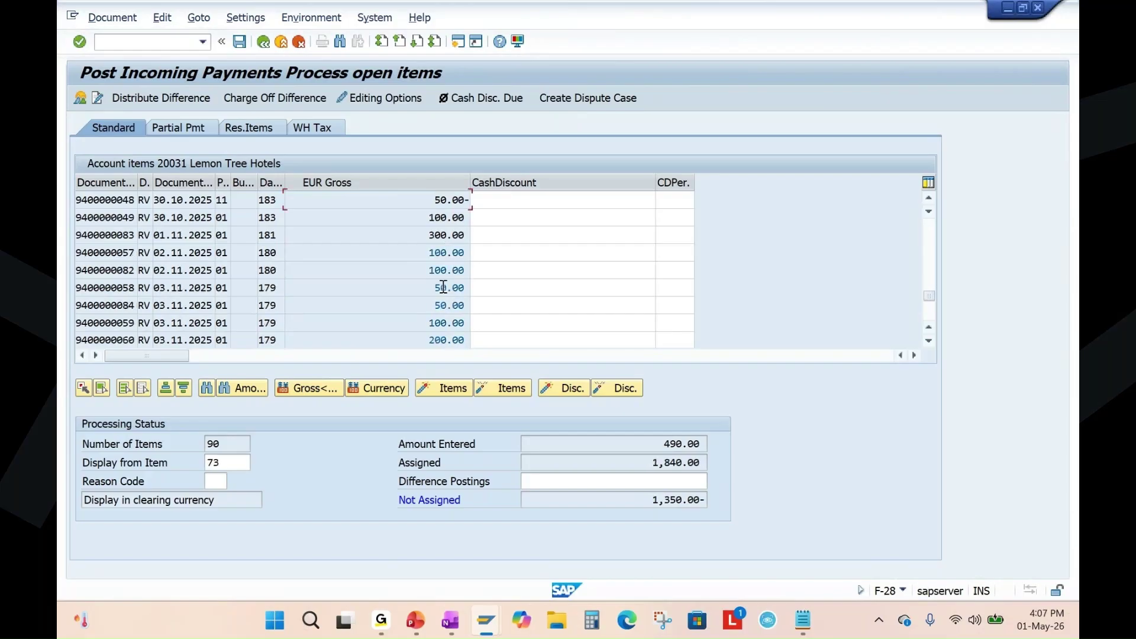
double_click(444, 254)
double_click(445, 270)
double_click(445, 288)
double_click(448, 305)
double_click(446, 323)
double_click(448, 341)
scroll(440, 258, "down", 2)
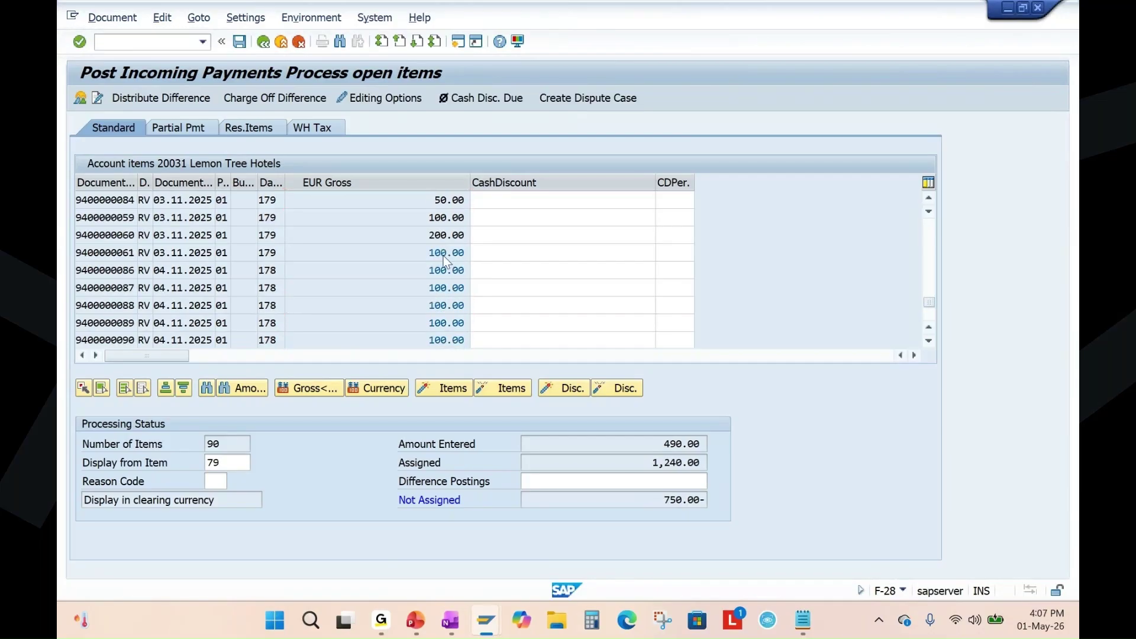
double_click(442, 255)
double_click(442, 271)
double_click(440, 296)
double_click(442, 307)
double_click(443, 323)
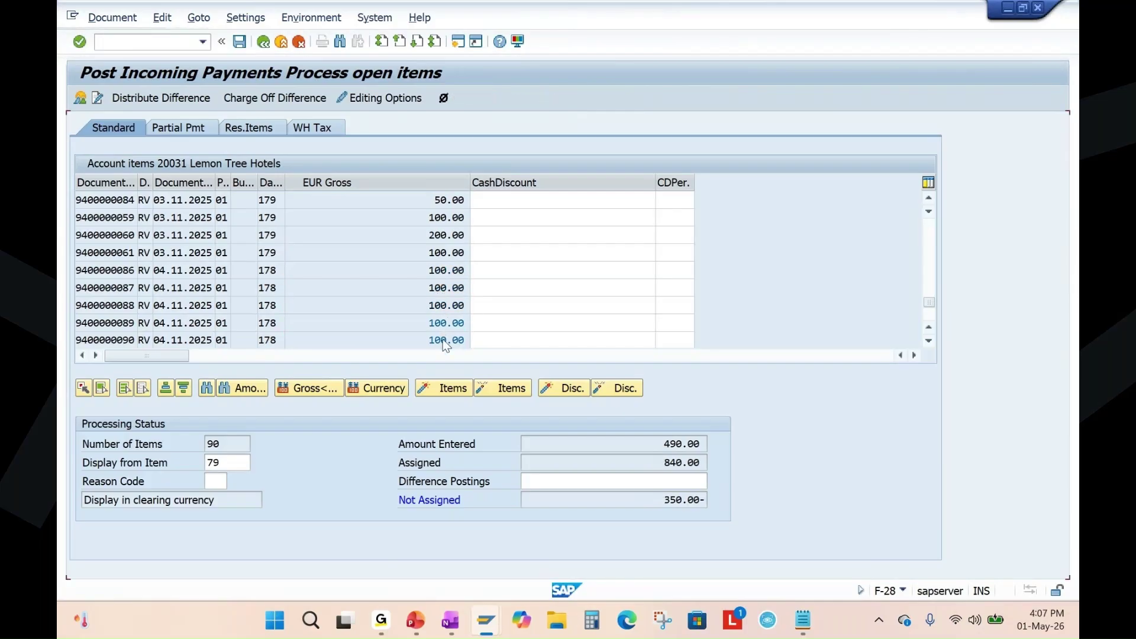
double_click(442, 340)
scroll(444, 259, "down", 1)
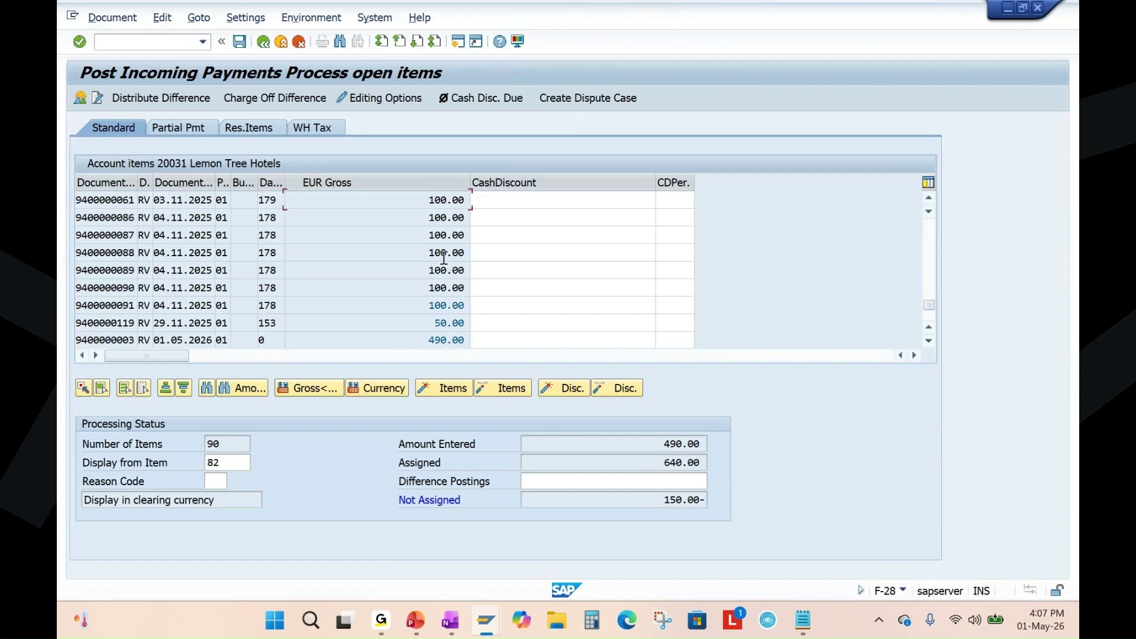
double_click(443, 305)
double_click(445, 323)
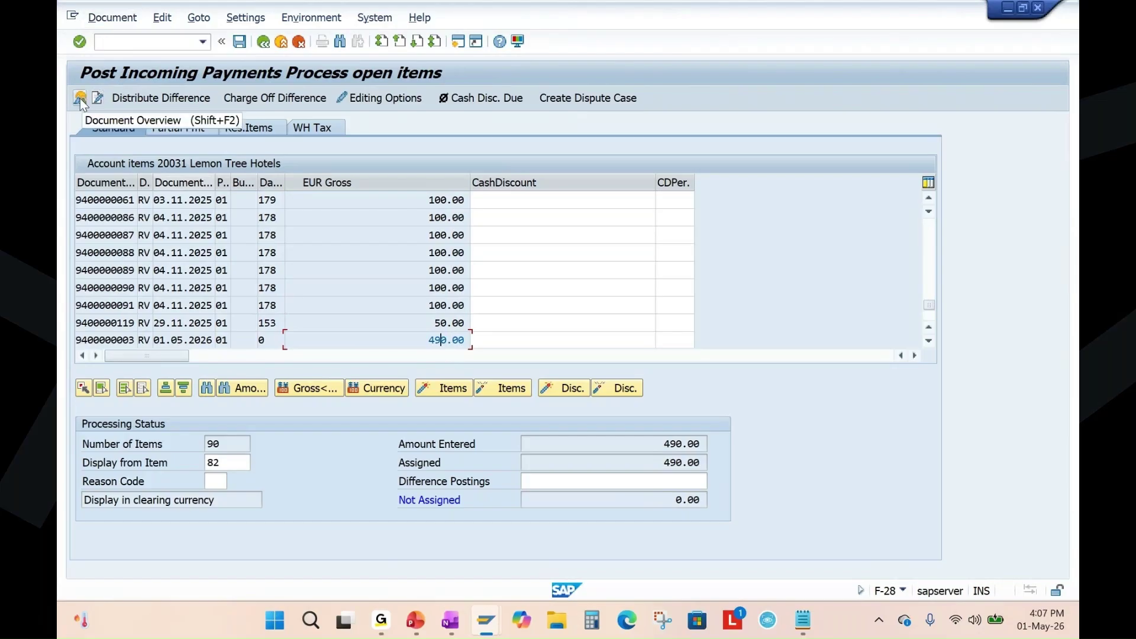
left_click(116, 340)
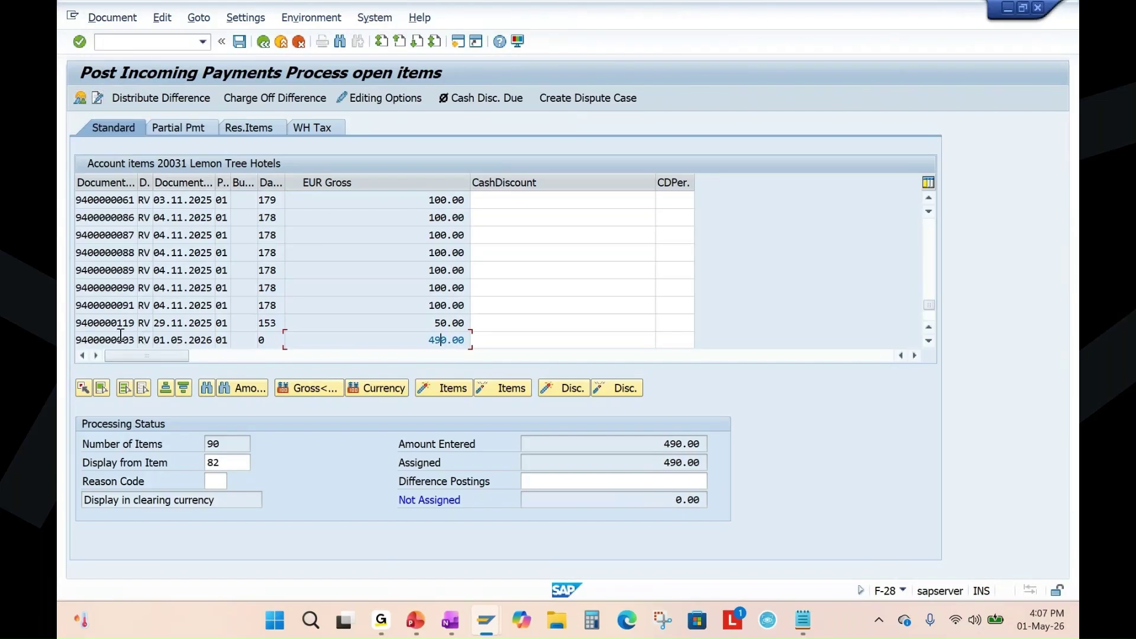
left_click(80, 97)
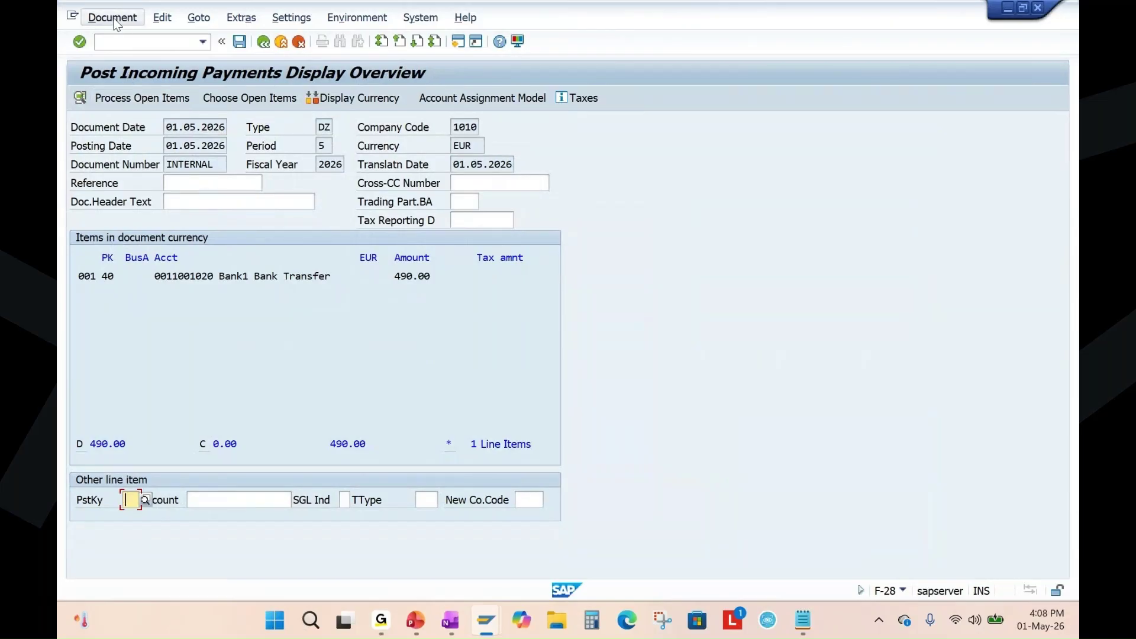
left_click(114, 20)
left_click(125, 86)
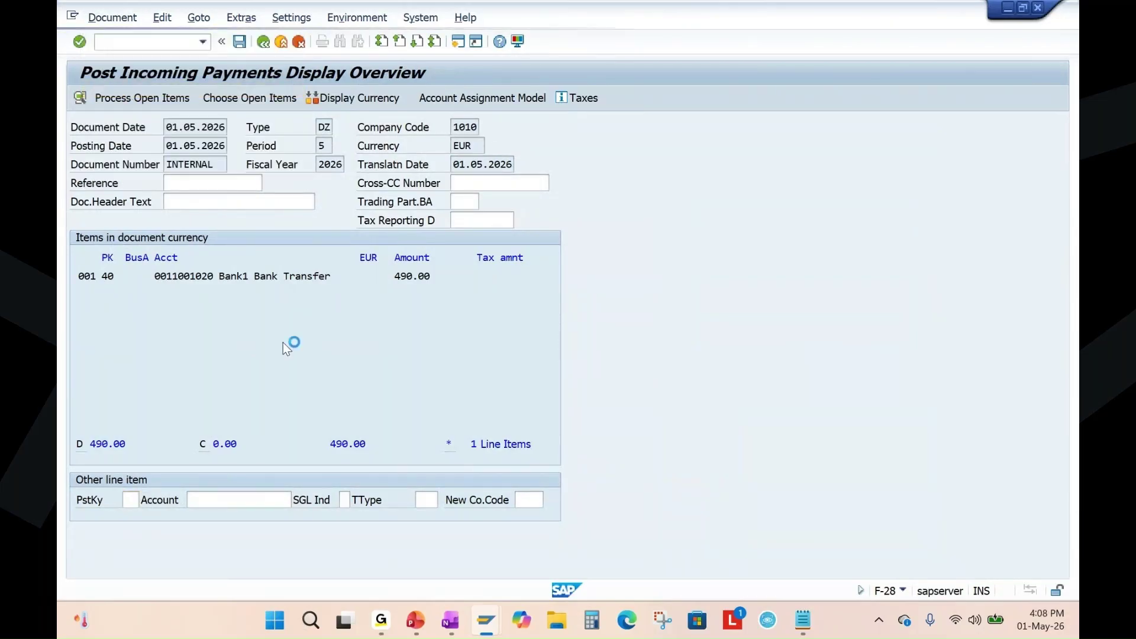
left_click(239, 41)
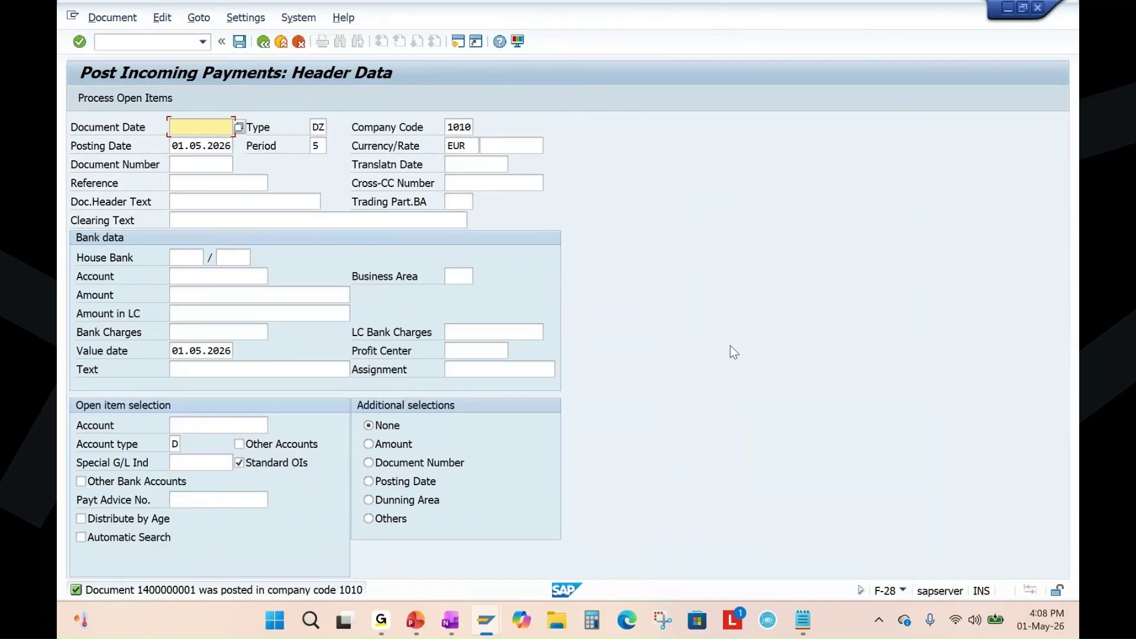
left_click(415, 620)
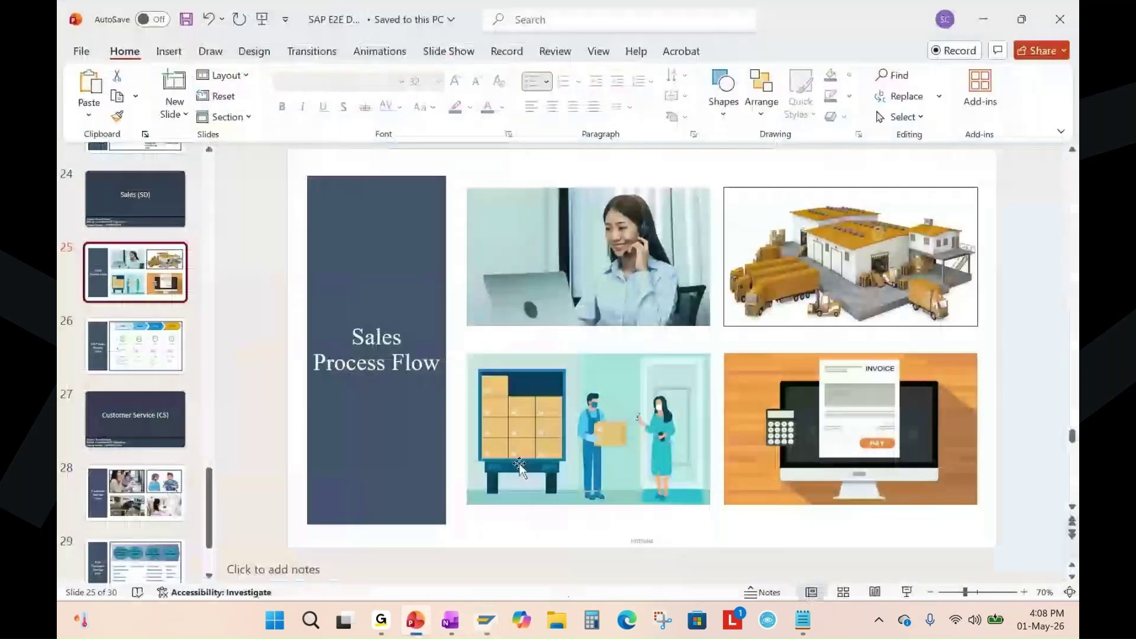
scroll(901, 332, "down", 1)
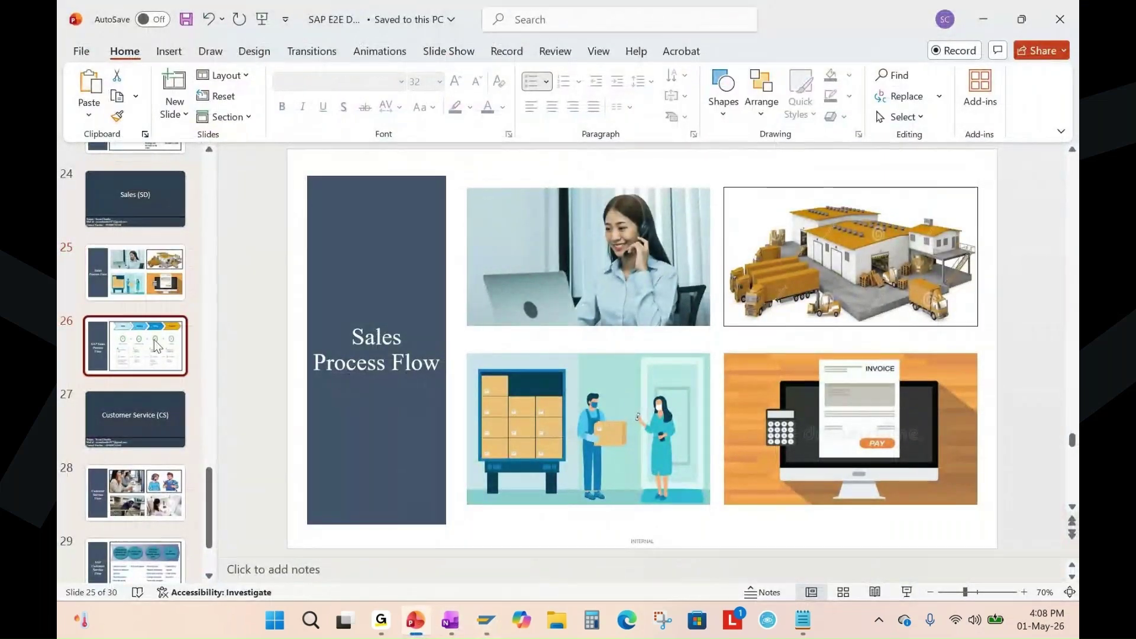
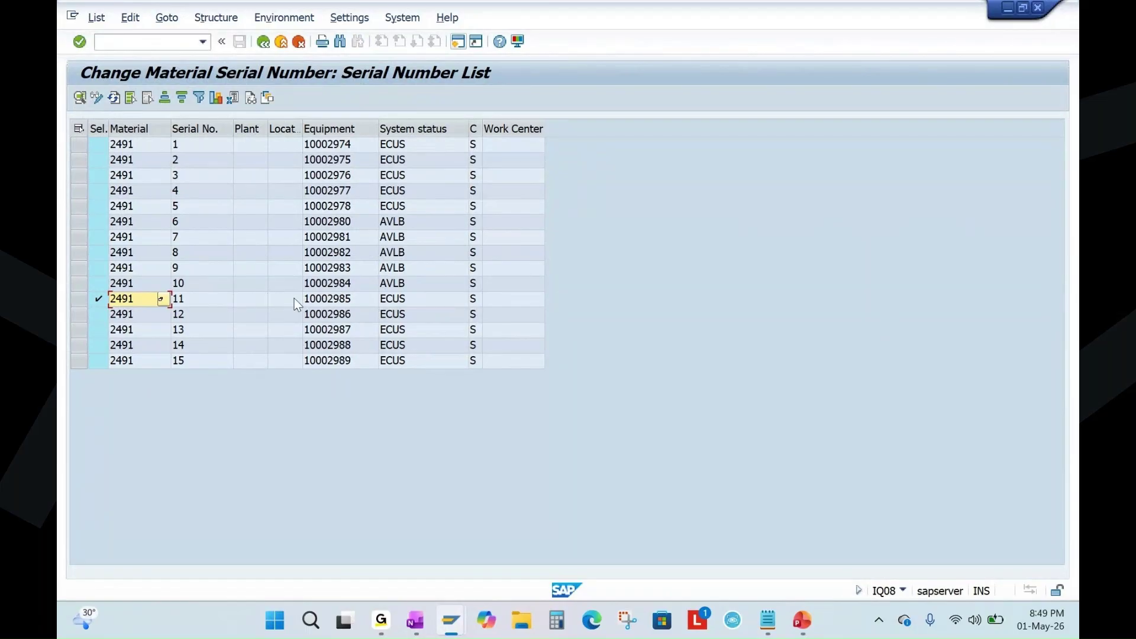
Check serial 11's equipment 10002985 and ECUS status in the serial number list.
left_click(182, 302)
left_click(335, 300)
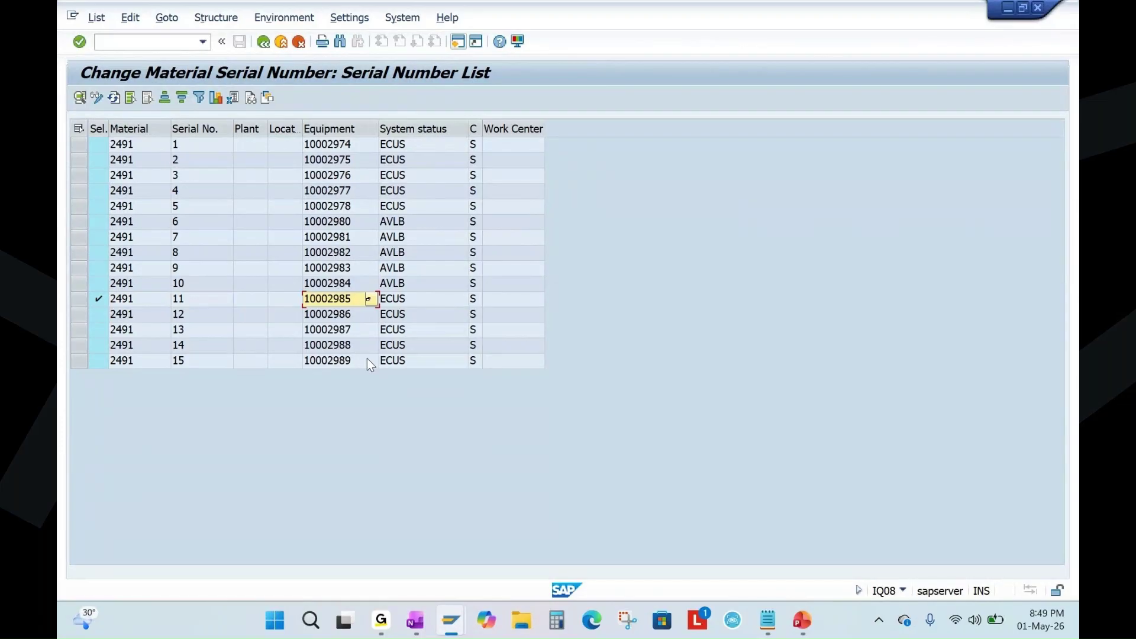
left_click(406, 301)
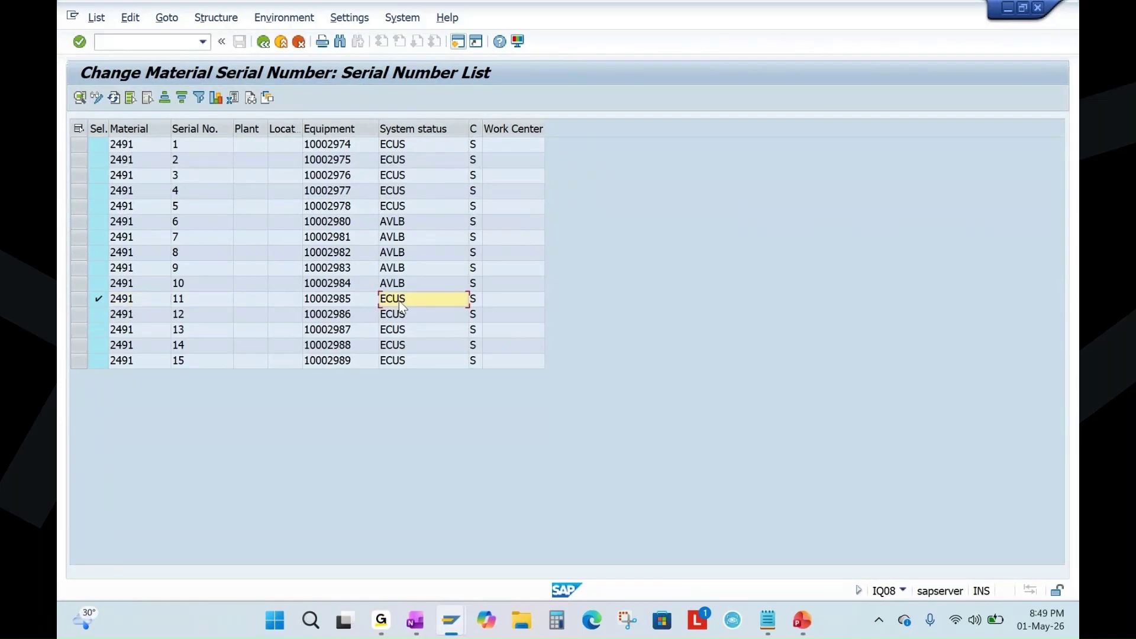
left_click(320, 302)
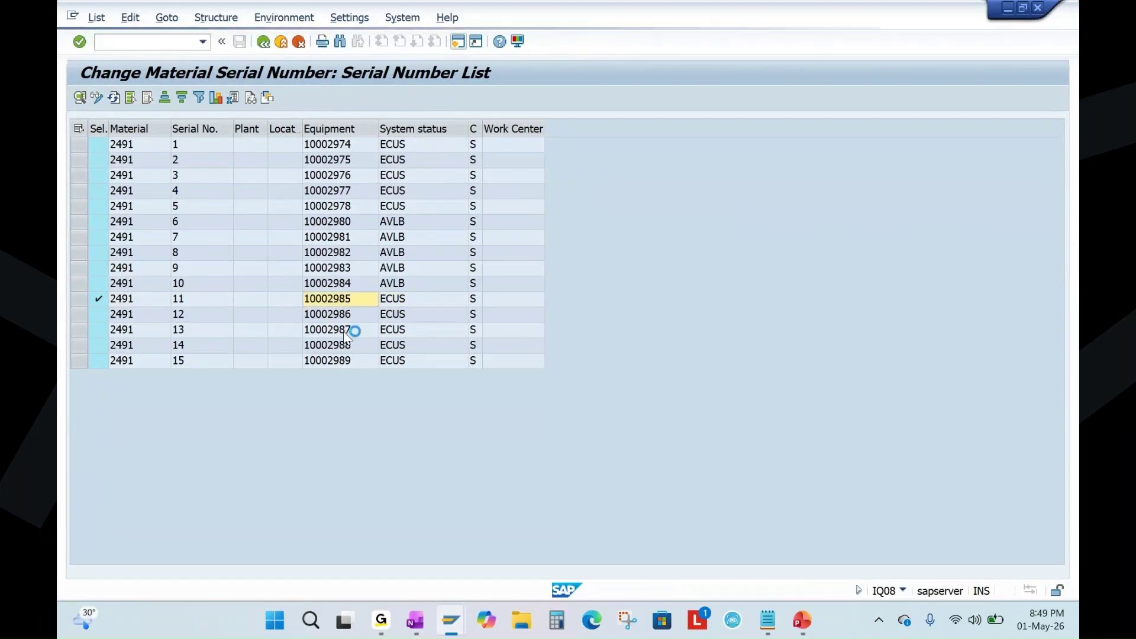
Verify serial 11's partners show Lemon Tree Hotels as ship-to and sold-to, then bring up OneNote.
key("F2")
left_click(155, 222)
left_click(255, 369)
left_click(195, 130)
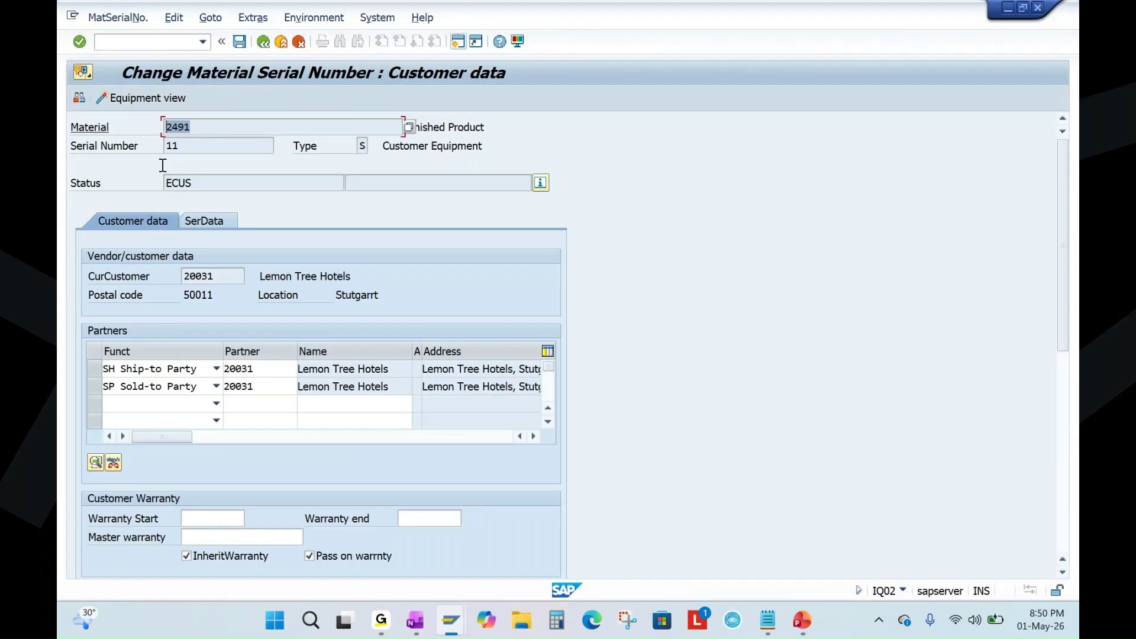
left_click(183, 146)
left_click(262, 371)
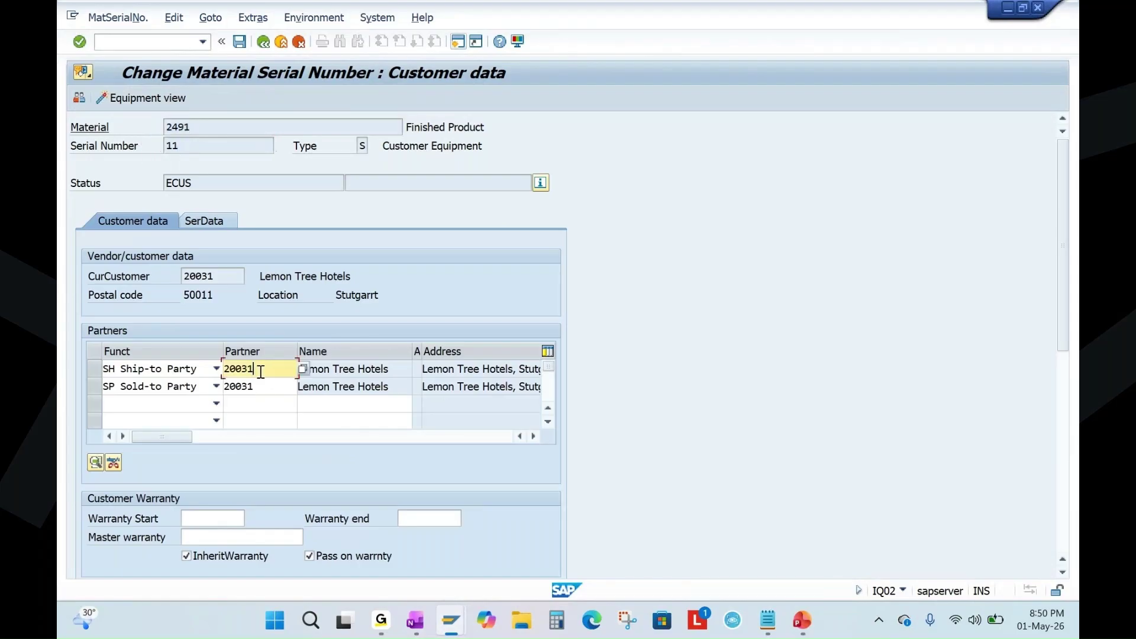
left_click(264, 386)
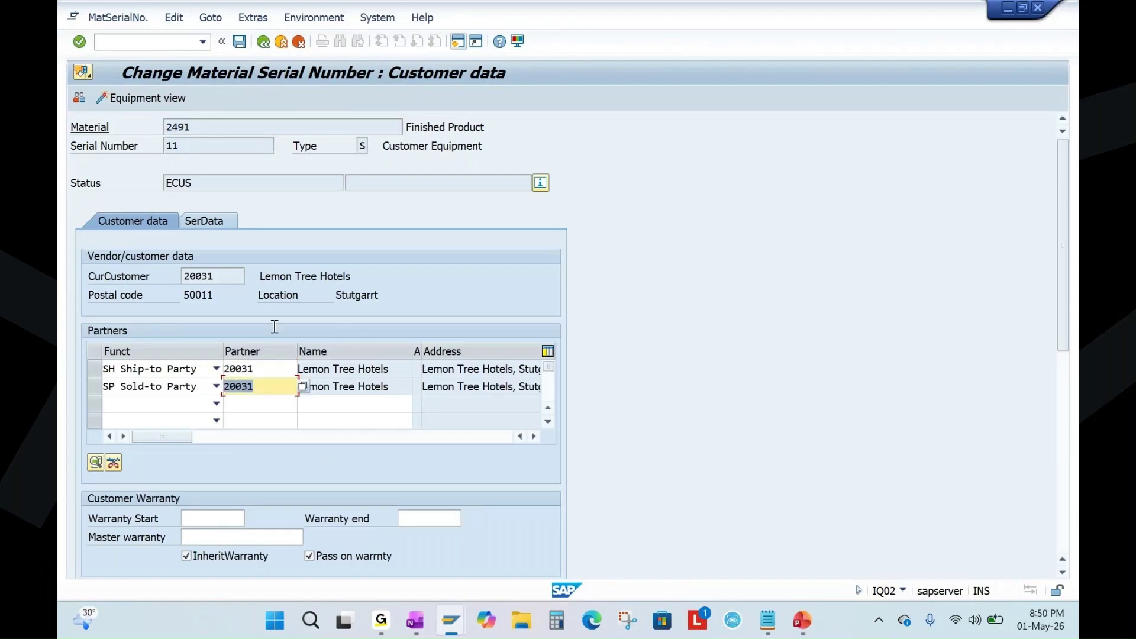
left_click(263, 369)
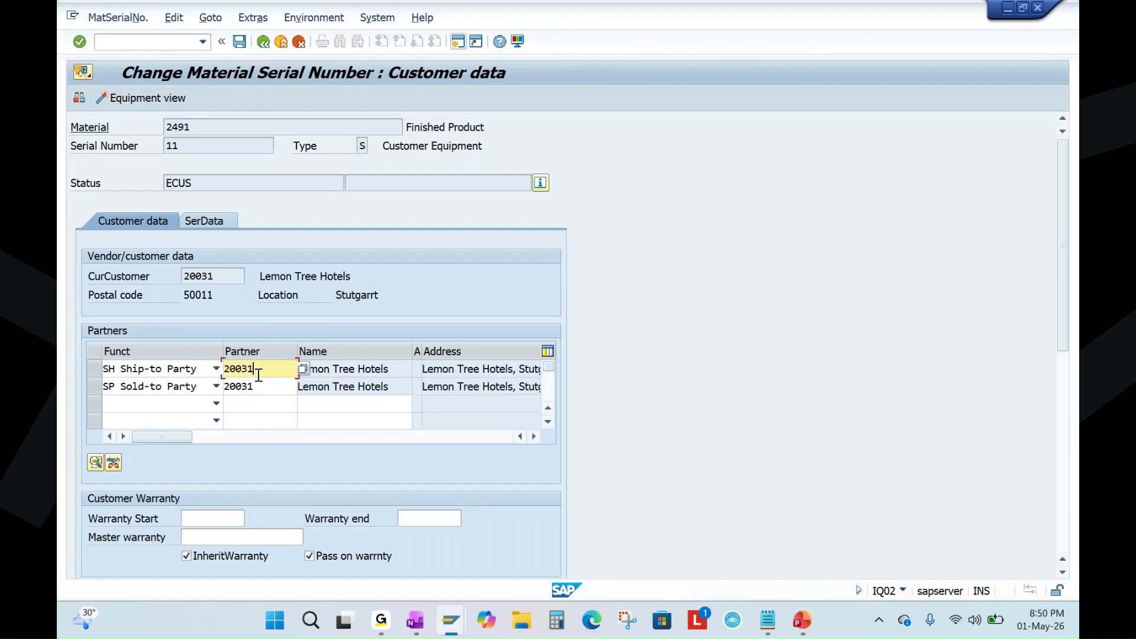
left_click(209, 127)
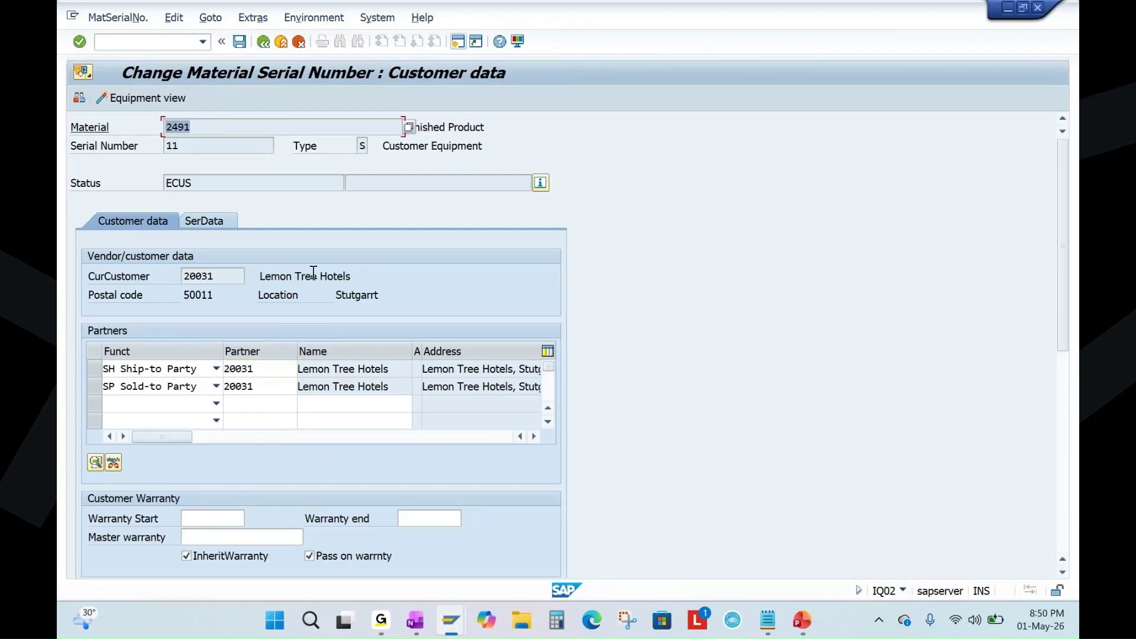
left_click(415, 622)
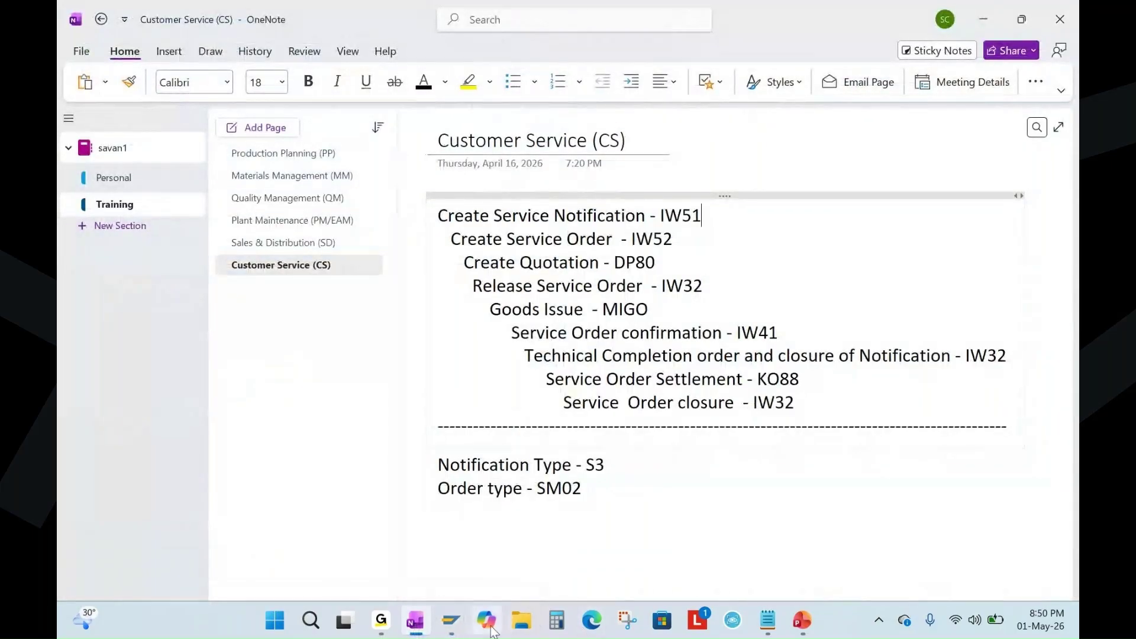
Launch IW51 and create a service notification of type S3.
mouse_move(450, 620)
left_click(563, 536)
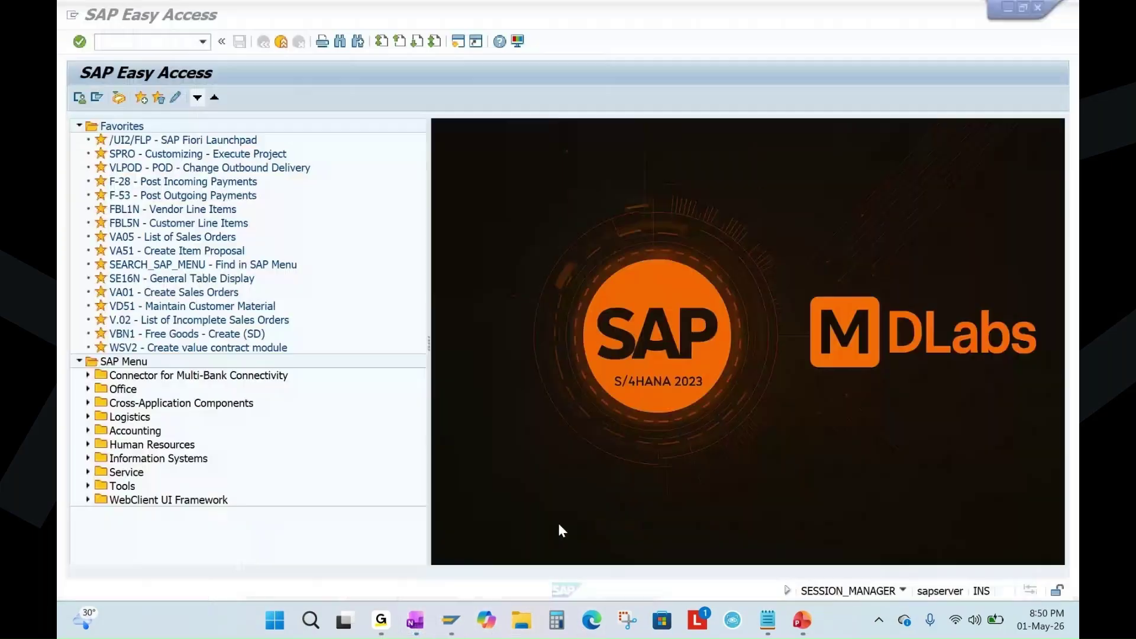
type("IW51")
key("Return")
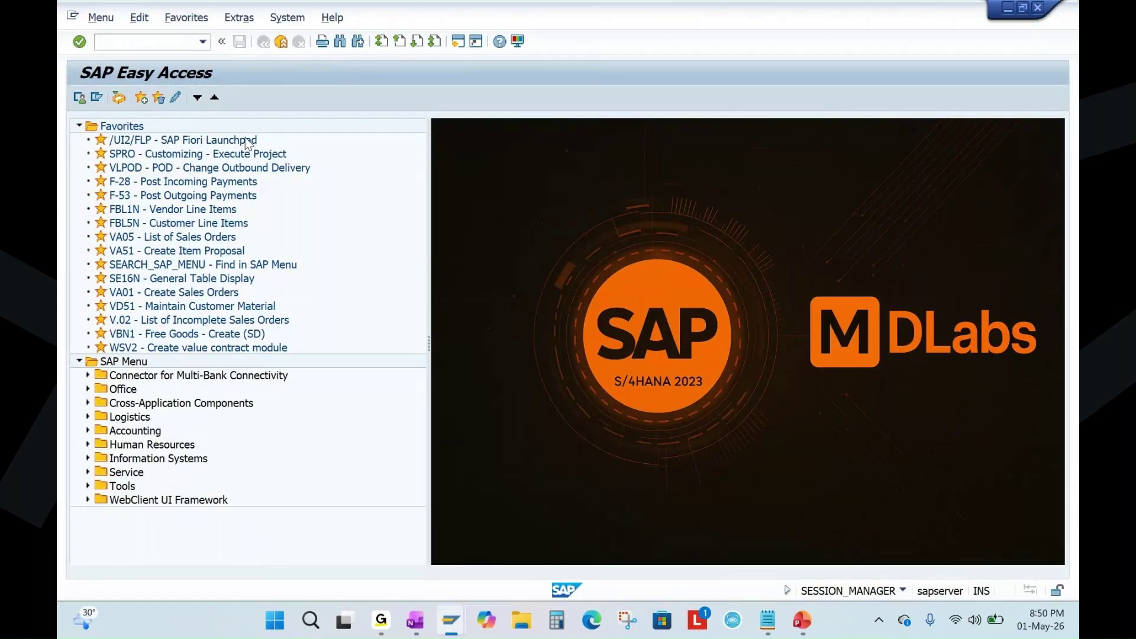
left_click(207, 165)
left_click(212, 197)
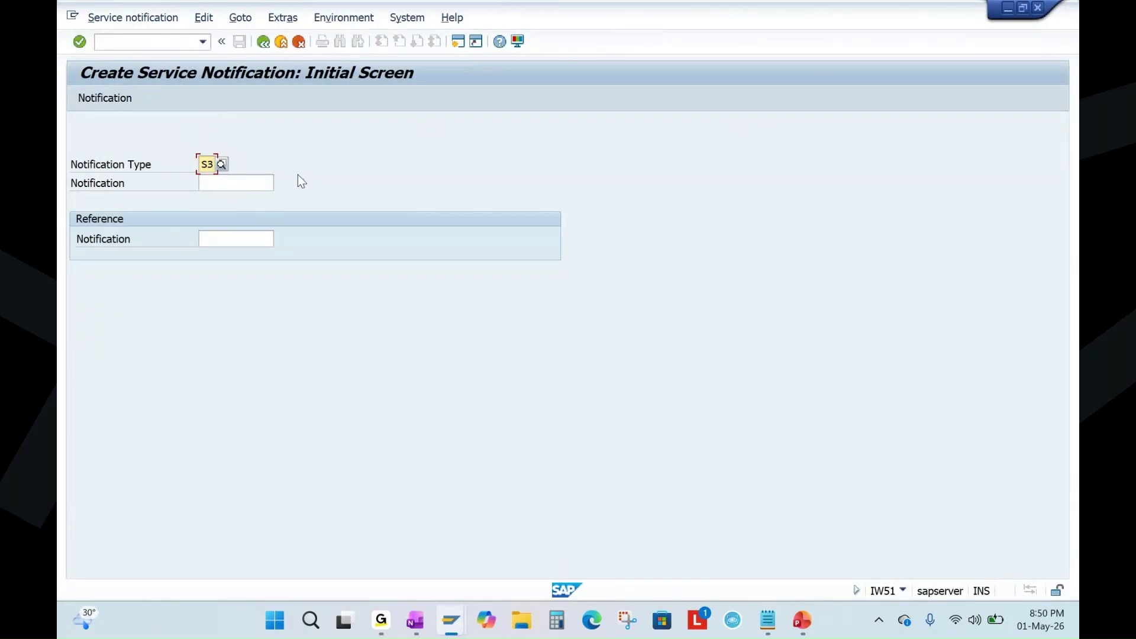
key("Return")
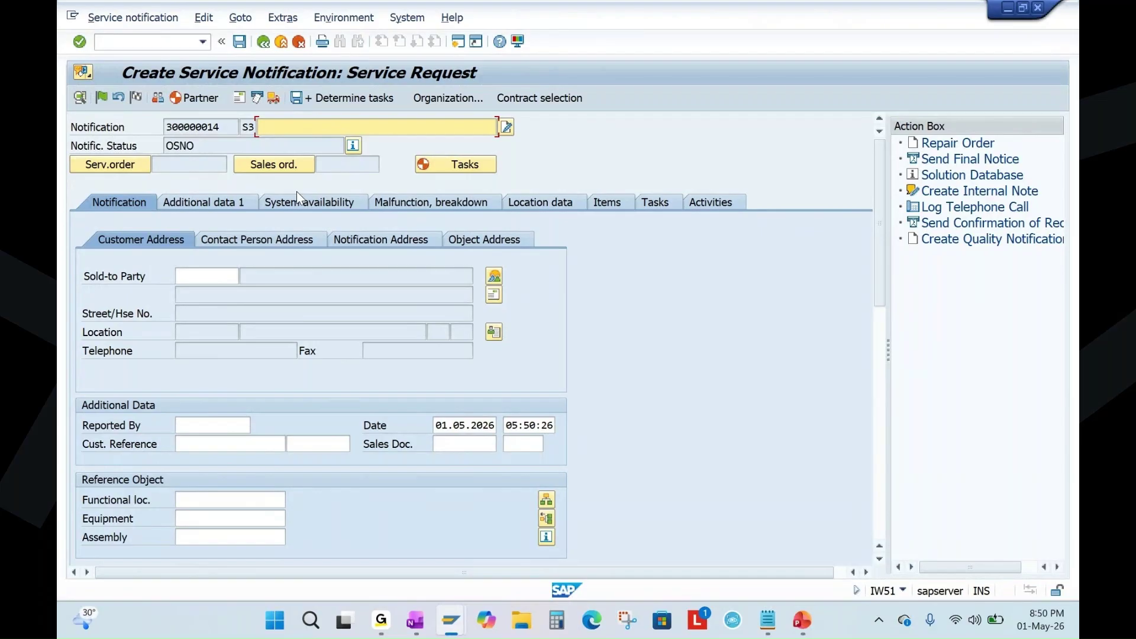
Reuse the short text '10002974 problem2' from the description history.
left_click(278, 126)
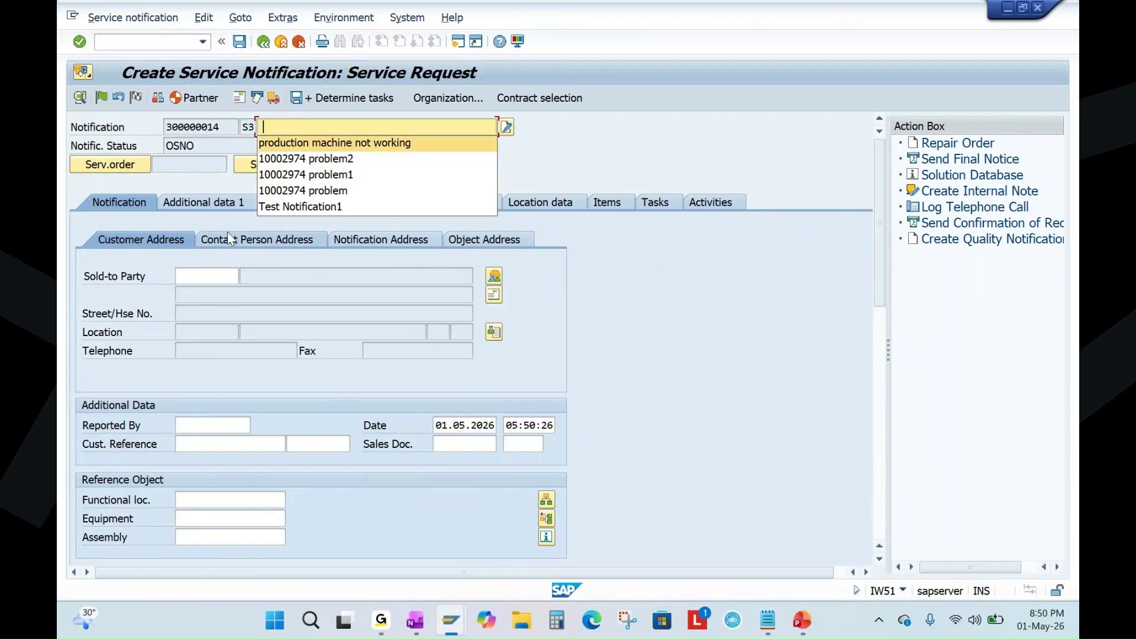
left_click(337, 161)
key("alt+Tab")
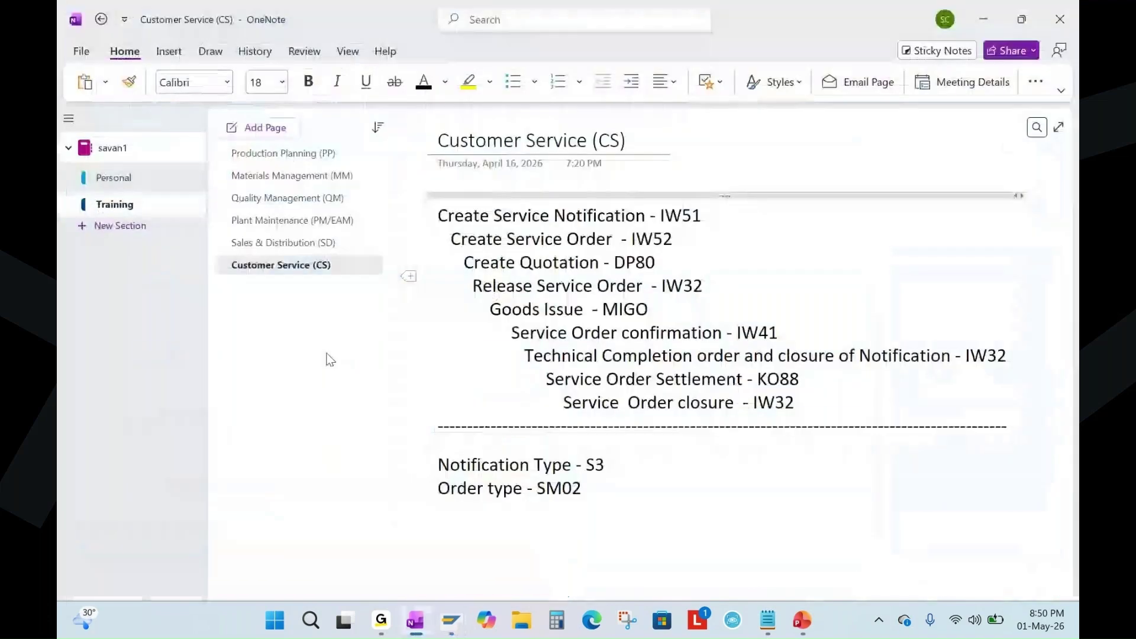
key("alt+Tab")
Copy equipment 10002985 from serial 11's list row and paste it into Equipment.
mouse_move(451, 620)
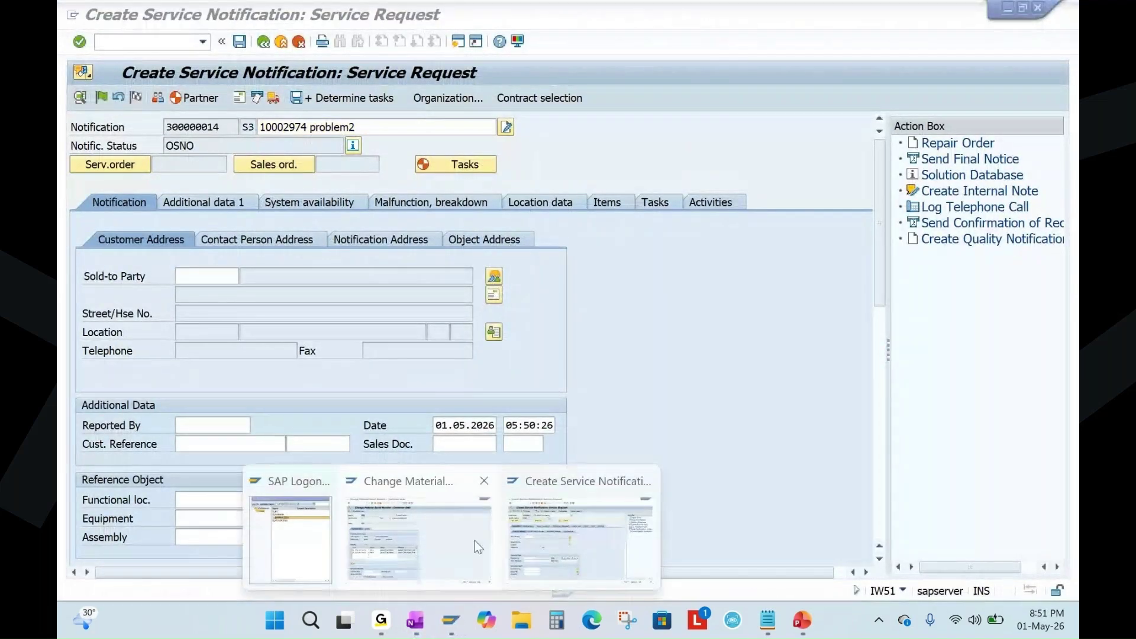
left_click(424, 547)
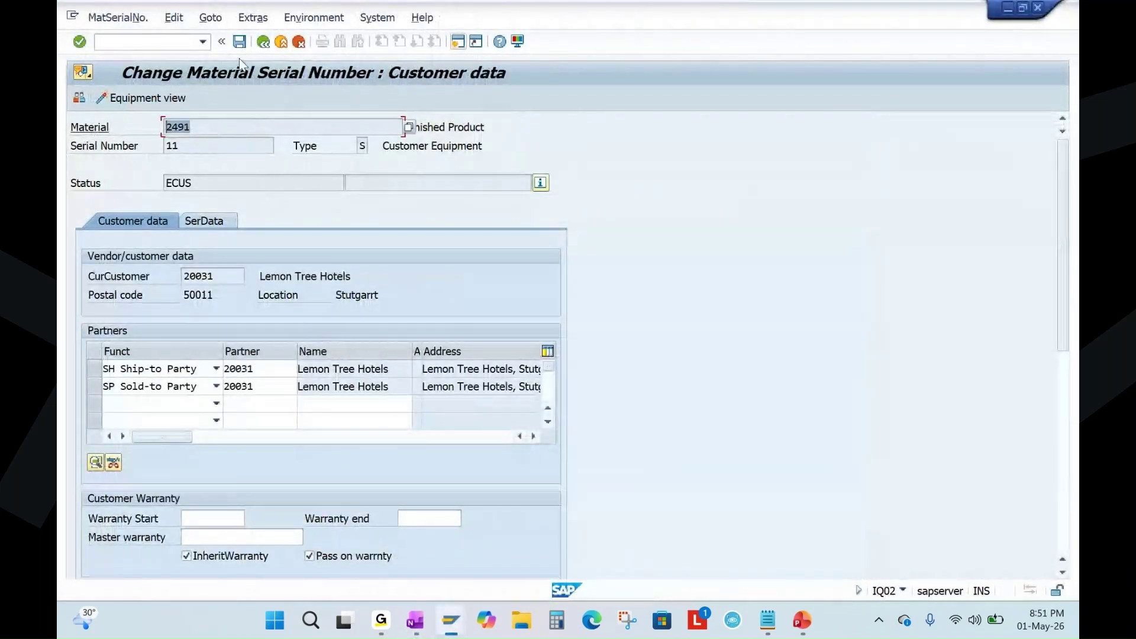
left_click(262, 42)
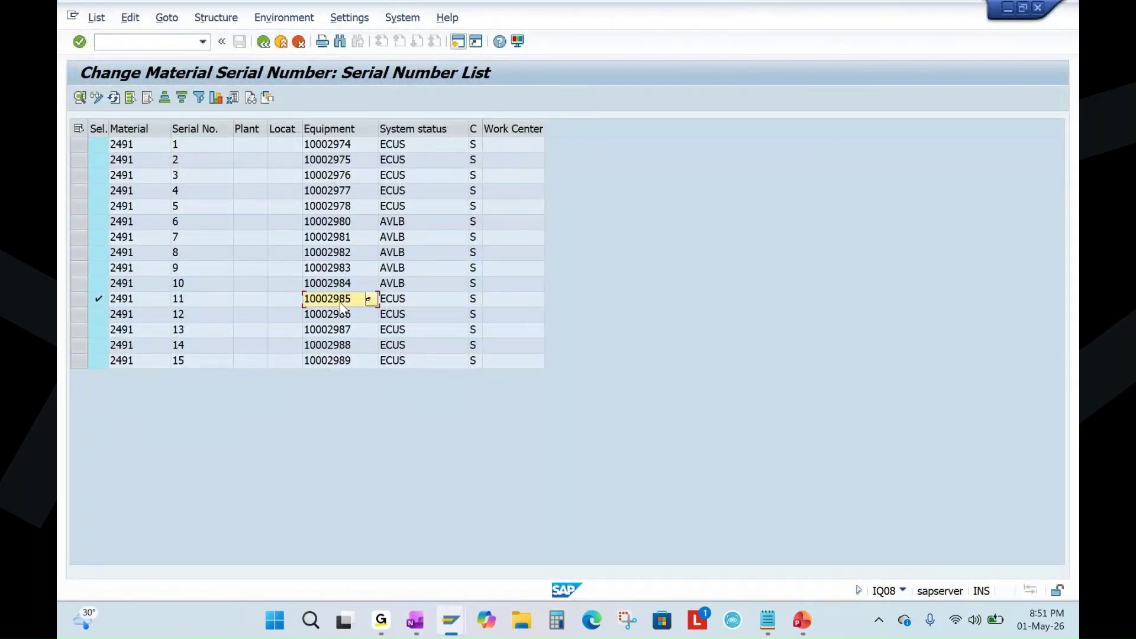
left_click(339, 301)
key("alt+Tab")
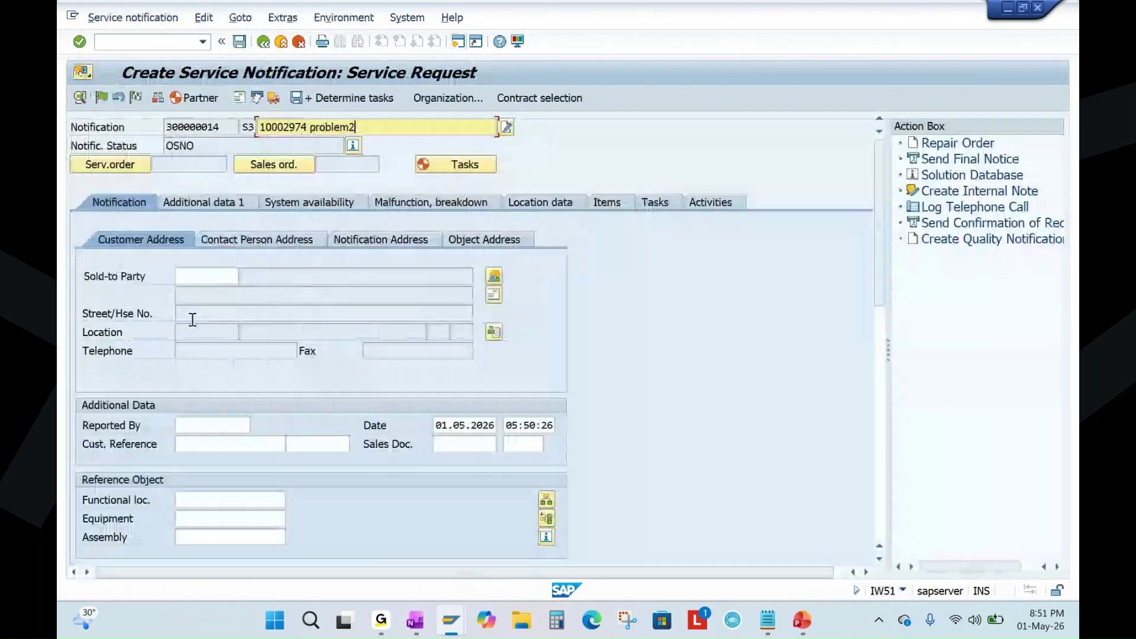
left_click(203, 518)
type("10002985")
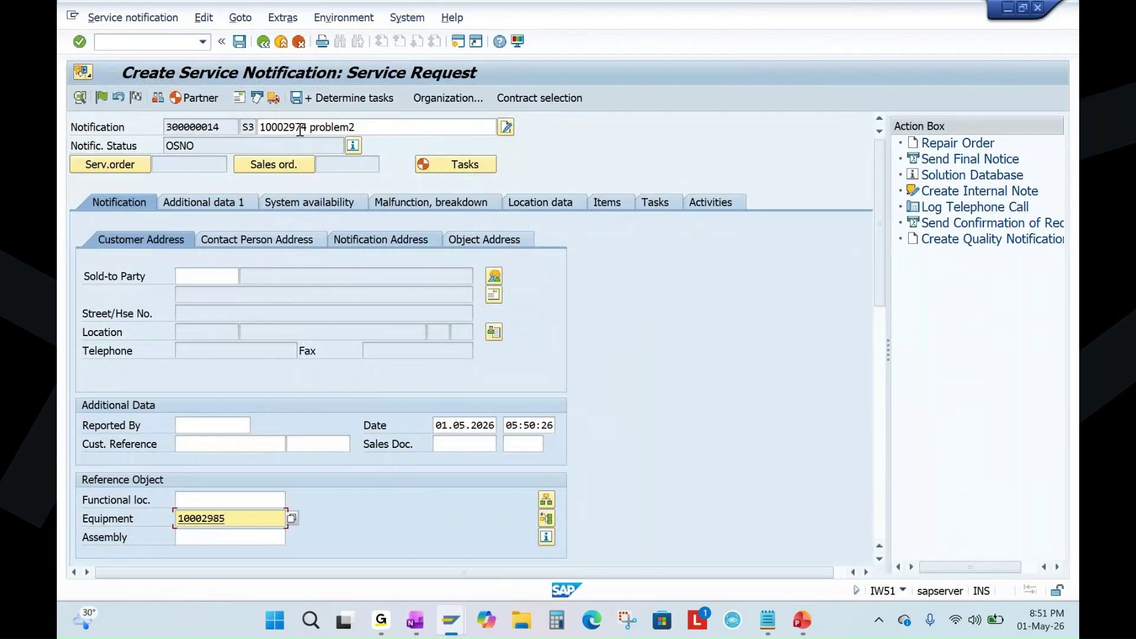
Rewrite the short text as 'problem with 10002985'.
left_click(303, 128)
left_click_drag(354, 128, 222, 128)
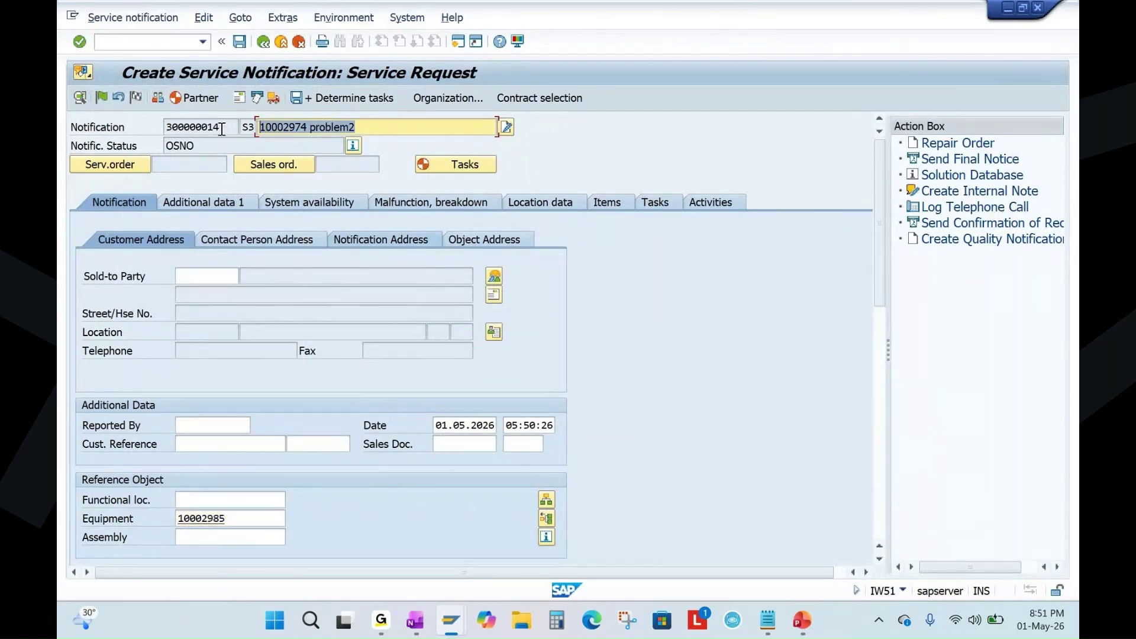
type("PRO")
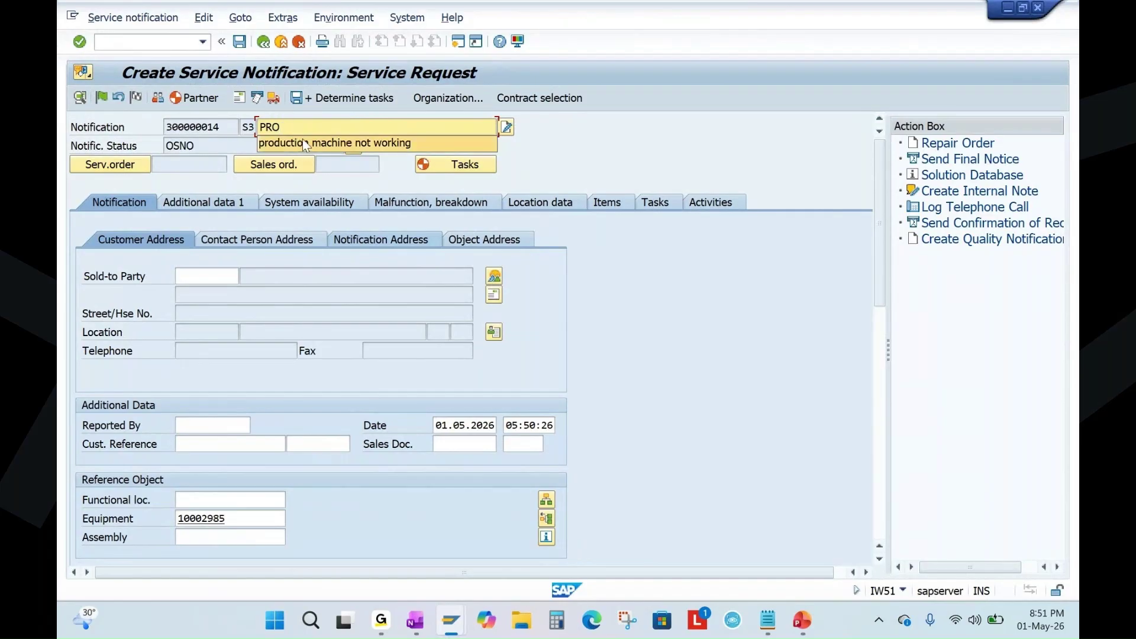
key("BackSpace")
key("BackSpace")
key("BackSpace")
type("prob")
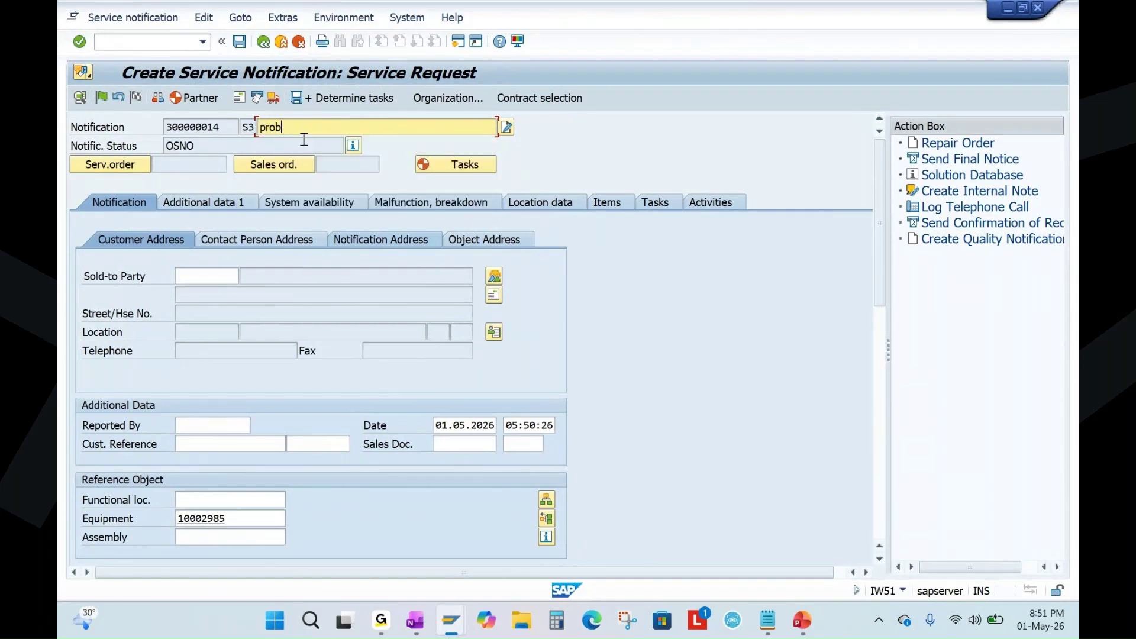
type("lem with")
type("10002985")
Confirm without choosing a contract and check sold-to party 20031 Lemon Tree Hotels.
left_click(81, 42)
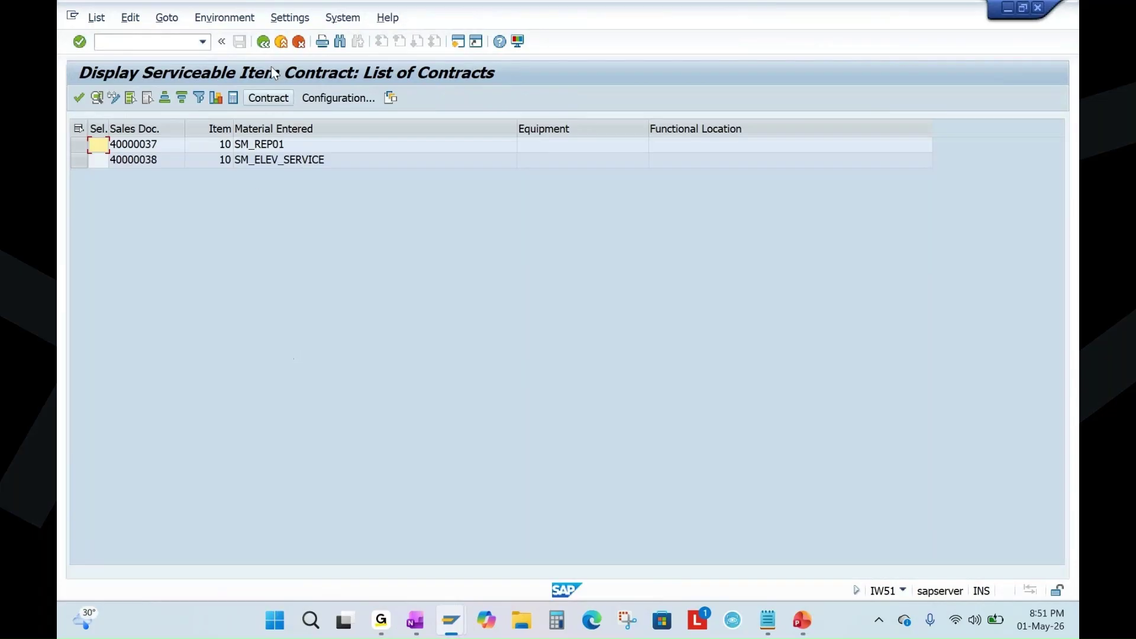
left_click(265, 43)
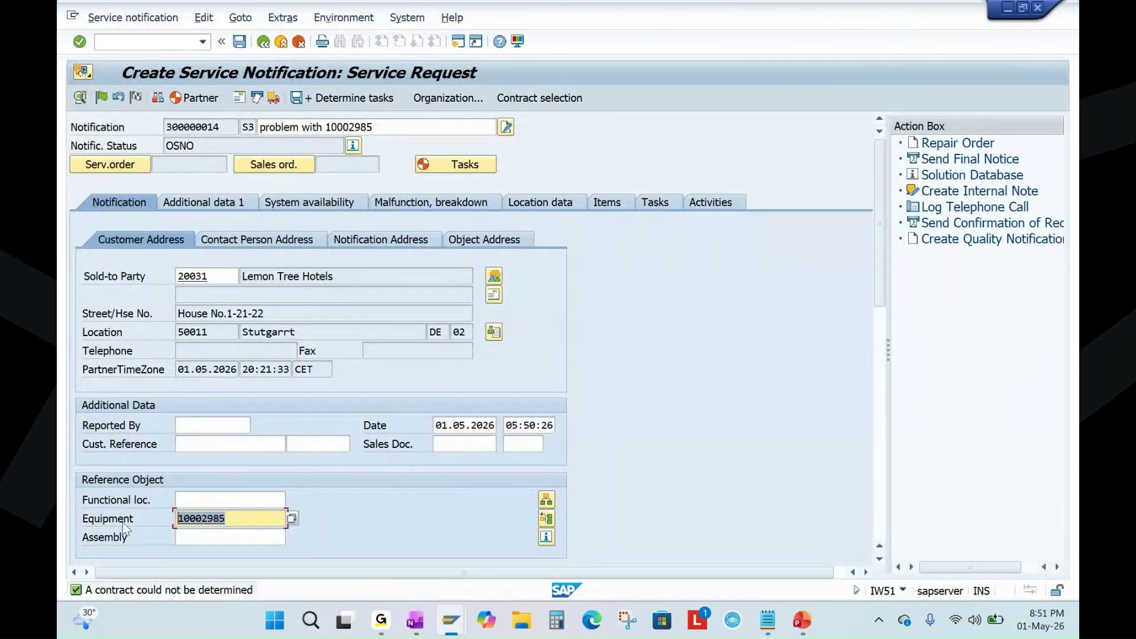
double_click(215, 275)
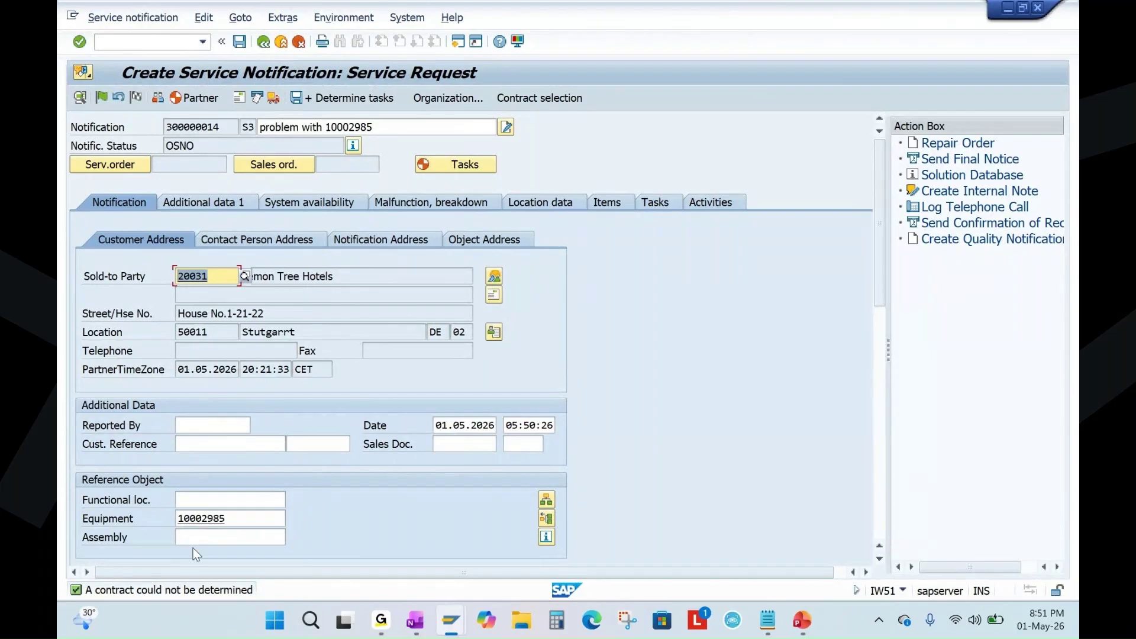
Enter the long text 'product not working. customer complained to send the technician.'.
scroll(663, 357, "down", 5)
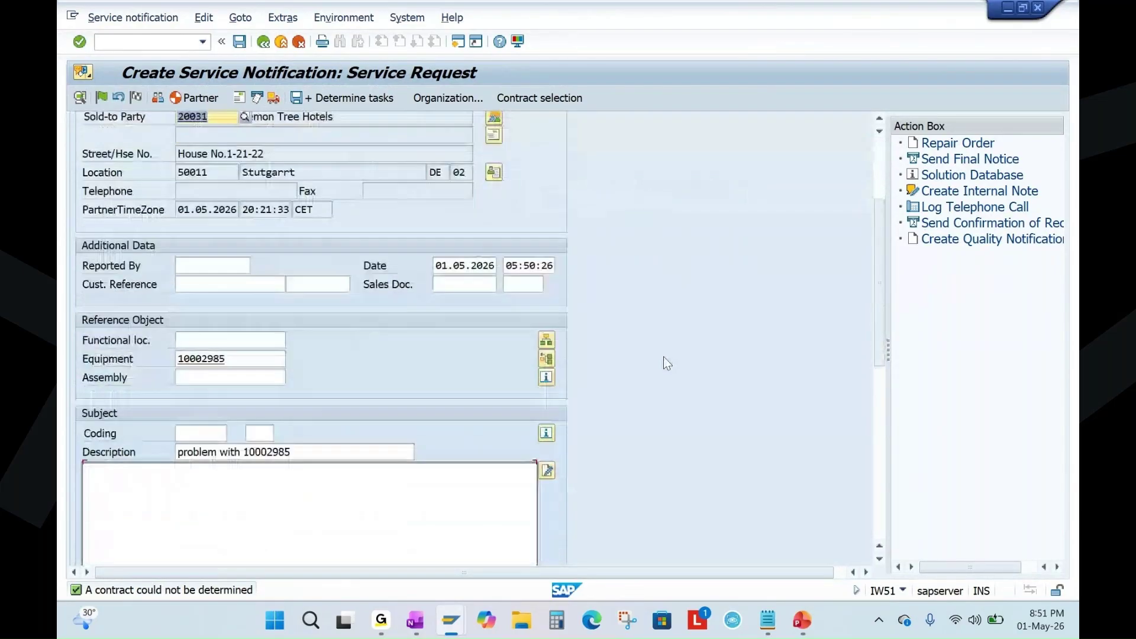
scroll(664, 357, "down", 1)
left_click(275, 464)
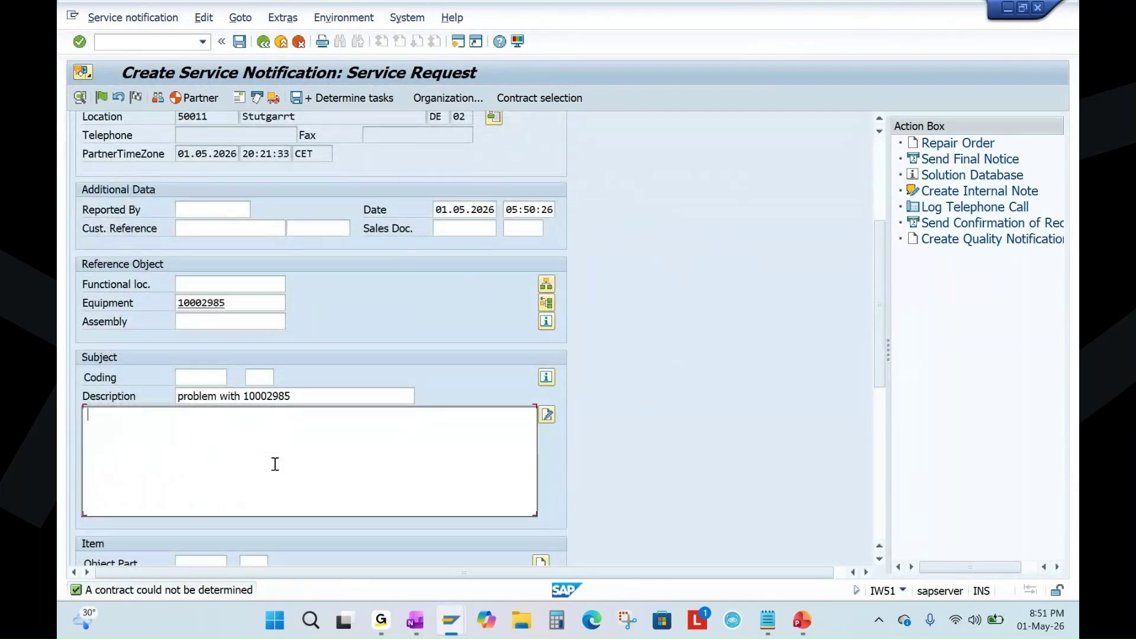
type("prod")
type("uct nor")
type("ot woeking")
key("BackSpace")
key("BackSpace")
key("BackSpace")
type("rkin")
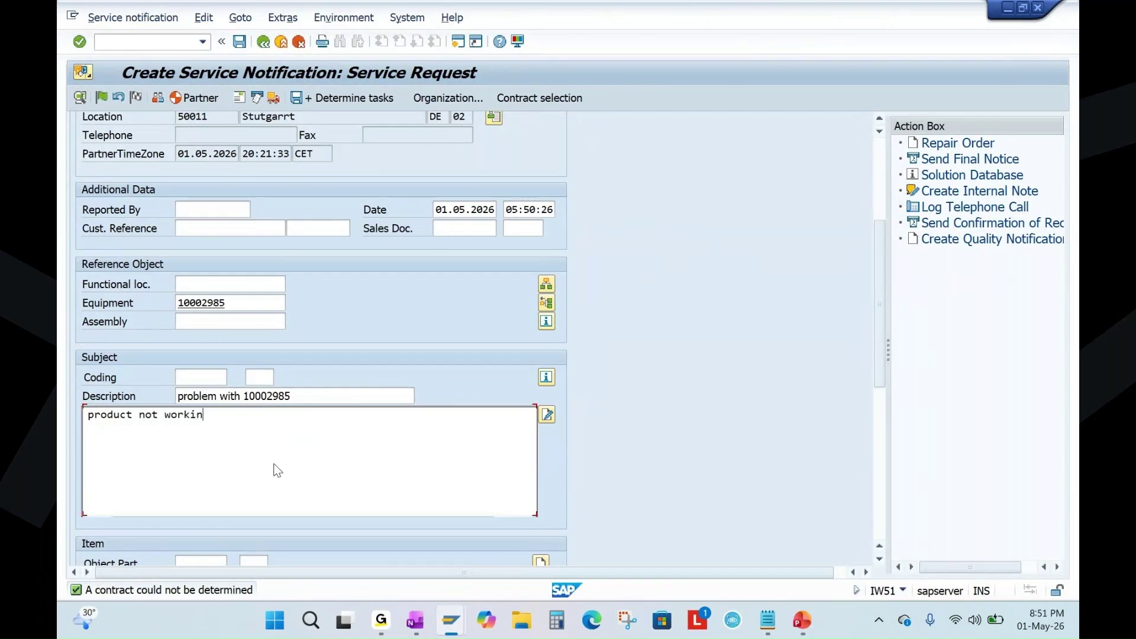
type("g. customer")
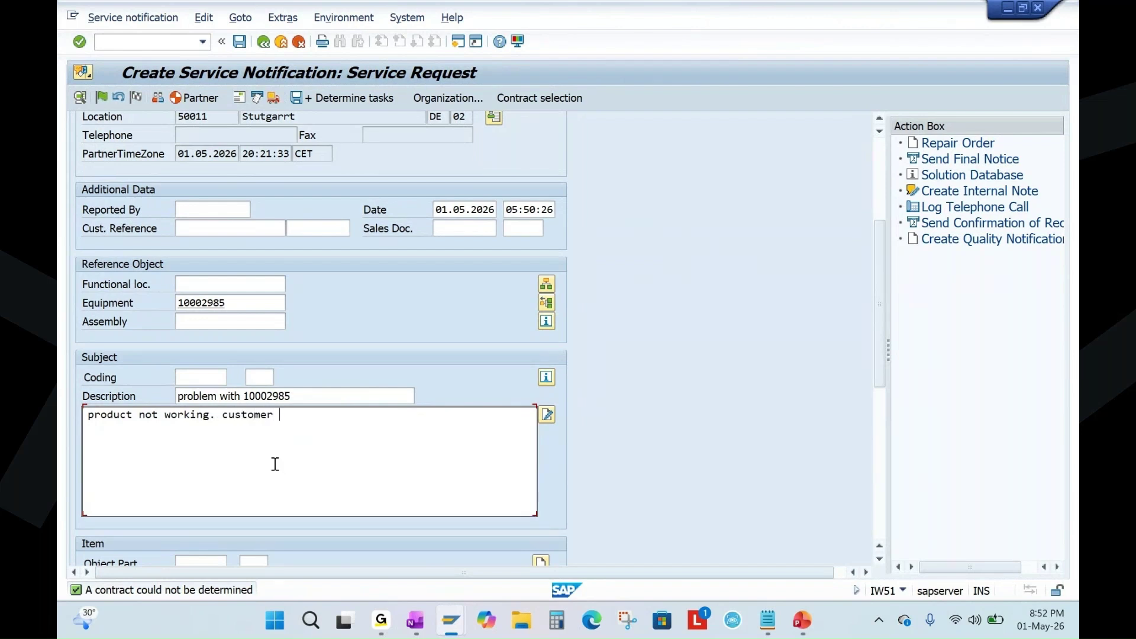
type(" complain")
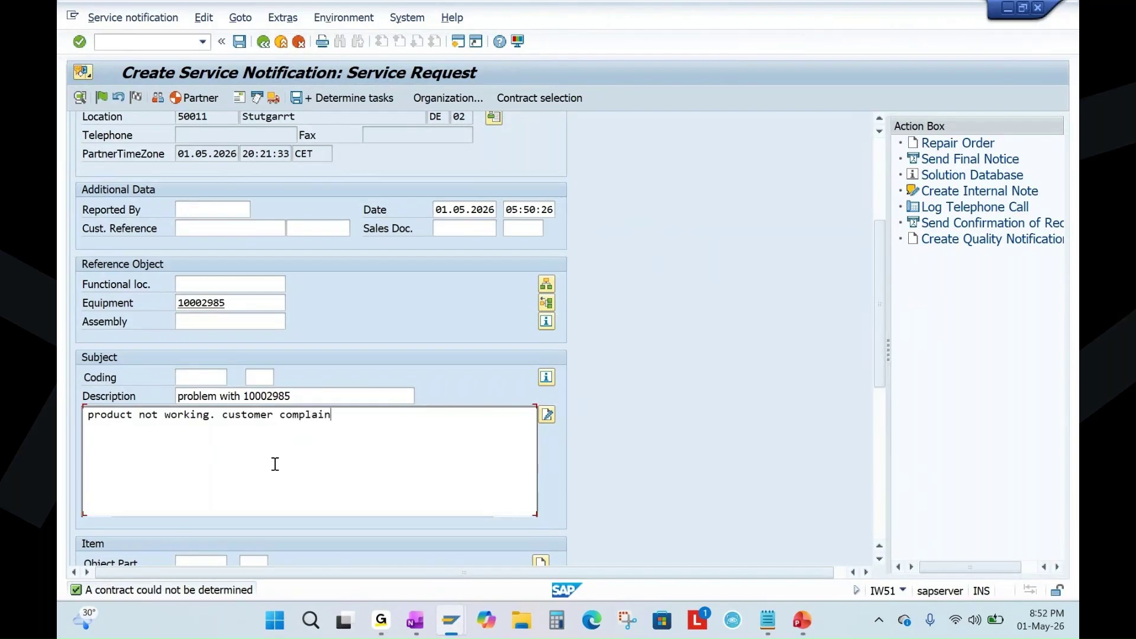
type("ed to send the technician.")
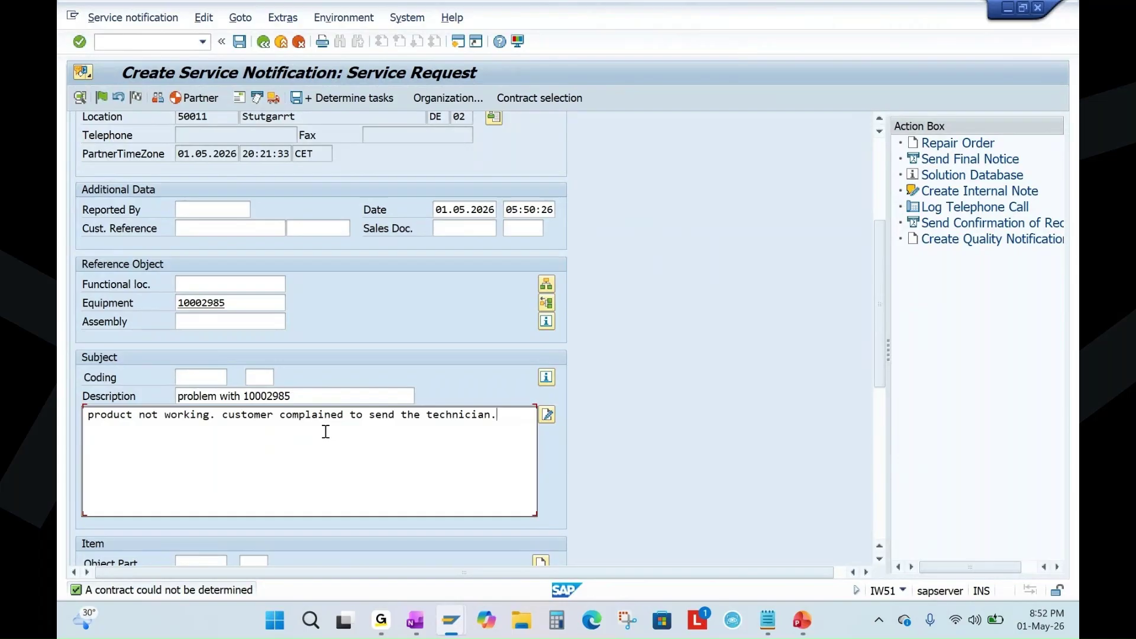
scroll(877, 254, "up", 5)
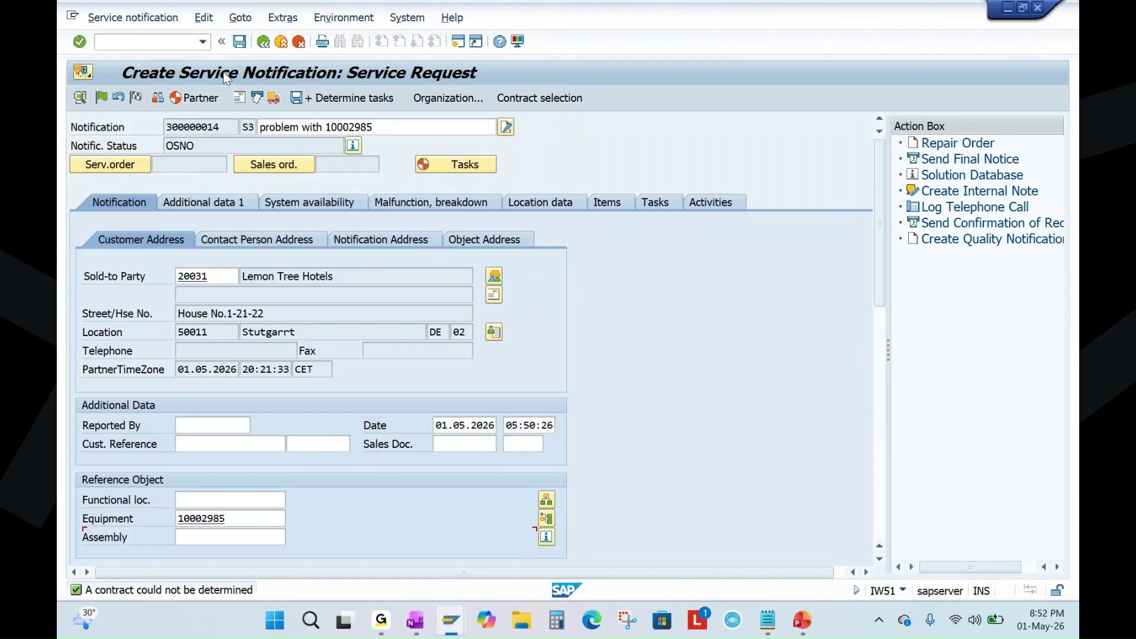
Save the notification and reopen 300000014 in change mode.
left_click(238, 41)
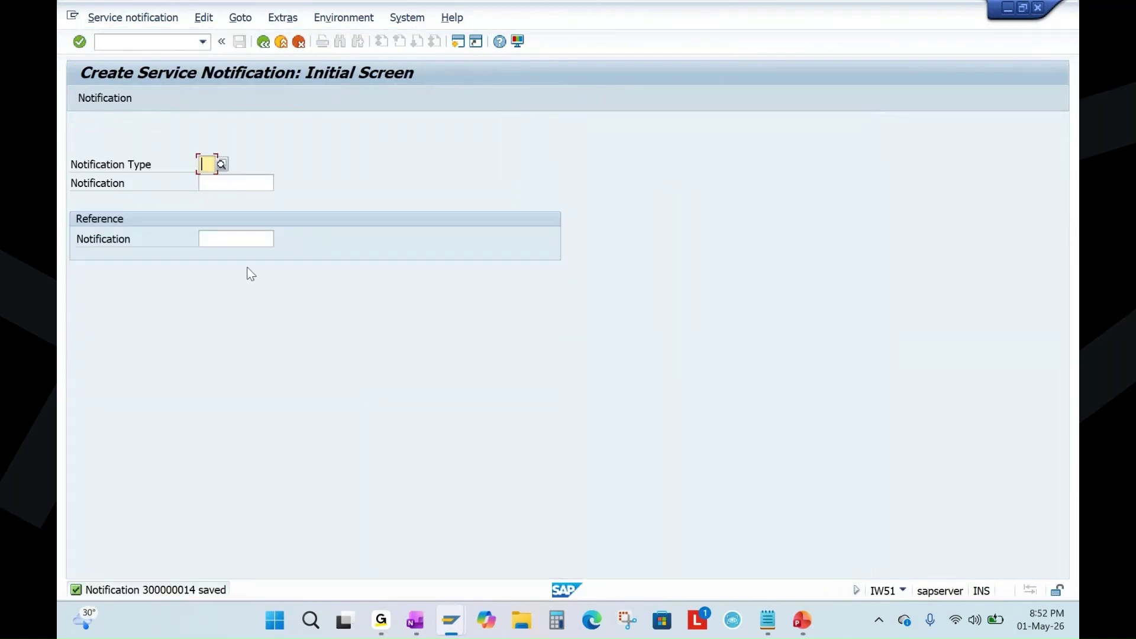
left_click(131, 18)
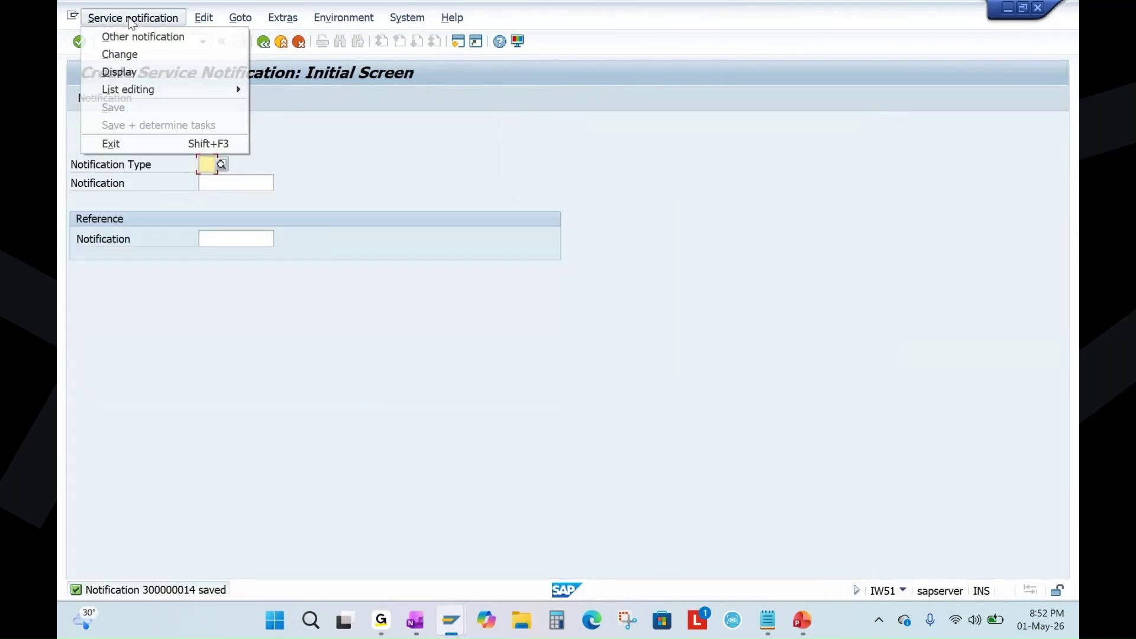
left_click(145, 55)
key("Return")
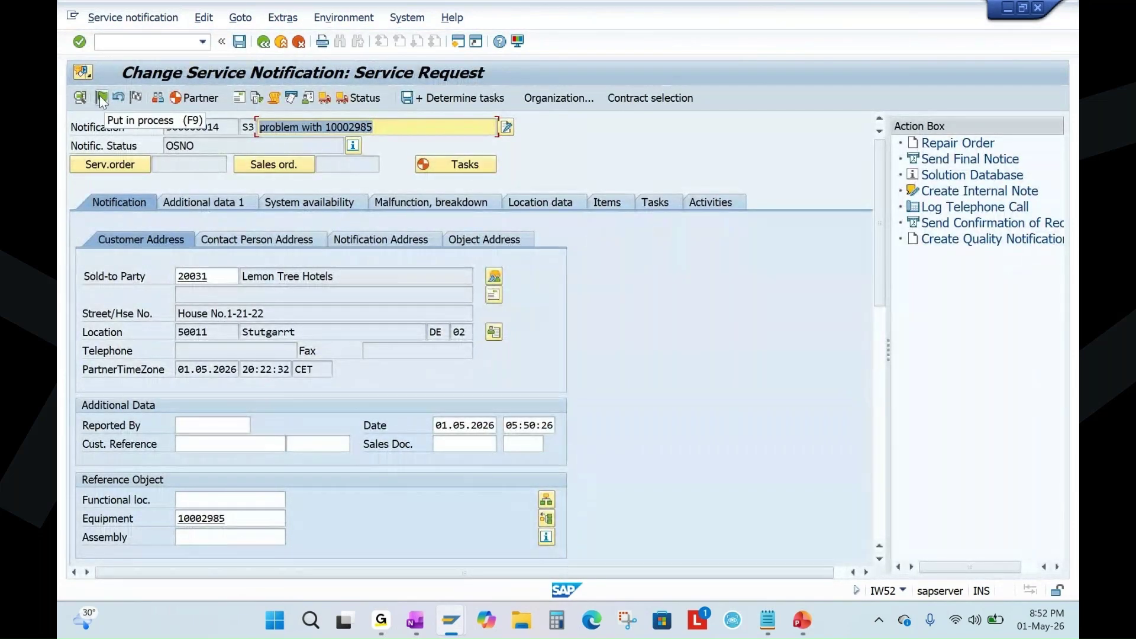
Put 300000014 in process with sales area 1010/10/00 and save it.
left_click(99, 94)
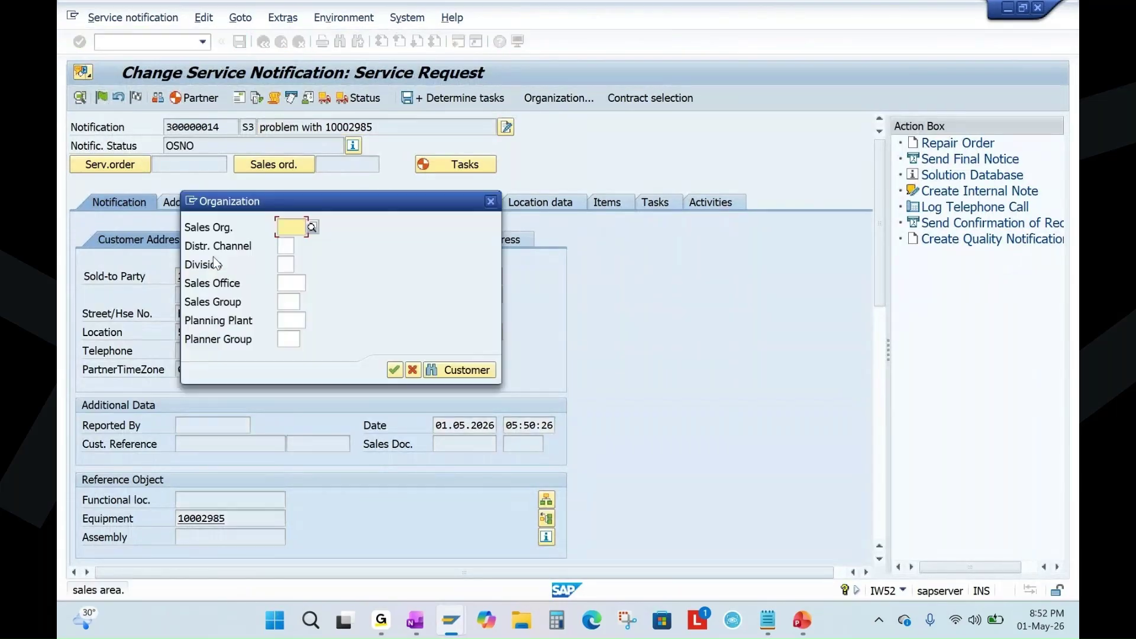
left_click(291, 227)
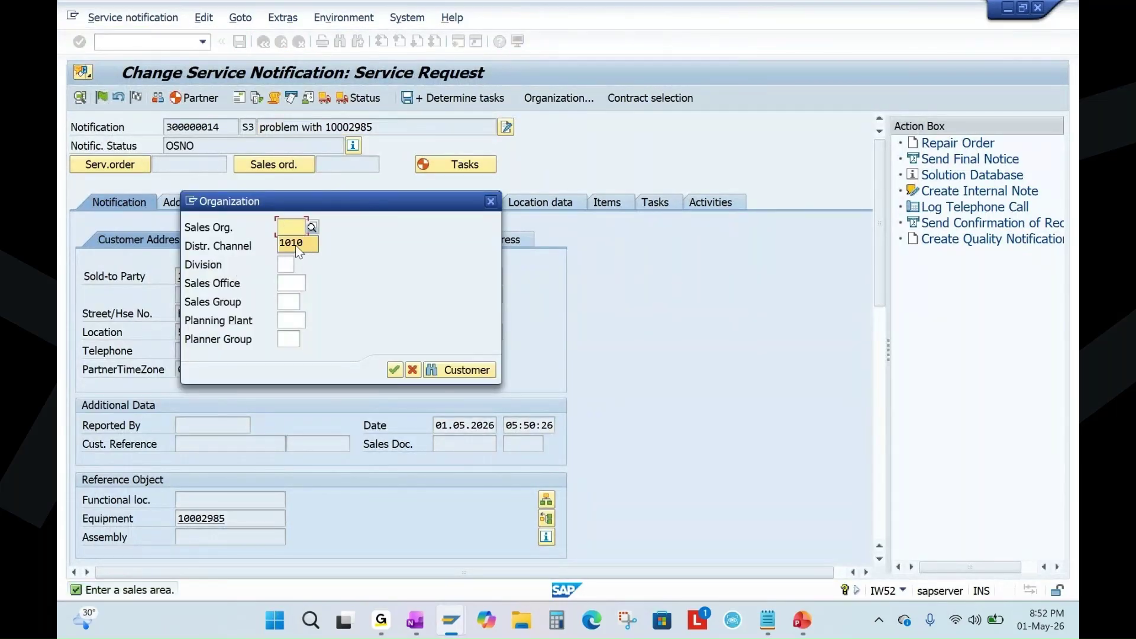
left_click(283, 247)
left_click(291, 265)
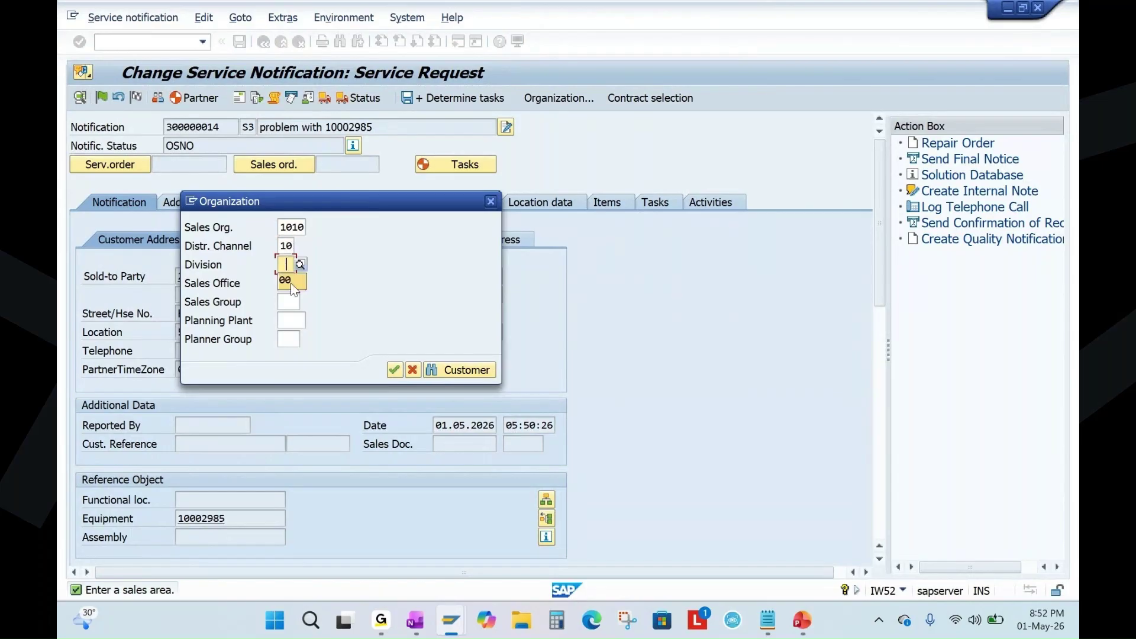
left_click(394, 370)
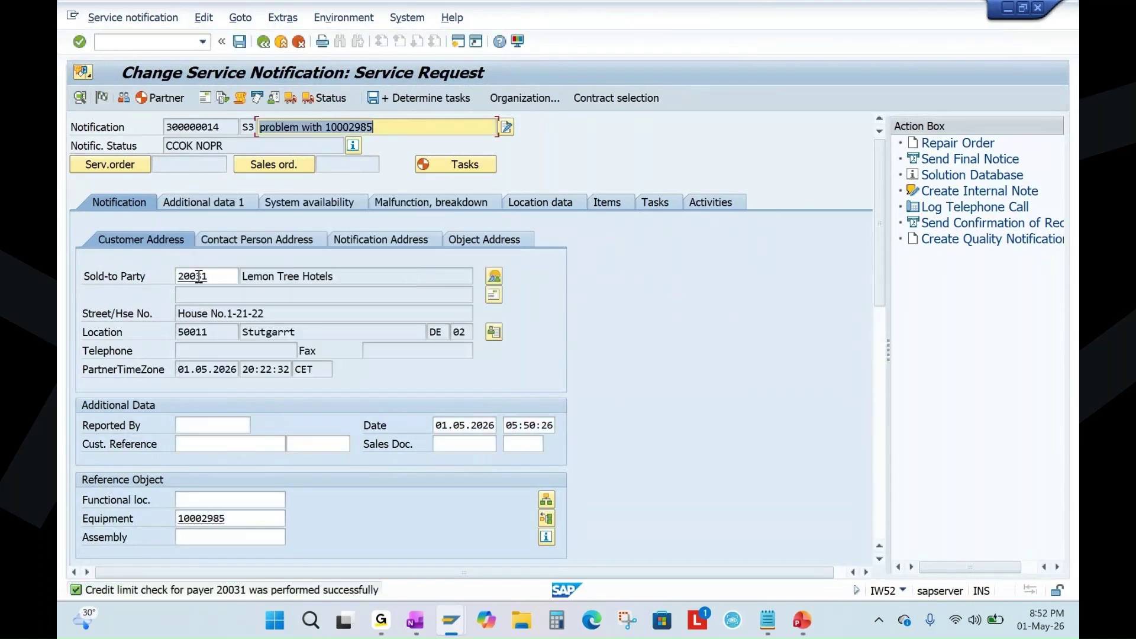
left_click_drag(225, 147, 195, 148)
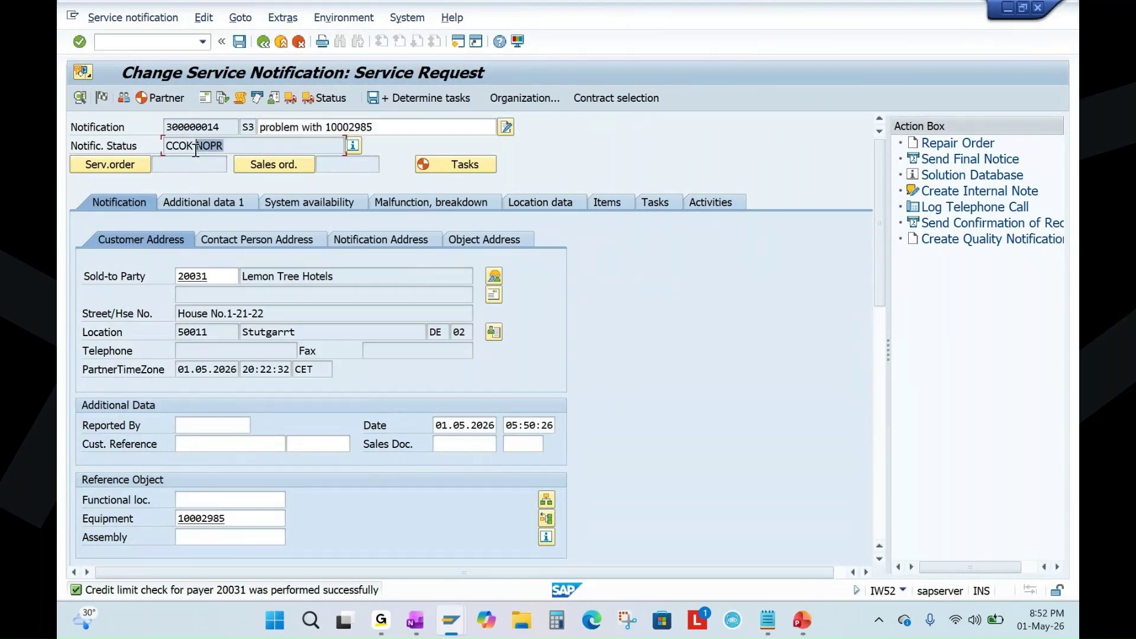
key("ctrl+s")
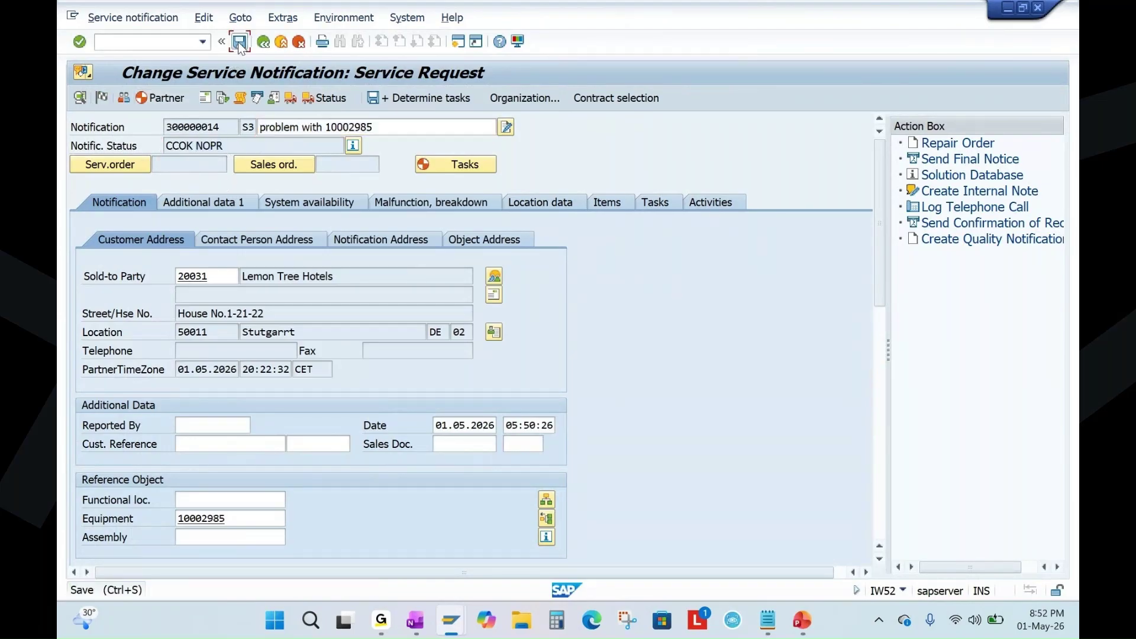
Check the create-service-order step in OneNote, then reopen 300000014 and start its service order.
left_click(415, 621)
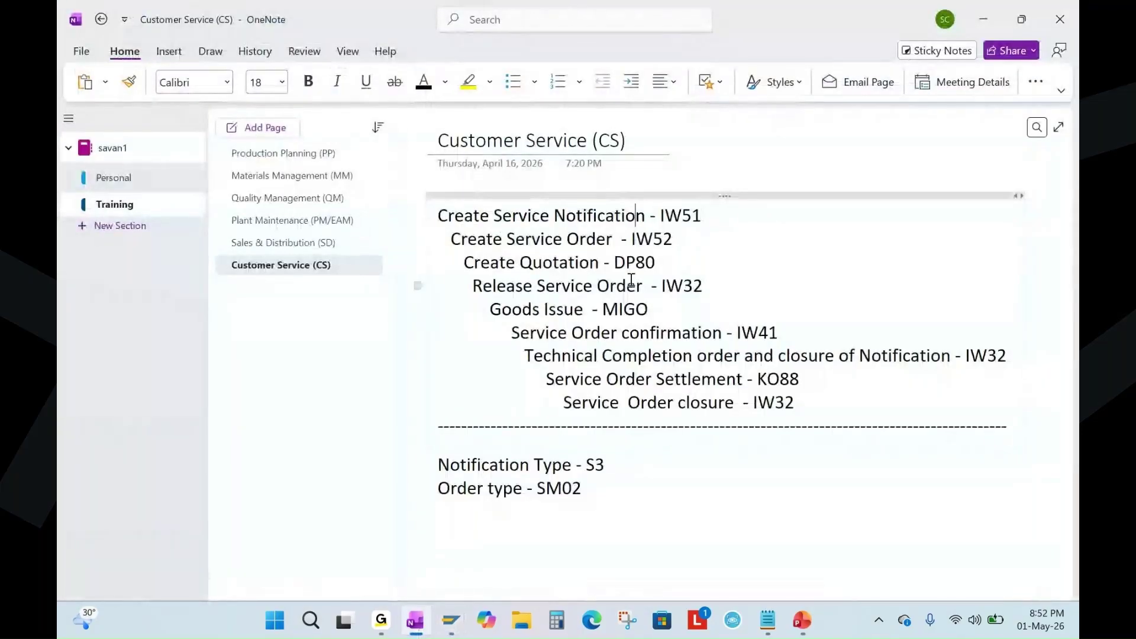
left_click(587, 239)
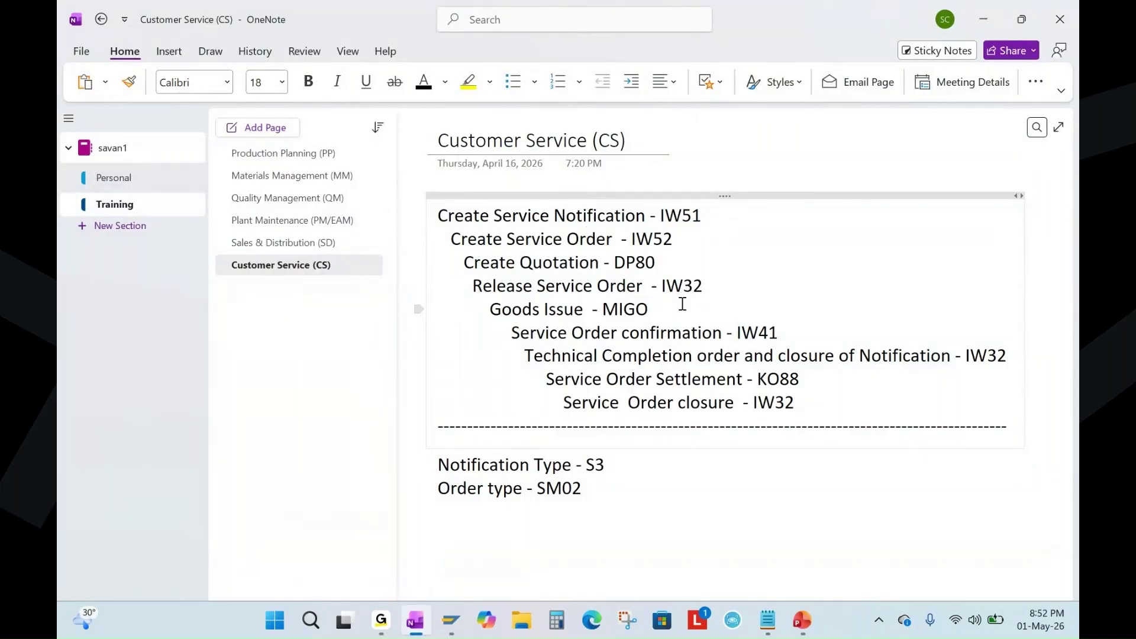
key("alt+Tab")
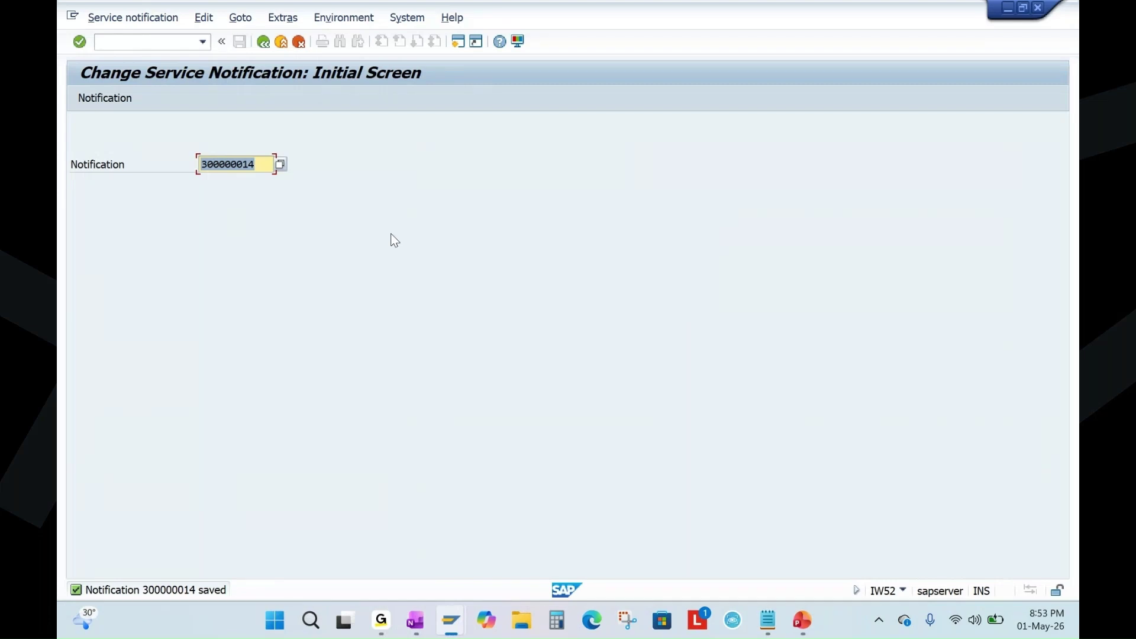
key("Return")
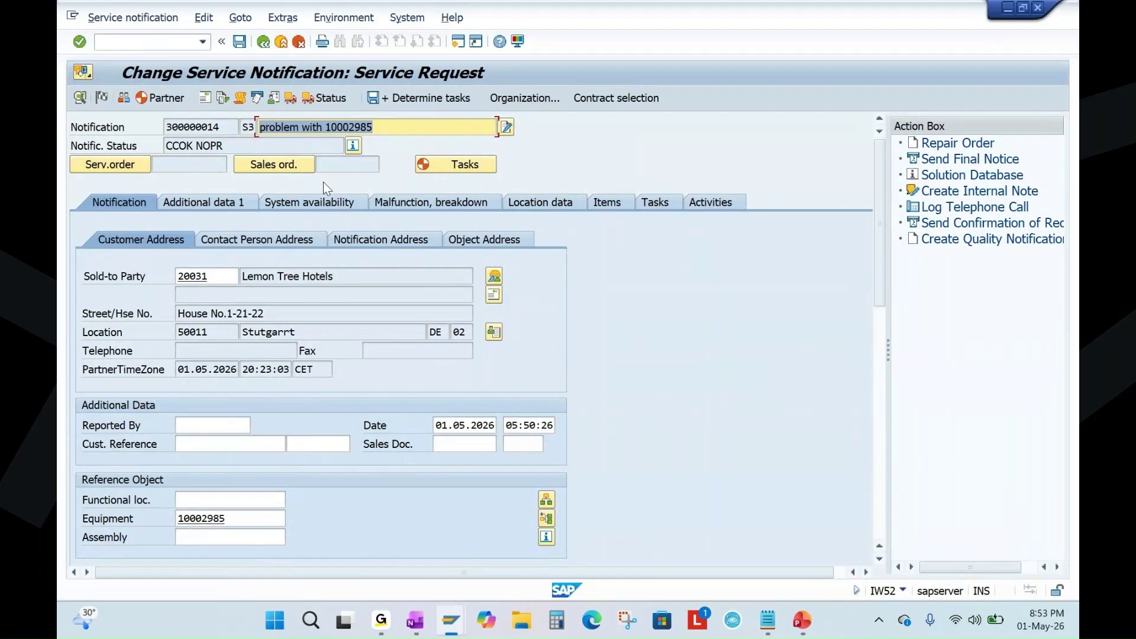
left_click(115, 165)
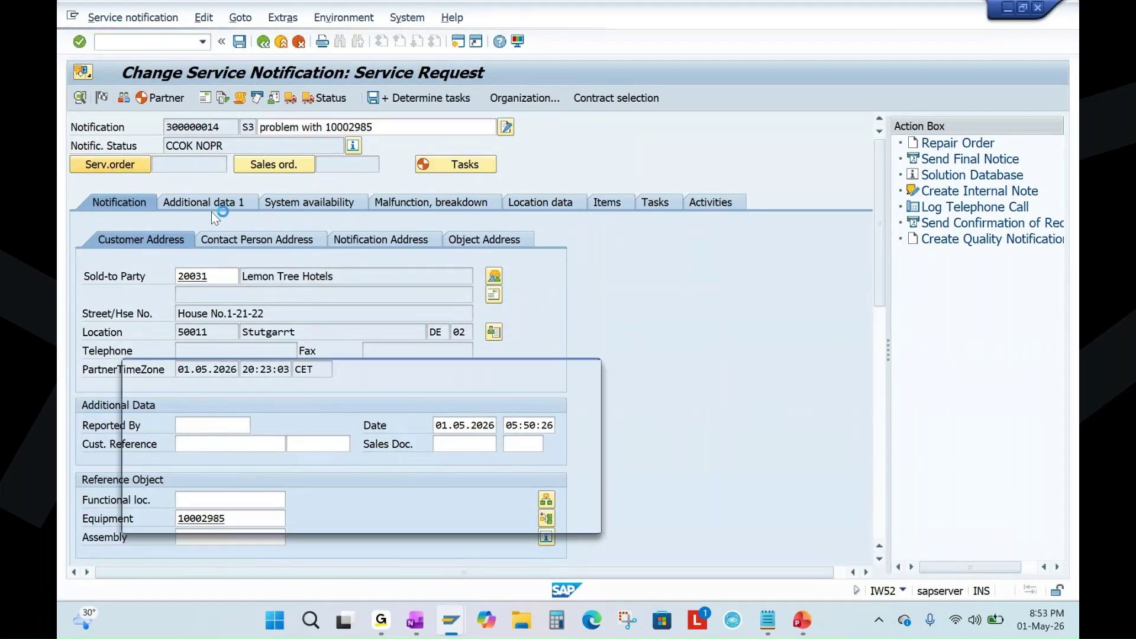
Set planning plant 1010 and main work center RES-0100 in plant 1010 for the order.
left_click(260, 451)
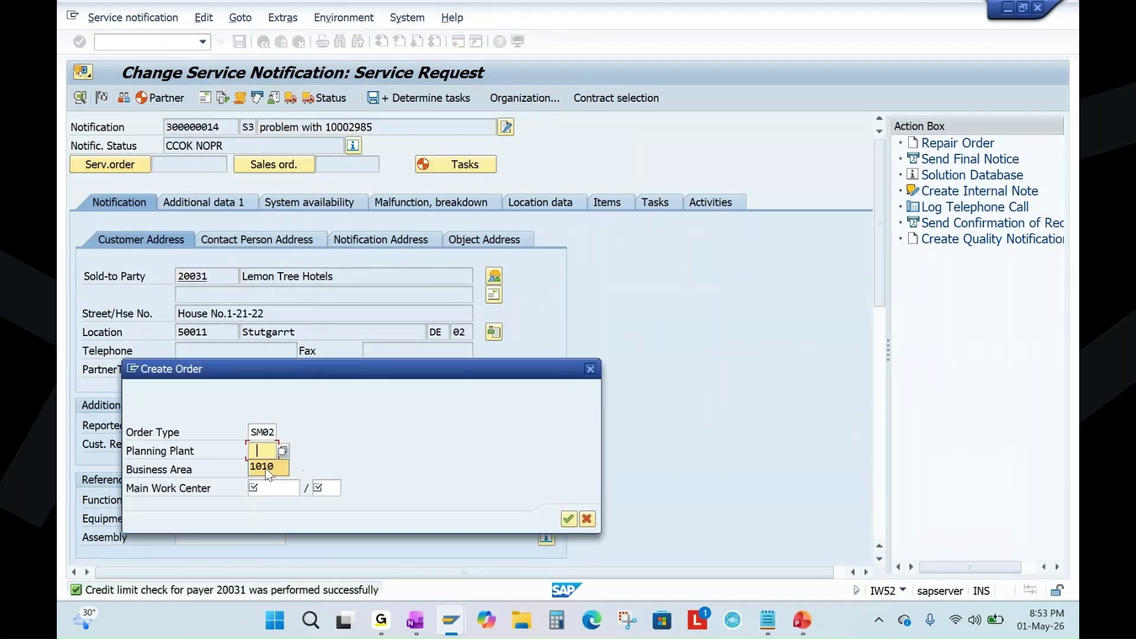
left_click(267, 473)
left_click(283, 487)
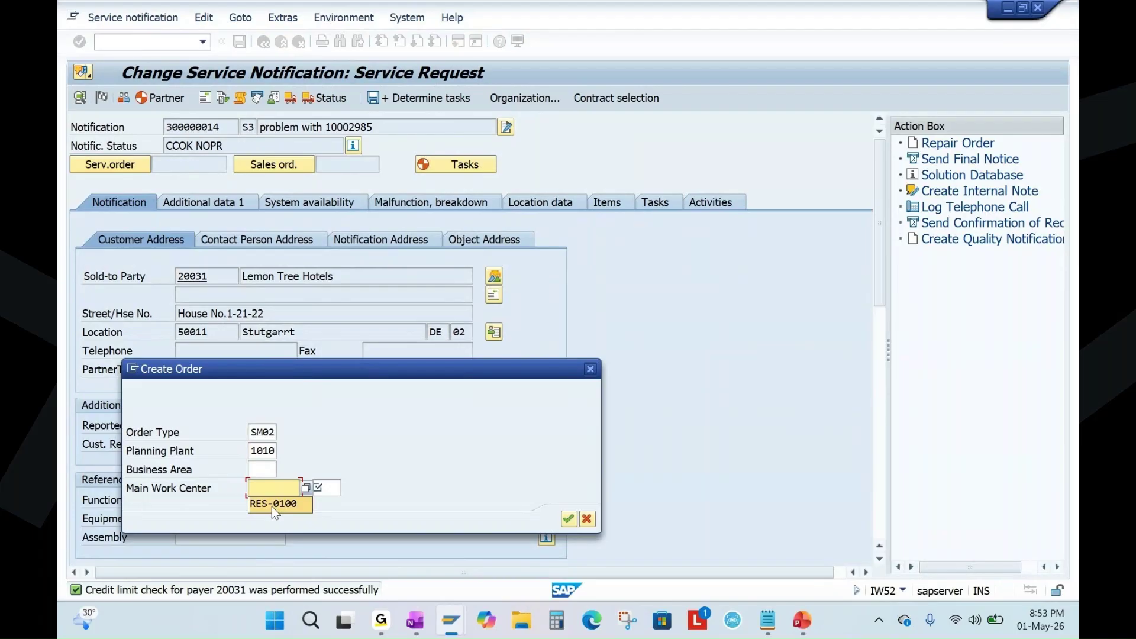
left_click(273, 505)
left_click(327, 488)
left_click(329, 500)
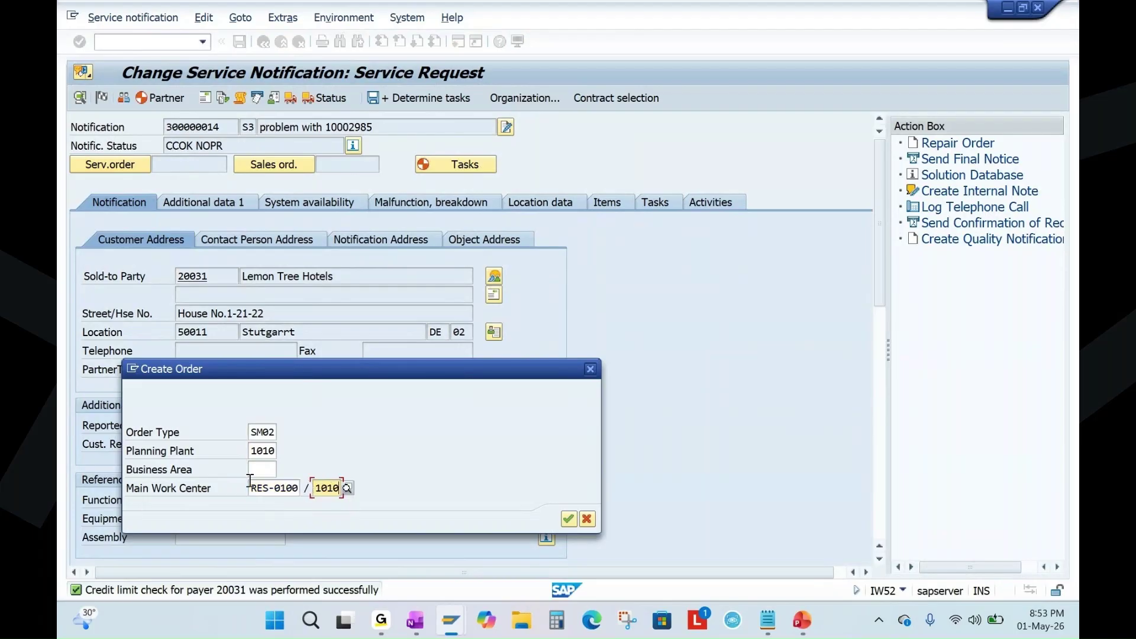
left_click(260, 473)
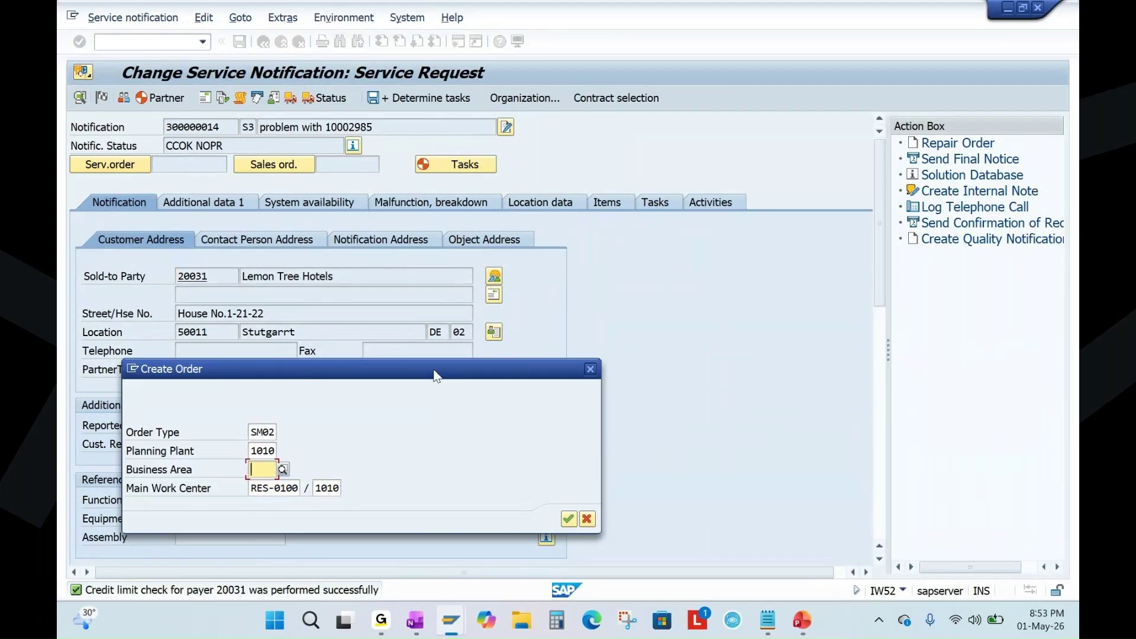
left_click_drag(437, 370, 482, 300)
left_click(614, 450)
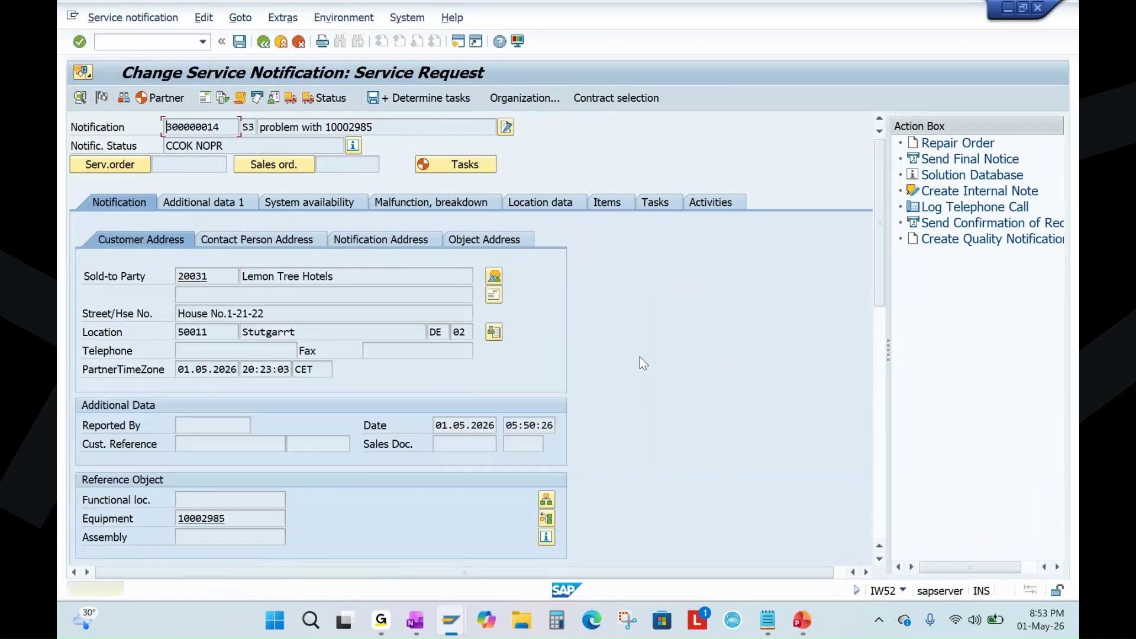
key("Return")
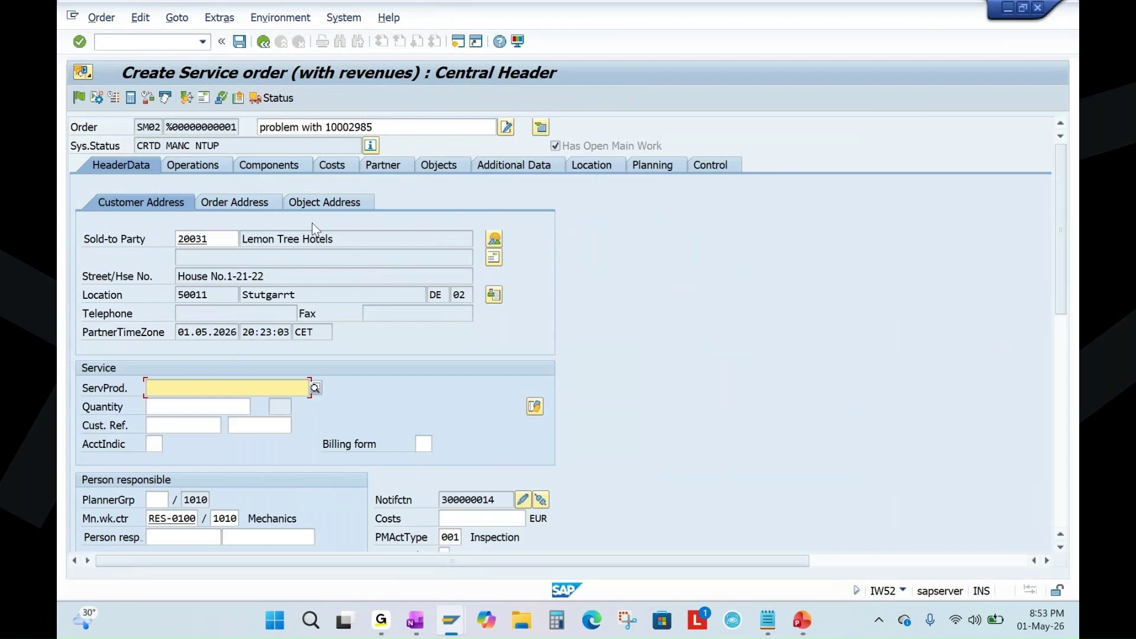
Change the first operation's text to start 'Repair of', with 1 worker and 3 hours' work.
left_click(192, 165)
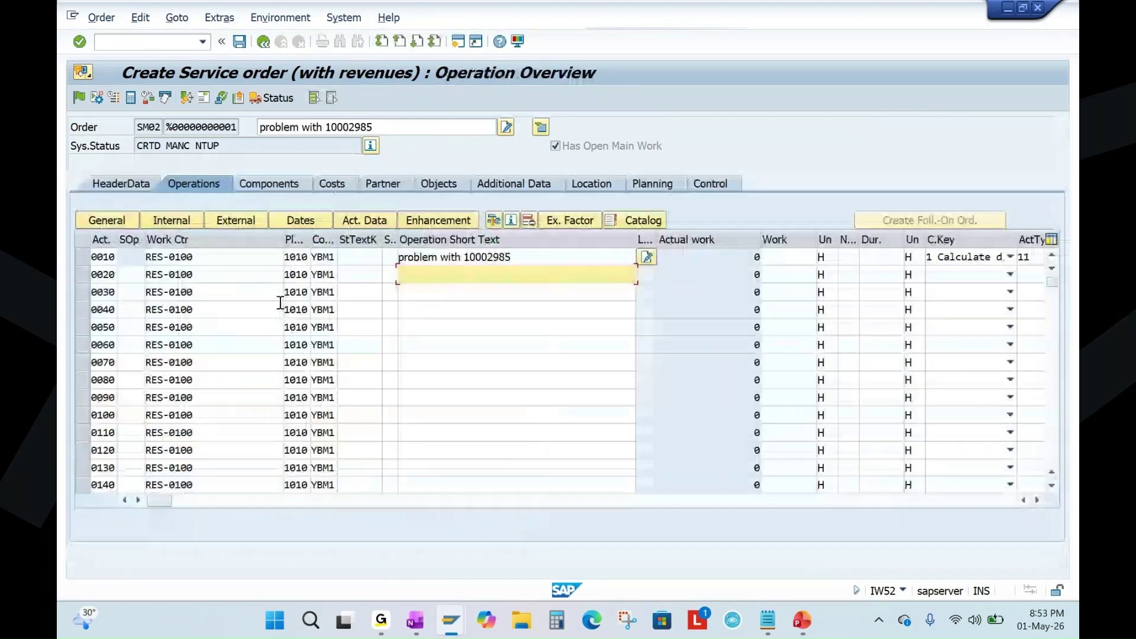
left_click_drag(283, 239, 213, 273)
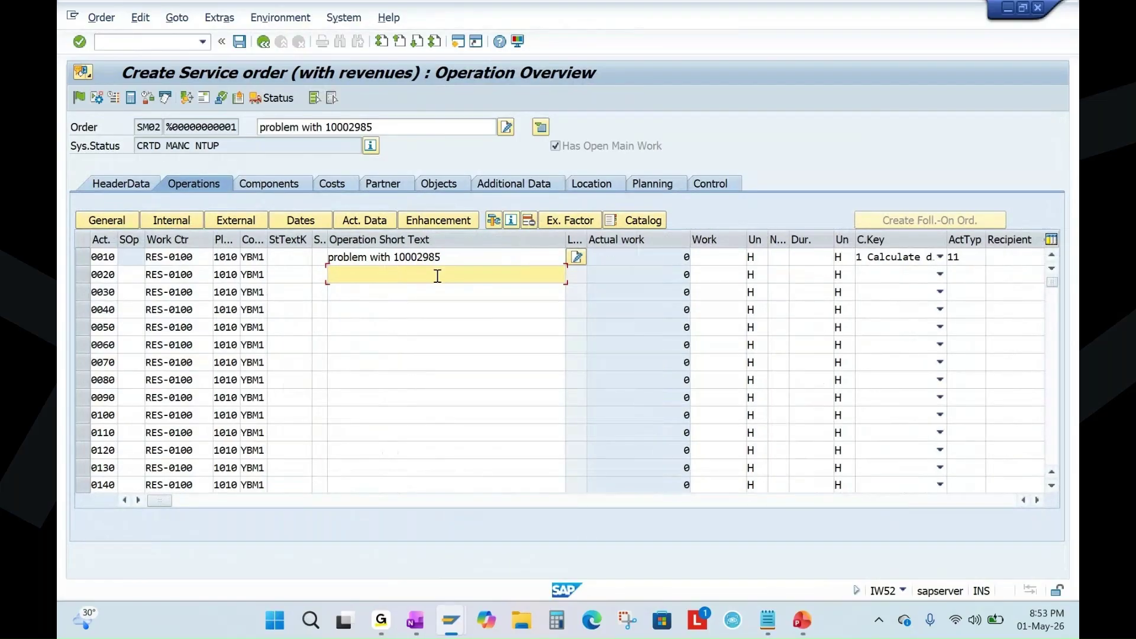
left_click(447, 259)
left_click(391, 257)
key("BackSpace")
key("BackSpace")
key("BackSpace")
key("BackSpace")
key("BackSpace")
key("BackSpace")
key("BackSpace")
key("BackSpace")
key("BackSpace")
key("BackSpace")
key("BackSpace")
key("BackSpace")
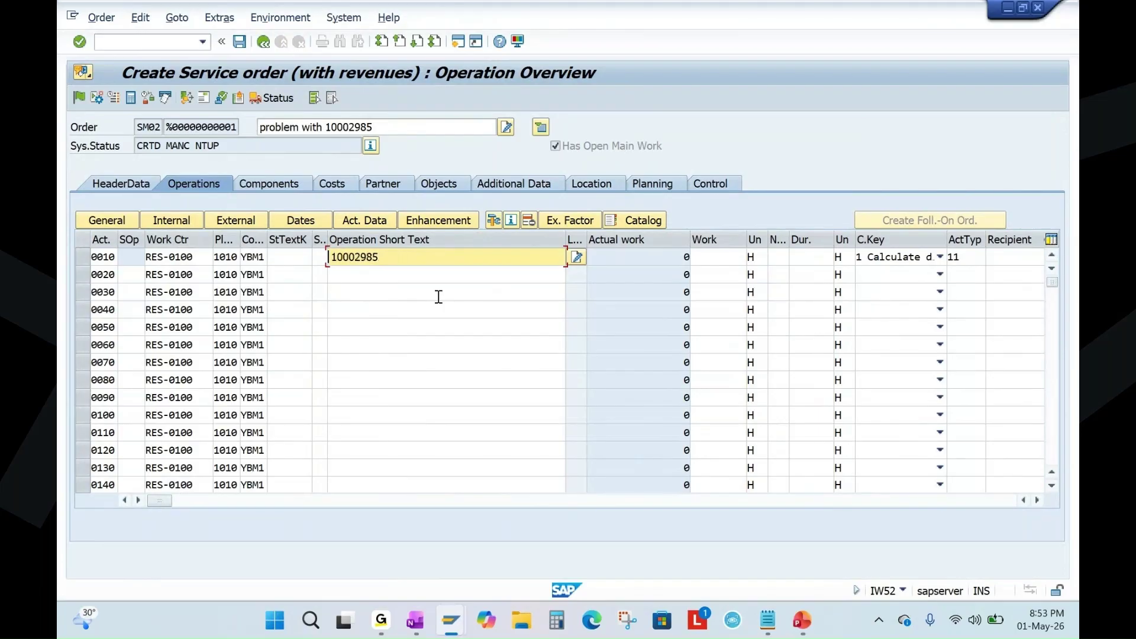
type("Repair of")
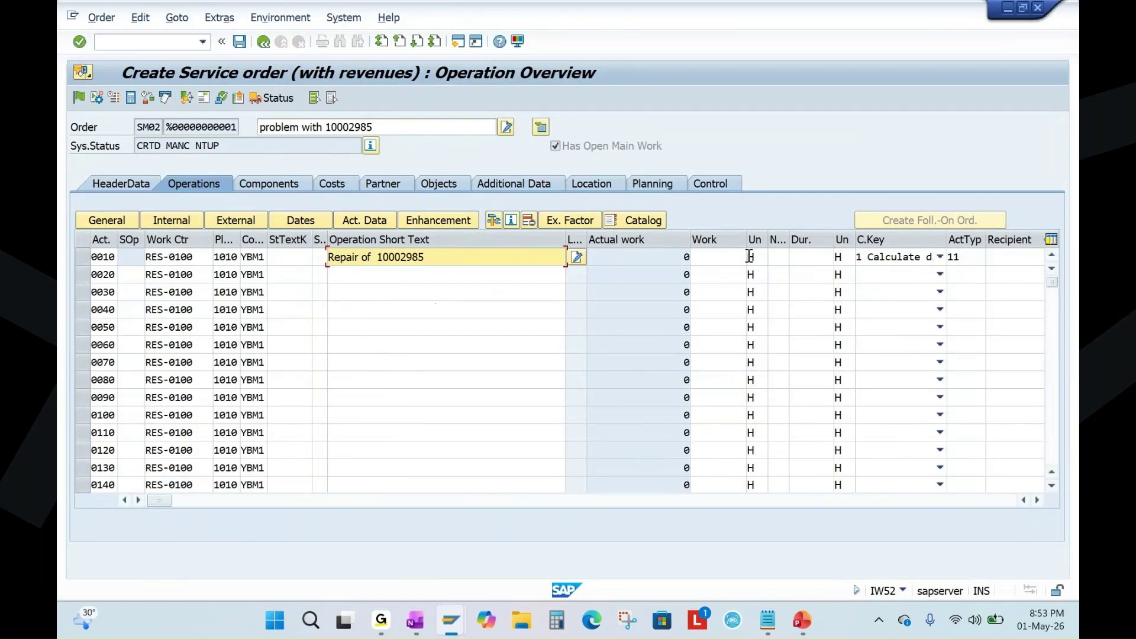
left_click(775, 257)
type("1")
left_click(707, 257)
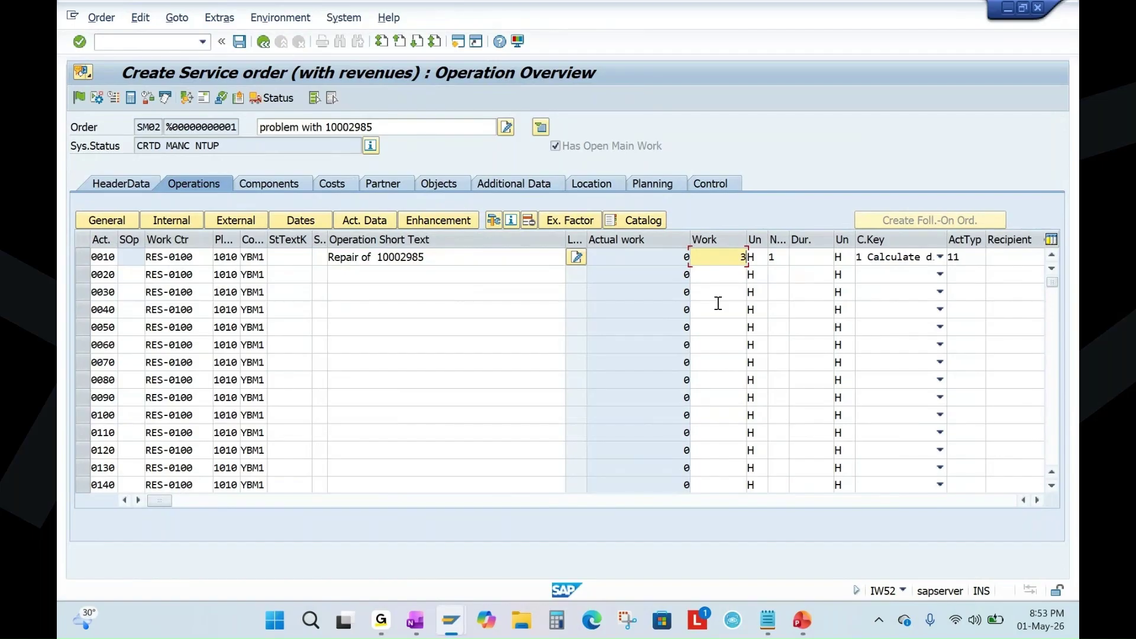
key("Return")
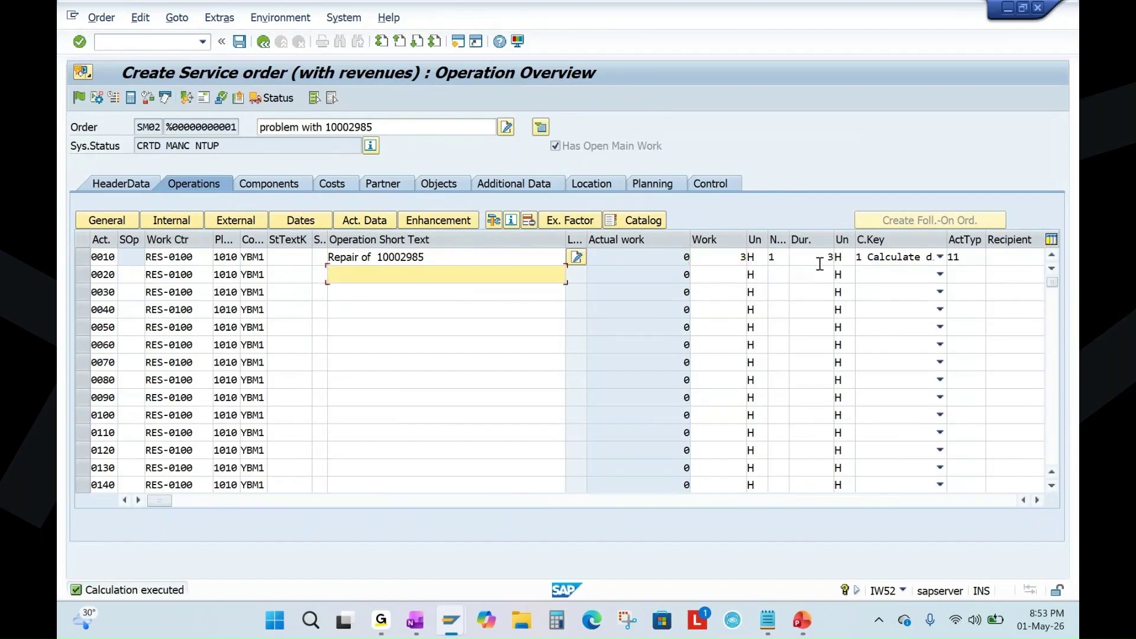
left_click(822, 264)
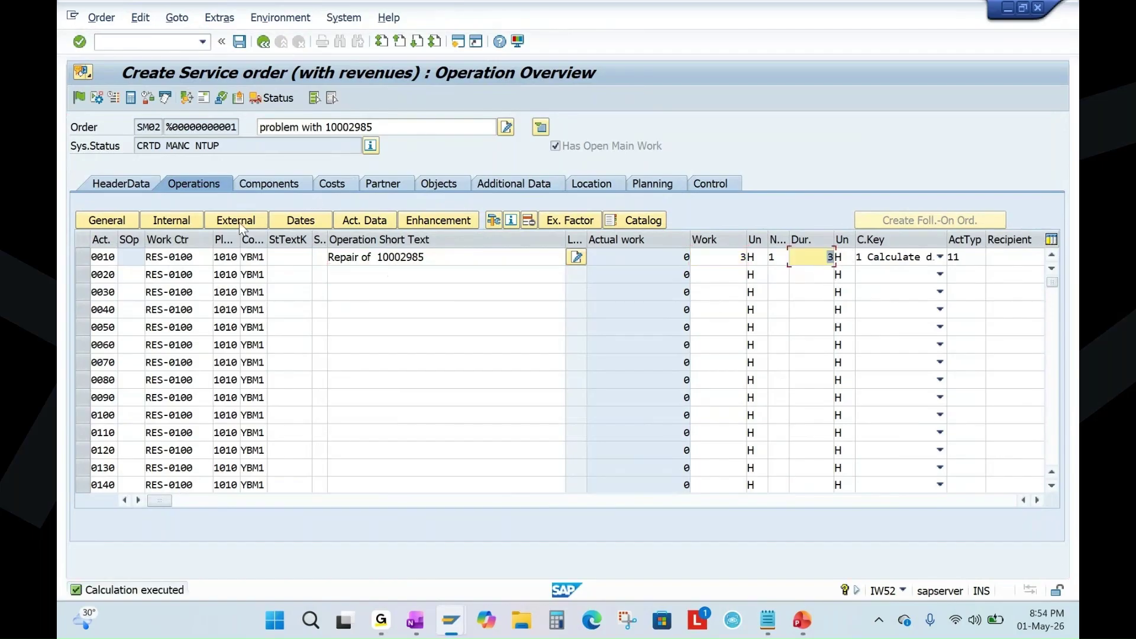
Add component SP001 (Bearing) with quantity 2 from plant 1010.
left_click(296, 256)
left_click(184, 261)
left_click(173, 276)
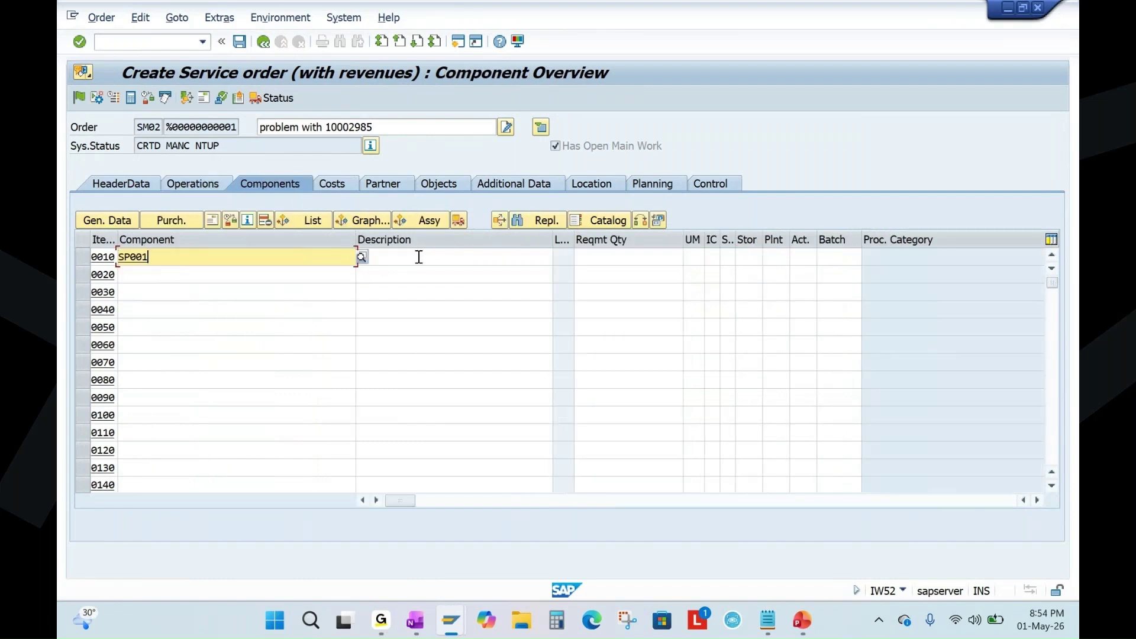
left_click(668, 256)
left_click(671, 270)
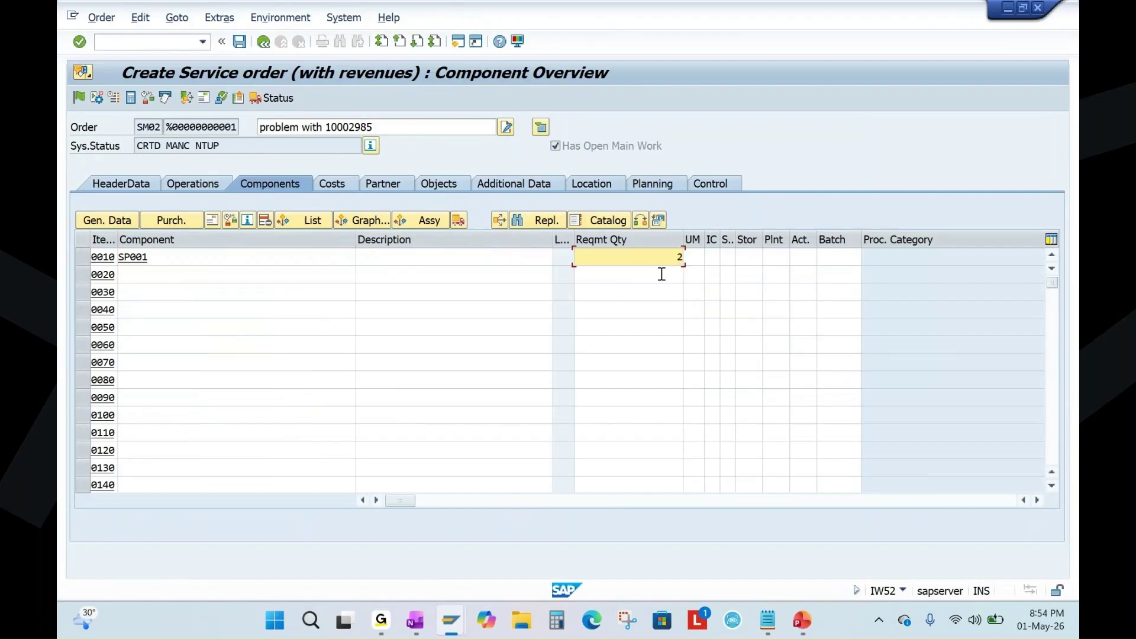
left_click(779, 258)
type("1010")
key("Return")
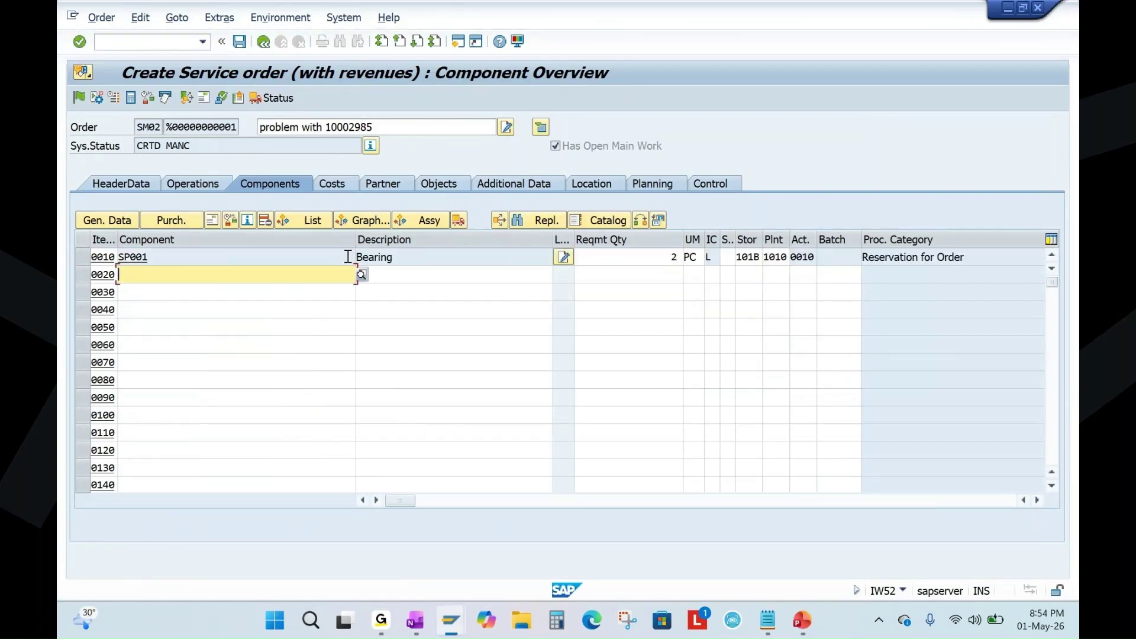
left_click_drag(418, 261, 377, 266)
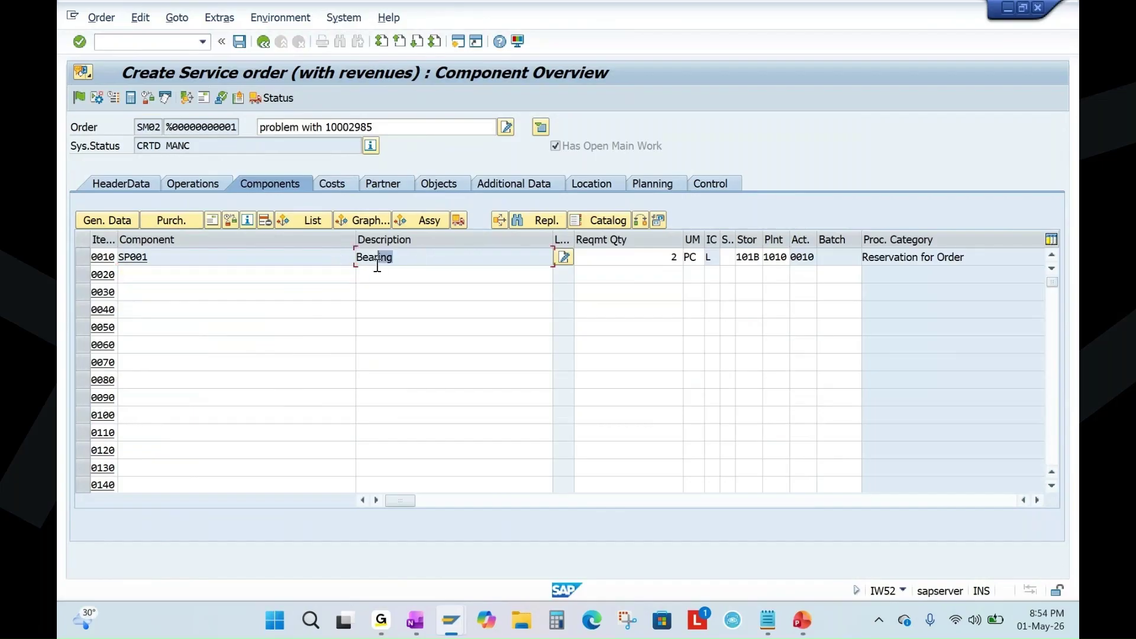
double_click(398, 266)
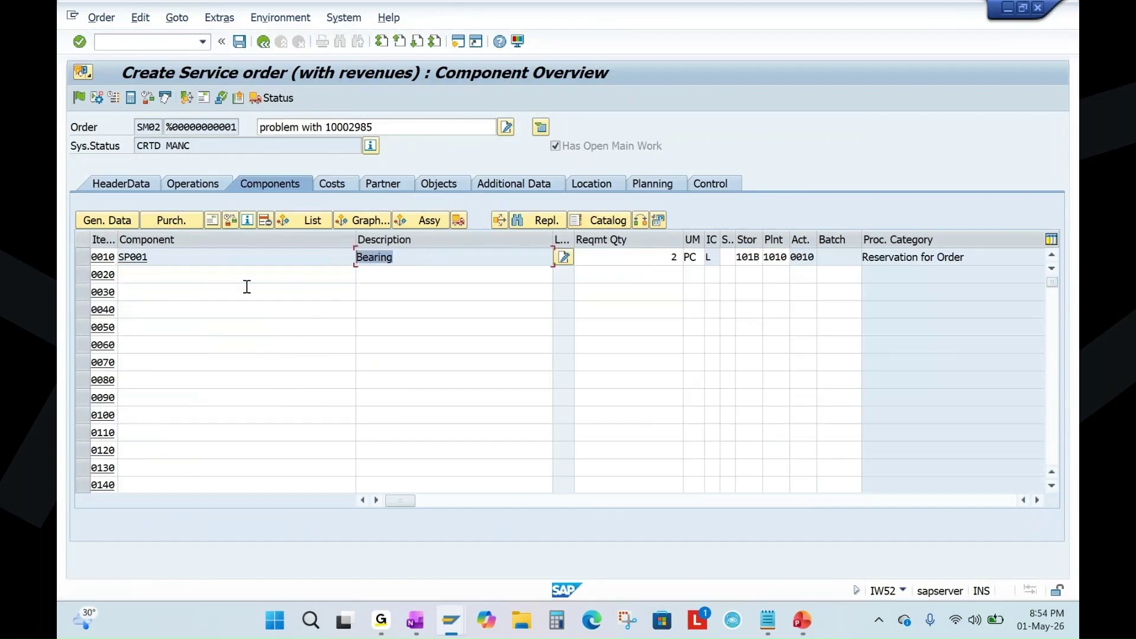
Calculate the planned costs and save the service order as 4000867.
left_click(332, 184)
left_click(130, 99)
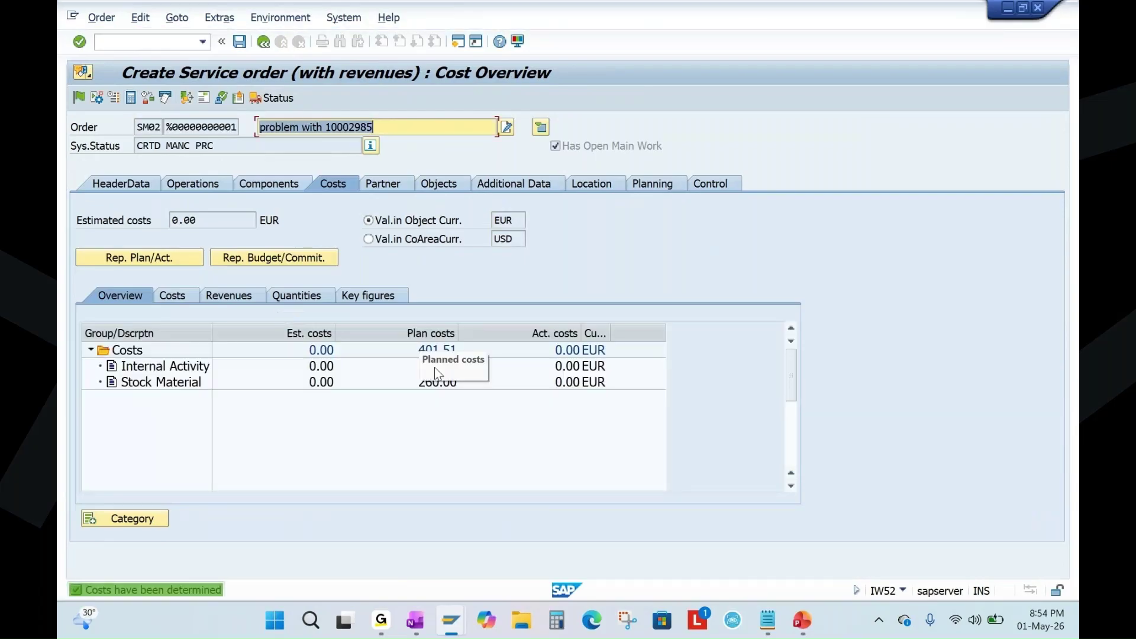
left_click(240, 42)
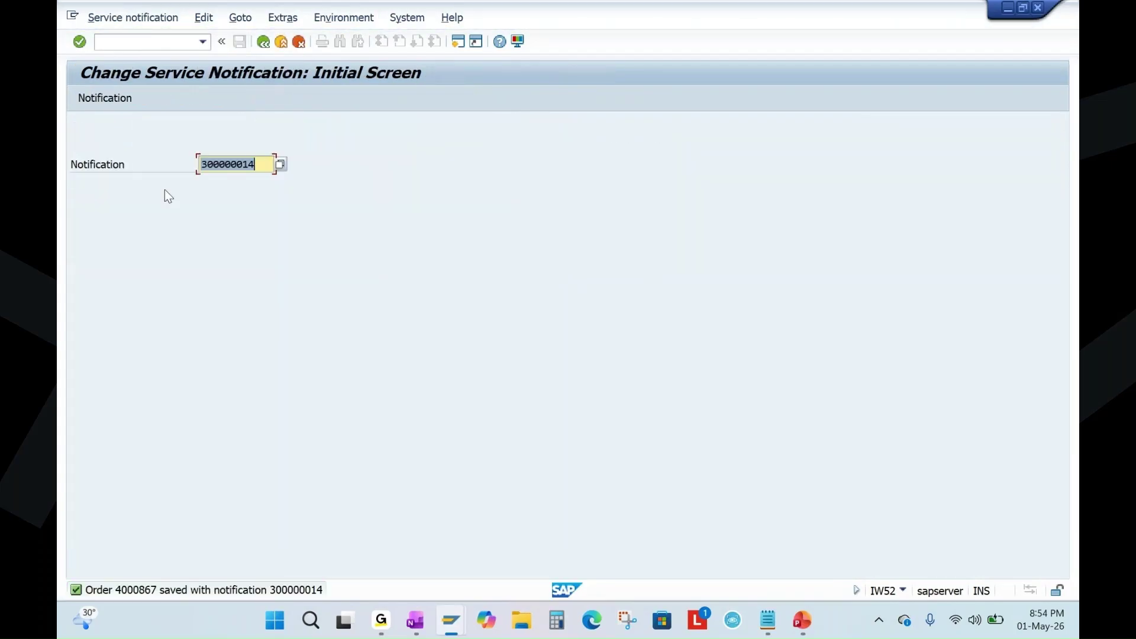
Display order 4000867 via /nIW33, then open a second session window.
left_click(135, 41)
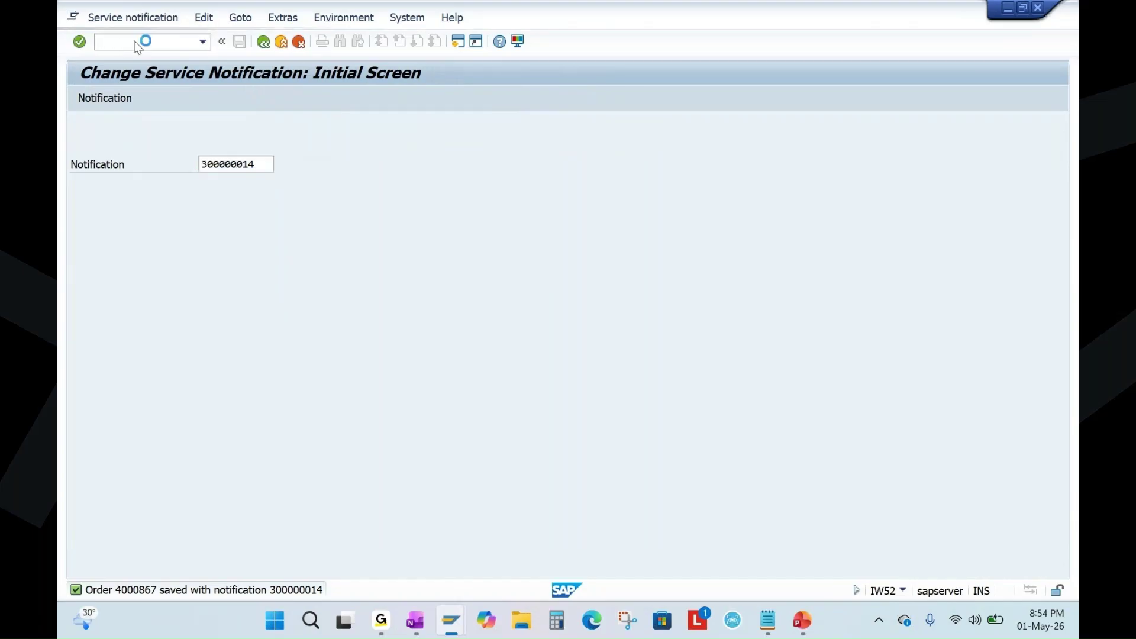
type("/nIW33")
key("Return")
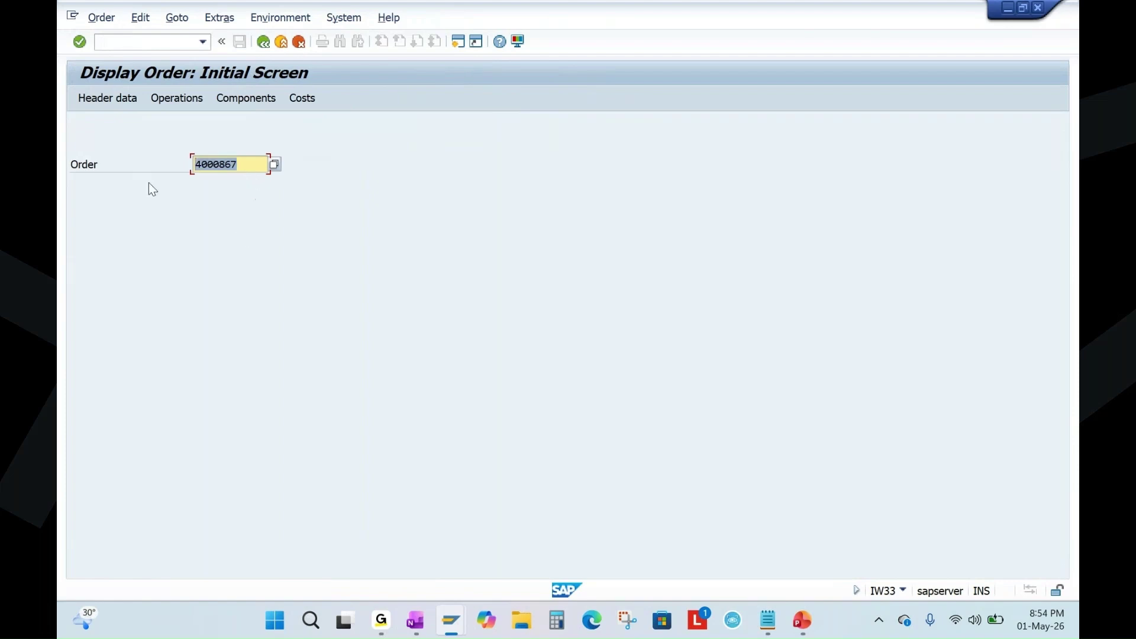
key("Return")
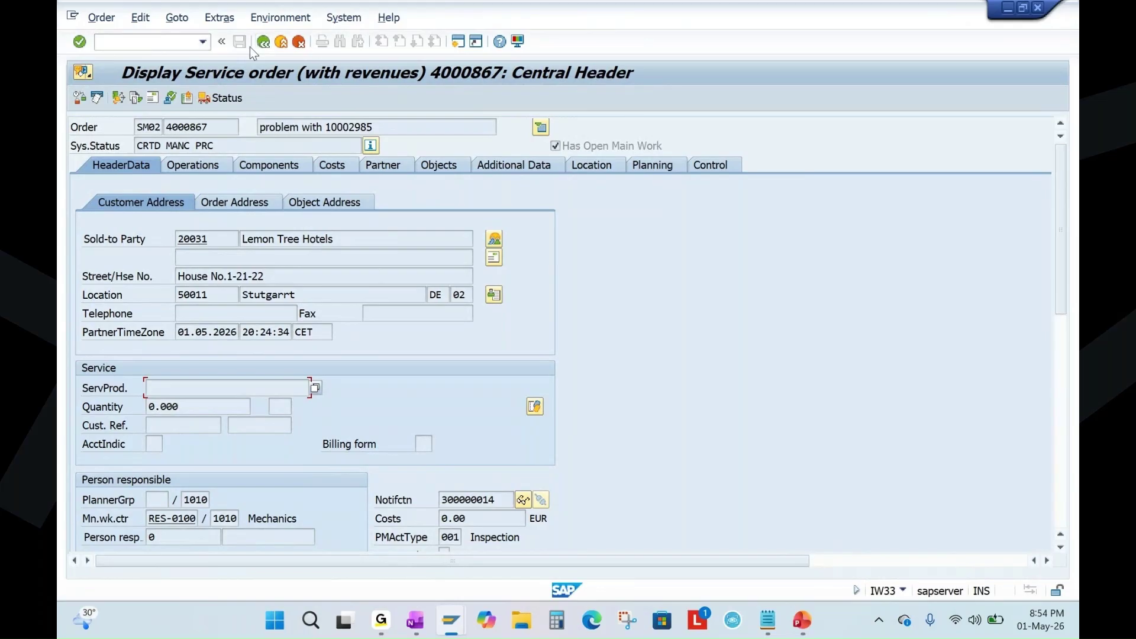
left_click(458, 41)
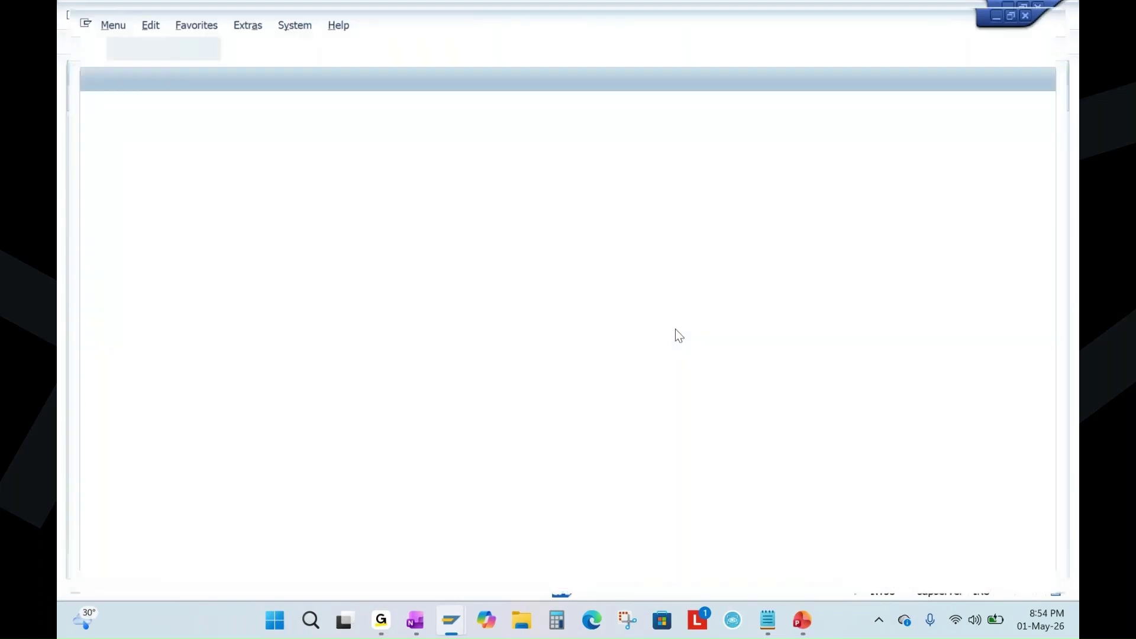
Run DP80 to create a quotation for order 4000867, describing it as 'quotation for'.
type("dp80")
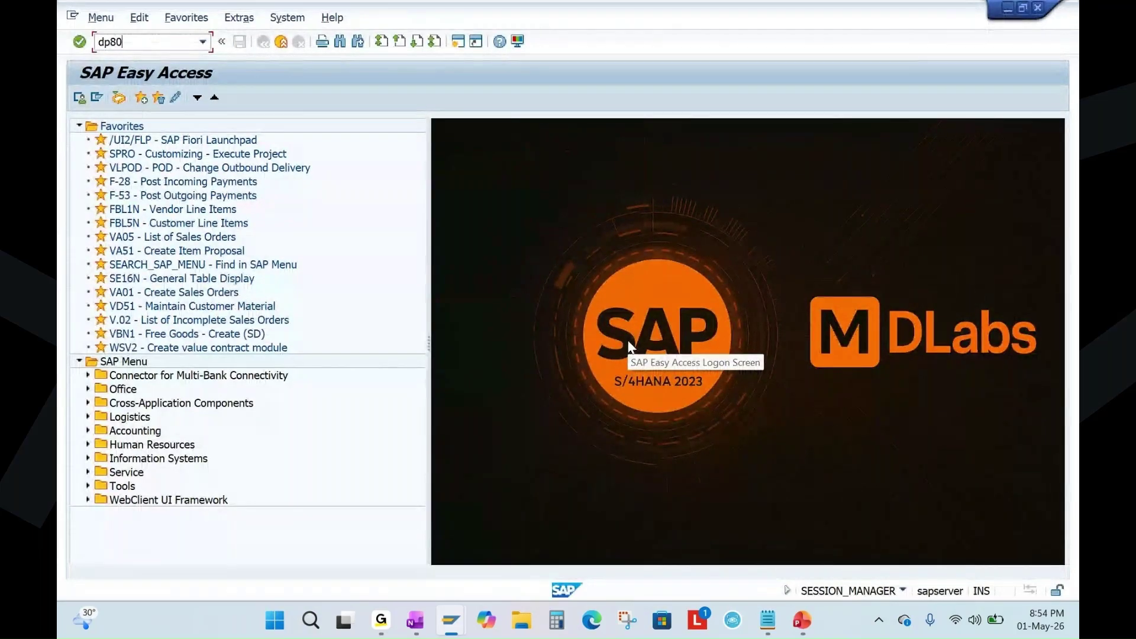
key("Return")
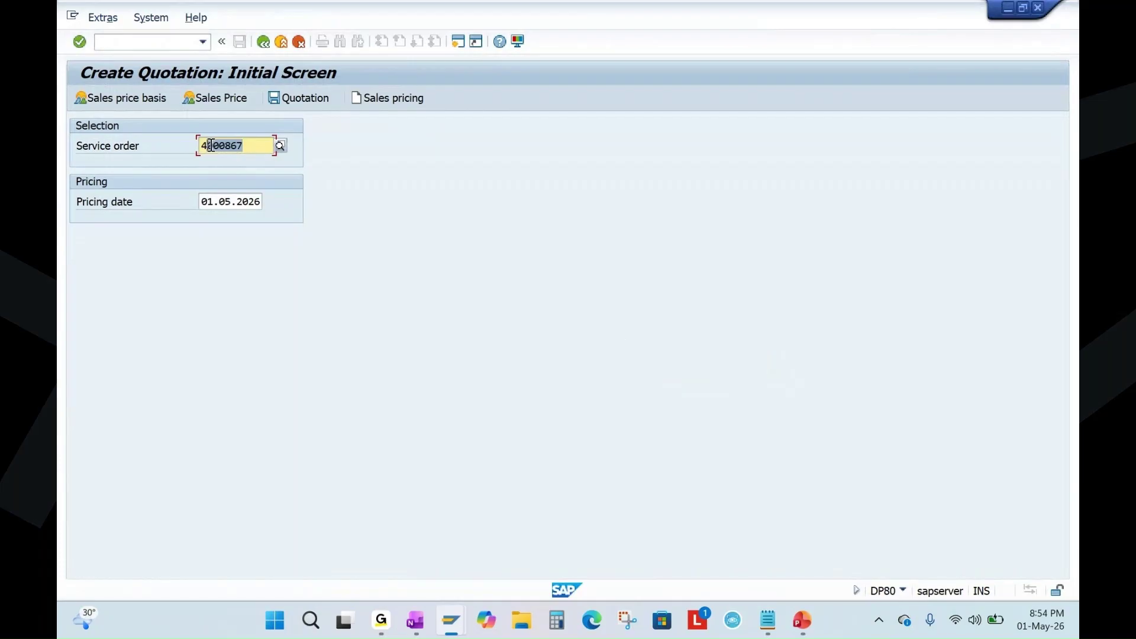
left_click(303, 98)
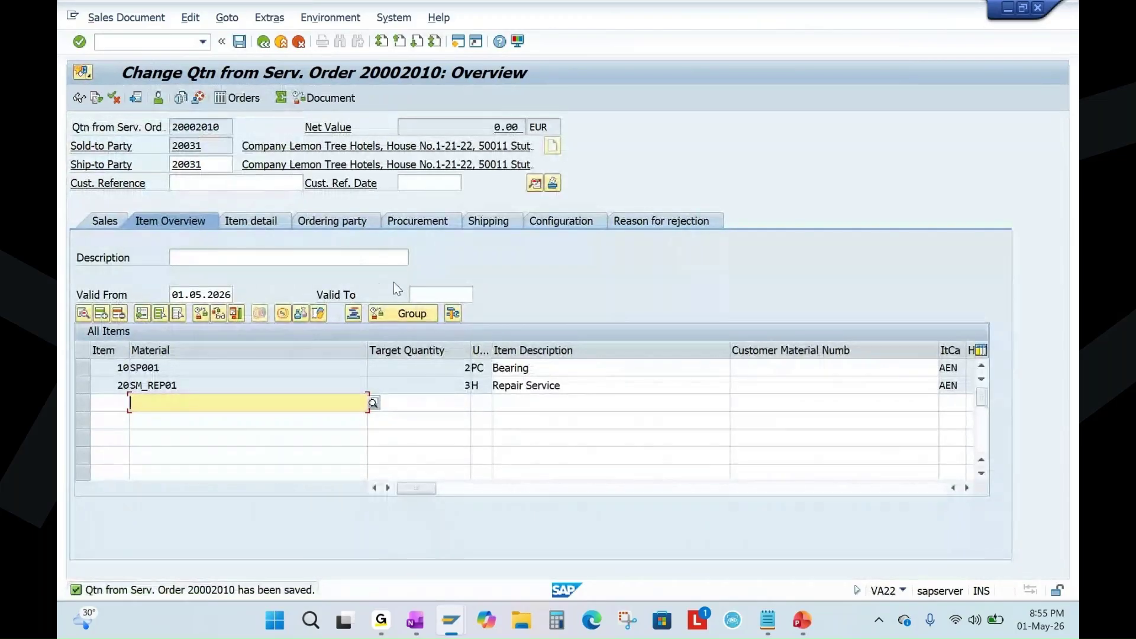
left_click(216, 261)
type("q")
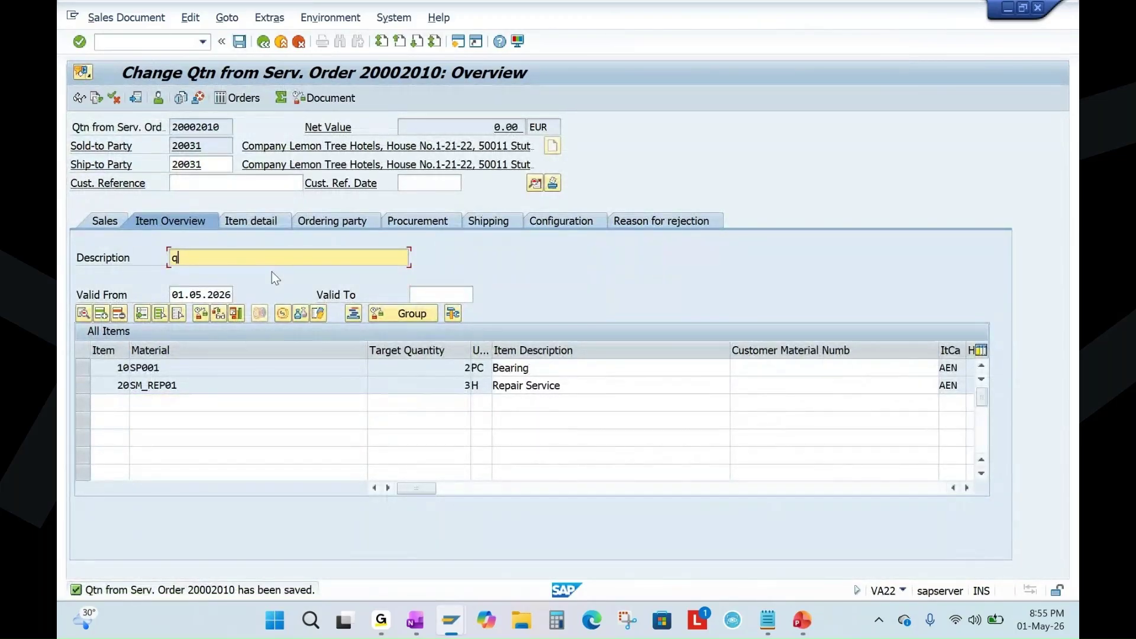
type("uotation for order")
Review the quotation's sales data and items, then leave and save quotation 20002010.
left_click(102, 221)
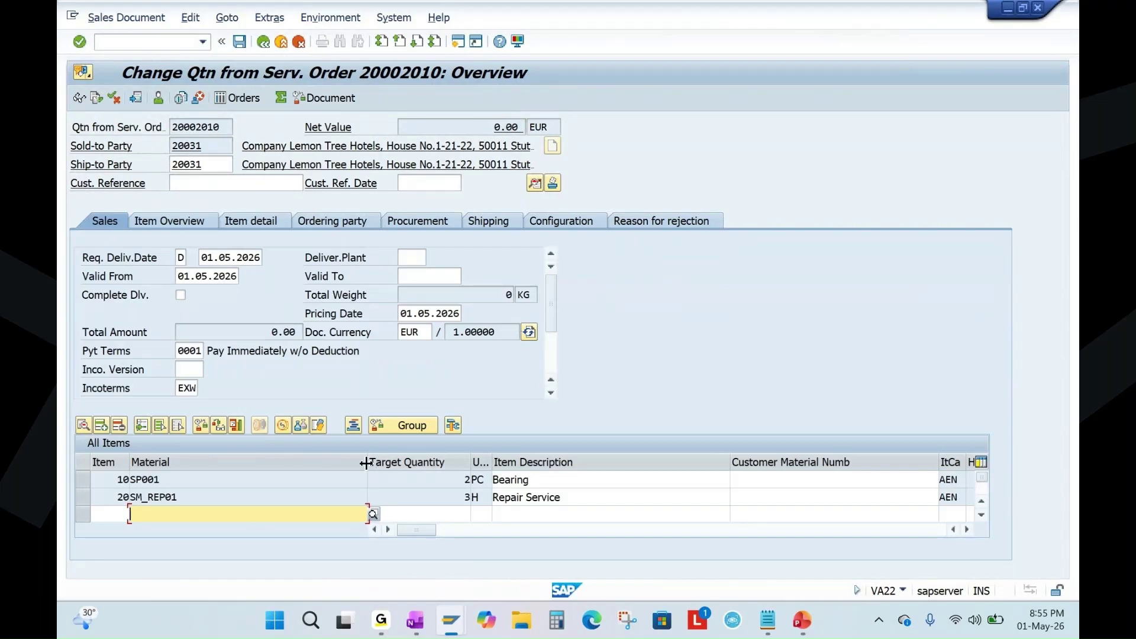
left_click_drag(367, 462, 198, 462)
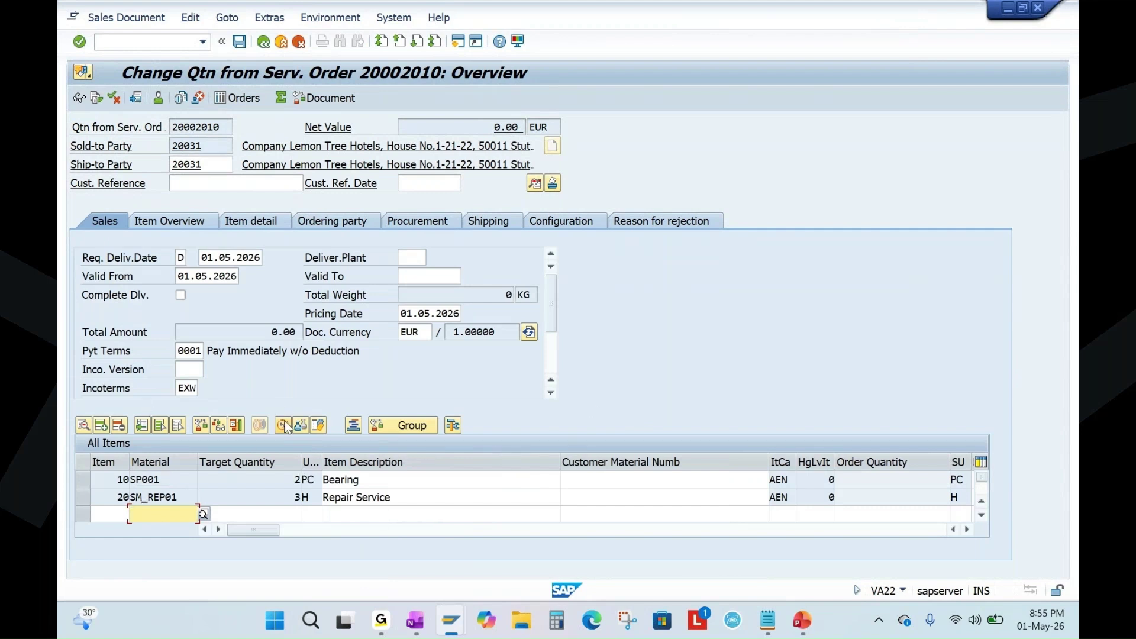
left_click(263, 42)
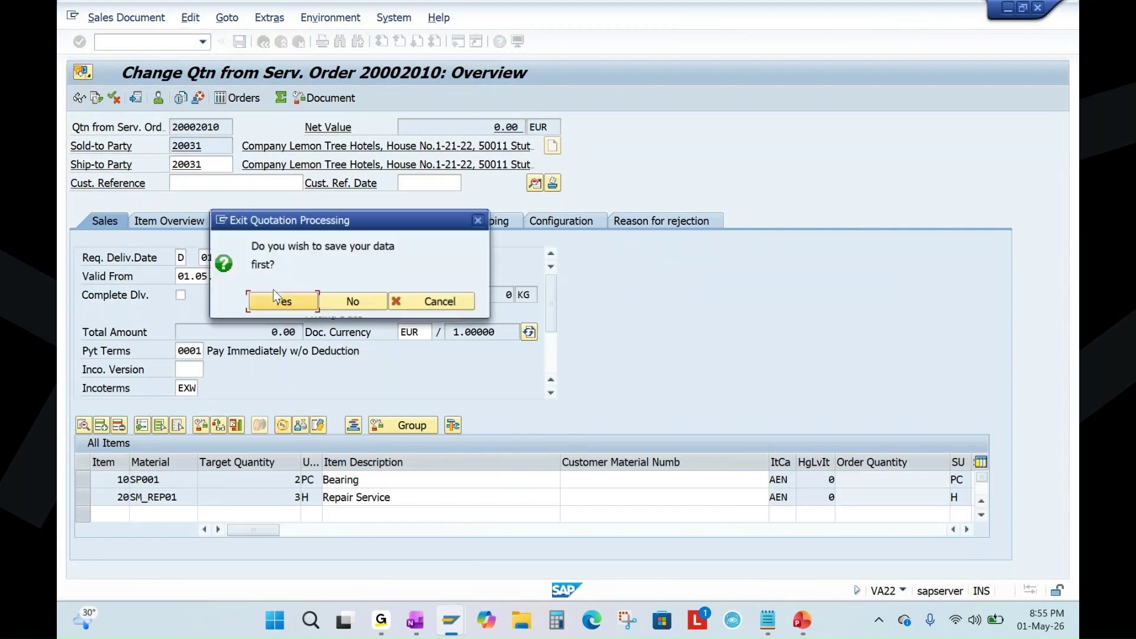
left_click(424, 308)
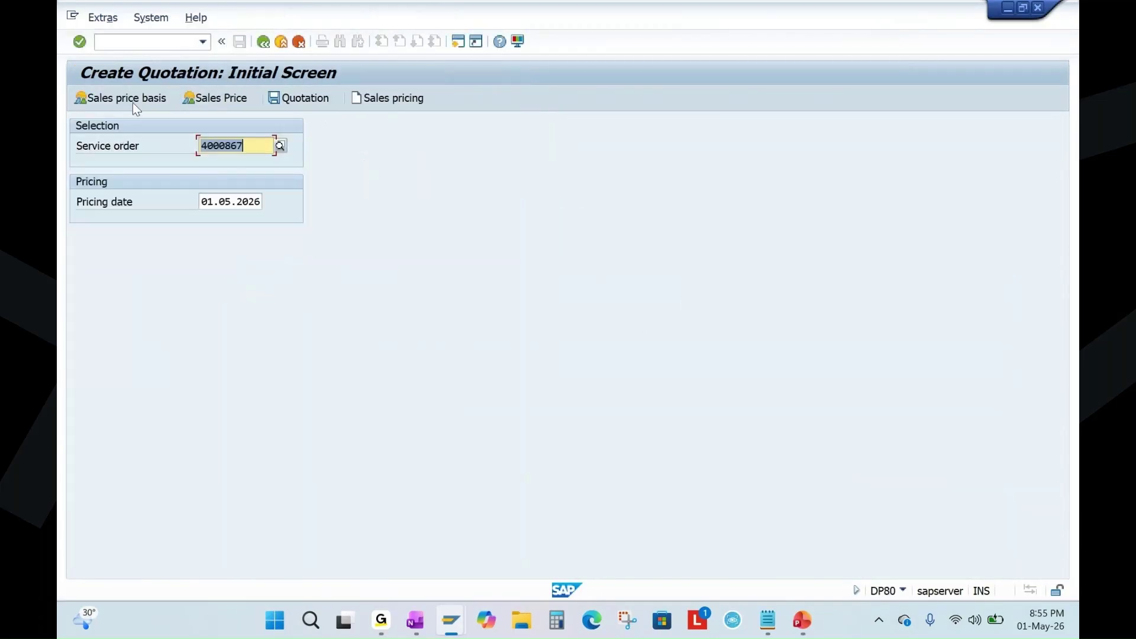
key("Return")
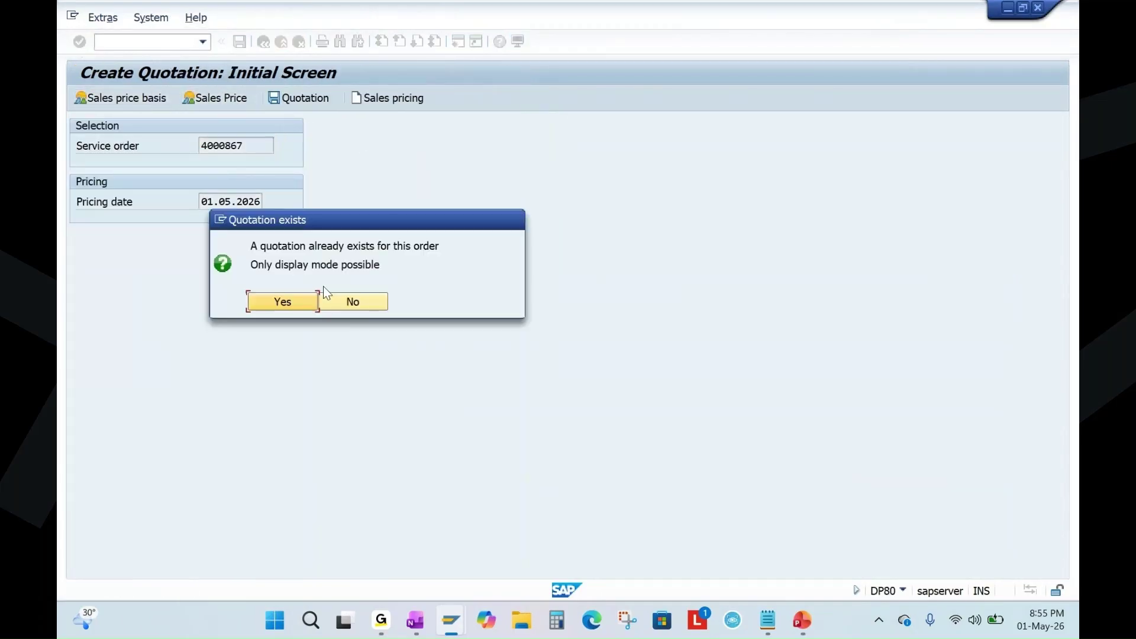
left_click(282, 303)
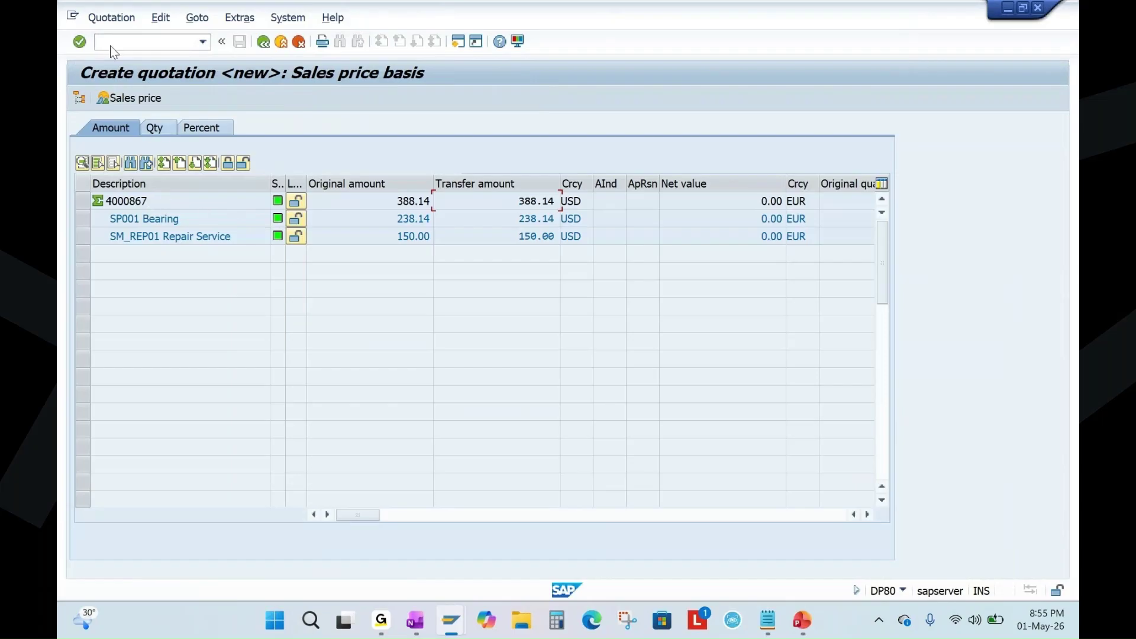
left_click(123, 22)
left_click(460, 331)
left_click_drag(398, 204, 461, 194)
left_click(263, 46)
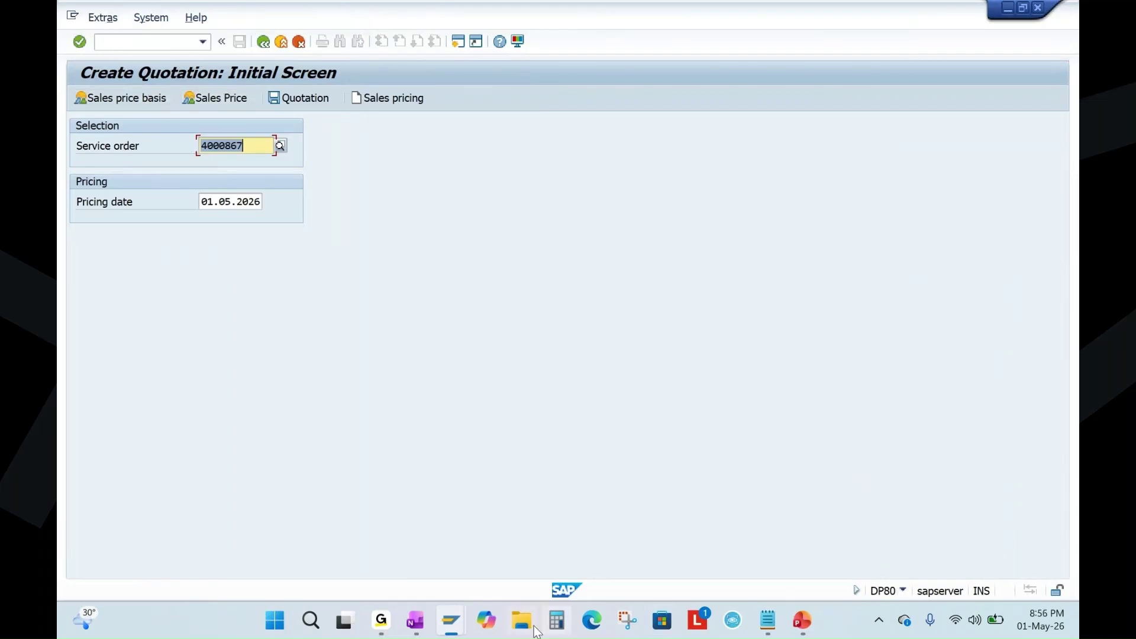
left_click(451, 620)
Reload order 4000867 in the display session to see its updated status.
left_click(500, 538)
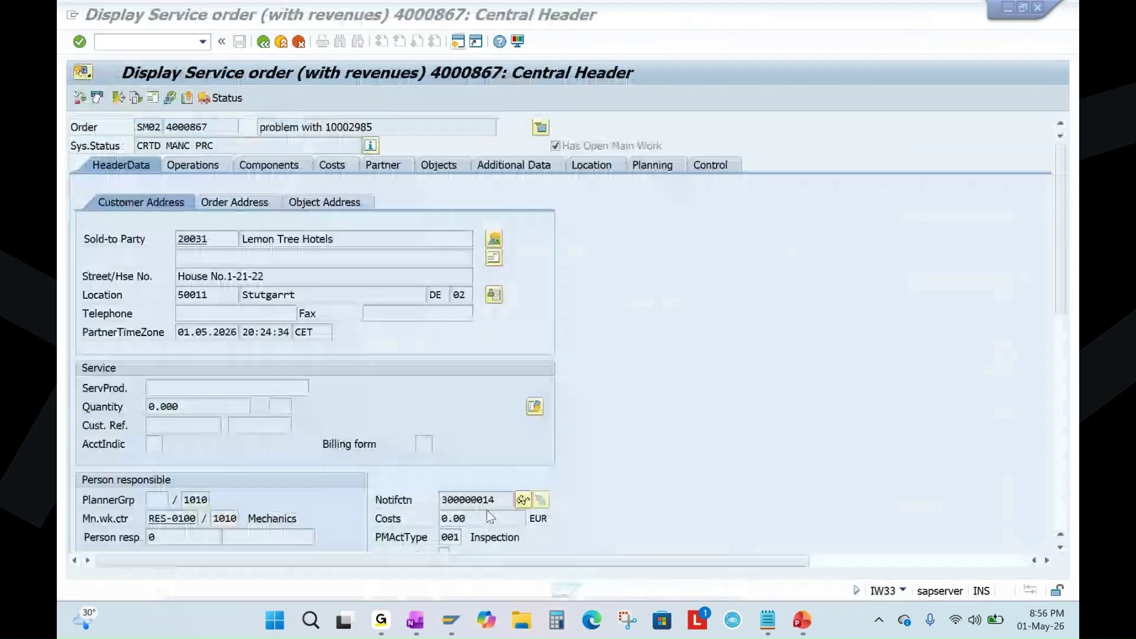
left_click(264, 45)
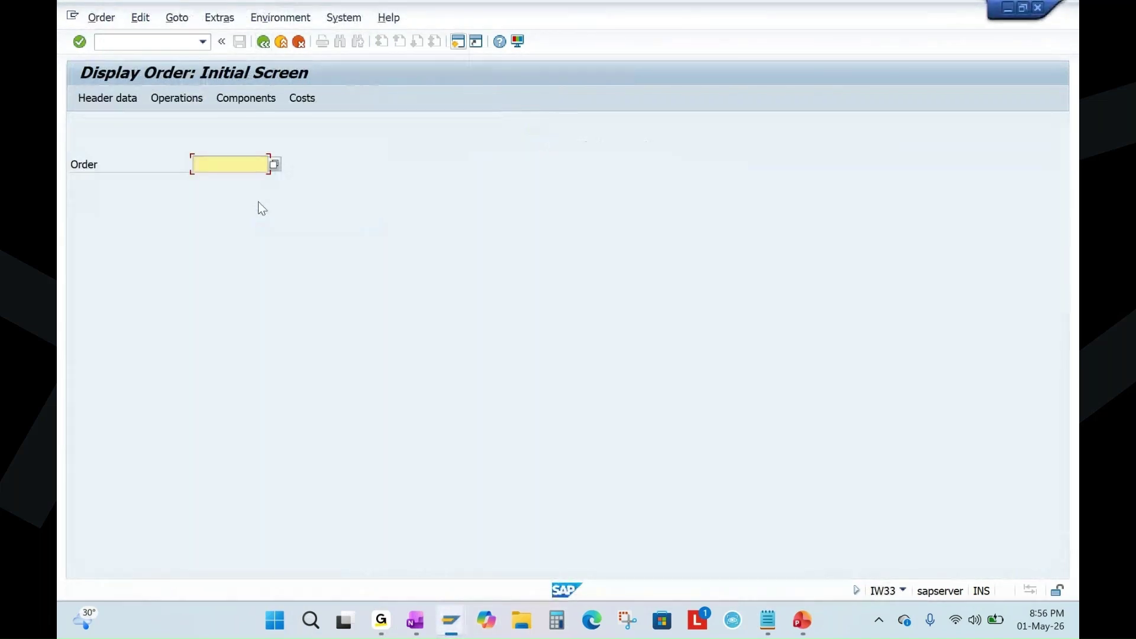
key("F3")
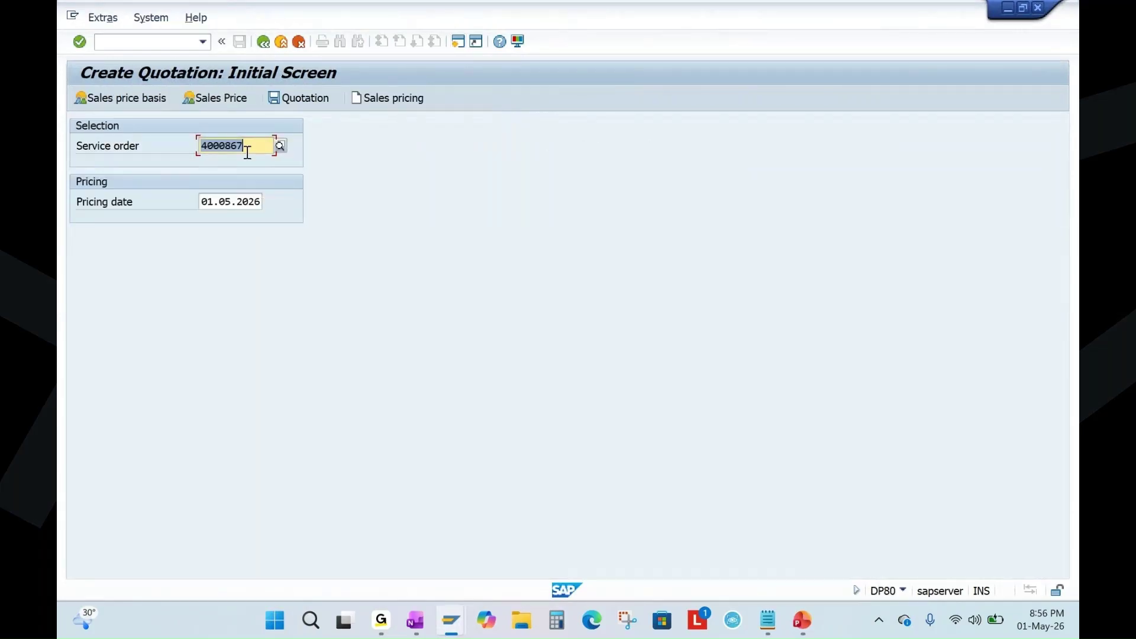
key("F3")
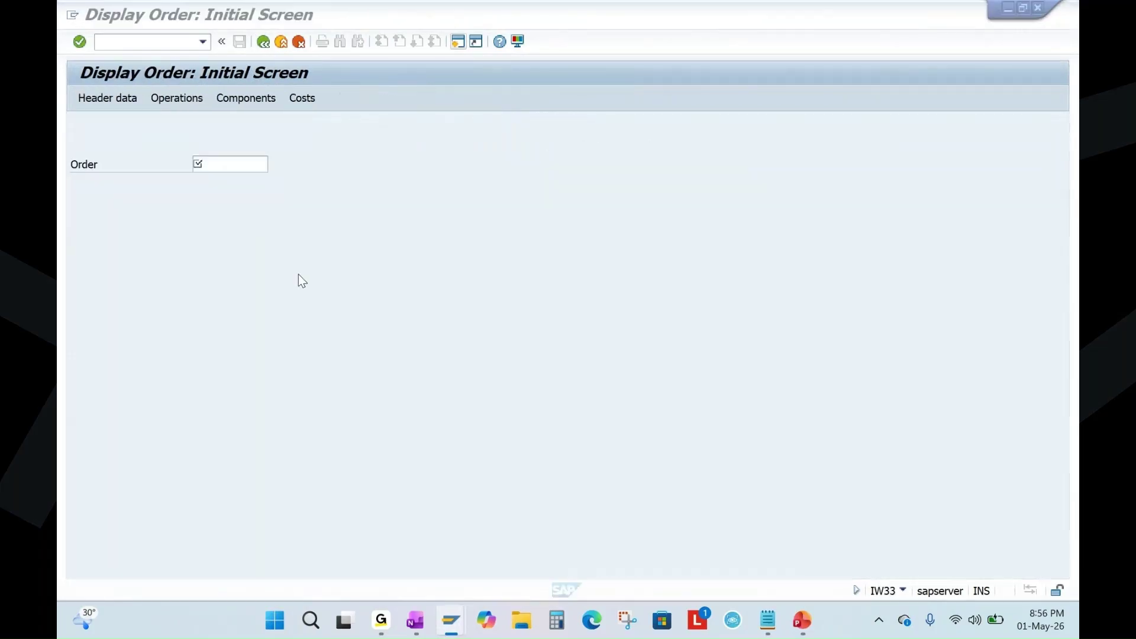
key("Return")
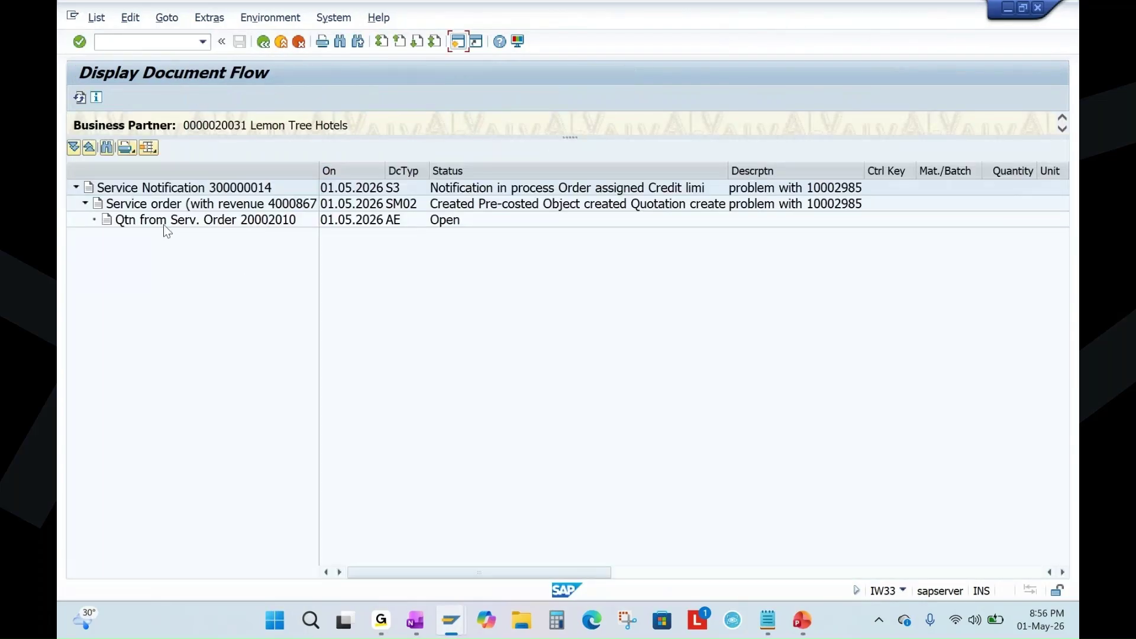
Check the document flow linking notification 300000014, order 4000867 and quotation 20002010, then confirm QUCR status.
left_click(158, 224)
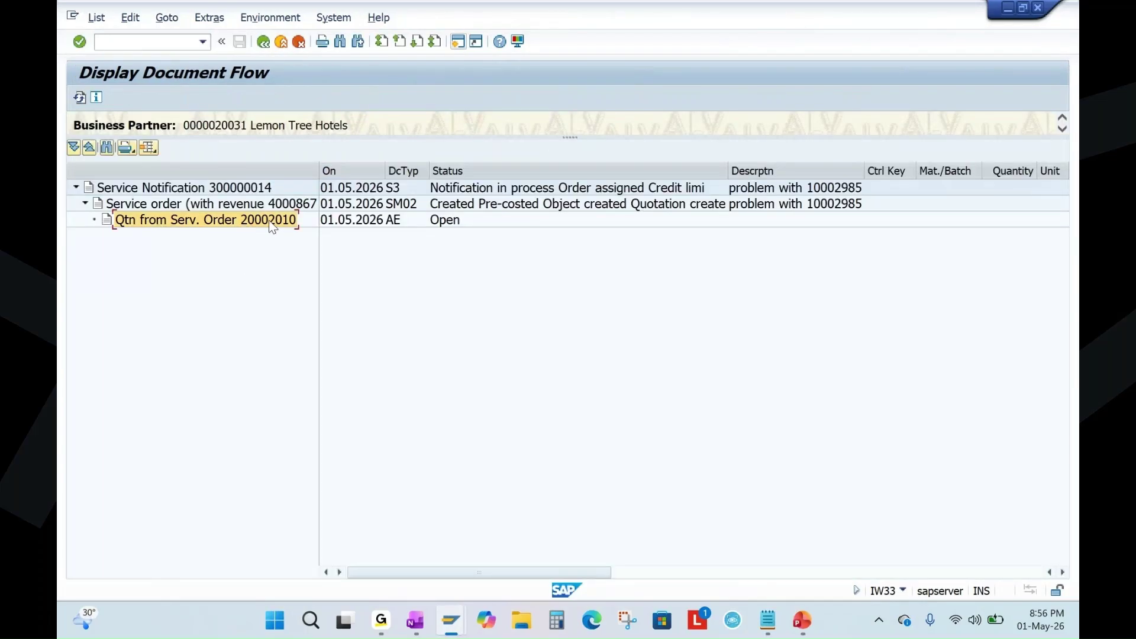
left_click(244, 191)
left_click(298, 206)
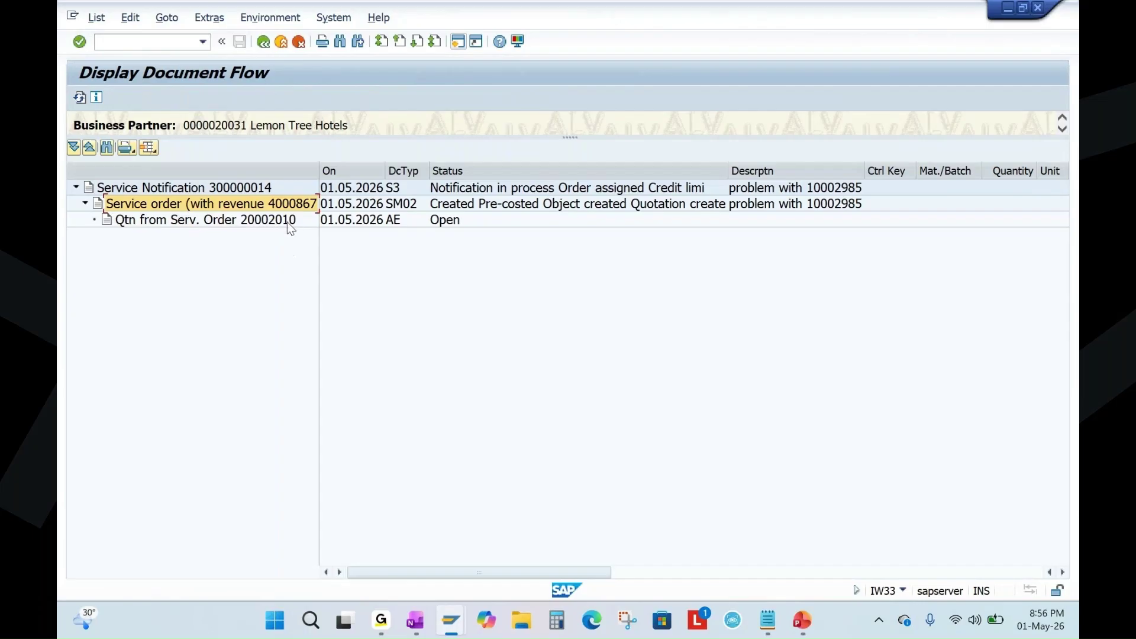
left_click(287, 221)
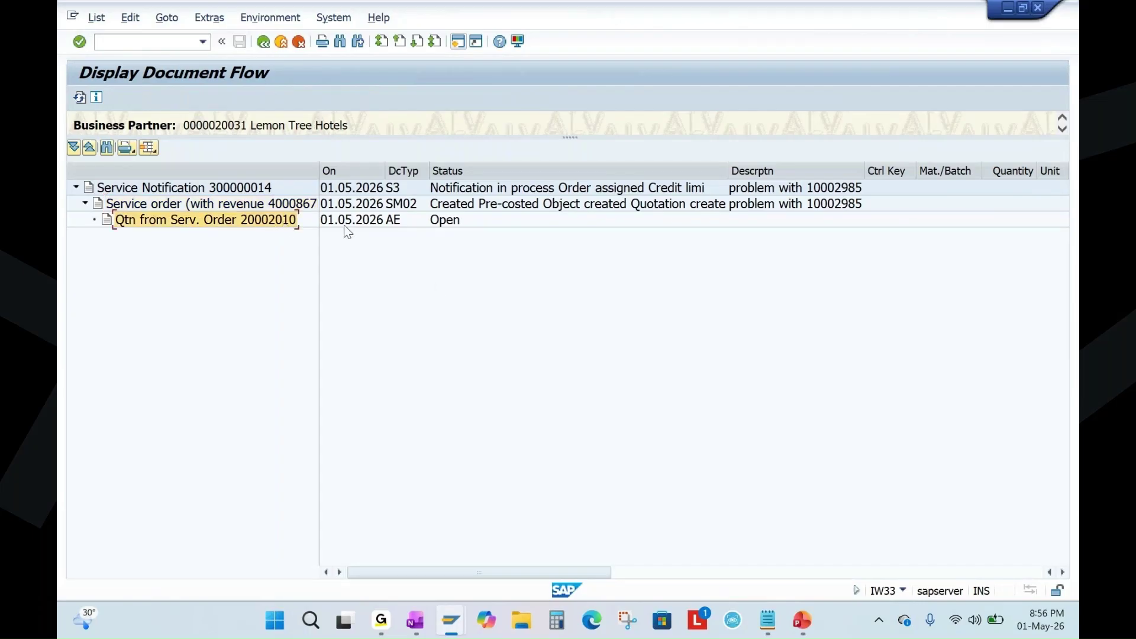
left_click(263, 42)
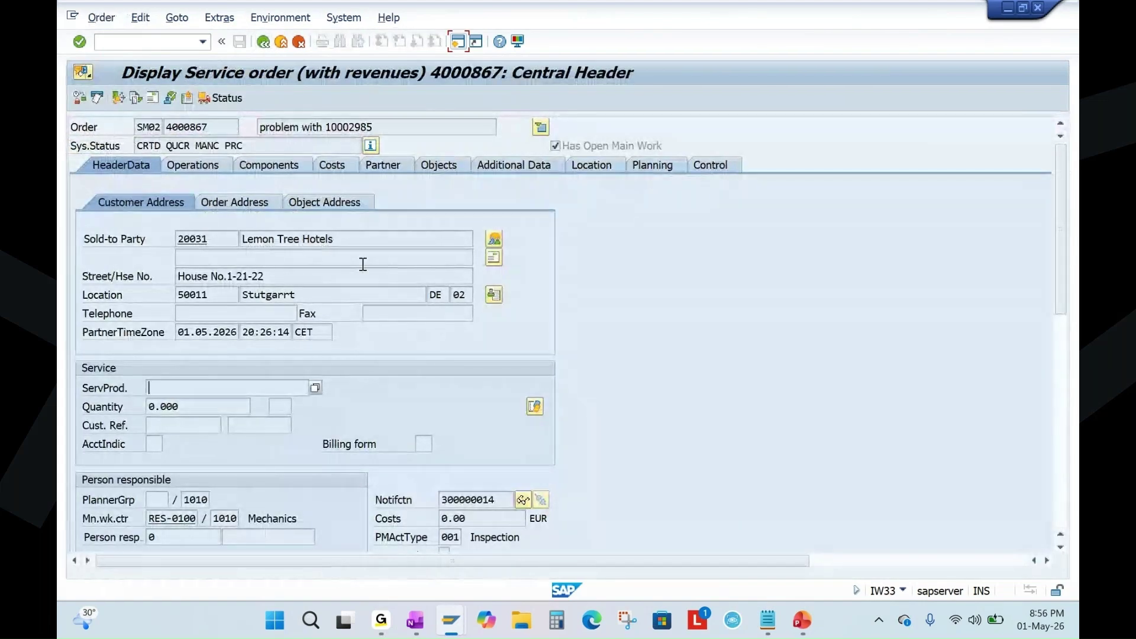
left_click(171, 148)
double_click(171, 148)
Switch order 4000867 from display to change mode in IW32.
left_click(101, 17)
left_click(120, 90)
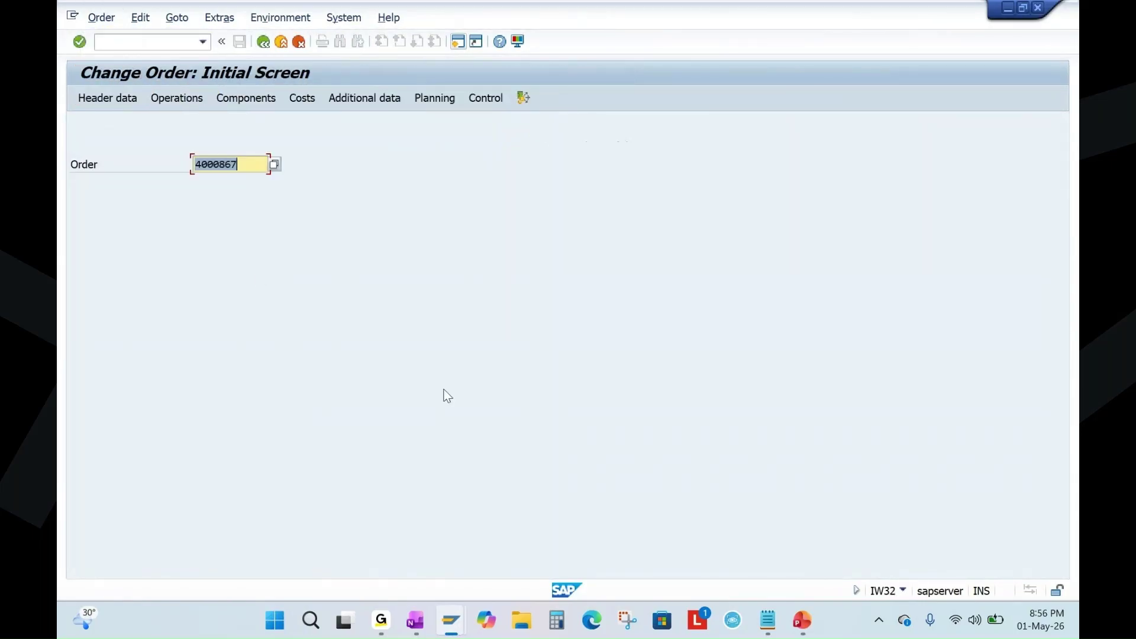
left_click(806, 626)
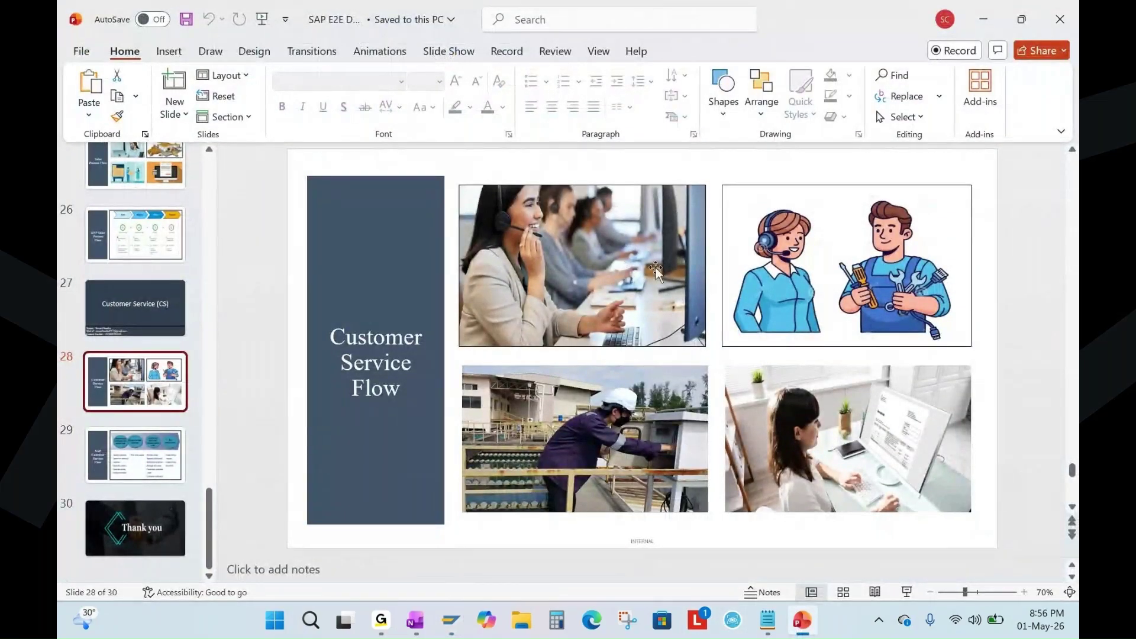
key("alt+Tab")
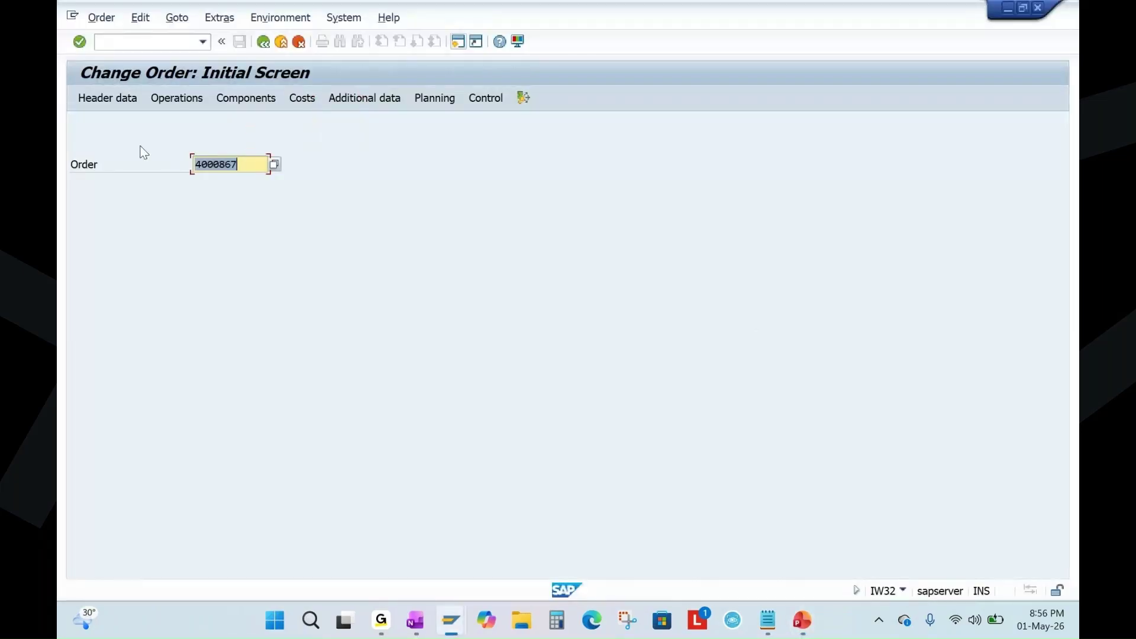
key("Return")
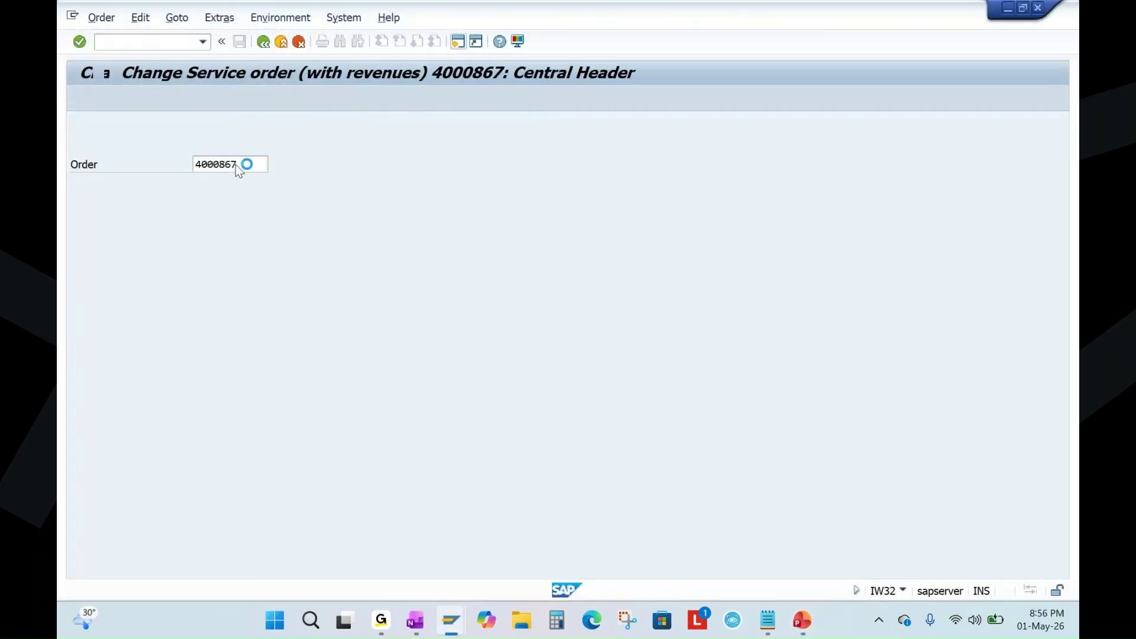
Accept the quotation for order 4000867 and confirm the order now shows QUAC.
left_click(111, 22)
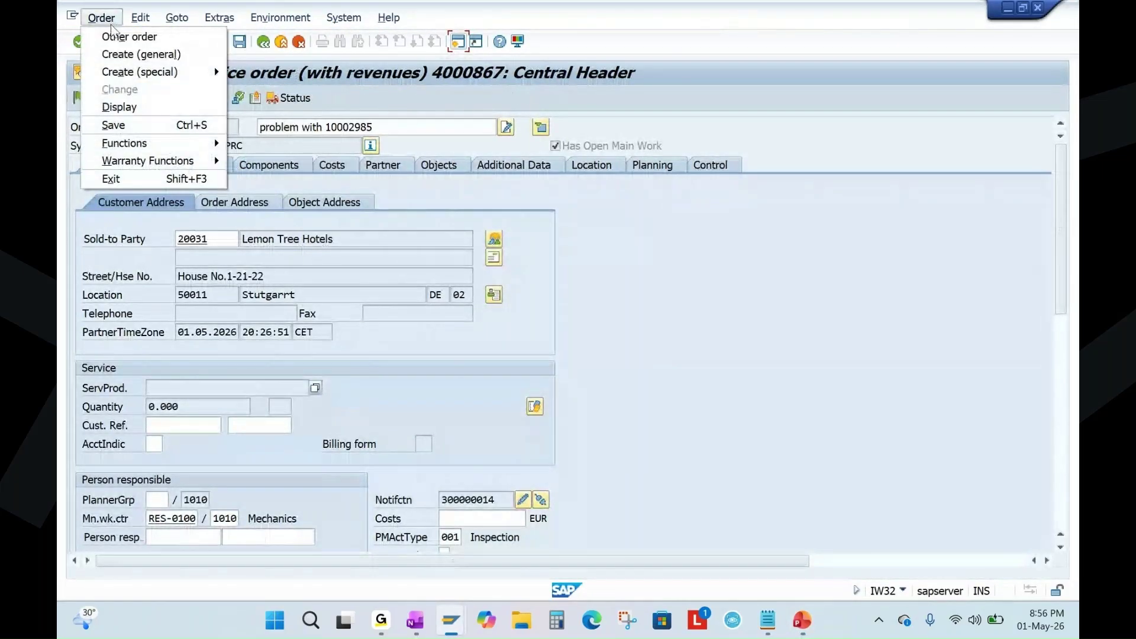
mouse_move(142, 145)
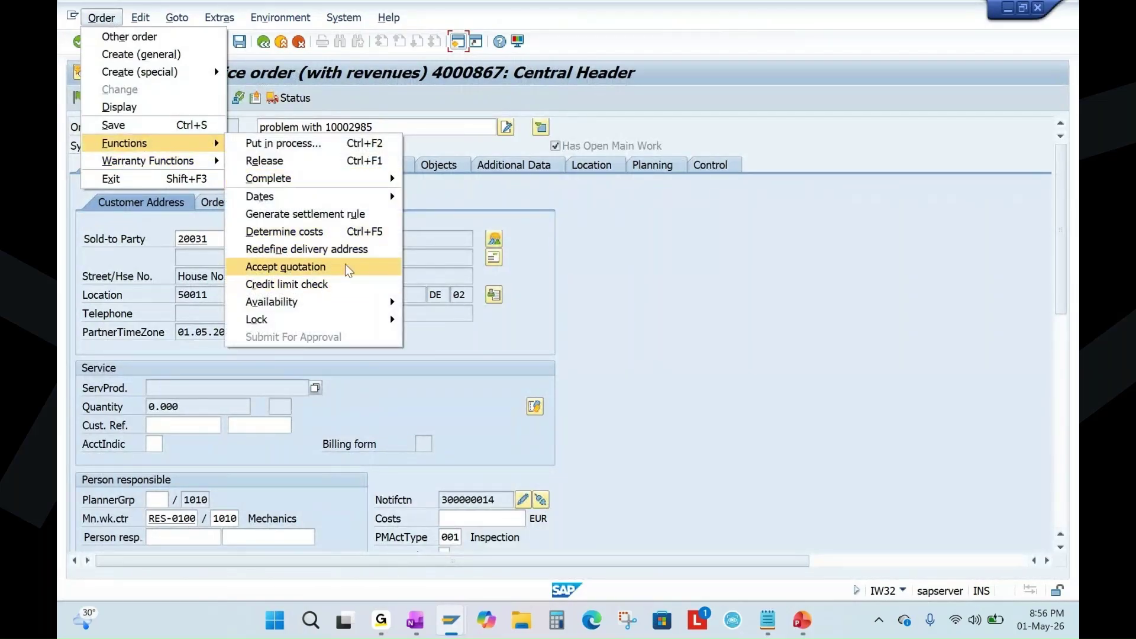
left_click(314, 269)
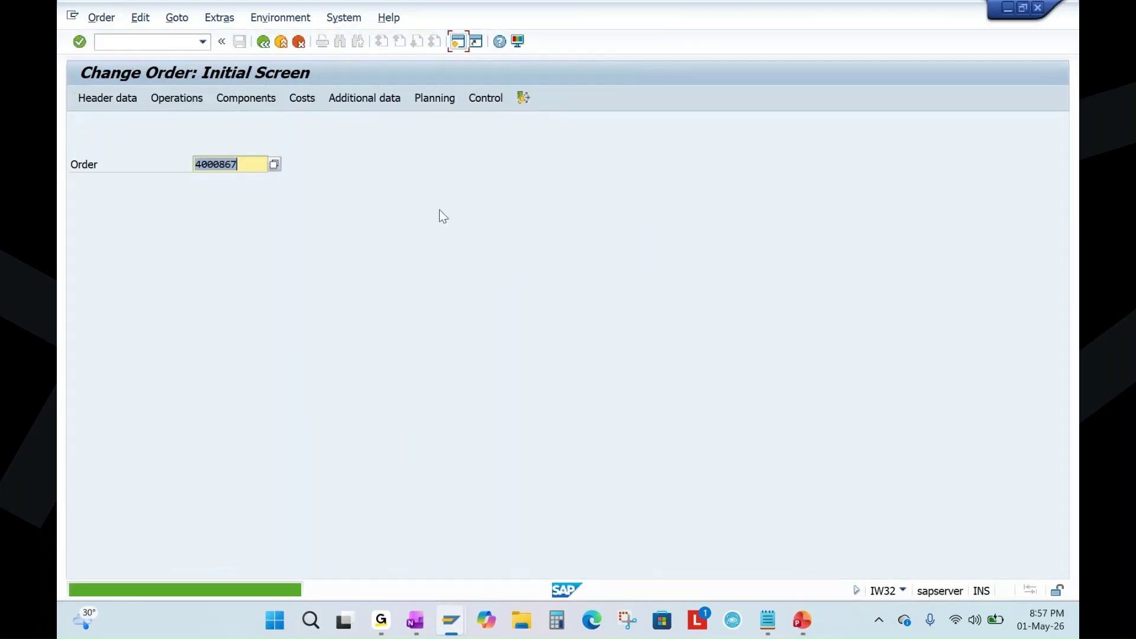
key("Return")
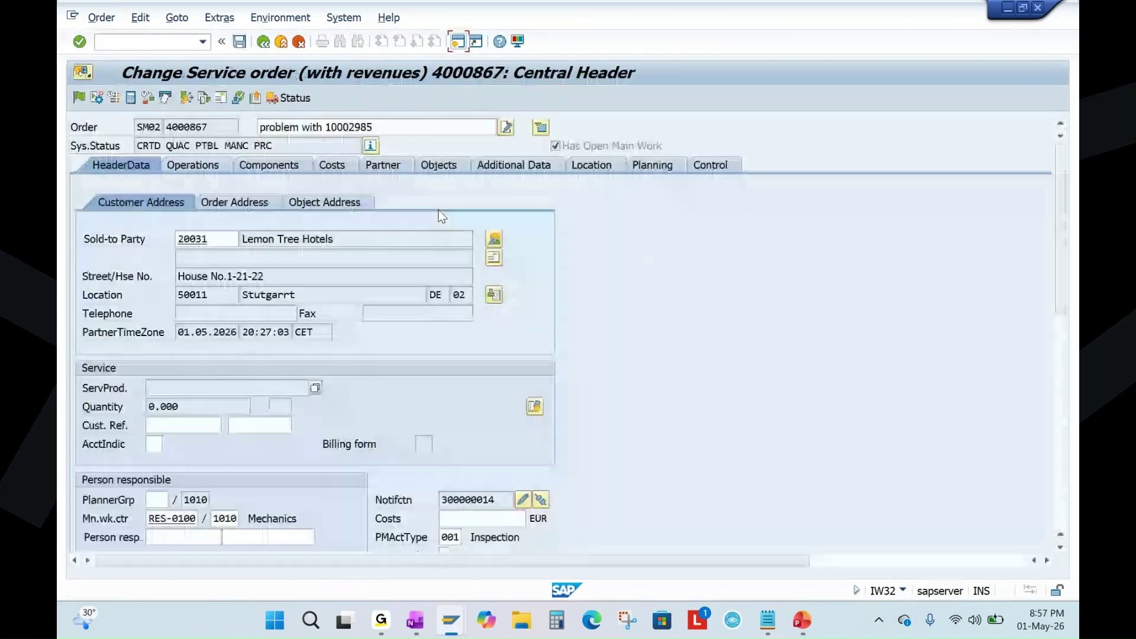
double_click(180, 146)
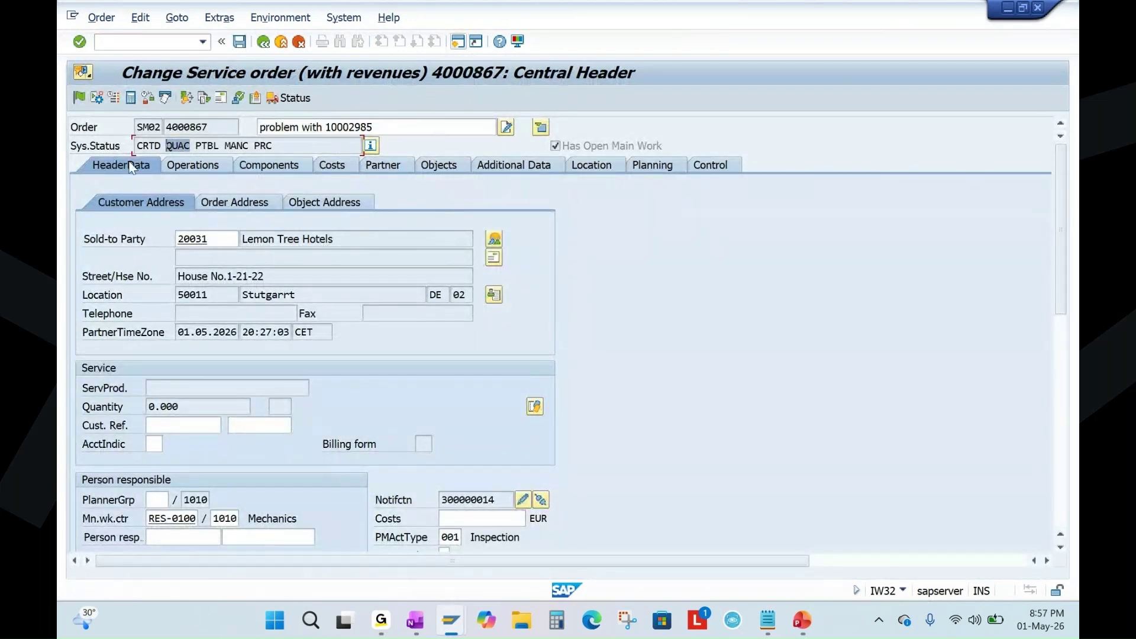
Release and save order 4000867, then reopen it.
left_click(80, 100)
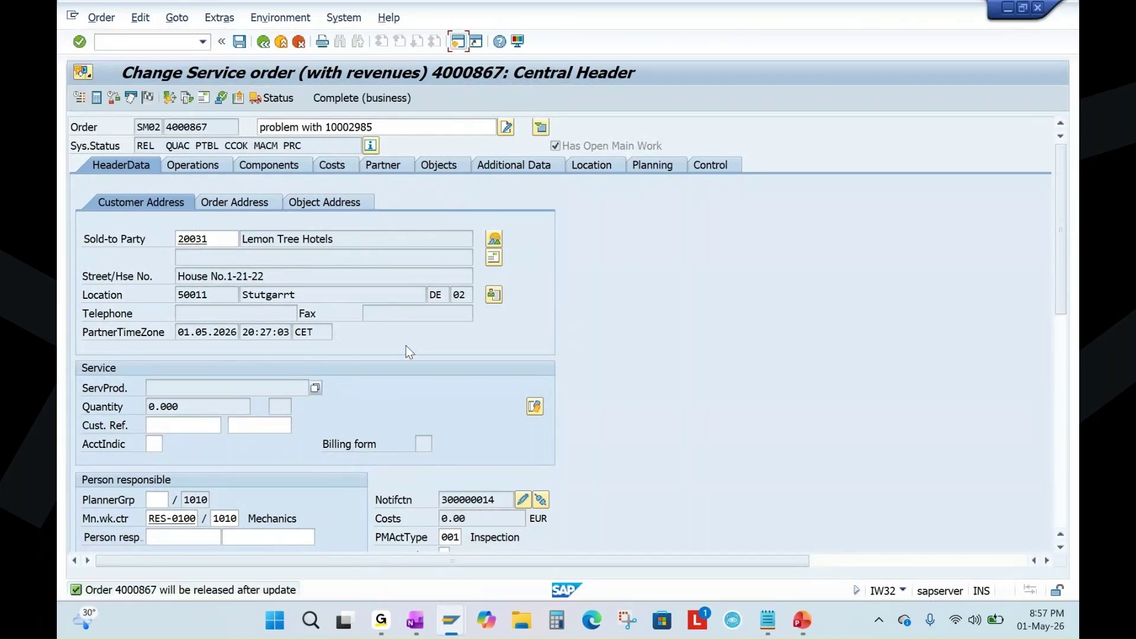
left_click(240, 41)
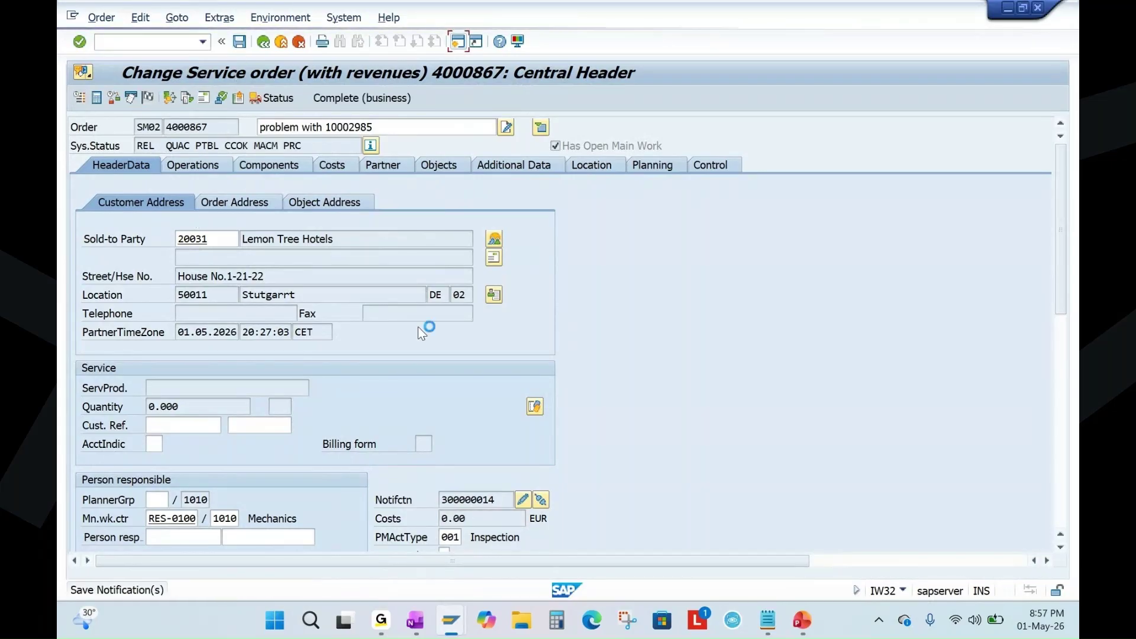
key("Return")
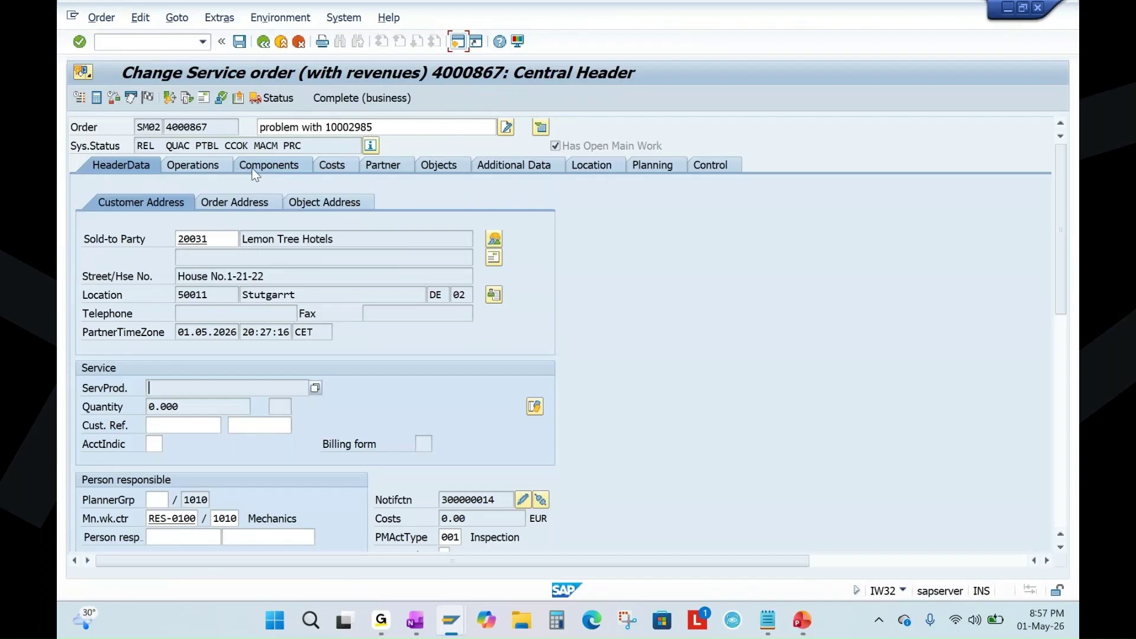
Review component item 0010, SP001 Bearing with 2 PC required, then save the order.
left_click(273, 169)
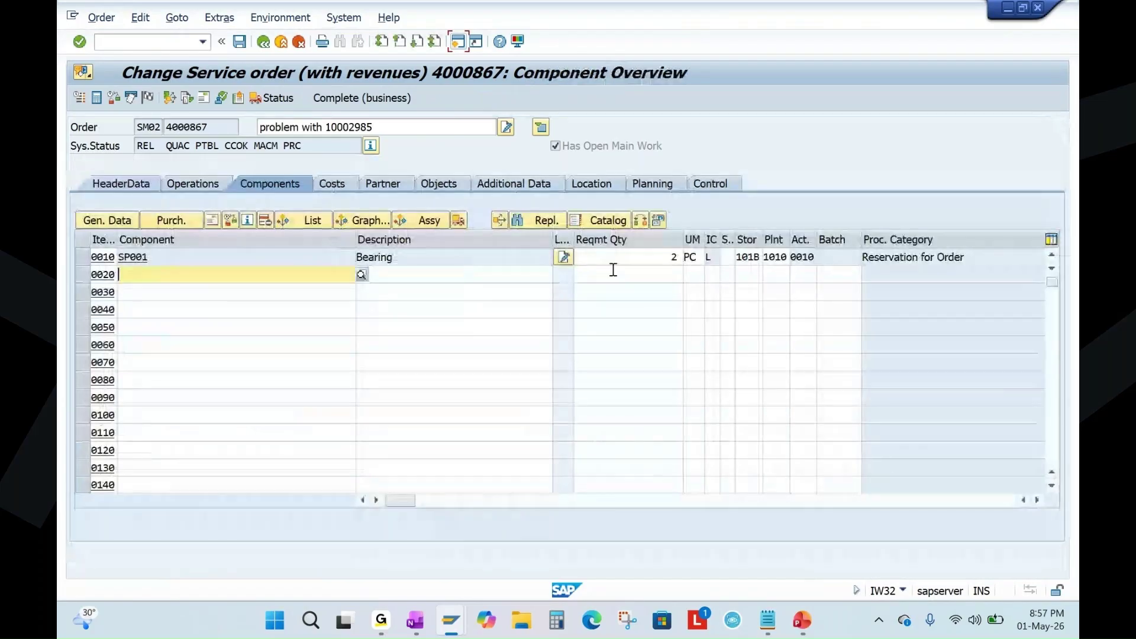
left_click(639, 258)
left_click(142, 257)
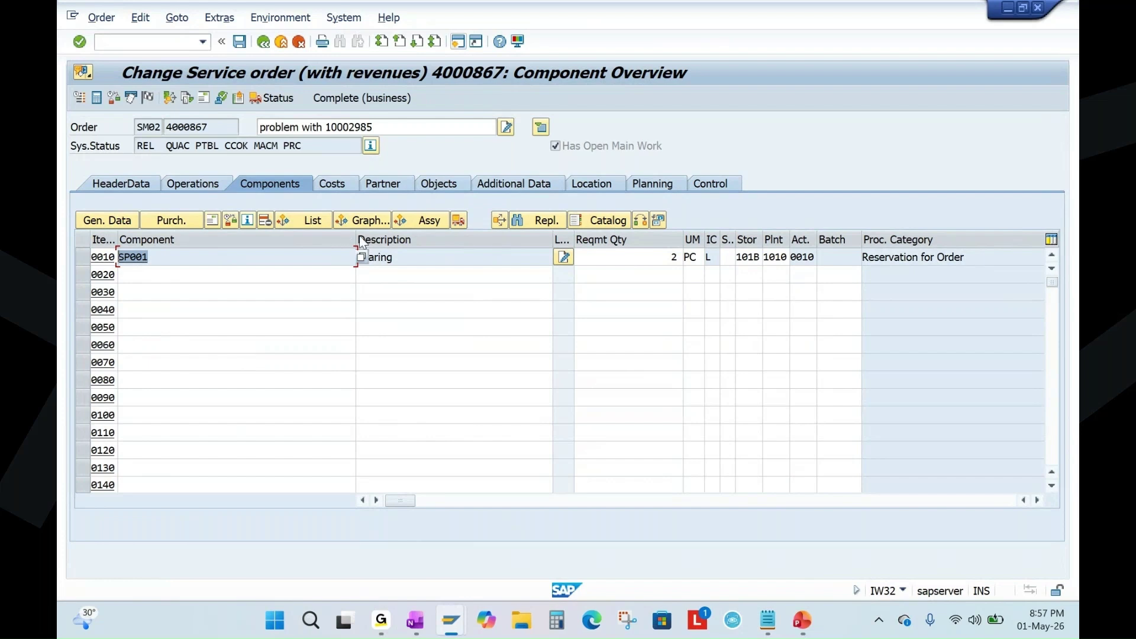
left_click_drag(356, 237, 192, 345)
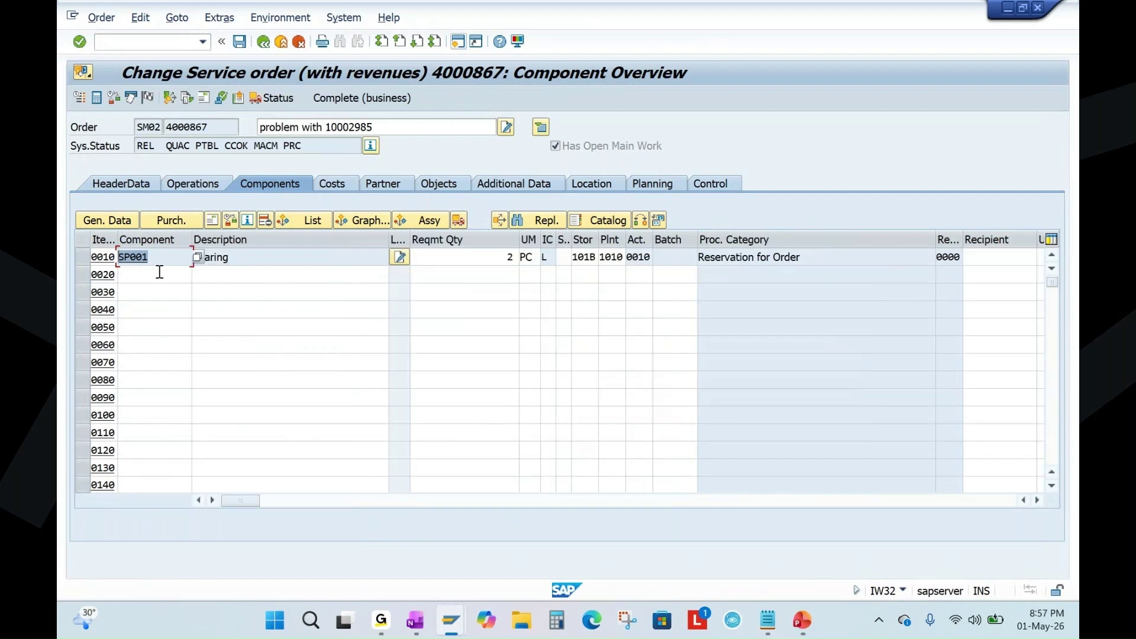
left_click(477, 264)
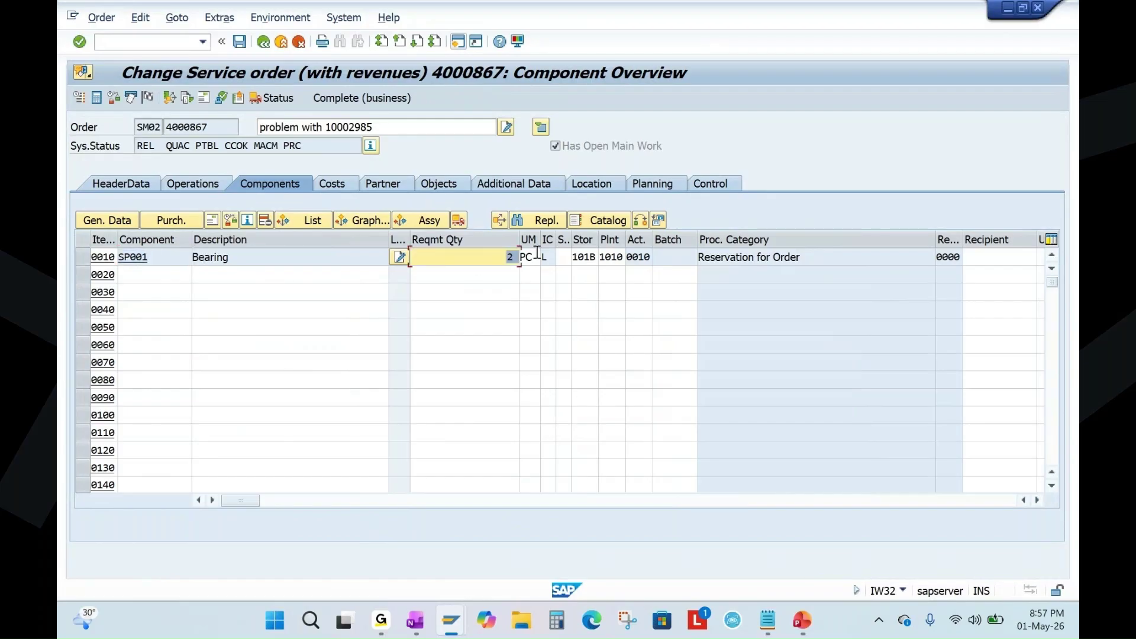
left_click(226, 258)
left_click(484, 255)
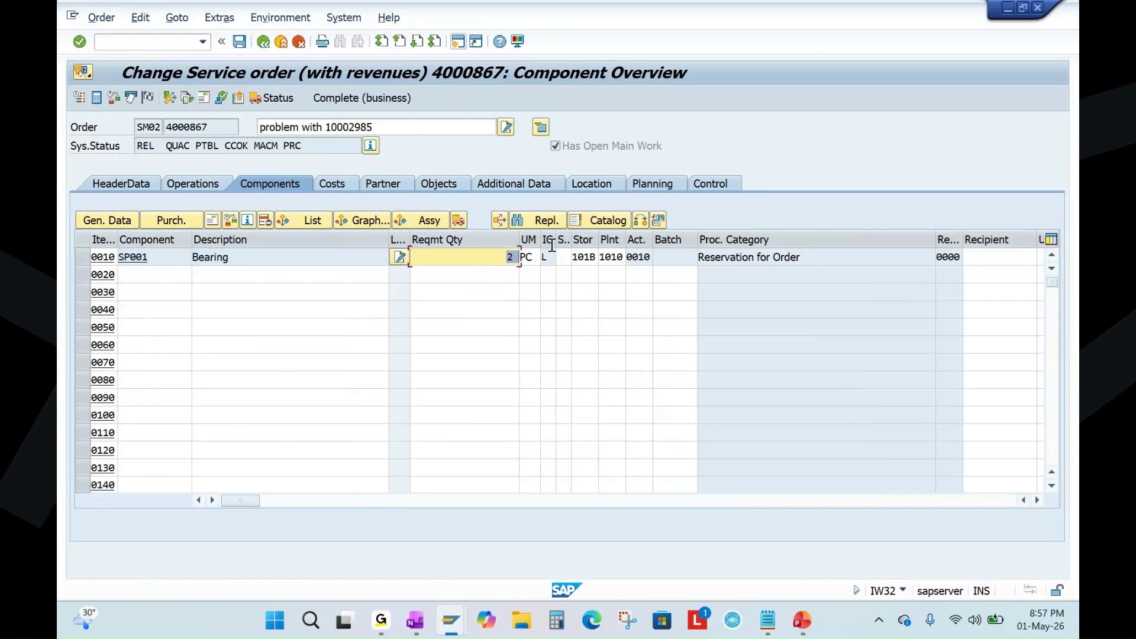
left_click(242, 44)
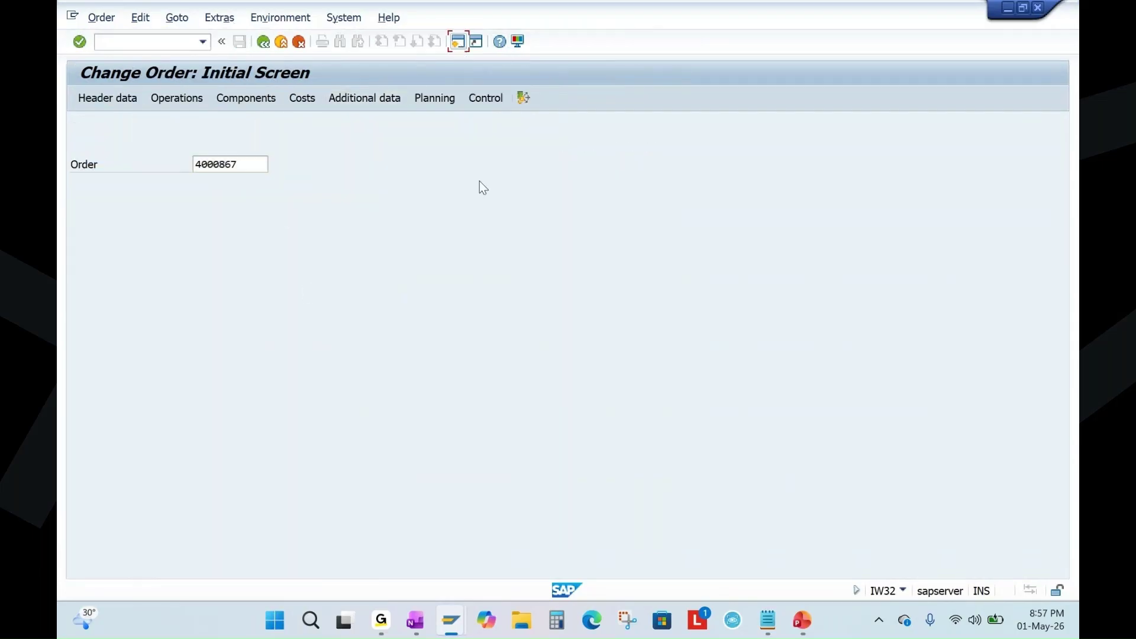
Launch the MIGO goods movement transaction from the main menu.
key("F3")
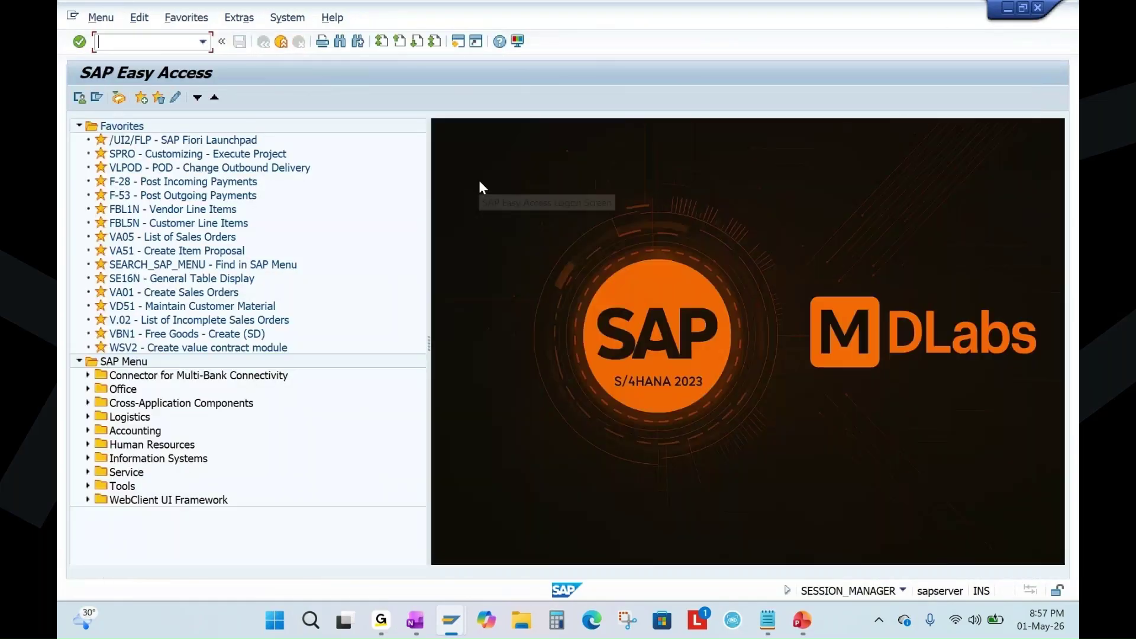
type("migo")
key("Return")
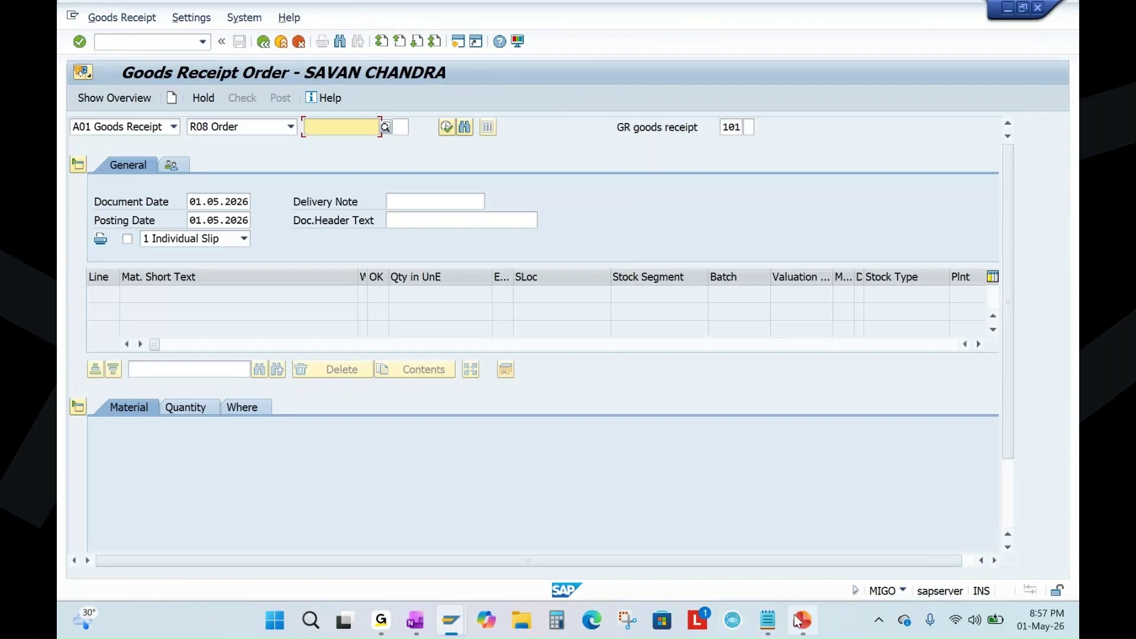
left_click(801, 620)
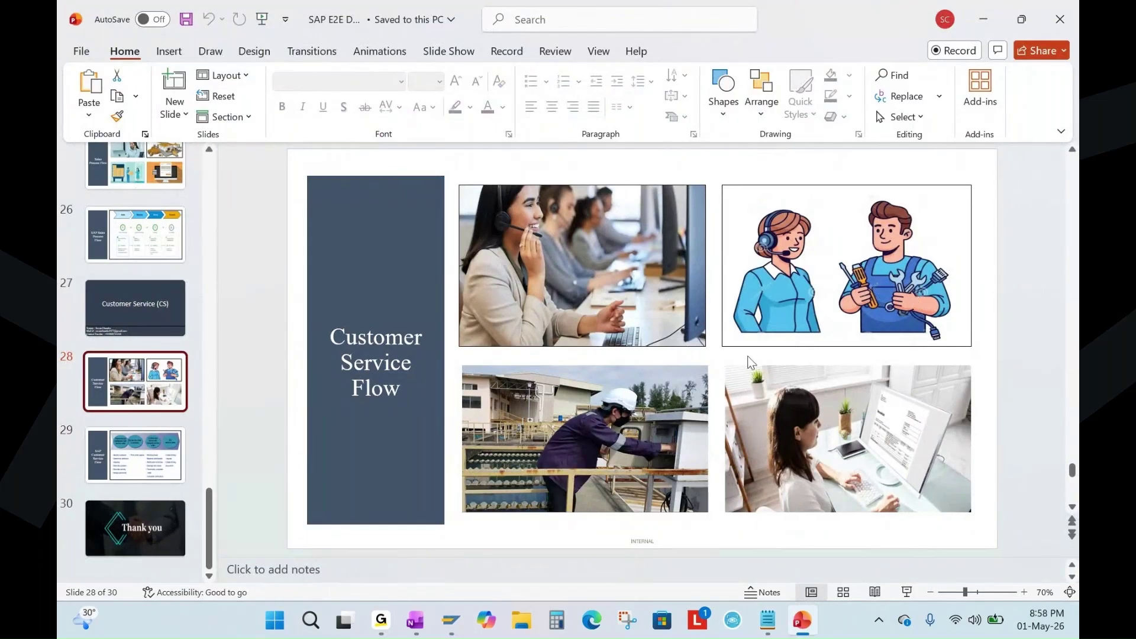
key("alt+Tab")
left_click(136, 127)
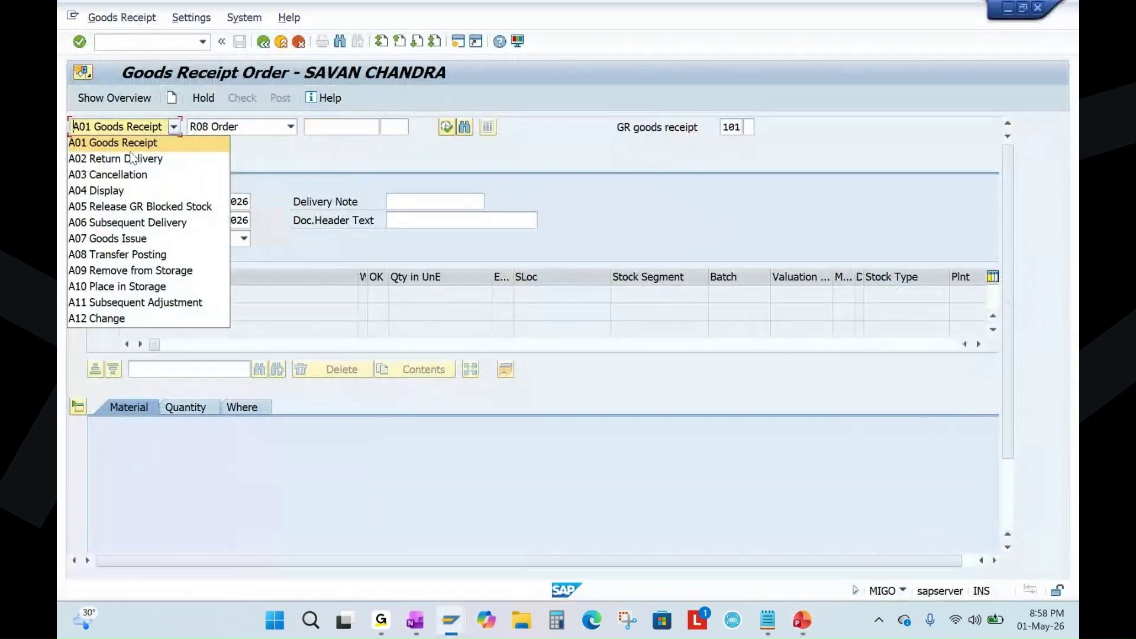
left_click(119, 238)
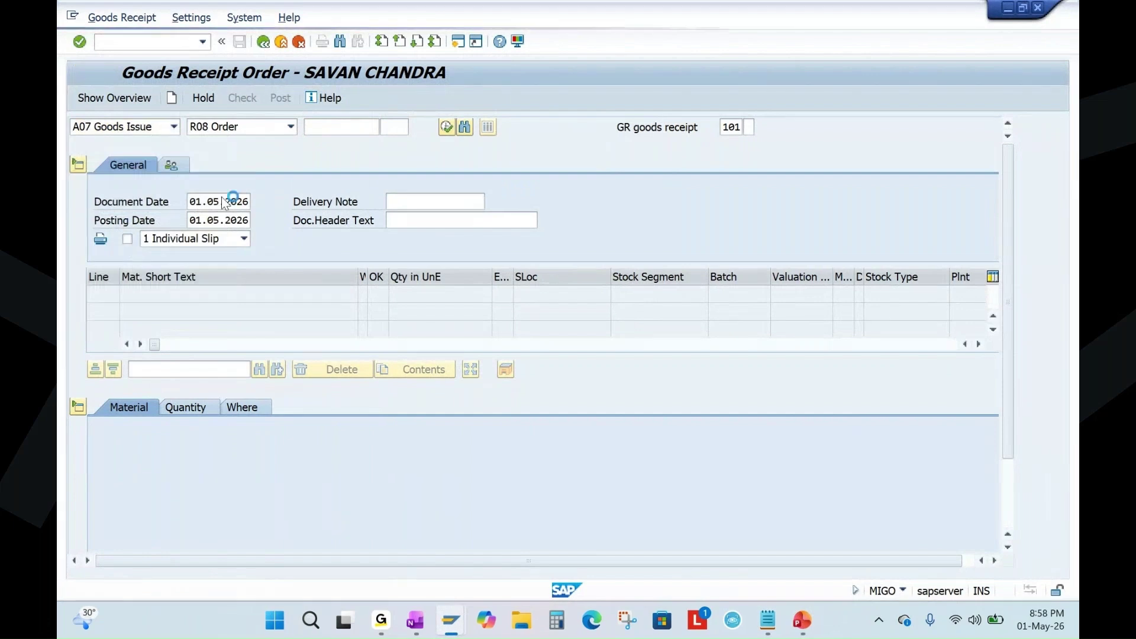
type("4000867")
key("Return")
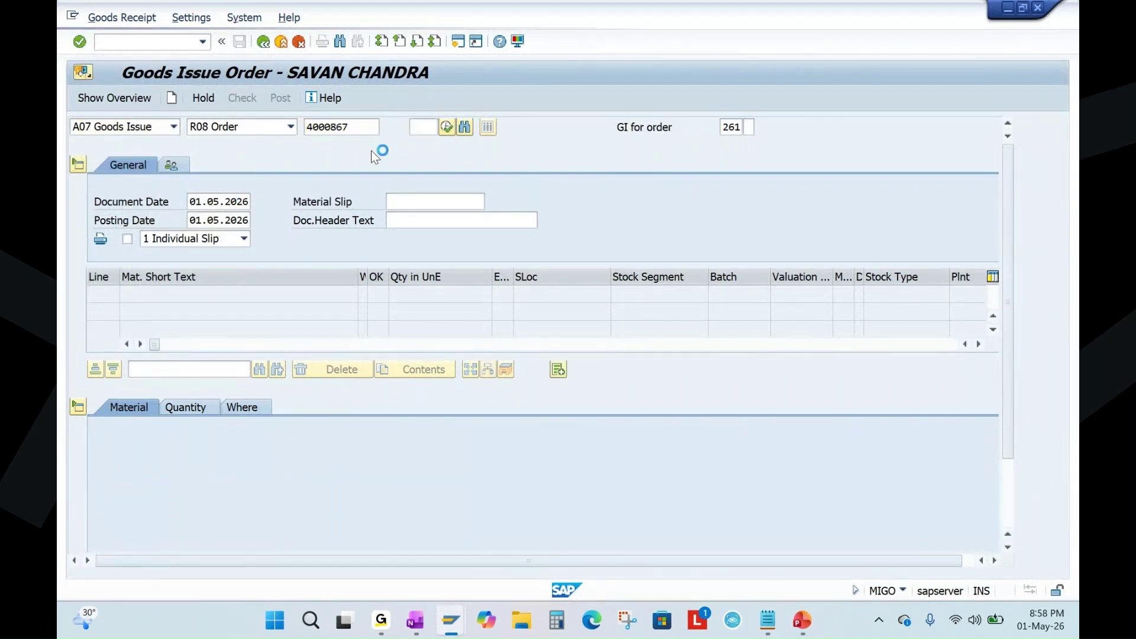
left_click(393, 294)
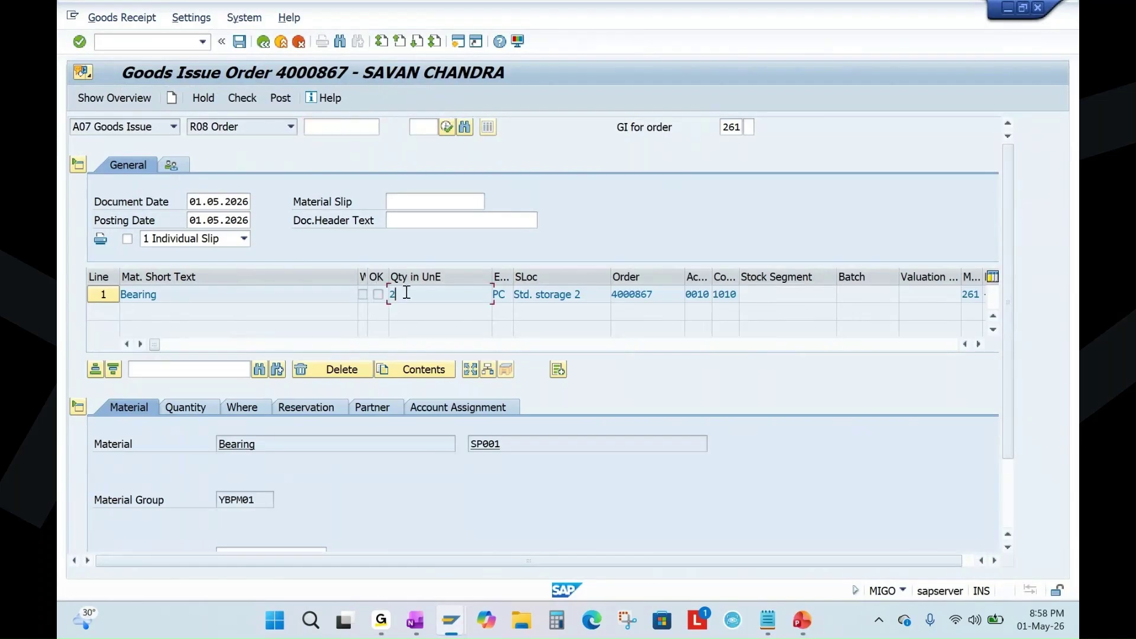
left_click(78, 407)
left_click(378, 294)
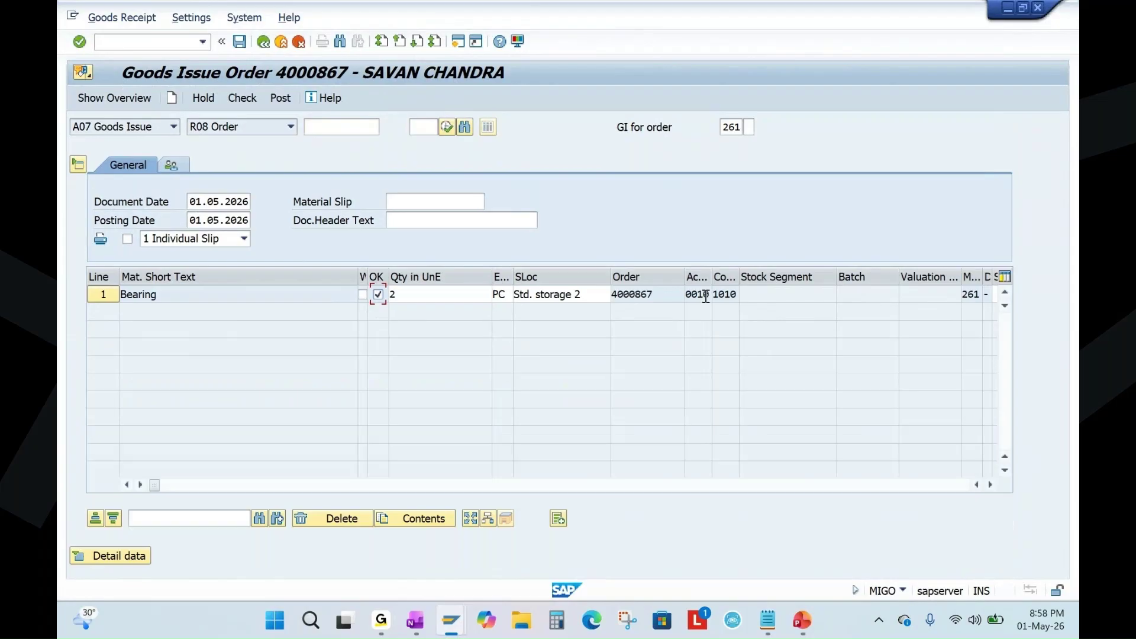
key("Return")
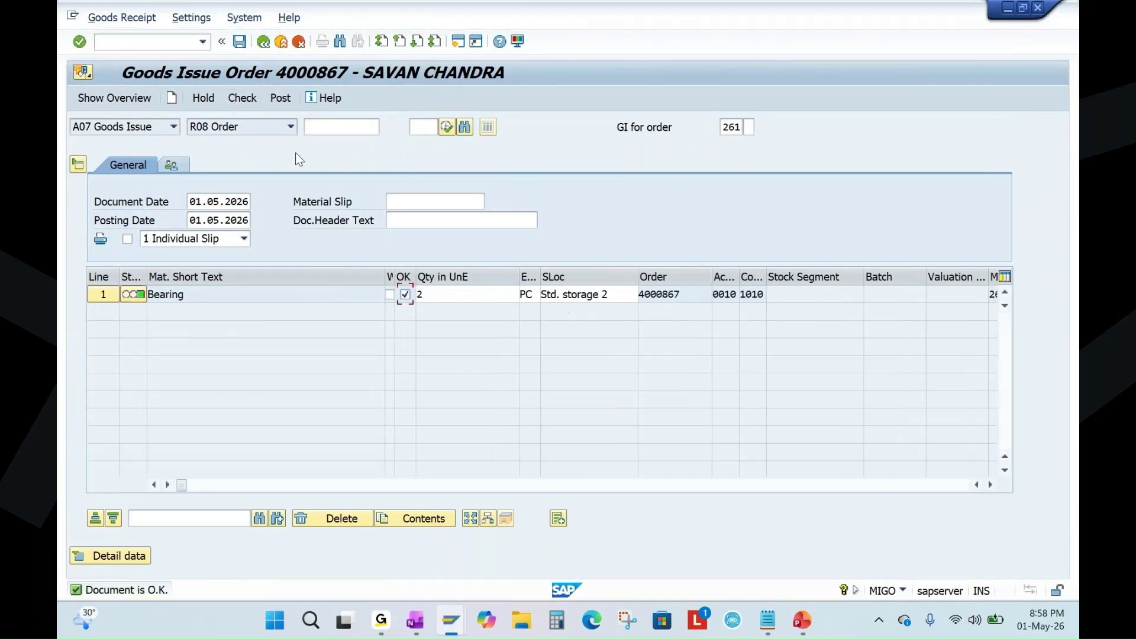
left_click(282, 99)
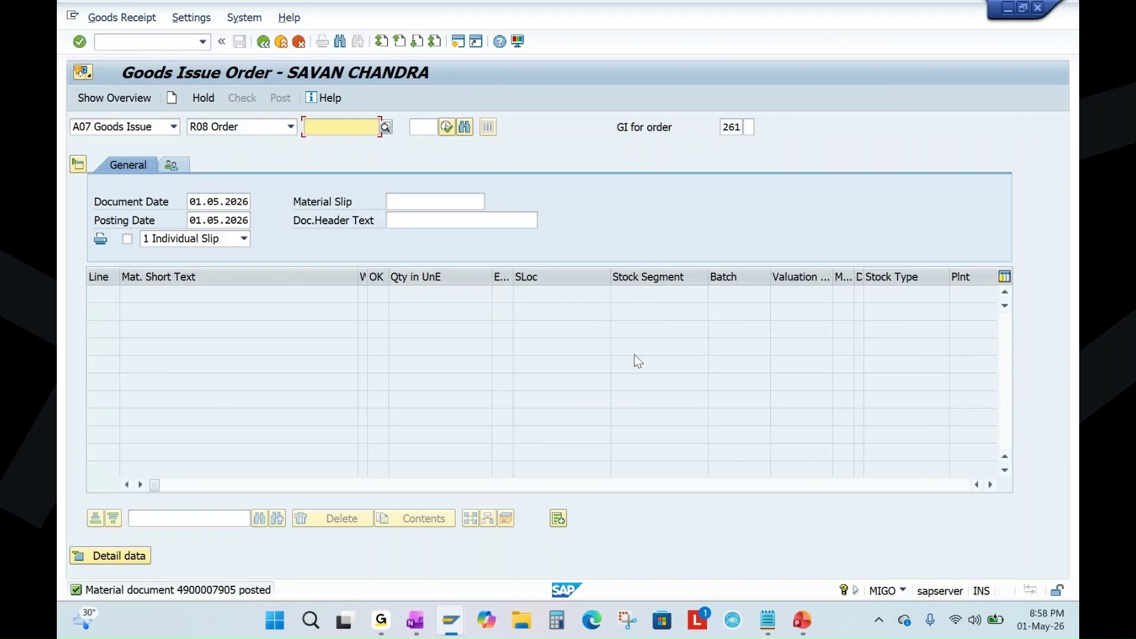
key("alt+Tab")
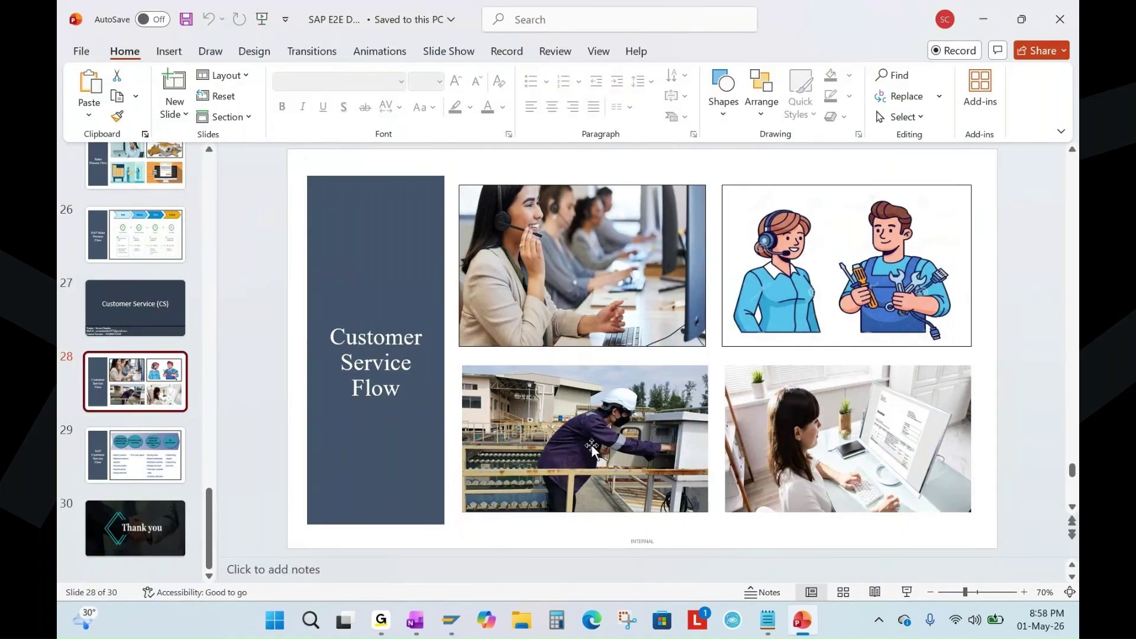
Bring up OneNote's Customer Service (CS) notes and highlight the Release Service Order - IW32 step.
key("alt+Tab")
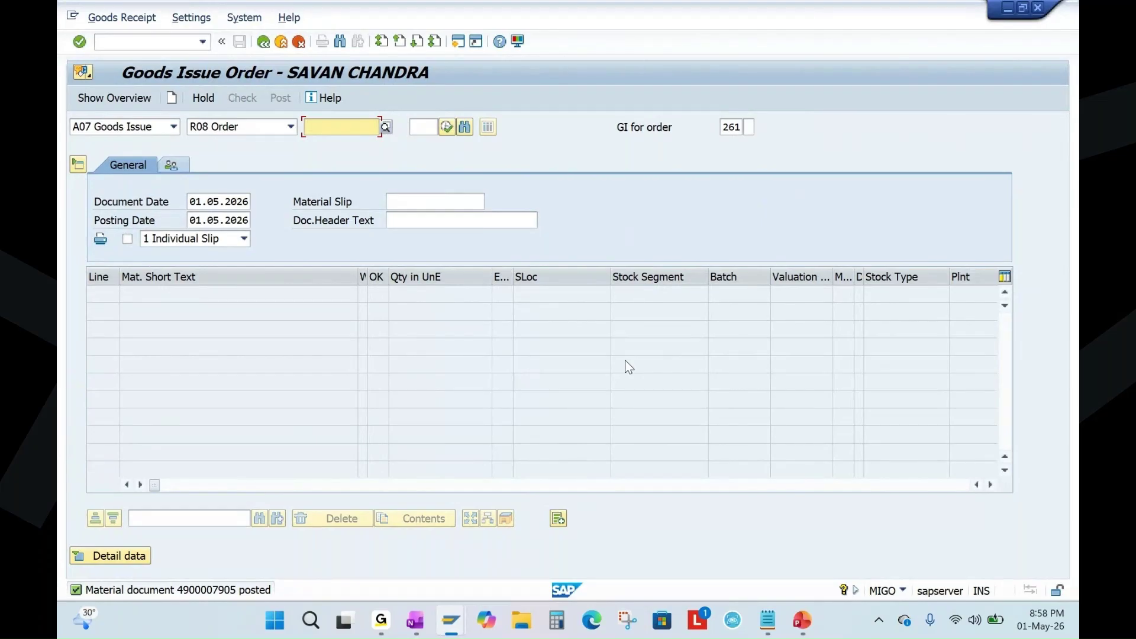
left_click(415, 620)
left_click_drag(474, 287, 721, 283)
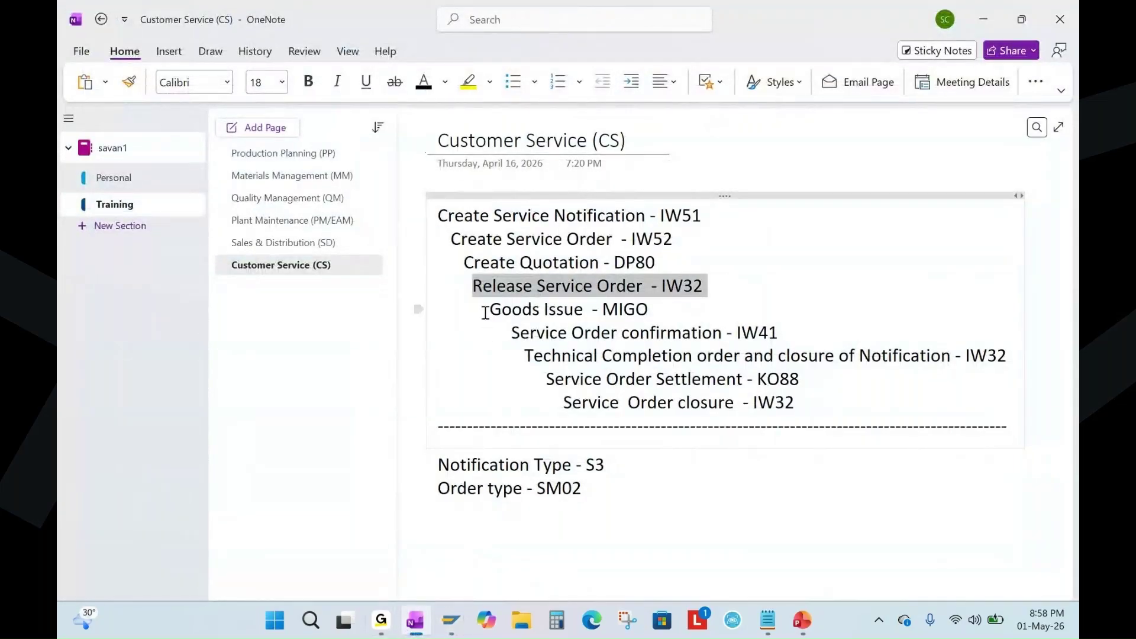
Highlight the Goods Issue - MIGO and Service Order confirmation steps in the notes.
left_click_drag(485, 312, 650, 310)
left_click(731, 310)
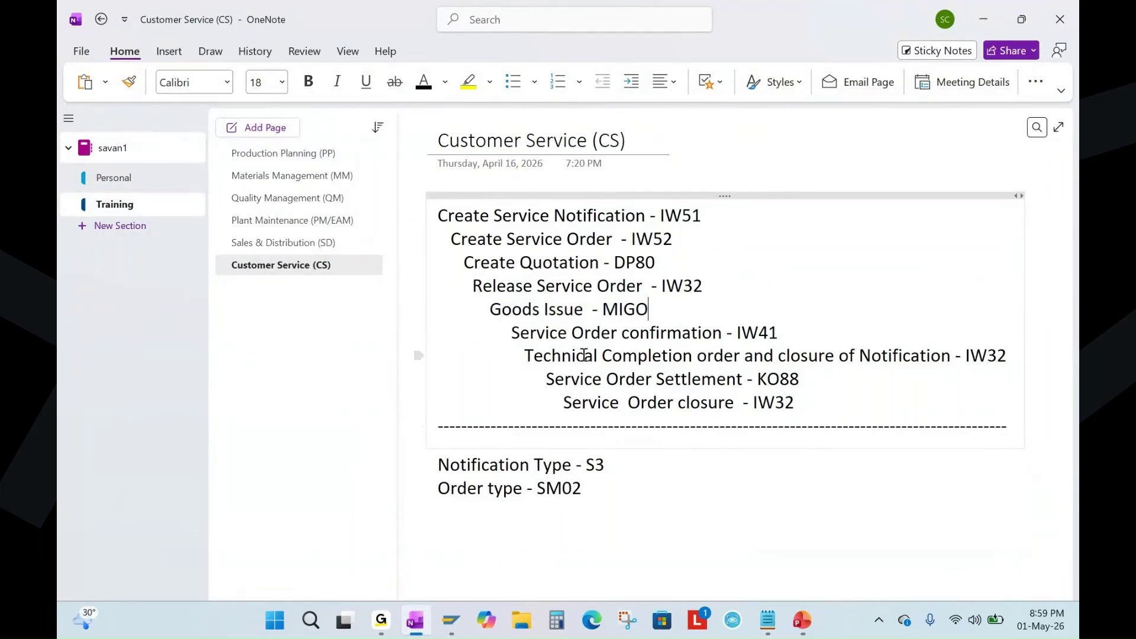
left_click_drag(512, 333, 713, 333)
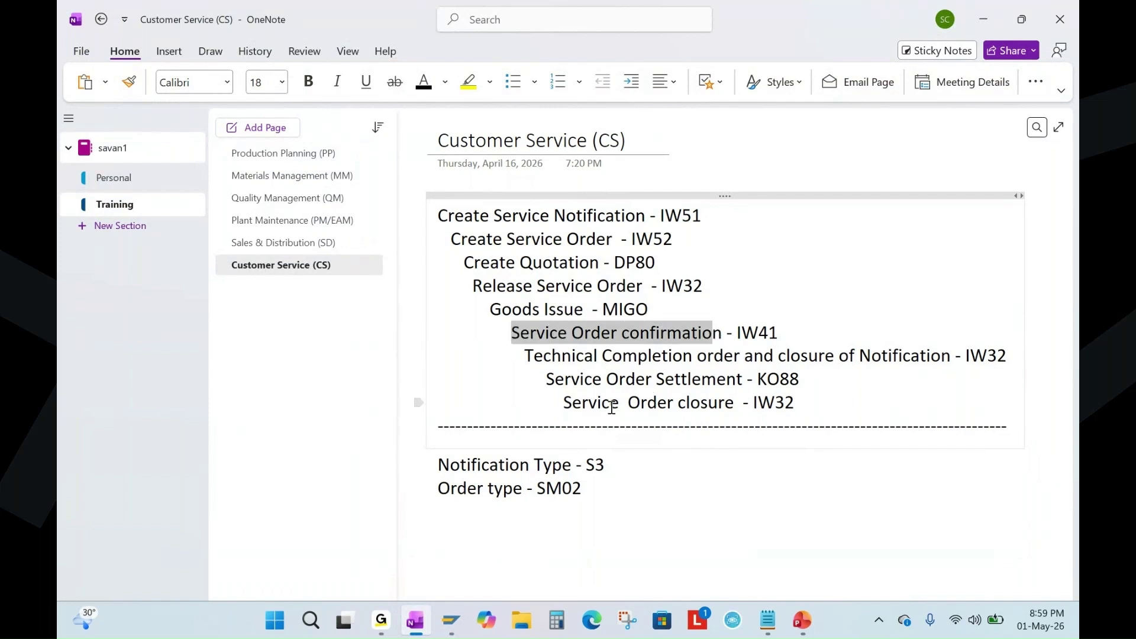
left_click(745, 333)
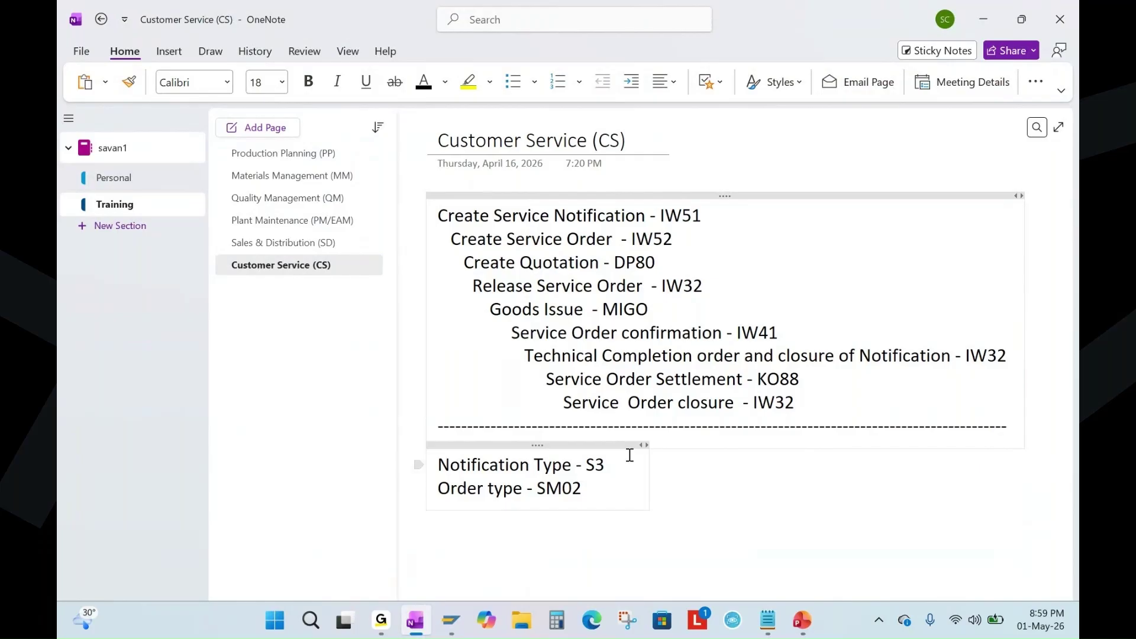
Bring the SAP goods issue window forward and exit to the Easy Access menu.
left_click(451, 606)
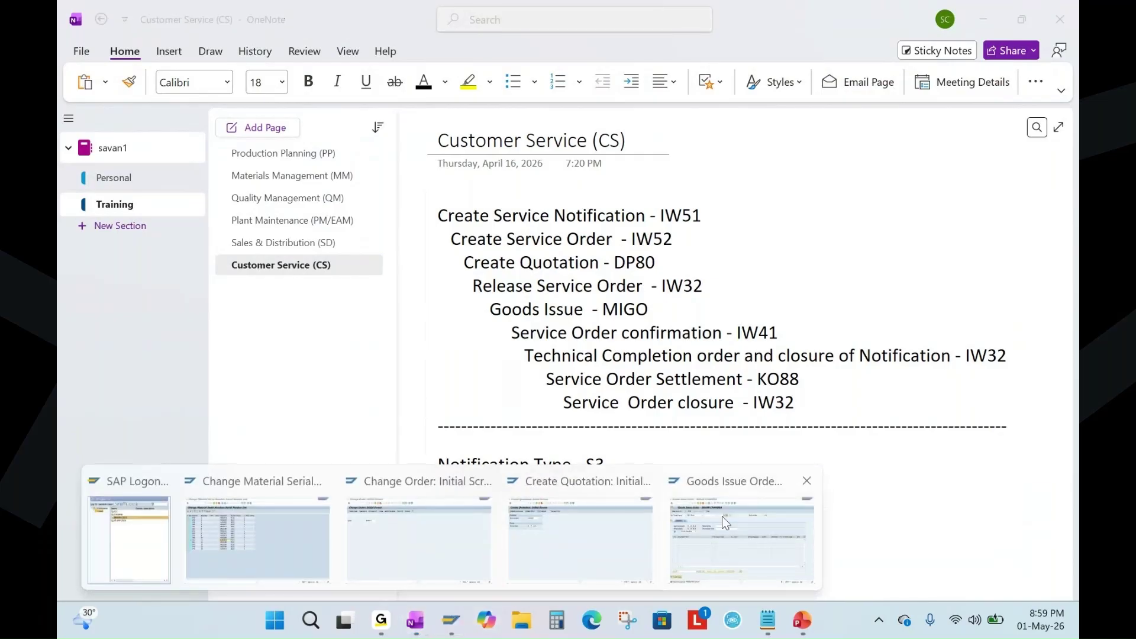
left_click(722, 516)
left_click(244, 44)
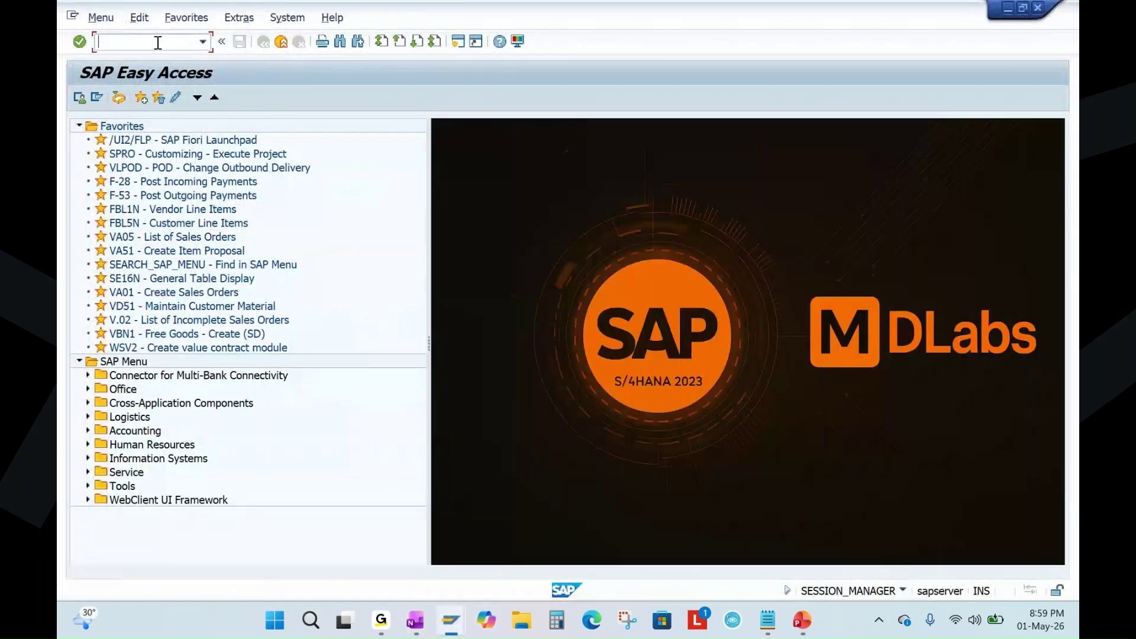
In IW41, confirm order 4000867 as final with 4 hours actual work and no remaining work.
type("iw41")
key("Return")
left_click(216, 202)
key("Return")
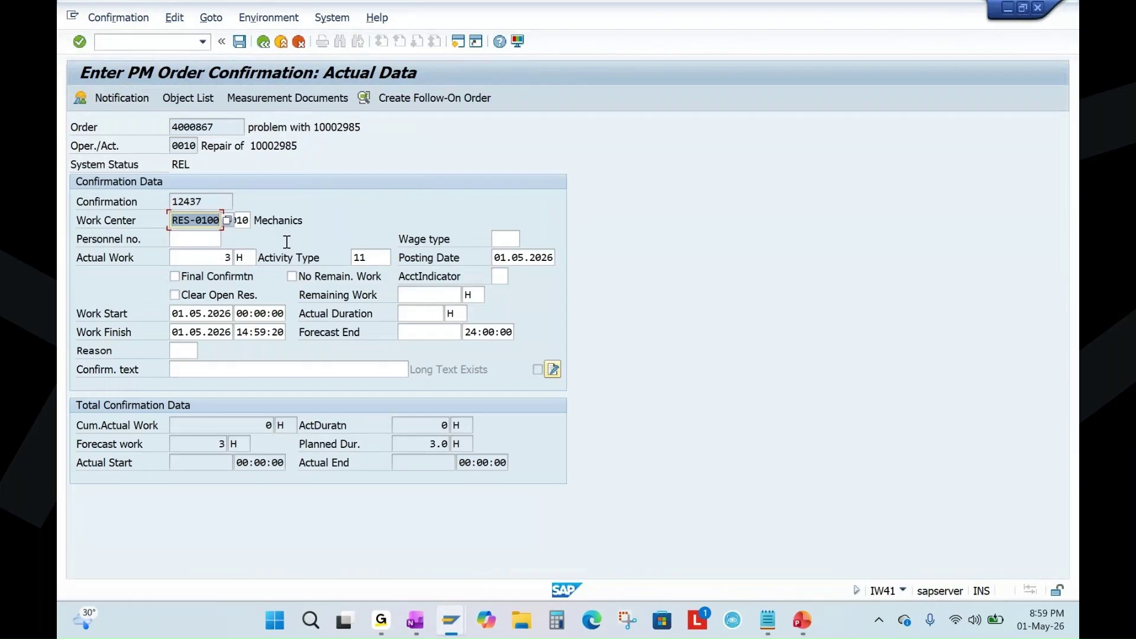
left_click(232, 257)
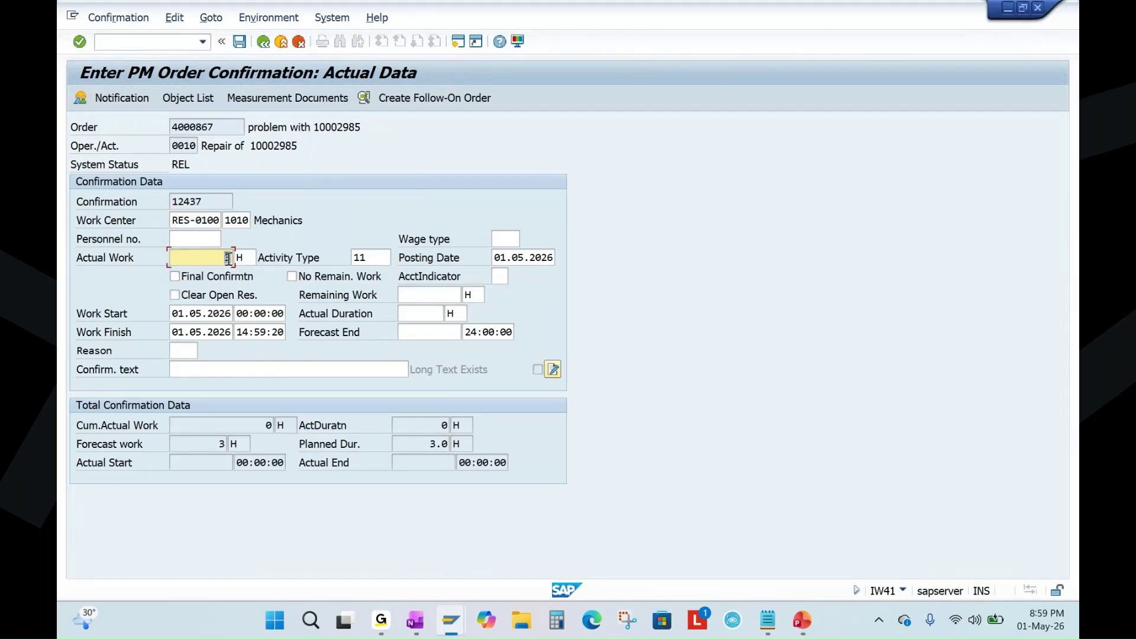
key("End")
key("BackSpace")
type("4")
left_click(186, 278)
left_click(338, 274)
left_click(183, 300)
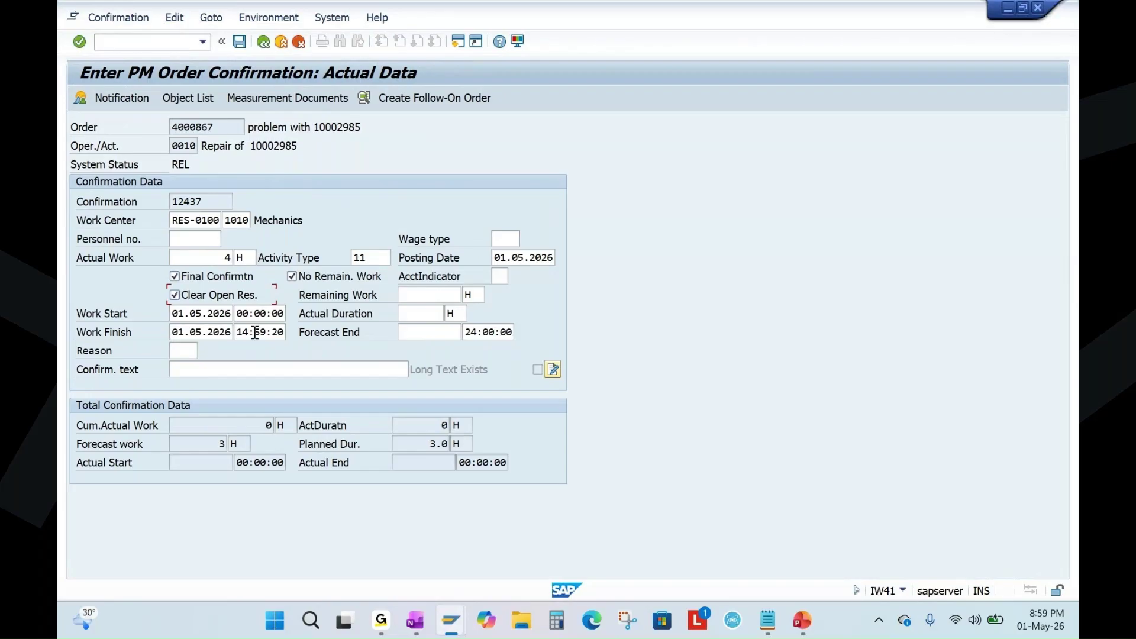
Add the text 'repair activity completed' and save the confirmation past the non-workday warning.
left_click(193, 370)
type("rep")
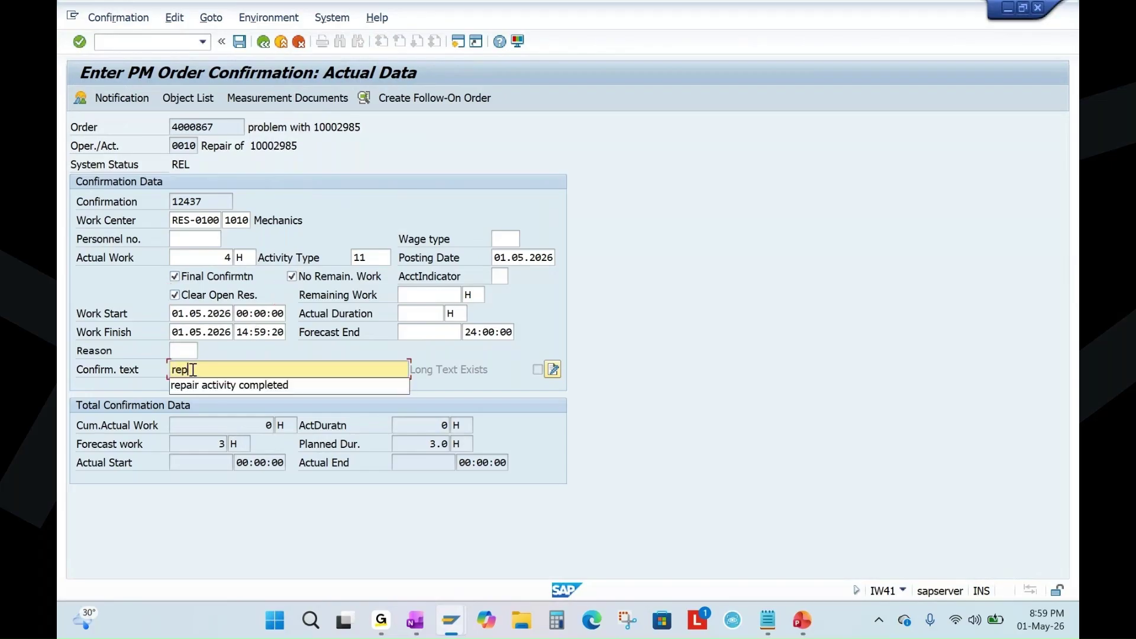
left_click(269, 385)
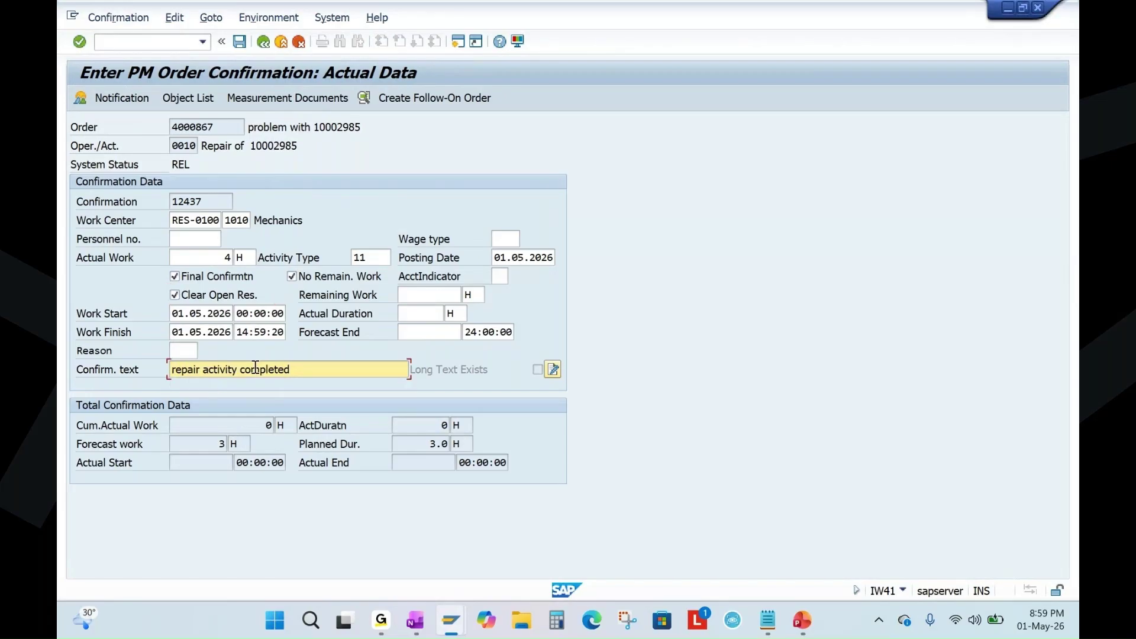
left_click(239, 41)
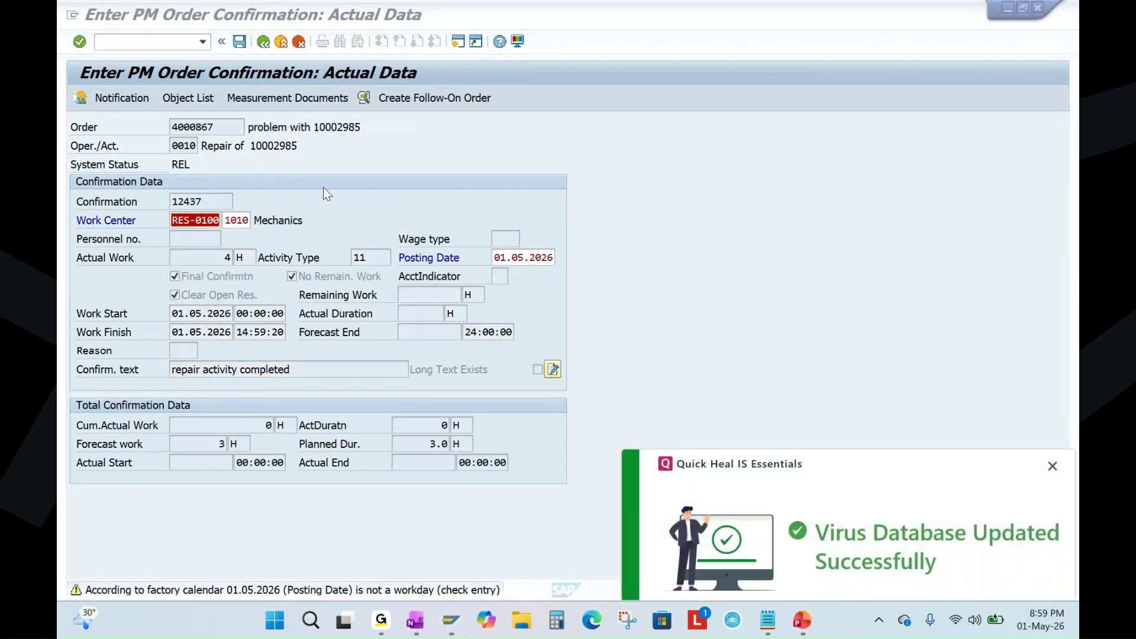
left_click(1053, 466)
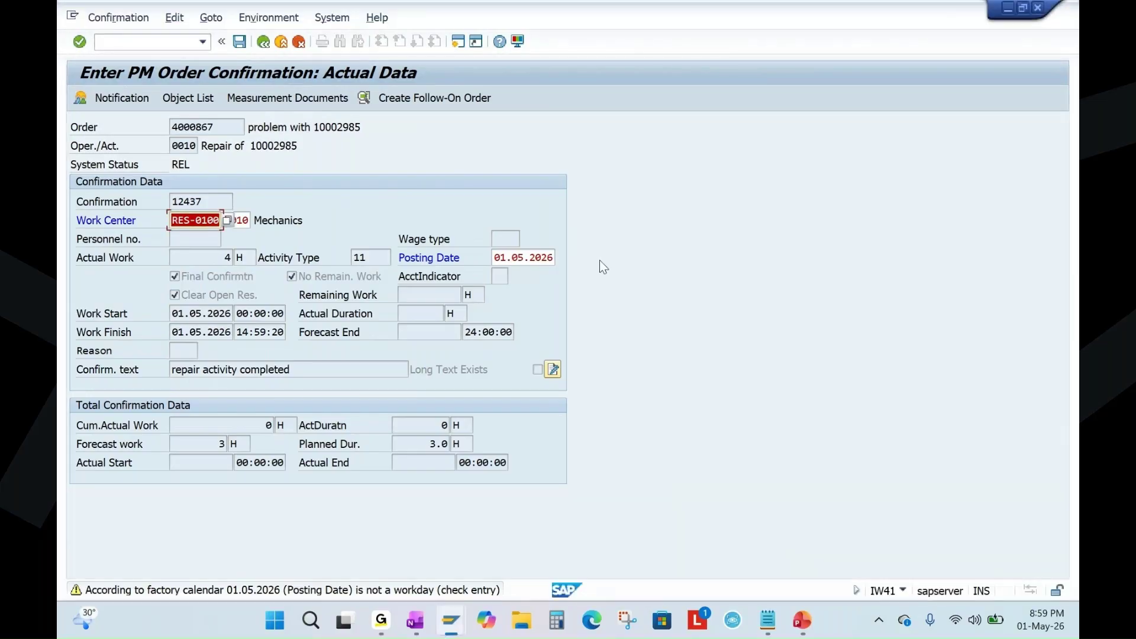
key("Return")
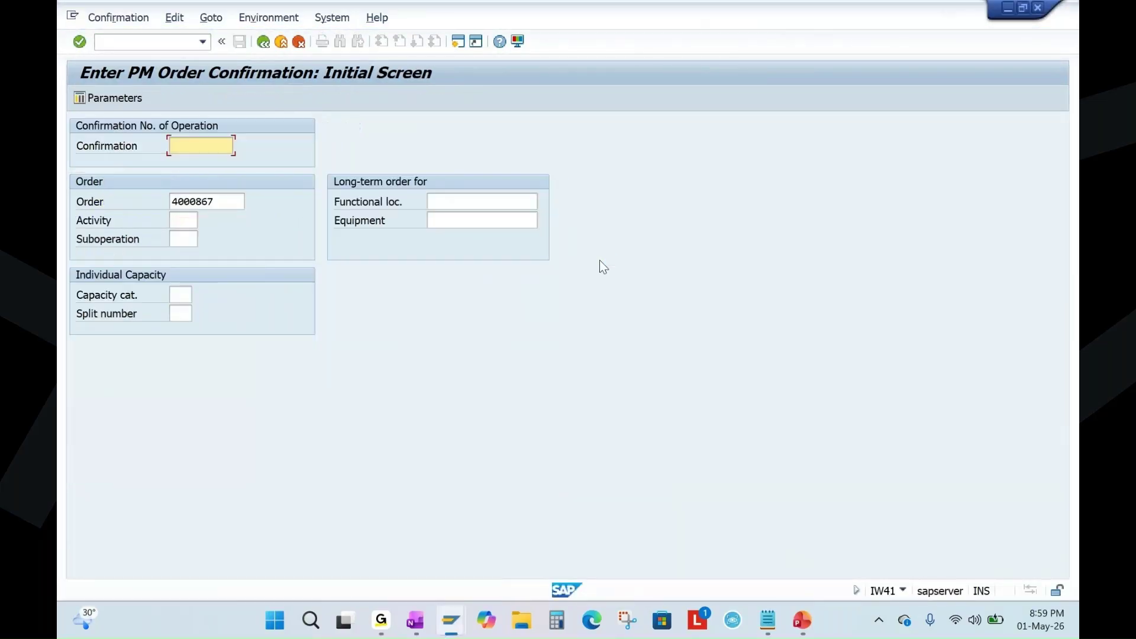
left_click(450, 620)
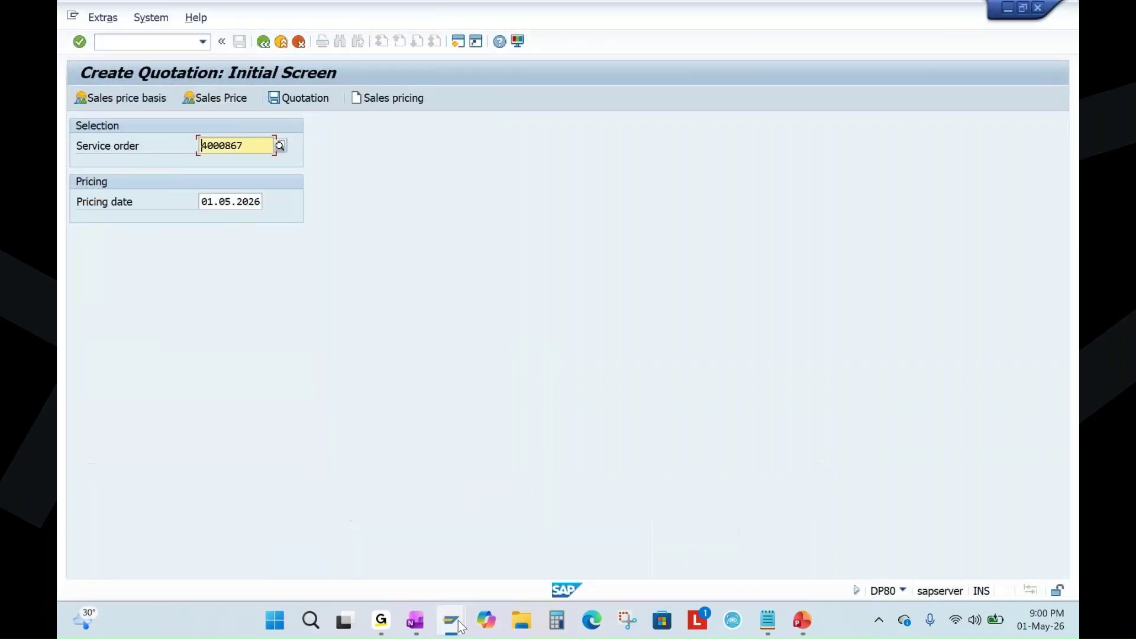
Display order 4000867 in IW33, then bring up the Customer Service Flow slide.
left_click(450, 557)
left_click(101, 17)
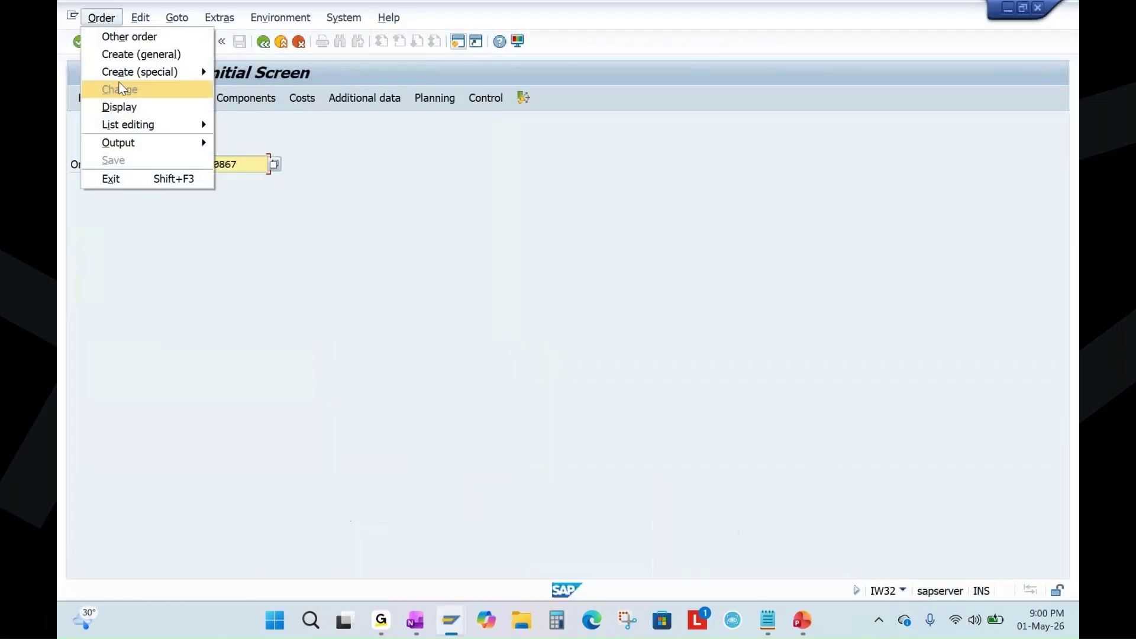
left_click(115, 105)
key("Return")
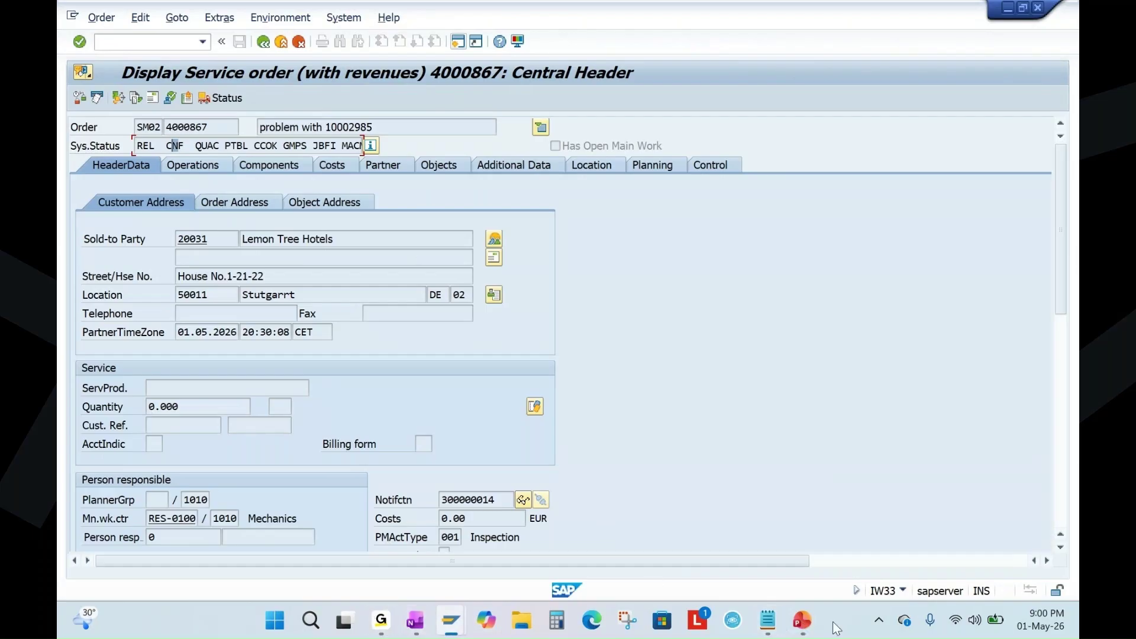
left_click(802, 620)
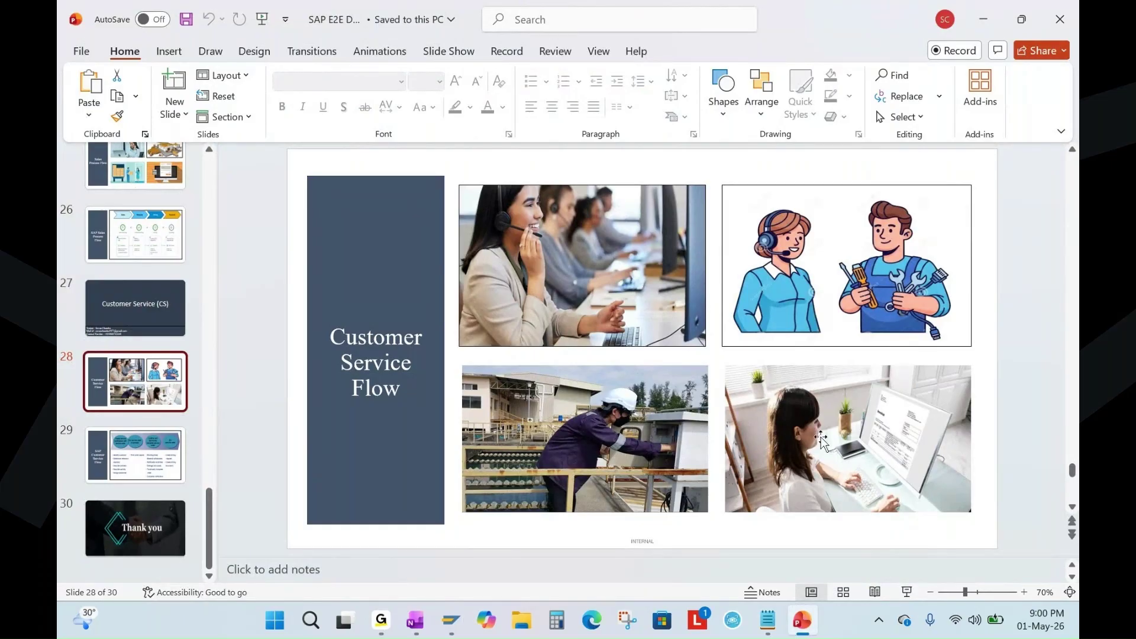
Leave the confirmation screen and start DP90 resource-related billing.
left_click(448, 628)
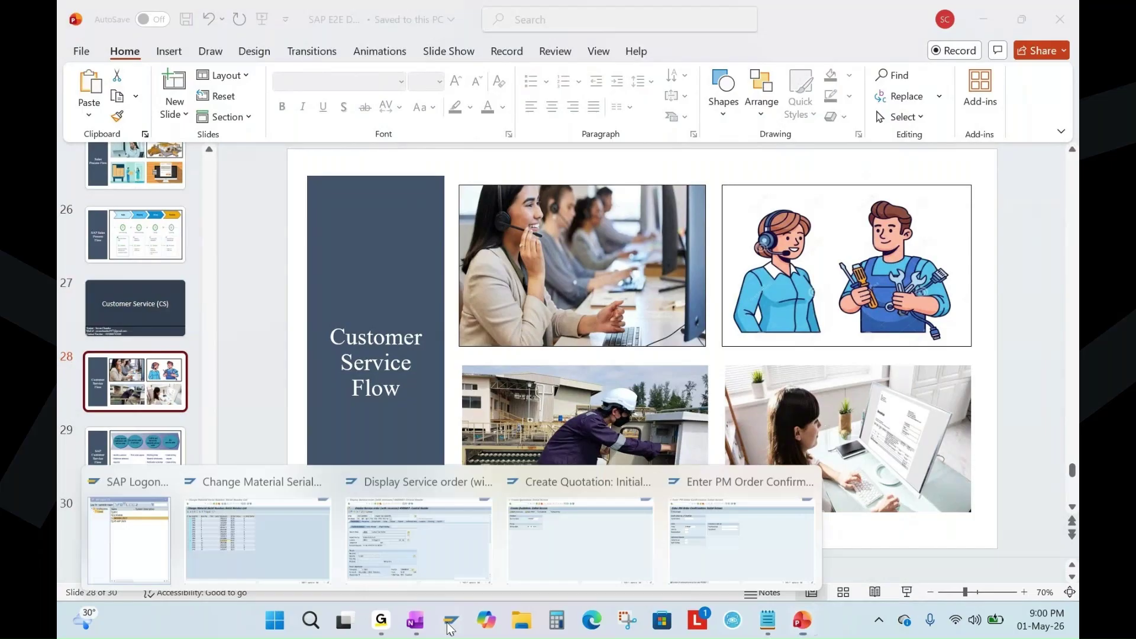
left_click(723, 538)
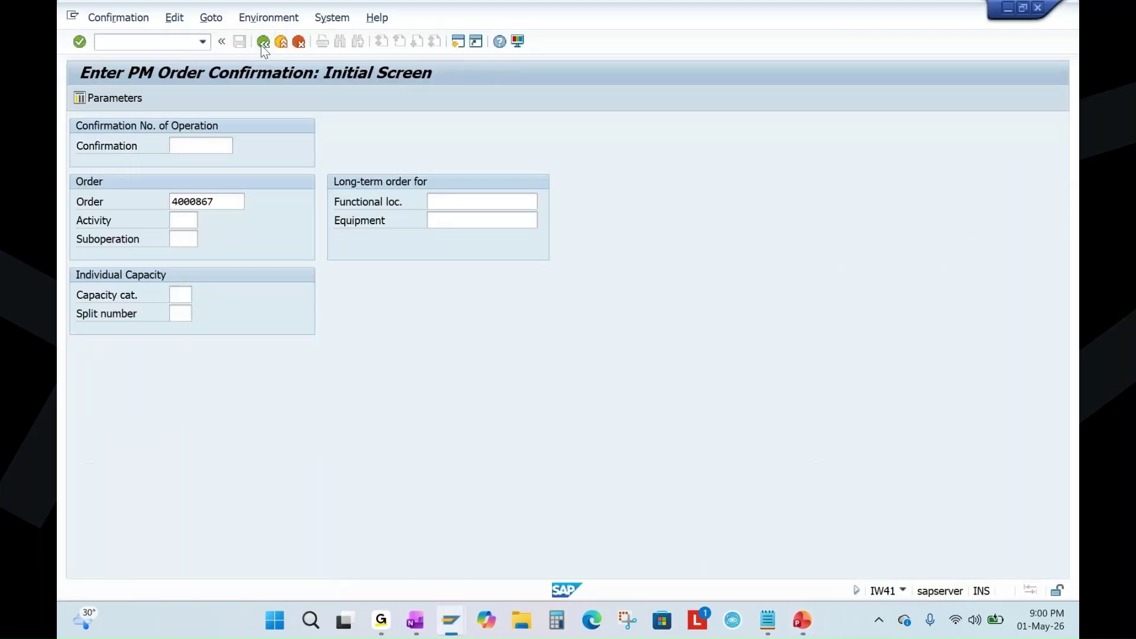
left_click(263, 41)
type("dp90")
key("Return")
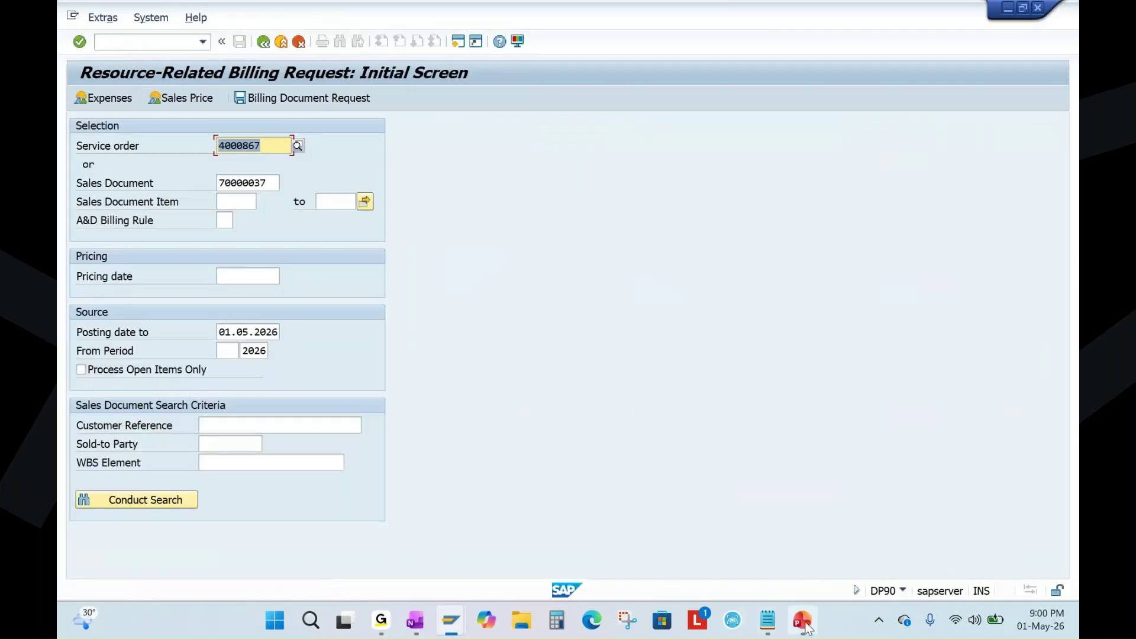
left_click(803, 622)
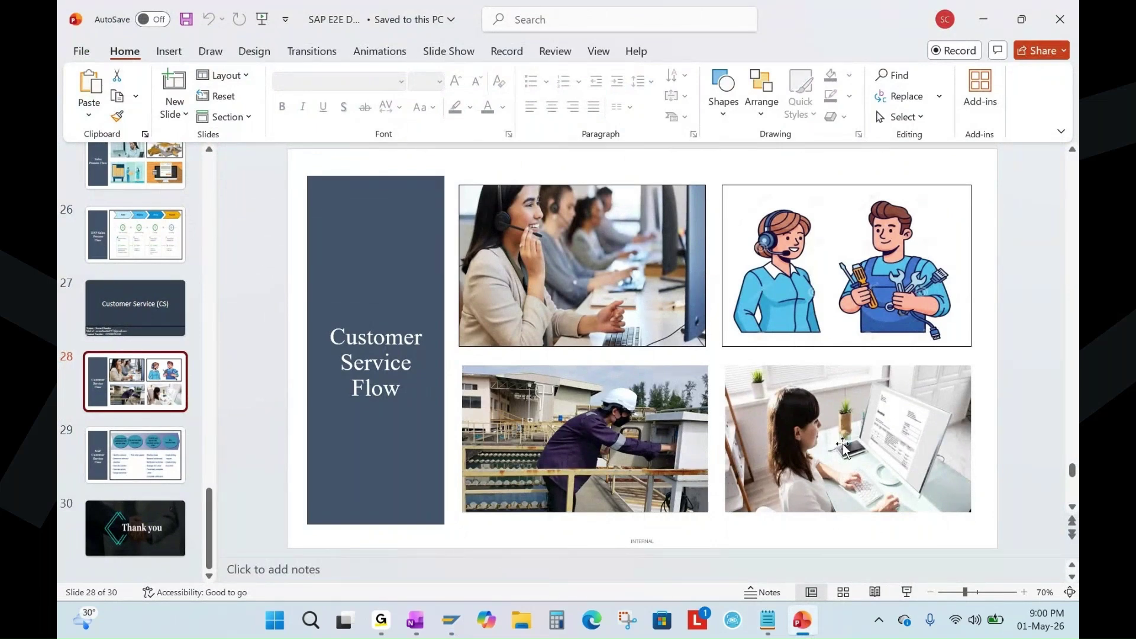
left_click(451, 620)
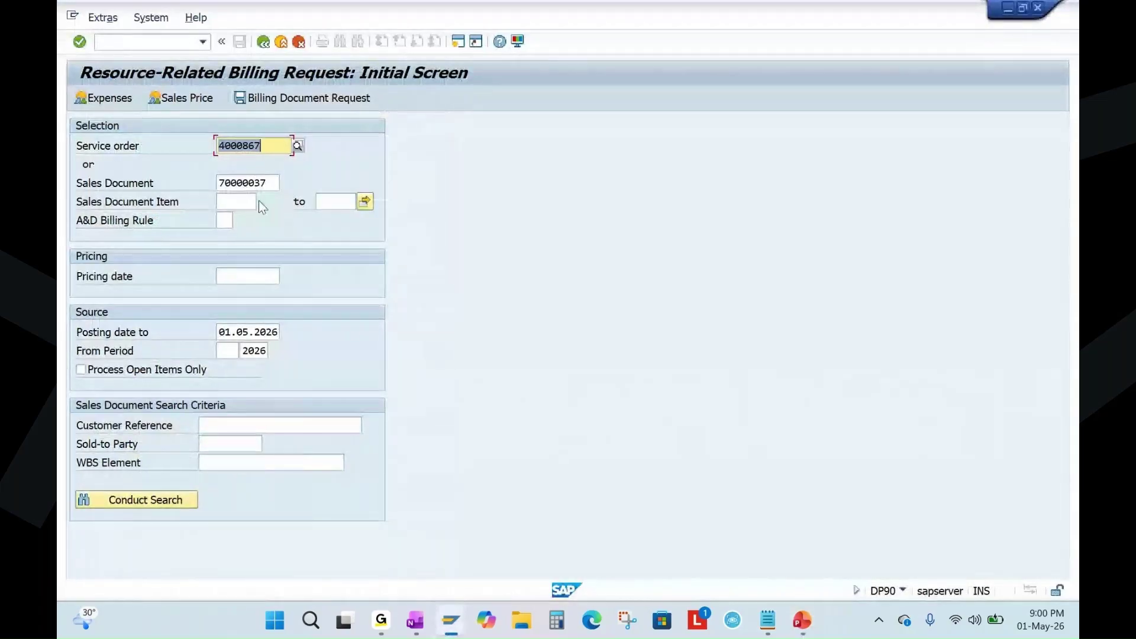
Clear the Sales Document field, load order 4000867's expenses, and save the 438.14 billing request.
double_click(269, 183)
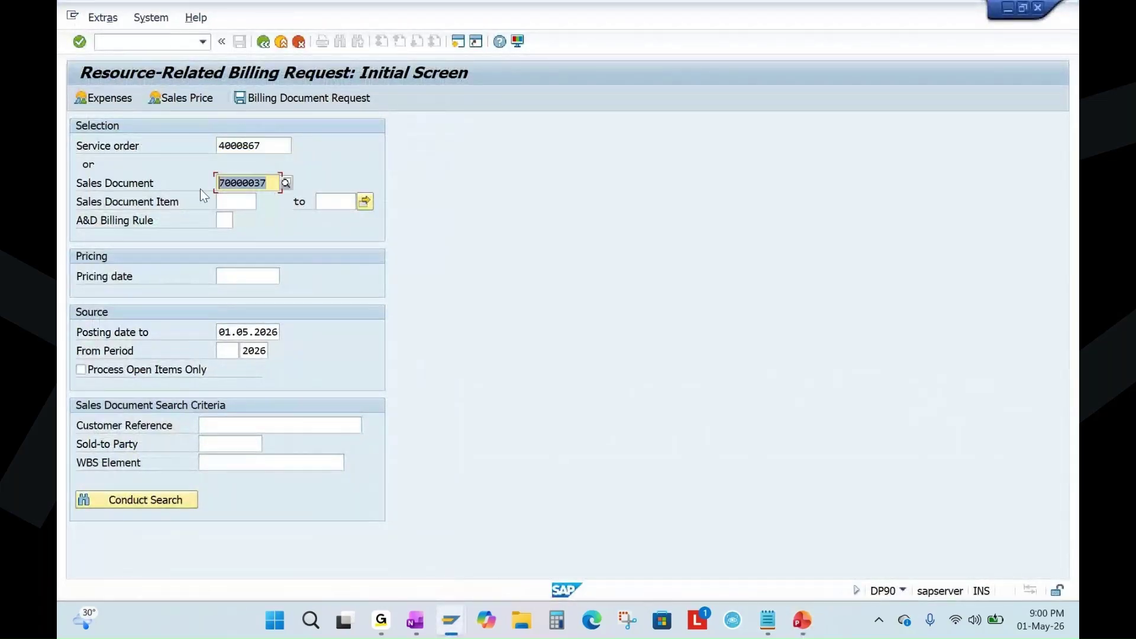
key("Delete")
double_click(259, 146)
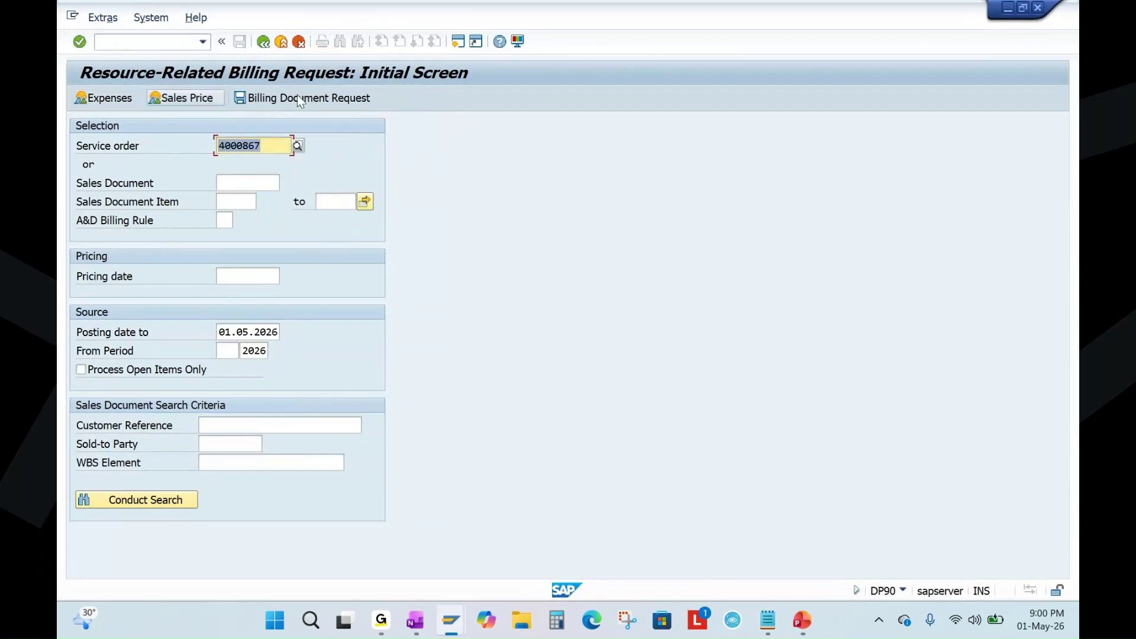
left_click(80, 42)
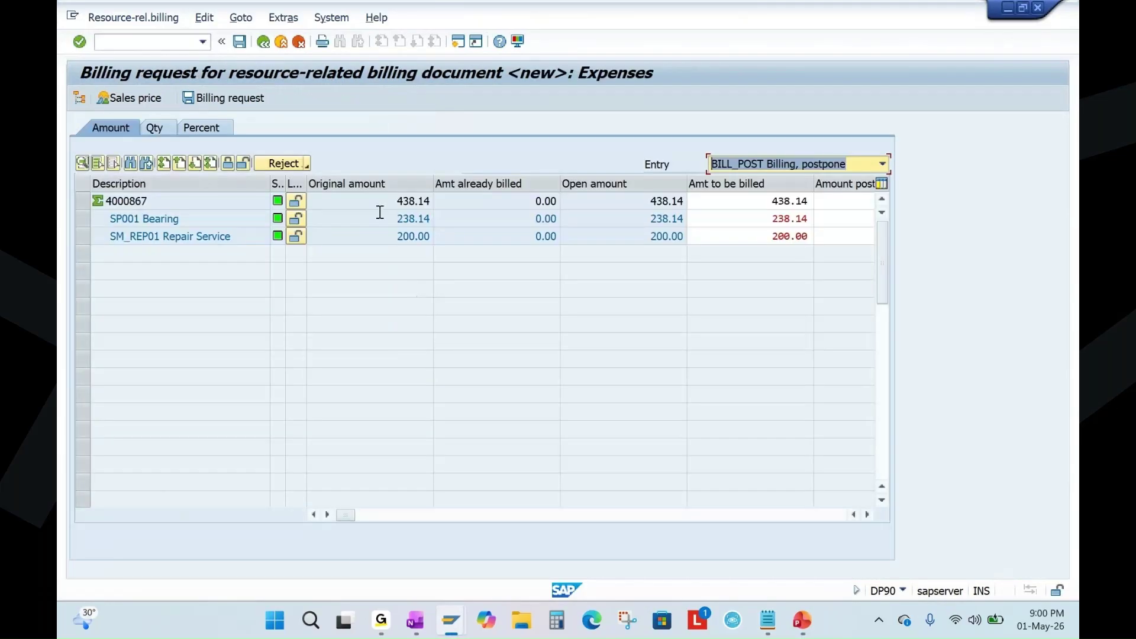
left_click_drag(388, 202, 429, 204)
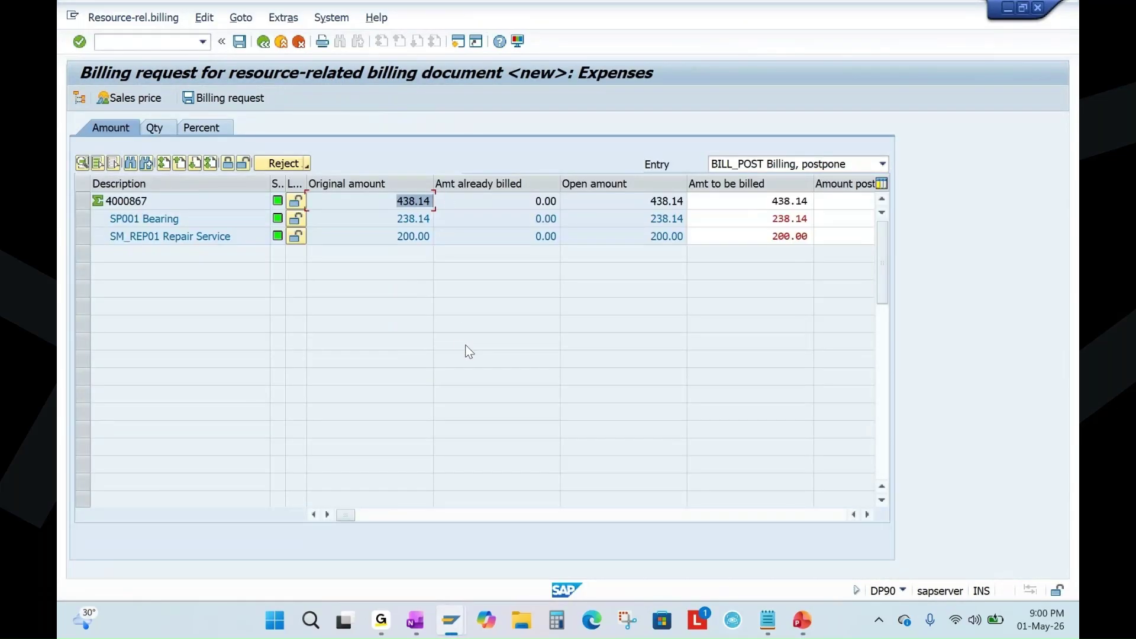
left_click(240, 42)
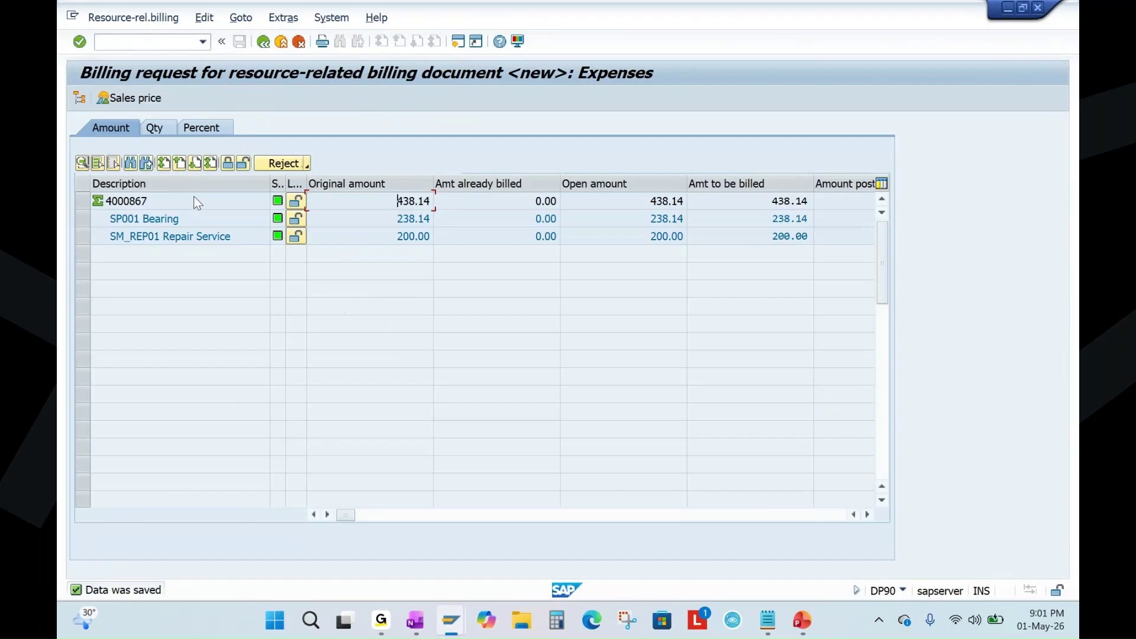
Browse the billing screen's menus.
left_click(132, 20)
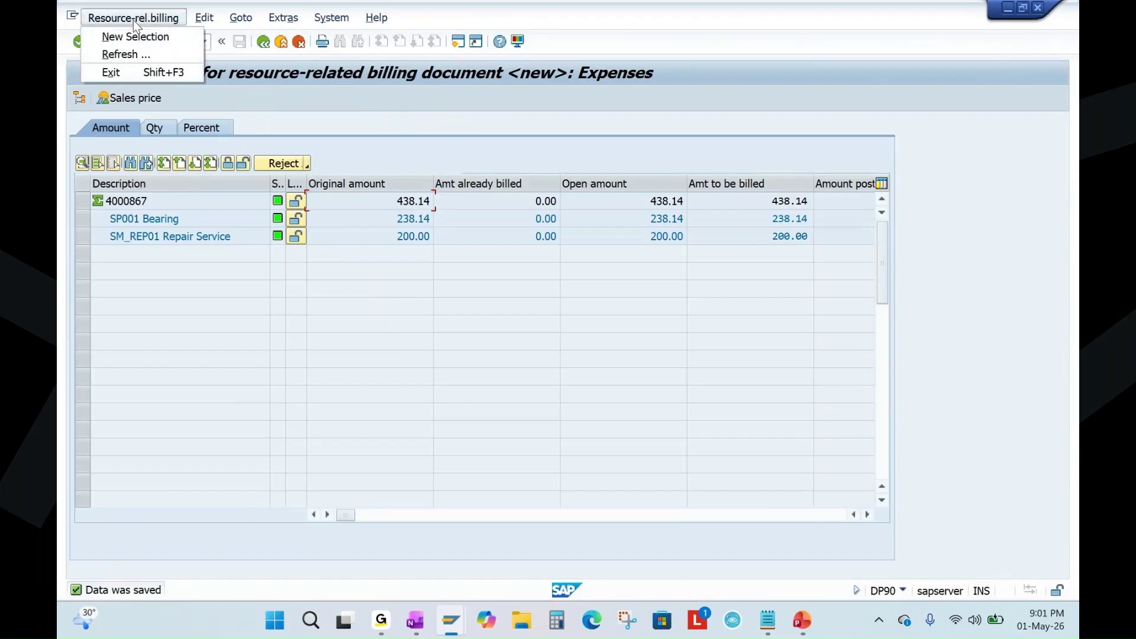
mouse_move(253, 24)
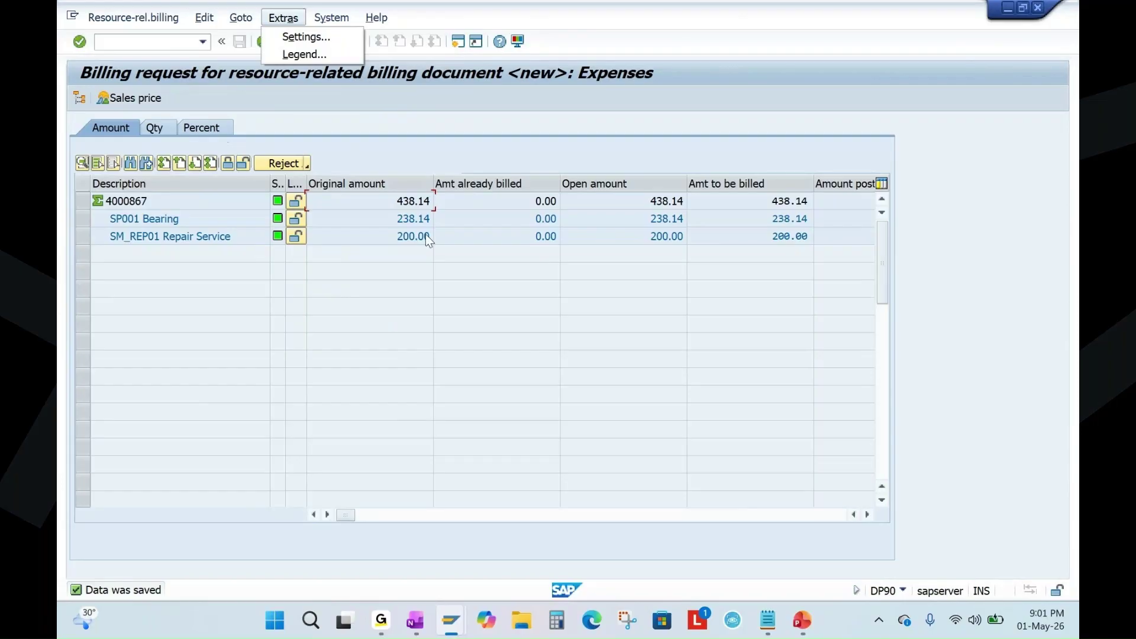
mouse_move(360, 22)
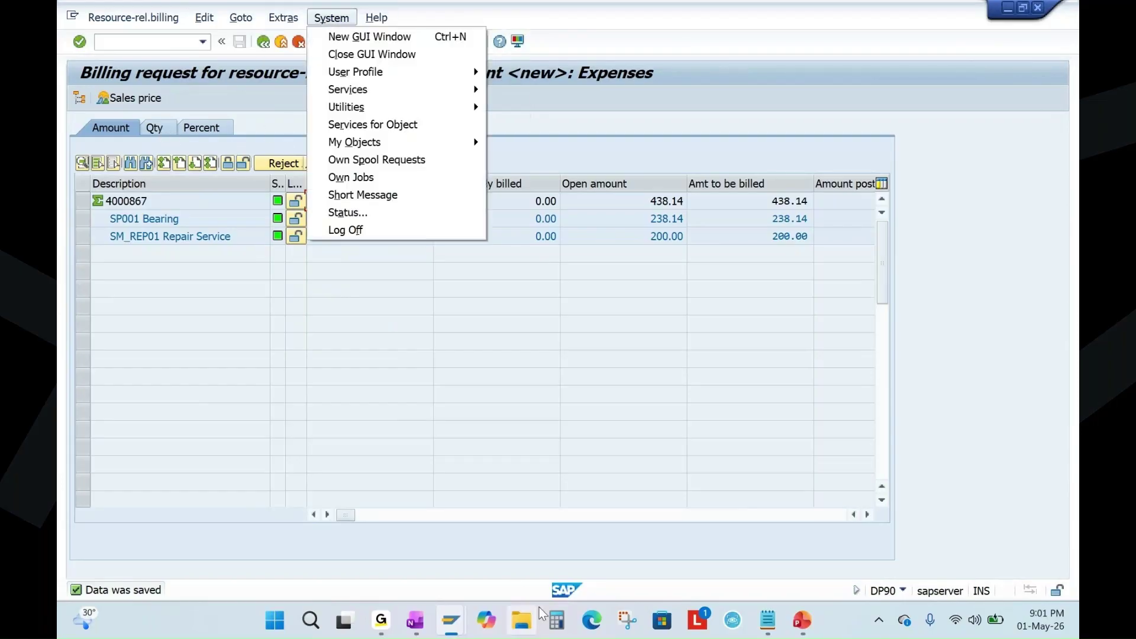
left_click(450, 620)
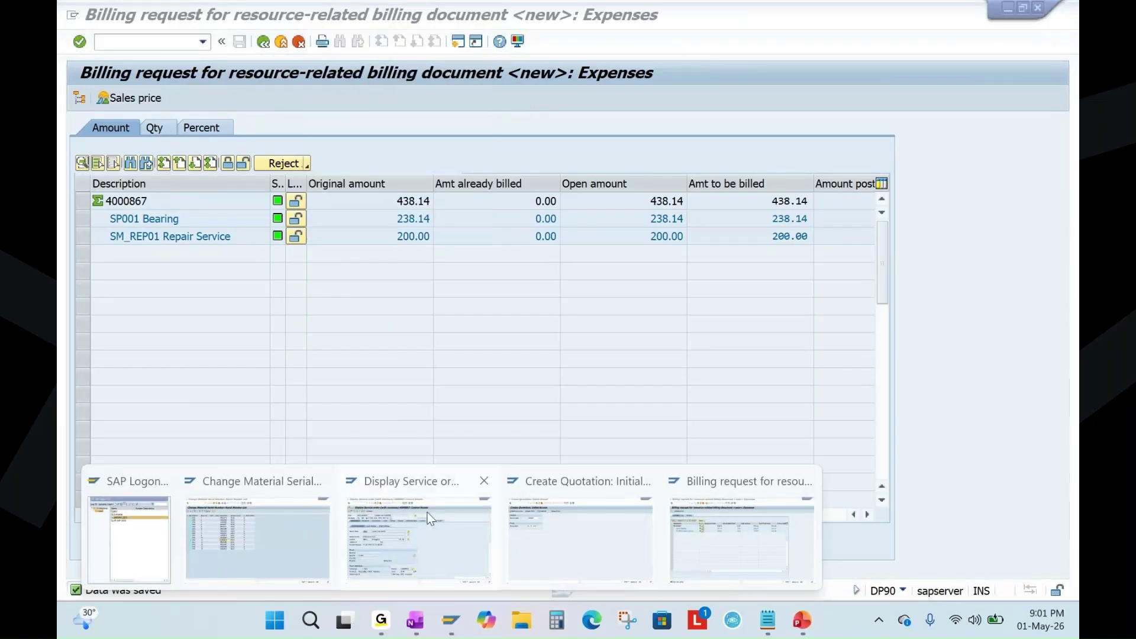
Open order 4000867's document flow and select debit memo request 70000037, shown Open.
left_click(429, 519)
key("F3")
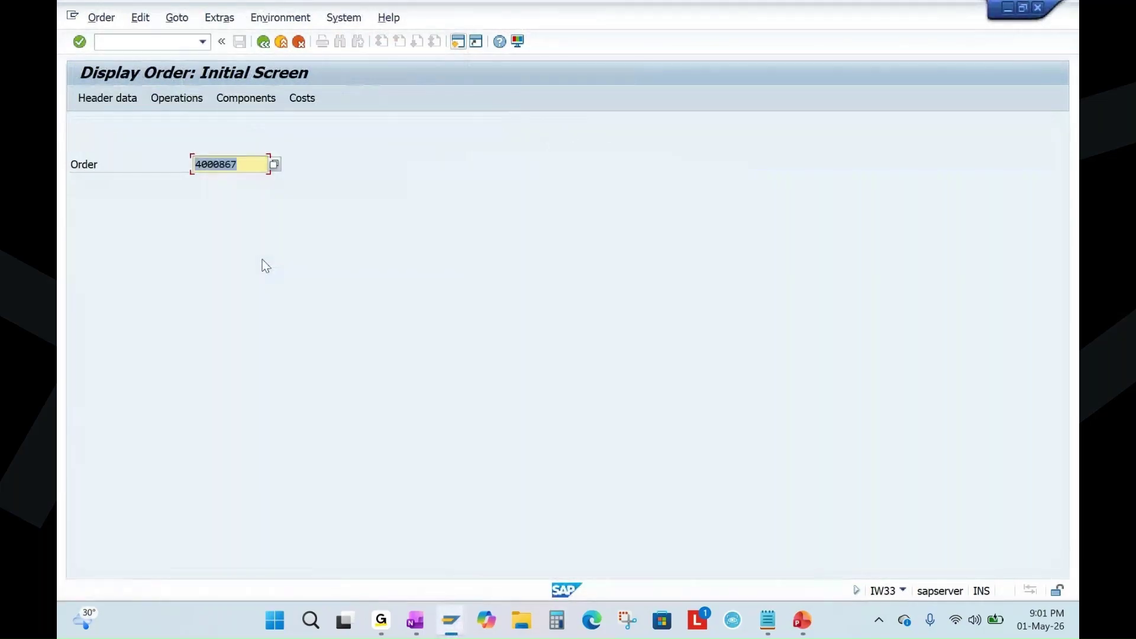
key("Return")
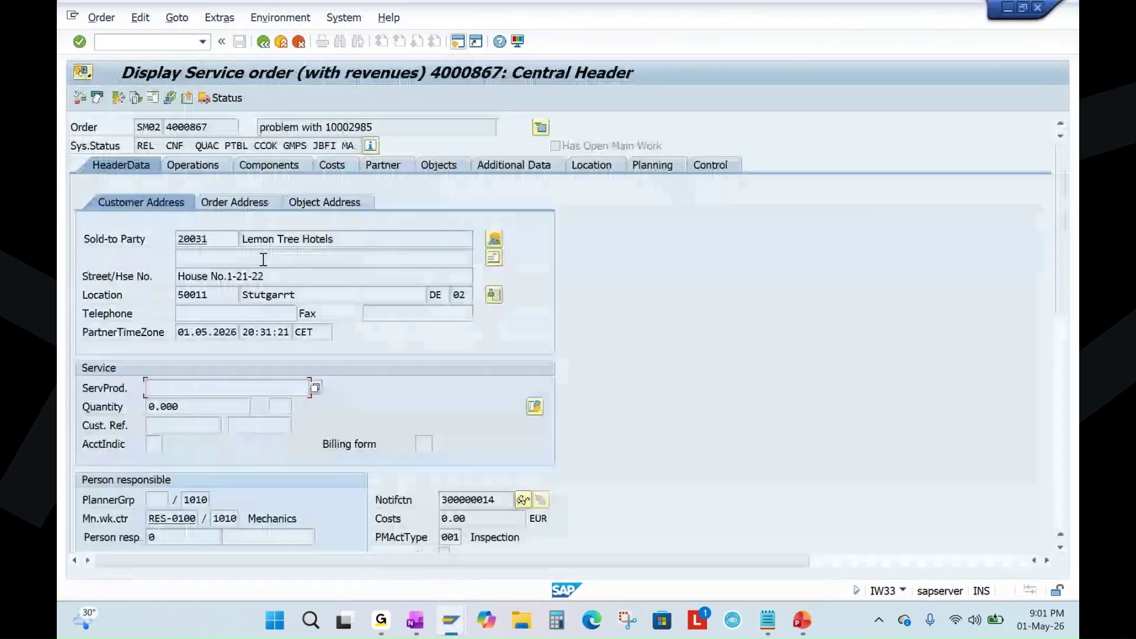
left_click(119, 97)
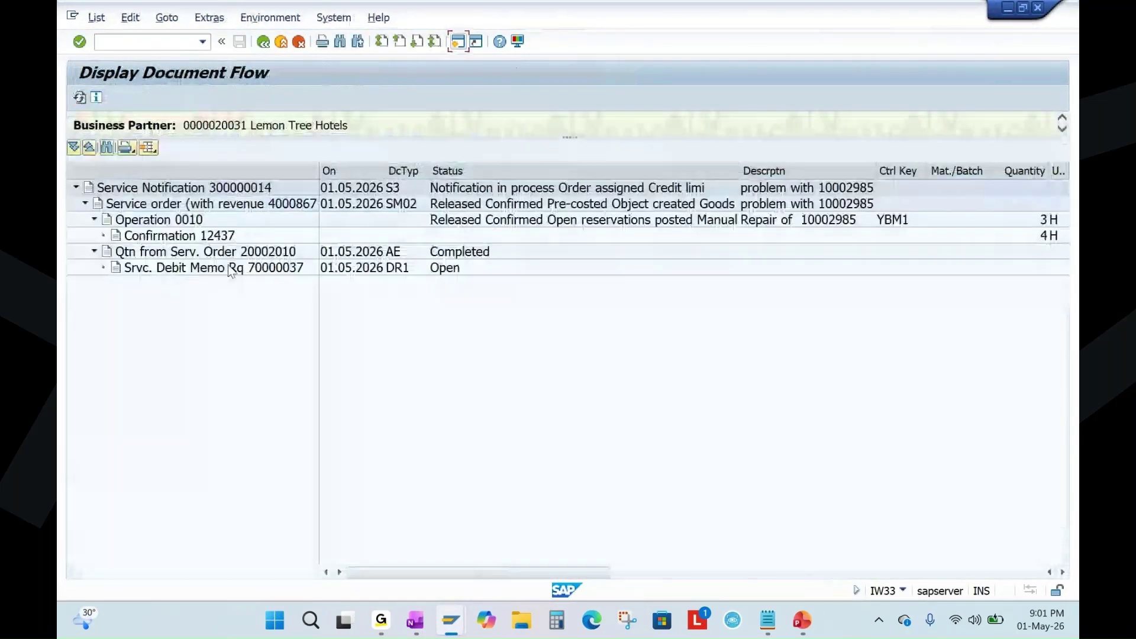
left_click(228, 269)
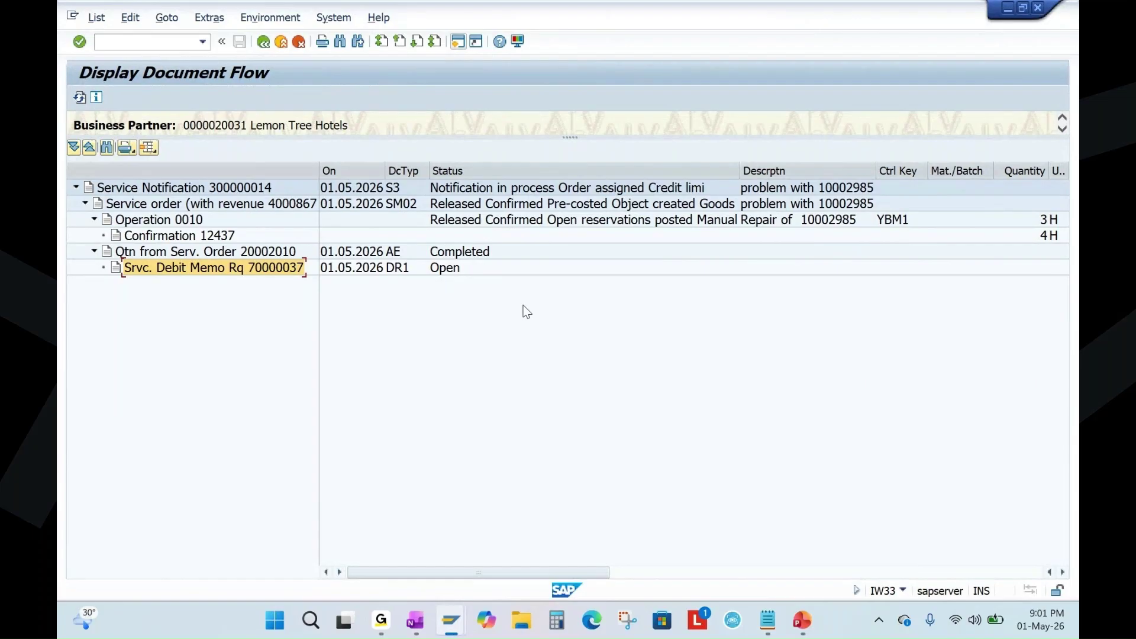
Mark the technical completion step in the OneNote notes, then return to the order header.
left_click(416, 622)
left_click_drag(525, 355, 997, 355)
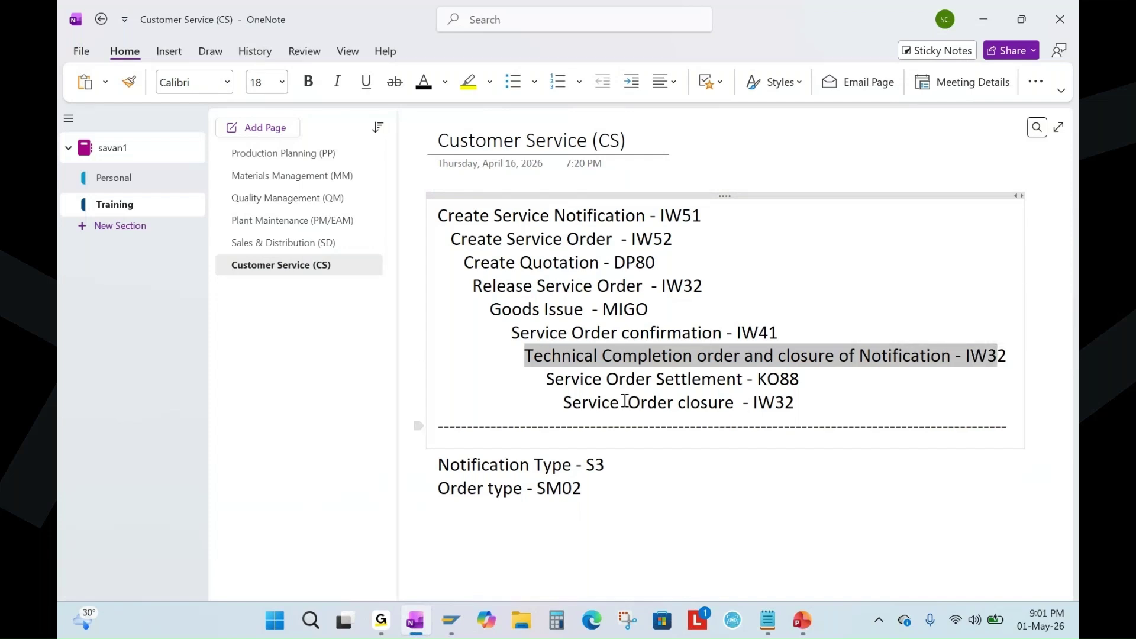
mouse_move(456, 628)
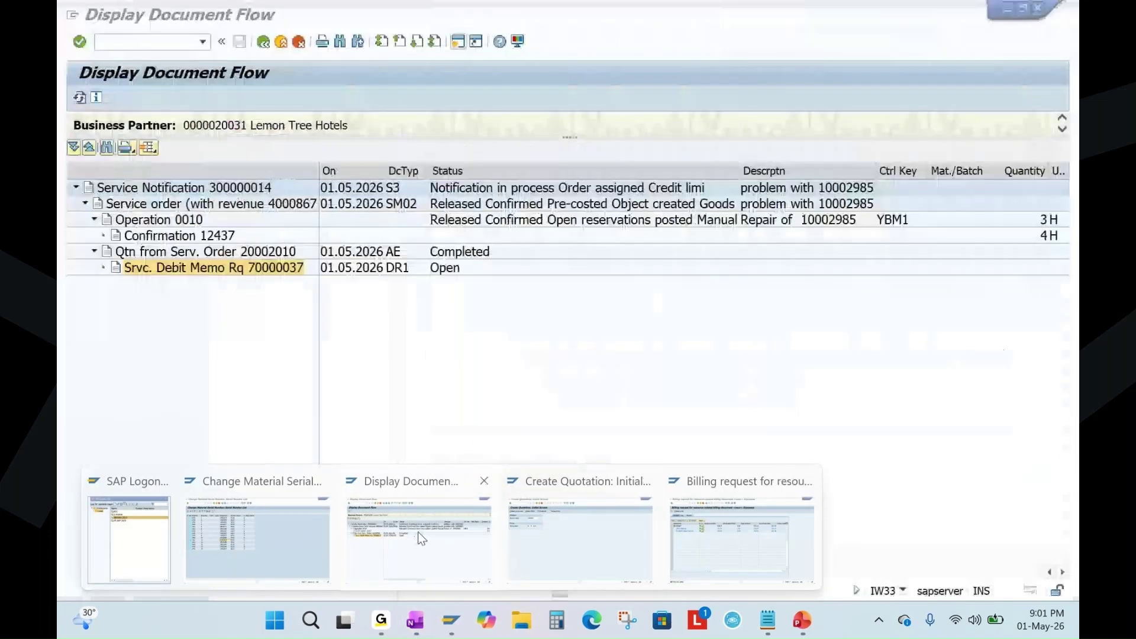
left_click(418, 531)
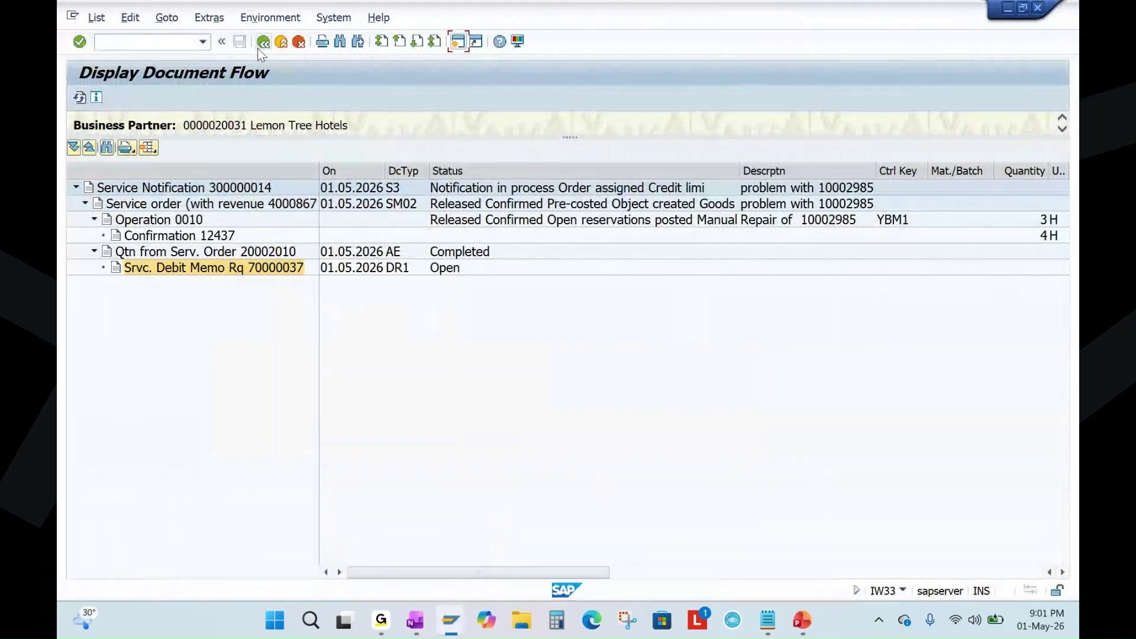
key("F3")
Technically complete service order 4000867 in change mode and confirm the completion.
left_click(101, 18)
left_click(115, 90)
key("Return")
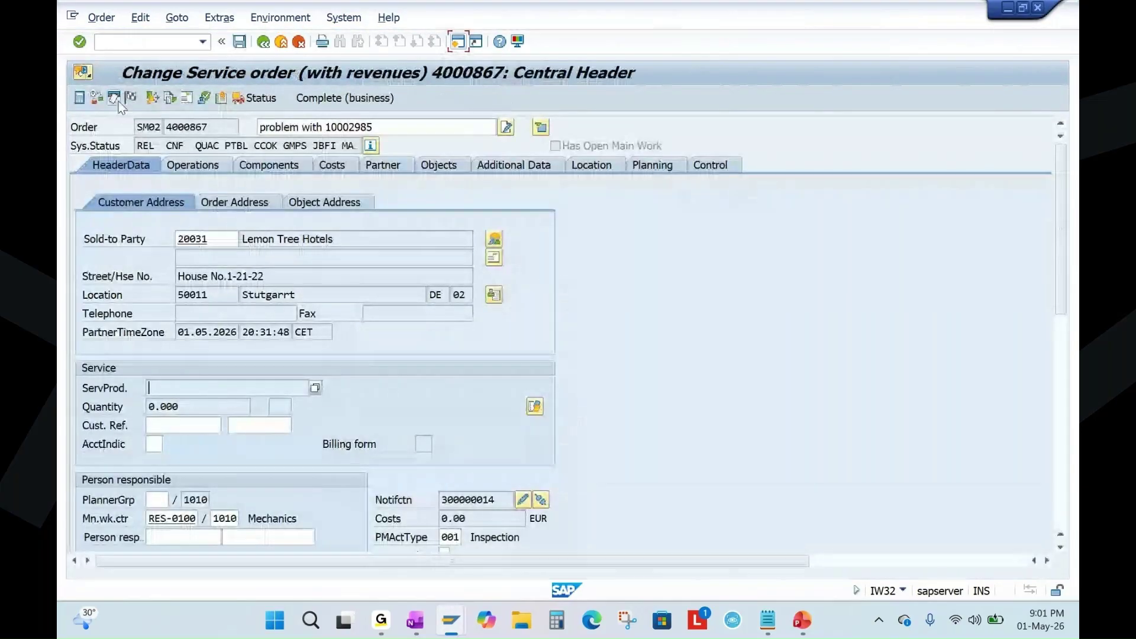
left_click(130, 98)
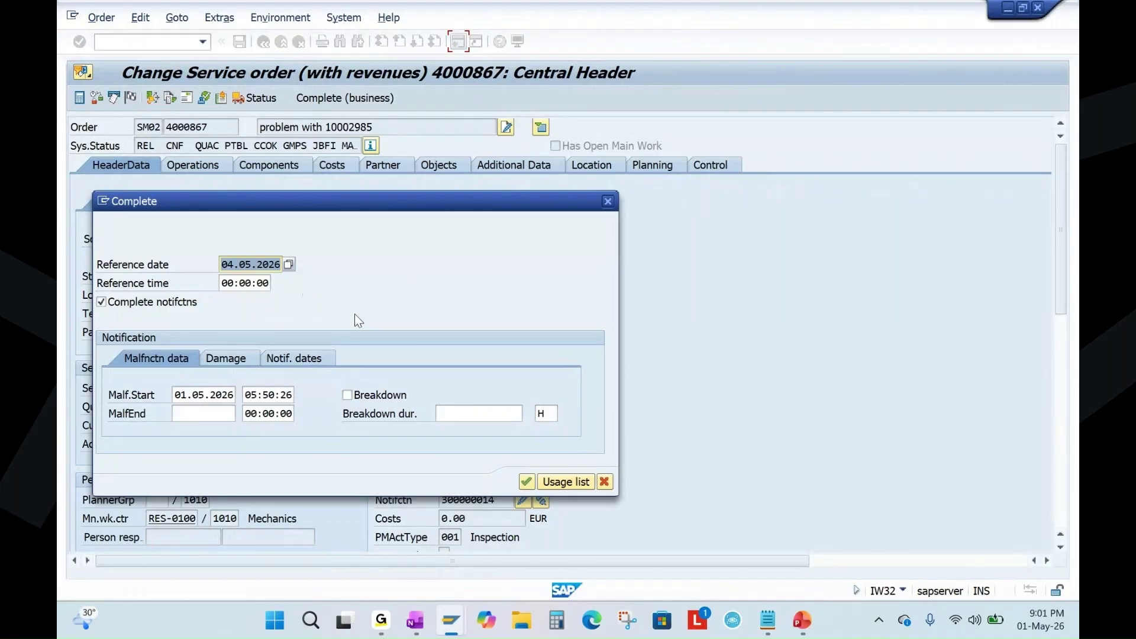
left_click(526, 482)
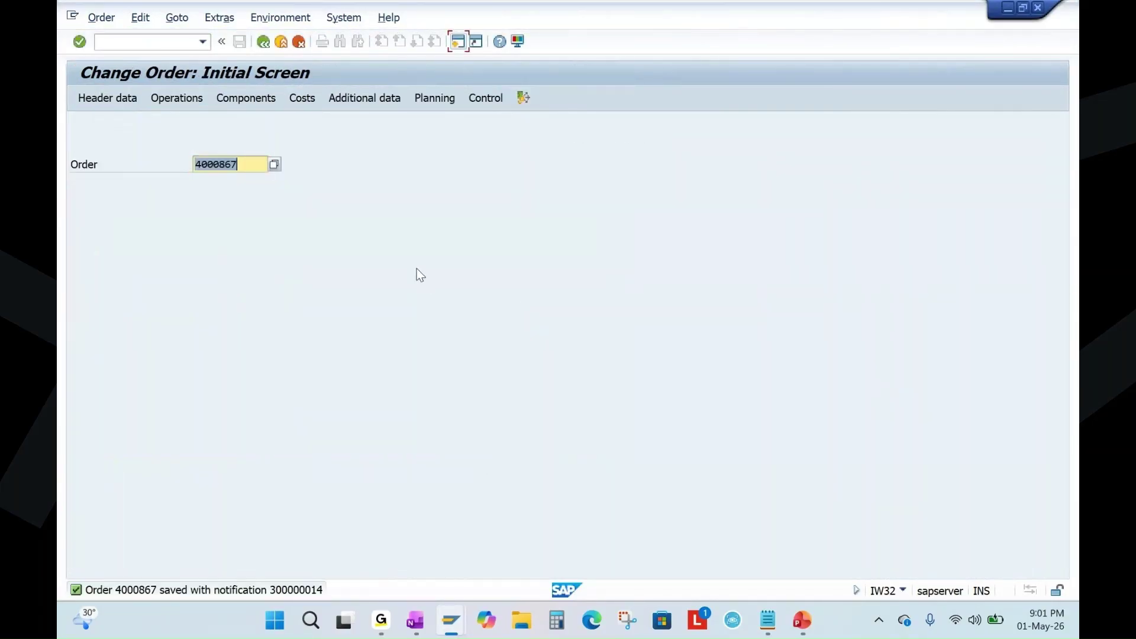
Check the final closure step in the OneNote process notes, then start a new SAP session.
left_click(414, 620)
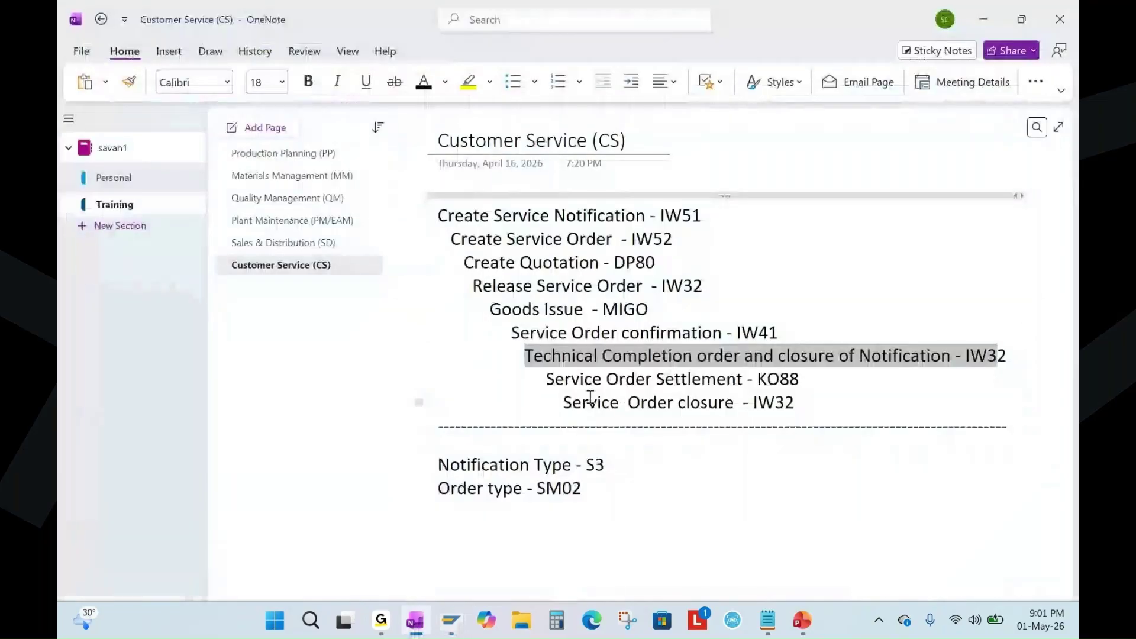
left_click(817, 381)
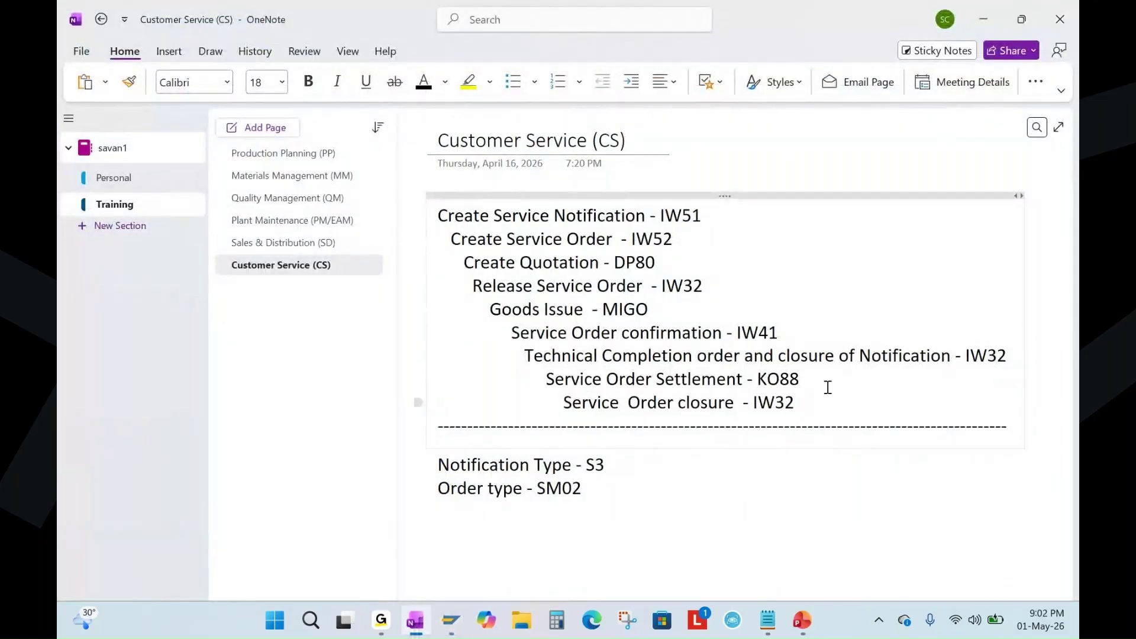
left_click(799, 402)
key("alt+Tab")
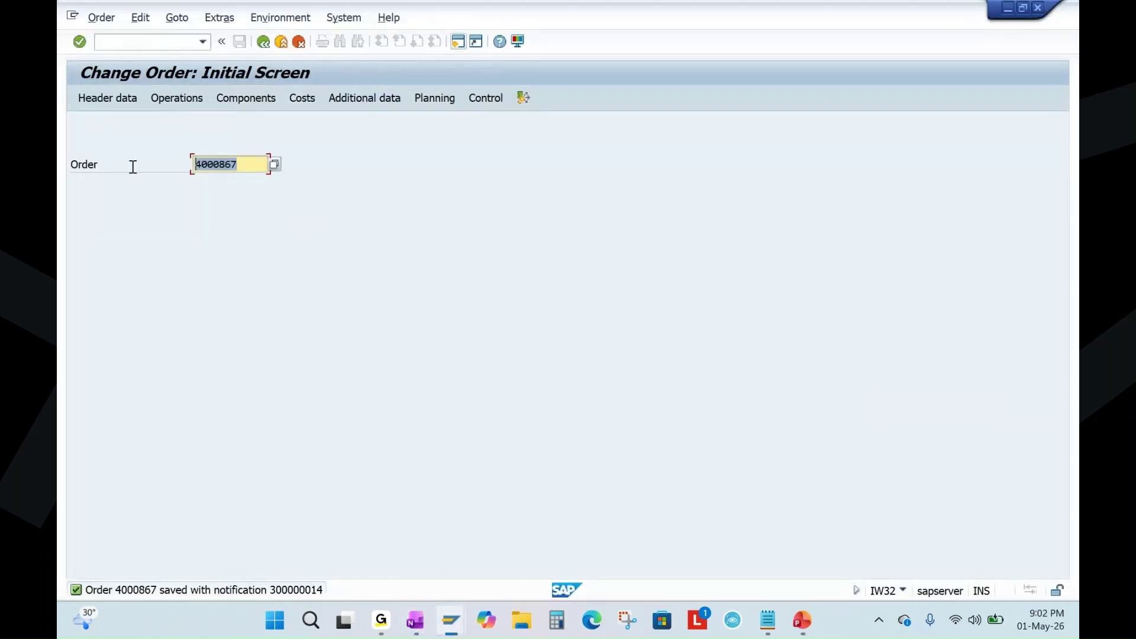
left_click(457, 41)
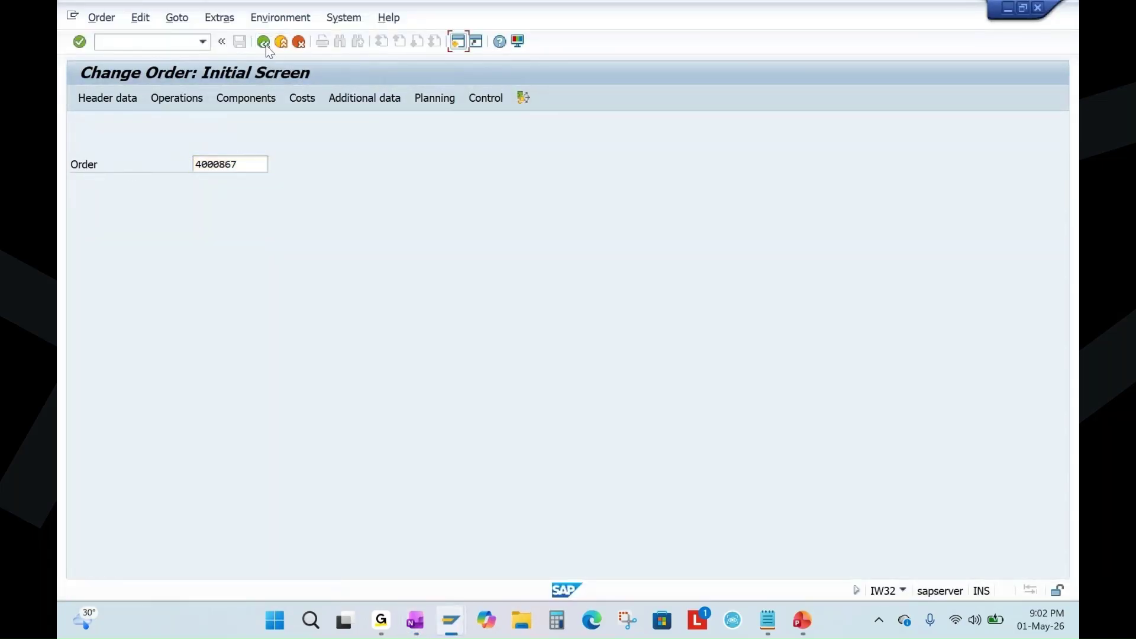
Run a live KO88 settlement of order 4000867 for settlement period 5 with Test Run off.
type("ko88")
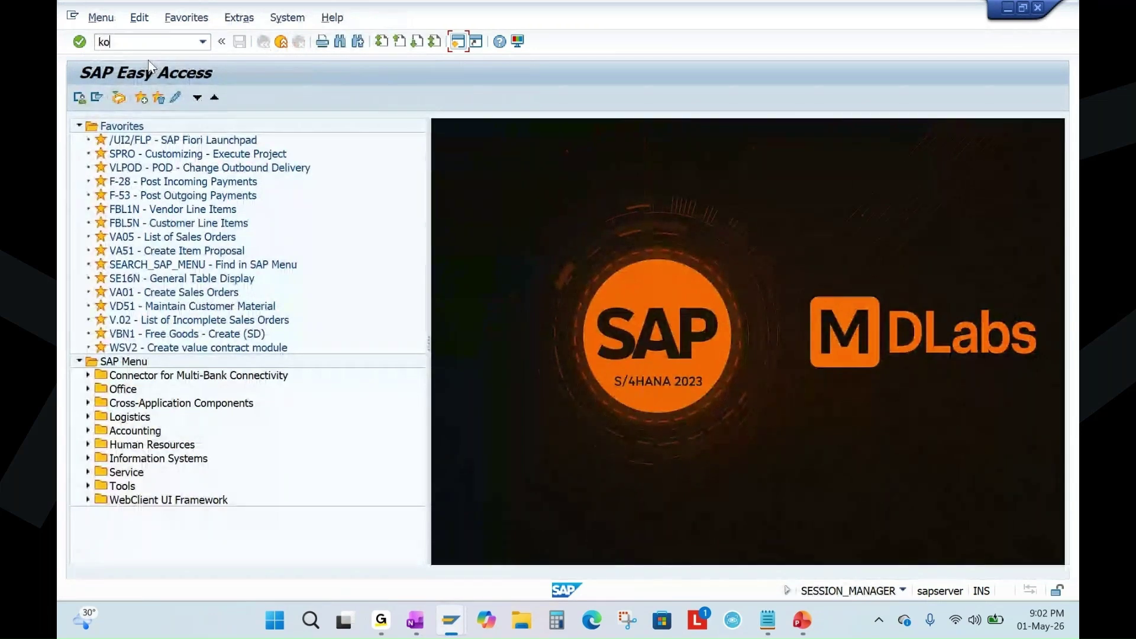
key("Return")
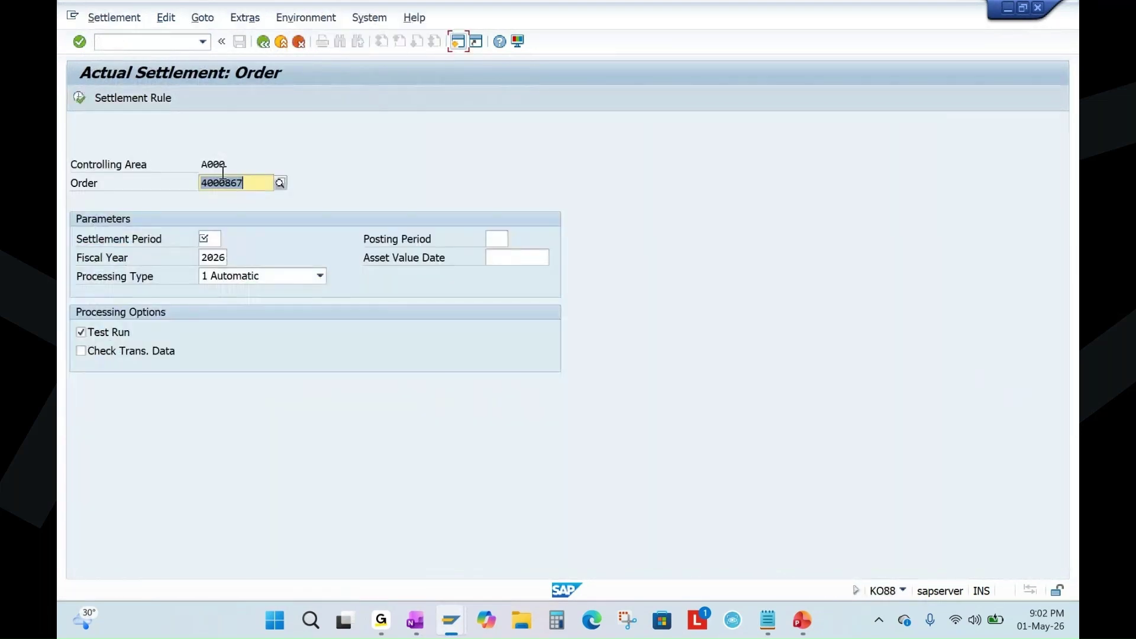
left_click(210, 239)
left_click(215, 253)
left_click(115, 333)
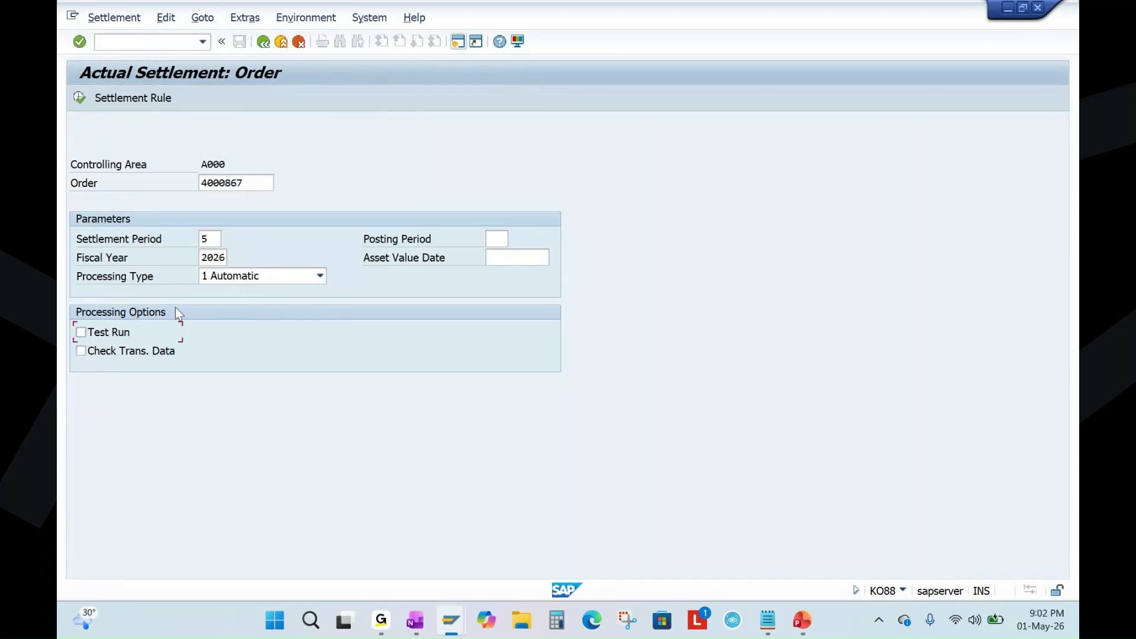
left_click(80, 98)
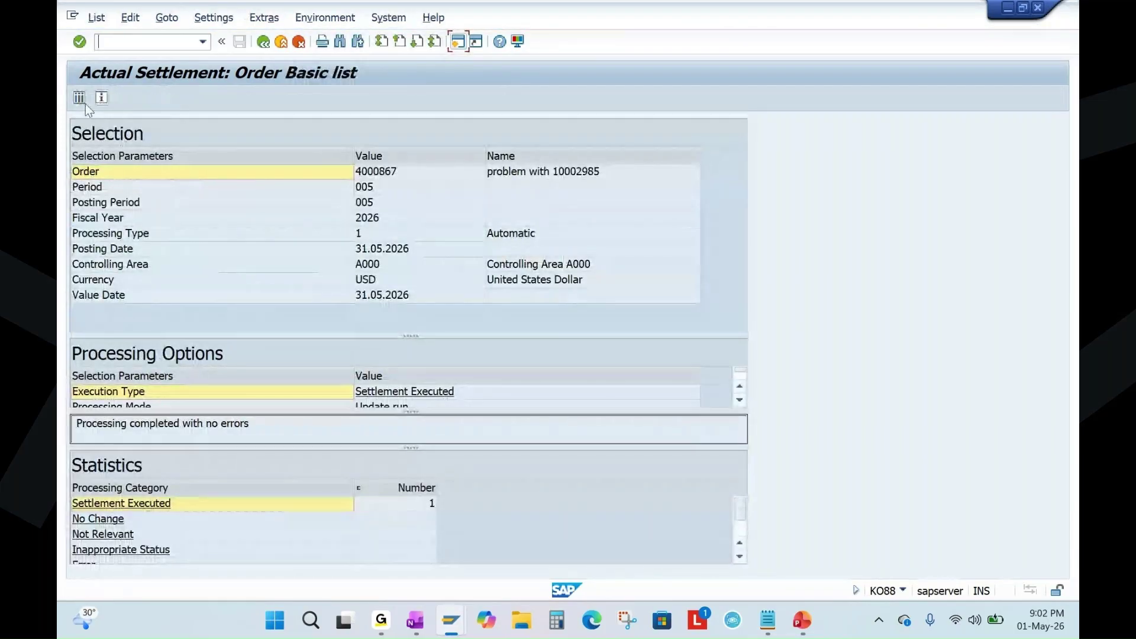
Review the settlement detail list: 438.14 settled to receiver PSG 186036.
left_click(78, 98)
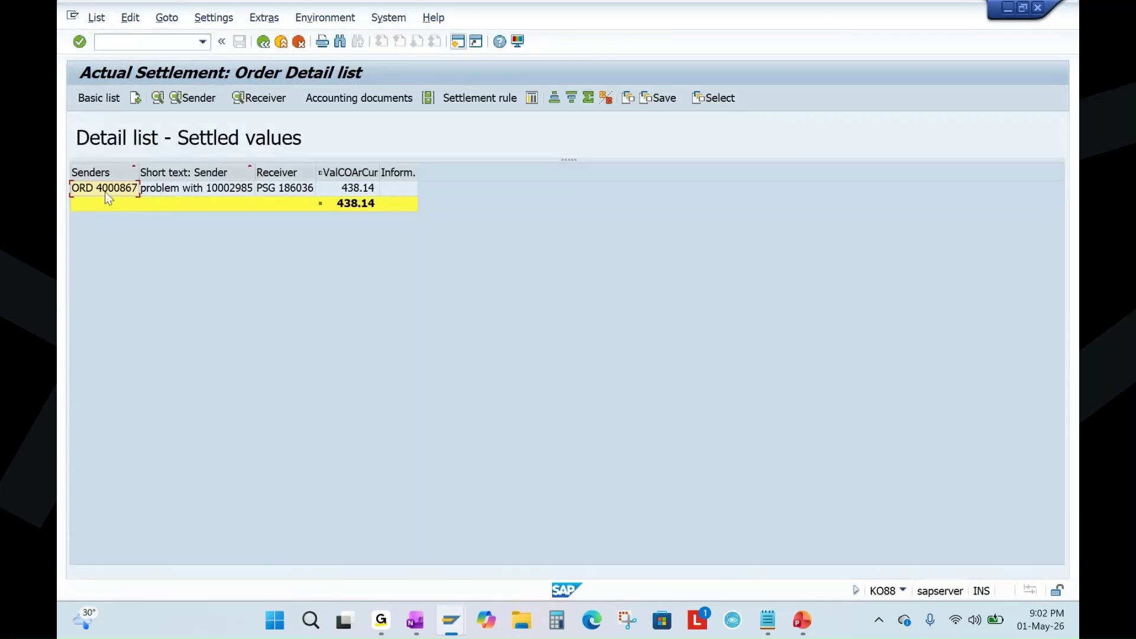
left_click(113, 191)
left_click(305, 190)
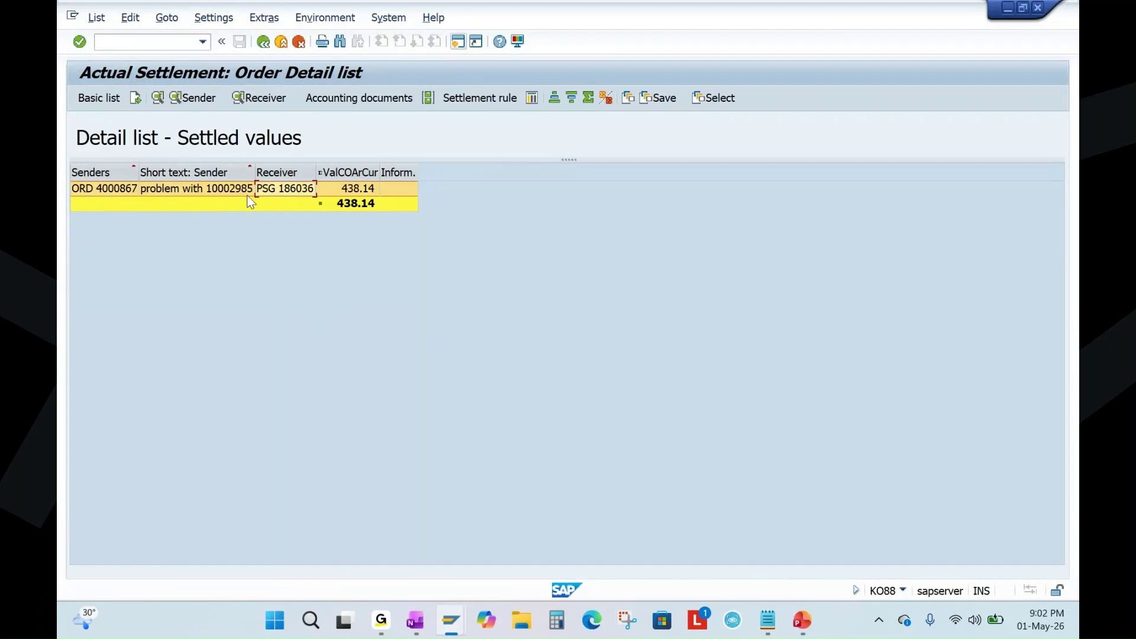
left_click(350, 190)
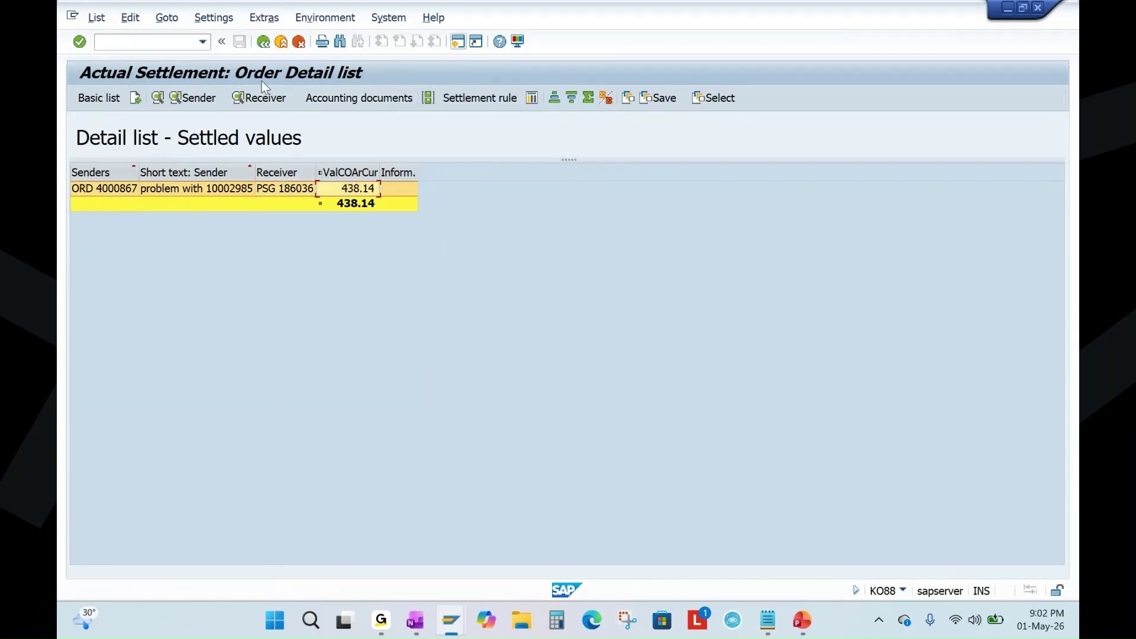
left_click(263, 42)
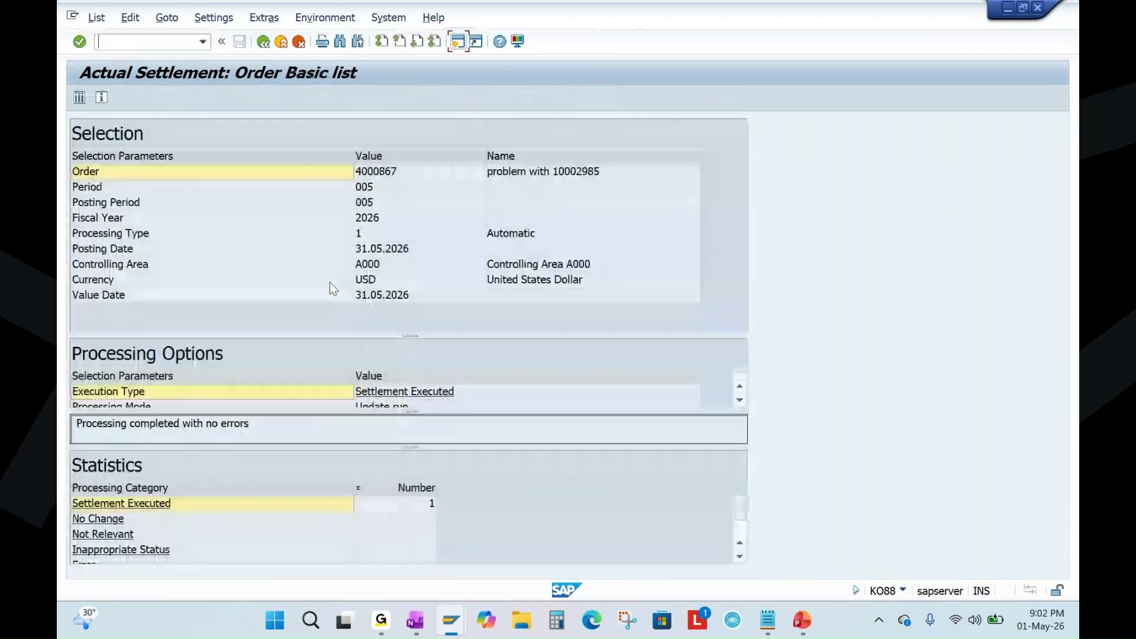
left_click(263, 42)
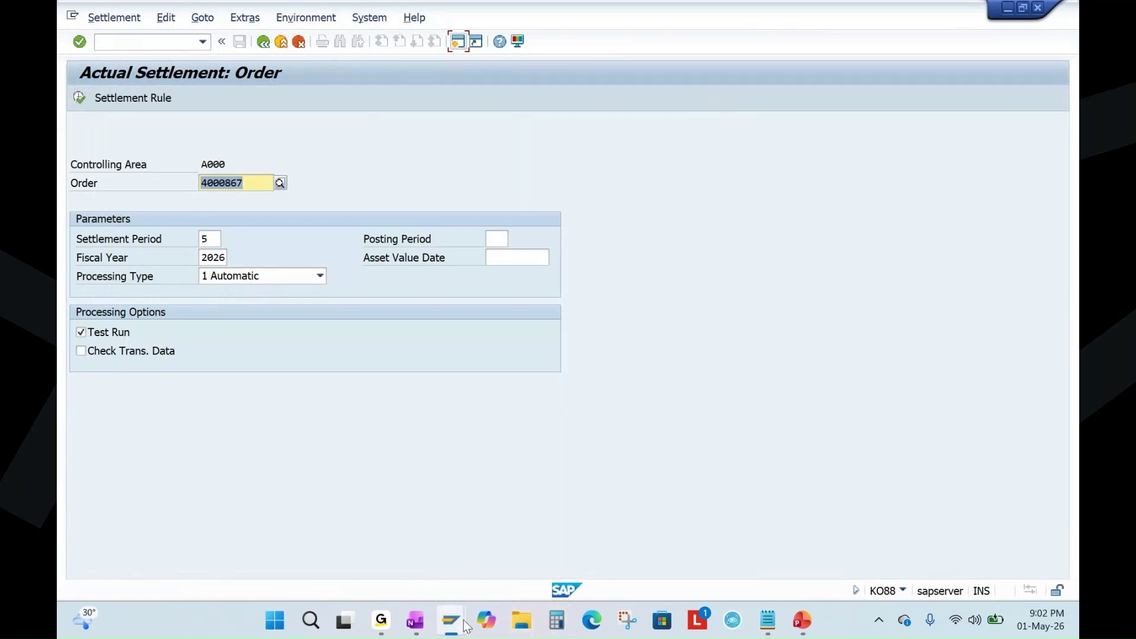
Close the leftover billing request and quotation windows and return to Easy Access.
mouse_move(455, 622)
mouse_move(577, 514)
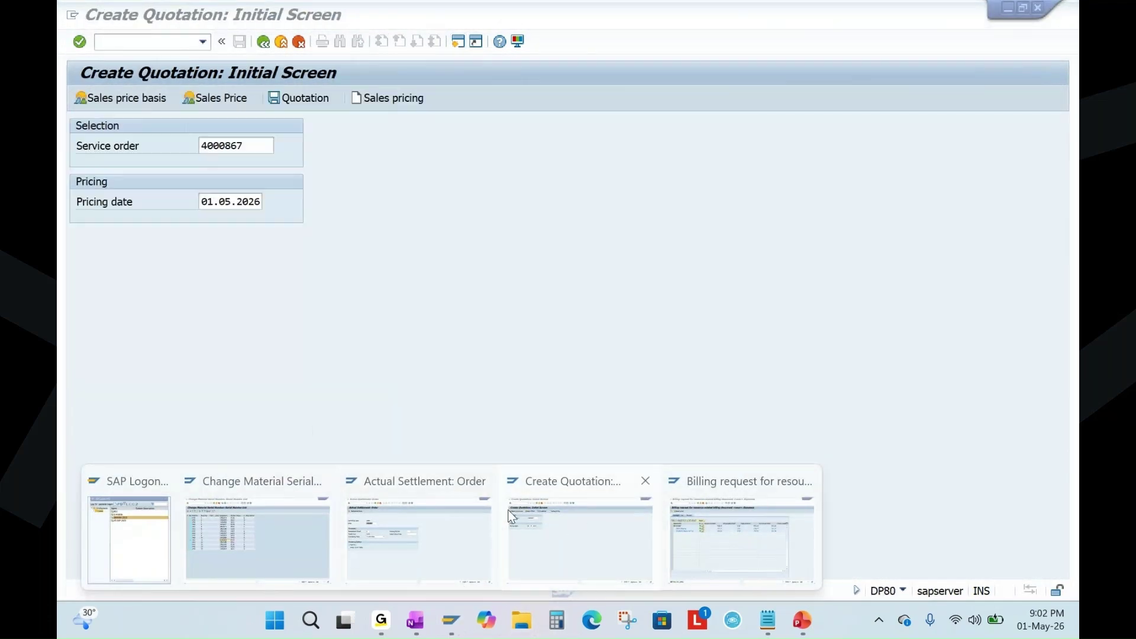
left_click(808, 481)
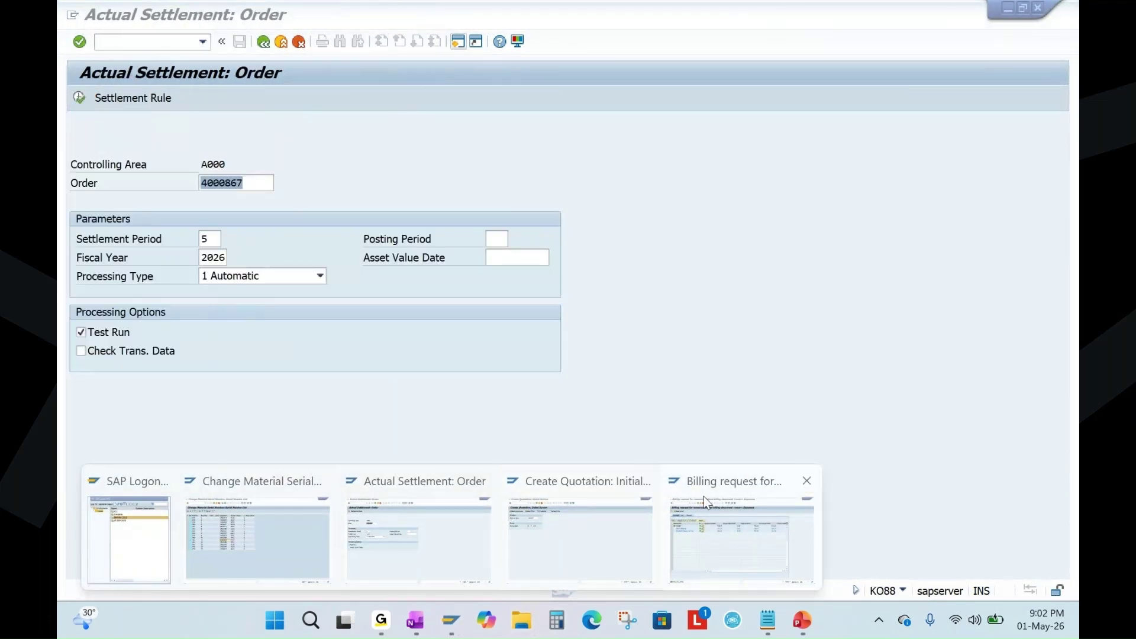
left_click(726, 480)
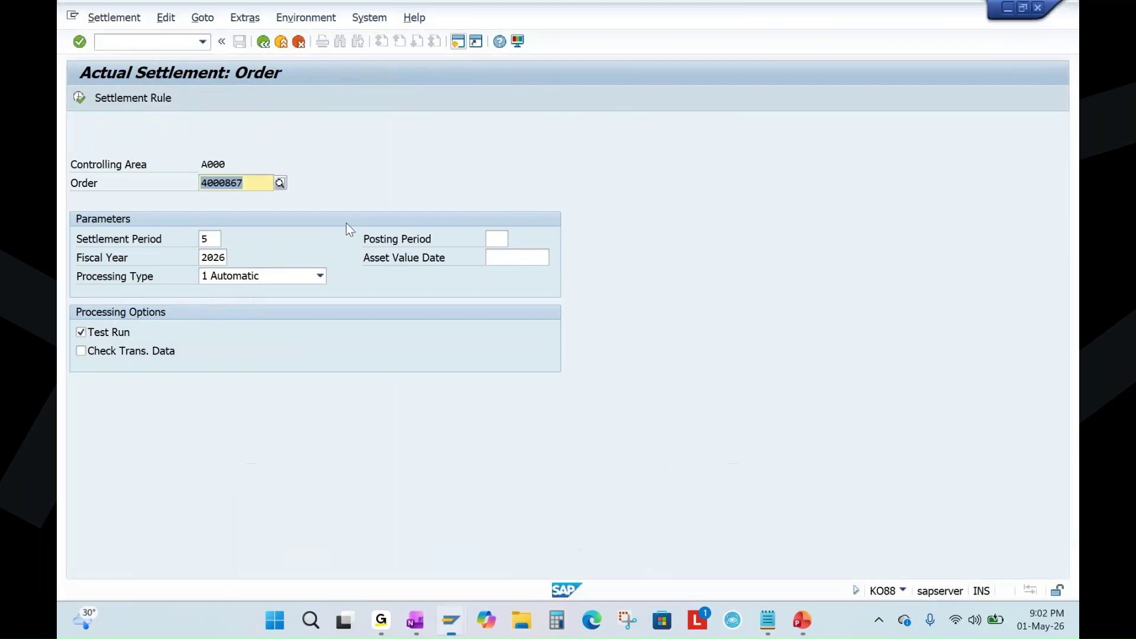
left_click(261, 46)
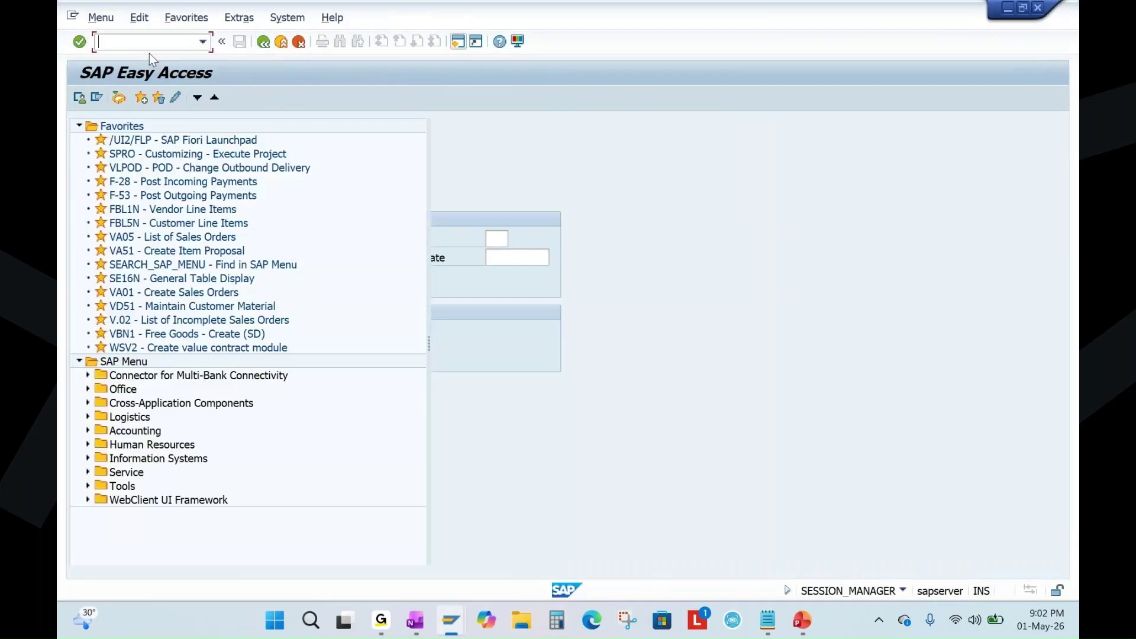
Business-close service order 4000867 in IW32.
type("iw32")
key("Return")
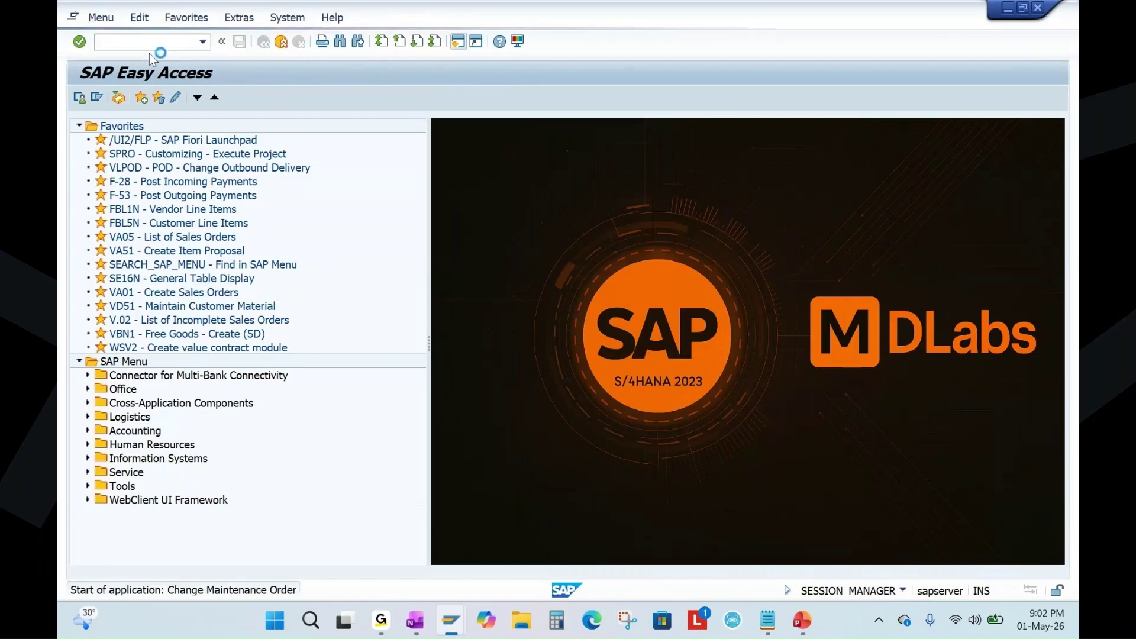
key("Return")
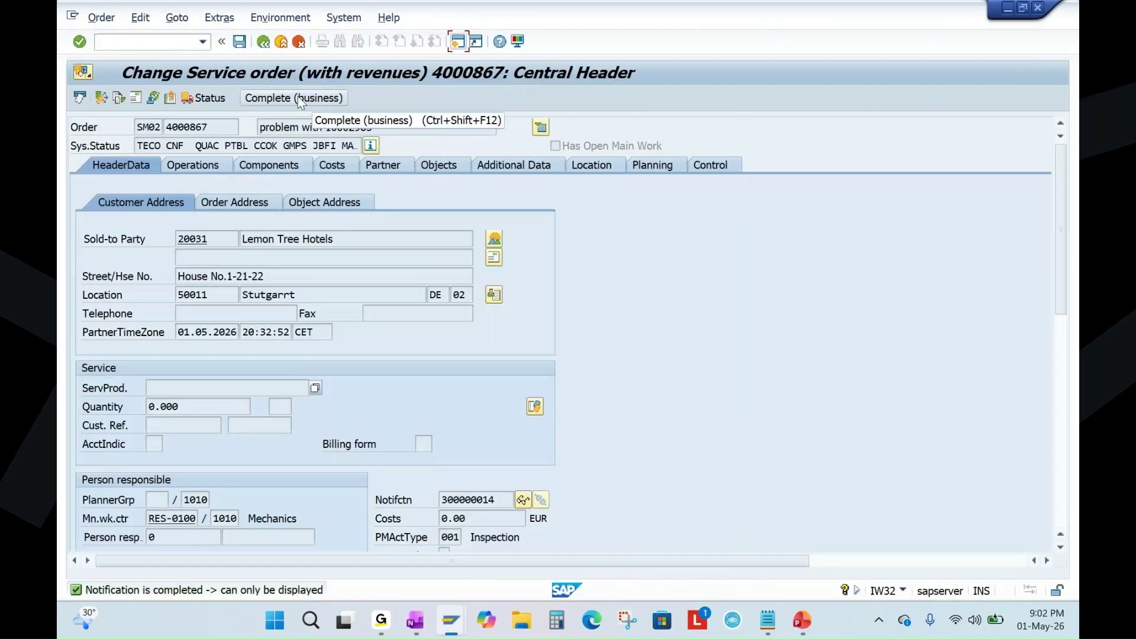
left_click(297, 96)
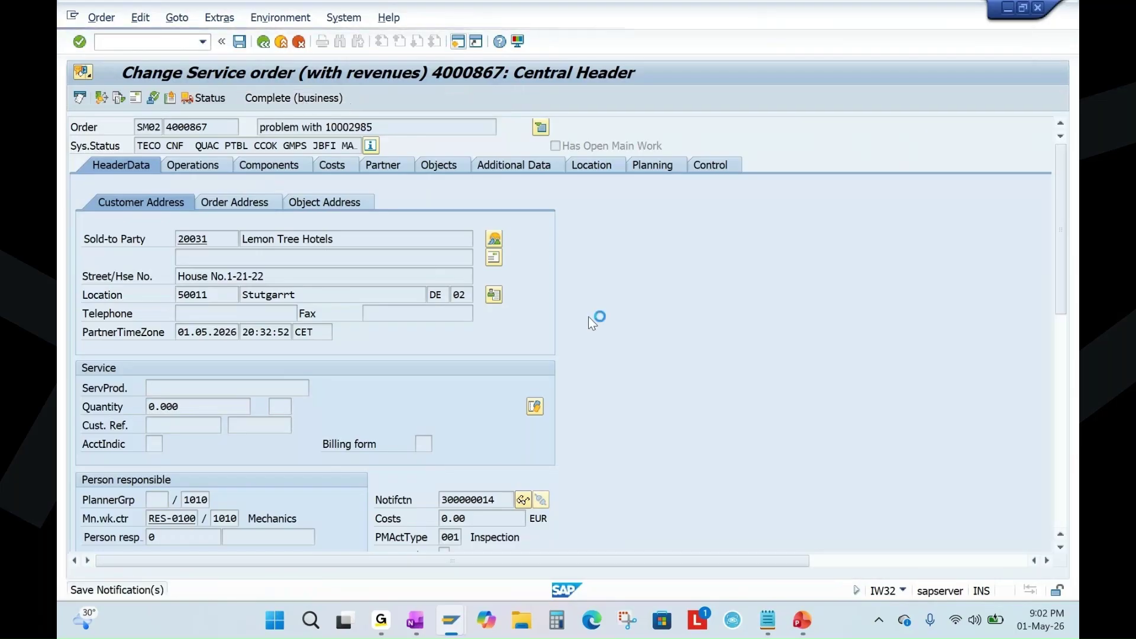
Display order 4000867 to confirm its CLSD system status.
left_click(101, 17)
left_click(120, 107)
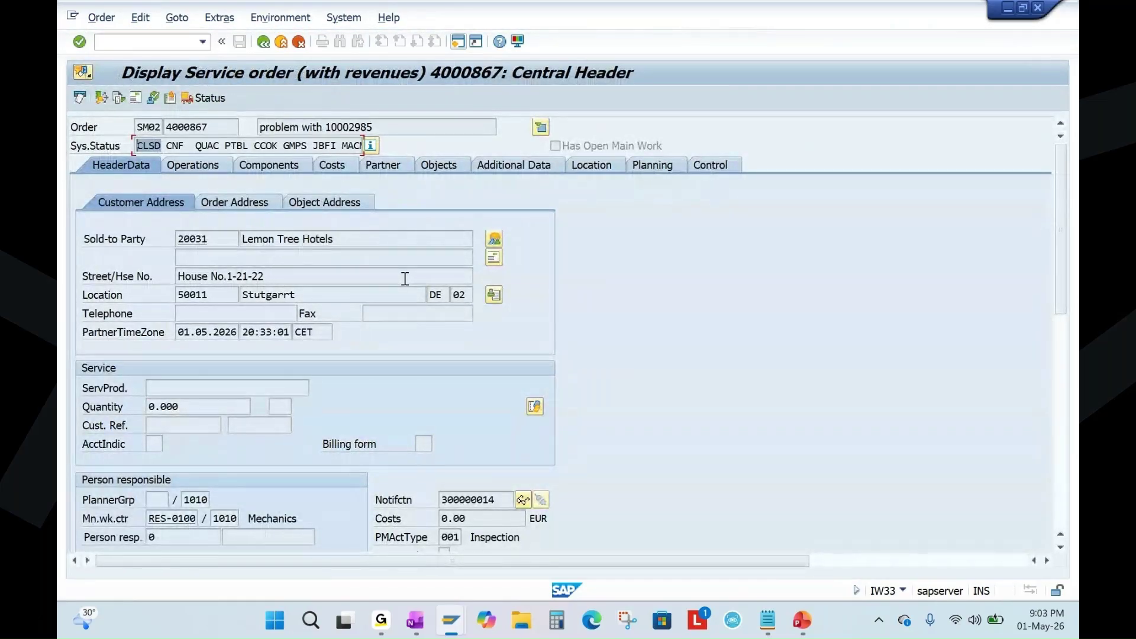
left_click(802, 621)
Present slide 29 full screen and draw a red arrow from the notification step to 'in process'.
left_click(157, 438)
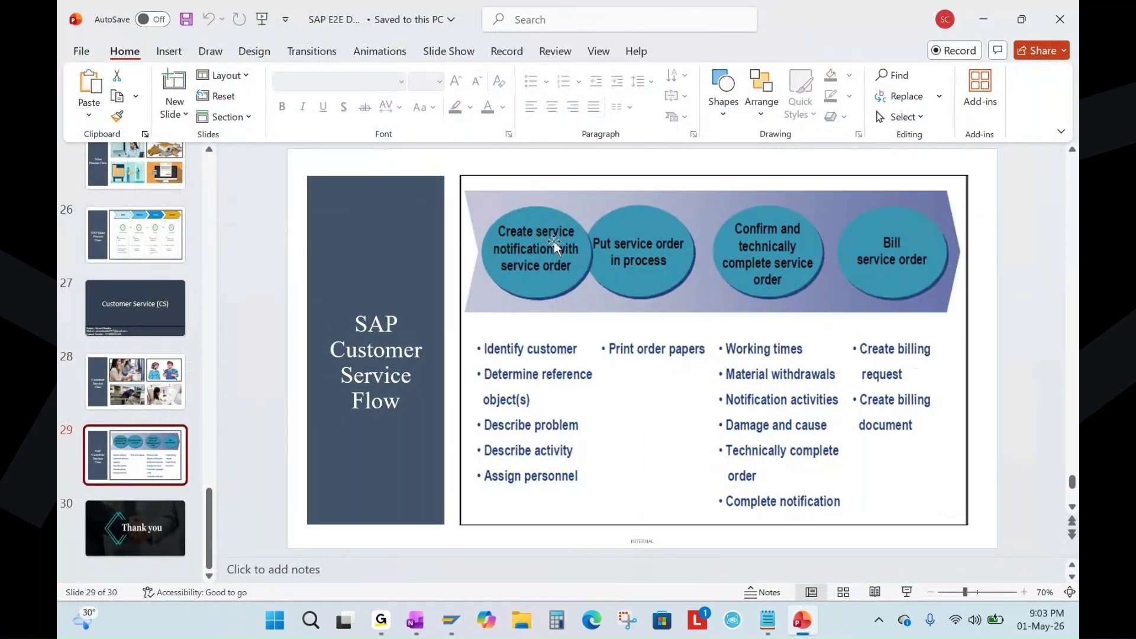
left_click(907, 592)
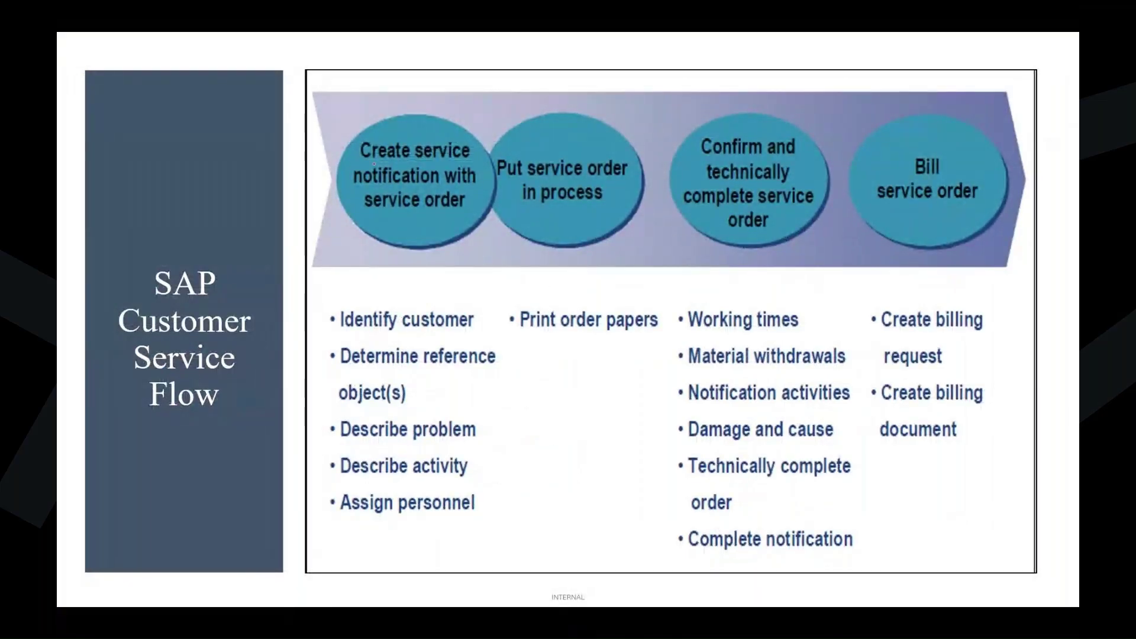
mouse_move(424, 152)
left_mouse_down()
mouse_move(398, 184)
mouse_move(456, 210)
mouse_move(472, 193)
mouse_move(586, 207)
left_mouse_up()
left_click_drag(551, 204, 587, 207)
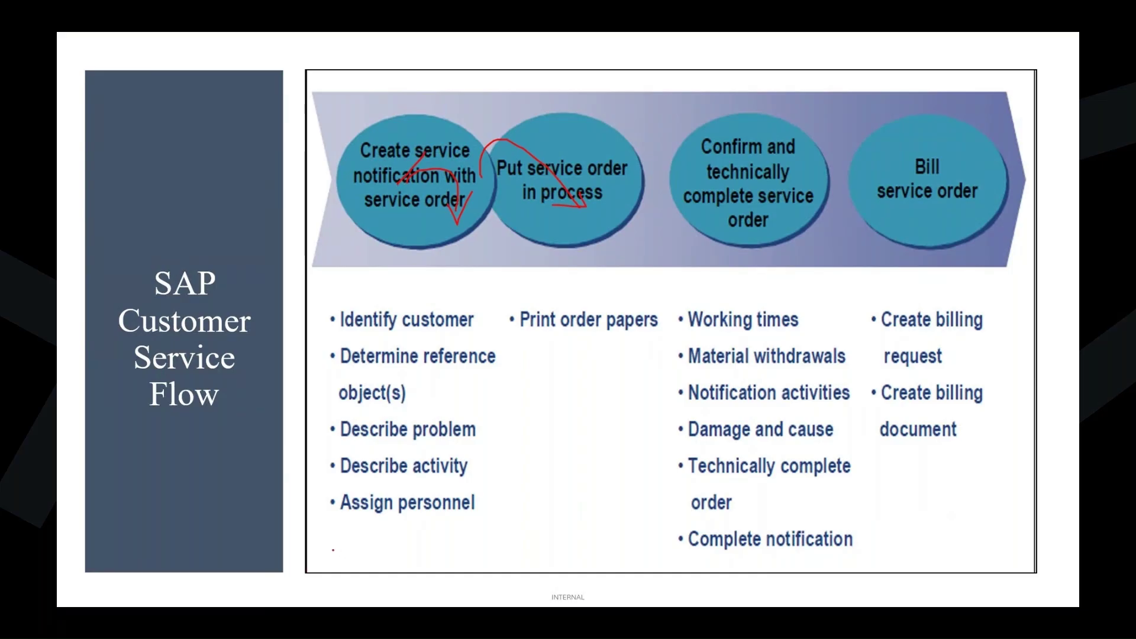
Underline 'Assign personnel' and 'Describe activity' in red and tick off 'Assign personnel'.
left_click_drag(329, 538, 452, 526)
left_click_drag(348, 481, 422, 475)
left_click_drag(484, 505, 547, 469)
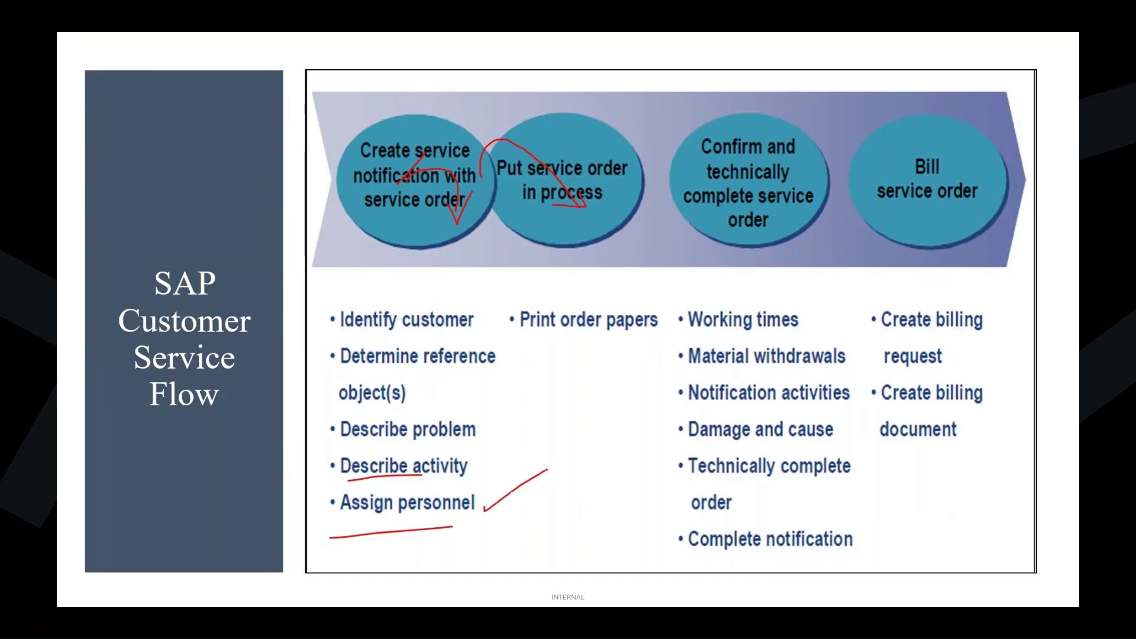